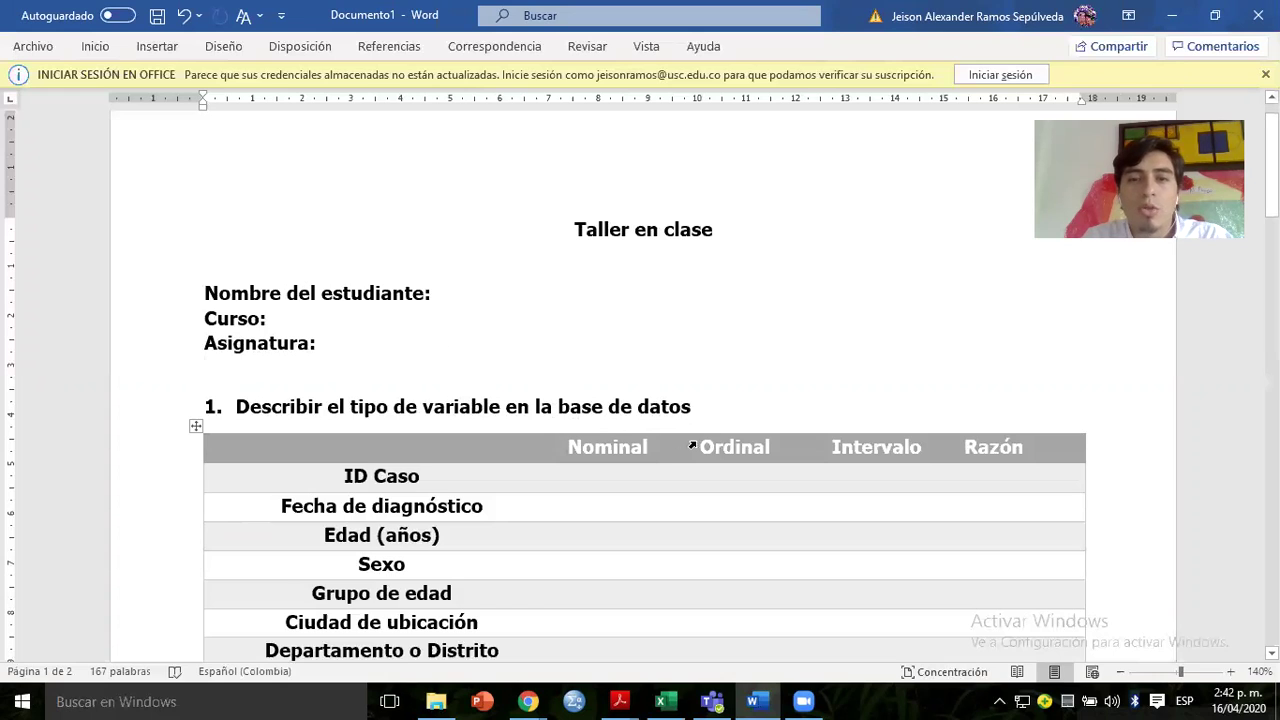
Review the Nominal, Ordinal, Intervalo and Razón columns in the workshop's variable-type table.
click(836, 449)
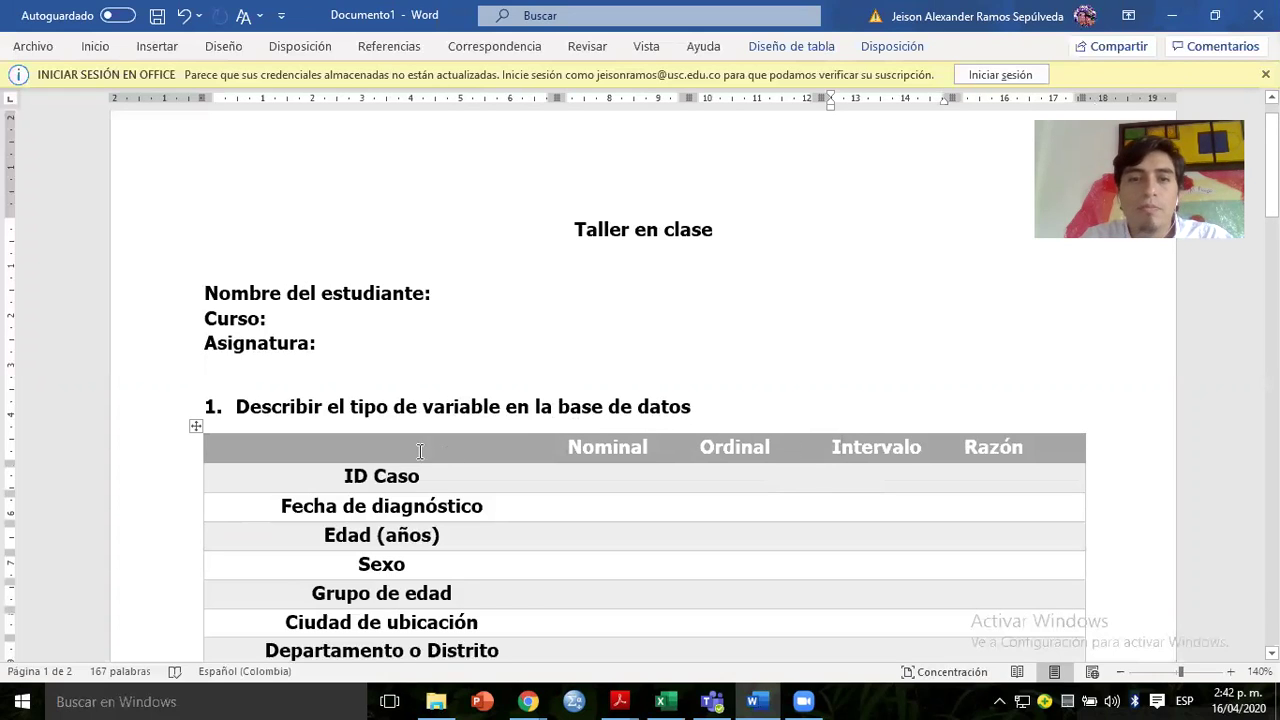
click(589, 449)
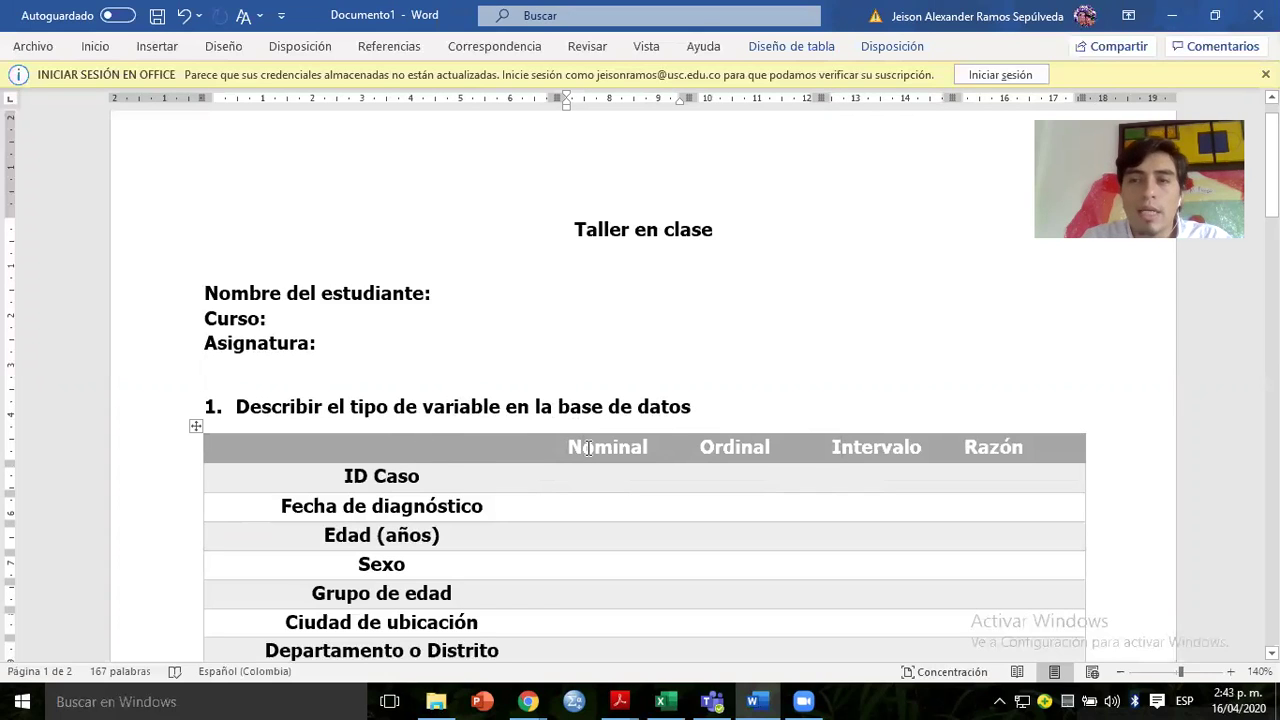
click(513, 374)
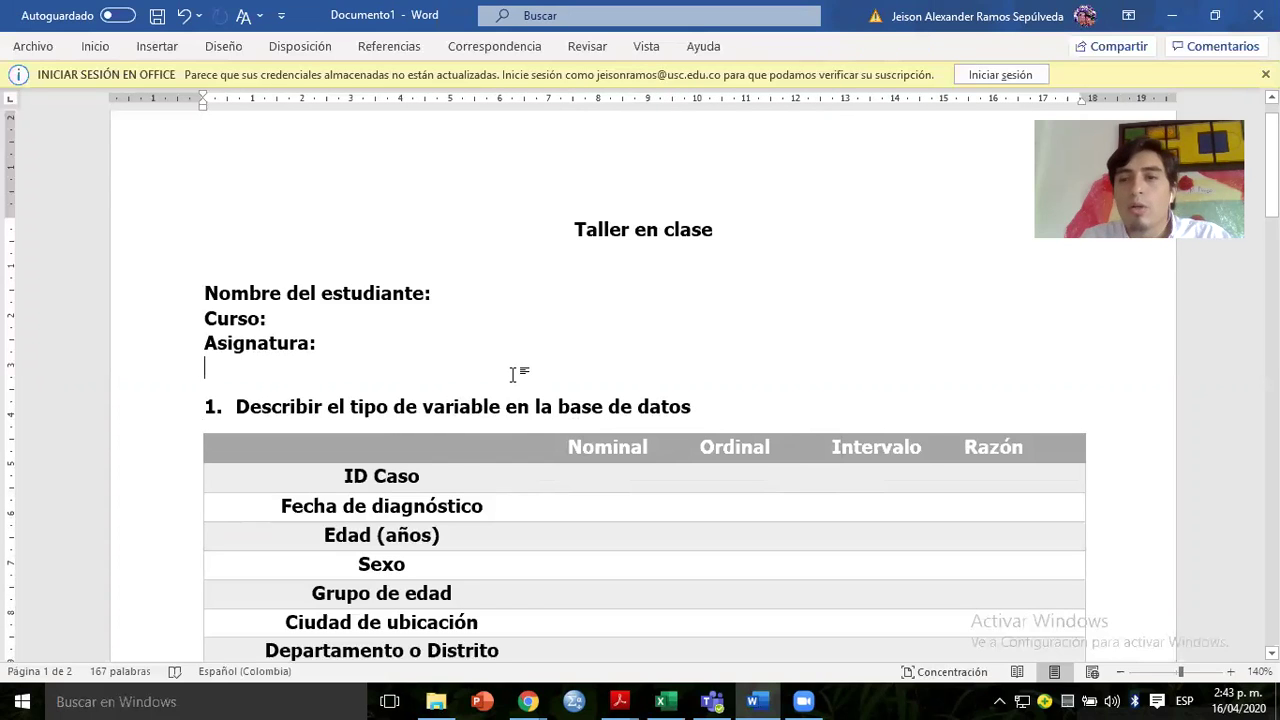
click(992, 448)
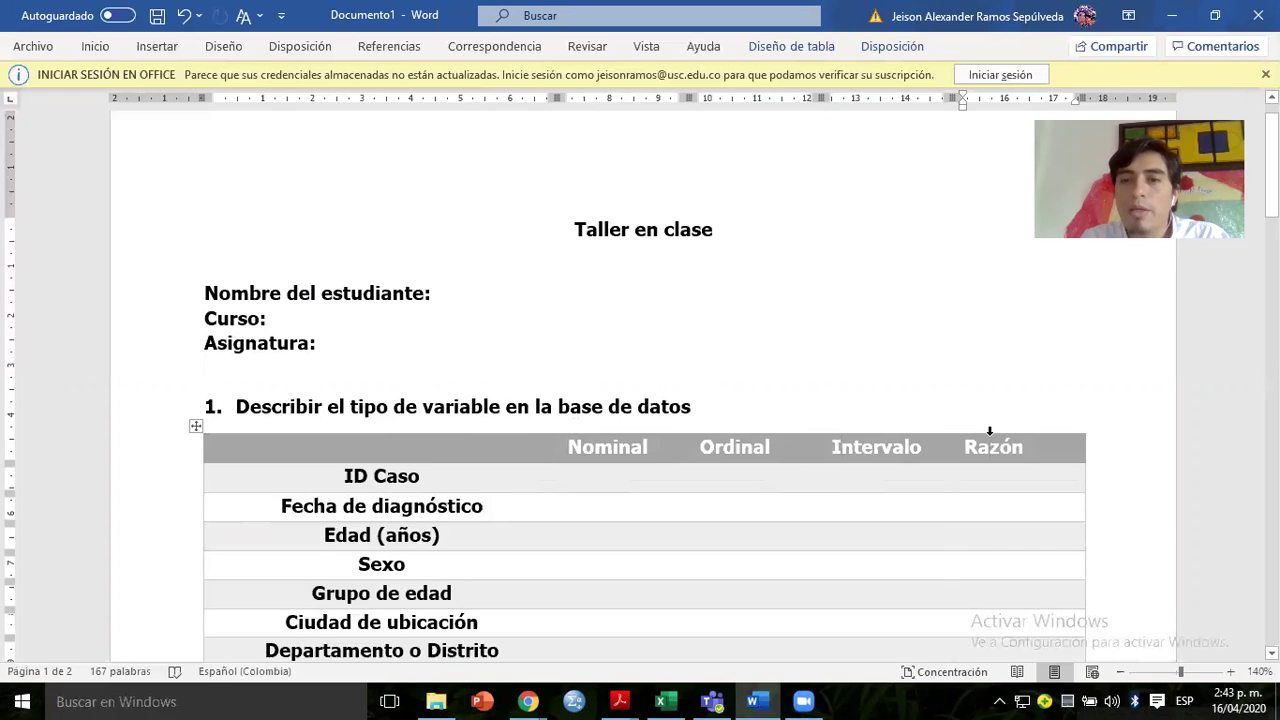
click(989, 431)
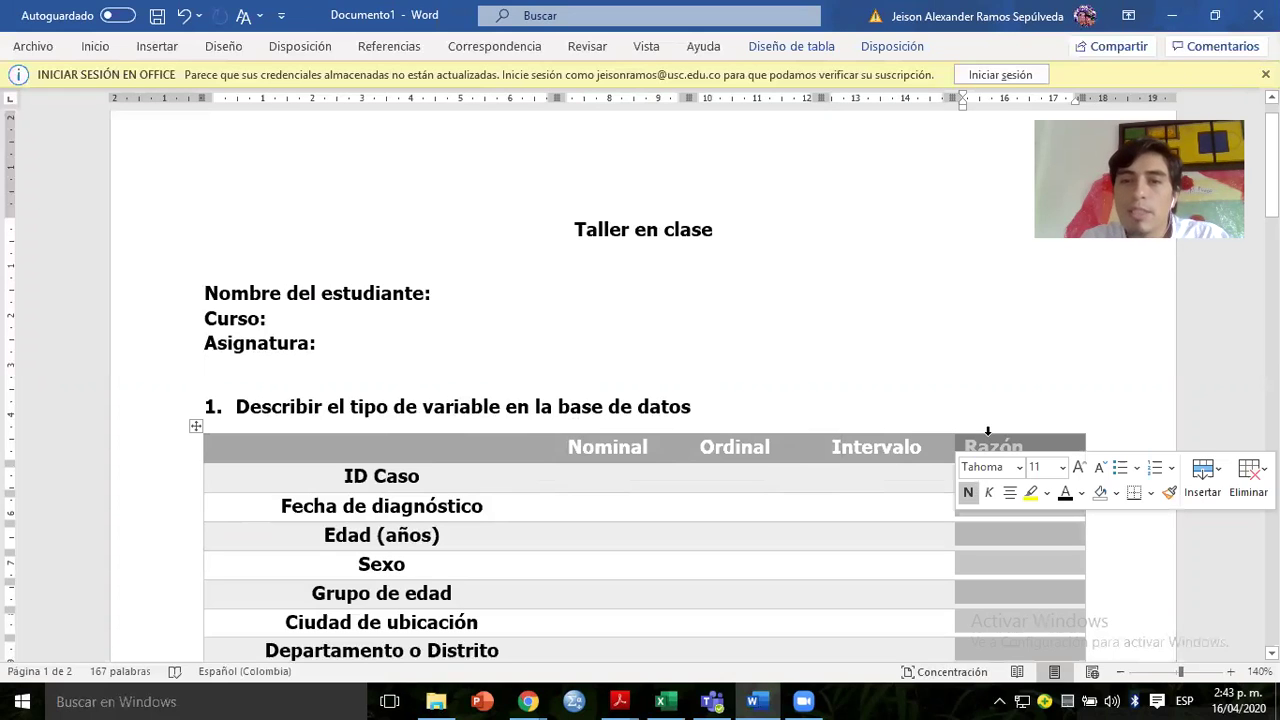
click(875, 429)
drag(875, 429, 632, 455)
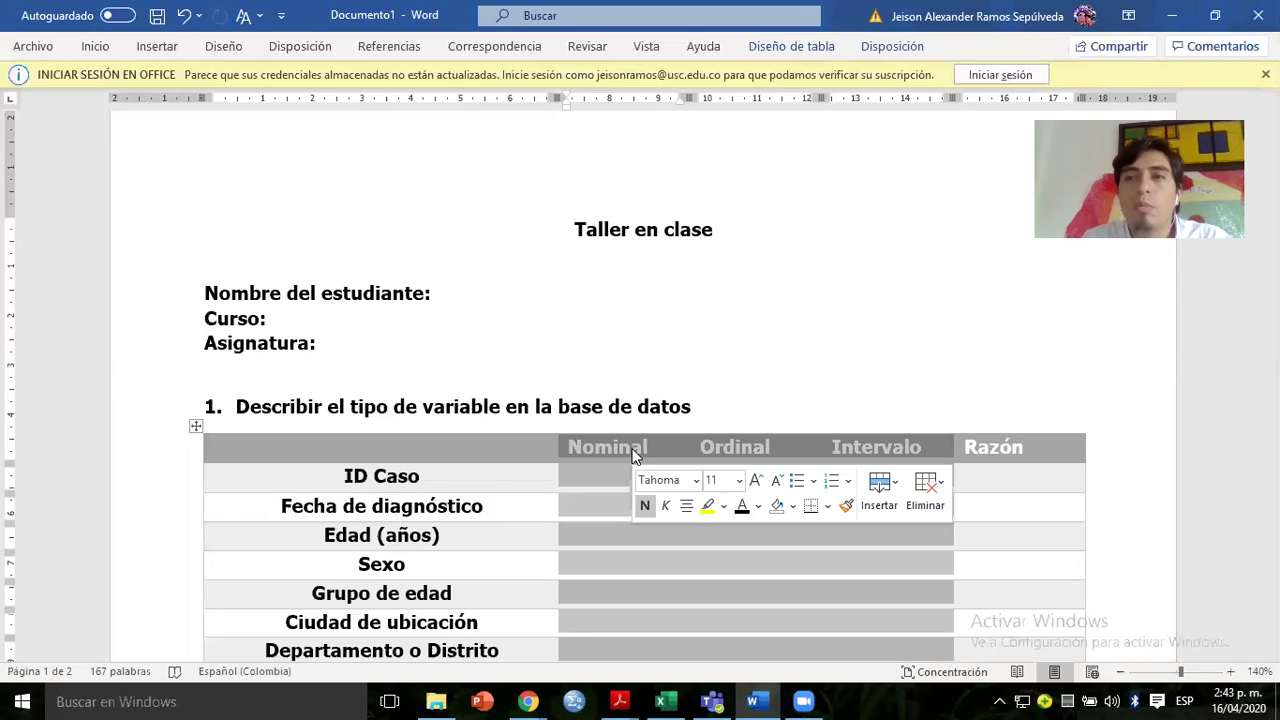
click(491, 396)
Switch to Chrome and show the open-data page listing Colombia's positive COVID-19 cases.
key(alt+Tab)
key(alt+Tab)
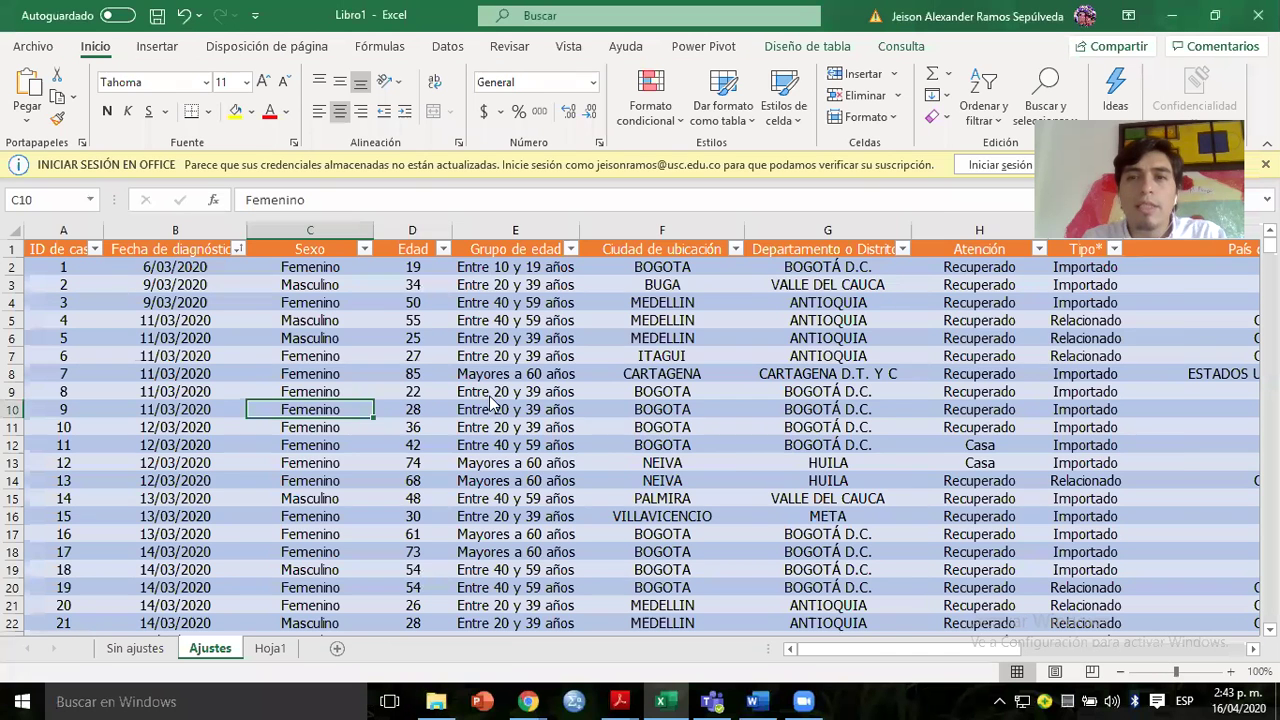
key(alt+Tab)
key(alt+Tab)
key(alt+Tab)
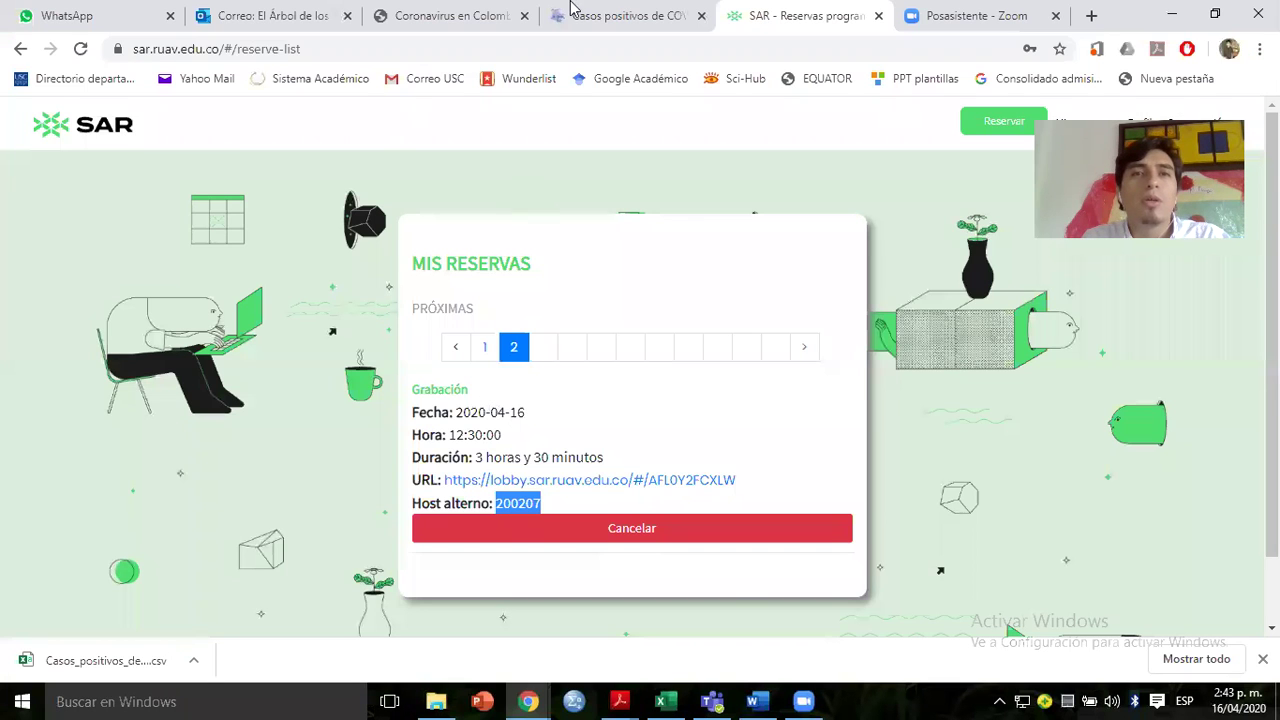
click(533, 10)
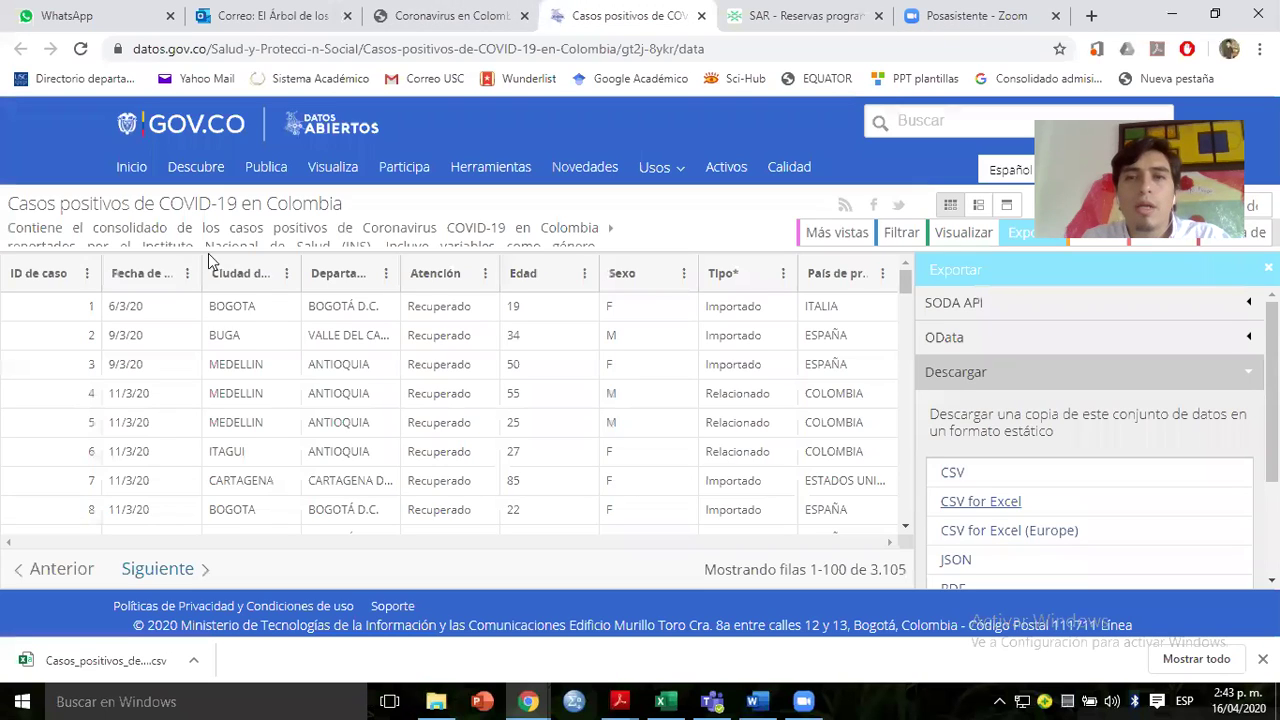
Show the INS Coronavirus report page and highlight the start of its web address.
key(ctrl+shift+Tab)
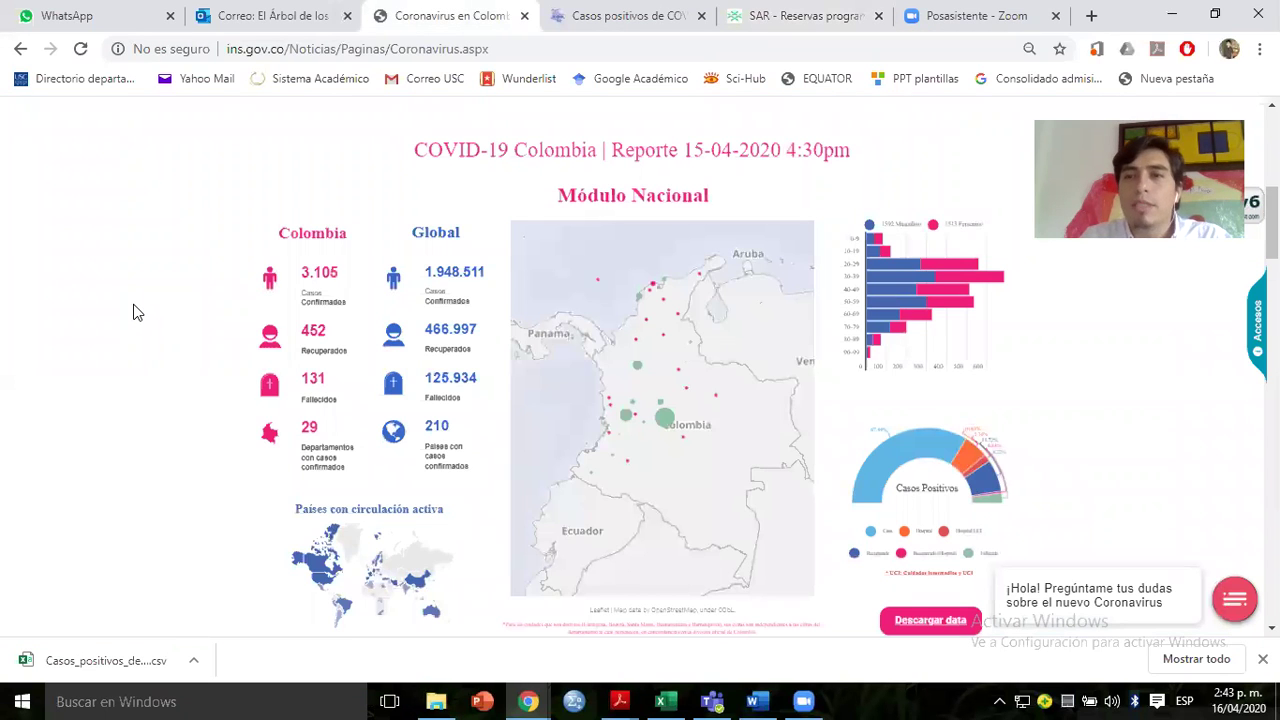
scroll(135, 311, up, 1)
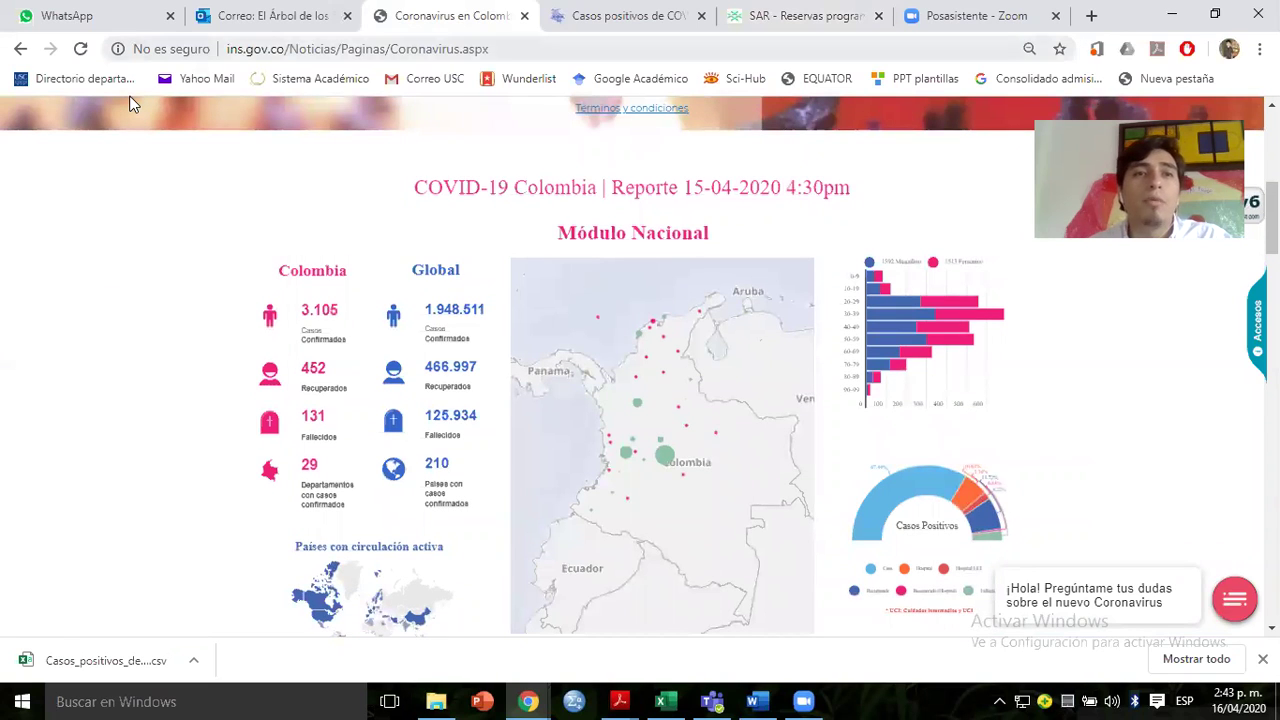
double_click(236, 49)
triple_click(238, 49)
click(240, 49)
double_click(240, 49)
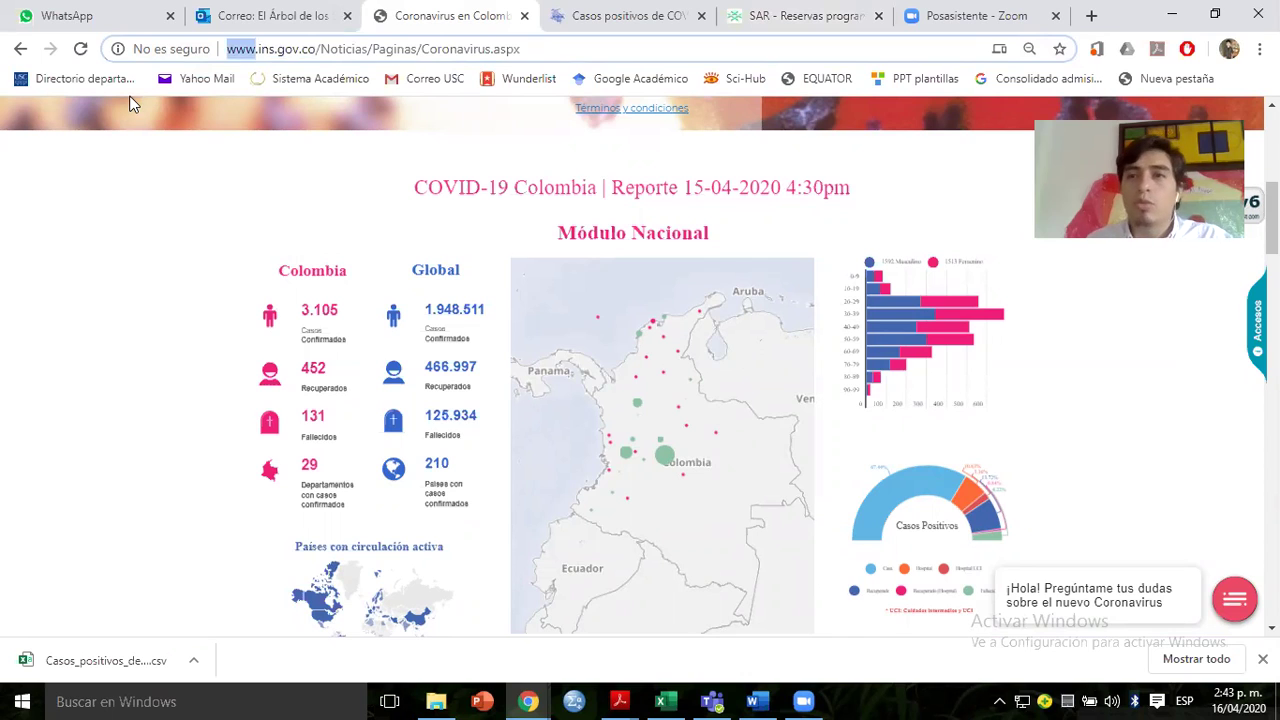
click(124, 268)
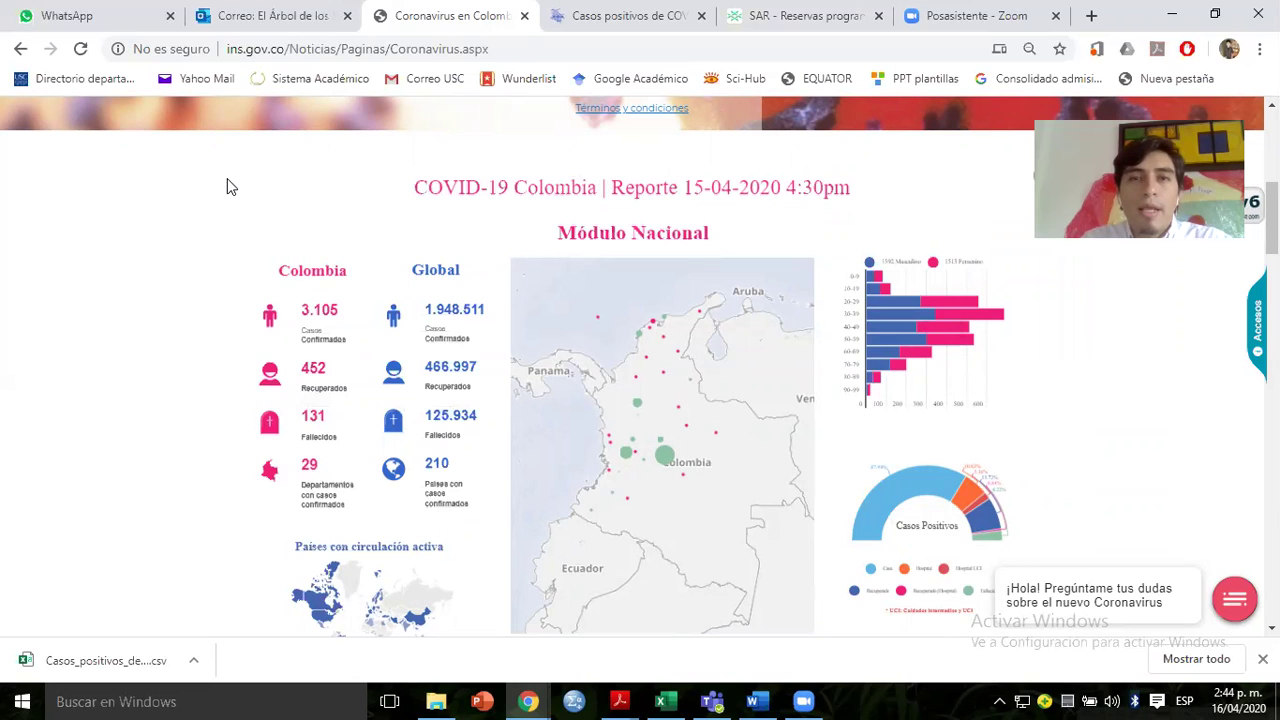
Examine the Módulo Nacional case figures, map, charts and data download link in the INS report.
scroll(227, 178, up, 1)
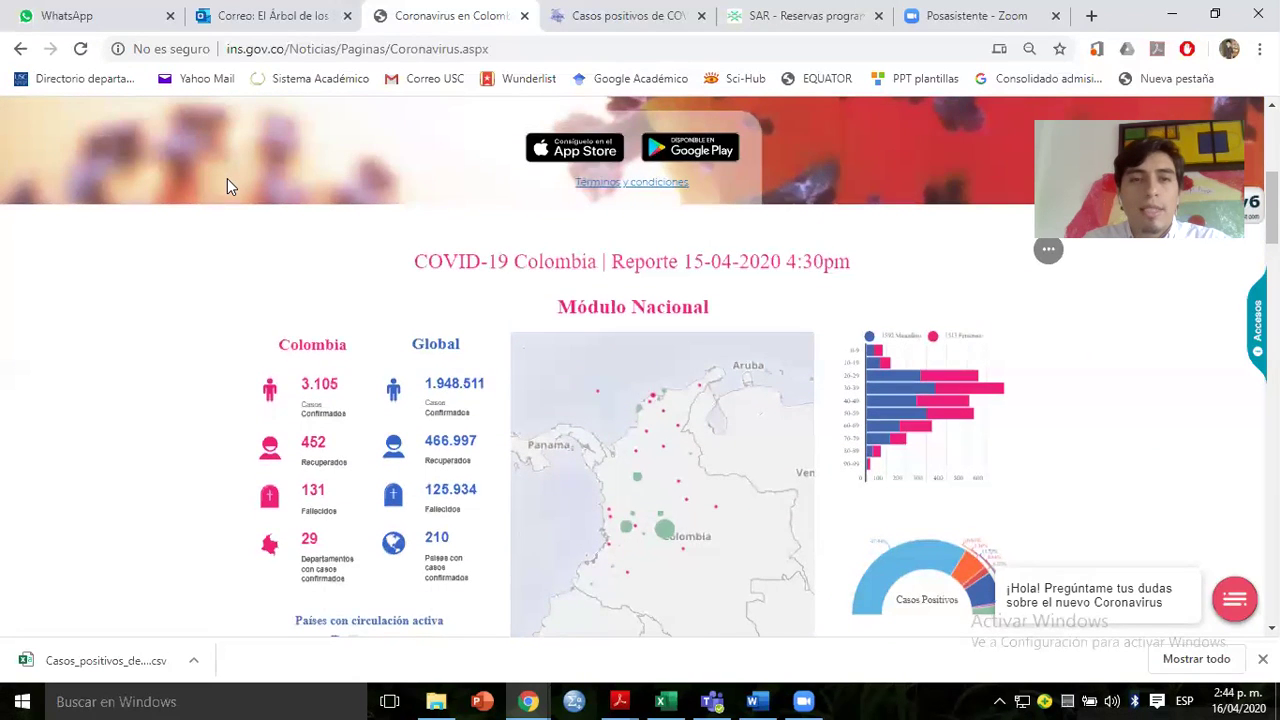
scroll(371, 243, down, 2)
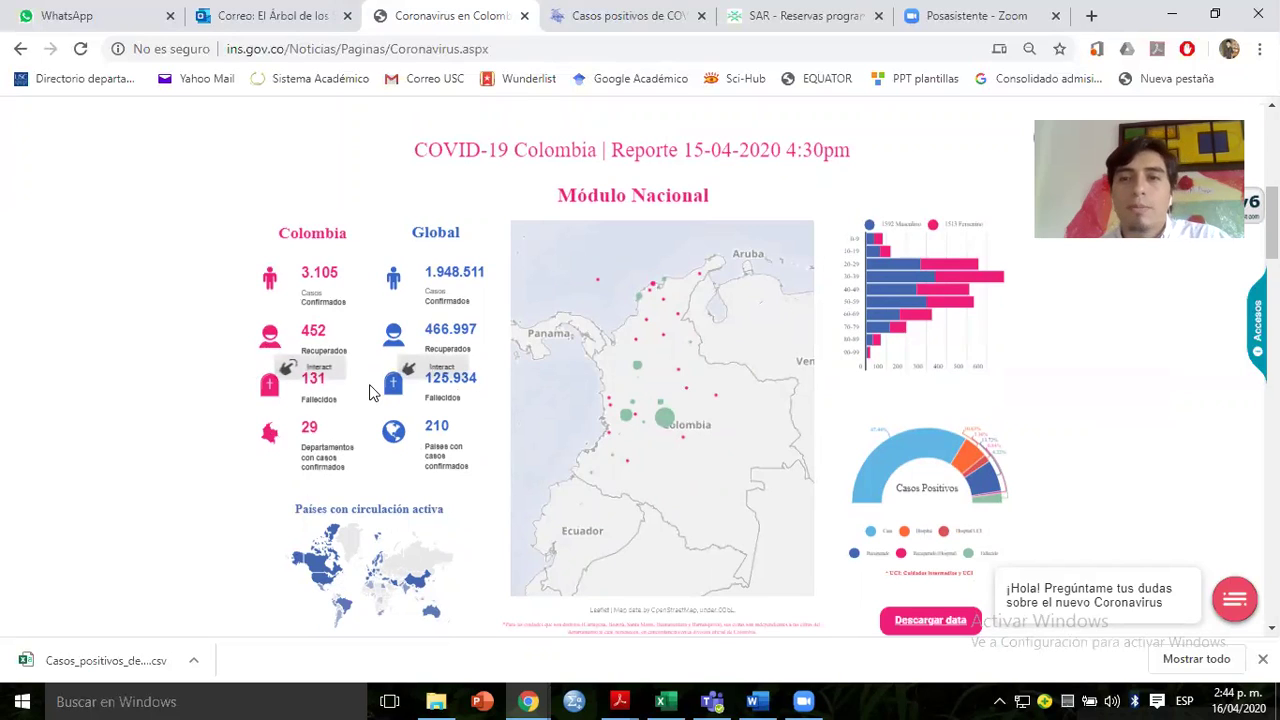
mouse_move(898, 298)
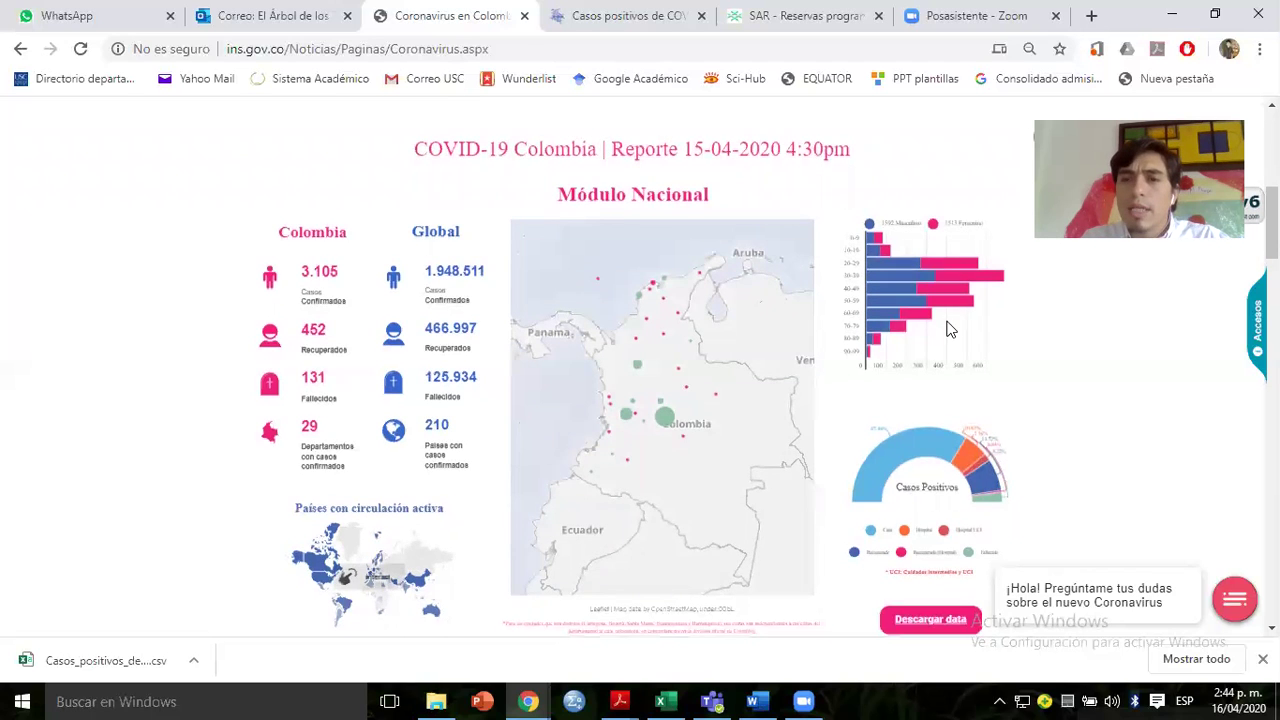
scroll(945, 329, down, 1)
scroll(950, 330, down, 2)
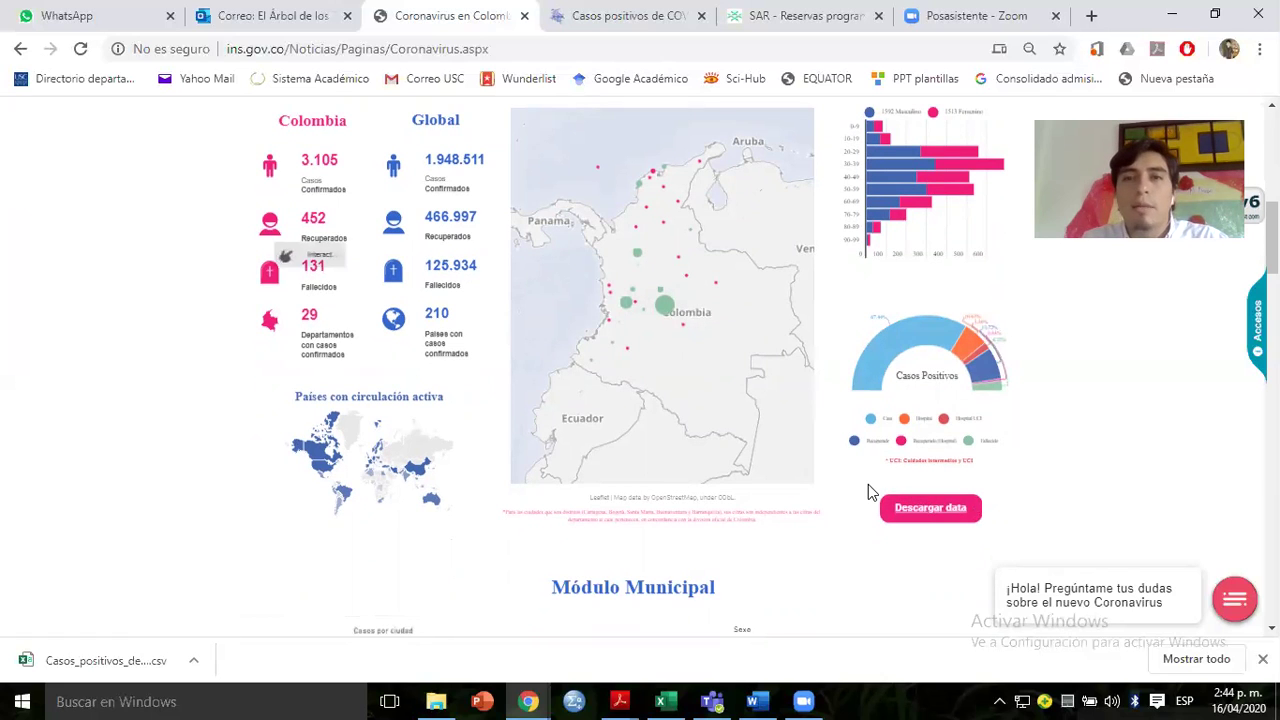
Switch to the Excel workbook with the case data and show the Sin ajustes sheet.
key(alt+Tab)
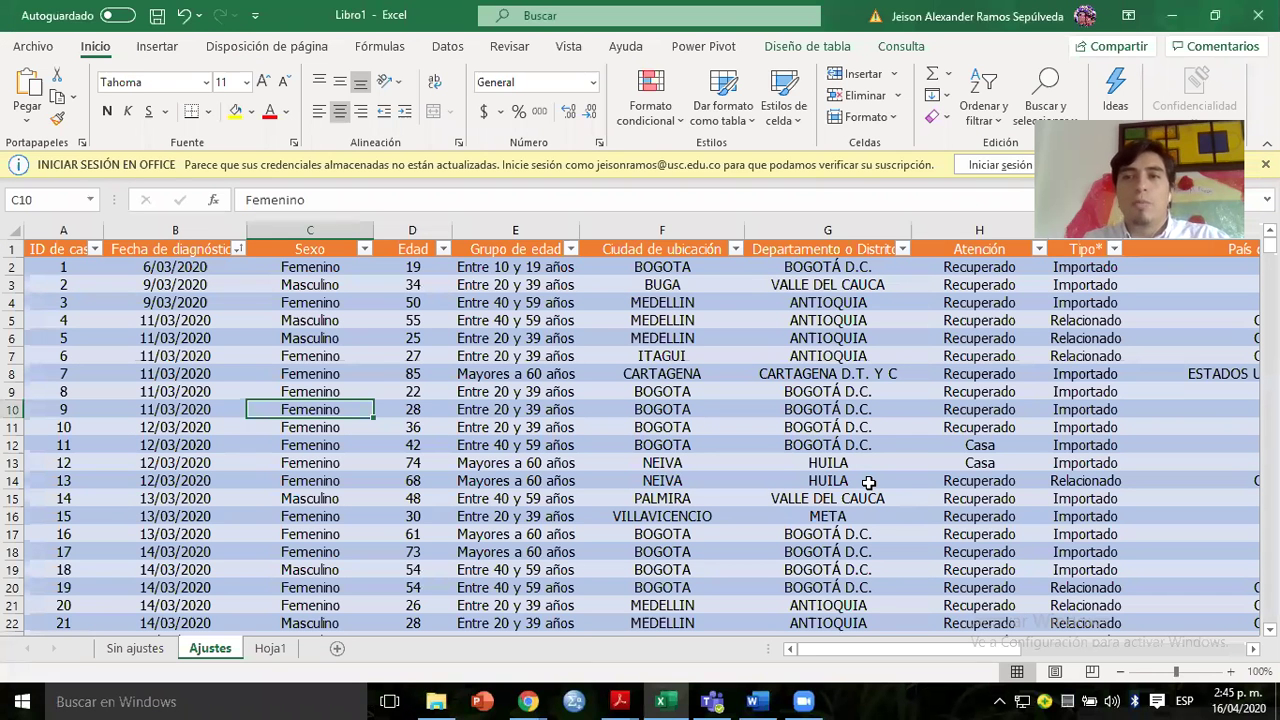
click(416, 307)
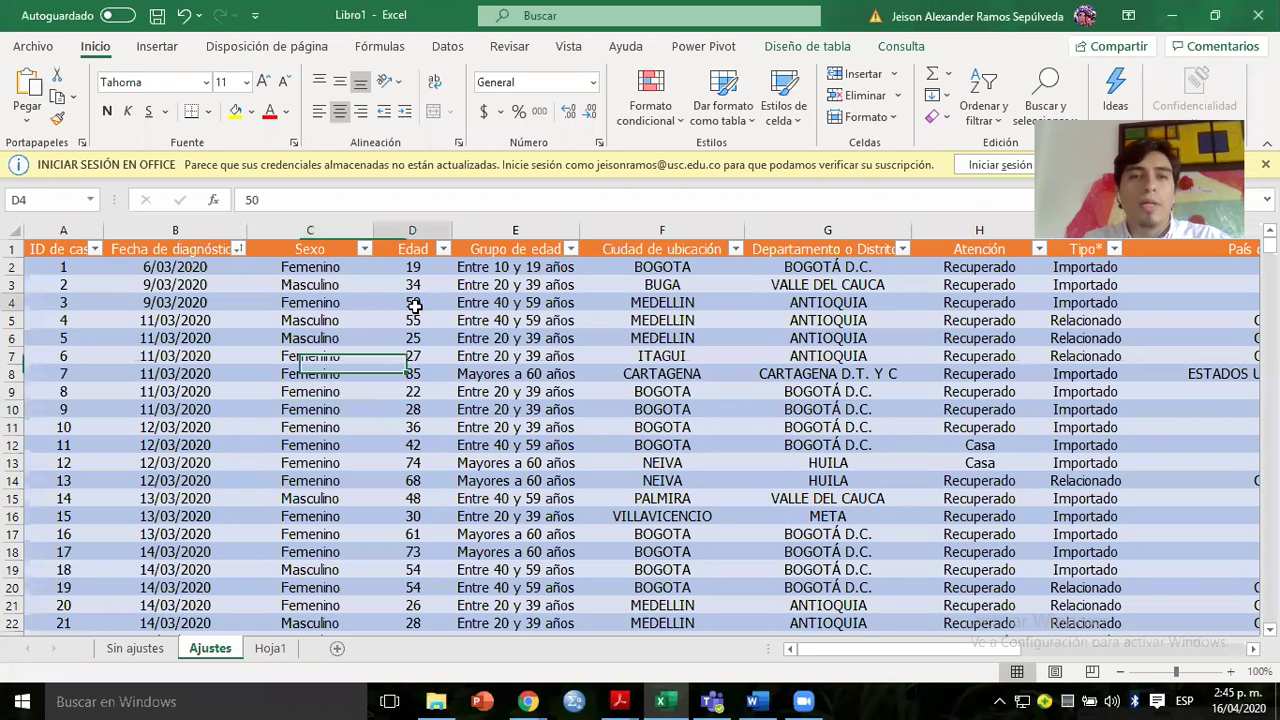
click(137, 650)
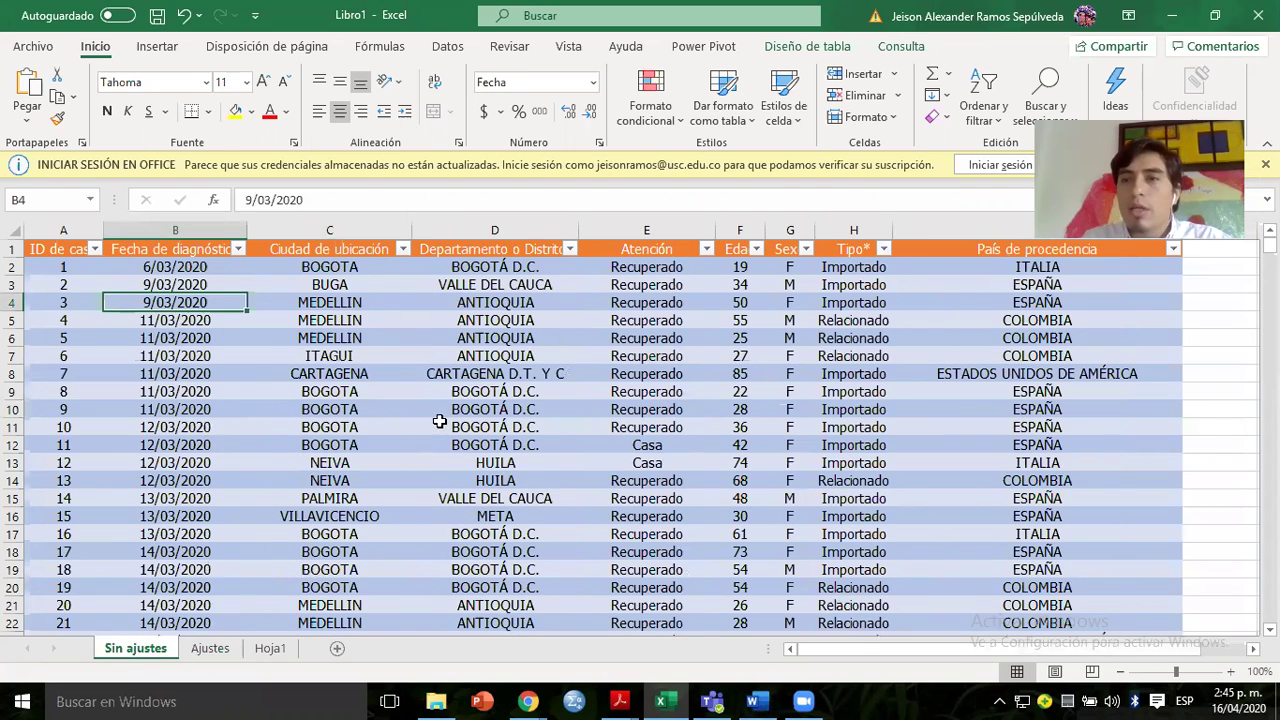
Examine the ID de caso and Fecha de diagnóstico columns, comparing their headers with the first record.
click(61, 246)
click(150, 249)
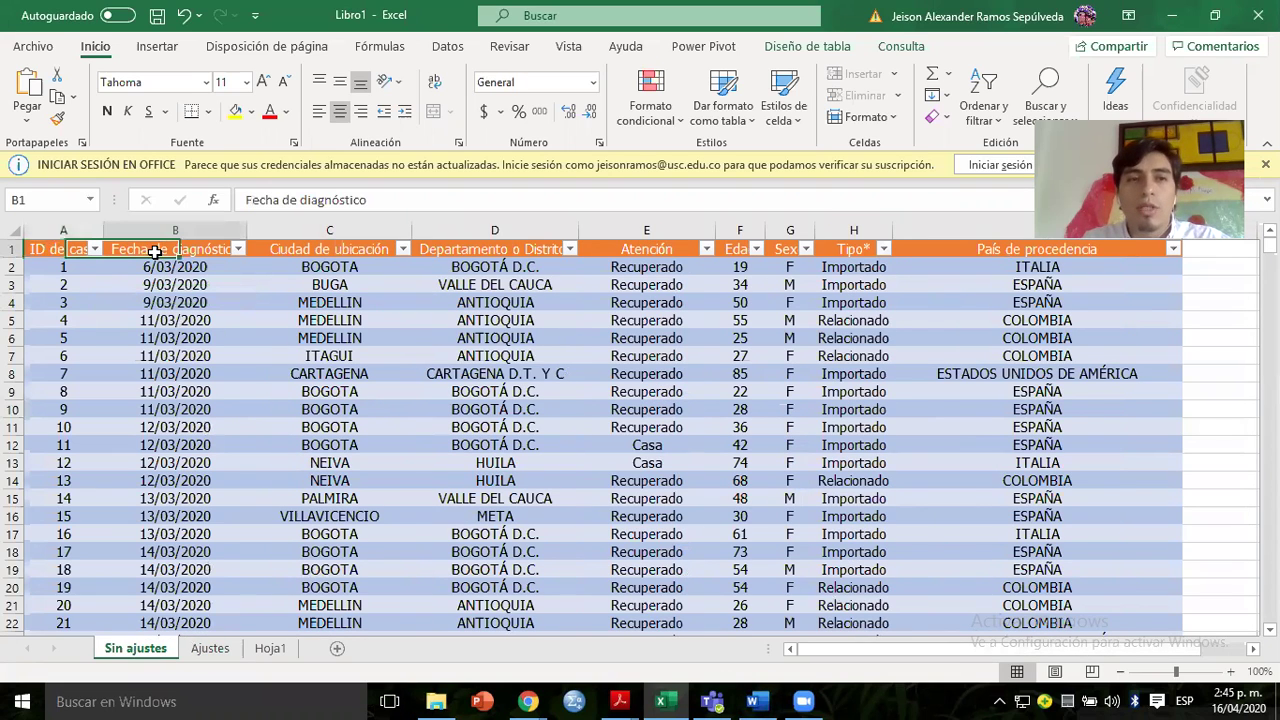
click(68, 246)
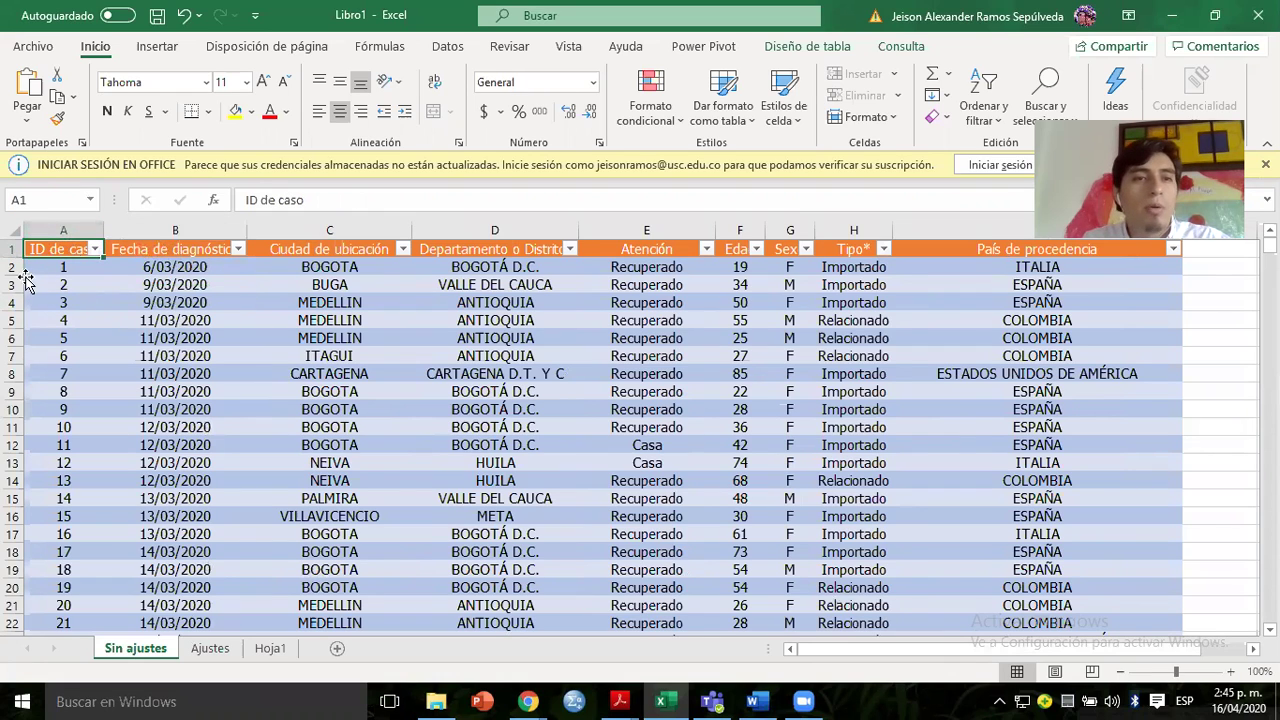
click(160, 267)
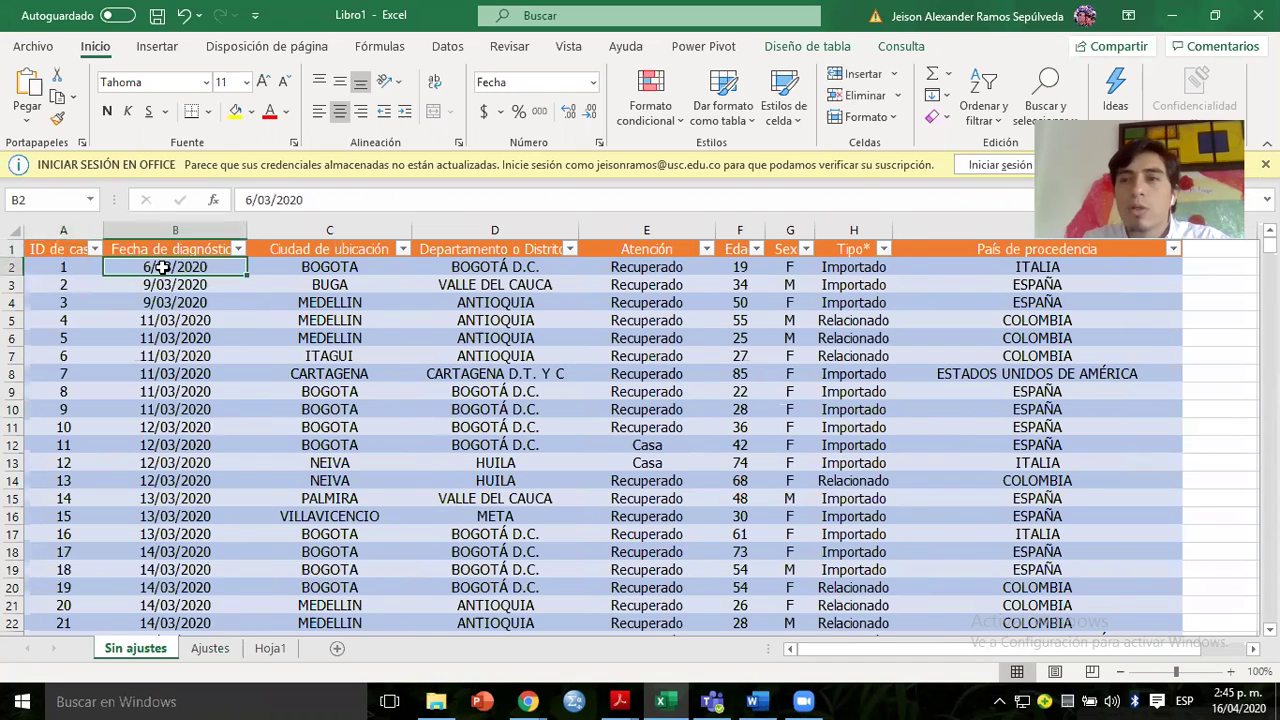
click(75, 272)
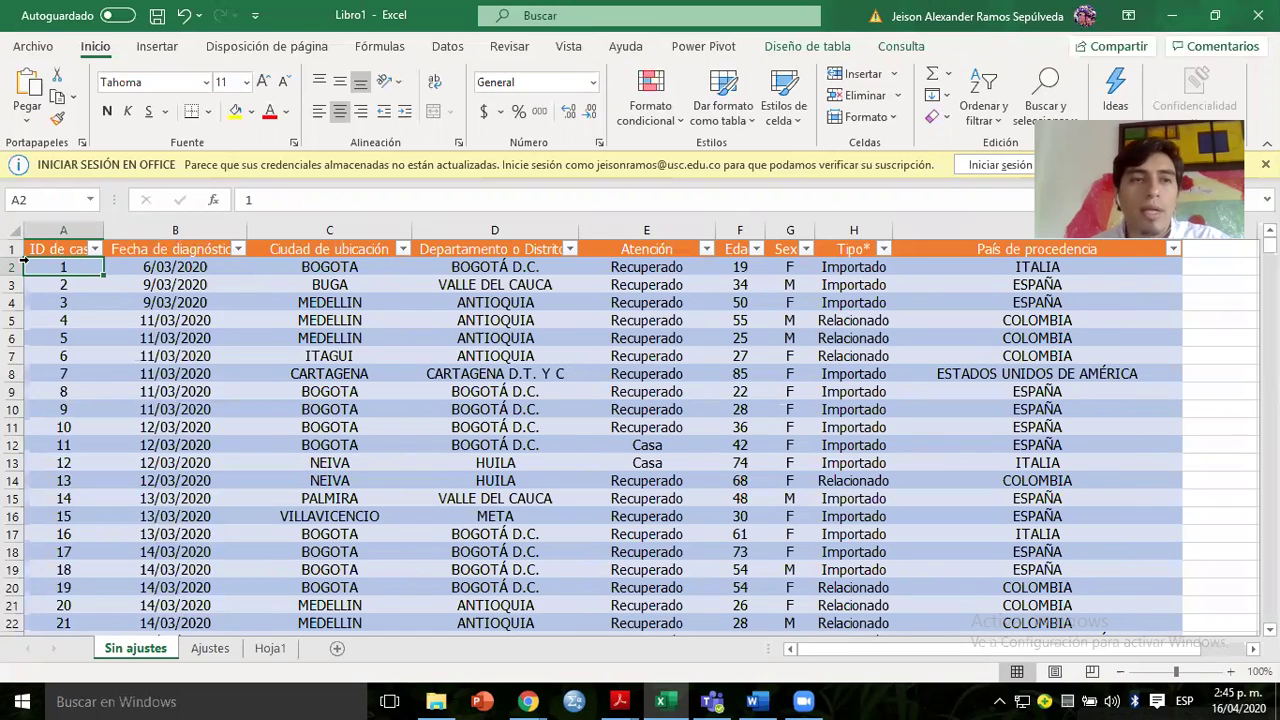
click(142, 249)
click(151, 267)
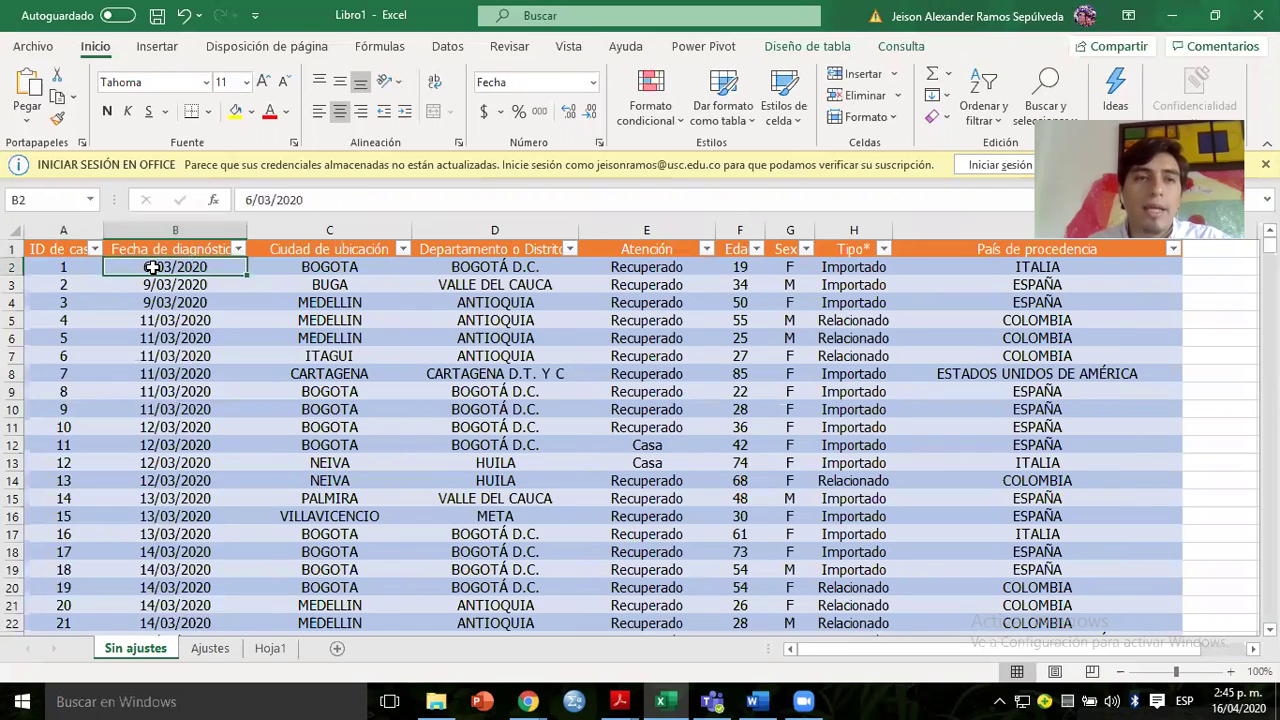
click(148, 249)
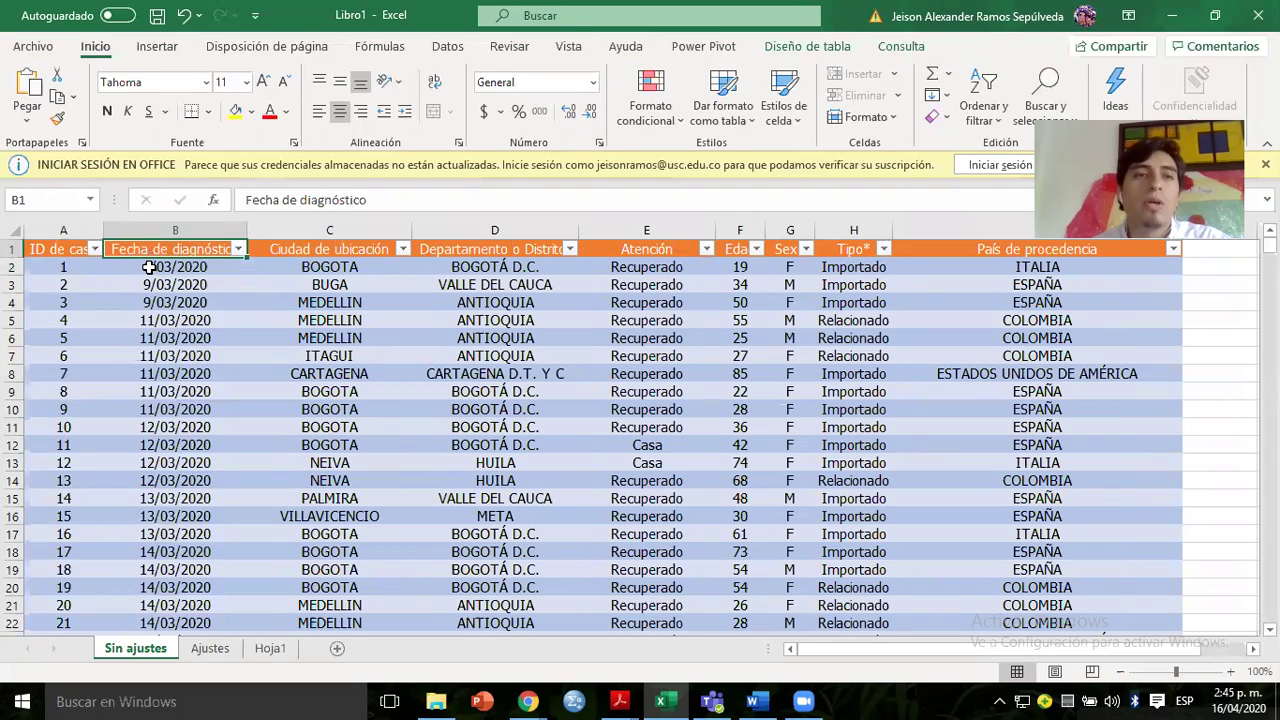
click(150, 266)
Inspect the Ciudad de ubicación and Departamento o Distrito columns of the case table.
click(284, 248)
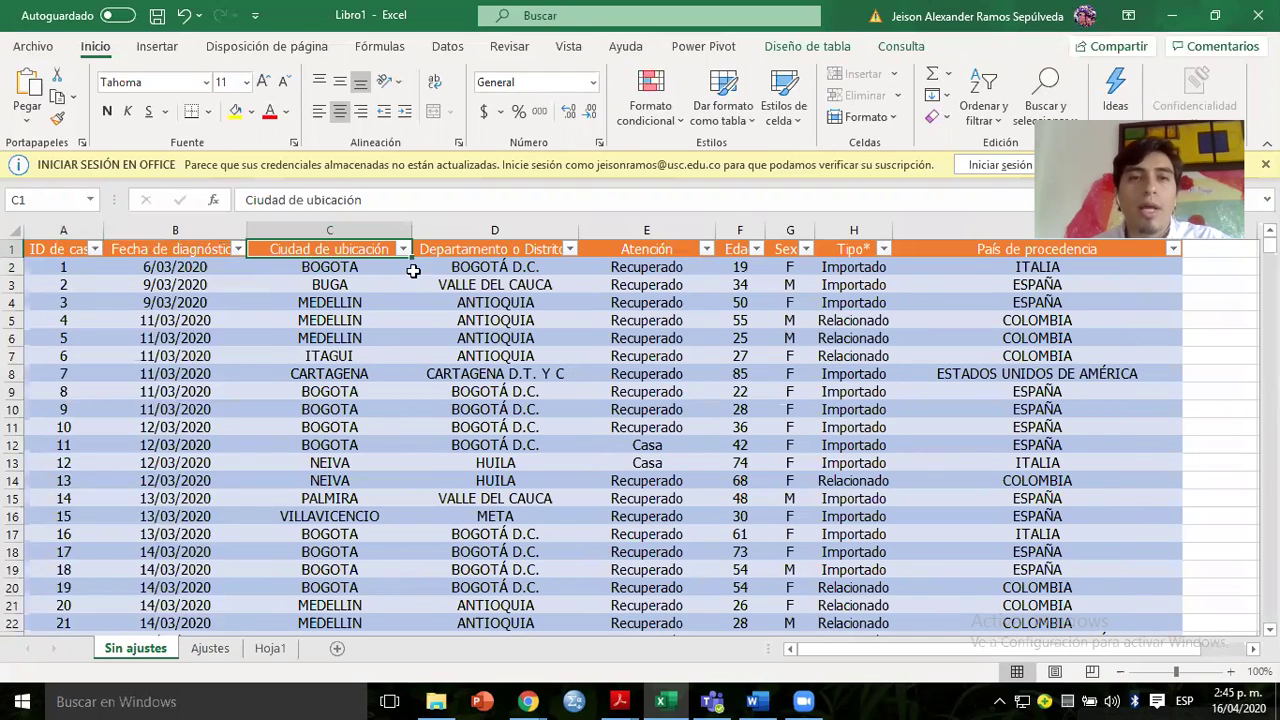
click(471, 252)
click(473, 264)
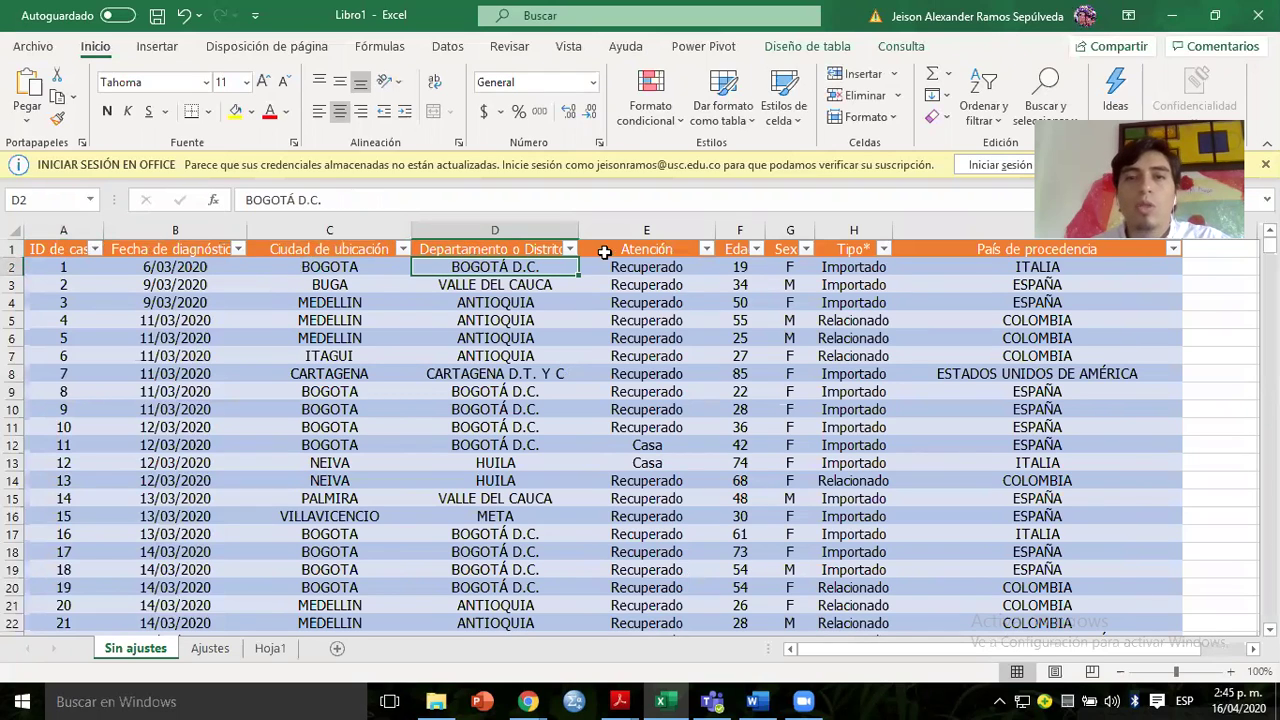
View the categories available in the Atención column's filter without applying one.
click(628, 248)
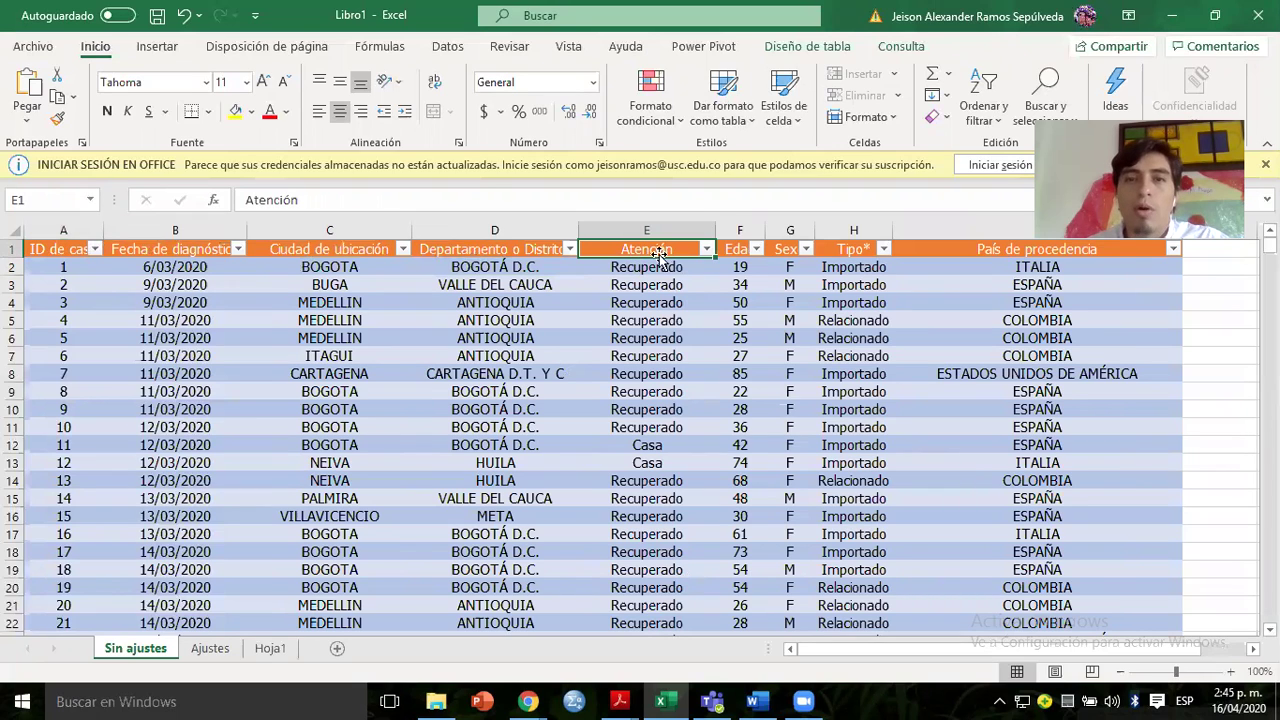
click(706, 249)
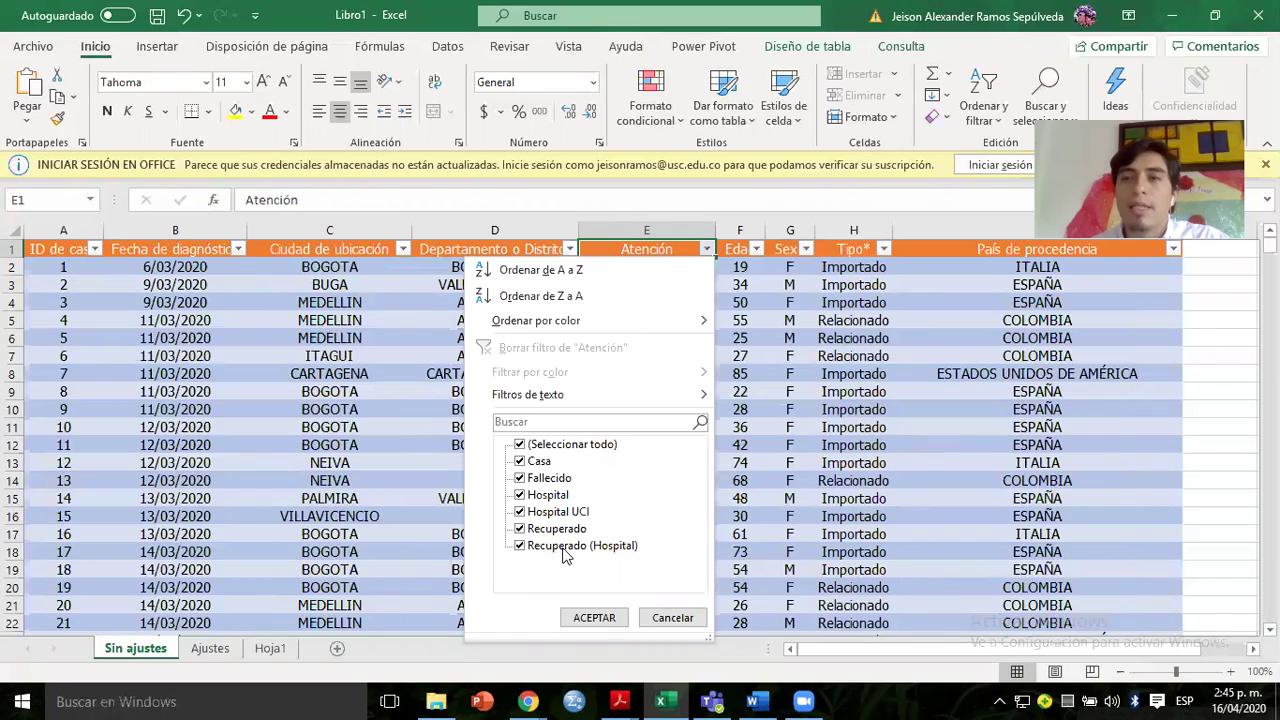
click(667, 614)
click(615, 266)
click(667, 249)
View the filter values of the Edad and Sexo columns without filtering the table.
click(756, 249)
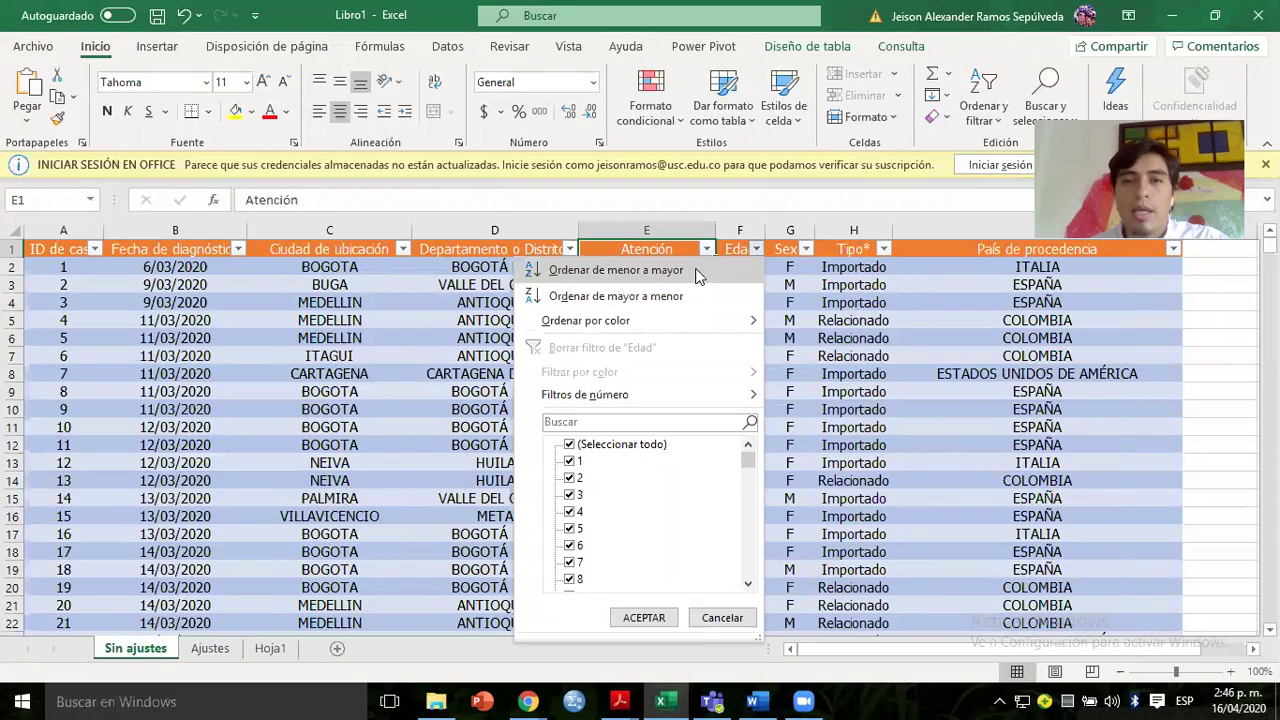
click(758, 250)
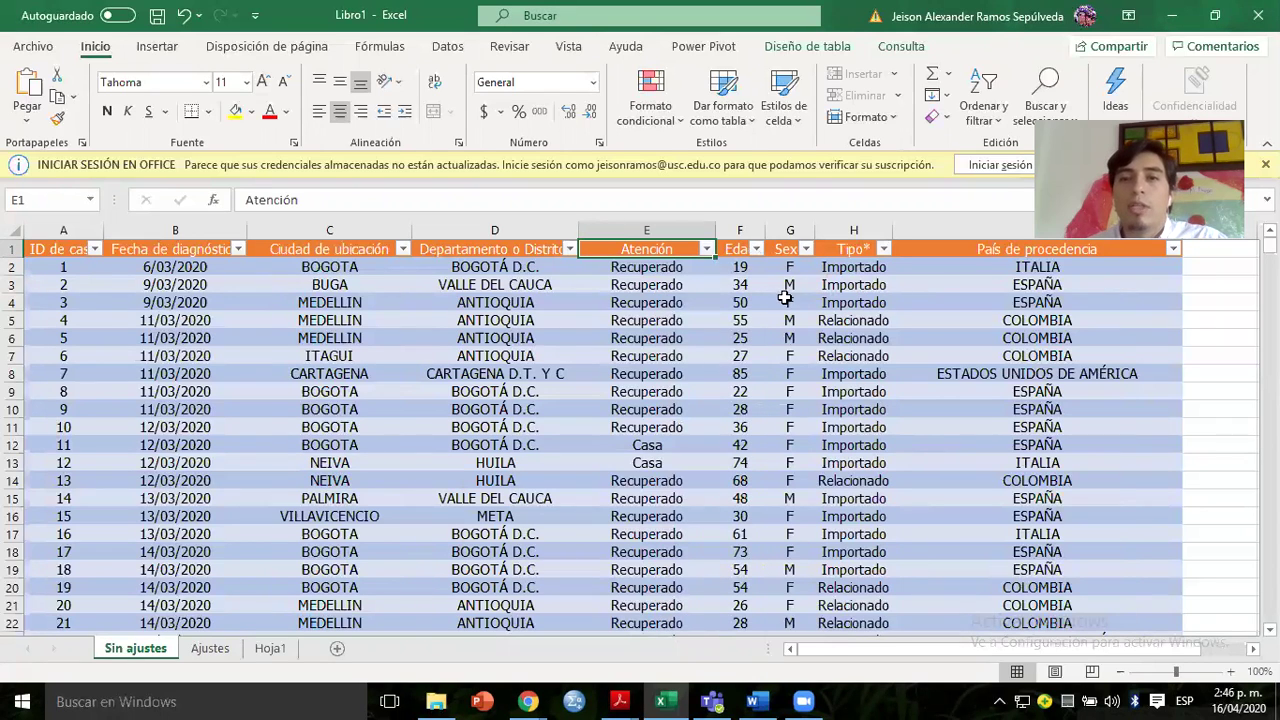
click(805, 249)
click(693, 617)
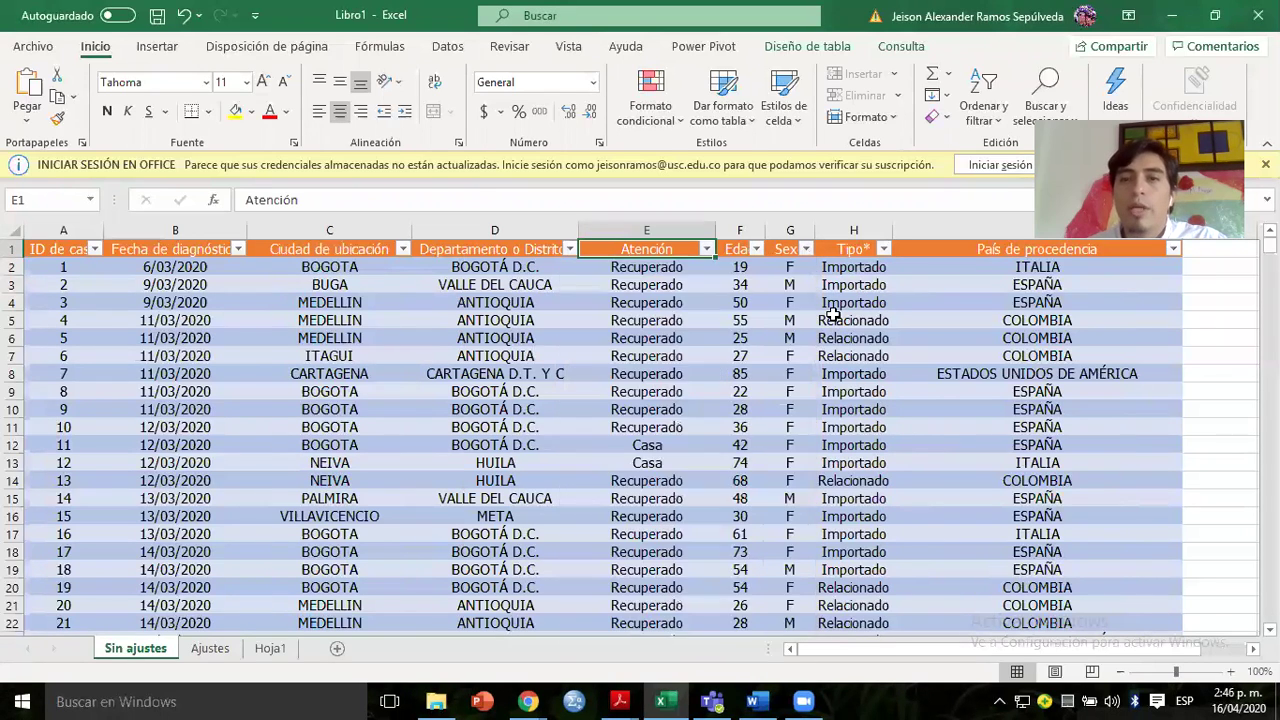
View the categories in the Tipo* column's filter and select the País de procedencia header.
click(884, 250)
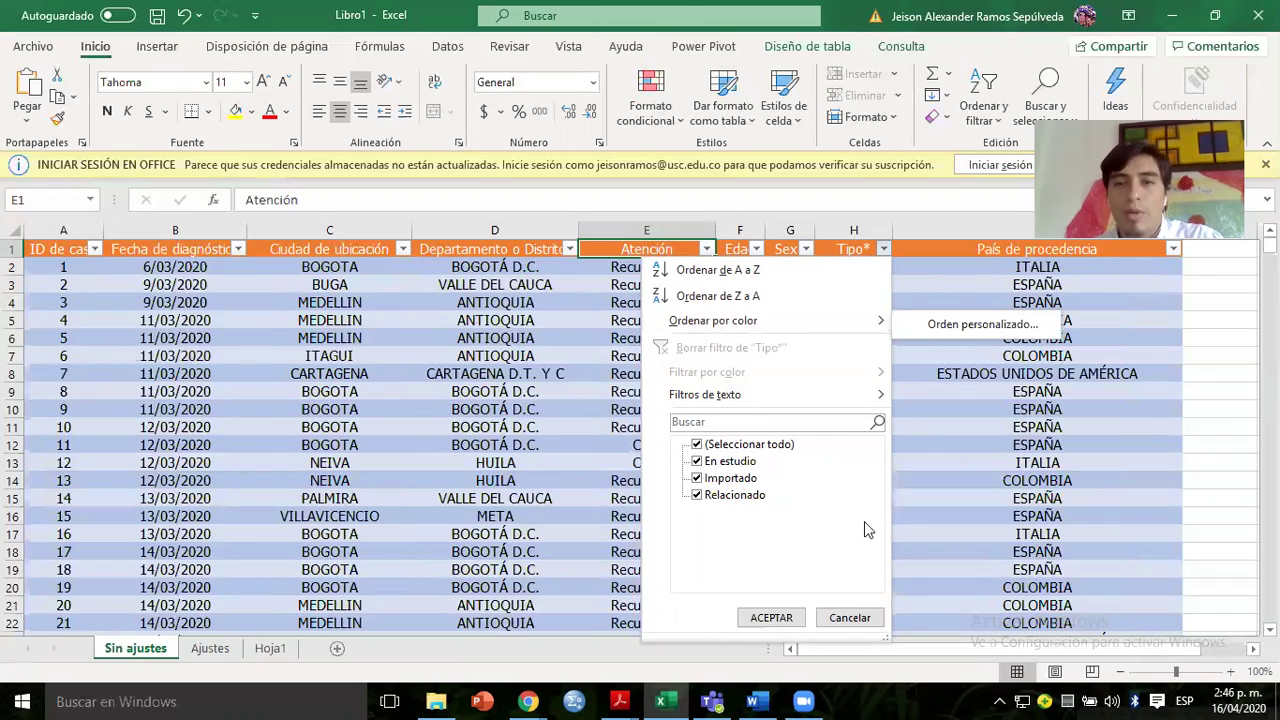
click(964, 492)
click(947, 252)
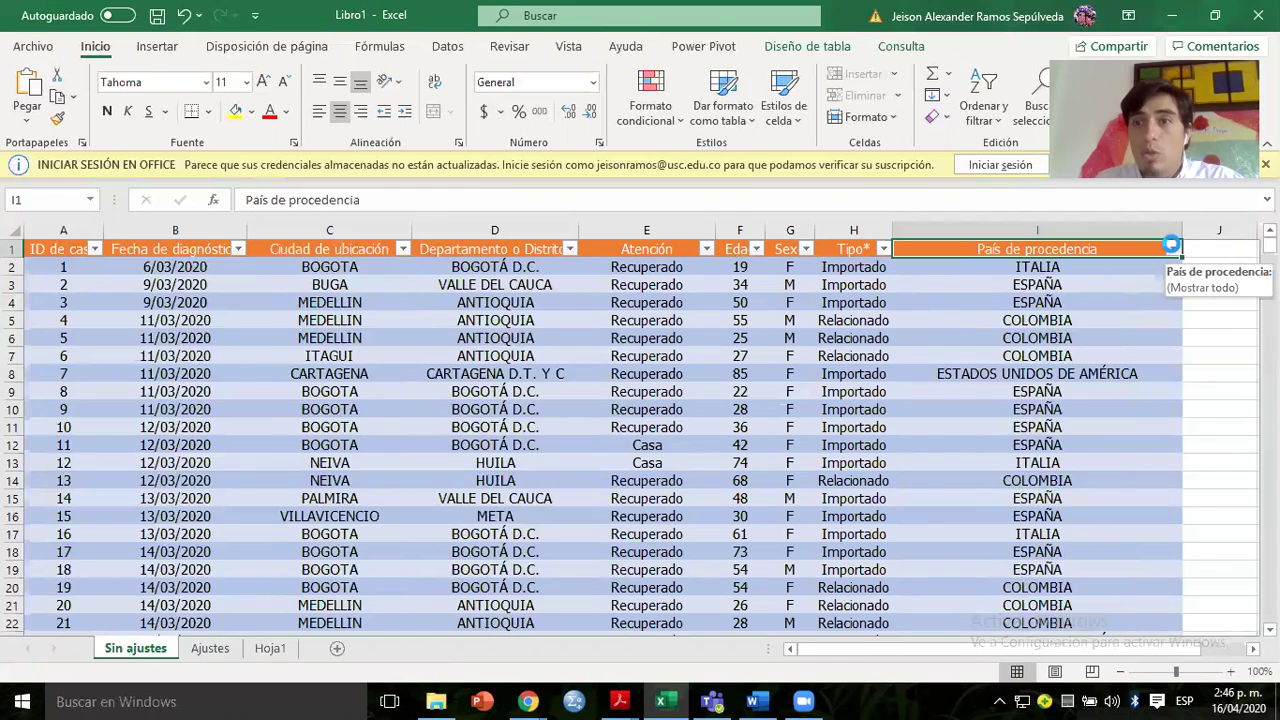
View the País de procedencia column's filter values without filtering, and review the header row together with the first case record.
click(1173, 250)
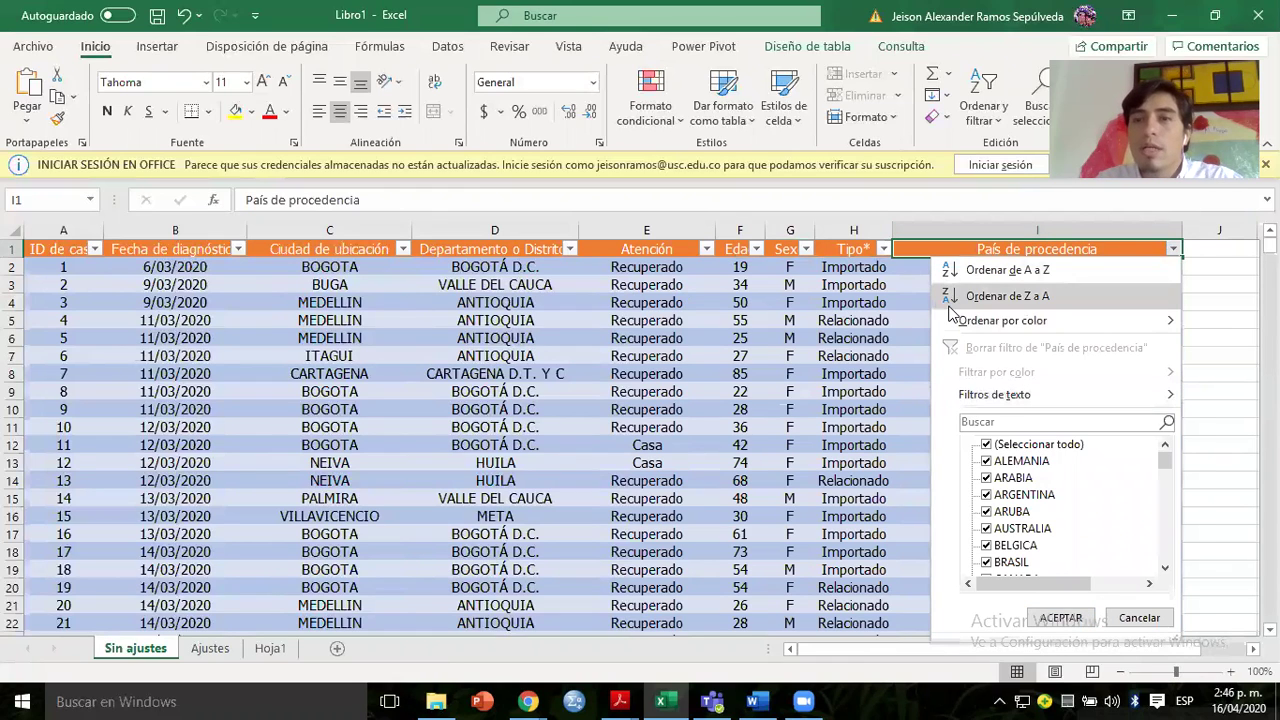
click(915, 250)
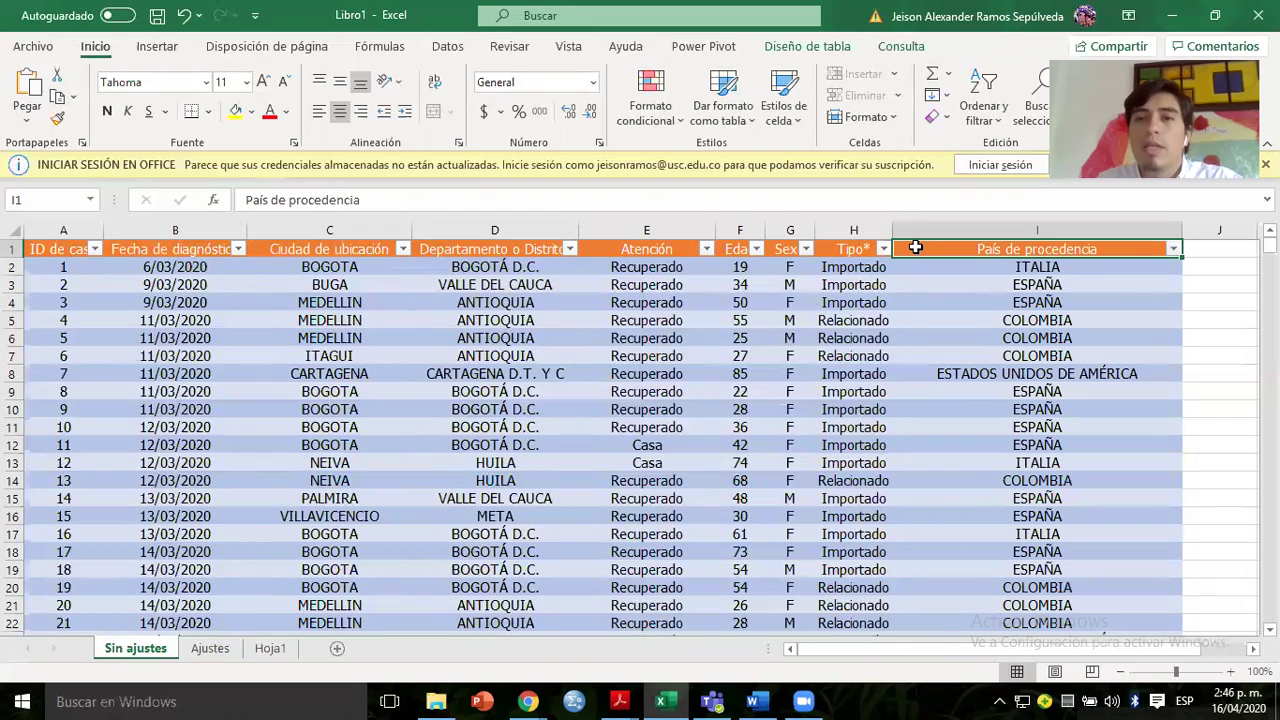
drag(45, 250, 1100, 268)
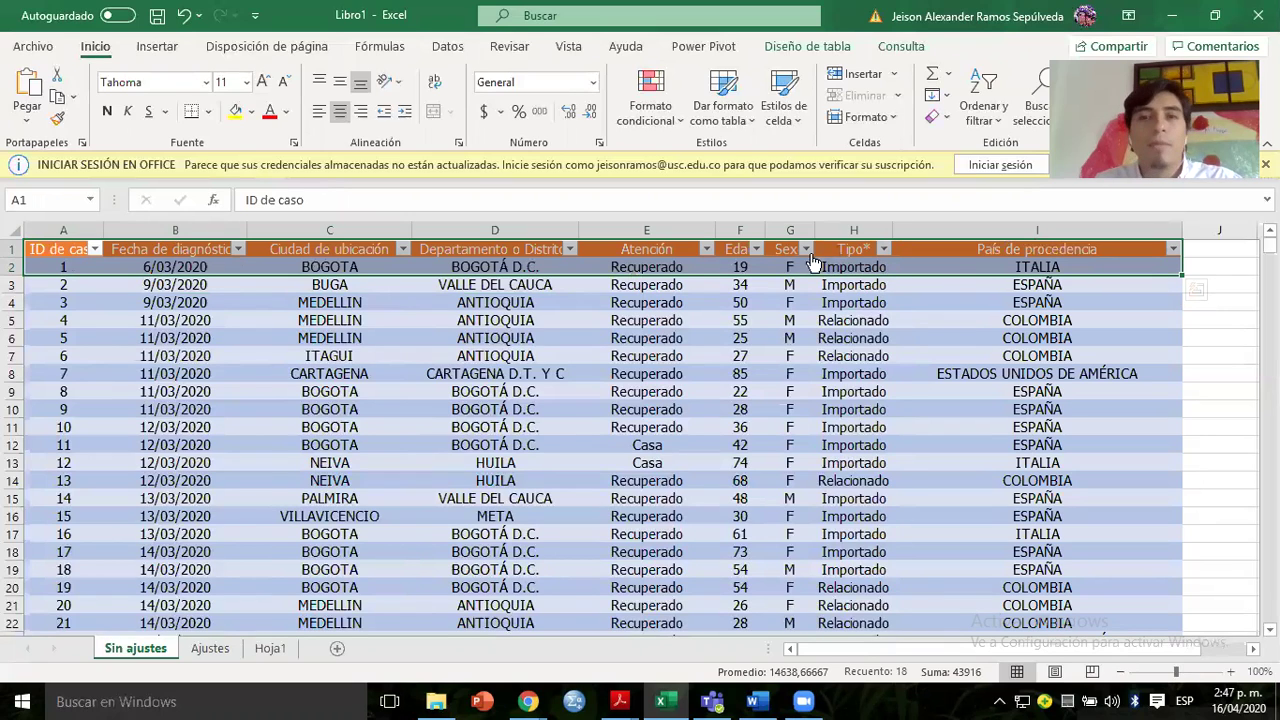
click(517, 422)
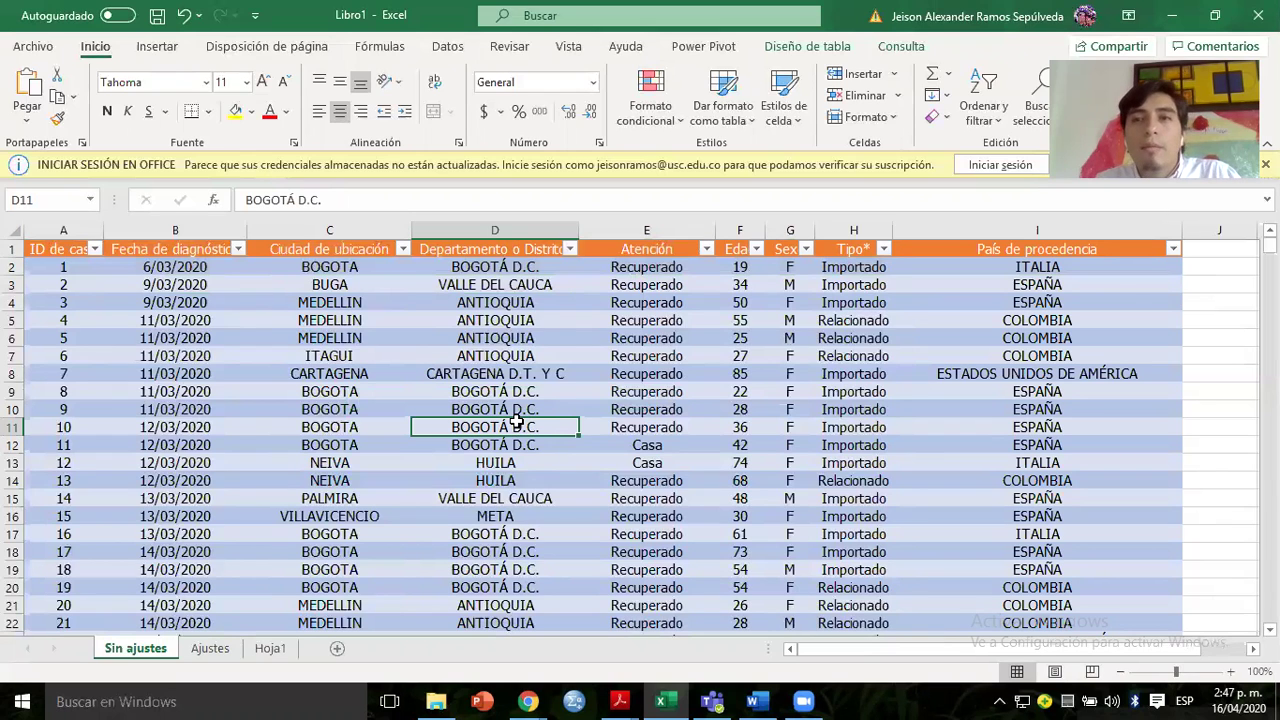
Switch to the Word workshop document and fill in the Nombre del estudiante field with a placeholder student name.
key(alt+Tab)
key(alt+Tab)
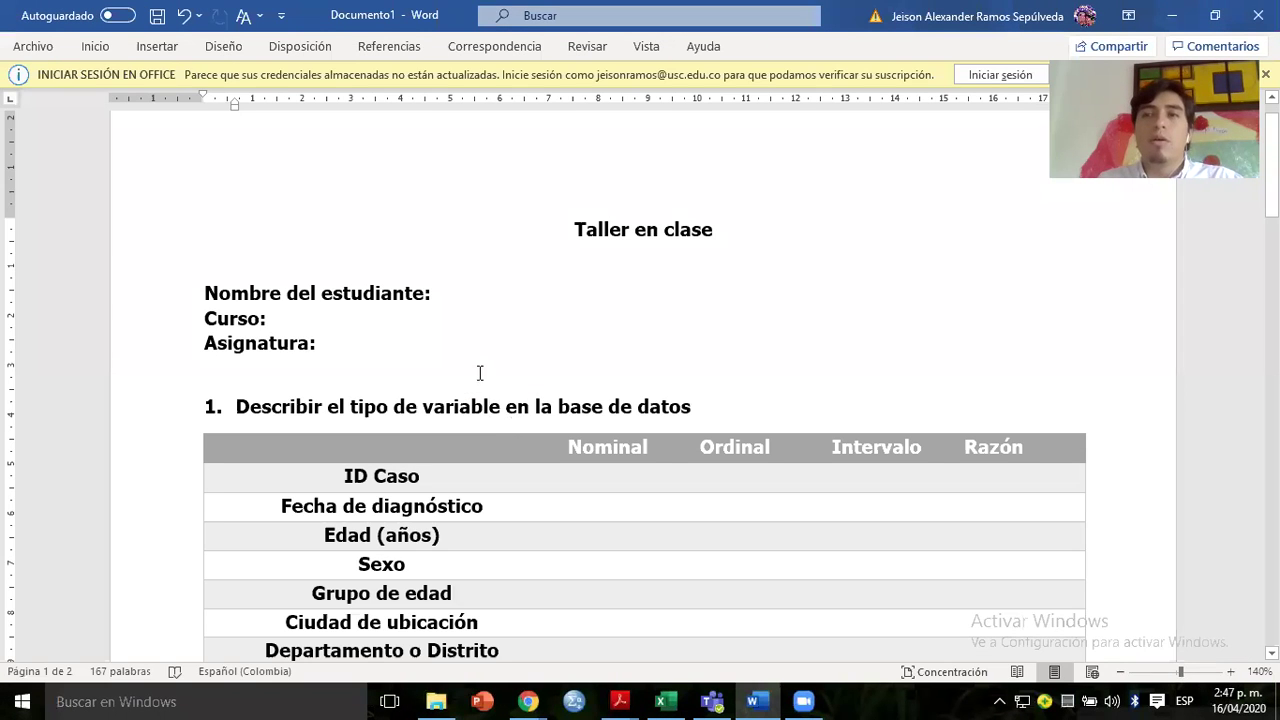
click(342, 268)
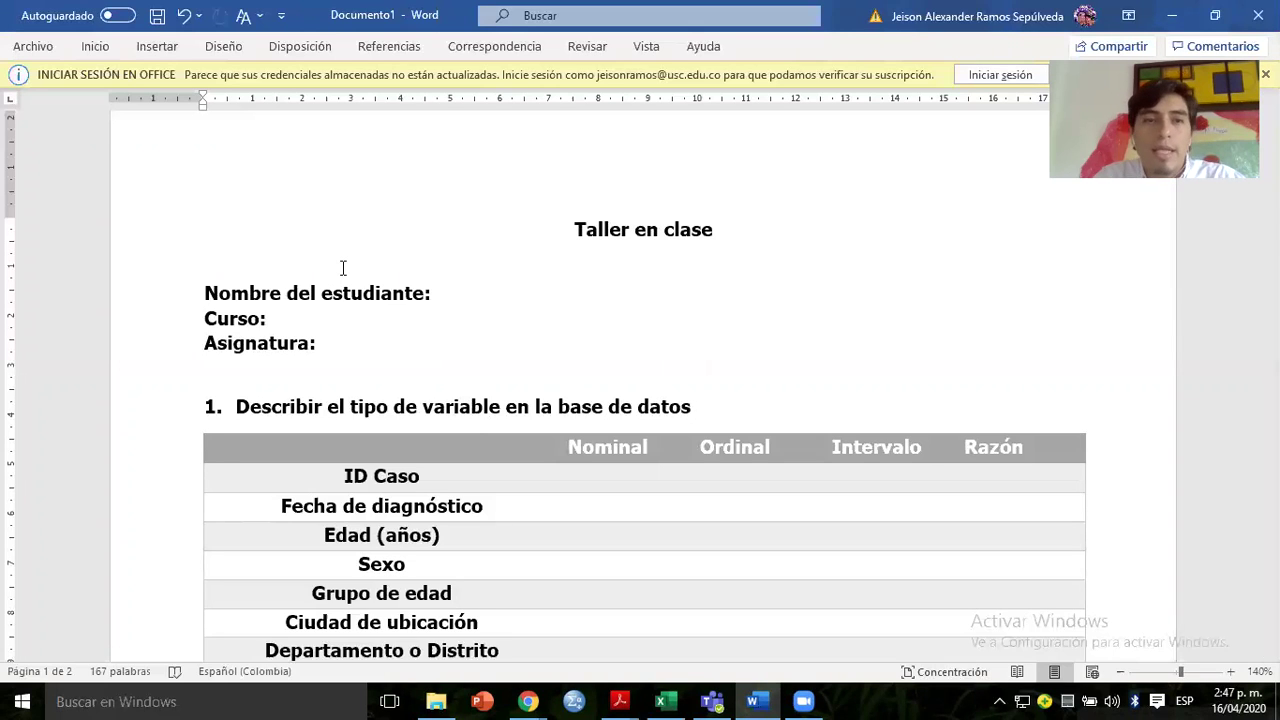
text(DA)
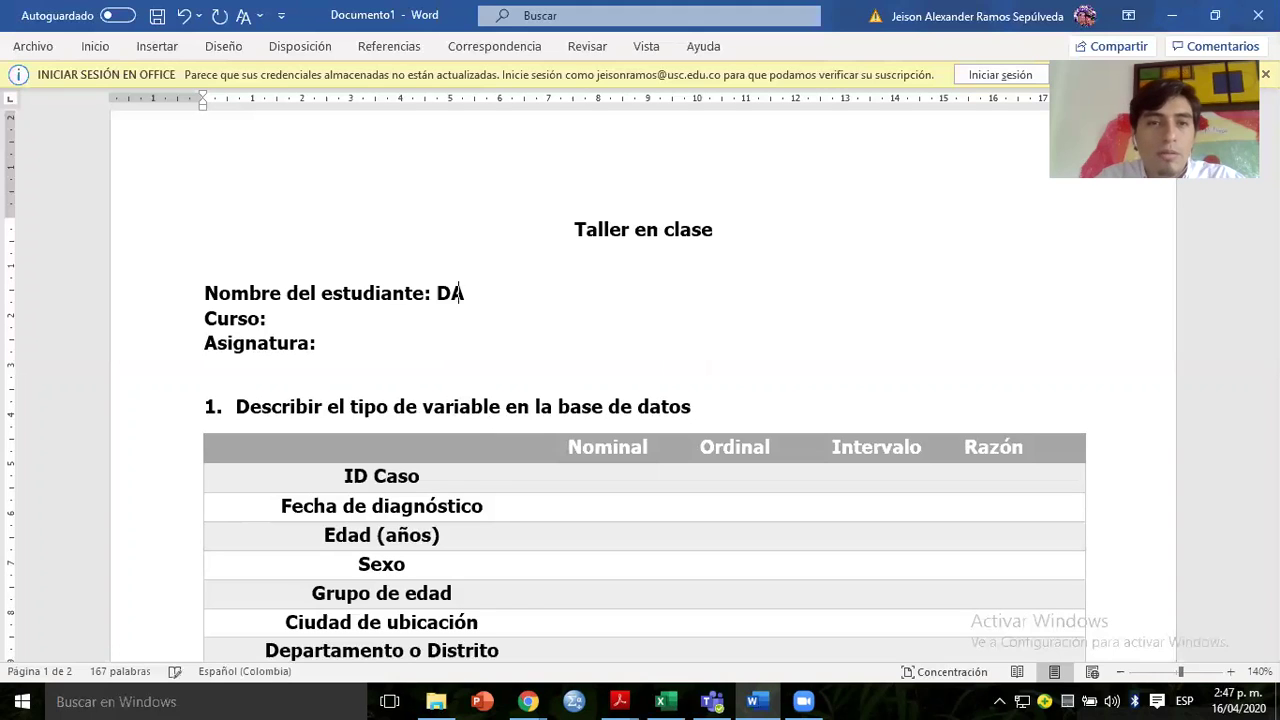
text(dakdkflal)
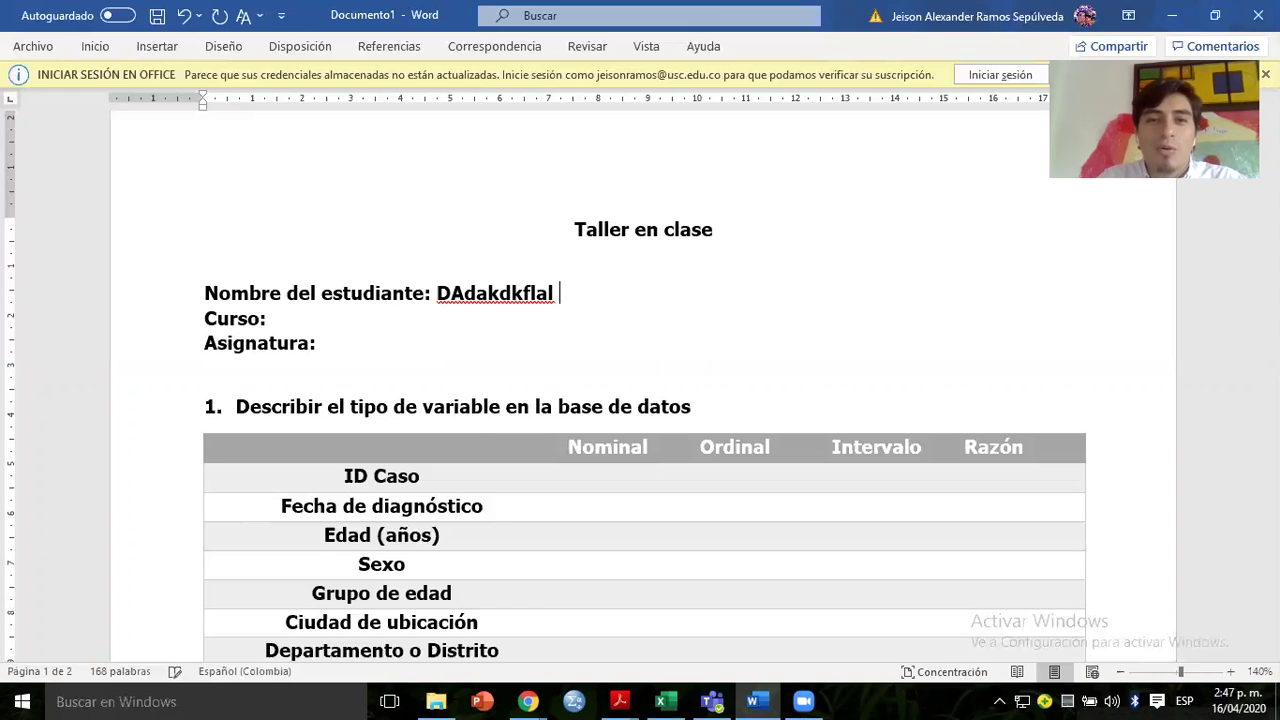
text( daas)
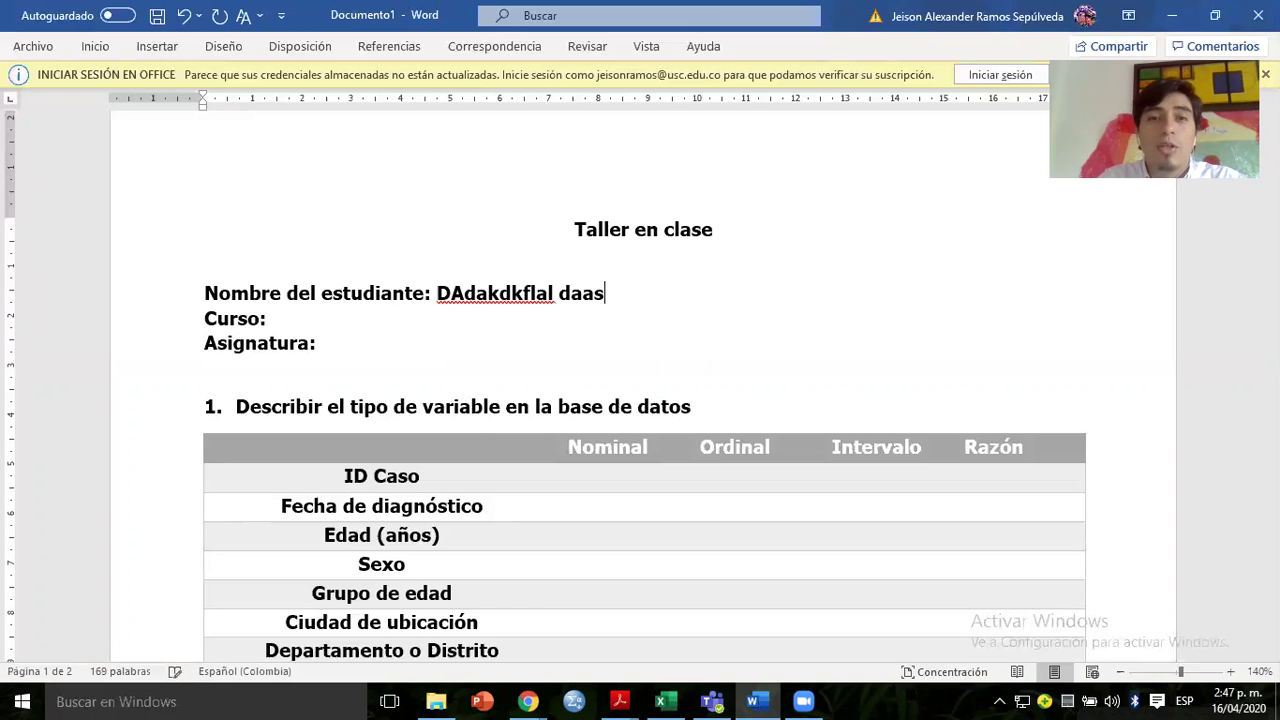
text( fdcas)
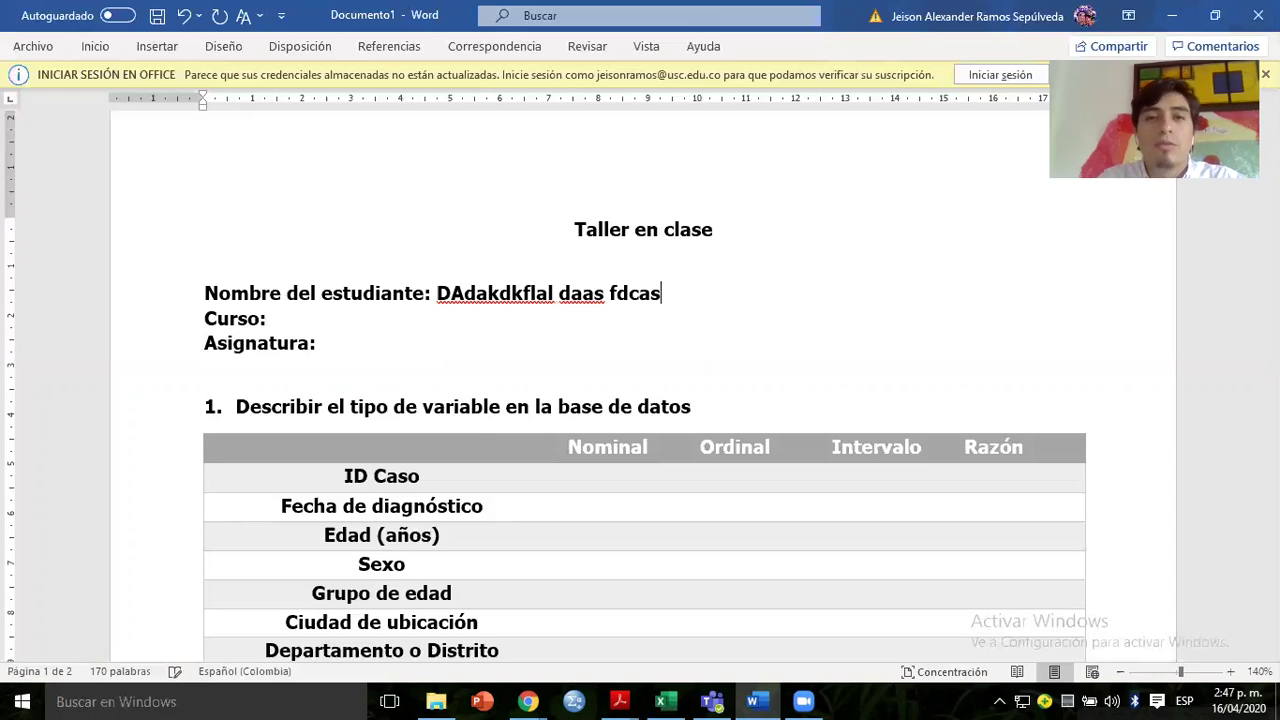
text(l asad)
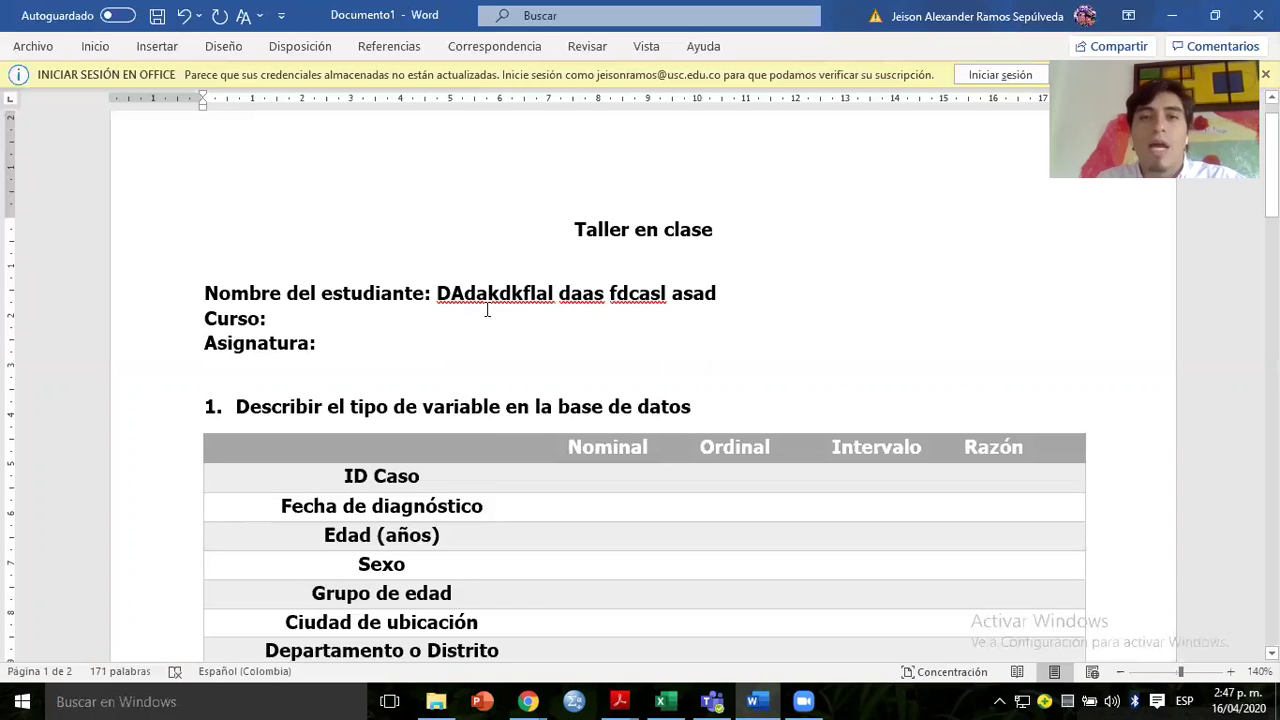
Add a "Documento:" line below the student's name and enter a placeholder identification number.
click(306, 312)
key(Return)
key(Up)
text(Do)
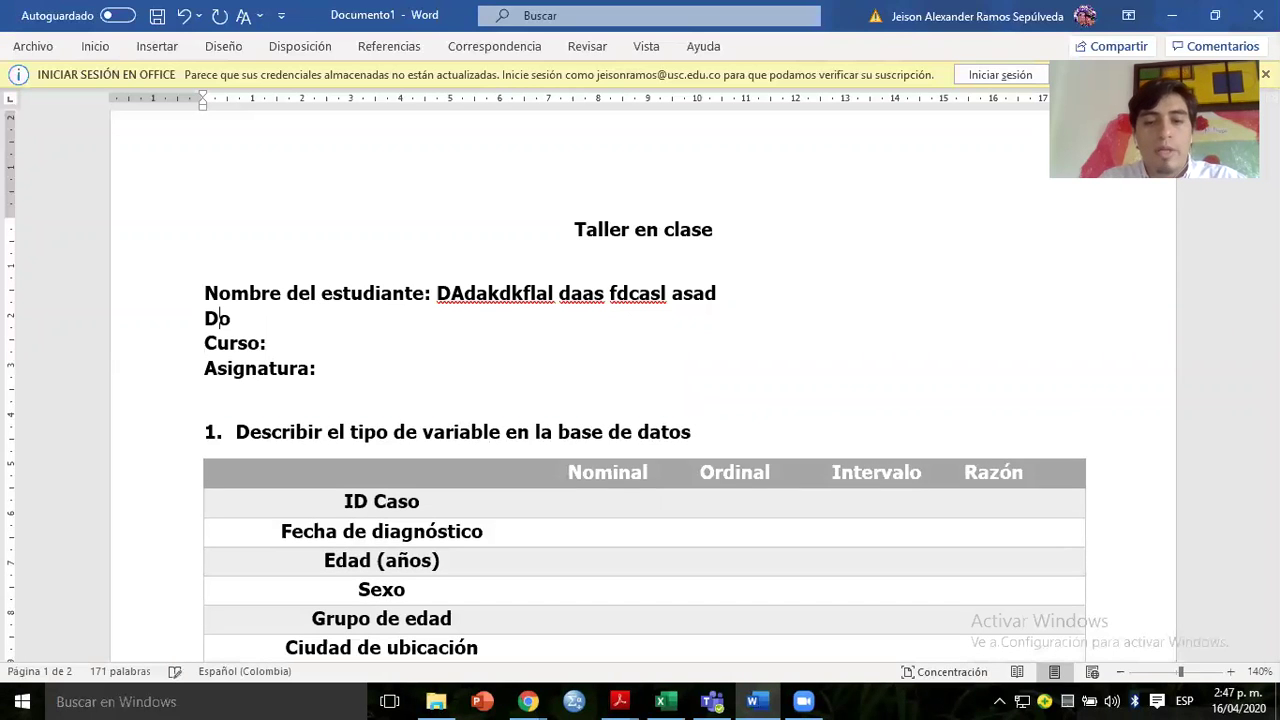
text(cumen)
key(BackSpace)
text(ento)
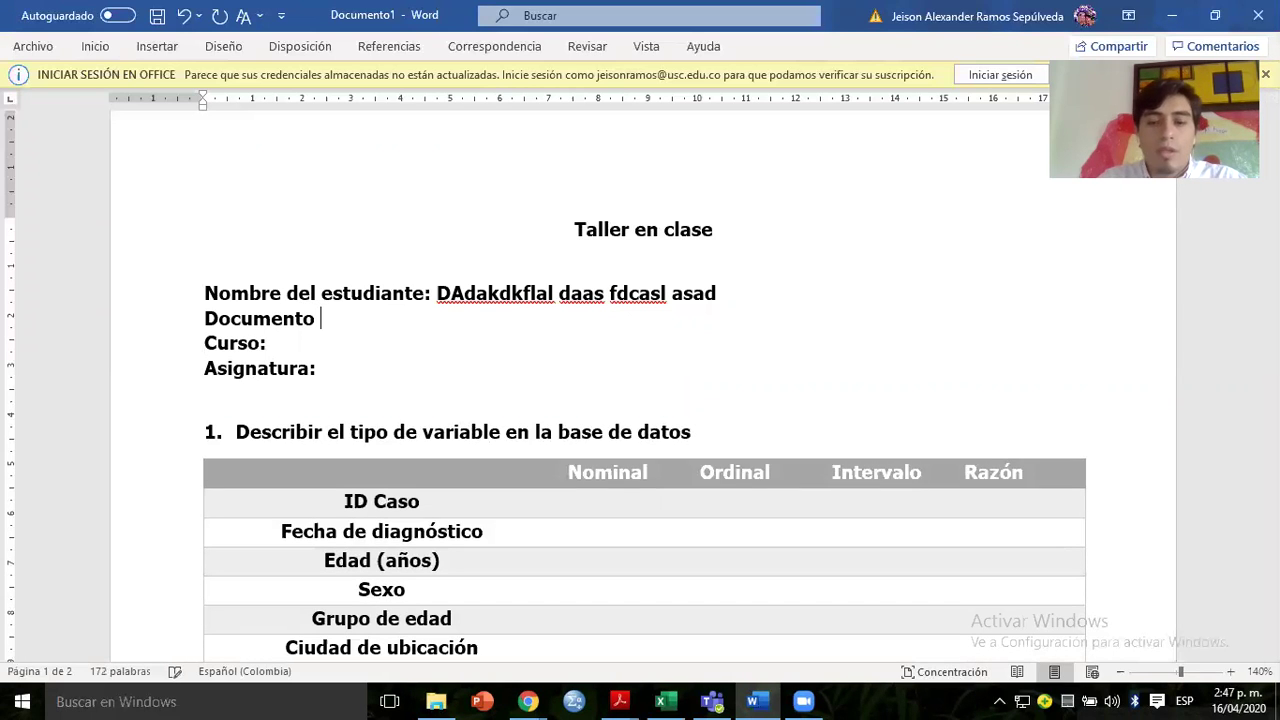
key(BackSpace)
text(: 11)
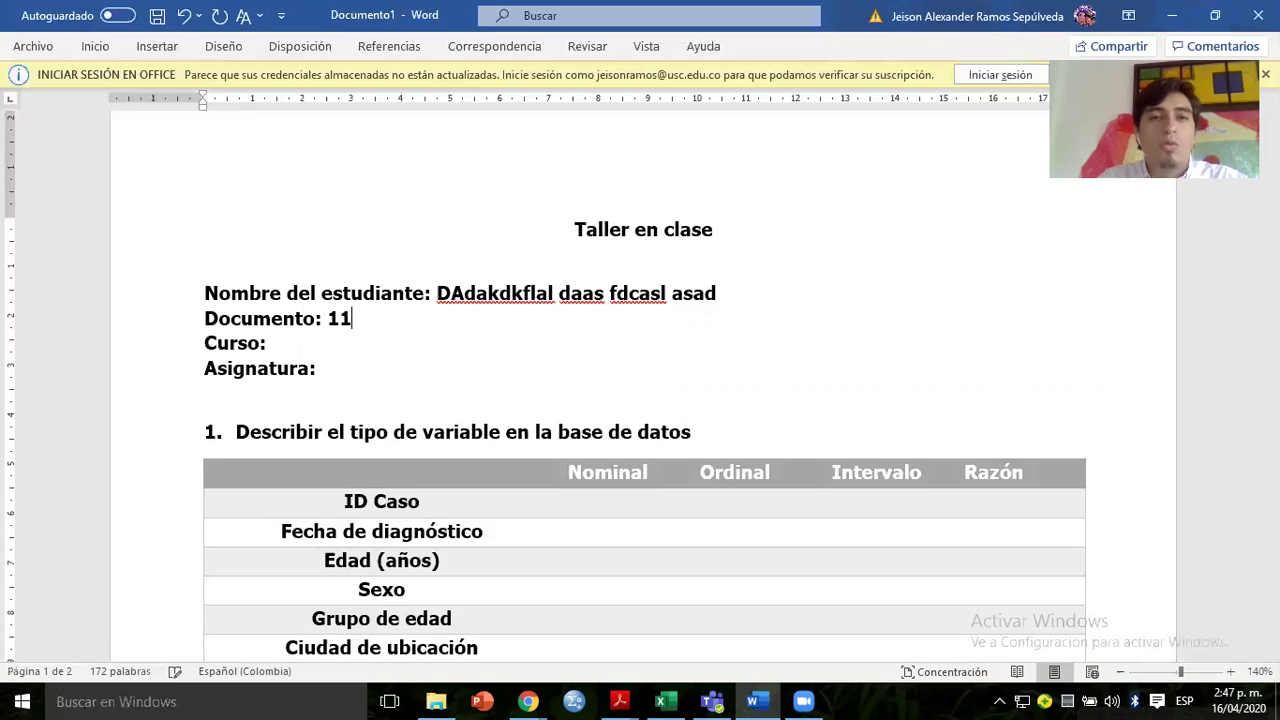
text(111122223333)
key(Down)
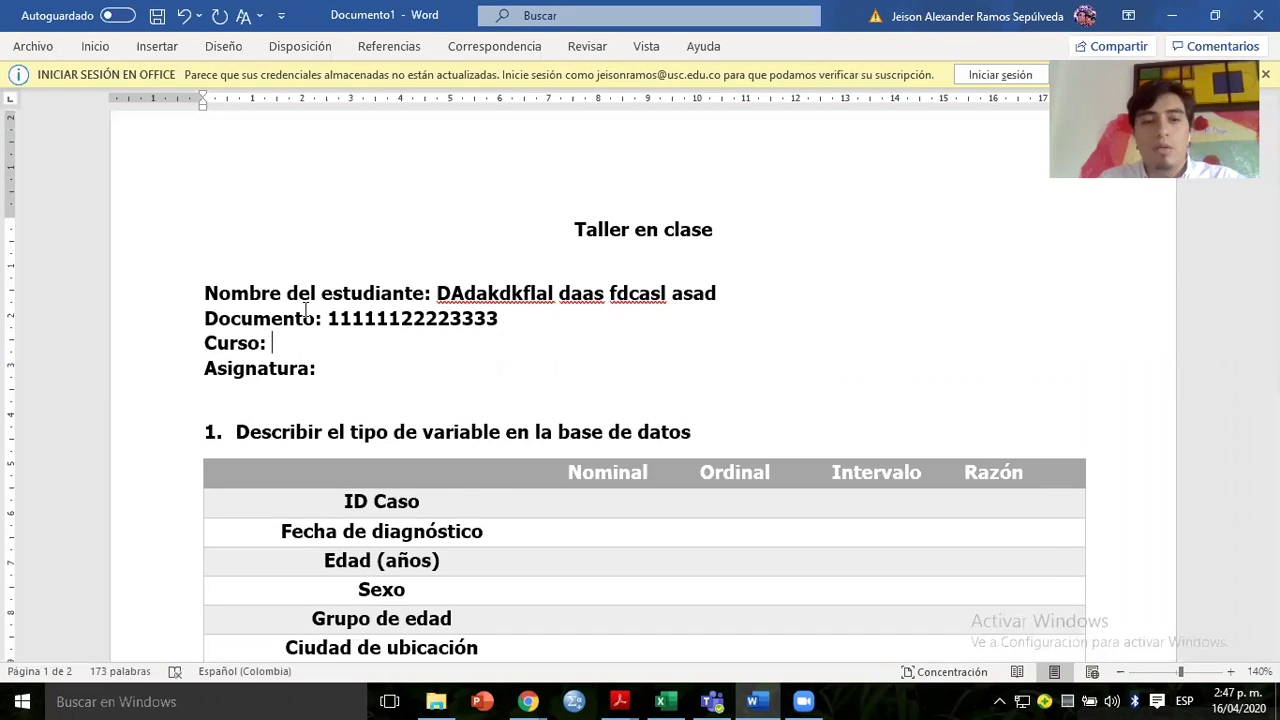
text(Estadístic)
key(BackSpace)
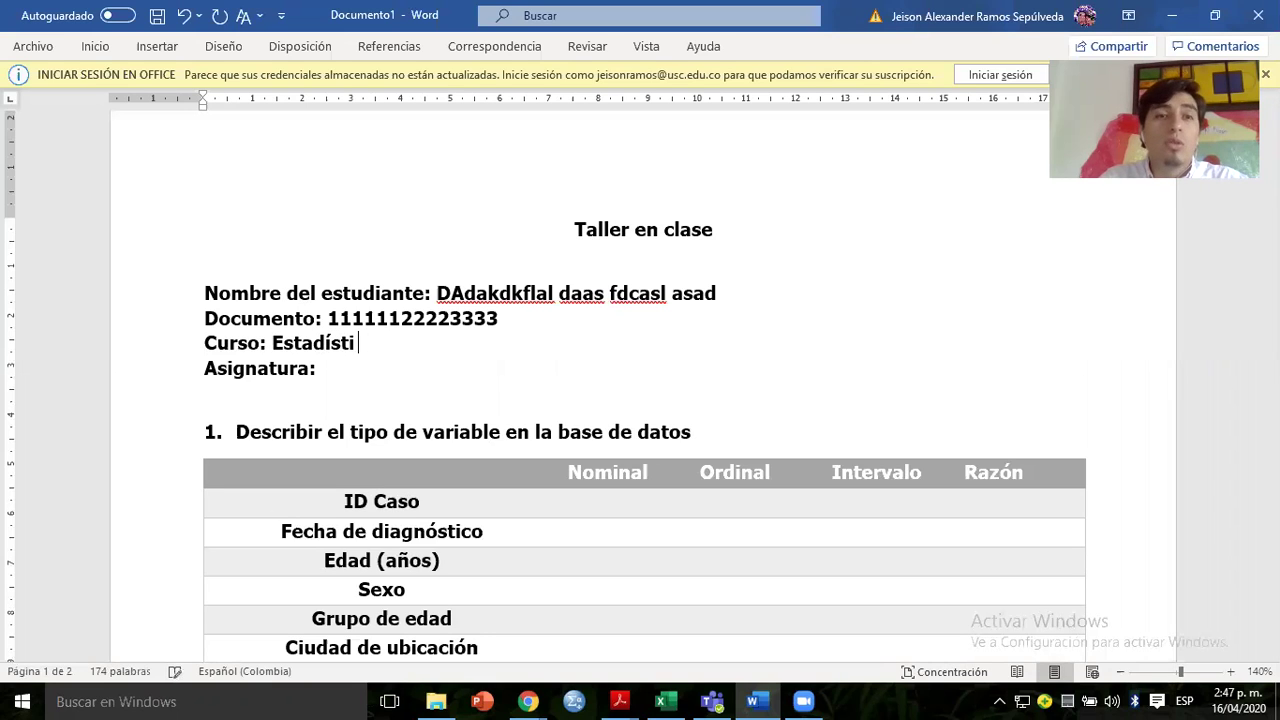
key(BackSpace)
key(BackSpace)
key(BackSpace)
key(BackSpace)
key(BackSpace)
key(BackSpace)
key(BackSpace)
key(BackSpace)
Rename the Curso label to Grupo and remove the leftover letter after its colon.
key(Left)
key(Left)
key(Left)
key(ctrl+shift+Left)
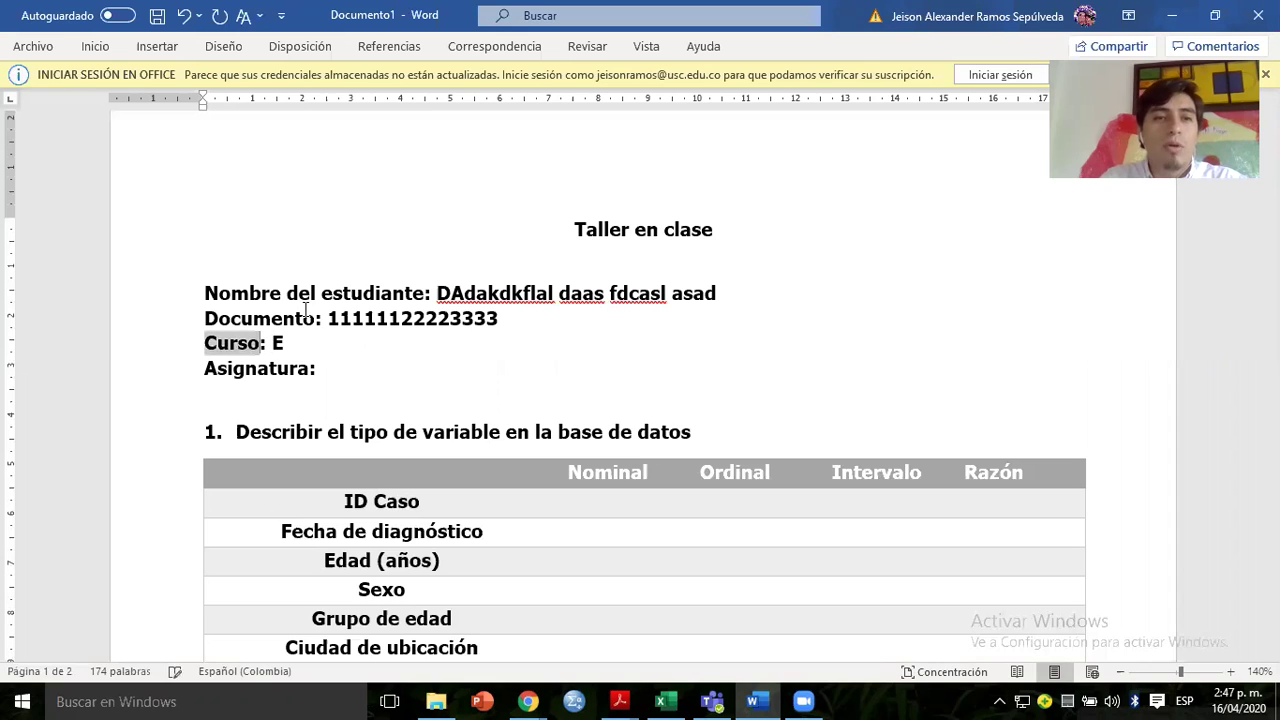
text(Grupo)
key(Right)
key(Right)
key(Delete)
Enter "Jueves" as the value of the Grupo field.
text(Lunes)
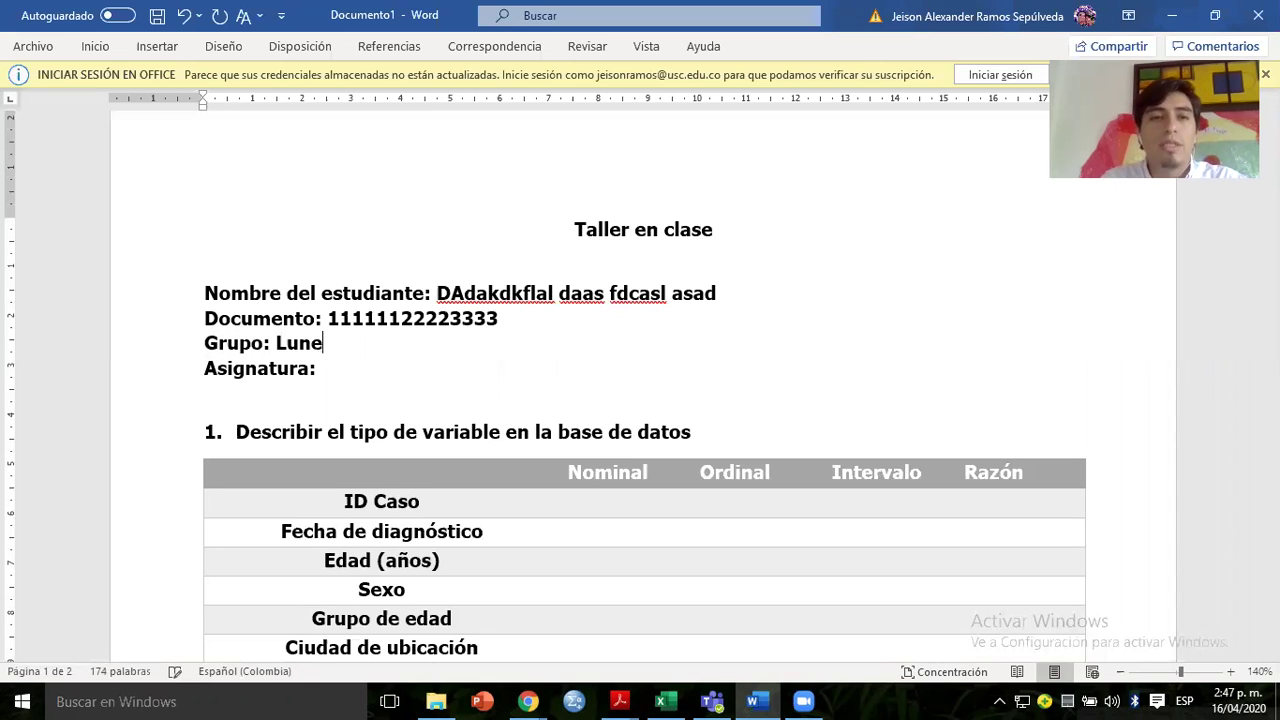
key(BackSpace)
key(BackSpace)
key(BackSpace)
key(BackSpace)
key(BackSpace)
key(BackSpace)
text(Jueves)
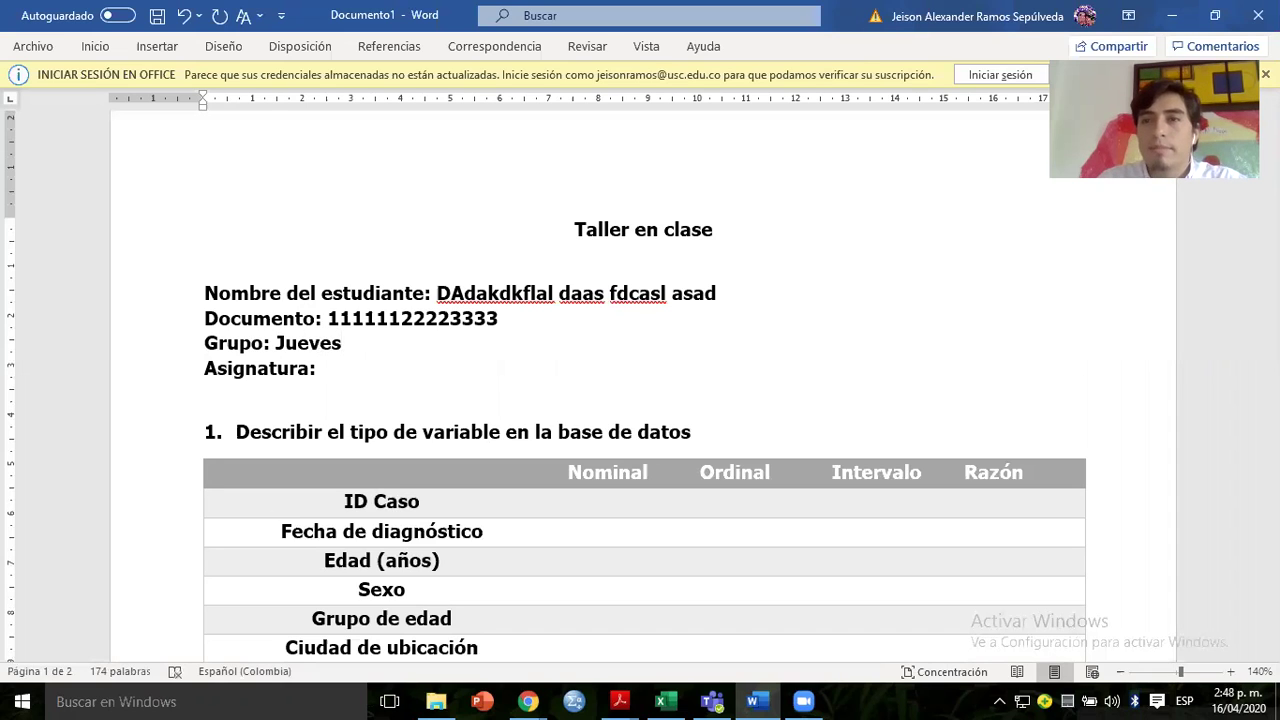
Fill in the Asignatura field with "Estadística aplicada".
click(316, 368)
text(Estad)
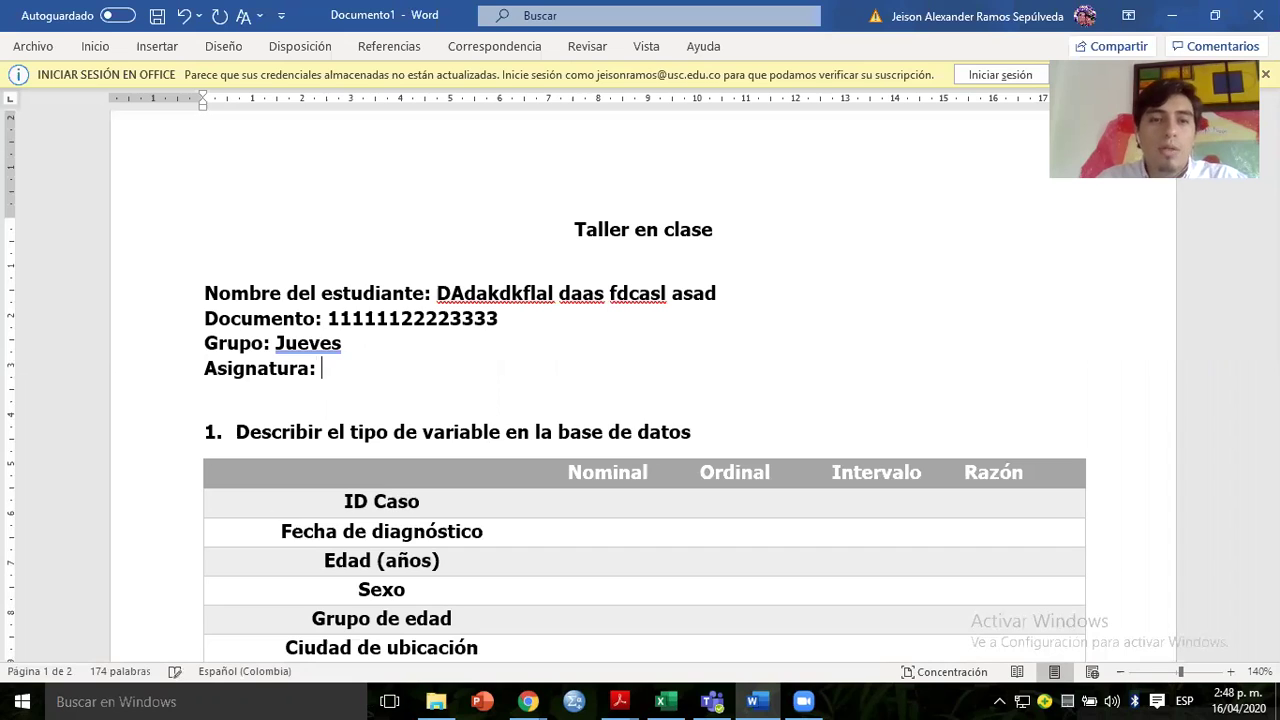
text(is)
key(BackSpace)
key(BackSpace)
text(ít)
key(BackSpace)
text(stica aplicada)
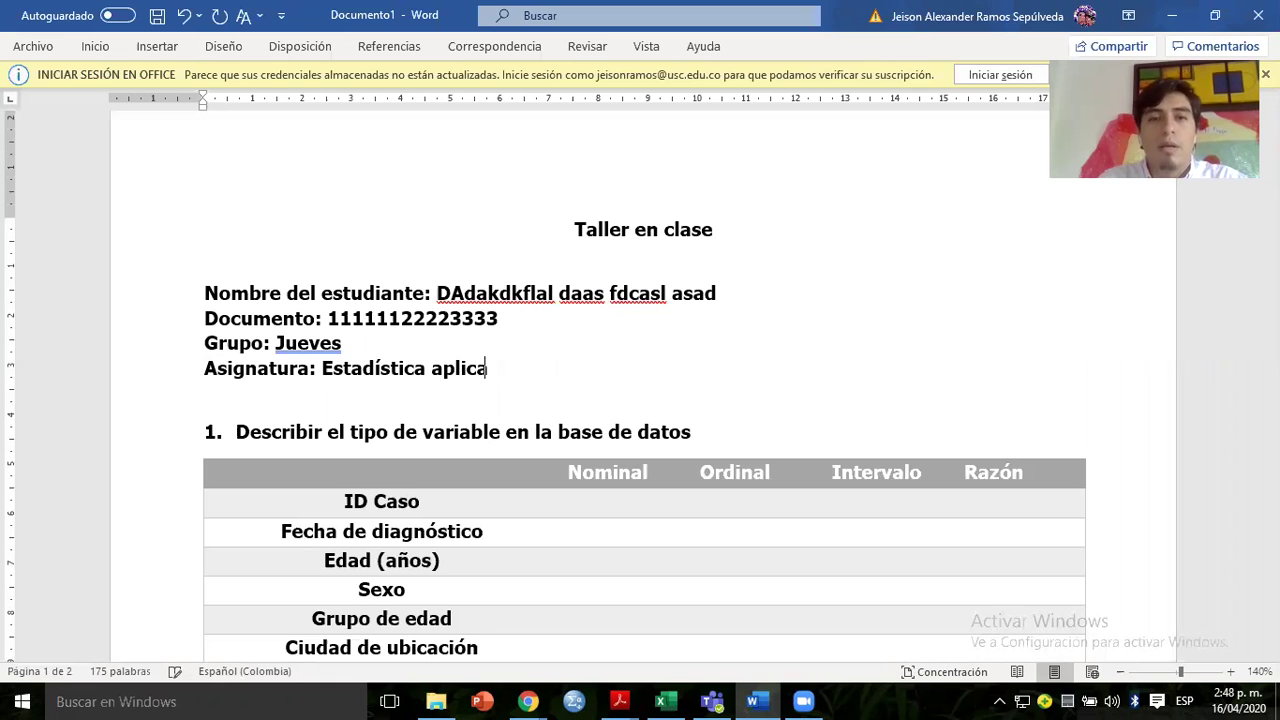
Examine the list of variables in the question 1 table and highlight the ID Caso variable.
key(Down)
key(Down)
key(Down)
key(Down)
key(Down)
key(Down)
key(Down)
key(Down)
key(Down)
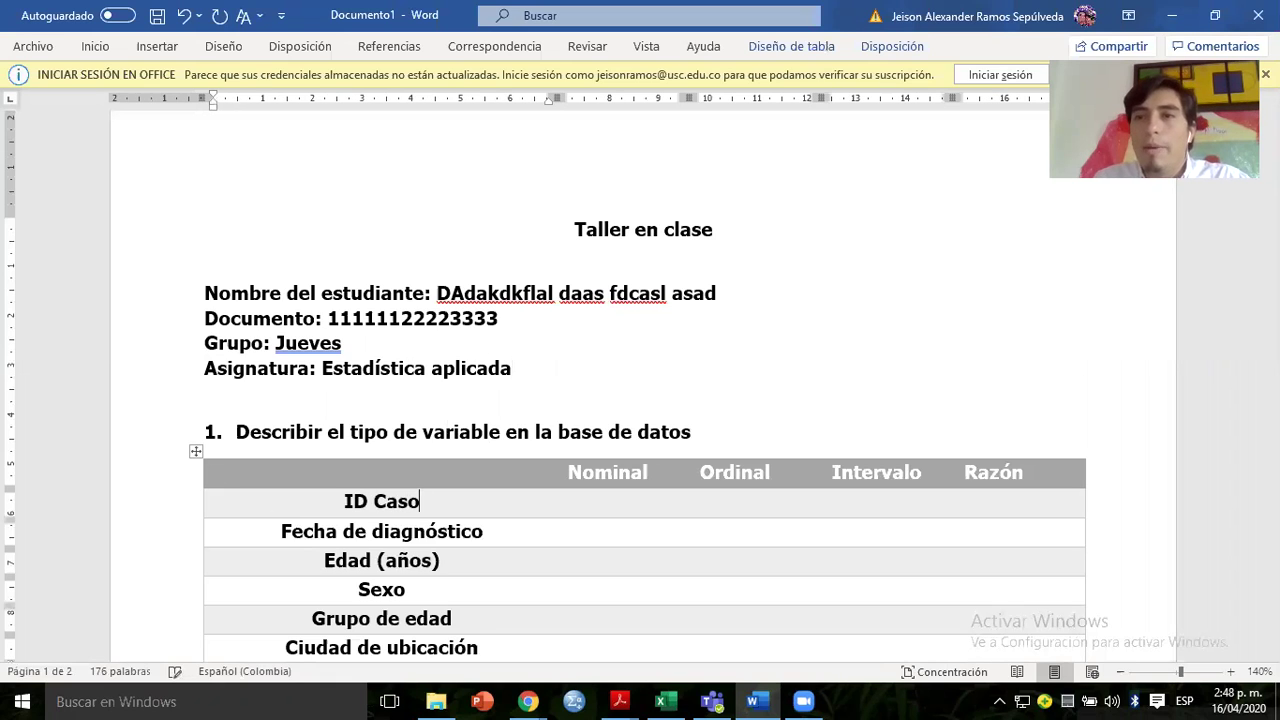
key(Down)
key(Down)
key(Down)
key(Down)
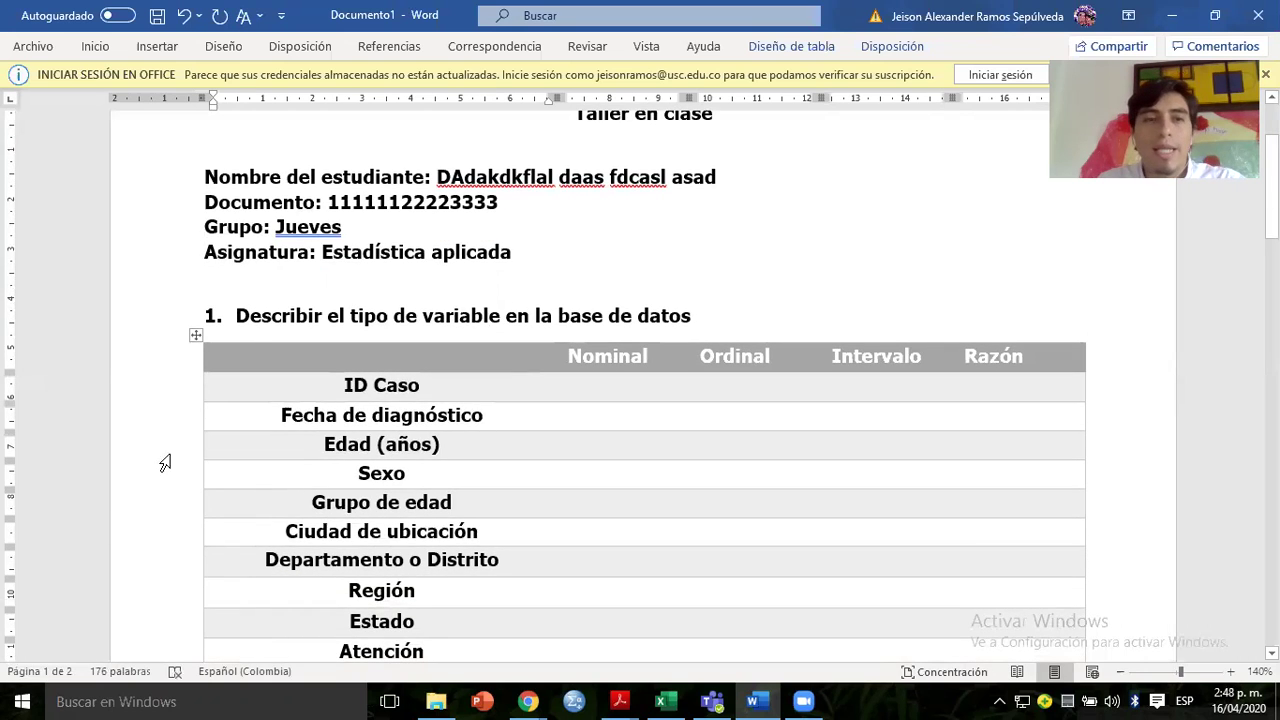
click(384, 385)
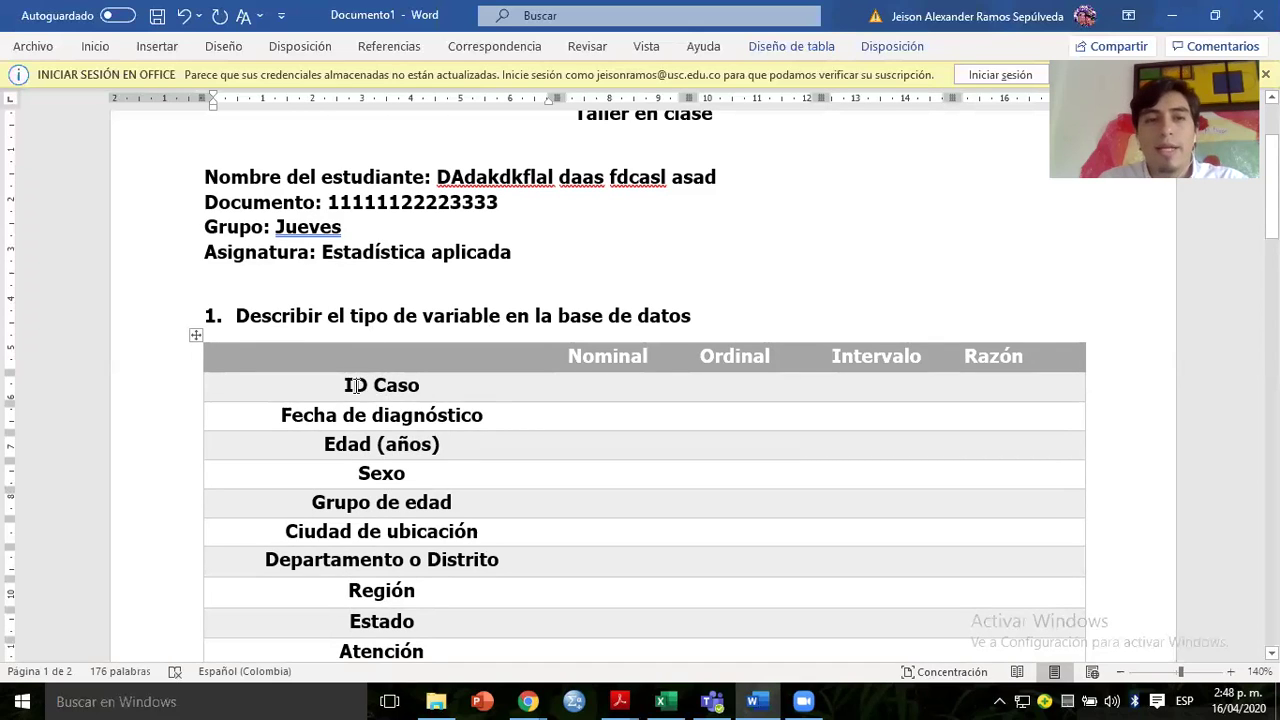
drag(350, 386, 422, 387)
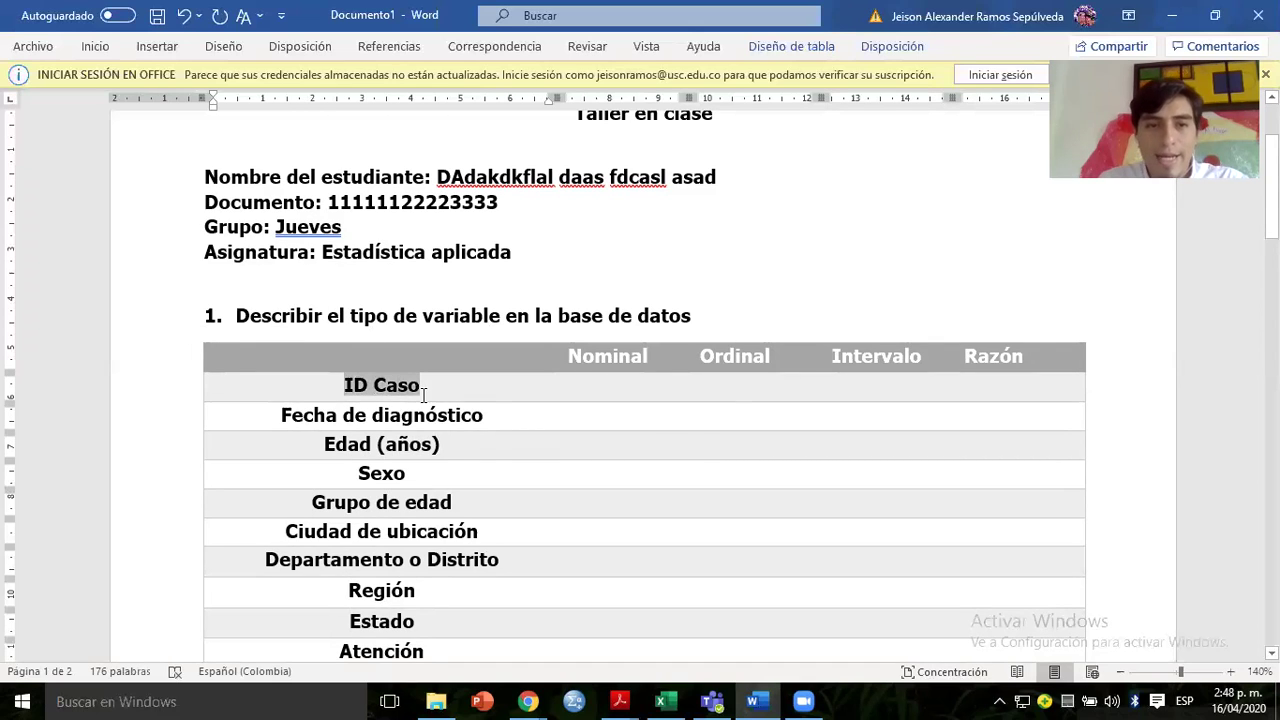
Go through the Nominal, Ordinal and Intervalo cells of the ID Caso and Fecha de diagnóstico rows without filling them.
click(598, 388)
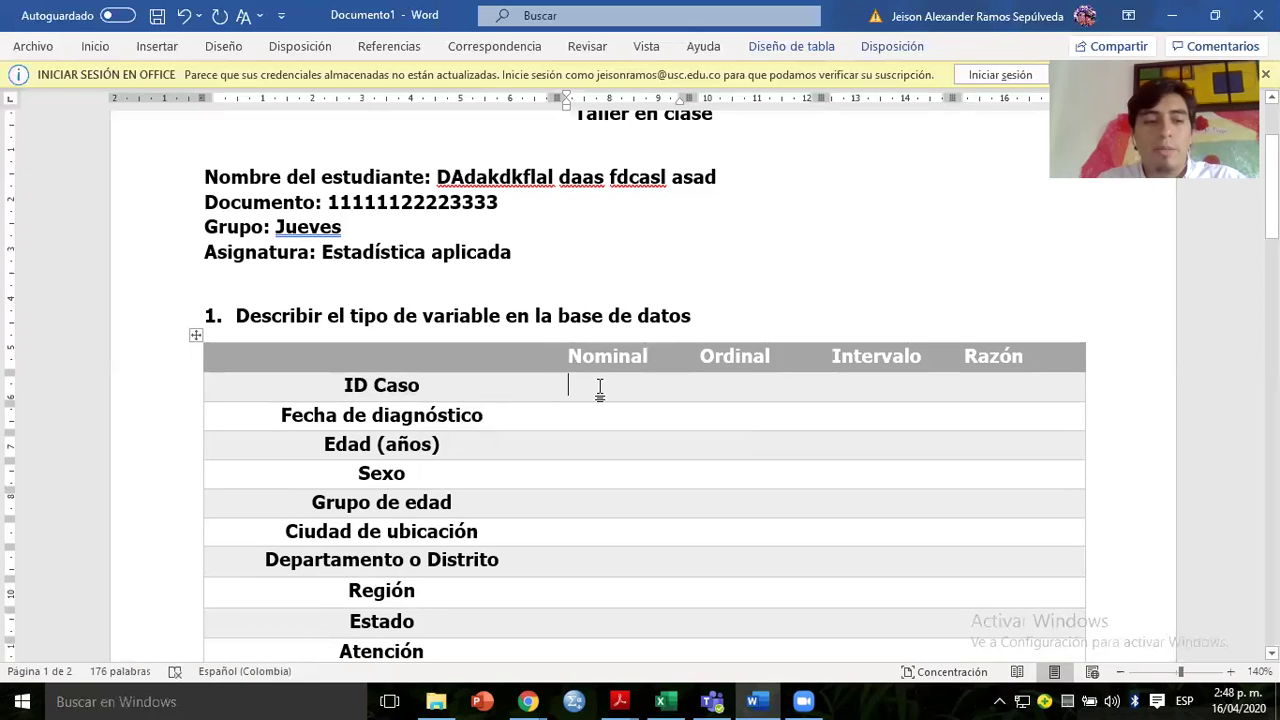
key(Tab)
key(Tab)
key(Tab)
key(Tab)
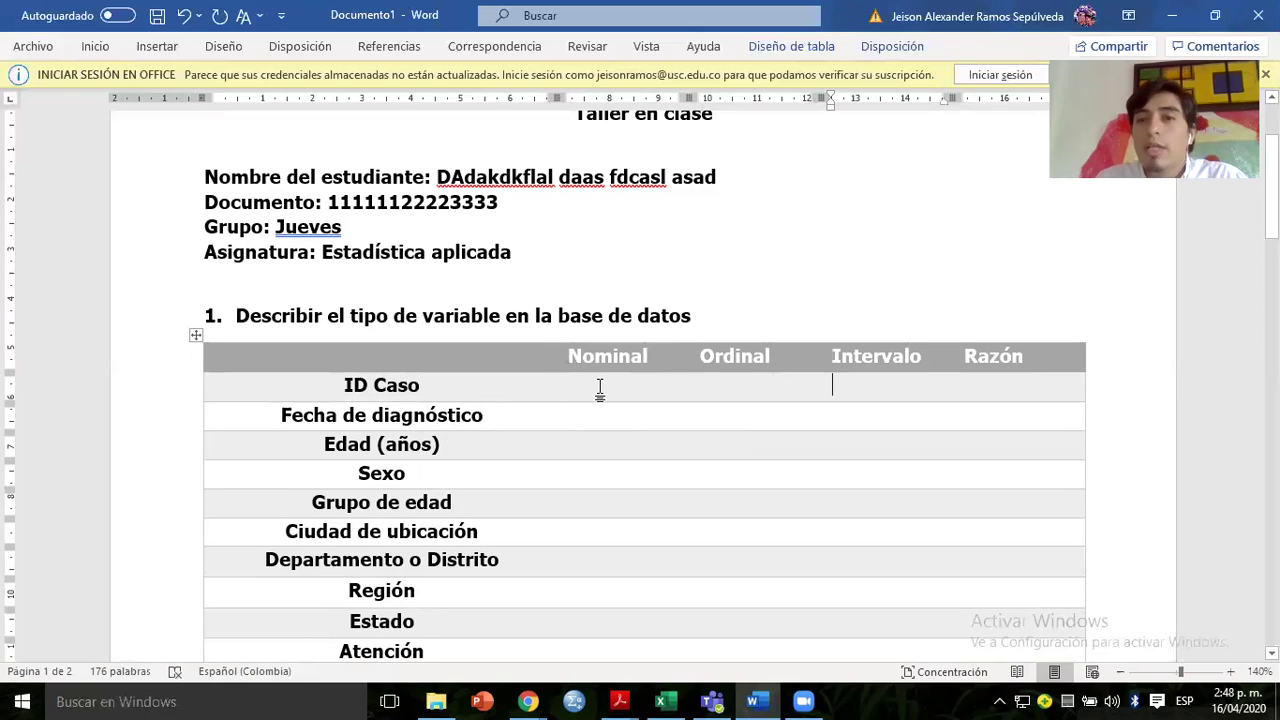
key(shift+Tab)
key(shift+Tab)
key(shift+Tab)
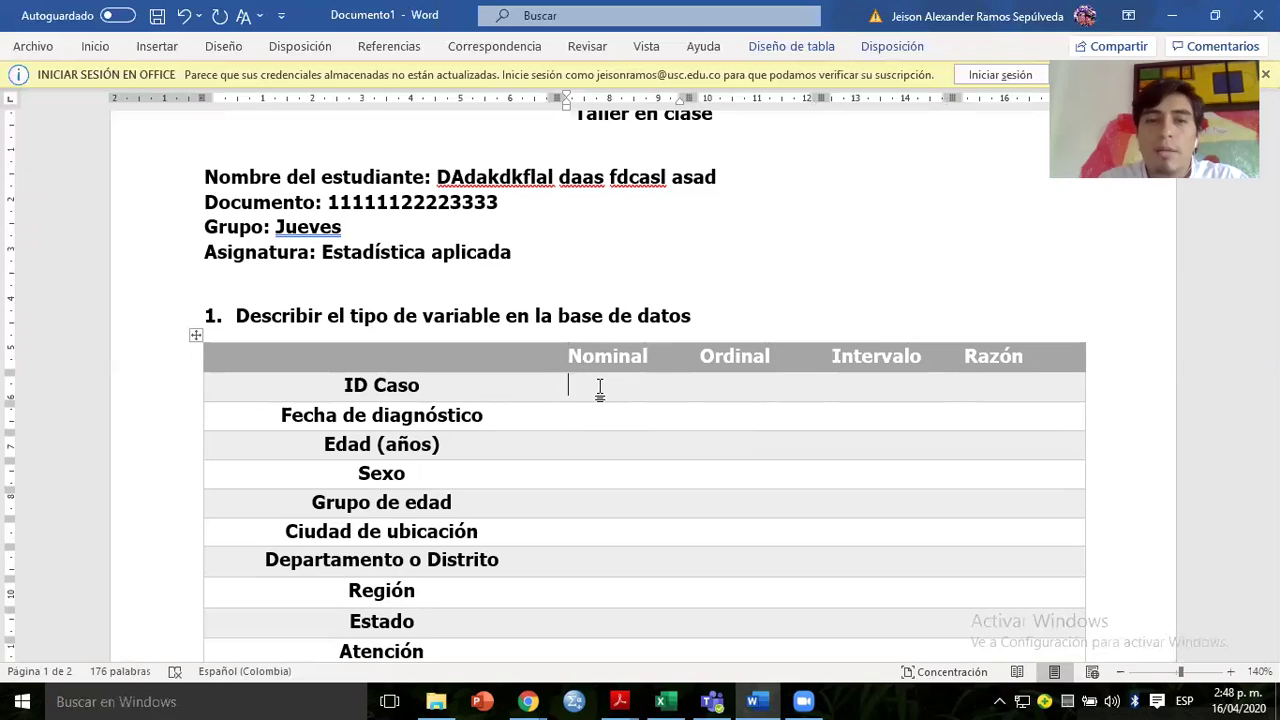
key(Left)
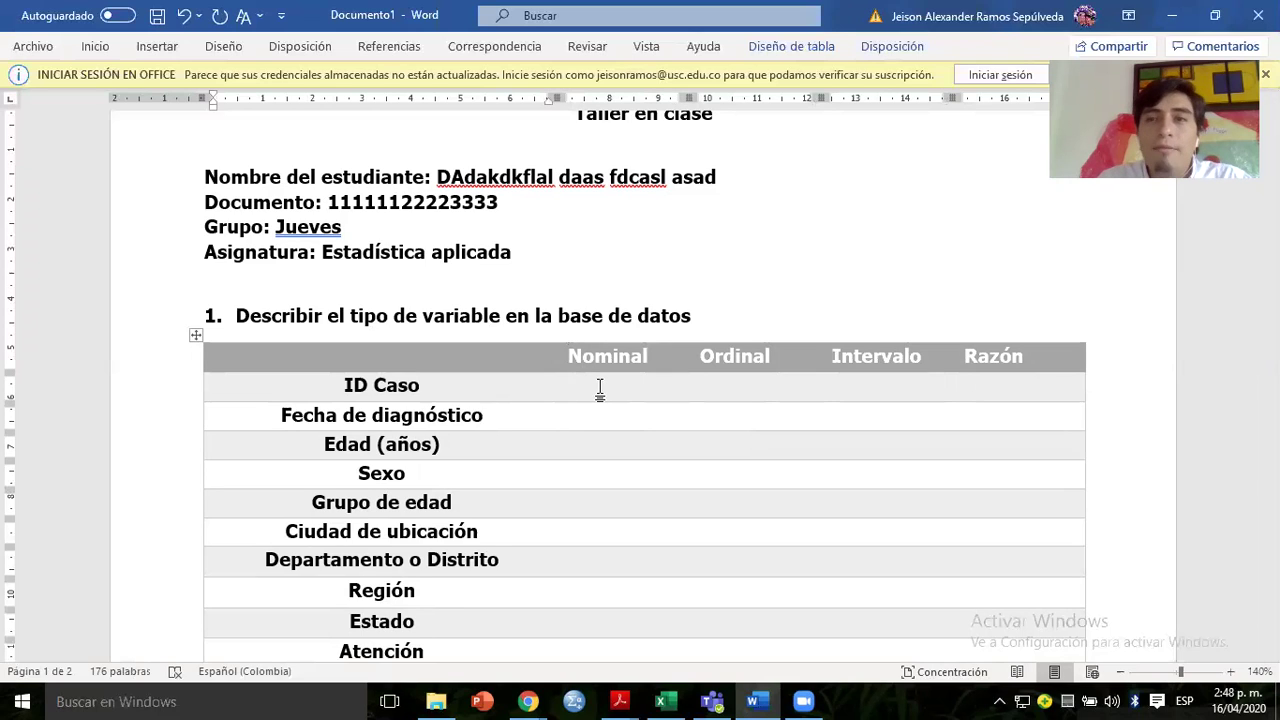
key(Right)
key(Right)
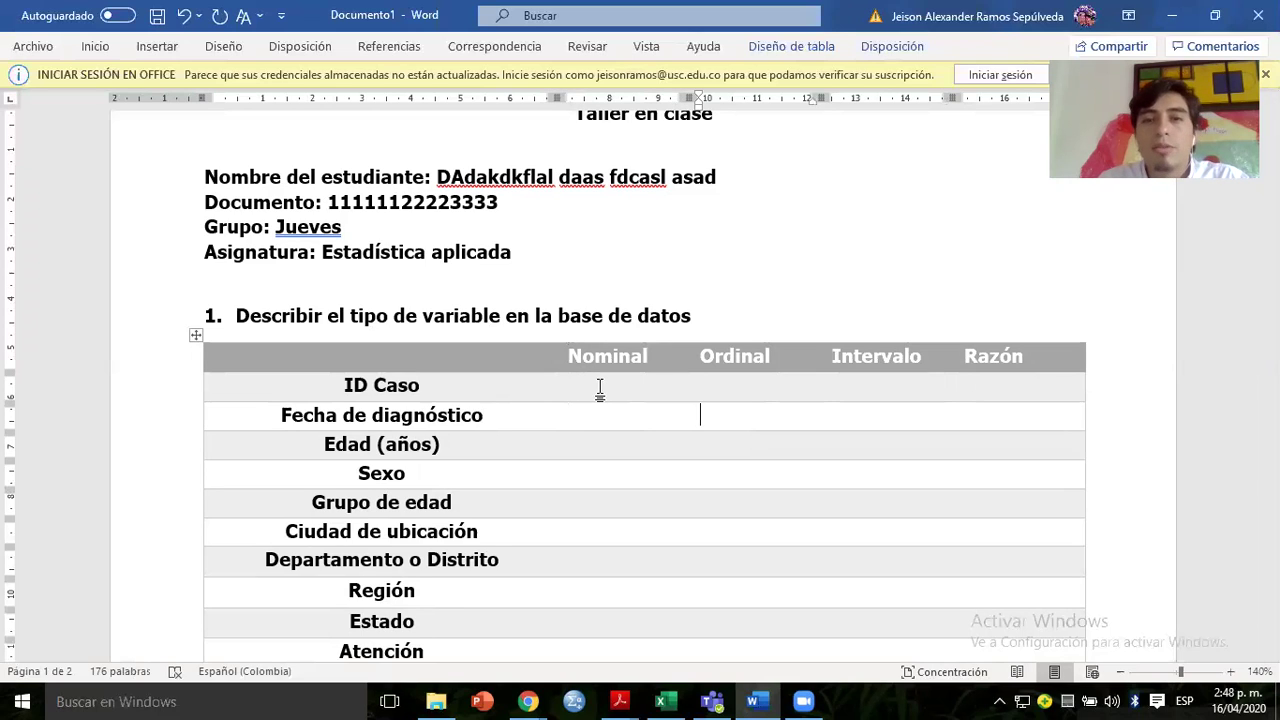
key(Left)
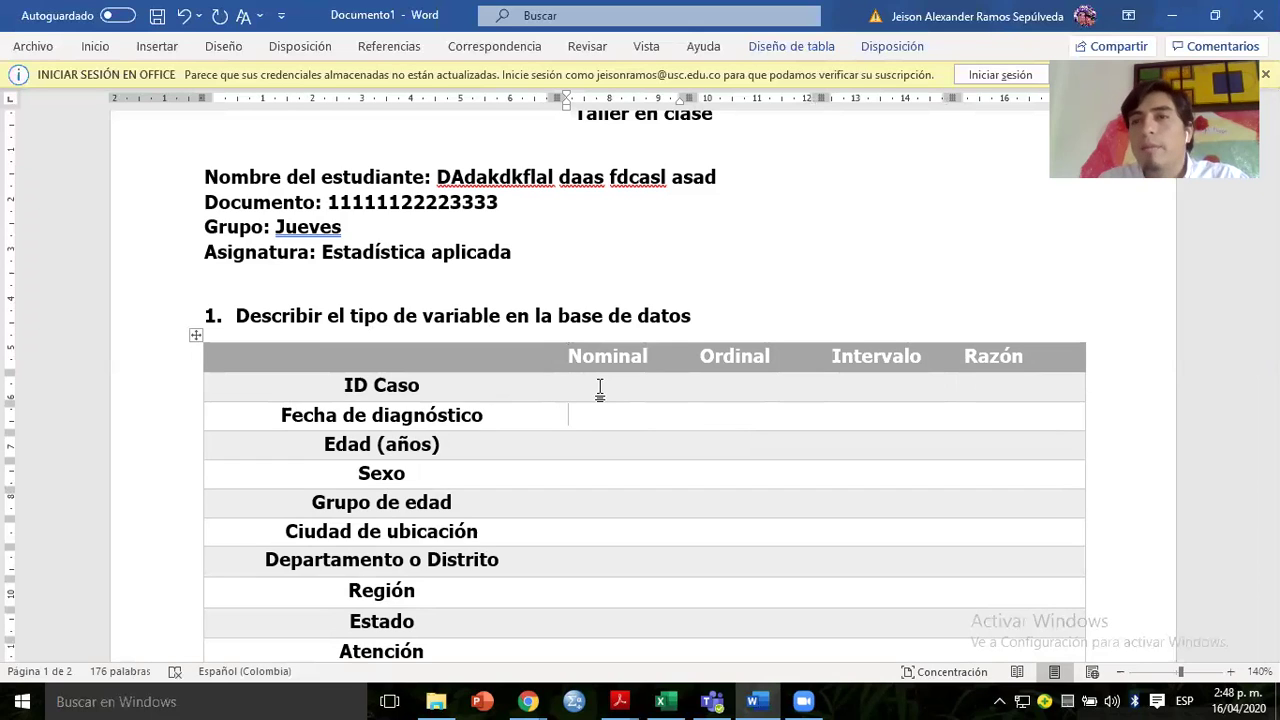
Swap the Edad (años) and Sexo labels in the variable table so Sexo comes directly after Fecha de diagnóstico.
click(386, 447)
drag(386, 449, 418, 473)
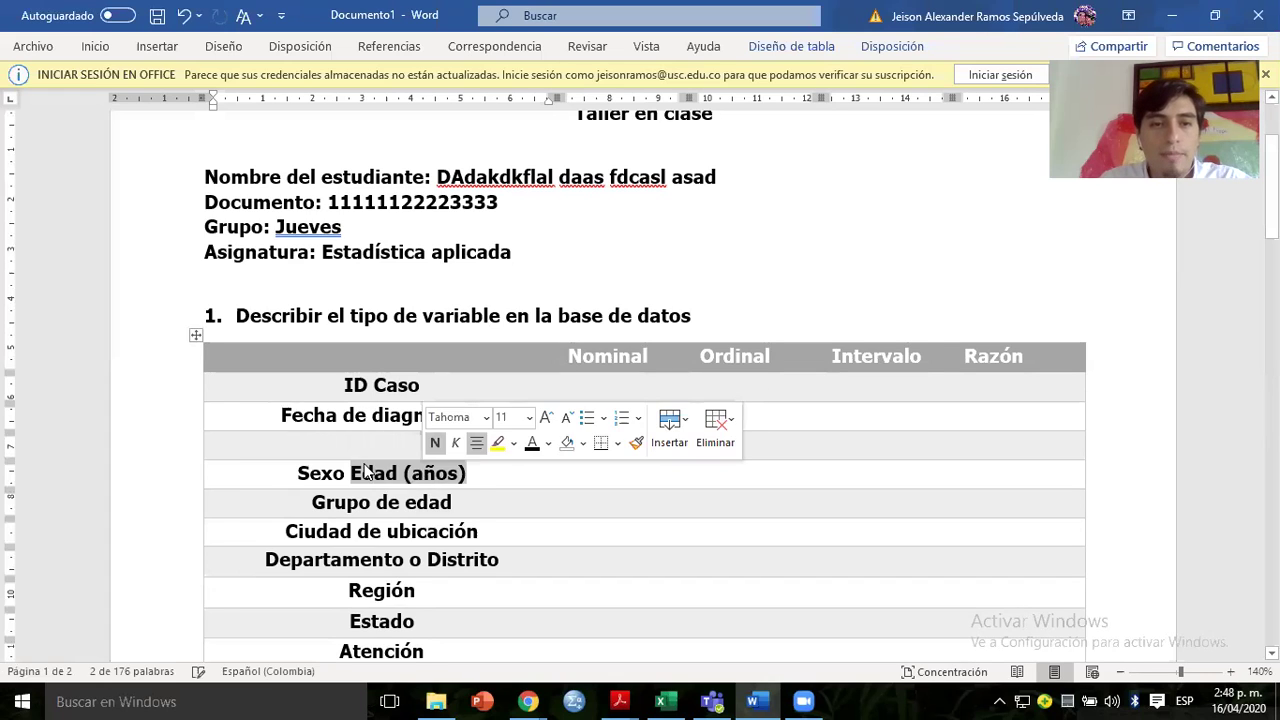
click(330, 468)
double_click(330, 468)
key(BackSpace)
key(ctrl+z)
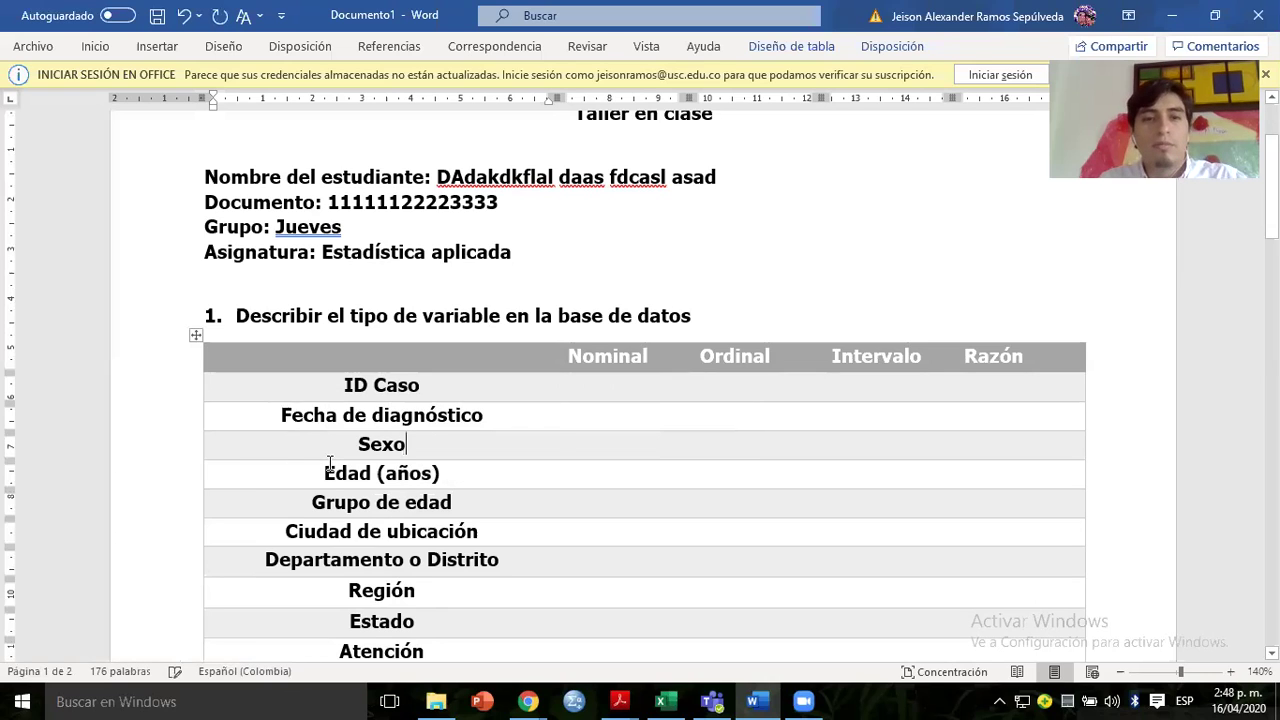
Place the cursor in Sexo's Nominal cell, then switch to the Excel dataset and view the Sexo column's filter values.
click(555, 450)
click(555, 450)
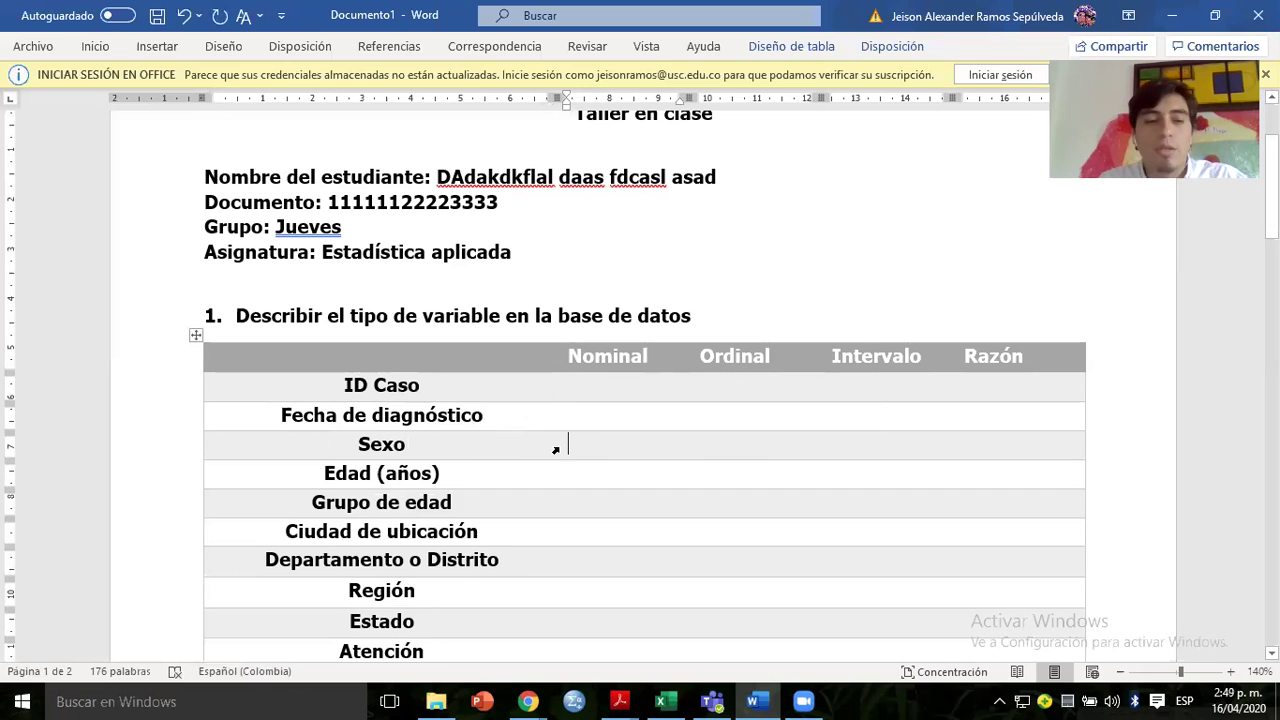
key(alt+Tab)
click(400, 302)
click(806, 248)
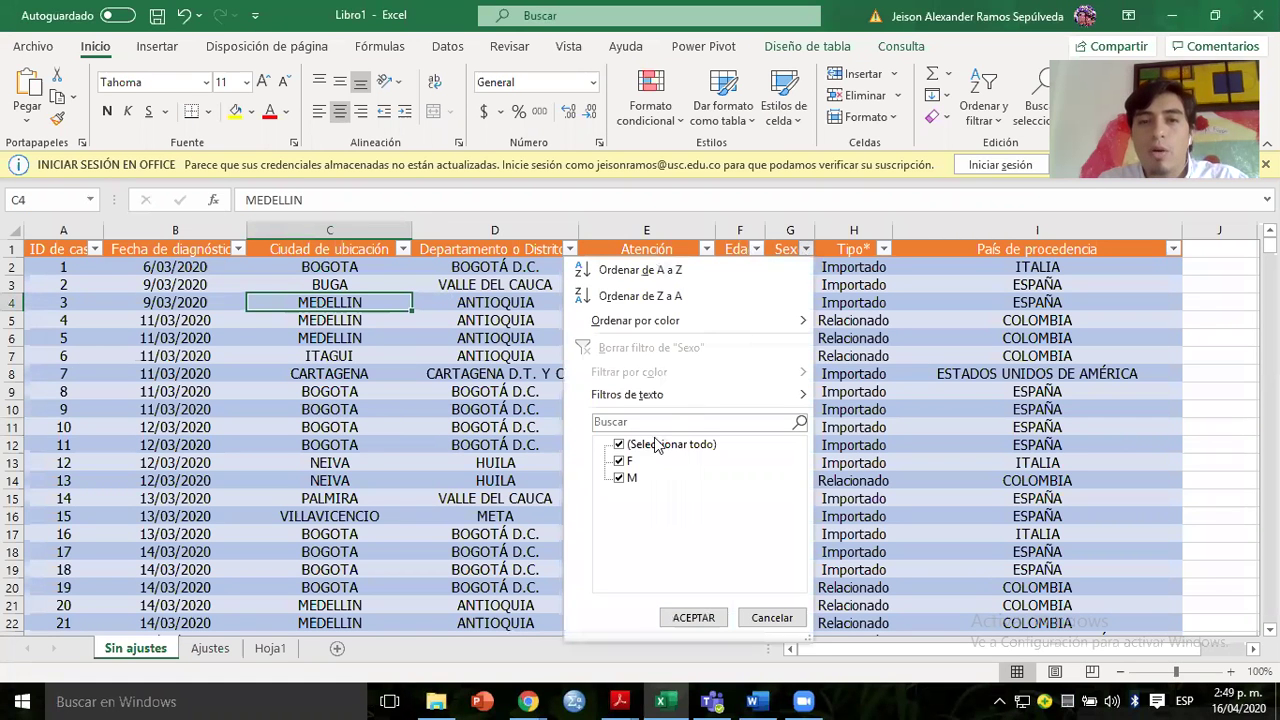
Close the Sexo filter list, return to the Word table and go through the Sexo and Edad (años) rows without filling them.
click(683, 619)
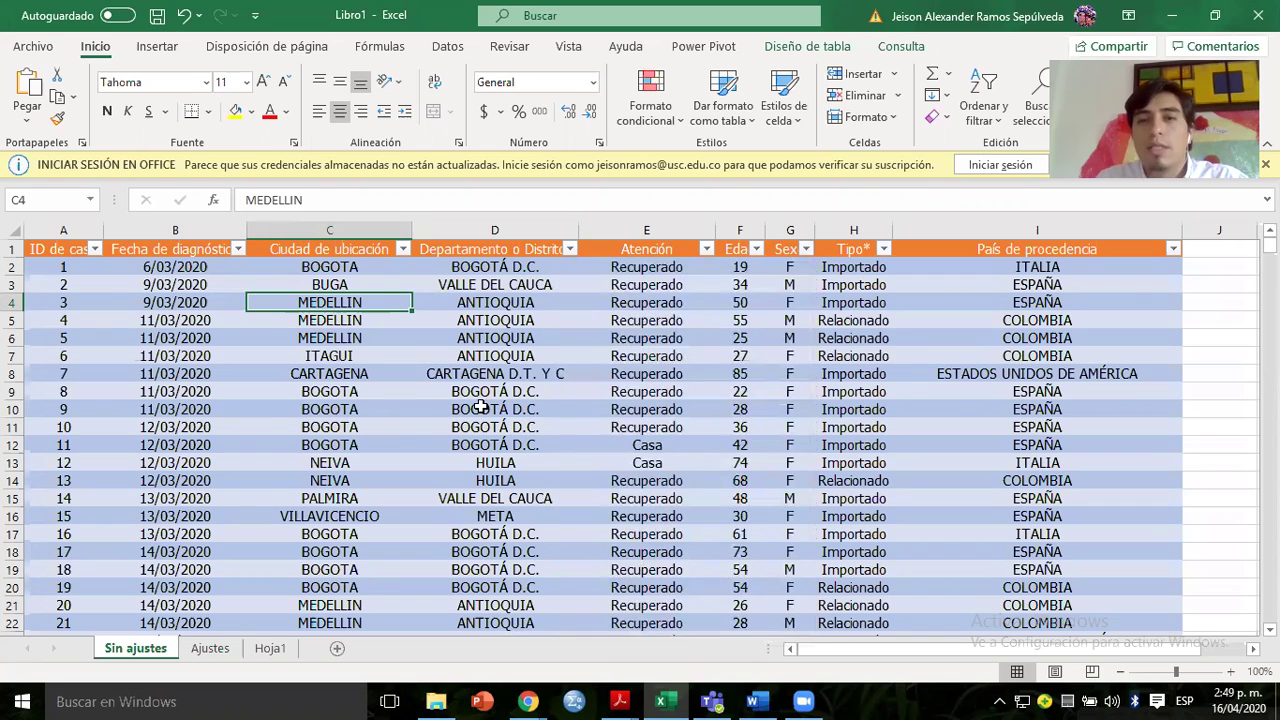
click(476, 403)
key(alt+Tab)
click(624, 456)
key(Tab)
key(Tab)
key(Left)
key(Left)
key(Left)
key(Right)
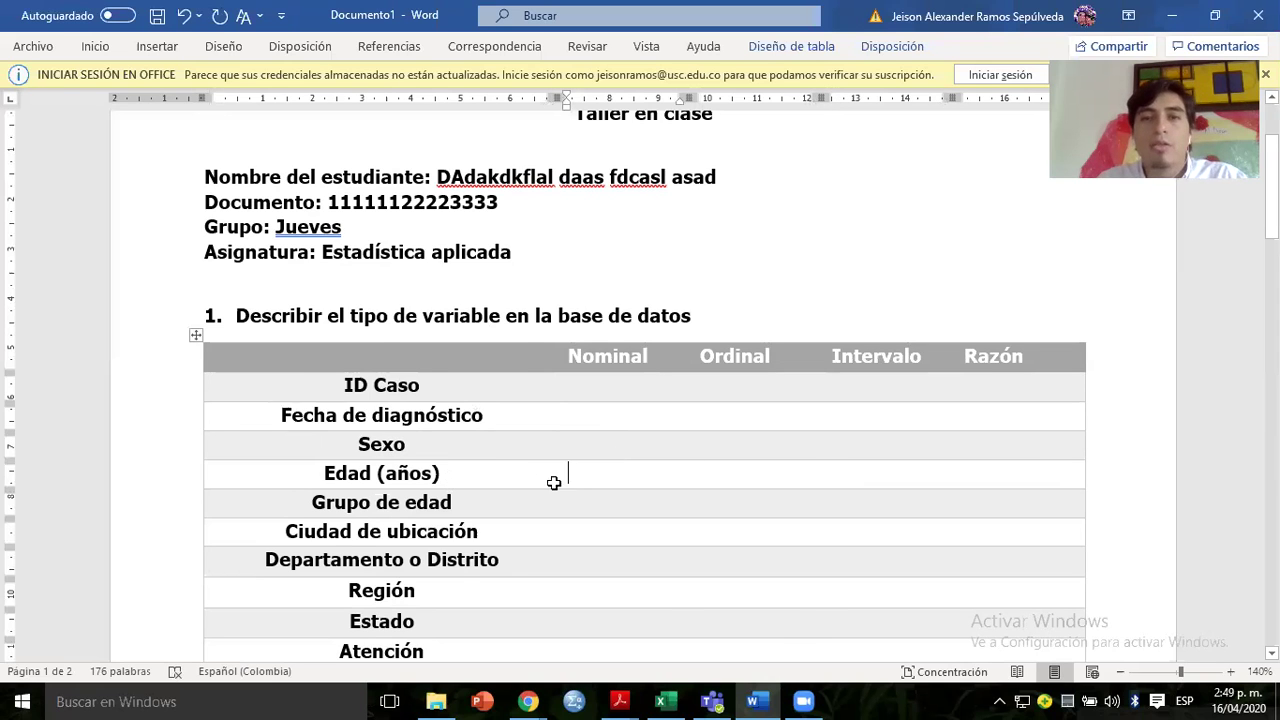
Switch to the Excel dataset, look at the age column's first values and return to the Word table.
key(alt+Tab)
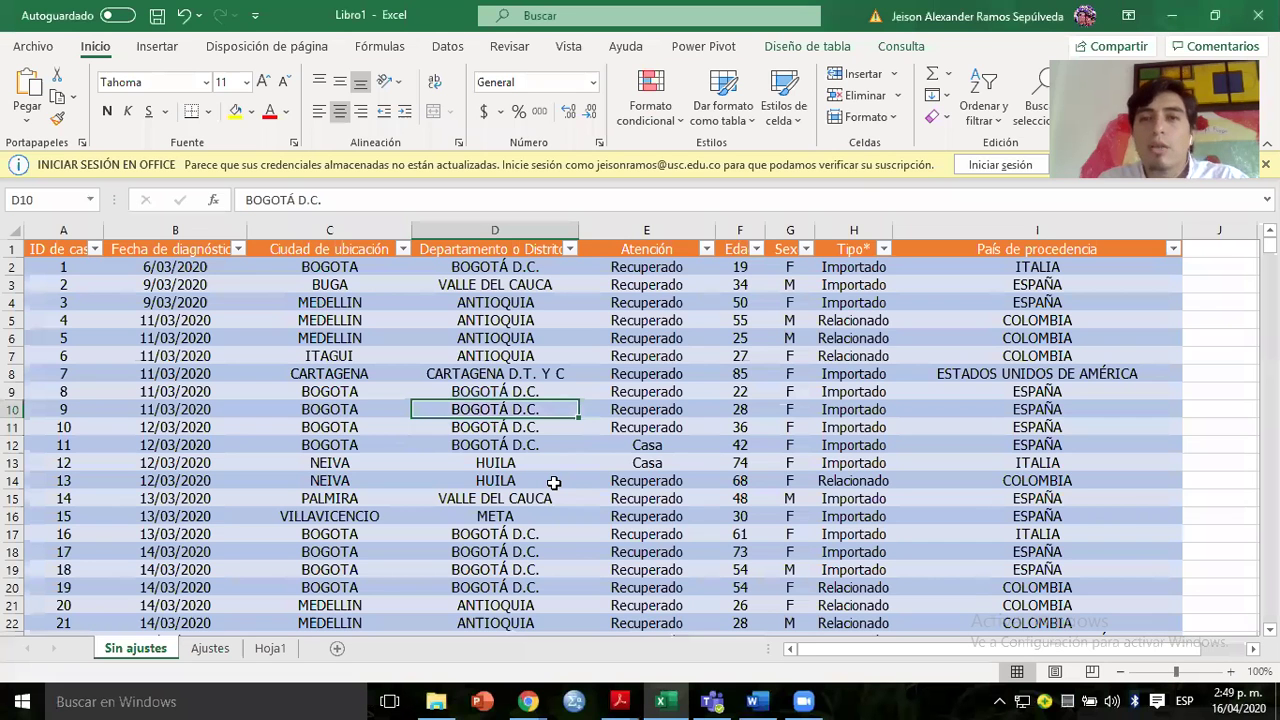
click(743, 230)
drag(727, 267, 727, 280)
key(alt+Tab)
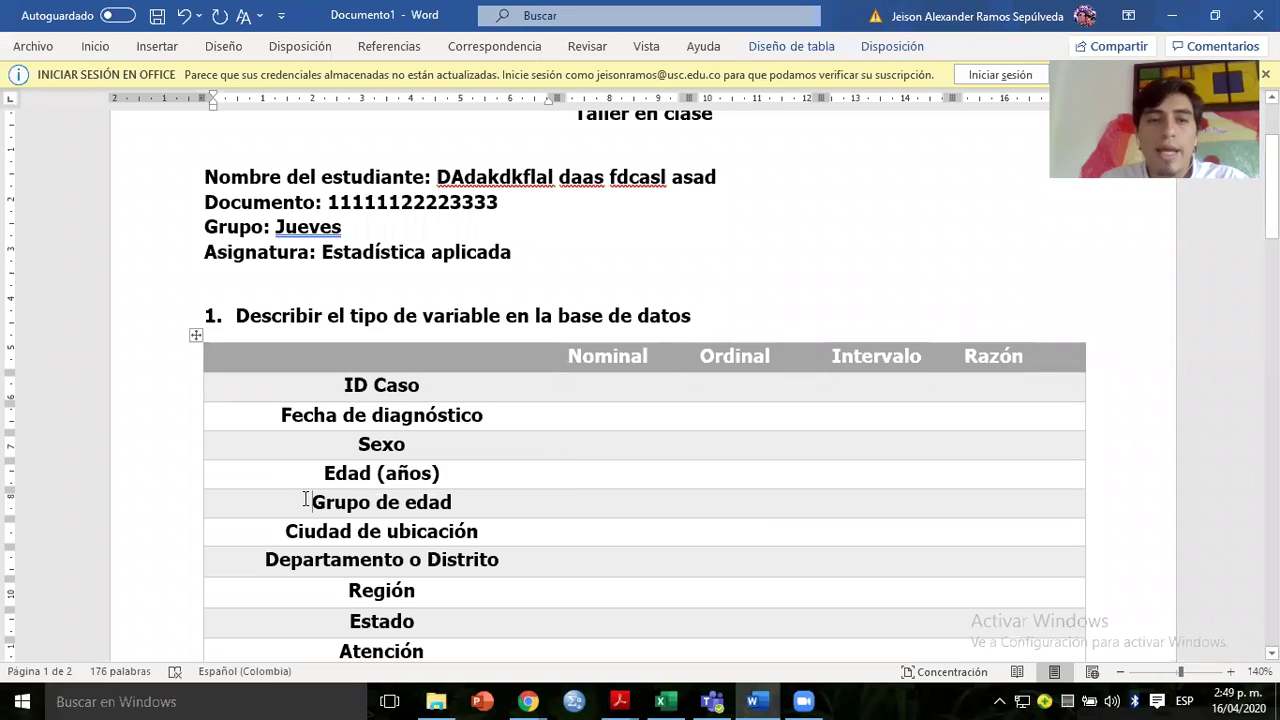
Shade the Grupo de edad cell of the variable table orange.
triple_click(470, 510)
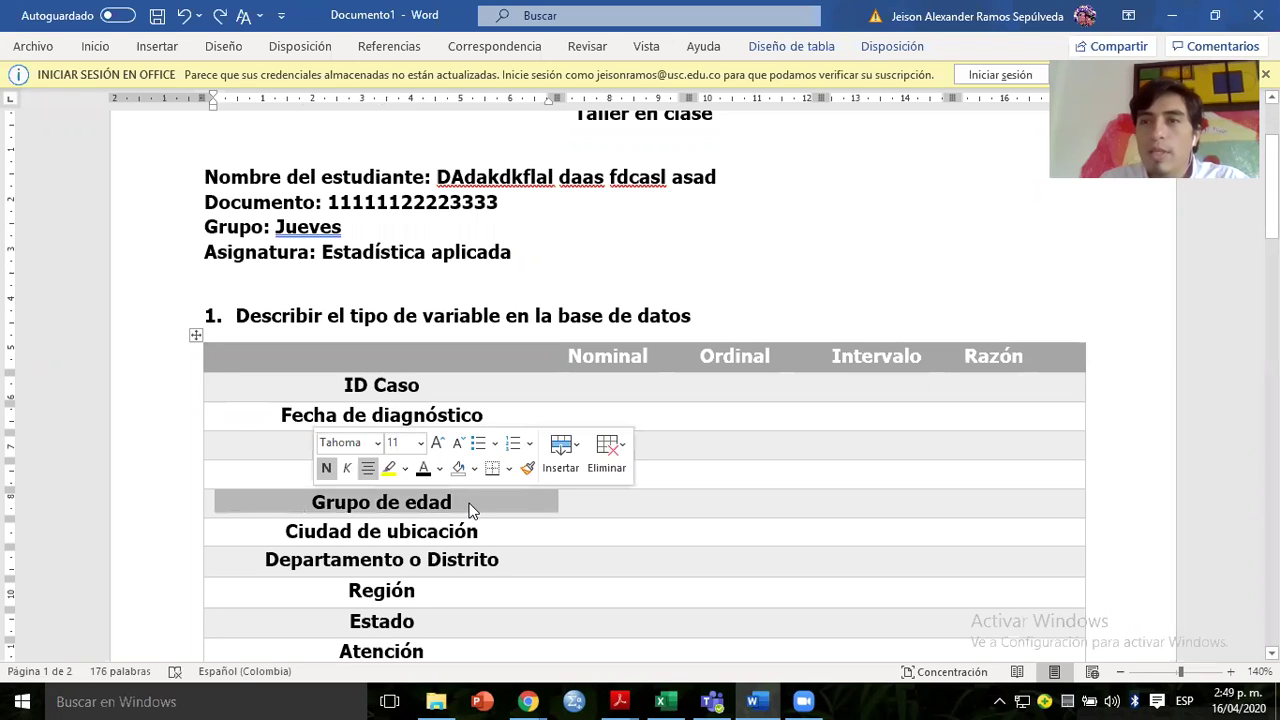
click(450, 505)
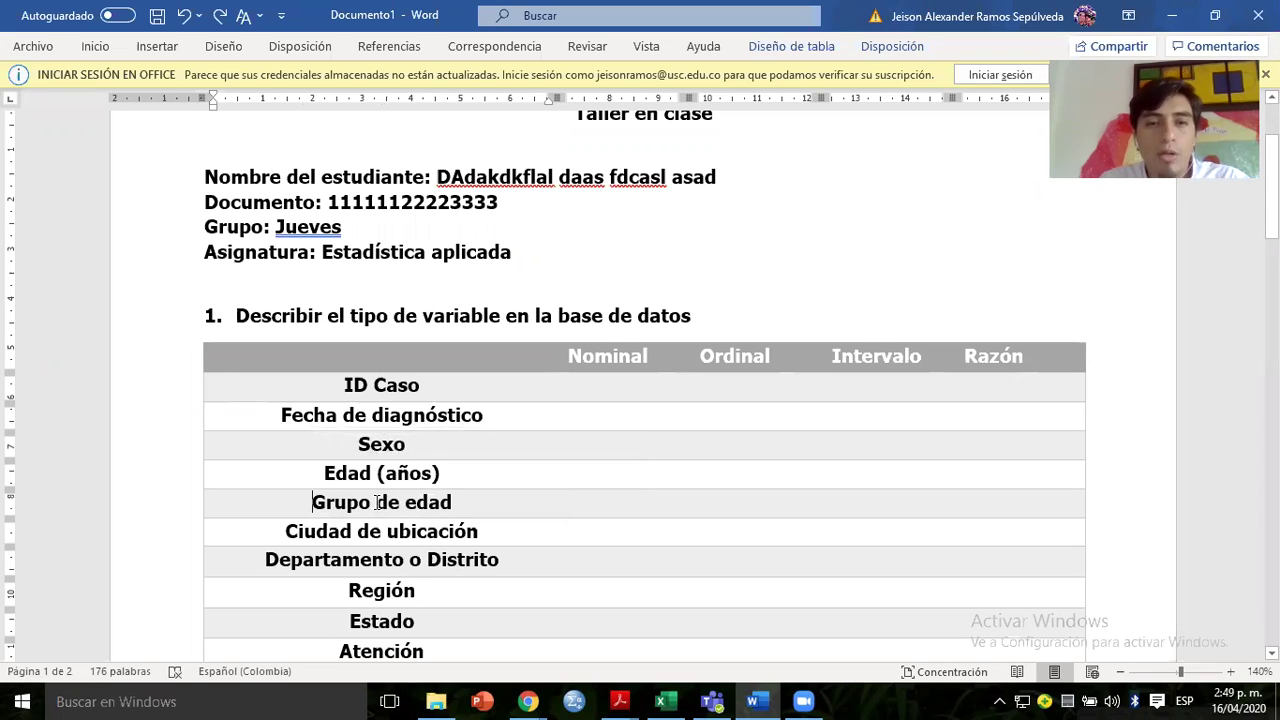
drag(310, 503, 455, 504)
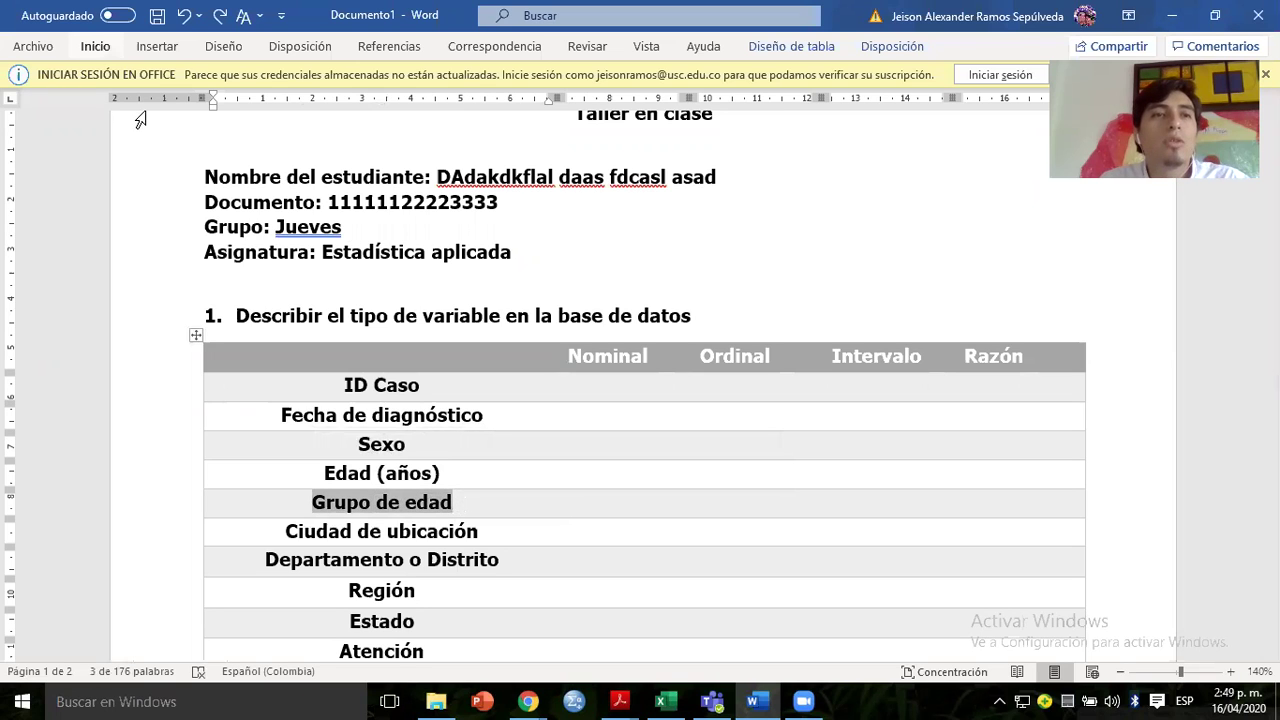
click(95, 46)
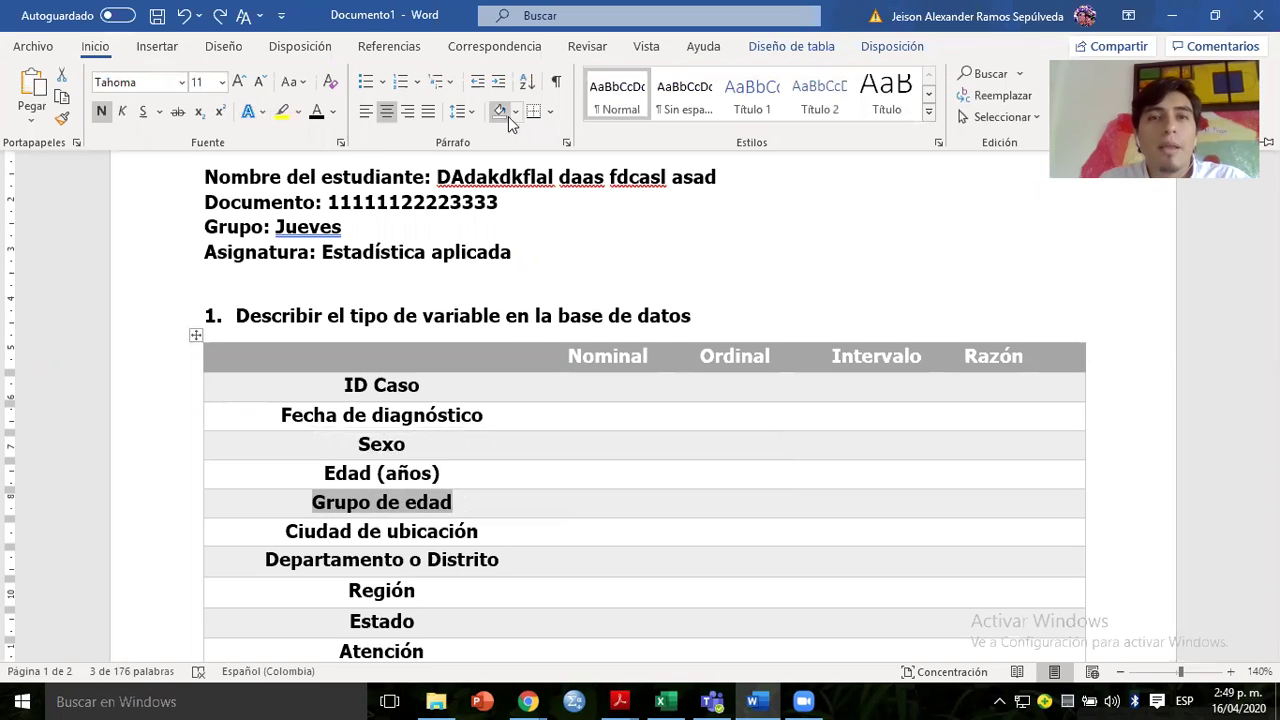
click(517, 113)
click(570, 153)
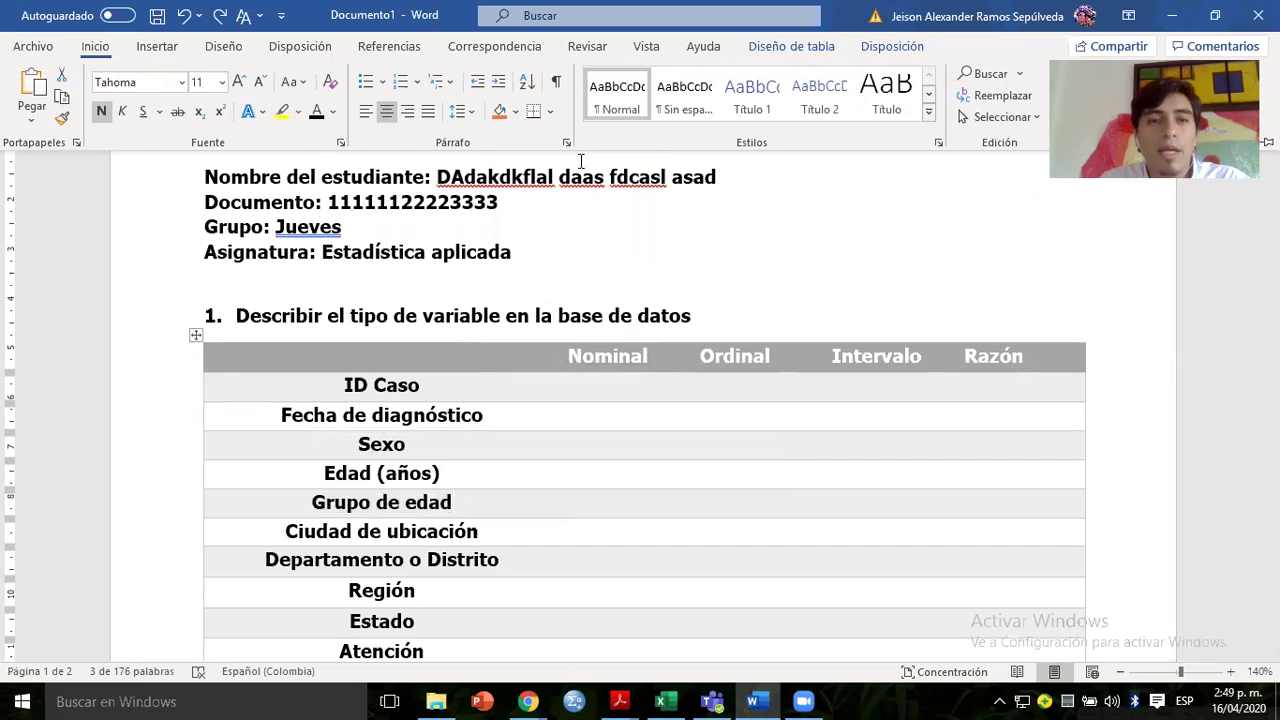
Shade the Región cell of the variable table with the same orange.
click(371, 595)
triple_click(371, 595)
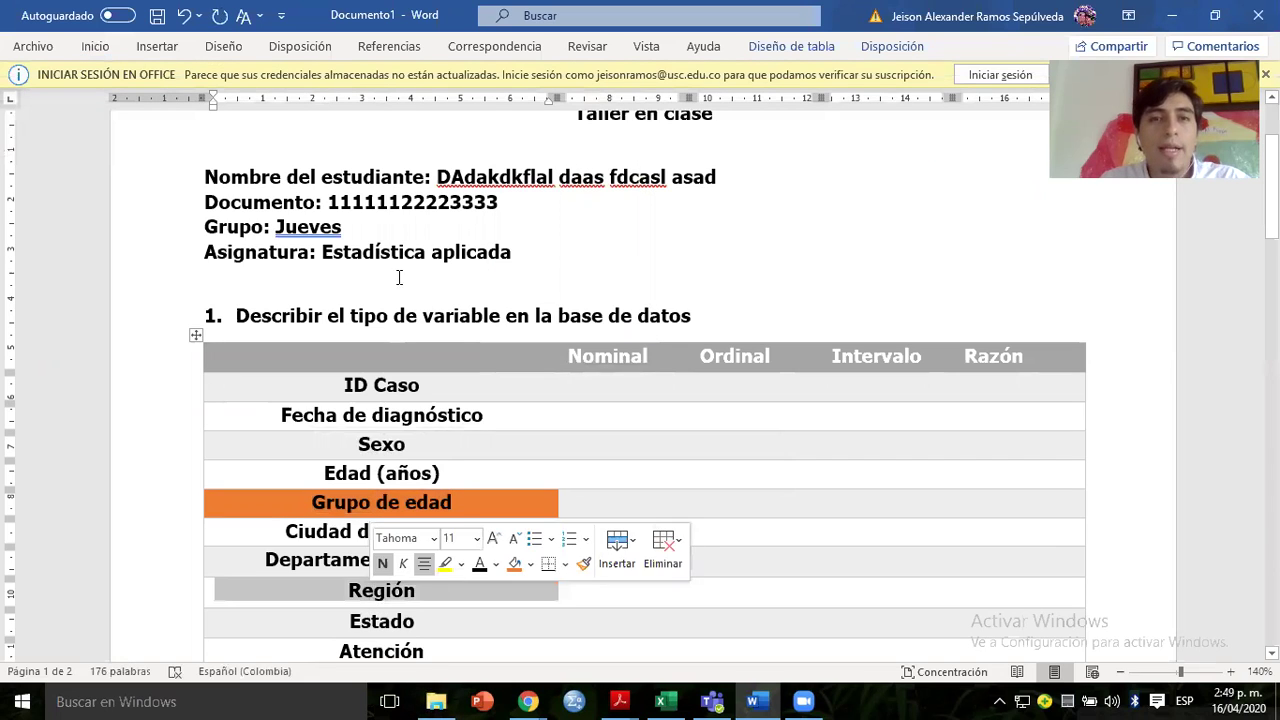
click(143, 149)
triple_click(331, 588)
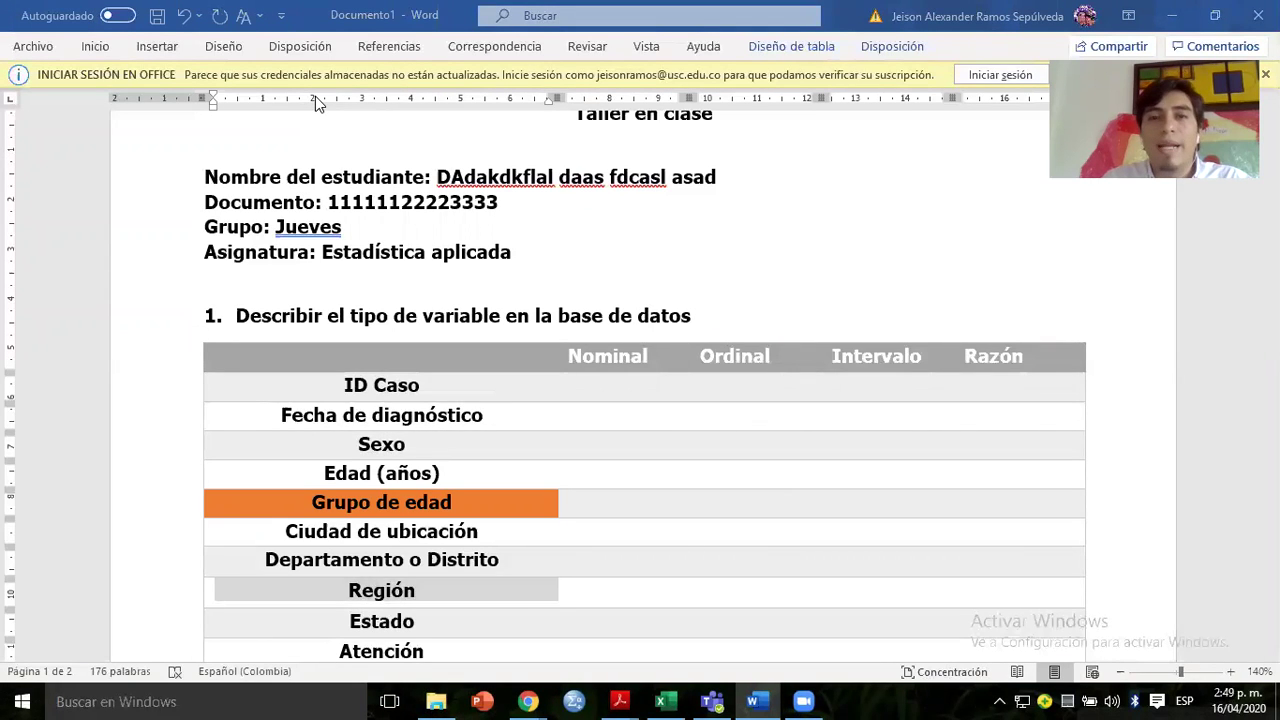
click(83, 25)
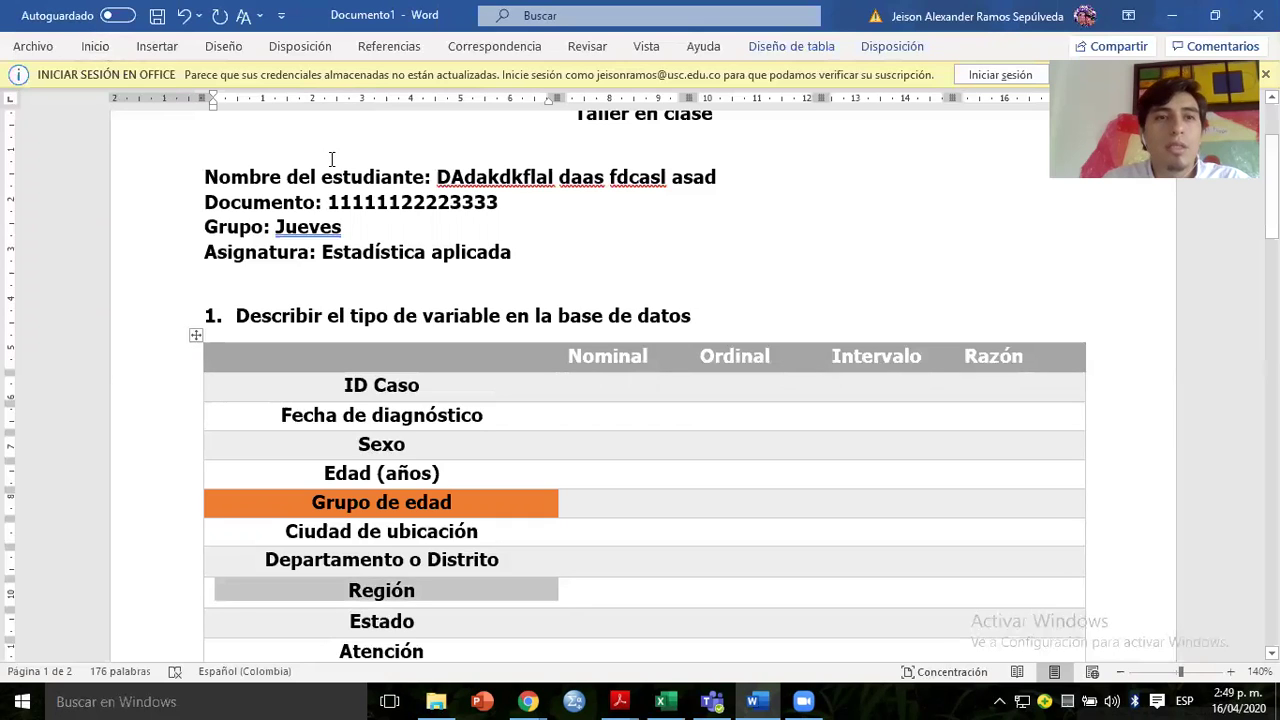
click(92, 48)
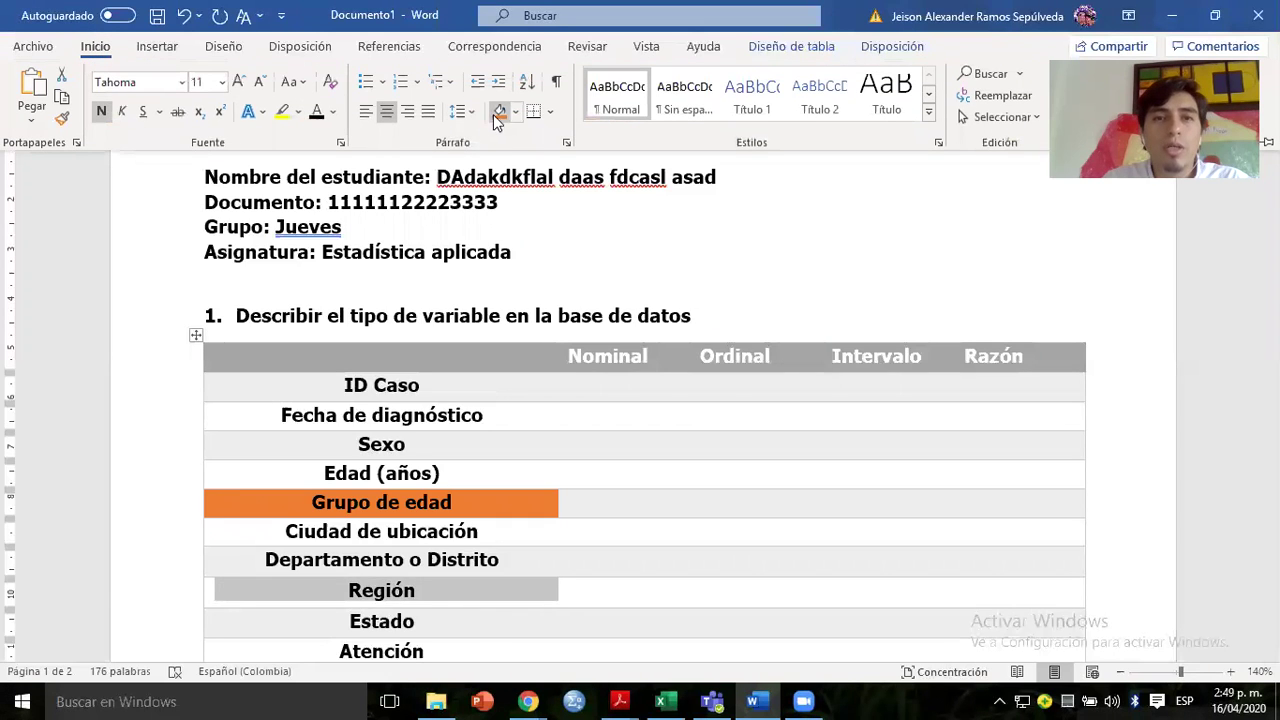
click(498, 113)
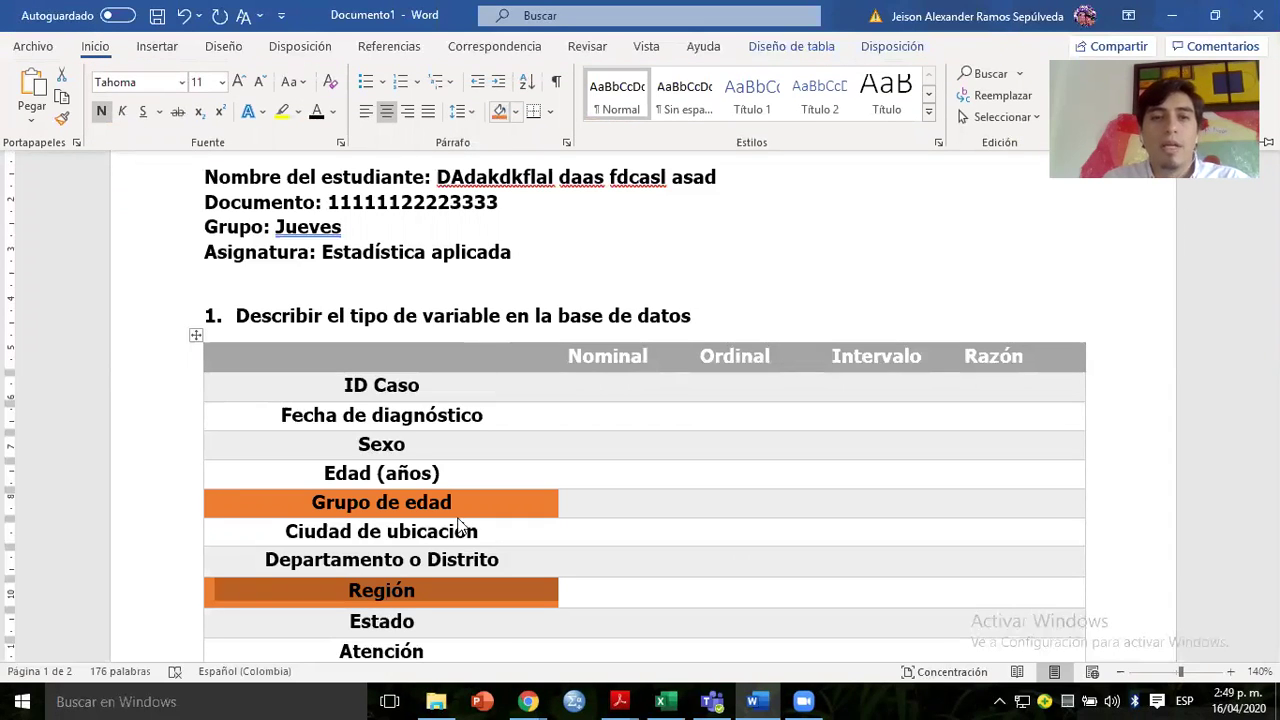
Shade the Estado cell of the variable table orange as well.
click(420, 626)
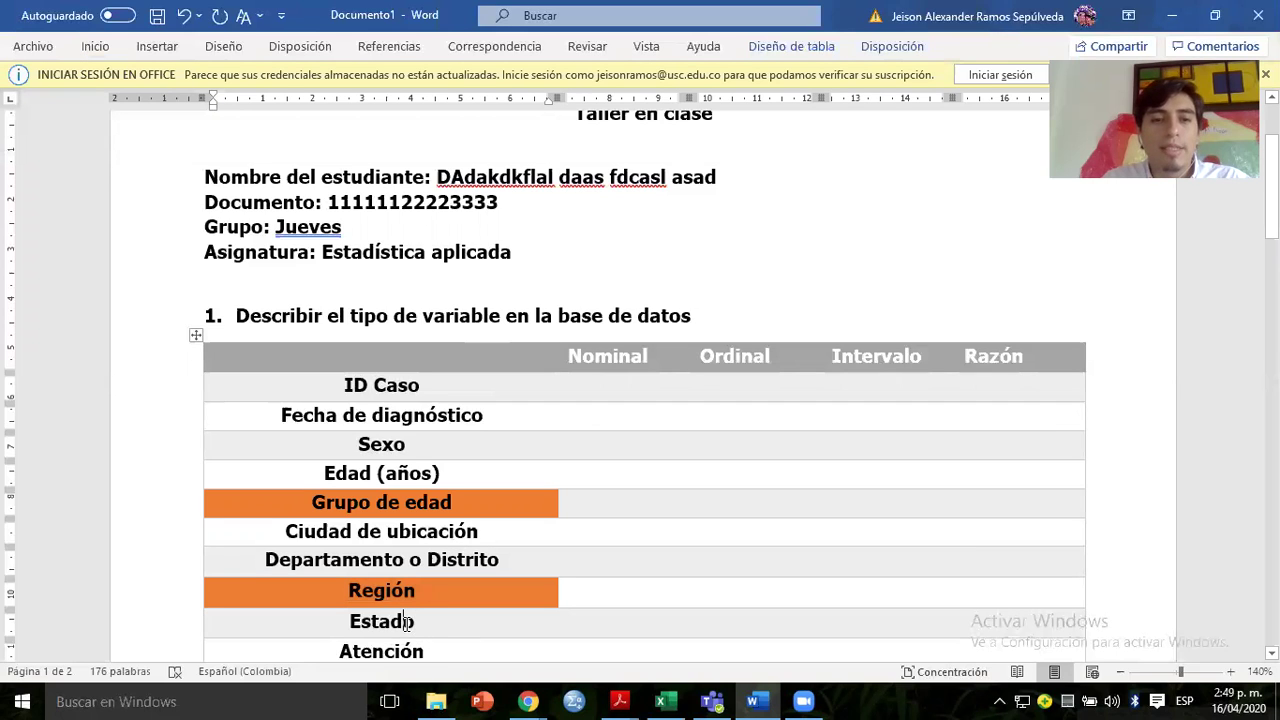
click(100, 48)
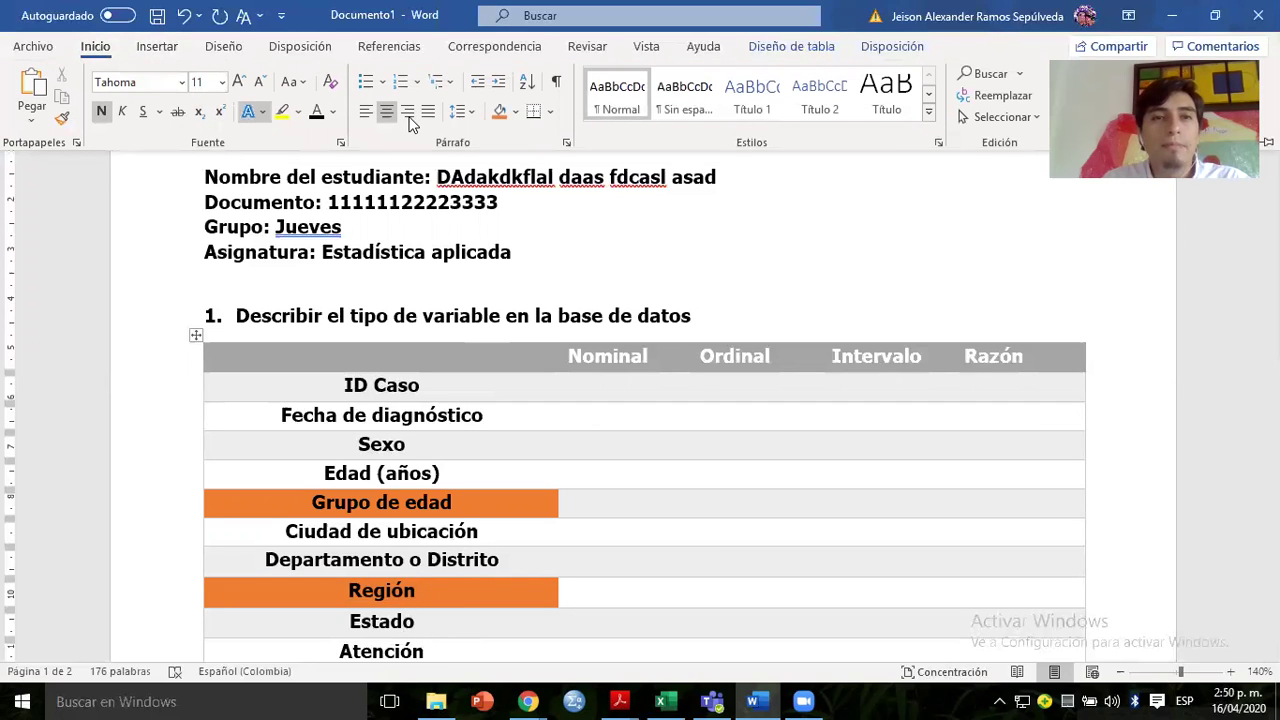
click(497, 112)
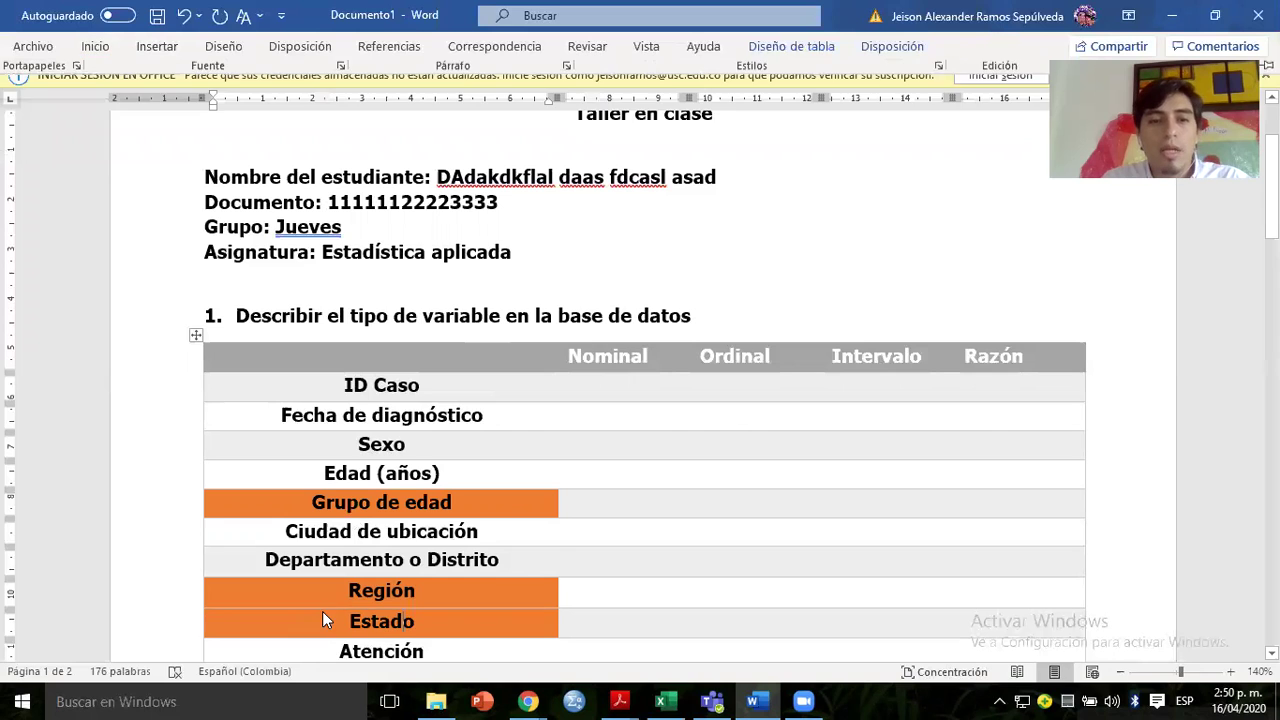
Compare the variables listed in the Word table with the Excel dataset's columns, including the Fecha de diagnóstico values.
scroll(338, 588, down, 1)
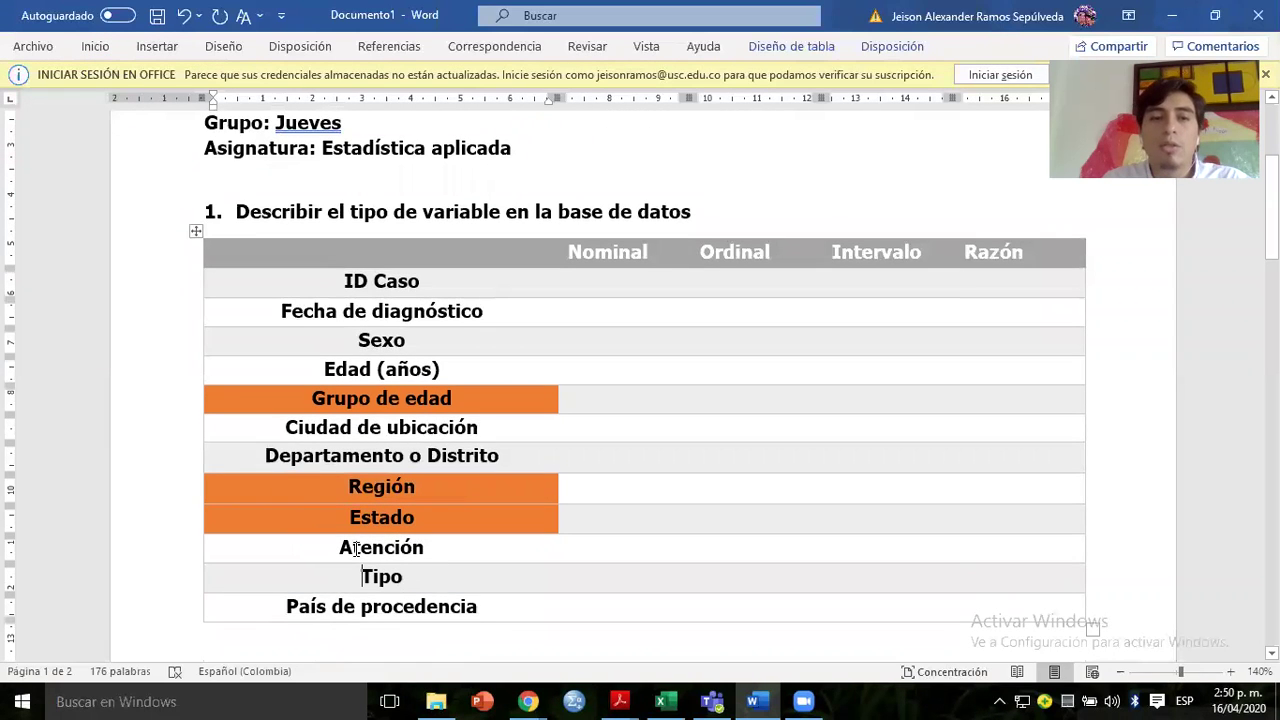
key(alt+Tab)
key(alt+Tab)
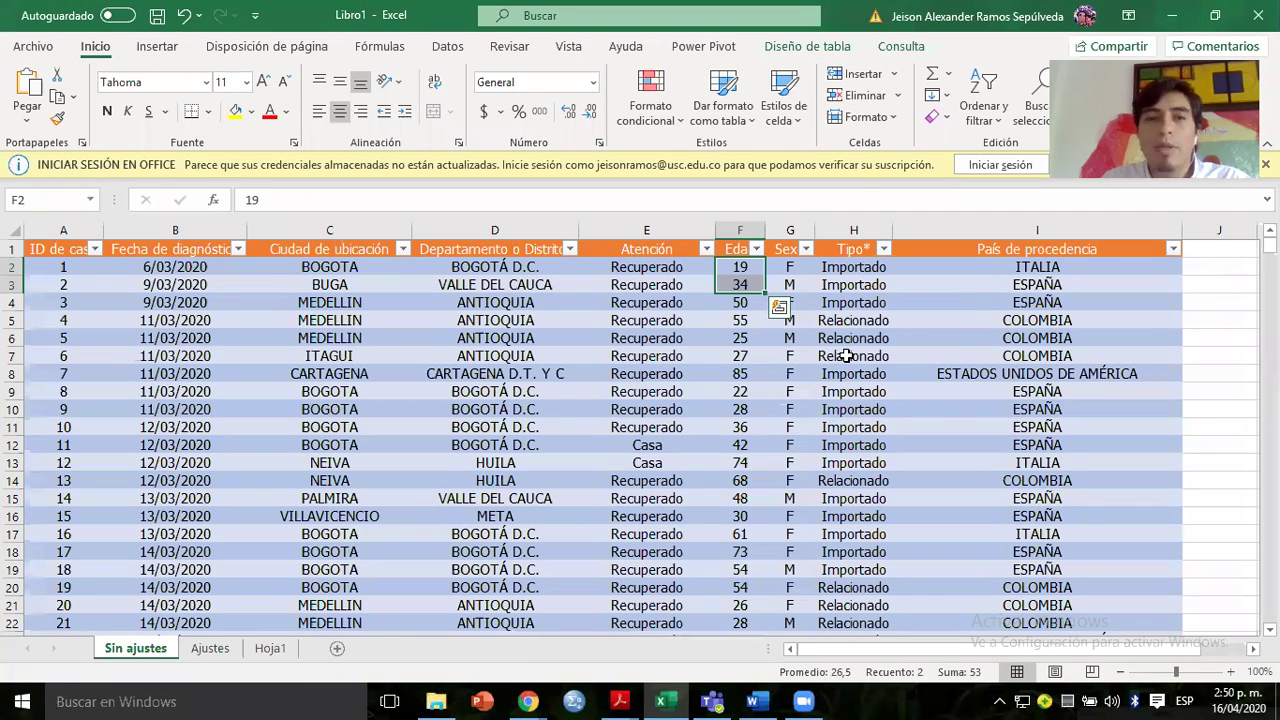
key(alt+Tab)
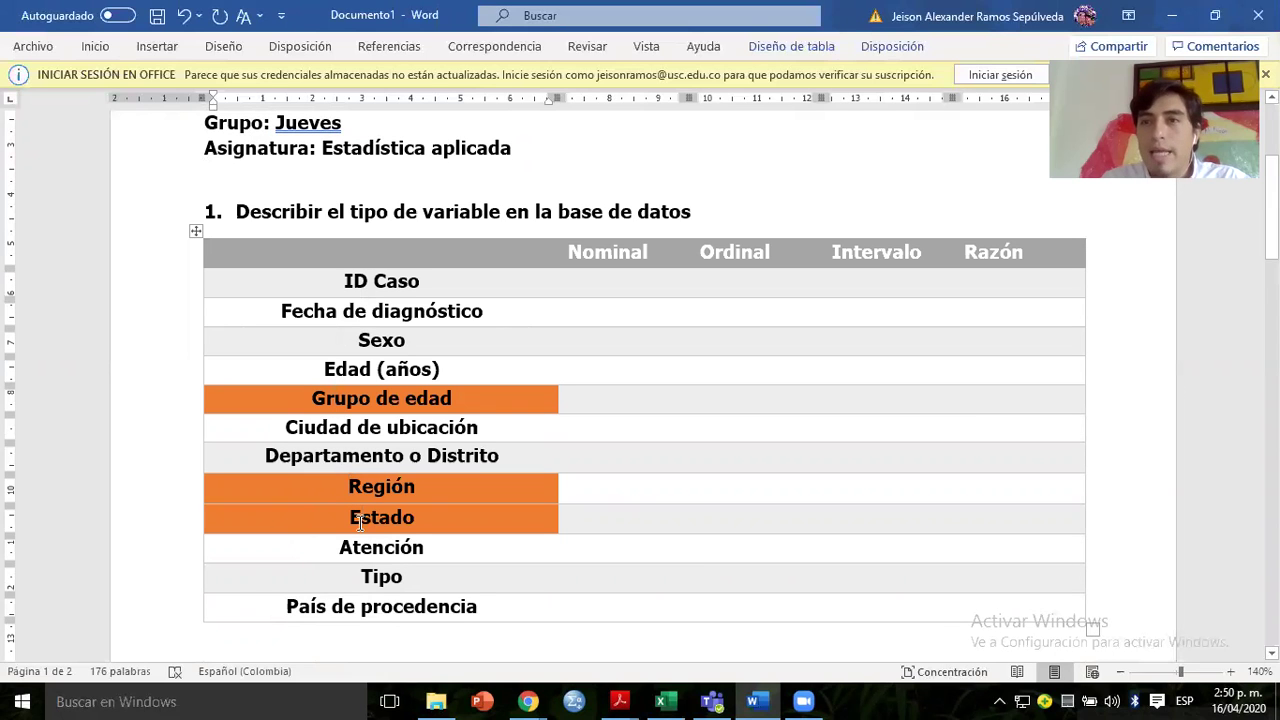
key(alt+Tab)
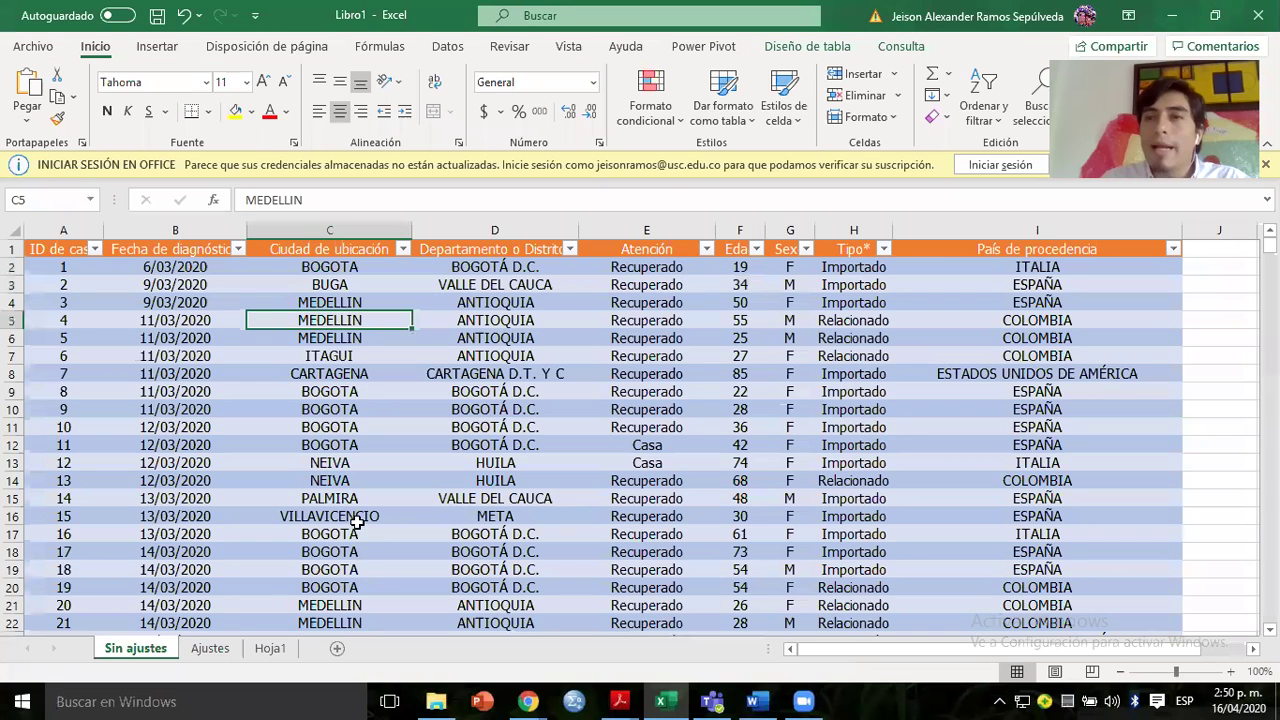
click(190, 535)
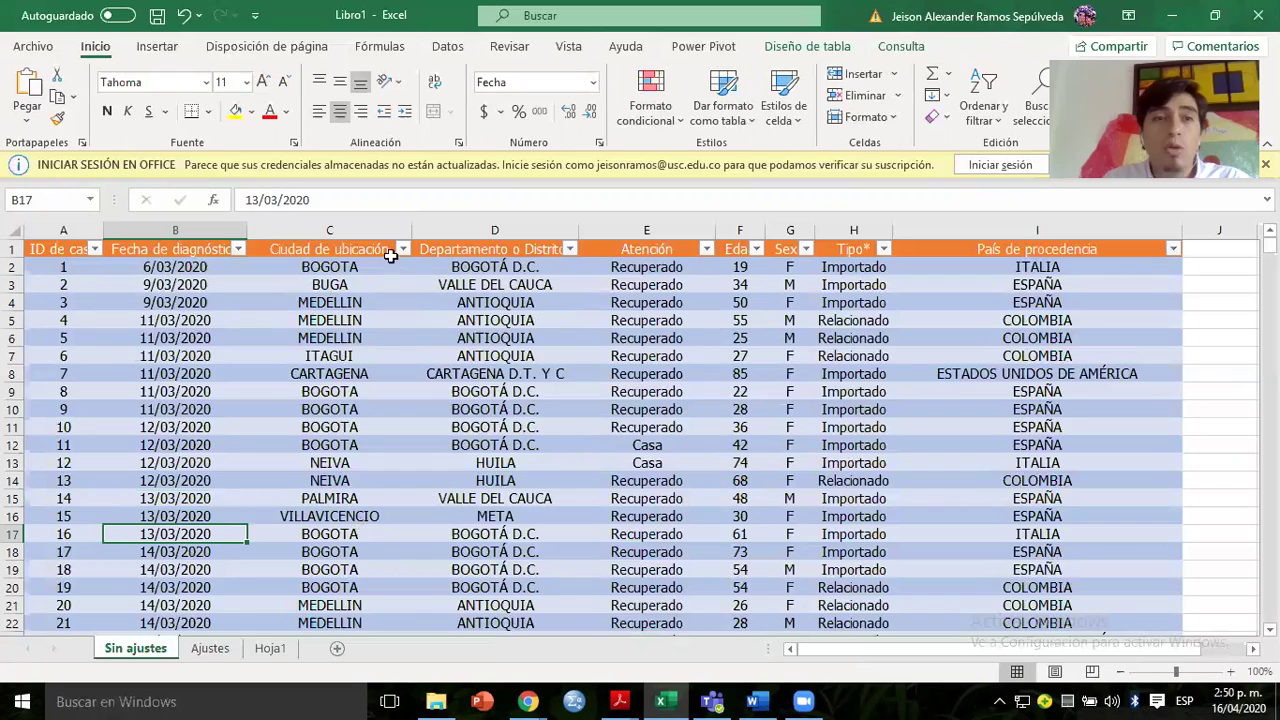
click(220, 267)
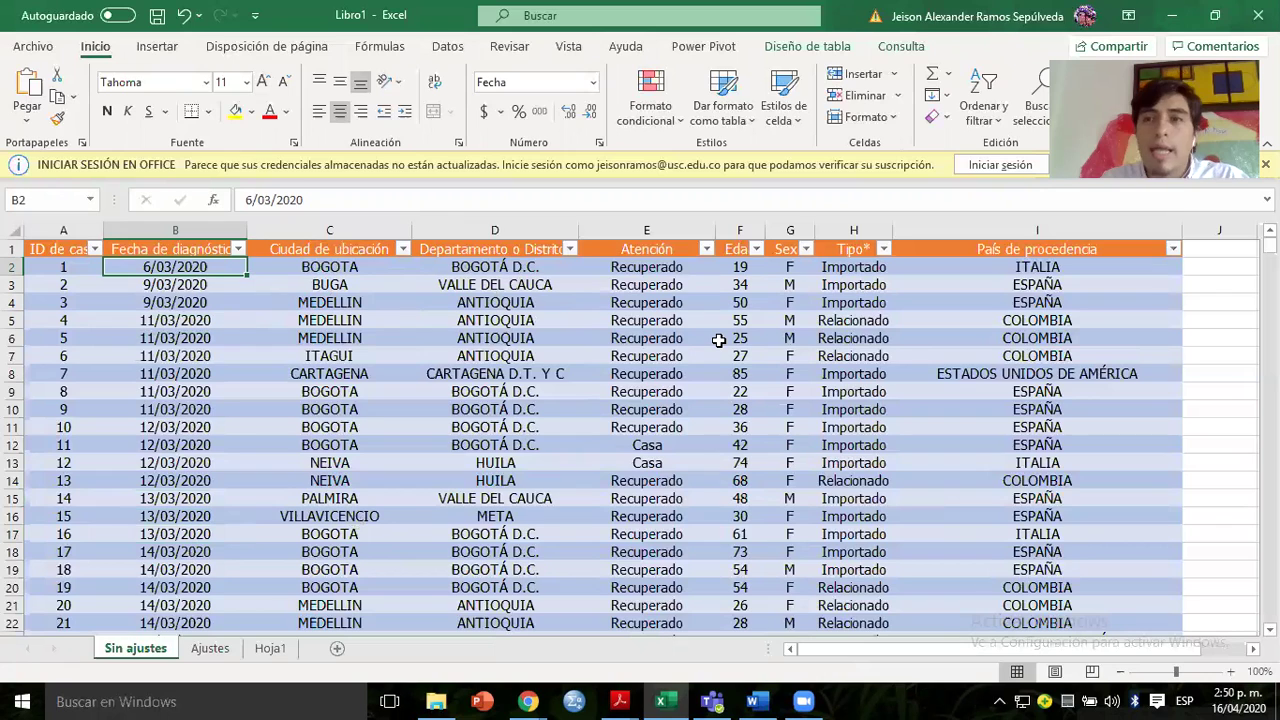
key(alt+Tab)
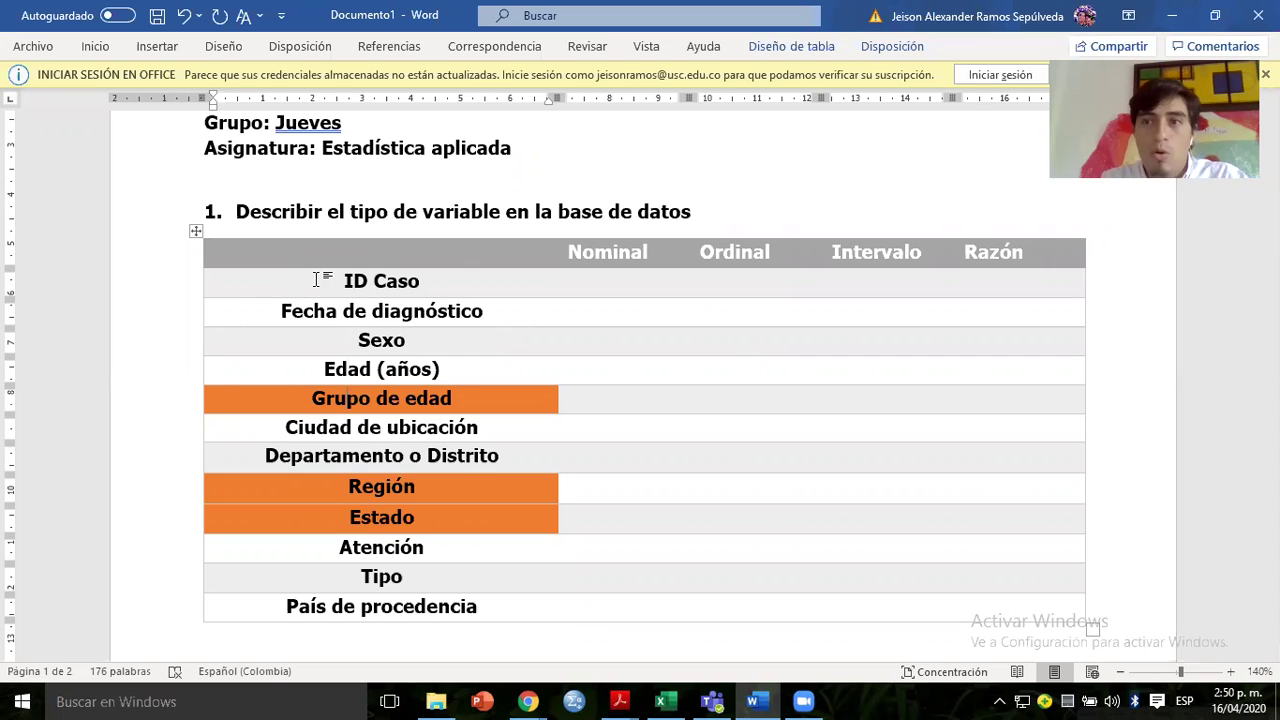
key(alt+Tab)
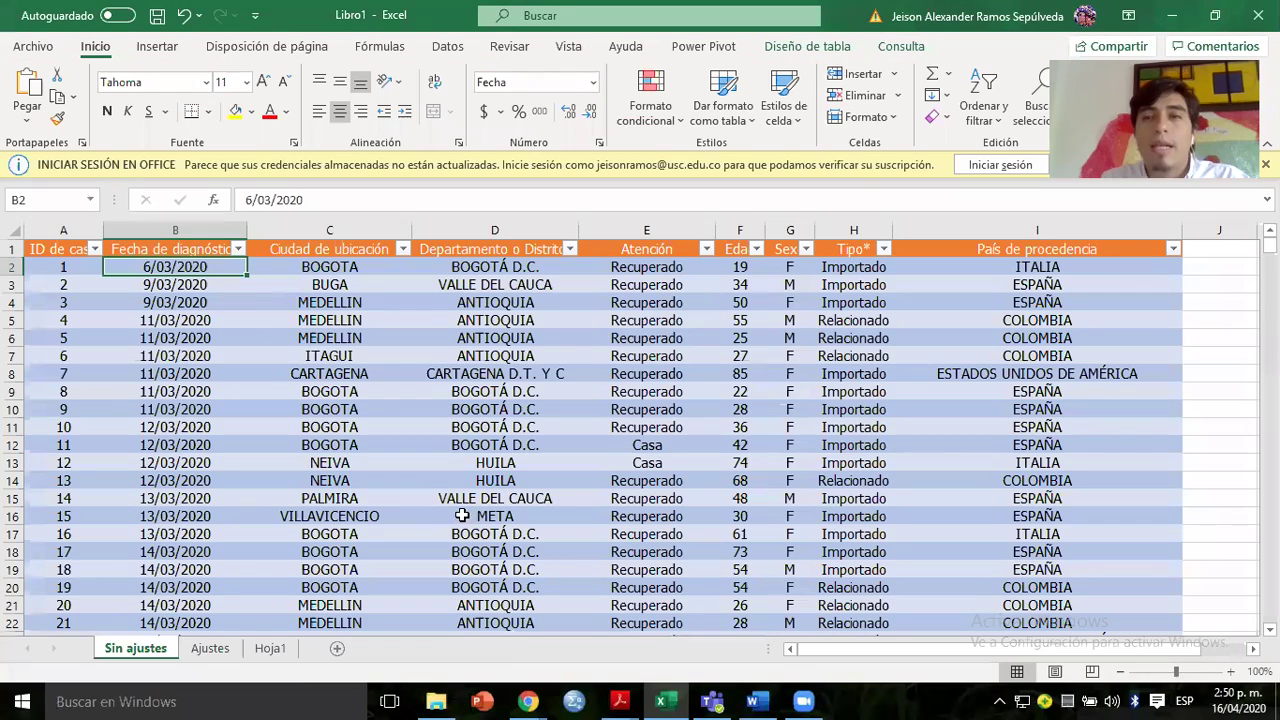
Examine the ID de caso and Fecha de diagnóstico headers and their first values in the Excel dataset.
click(646, 445)
click(61, 245)
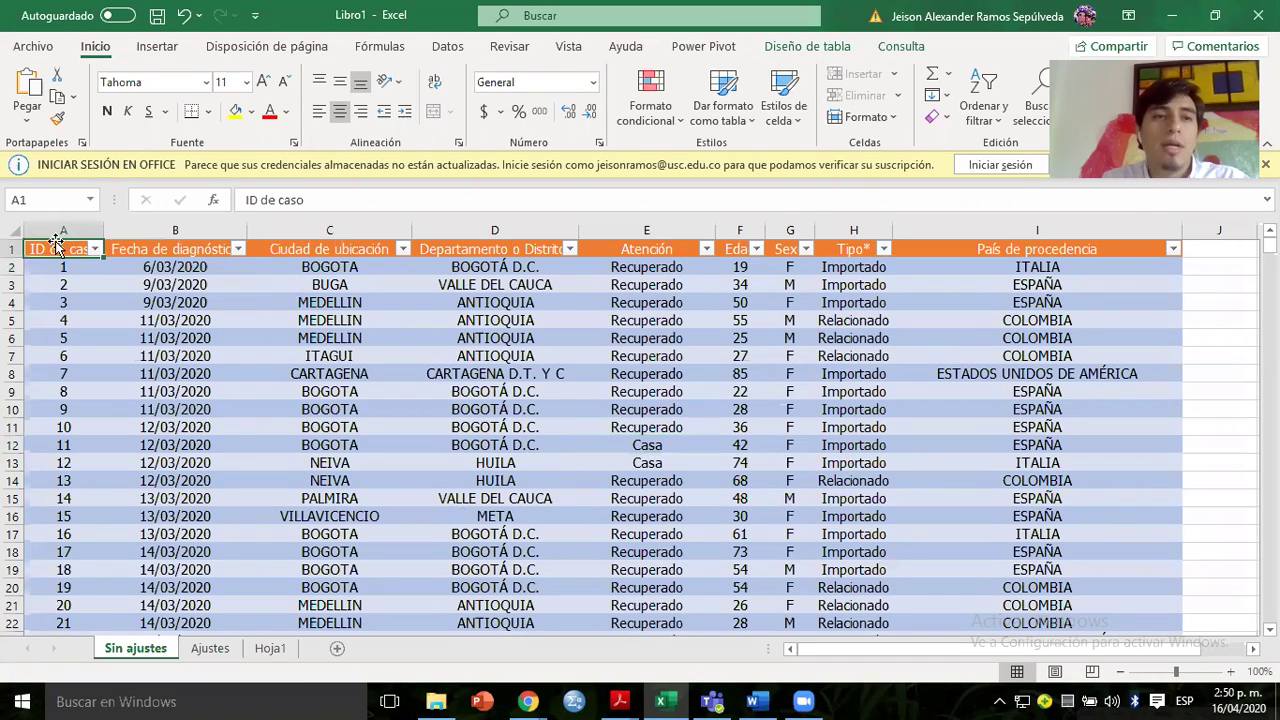
click(53, 264)
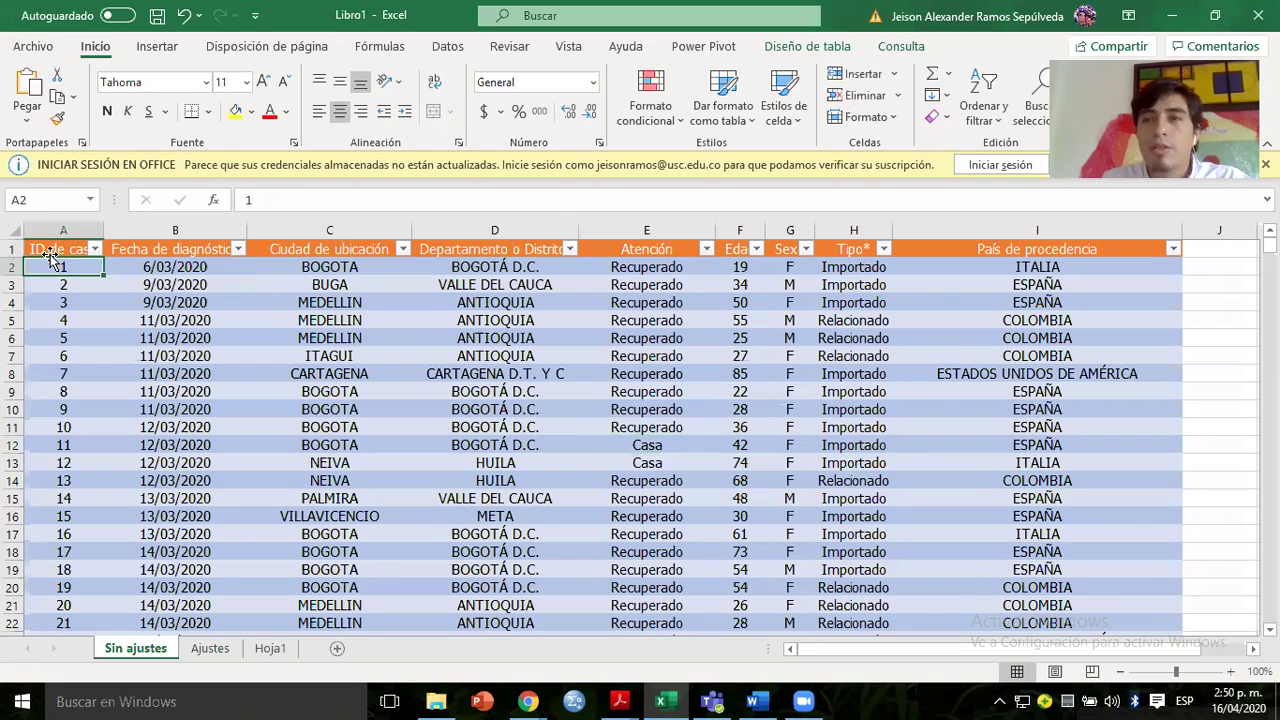
click(145, 240)
click(157, 266)
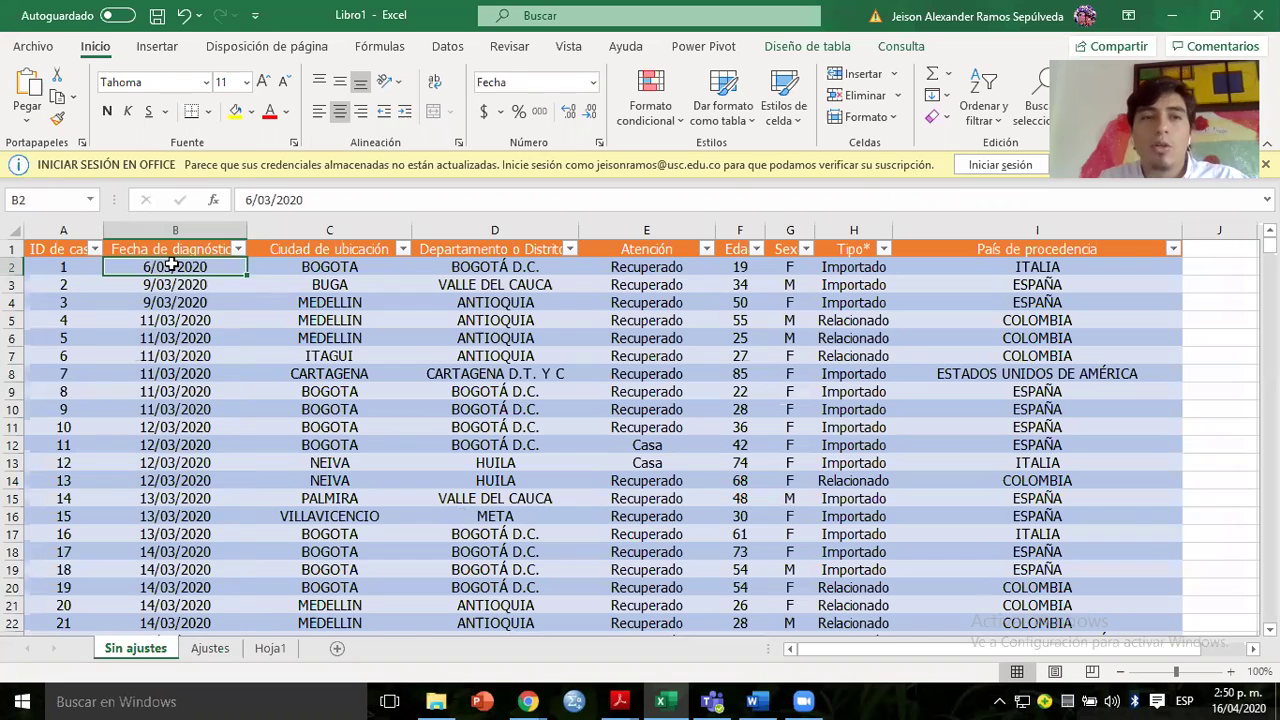
click(272, 229)
click(158, 266)
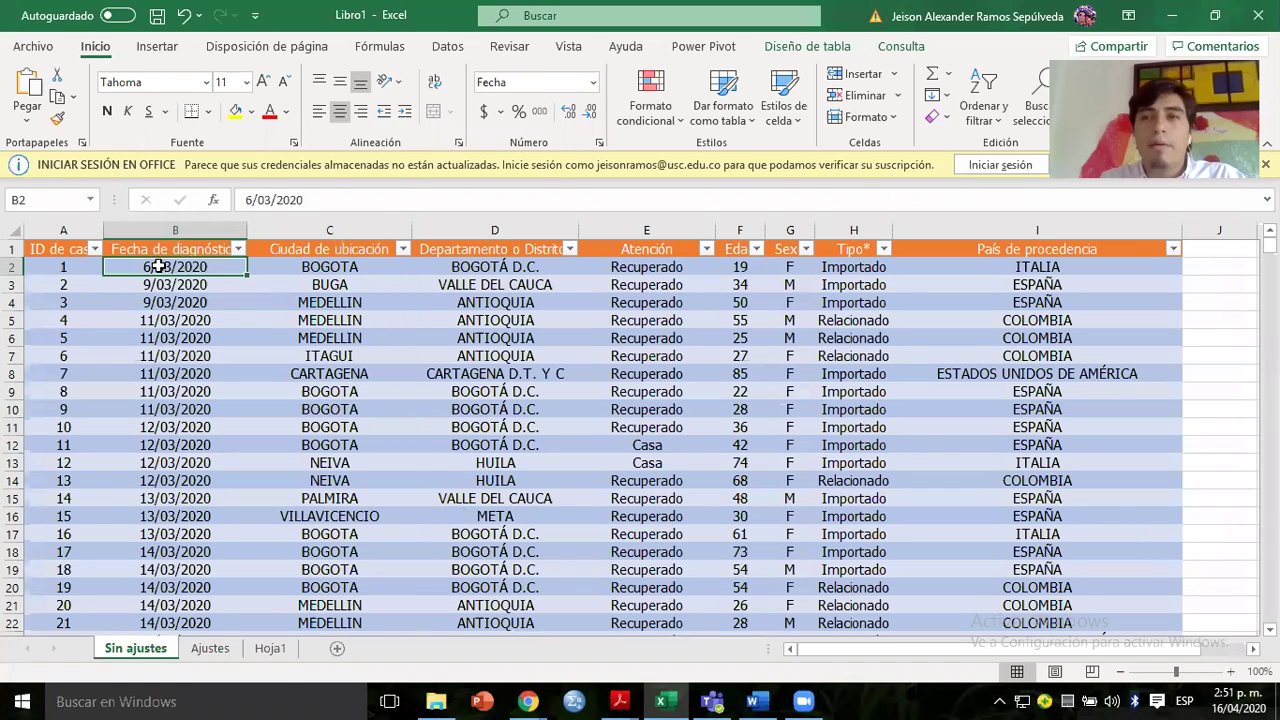
Check the variable order in Word, insert a blank column before Ciudad de ubicación in Excel, select its header and return to Word.
key(alt+Tab)
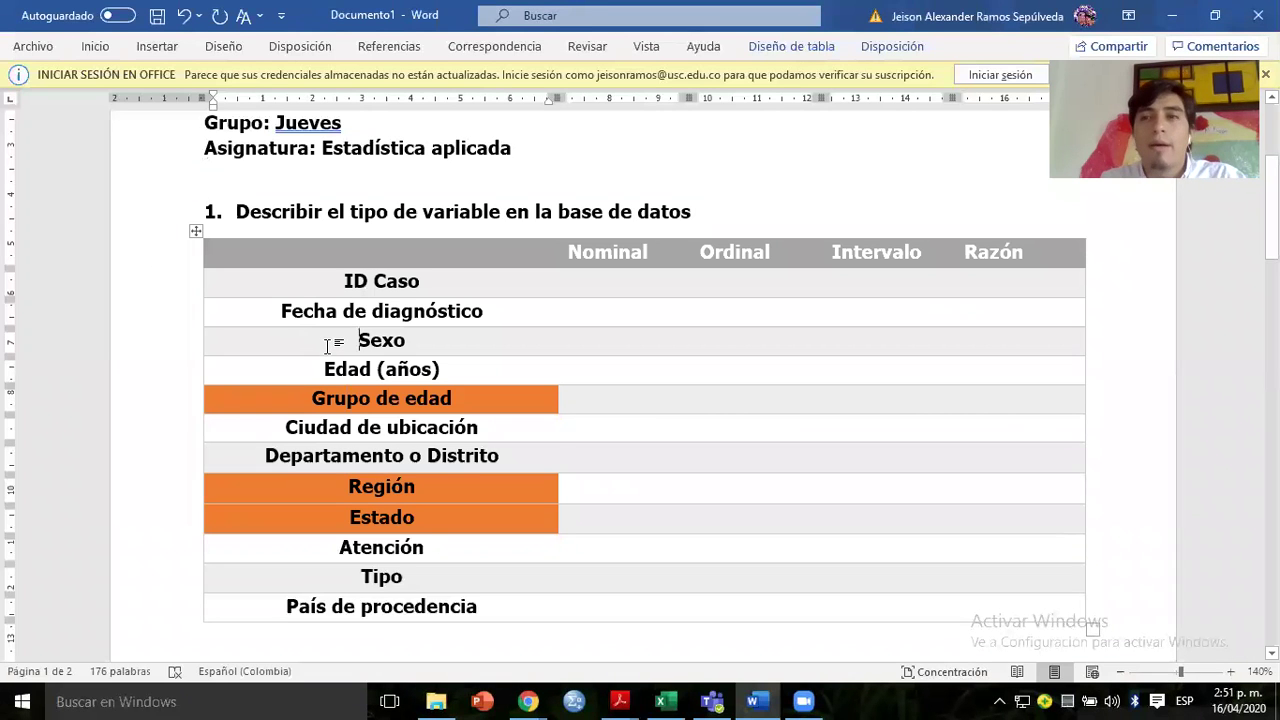
key(alt+Tab)
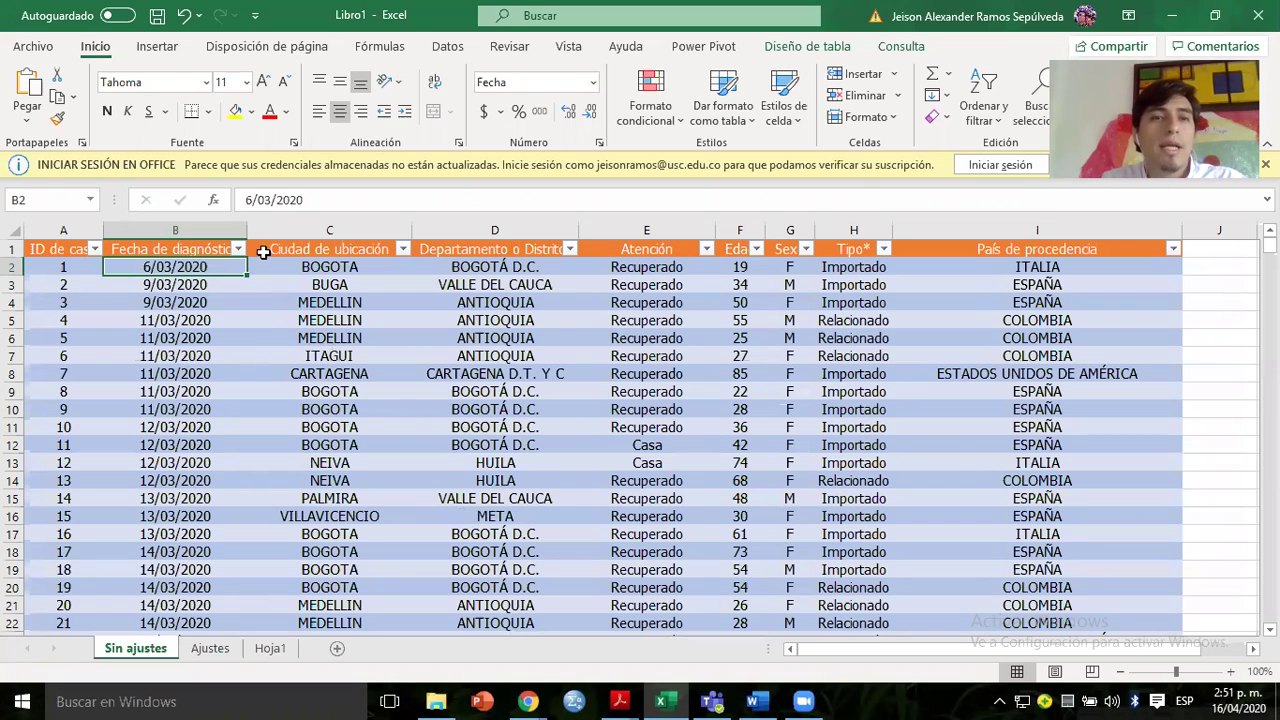
click(294, 227)
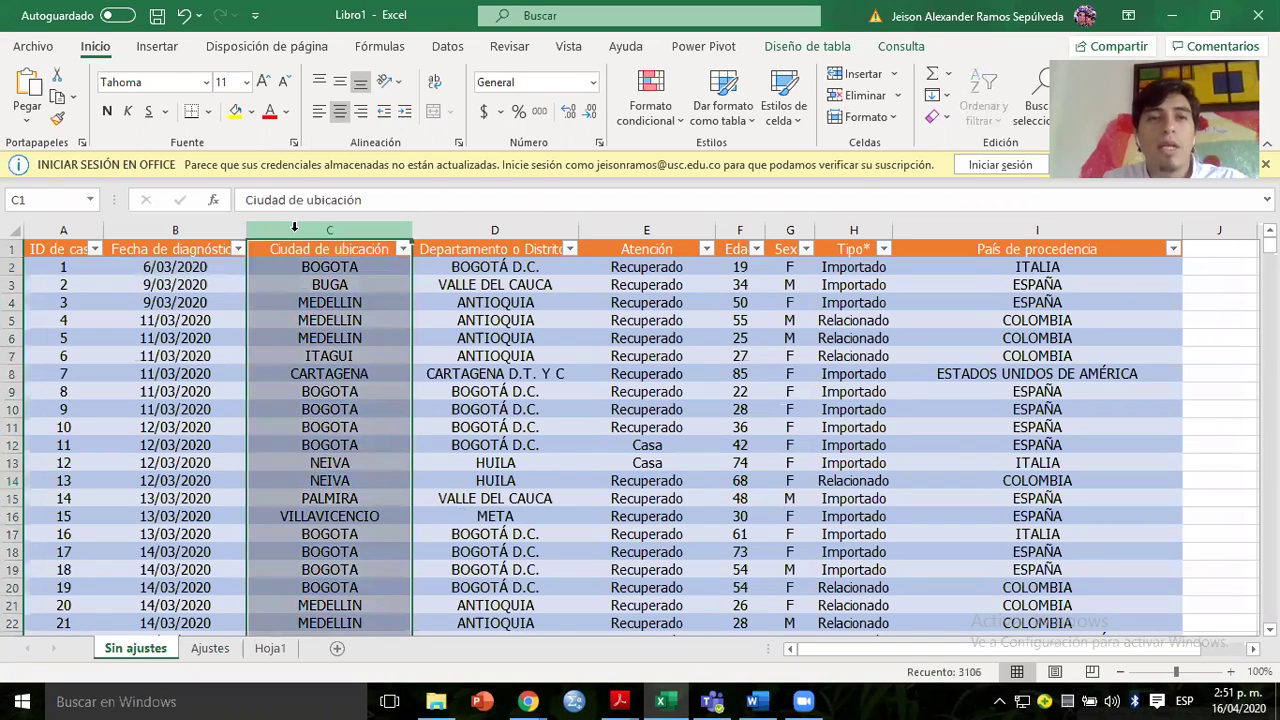
right_click(294, 228)
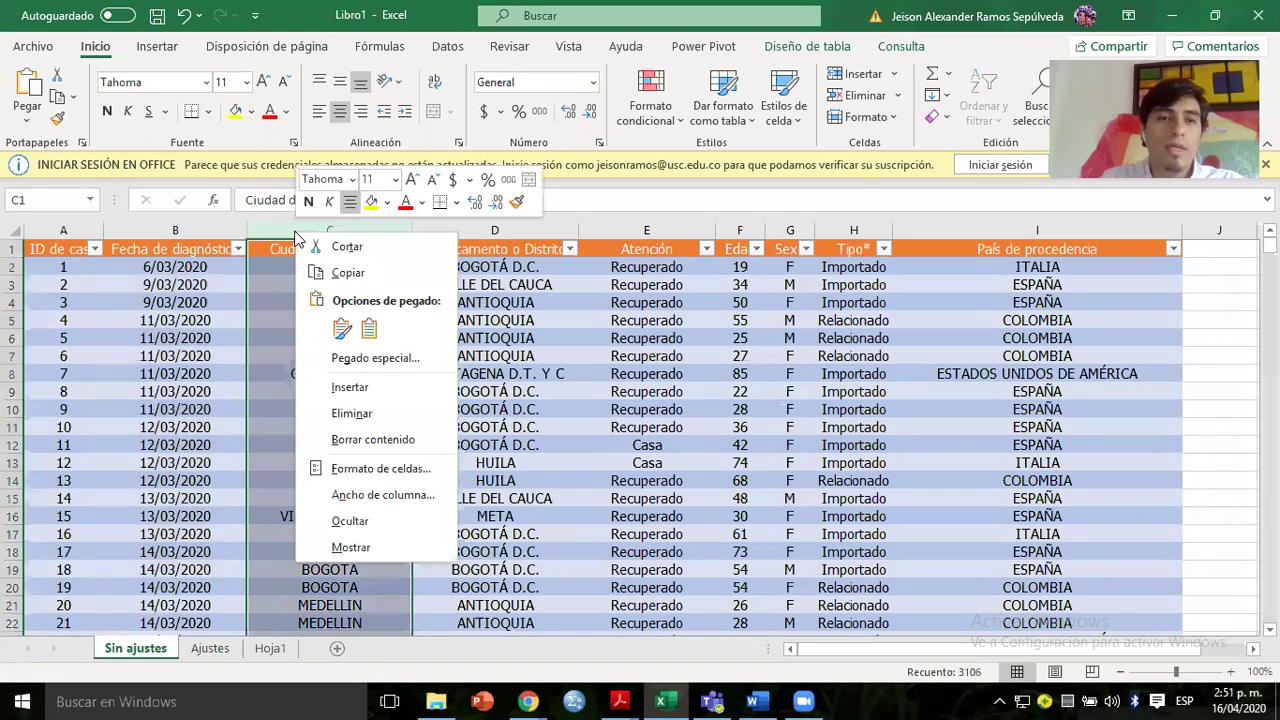
click(349, 387)
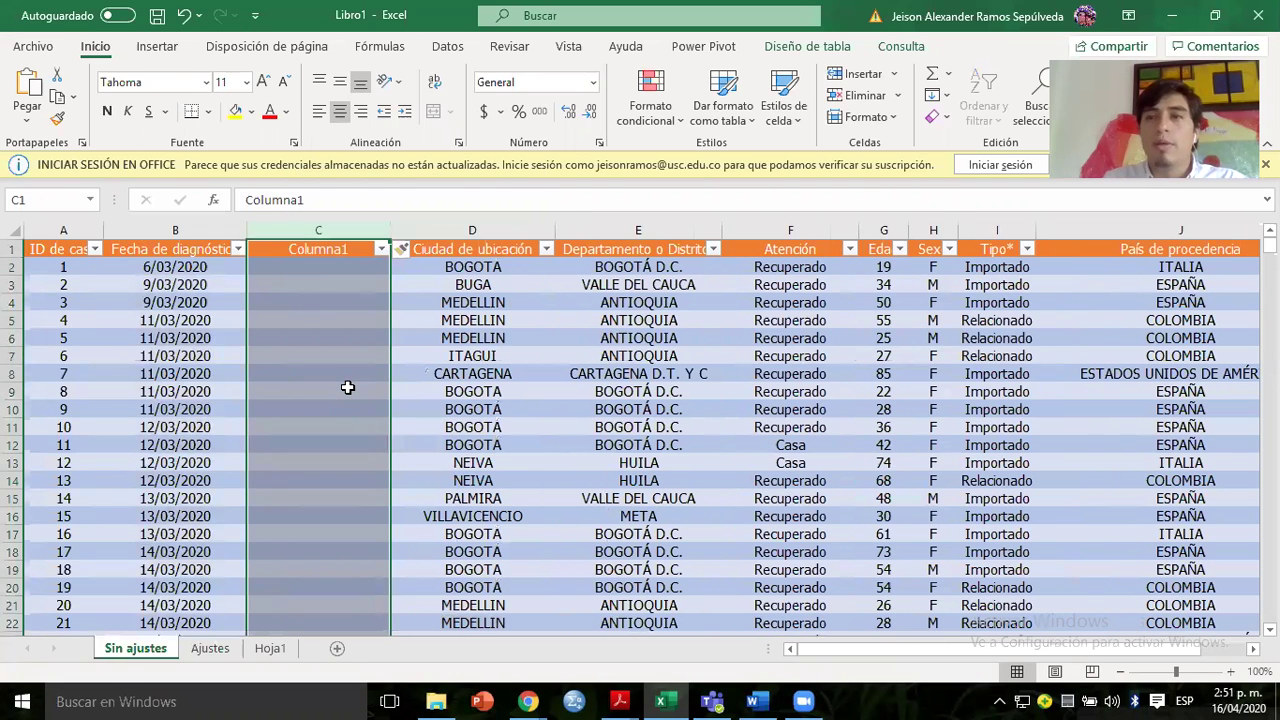
click(326, 250)
key(alt+Tab)
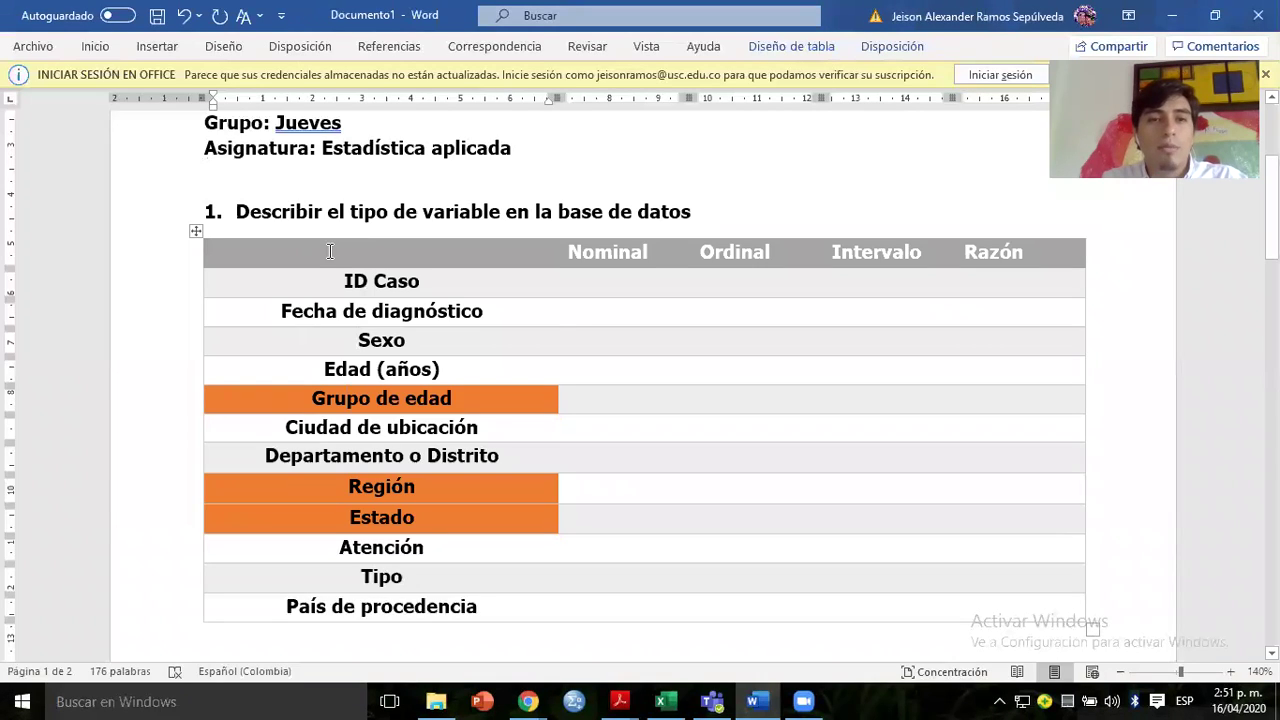
Switch to Excel and try to cut the whole Sexo column and paste it into the blank column before Ciudad de ubicación.
key(shift+End)
key(alt+Tab)
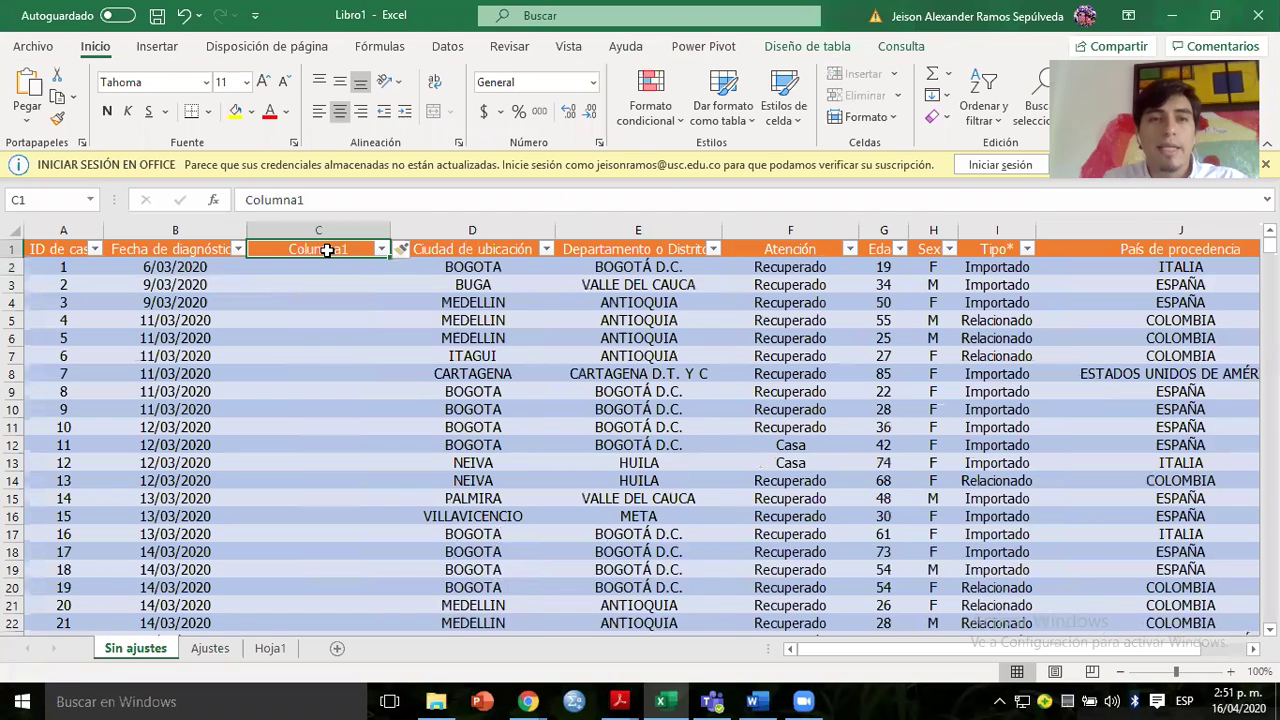
click(335, 279)
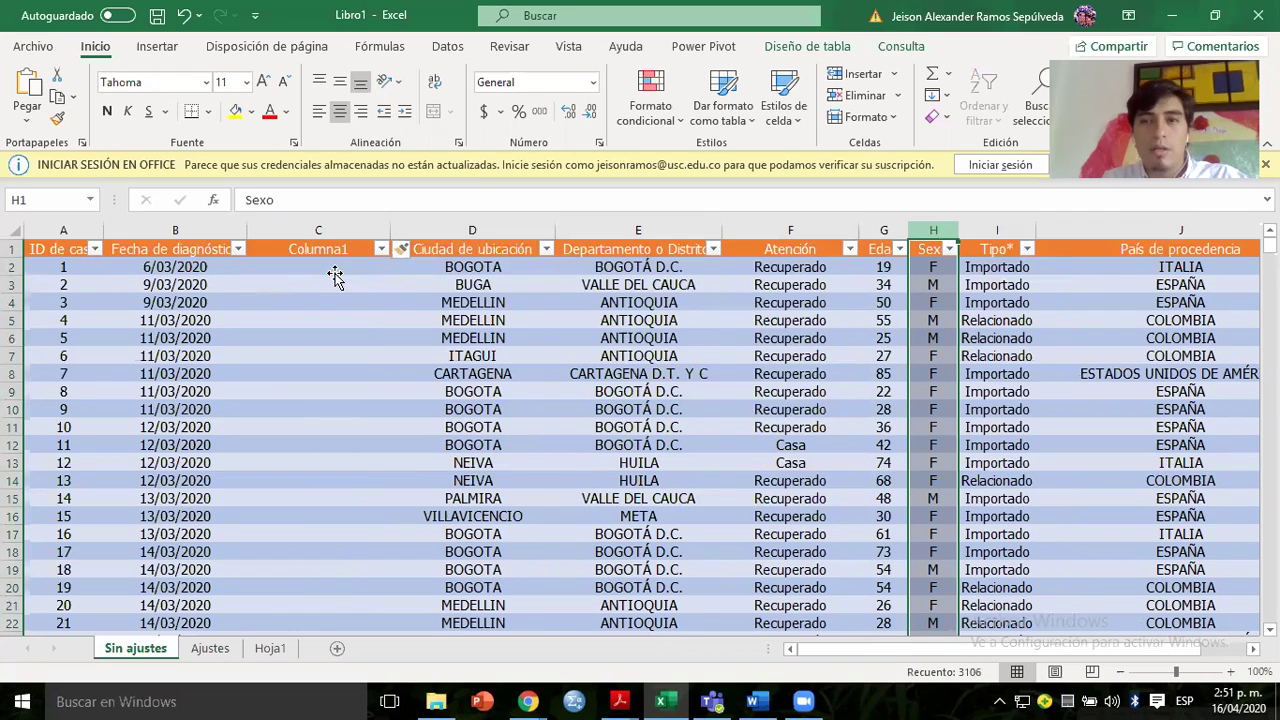
key(shift+F10)
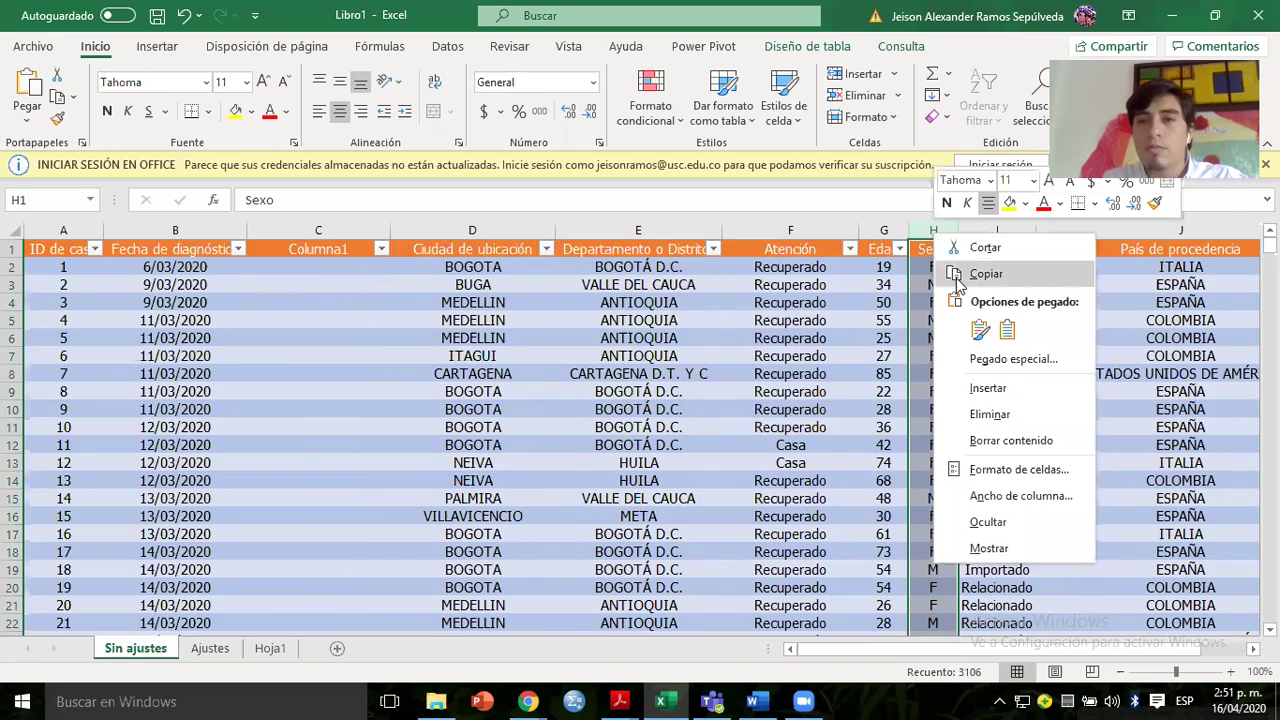
click(960, 257)
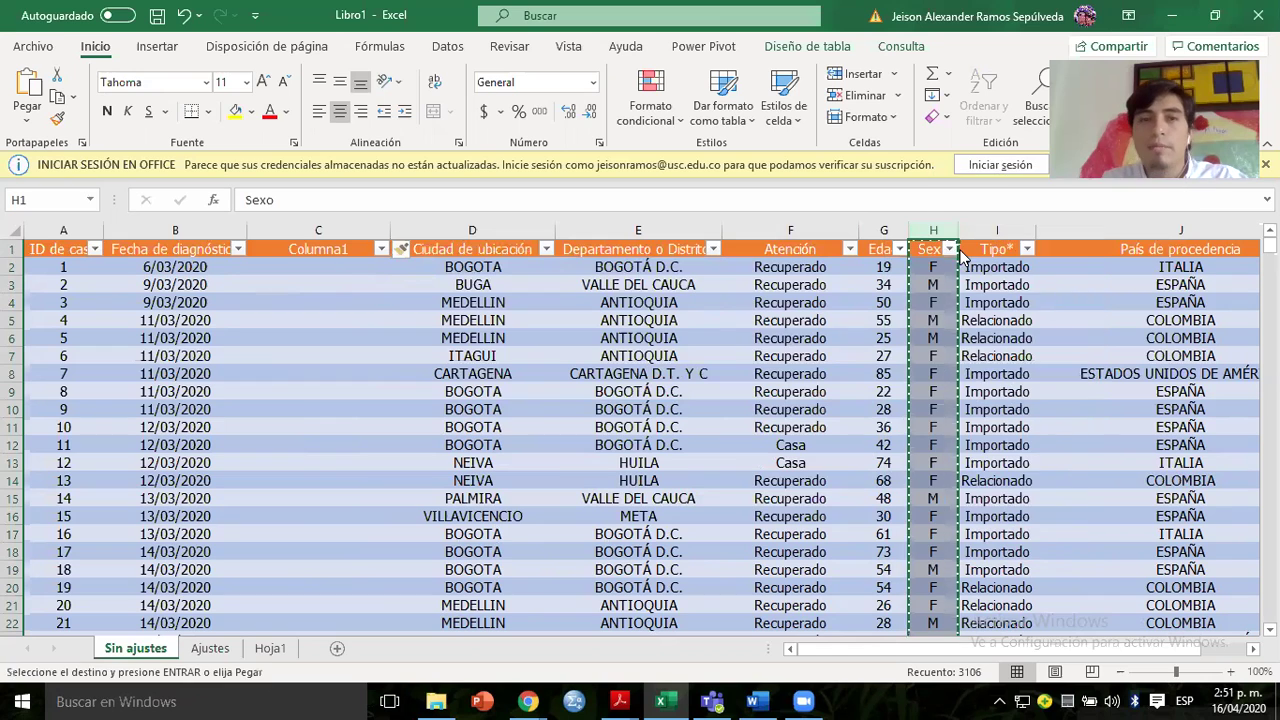
click(294, 229)
right_click(294, 229)
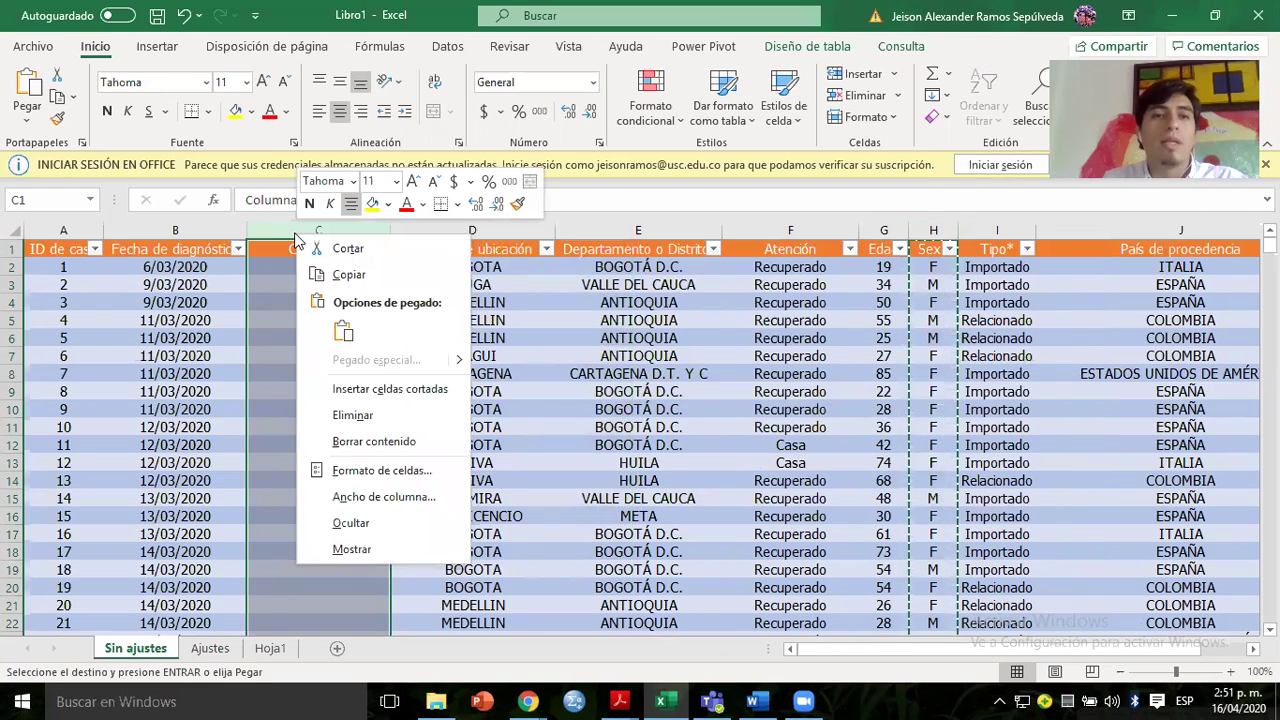
click(344, 334)
key(Return)
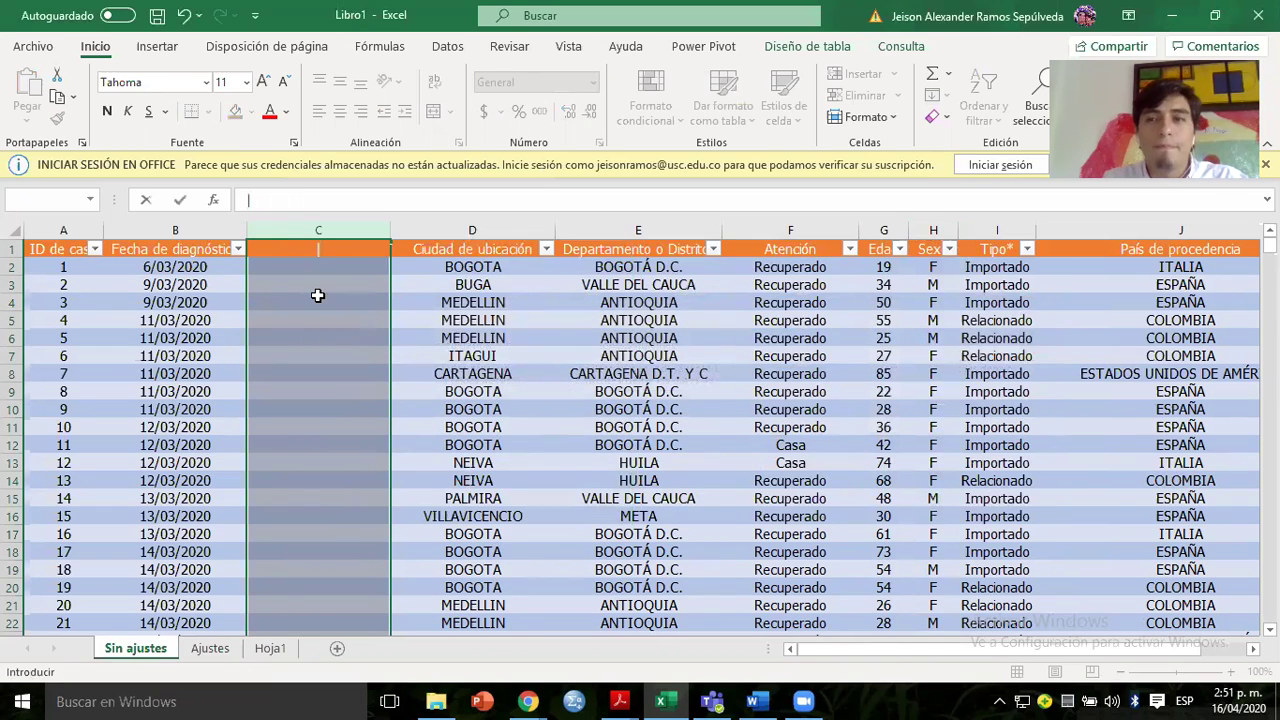
Retry cutting the entire Sexo column and pasting it over the empty Columna1 column.
click(933, 230)
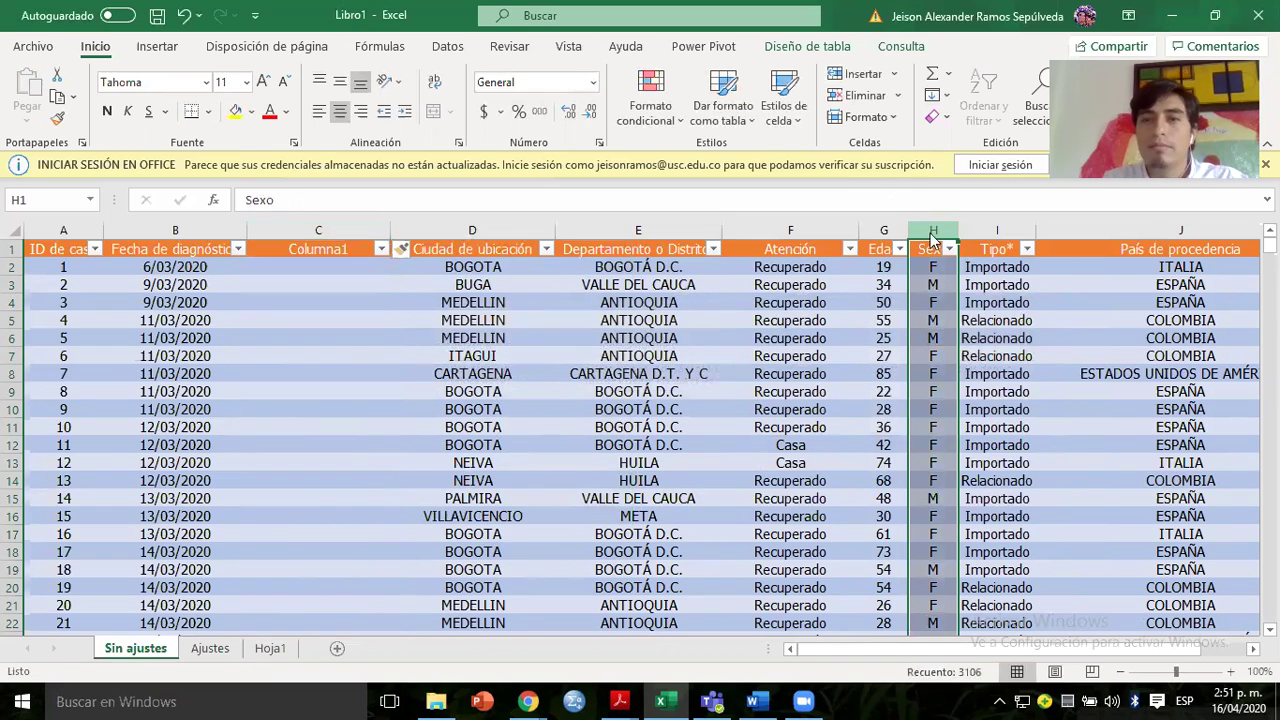
right_click(938, 232)
click(955, 250)
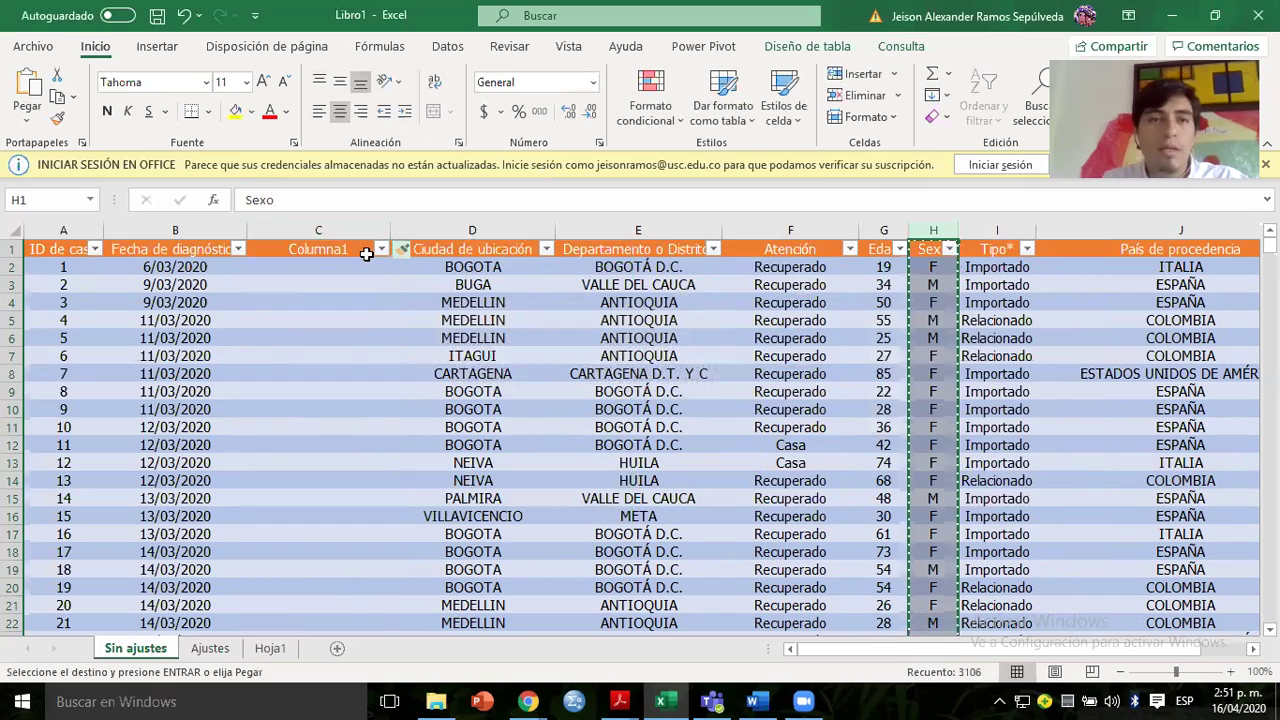
click(320, 231)
key(ctrl+v)
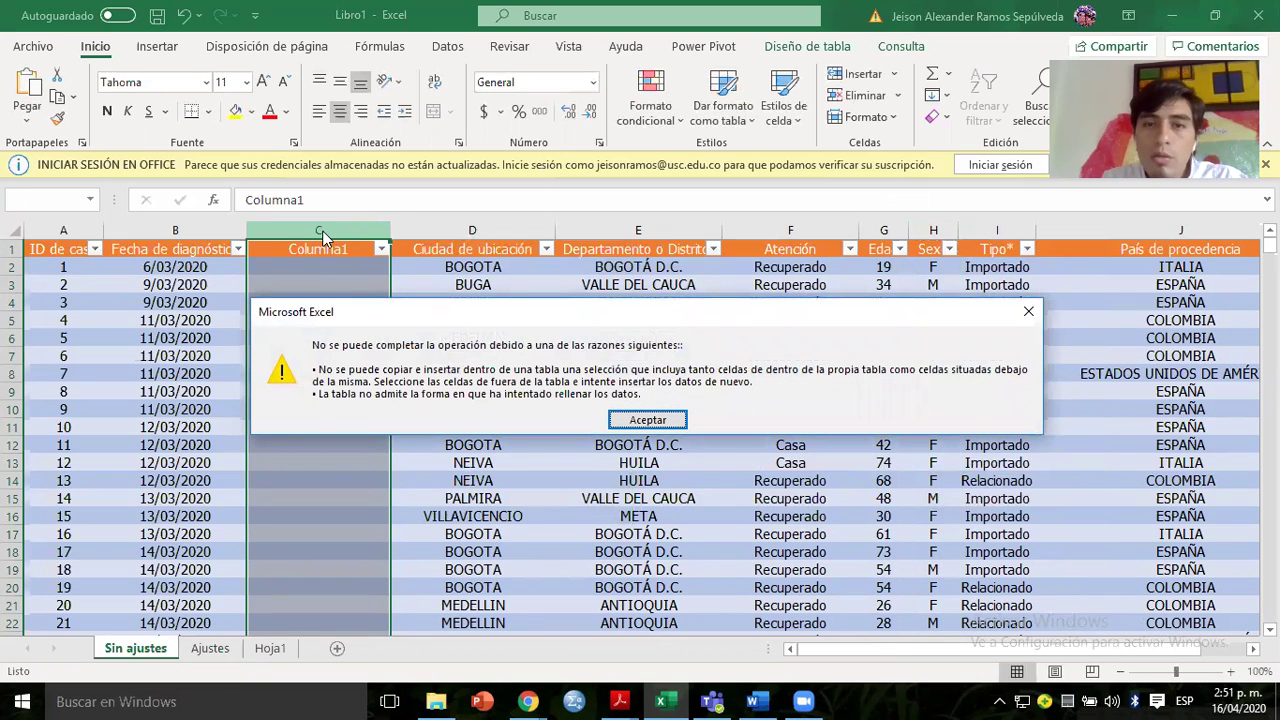
key(Return)
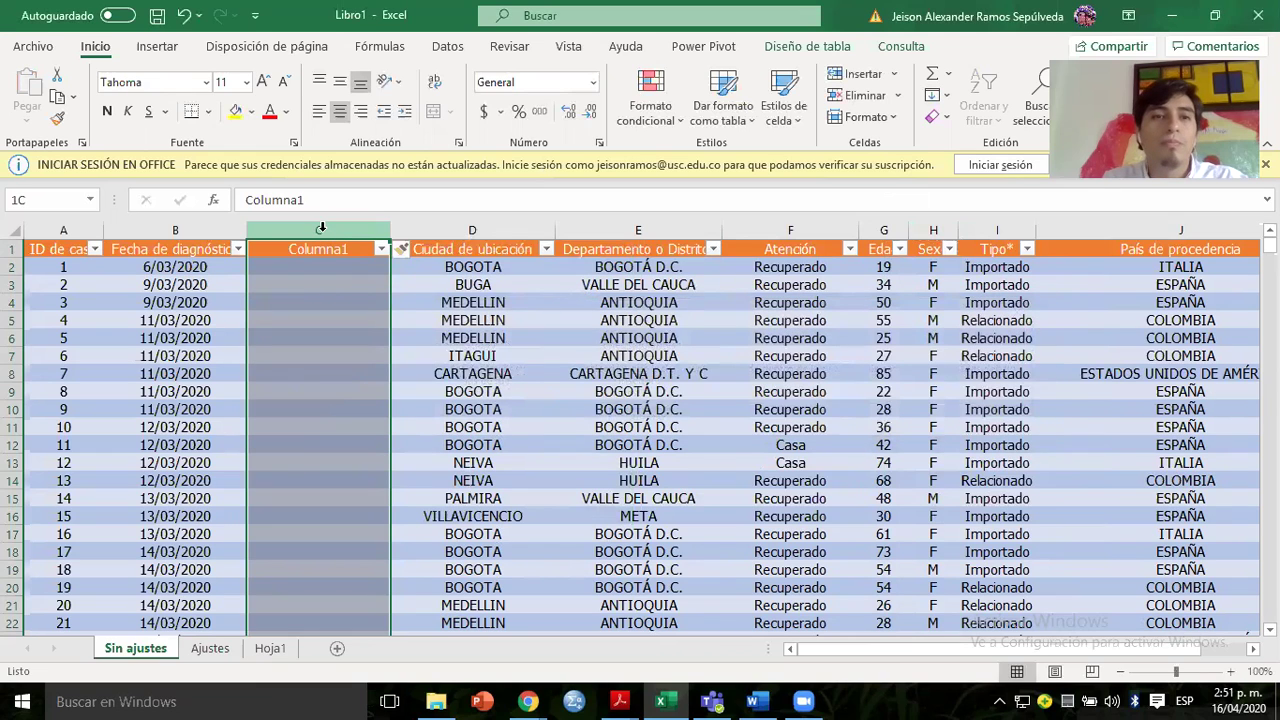
right_click(320, 229)
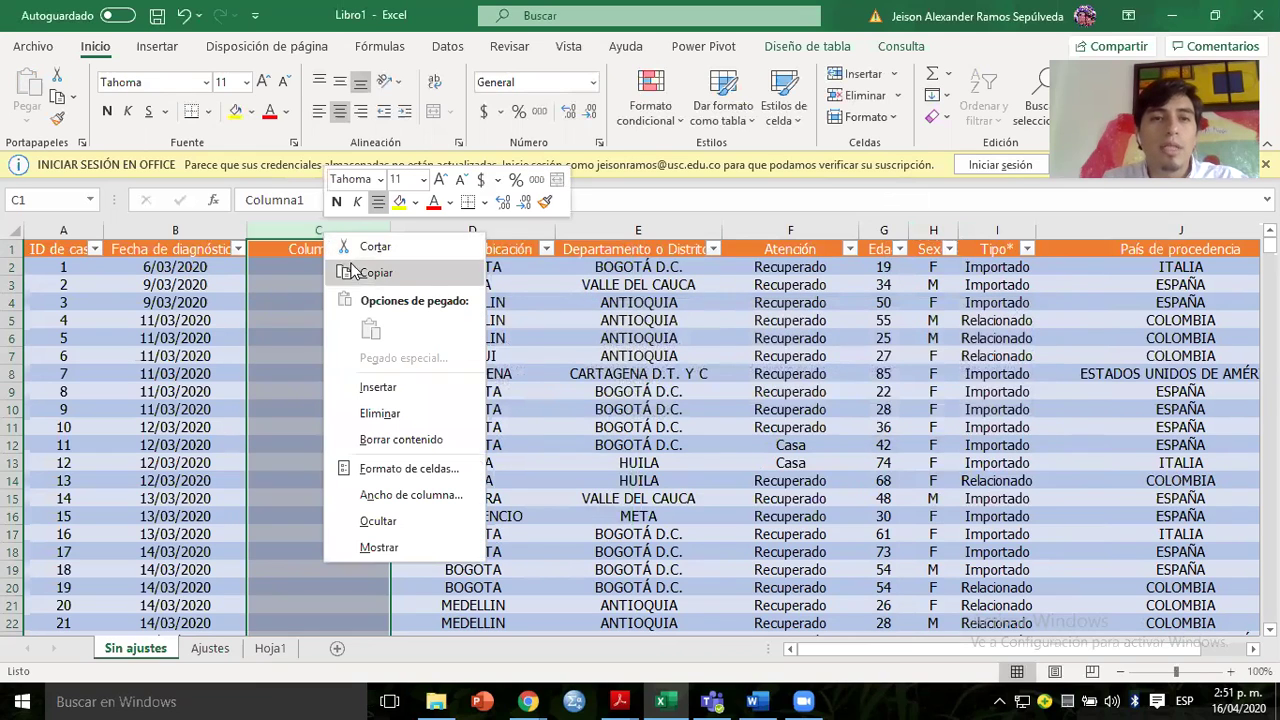
key(Escape)
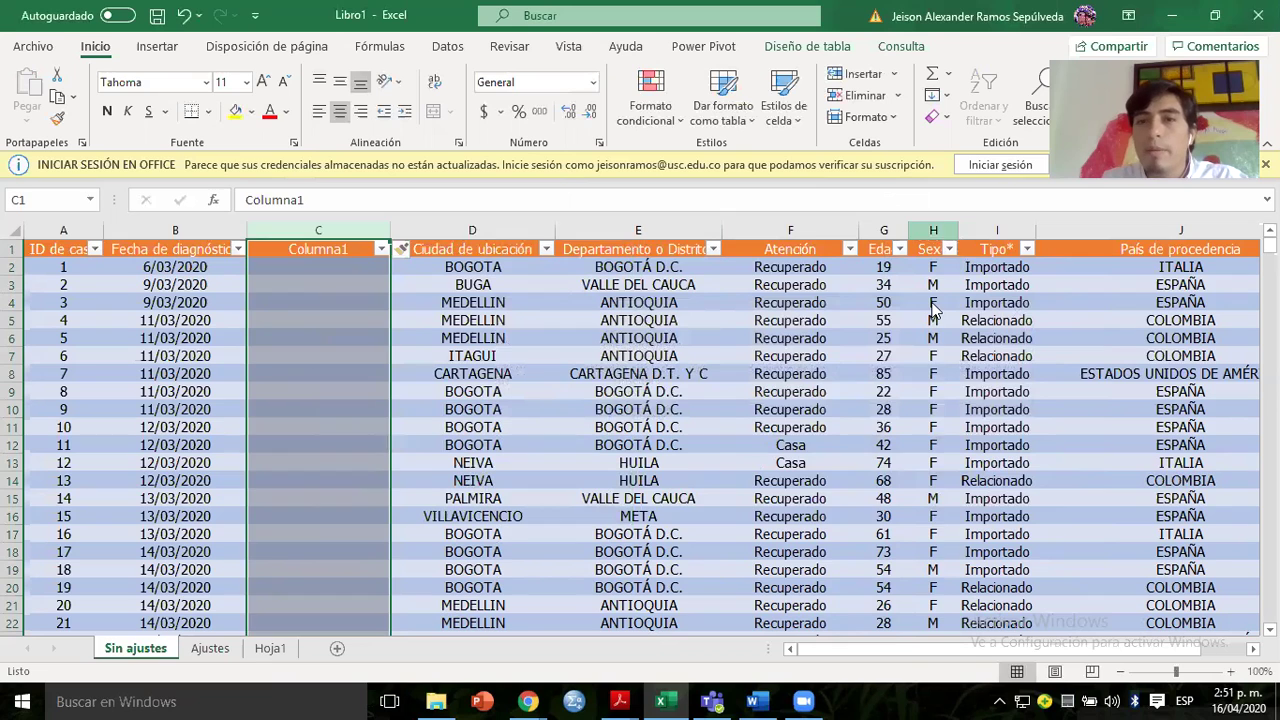
Try to copy the entire Sexo column and paste only its values into the Columna1 column.
click(933, 230)
key(ctrl+c)
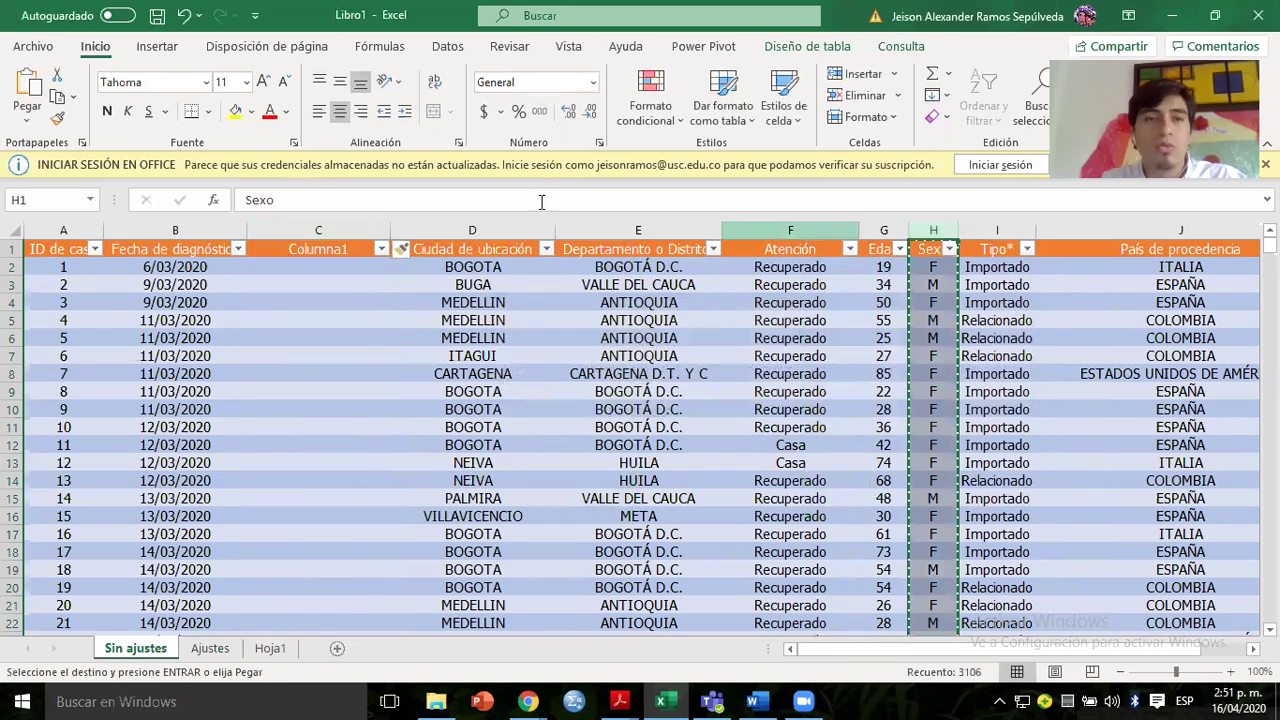
click(337, 230)
right_click(338, 248)
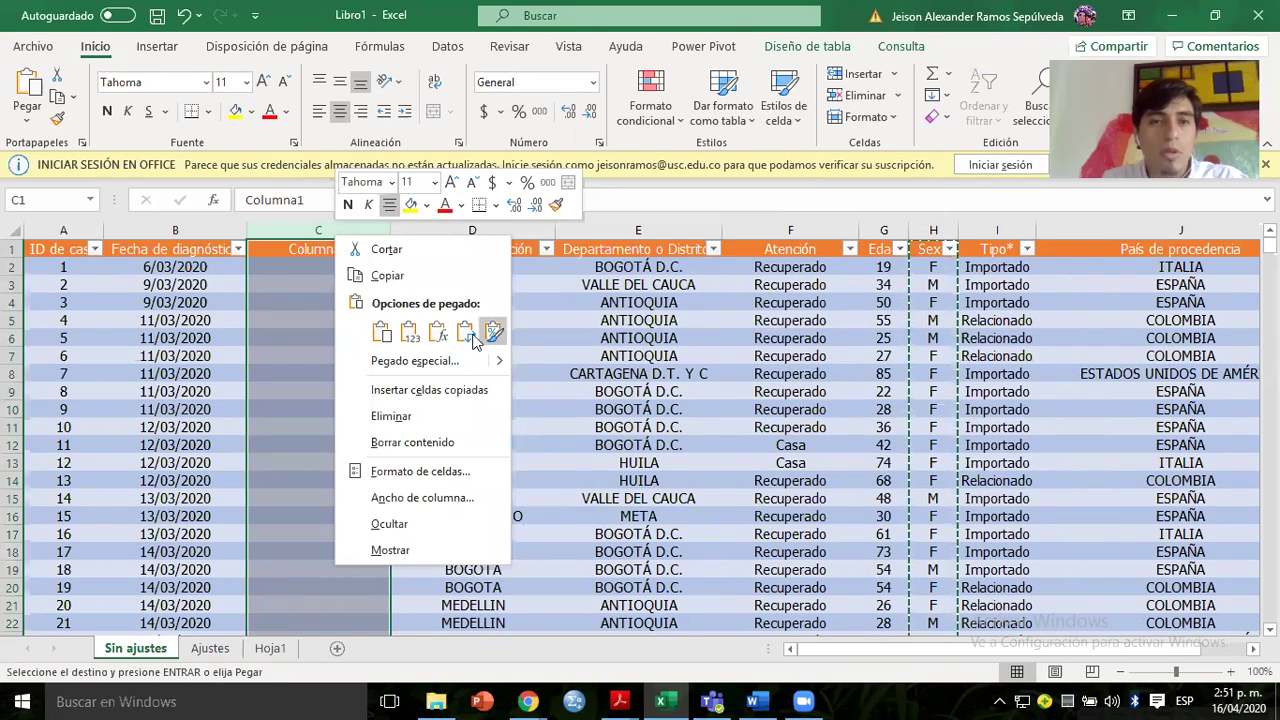
click(408, 338)
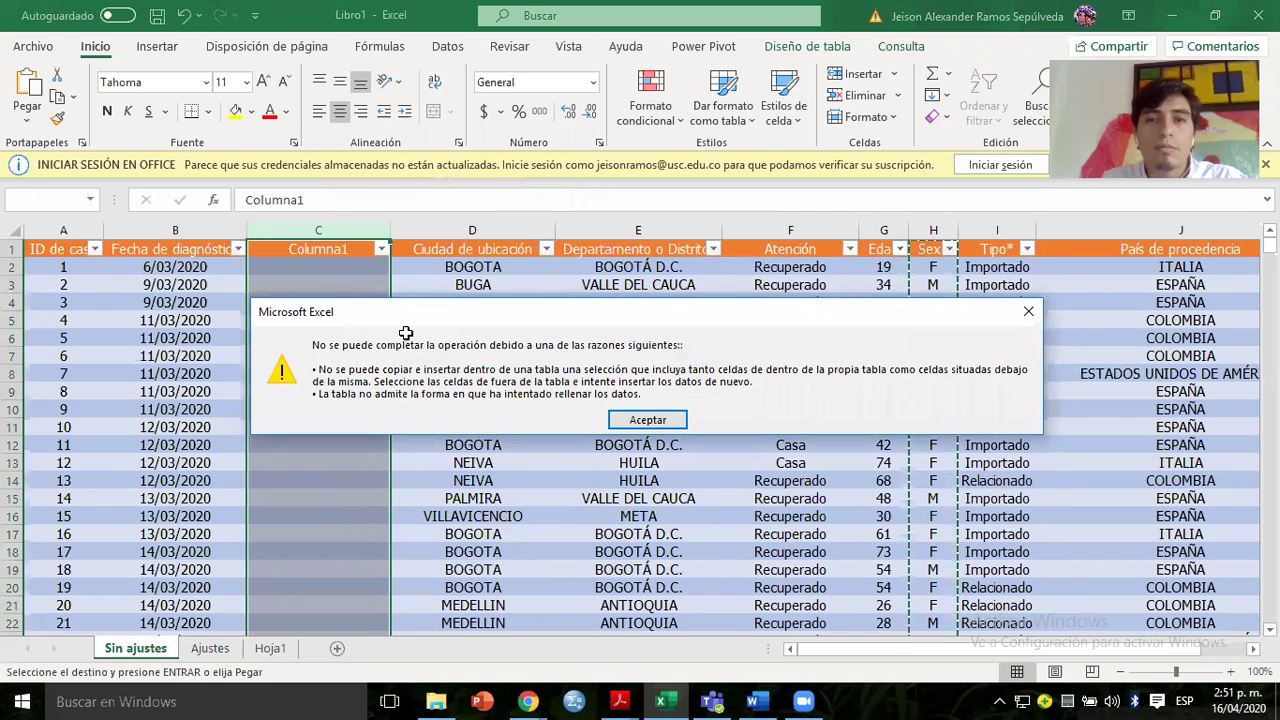
key(Return)
Try a normal paste of the copied whole Sexo column over the selected Columna1 column.
click(284, 252)
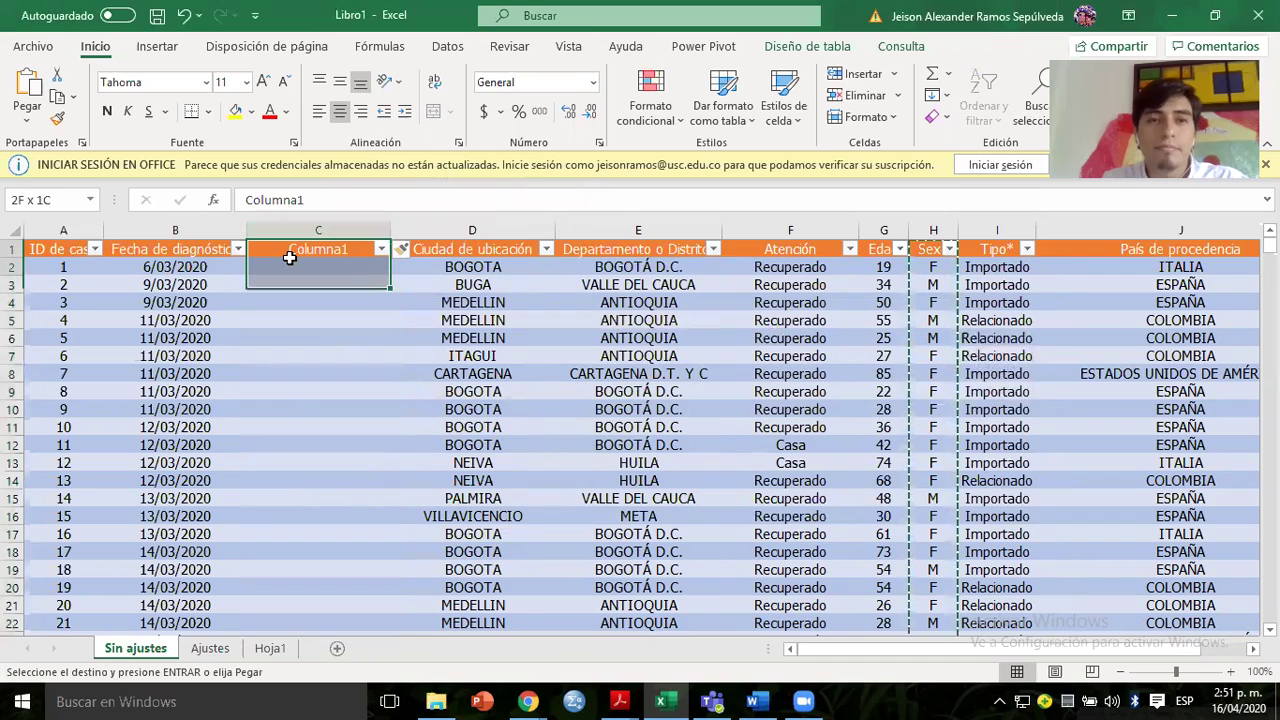
click(523, 317)
key(ctrl+z)
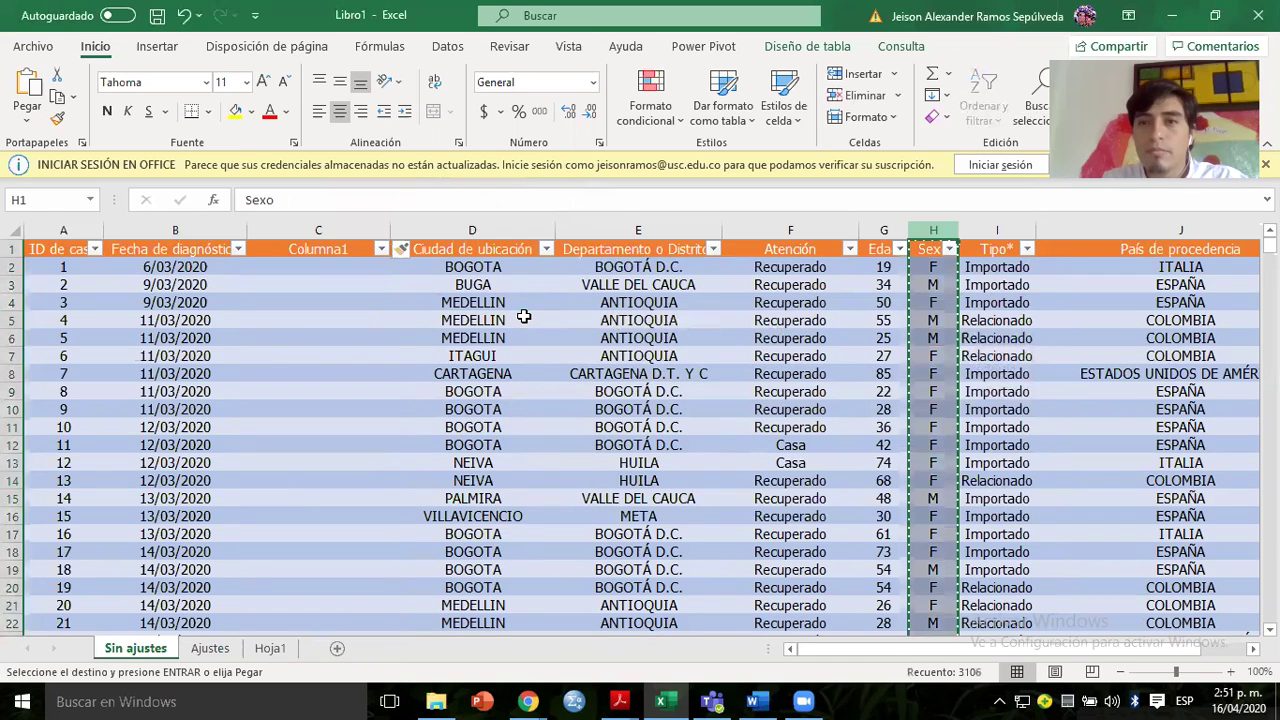
click(330, 264)
key(Up)
click(310, 231)
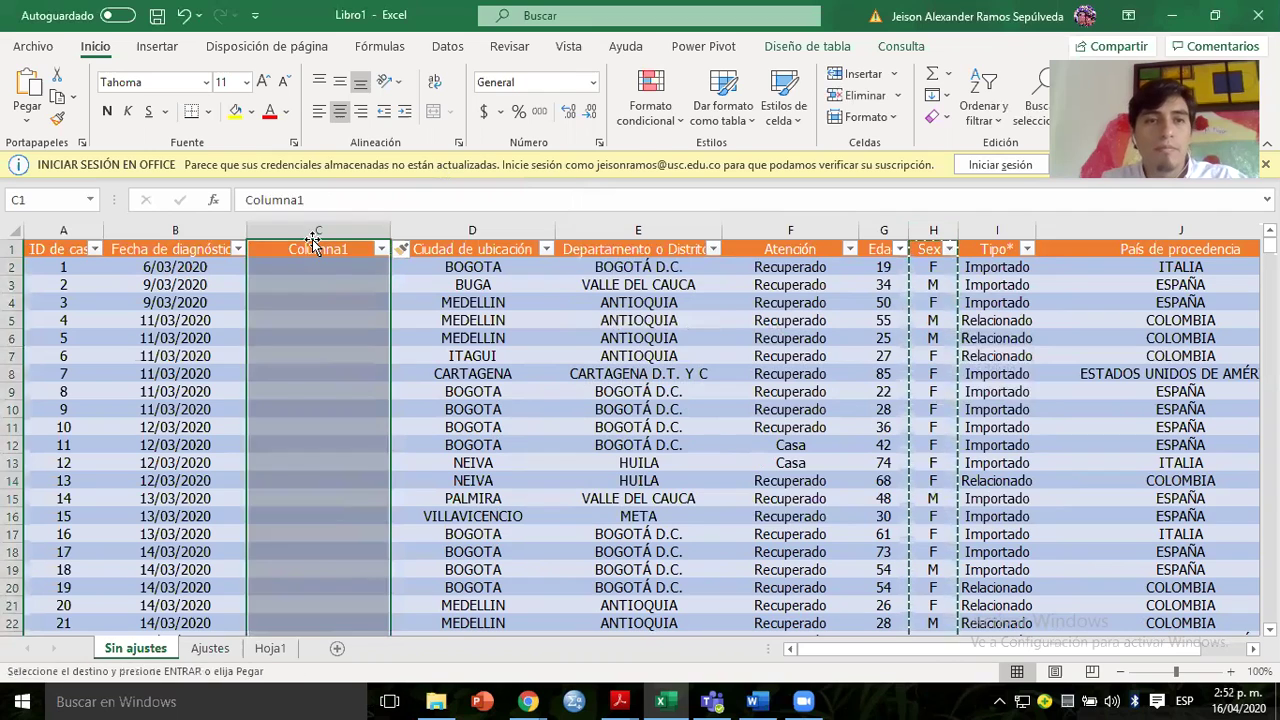
right_click(313, 236)
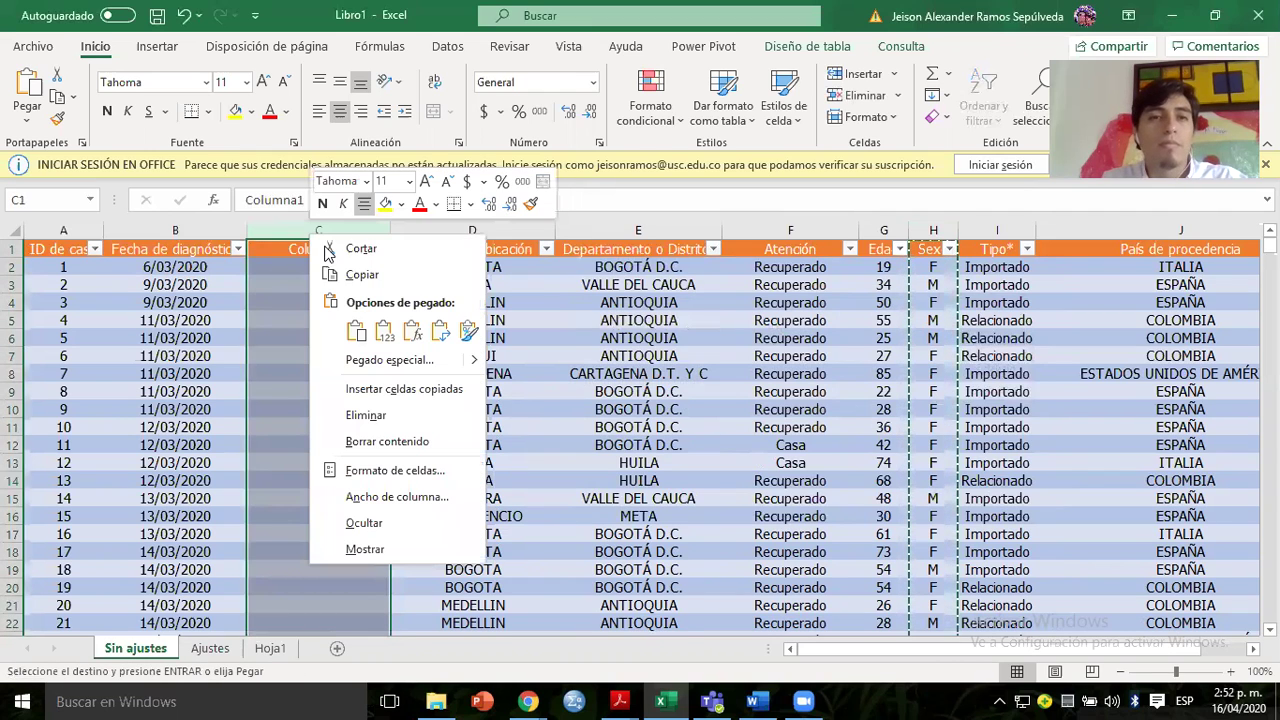
click(356, 331)
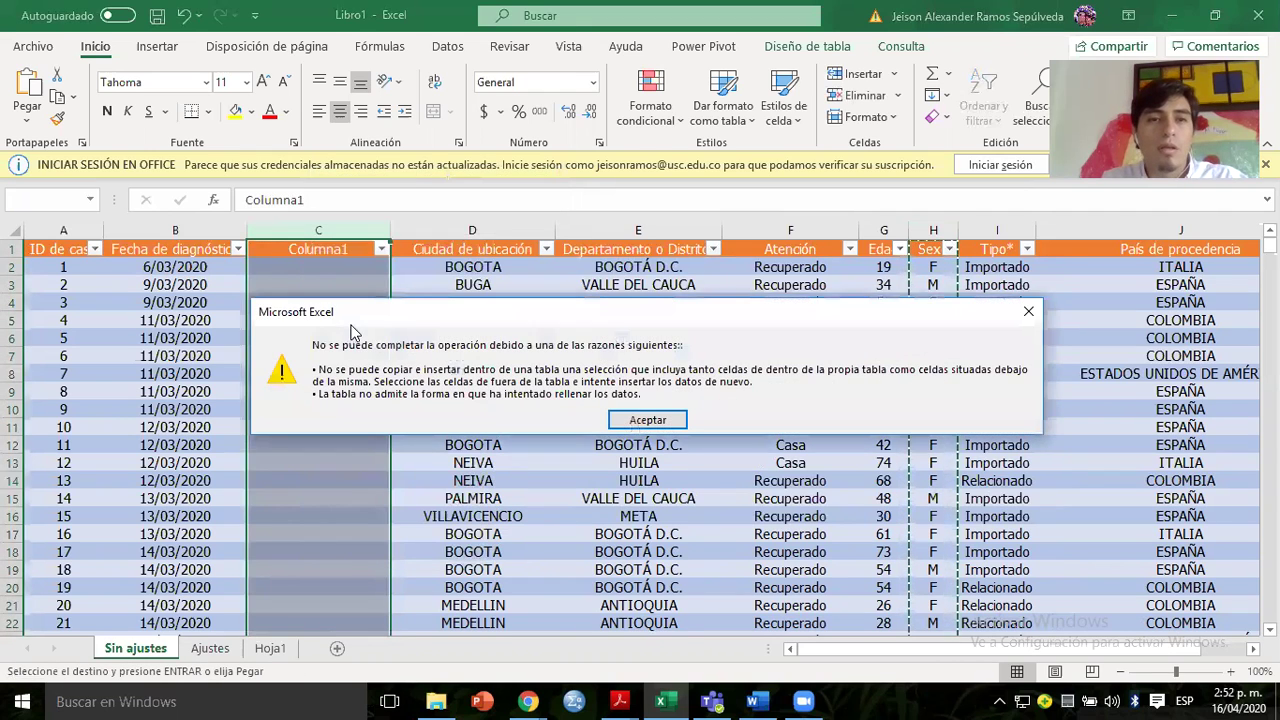
click(645, 428)
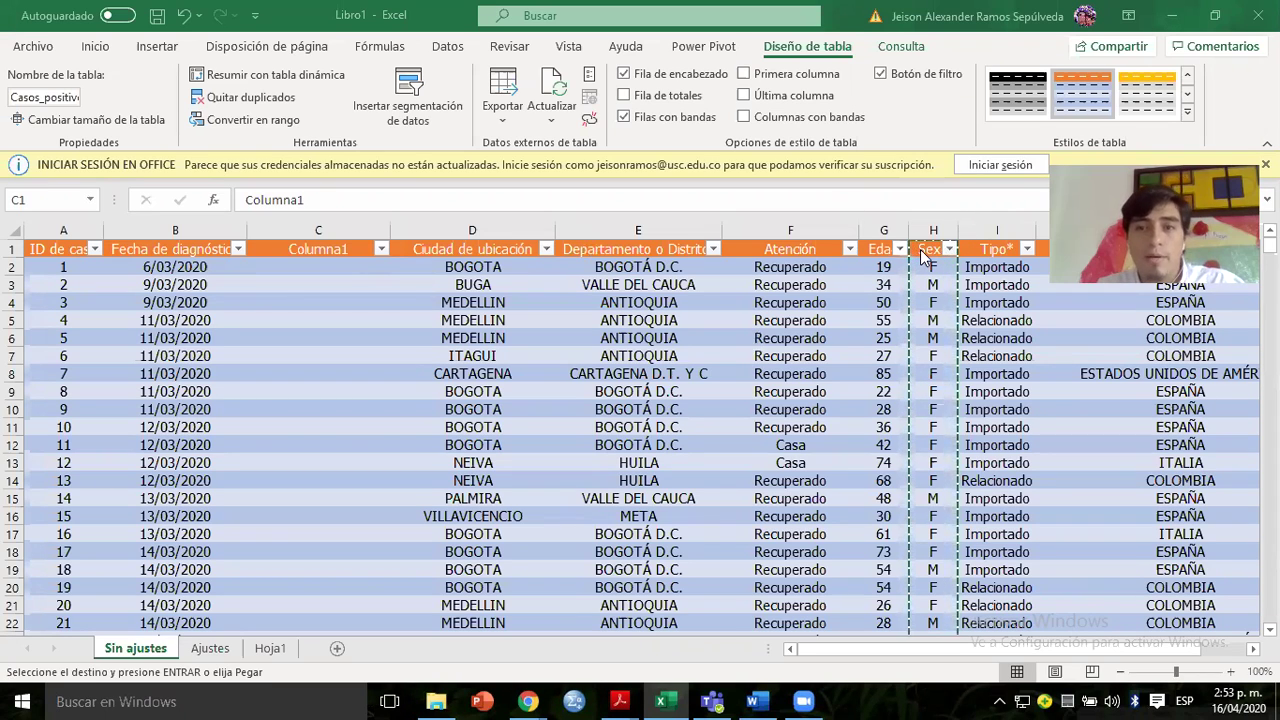
Paste the copied Sexo header and data from the Columna1 header cell downward, and delete the original Sexo column.
click(318, 243)
click(313, 247)
key(ctrl+v)
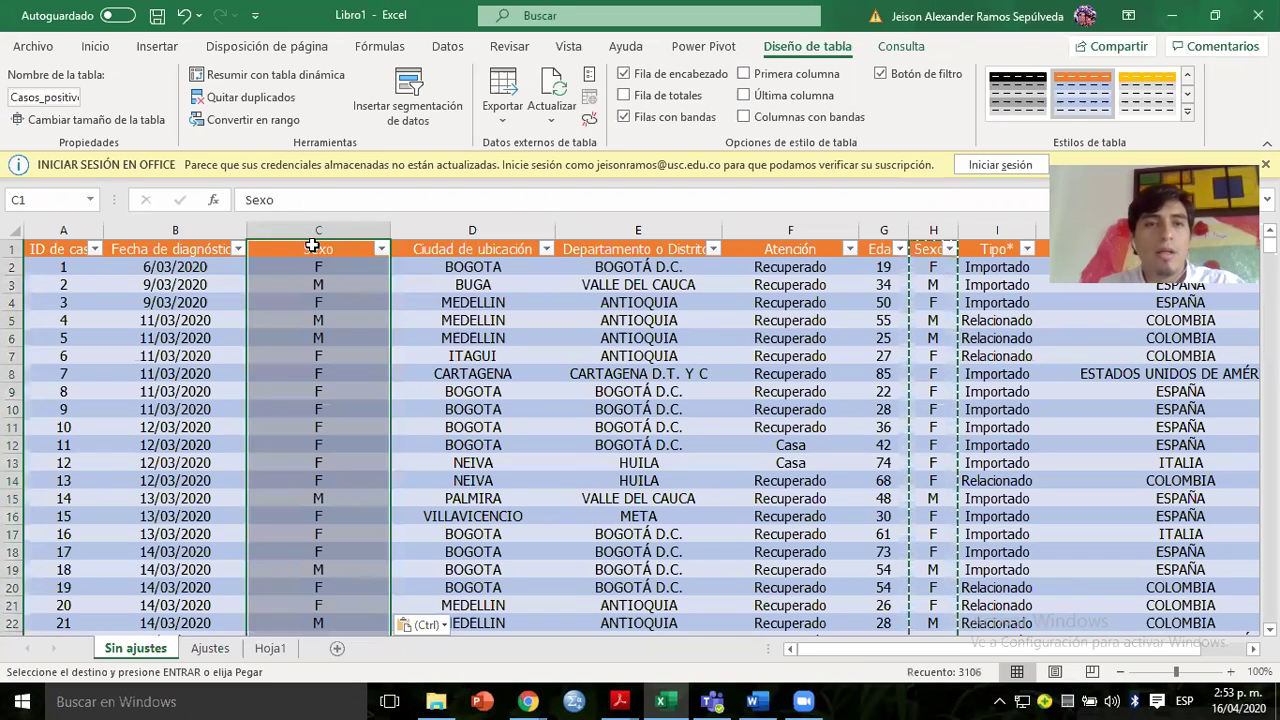
click(926, 230)
right_click(928, 232)
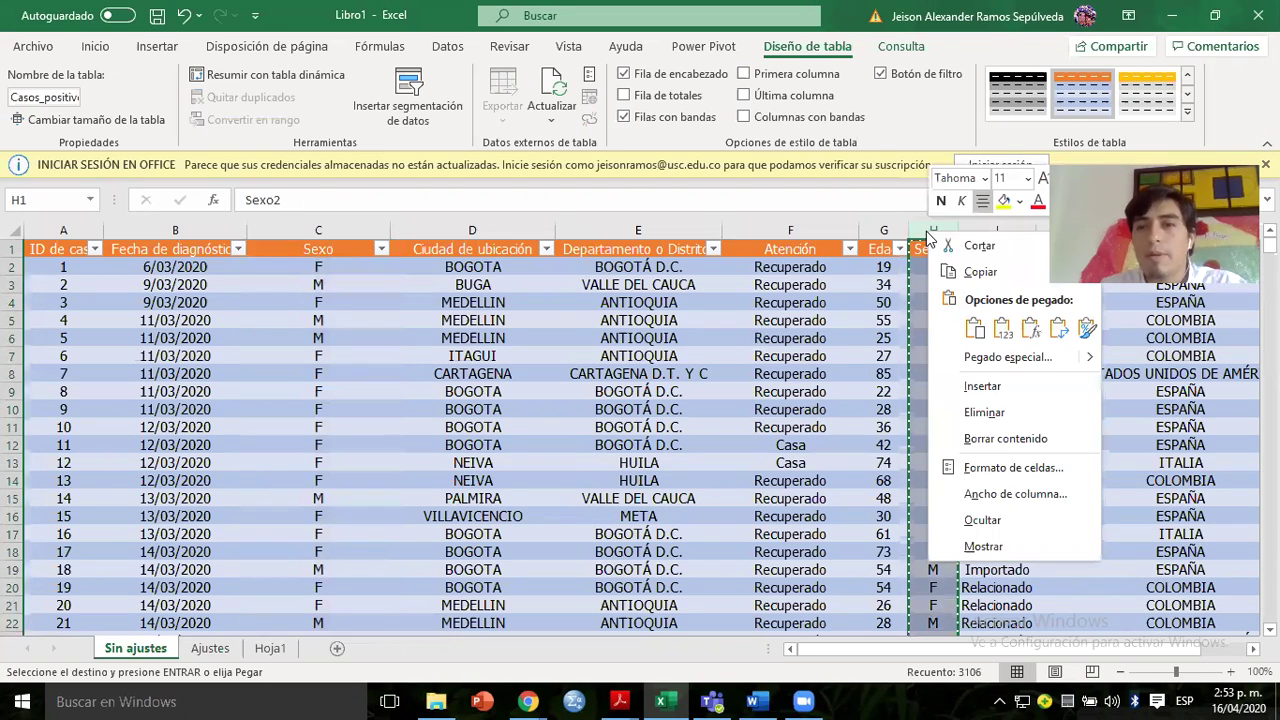
click(970, 418)
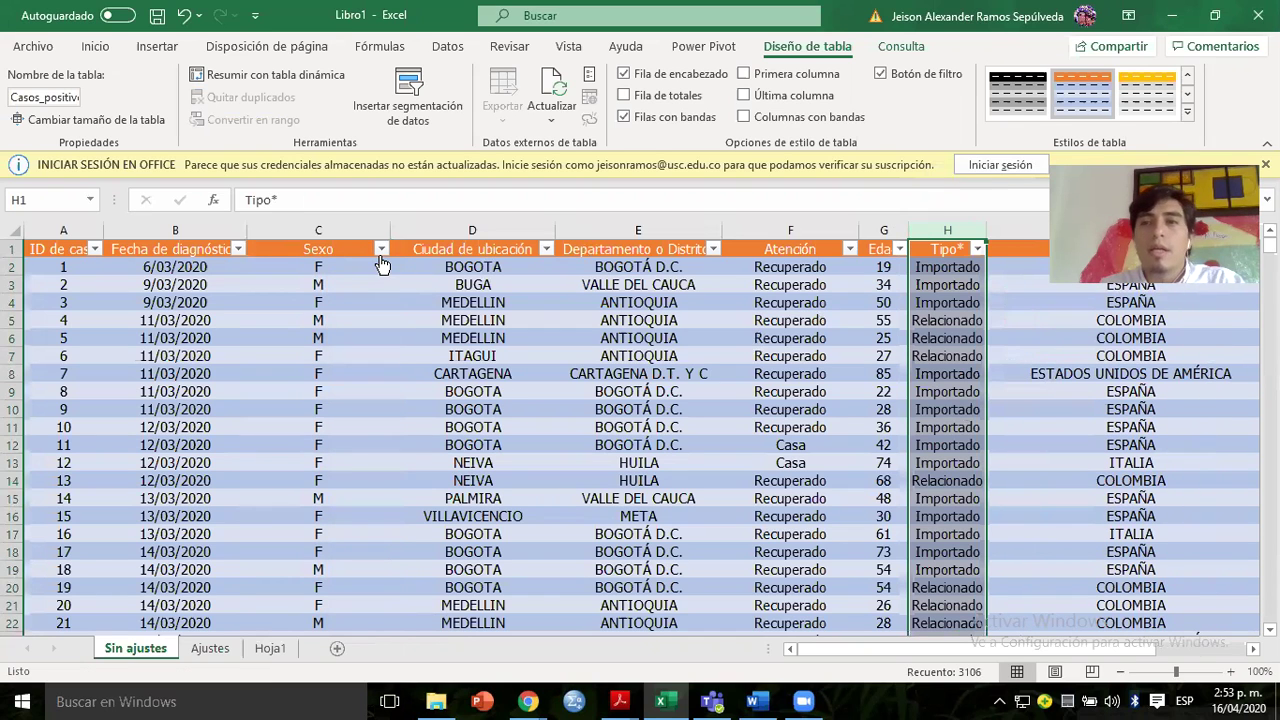
Check in Word which variable follows Sexo, and insert a blank column before Ciudad de ubicación in the Excel dataset.
key(alt+Tab)
key(alt+Tab)
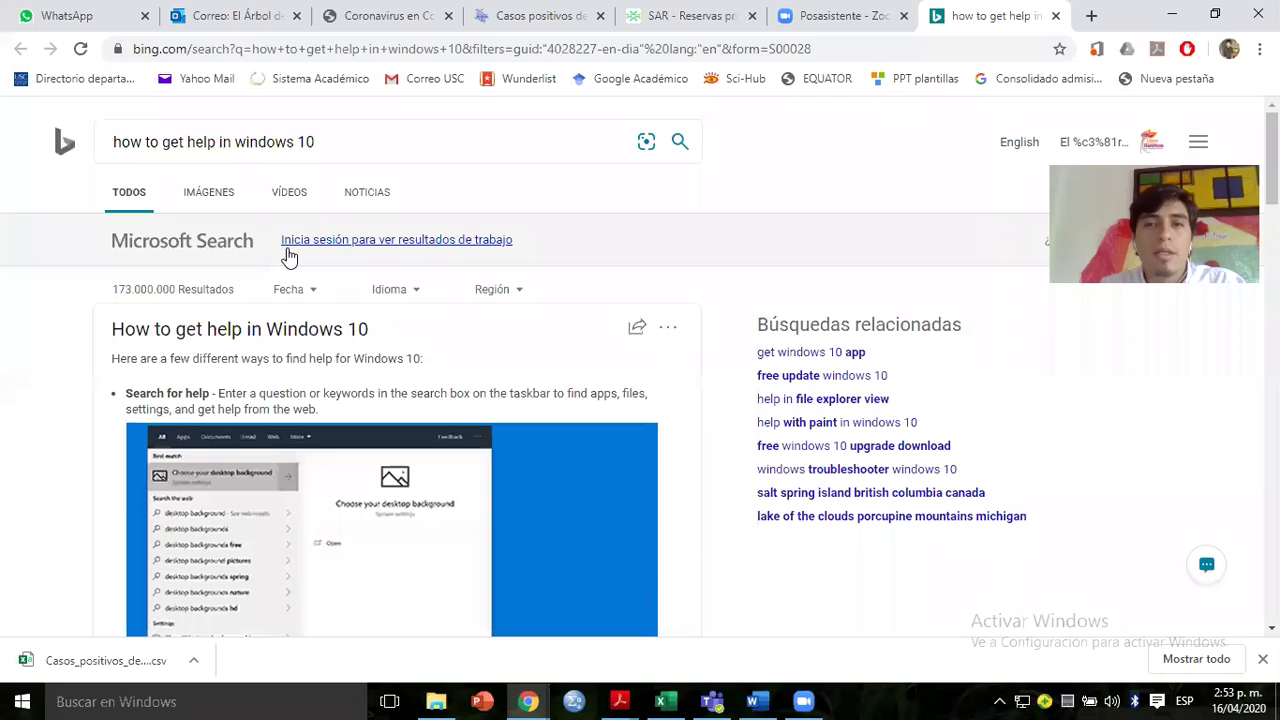
key(alt+Tab)
key(alt+Tab)
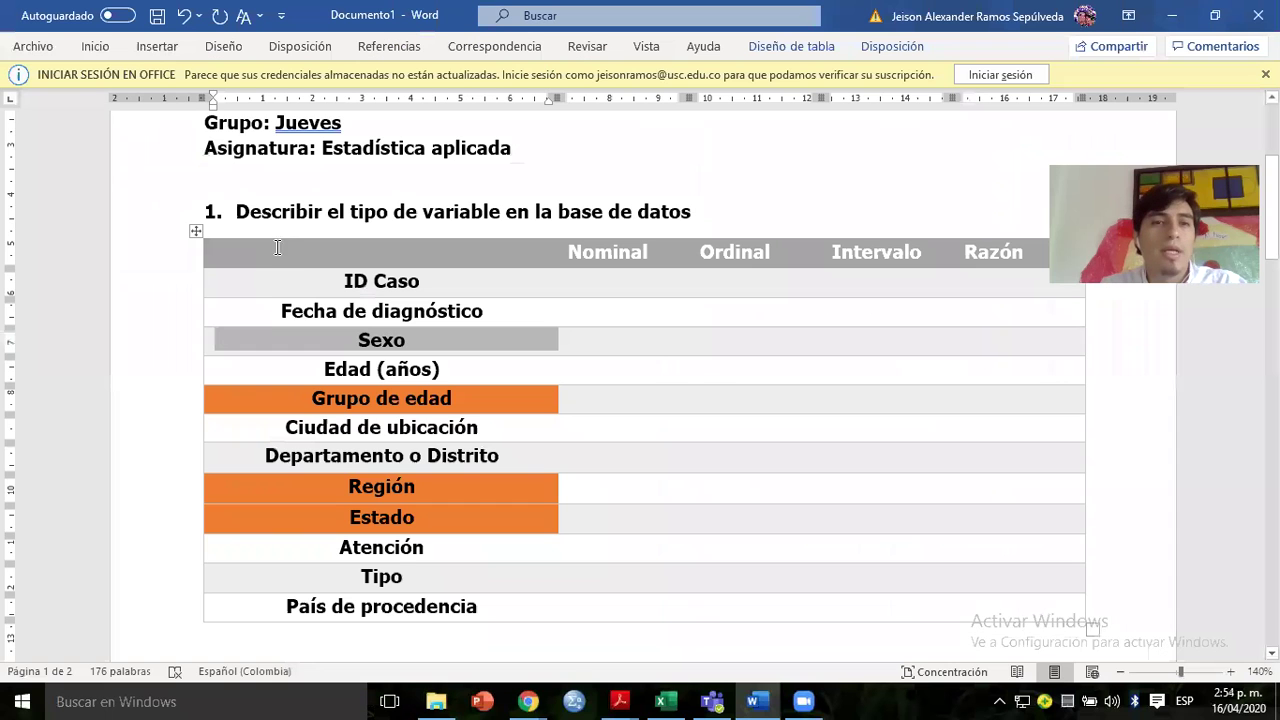
click(348, 367)
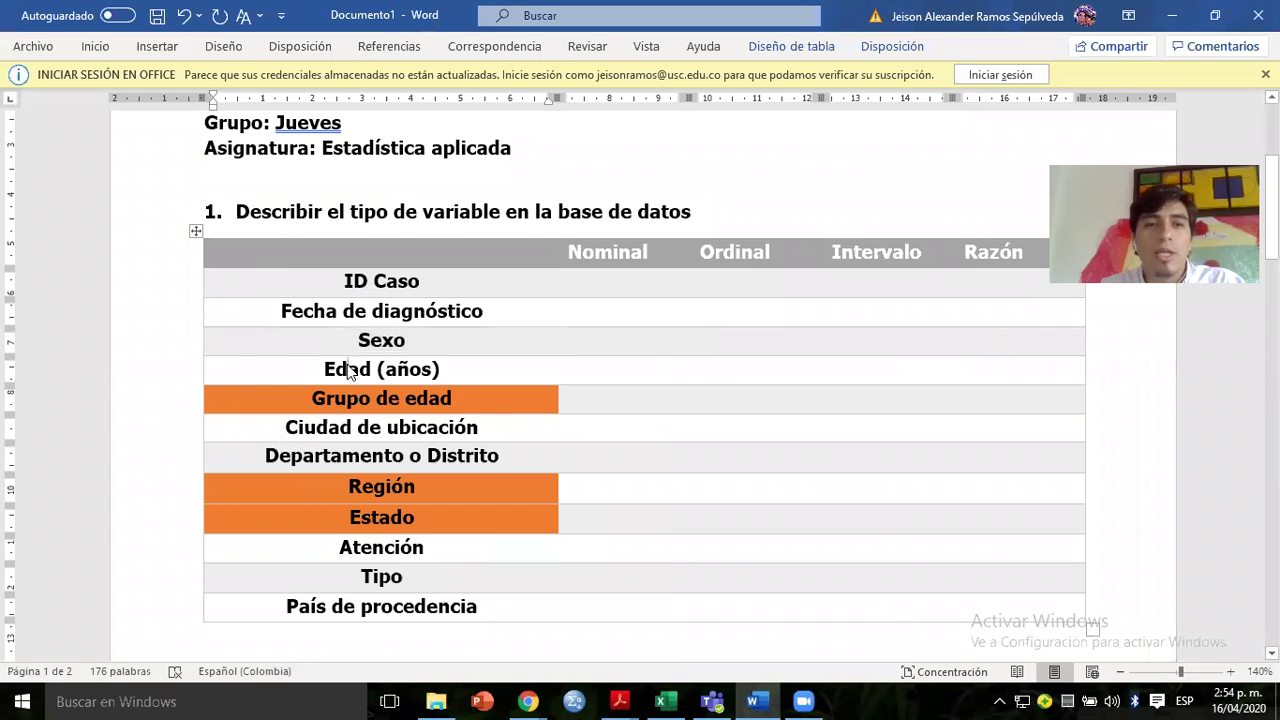
key(alt+Tab)
key(Tab)
key(Tab)
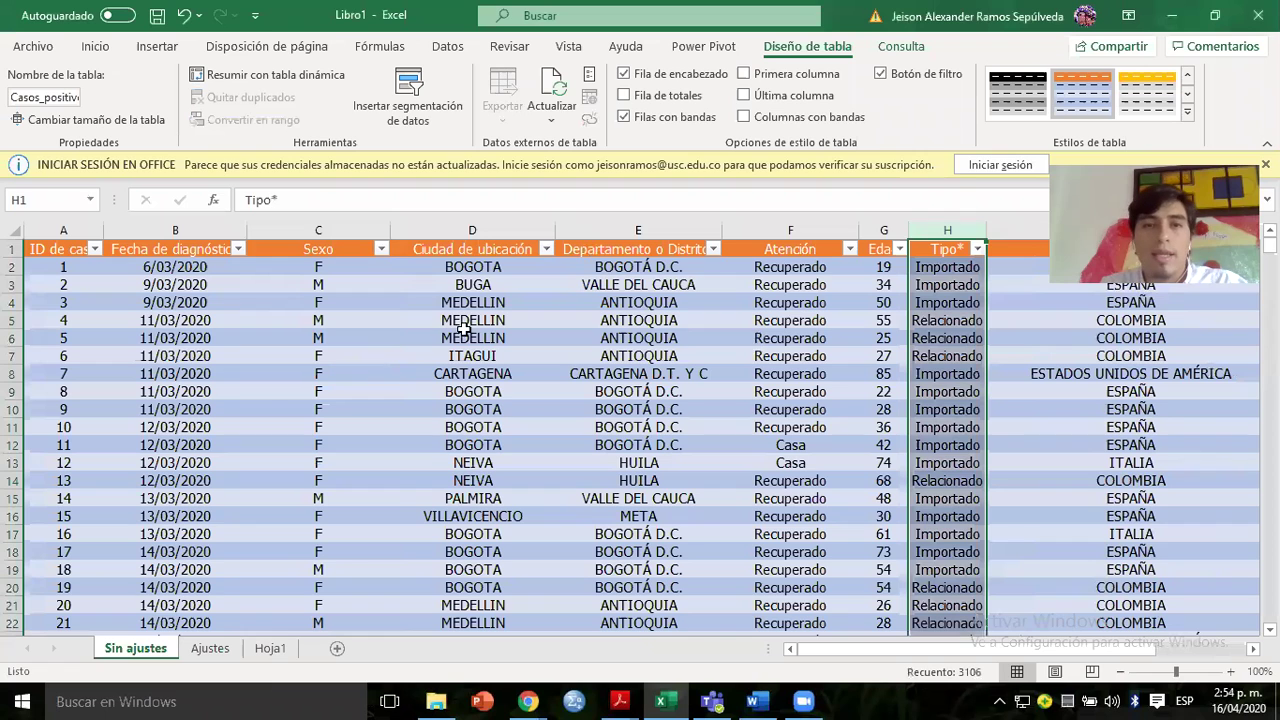
click(430, 230)
right_click(432, 235)
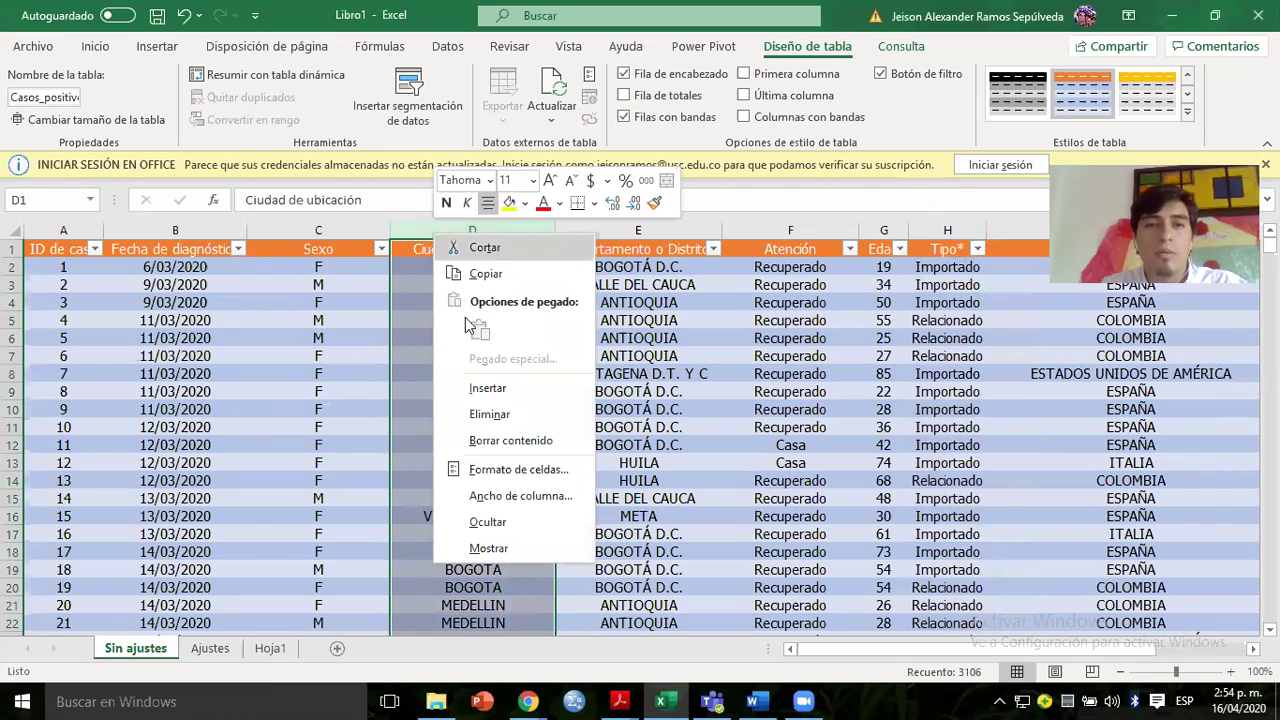
click(488, 388)
click(417, 269)
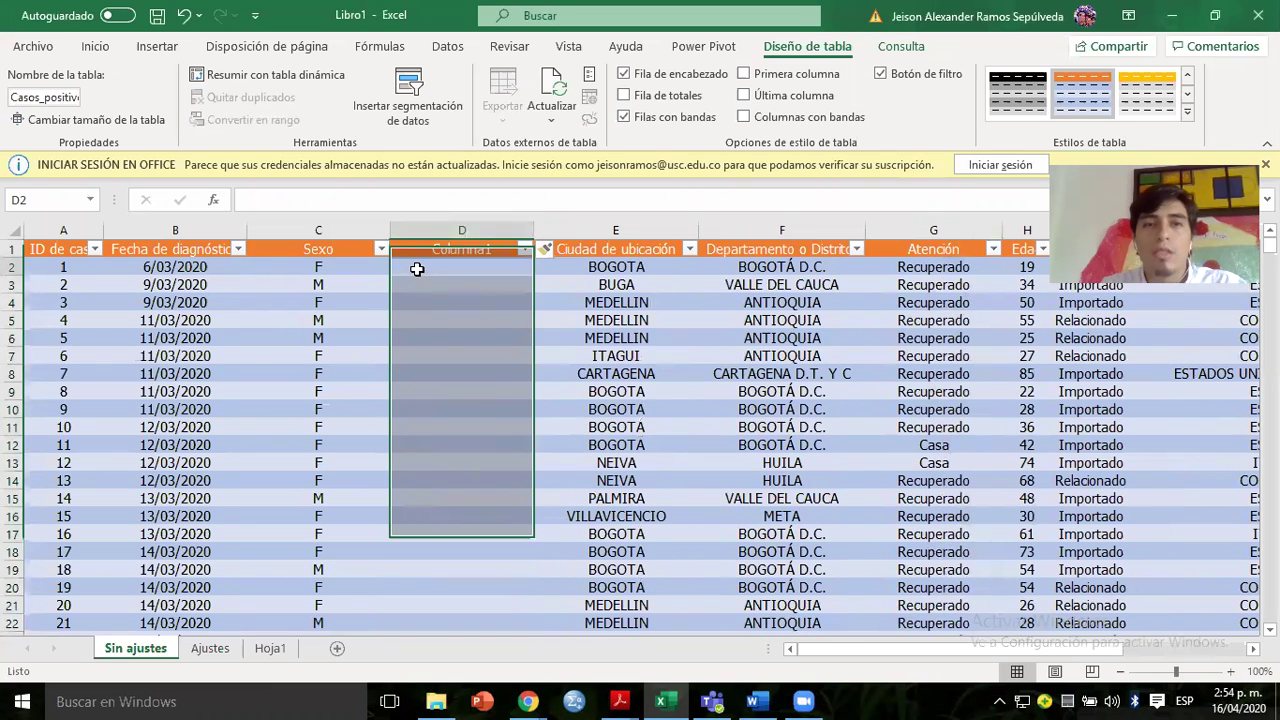
Copy the Edad header and data through the last row into the blank column after Sexo, and delete the original Edad column.
click(1022, 252)
drag(1022, 252, 1034, 598)
key(ctrl+c)
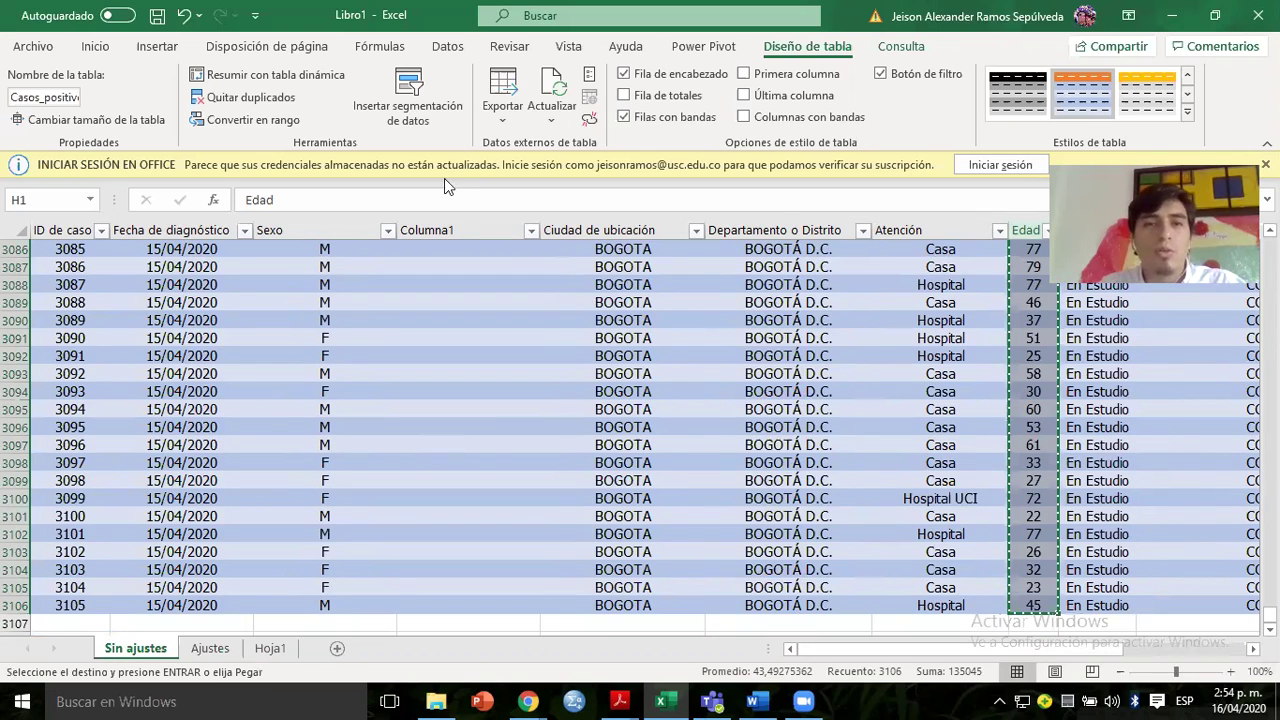
key(ctrl+Home)
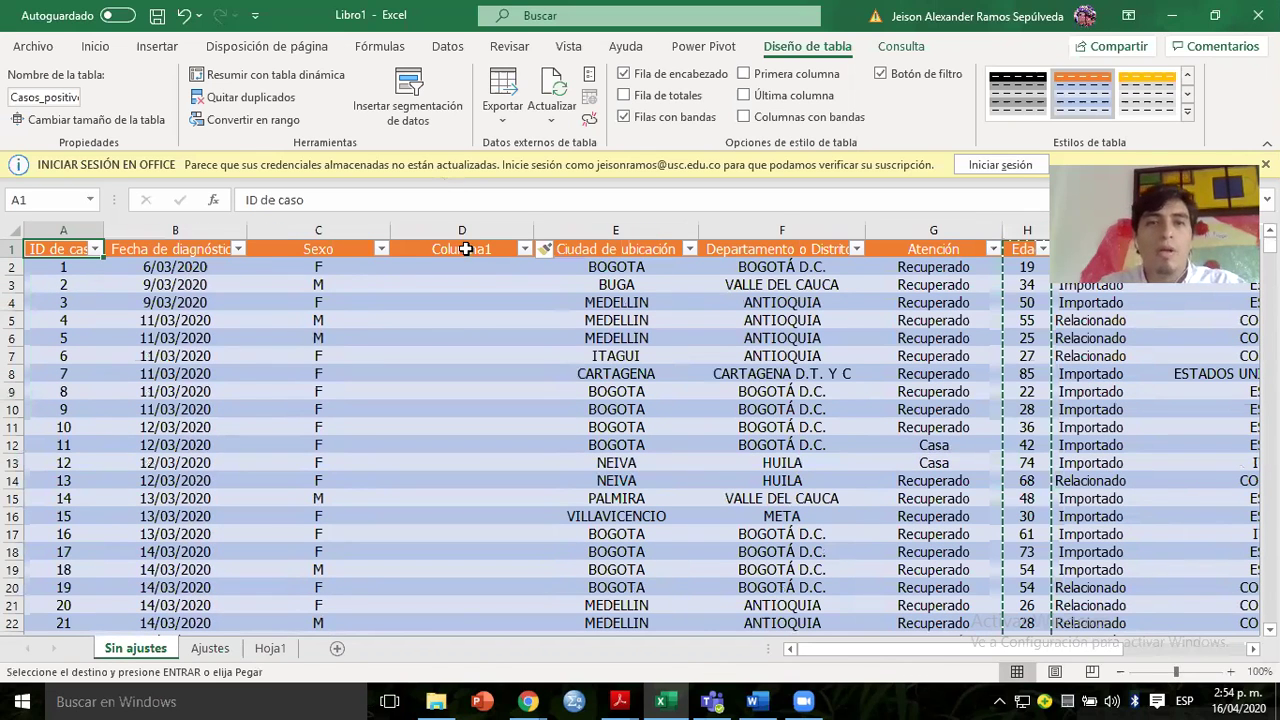
click(465, 250)
key(ctrl+v)
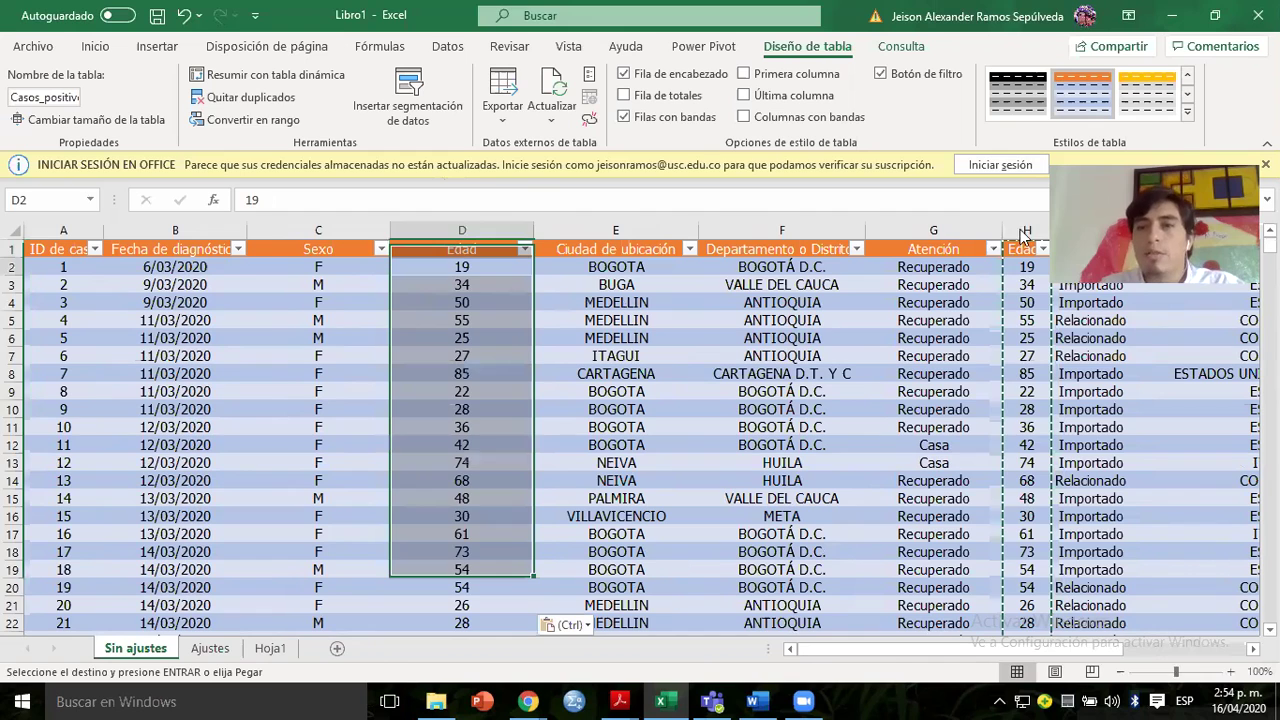
click(1022, 233)
right_click(1058, 412)
click(1085, 327)
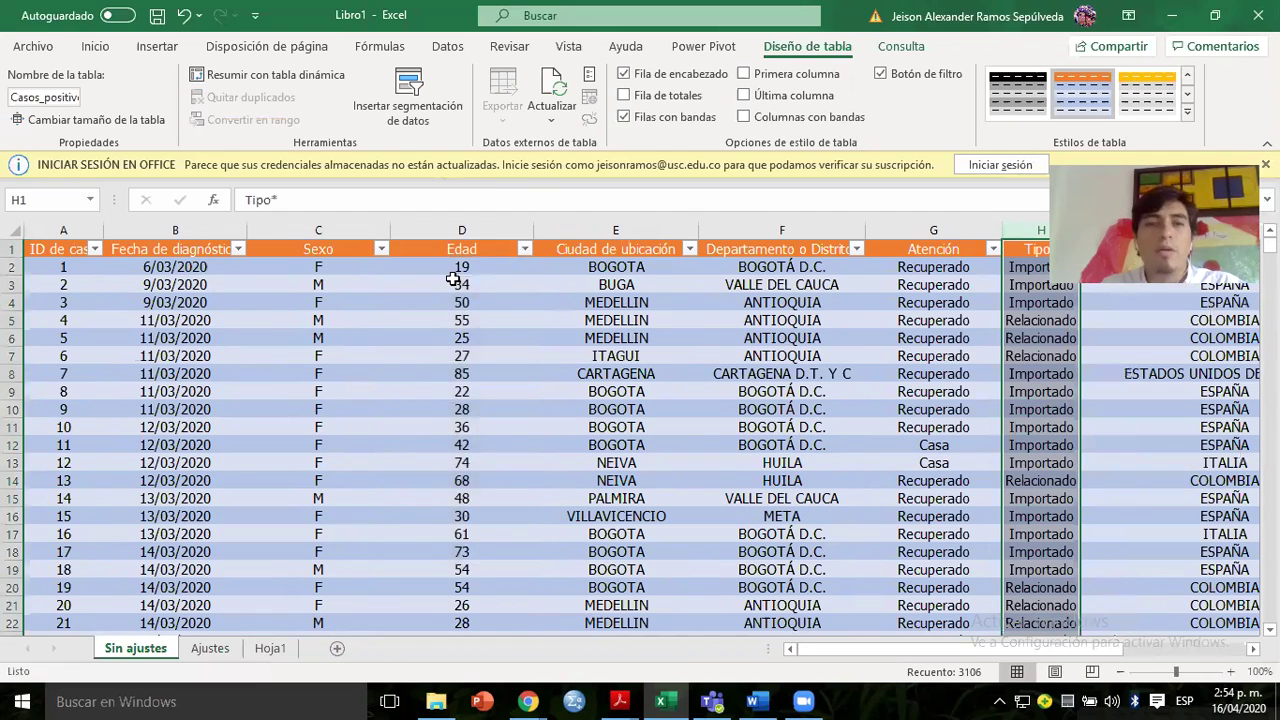
Narrow the Sexo and Edad columns and return to Word for the next variable in the table.
drag(390, 226, 320, 226)
drag(463, 229, 414, 231)
key(alt+Tab)
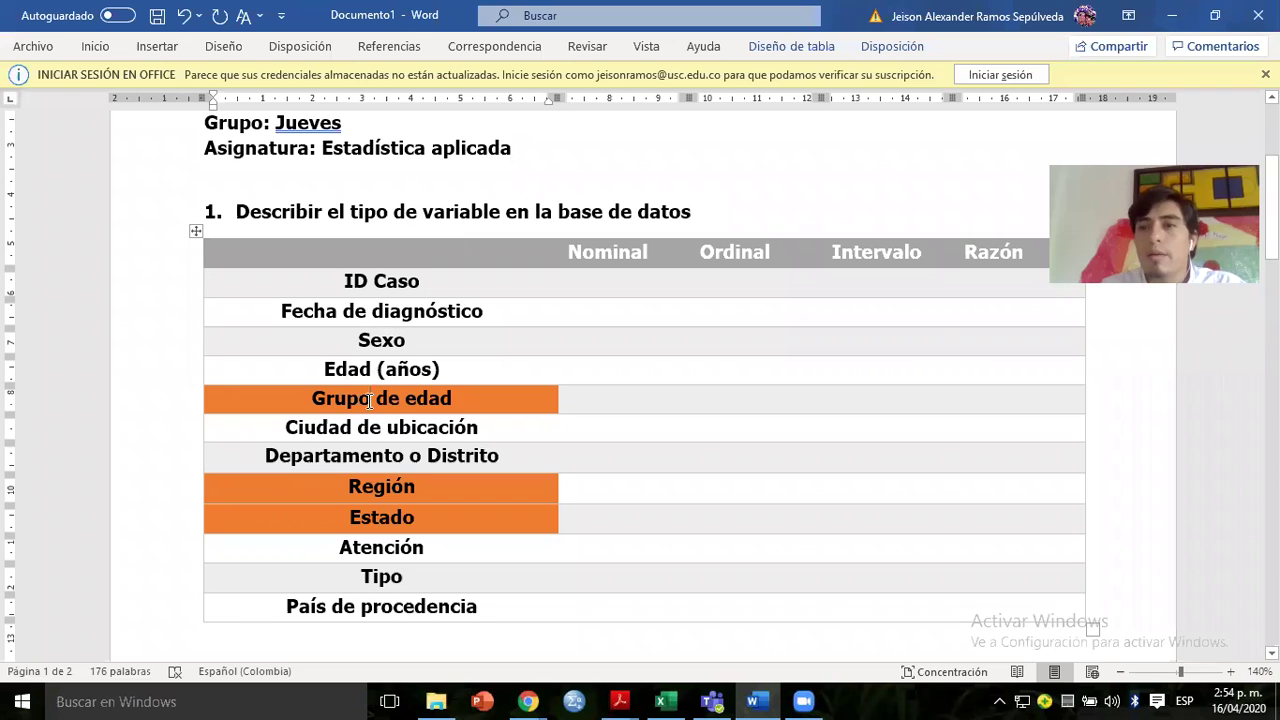
Switch to the Excel dataset, insert a blank column before Ciudad de ubicación, and title it "Grupo de edad".
key(alt+Tab)
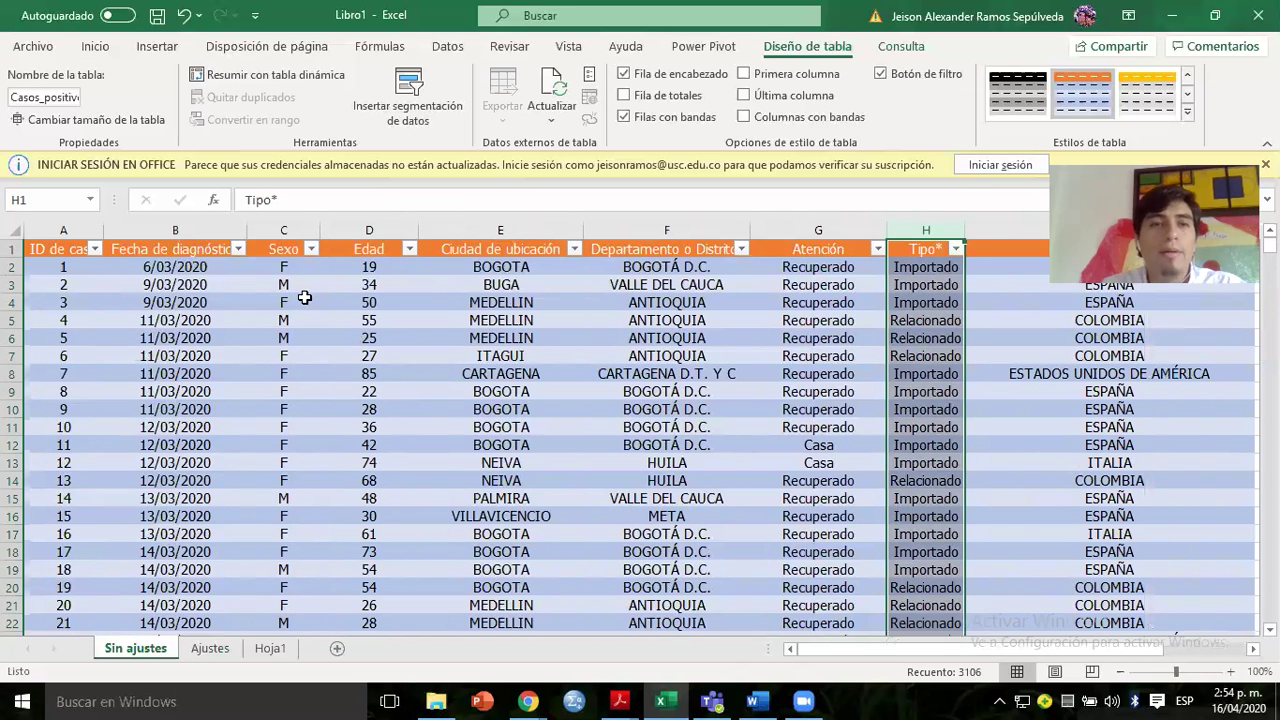
click(440, 230)
right_click(440, 231)
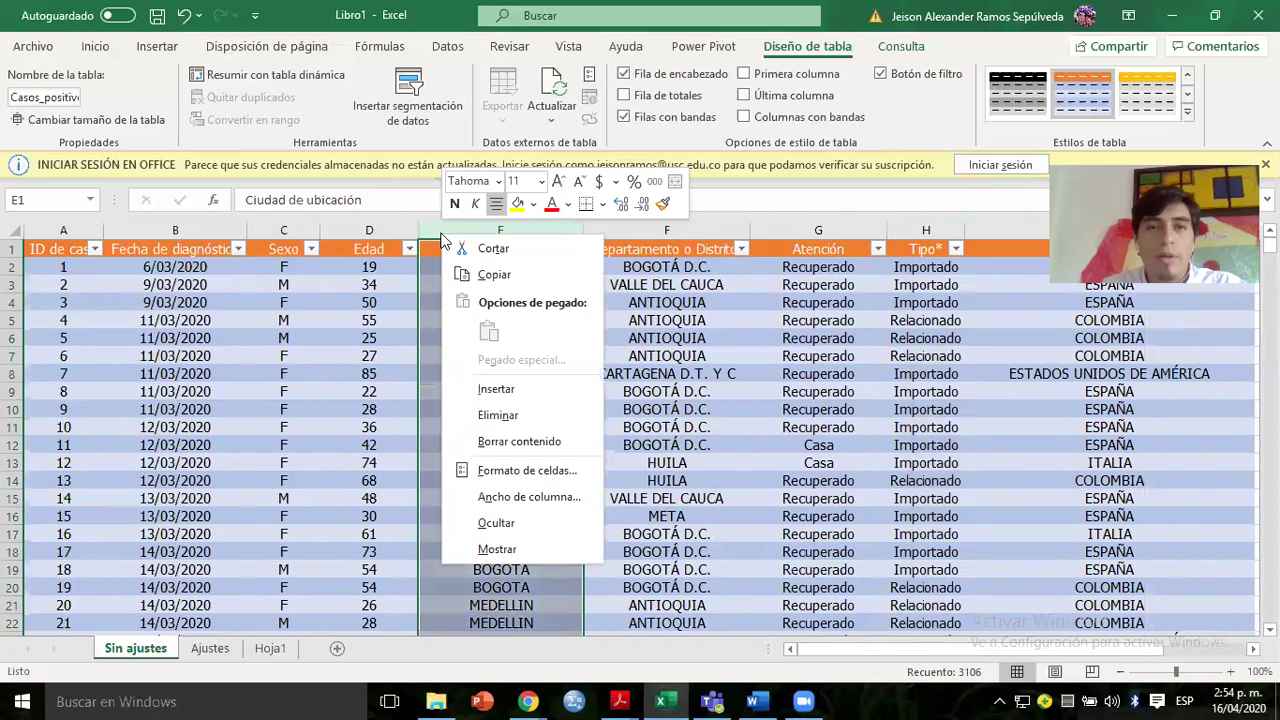
click(485, 390)
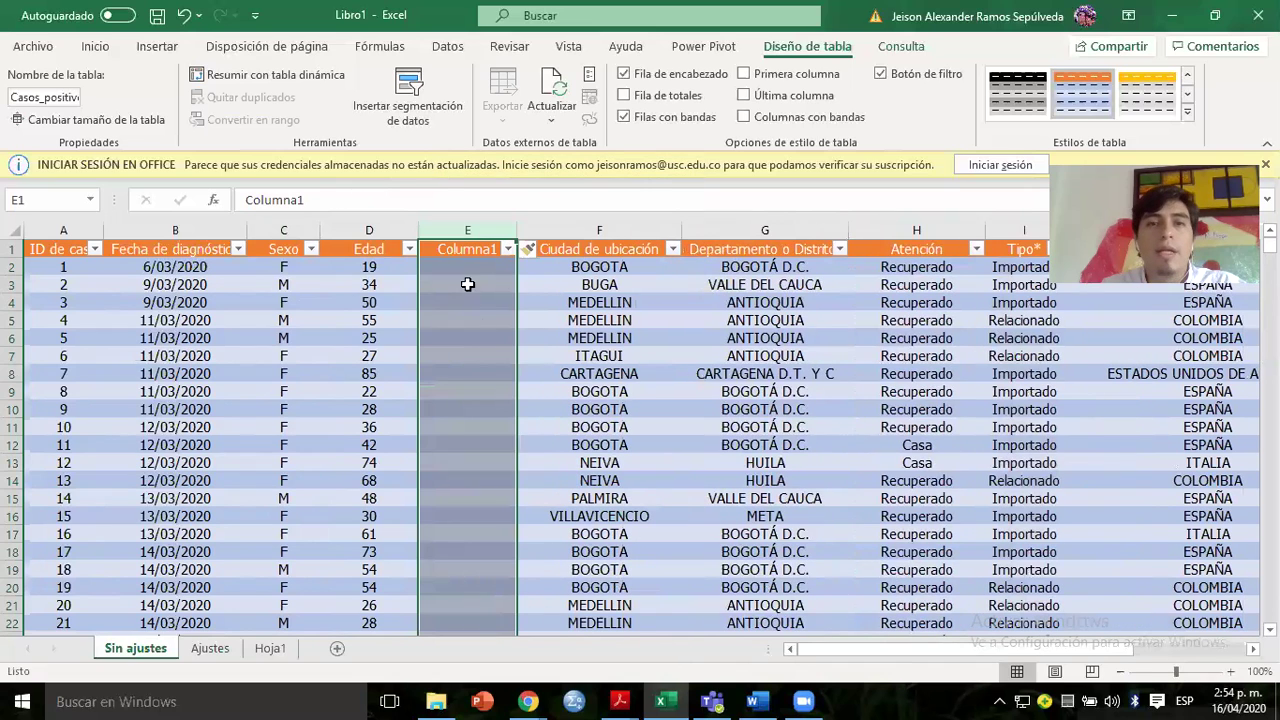
click(462, 250)
text(Gru)
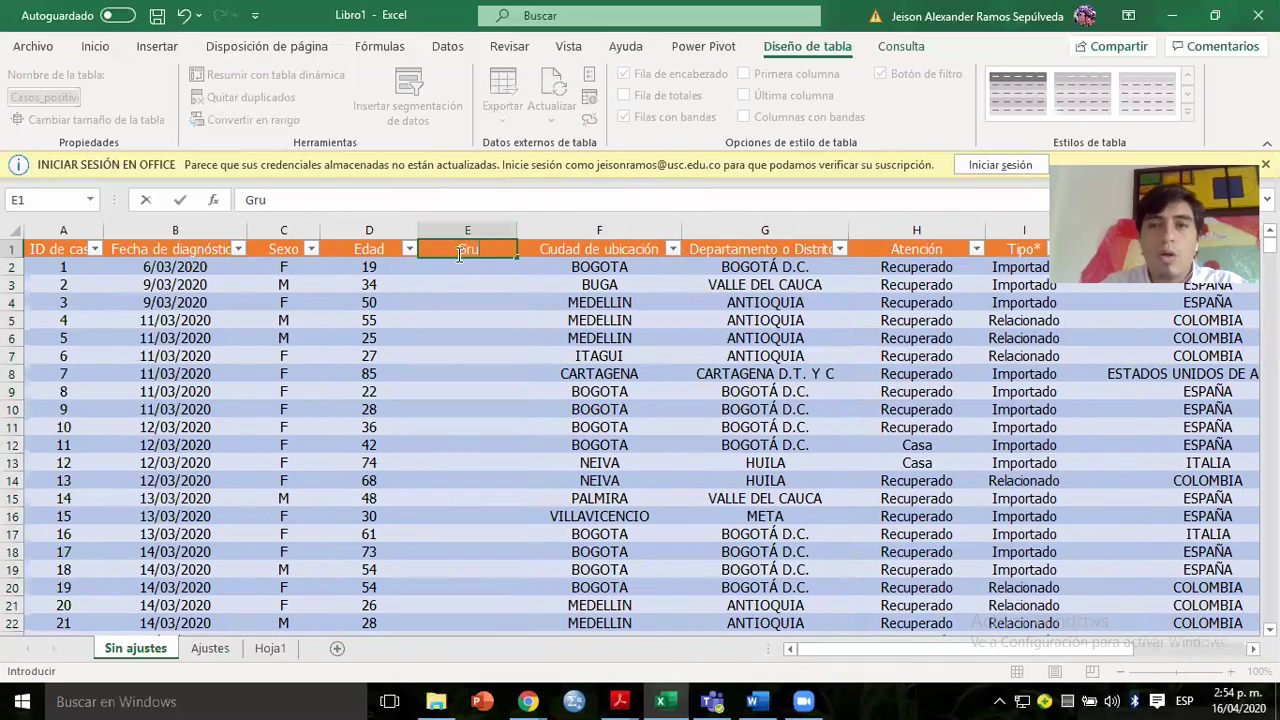
text(po de edad)
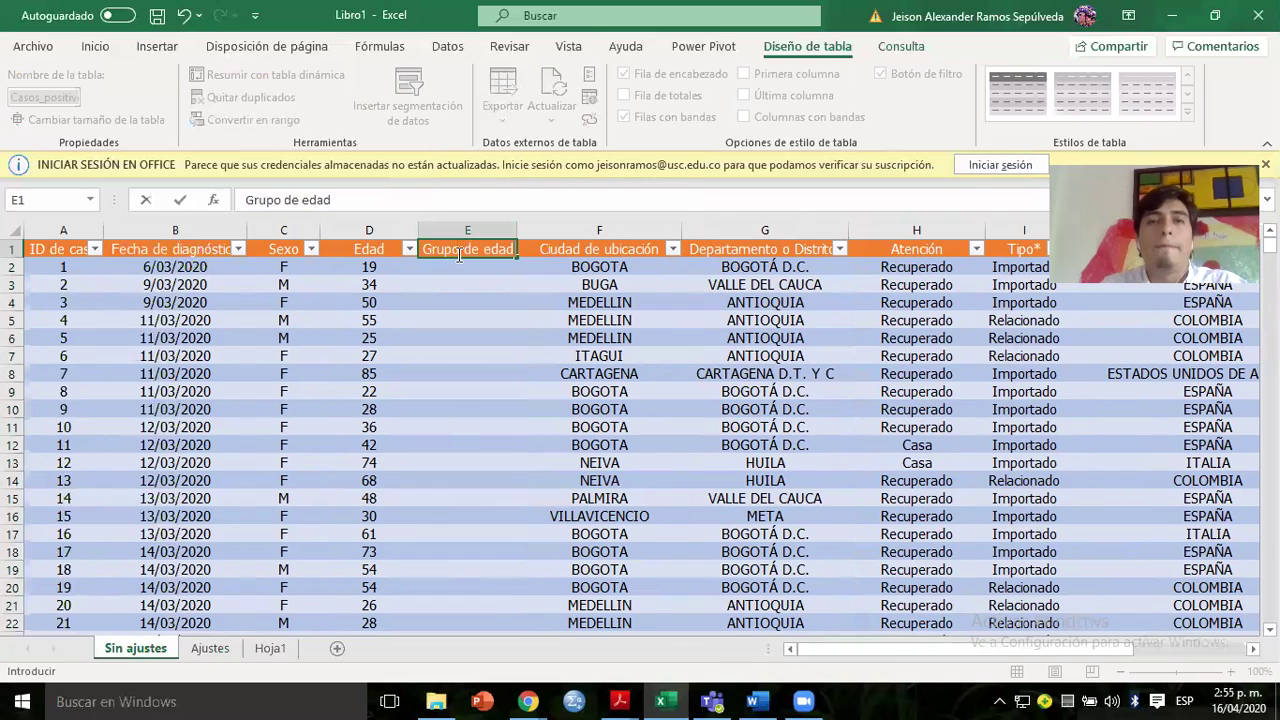
key(Return)
Review the range of ages in the Edad column's filter list, and close it without filtering.
click(372, 263)
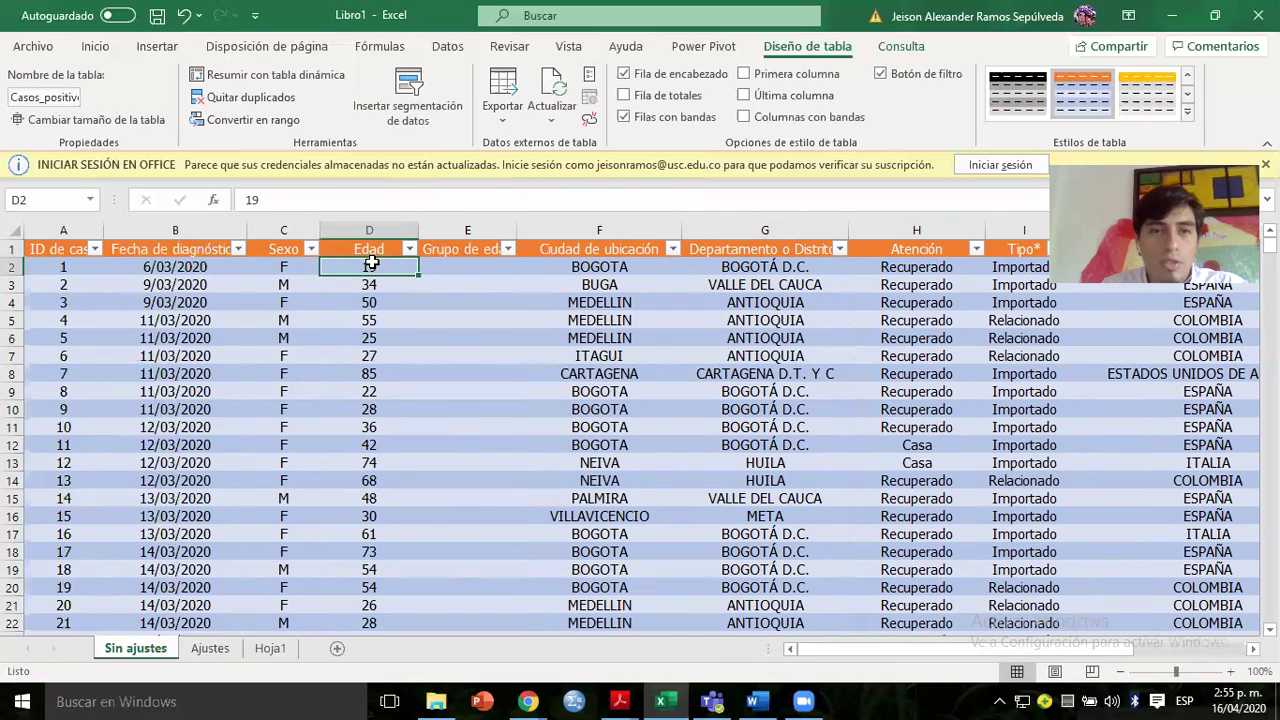
click(409, 249)
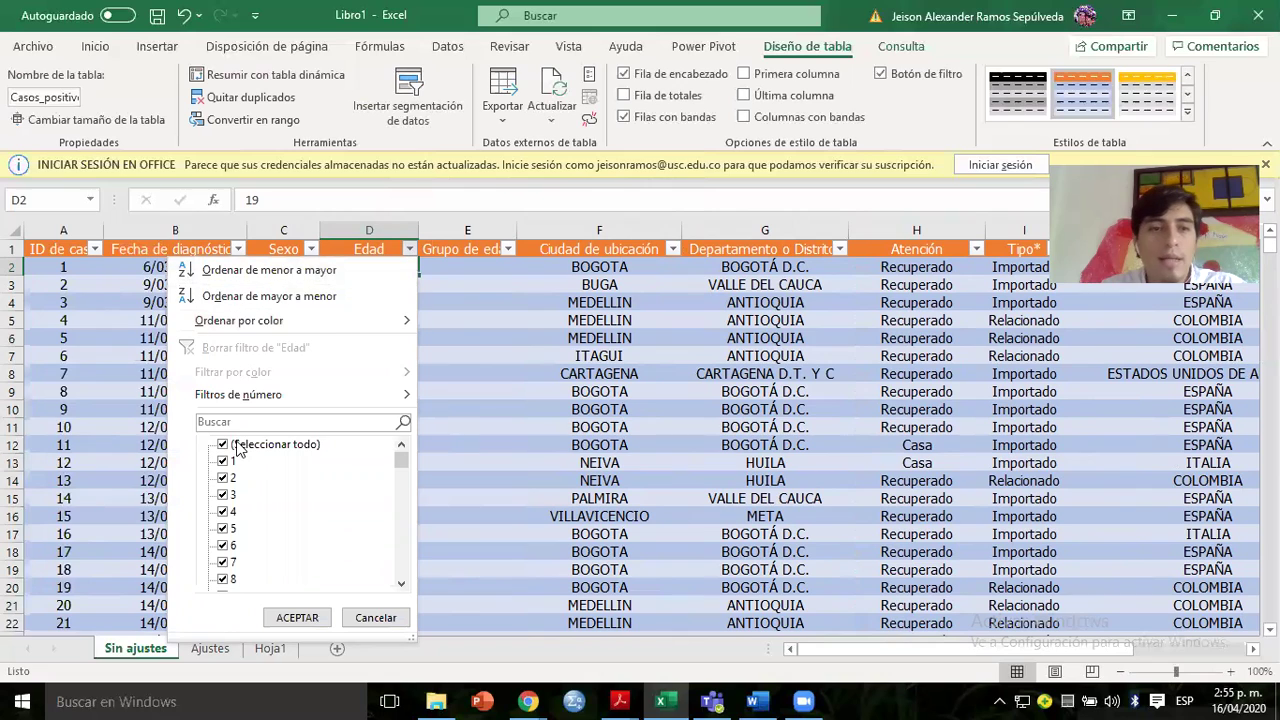
drag(401, 462, 405, 607)
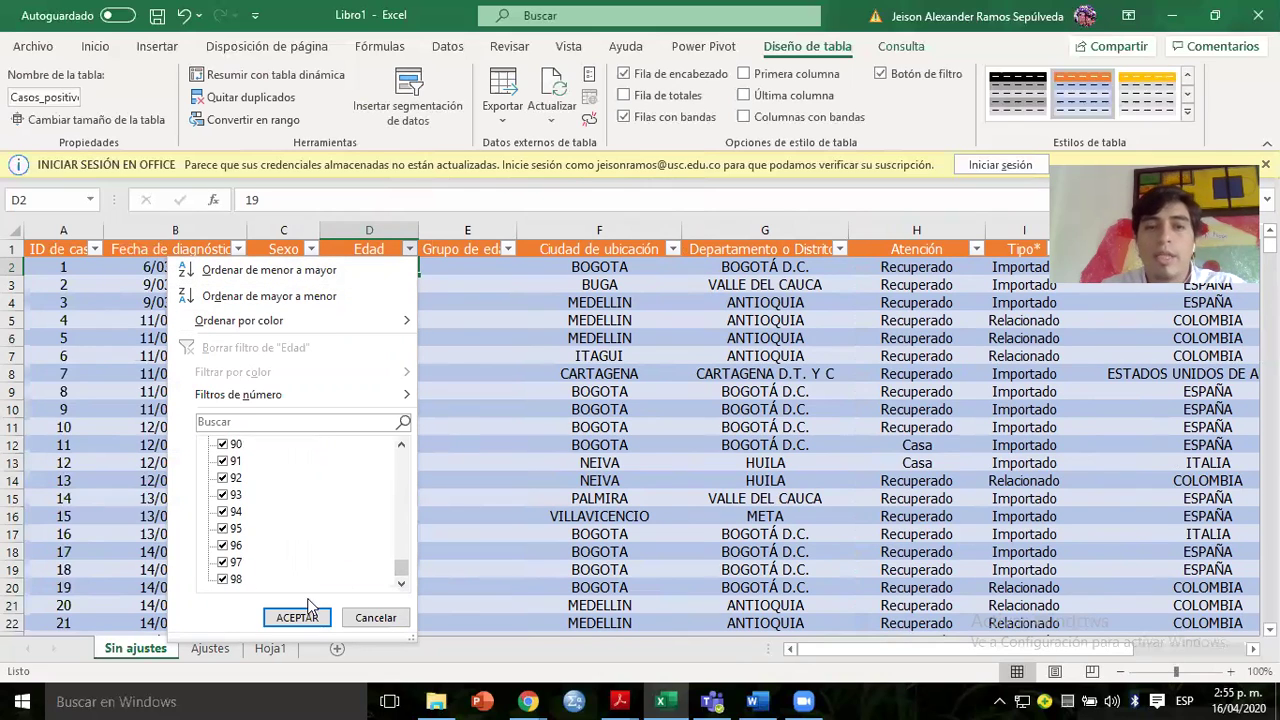
click(366, 618)
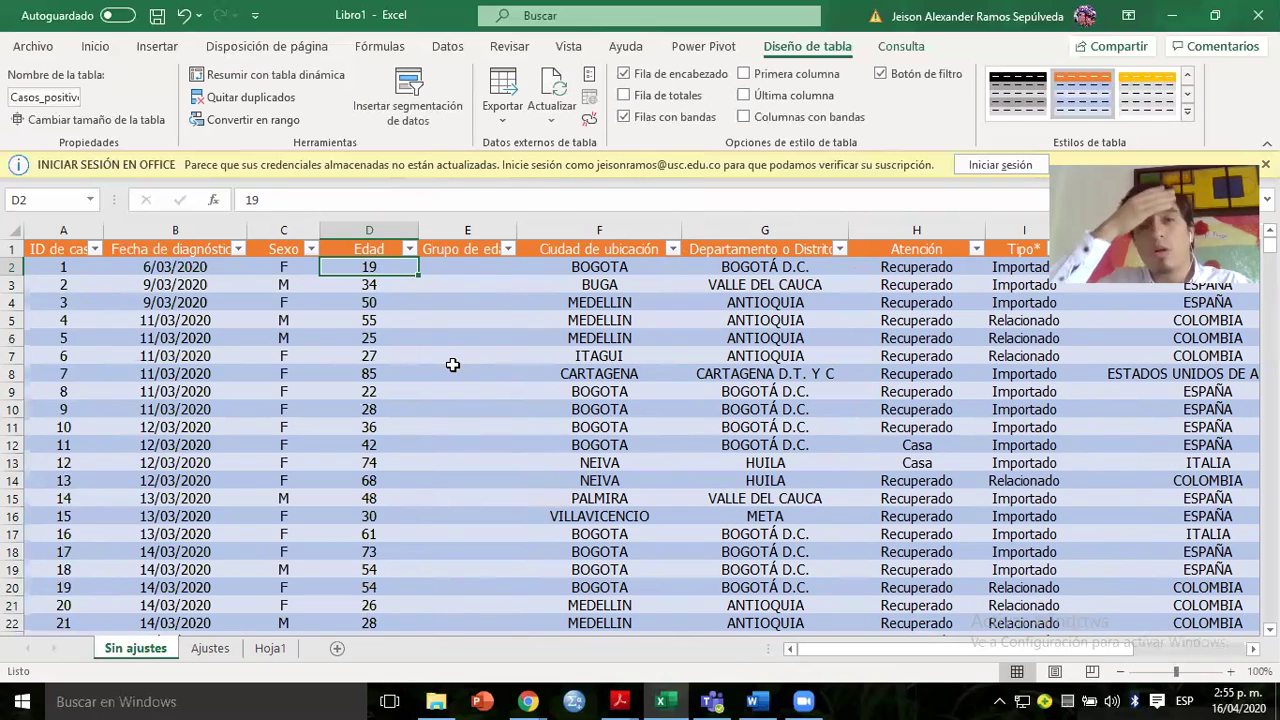
click(393, 333)
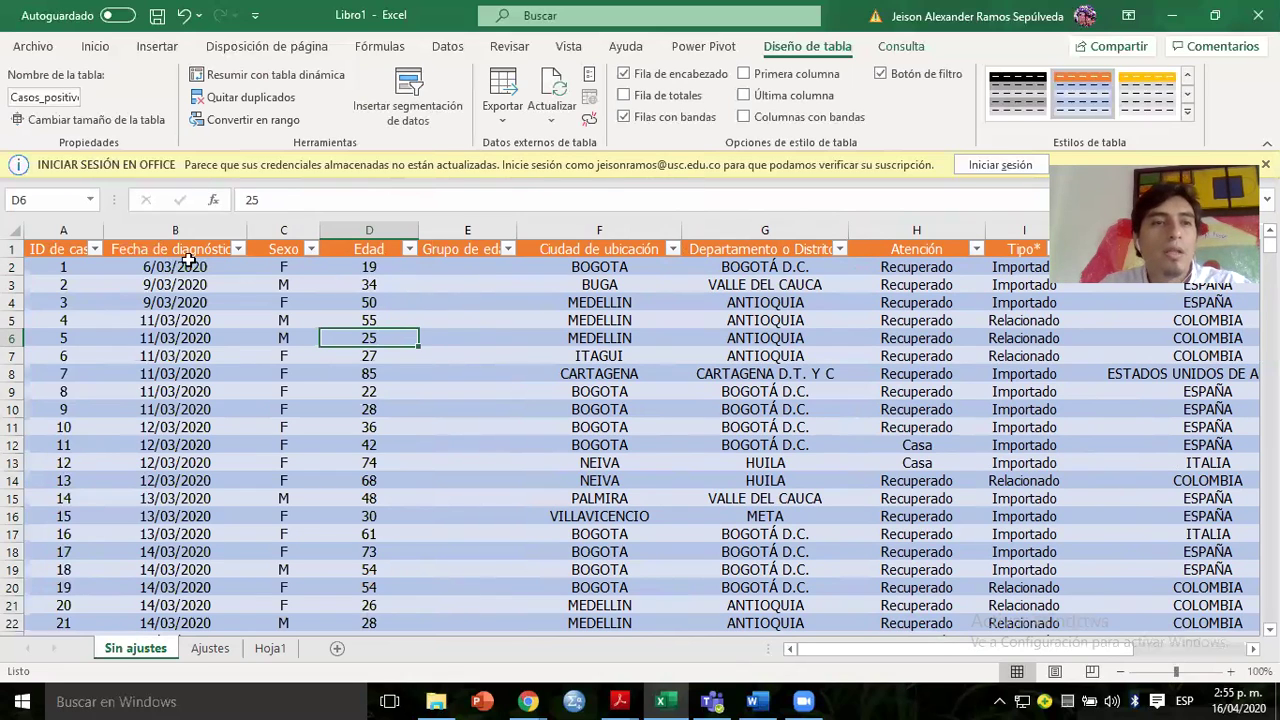
Sort the dataset by Edad from smallest to largest.
click(12, 249)
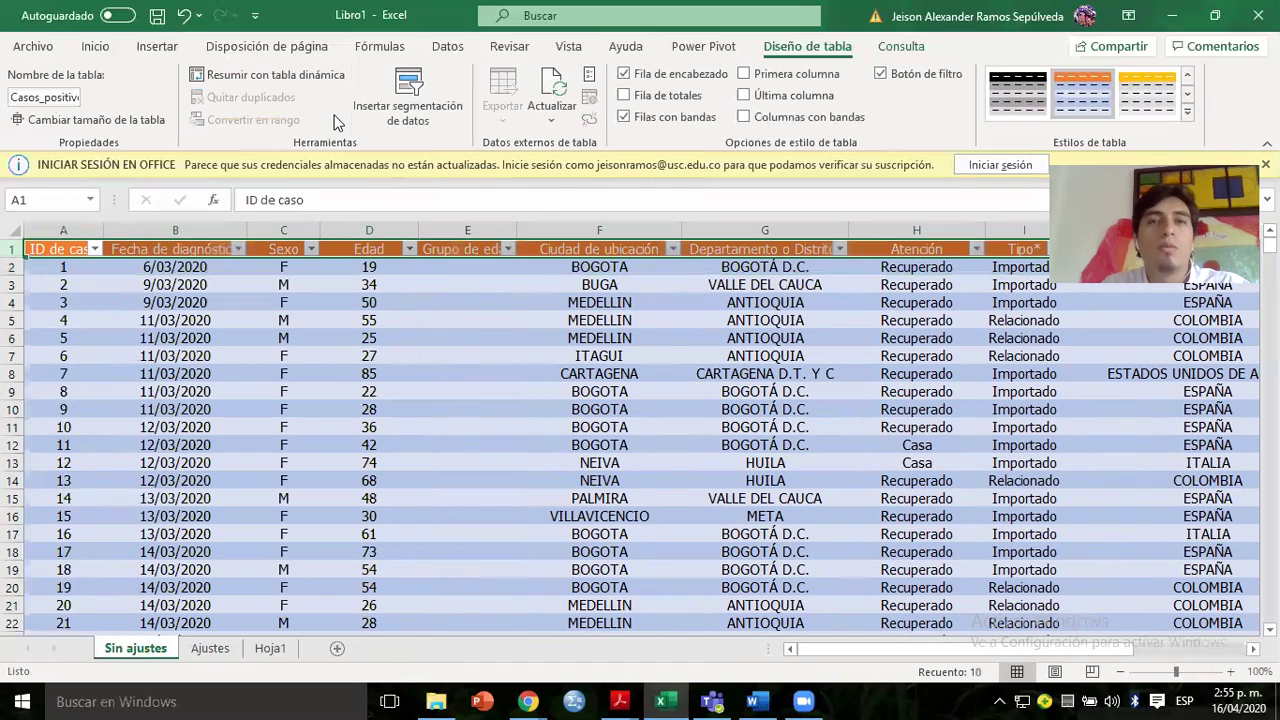
click(449, 48)
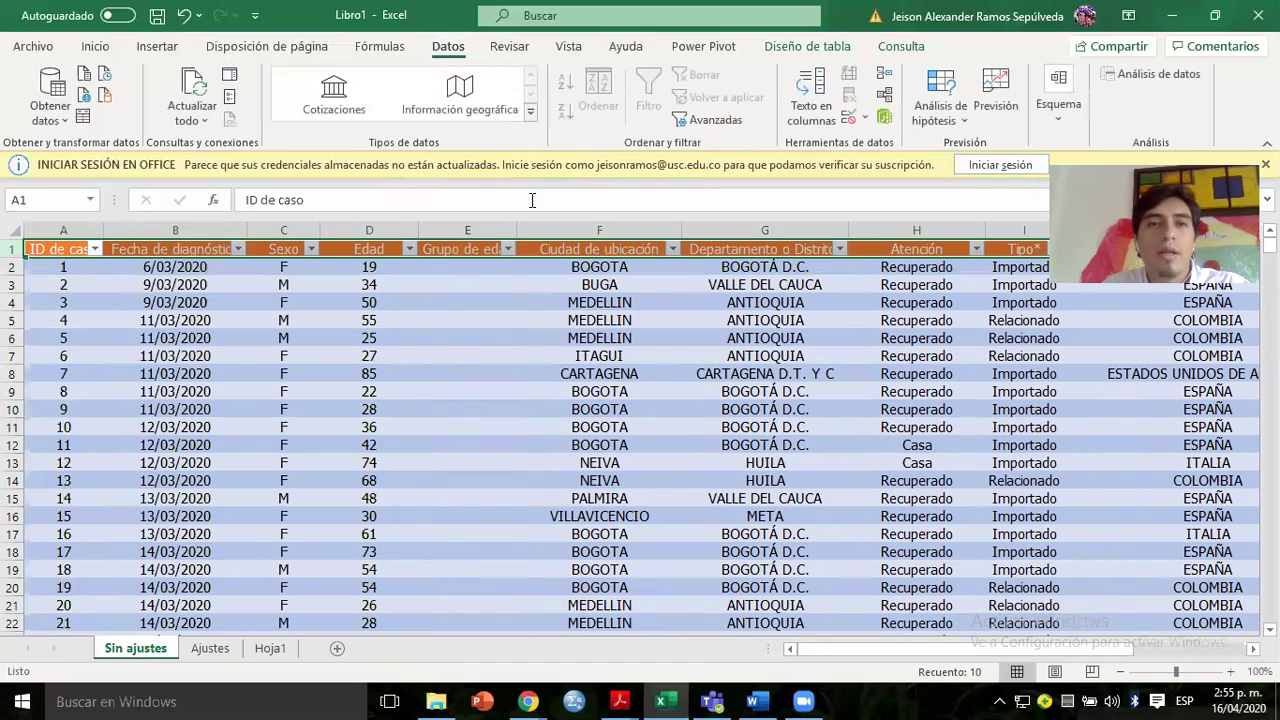
click(397, 250)
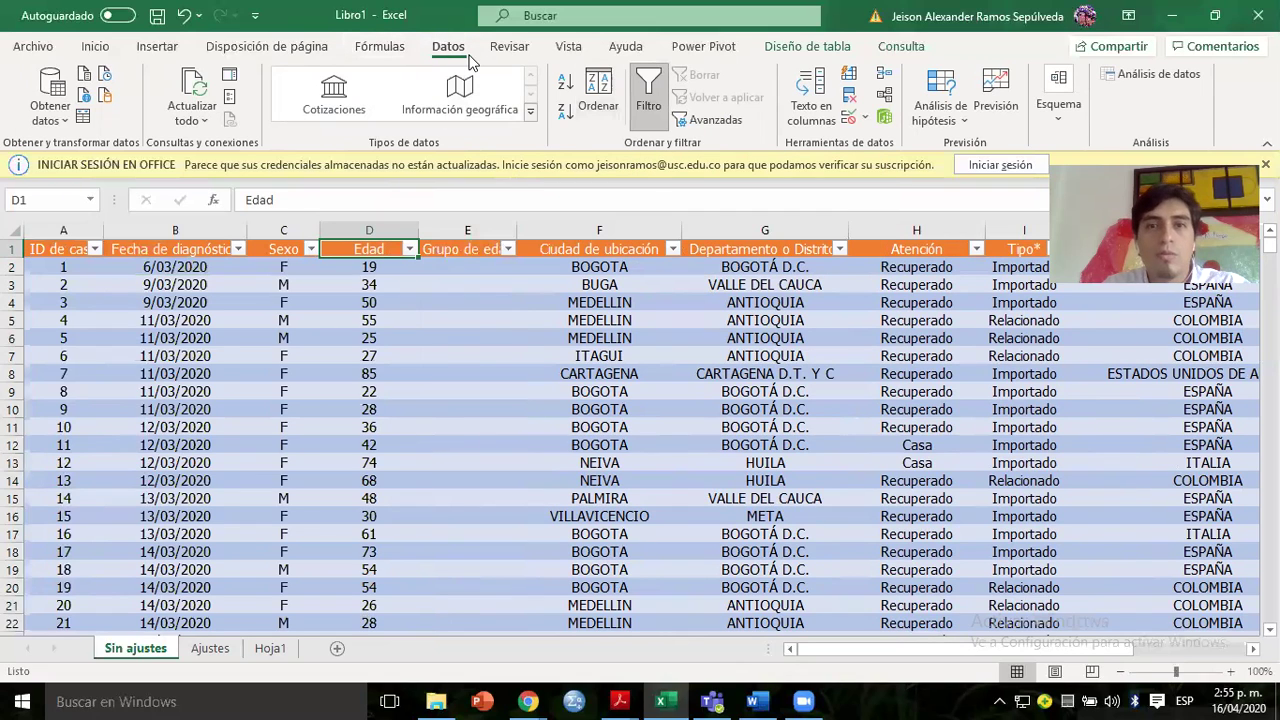
click(409, 250)
click(409, 250)
click(369, 300)
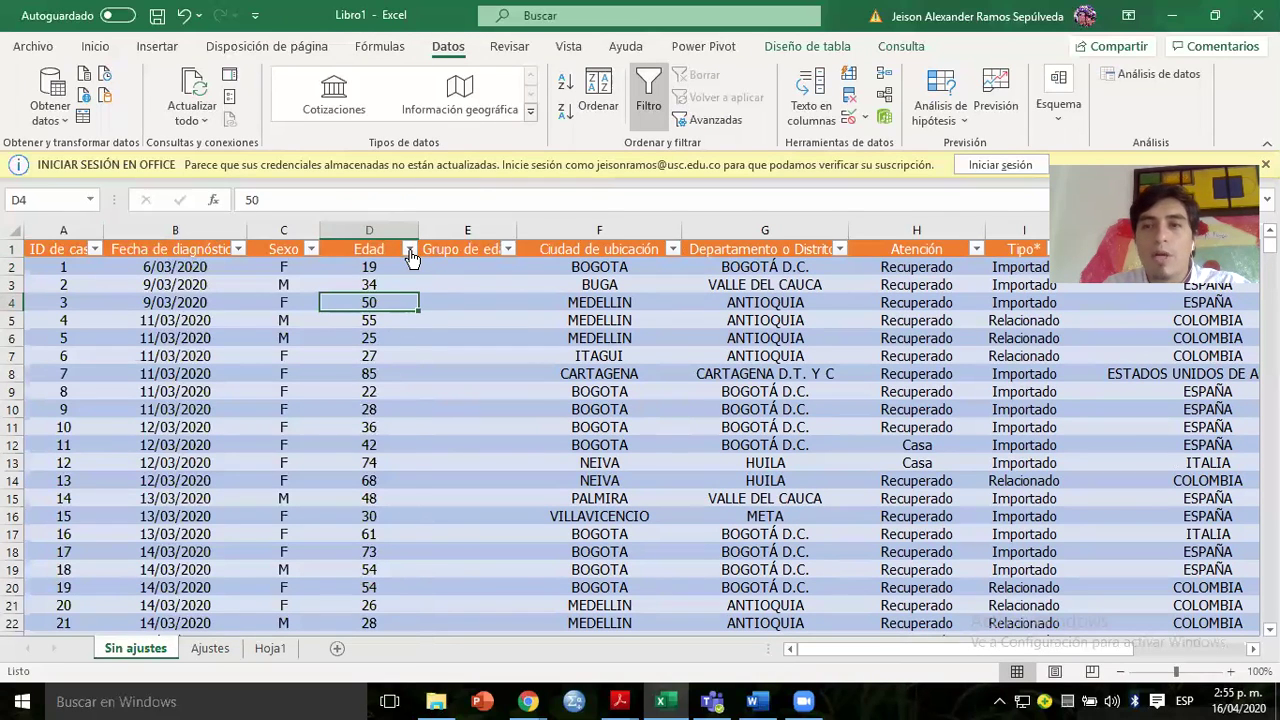
click(409, 250)
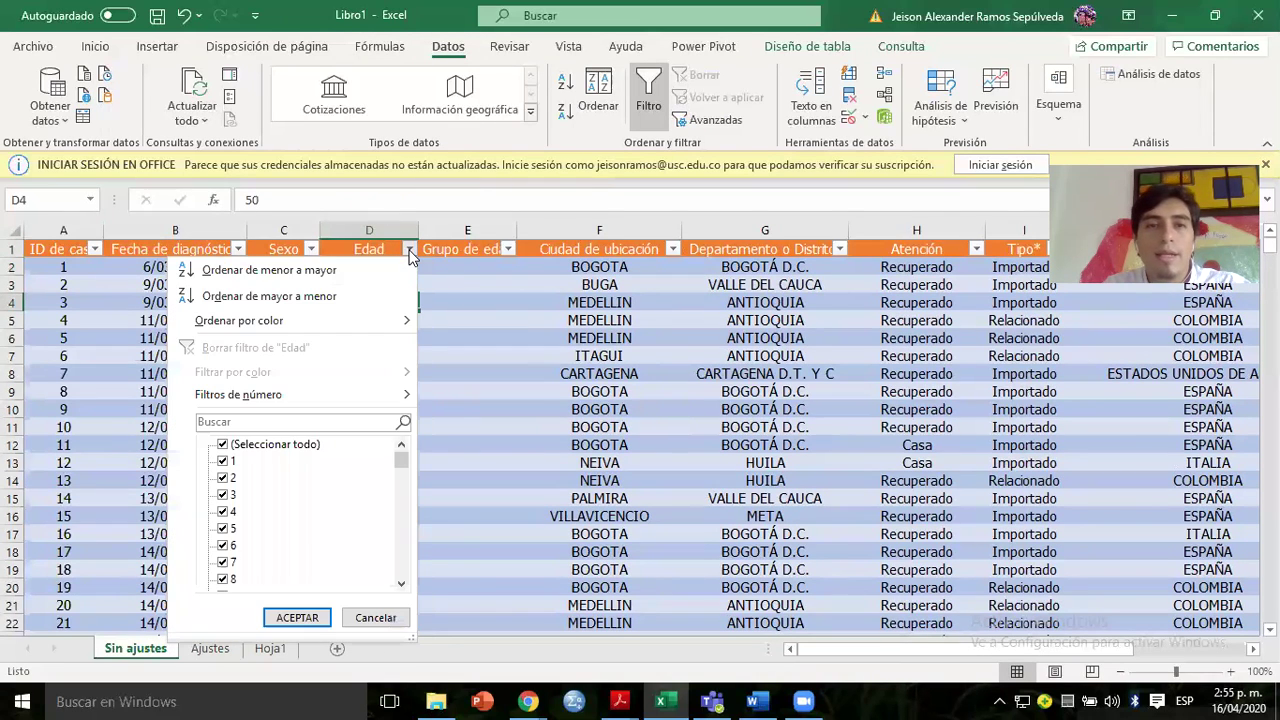
click(270, 270)
click(414, 370)
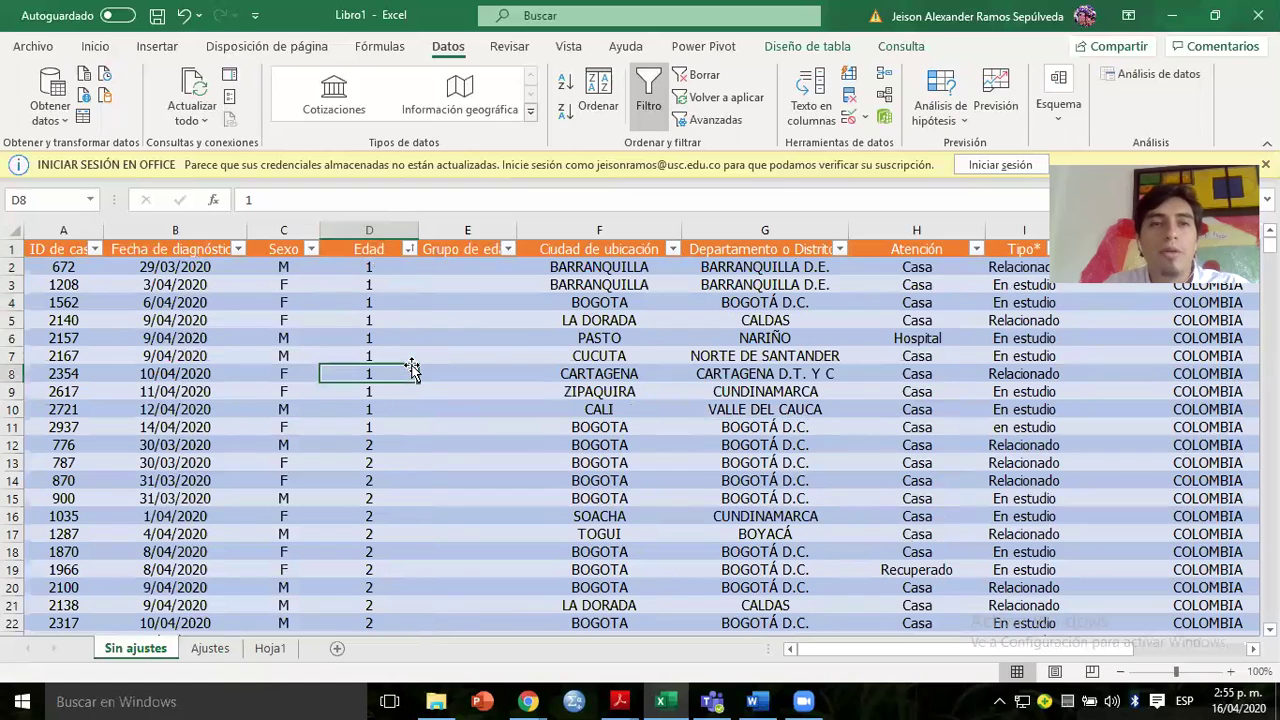
Look through the sorted Edad column from the youngest case to the last row of data.
click(384, 271)
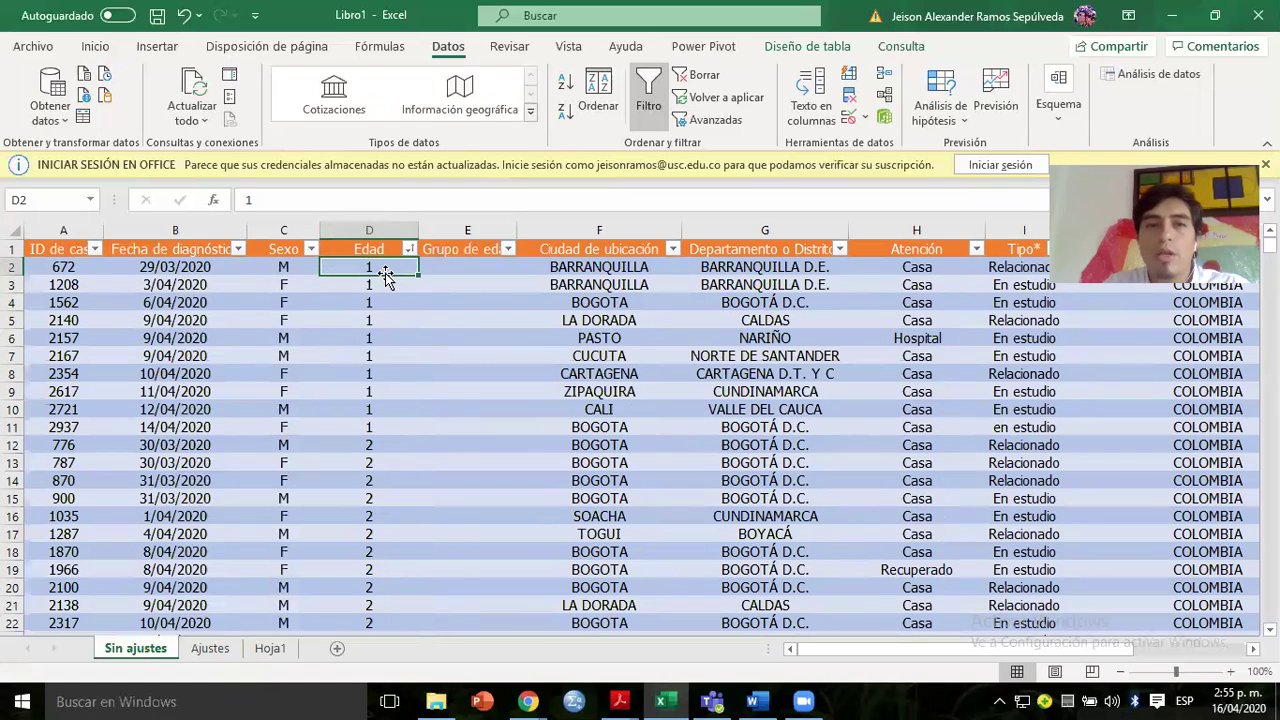
click(366, 322)
key(Page_Down)
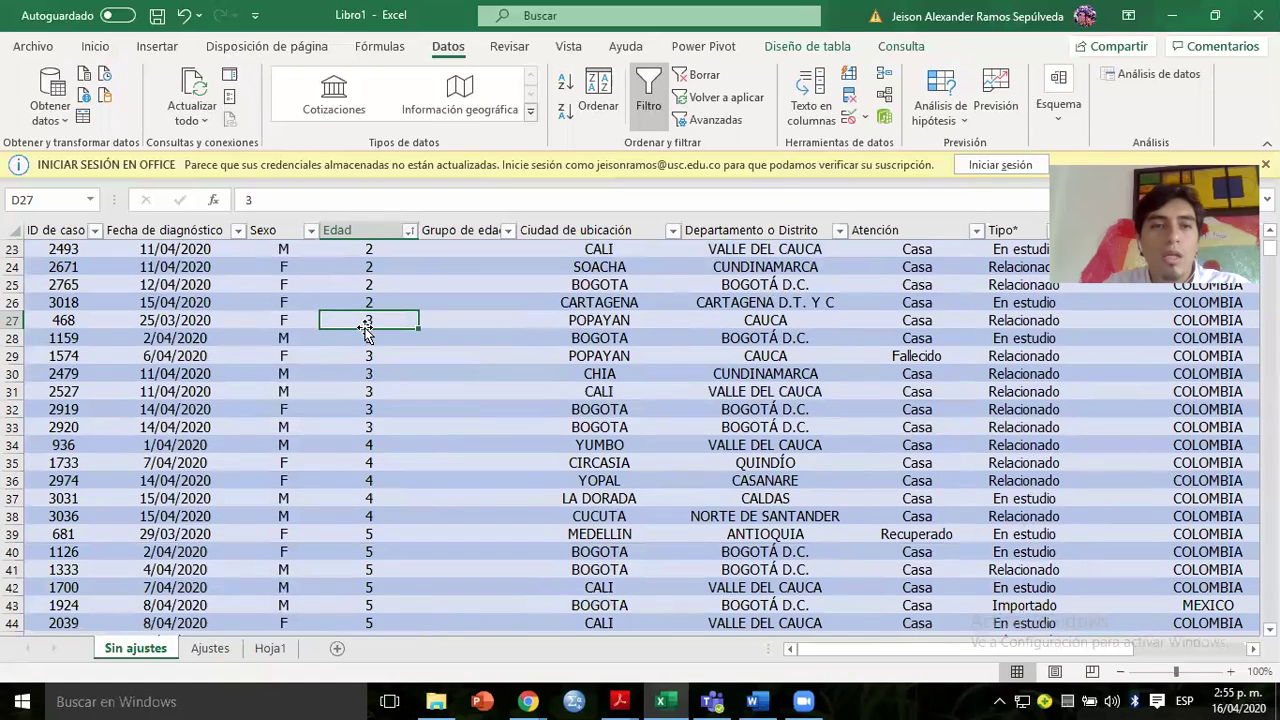
key(Page_Down)
key(Page_Down)
key(Page_Down)
key(Page_Down)
key(Page_Down)
key(Page_Down)
key(Page_Down)
key(Page_Down)
key(Page_Down)
key(Page_Down)
key(Page_Down)
key(Page_Down)
key(Page_Down)
key(Page_Down)
key(Page_Down)
key(Page_Down)
key(Page_Down)
key(Page_Down)
key(Page_Down)
key(Page_Down)
key(Page_Down)
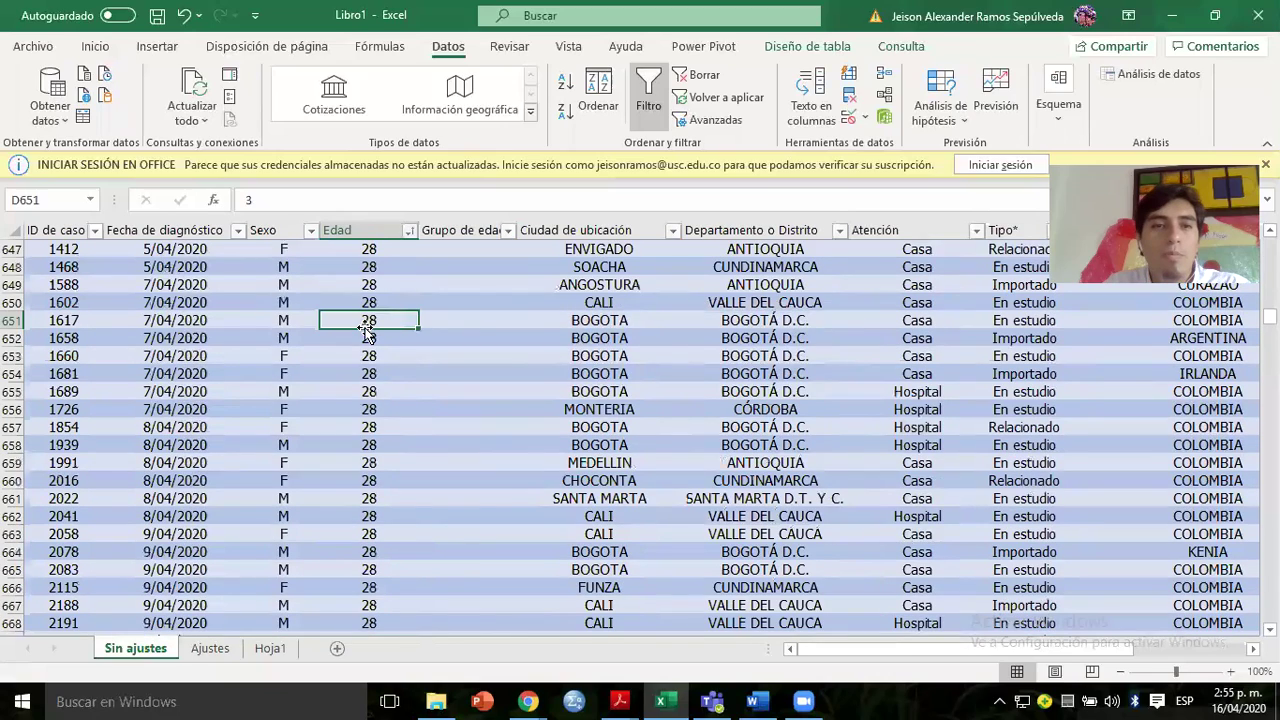
key(Page_Down)
key(Page_Down)
key(Page_Down)
key(Page_Down)
key(Page_Down)
key(Page_Down)
key(Page_Down)
key(Page_Down)
key(Page_Down)
key(Page_Down)
key(Page_Down)
key(Page_Down)
key(Page_Down)
key(Page_Down)
key(Page_Down)
key(Page_Down)
key(Page_Down)
key(Page_Down)
key(Page_Down)
key(Page_Down)
key(Page_Down)
key(Page_Down)
key(Page_Down)
key(Page_Down)
key(Page_Down)
key(Page_Down)
key(Page_Down)
key(Page_Down)
key(Page_Down)
key(Page_Down)
key(Page_Down)
key(Page_Down)
key(Page_Down)
key(Page_Down)
key(Page_Down)
key(Page_Down)
key(Page_Down)
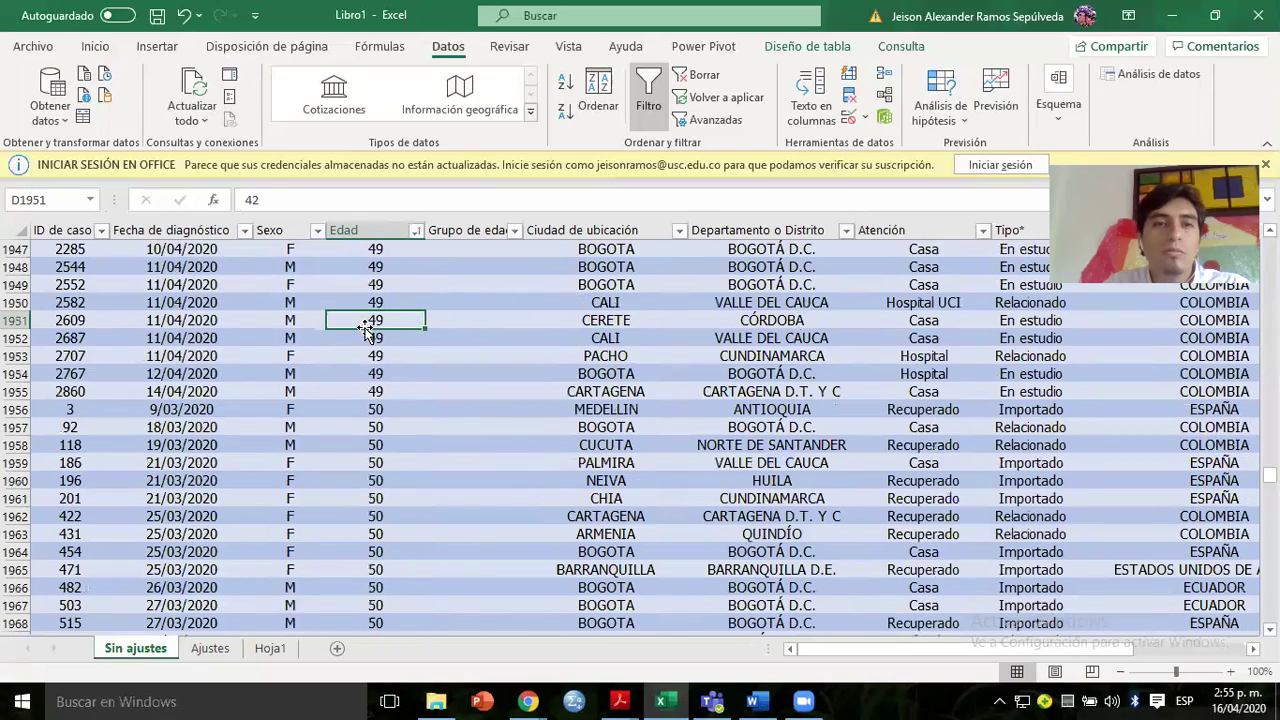
key(Page_Up)
key(Page_Up)
key(Page_Up)
key(Page_Up)
key(Page_Up)
key(Page_Up)
key(Page_Up)
key(Page_Up)
key(Page_Up)
key(Page_Up)
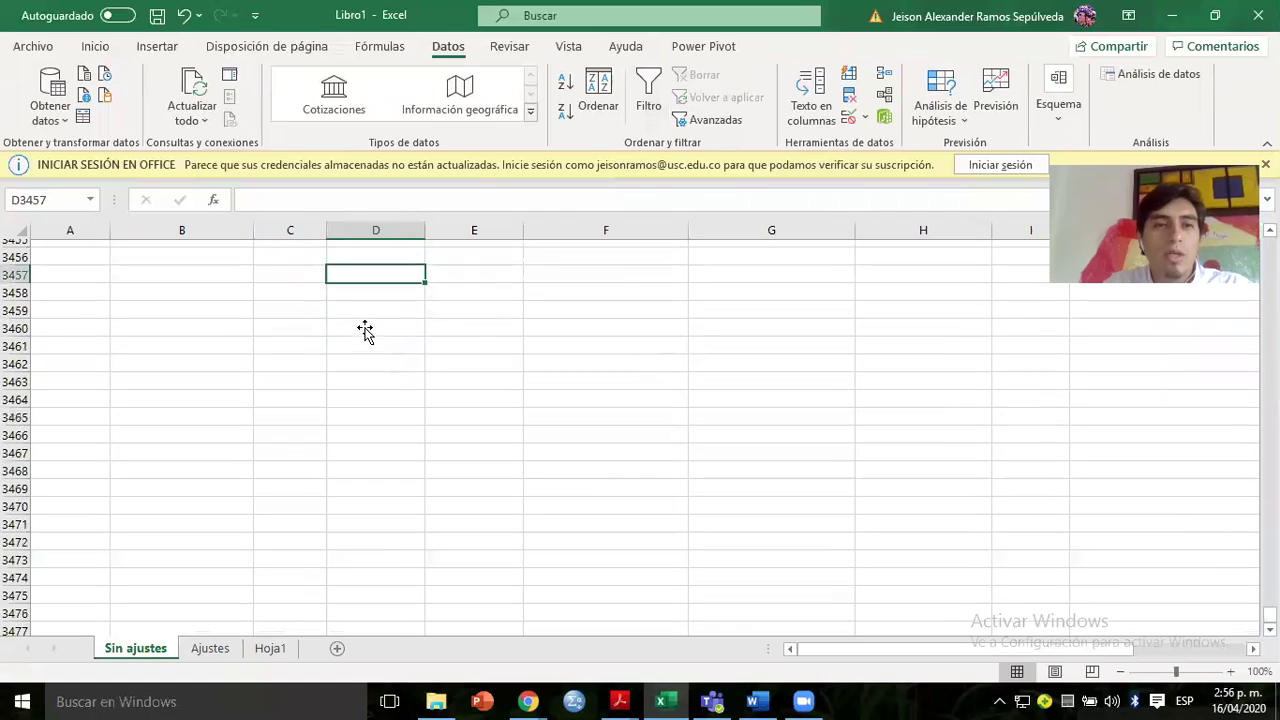
key(Page_Up)
key(Page_Up)
key(Page_Up)
key(Page_Up)
key(Page_Up)
key(Page_Up)
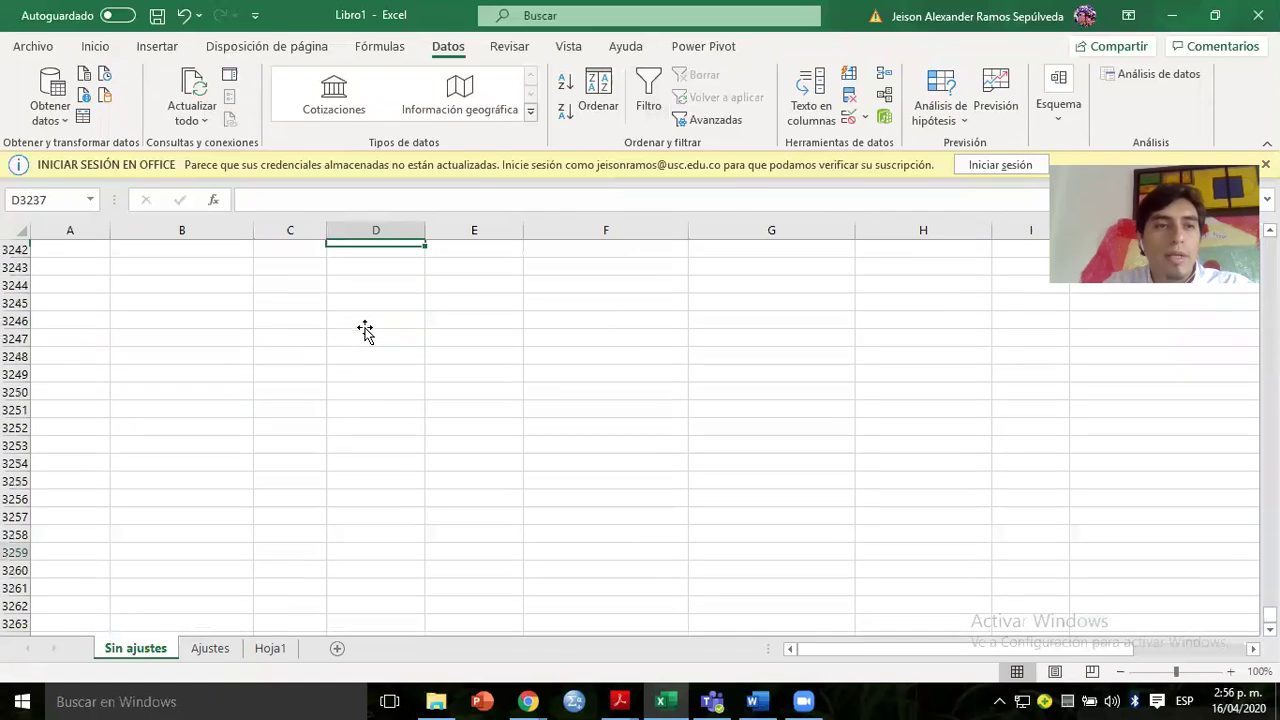
key(Page_Up)
key(Page_Up)
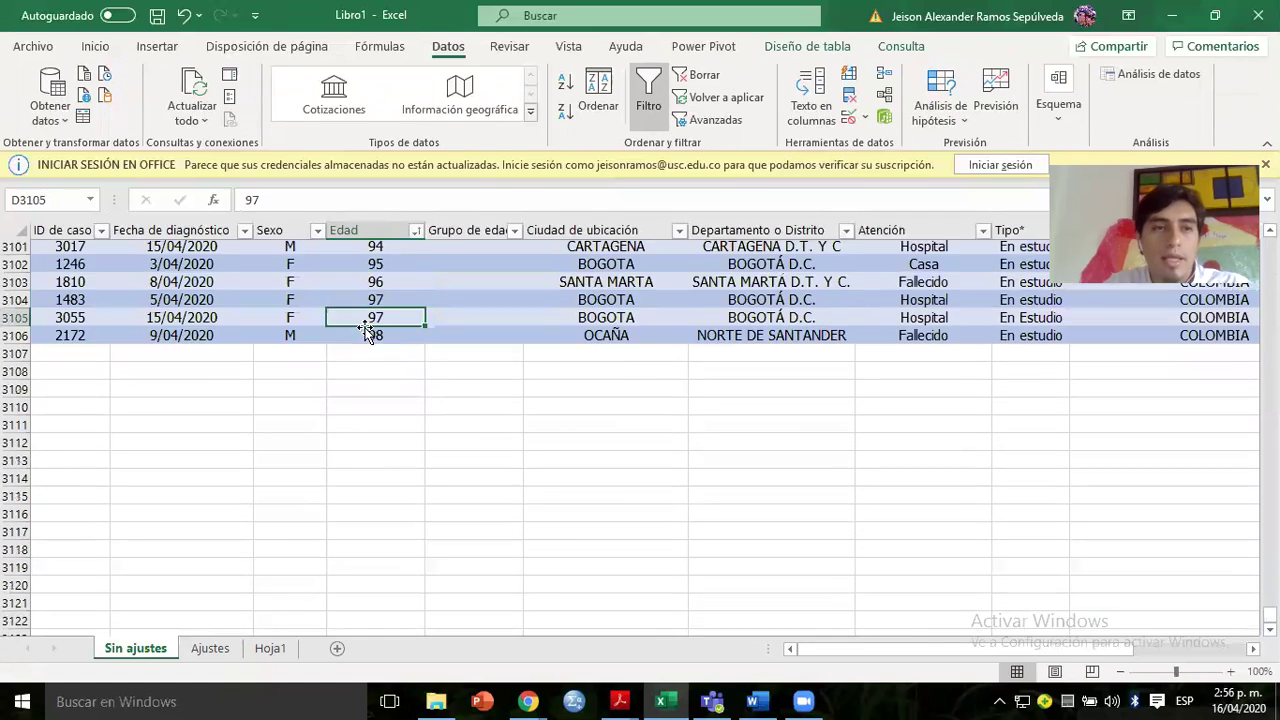
Examine the last case's ID, diagnosis date, sex, age, city, department and care status in the sorted dataset.
click(69, 340)
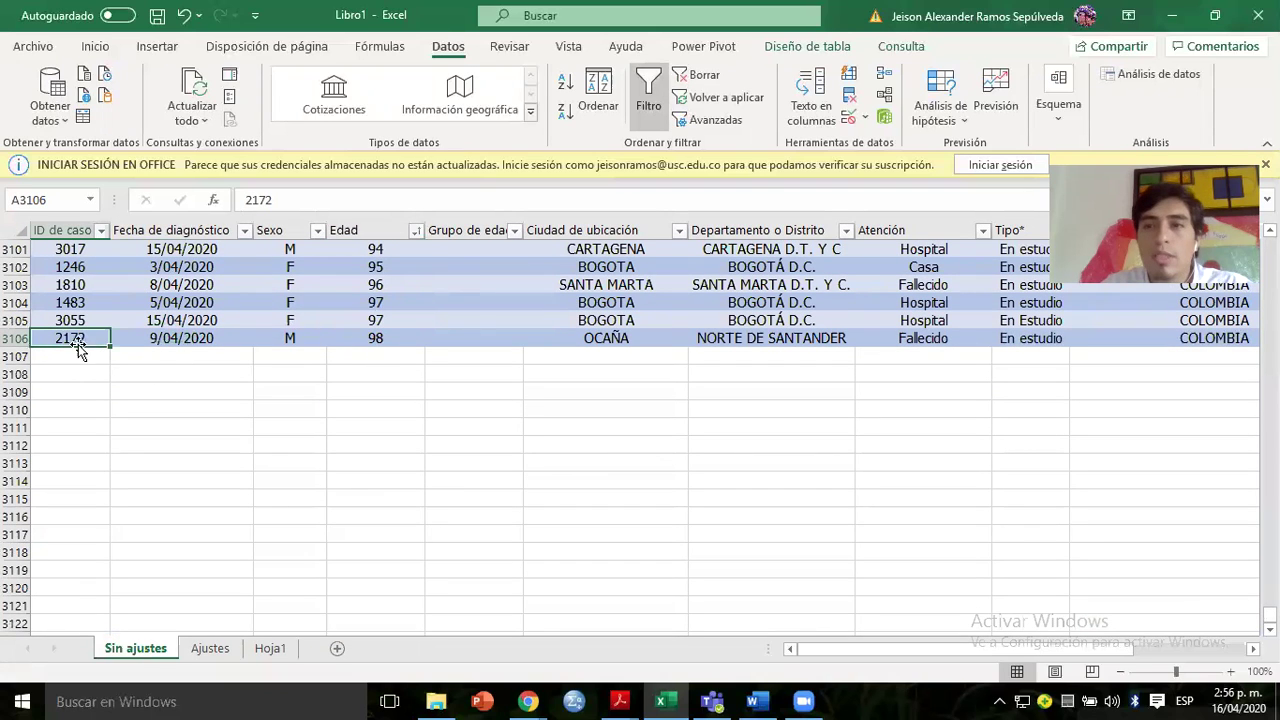
click(160, 339)
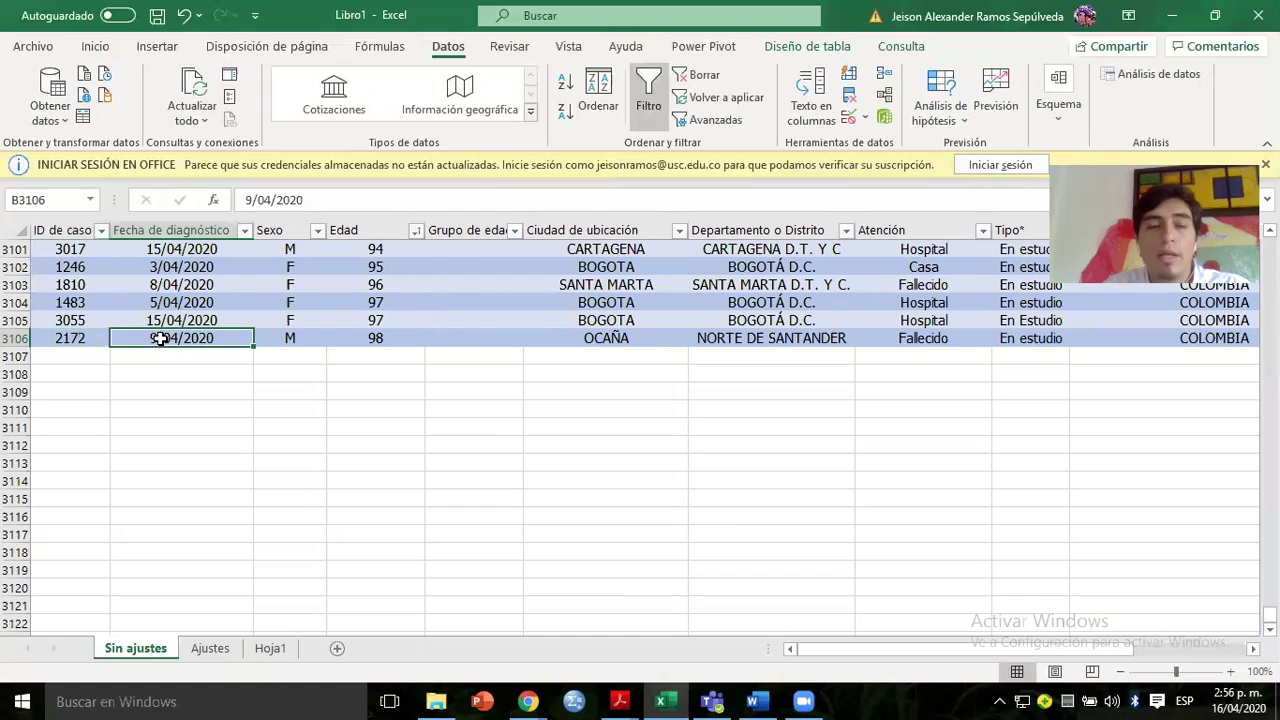
click(297, 338)
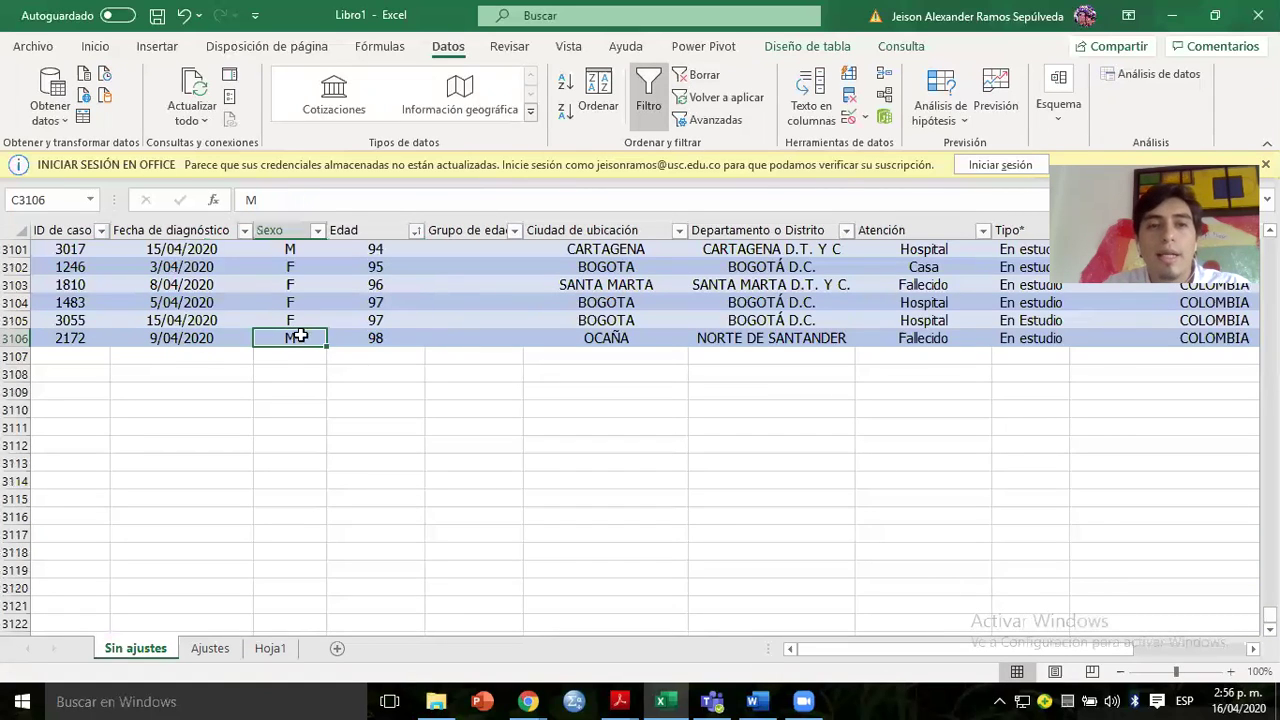
click(368, 337)
click(454, 342)
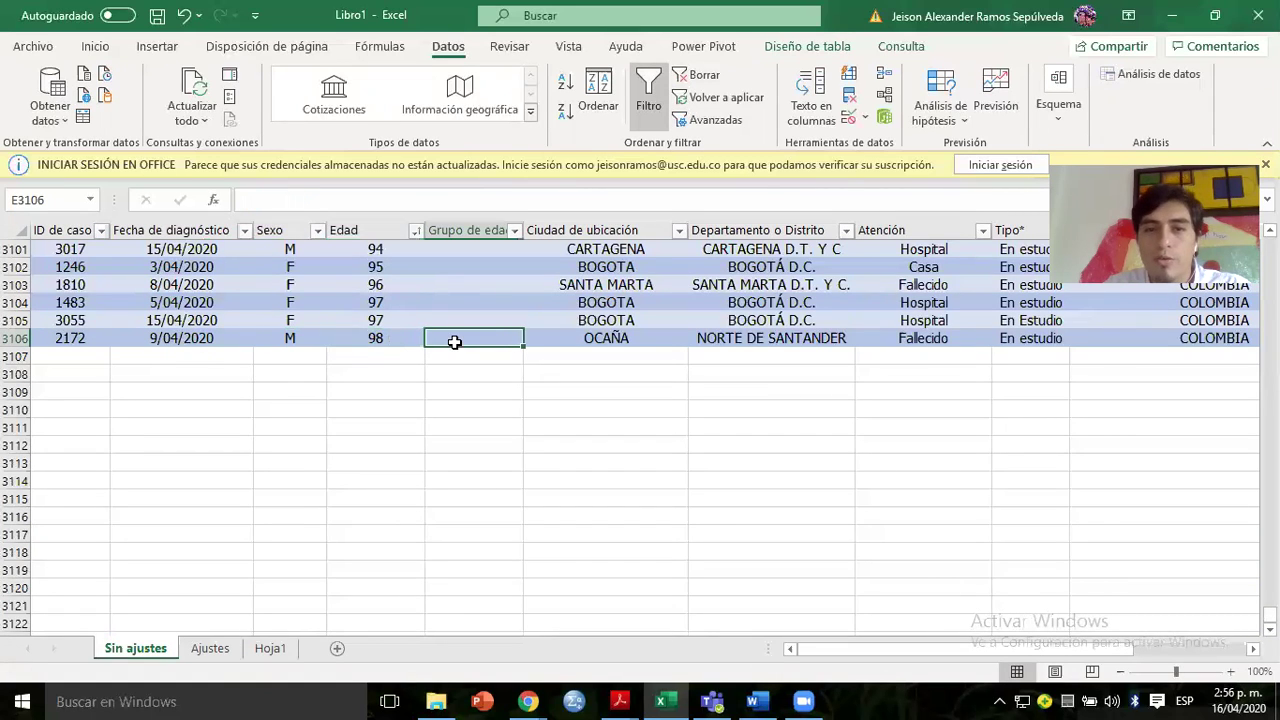
click(562, 338)
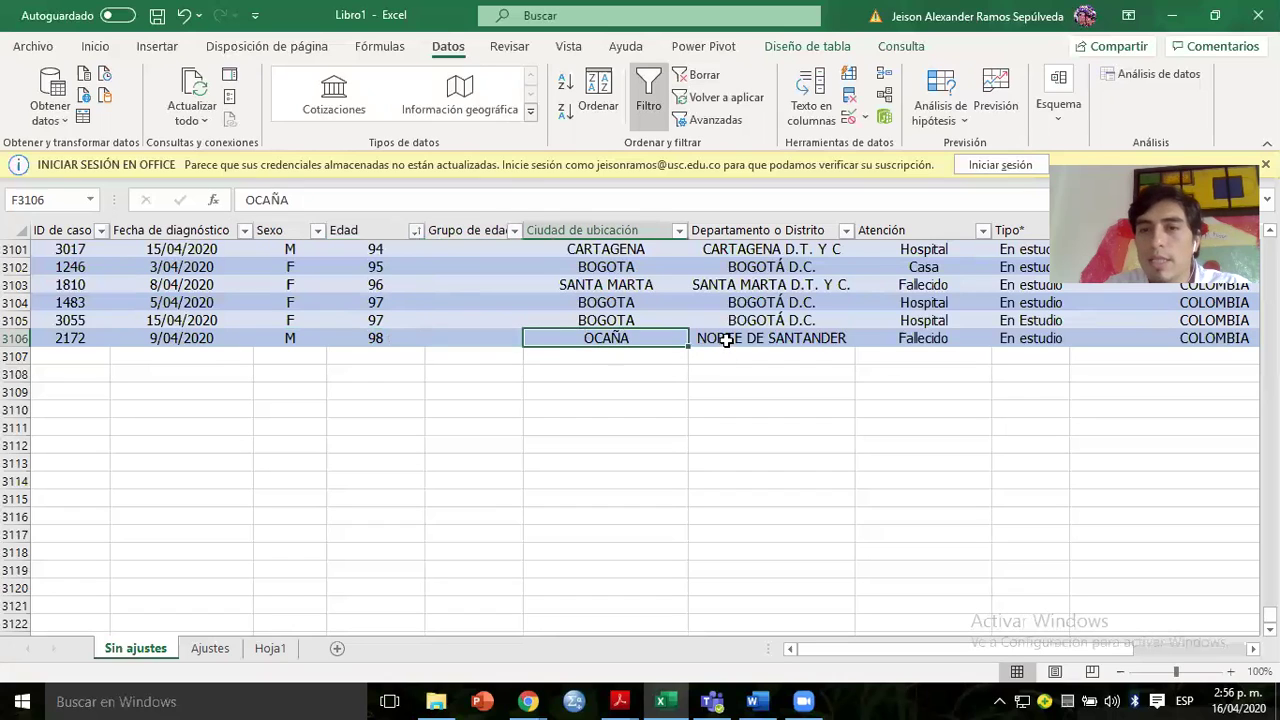
click(727, 340)
click(901, 337)
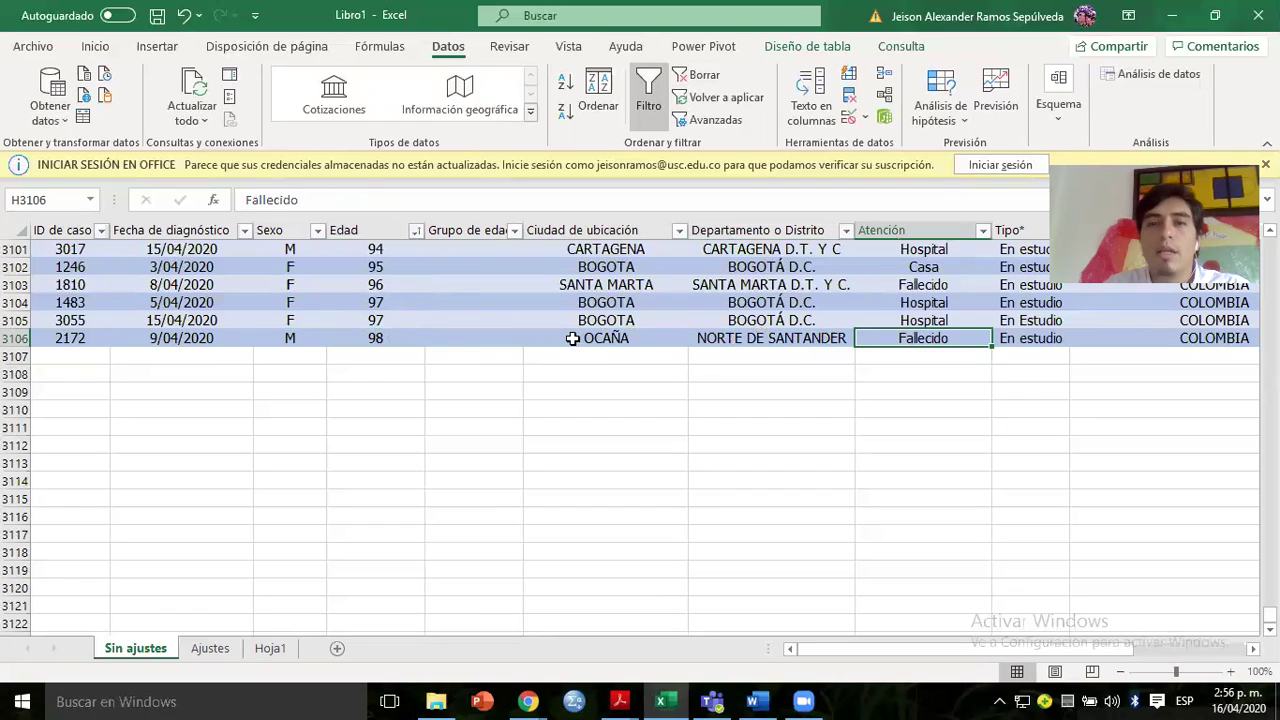
click(568, 339)
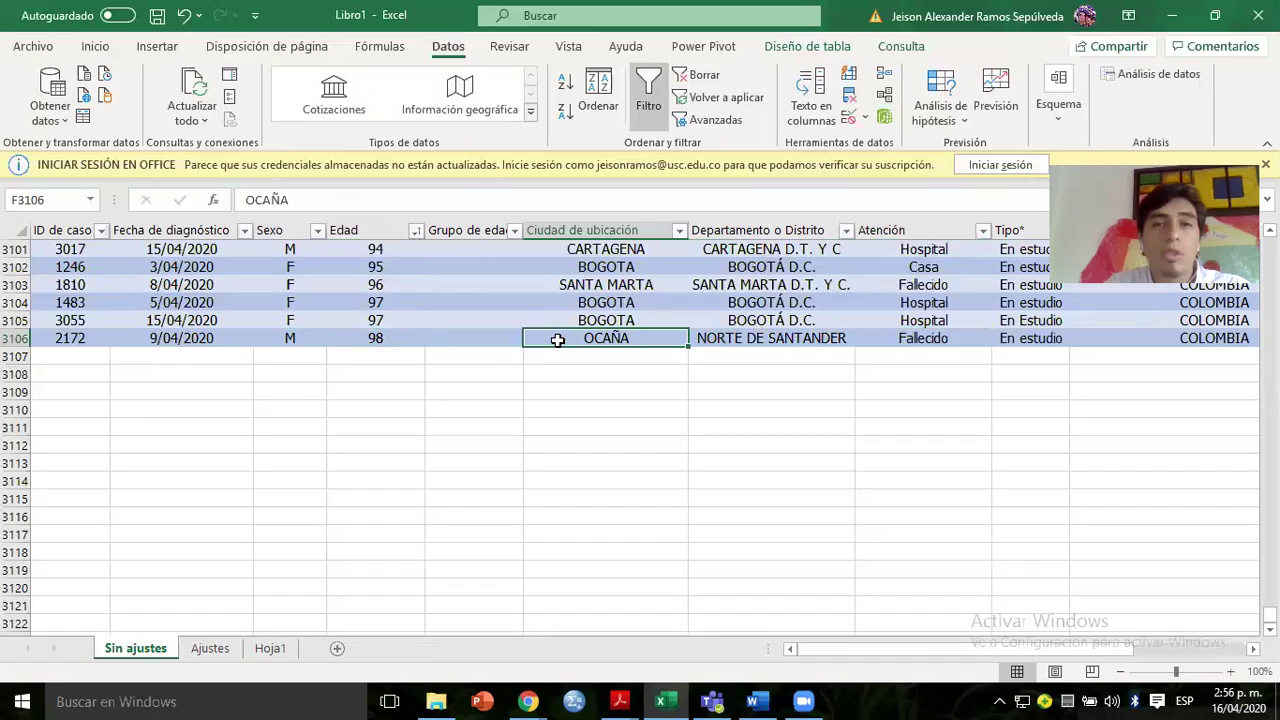
Enter "Entre 1 y 9 años" in the first data cell of the Grupo de edad column.
key(ctrl+Home)
click(396, 272)
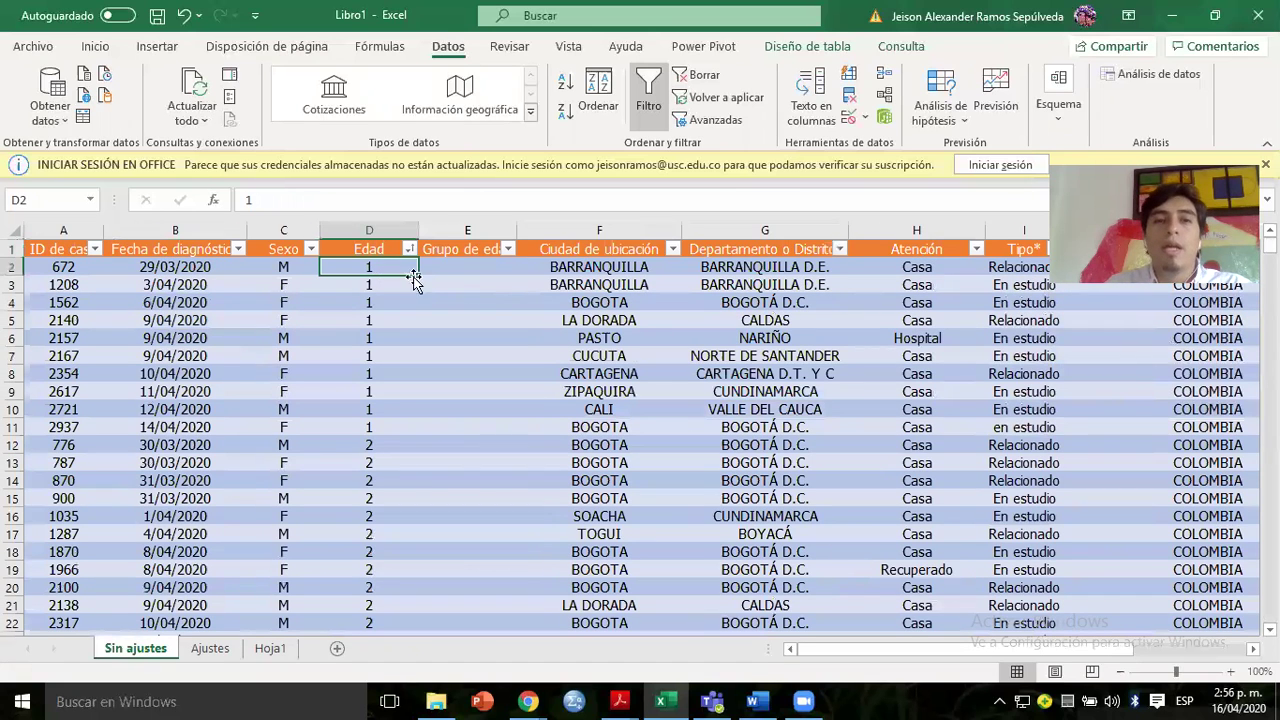
click(466, 268)
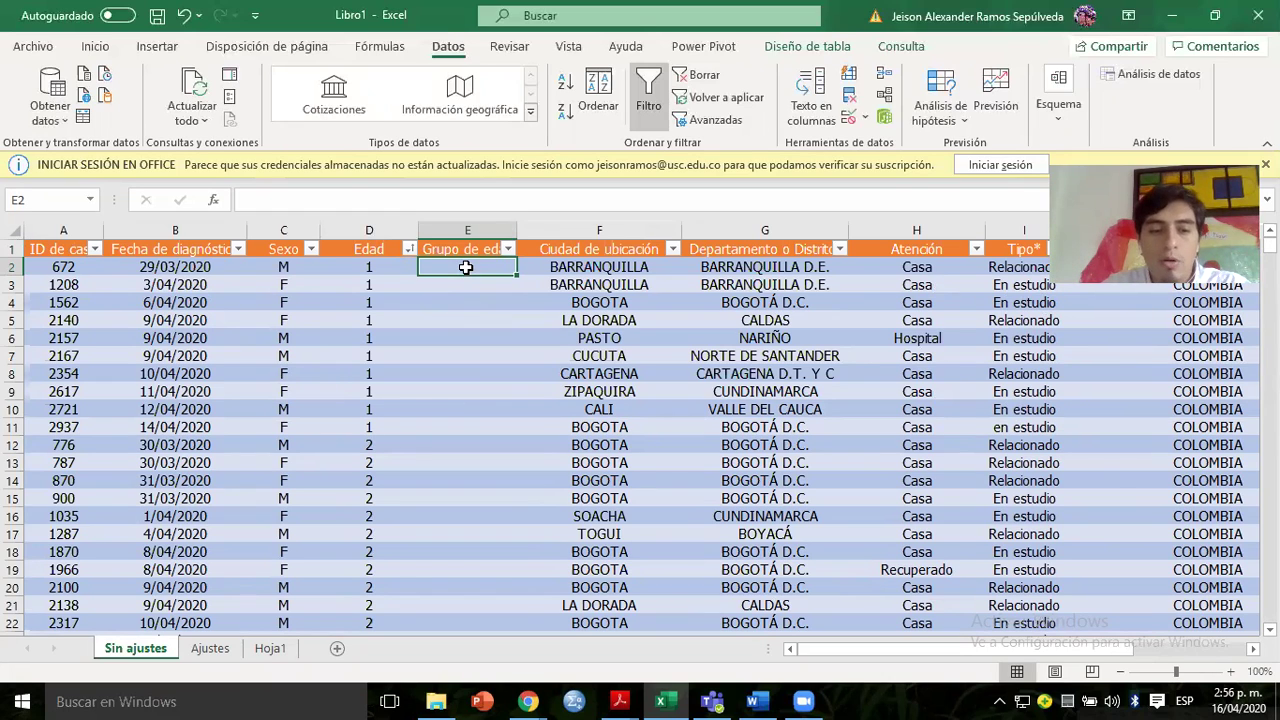
text(Entre)
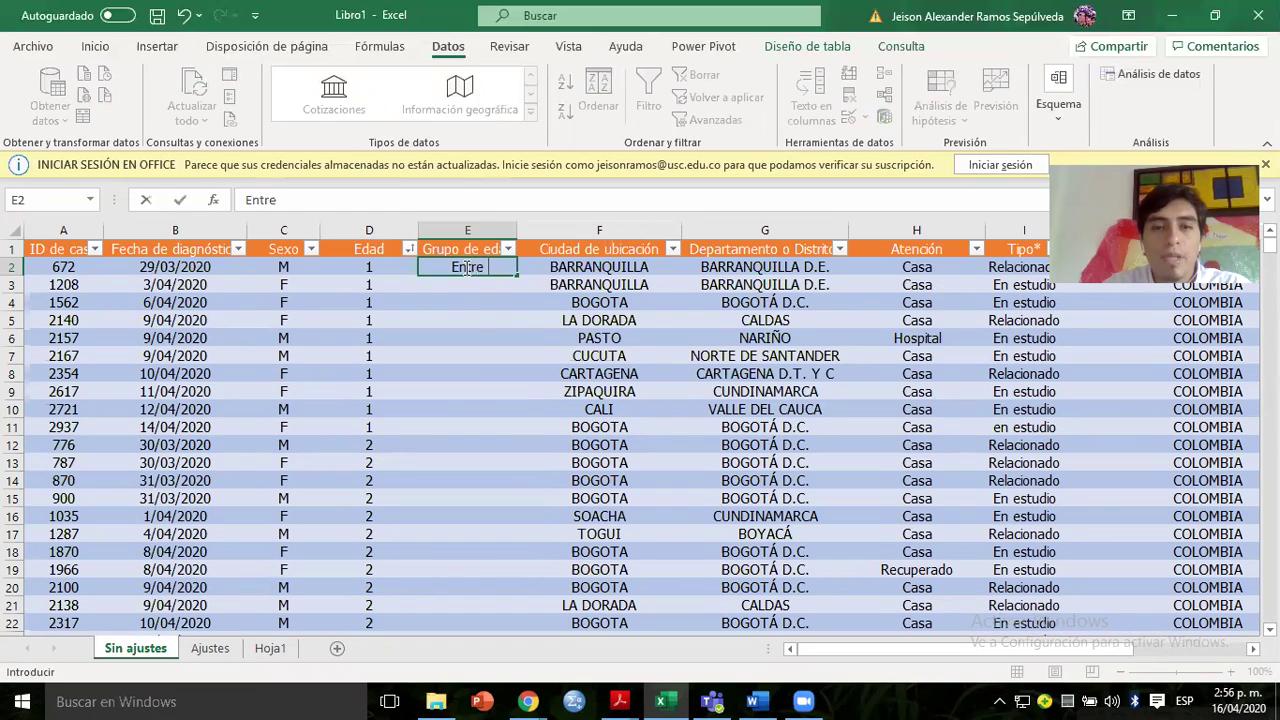
text( 1 y 9)
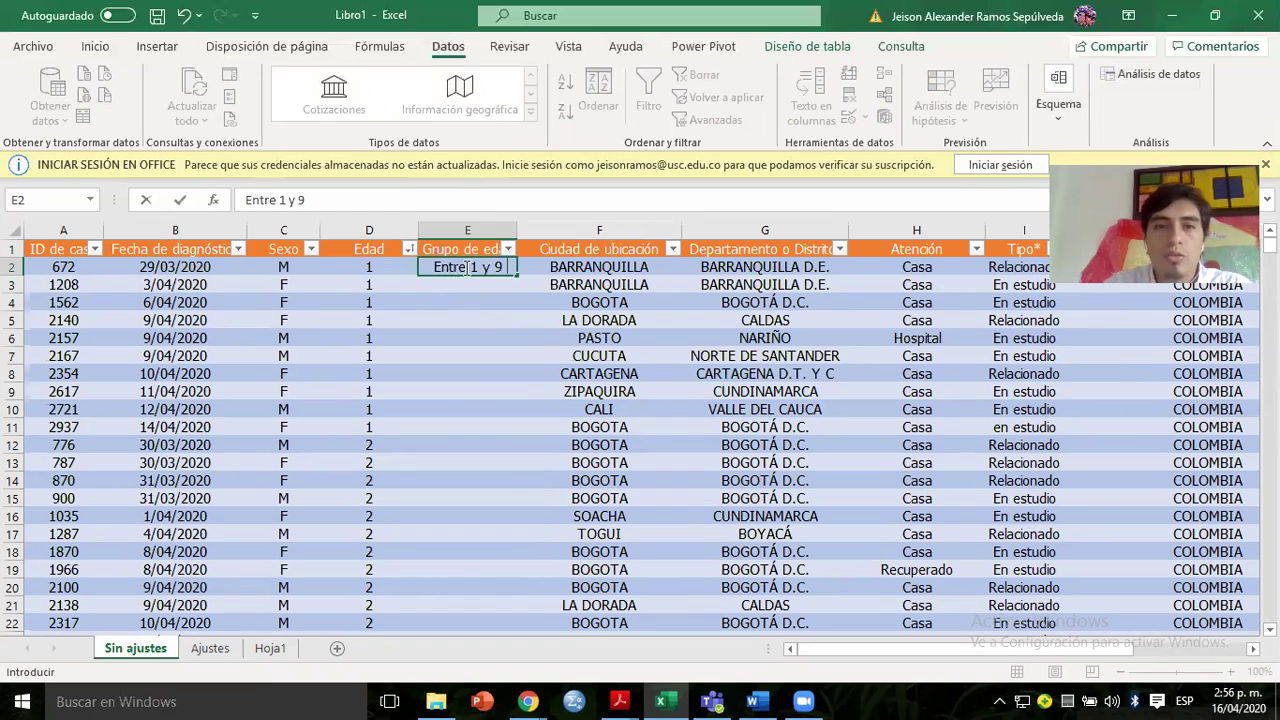
text( años)
key(Return)
click(466, 267)
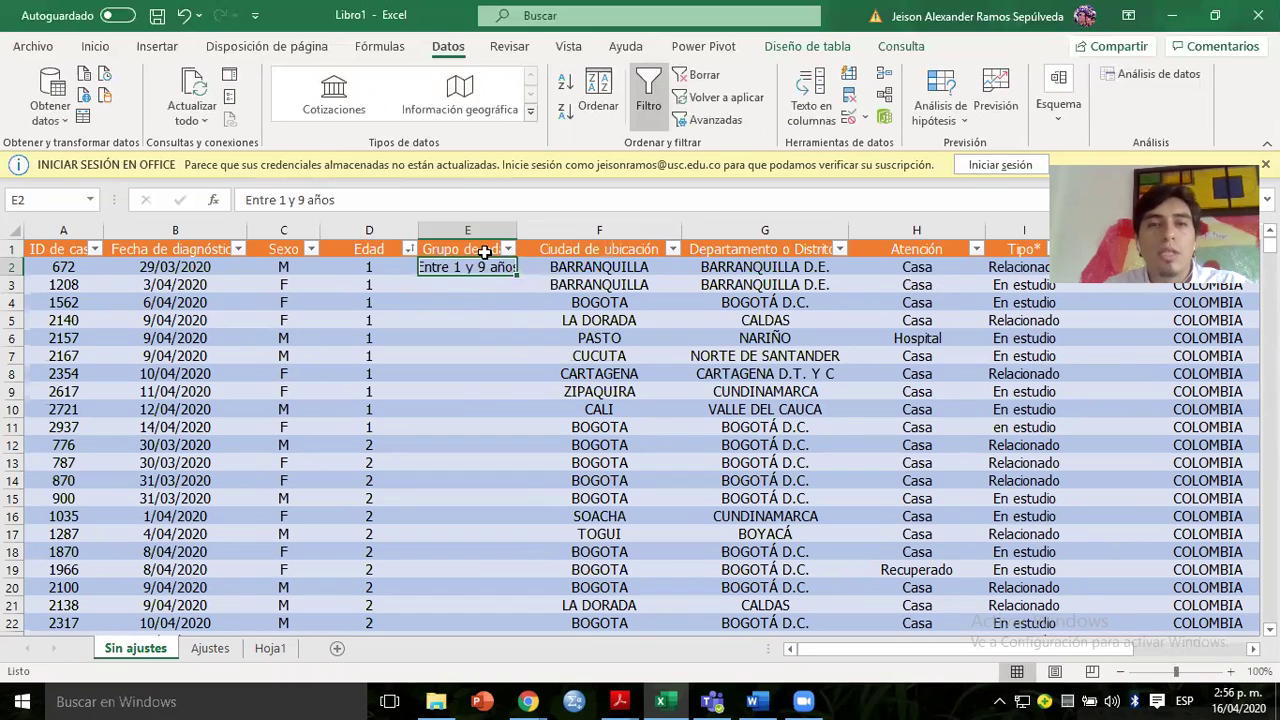
Fit the Grupo de edad column to its text and copy "Entre 1 y 9 años" down through every row with ages 1 to 9.
double_click(518, 226)
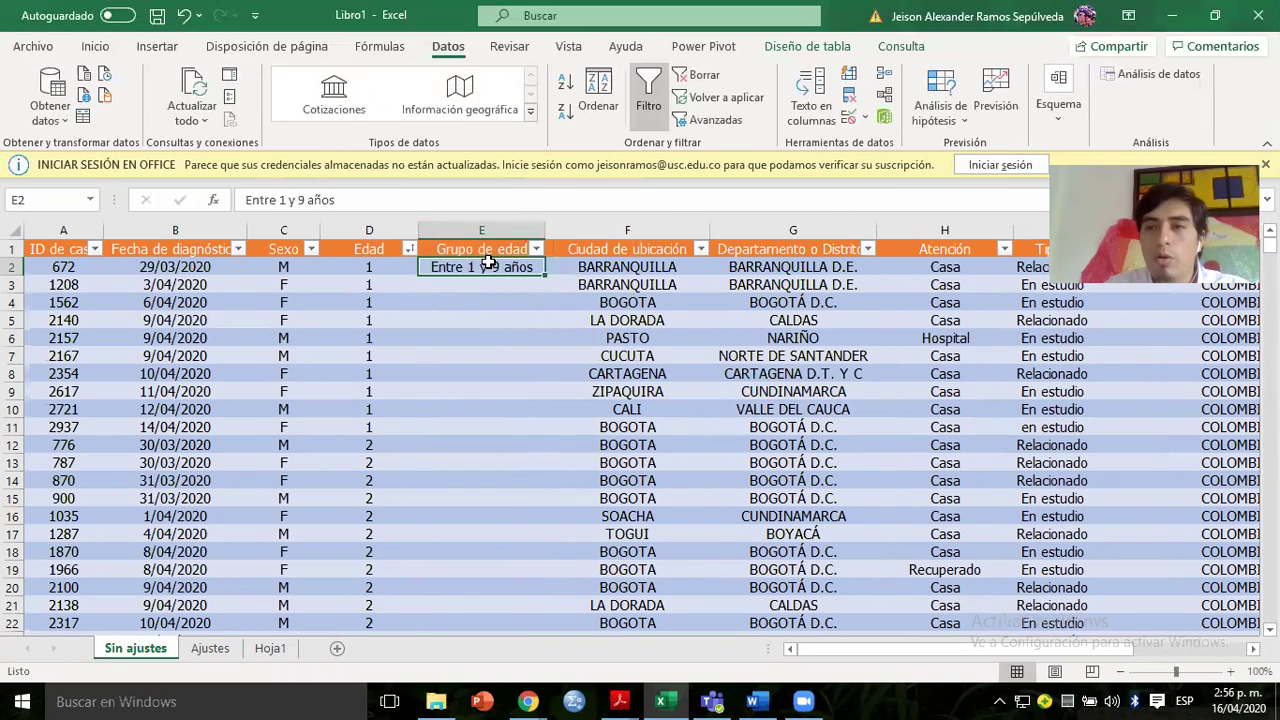
key(ctrl+c)
key(shift+Down)
key(shift+Down)
key(shift+Down)
key(shift+Down)
key(shift+Down)
key(shift+Down)
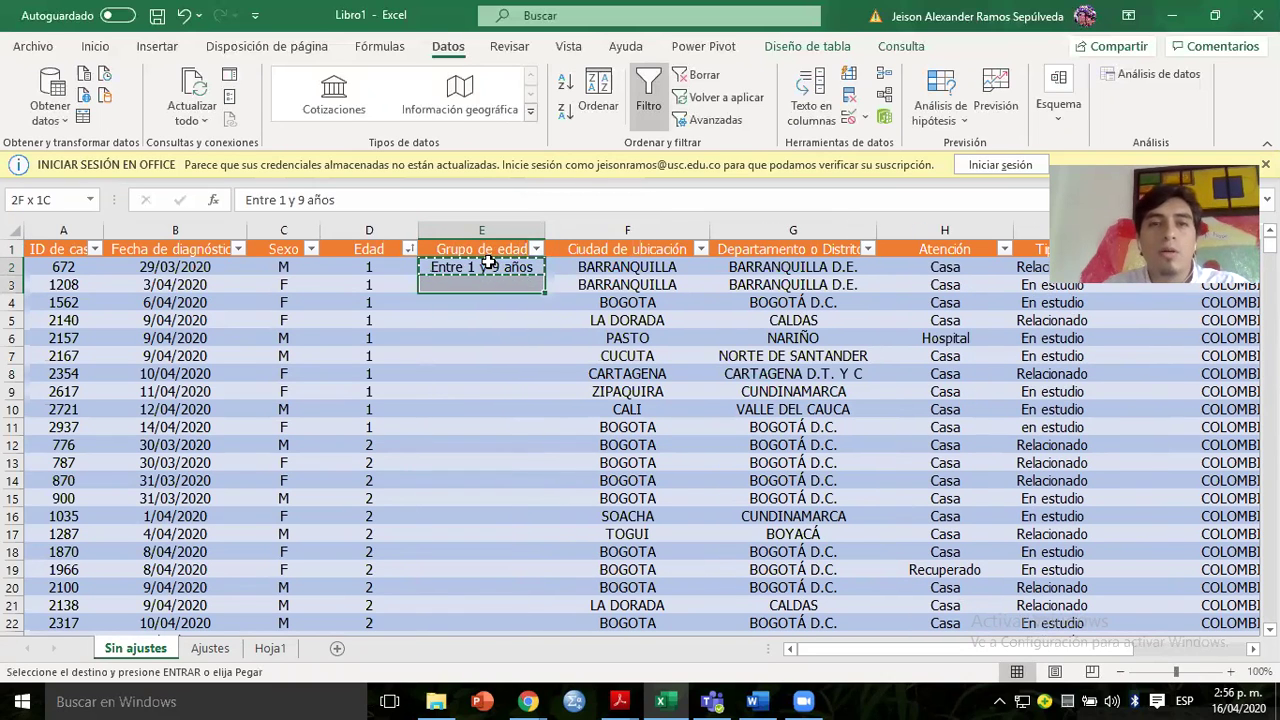
key(shift+Down)
key(shift+Down)
key(shift+Down)
key(shift+Down)
key(shift+Down)
key(shift+Down)
key(shift+Down)
key(shift+Down)
key(shift+Down)
key(shift+Down)
key(shift+Down)
key(shift+Down)
key(shift+Down)
key(shift+Down)
key(shift+Down)
key(shift+Down)
key(shift+Down)
key(shift+Down)
key(shift+Down)
key(shift+Down)
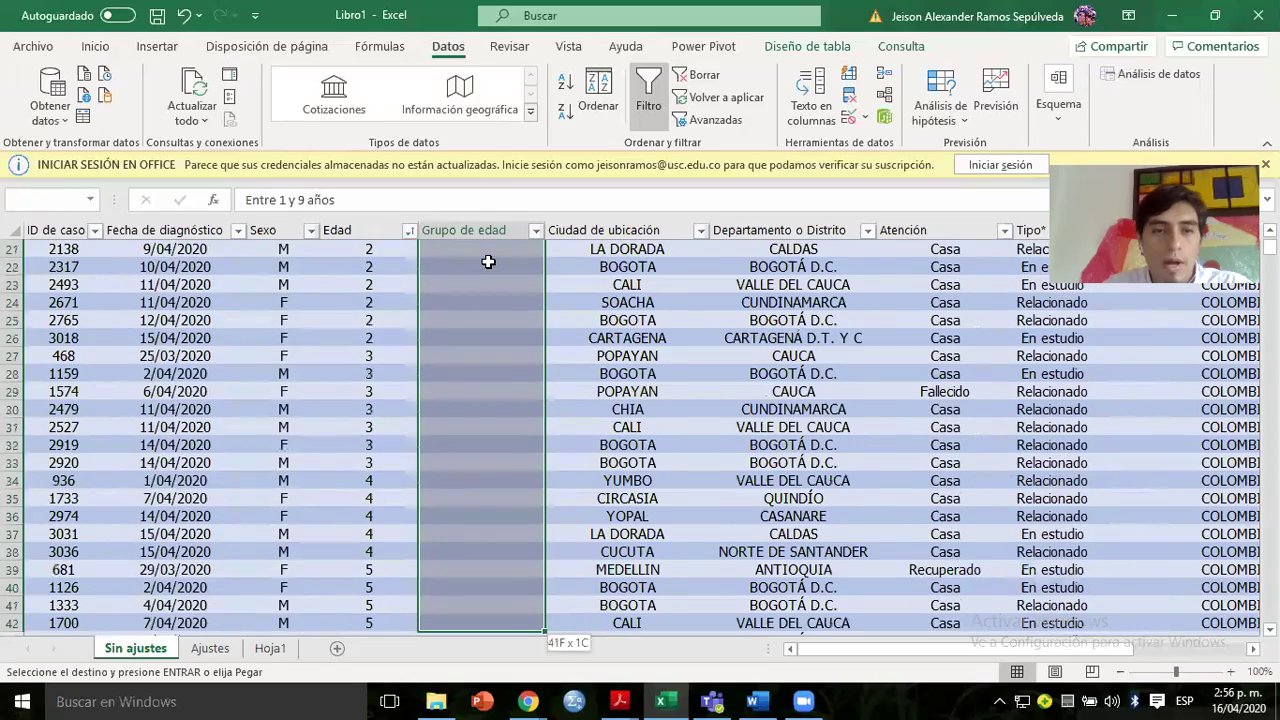
key(shift+Down)
key(shift+Down)
key(shift+Down)
key(shift+Down)
key(shift+Down)
key(shift+Down)
key(shift+Down)
key(shift+Down)
key(shift+Down)
key(shift+Down)
key(shift+Down)
key(shift+Down)
key(shift+Down)
key(shift+Down)
key(shift+Down)
key(shift+Down)
key(shift+Down)
key(shift+Down)
key(shift+Down)
key(shift+Down)
key(shift+Up)
key(shift+Up)
key(shift+Up)
key(shift+Down)
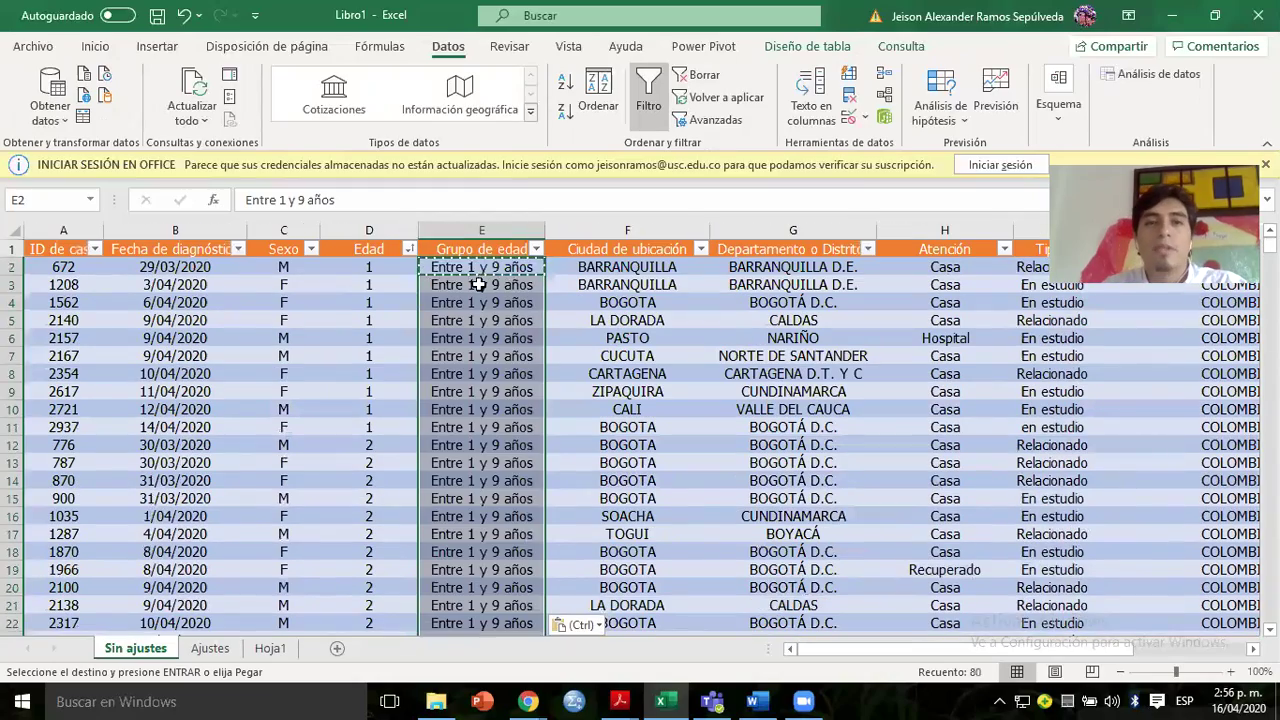
Enter "Entre 10 y 19 años" in the Grupo de edad cell of the first case aged 10.
click(480, 285)
key(Page_Down)
key(Page_Down)
key(Page_Down)
key(Page_Down)
key(Page_Down)
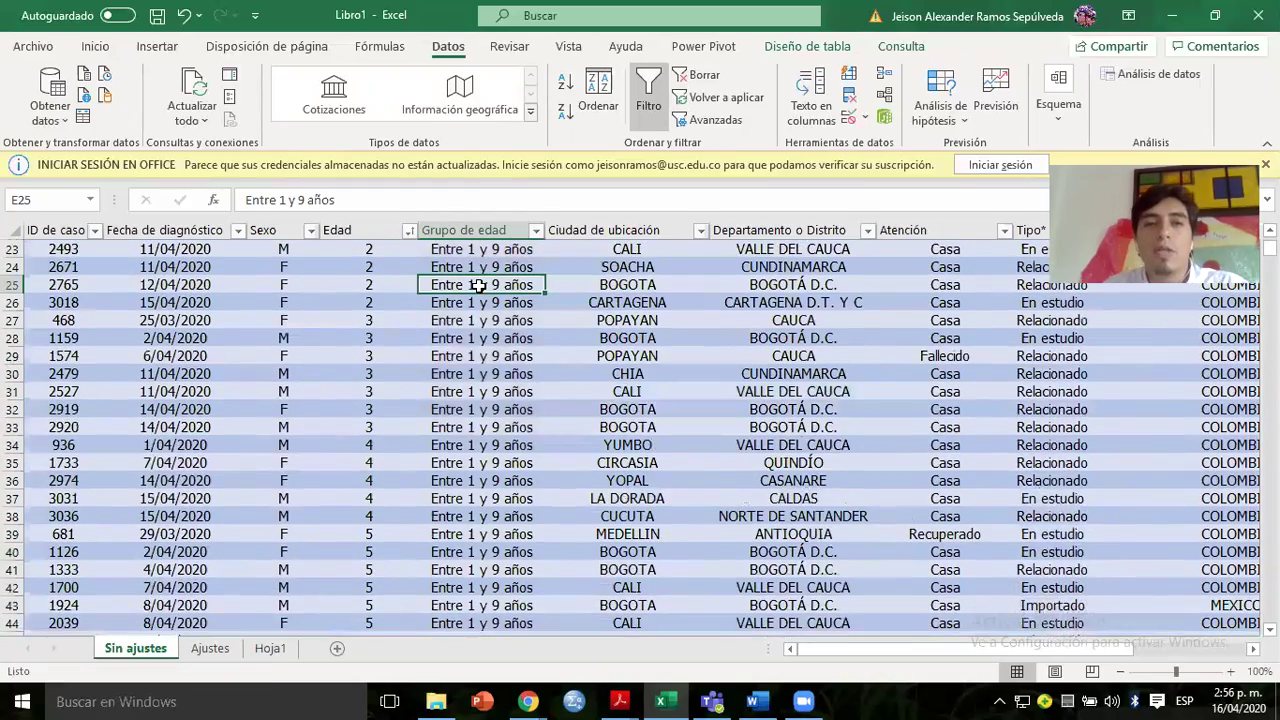
key(Page_Up)
key(Page_Up)
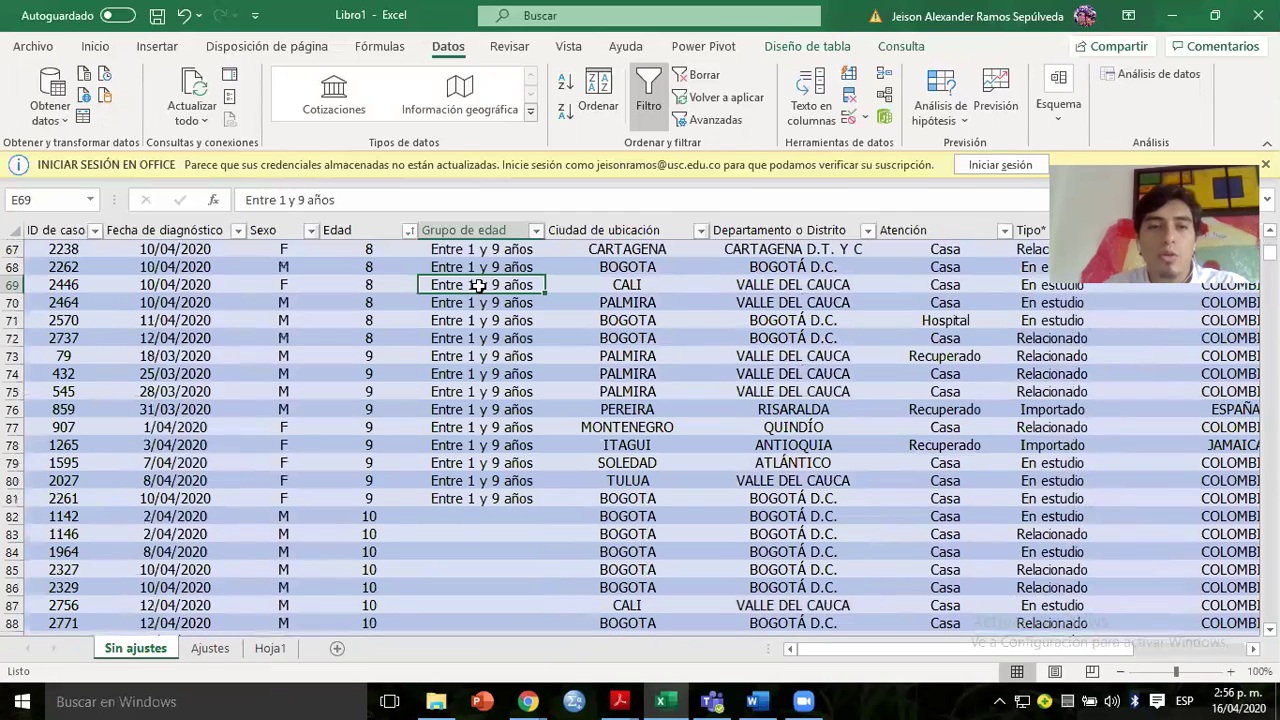
click(456, 518)
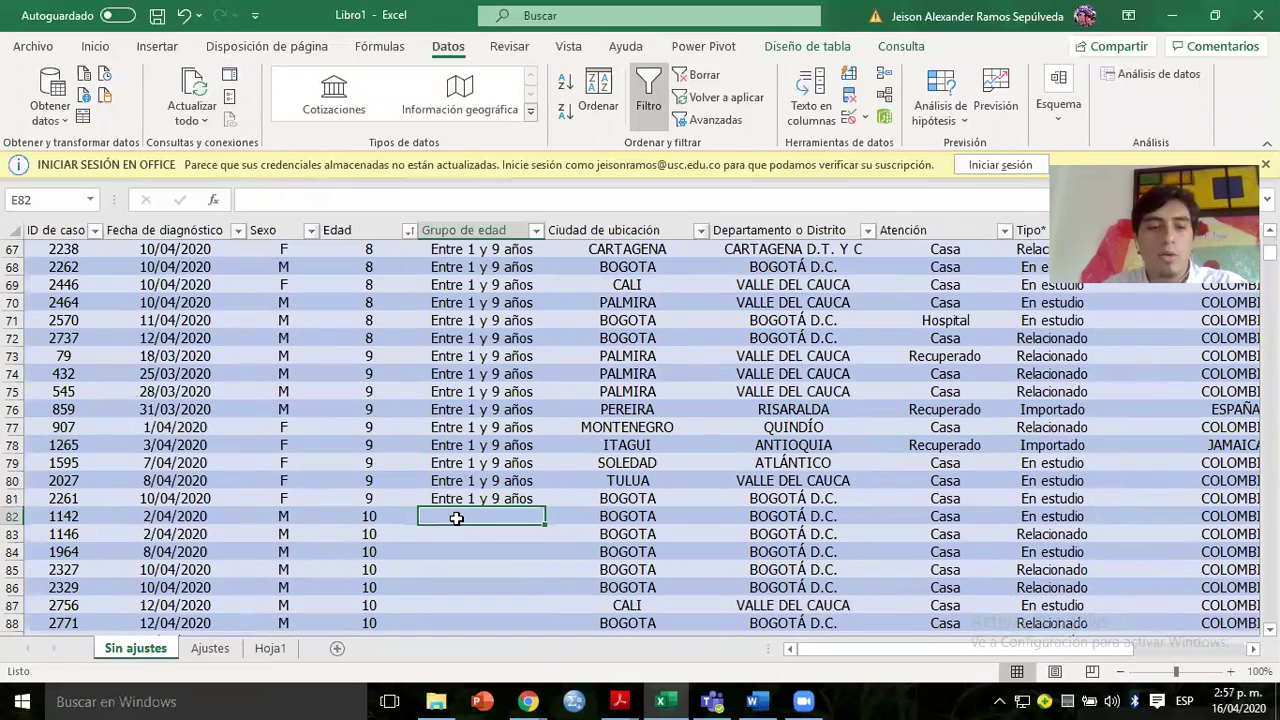
text(Entre 1)
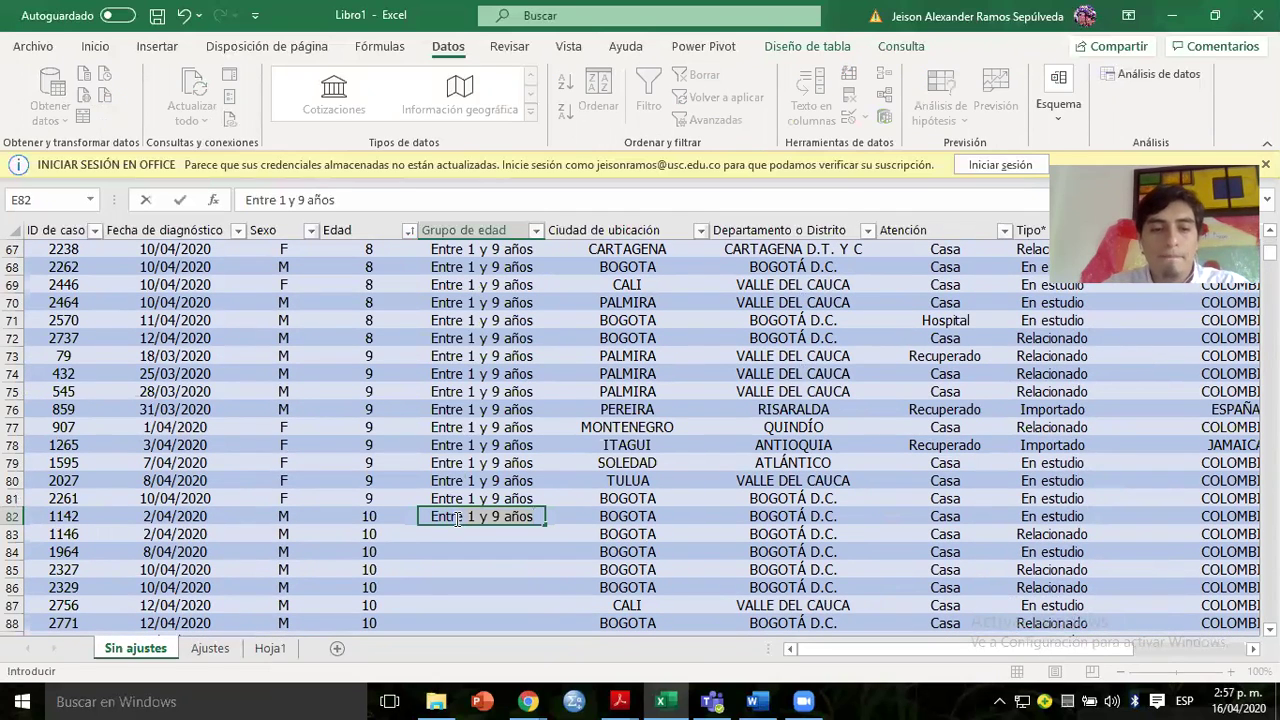
text(0 y 19 años)
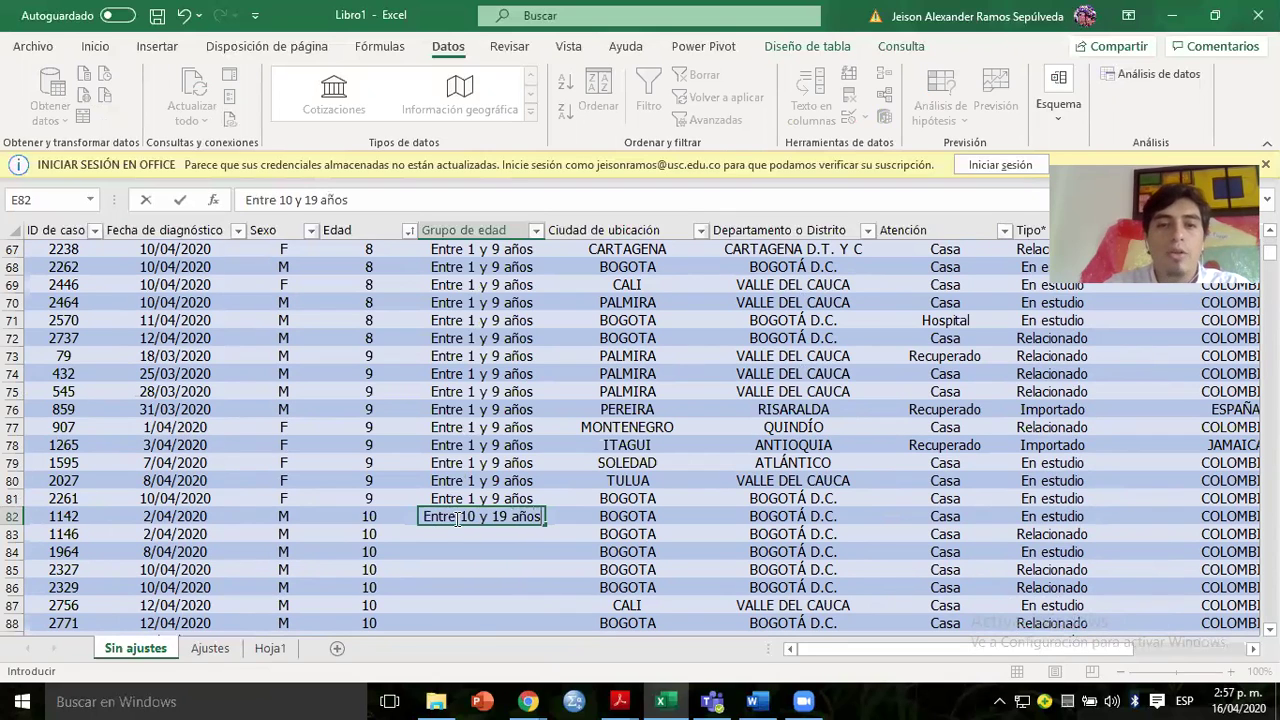
key(ctrl+Return)
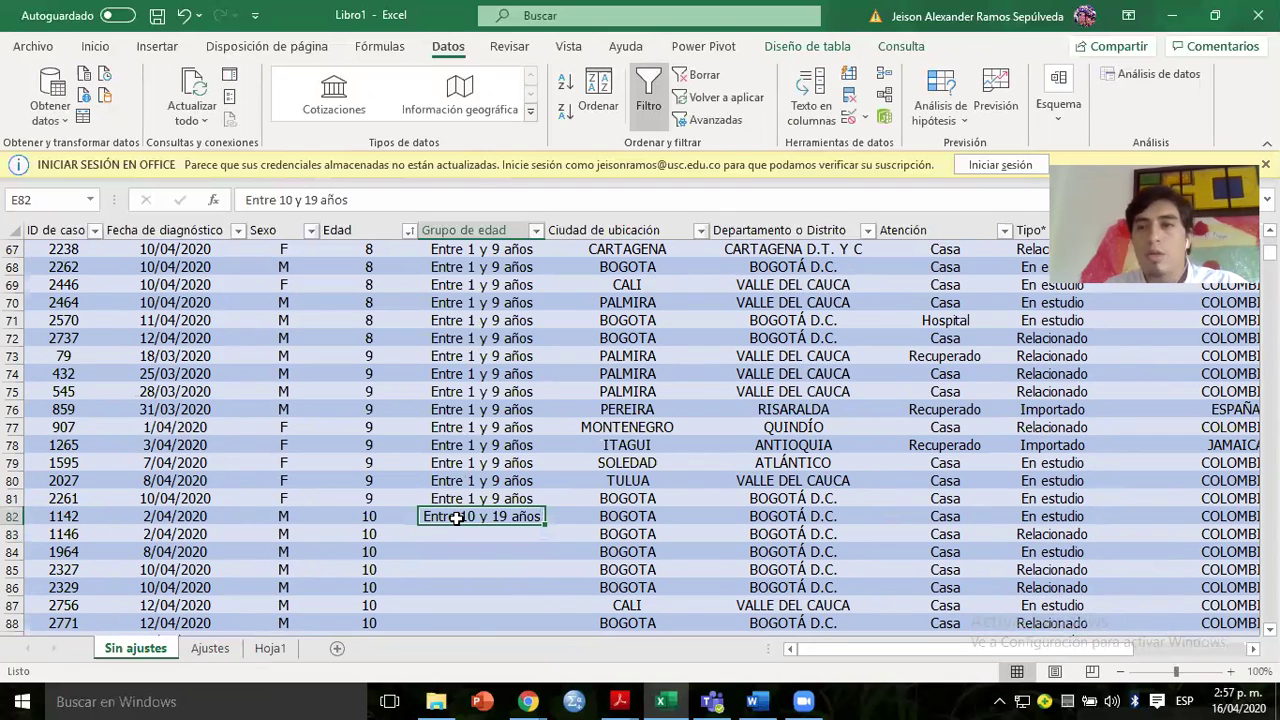
Copy "Entre 10 y 19 años" down the Grupo de edad column through the last row with age 19.
key(ctrl+c)
drag(456, 518, 454, 517)
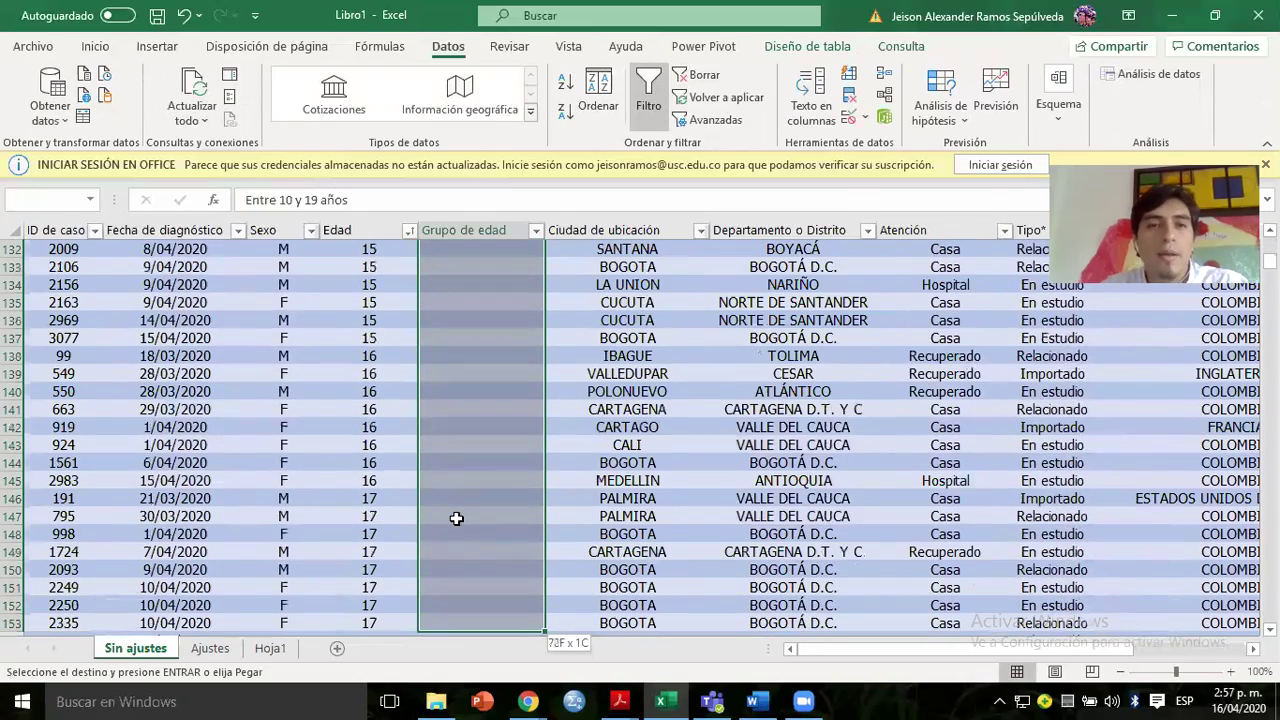
key(shift+Down)
key(shift+Down)
key(shift+Down)
key(shift+Down)
key(shift+Down)
key(shift+Down)
key(shift+Down)
key(shift+Down)
key(shift+Down)
key(shift+Down)
key(shift+Down)
key(shift+Down)
key(shift+Down)
key(shift+Down)
key(shift+Down)
key(shift+Down)
key(shift+Down)
key(shift+Down)
key(shift+Down)
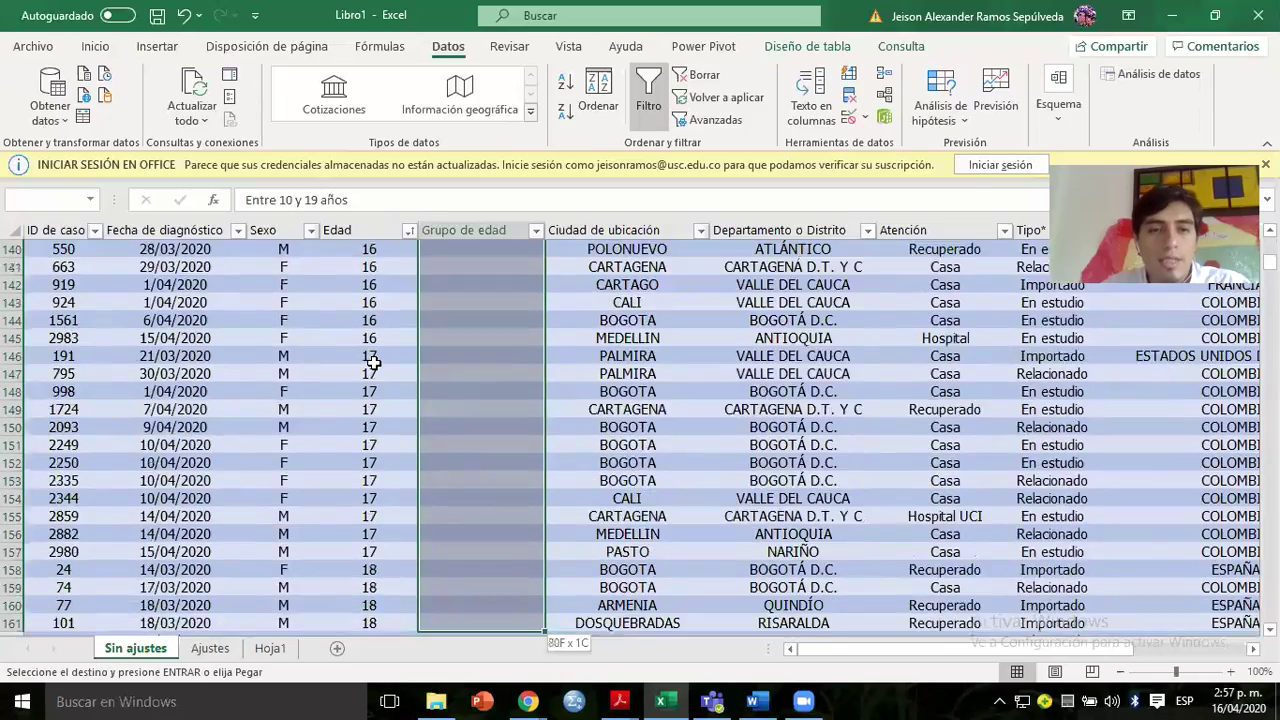
key(shift+Down)
key(shift+Down)
key(shift+Down)
key(shift+Down)
key(shift+Down)
key(shift+Down)
key(shift+Down)
key(shift+Down)
key(shift+Down)
key(shift+Down)
key(shift+Down)
key(shift+Down)
key(shift+Down)
key(shift+Down)
key(shift+Down)
key(shift+Down)
key(shift+Down)
key(shift+Down)
key(shift+Down)
key(shift+Down)
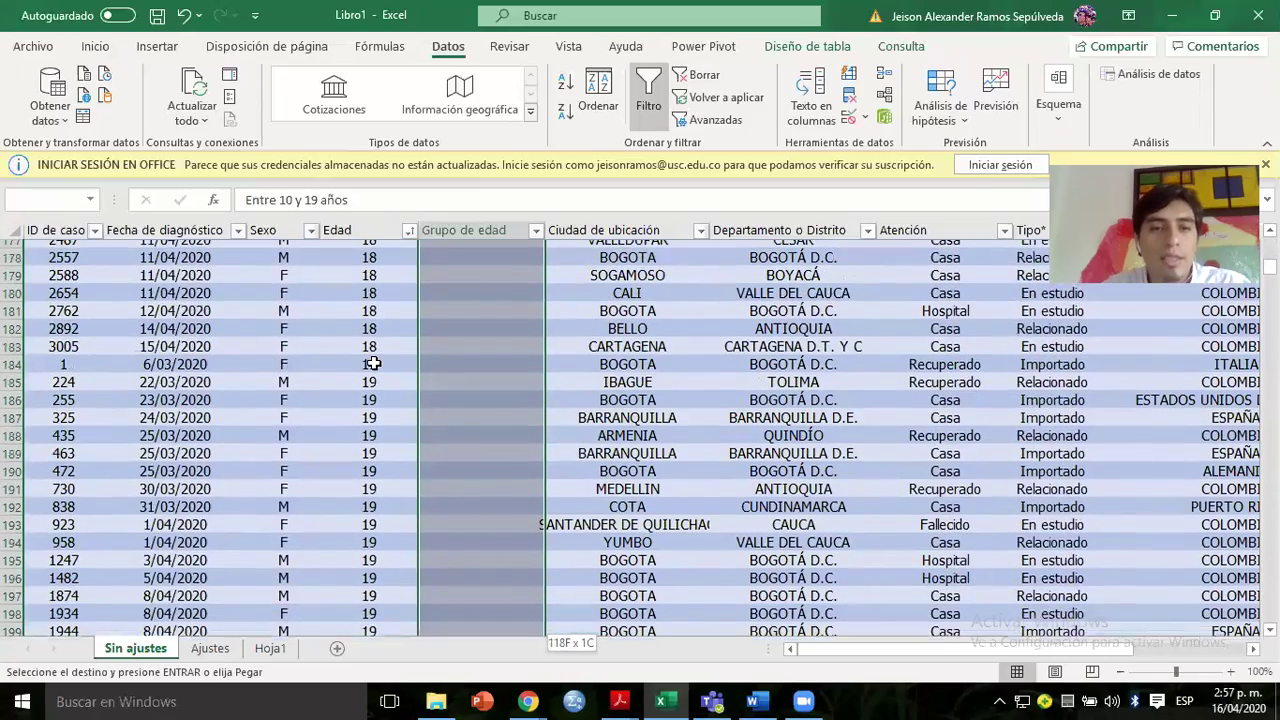
key(shift+Up)
key(shift+Up)
key(shift+Up)
key(shift+Up)
key(shift+Up)
key(shift+Up)
key(shift+Up)
key(shift+Up)
key(shift+Up)
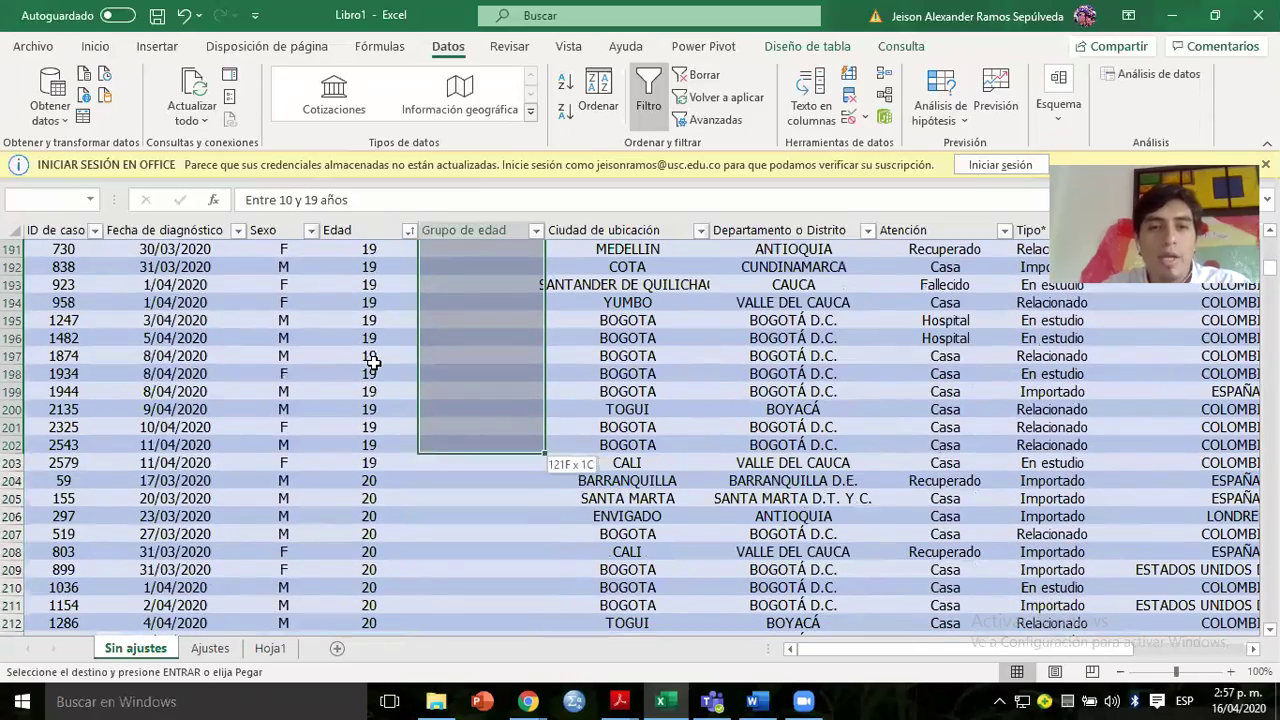
scroll(372, 363, up, 6)
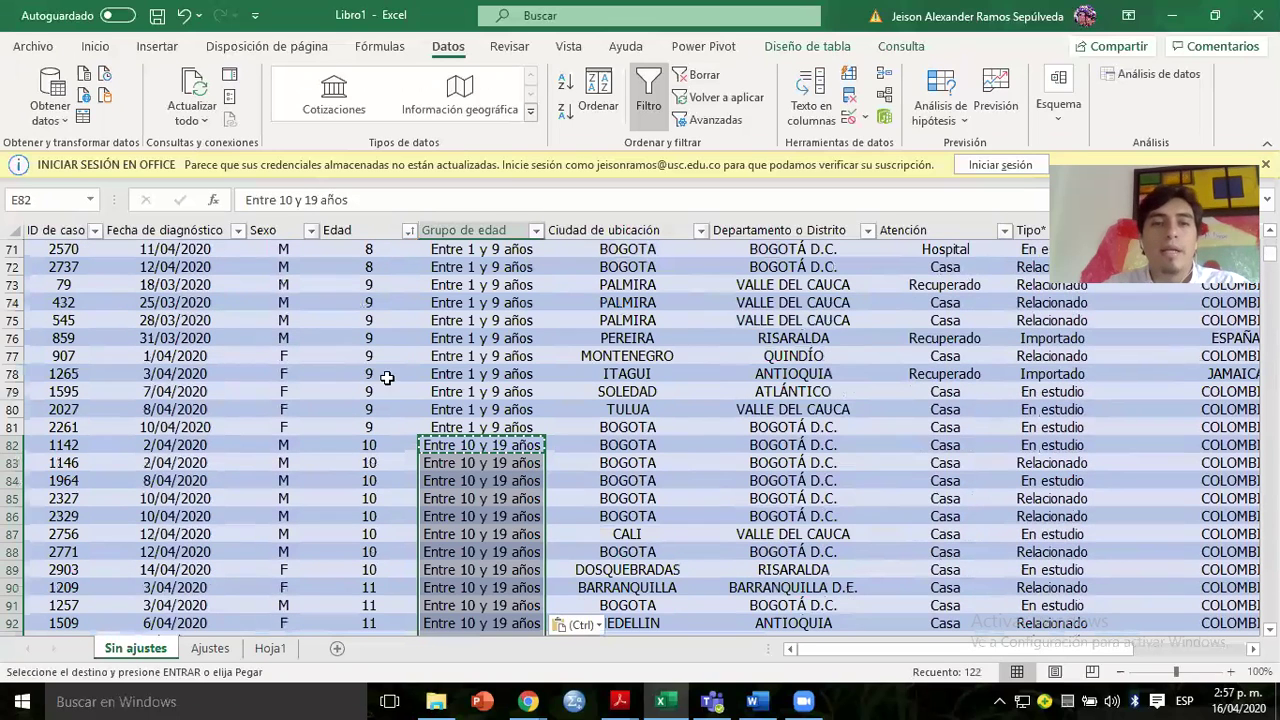
click(445, 437)
key(Escape)
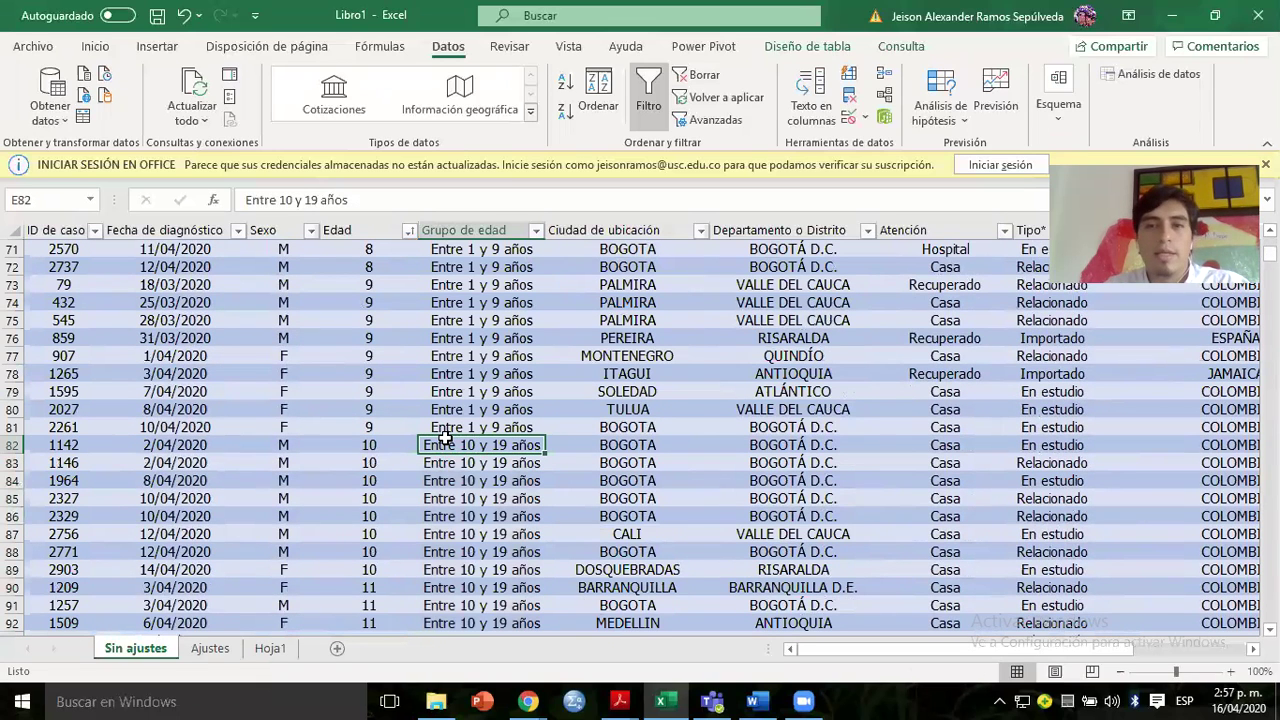
Examine the Grupo de edad column in the Ajustes sheet, including its header comment and its list of filter values.
click(211, 649)
click(416, 352)
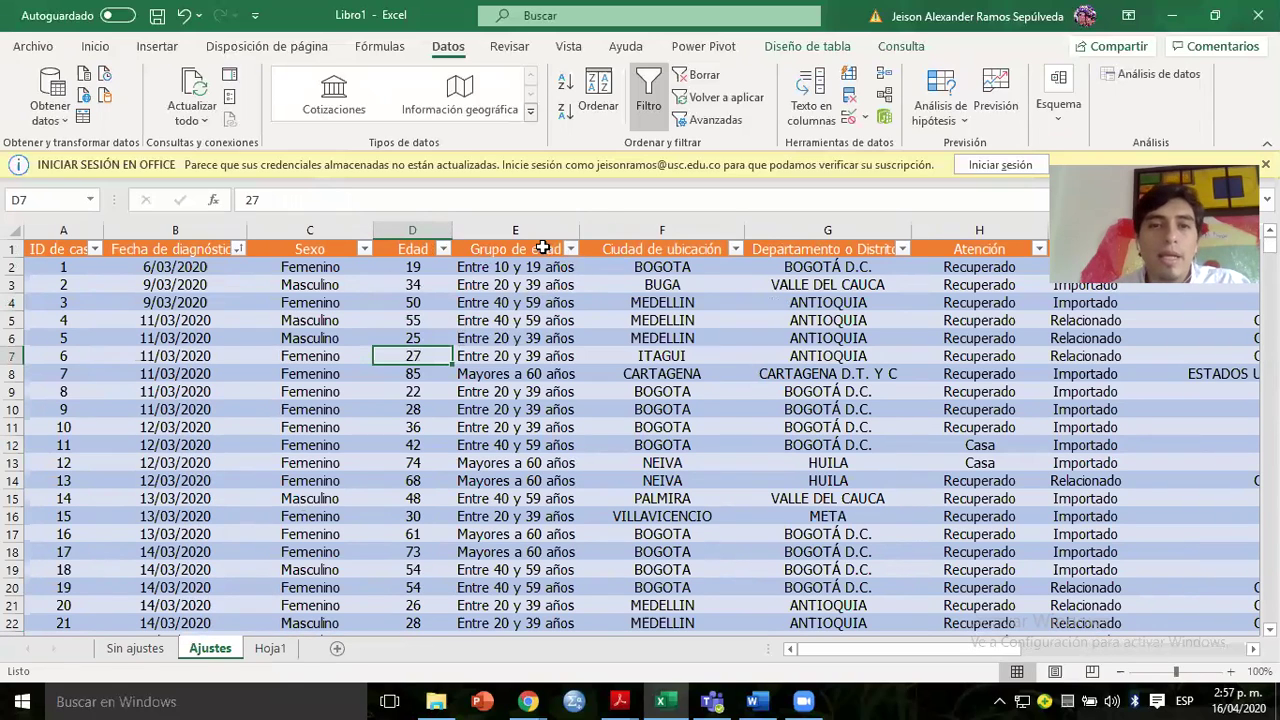
mouse_move(527, 246)
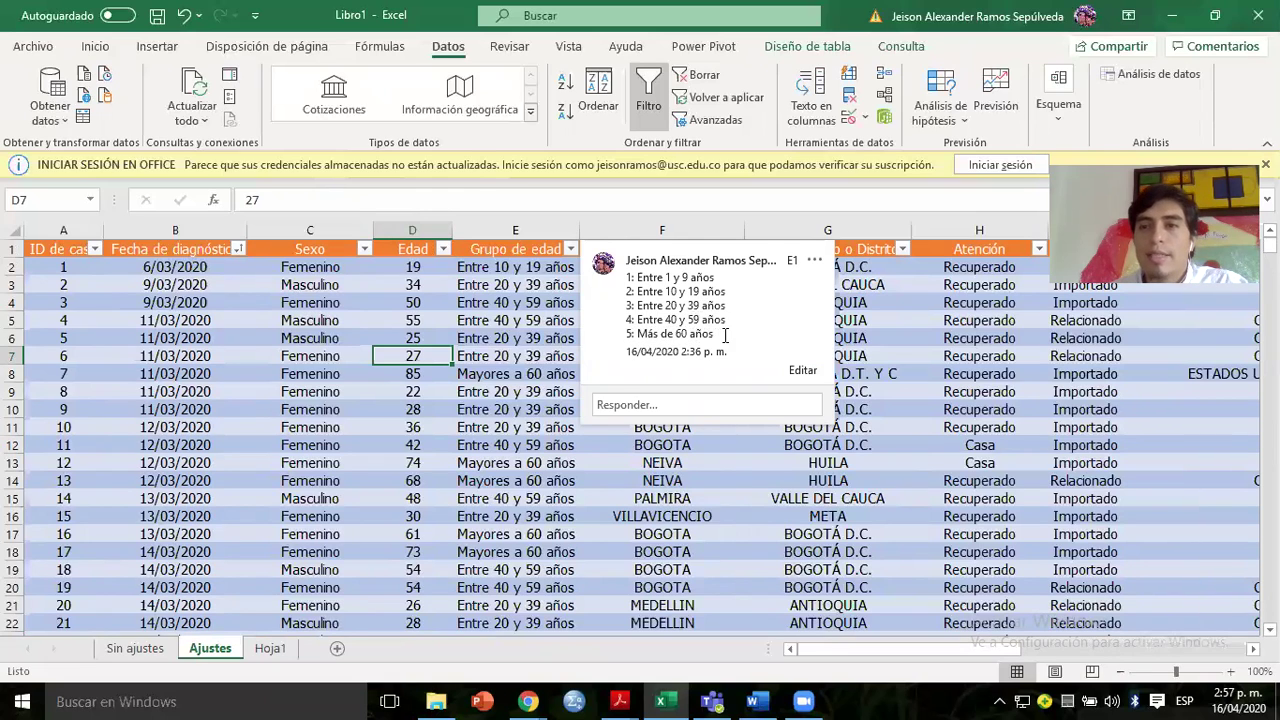
click(520, 320)
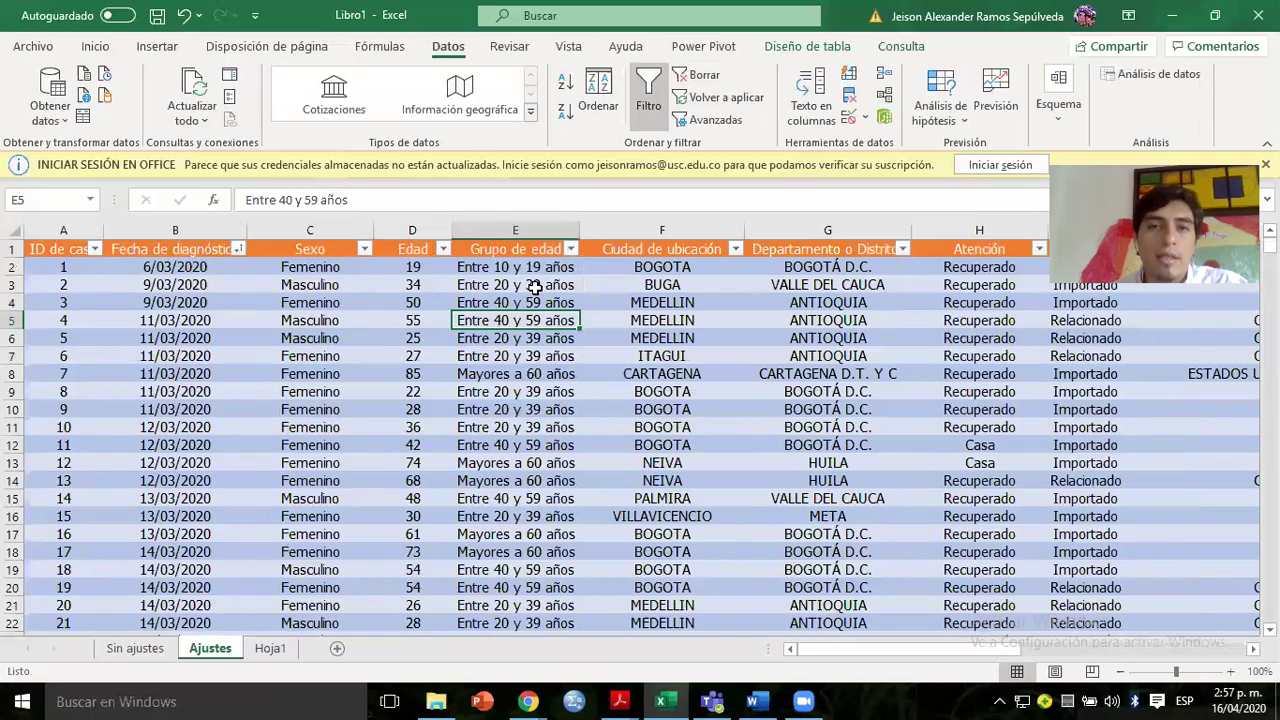
click(570, 250)
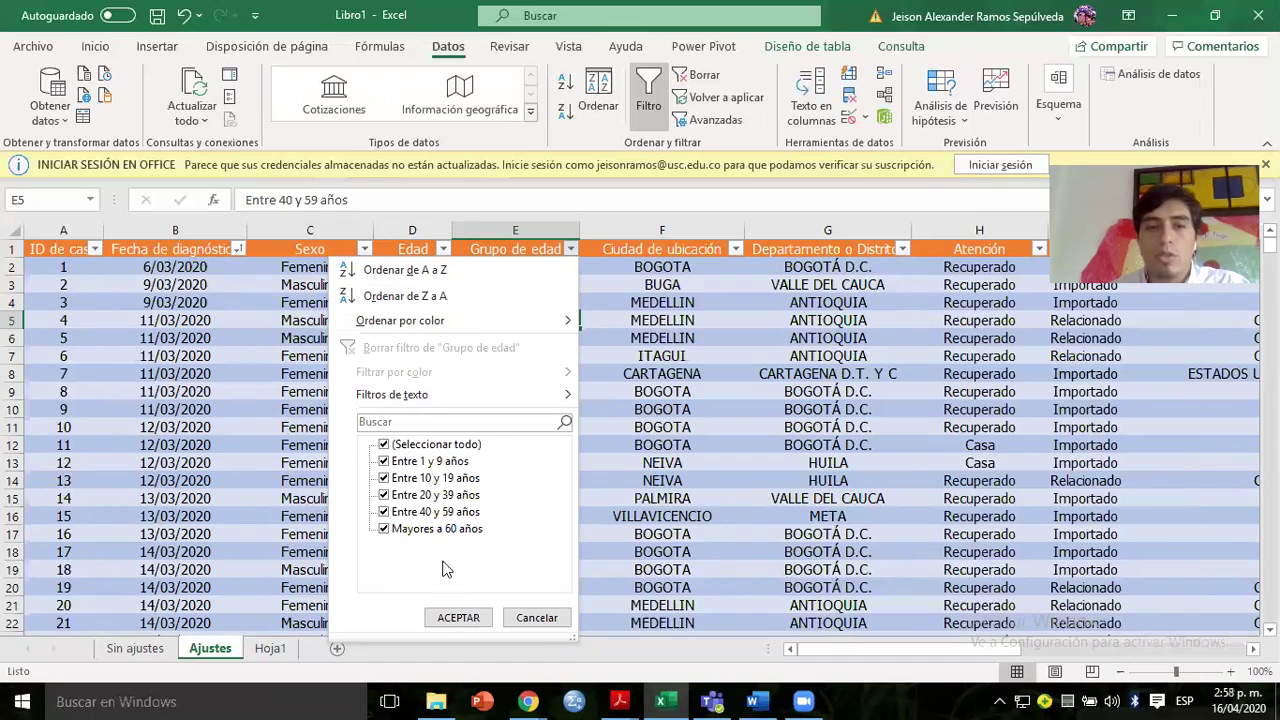
click(458, 618)
click(342, 372)
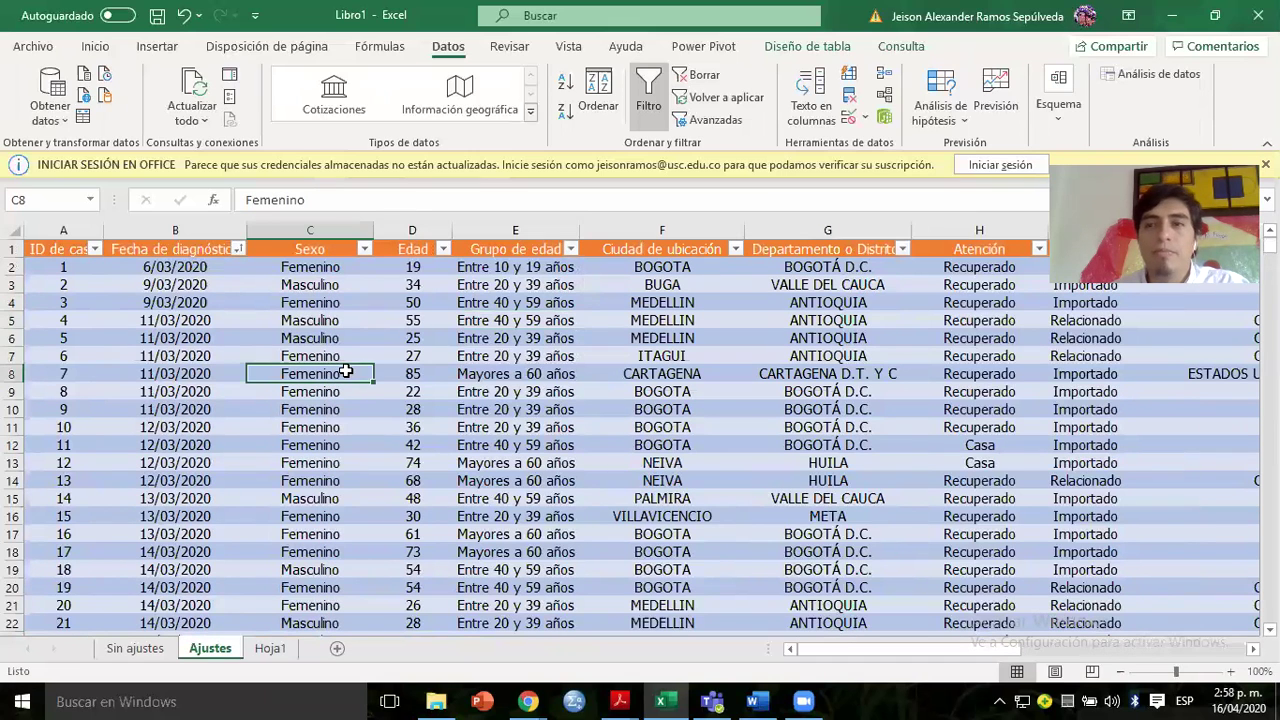
Filter the Sexo column of the Sin ajustes sheet to show only F.
click(143, 652)
click(300, 385)
key(ctrl+Home)
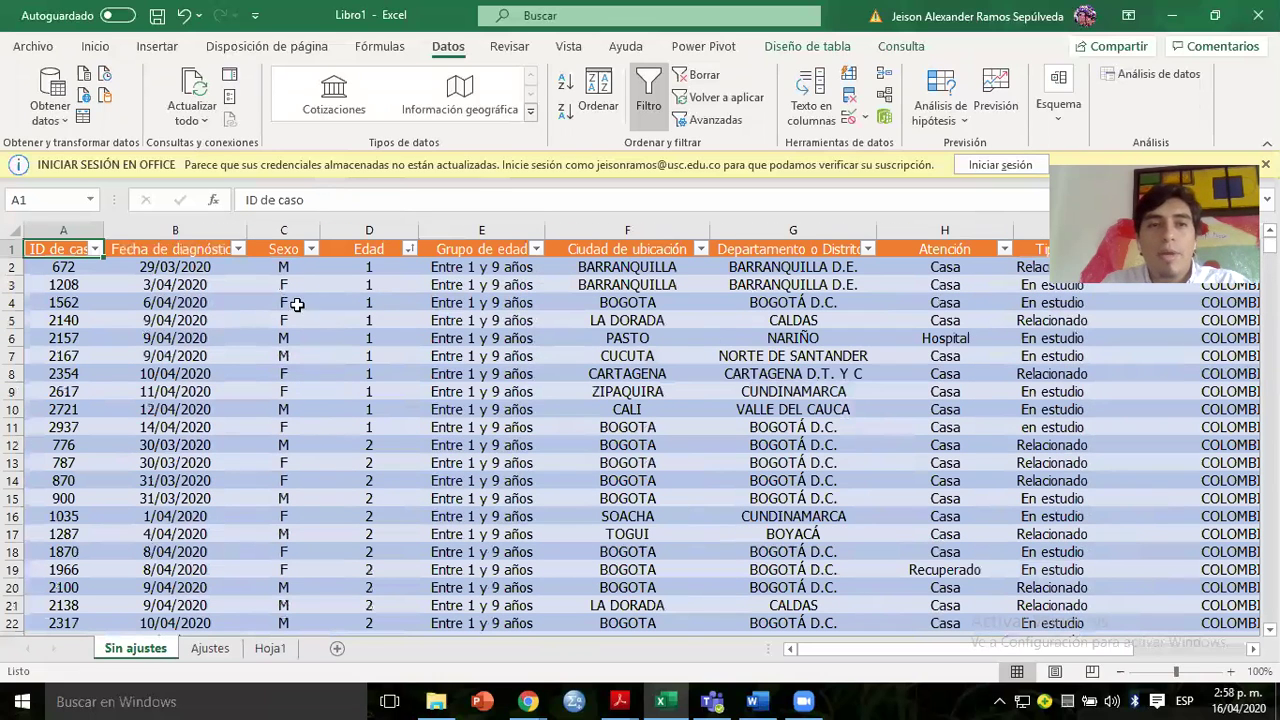
click(311, 249)
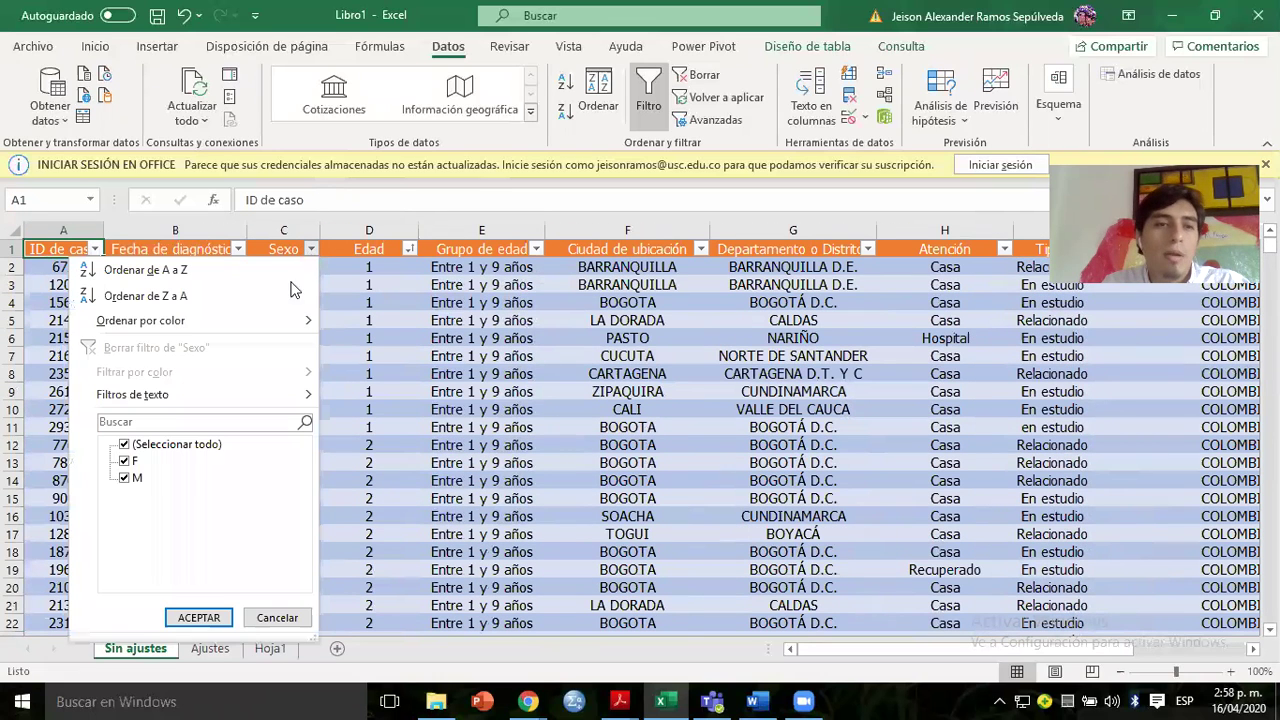
click(171, 445)
click(135, 462)
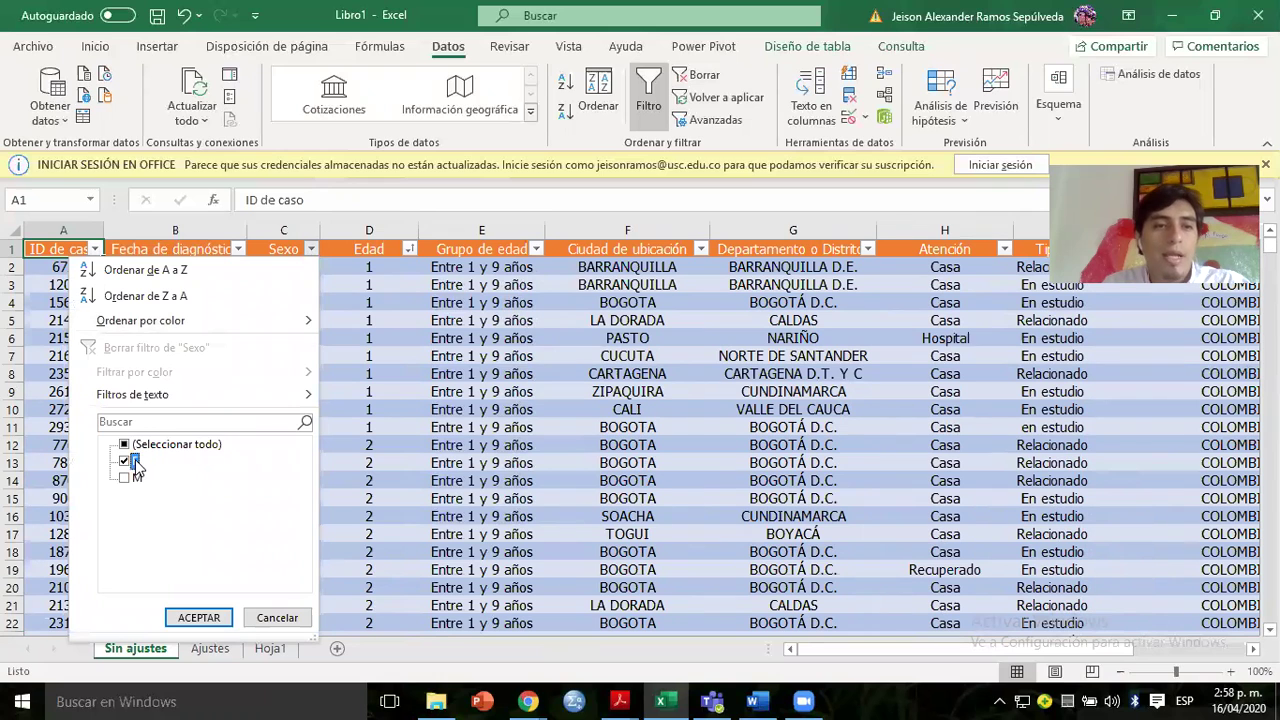
click(198, 617)
Replace F with "Femenino" in the first filtered Sexo cell and fill it down all the filtered rows.
click(283, 268)
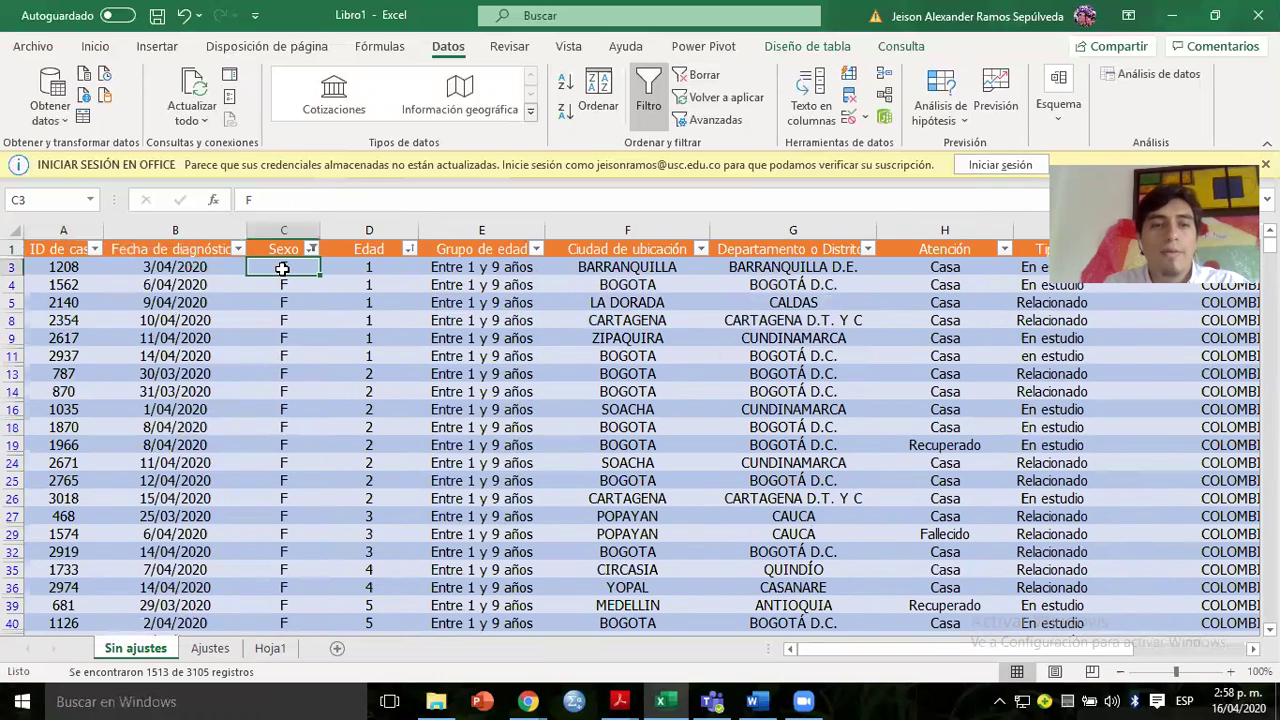
text(Femenino)
key(Return)
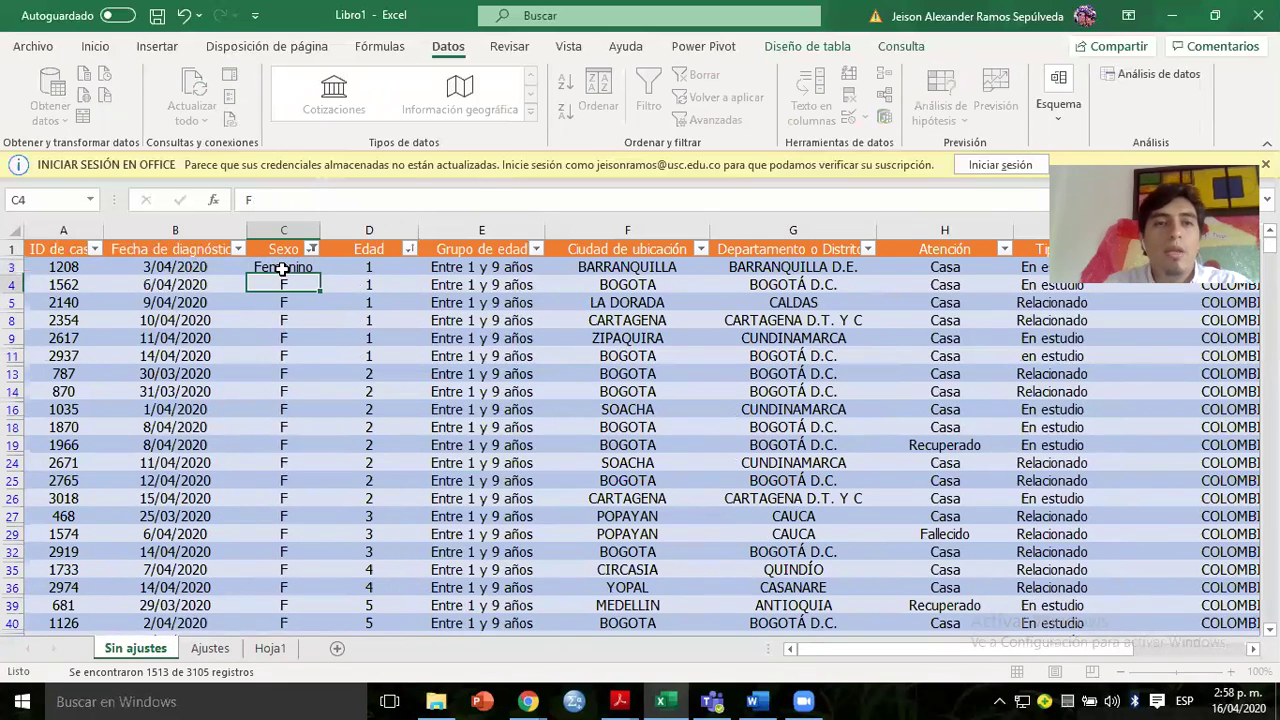
click(283, 268)
double_click(320, 276)
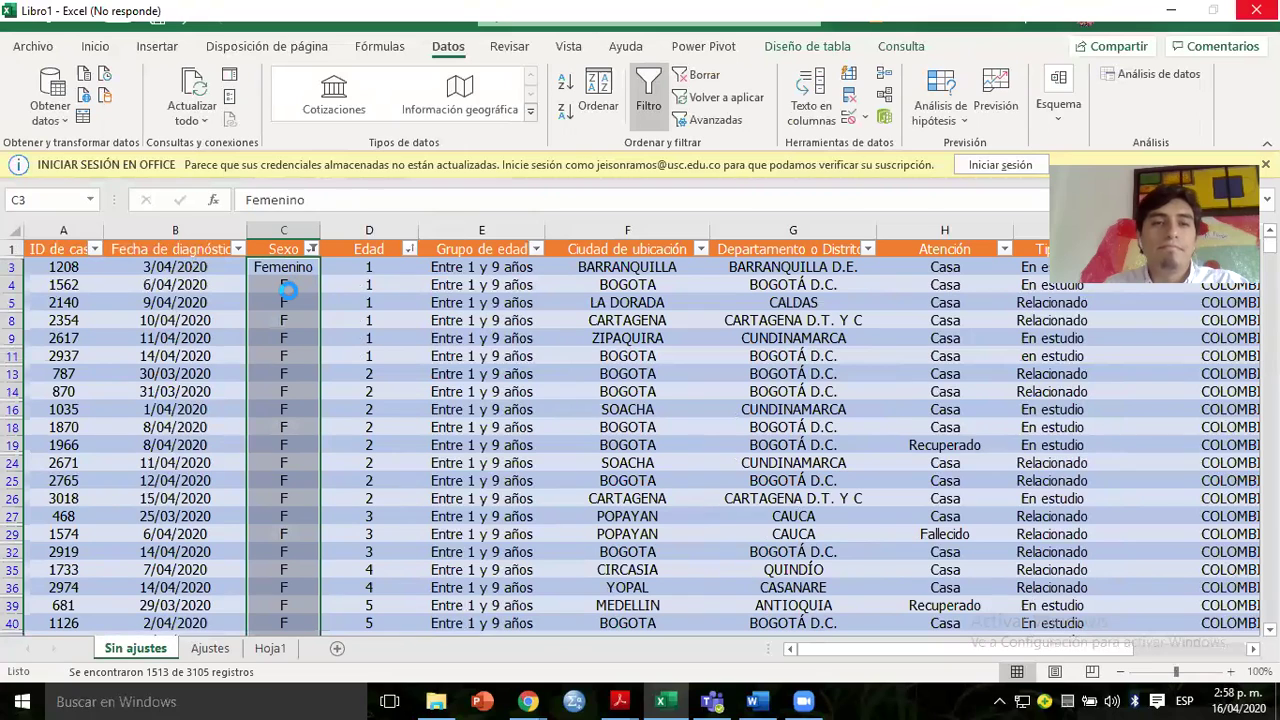
drag(287, 288, 288, 294)
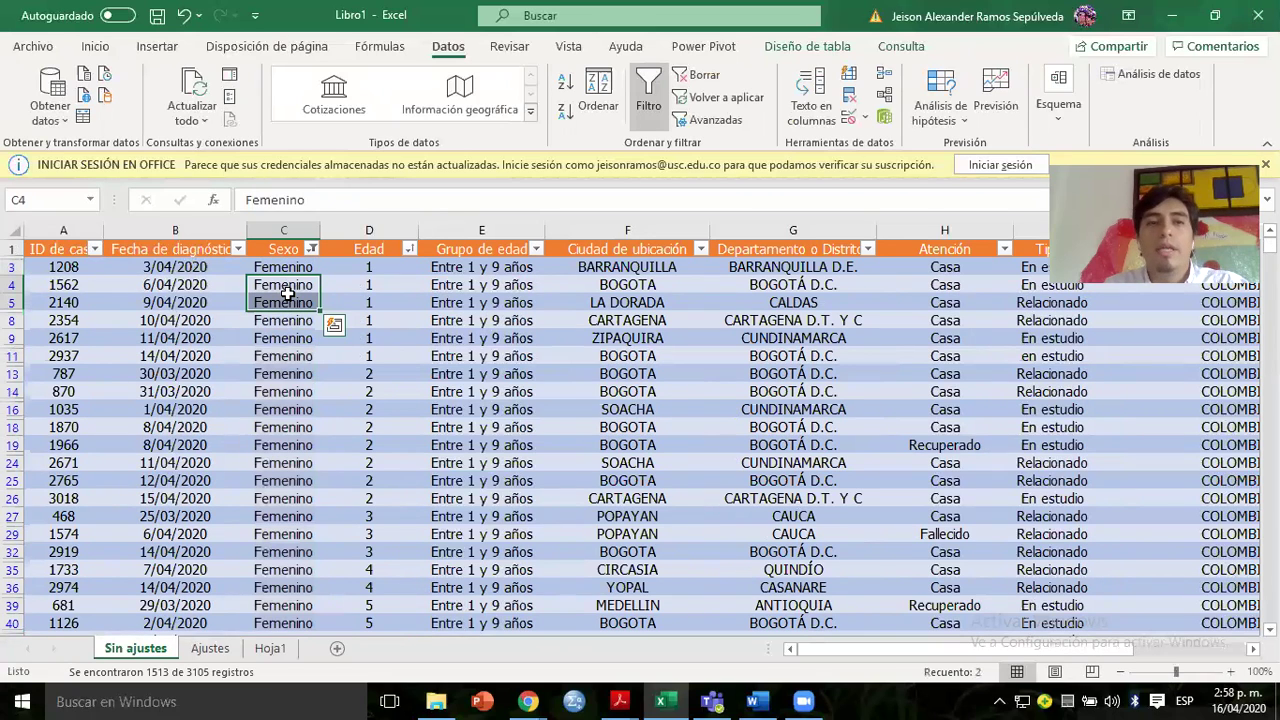
Change the Sexo filter to show only M.
click(312, 249)
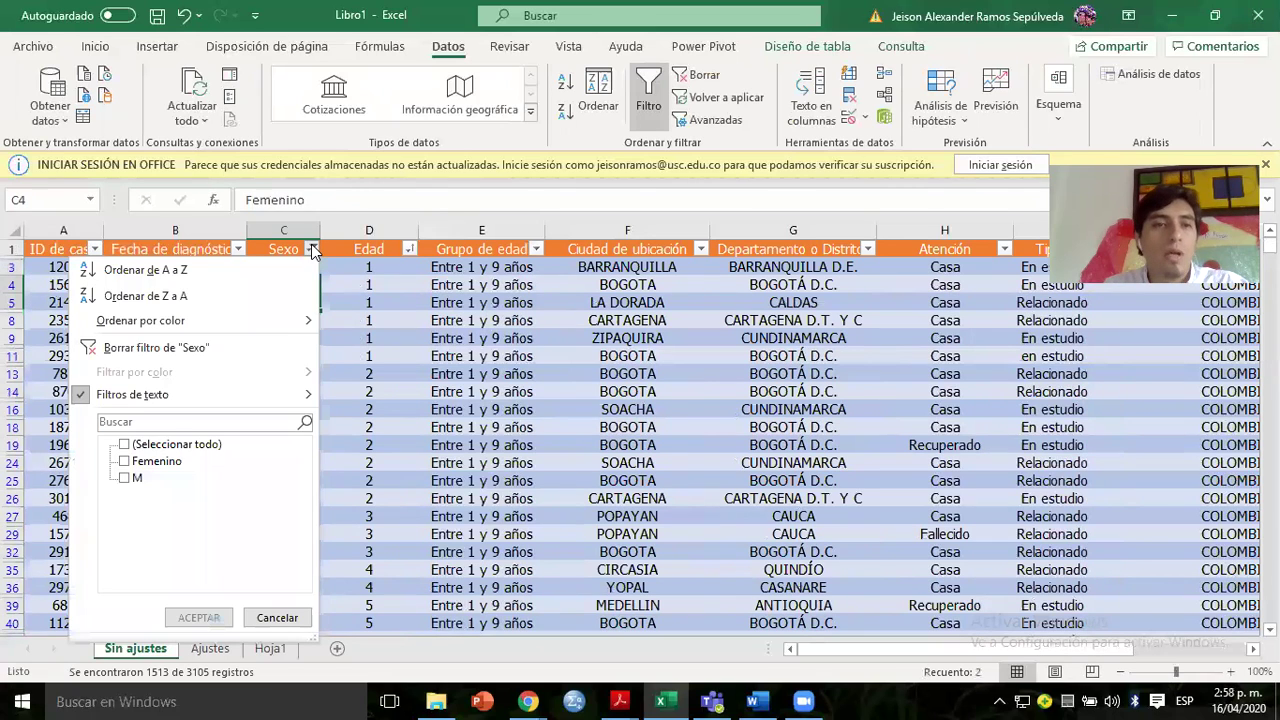
click(147, 465)
click(133, 477)
click(126, 462)
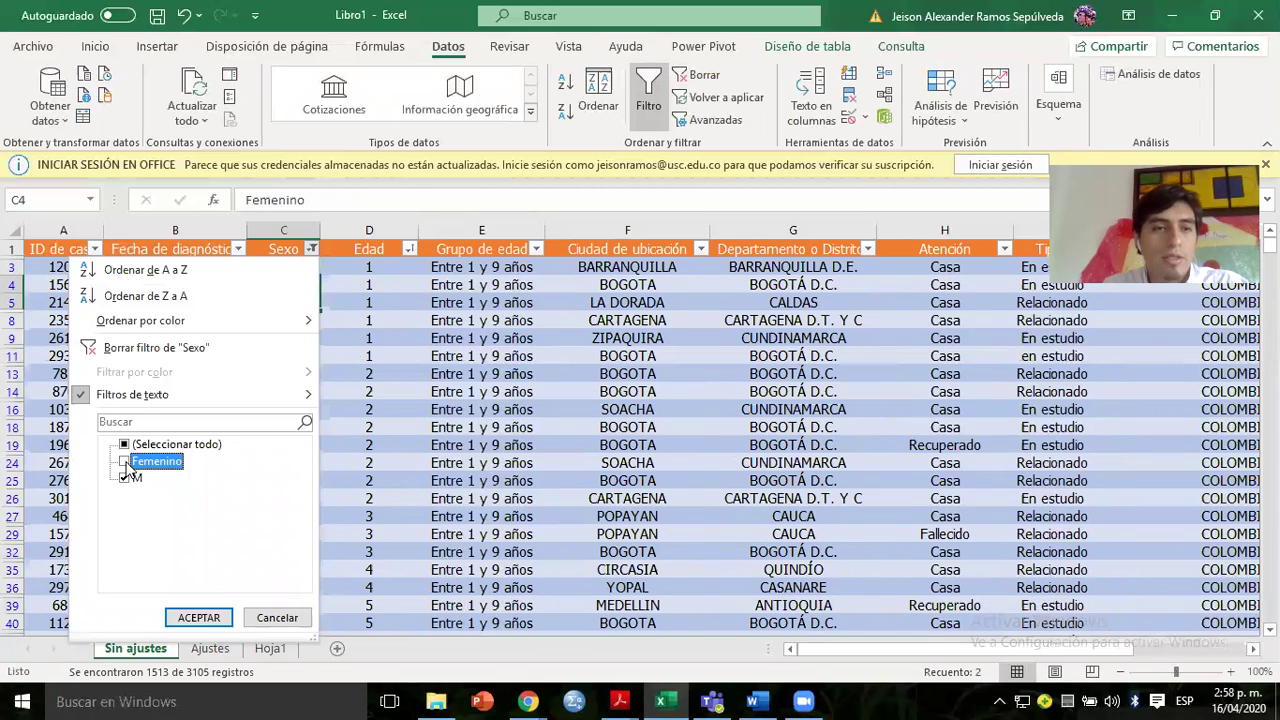
click(199, 617)
click(288, 277)
key(Up)
text(Mascul)
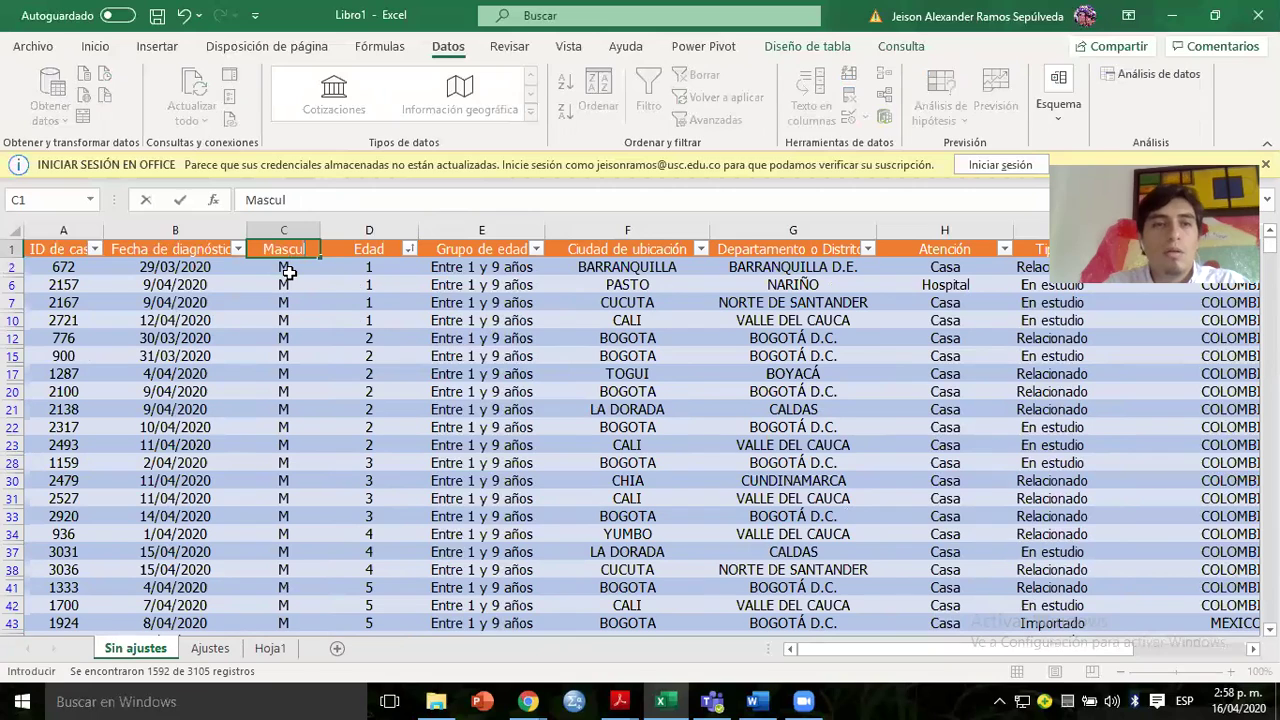
key(Escape)
Replace M with "Masculino" in the first filtered Sexo cell and fill it down all the filtered rows.
click(288, 272)
text(Masc)
text(ul)
text(uni)
key(BackSpace)
key(BackSpace)
key(BackSpace)
text(ino)
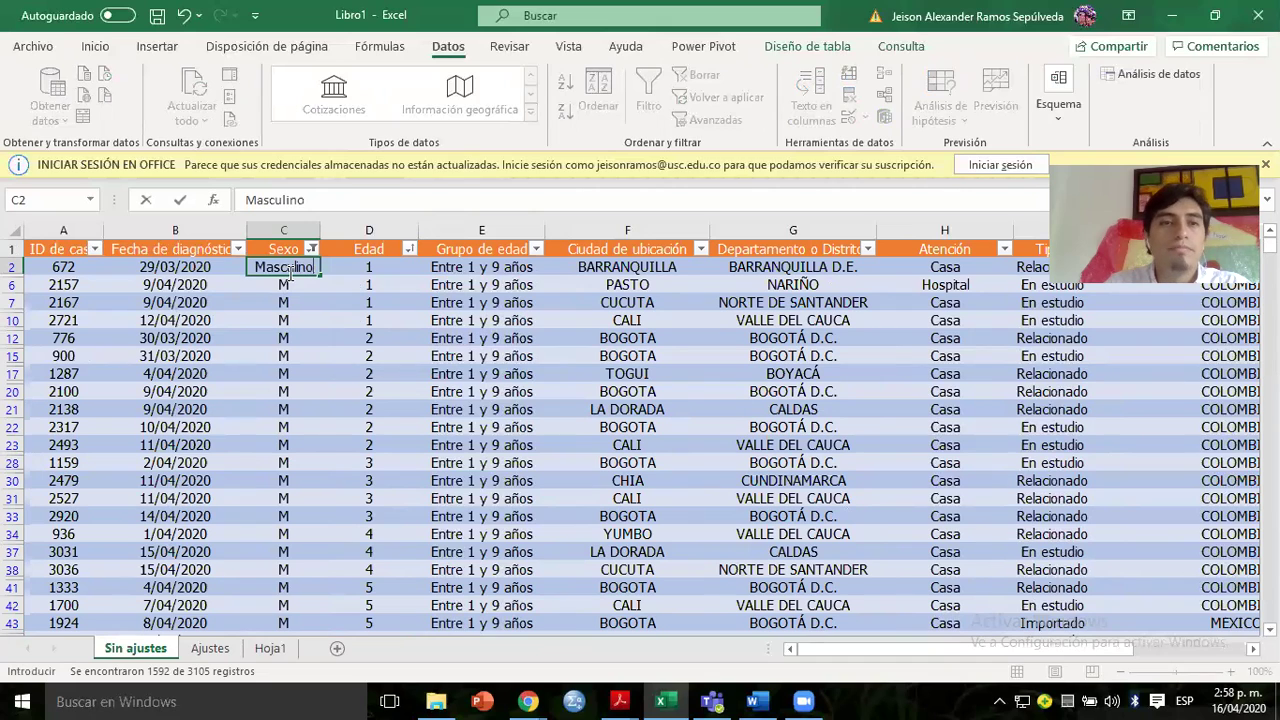
click(285, 286)
click(300, 268)
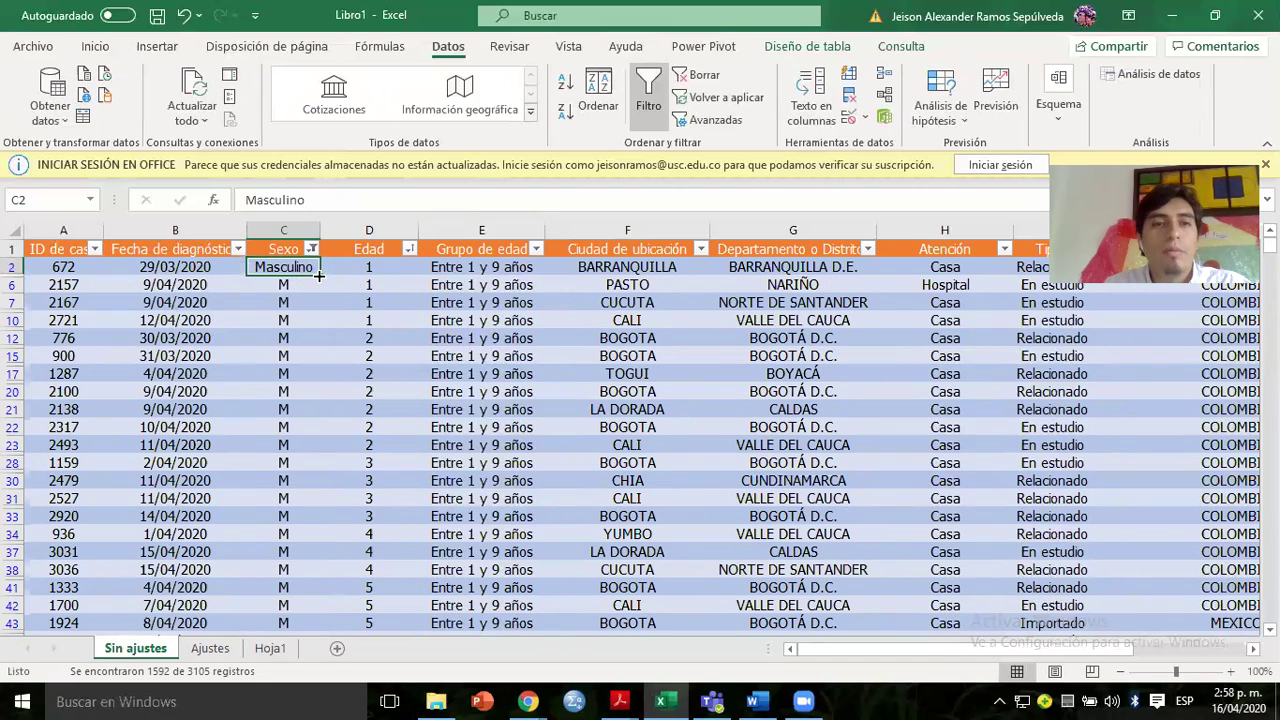
double_click(317, 276)
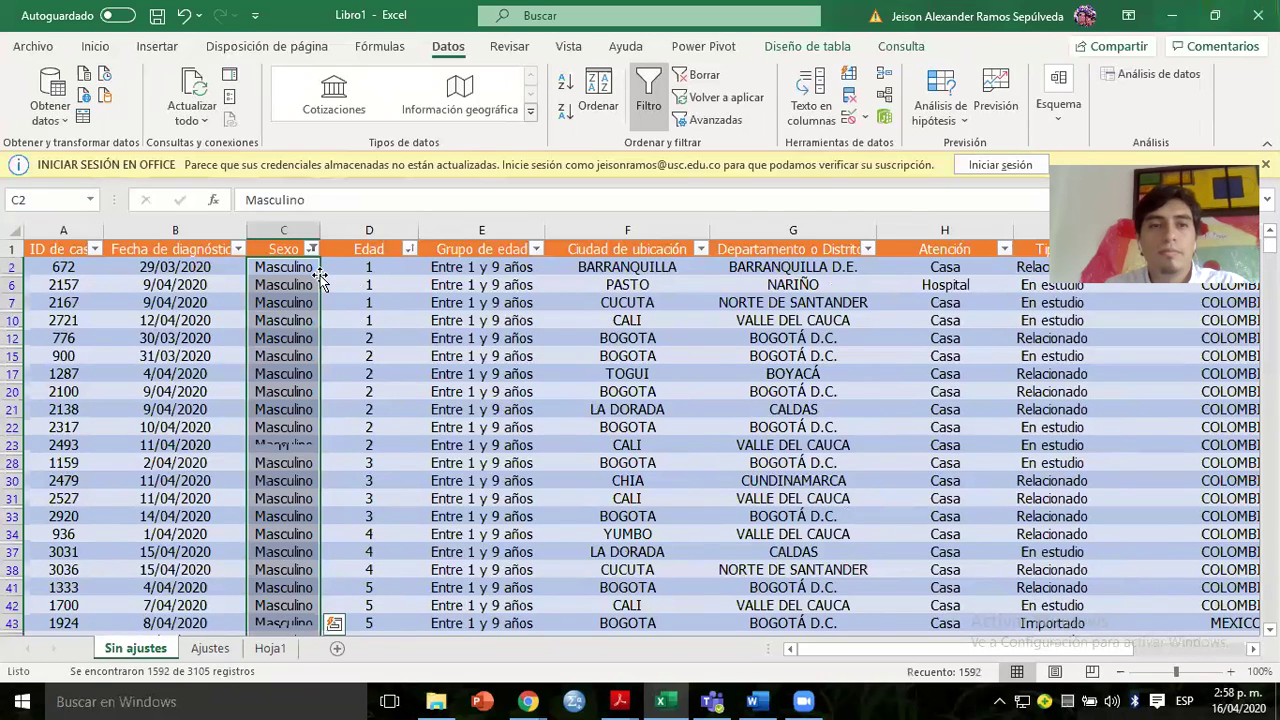
click(262, 447)
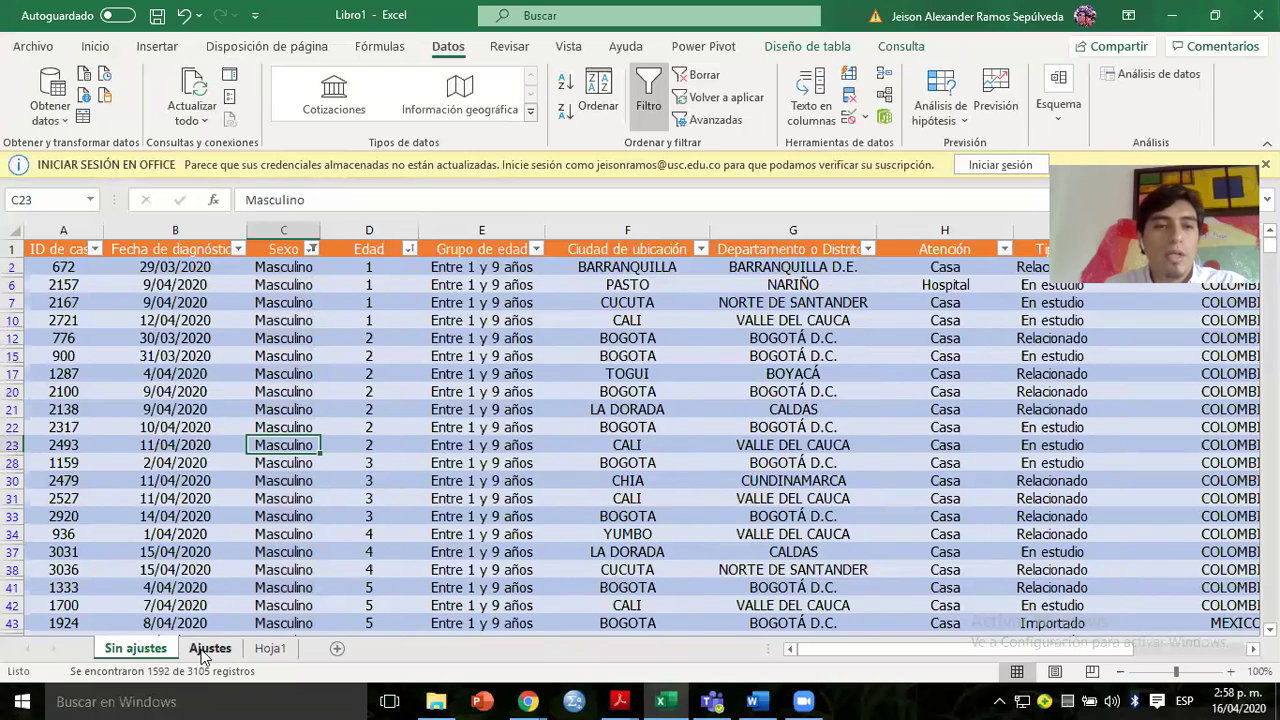
Go to the Ajustes sheet and review its column headings from ID de caso through Grupo de edad.
click(208, 648)
click(290, 286)
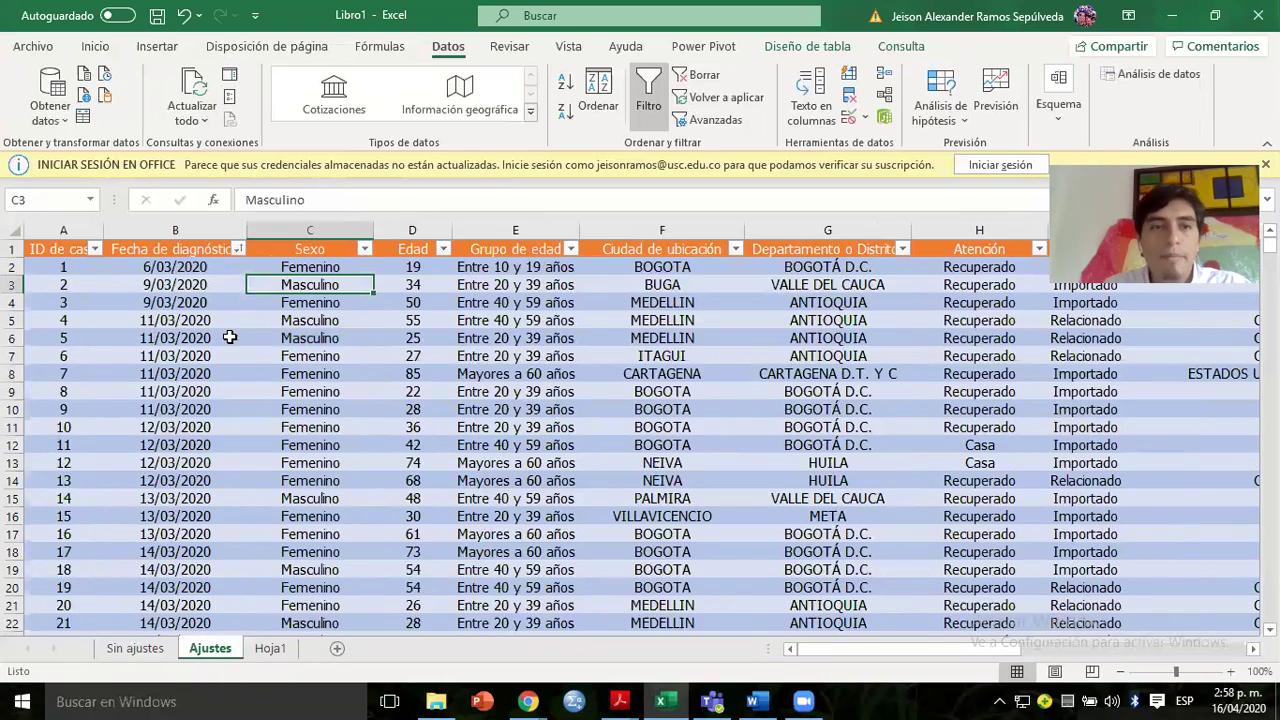
click(55, 237)
key(Right)
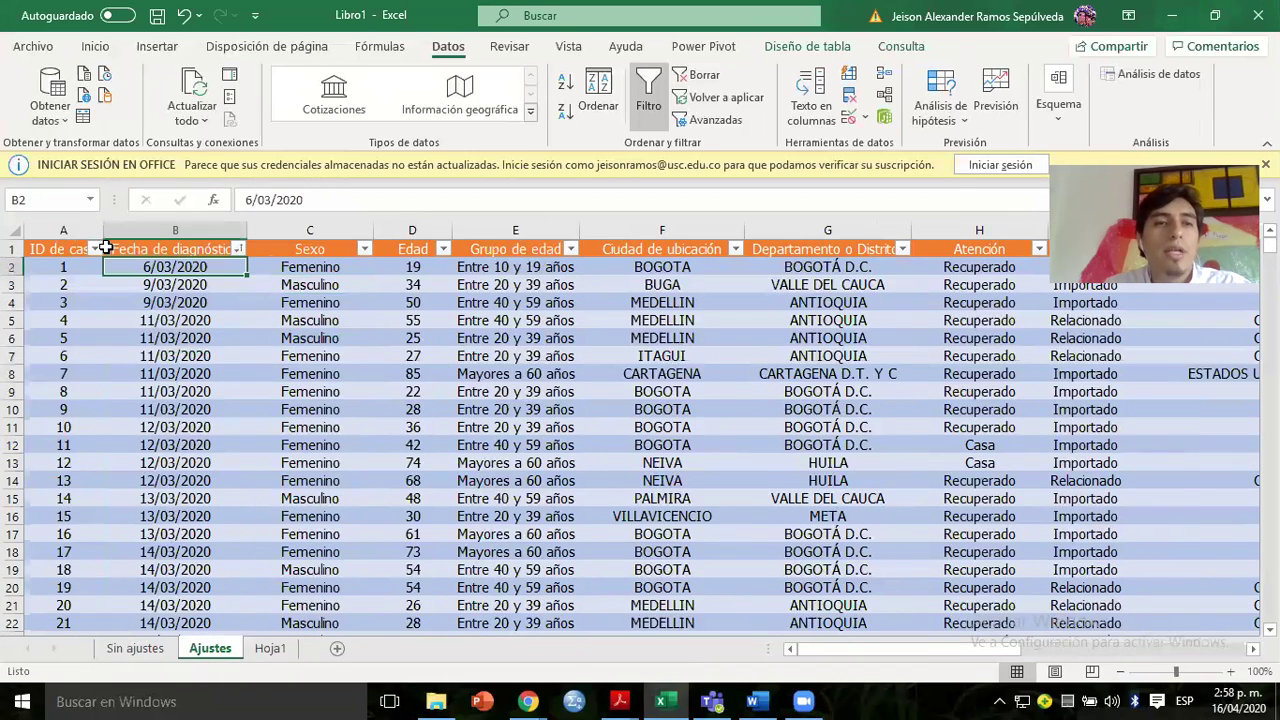
key(Right)
key(Up)
key(Right)
key(Right)
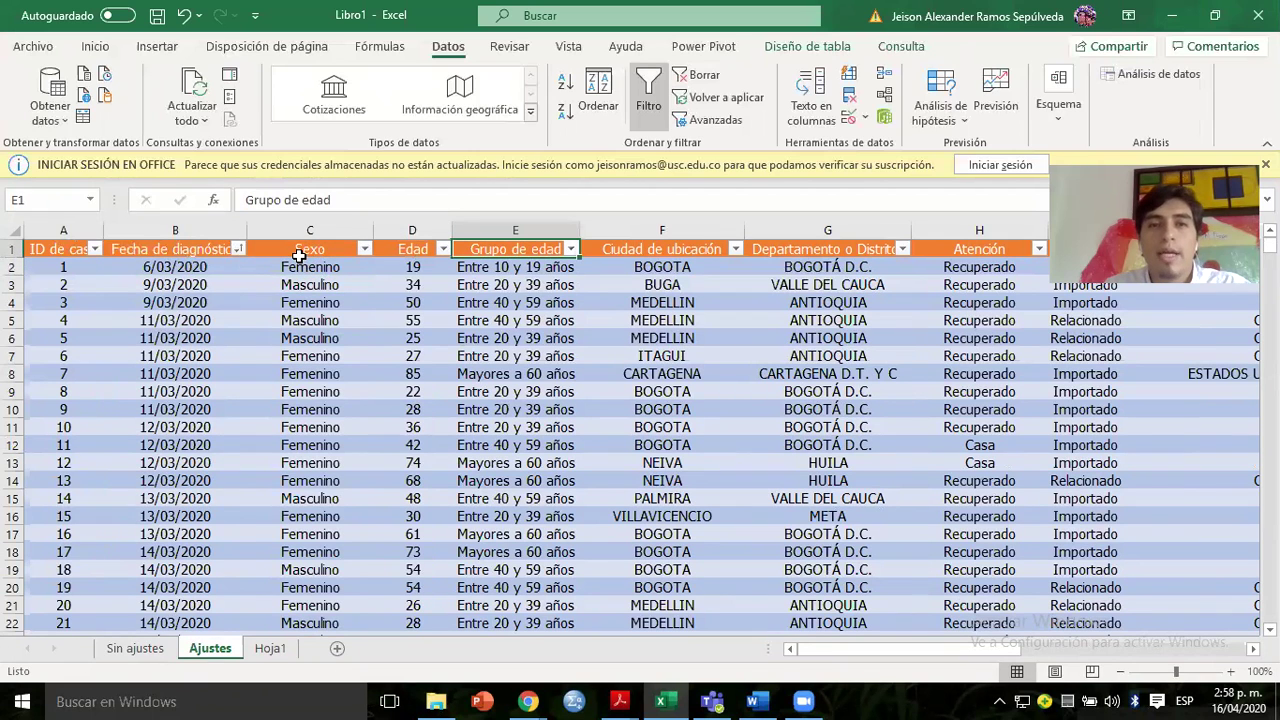
Compare the Ajustes headings after Grupo de edad with the variable table in the Word document, as far as Región.
key(alt+Tab)
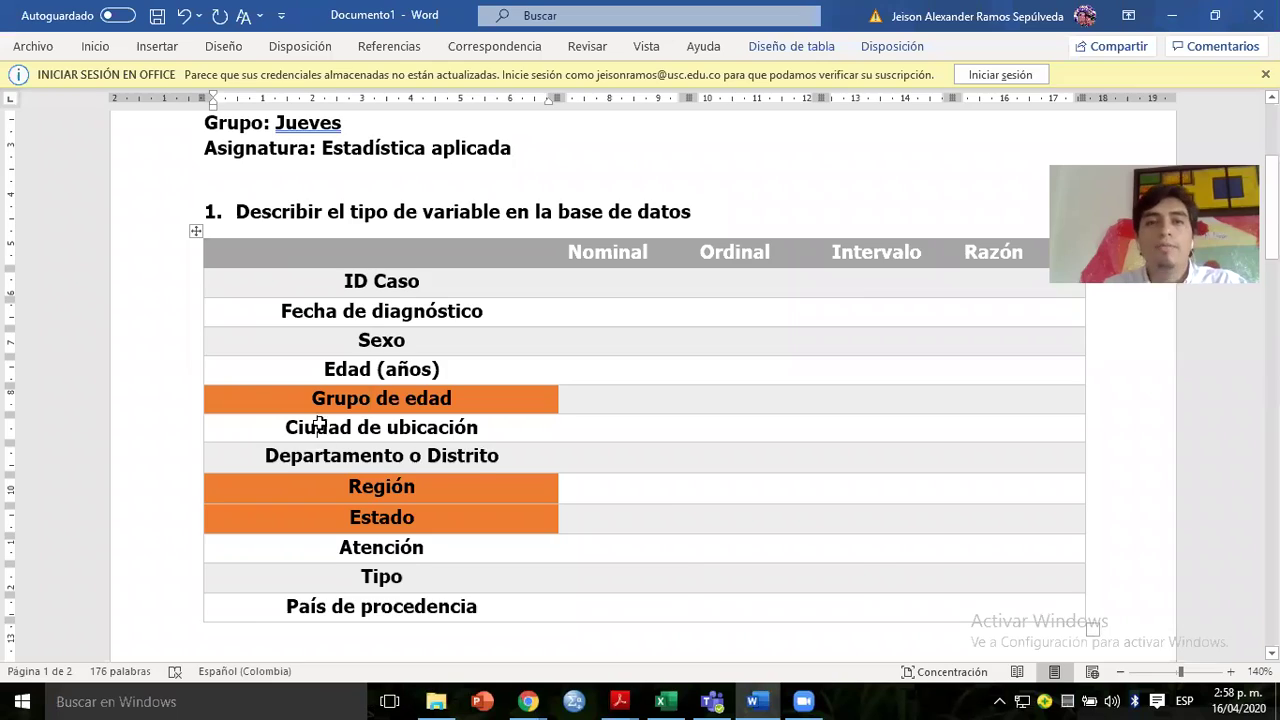
key(alt+Tab)
key(Right)
key(alt+Tab)
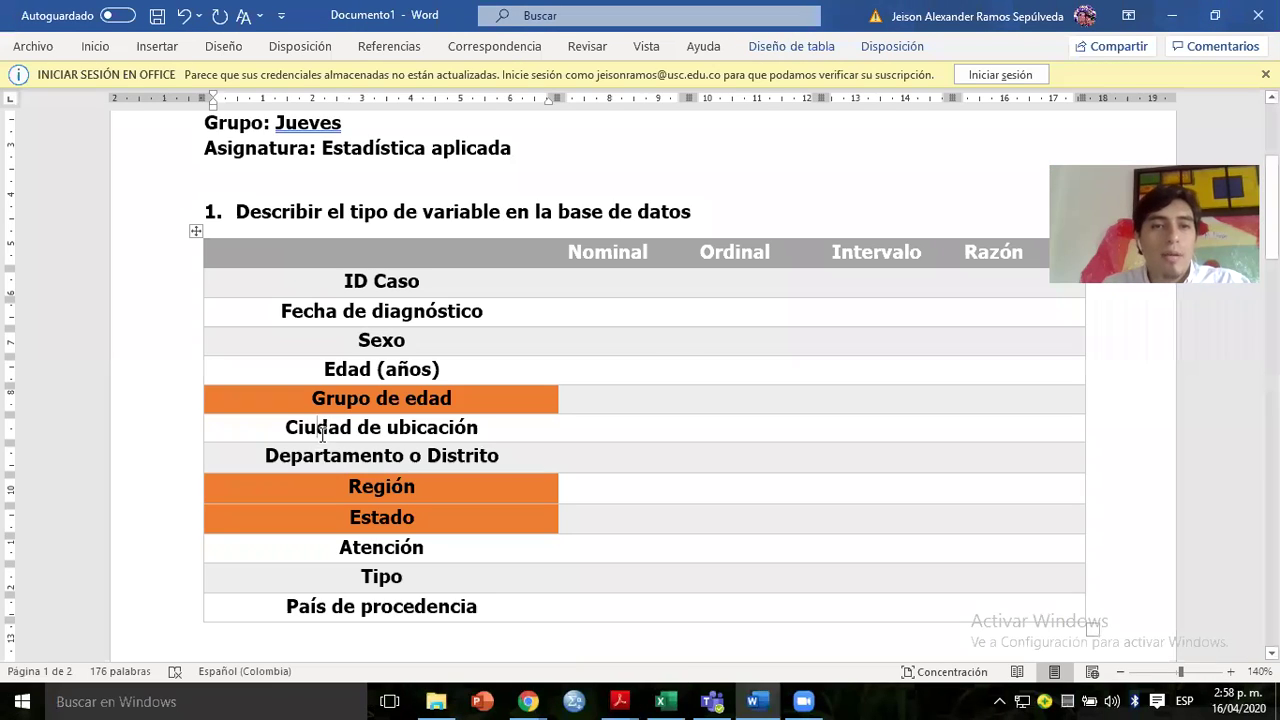
key(alt+Tab)
key(Right)
key(Right)
key(alt+Tab)
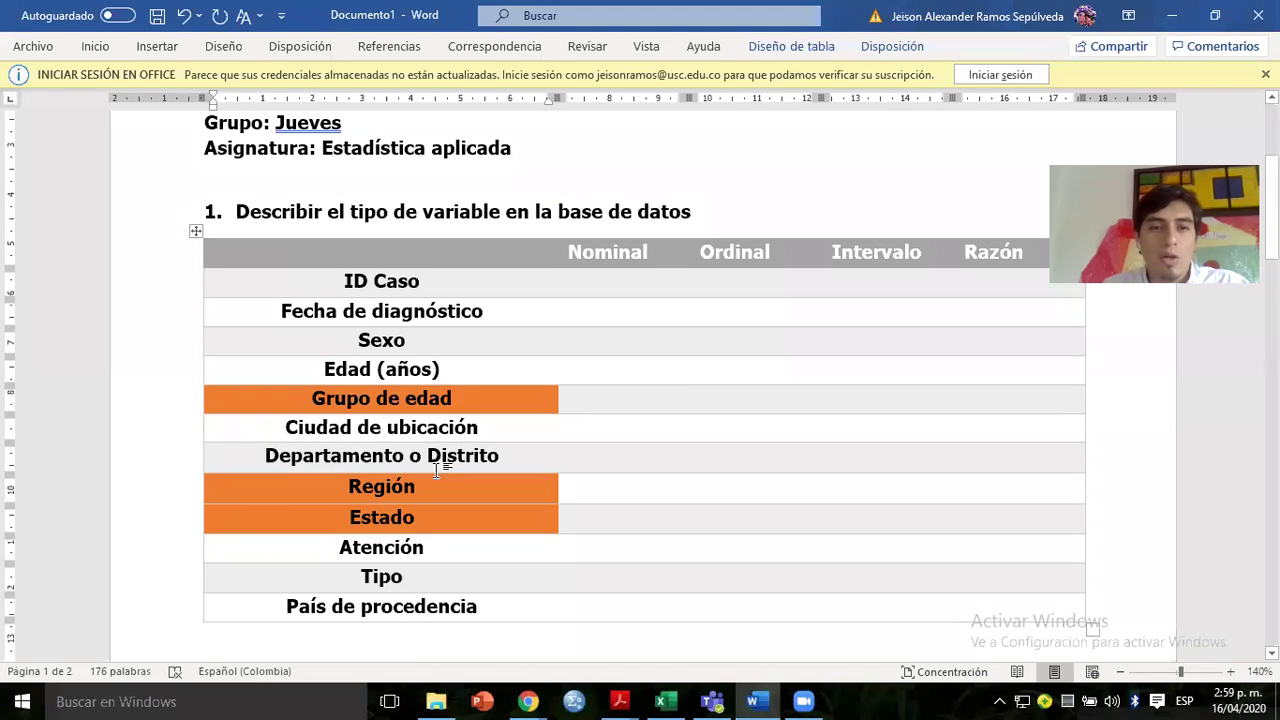
double_click(378, 486)
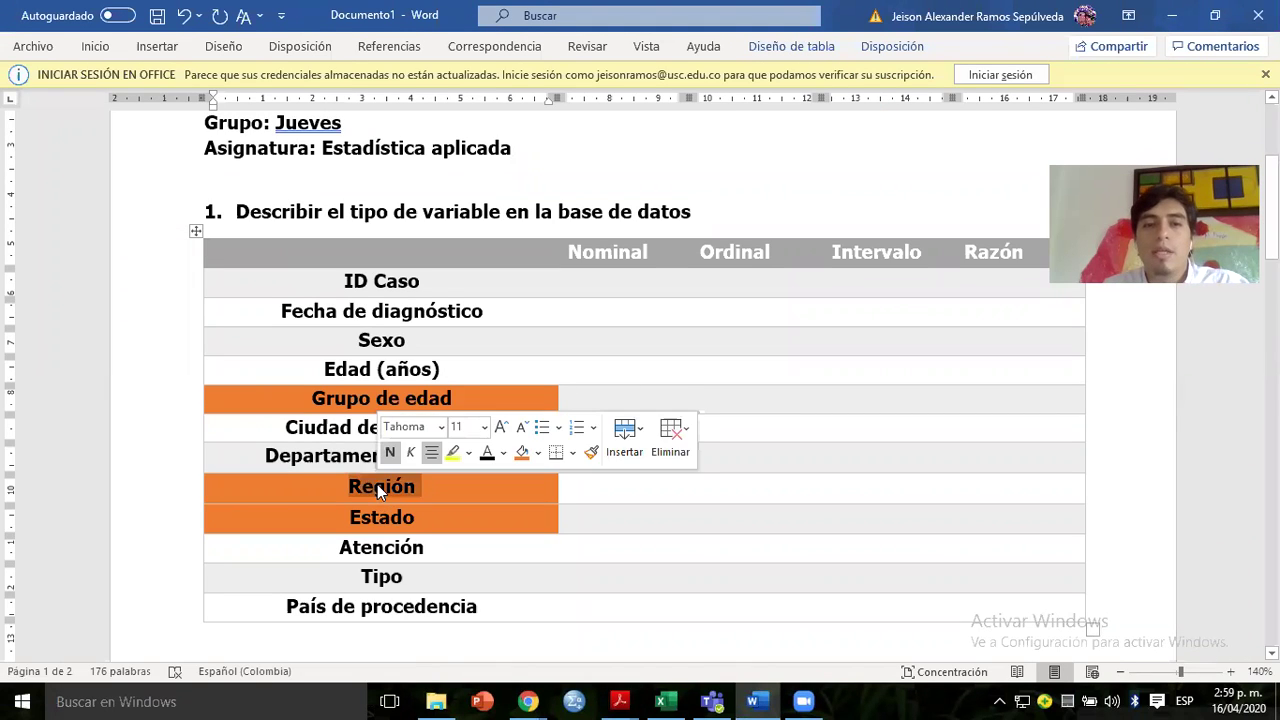
click(377, 486)
Switch back to Excel, insert a column before Atención in the Ajustes sheet and name it "Región".
key(alt+Tab)
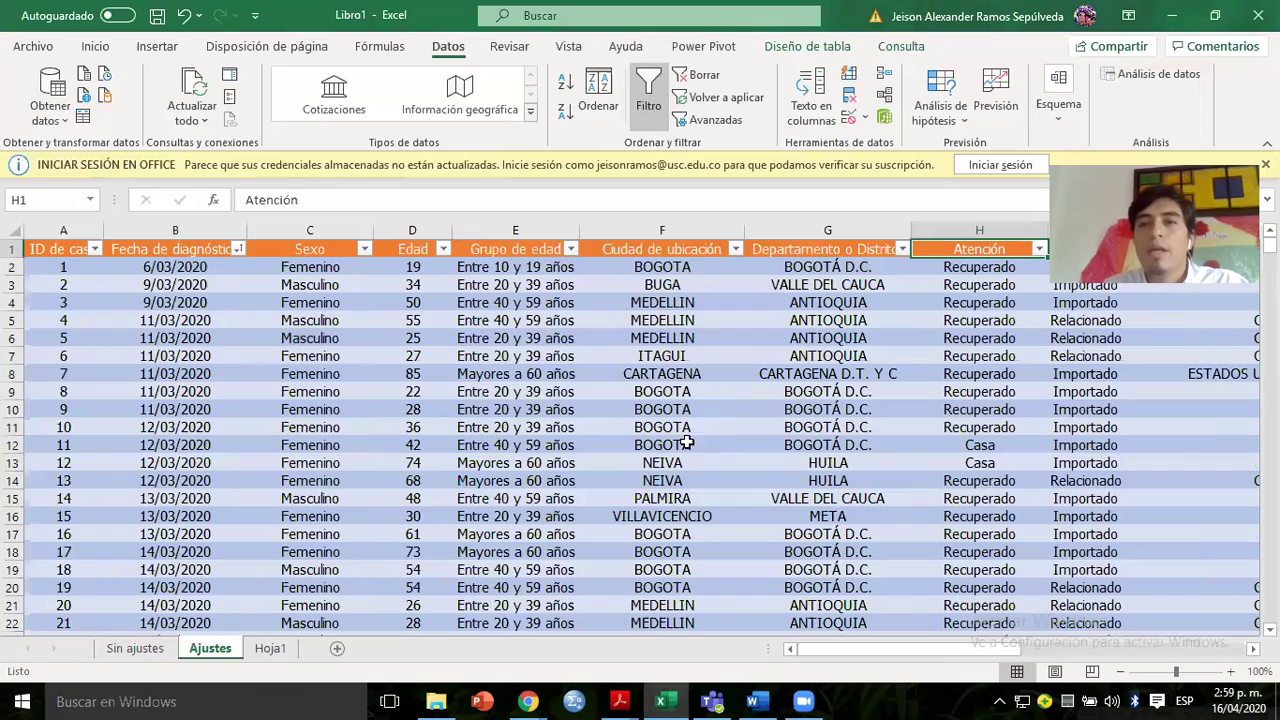
click(939, 228)
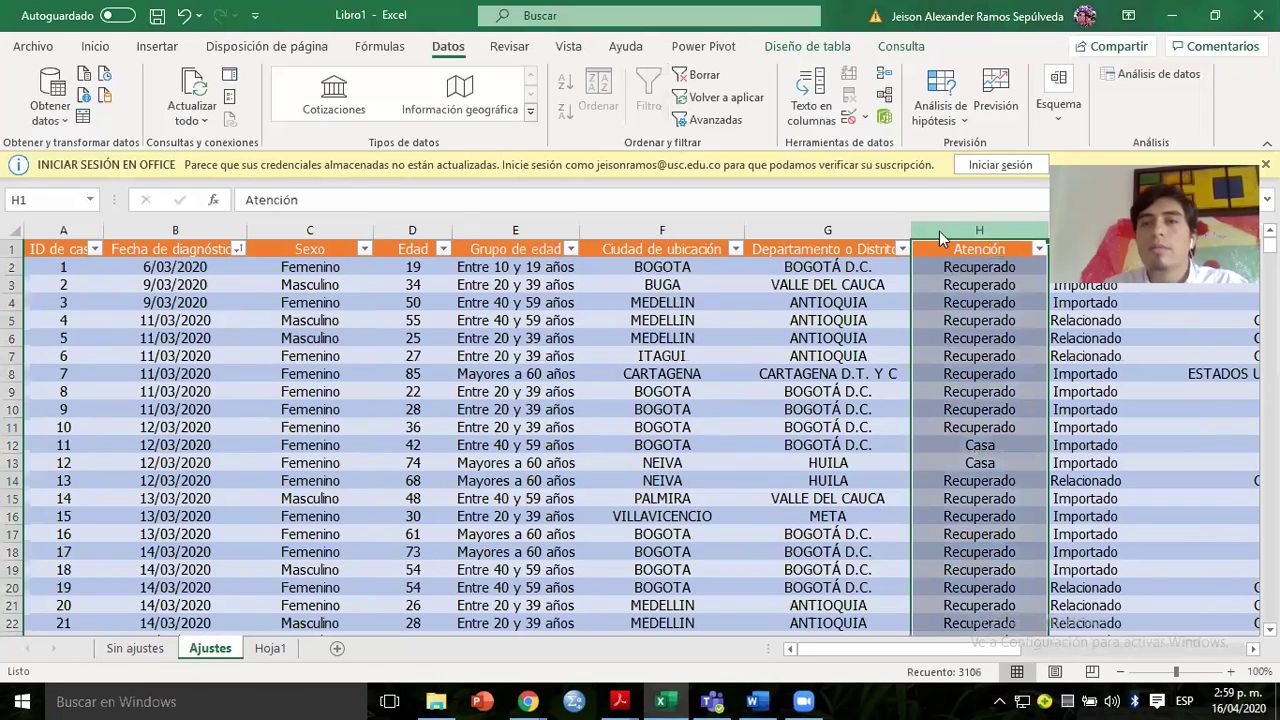
right_click(939, 237)
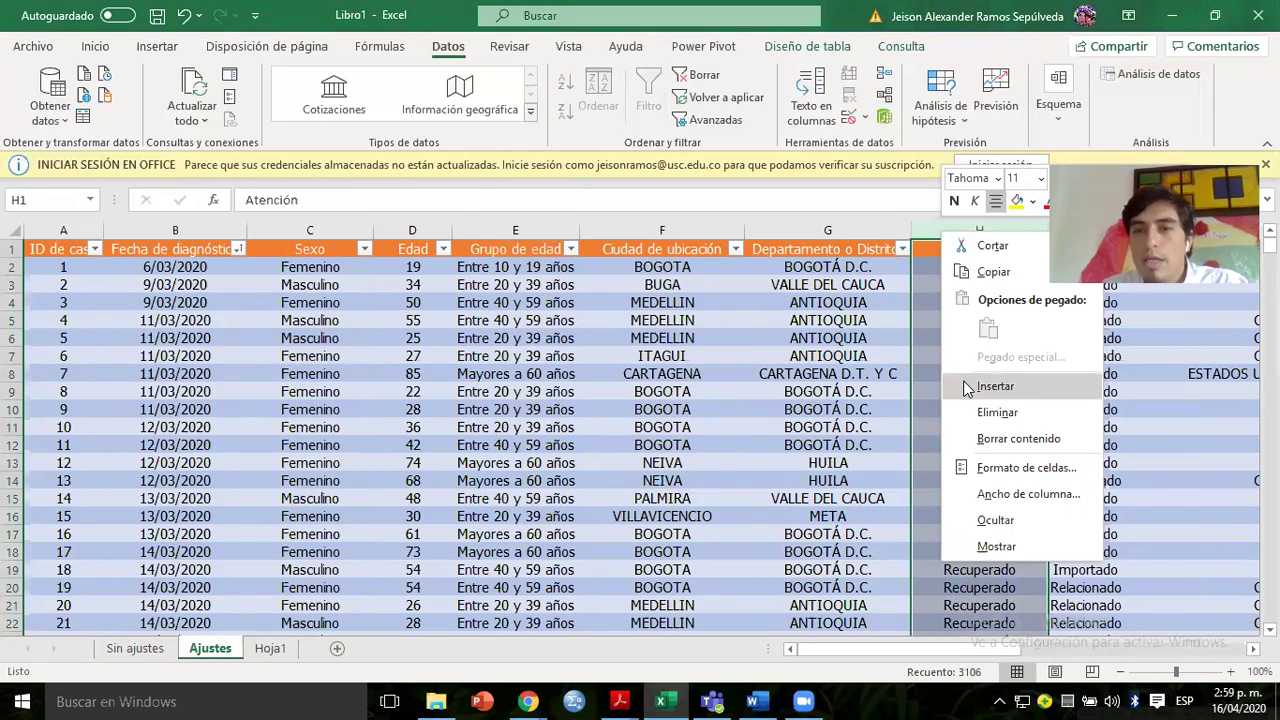
click(967, 388)
click(949, 249)
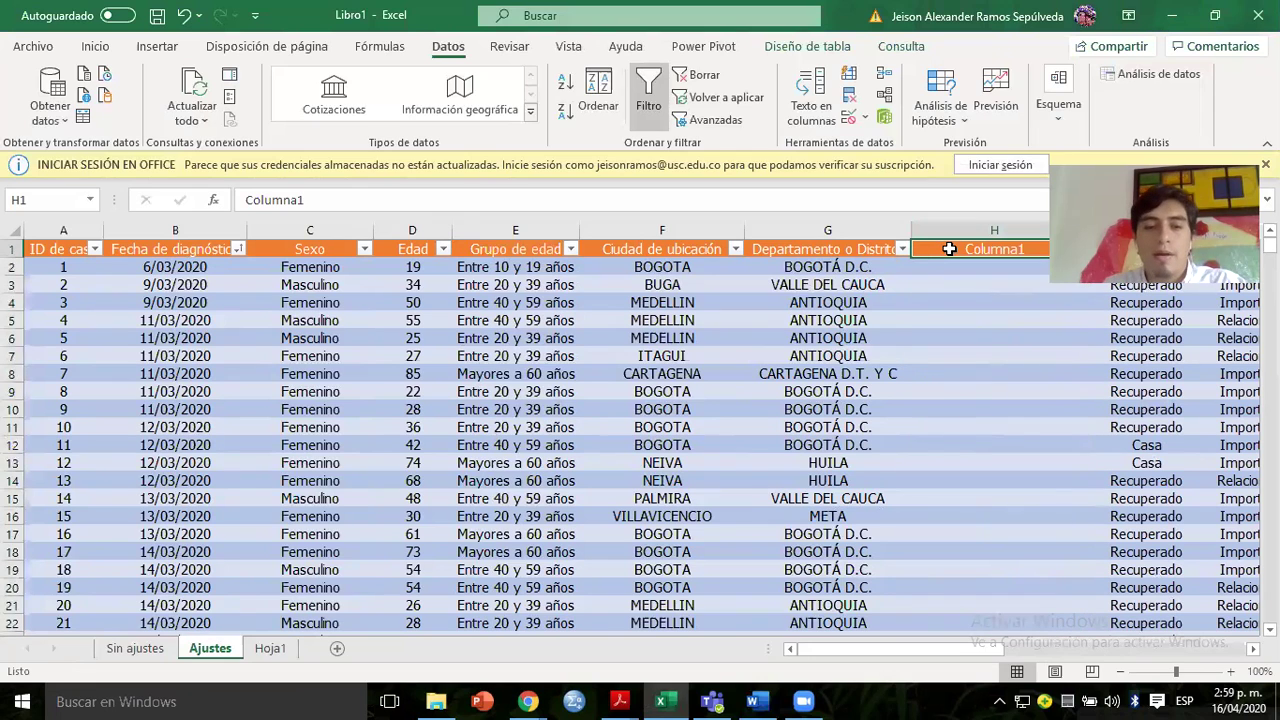
text(Región)
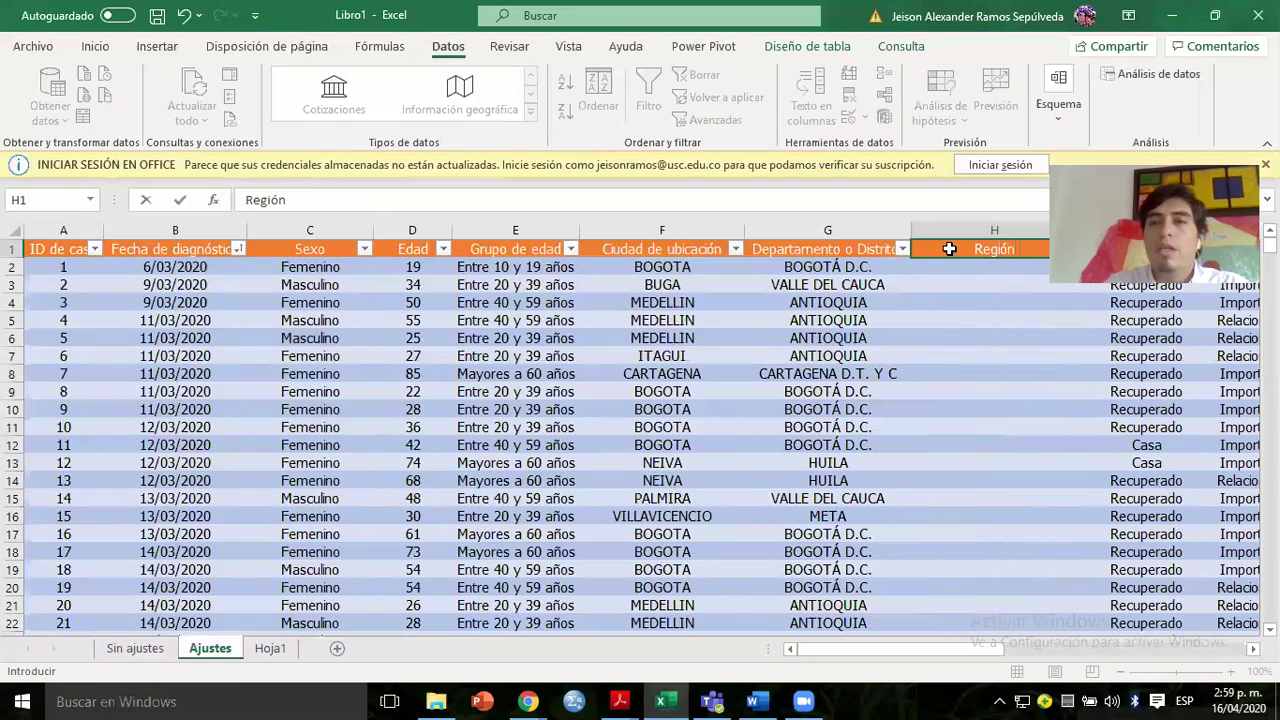
key(Return)
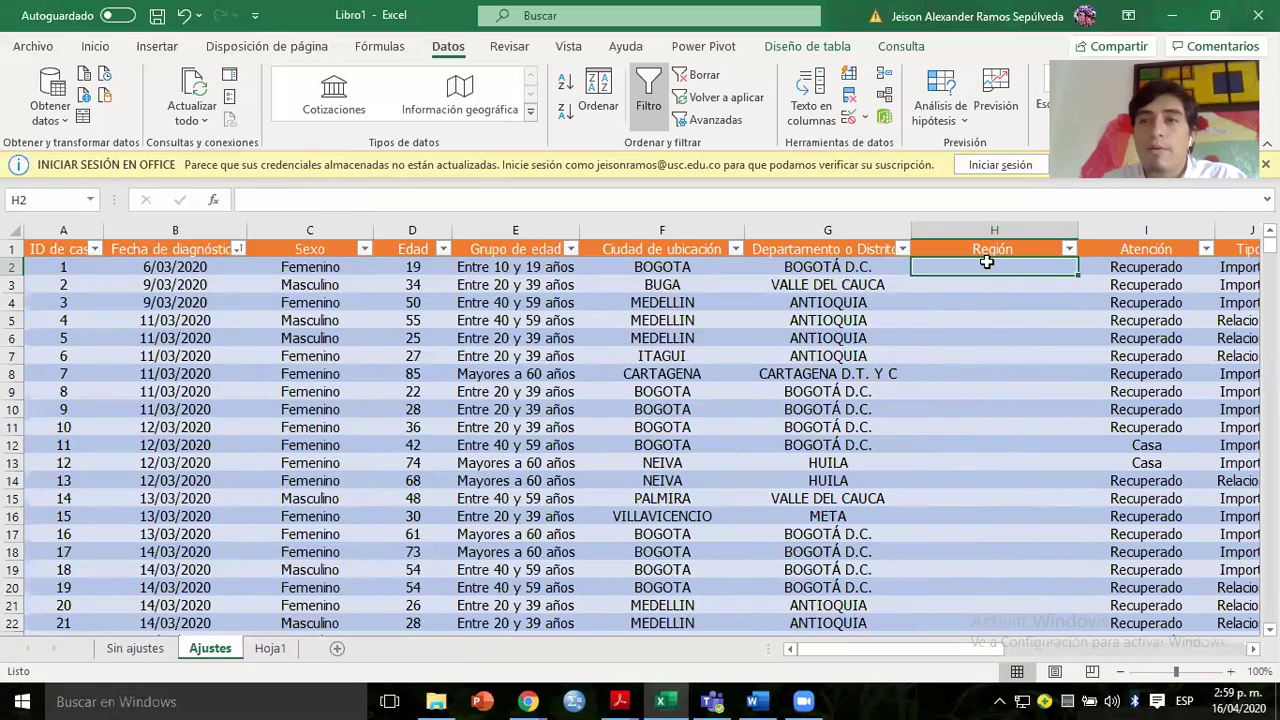
Switch to Chrome and close the Bing help search page.
key(alt+Tab)
key(alt+Tab)
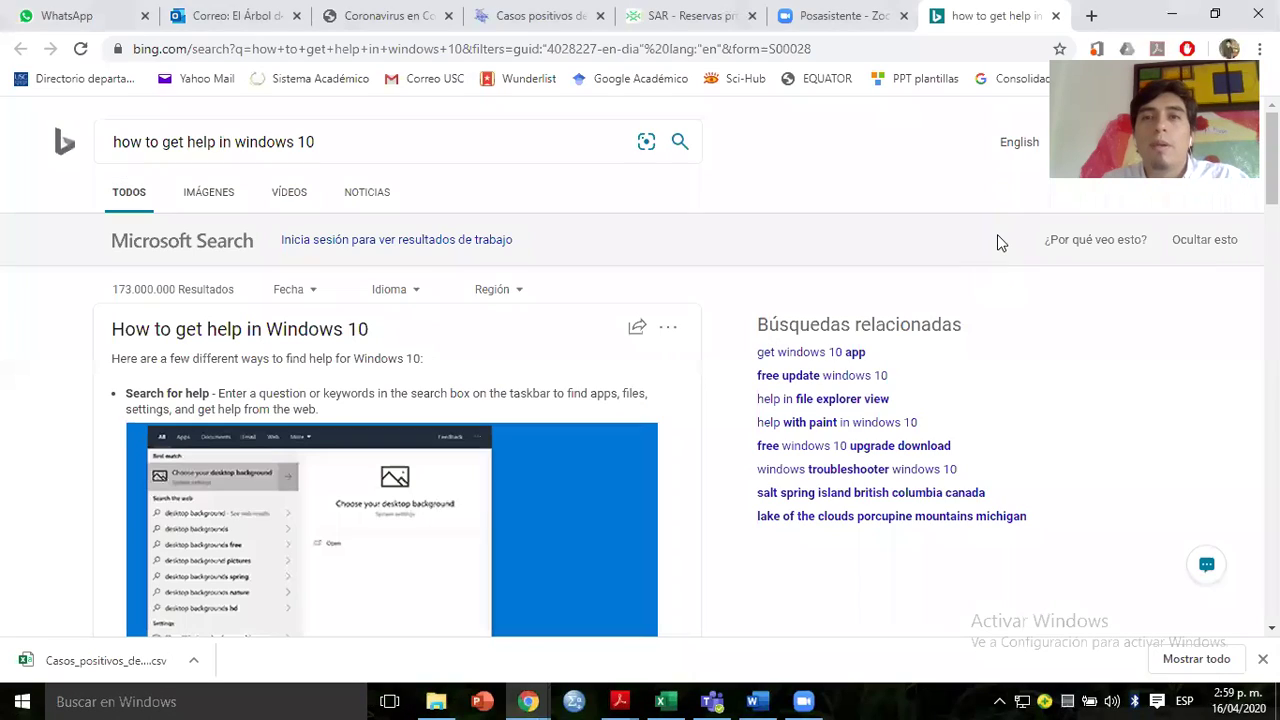
click(1055, 16)
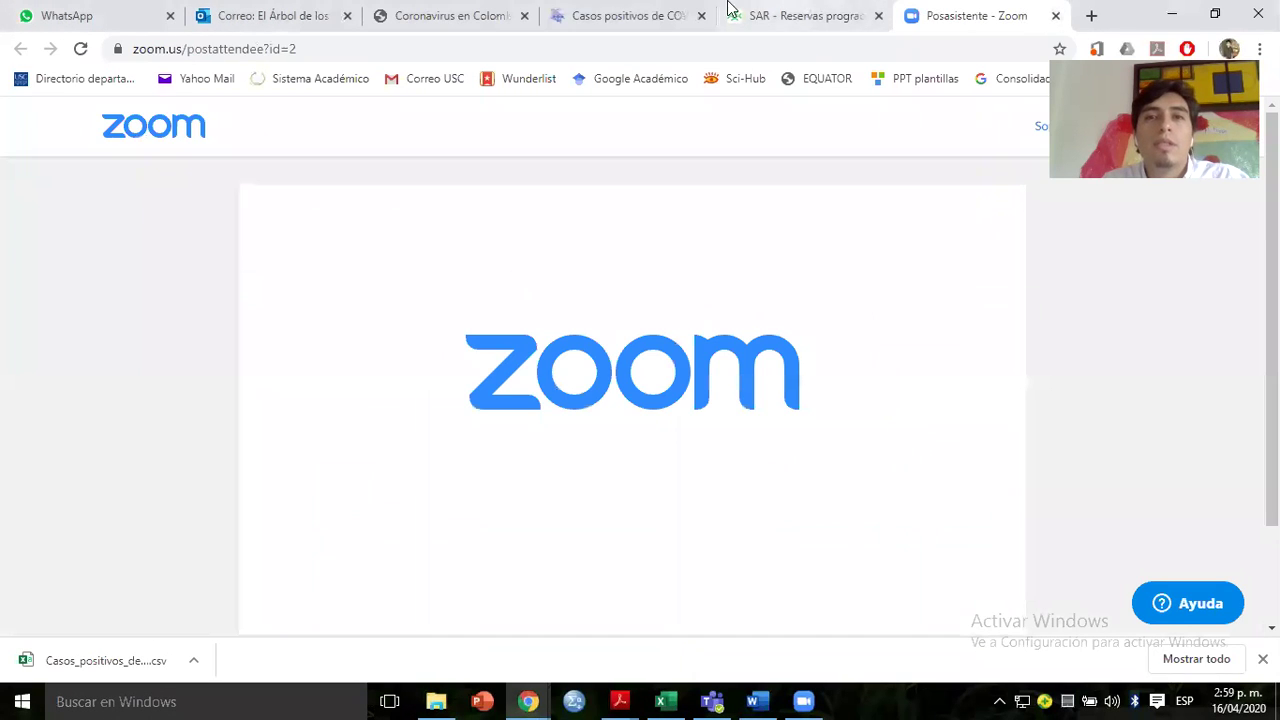
Search Google in a new tab for "regiones de colombia" and find the list of natural regions.
click(1090, 16)
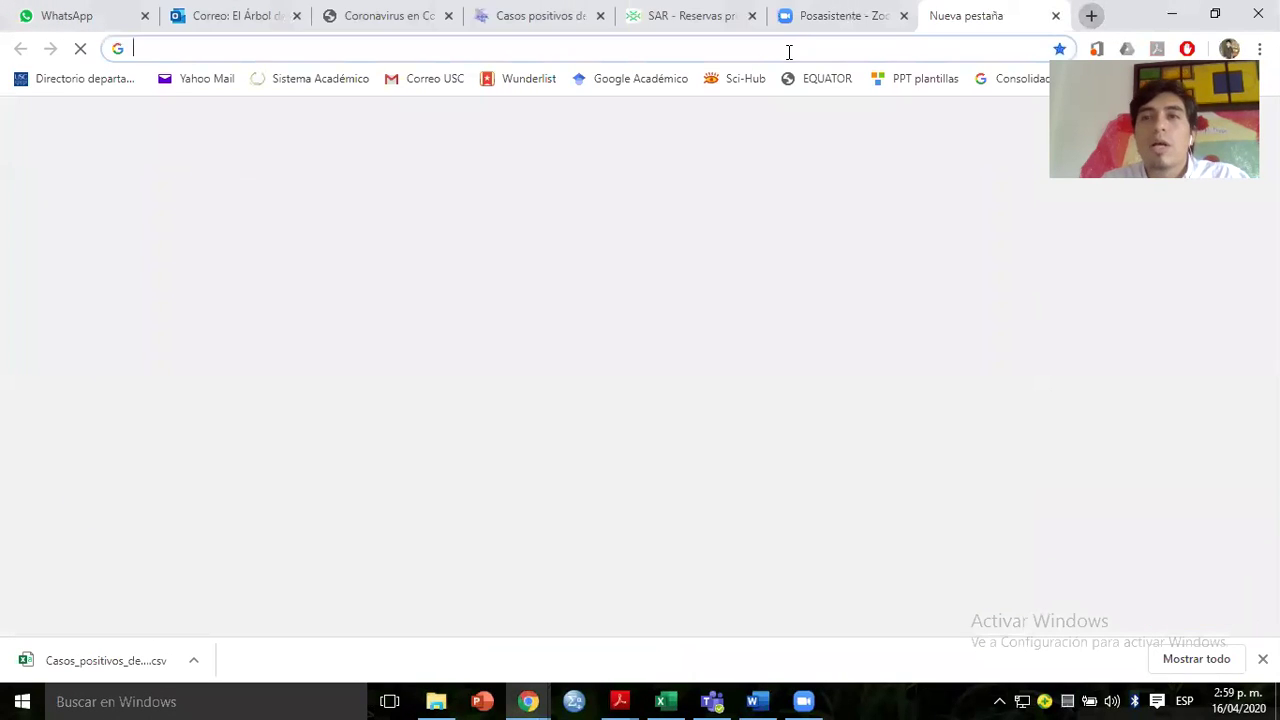
text(regiones)
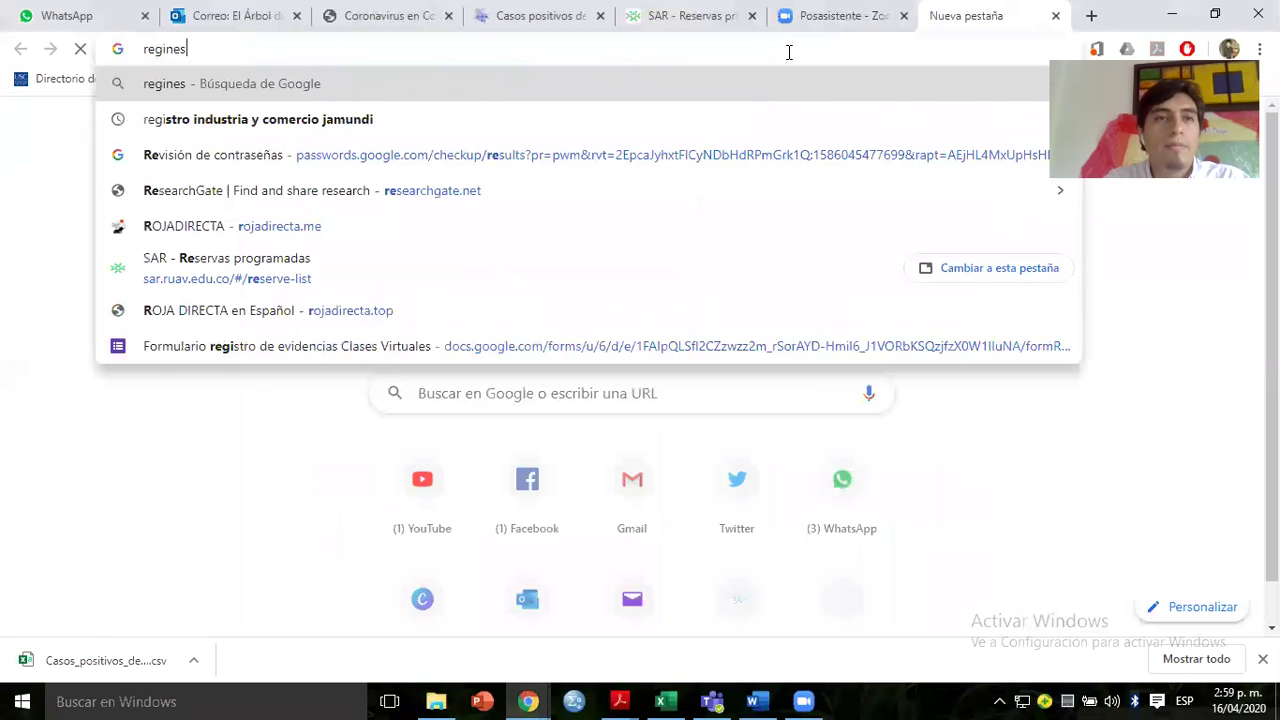
key(BackSpace)
key(BackSpace)
key(BackSpace)
key(BackSpace)
text(ones de colo)
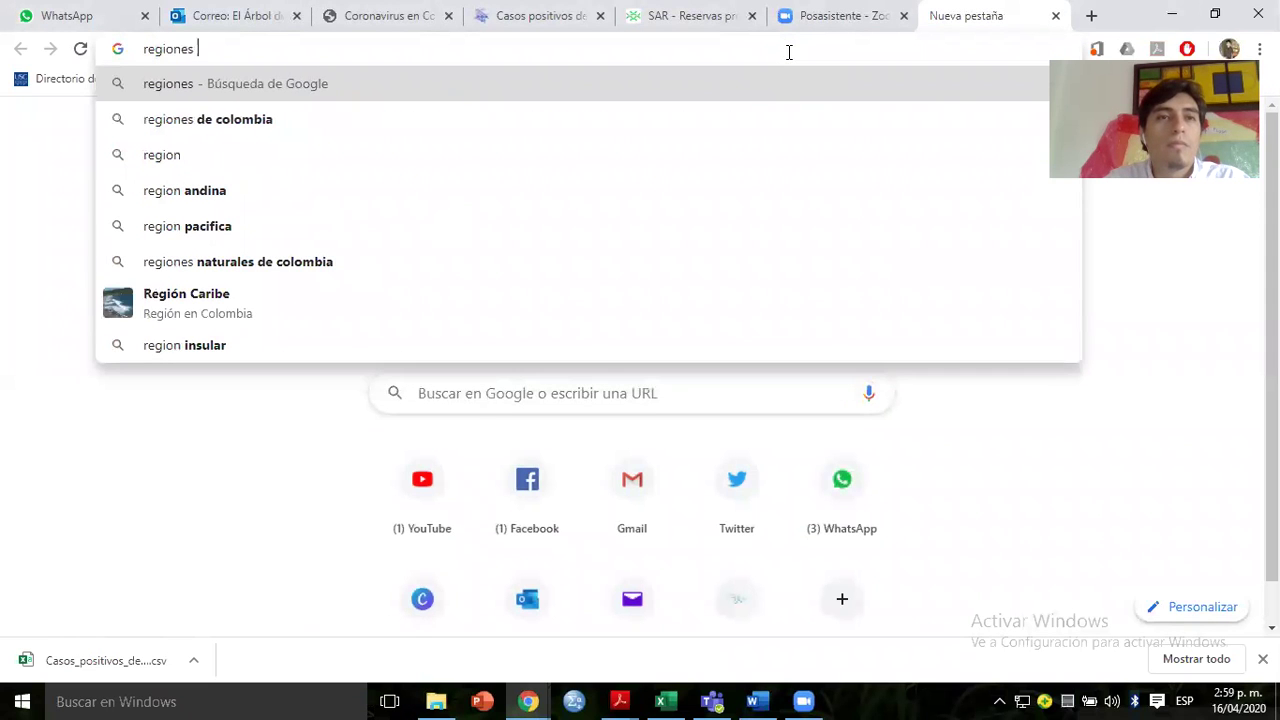
text(mb)
key(Return)
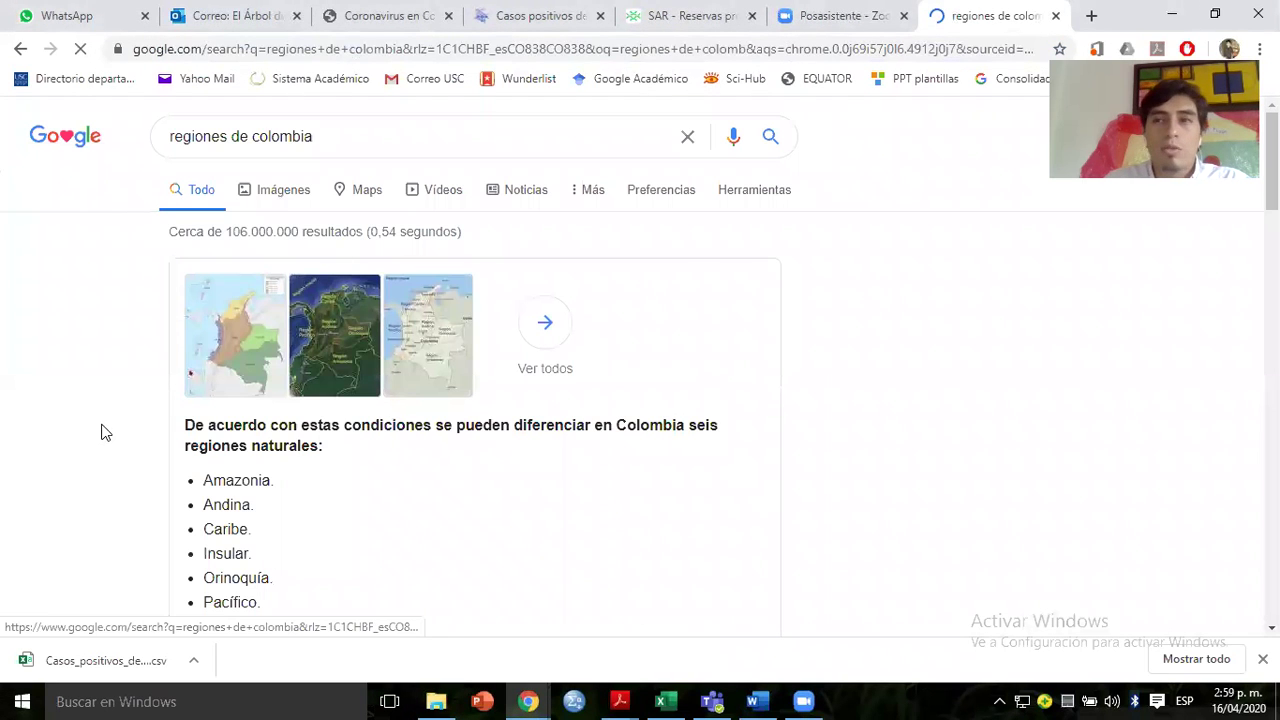
scroll(229, 445, down, 1)
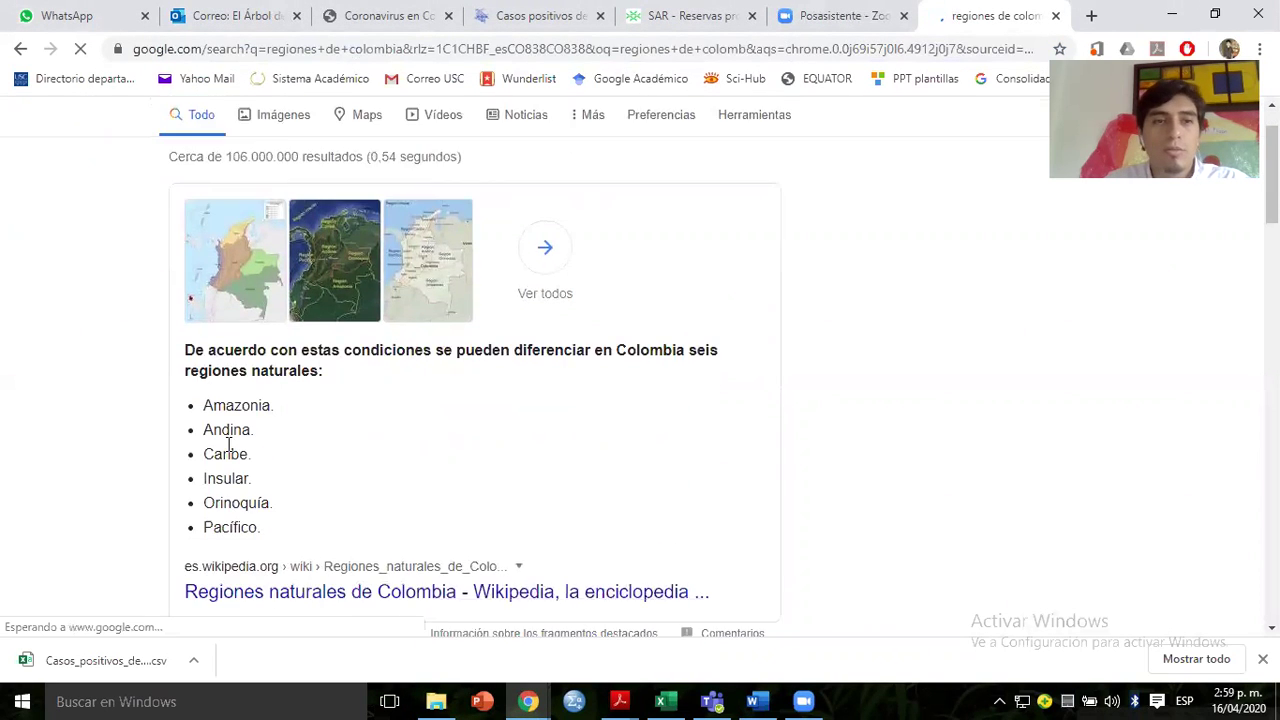
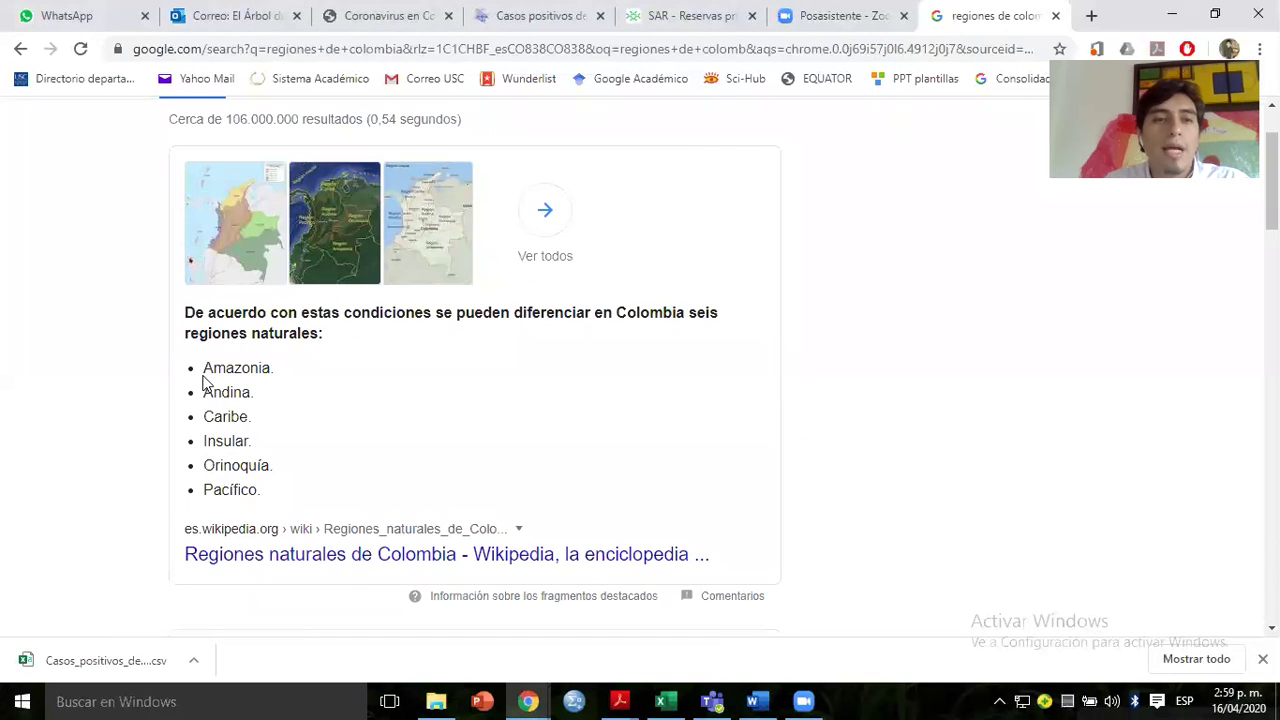
Copy the list of natural regions from the search result and paste it into a new comment on the Región heading in Excel.
drag(203, 366, 272, 490)
key(ctrl+c)
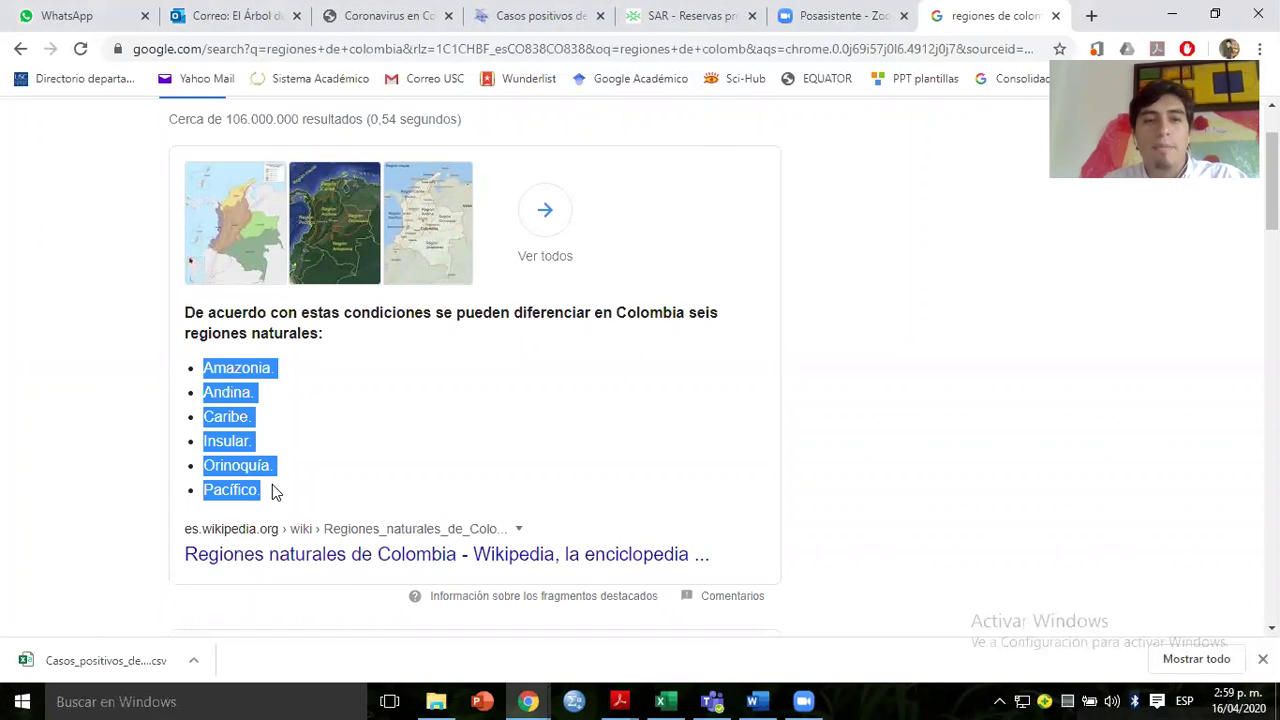
key(alt+Tab)
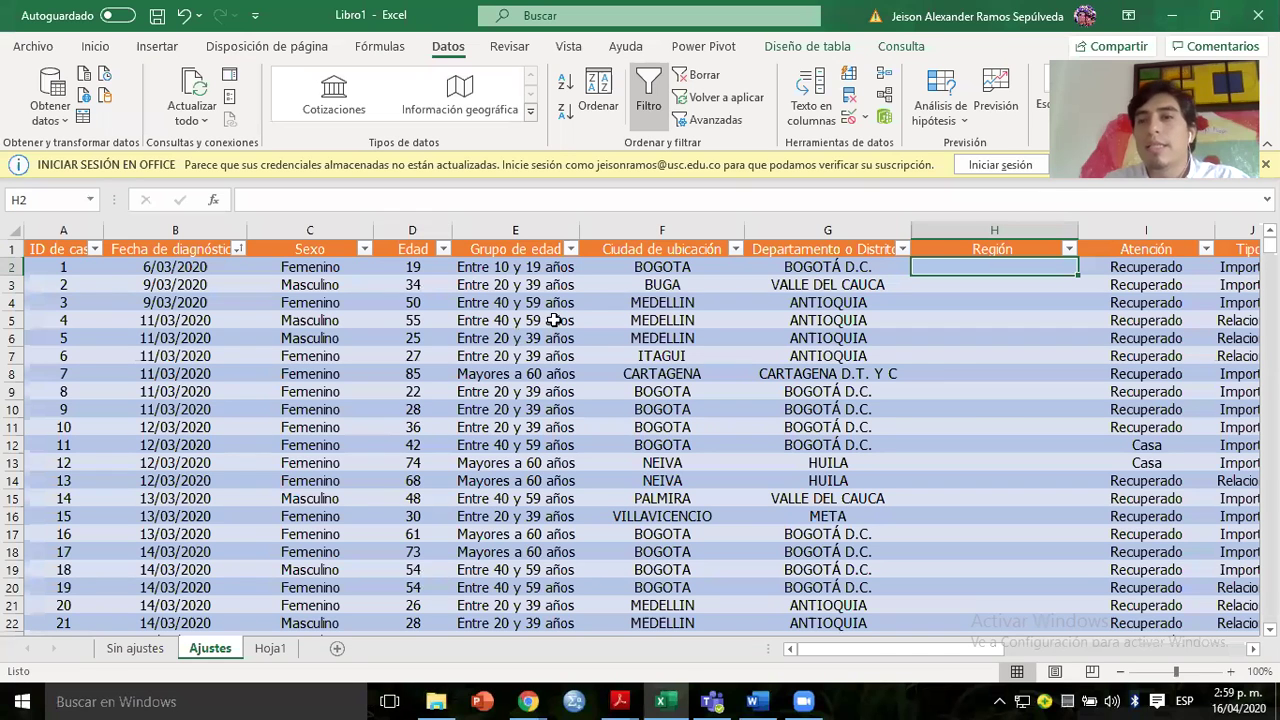
click(945, 249)
right_click(945, 249)
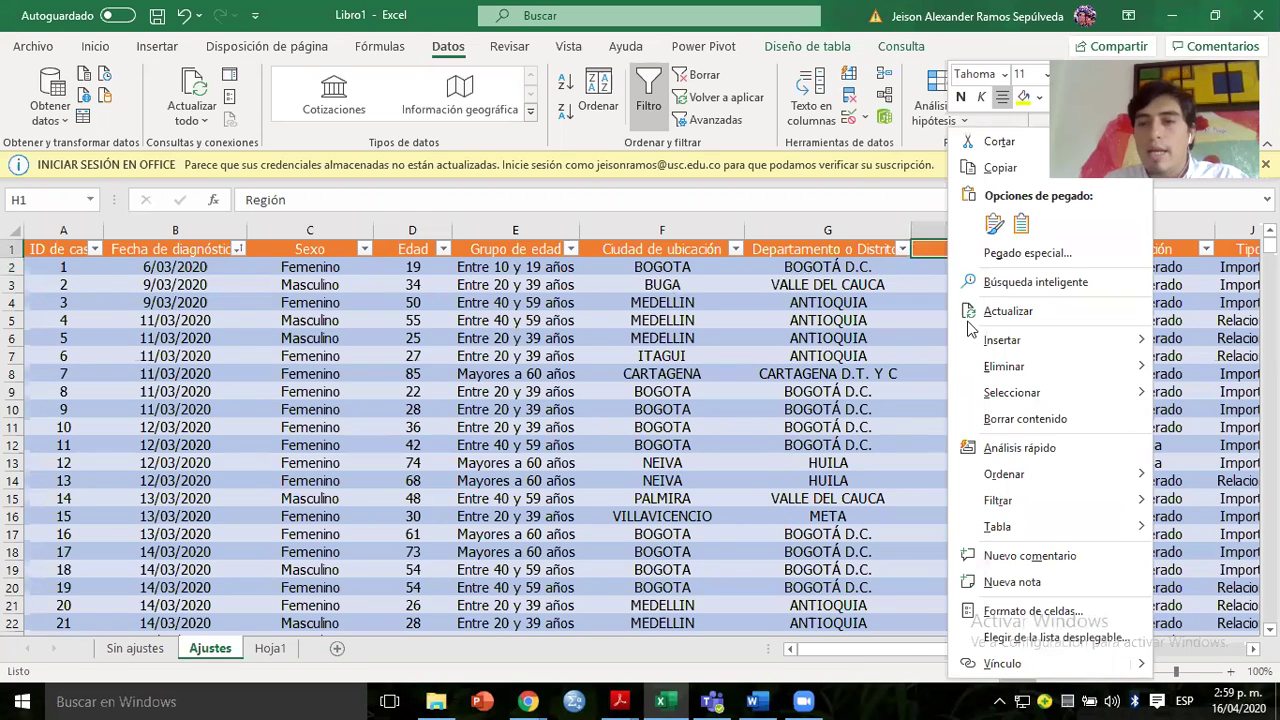
click(993, 556)
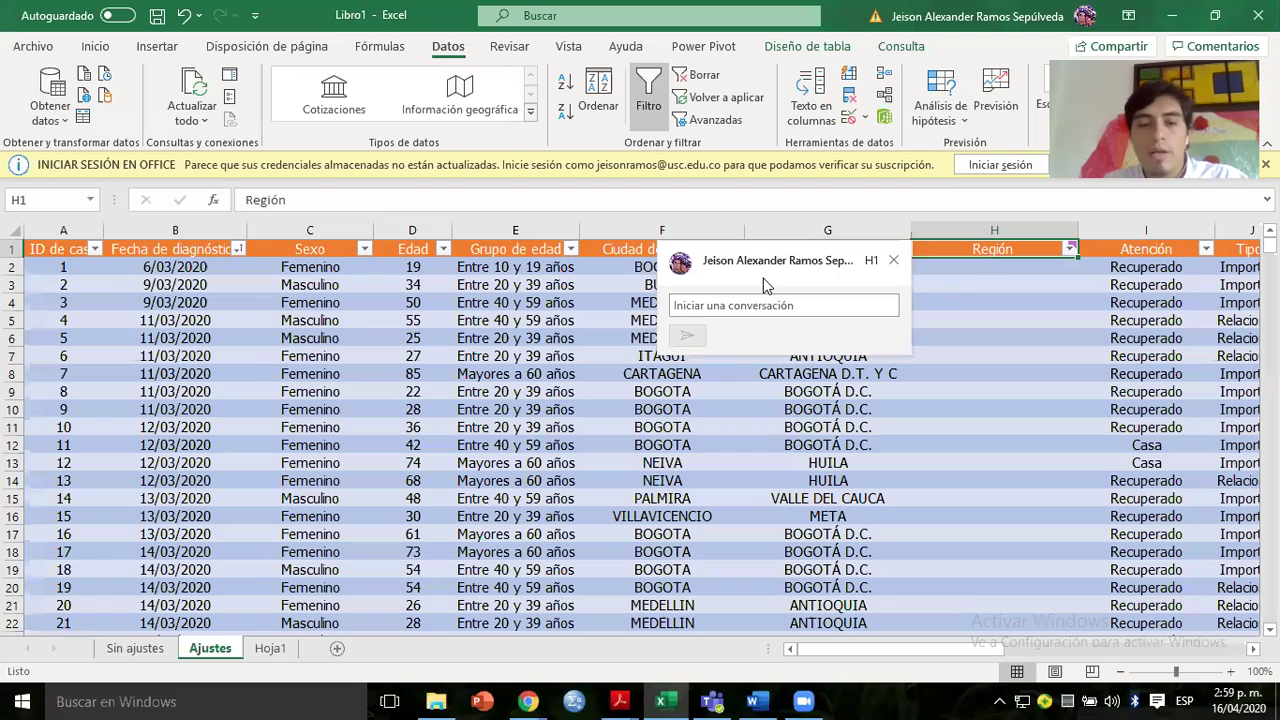
text(a)
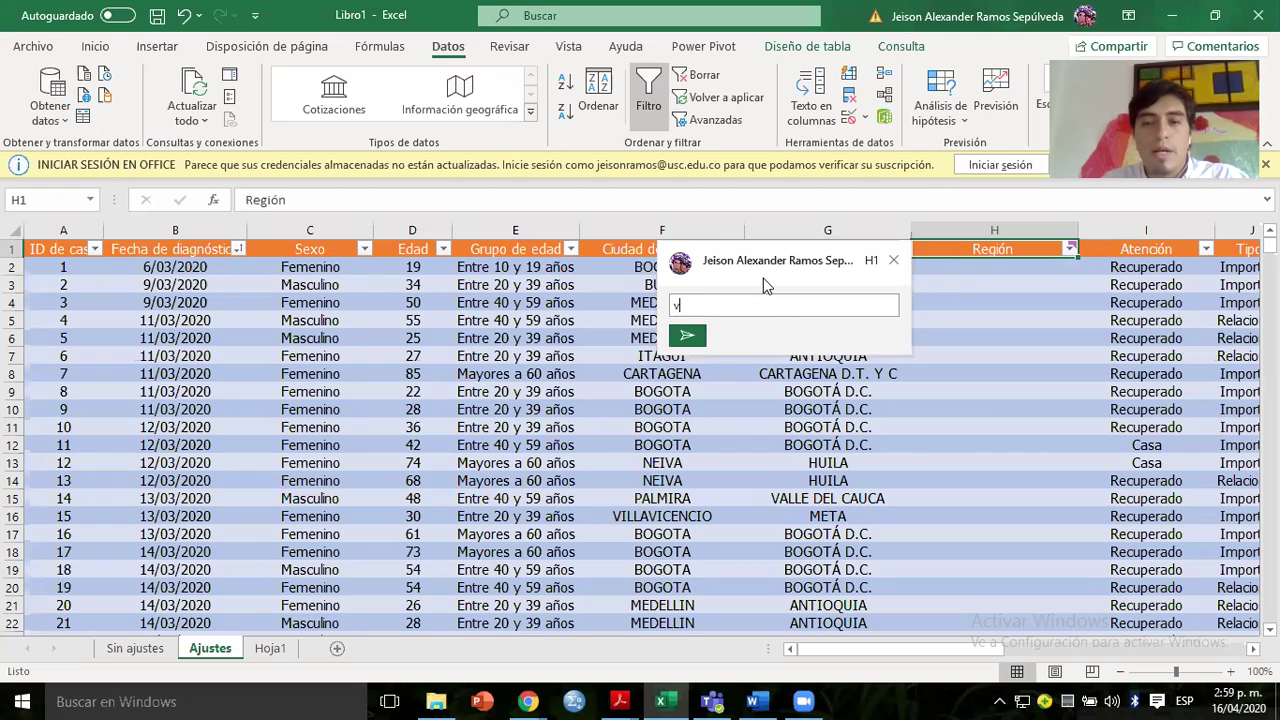
key(BackSpace)
key(ctrl+v)
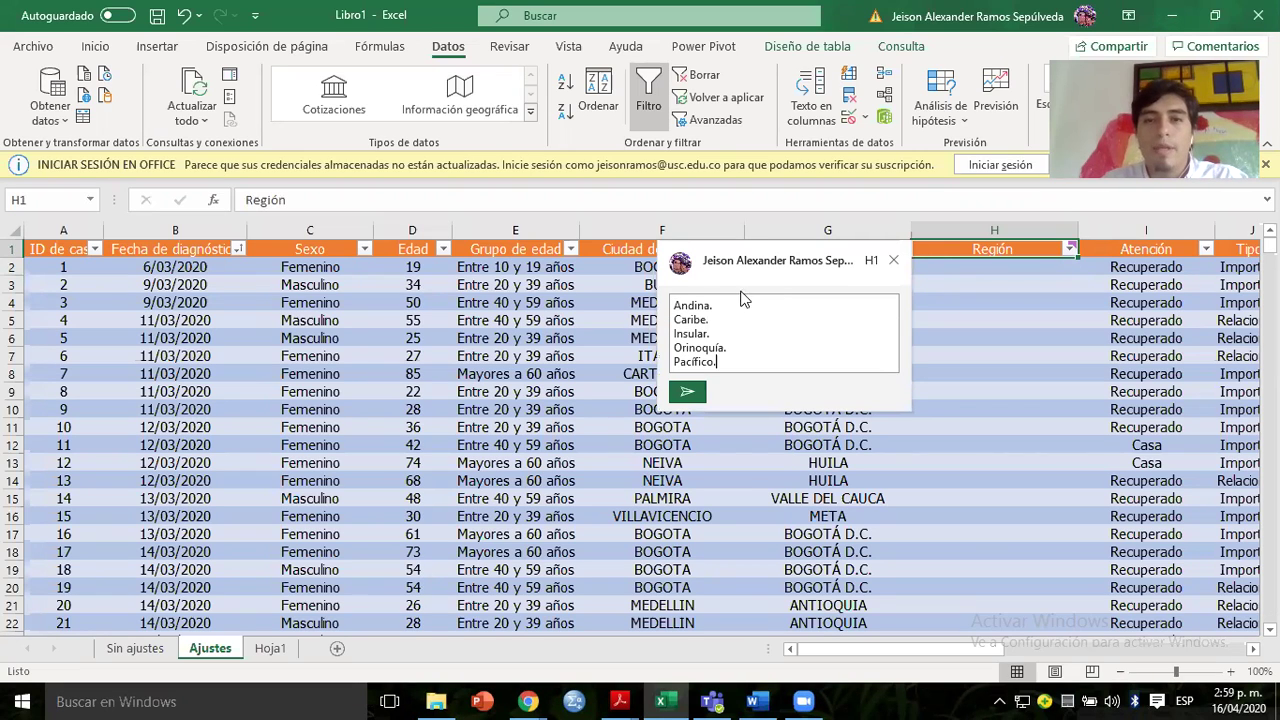
Number the comment's regions 1: Andina, 2: Caribe, 3: Insular, 4: Orinoquía and 5: Pacífico, and post the comment.
text(1: )
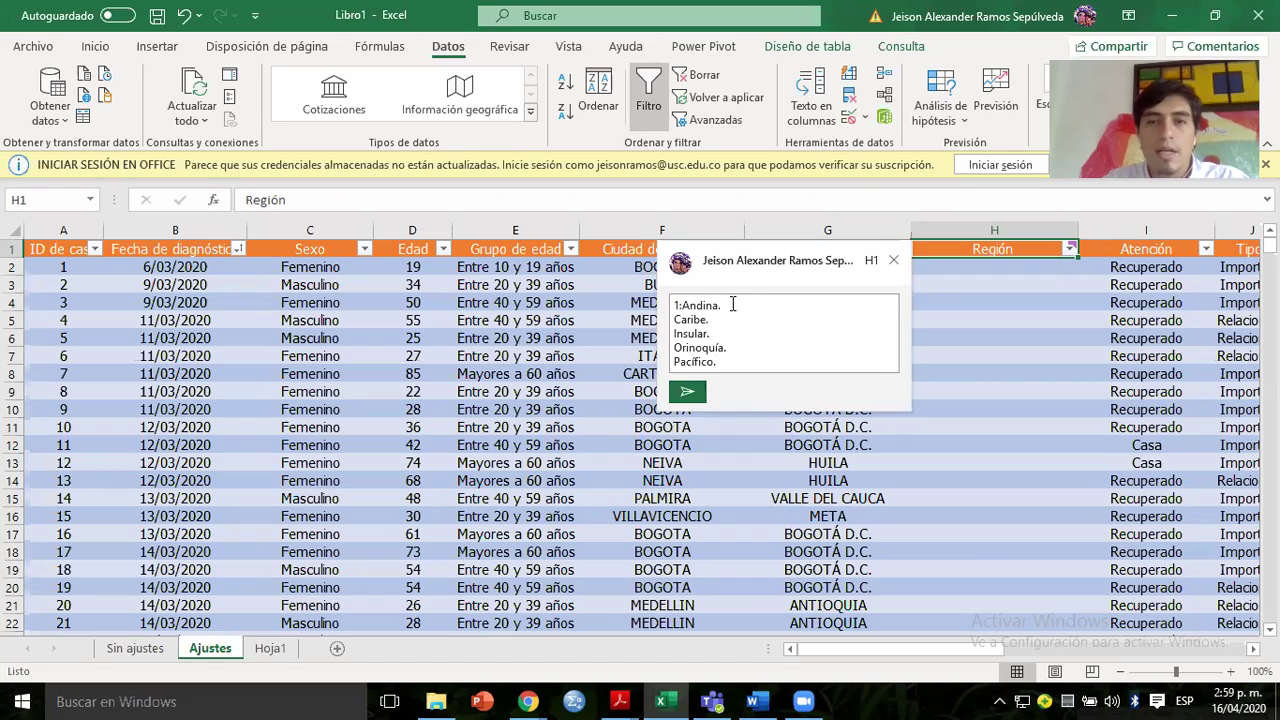
text(2: )
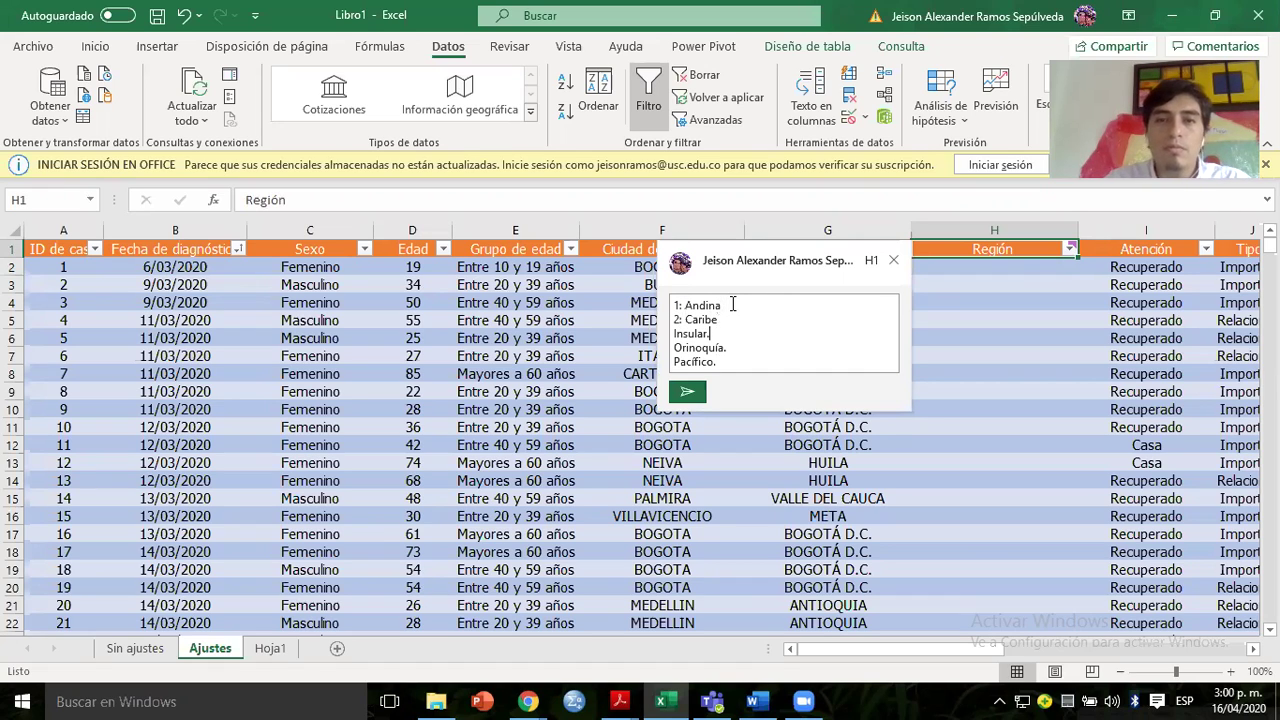
text(3: )
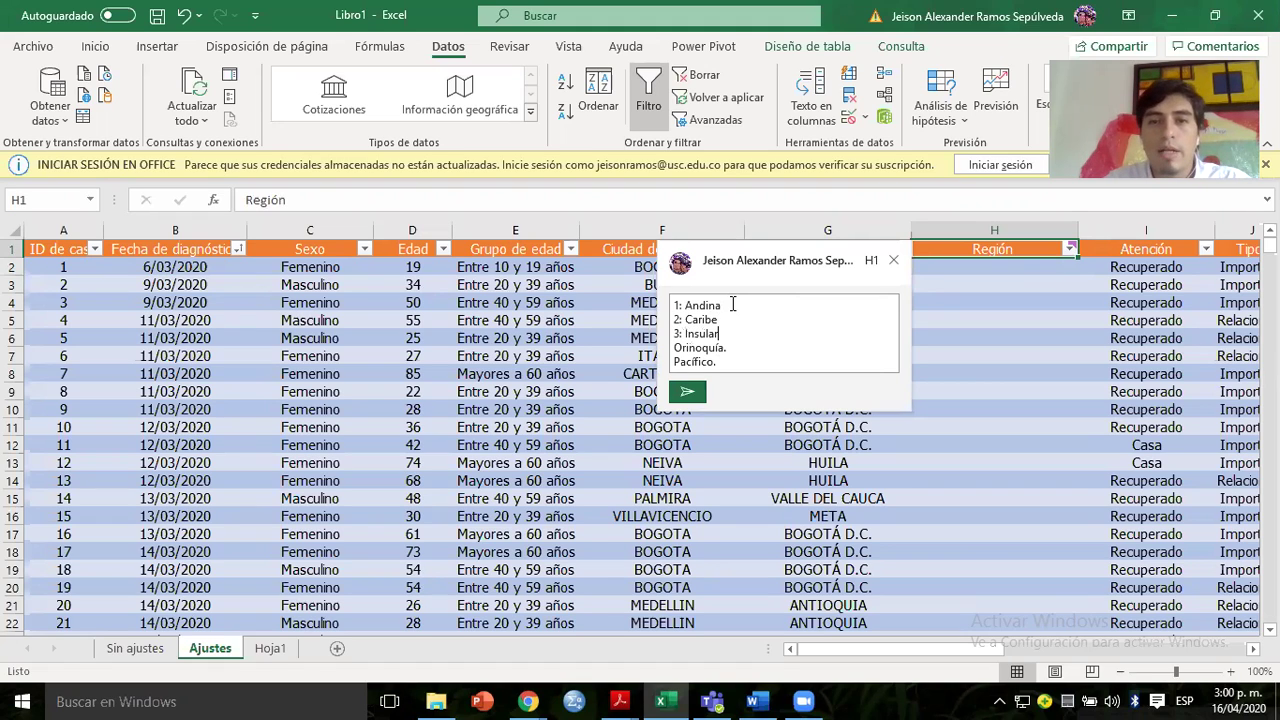
text(4:)
key(End)
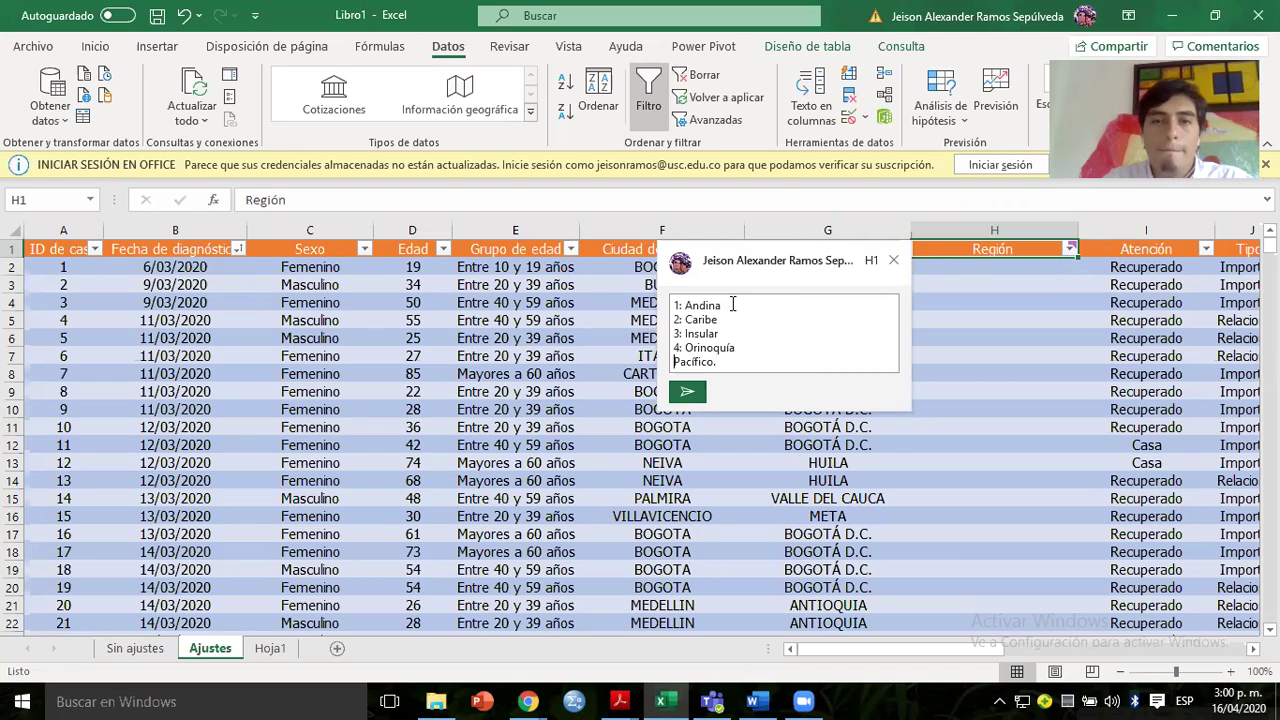
text(5:)
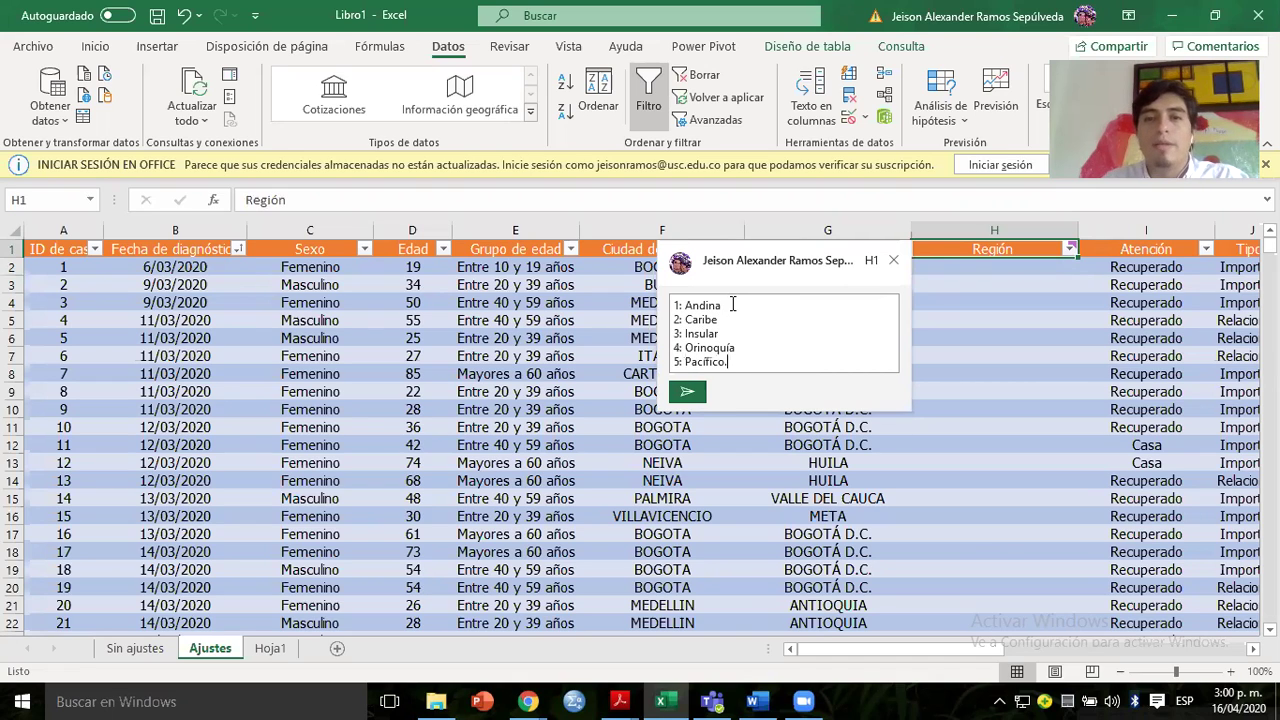
click(687, 391)
click(586, 323)
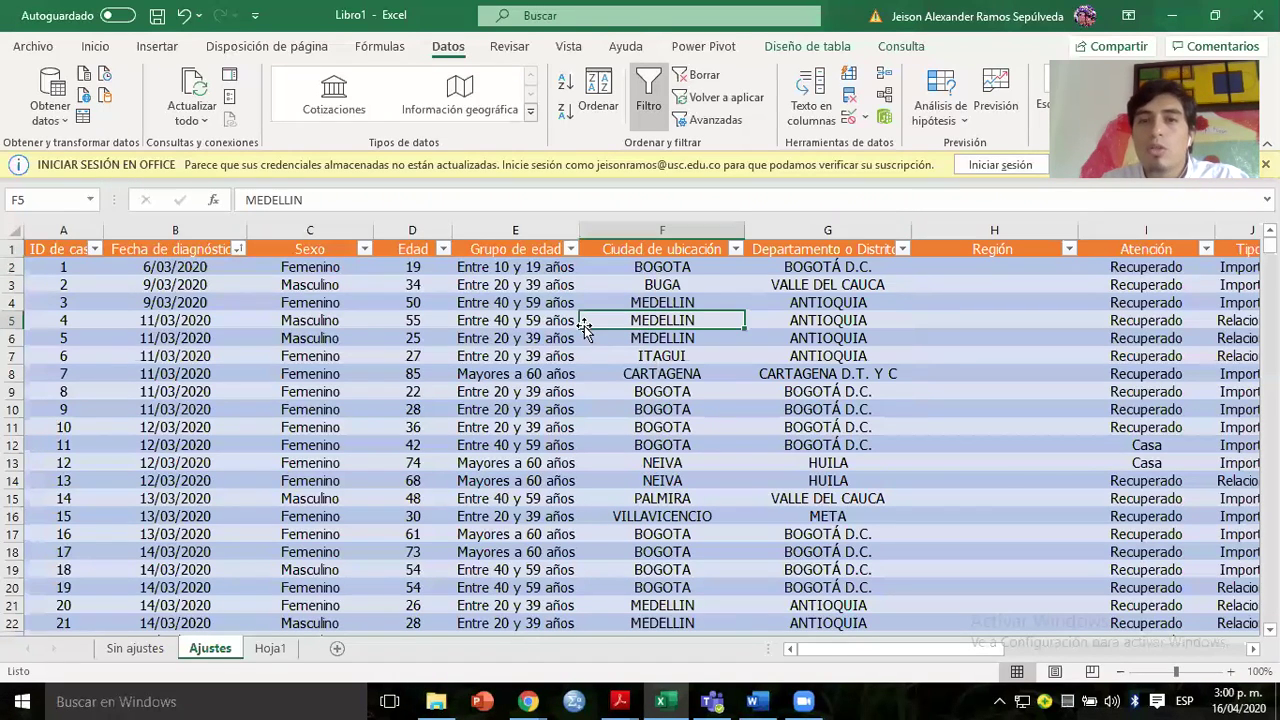
Review the department names available in the Departamento o Distrito filter and select the first empty Región cell.
click(797, 252)
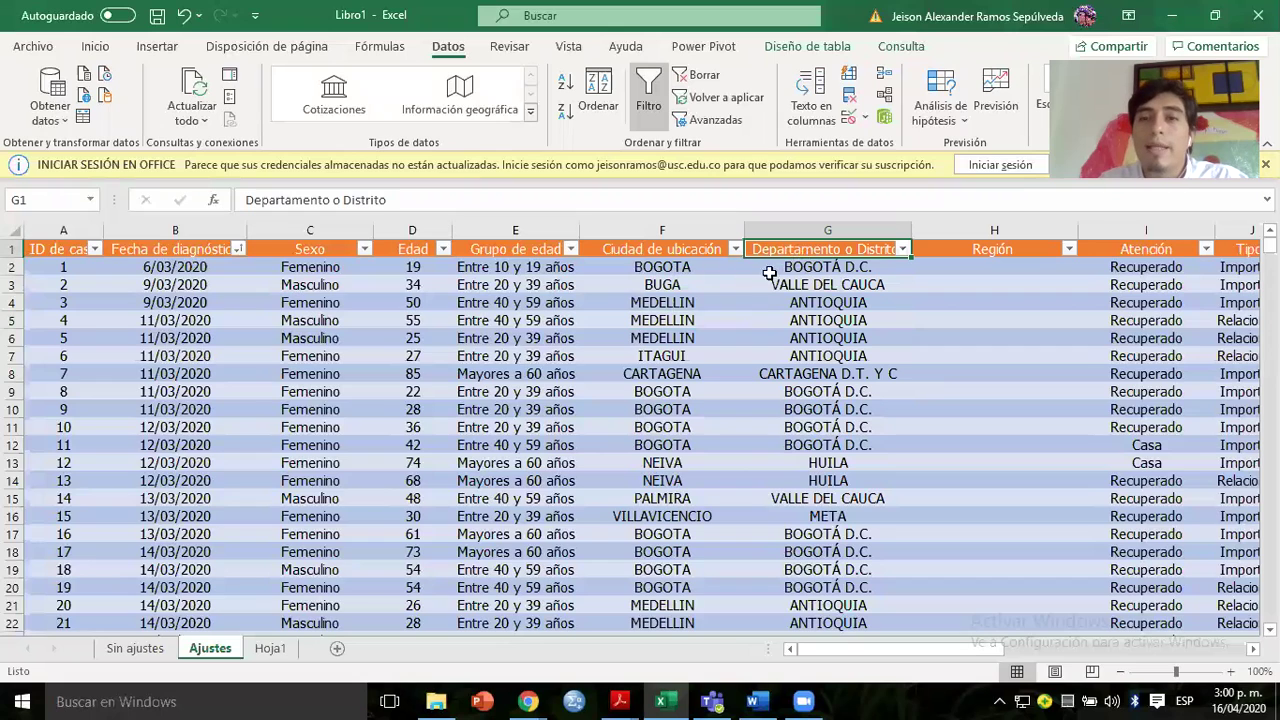
click(790, 270)
click(903, 249)
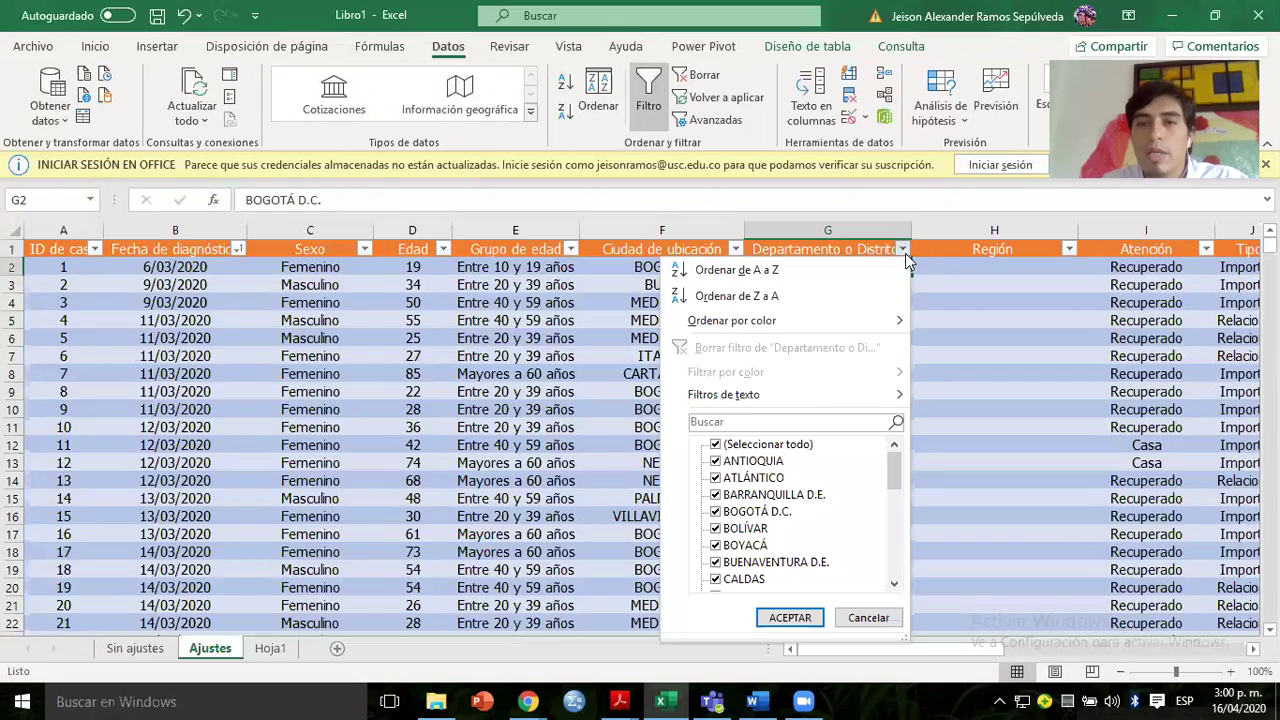
click(952, 424)
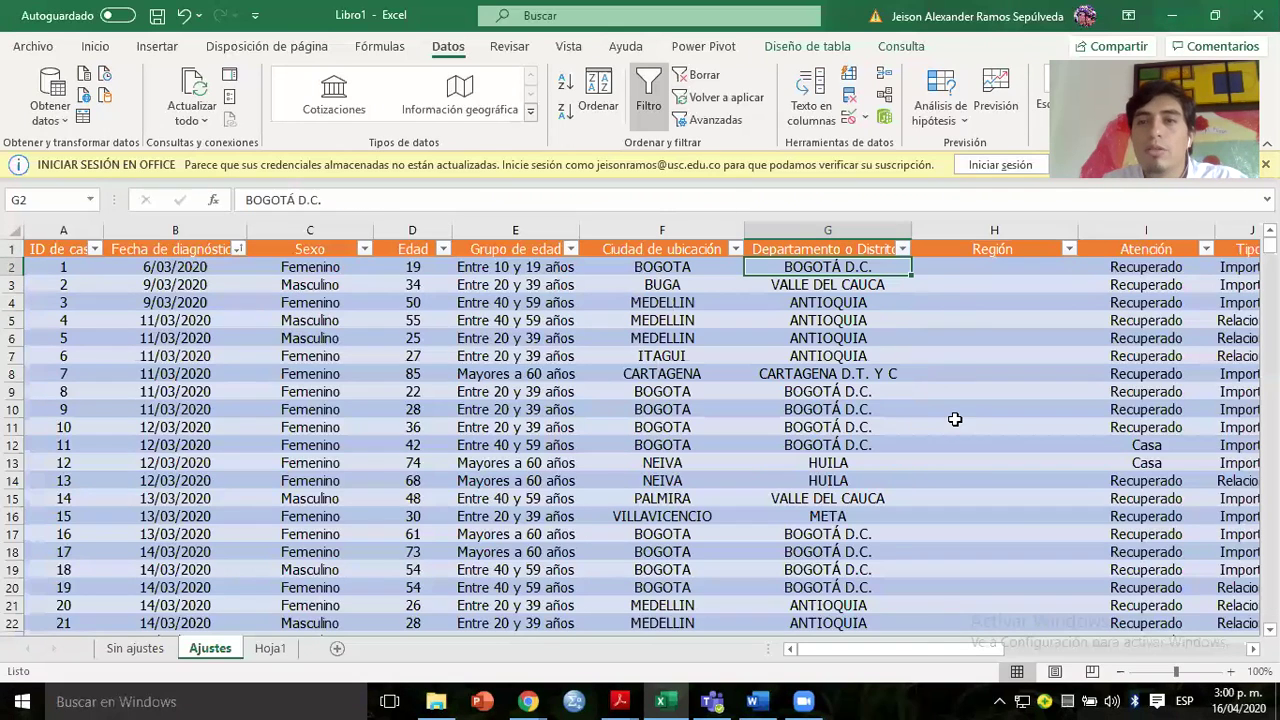
click(951, 270)
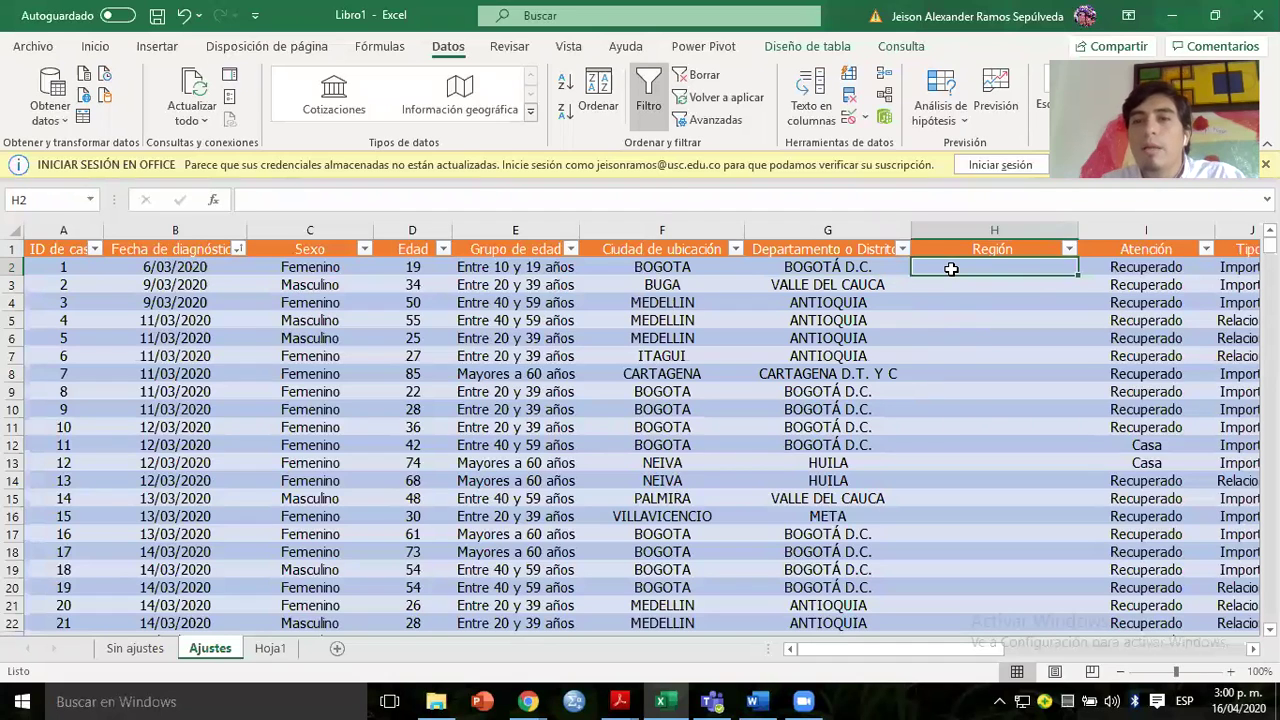
Switch to Chrome and open Wikipedia's Región del Pacífico article from the natural regions page to check which departments it comprises.
key(alt+Tab)
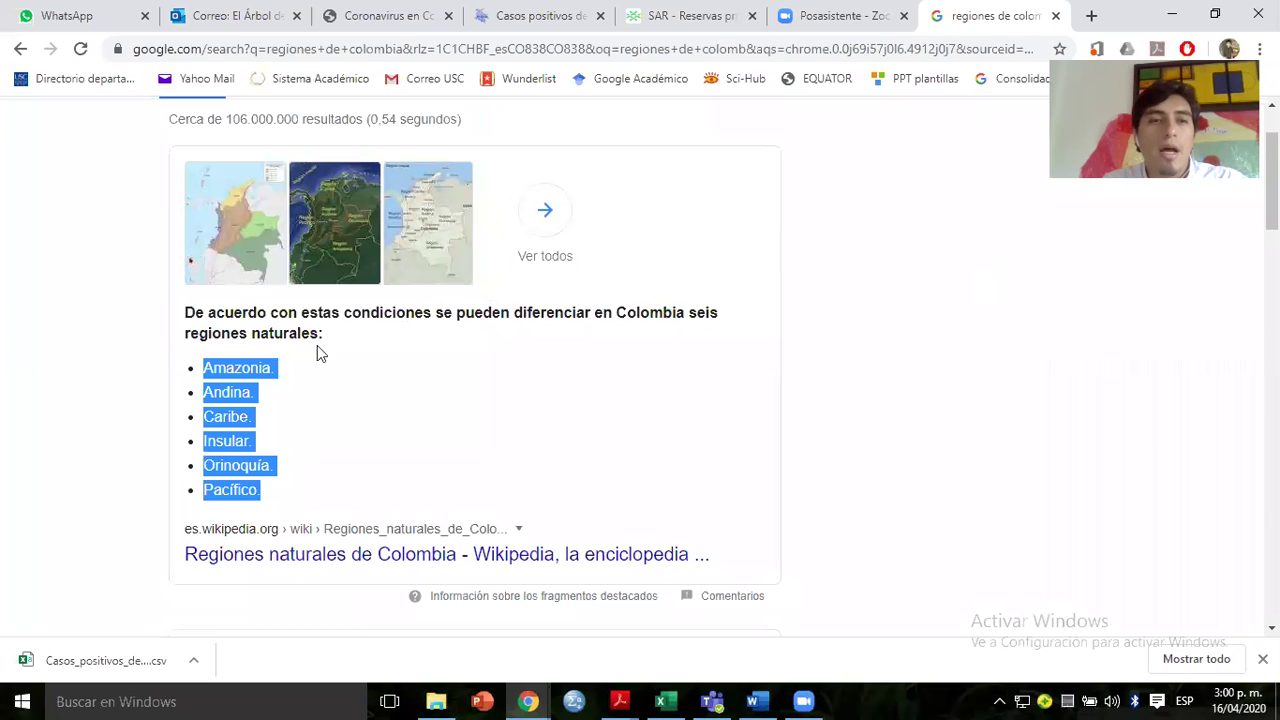
click(64, 350)
scroll(64, 350, down, 5)
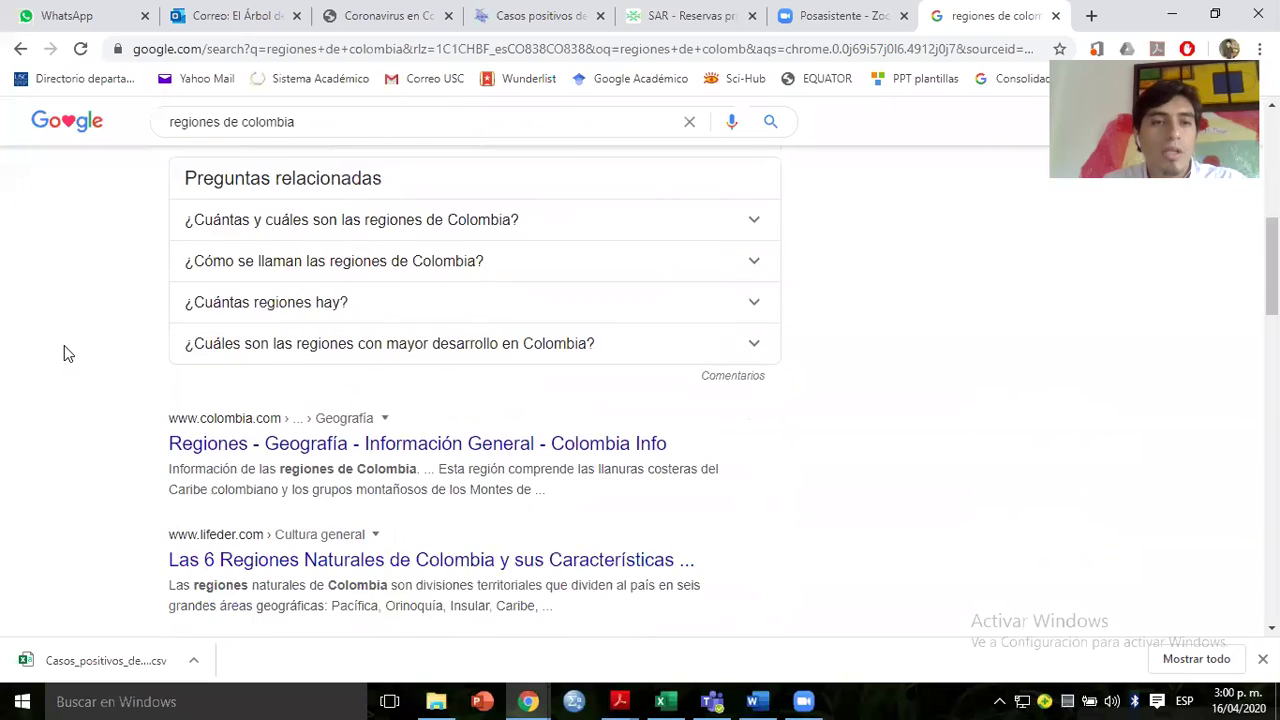
scroll(210, 190, up, 1)
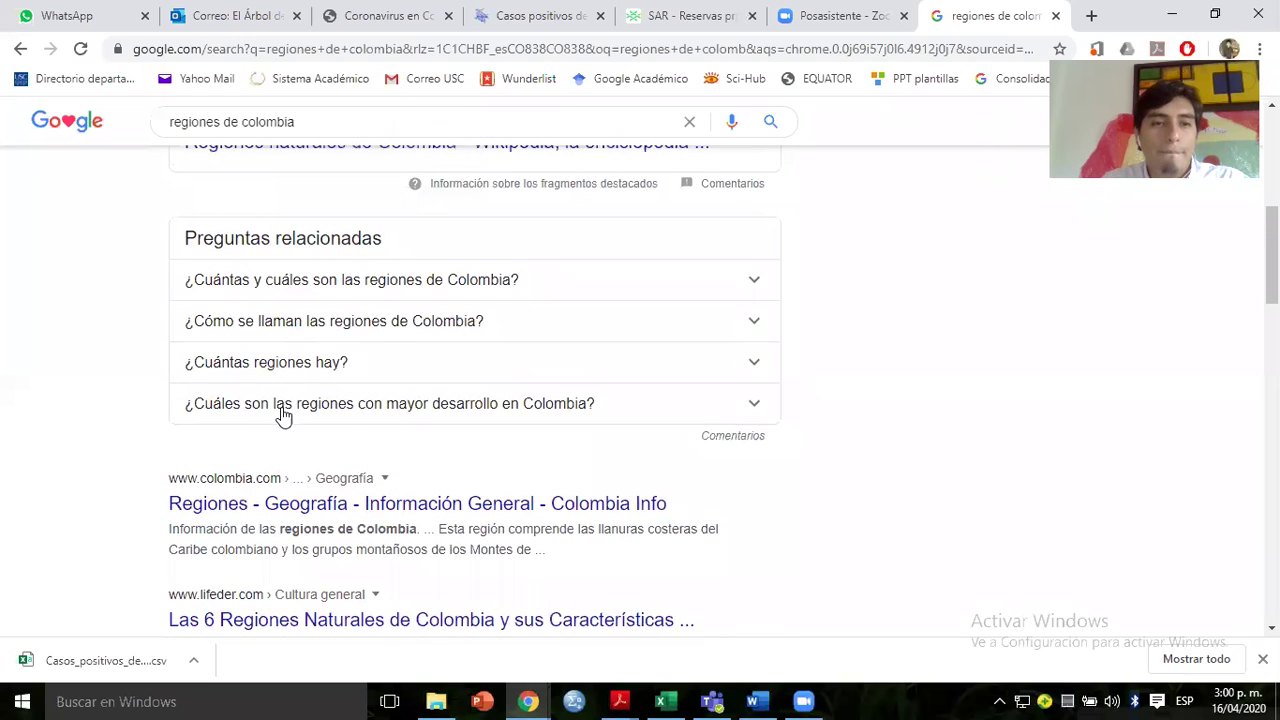
scroll(190, 260, up, 1)
click(197, 228)
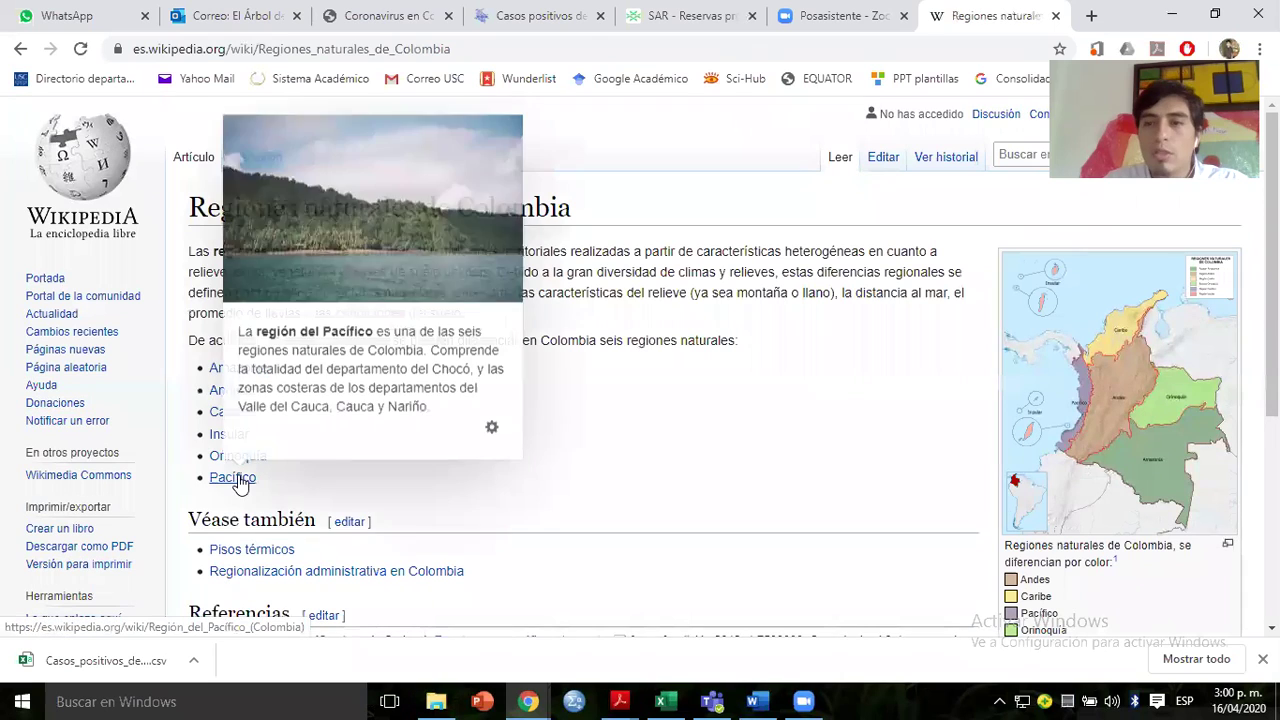
click(234, 478)
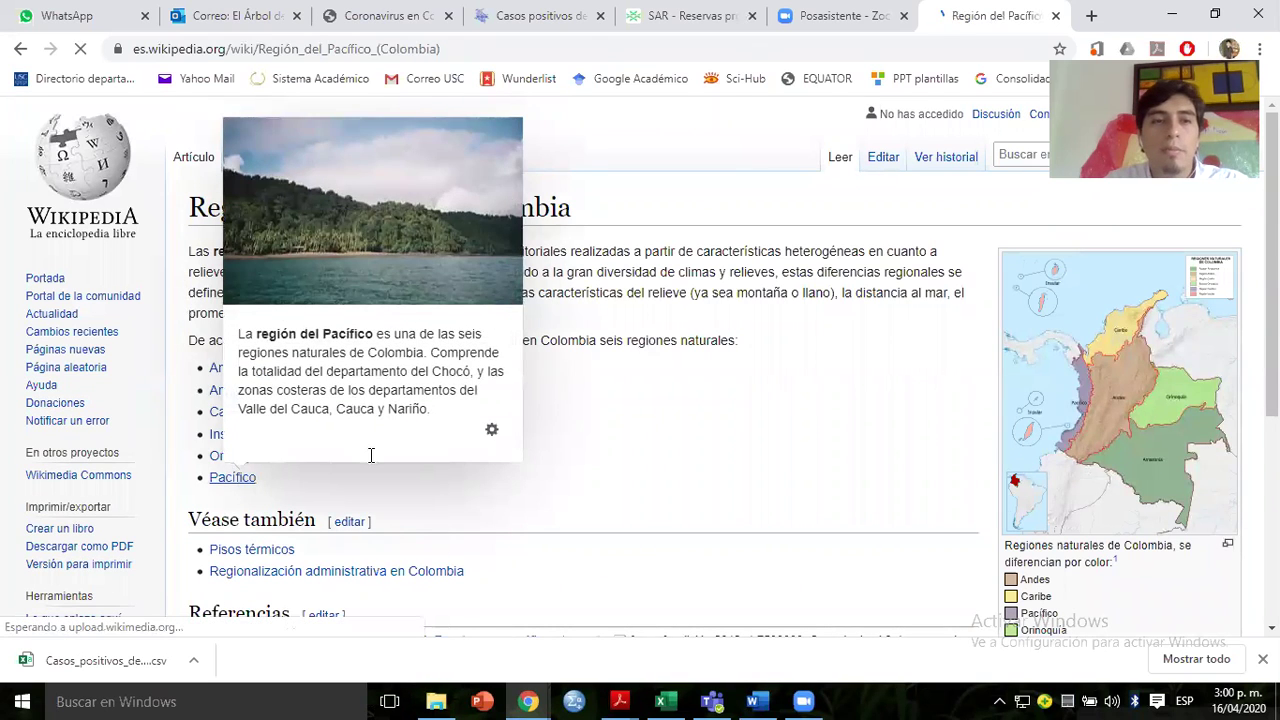
scroll(438, 384, down, 1)
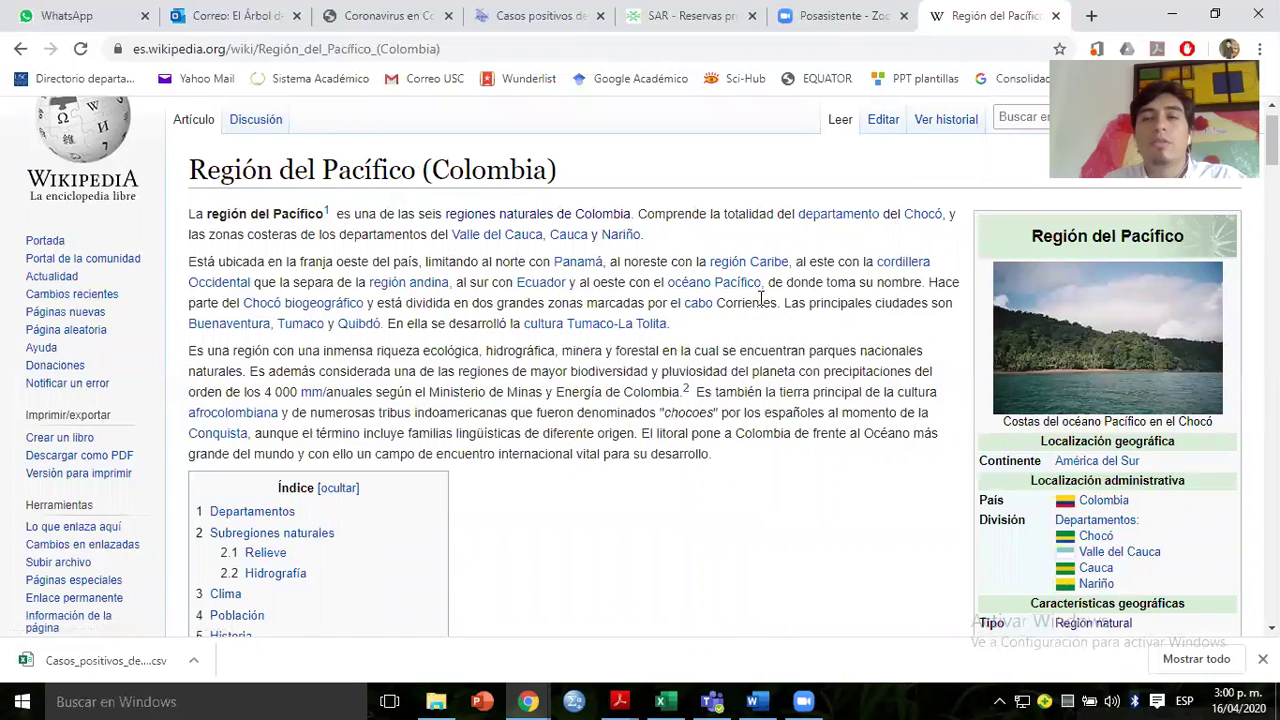
Switch back to Excel and filter the Departamento o Distrito column to VALLE DEL CAUCA by searching "valle".
key(alt+Tab)
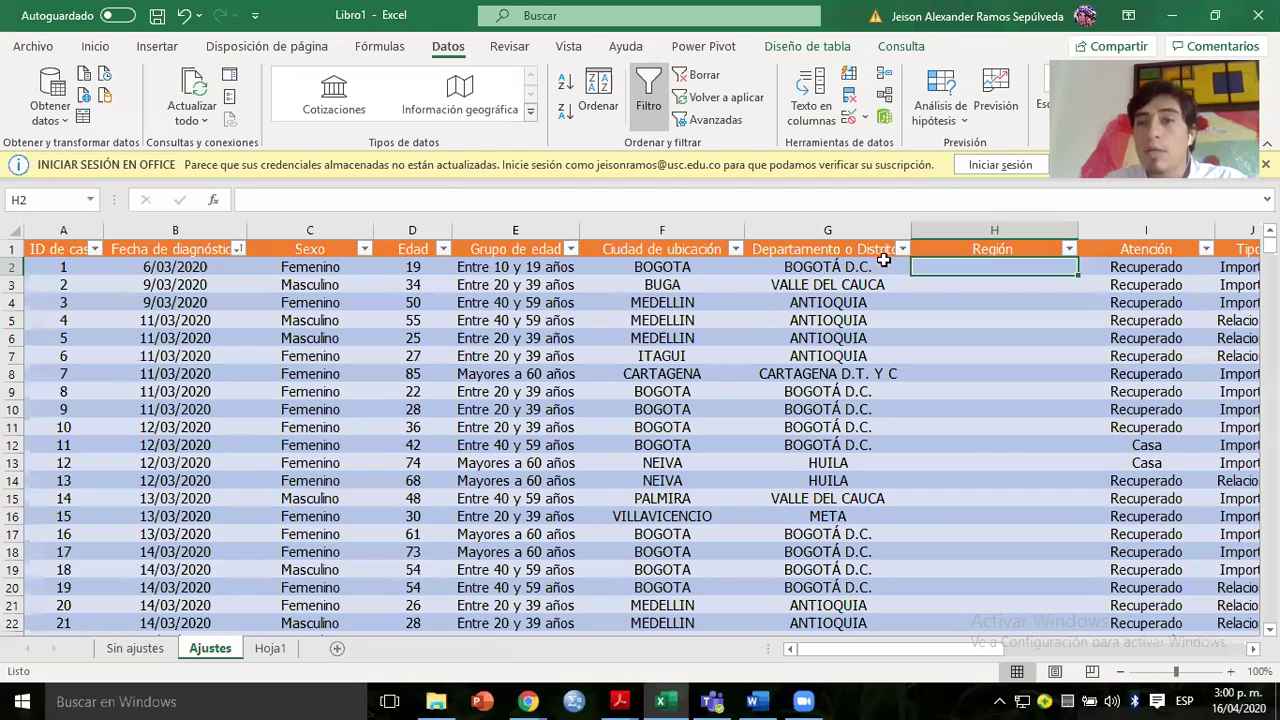
click(902, 249)
text(cauca)
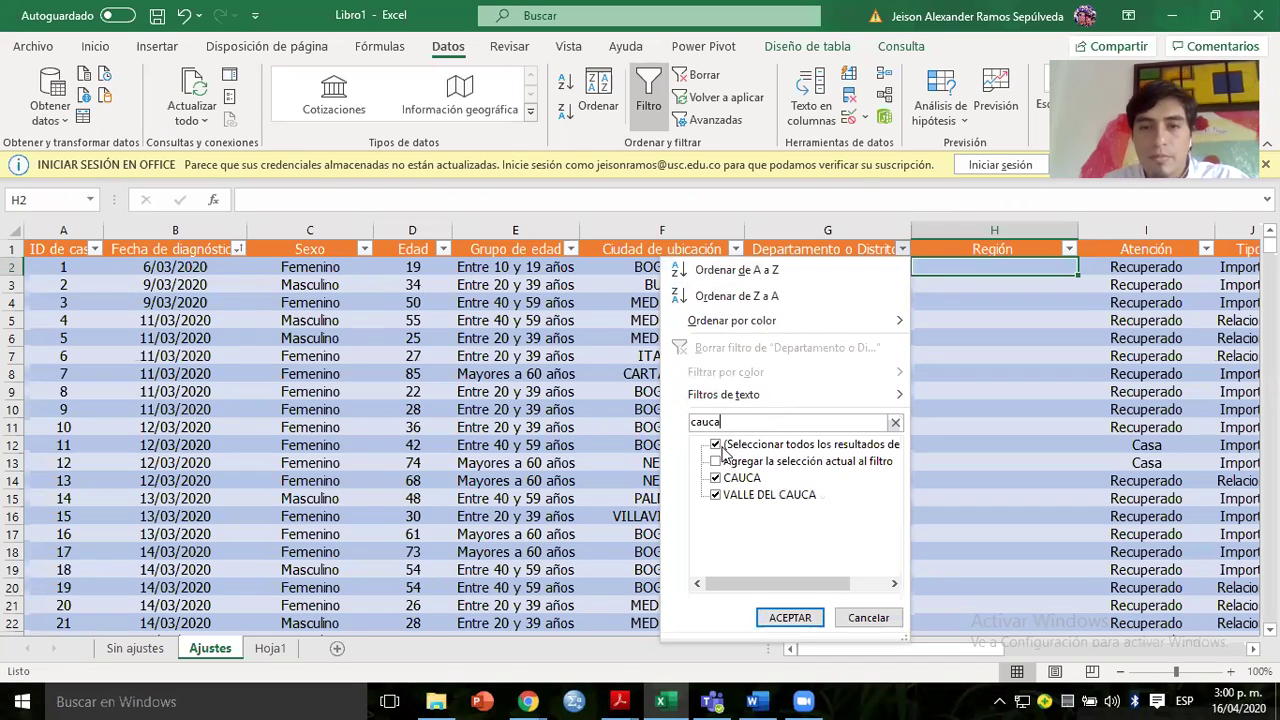
click(716, 446)
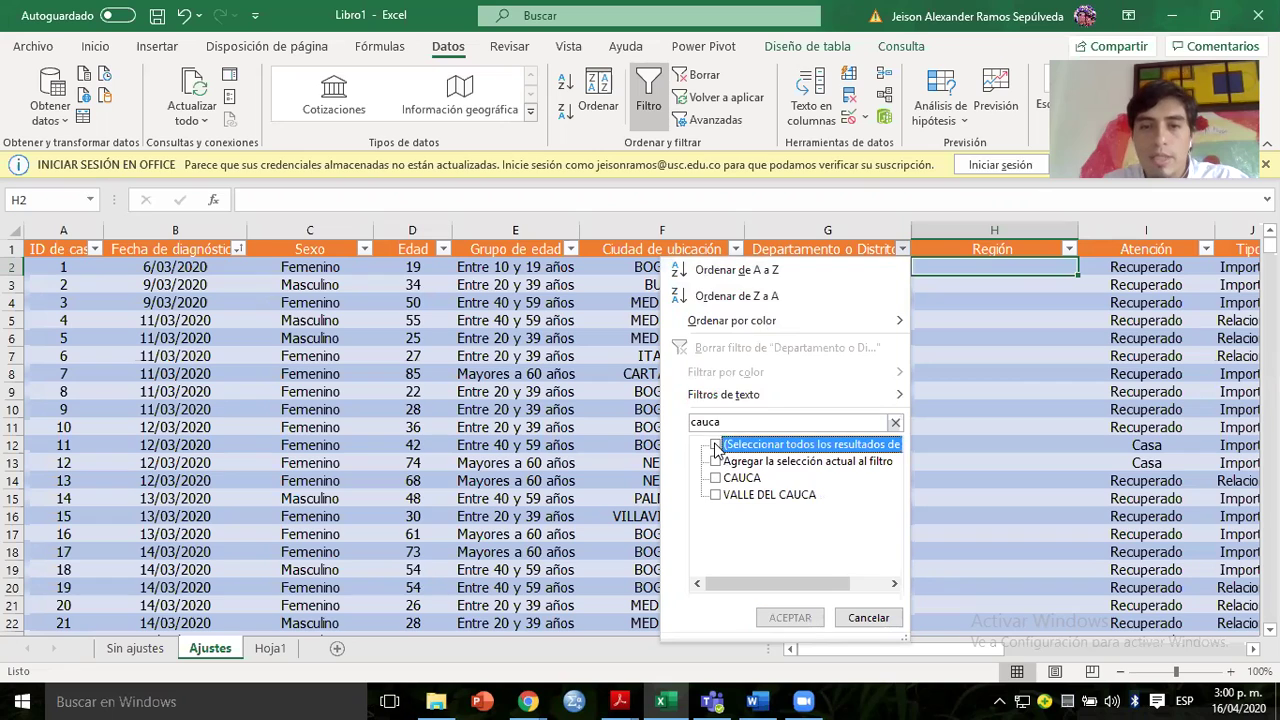
click(895, 422)
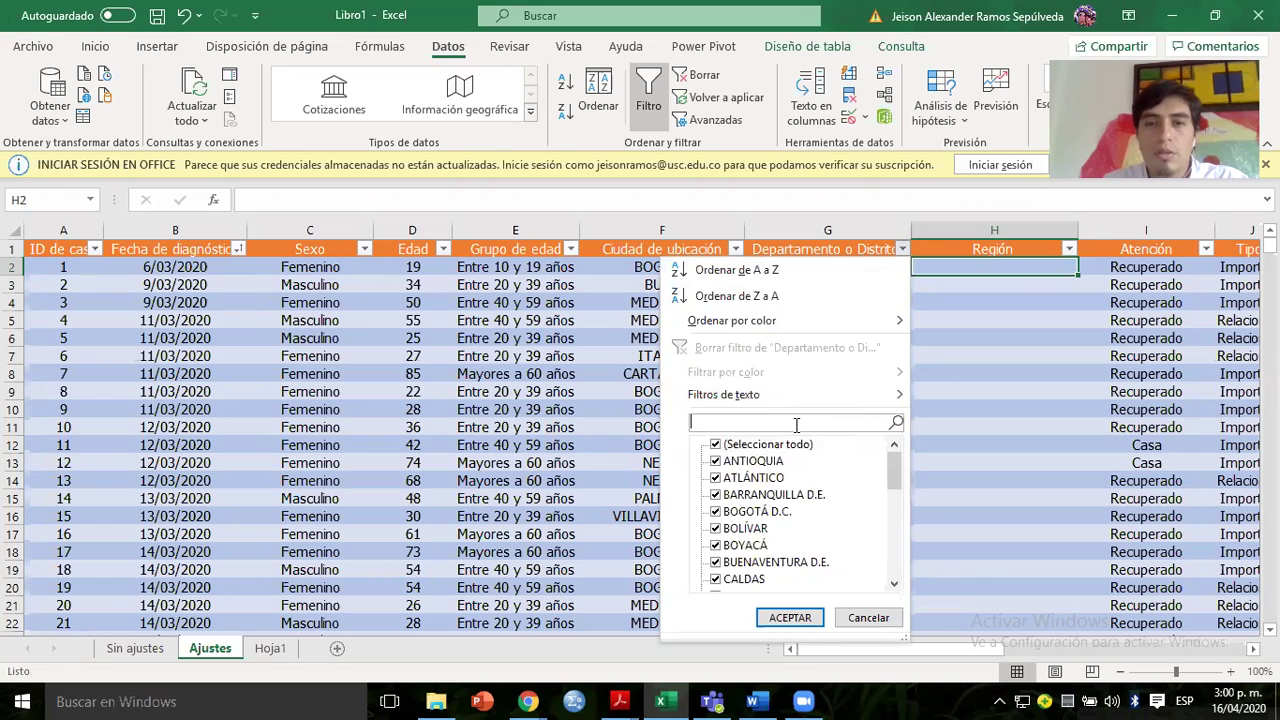
key(Tab)
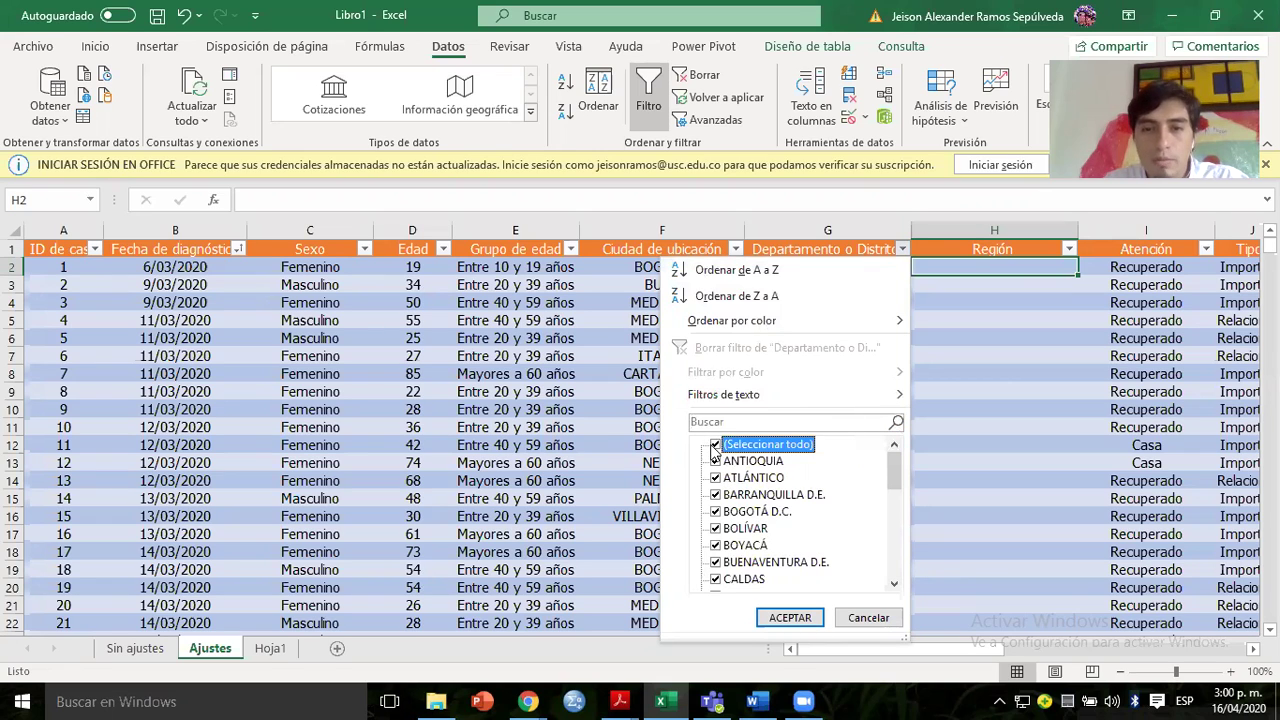
click(713, 450)
click(700, 421)
text(valle)
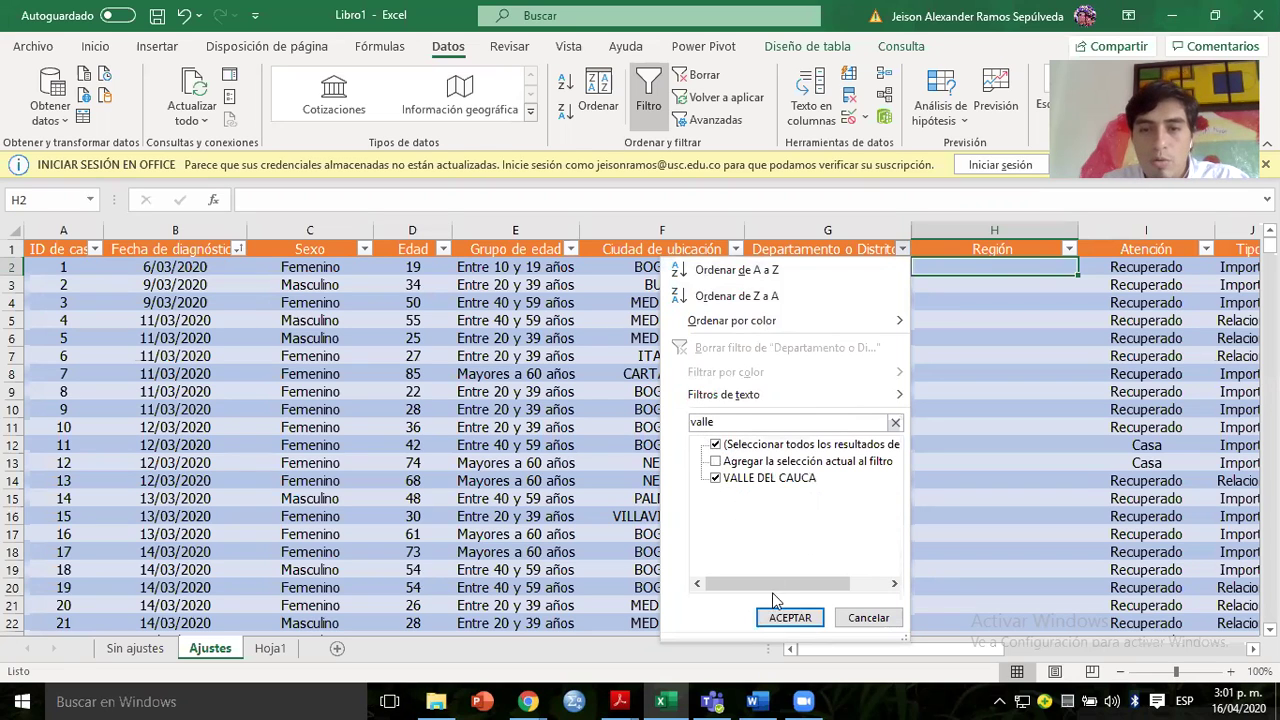
click(786, 615)
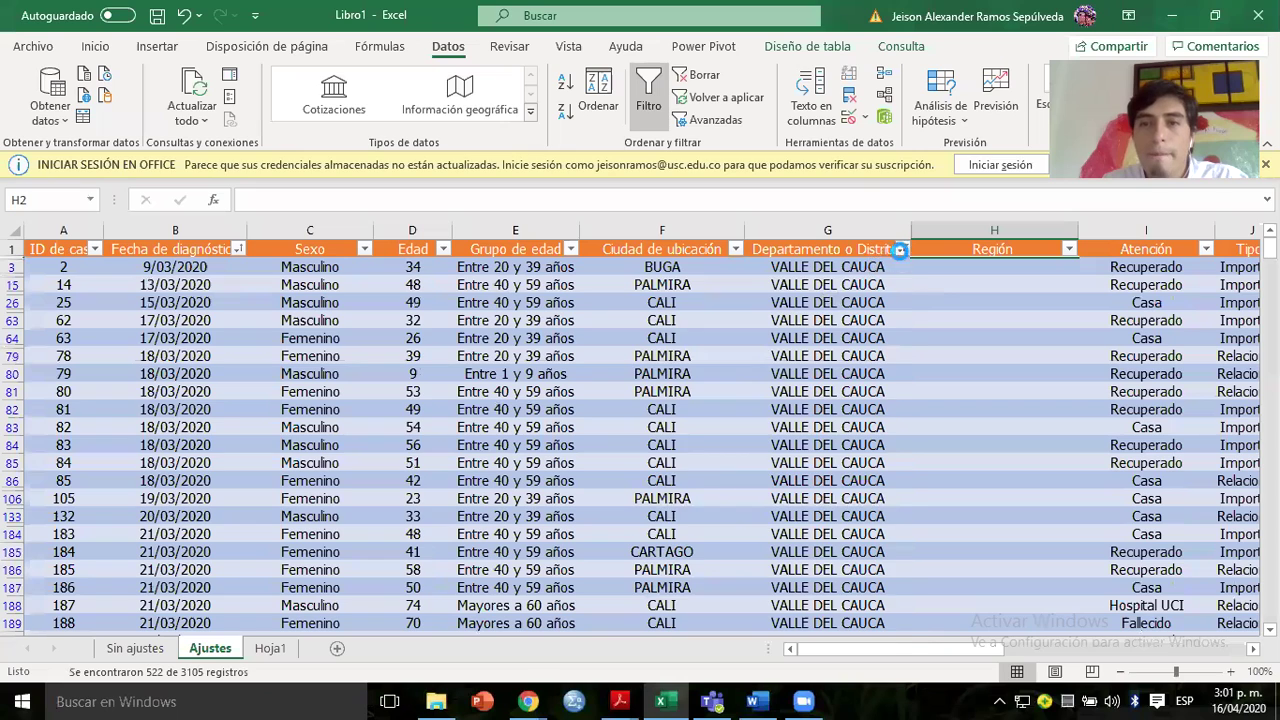
Change the Departamento o Distrito filter to show only CHOCÓ.
click(899, 250)
click(747, 420)
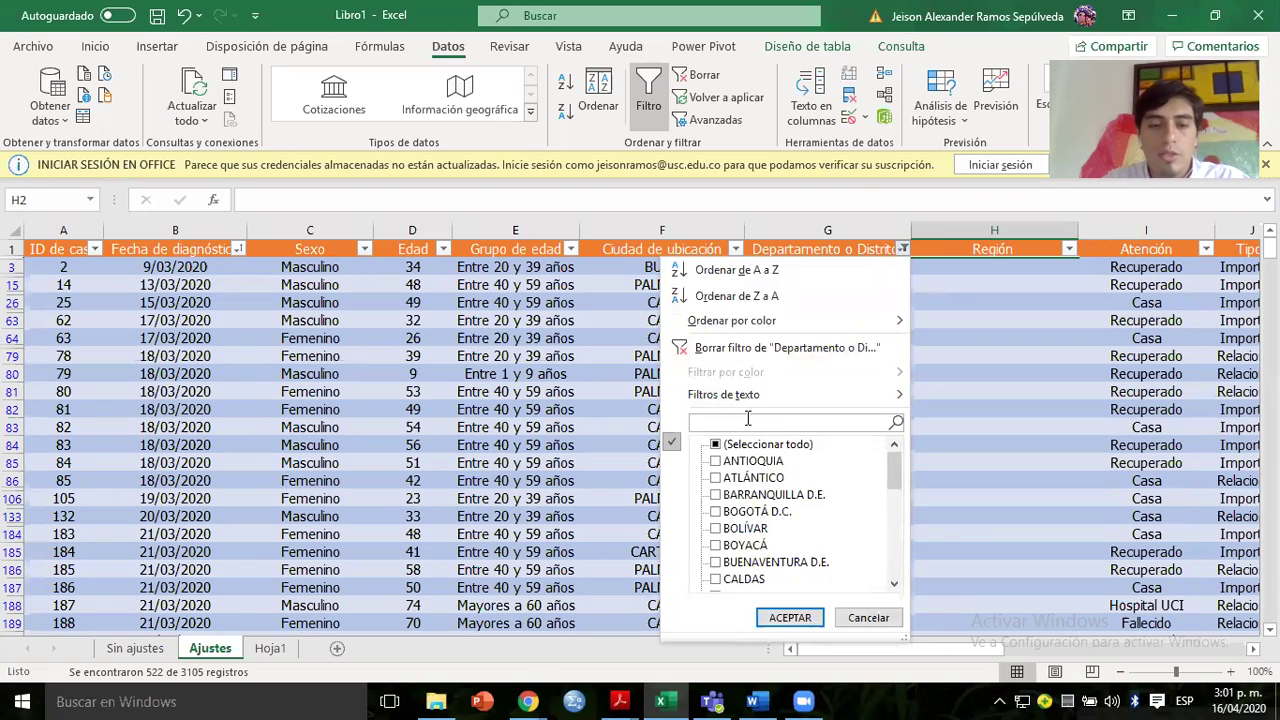
text(choco)
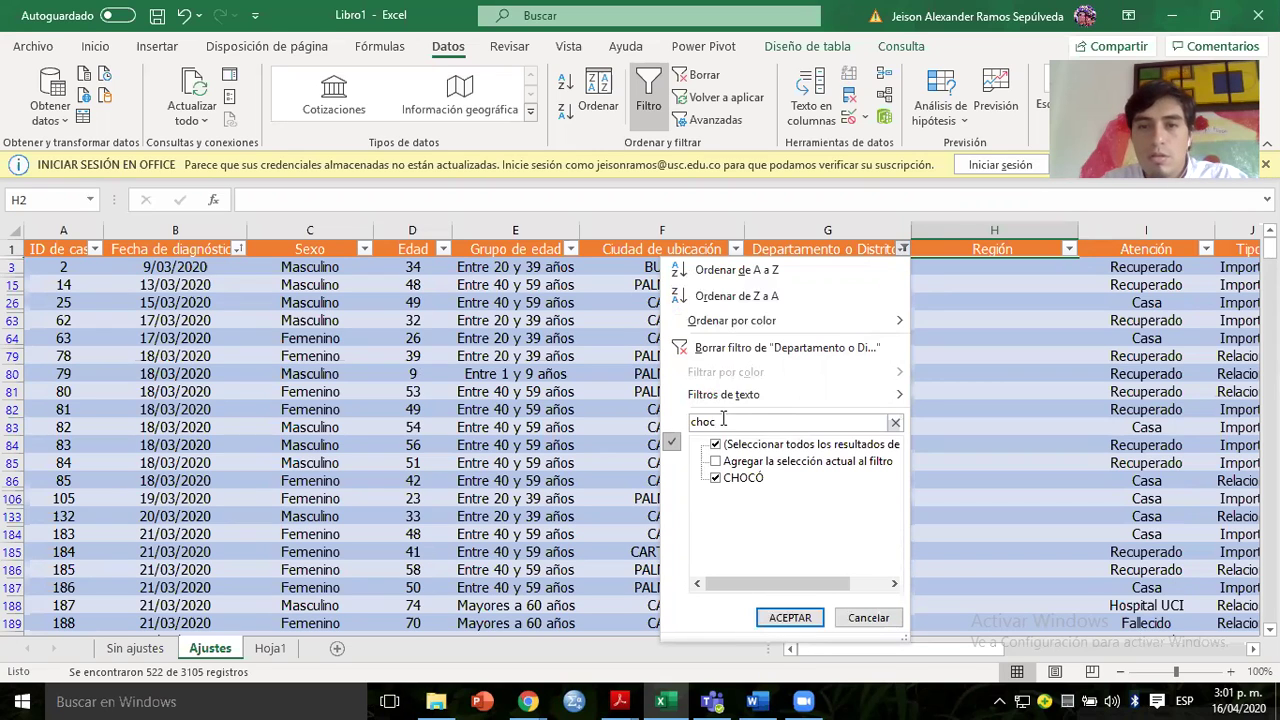
click(786, 617)
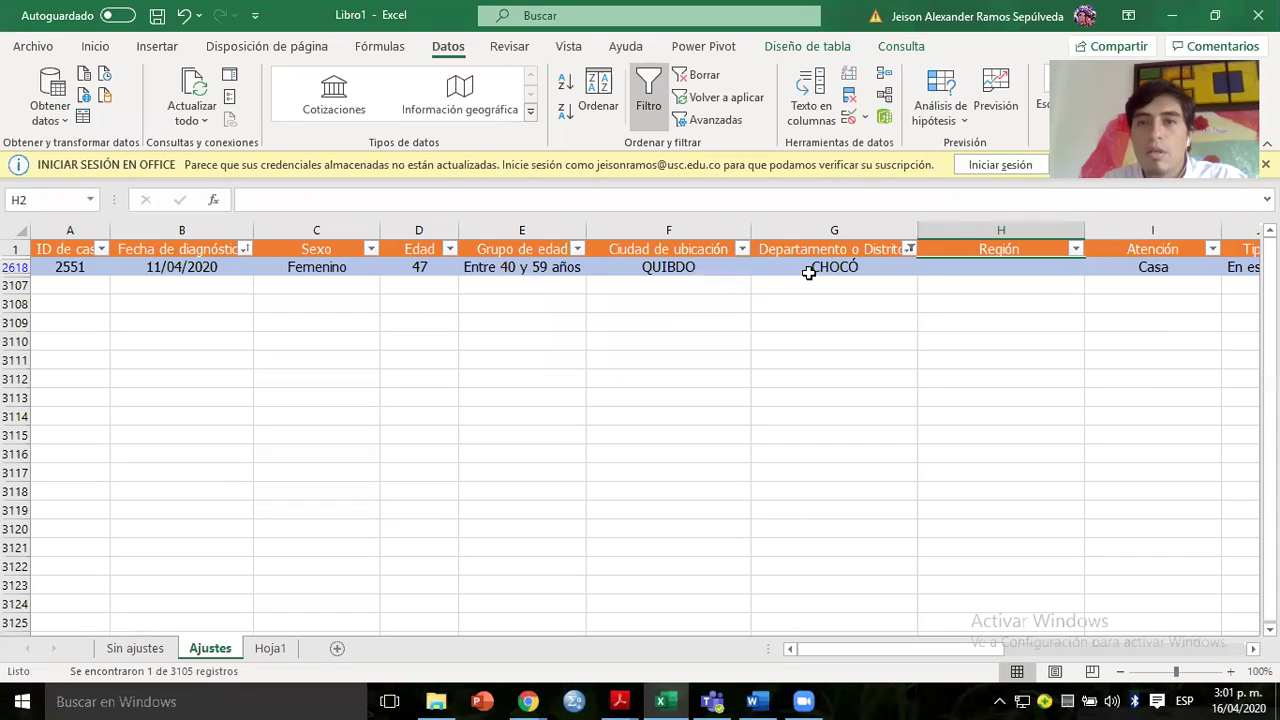
Enter the code 5 in the Región cell of the filtered Chocó case.
click(924, 266)
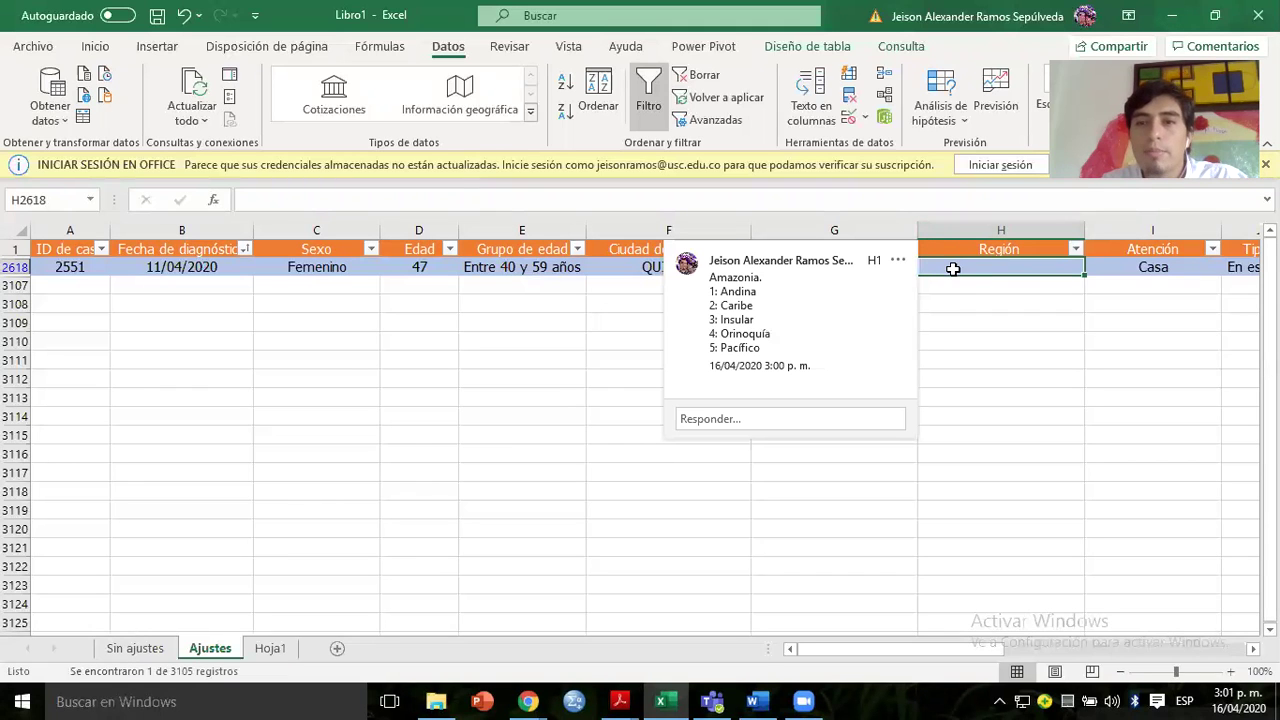
text(5)
key(Return)
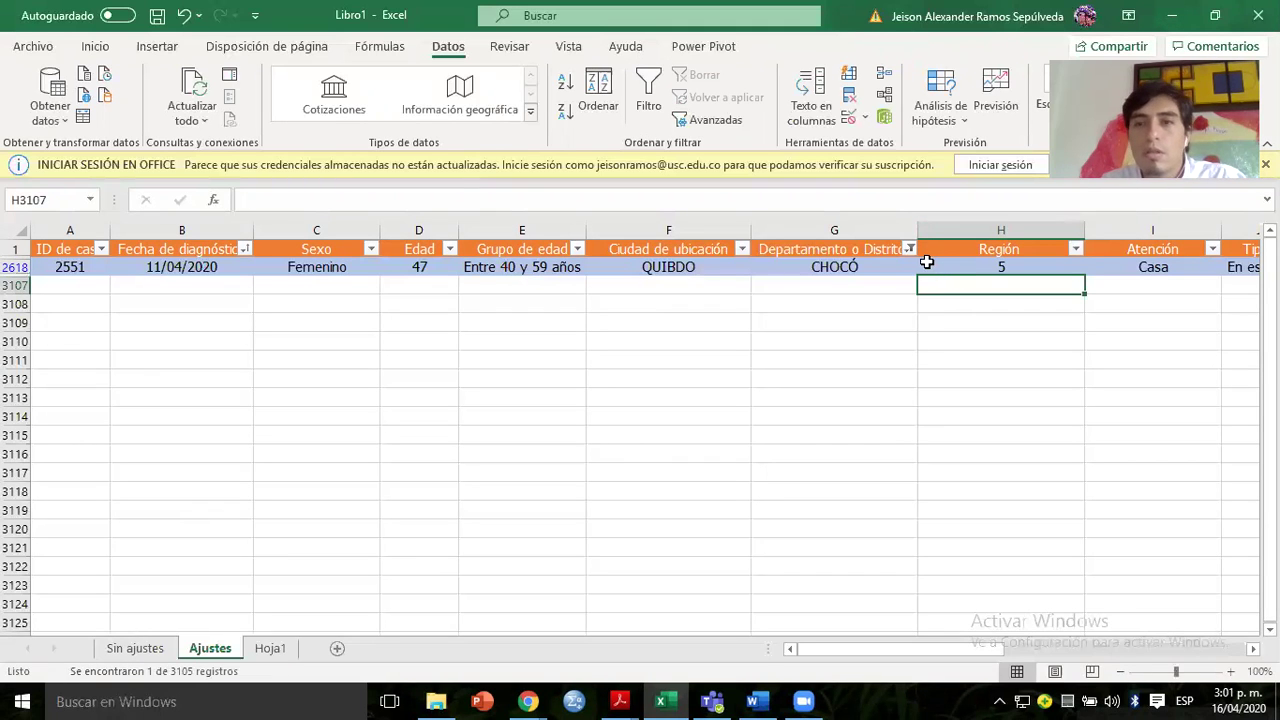
Replace the Región value of the Chocó case with the name Pacífico.
click(948, 265)
text(Pacífico)
key(Return)
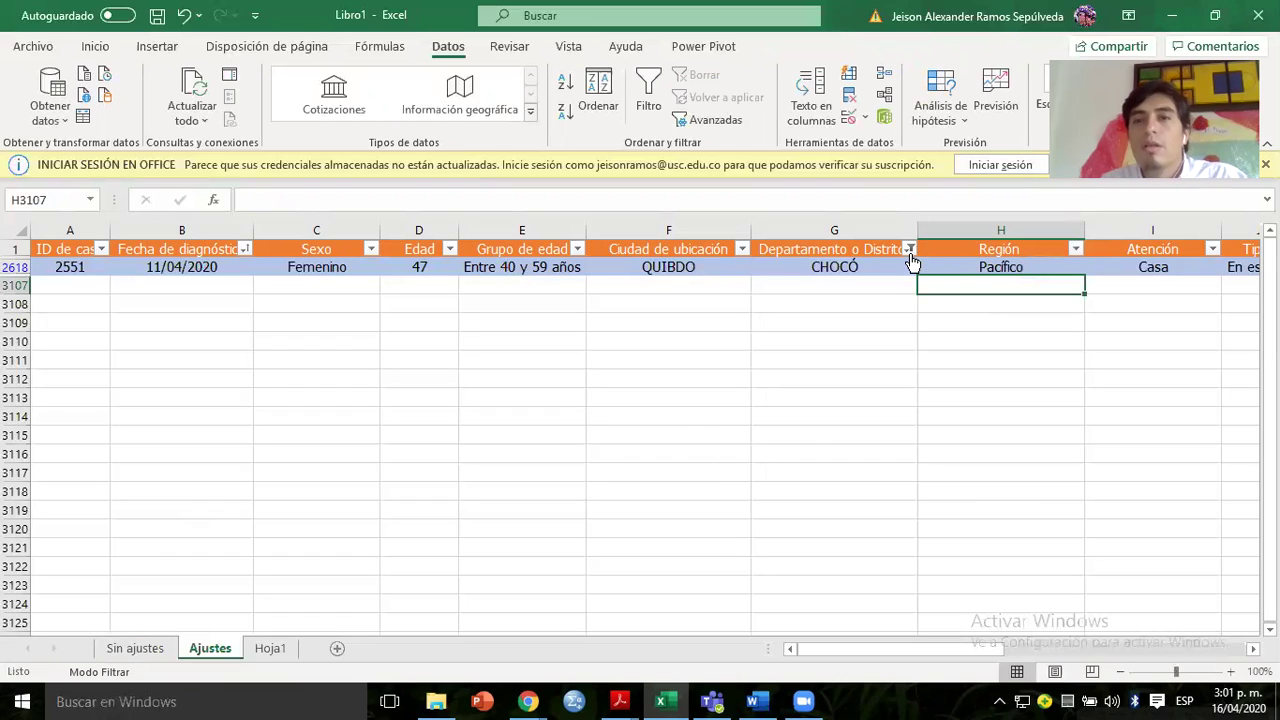
Filter Departamento o Distrito by "valle", enter Pacífico in the first Región cell and fill it down the VALLE DEL CAUCA rows.
click(909, 249)
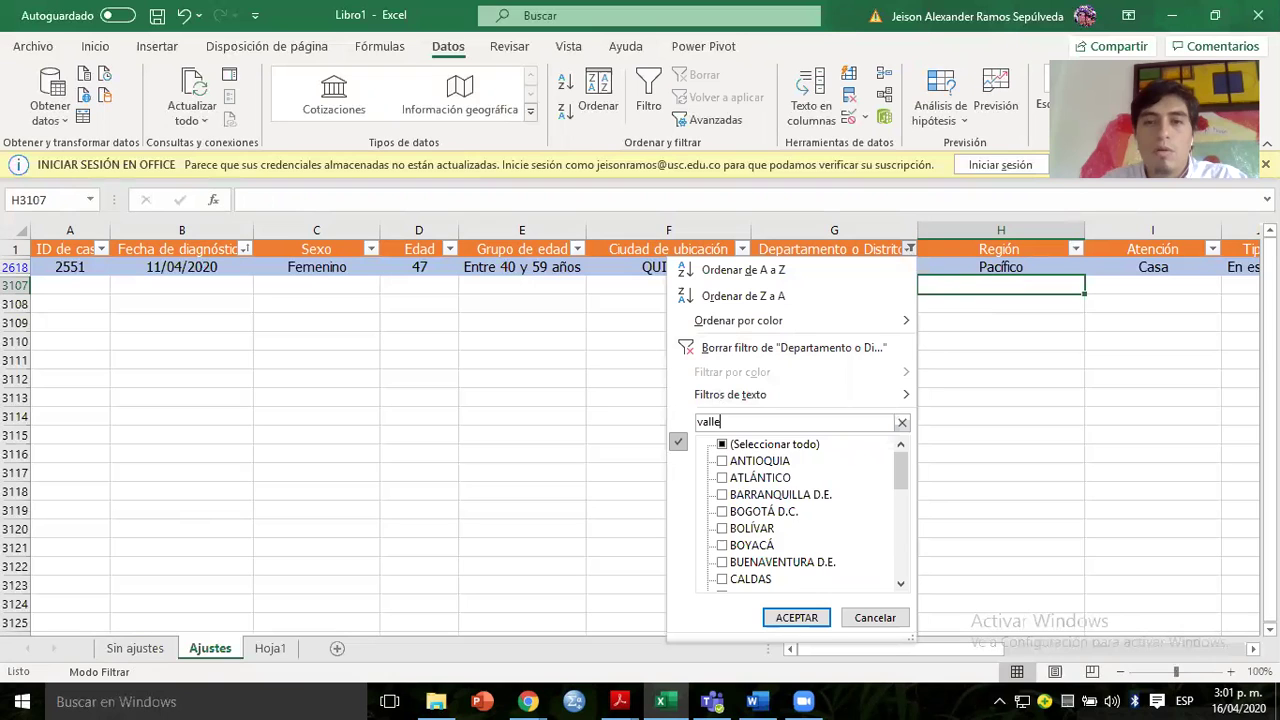
click(786, 617)
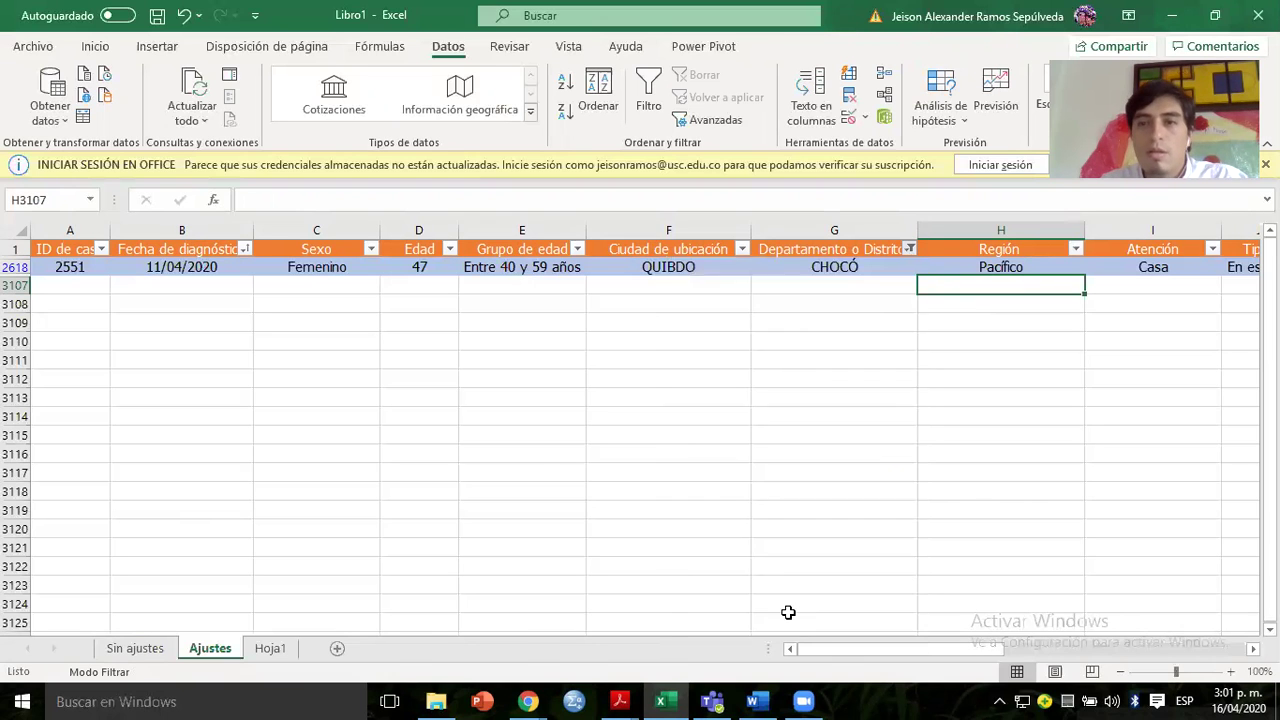
click(975, 268)
text(Pac)
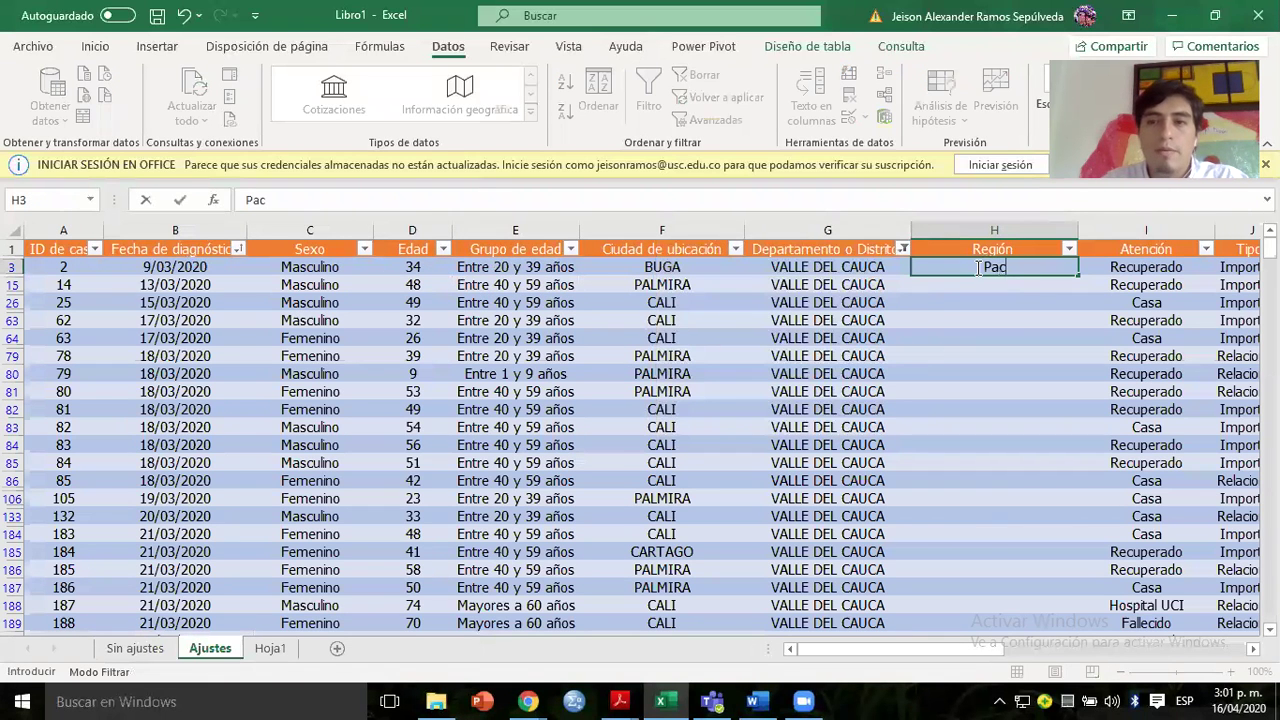
text(ífico)
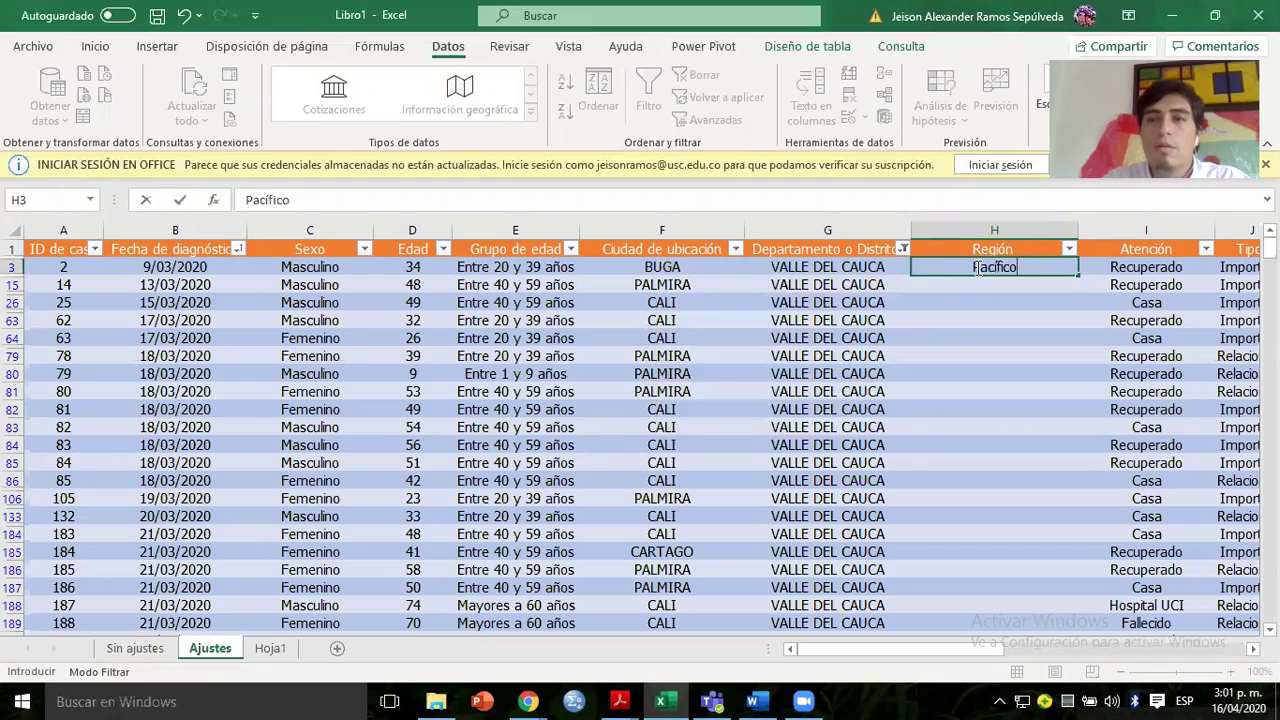
key(Return)
click(1023, 267)
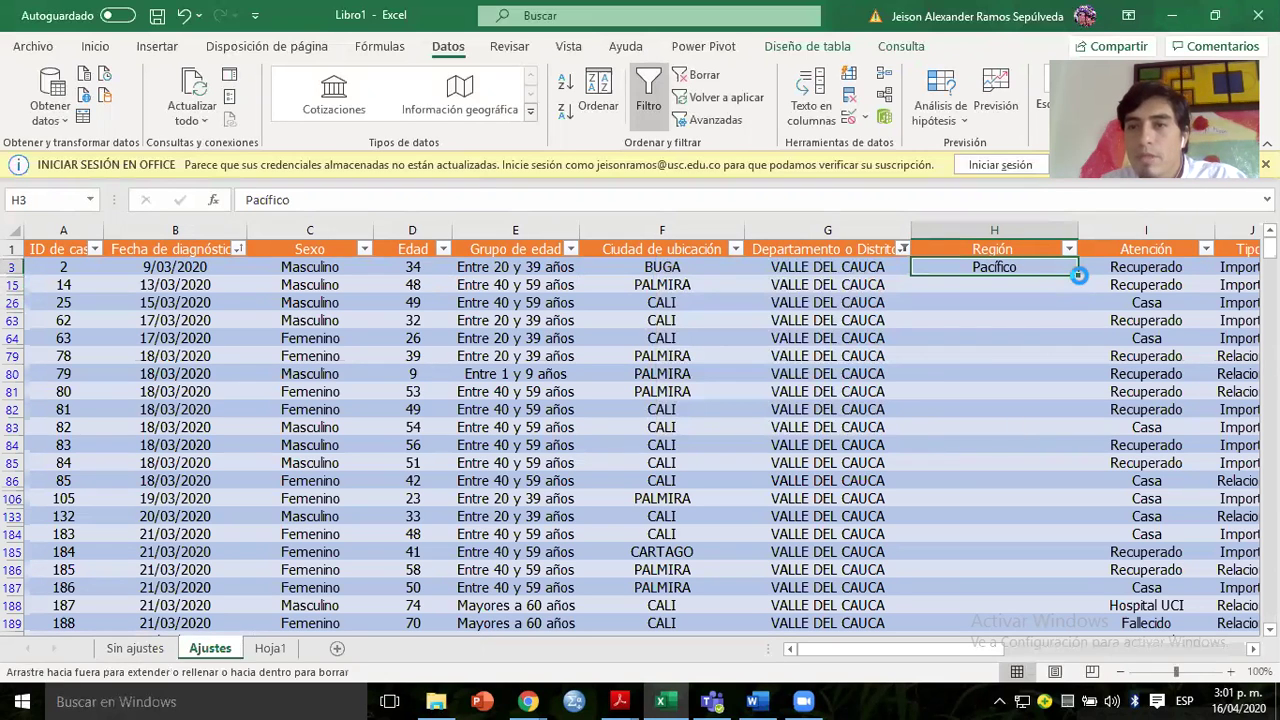
double_click(1075, 273)
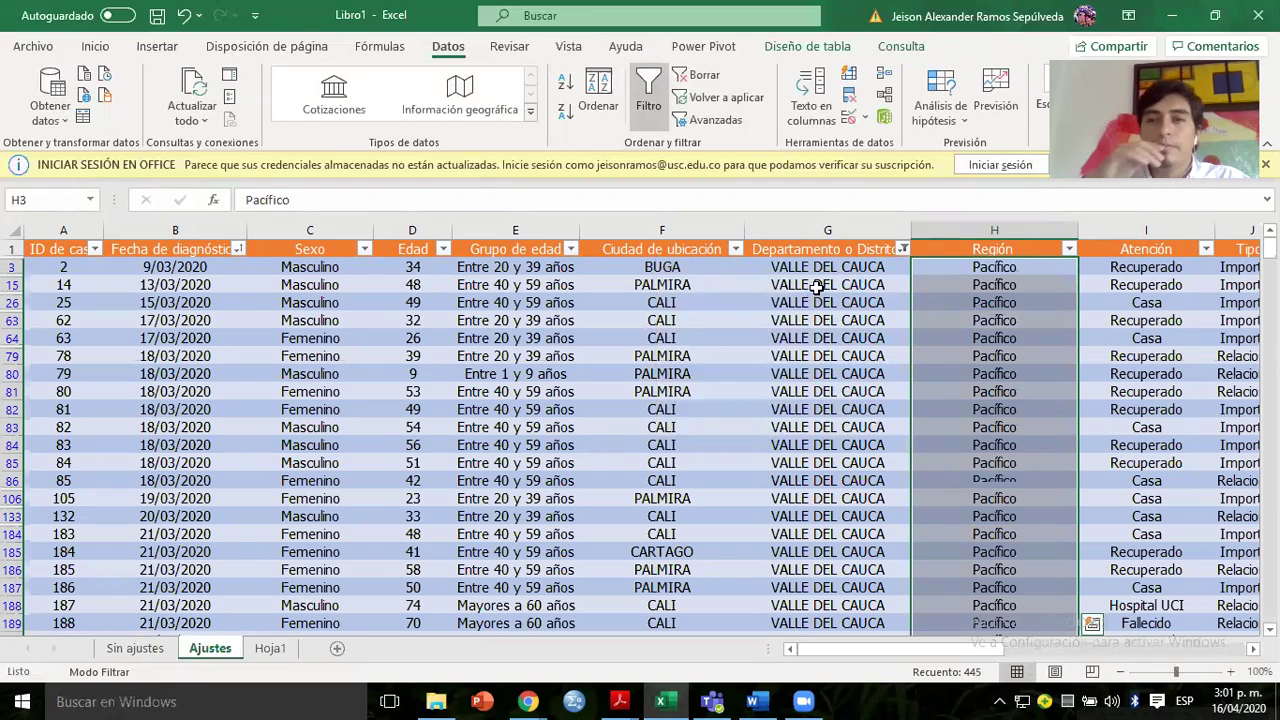
Filter Departamento o Distrito by "cauca" and fill Pacífico down Región through the last CAUCA and VALLE DEL CAUCA row.
click(903, 248)
click(753, 423)
text(cauca)
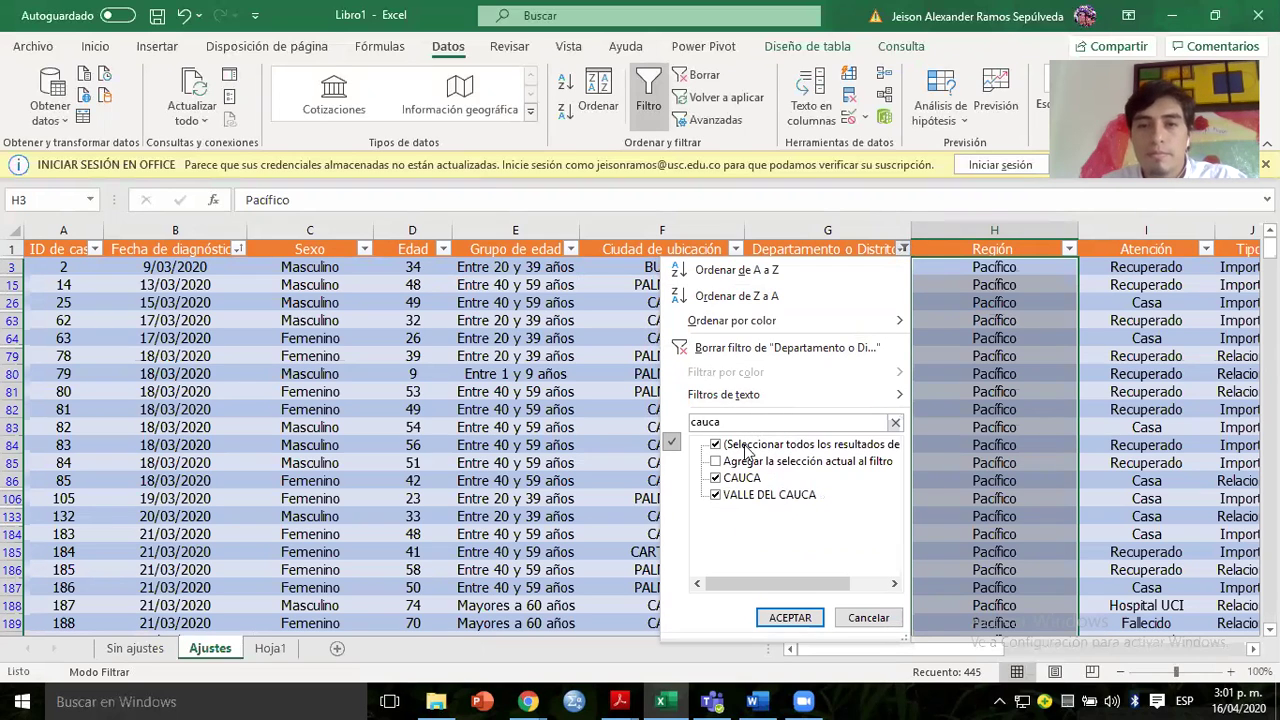
click(776, 619)
click(947, 272)
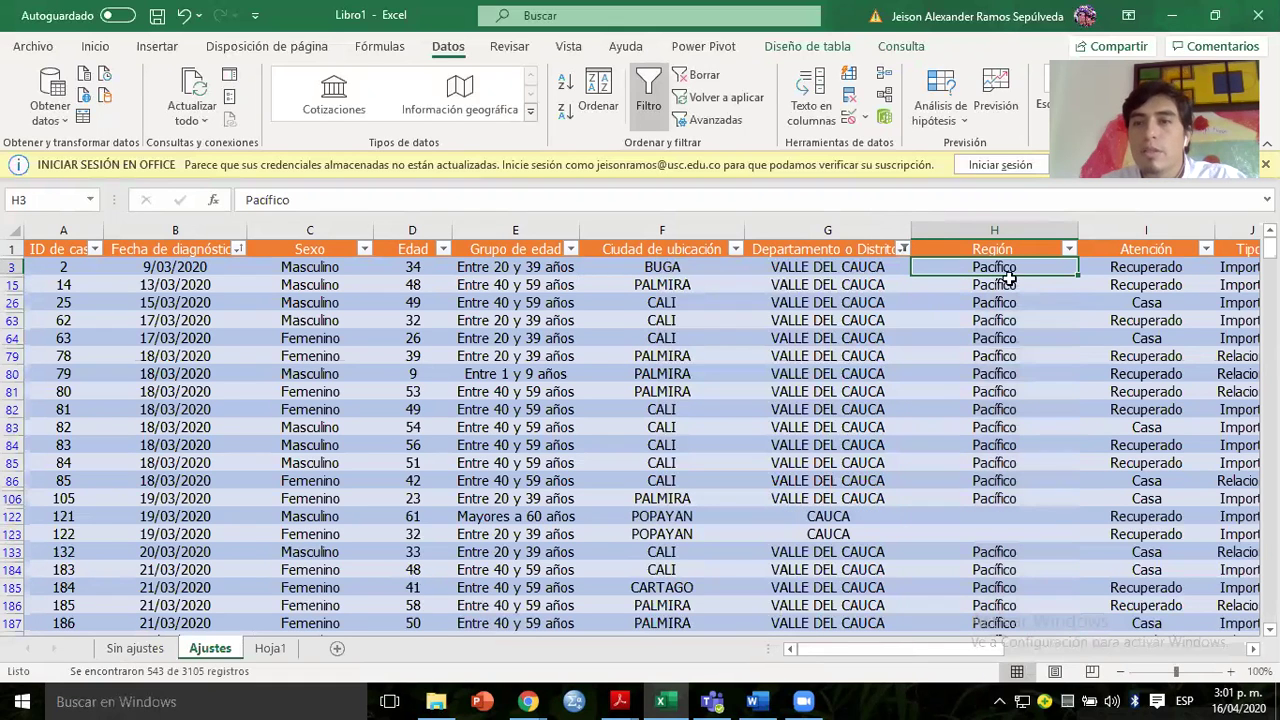
drag(1071, 276, 1010, 607)
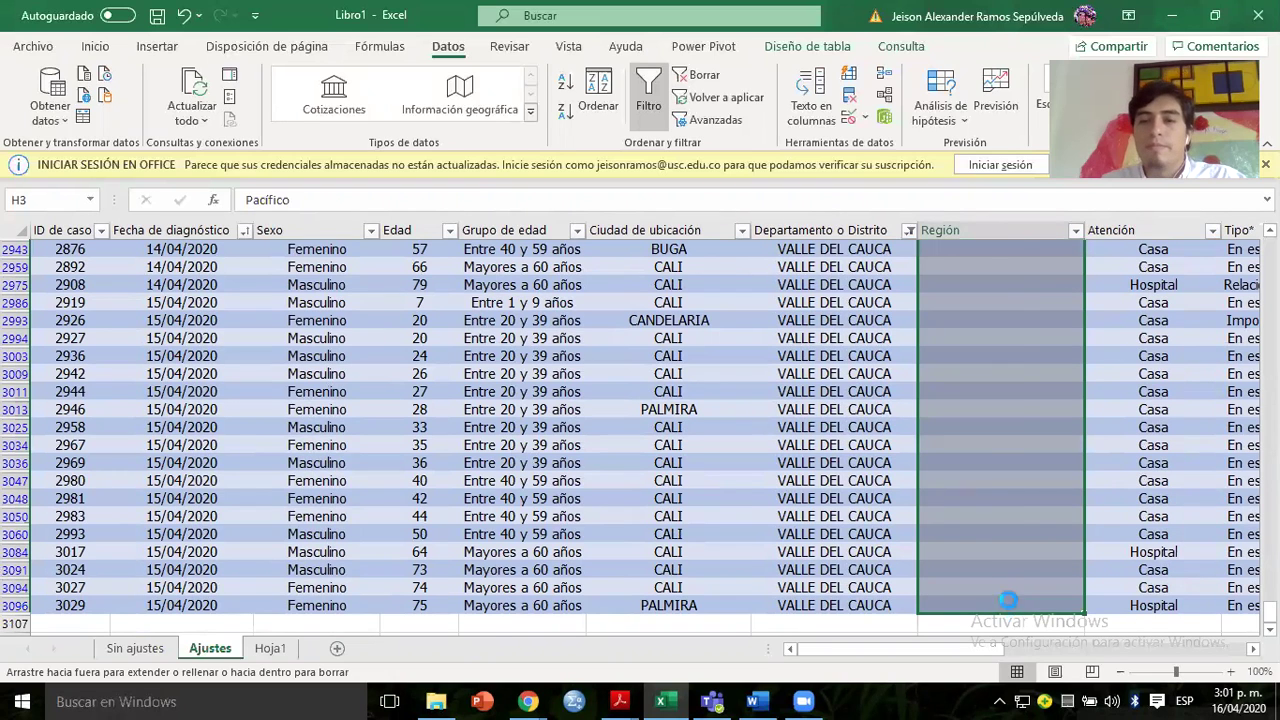
click(965, 505)
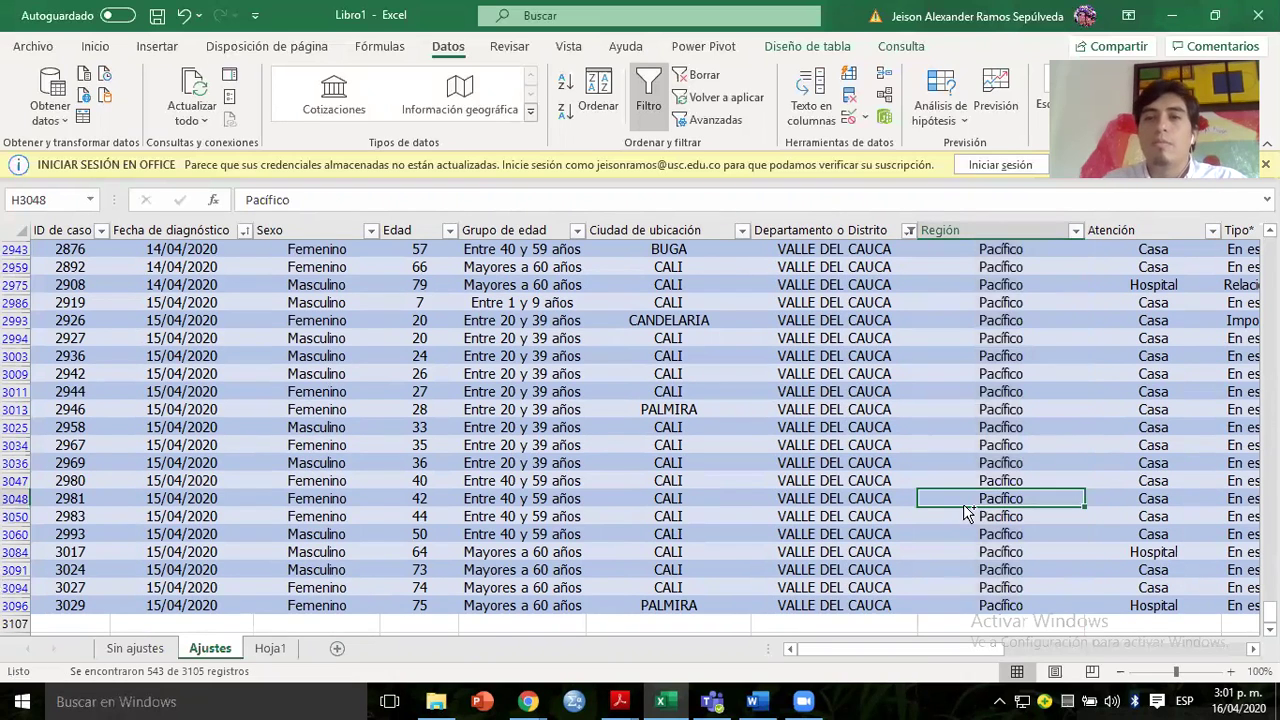
Filter Departamento o Distrito by "nari" and enter Pacífico in the first Región cell of the NARIÑO rows.
key(ctrl+Home)
click(903, 250)
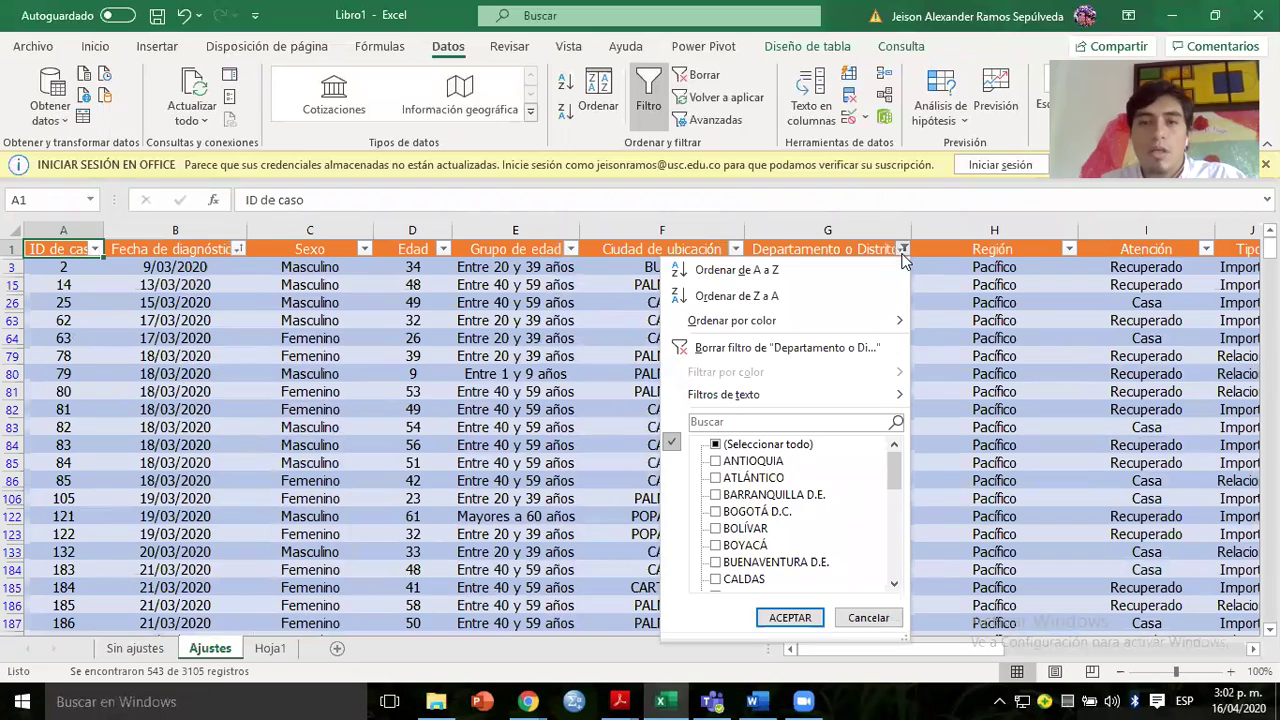
click(721, 421)
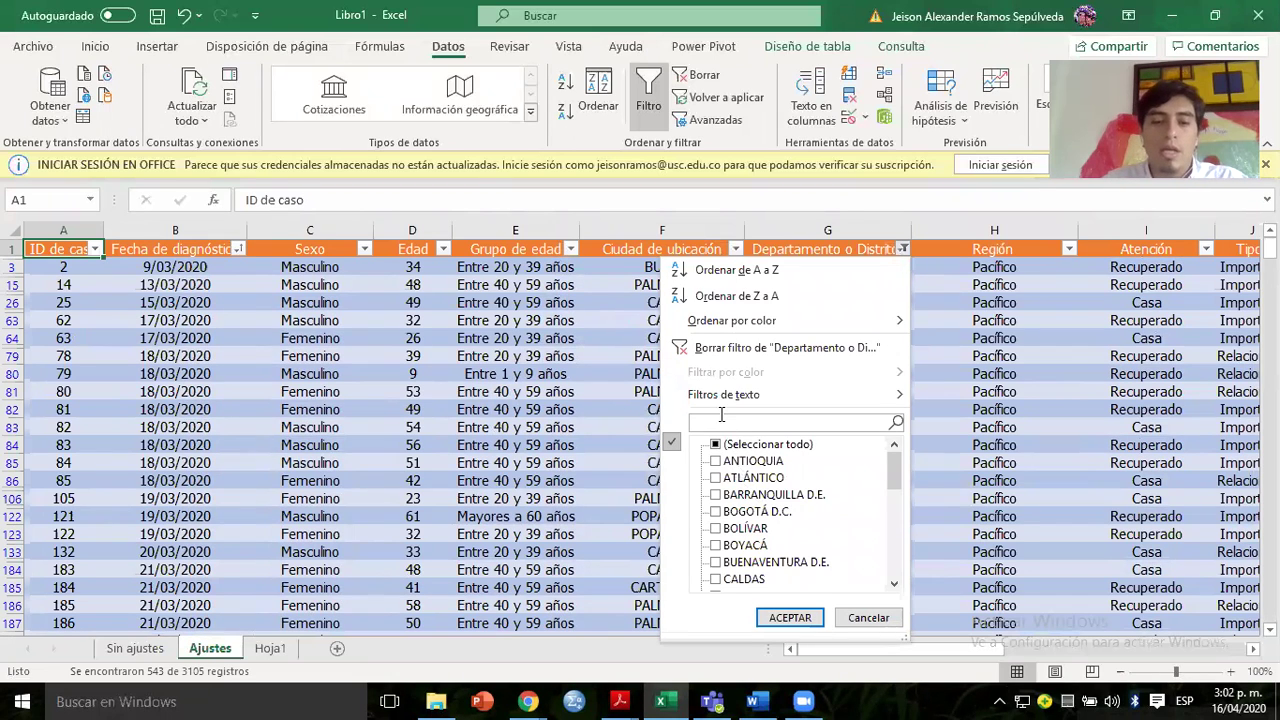
text(nari)
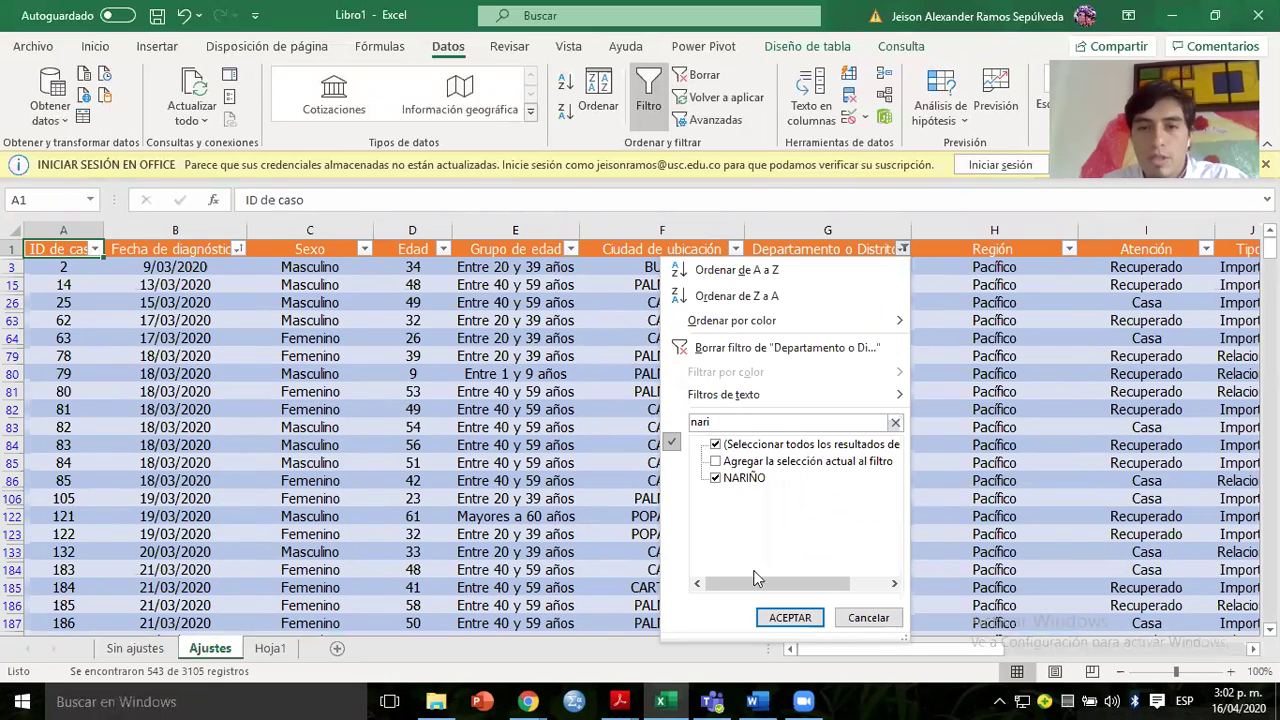
click(790, 617)
click(981, 268)
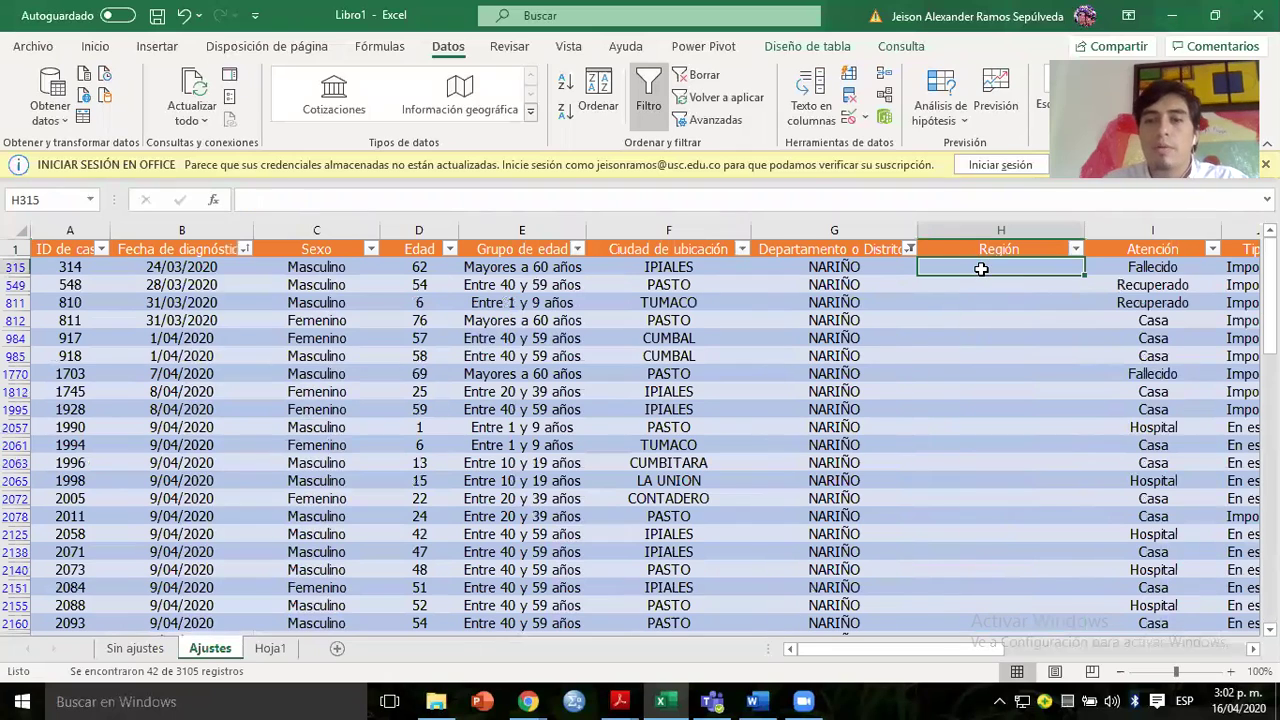
text(Pacífico)
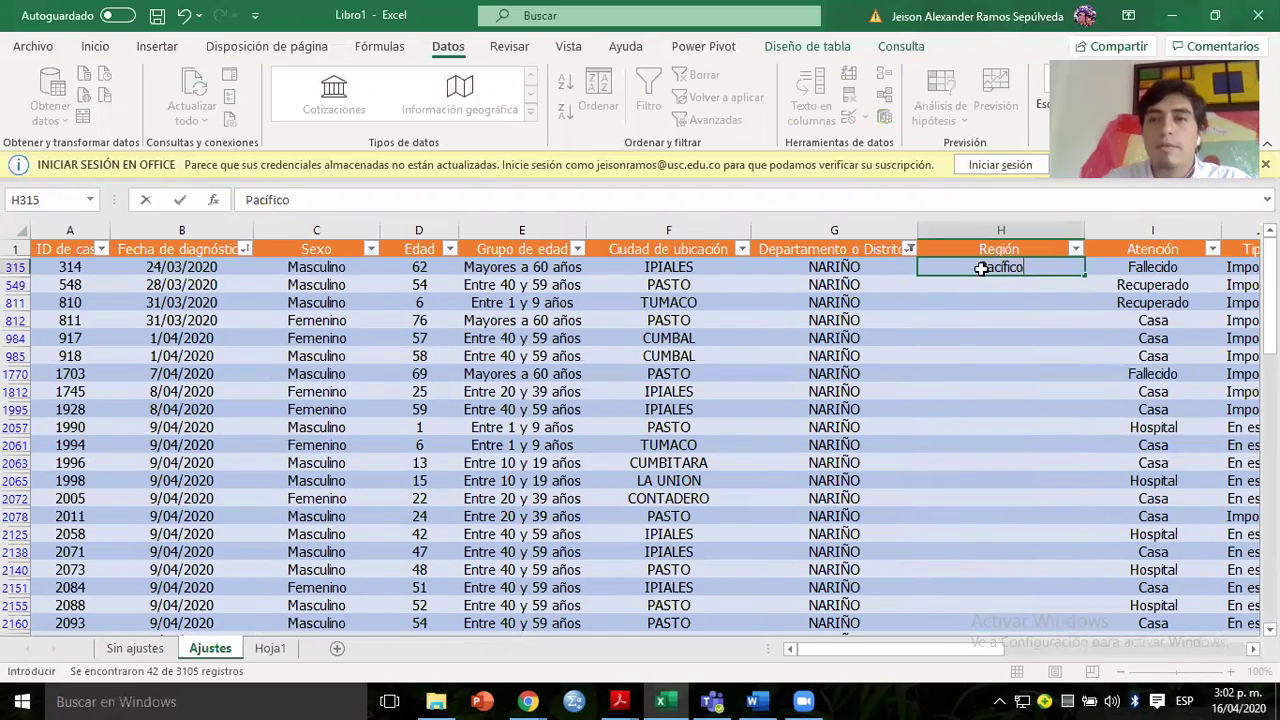
key(ctrl+Return)
Copy Pacífico down the Región column through the last filtered NARIÑO row.
key(Up)
key(Down)
key(ctrl+c)
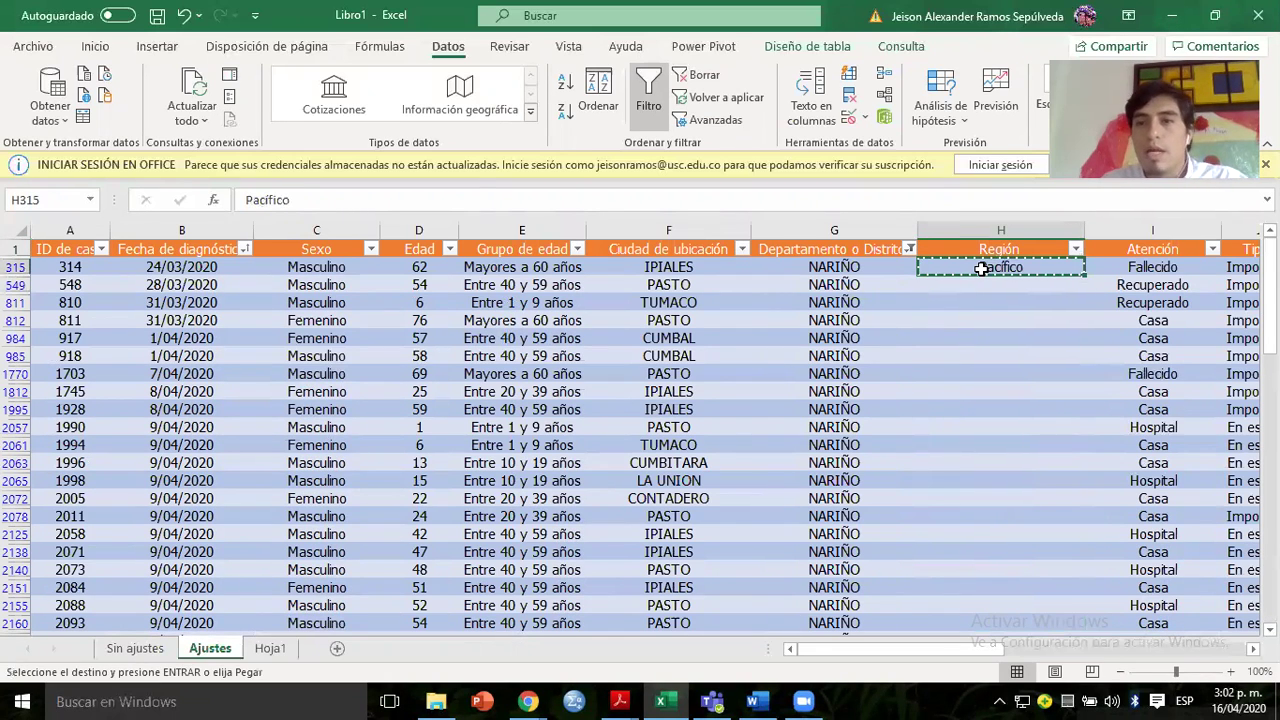
key(ctrl+shift+Down)
key(ctrl+shift+Up)
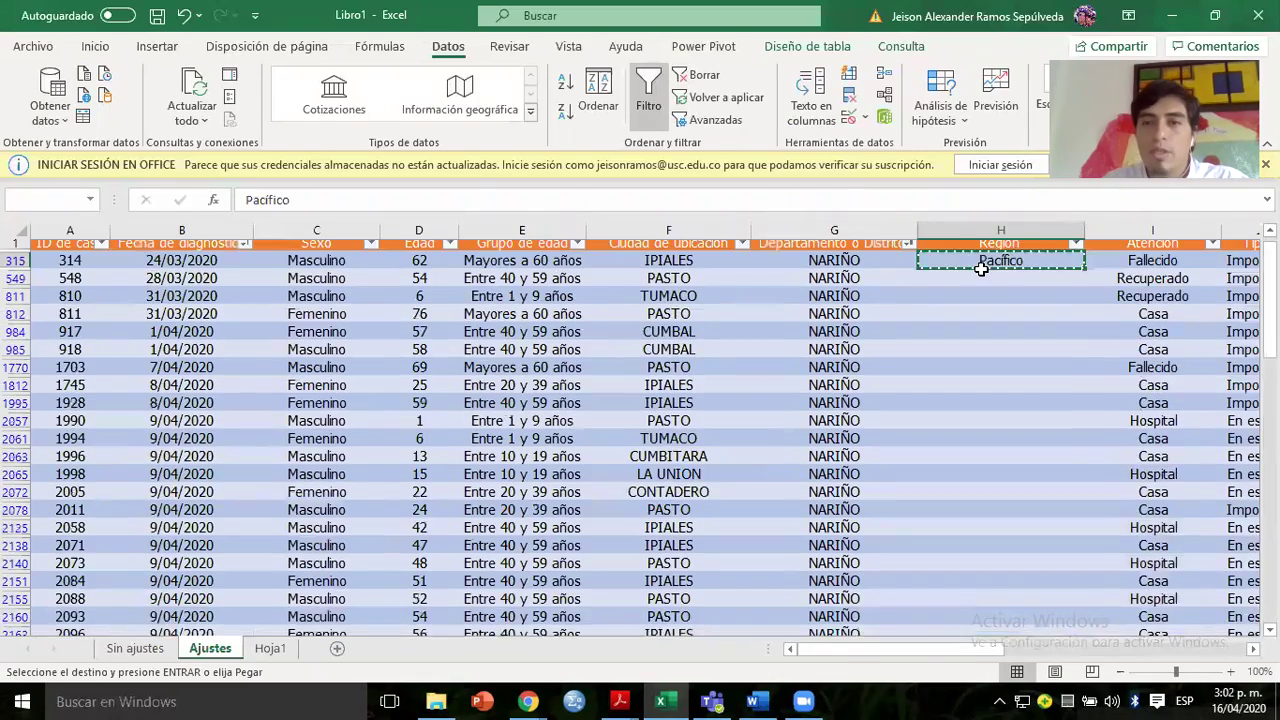
key(shift+Down)
key(shift+Down)
key(shift+Down)
key(shift+Down)
key(shift+Down)
key(shift+Down)
key(shift+Down)
key(shift+Down)
key(shift+Down)
key(shift+Down)
key(shift+Down)
key(shift+Down)
key(shift+Down)
key(shift+Down)
key(shift+Down)
key(shift+Down)
key(shift+Down)
key(shift+Down)
key(shift+Down)
key(shift+Down)
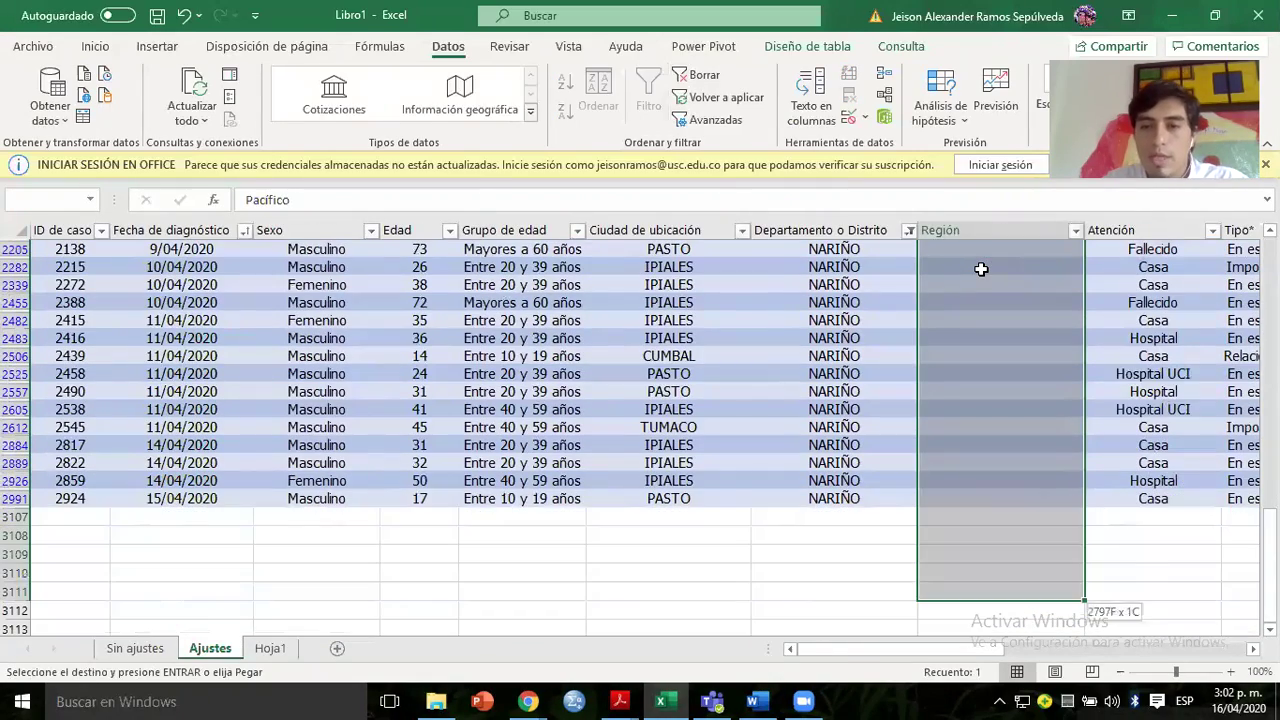
key(shift+Up)
key(shift+Up)
key(shift+Up)
key(shift+Up)
key(shift+Up)
key(ctrl+v)
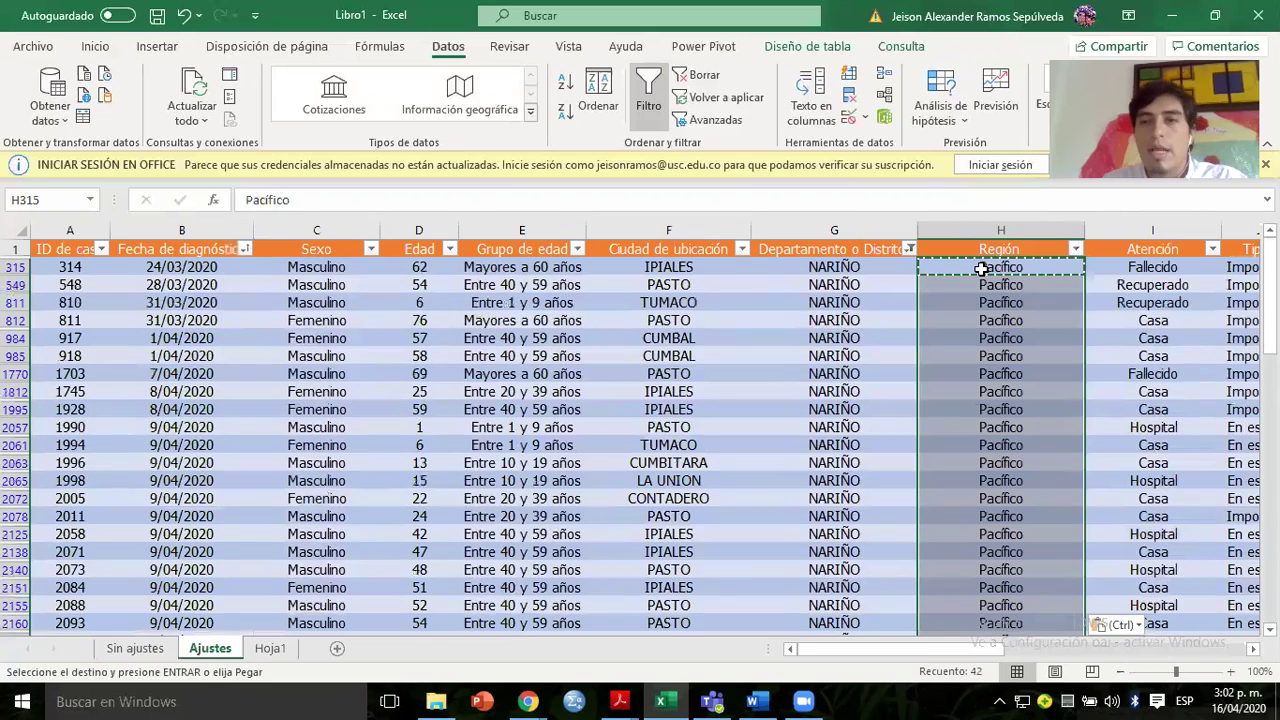
key(Escape)
key(ctrl+Up)
Reset the Departamento o Distrito filter to show all departments.
click(981, 284)
mouse_move(1022, 252)
click(955, 258)
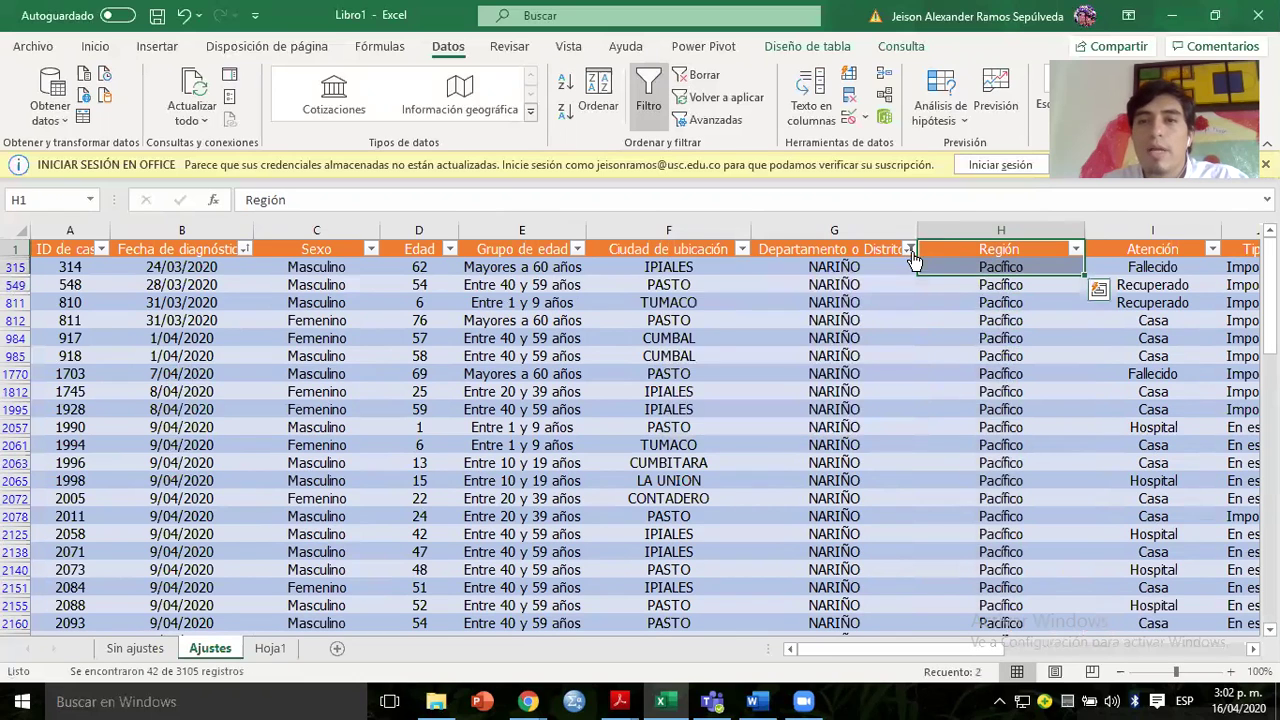
click(947, 283)
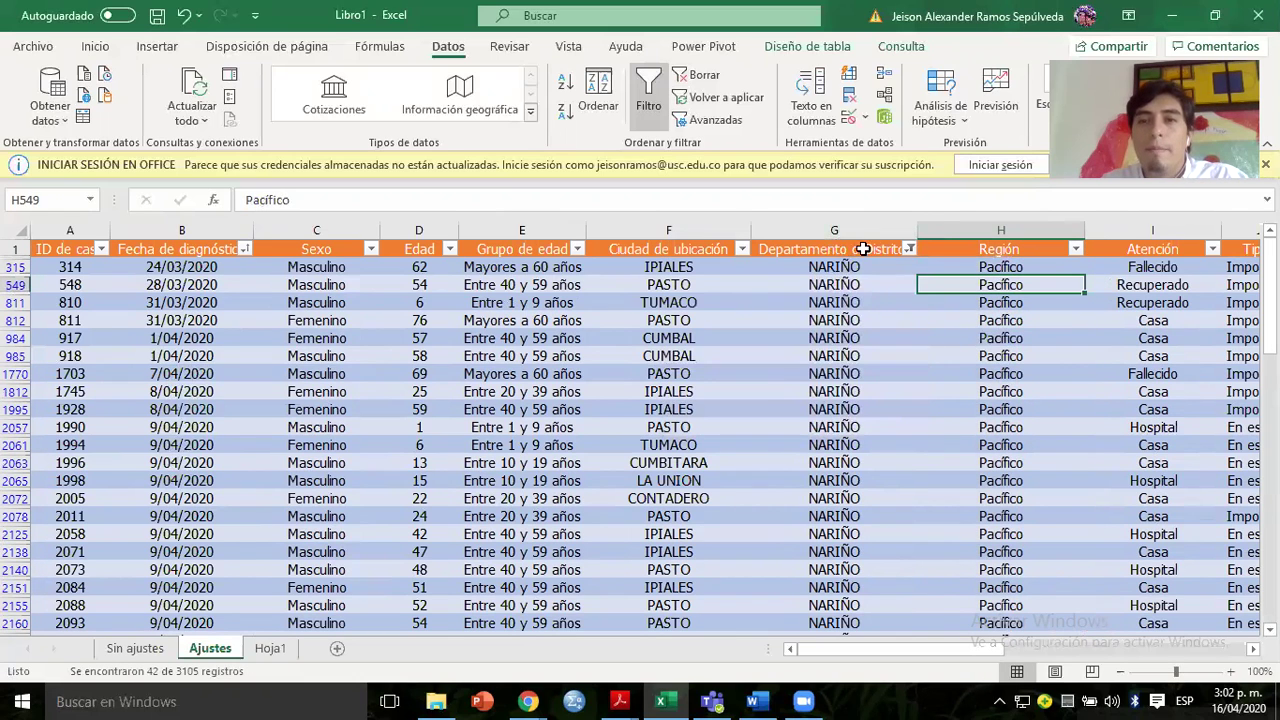
click(907, 250)
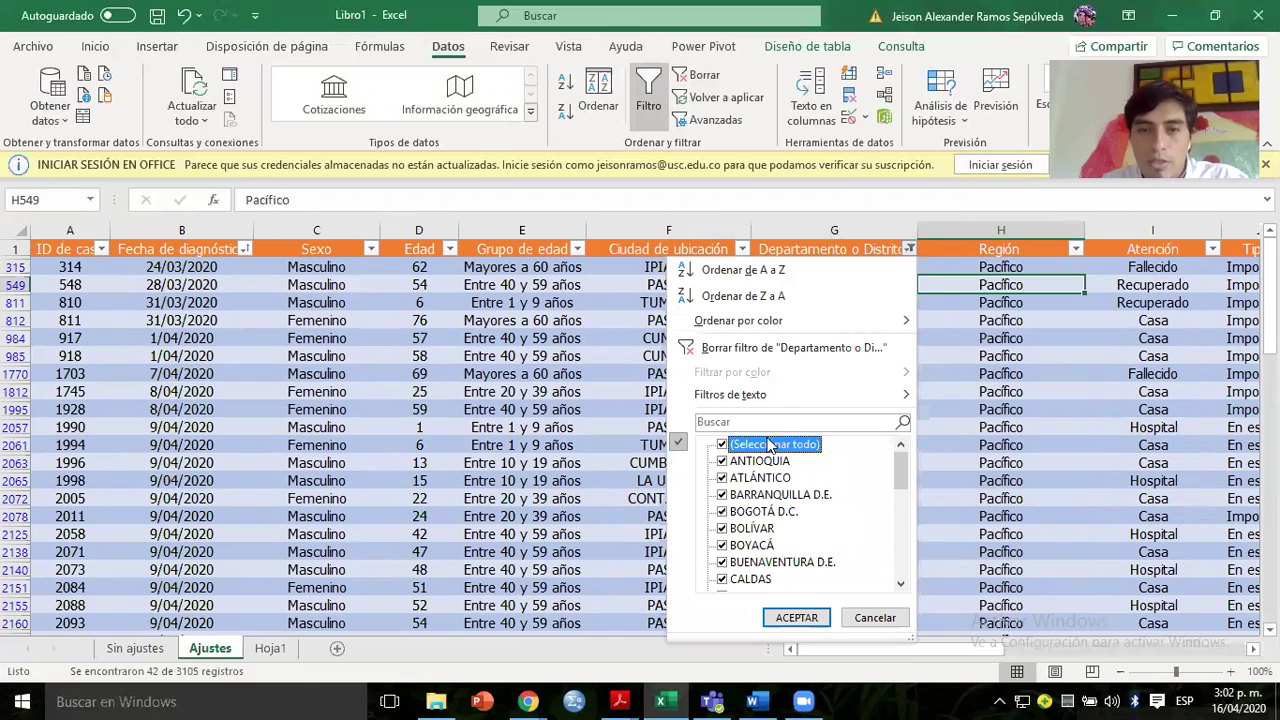
click(790, 615)
click(978, 285)
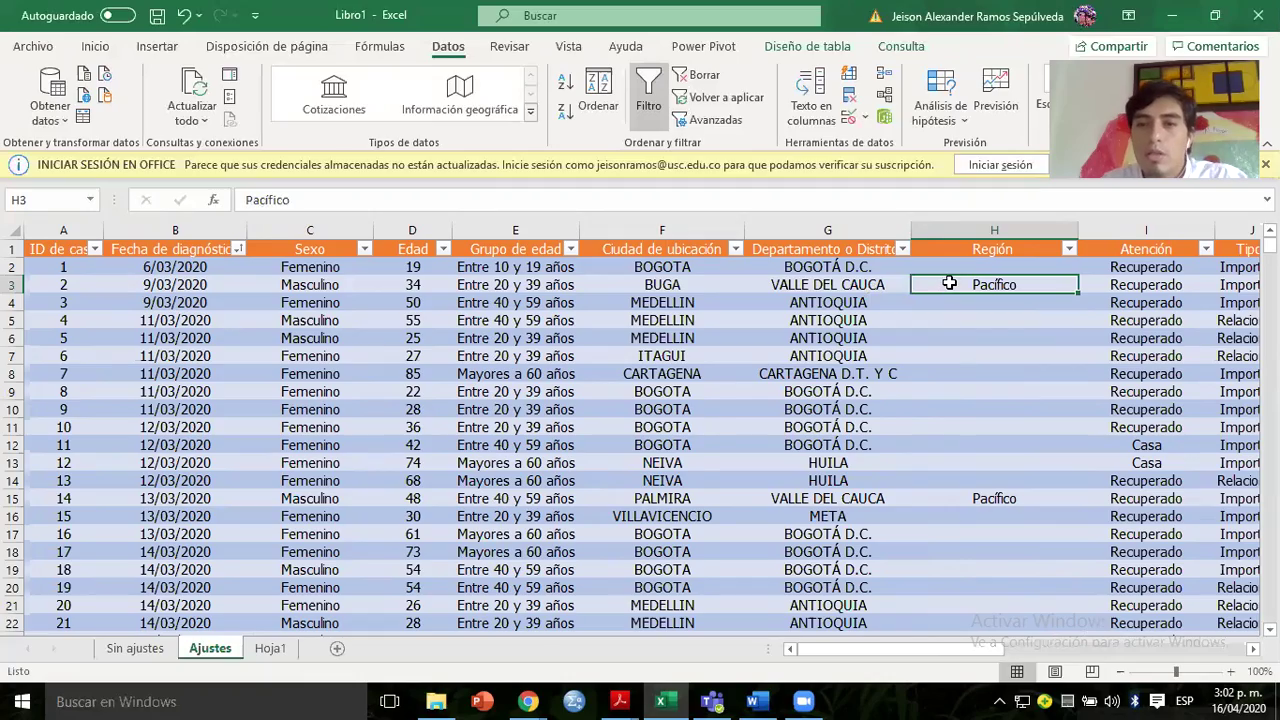
Look through the Región column of the unfiltered dataset to compare filled and blank rows.
key(Down)
key(Down)
key(Down)
key(Down)
key(Down)
key(Down)
key(Down)
key(Down)
key(Down)
key(Down)
key(Down)
key(Down)
key(Down)
key(Down)
key(Down)
key(Down)
key(Down)
key(Down)
key(Down)
key(Down)
key(Down)
key(Down)
key(Down)
key(Down)
key(Down)
key(Down)
key(Down)
key(Down)
key(Down)
key(Down)
key(Down)
key(Down)
key(Down)
key(Down)
key(Down)
key(Down)
key(Down)
key(Down)
key(Down)
key(Down)
key(Up)
key(Up)
key(Up)
key(Up)
key(Up)
key(Up)
key(Up)
key(Up)
key(Up)
key(Up)
key(Up)
key(Up)
key(Up)
key(Up)
key(Up)
key(Up)
key(Up)
key(Up)
key(Up)
key(Up)
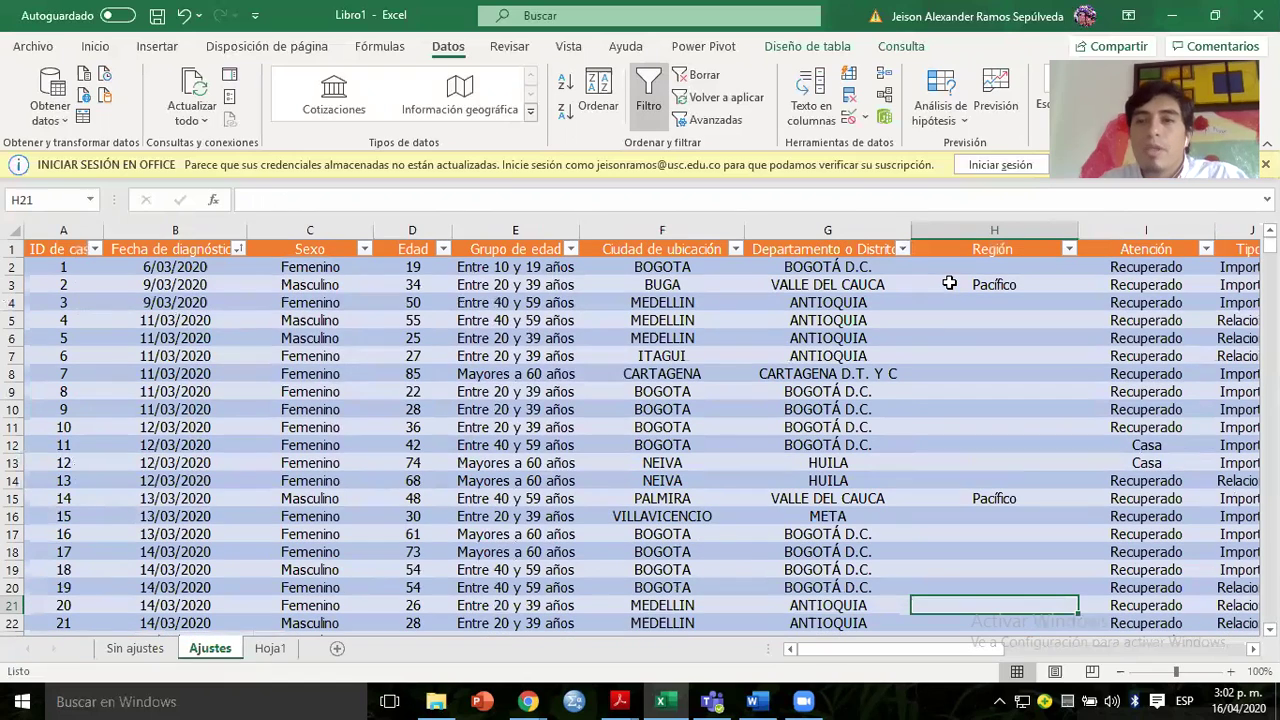
click(877, 251)
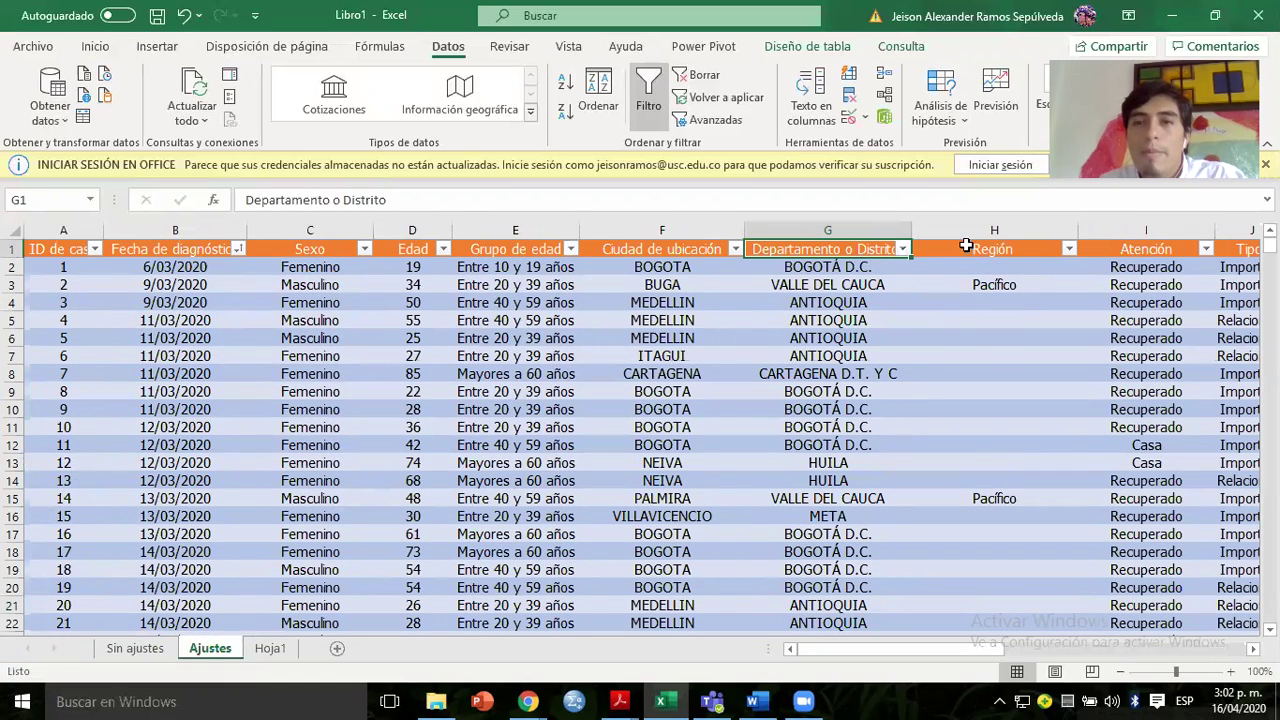
mouse_move(985, 249)
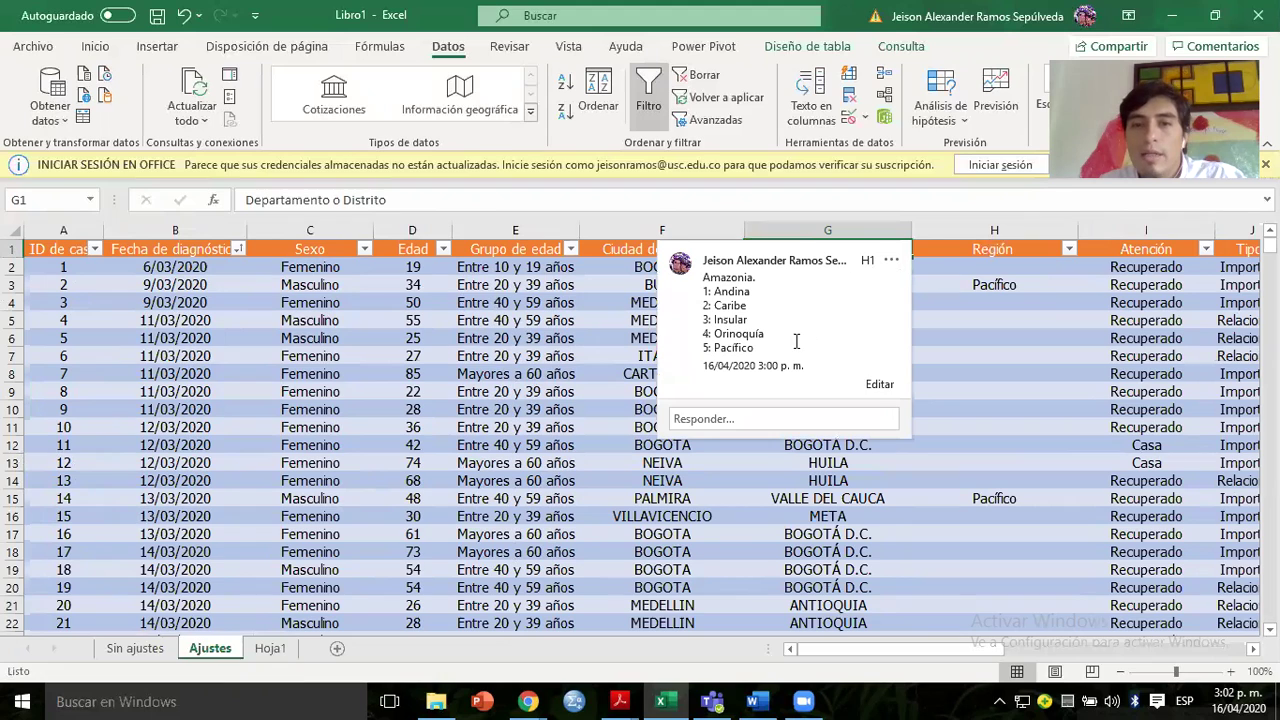
click(880, 384)
click(762, 352)
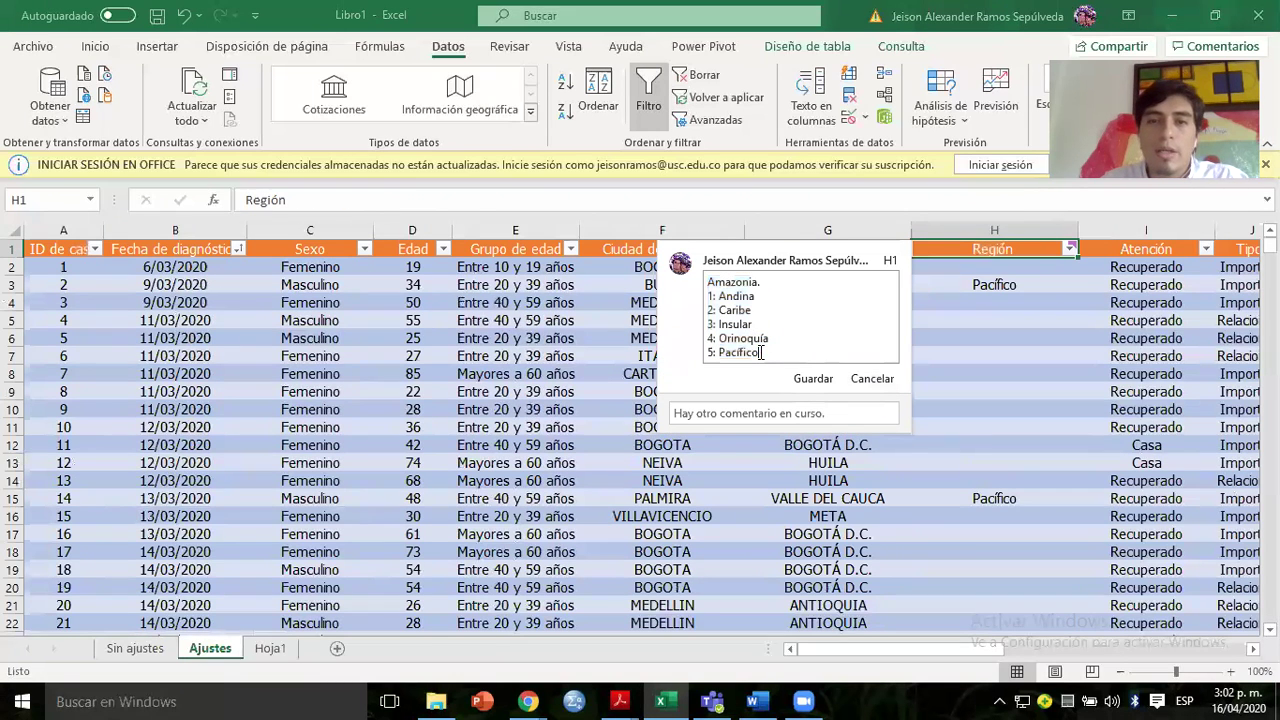
key(Return)
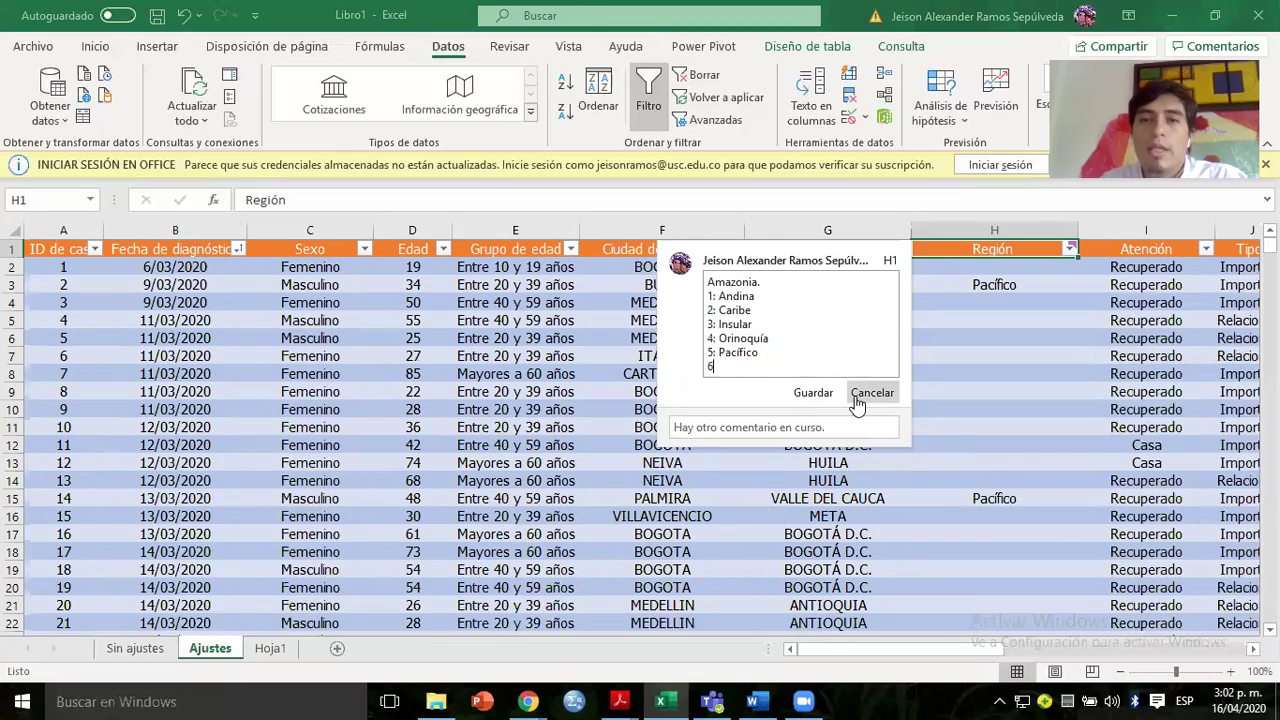
key(BackSpace)
key(BackSpace)
key(BackSpace)
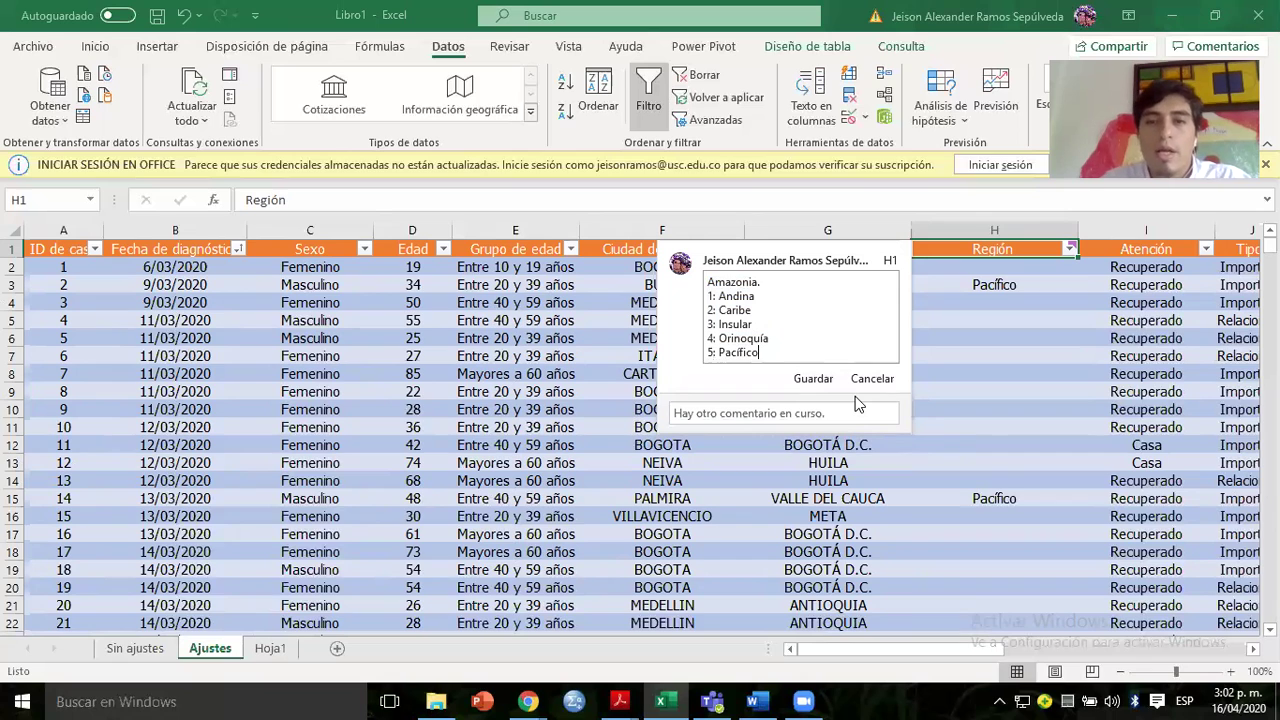
click(862, 382)
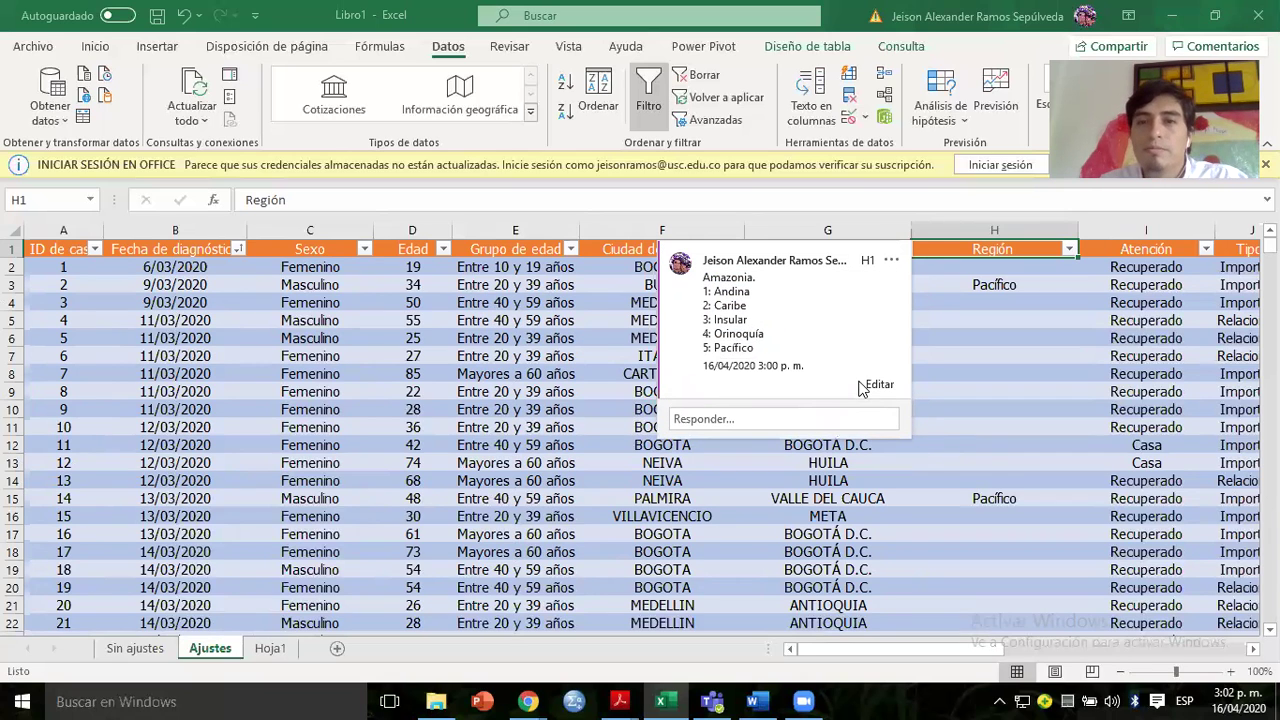
click(468, 424)
Enter Andina in the Región cell of the first BOGOTÁ D.C. case.
click(993, 263)
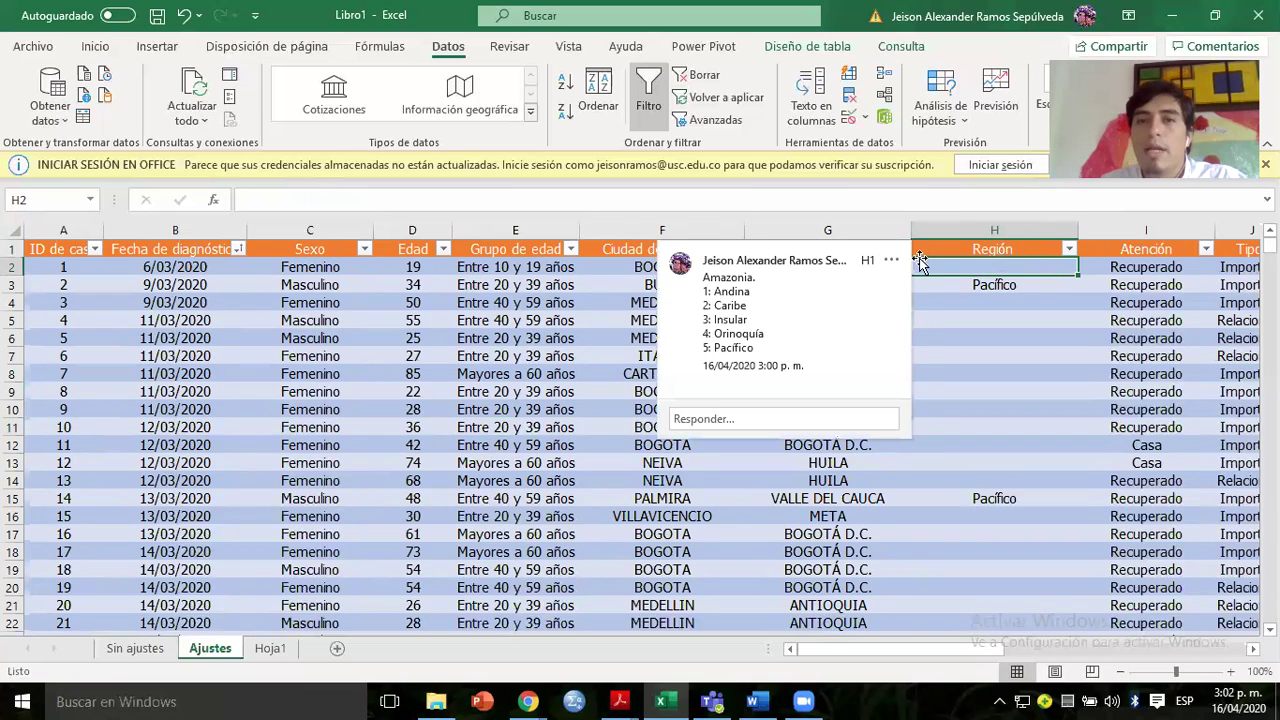
click(937, 427)
click(805, 268)
key(Right)
text(Andina)
key(Return)
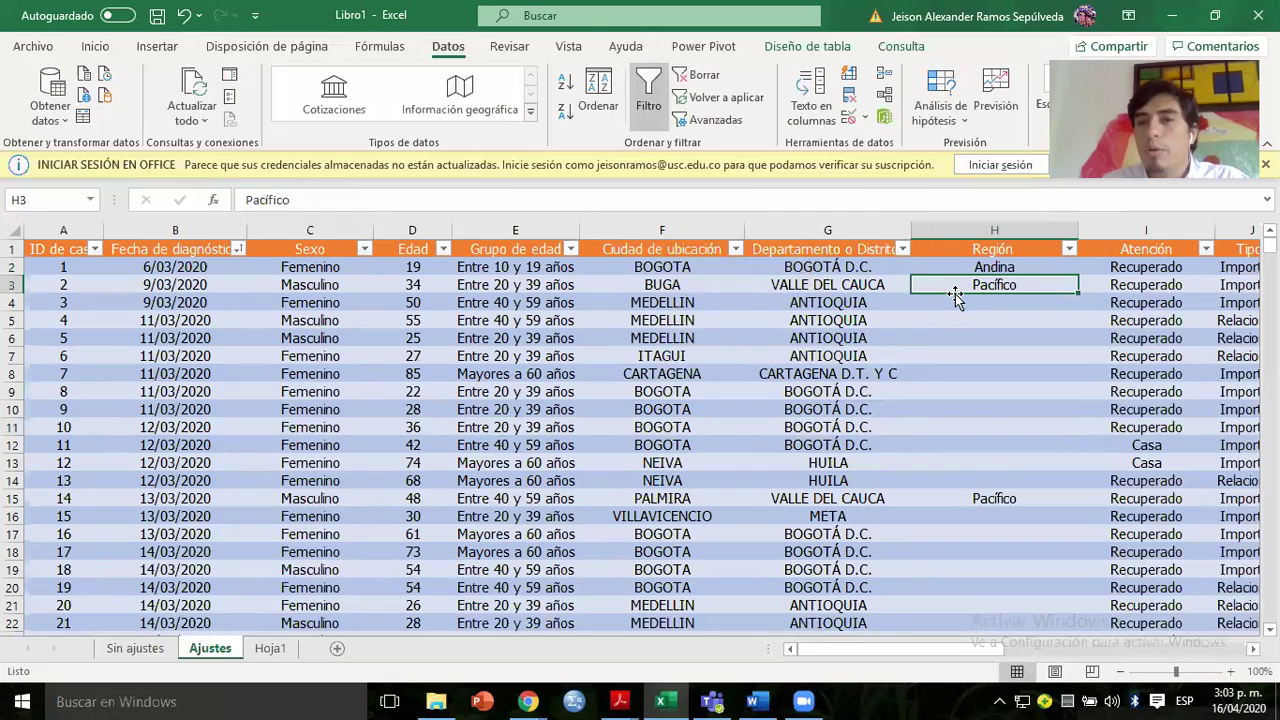
Filter Departamento o Distrito to show only BOGOTÁ D.C.
click(902, 249)
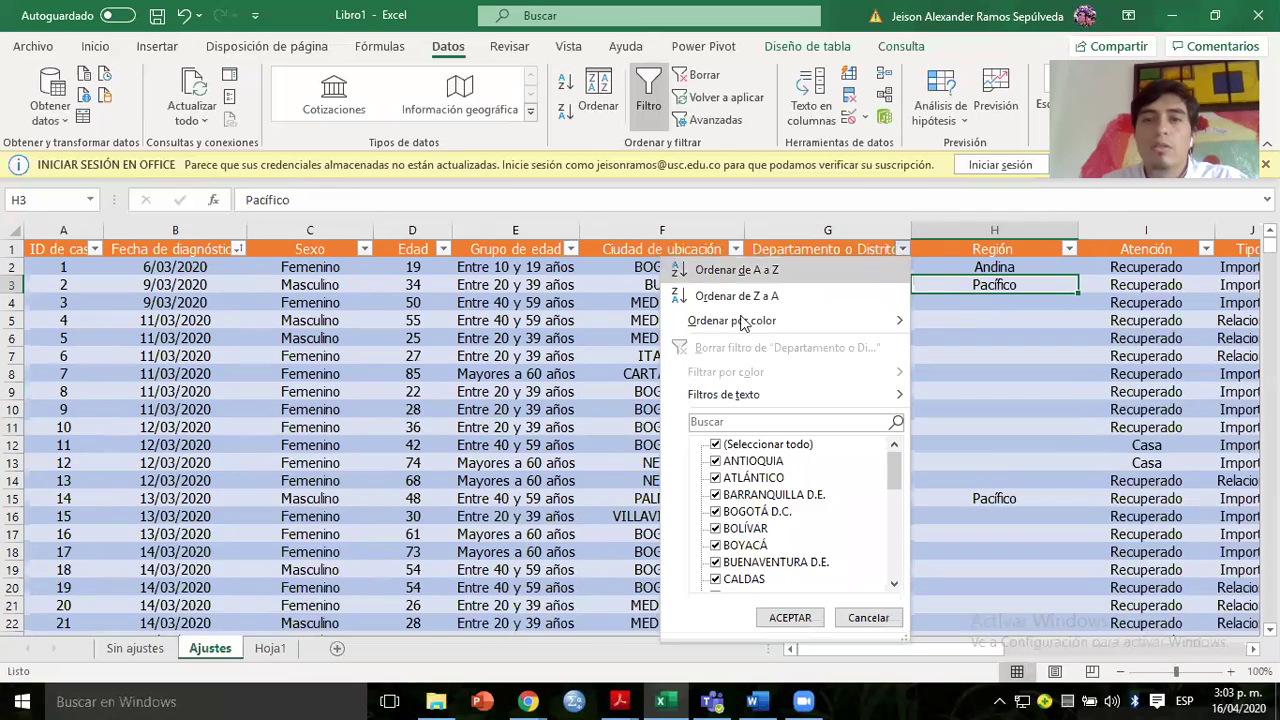
click(762, 445)
click(758, 511)
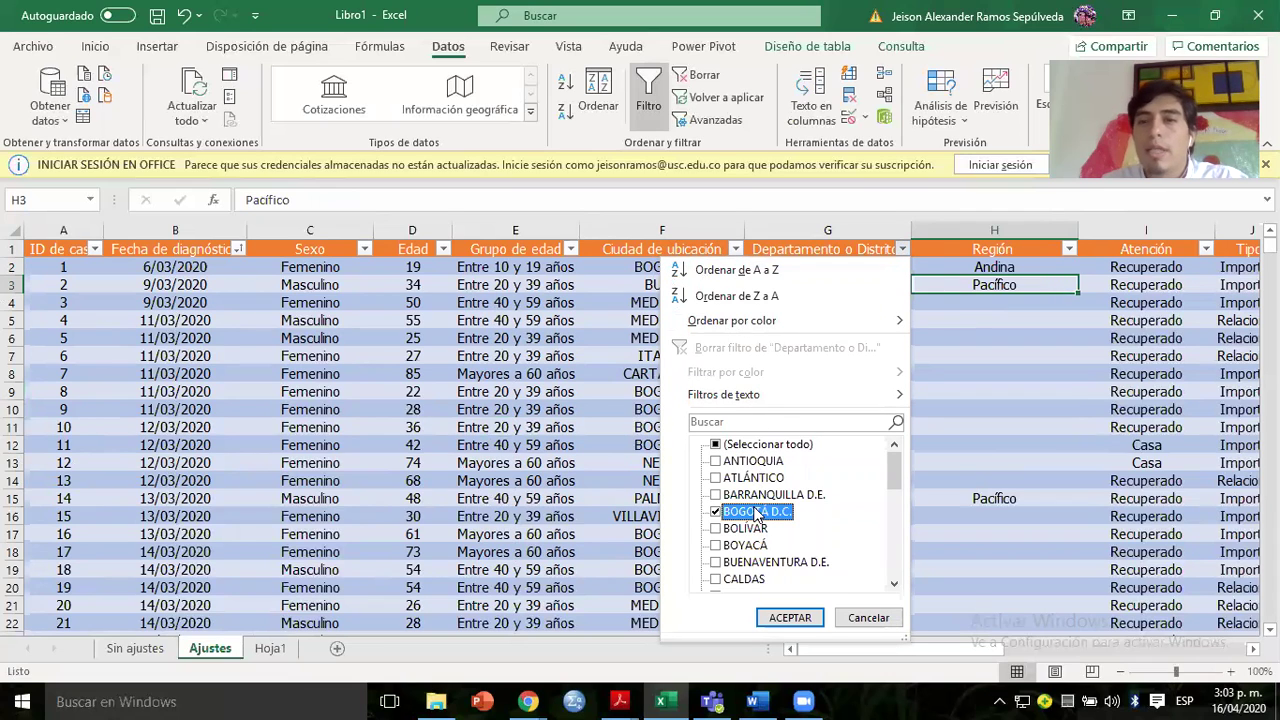
click(790, 618)
Copy Andina down the Región column through the last filtered BOGOTÁ D.C. row.
click(962, 268)
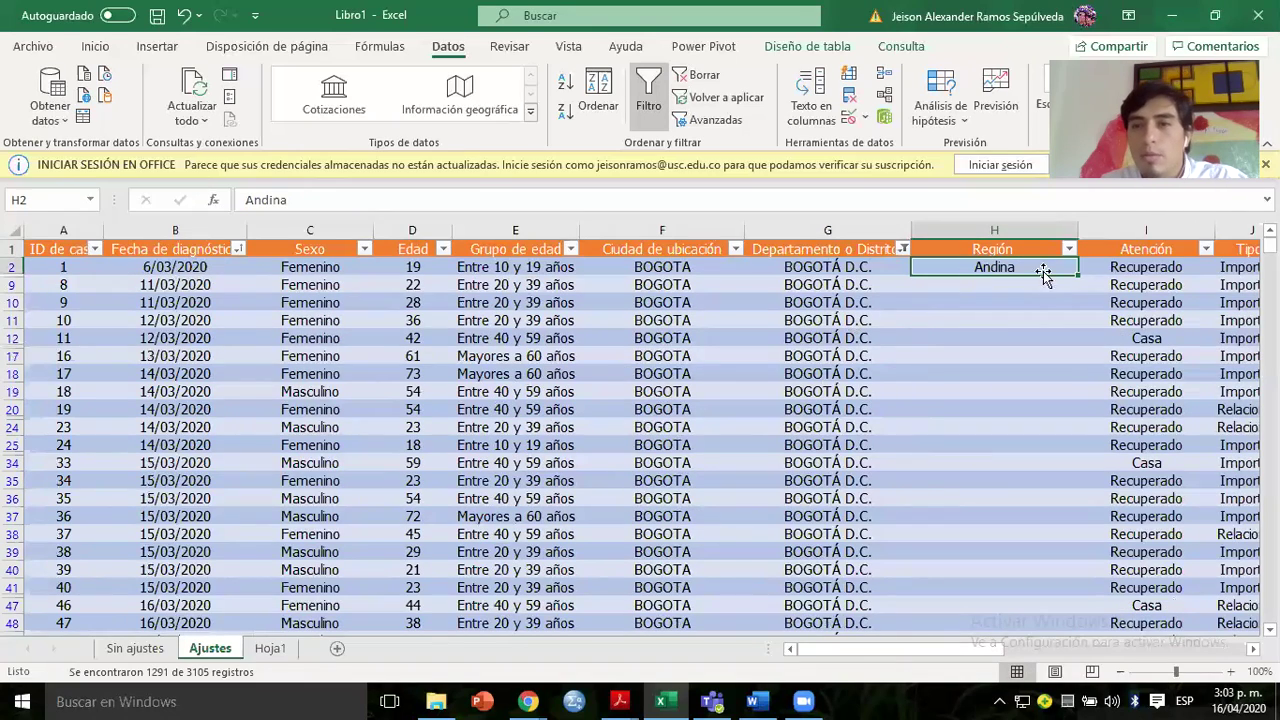
key(ctrl+c)
scroll(1027, 268, down, 20)
drag(1027, 268, 1027, 268)
scroll(1027, 268, down, 20)
scroll(1027, 268, down, 20)
scroll(1027, 268, up, 20)
scroll(1027, 268, down, 2)
key(ctrl+v)
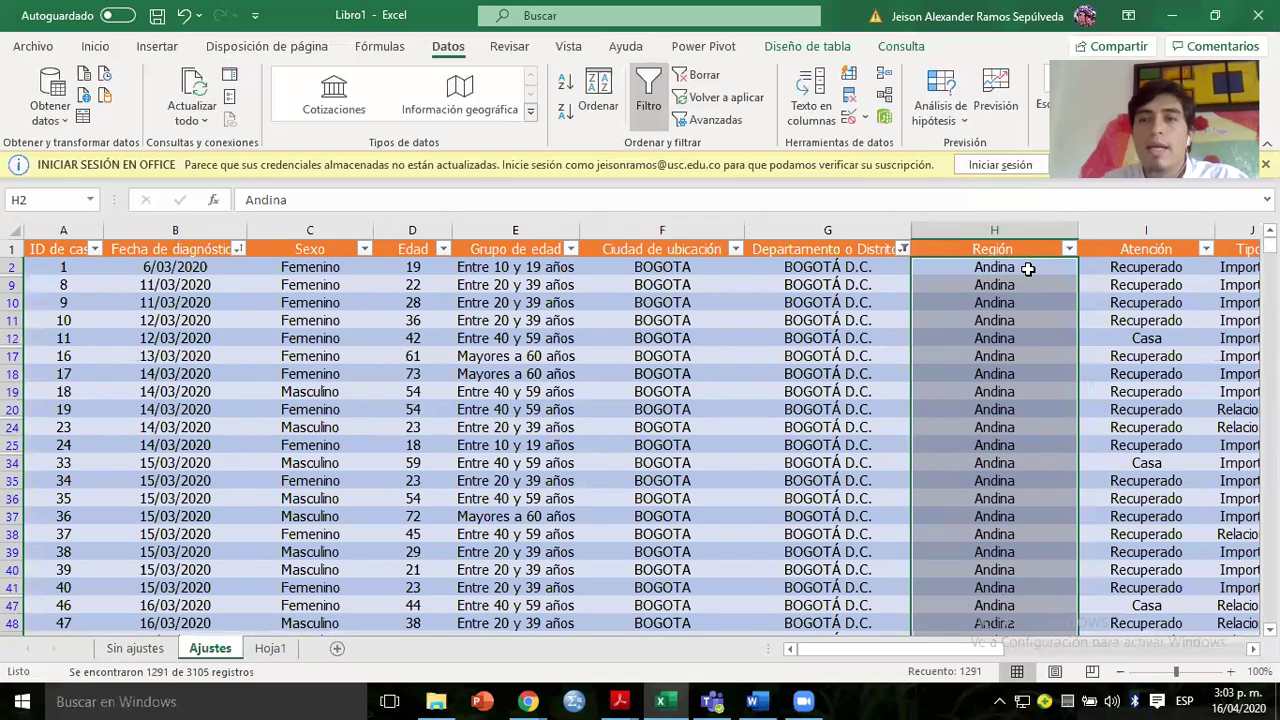
Select all departments in the Departamento o Distrito filter to display the full dataset again.
key(Left)
key(Up)
key(Right)
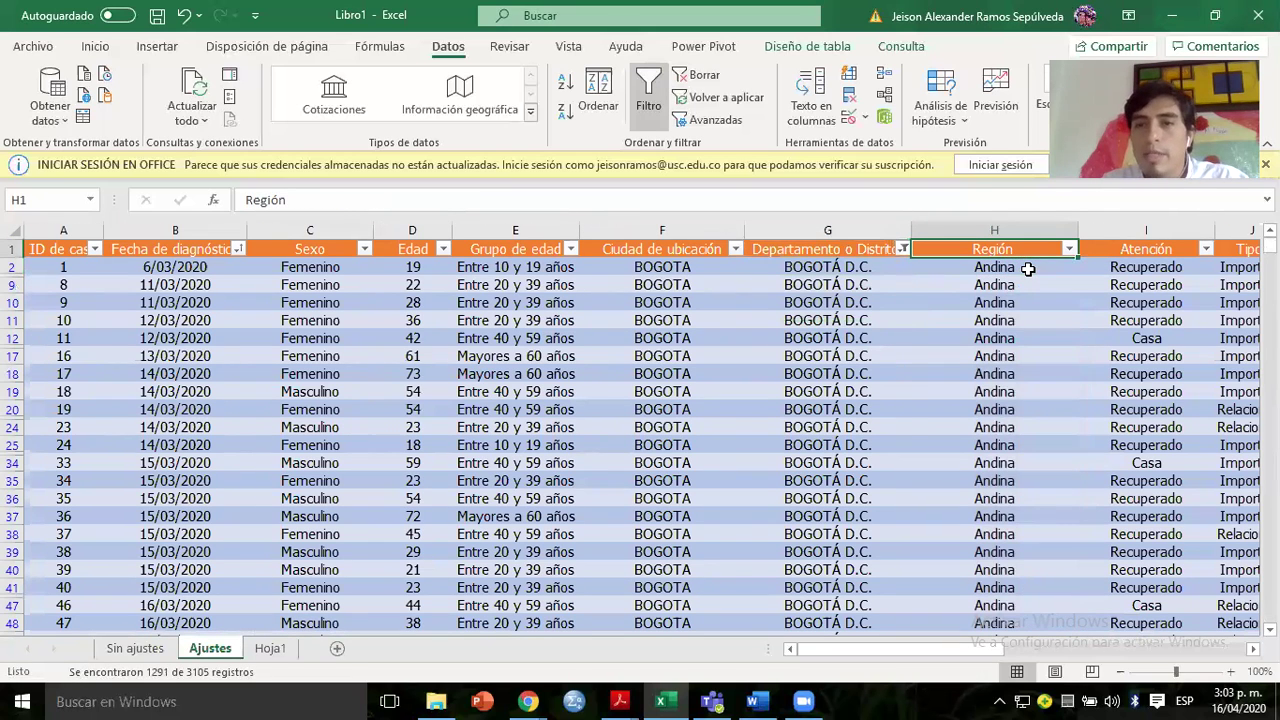
mouse_move(910, 252)
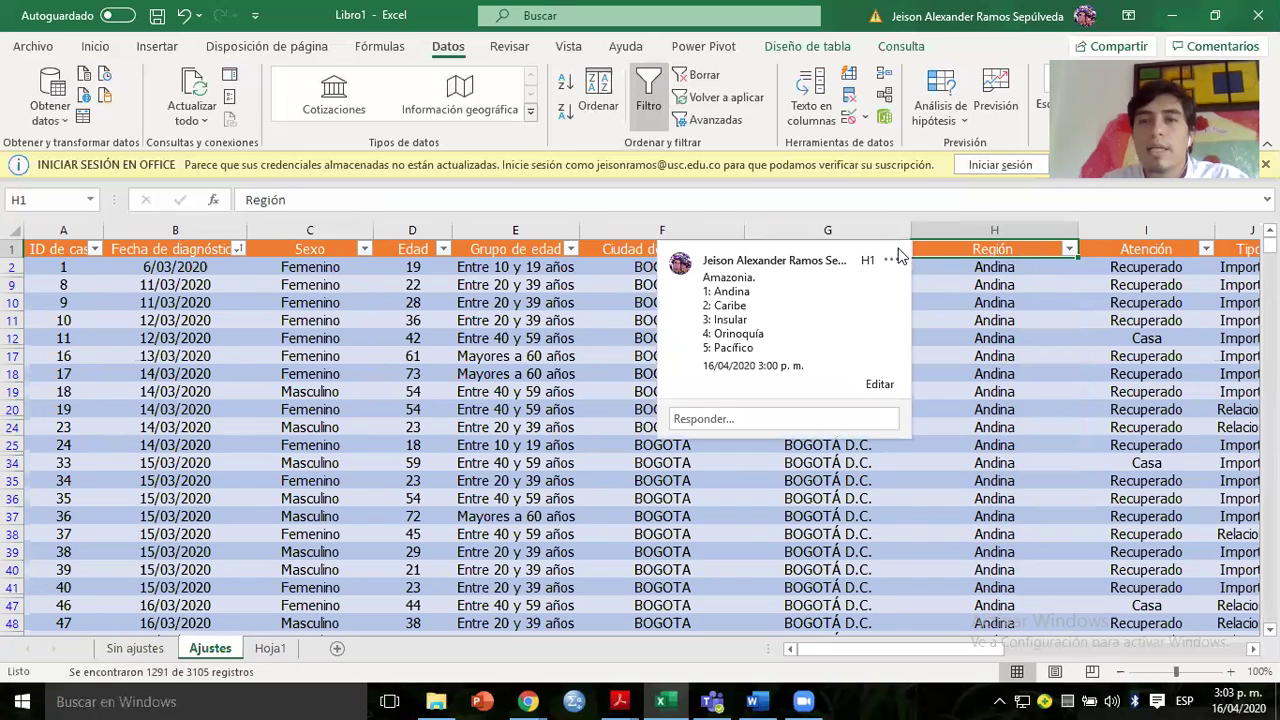
click(952, 268)
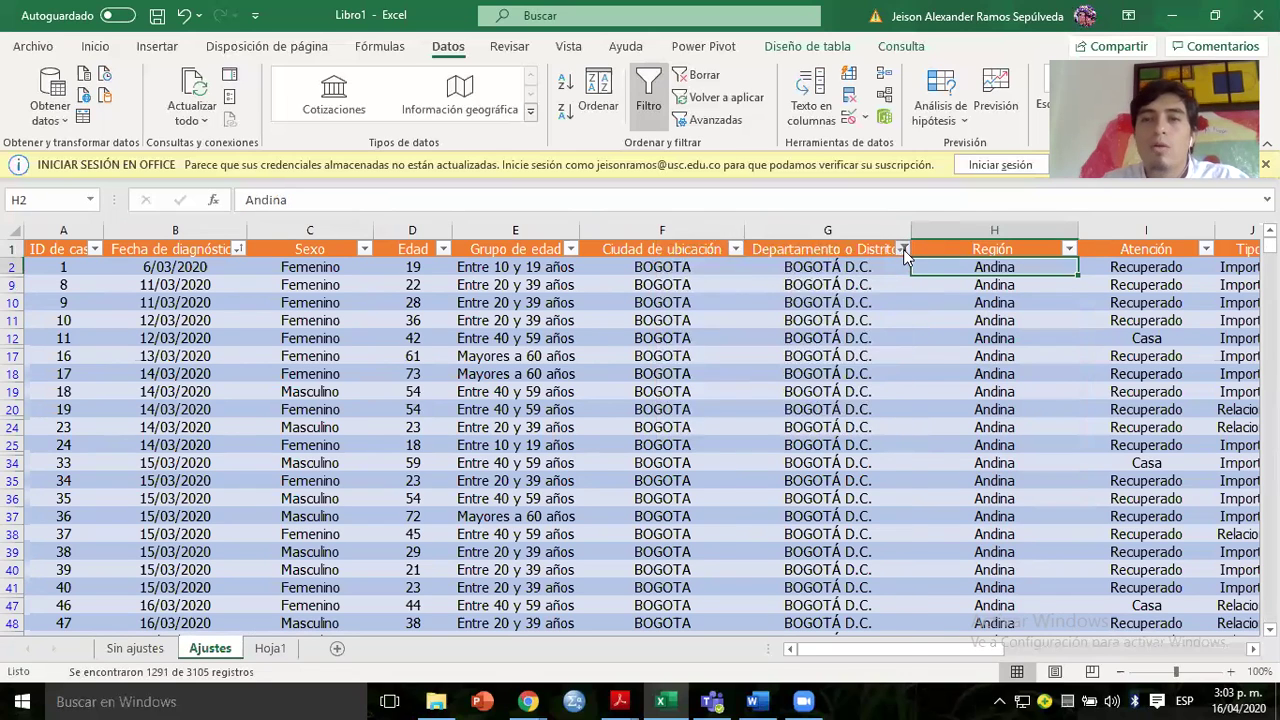
click(903, 249)
click(760, 449)
click(775, 617)
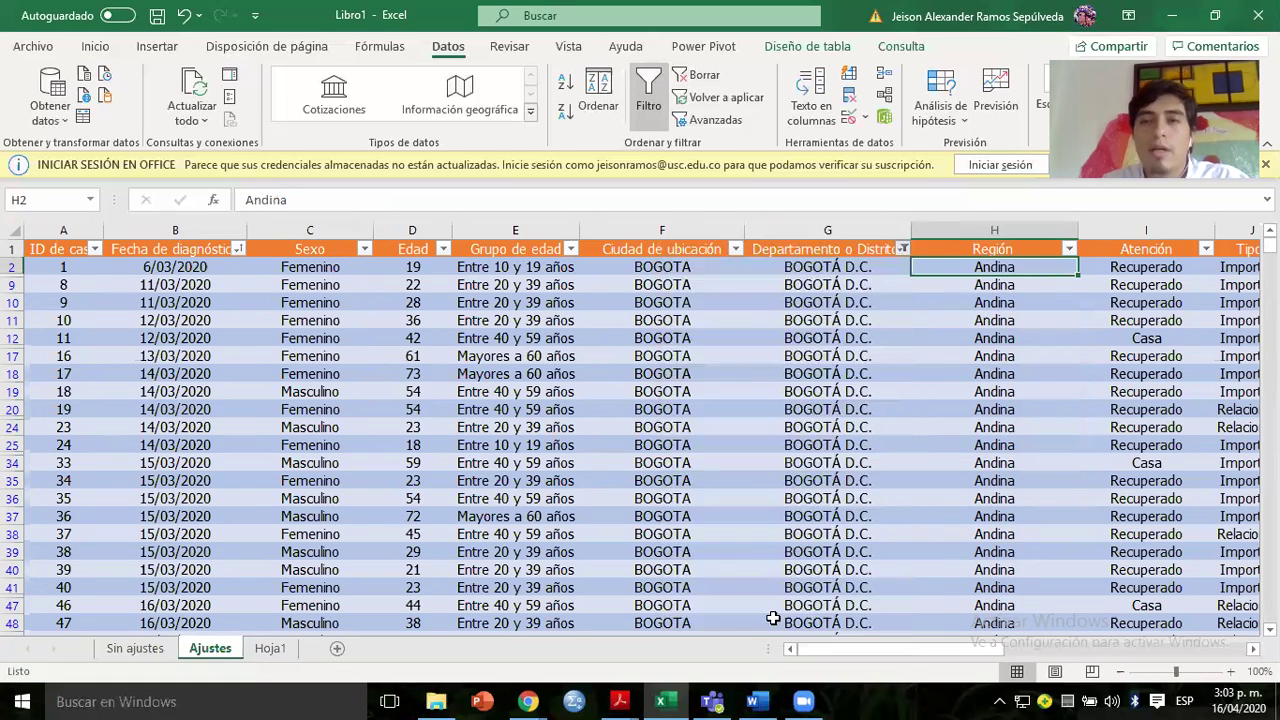
key(Up)
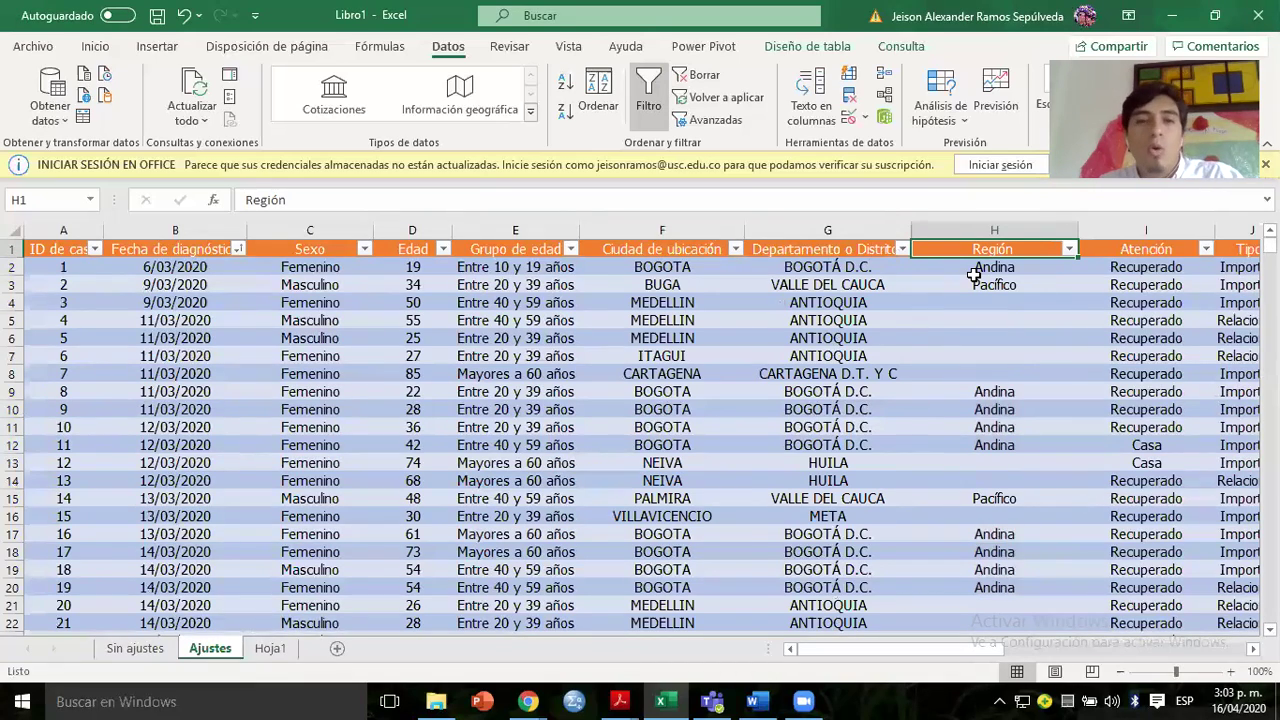
Switch to the Word document and check the highlighted Región and Estado variables in the variable type table.
key(alt+Tab)
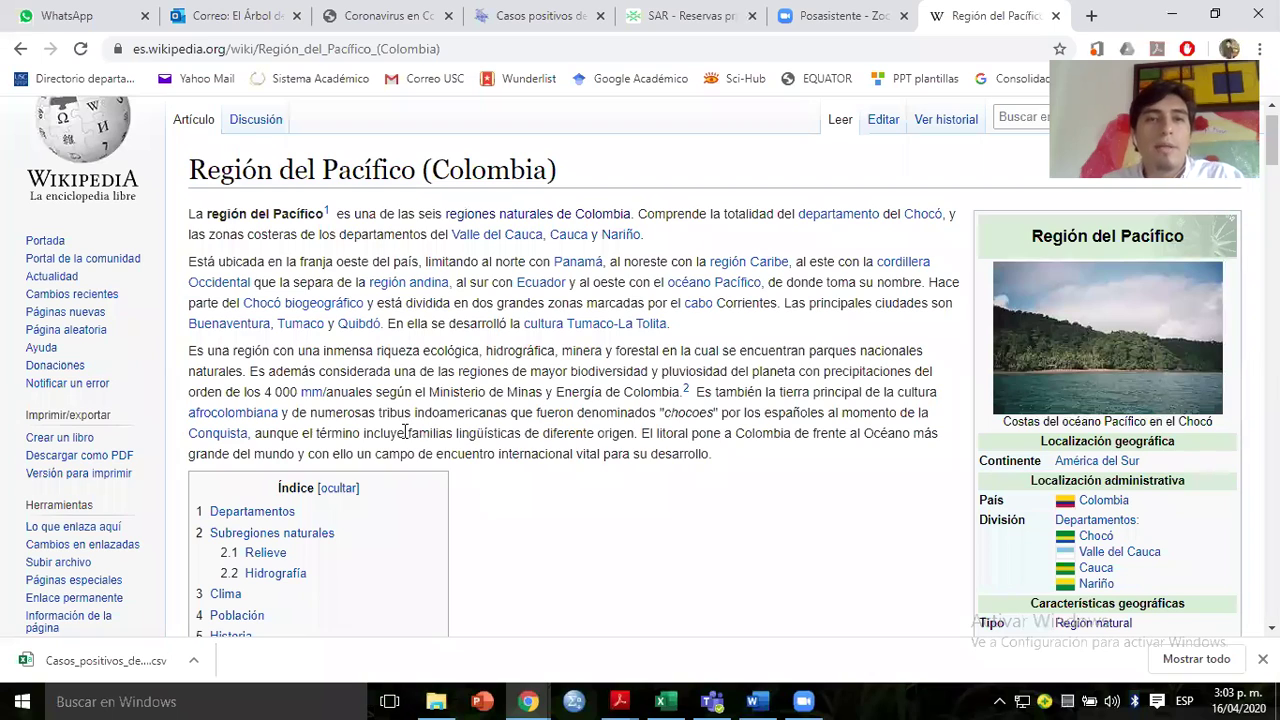
key(alt+Tab)
key(alt+Tab)
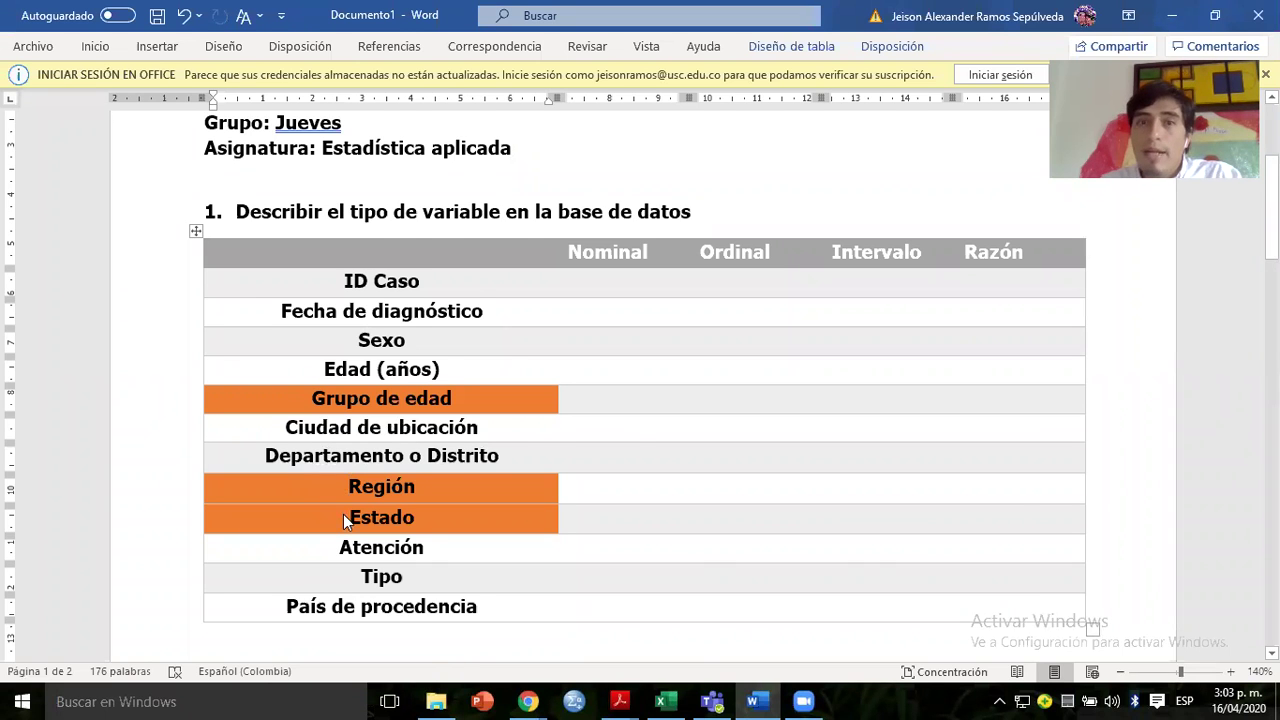
Switch back to the Excel workbook and insert a new table column between Región and Atención on the Ajustes sheet.
key(alt+Tab)
key(alt+Tab)
click(927, 356)
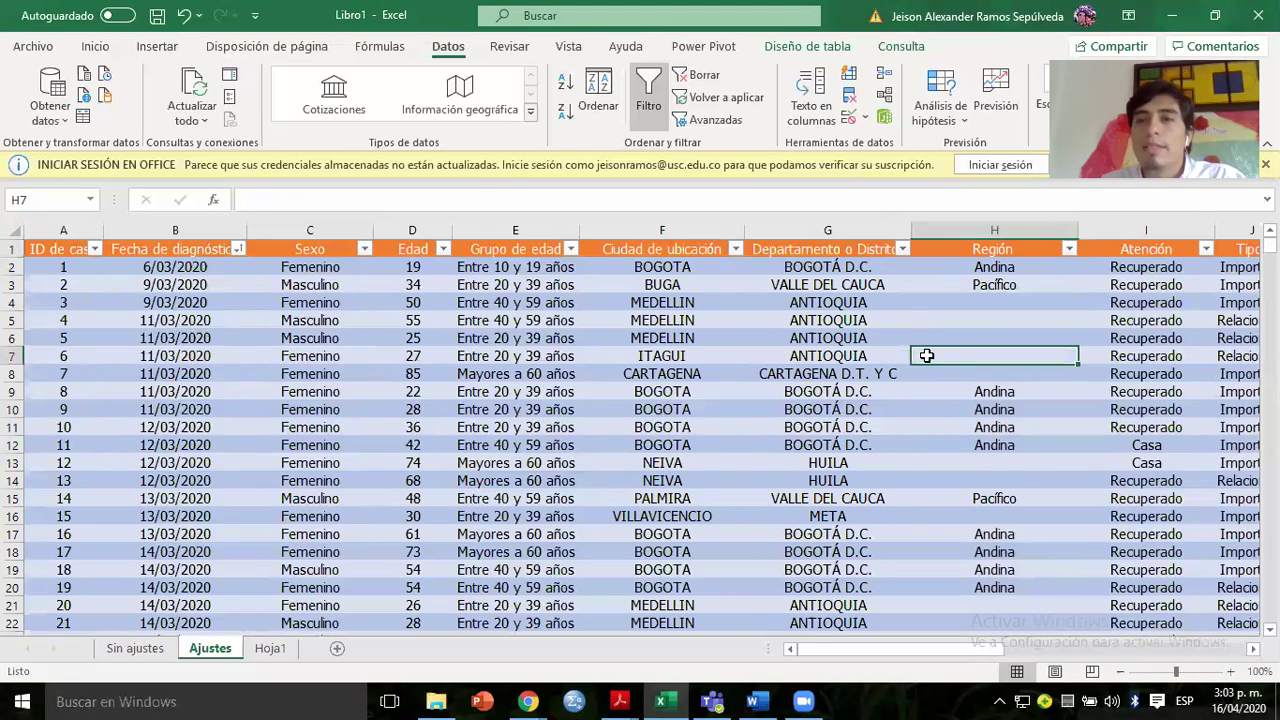
key(Right)
key(Right)
key(Right)
key(Right)
click(481, 223)
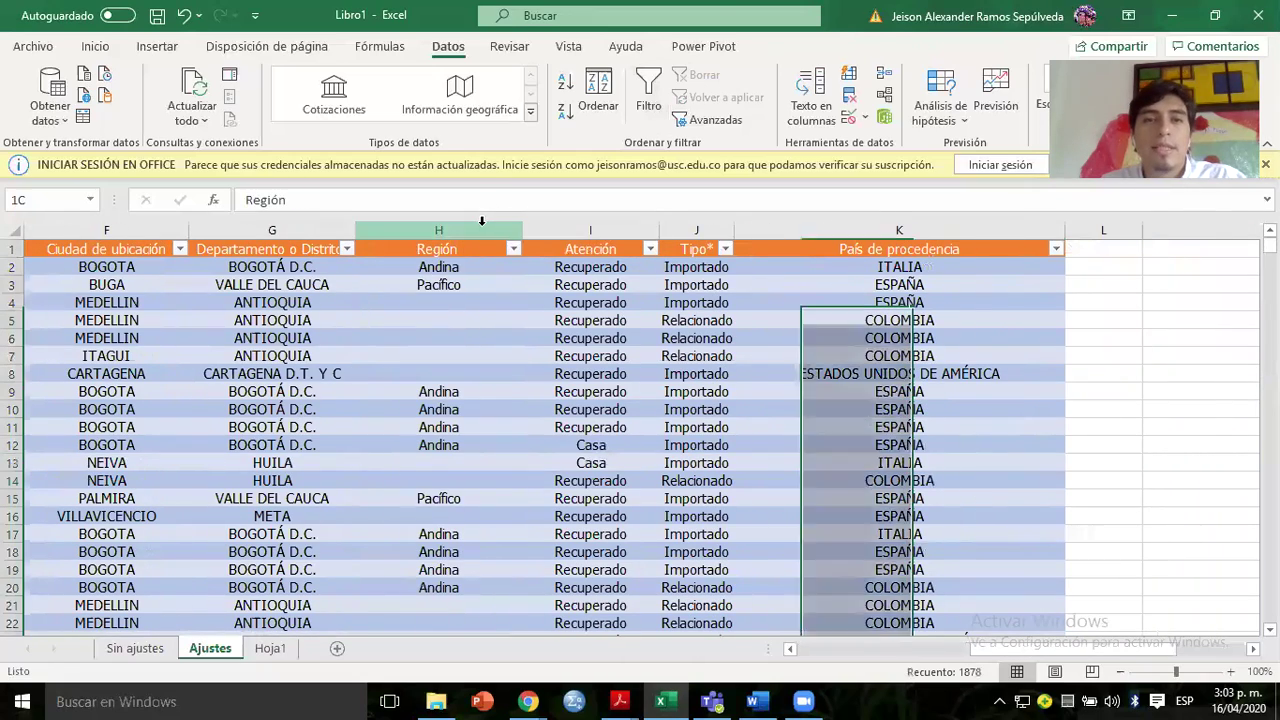
click(568, 230)
right_click(572, 236)
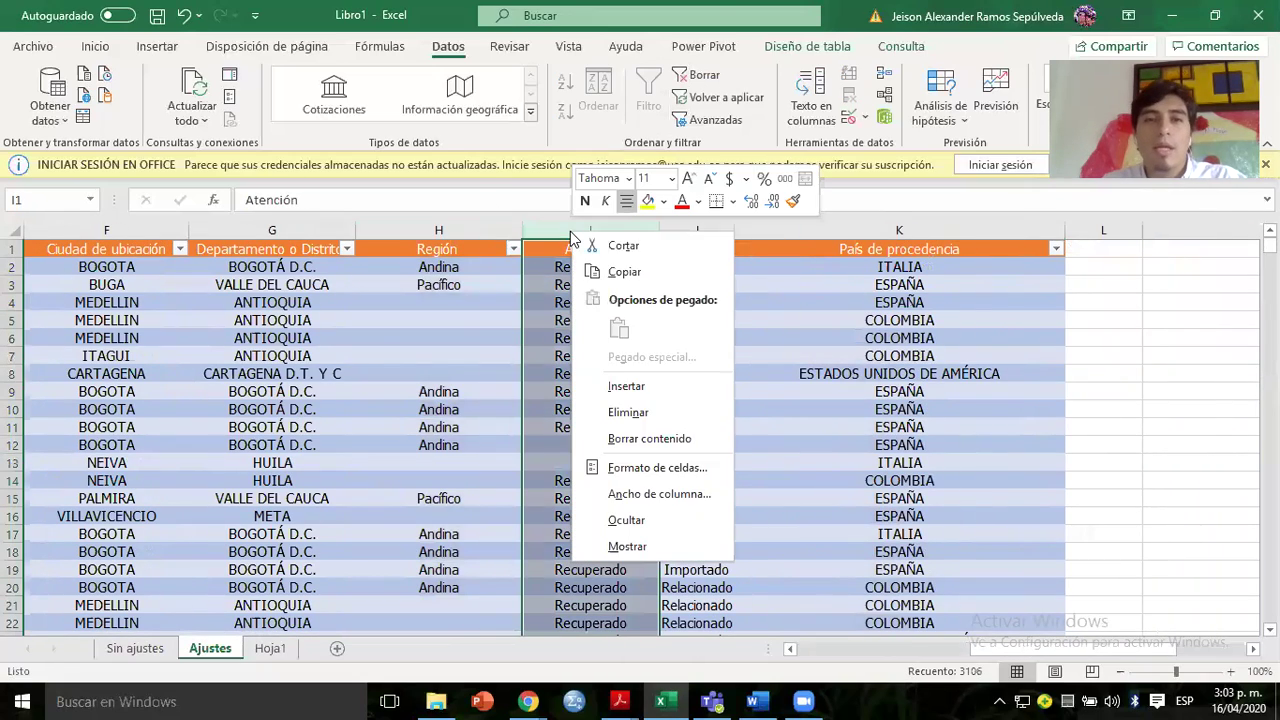
click(620, 386)
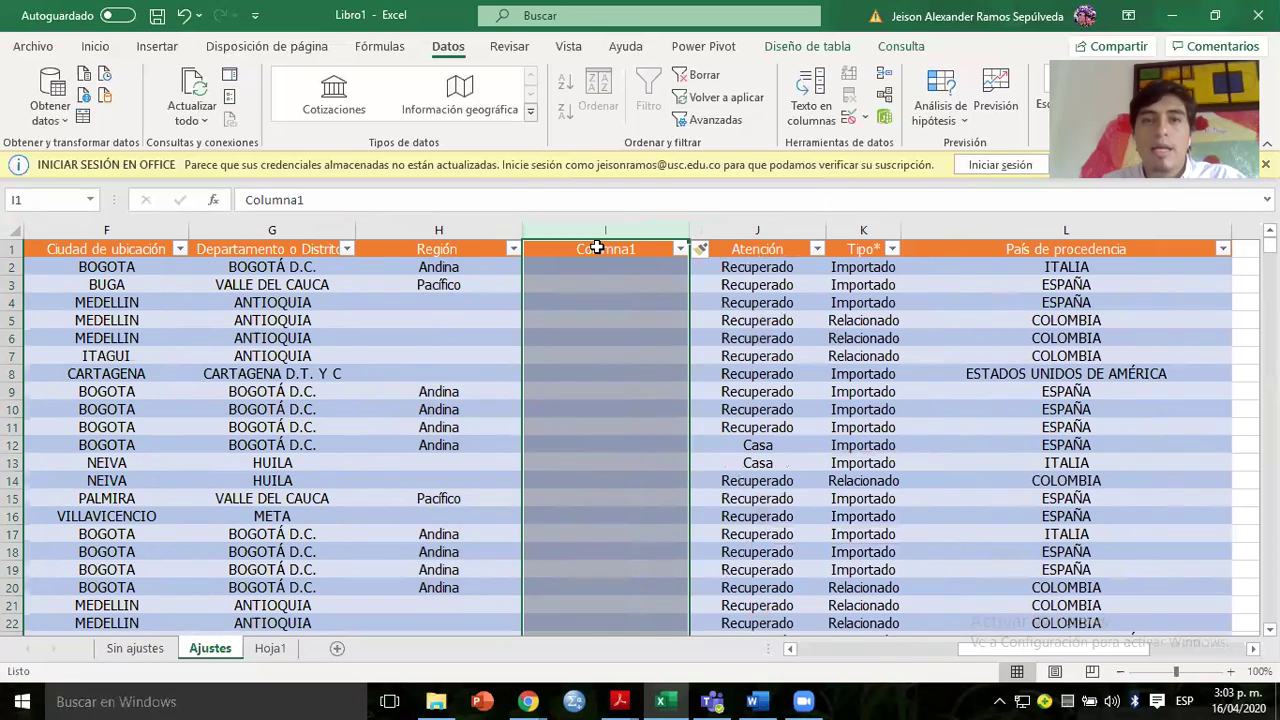
Name the new column's header Estado.
click(597, 248)
text(do)
key(Return)
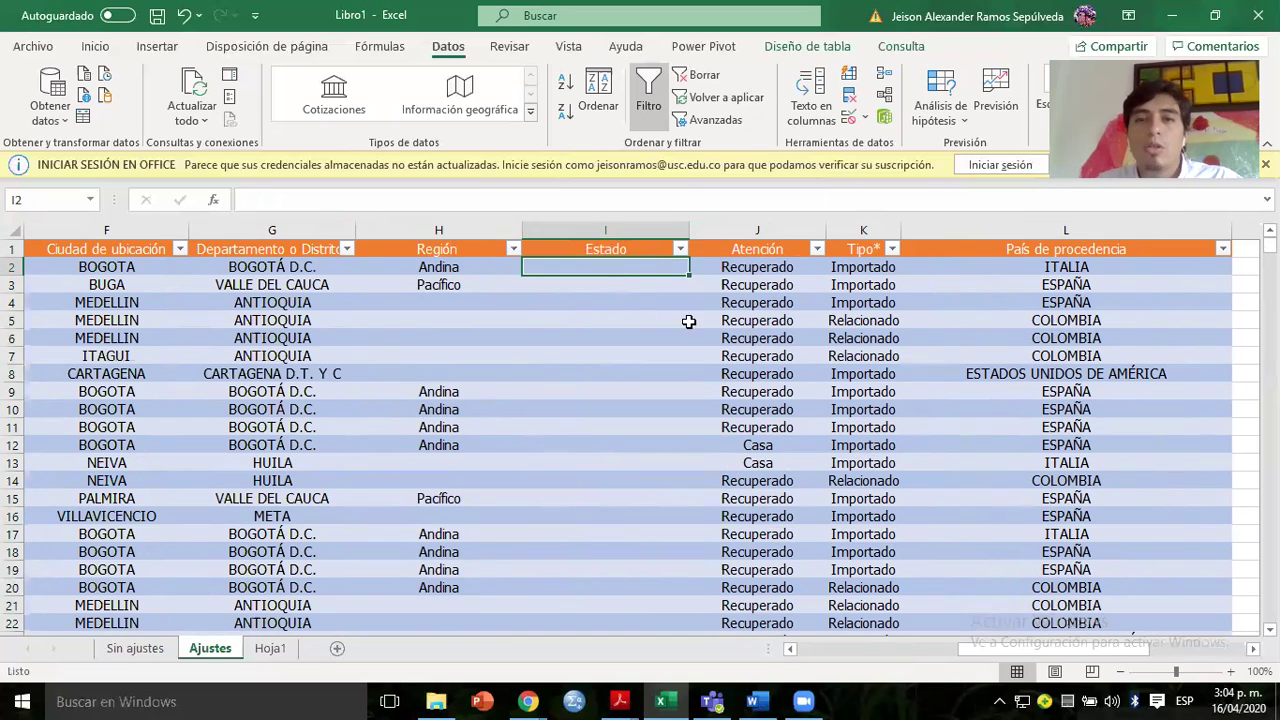
Filter the Atención column to show only Fallecido.
click(775, 249)
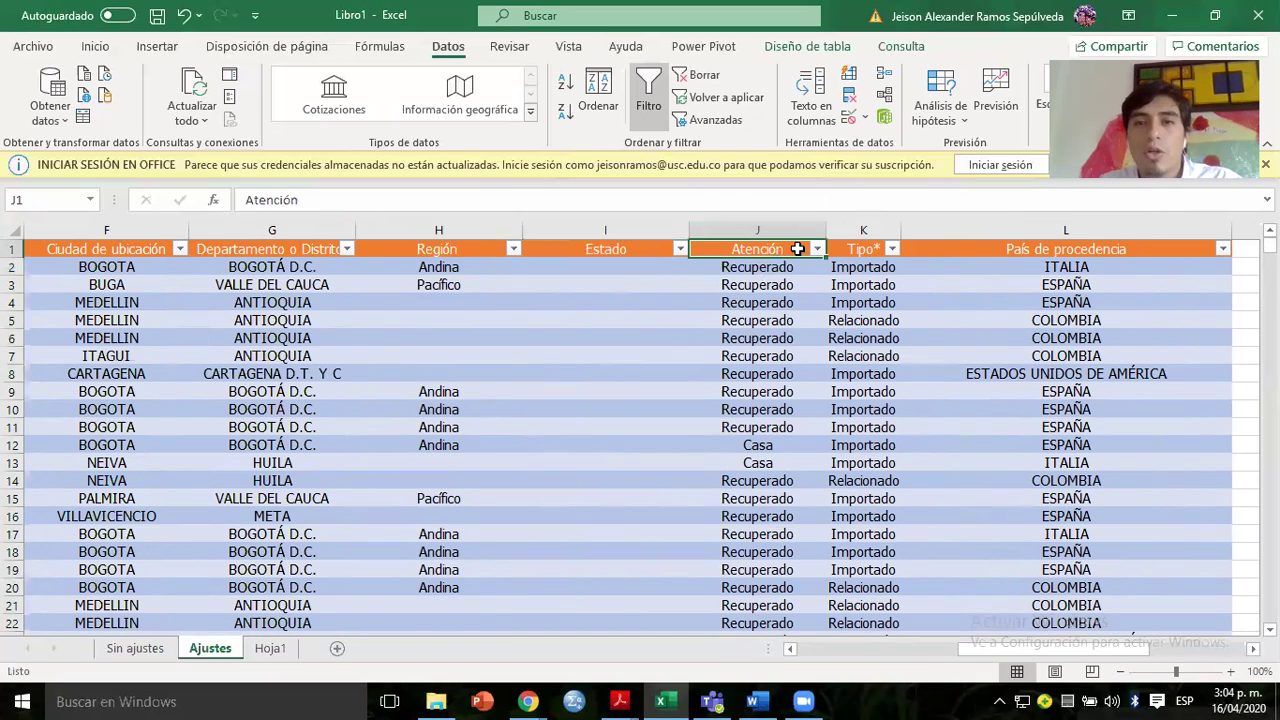
click(817, 249)
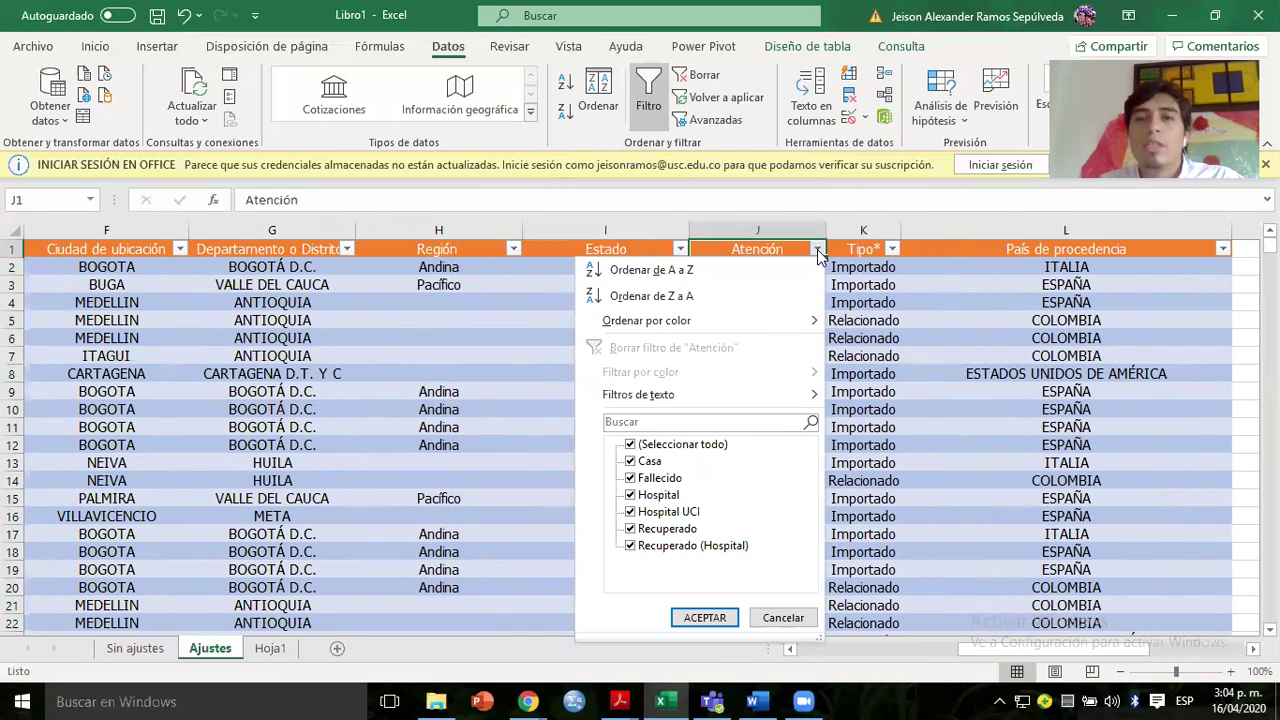
click(651, 448)
click(651, 480)
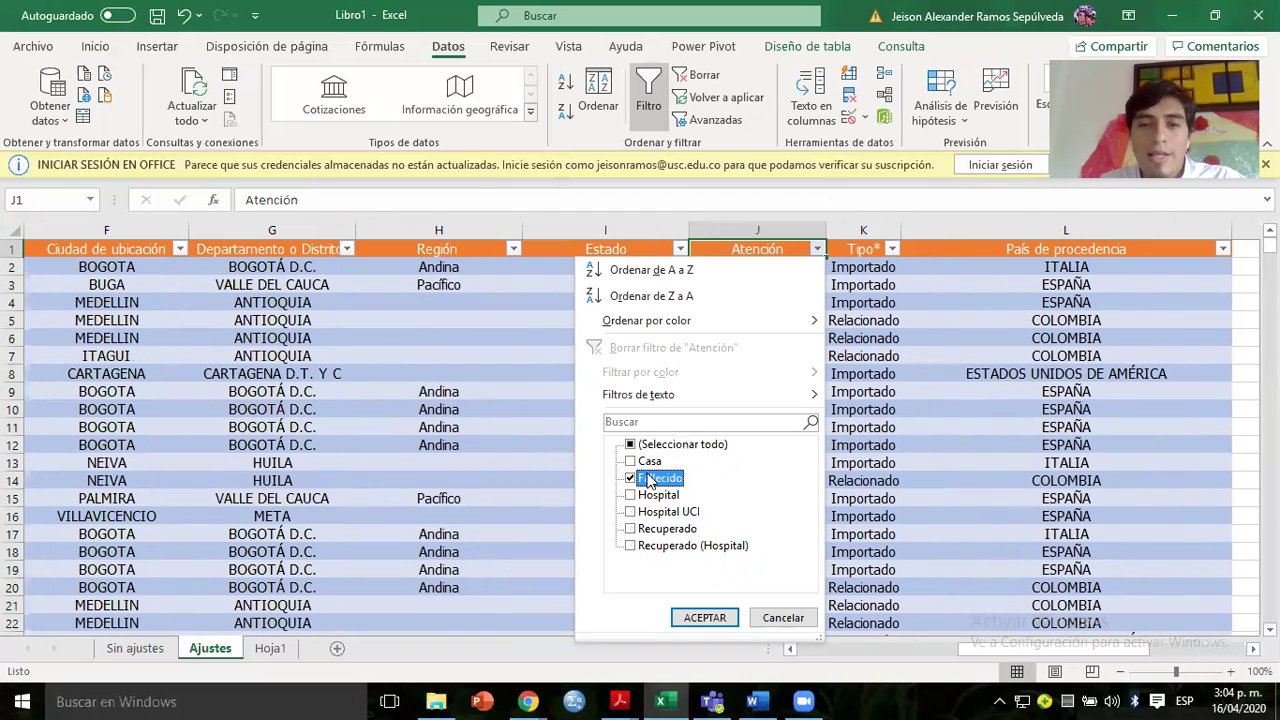
click(704, 617)
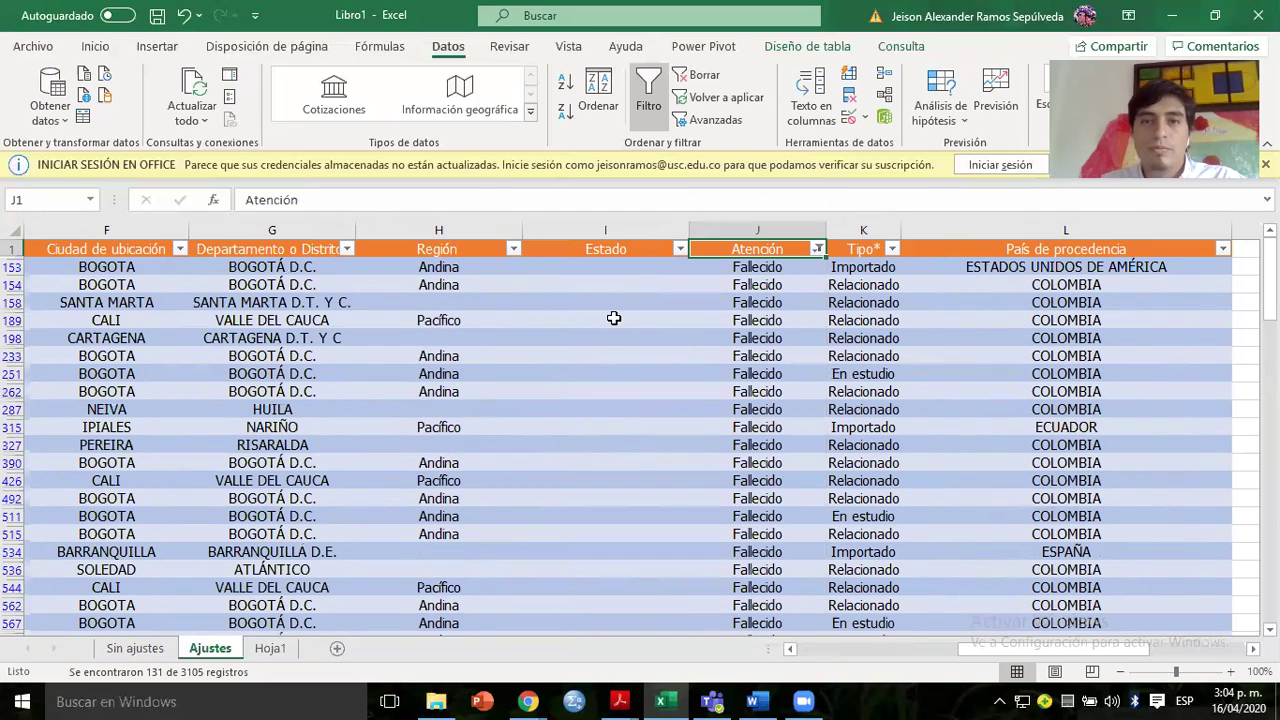
Enter Fallecido in the first filtered Estado cell and copy it down through the last filtered row.
click(590, 271)
text(Fa)
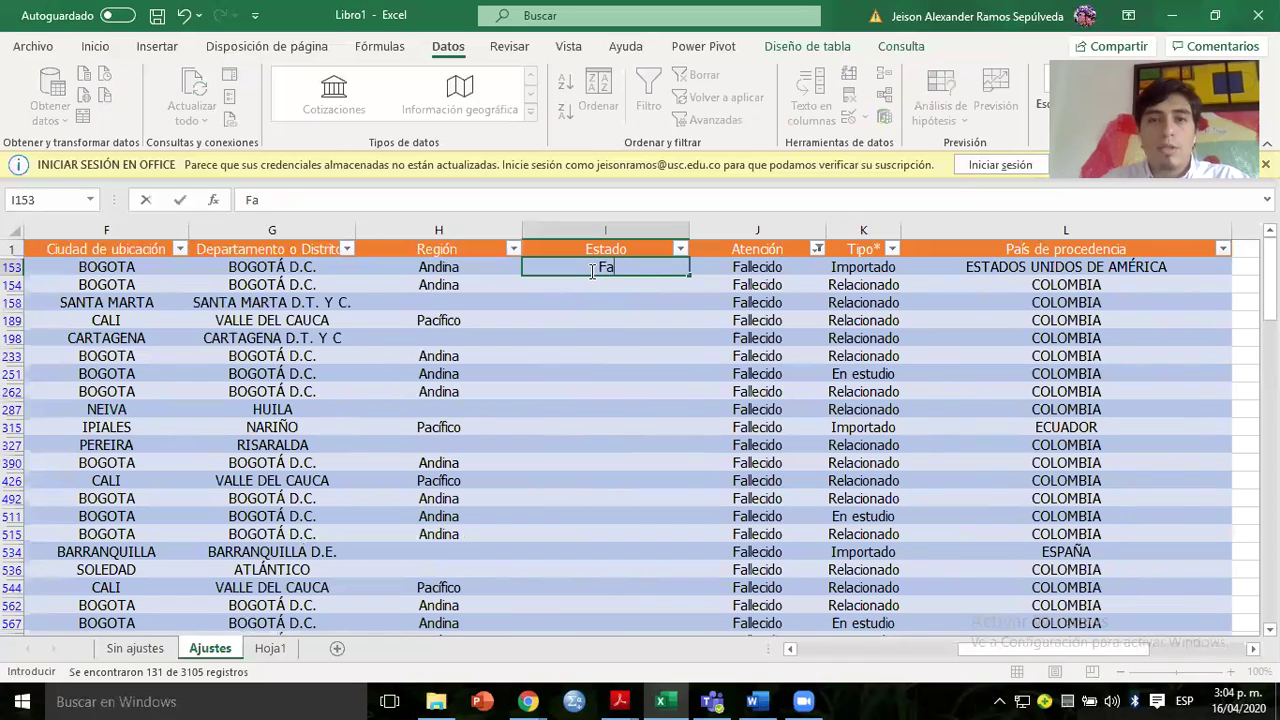
text(llecido)
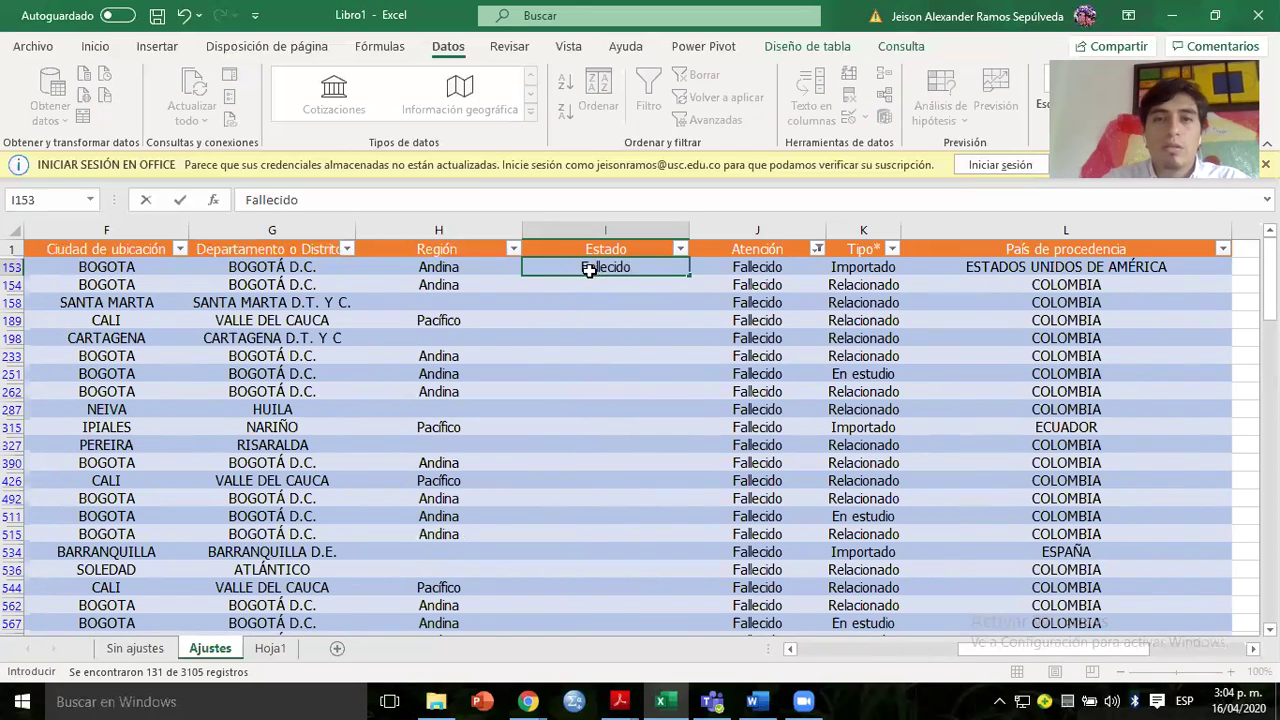
key(ctrl+Return)
key(ctrl+c)
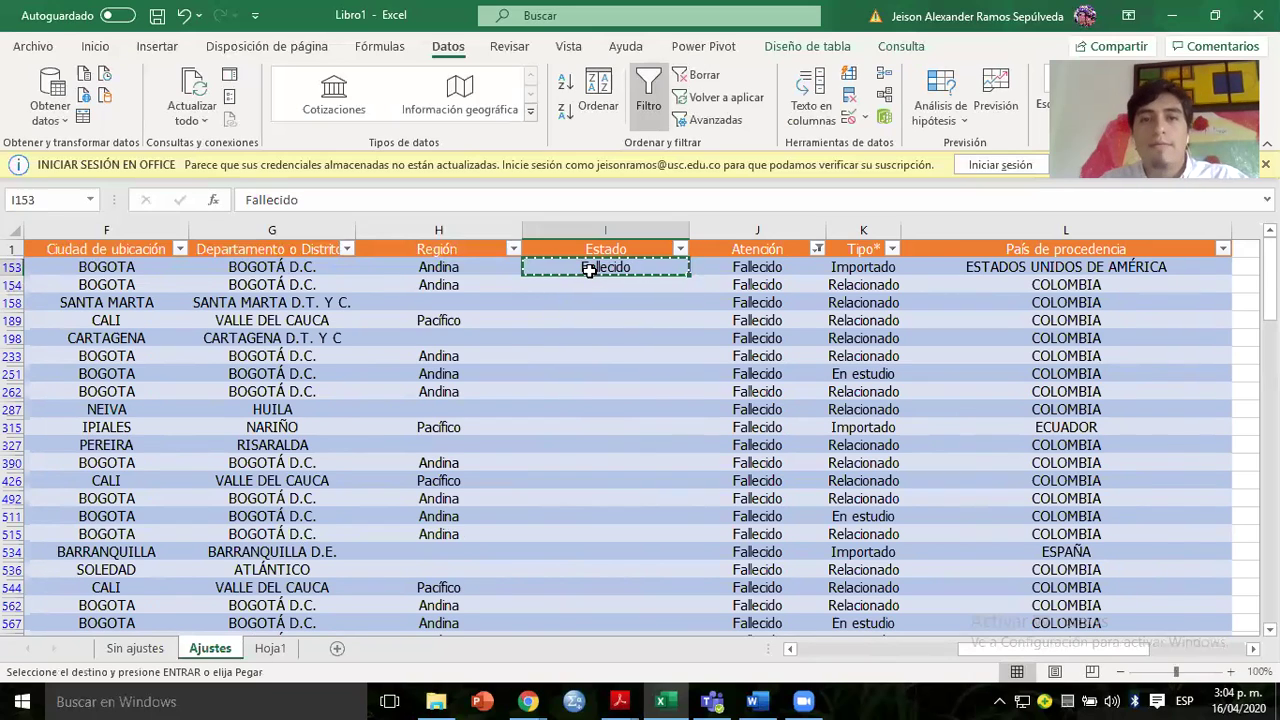
key(ctrl+shift+Down)
scroll(589, 271, up, 7)
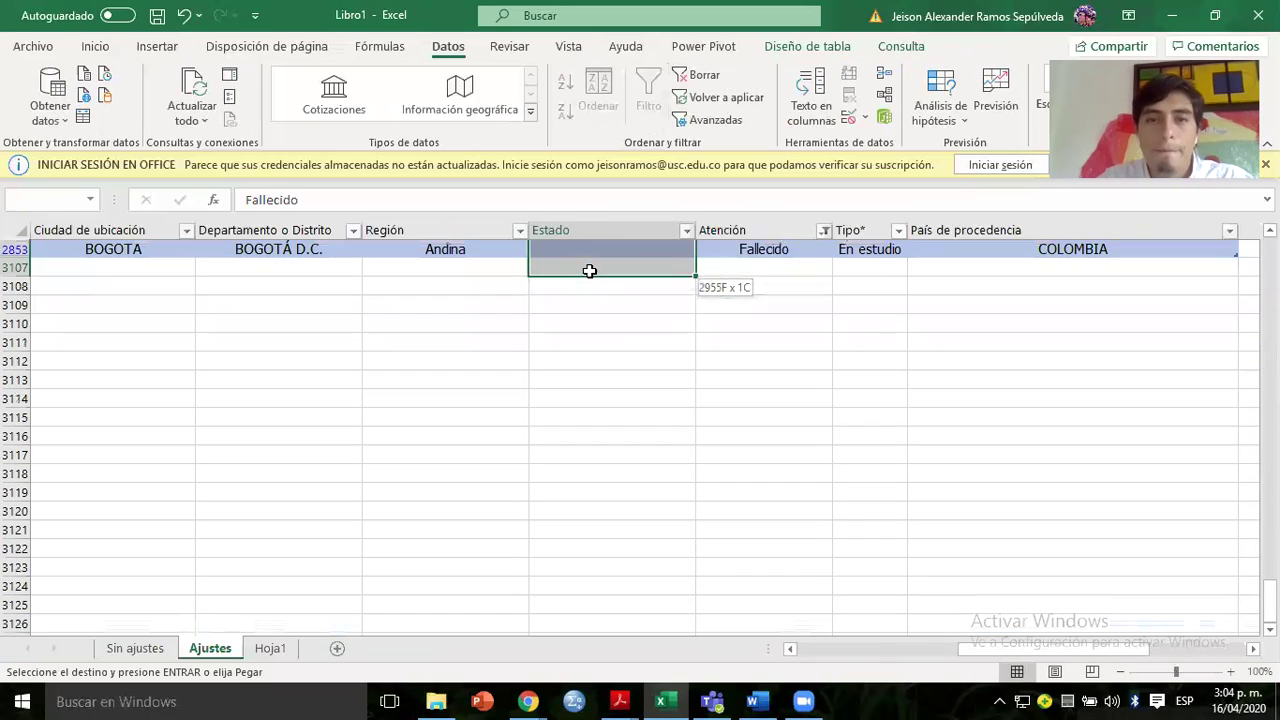
key(shift+Up)
key(Return)
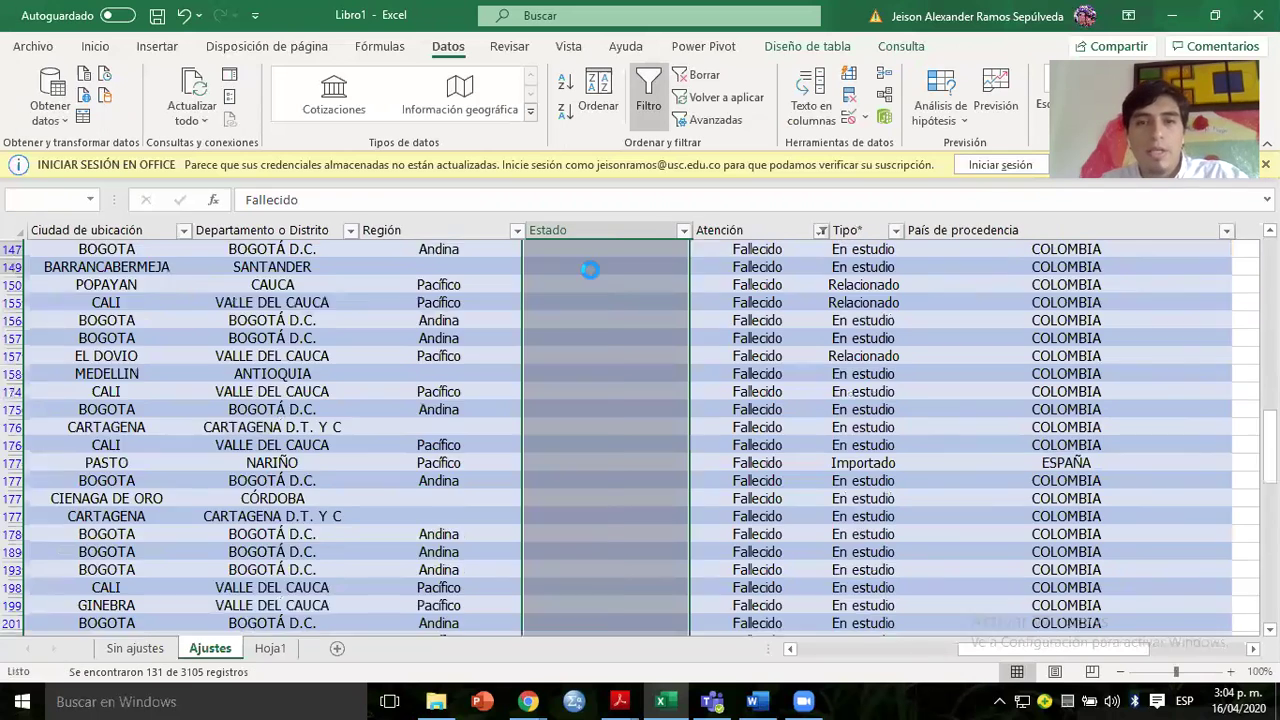
Change the Atención filter to show only Casa, Hospital and Hospital UCI.
click(817, 249)
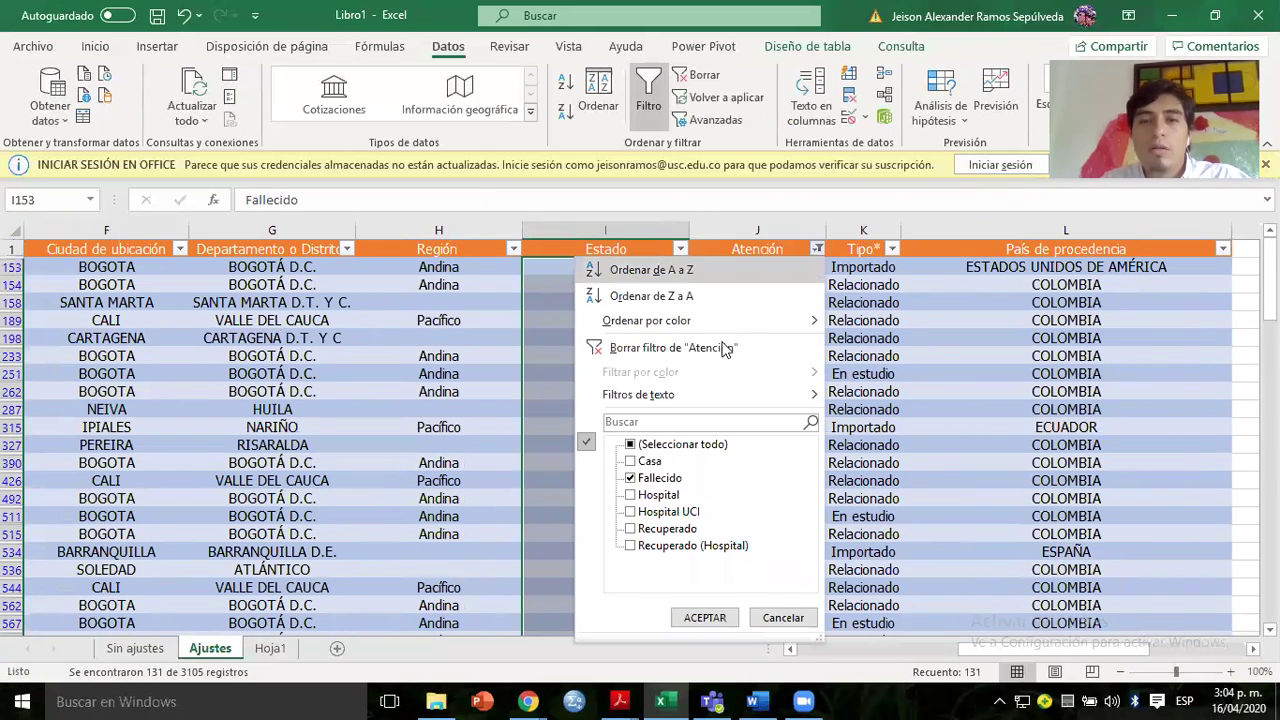
click(640, 481)
click(631, 463)
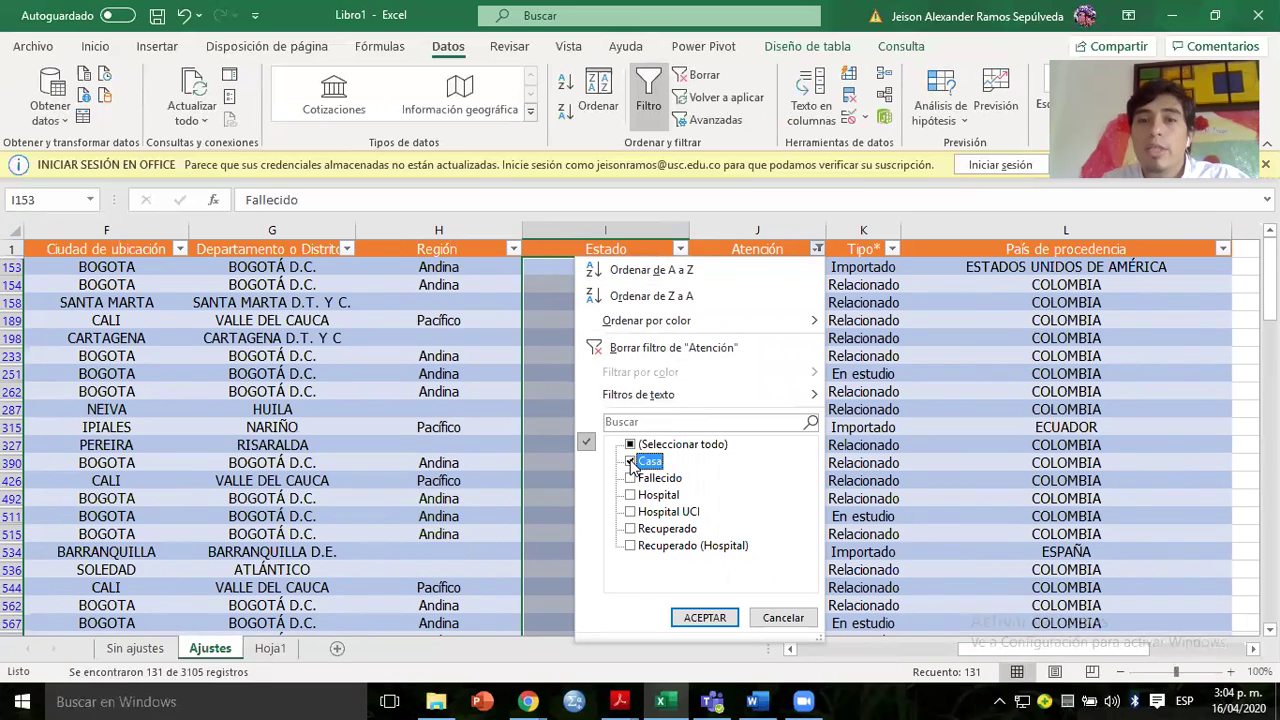
click(630, 496)
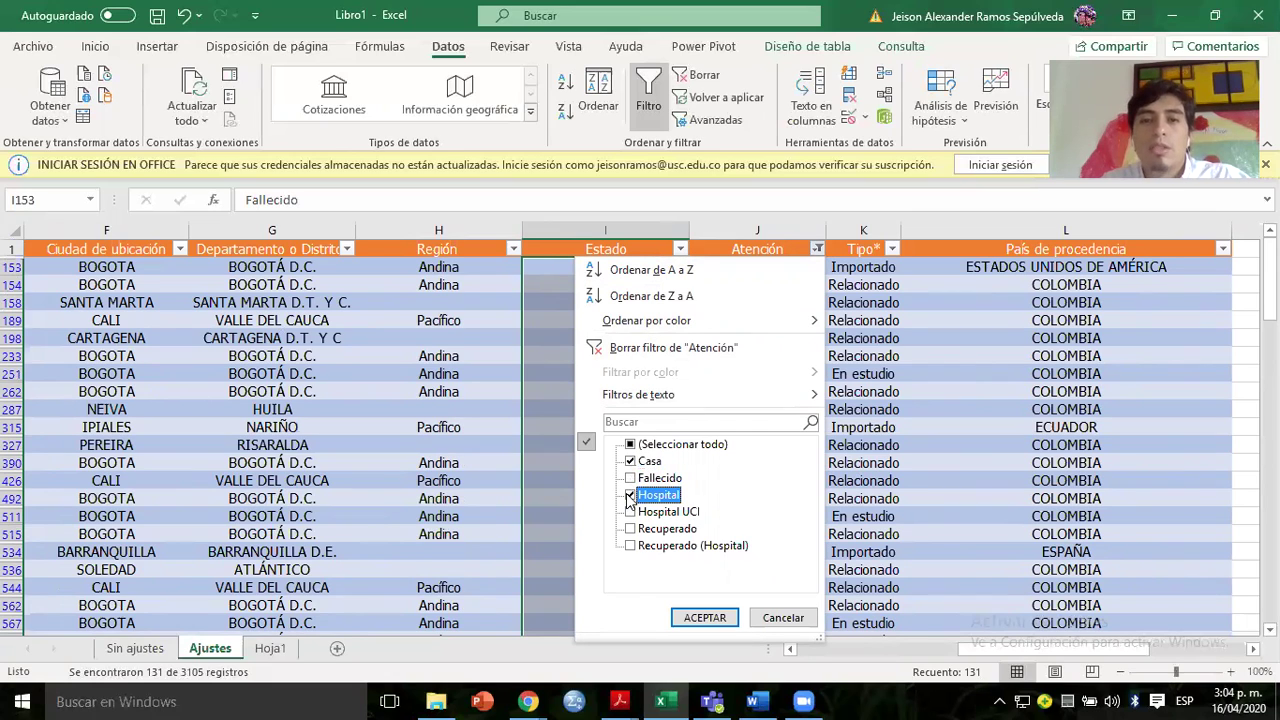
click(631, 512)
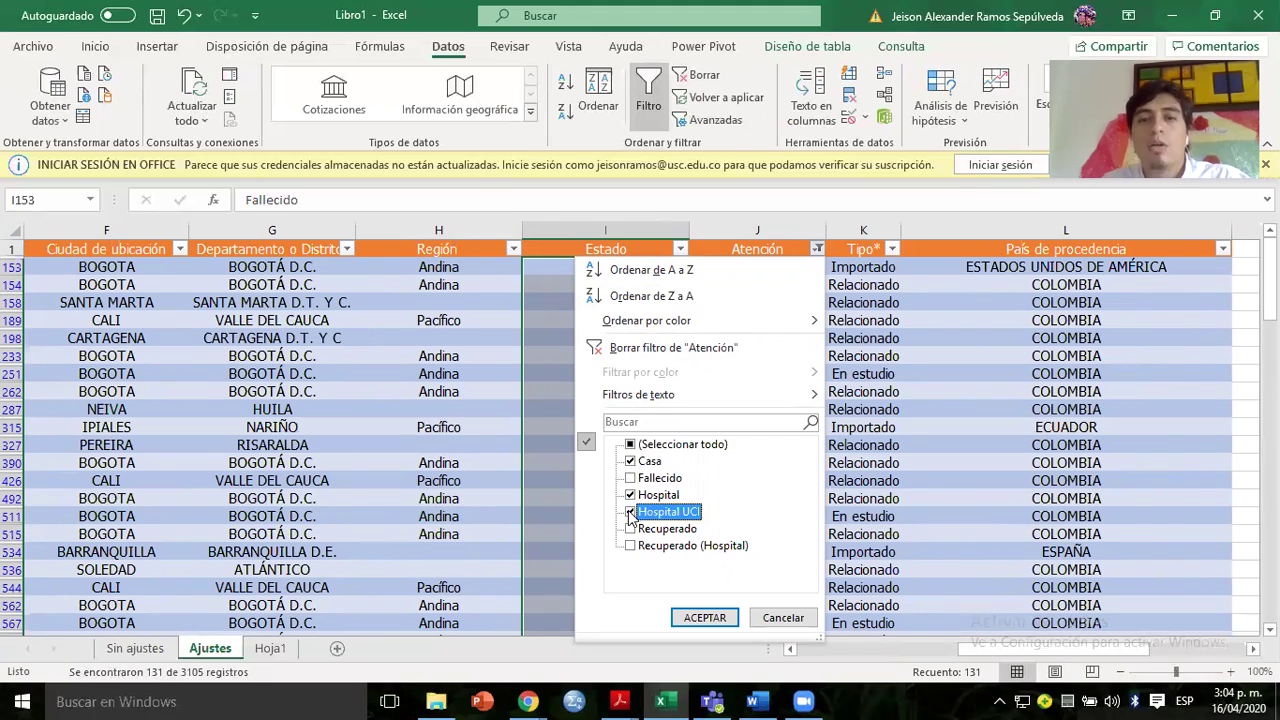
click(697, 618)
click(697, 618)
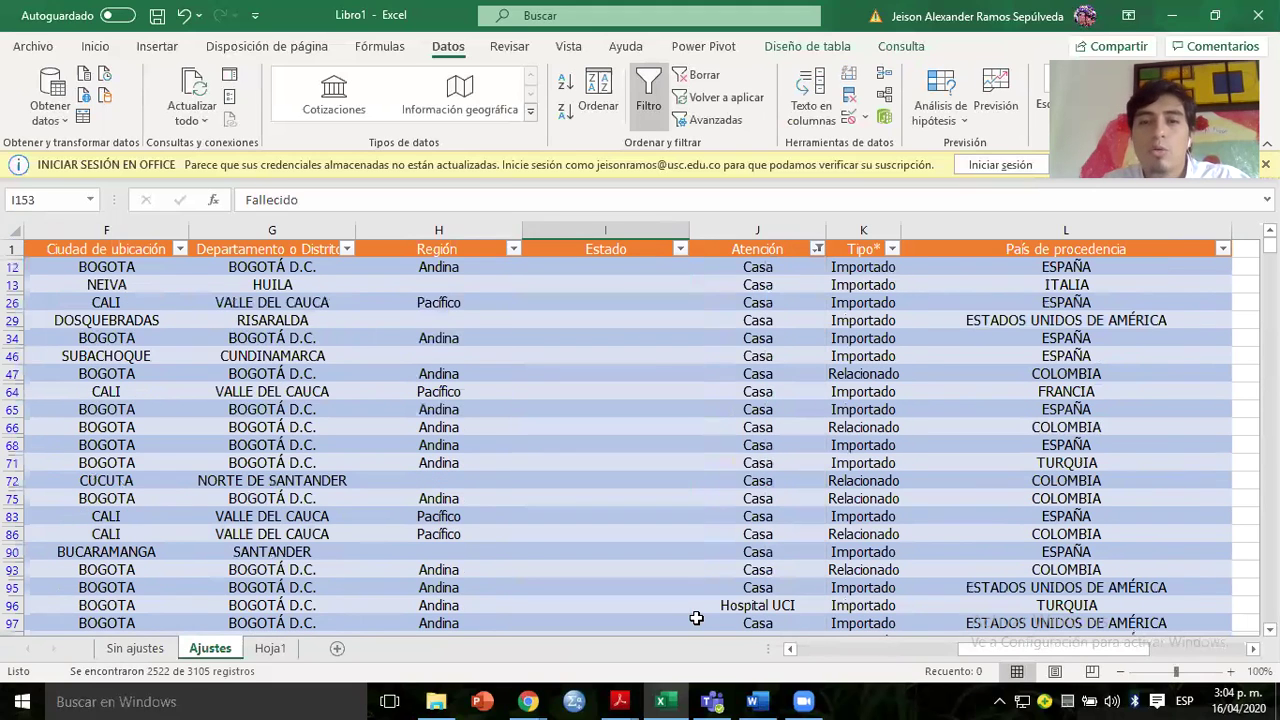
Enter Positivo in the first filtered Estado cell, in row 12.
click(590, 272)
text(Positico)
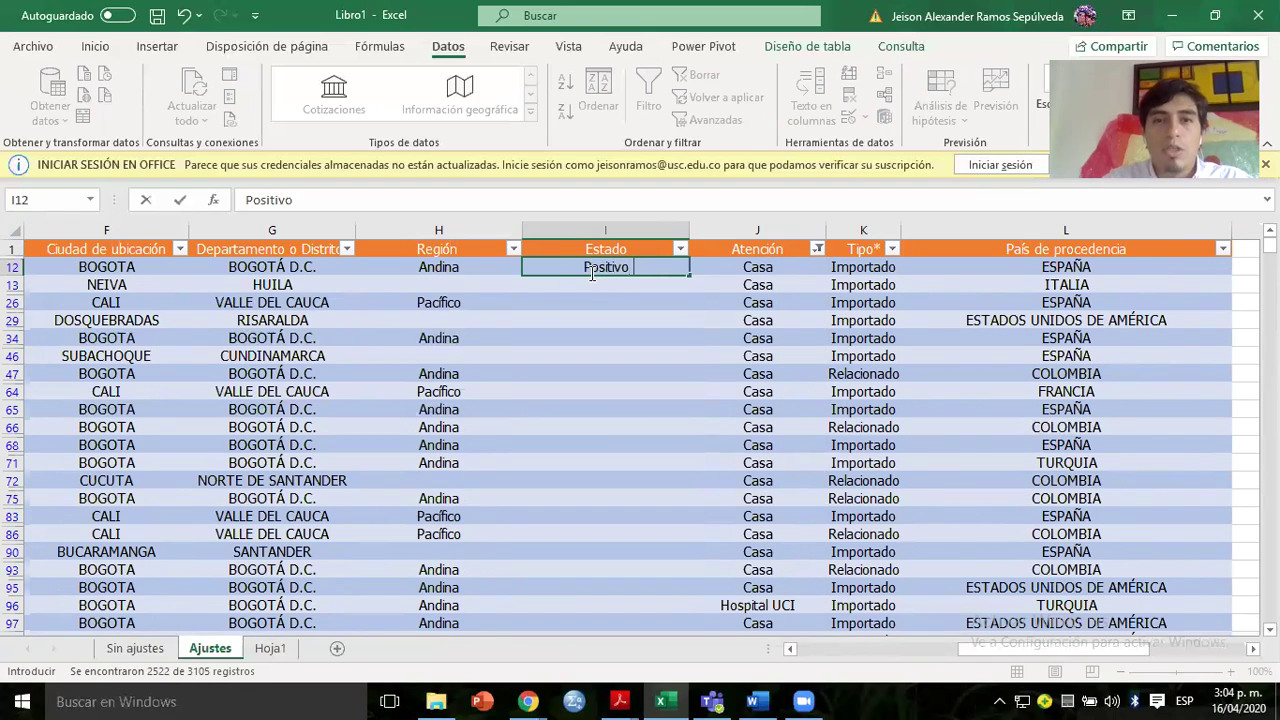
key(ctrl+Return)
Copy Positivo down the Estado column through the last filtered row, 3106.
key(ctrl+c)
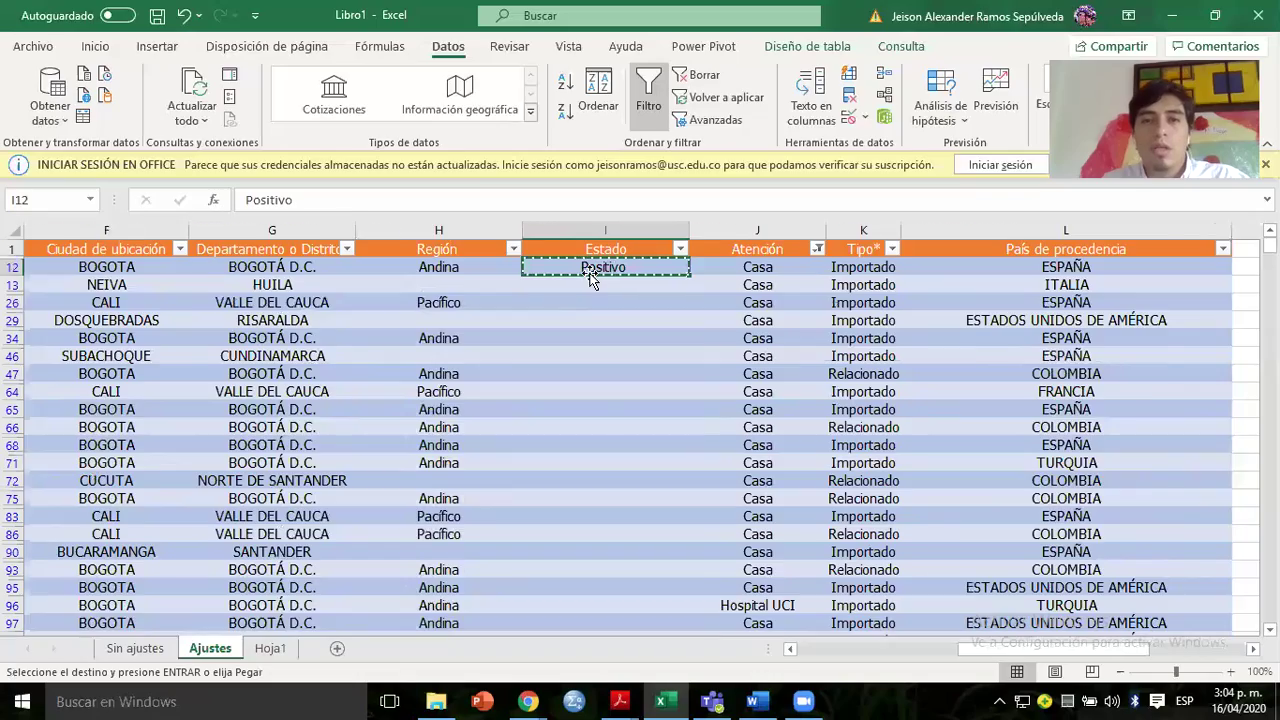
drag(590, 277, 590, 273)
scroll(590, 273, down, 12)
scroll(590, 273, down, 20)
scroll(590, 273, down, 15)
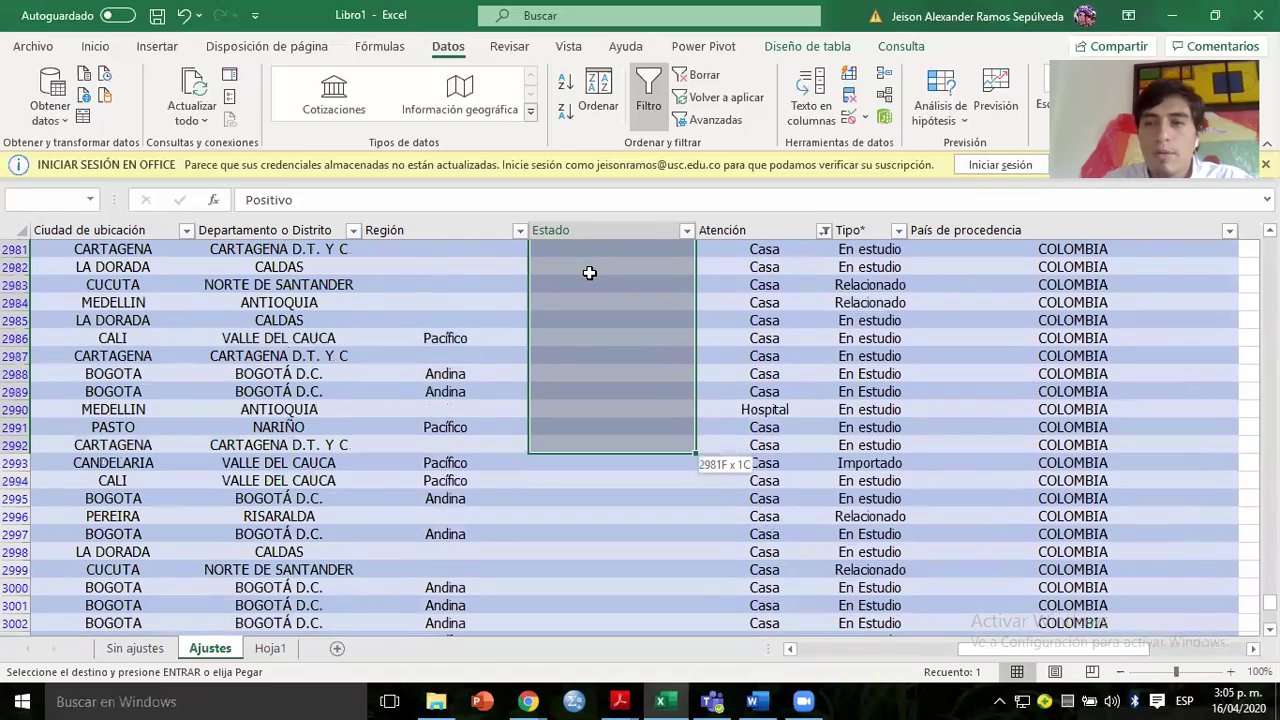
scroll(590, 273, down, 20)
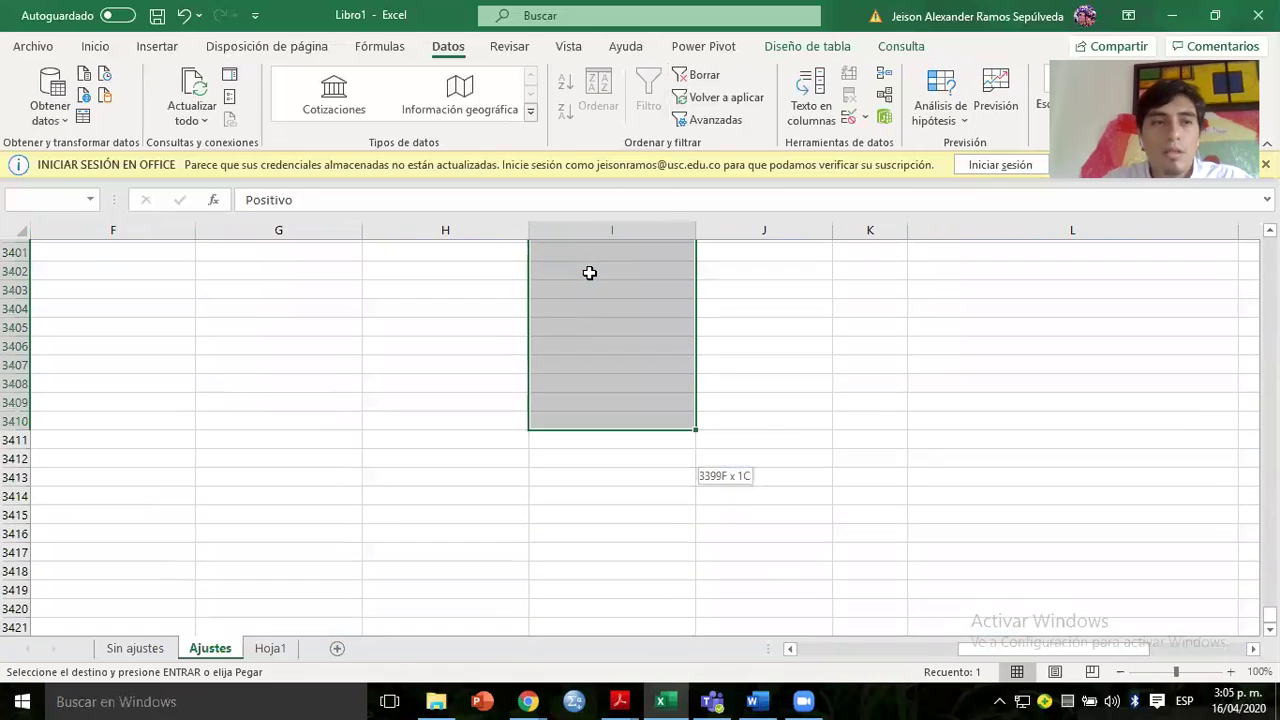
scroll(590, 273, up, 20)
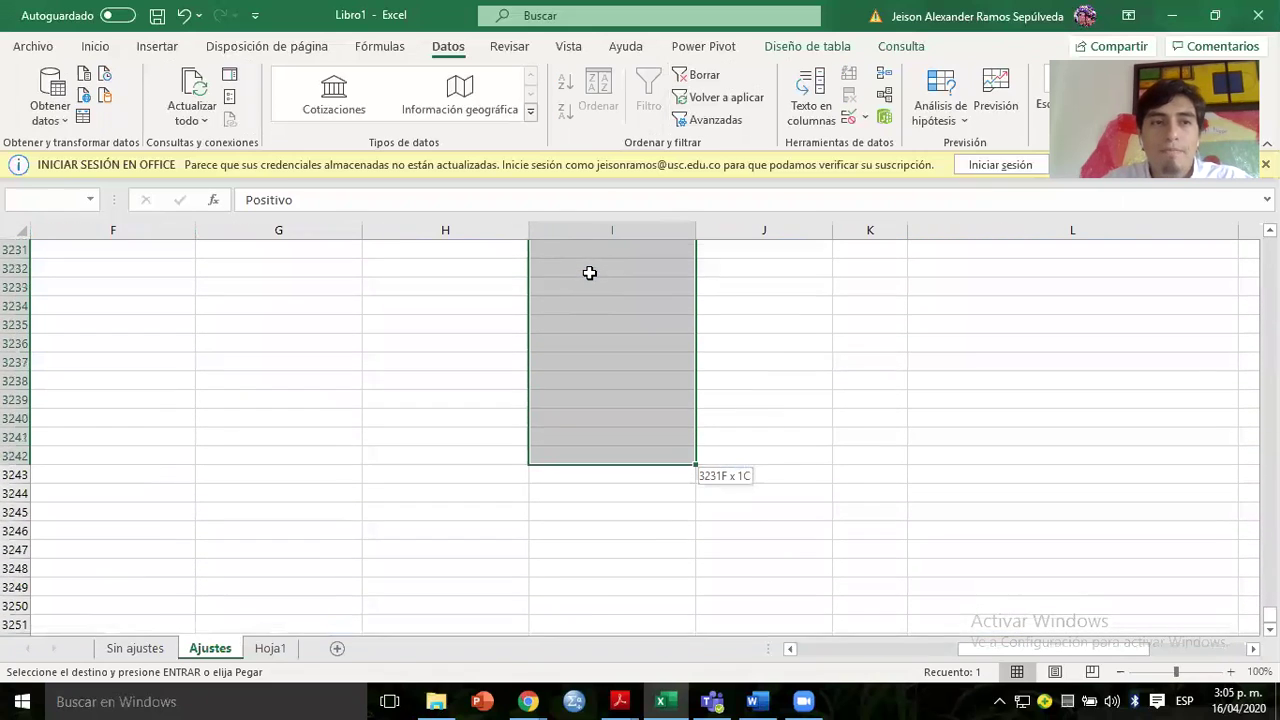
scroll(590, 273, up, 20)
scroll(590, 275, down, 7)
drag(590, 277, 594, 281)
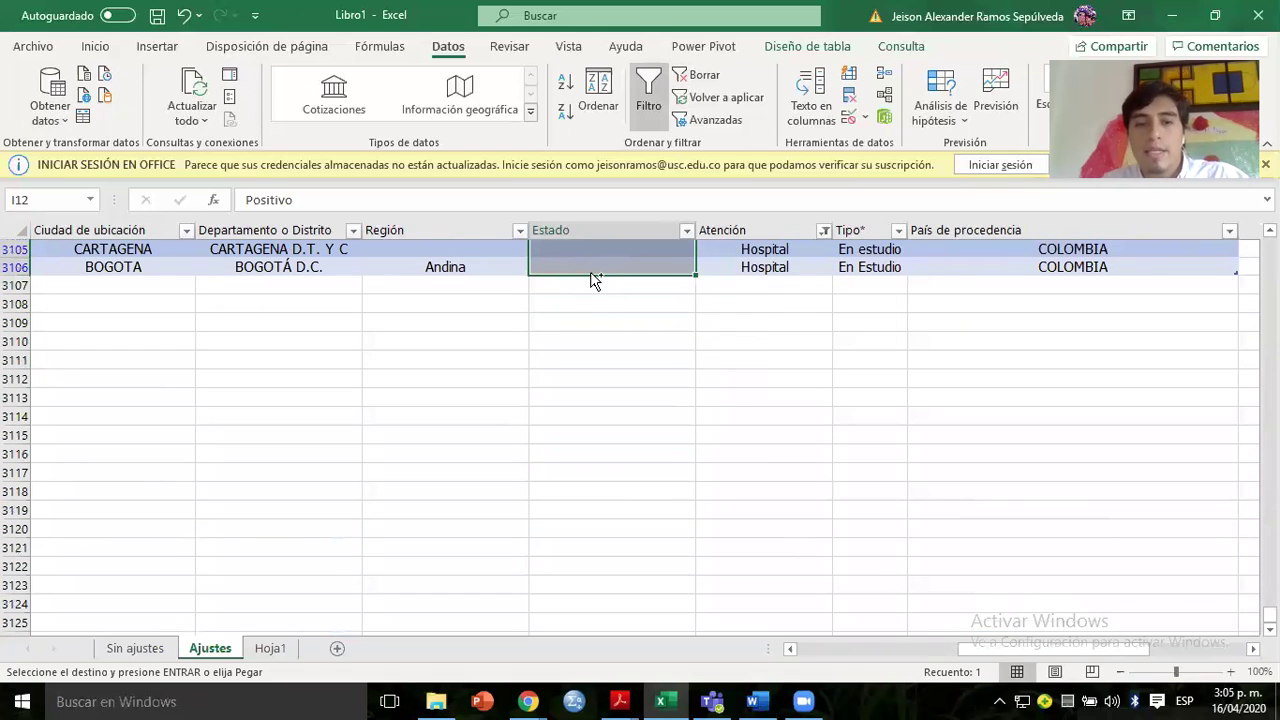
key(ctrl+v)
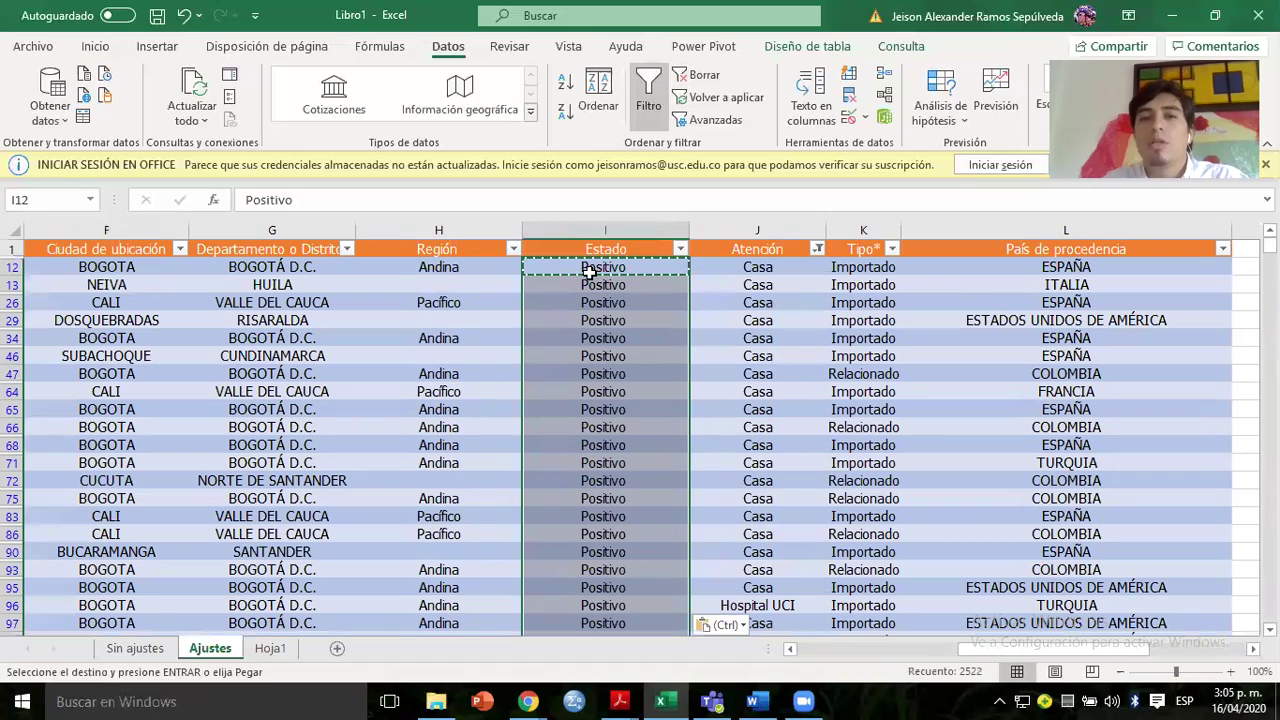
key(Escape)
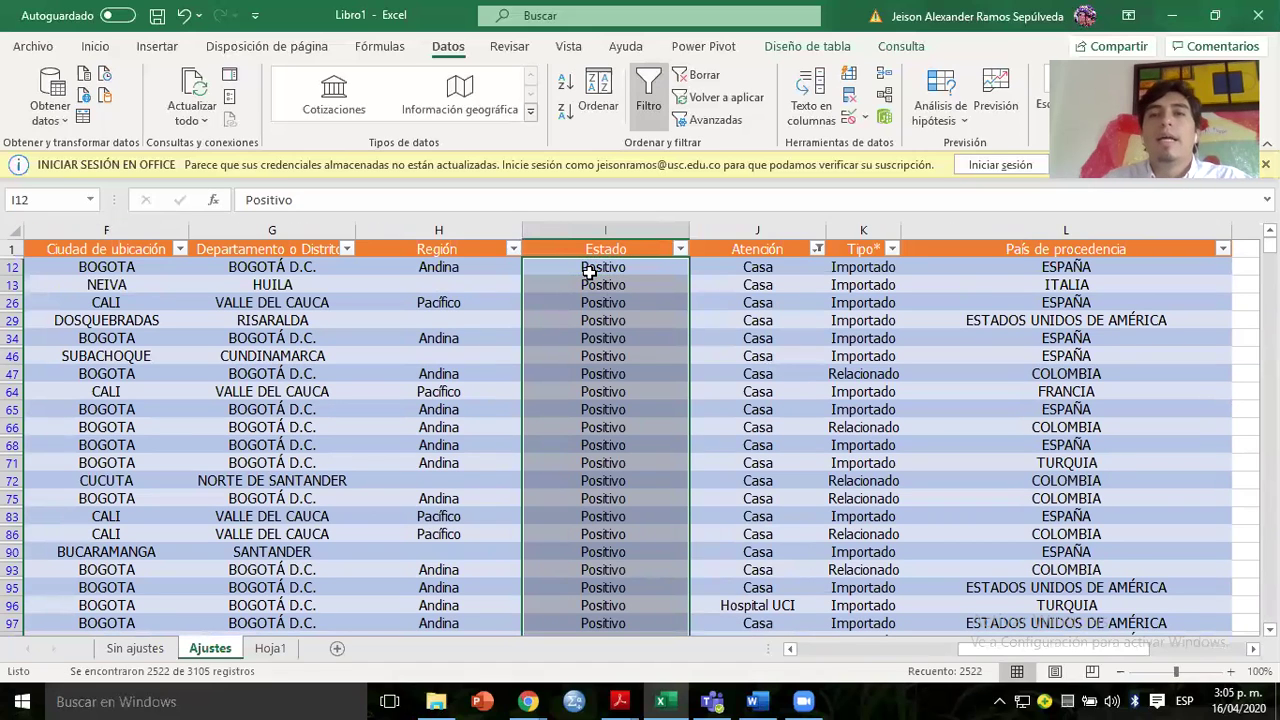
Change the Atención filter to show only Recuperado and Recuperado (Hospital).
click(817, 249)
click(631, 445)
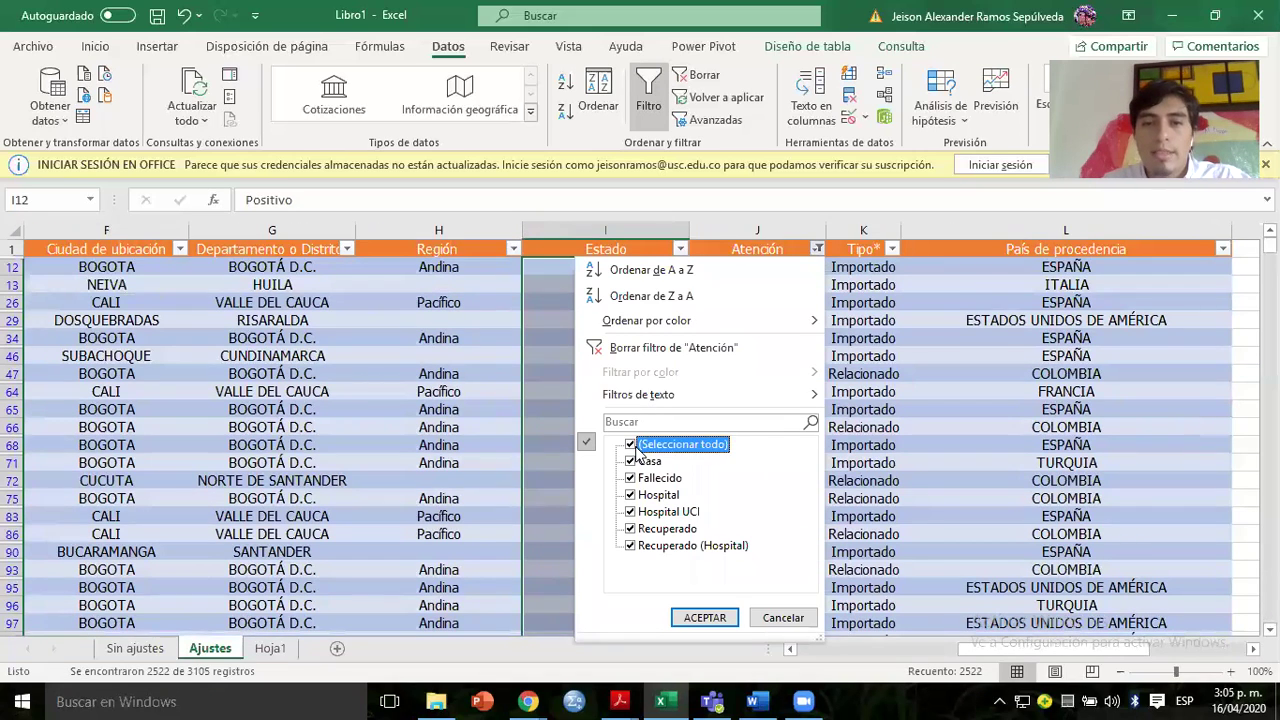
click(642, 446)
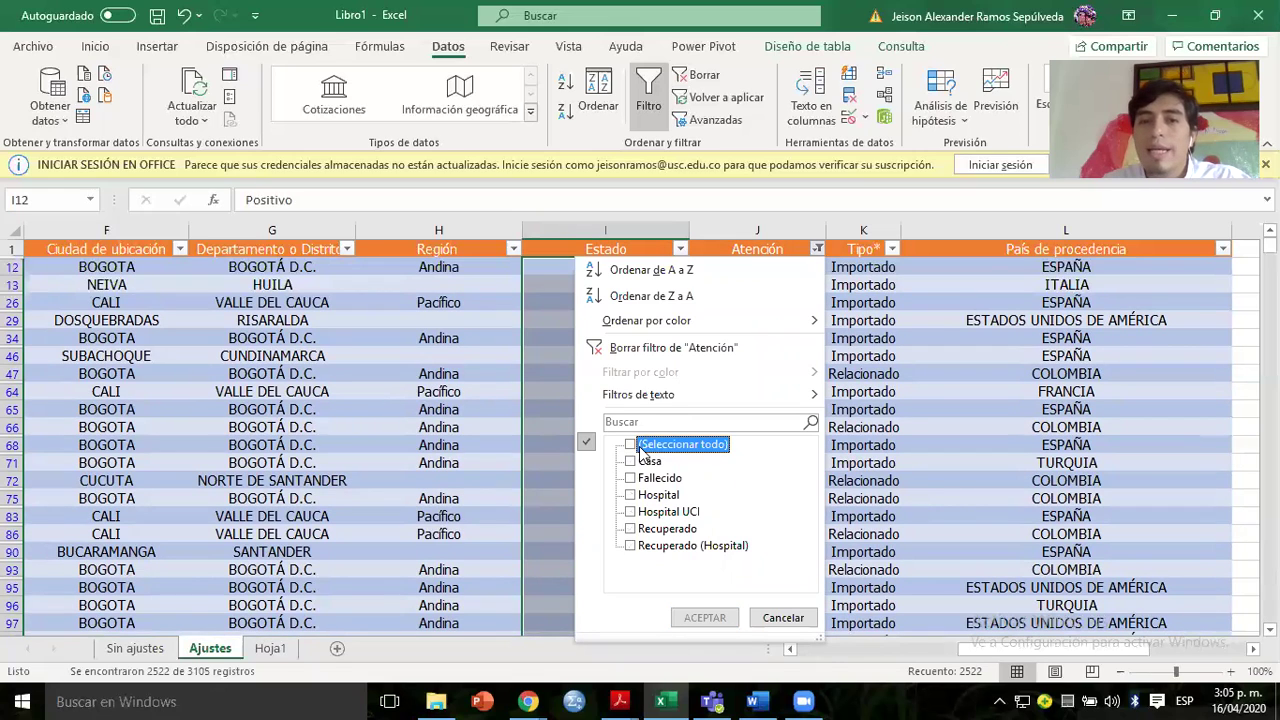
click(652, 530)
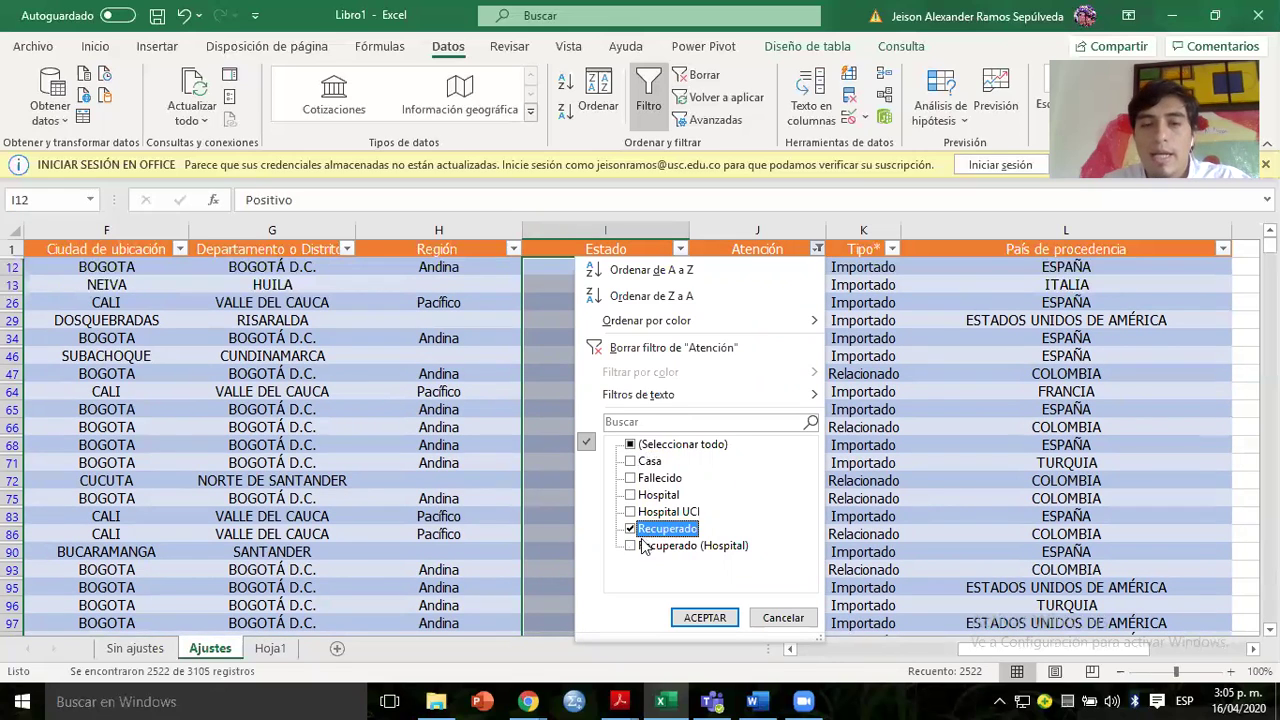
click(648, 546)
click(700, 617)
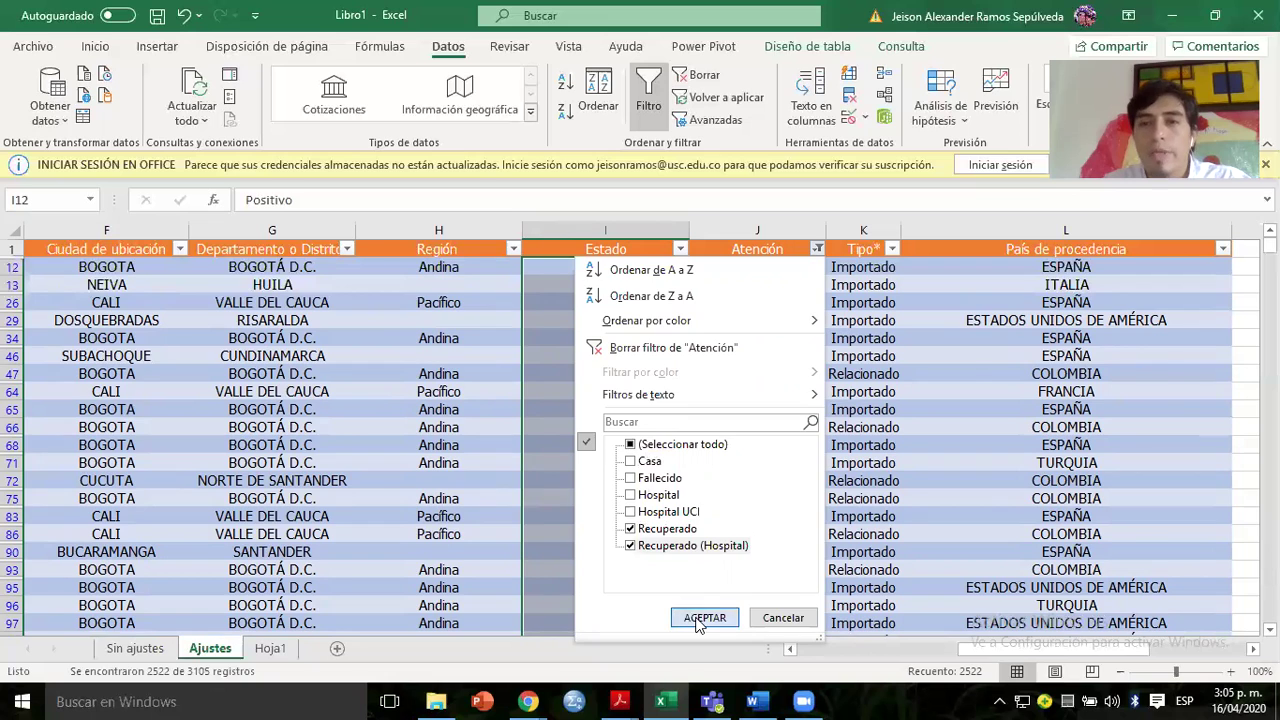
Enter Recuperado in the first filtered Estado cell, I2, and fill it down through row 11.
text(Recu)
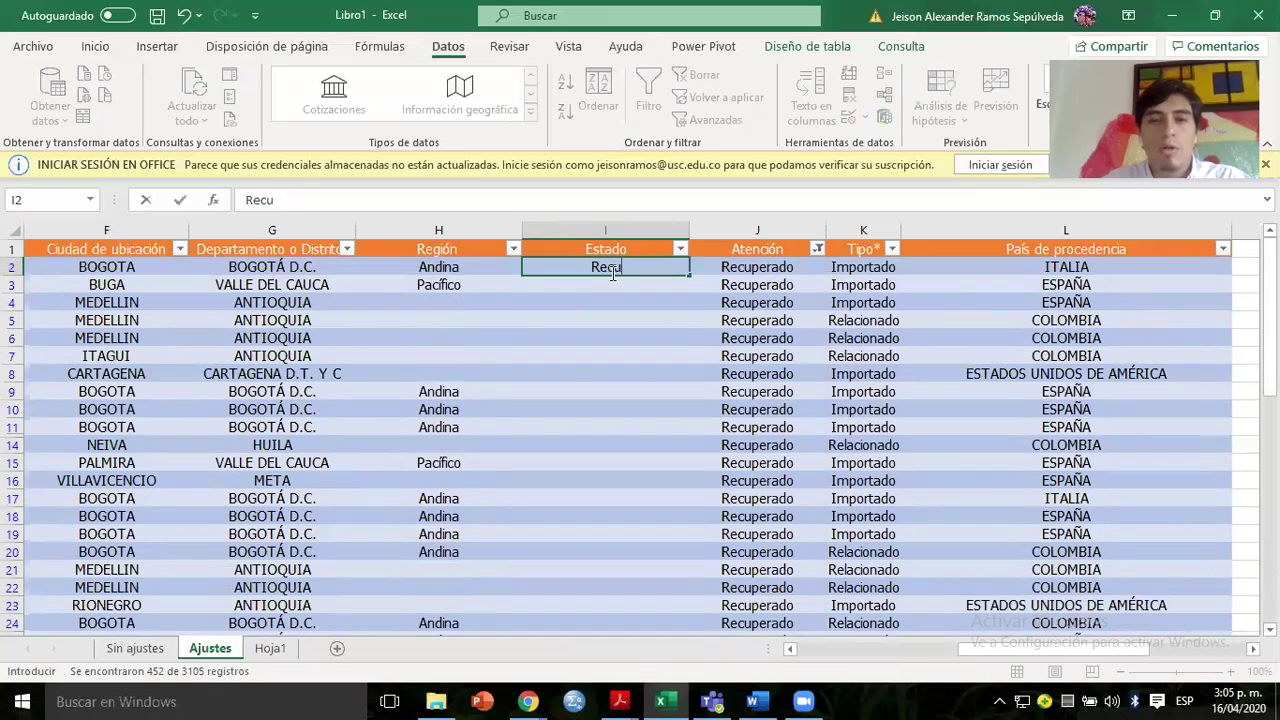
text(perado)
key(ctrl+Return)
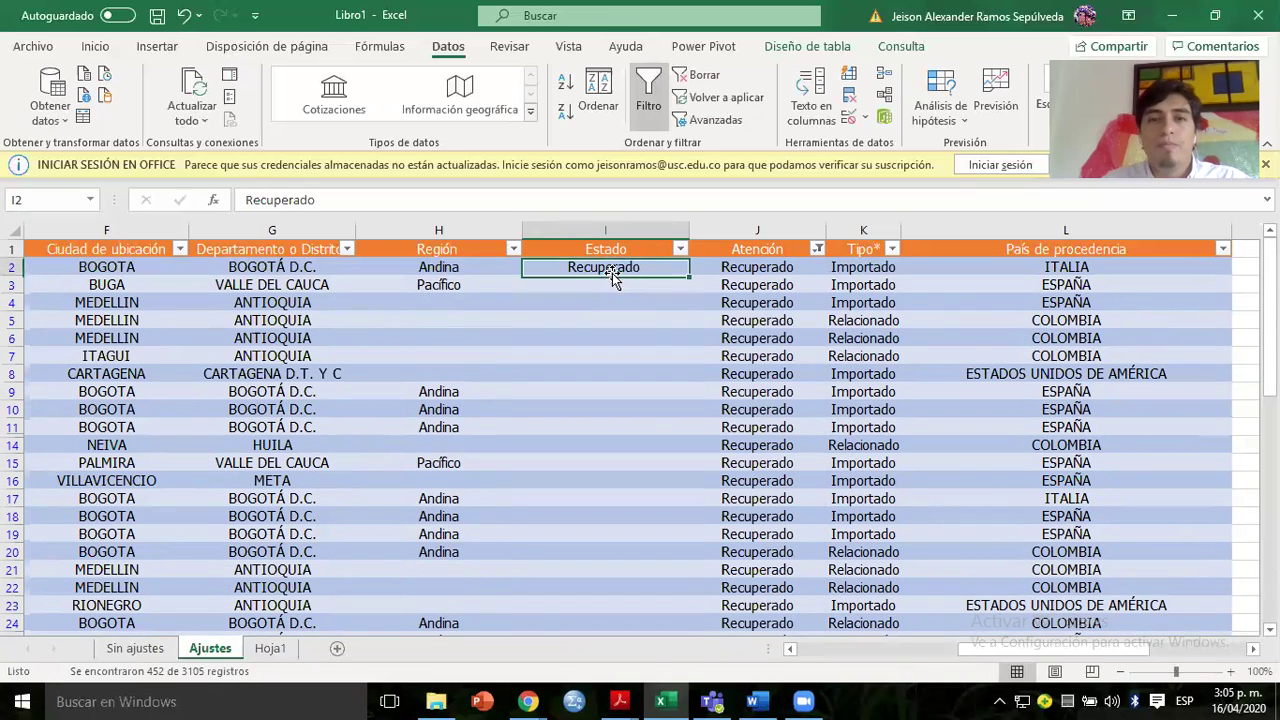
key(ctrl+c)
key(Escape)
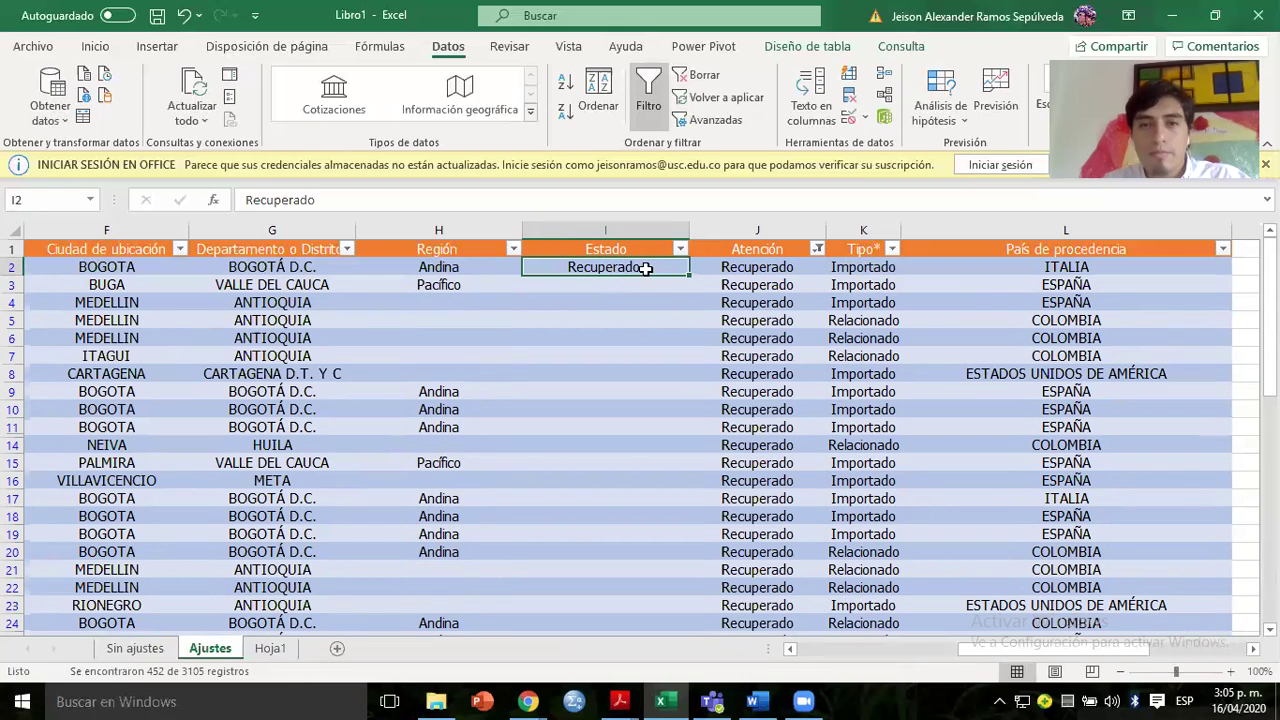
double_click(691, 276)
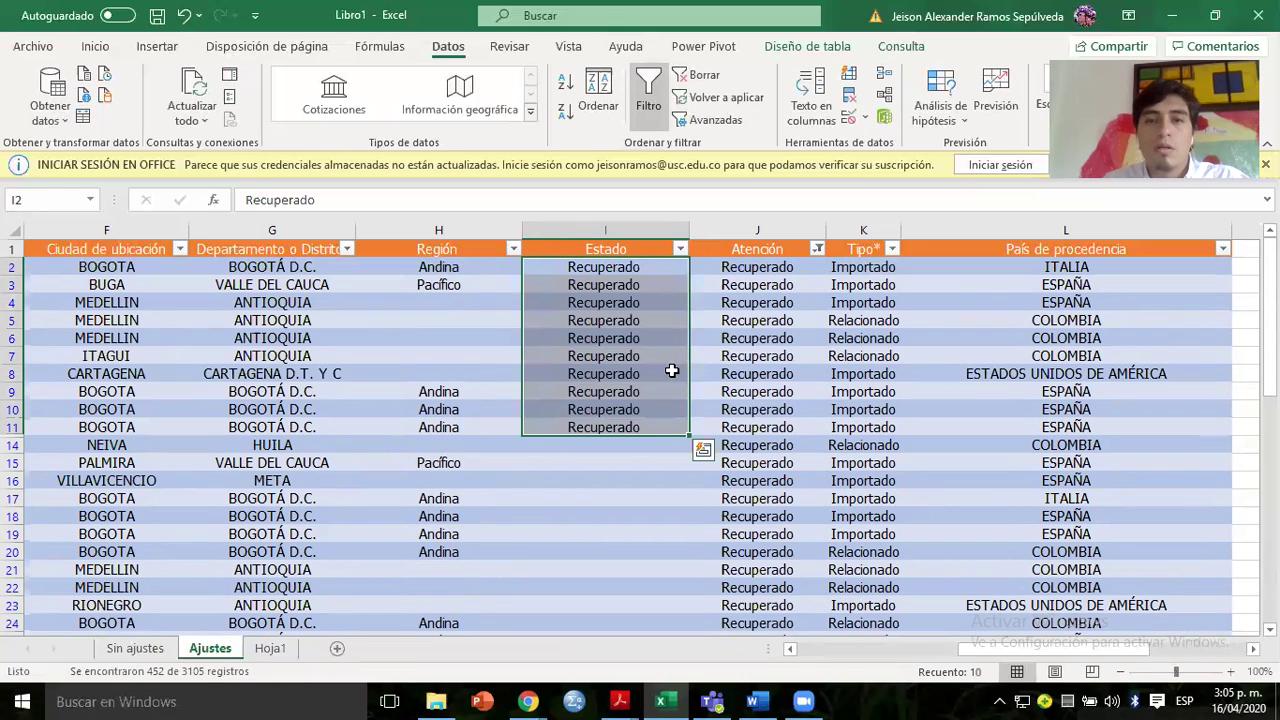
Copy Recuperado from Estado cell I11 down the column through the last filtered row.
click(634, 427)
key(ctrl+c)
key(ctrl+shift+Down)
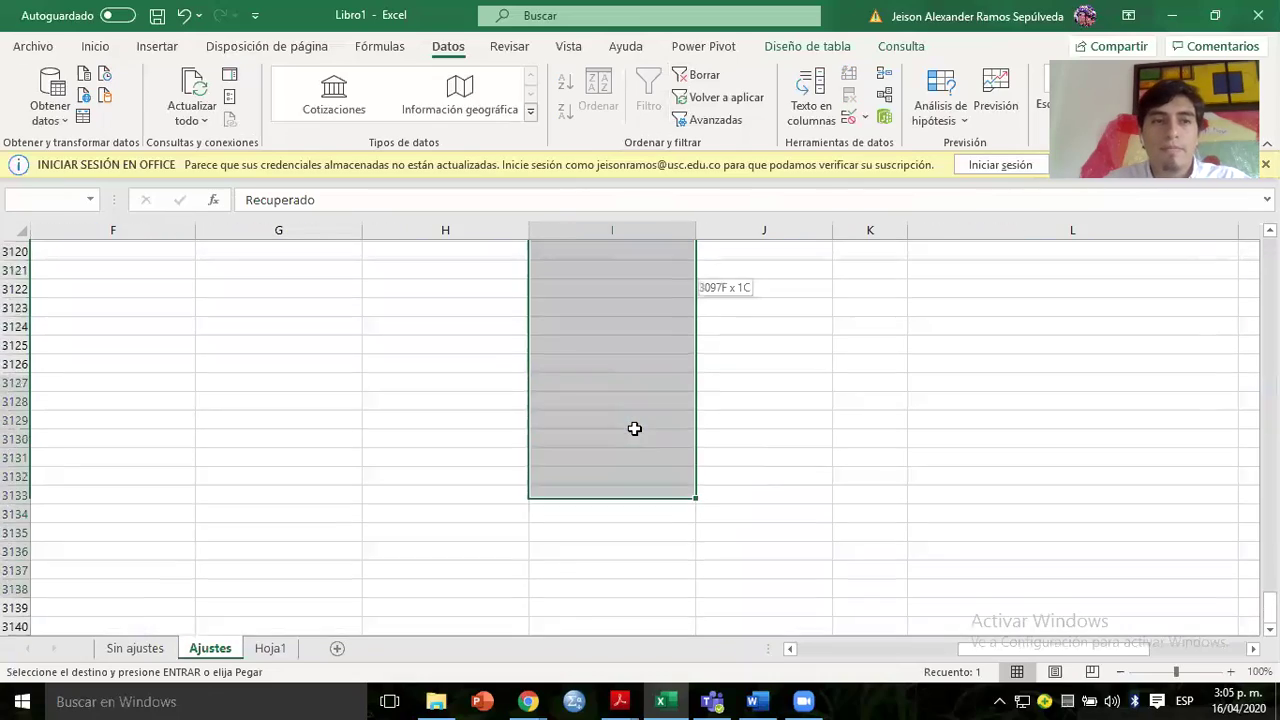
key(ctrl+shift+Down)
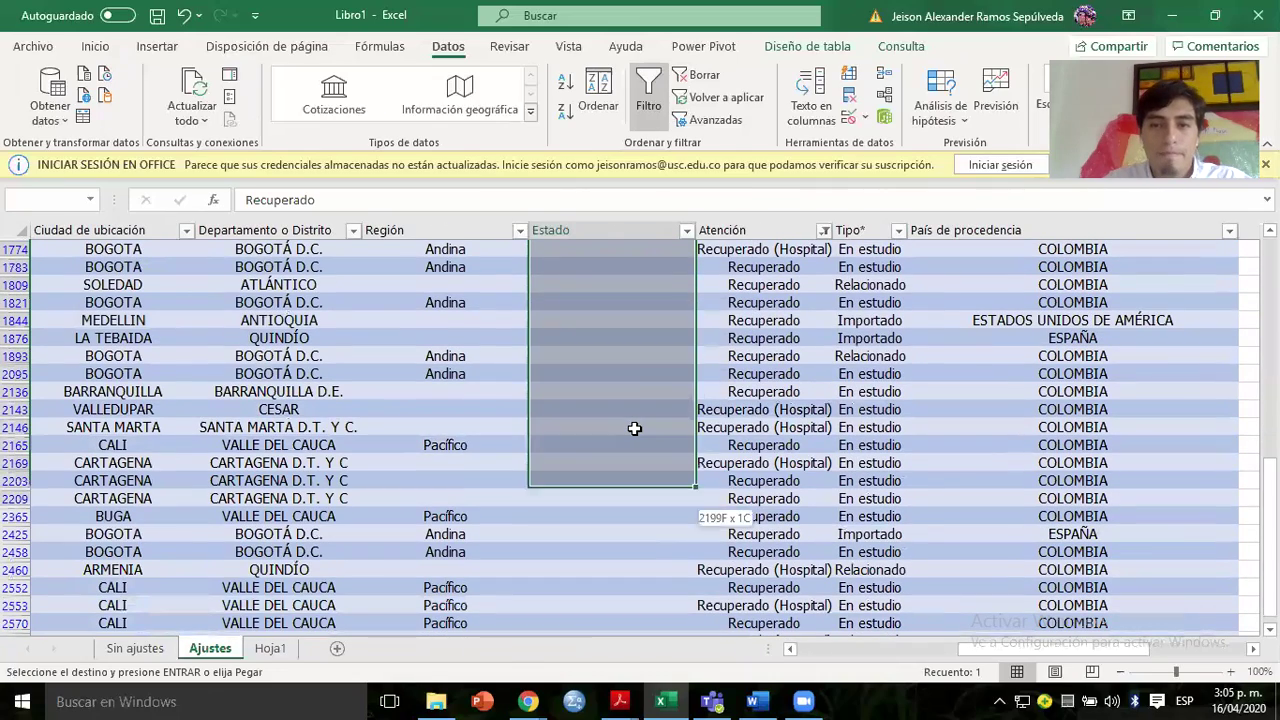
key(shift+Up)
key(shift+Up)
key(shift+Up)
key(shift+Up)
key(shift+Up)
key(shift+Up)
key(shift+Up)
key(shift+Up)
key(shift+Up)
key(shift+Down)
key(shift+Down)
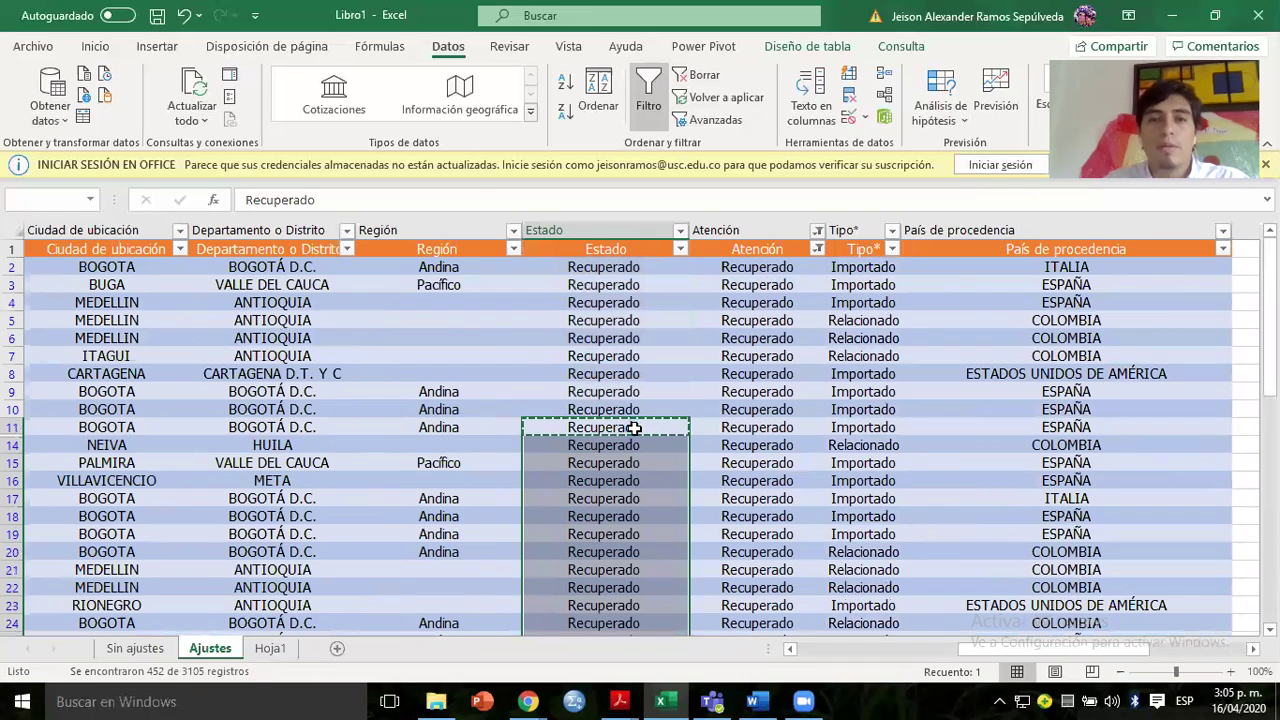
click(634, 428)
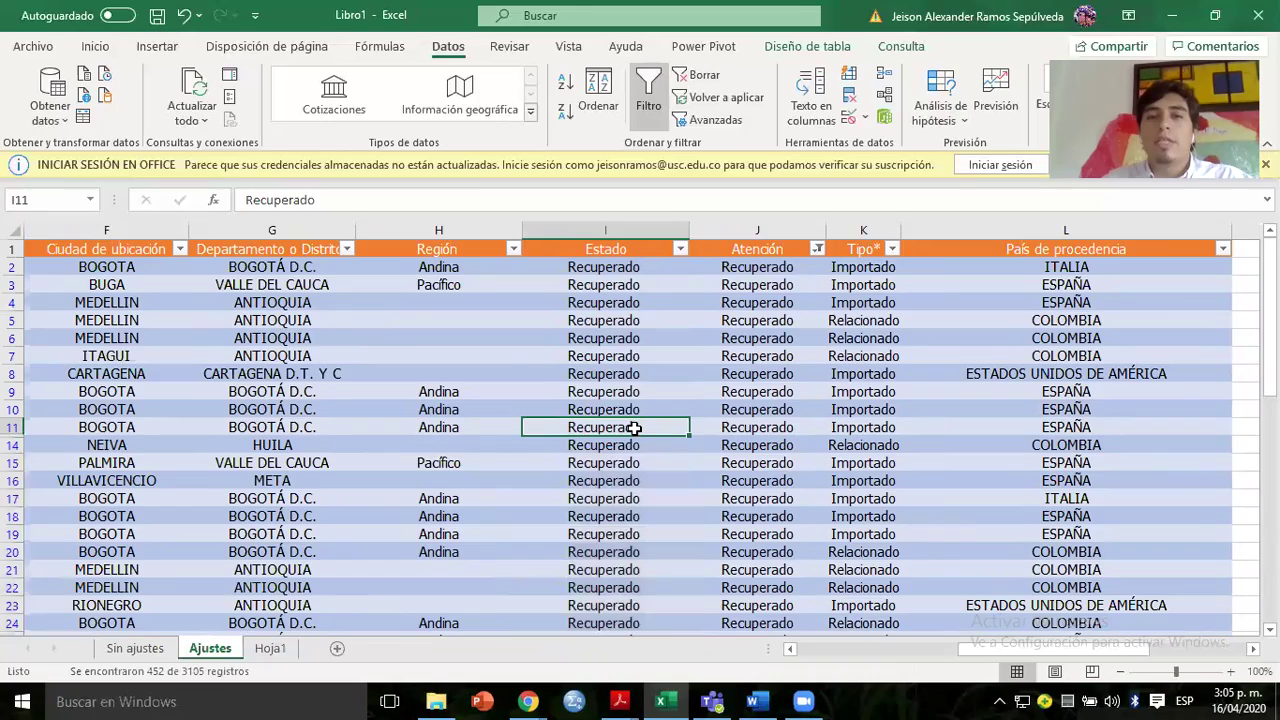
Reselect all categories in the Atención filter to show every record.
key(ctrl+Home)
key(Down)
key(Right)
key(Right)
key(Right)
key(Right)
key(Right)
key(Right)
key(Right)
key(Right)
key(Right)
key(Right)
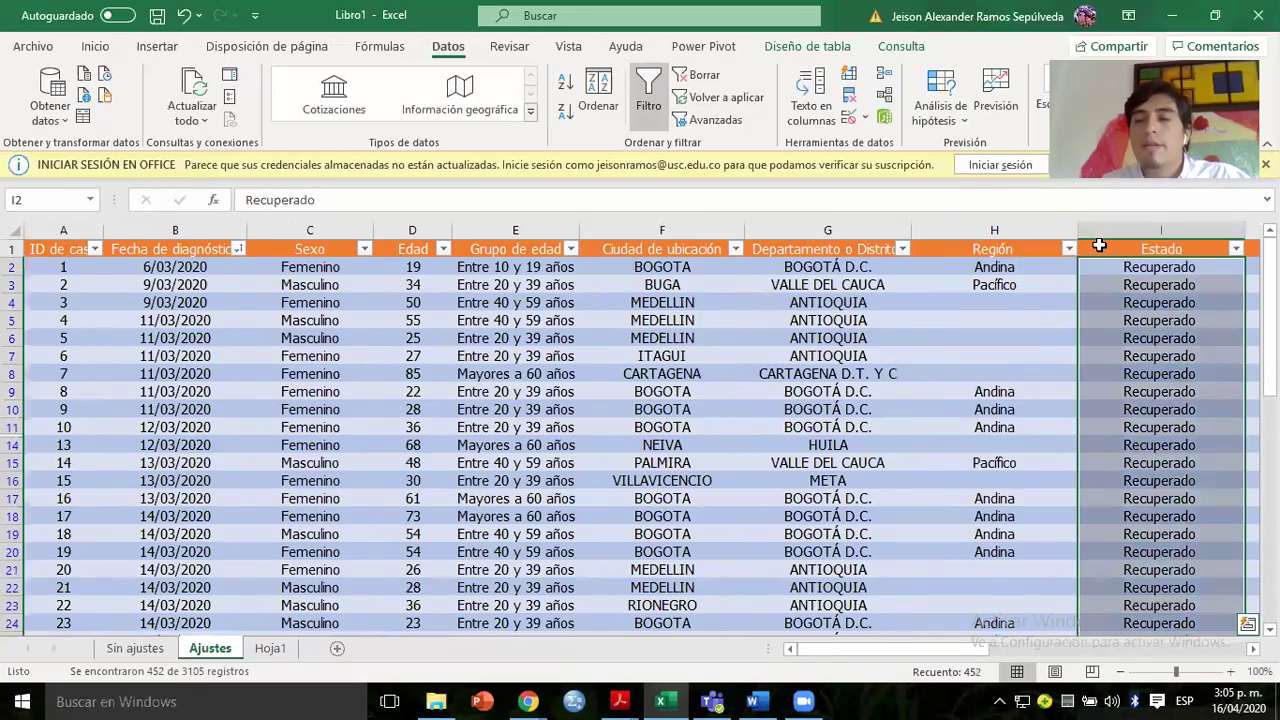
key(Right)
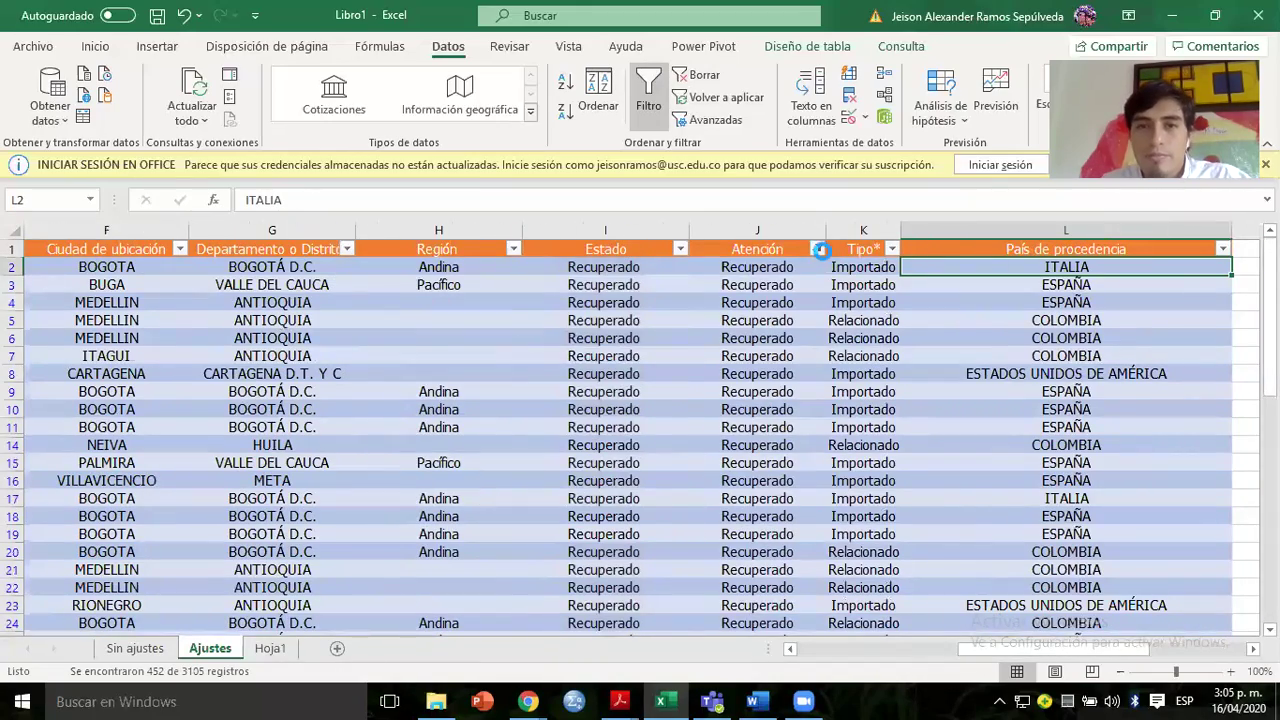
click(817, 248)
click(685, 447)
click(704, 617)
click(615, 370)
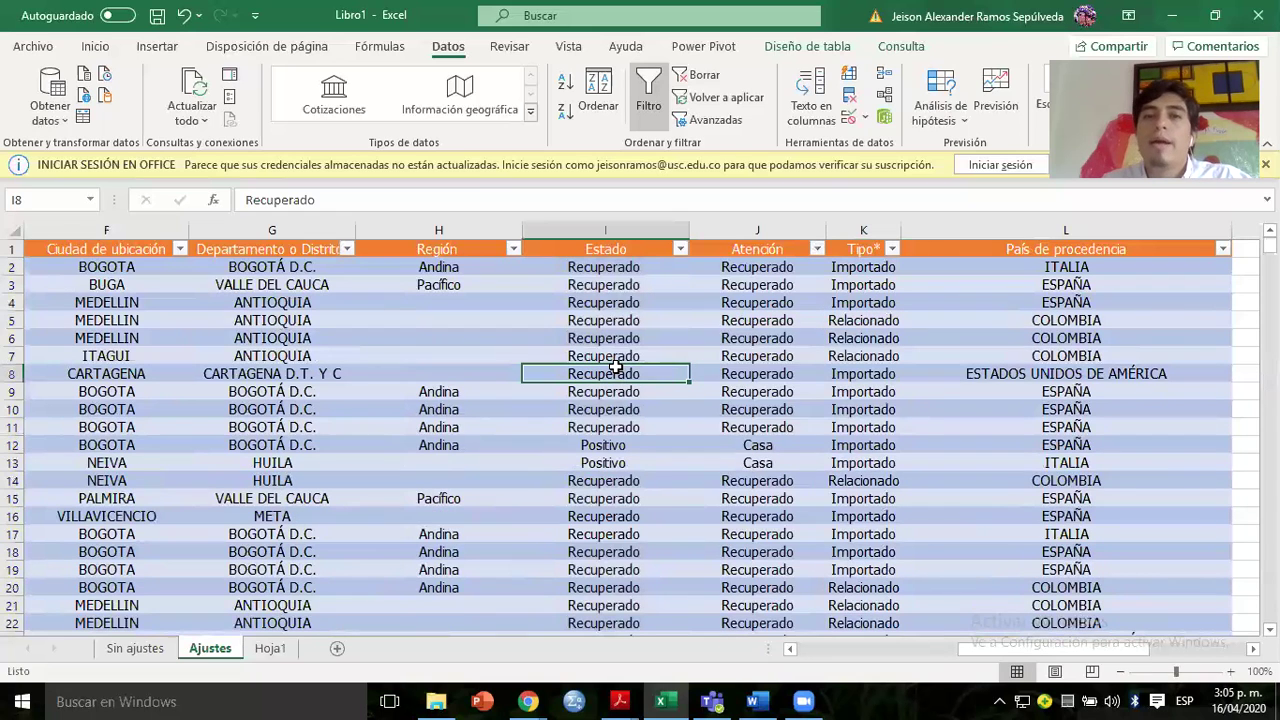
Compare the categories offered by the Estado filter with those offered by the Atención filter.
click(606, 252)
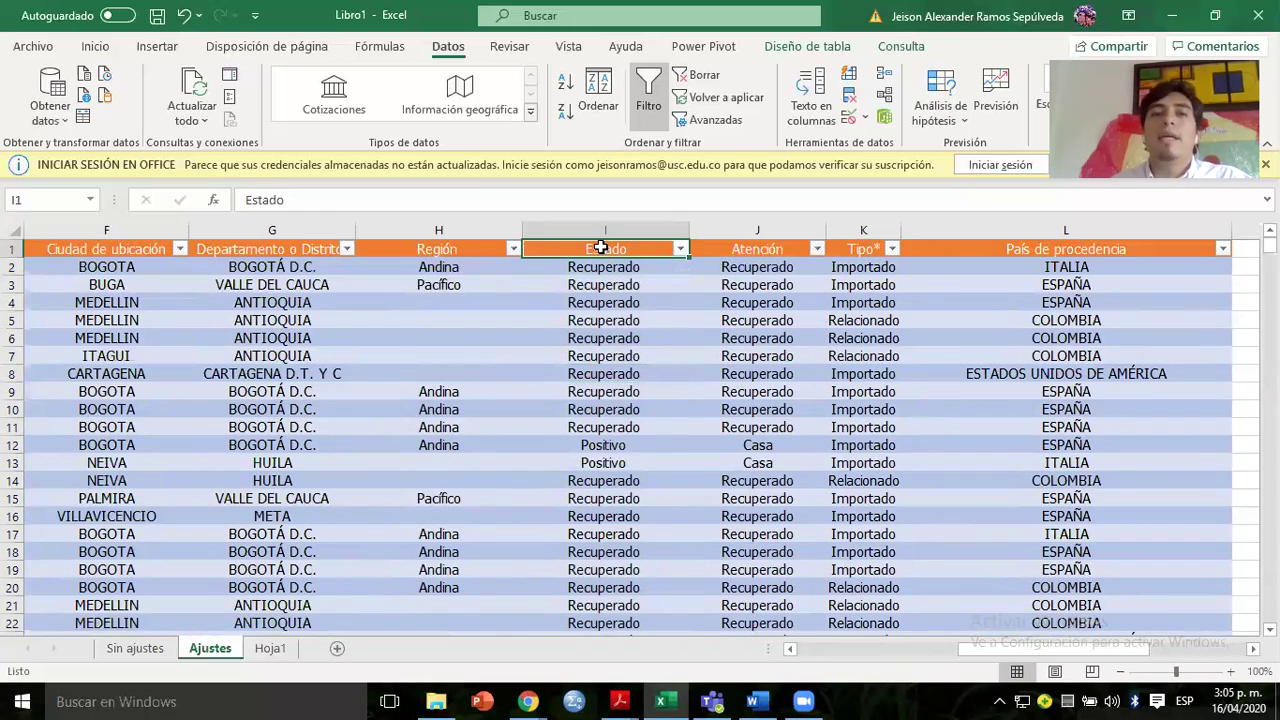
click(598, 231)
click(598, 248)
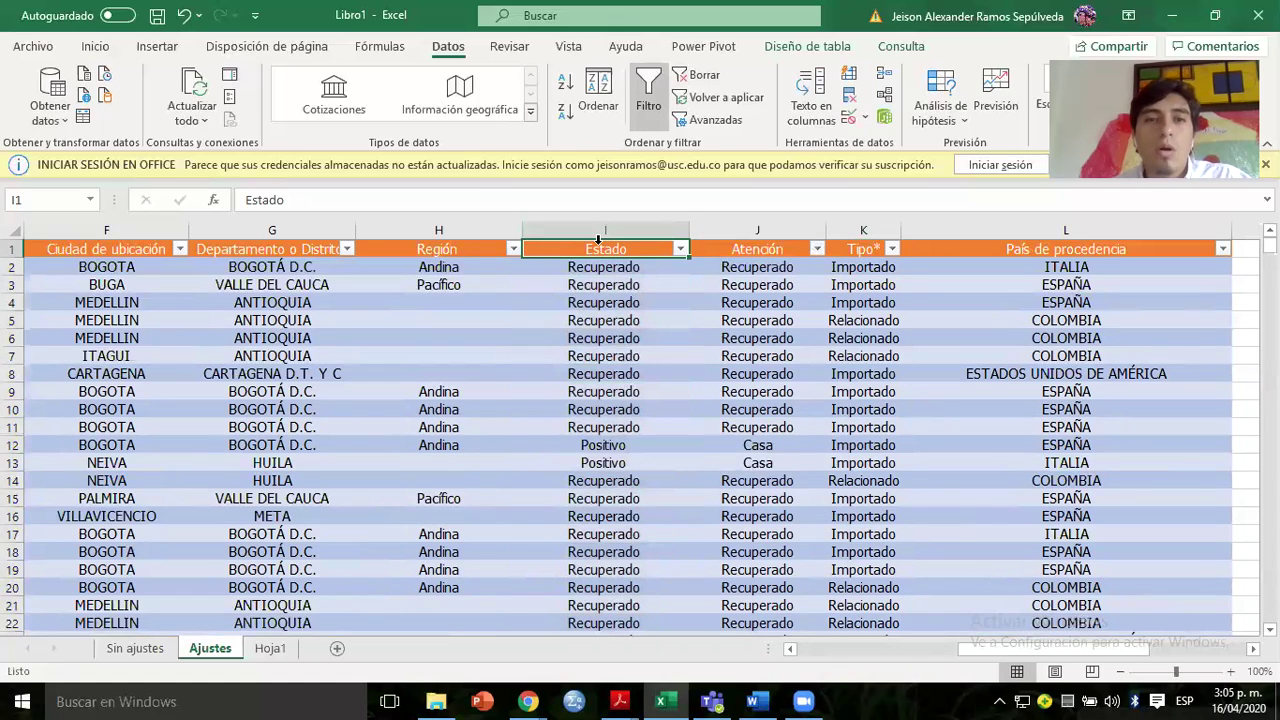
click(612, 266)
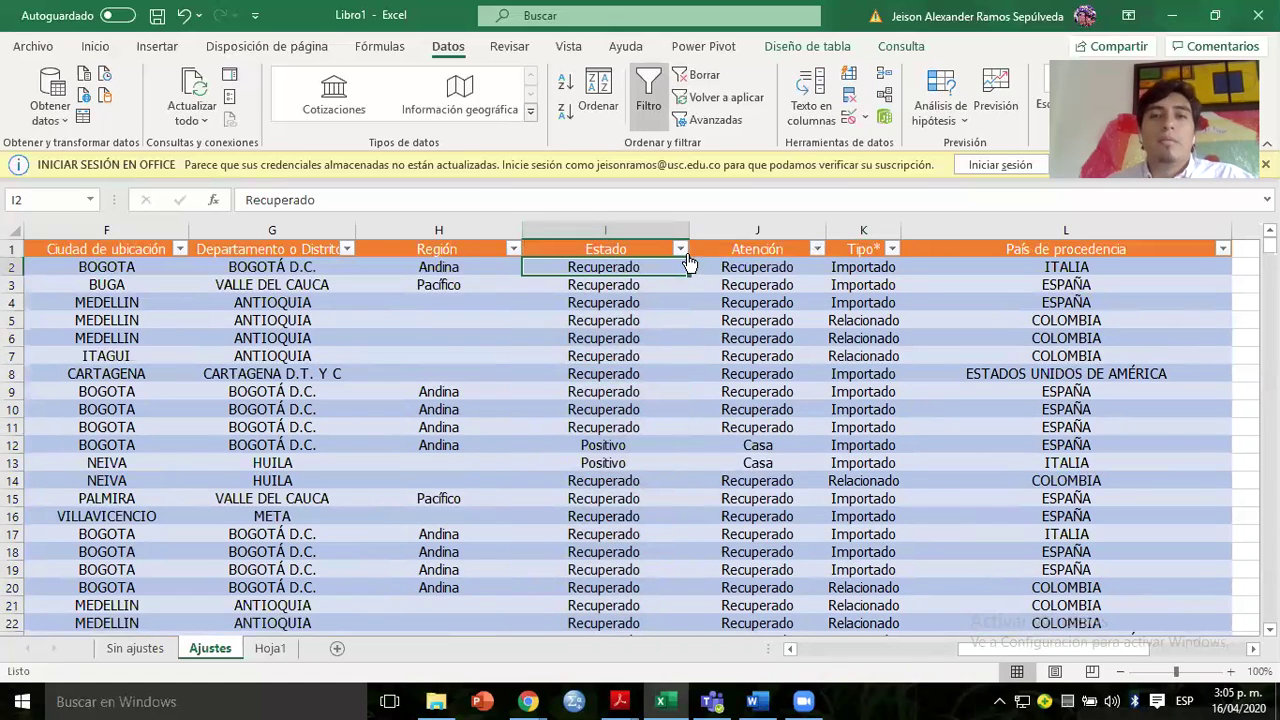
click(681, 250)
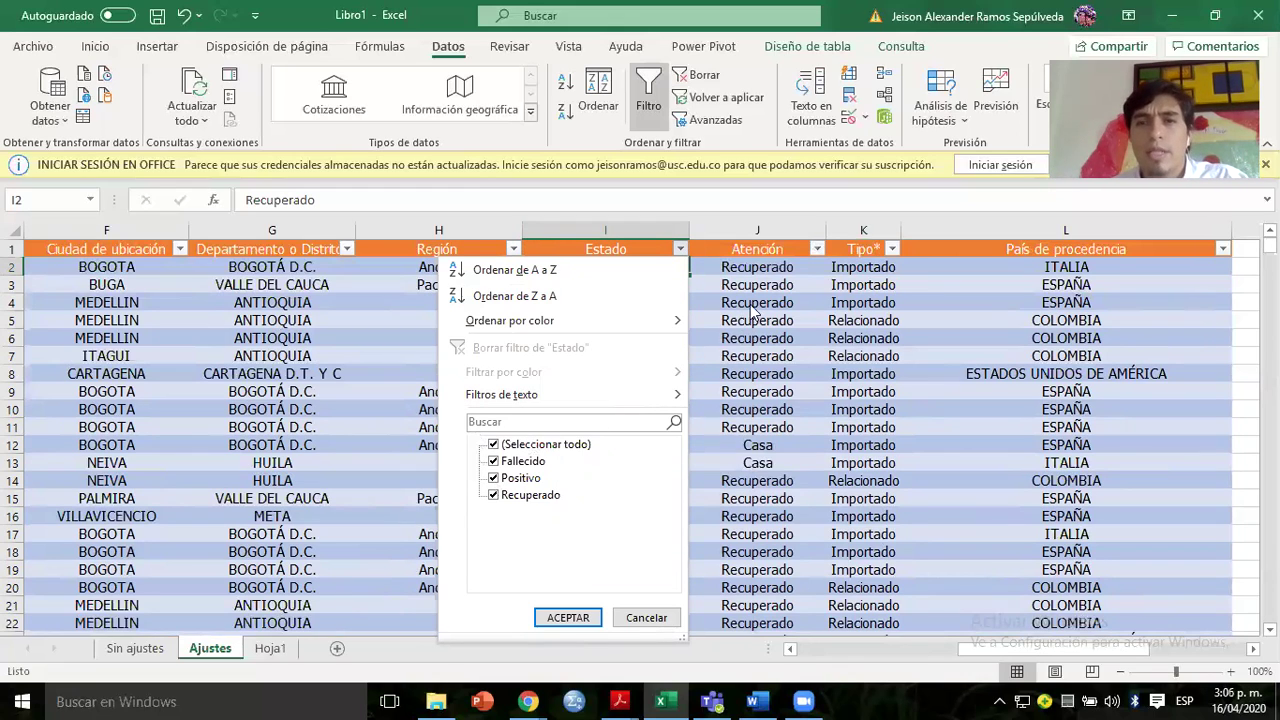
click(816, 250)
click(816, 250)
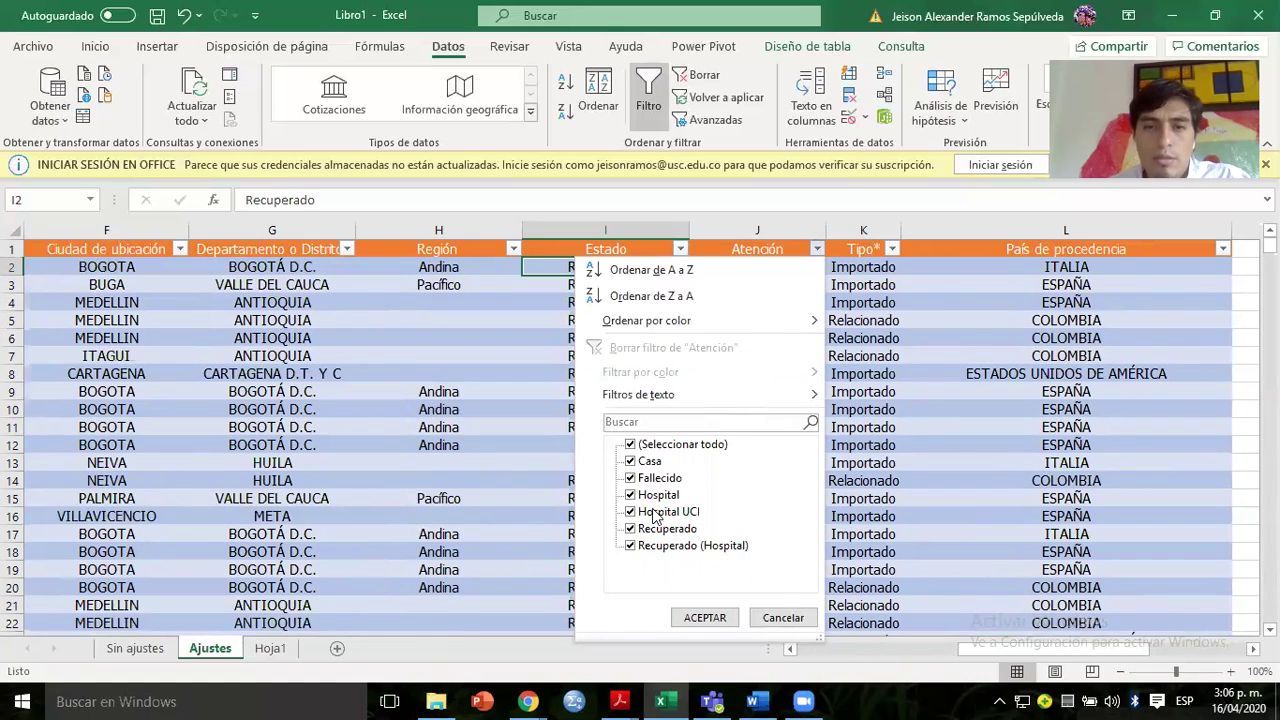
click(781, 614)
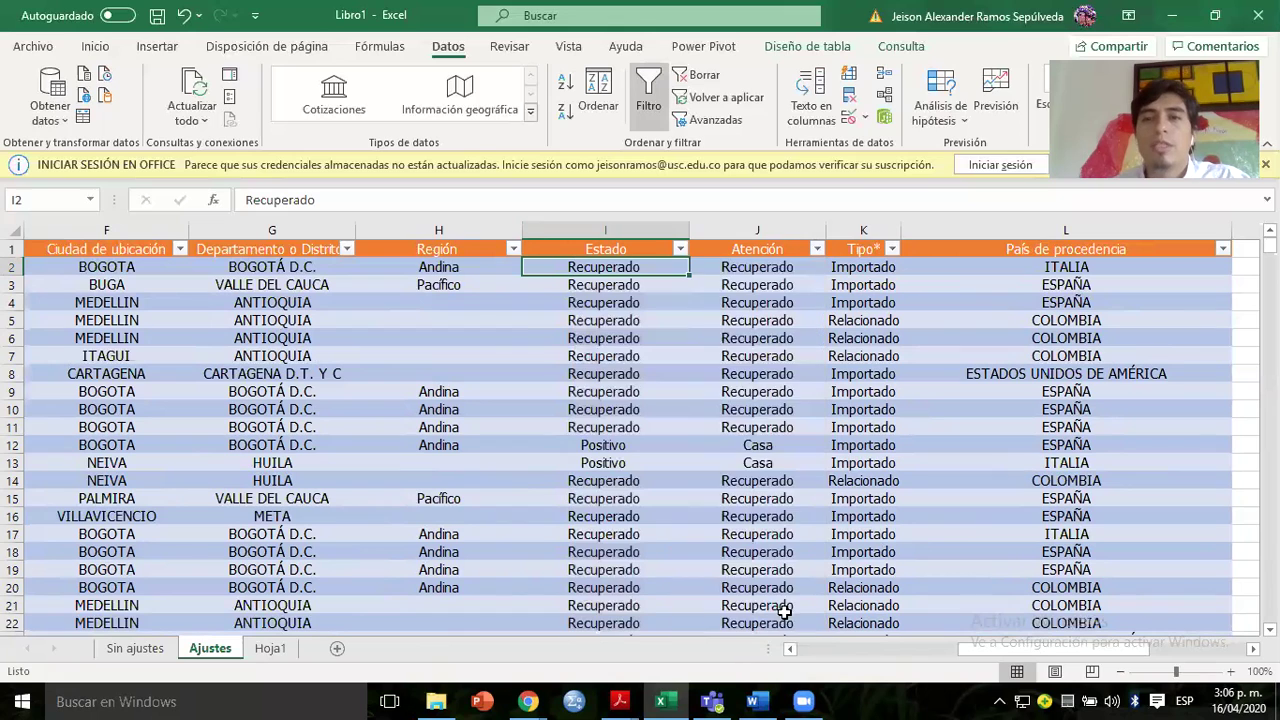
click(680, 249)
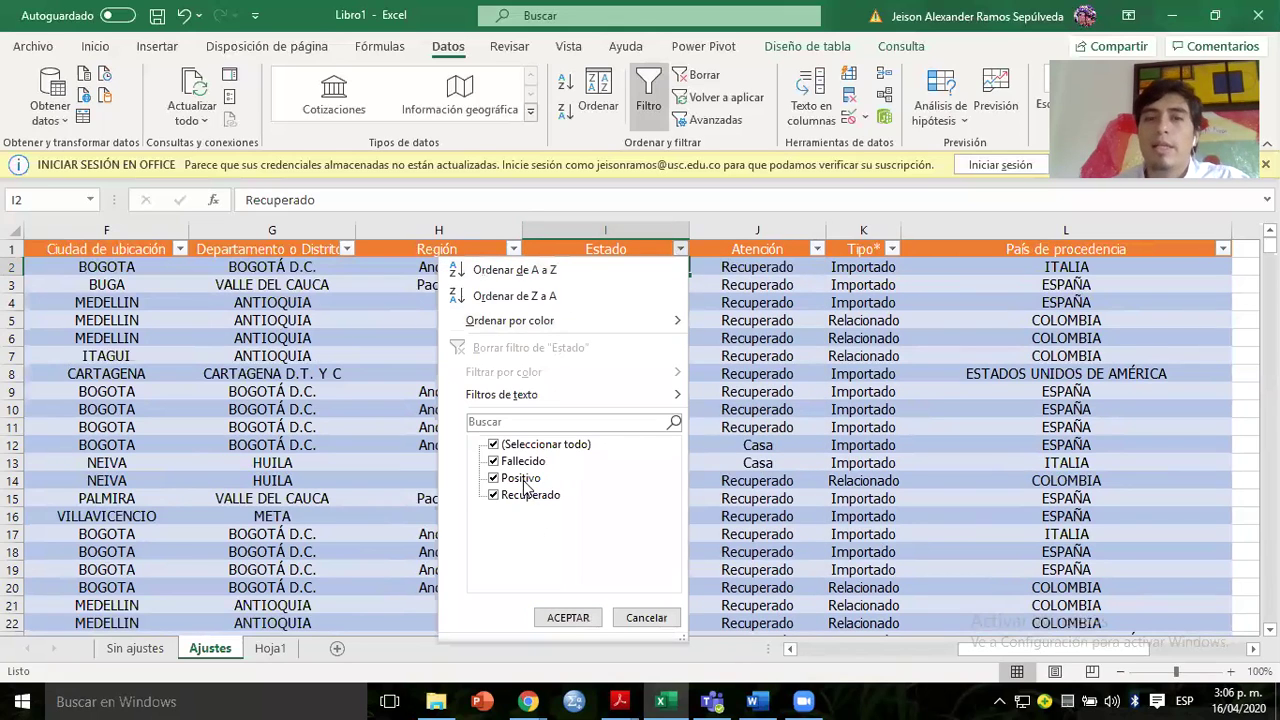
click(632, 618)
click(582, 391)
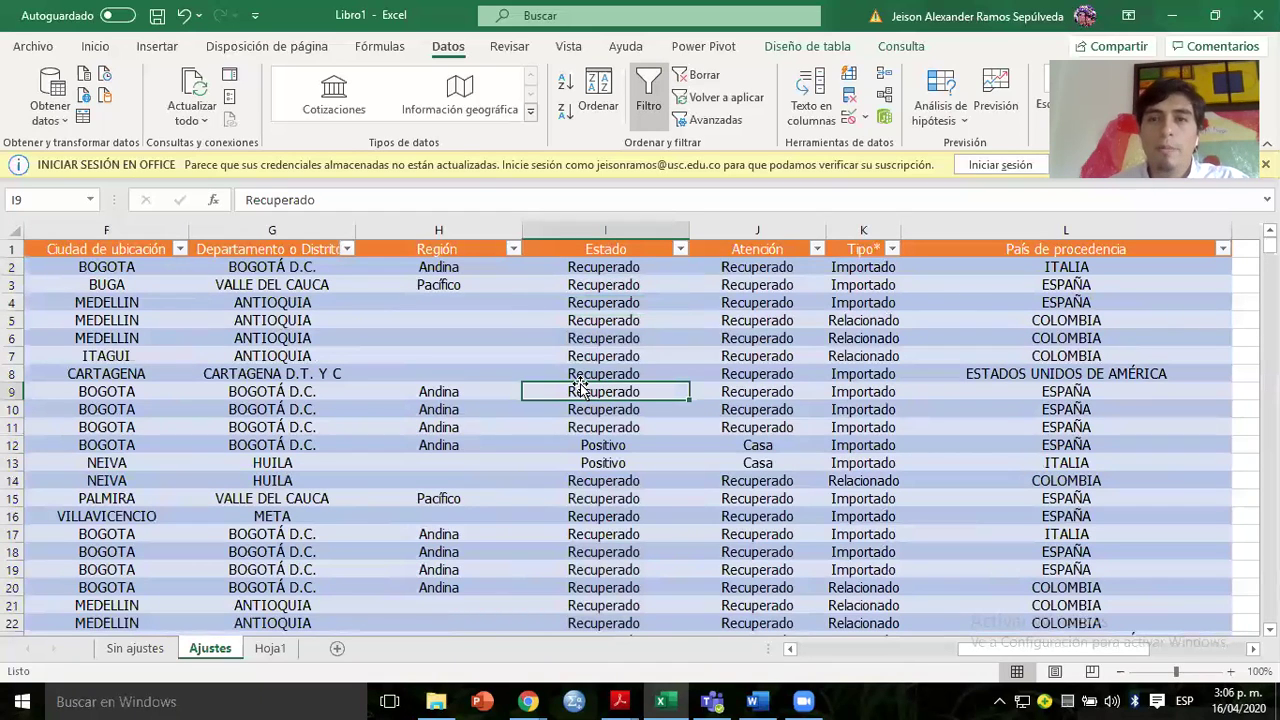
click(675, 318)
Check the Word variable table against the Atención, Tipo and País de procedencia headers in the Excel sheet.
key(alt+Tab)
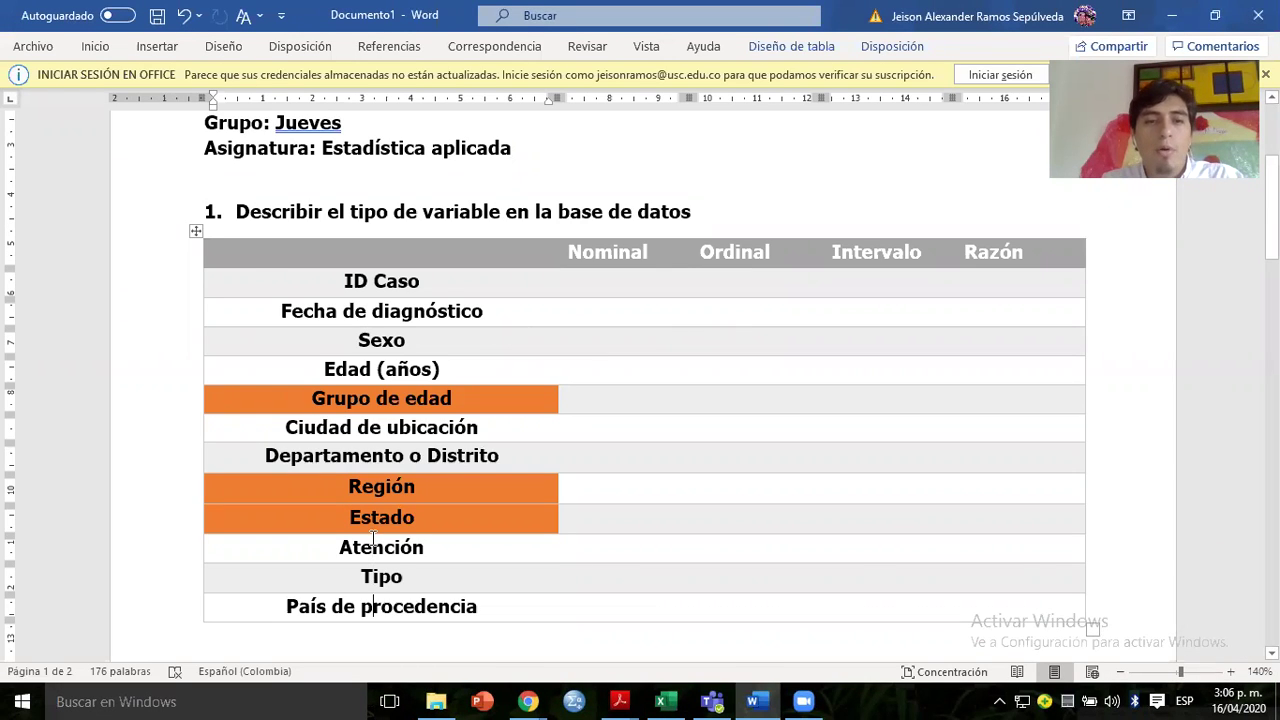
key(alt+Tab)
click(738, 255)
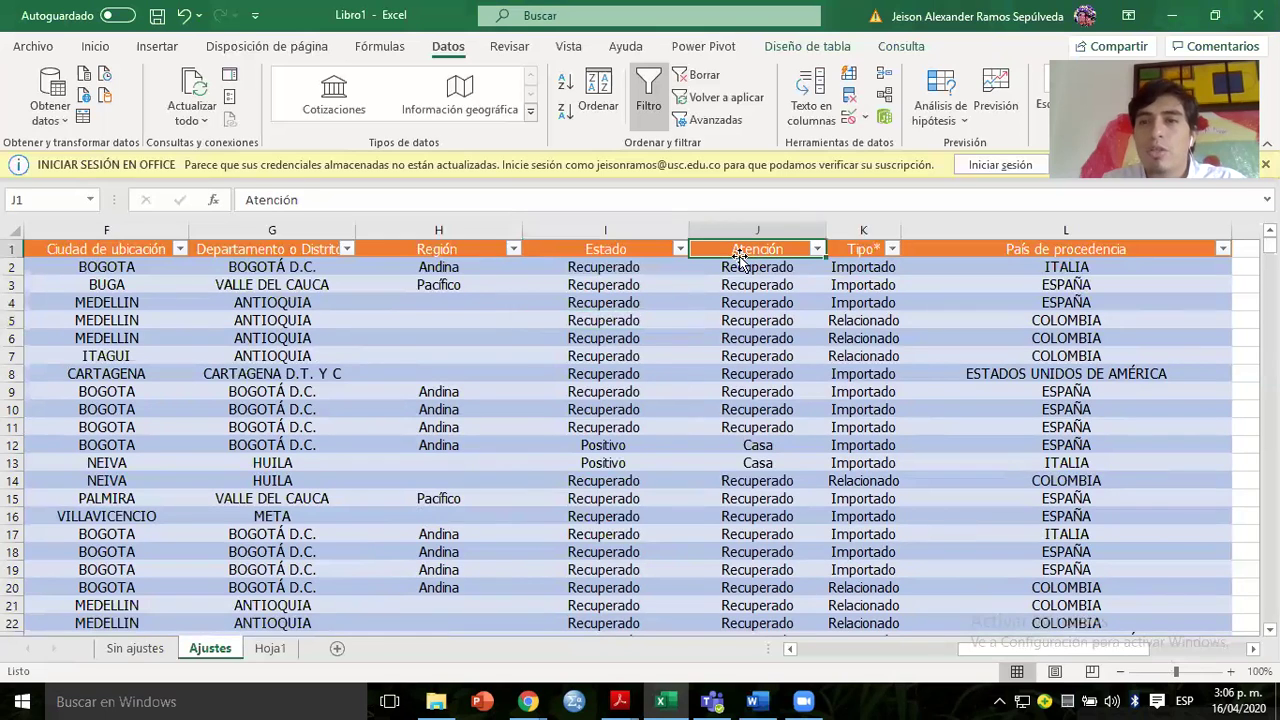
key(Right)
key(Right)
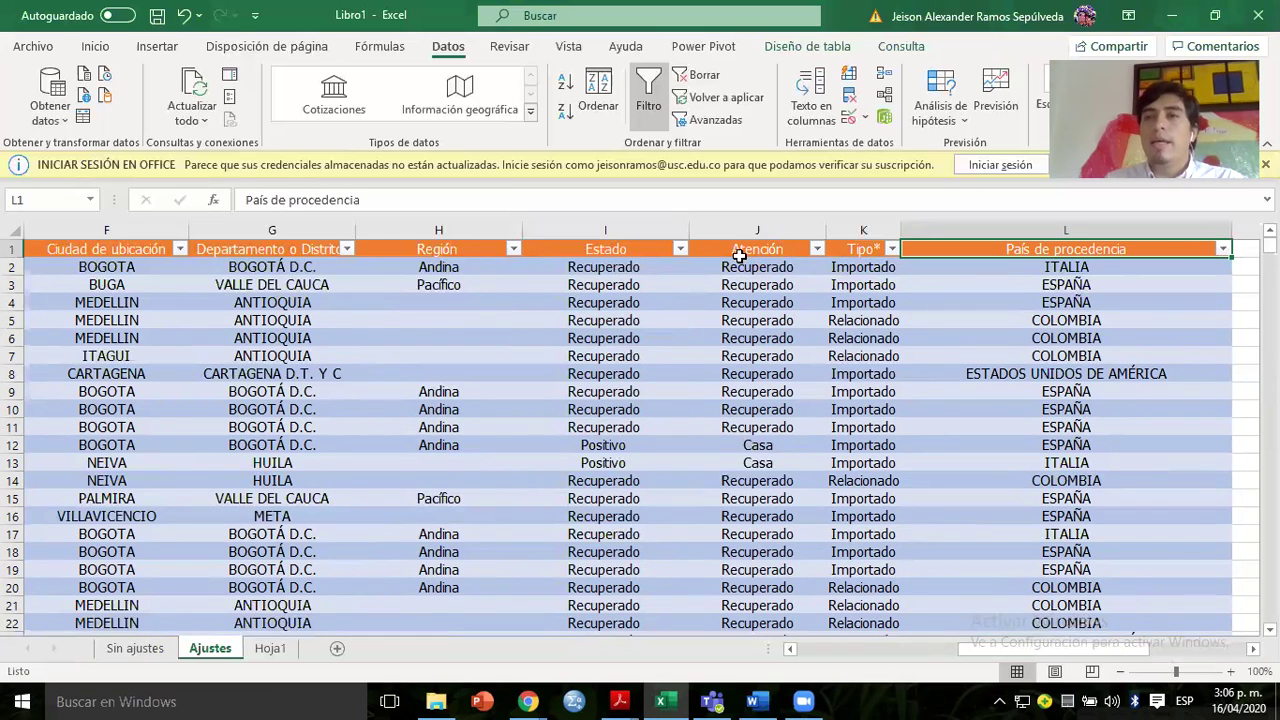
Zoom the Ajustes sheet out to 80% and return to the ID de caso column.
click(382, 318)
click(1119, 675)
click(1119, 675)
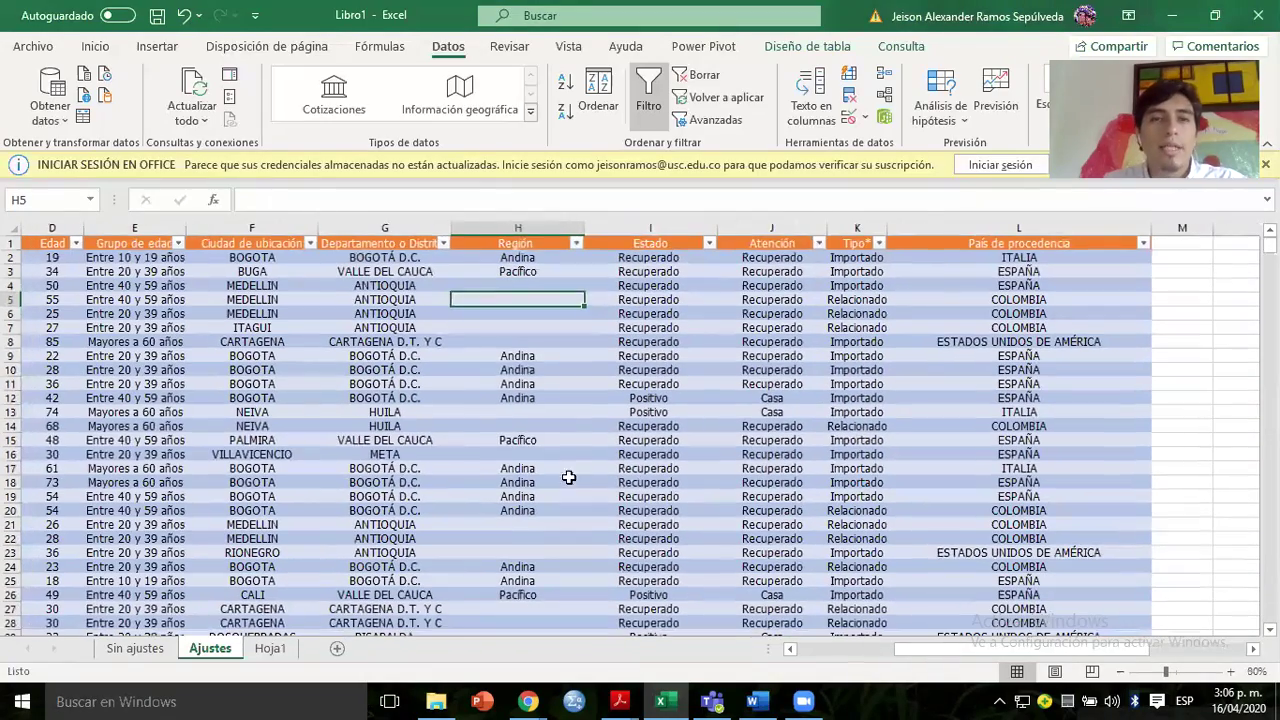
click(557, 478)
key(Left)
key(Left)
key(Left)
key(Left)
key(Left)
key(Left)
key(Up)
Review the Word variable table, and back in Excel the Edad and Grupo de edad columns and the Región header's comment.
key(alt+Tab)
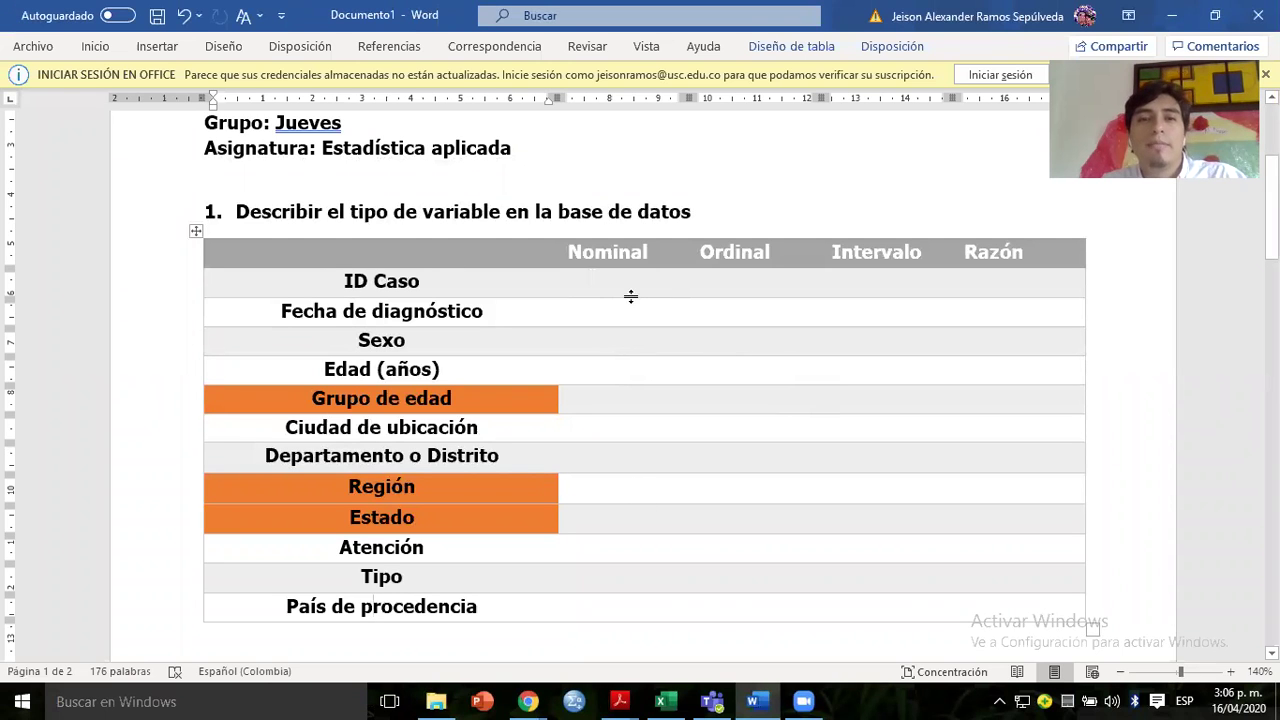
key(alt+Tab)
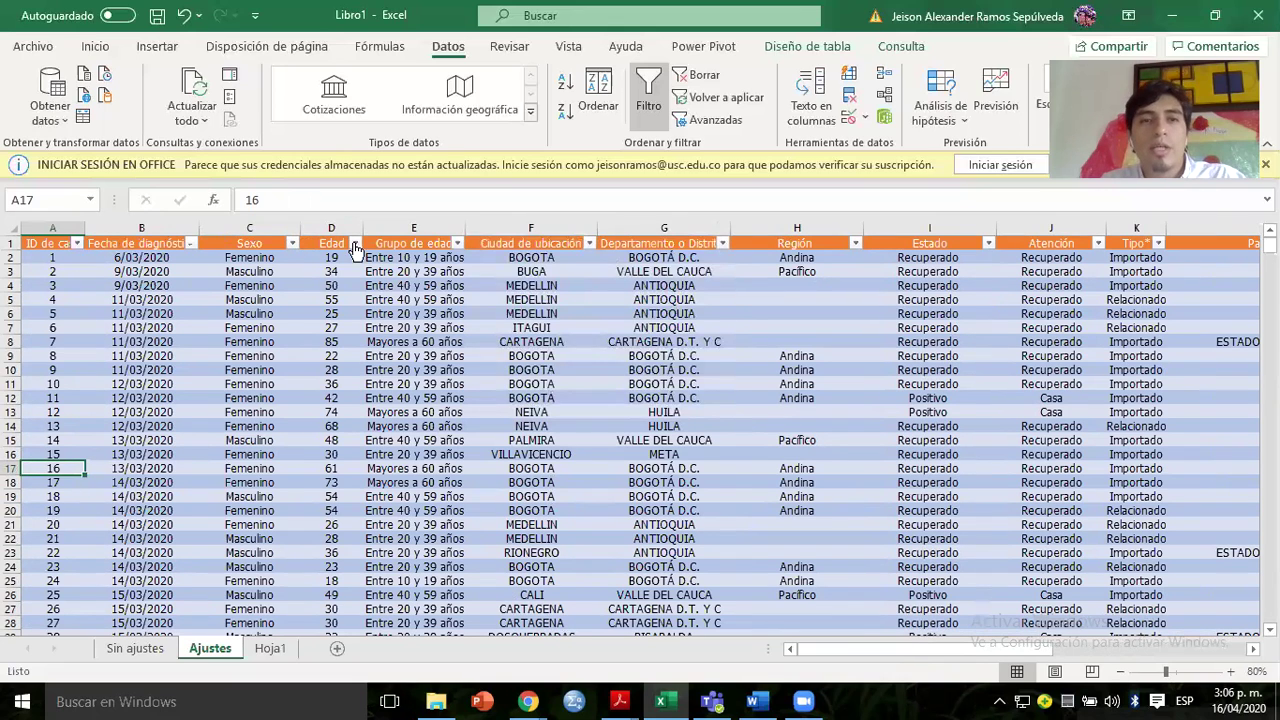
mouse_move(425, 233)
click(355, 298)
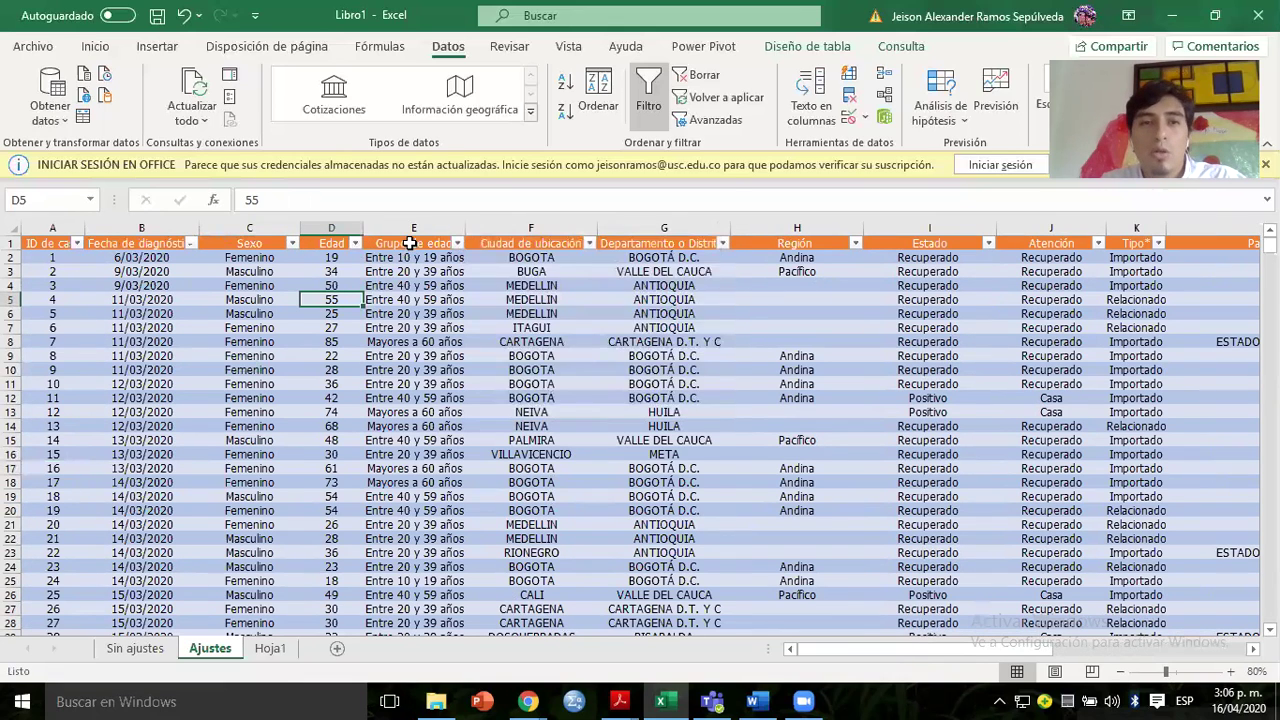
click(414, 313)
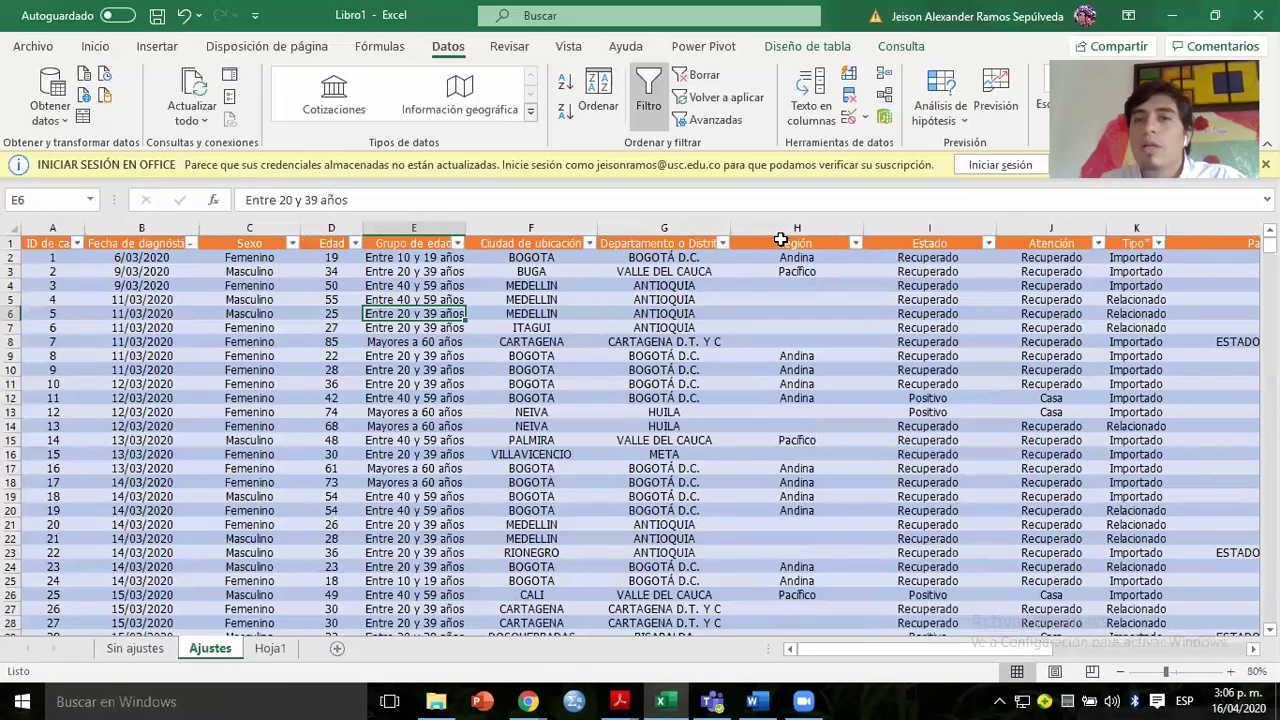
mouse_move(790, 242)
click(797, 285)
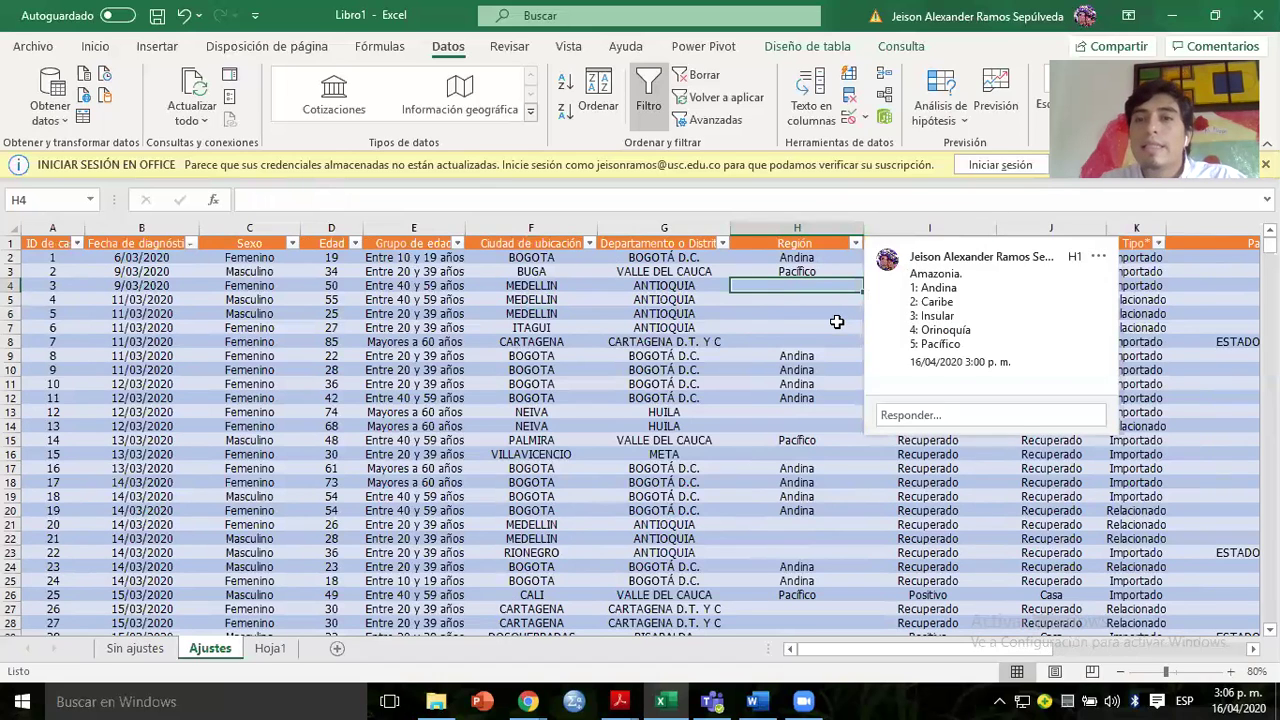
click(836, 326)
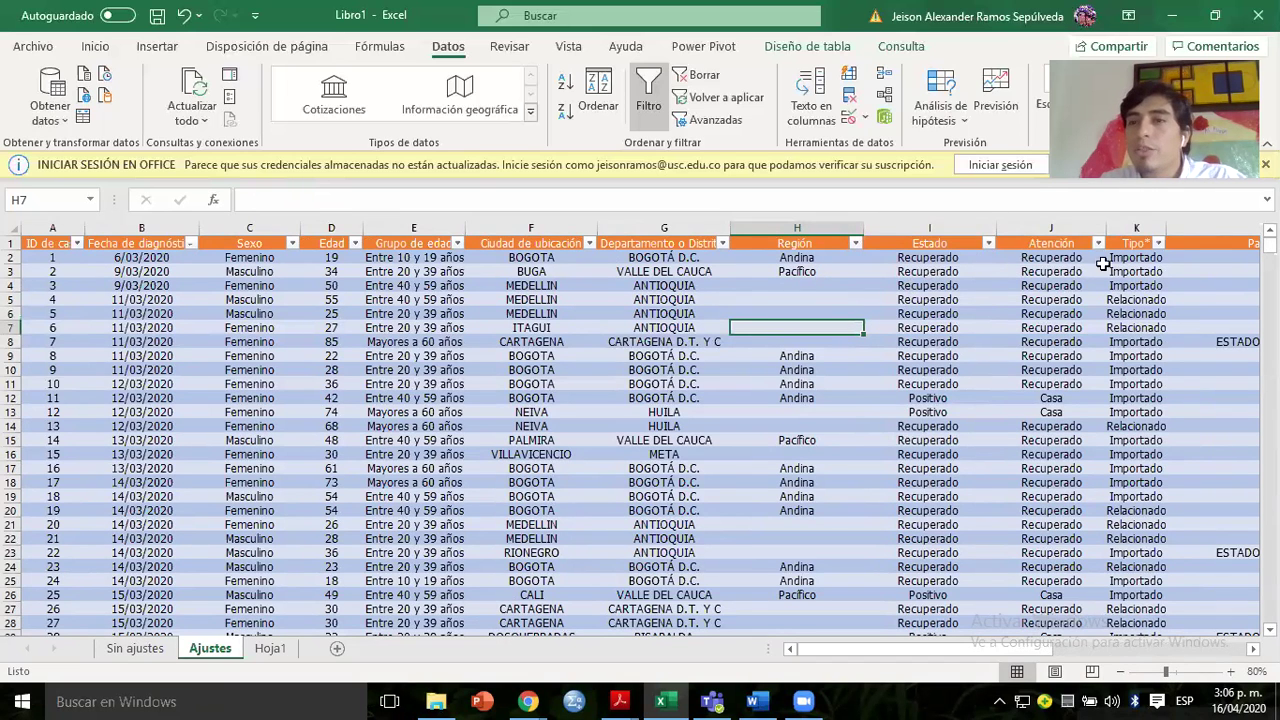
Review the Ajustes columns from País de procedencia back to Fecha de diagnóstico.
click(1142, 262)
scroll(1140, 258, right, 3)
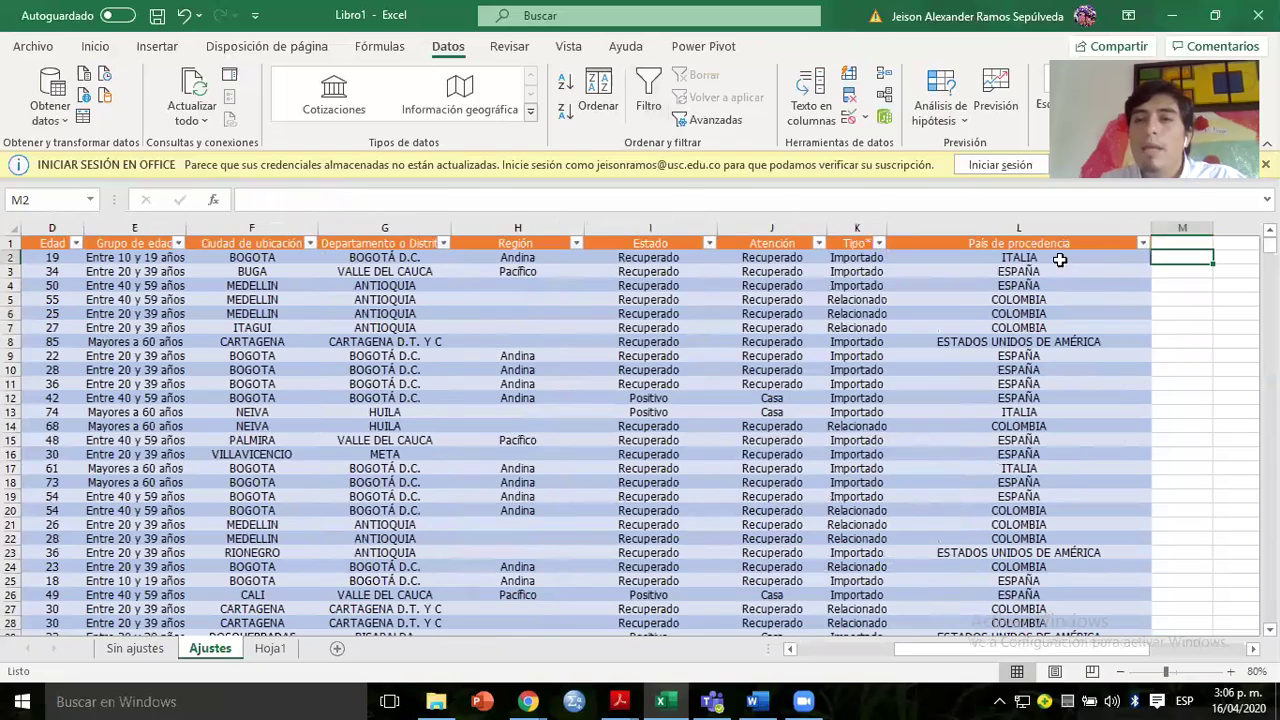
key(Left)
key(Left)
key(Left)
key(Left)
key(Left)
key(Left)
key(Left)
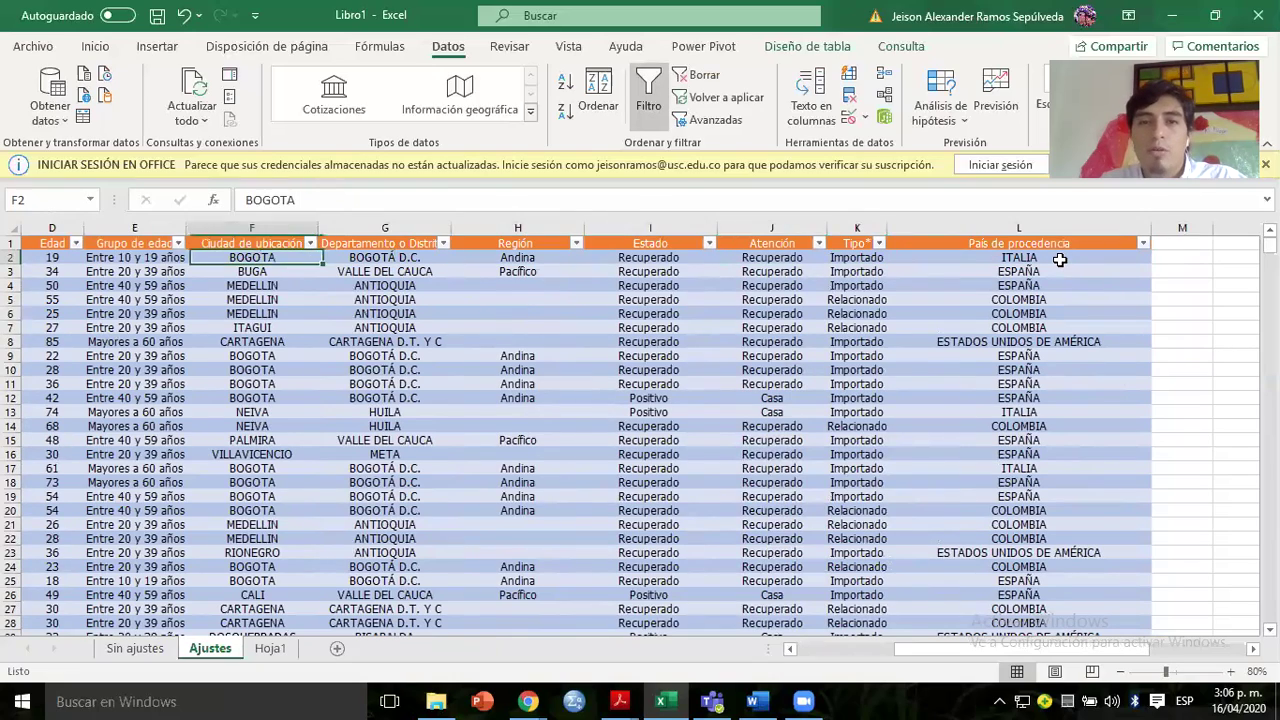
key(Left)
key(Left)
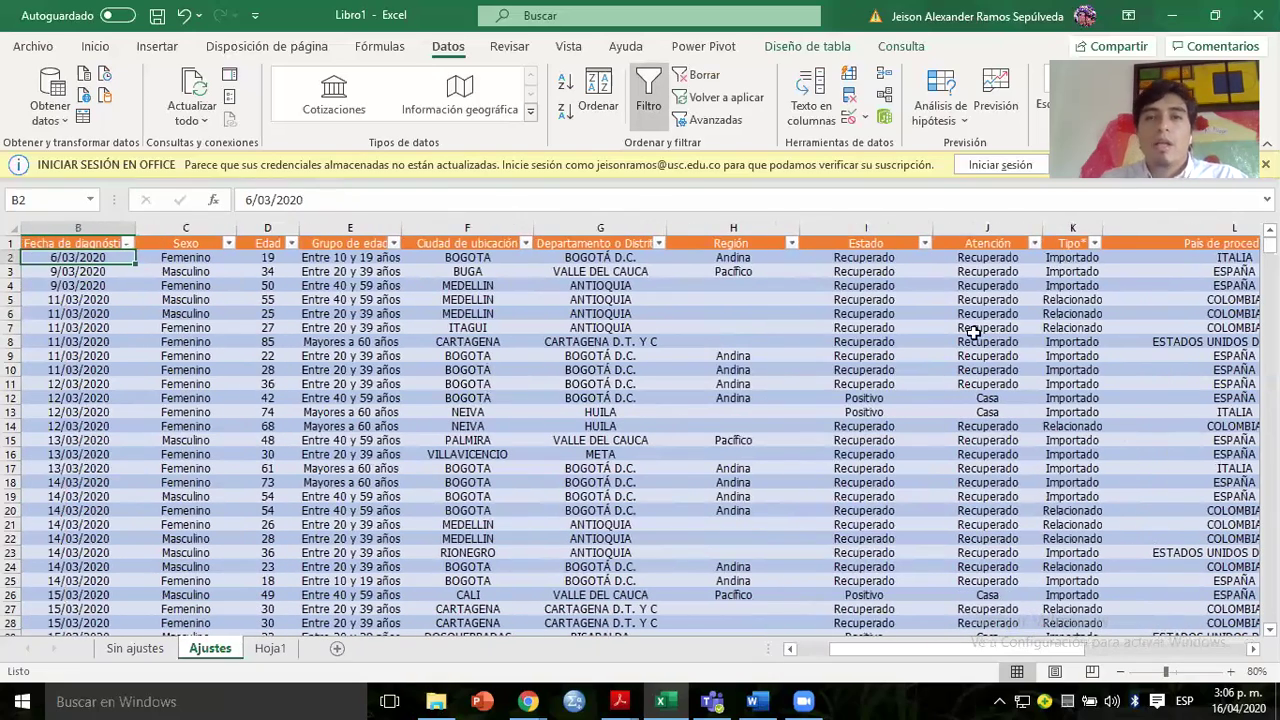
click(958, 340)
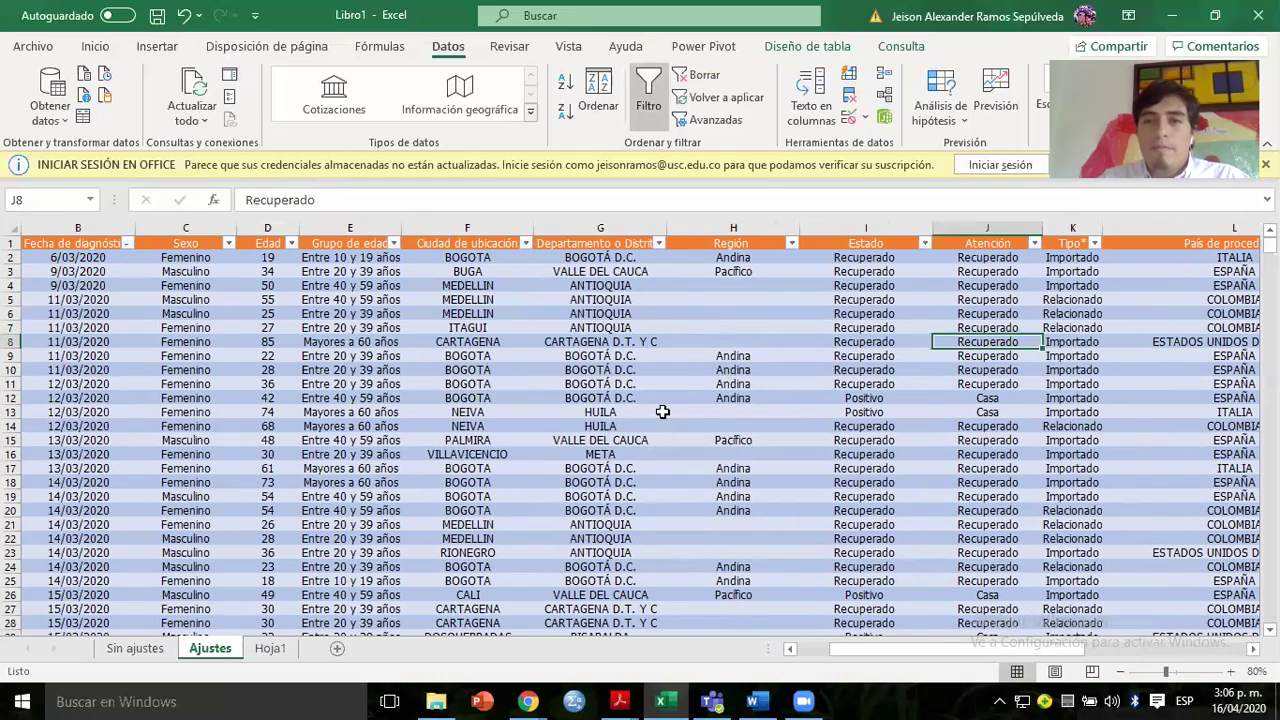
View the Sin ajustes sheet and return to the Ajustes sheet.
click(138, 650)
click(209, 649)
click(338, 424)
Switch to the Word workshop document and go to the Plan de análisis section below the variable table.
key(alt+Tab)
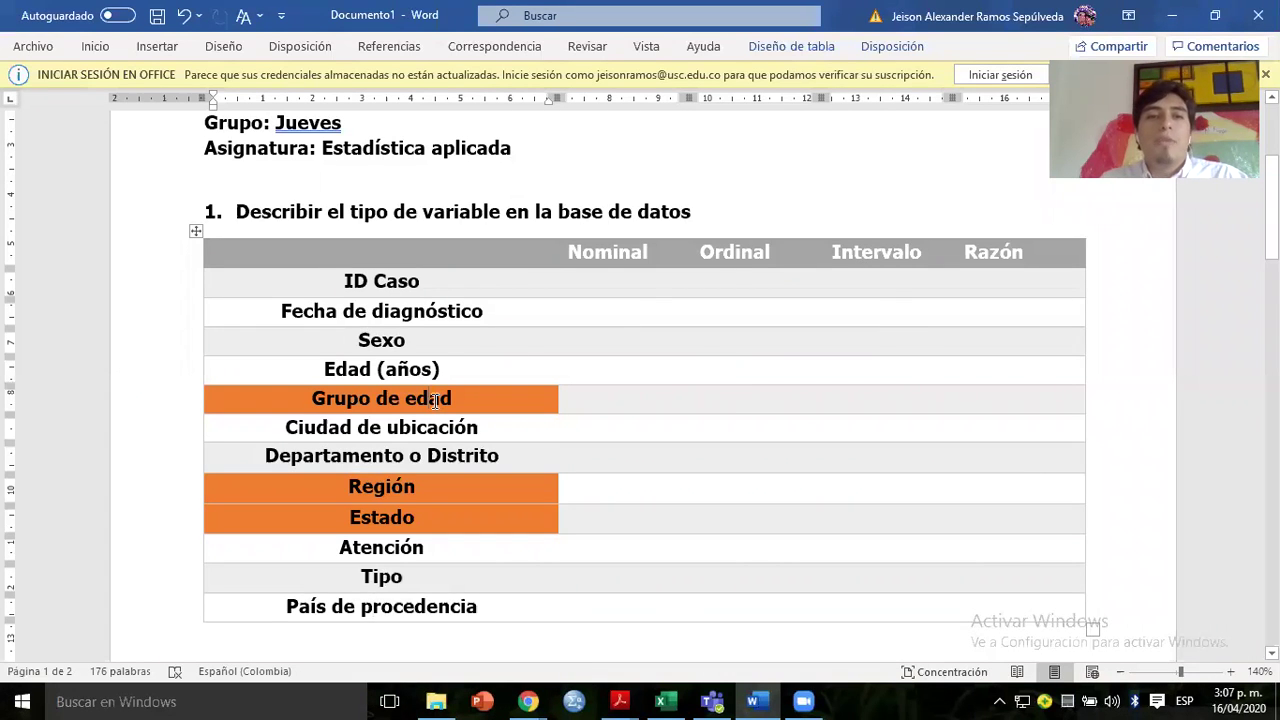
key(Down)
key(Down)
key(Down)
key(Down)
key(Down)
key(Down)
key(Down)
key(Down)
key(Down)
key(Down)
key(Down)
key(Down)
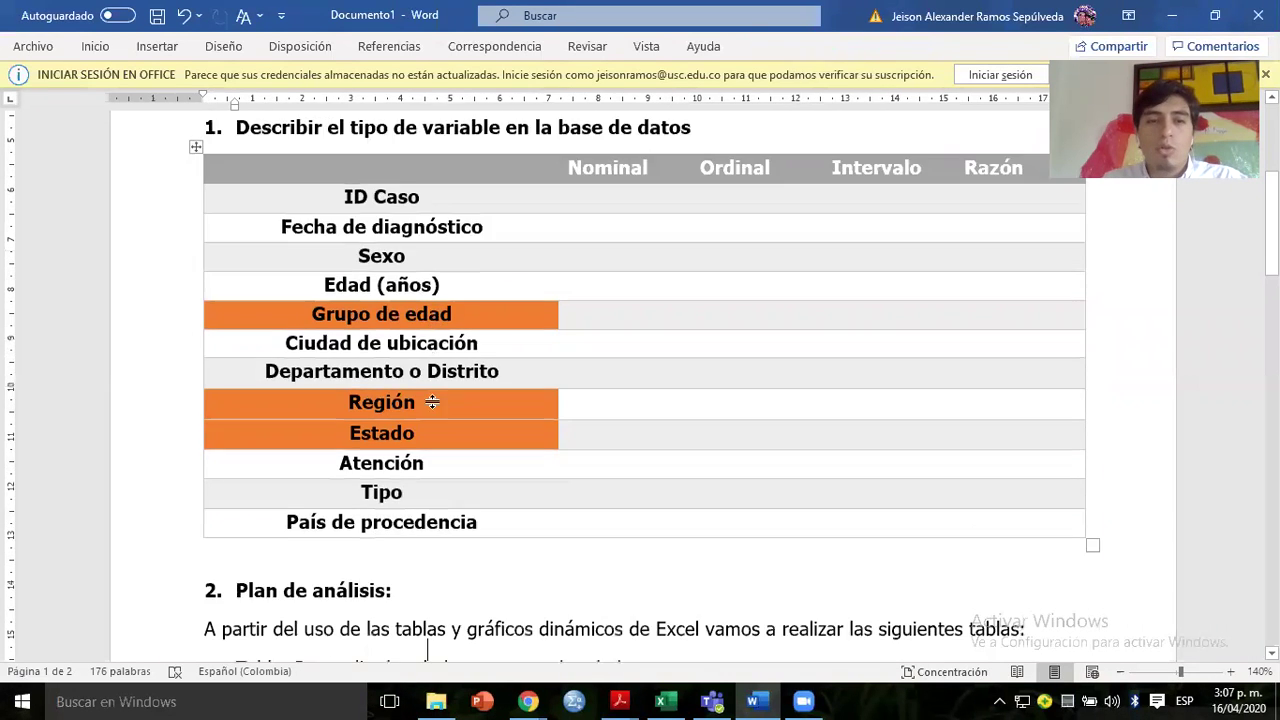
Review the Plan de análisis items a to h and the interpretation task in section 3 of the Word workshop document.
key(Down)
key(Down)
key(Down)
key(Down)
key(Down)
key(Down)
key(Down)
key(Down)
key(Down)
key(Down)
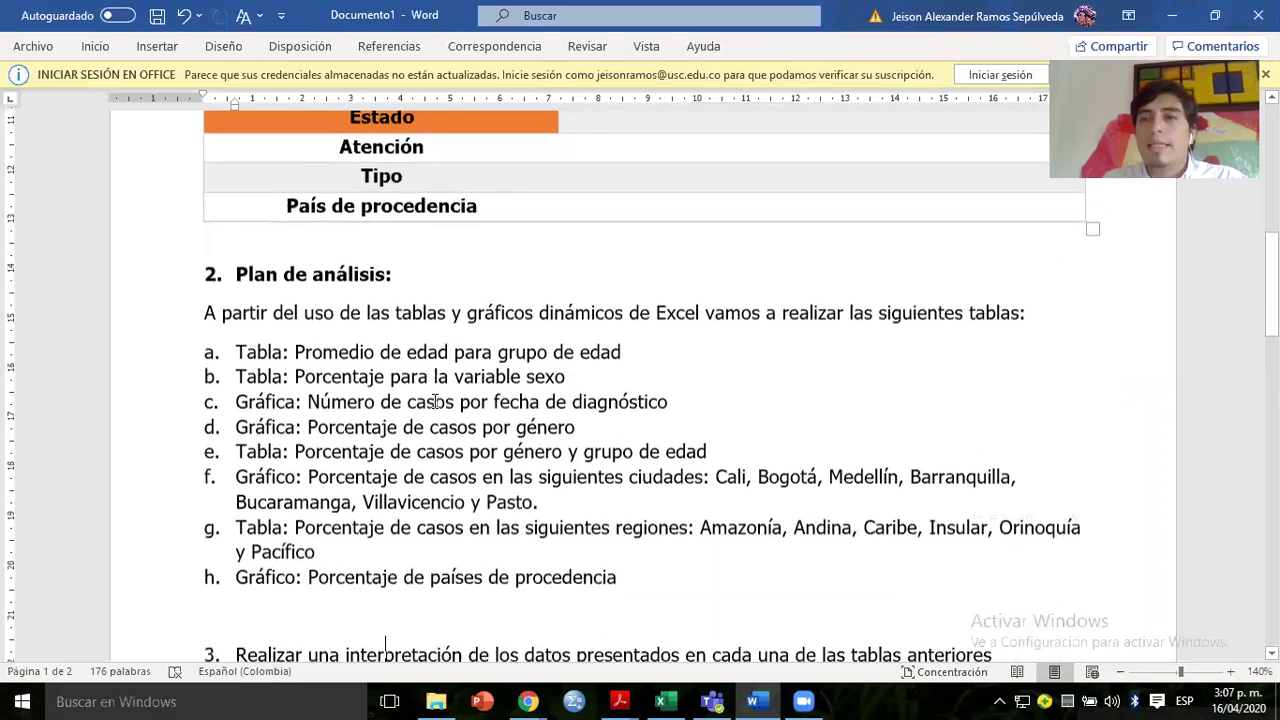
scroll(435, 401, up, 2)
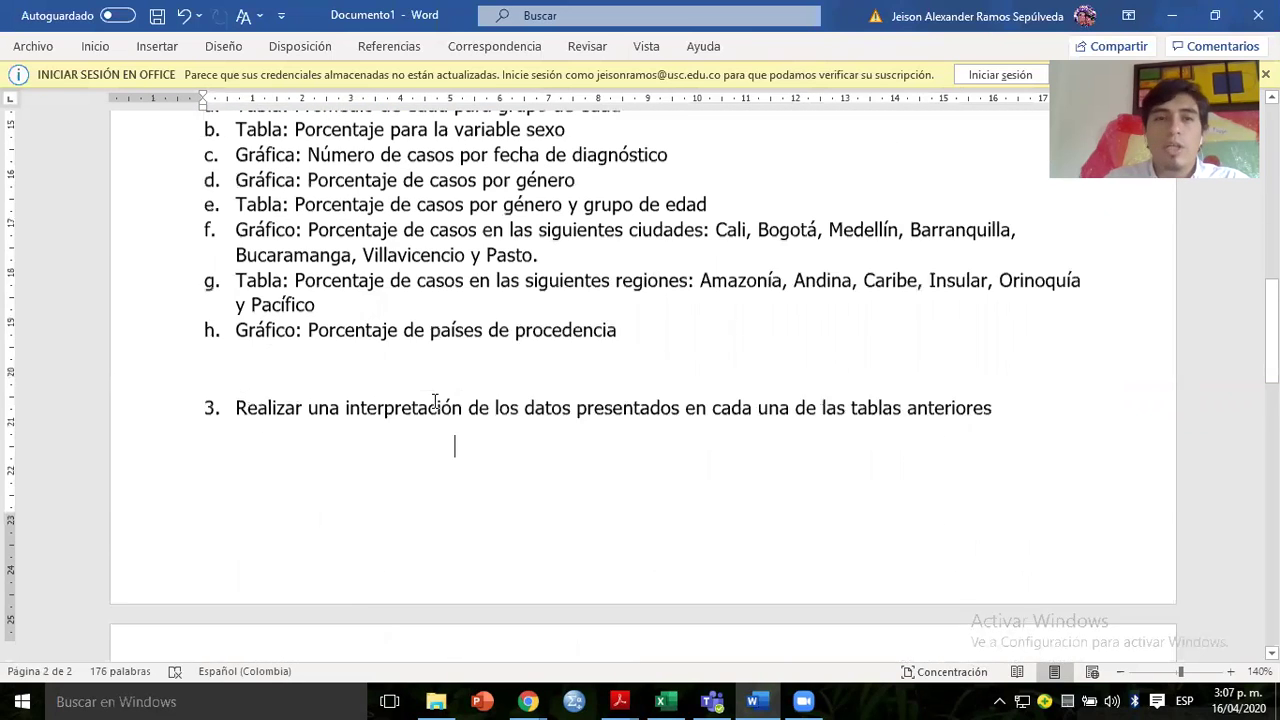
click(435, 401)
key(Up)
key(Up)
key(Up)
key(Up)
key(Up)
key(Up)
key(Up)
key(Up)
key(Up)
key(Up)
key(Up)
key(Up)
key(Up)
key(Up)
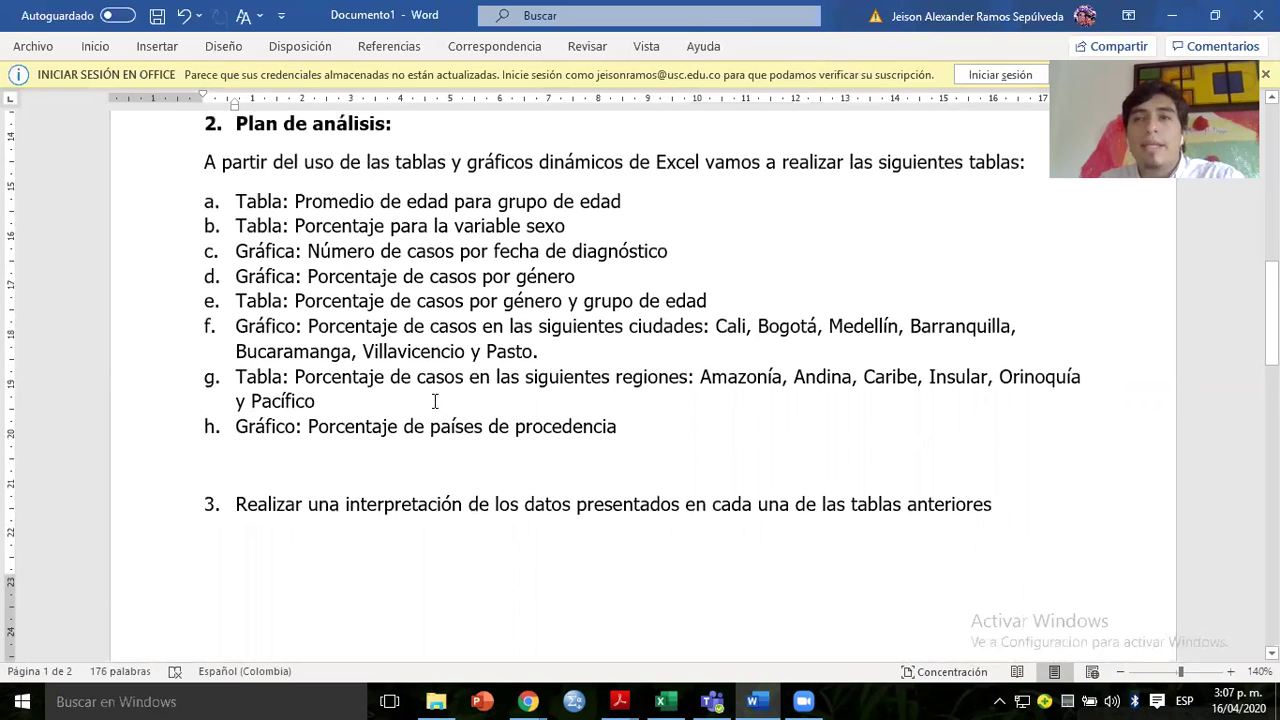
key(Up)
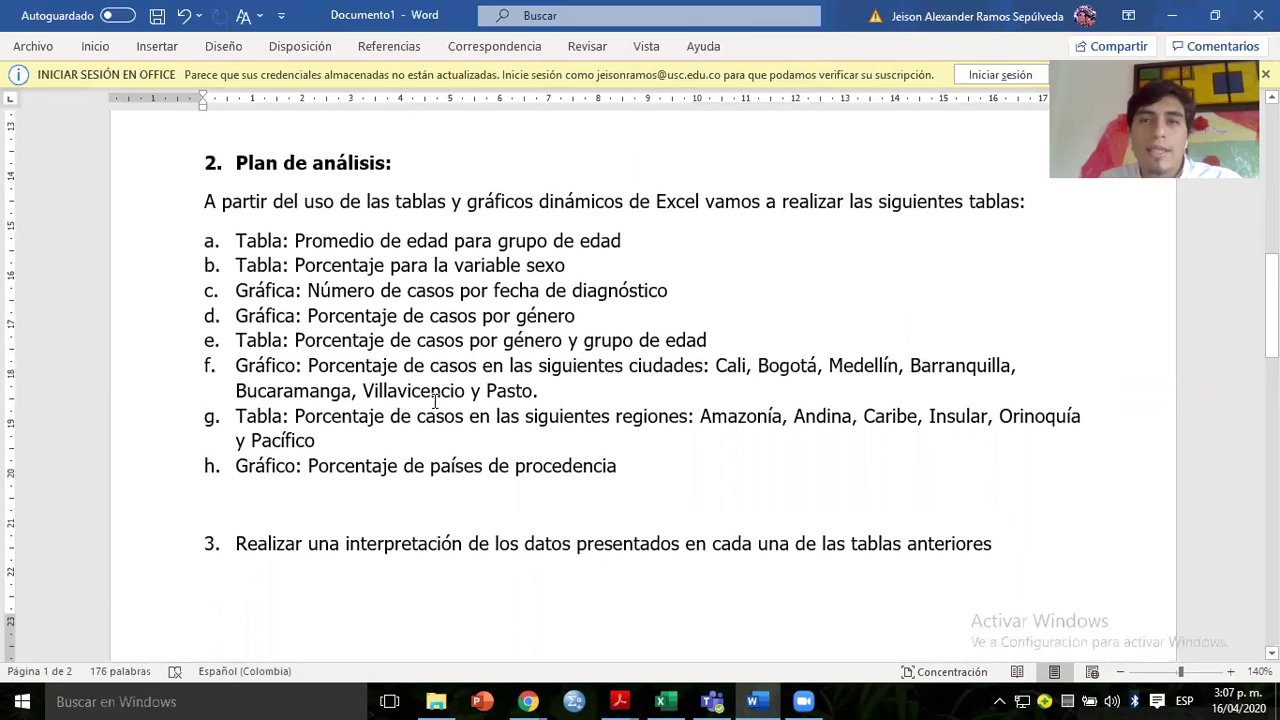
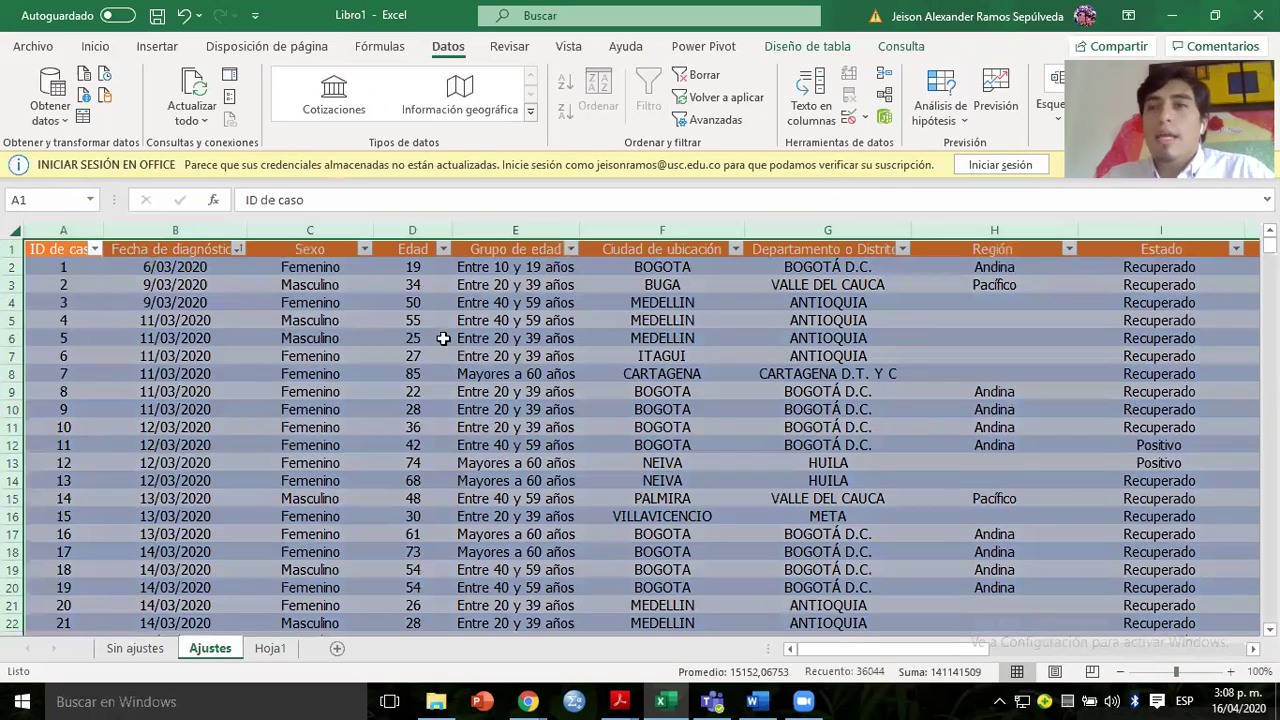
In Excel, create a pivot table from columns A to L of the Ajustes sheet on a new worksheet.
mouse_move(505, 238)
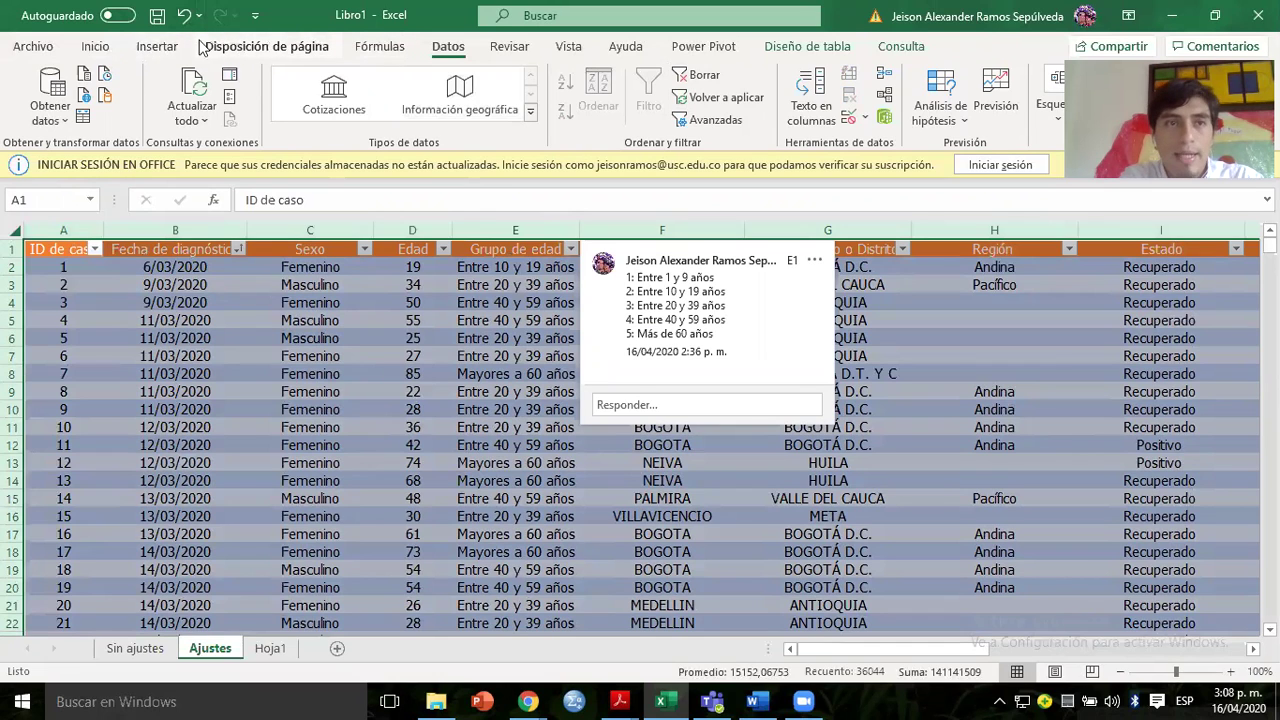
click(145, 55)
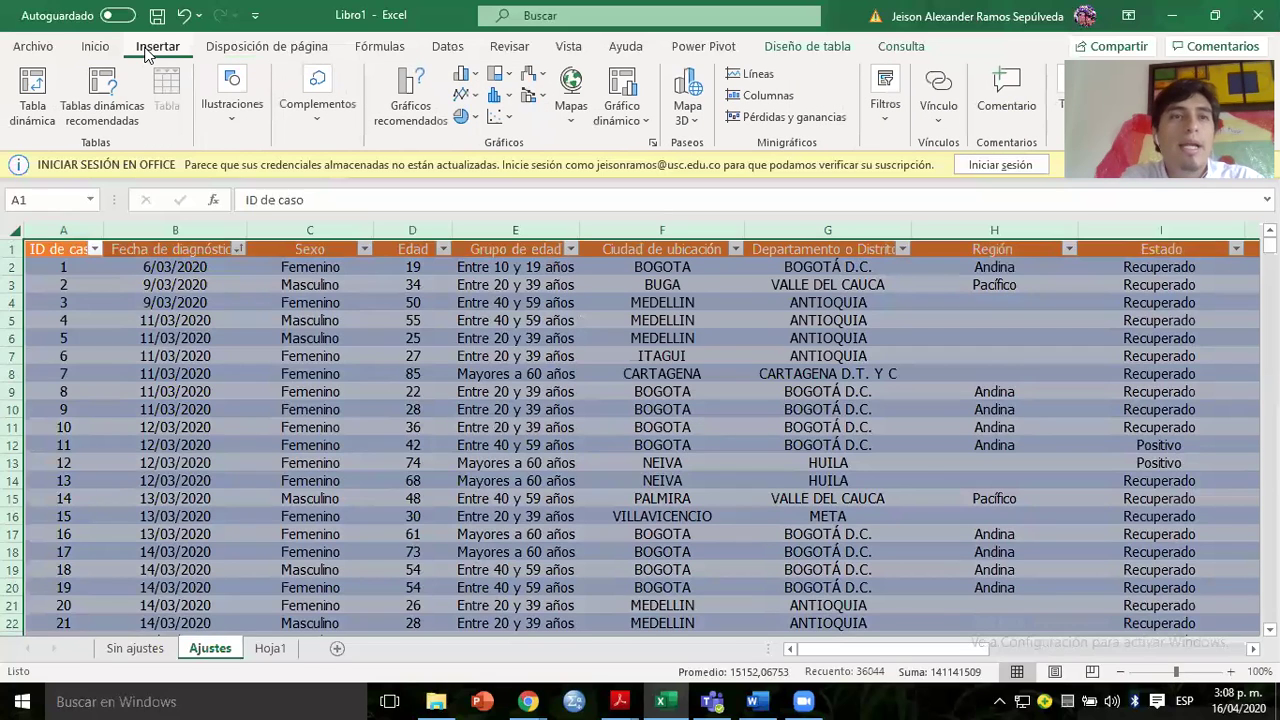
click(30, 108)
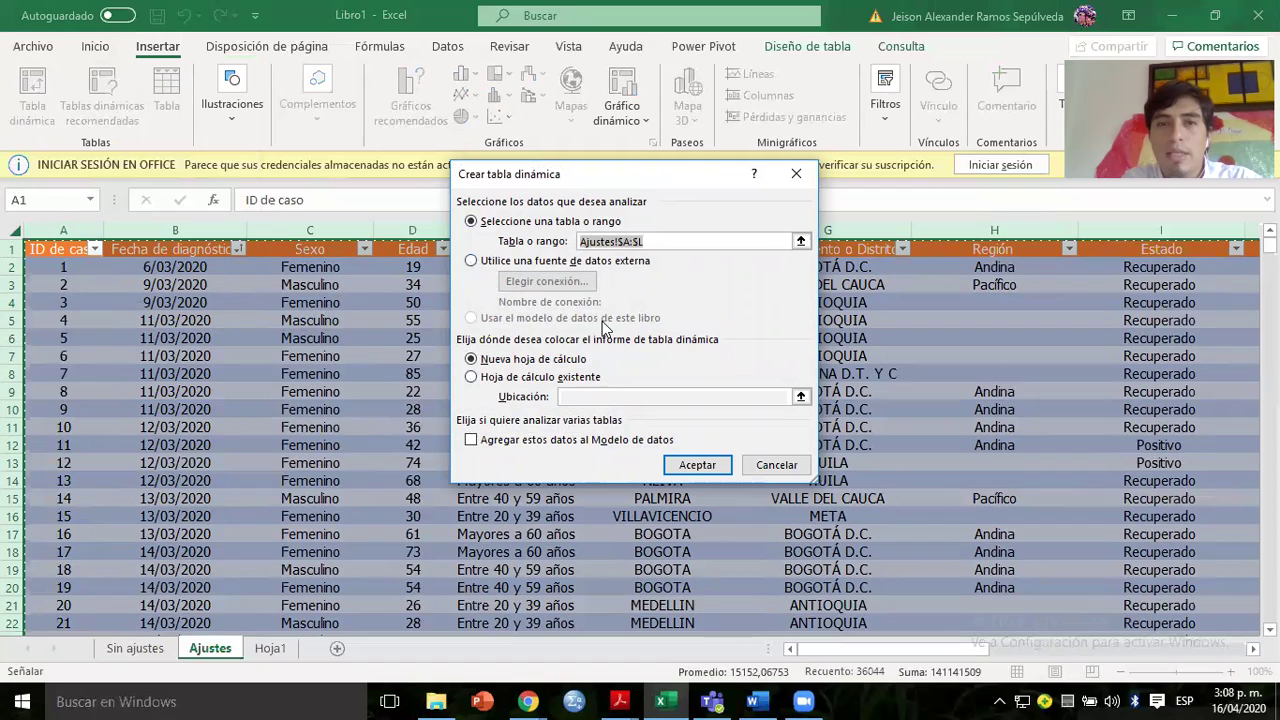
click(472, 360)
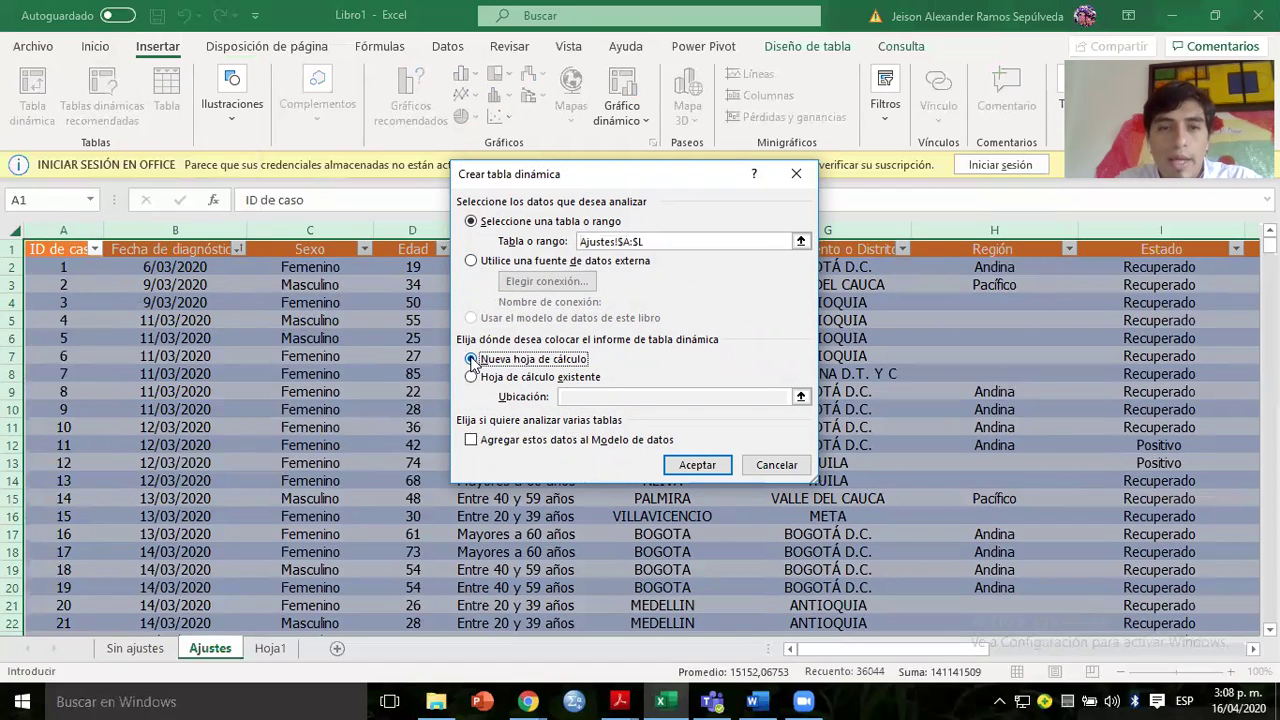
click(695, 466)
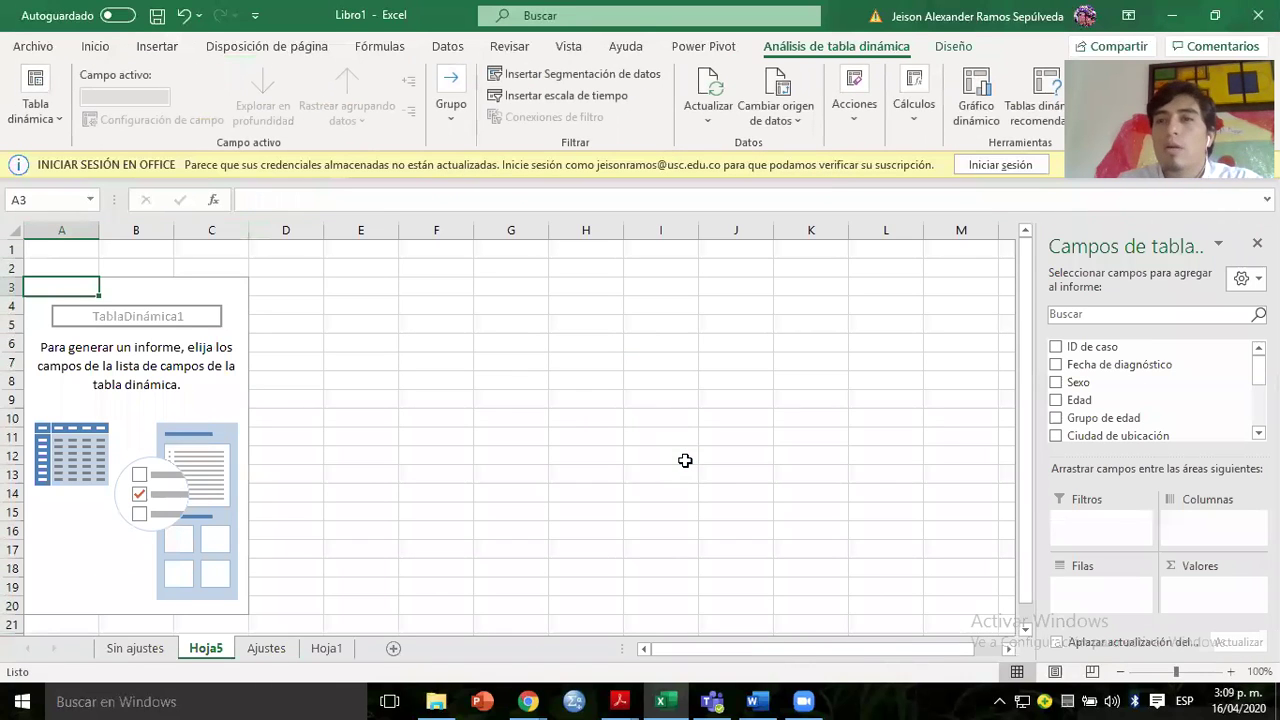
Rename the new worksheet that holds the empty pivot table.
double_click(210, 650)
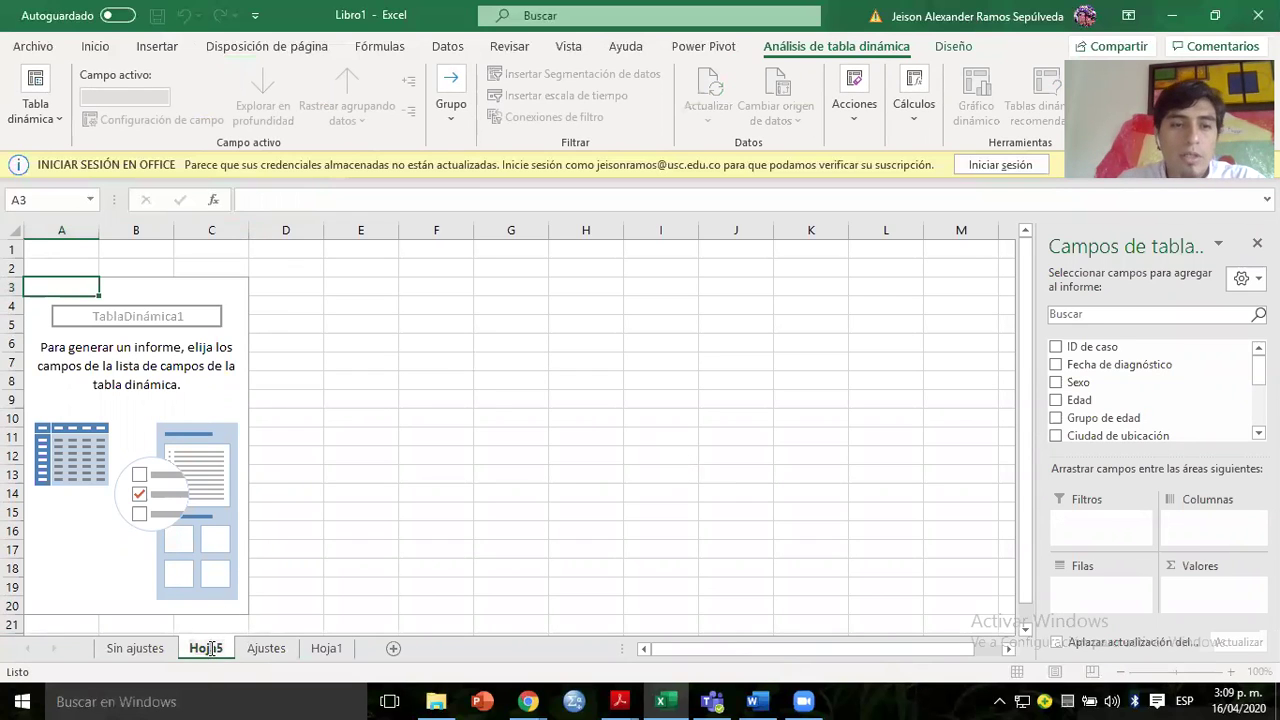
text(Ho)
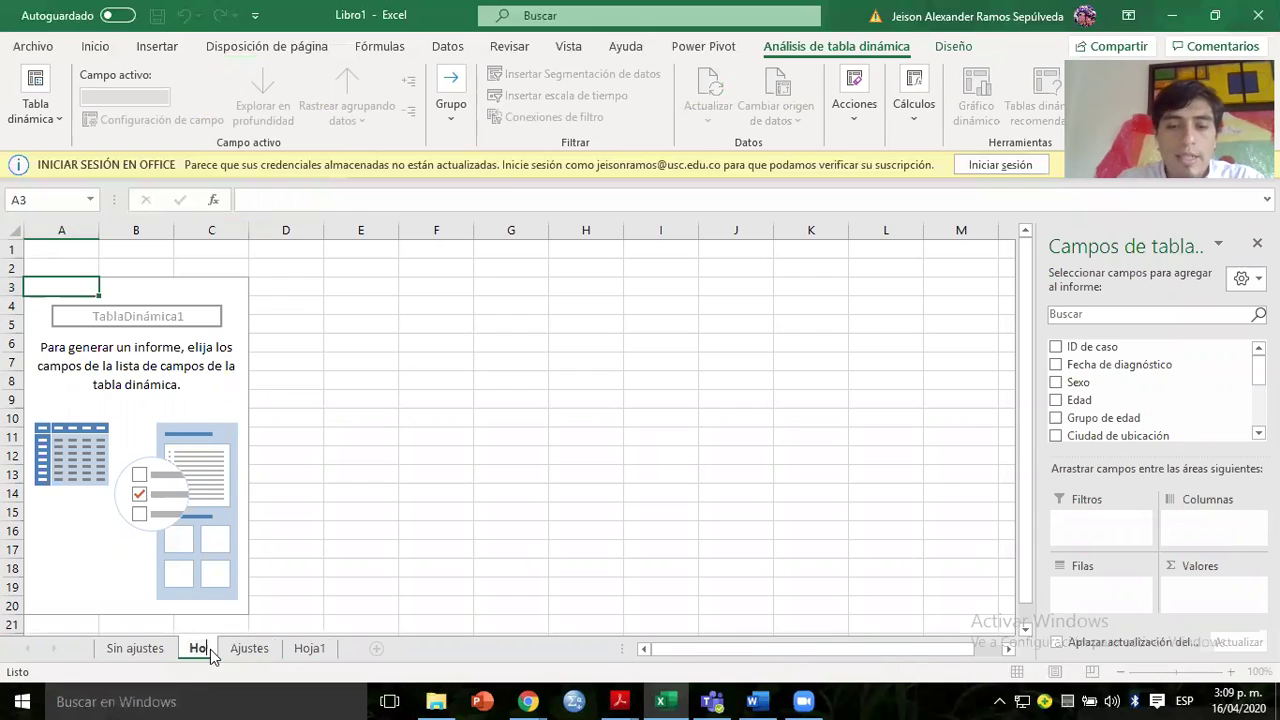
Rename the pivot table's sheet as "Hoja de análisis" and select a cell inside the empty pivot table.
text(ja de análisis)
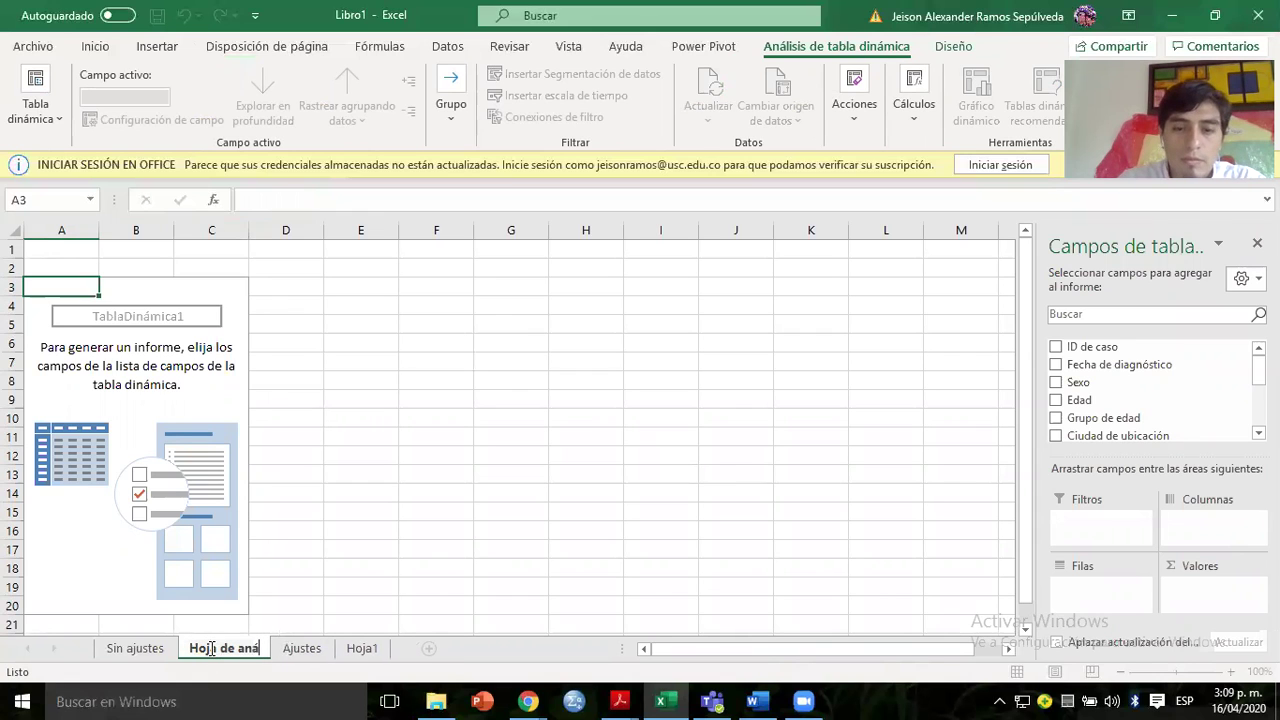
click(380, 453)
click(157, 365)
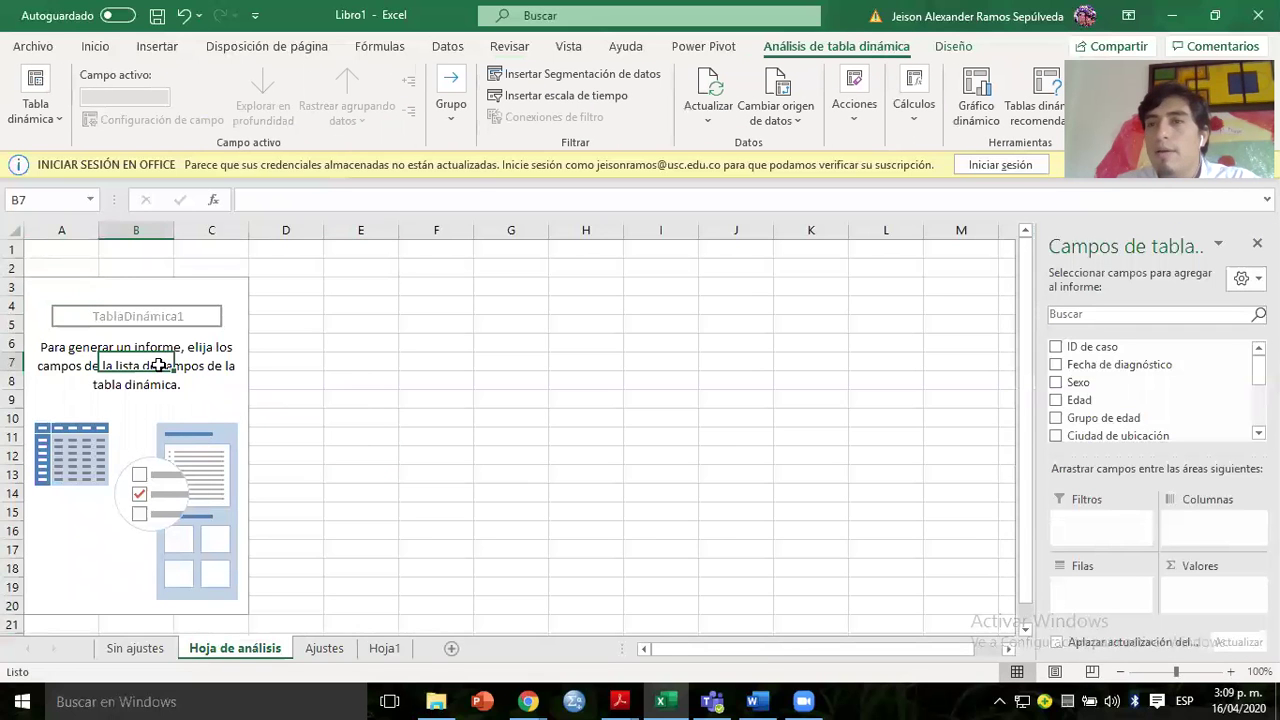
Switch to the analysis plan in Word and highlight "grupo de edad" in item a in yellow.
key(alt+Tab)
key(alt+Tab)
key(alt+shift+Tab)
click(320, 245)
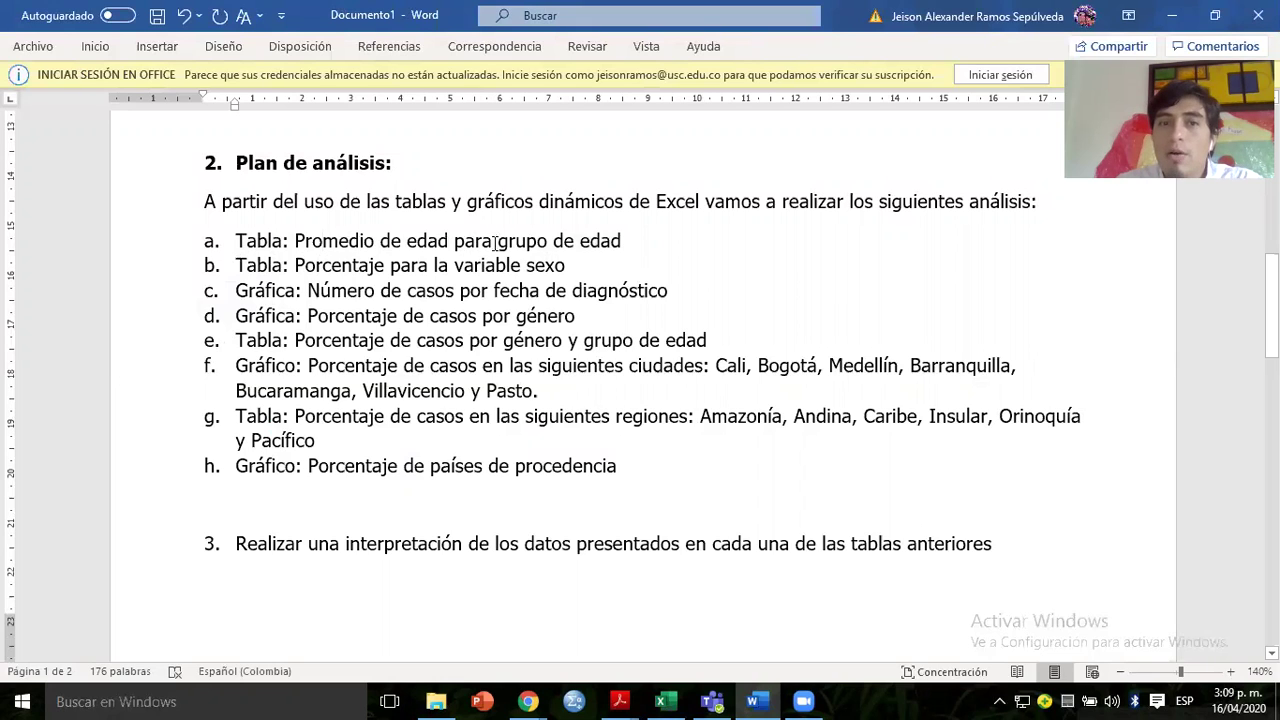
drag(506, 240, 637, 238)
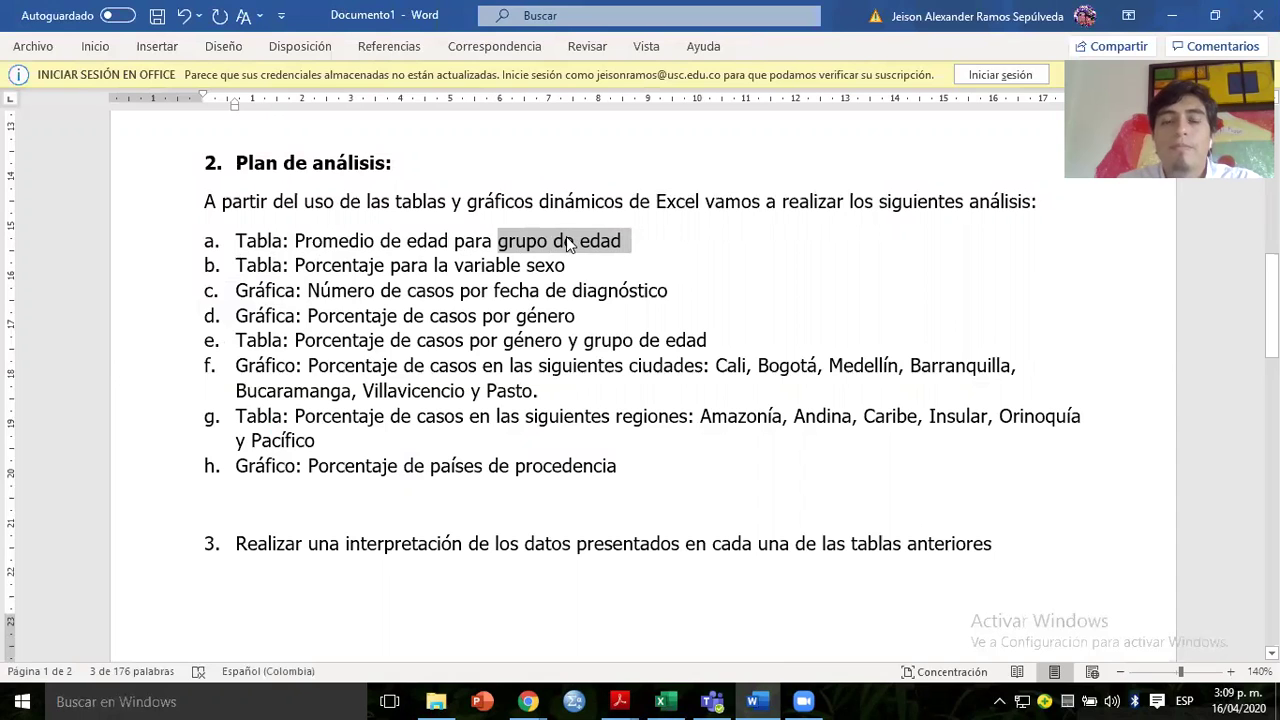
click(95, 46)
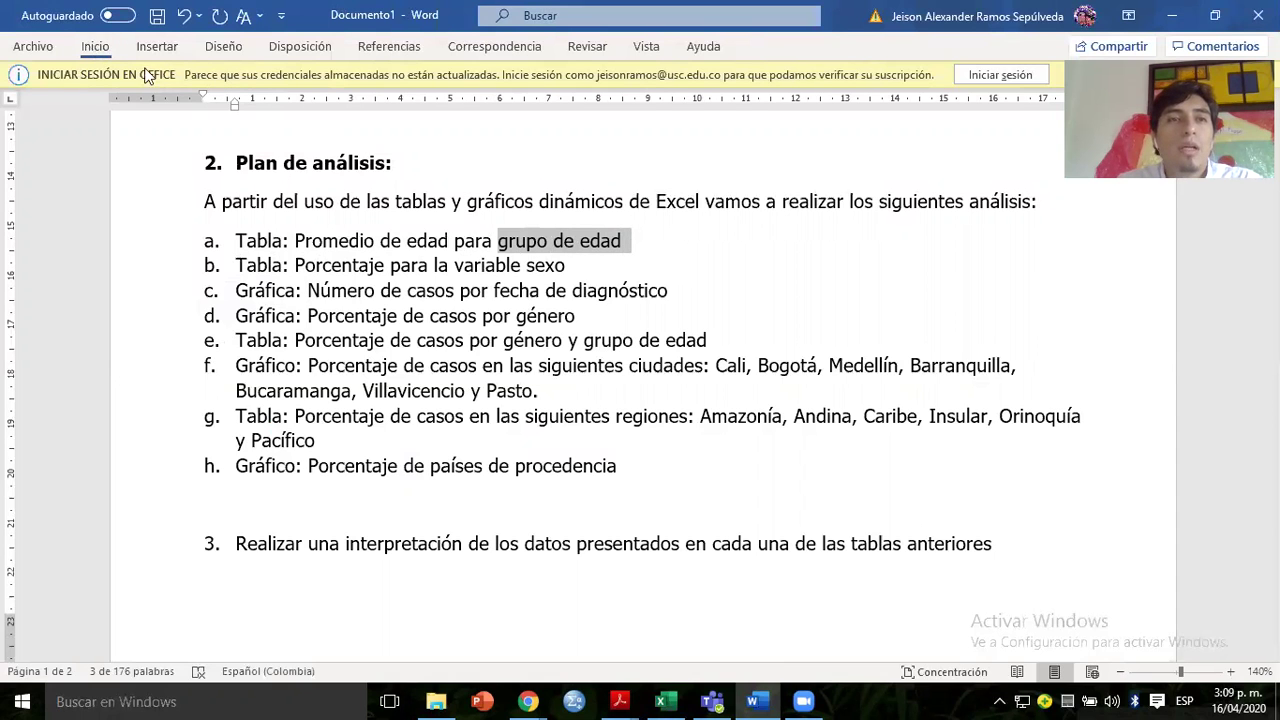
click(283, 112)
key(Right)
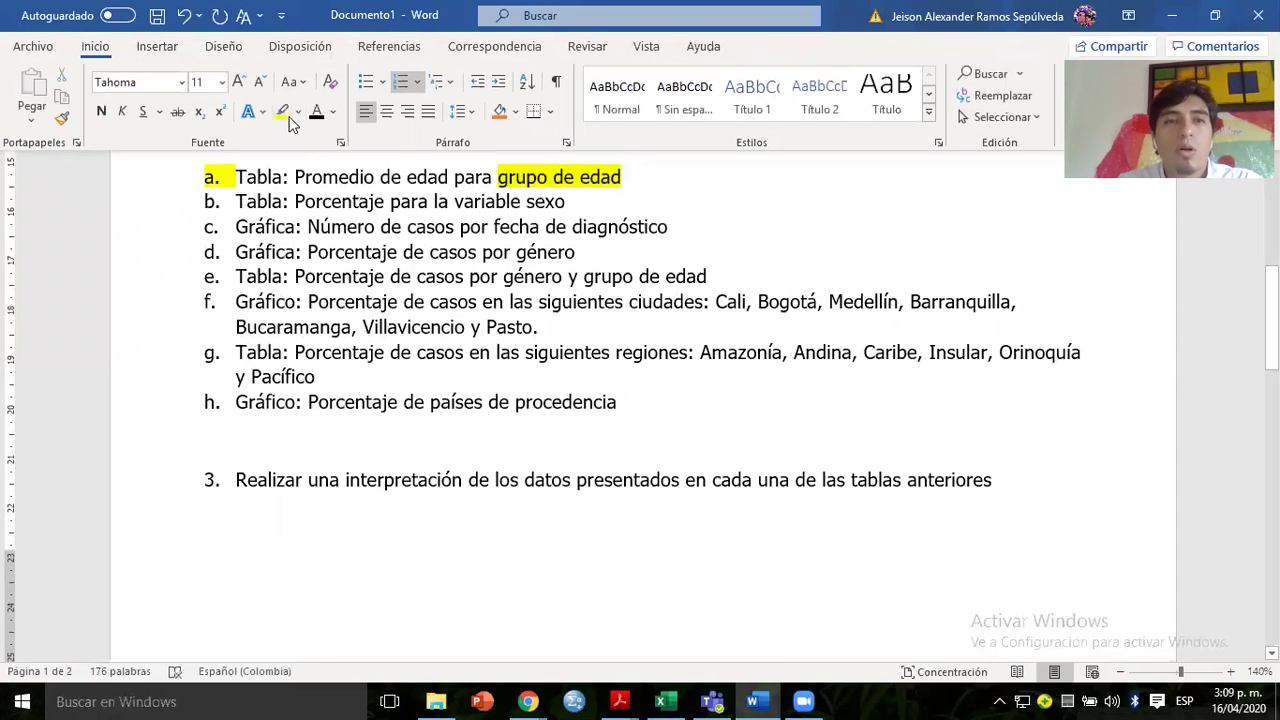
Highlight the word "edad" after "Promedio de" in item a in yellow.
double_click(425, 179)
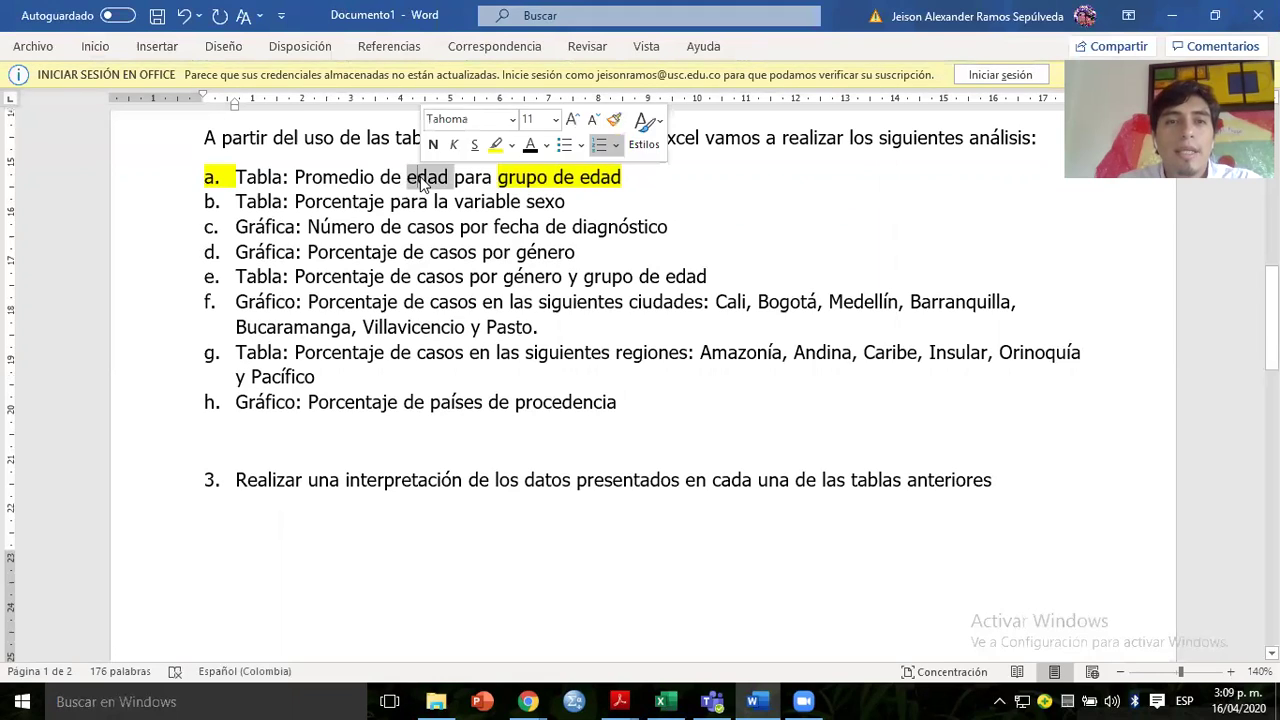
click(105, 48)
click(283, 111)
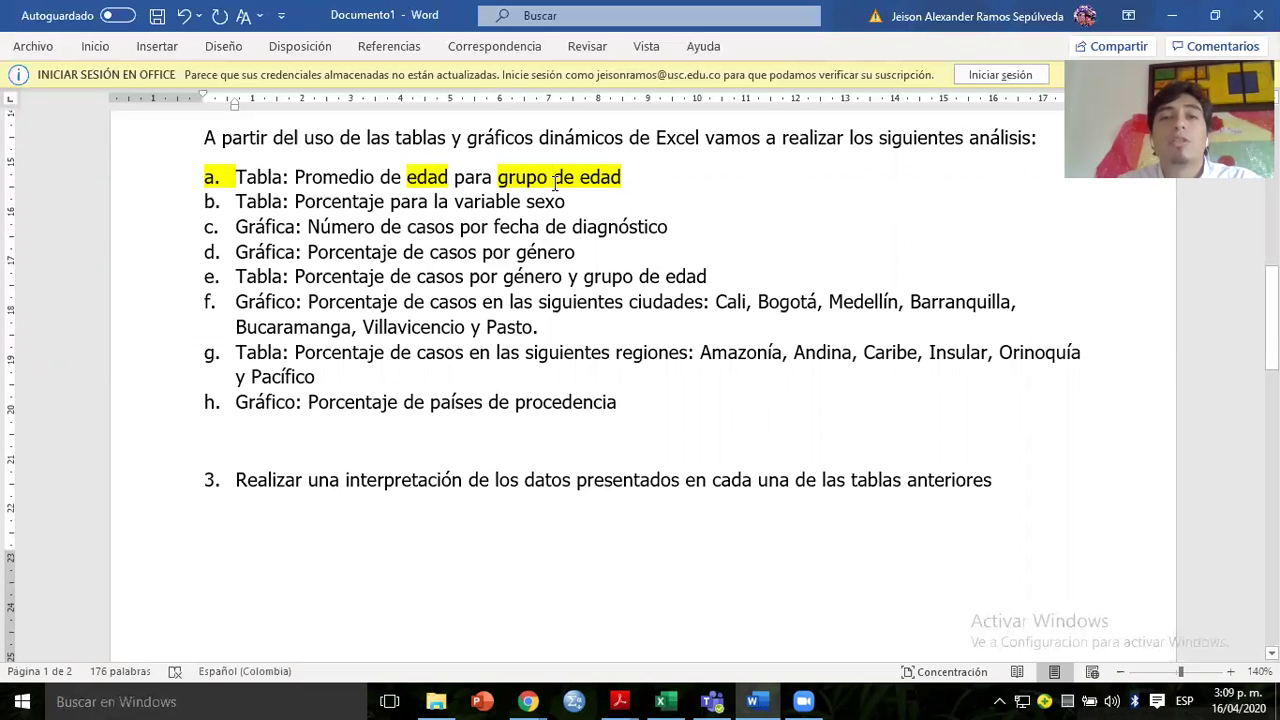
Switch back to Excel and add the Grupo de edad field to the pivot table's rows.
key(alt+Tab)
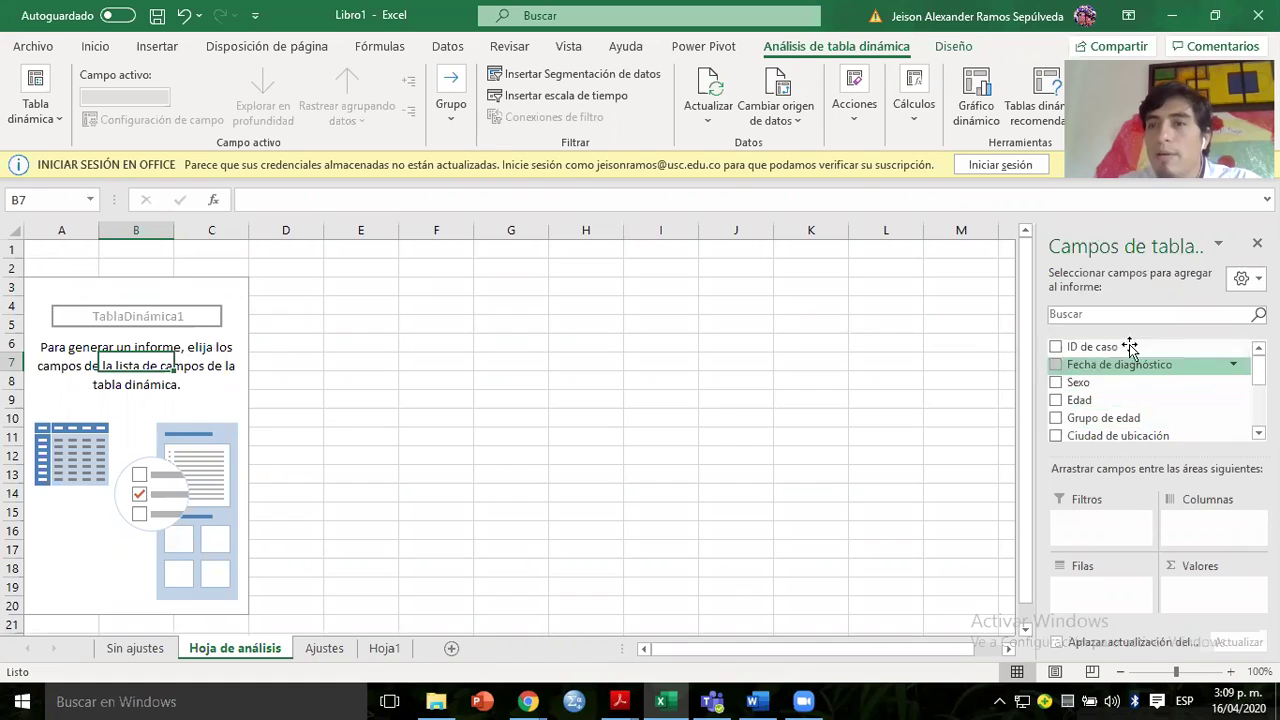
mouse_move(1258, 368)
mouse_down()
mouse_move(1258, 403)
mouse_move(1258, 367)
mouse_up()
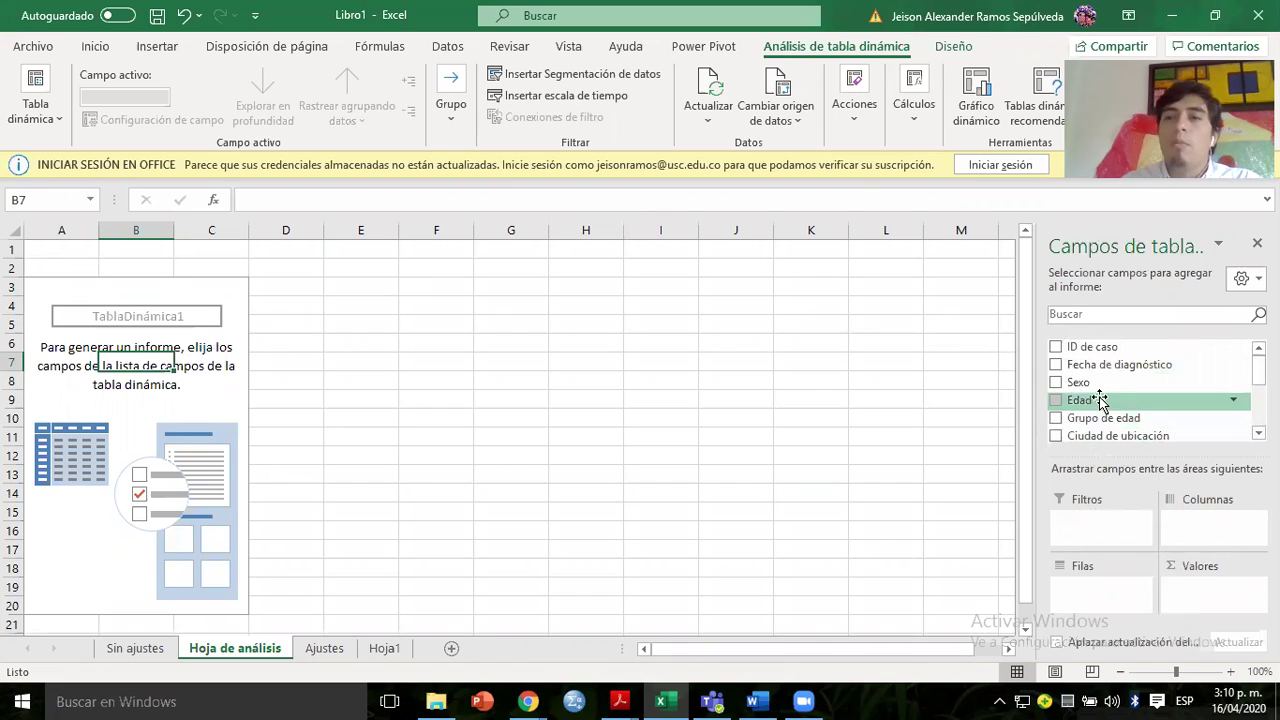
click(1055, 420)
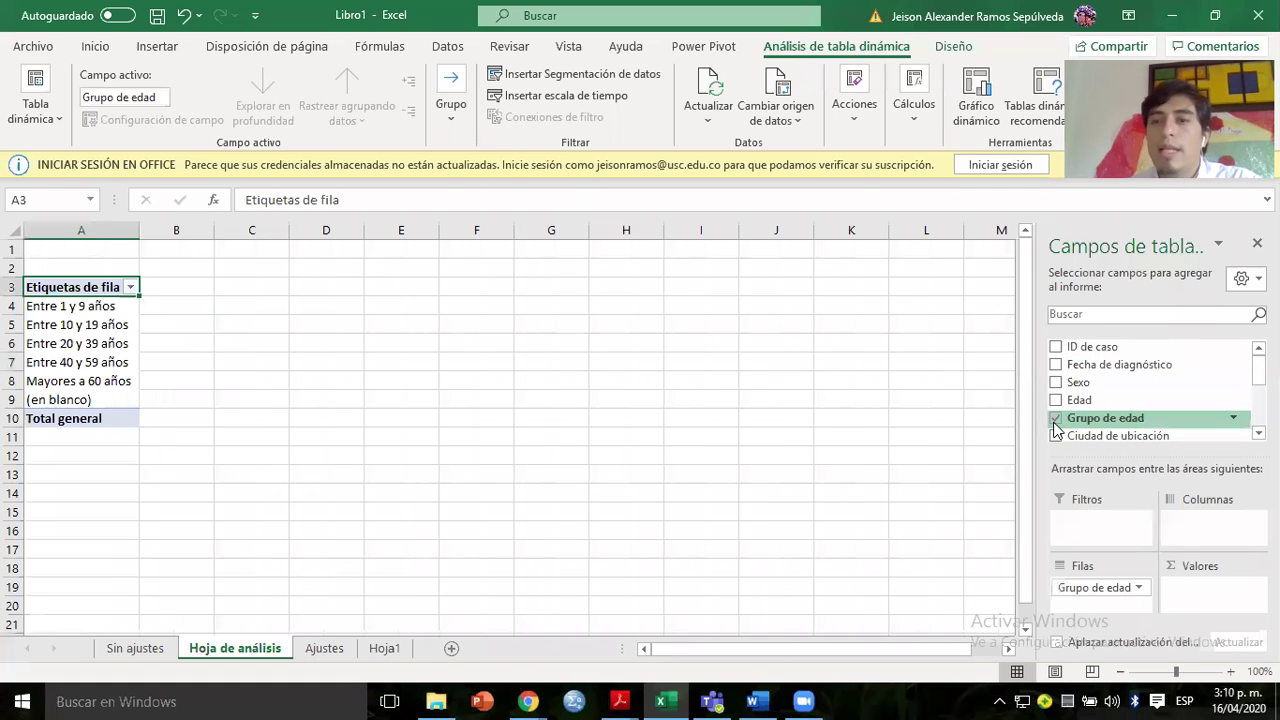
drag(1090, 418, 1083, 588)
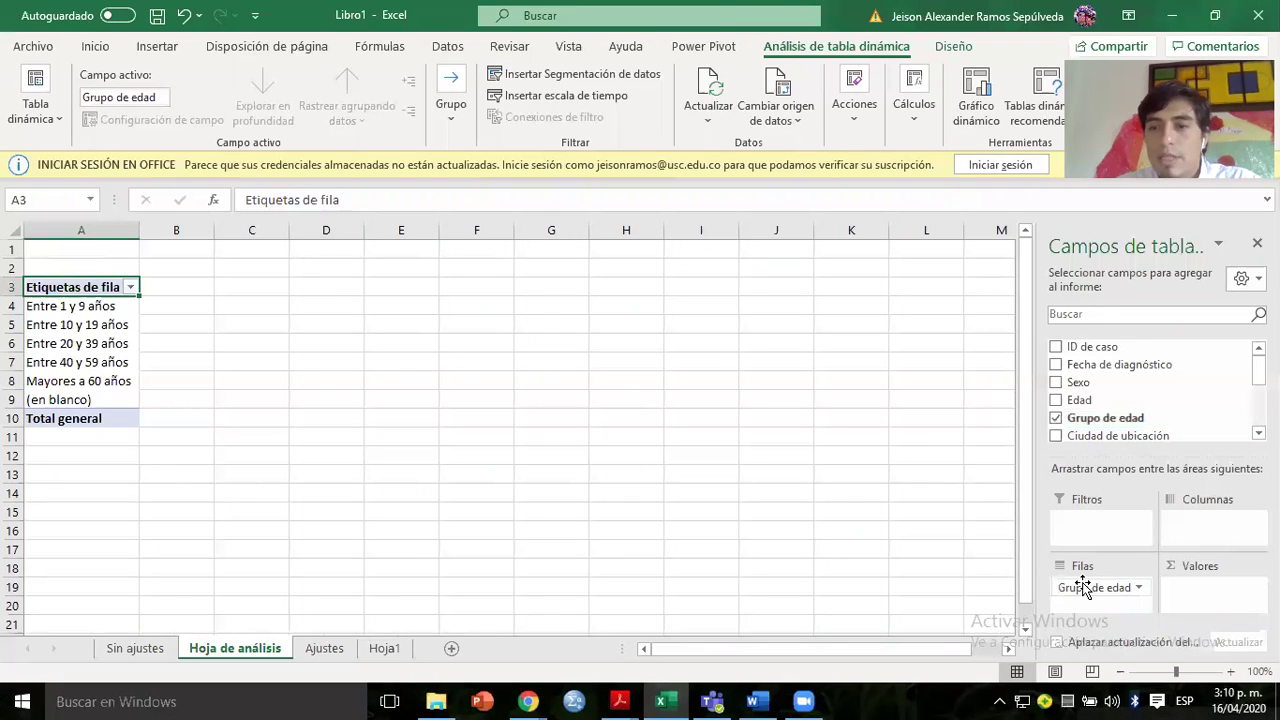
Review the age-group row labels in the pivot table, from "Entre 1 y 9 años" down to "(en blanco)".
click(1231, 675)
click(1231, 675)
click(1231, 675)
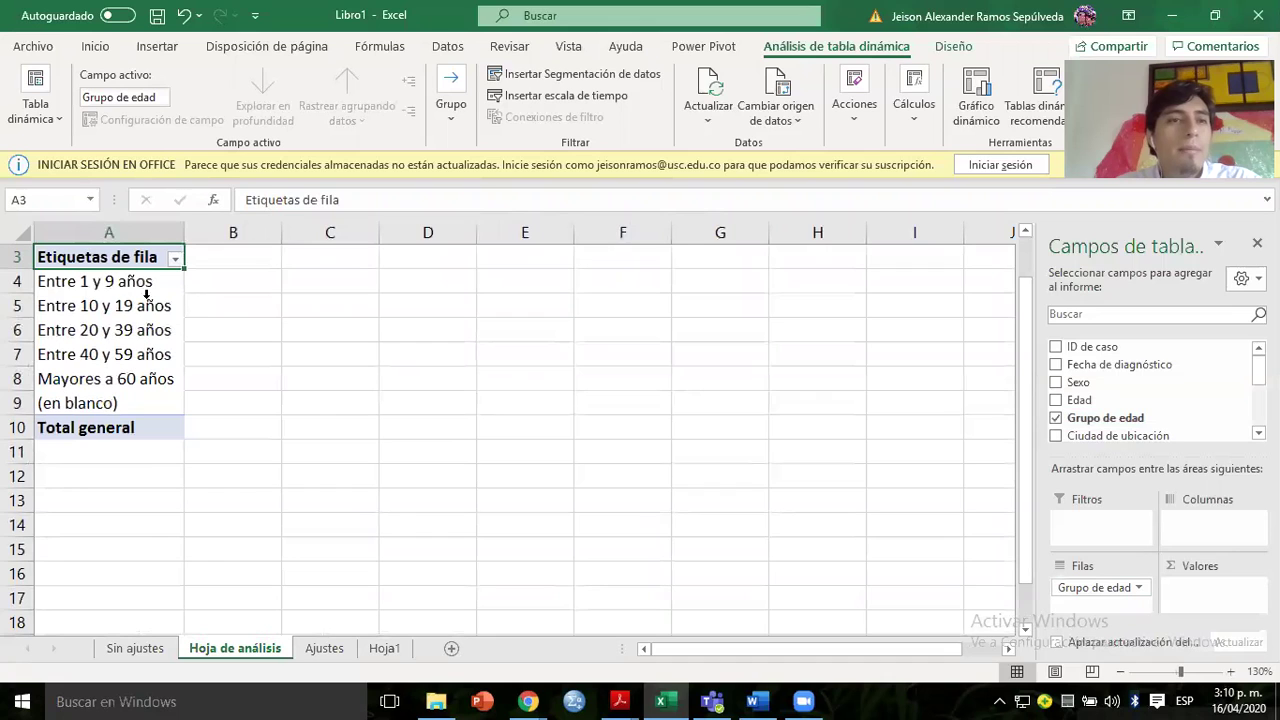
click(60, 284)
key(Down)
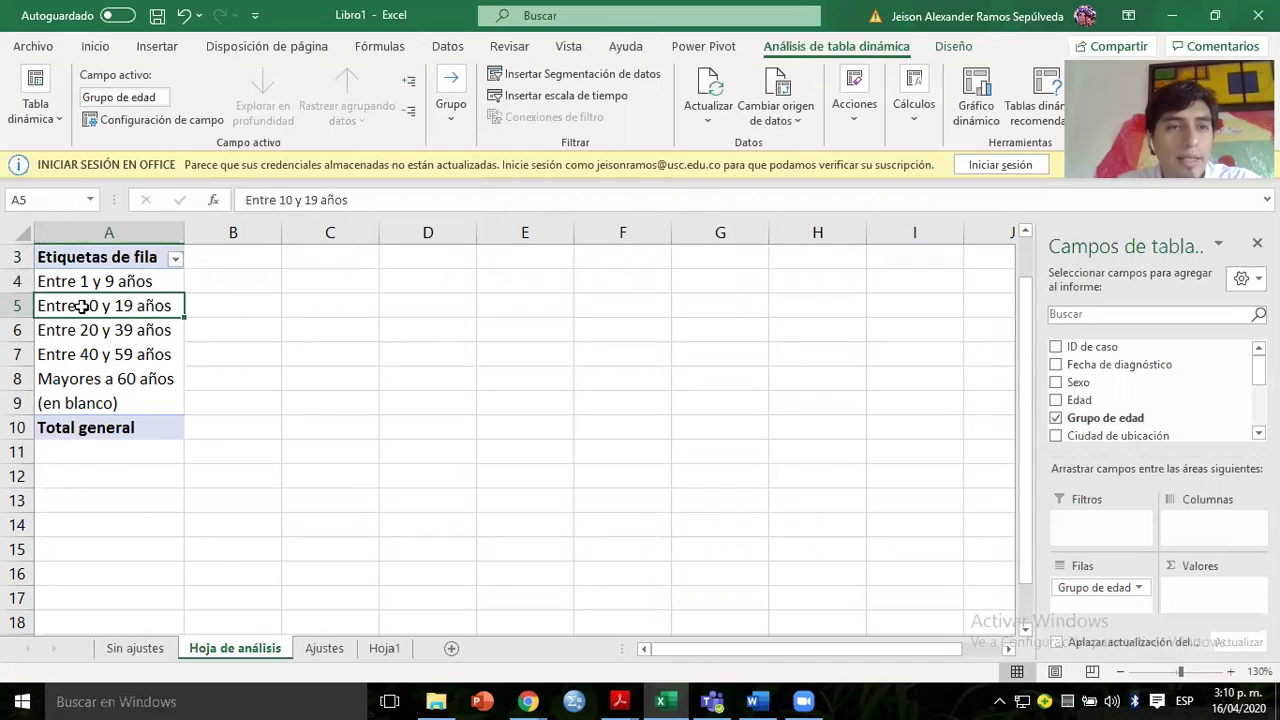
key(Down)
key(Down)
key(Down)
key(Down)
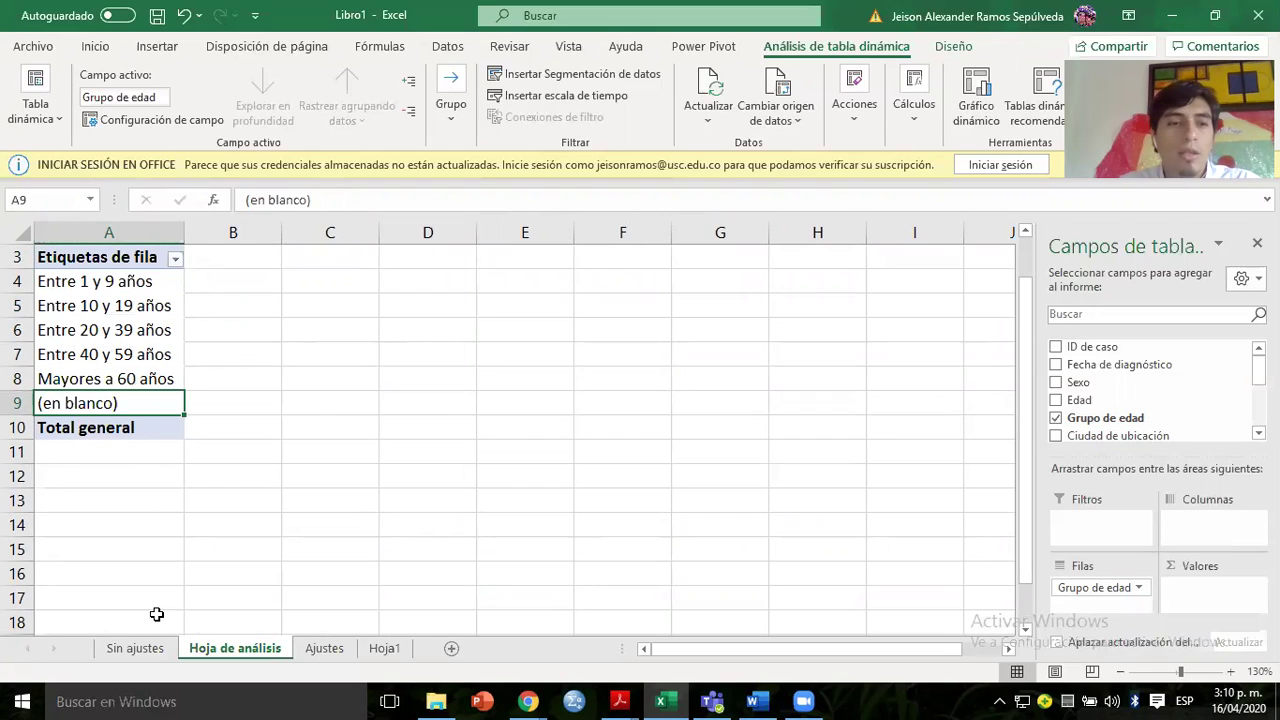
Check the list of Edad filter values on the Ajustes sheet without filtering, and return to Hoja de análisis.
click(324, 650)
click(198, 391)
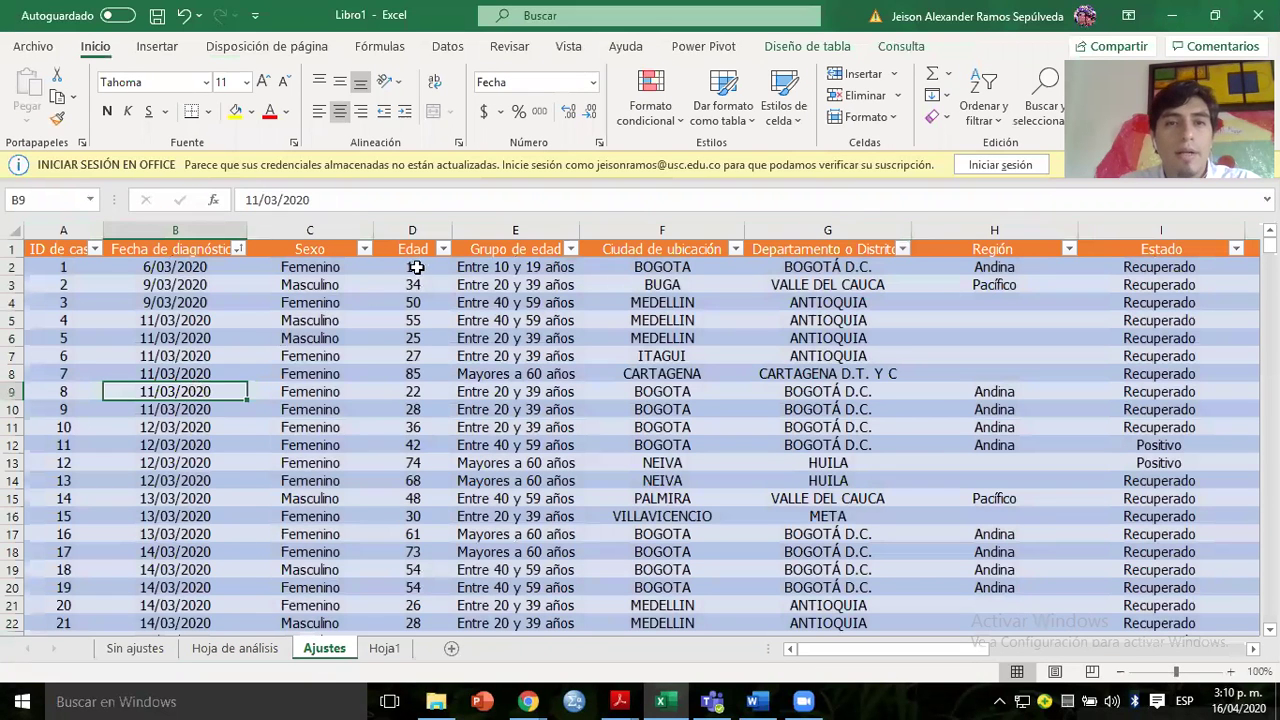
click(443, 249)
click(282, 446)
drag(428, 465, 431, 606)
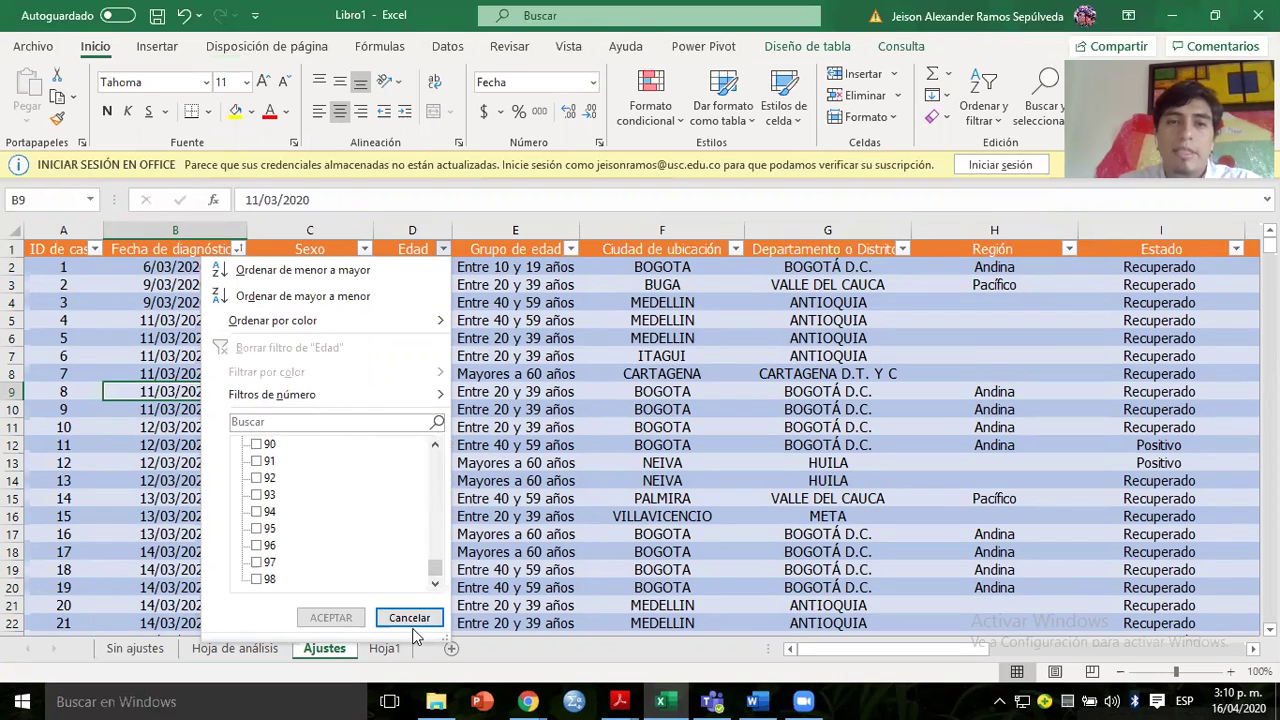
click(410, 617)
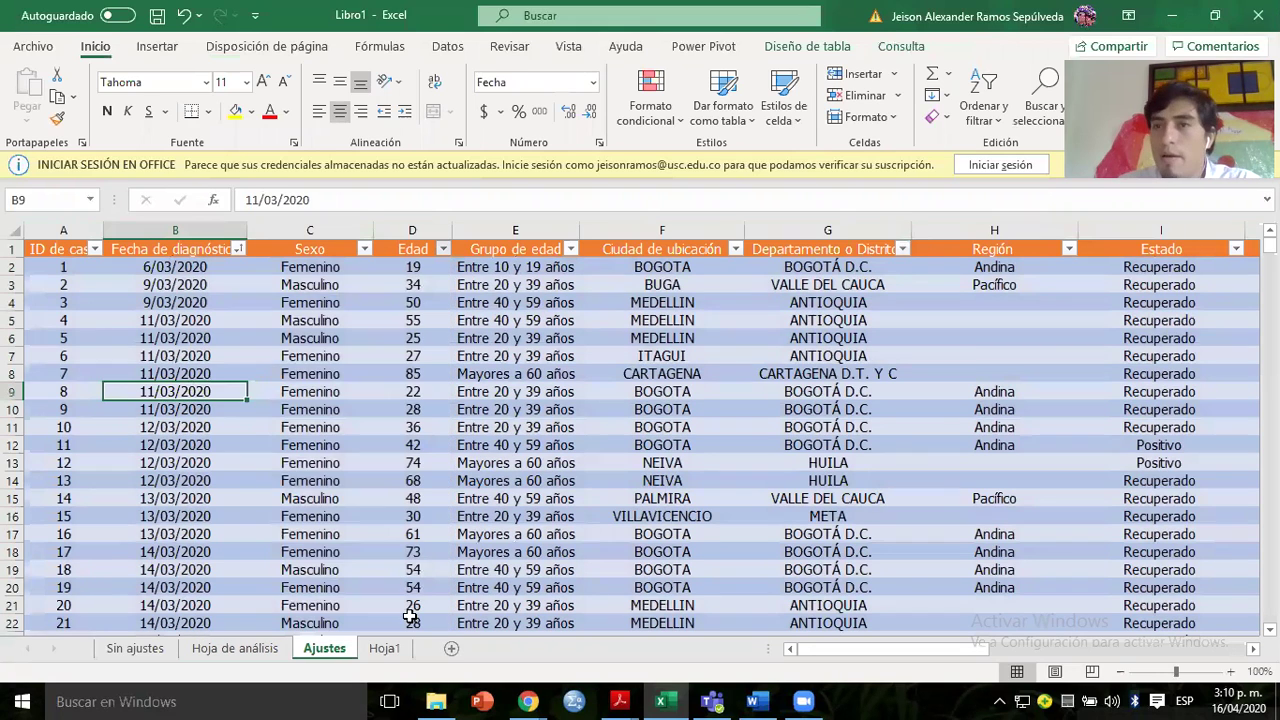
click(349, 409)
click(226, 648)
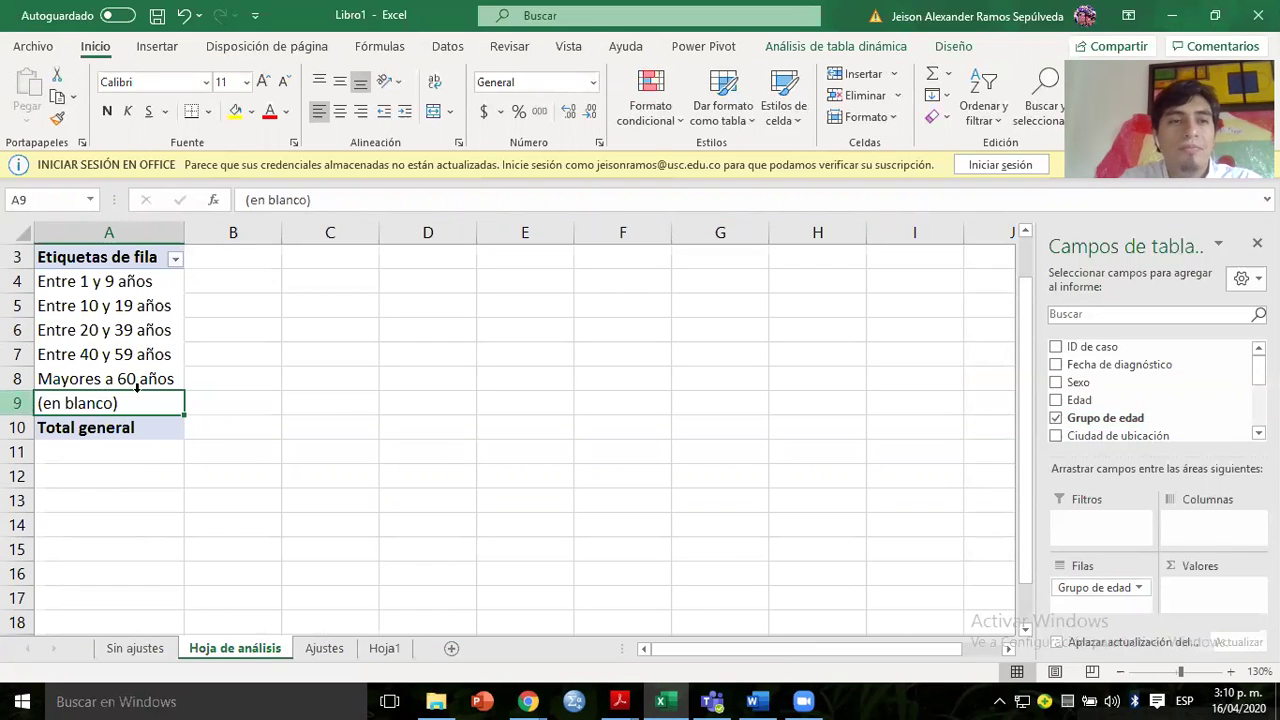
Add the Edad field to the pivot table's values area.
click(278, 301)
click(157, 360)
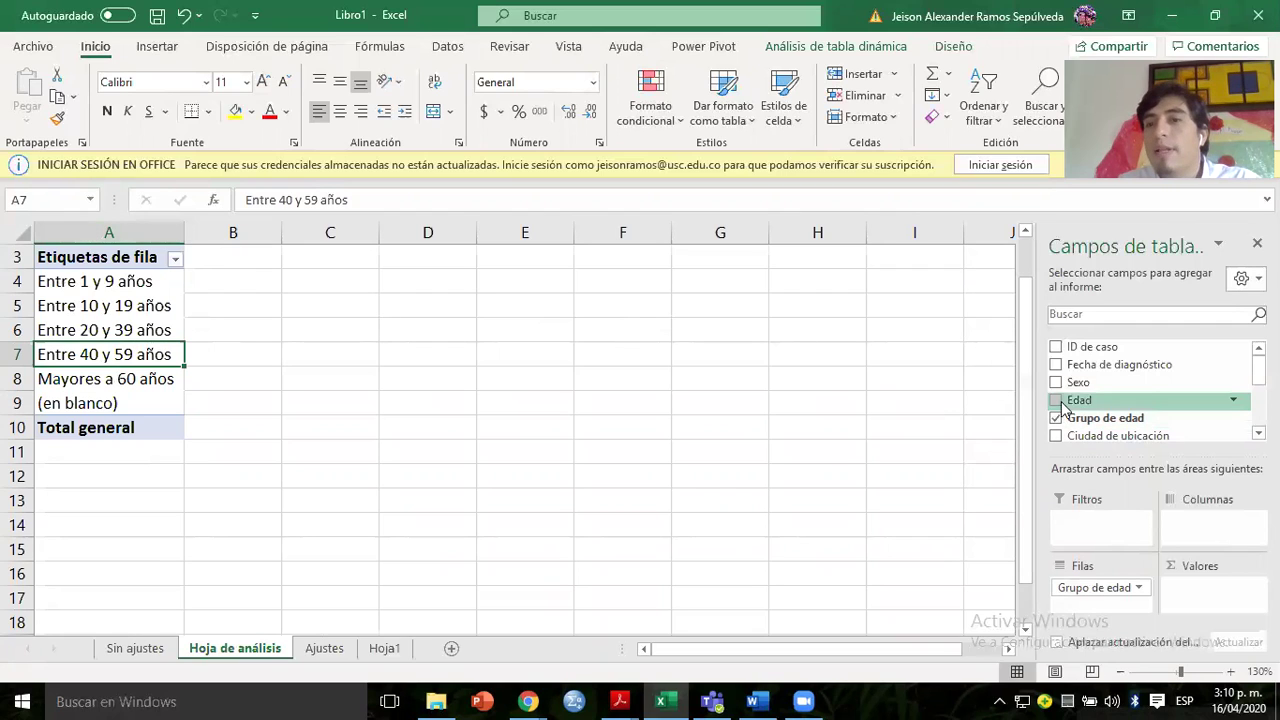
drag(1064, 408, 1188, 594)
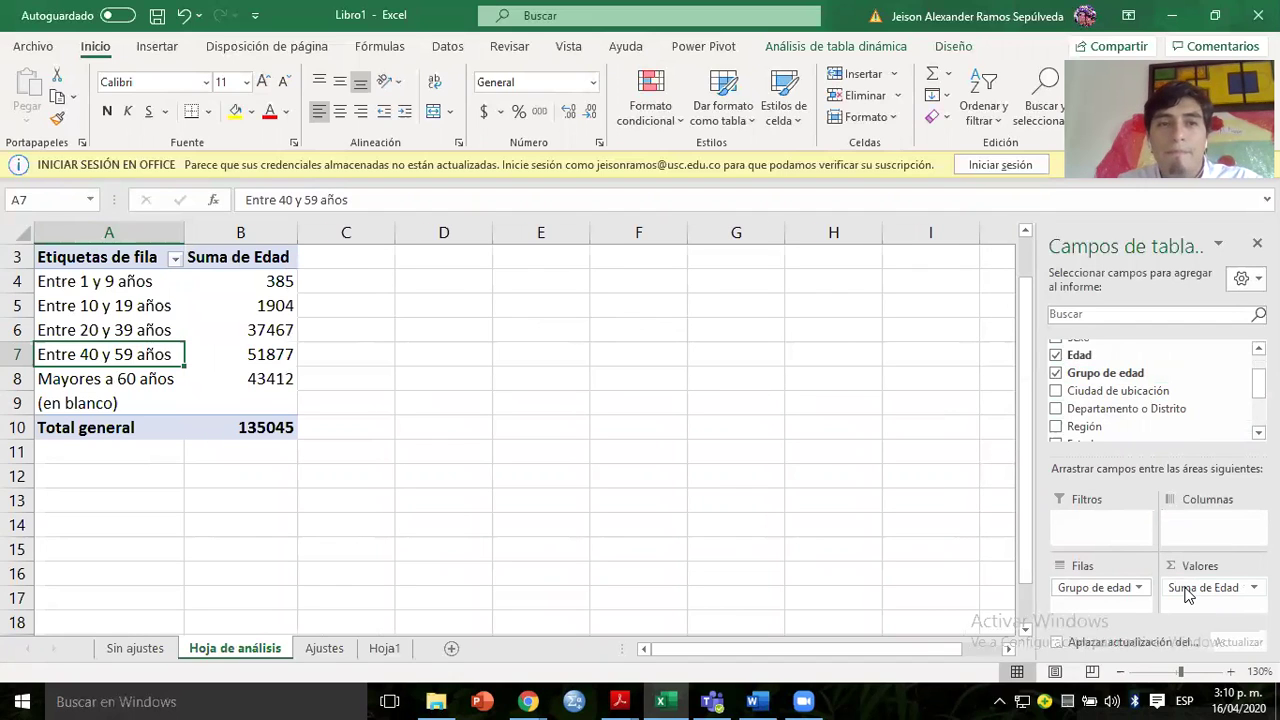
drag(1186, 590, 1062, 396)
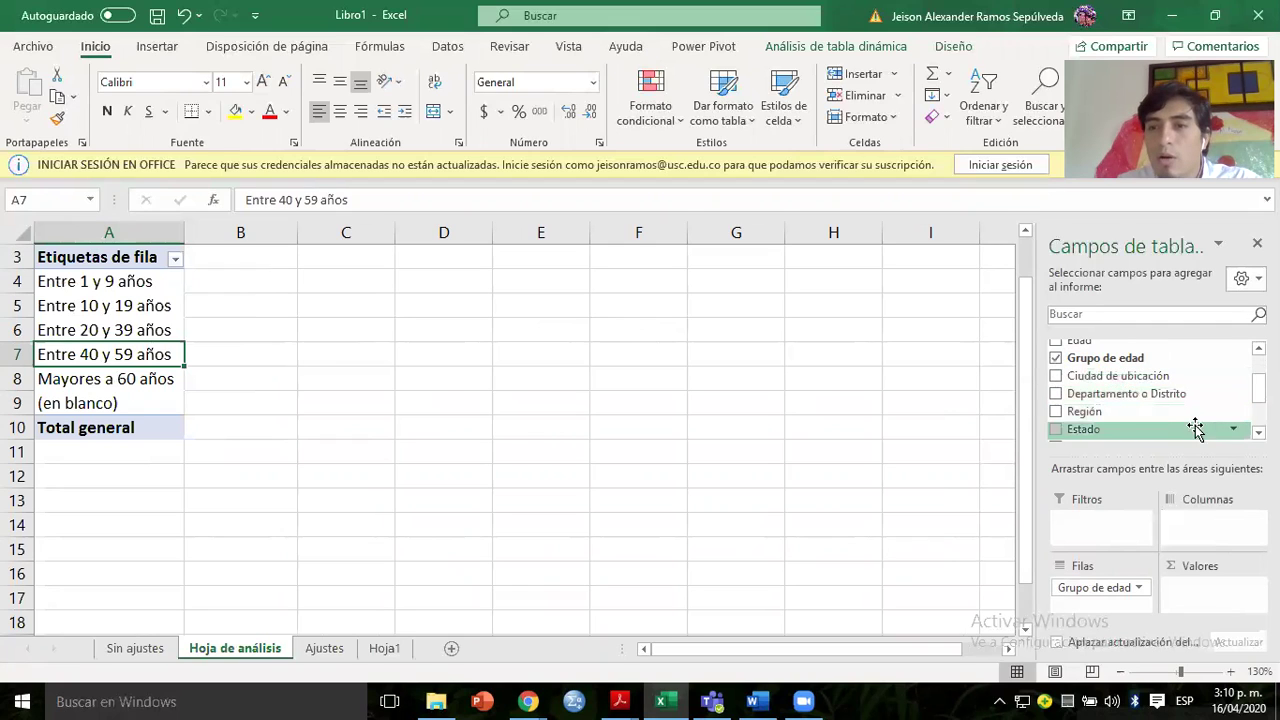
scroll(1150, 390, up, 2)
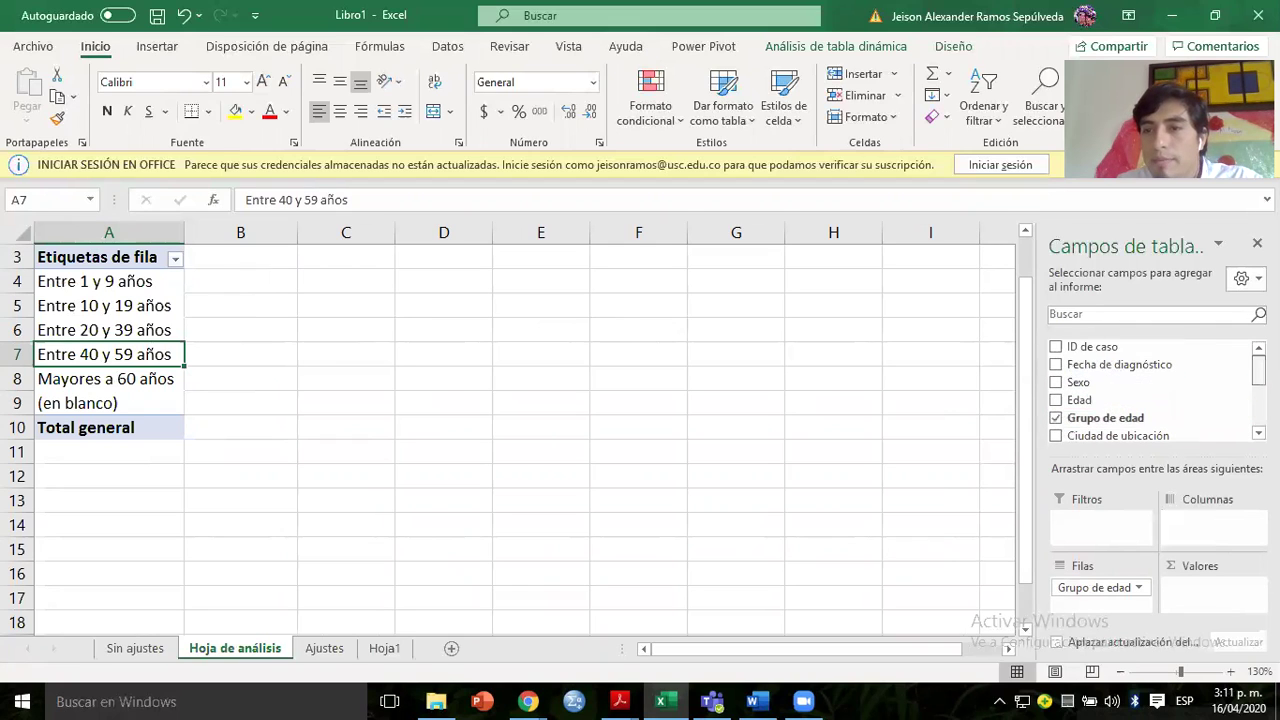
drag(1079, 408, 1207, 597)
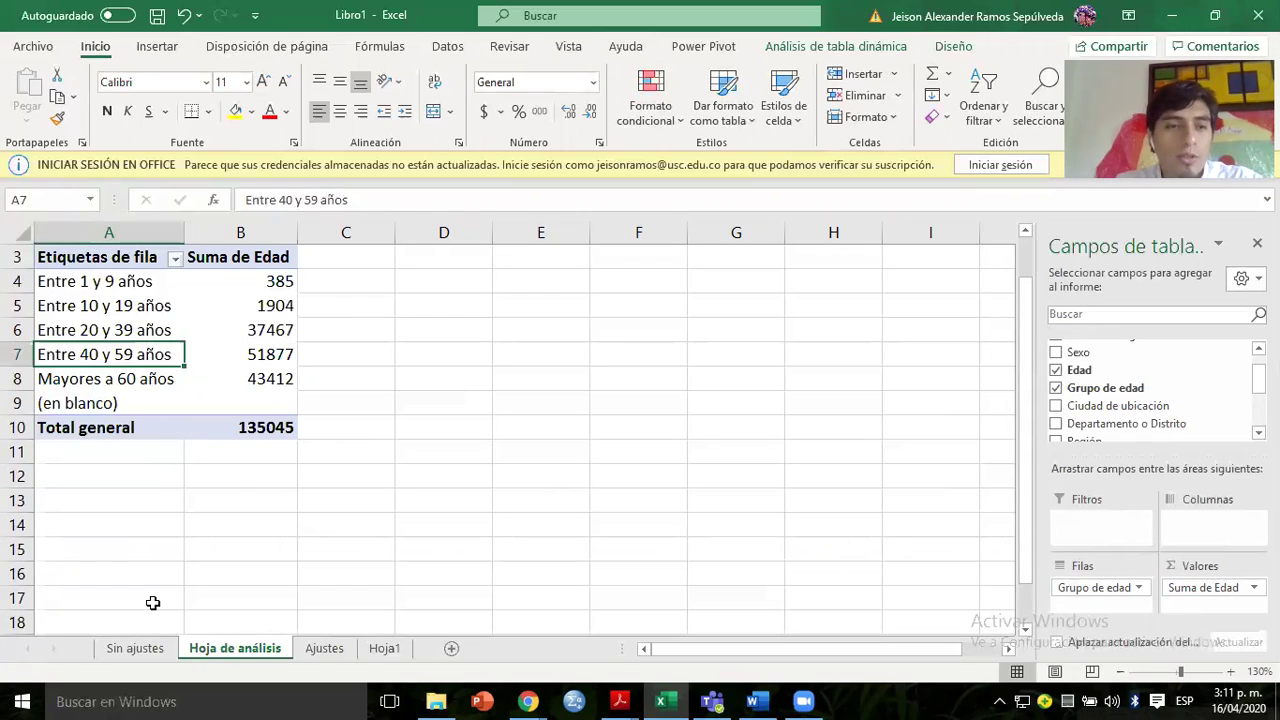
Select the Edad values of the "Entre 1 y 9 años" group on Sin ajustes and compare with that group's pivot value on Hoja de análisis.
click(135, 648)
click(371, 265)
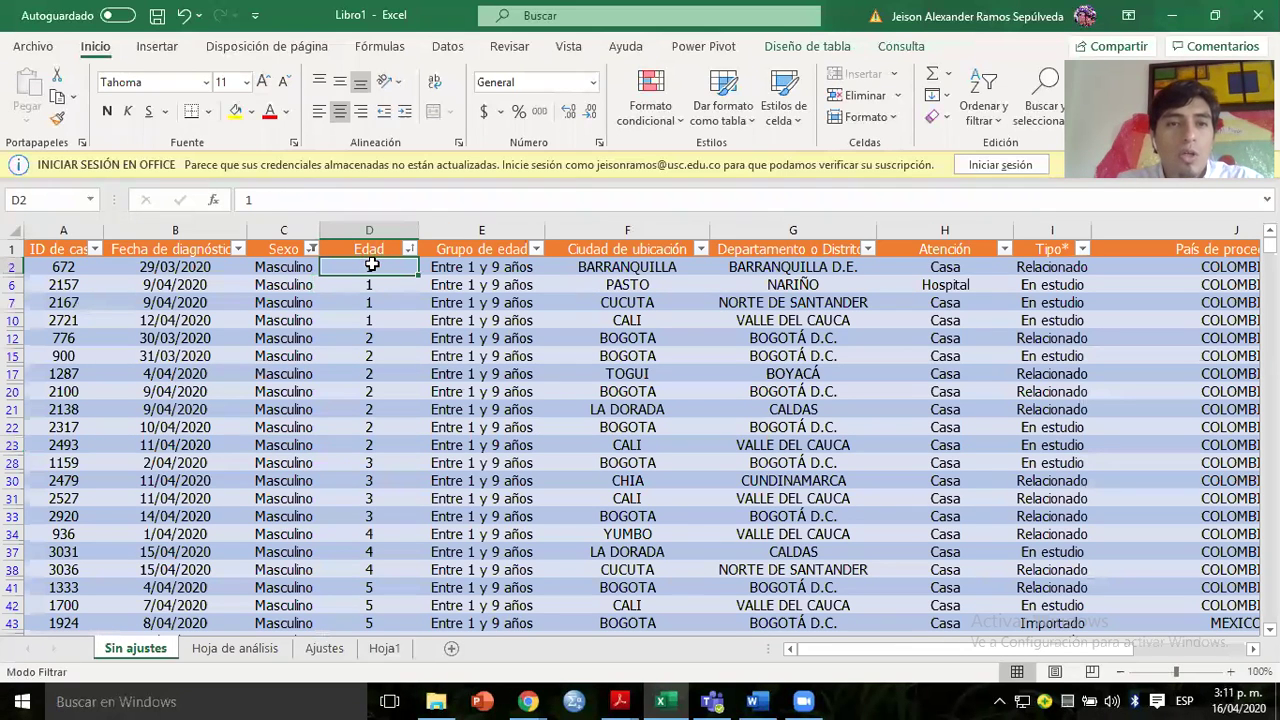
drag(371, 265, 370, 483)
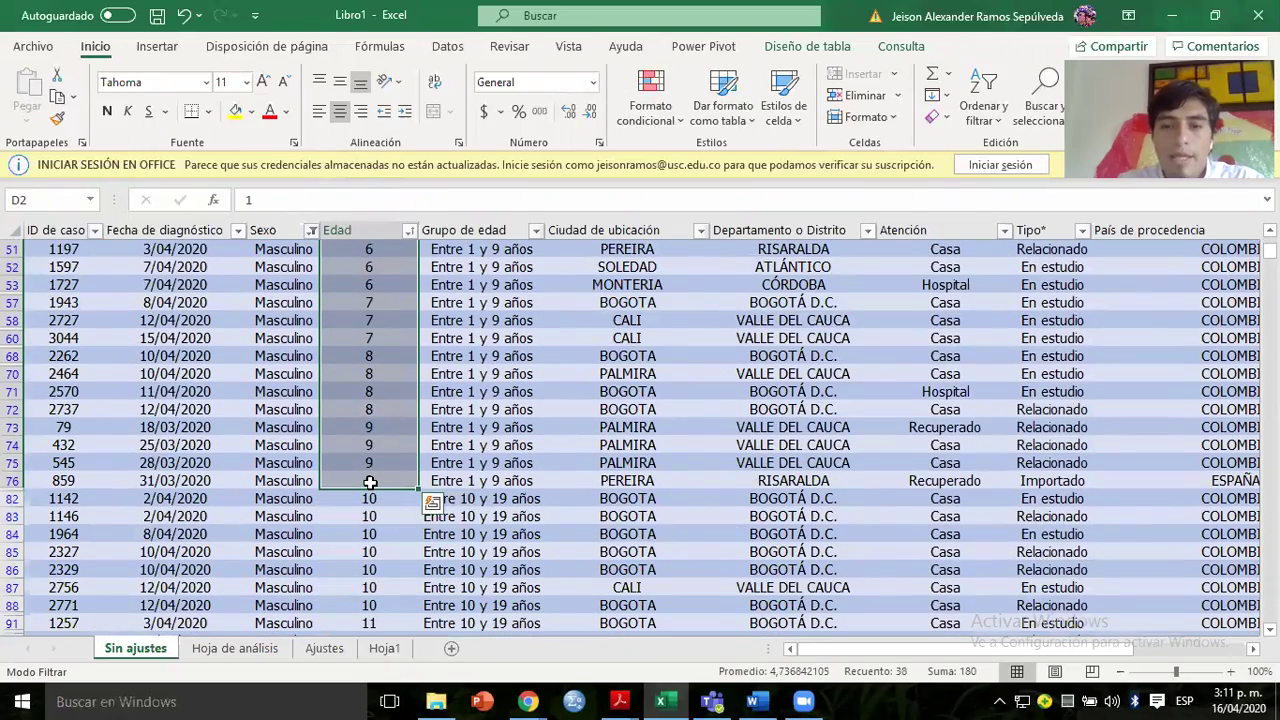
click(252, 650)
click(277, 284)
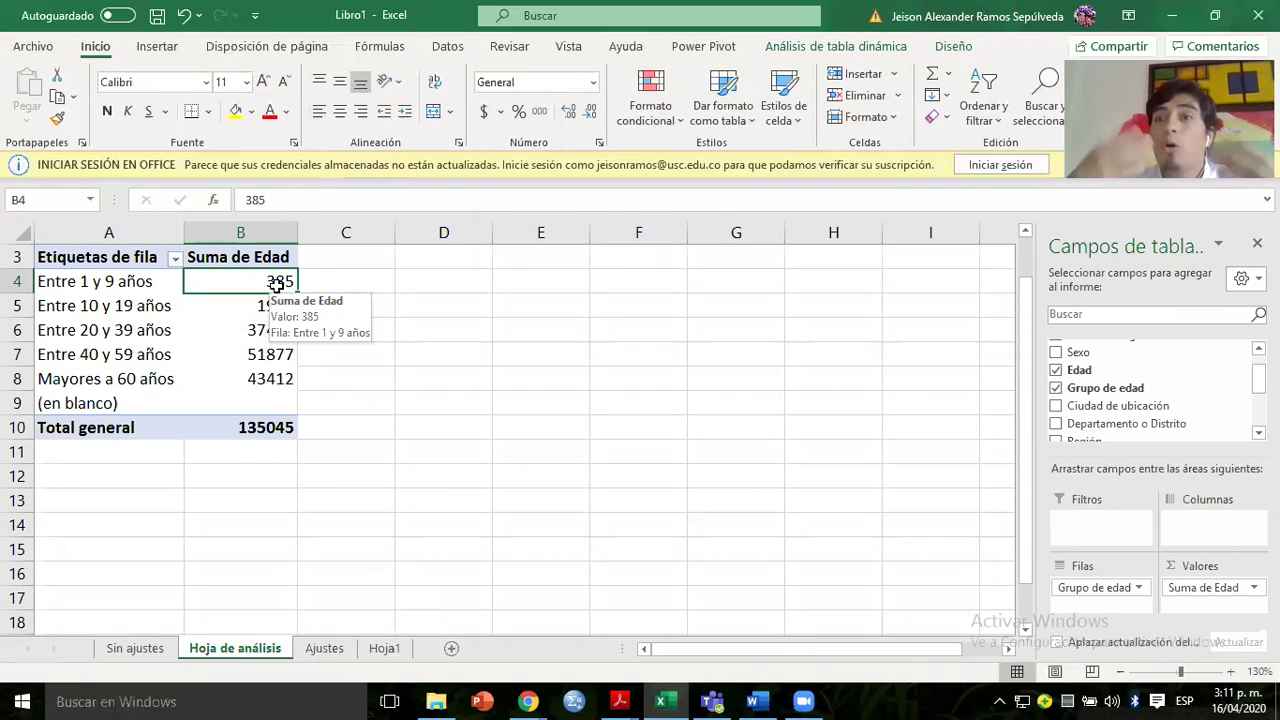
Check the calculation named in item a of the Word plan by selecting "Promedio", and return to Excel.
key(alt+Tab)
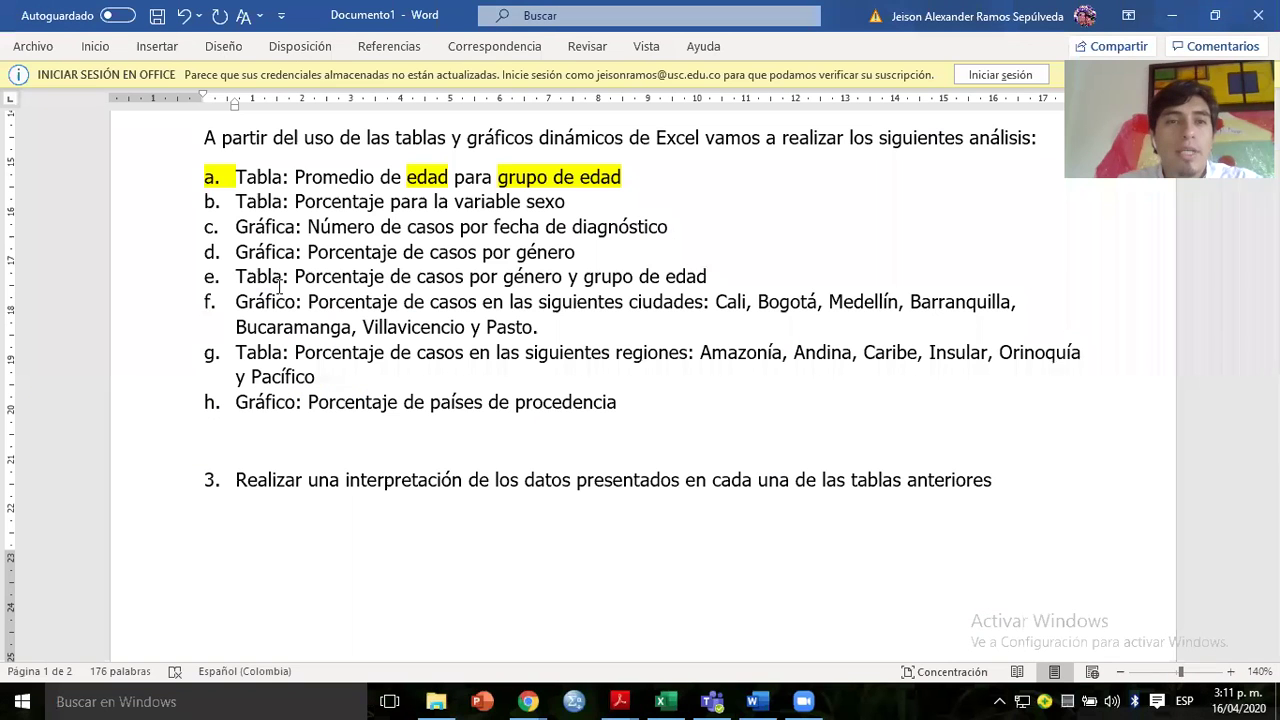
double_click(313, 176)
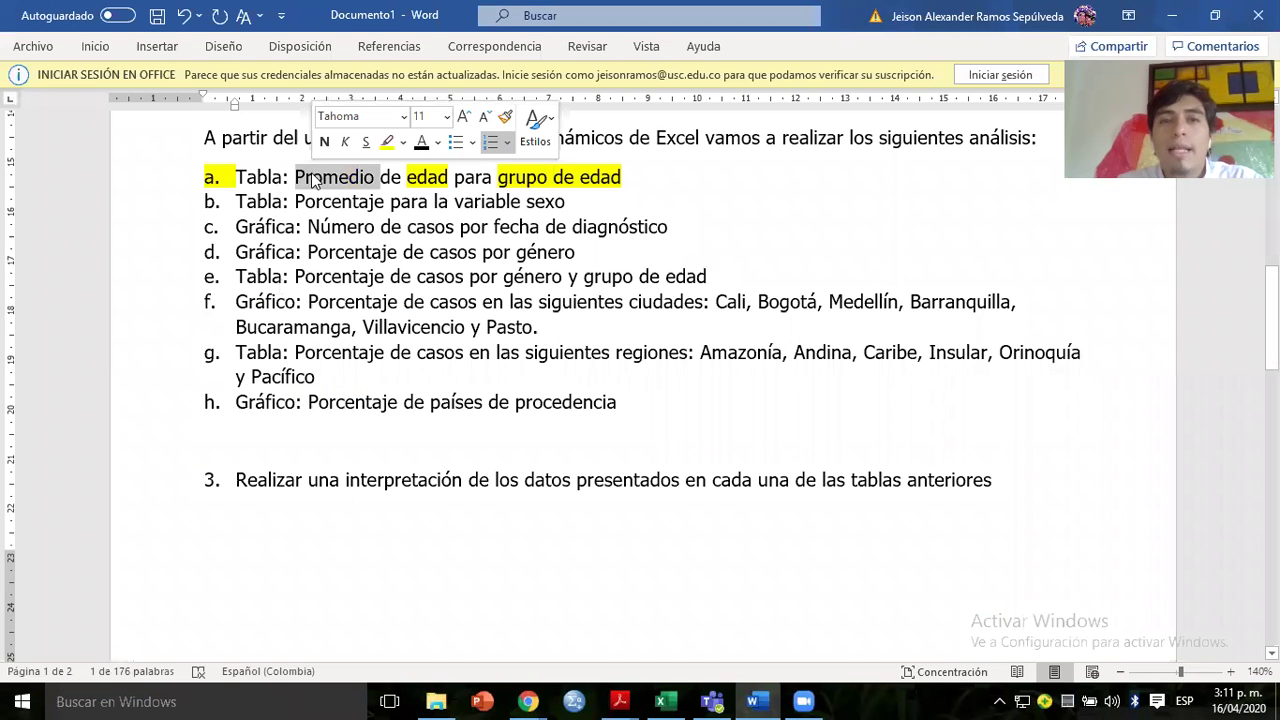
key(alt+Tab)
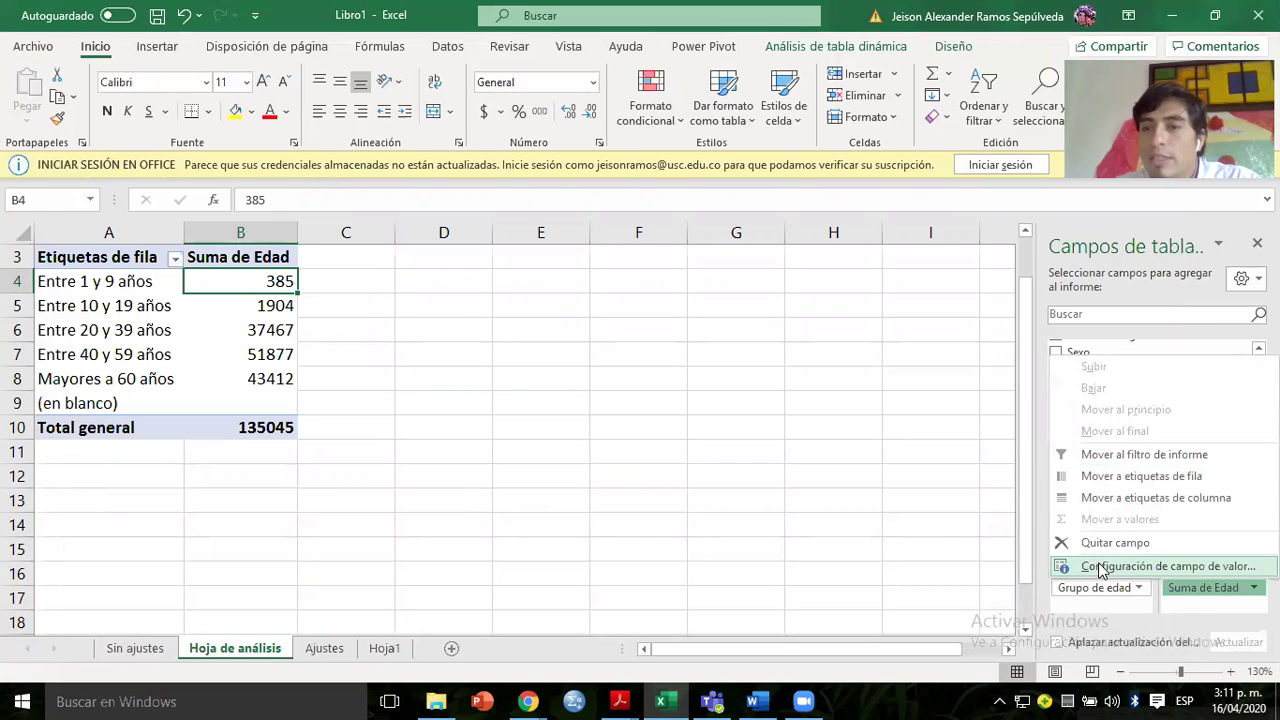
Change the summary calculation of the Edad value field to Promedio.
click(1130, 567)
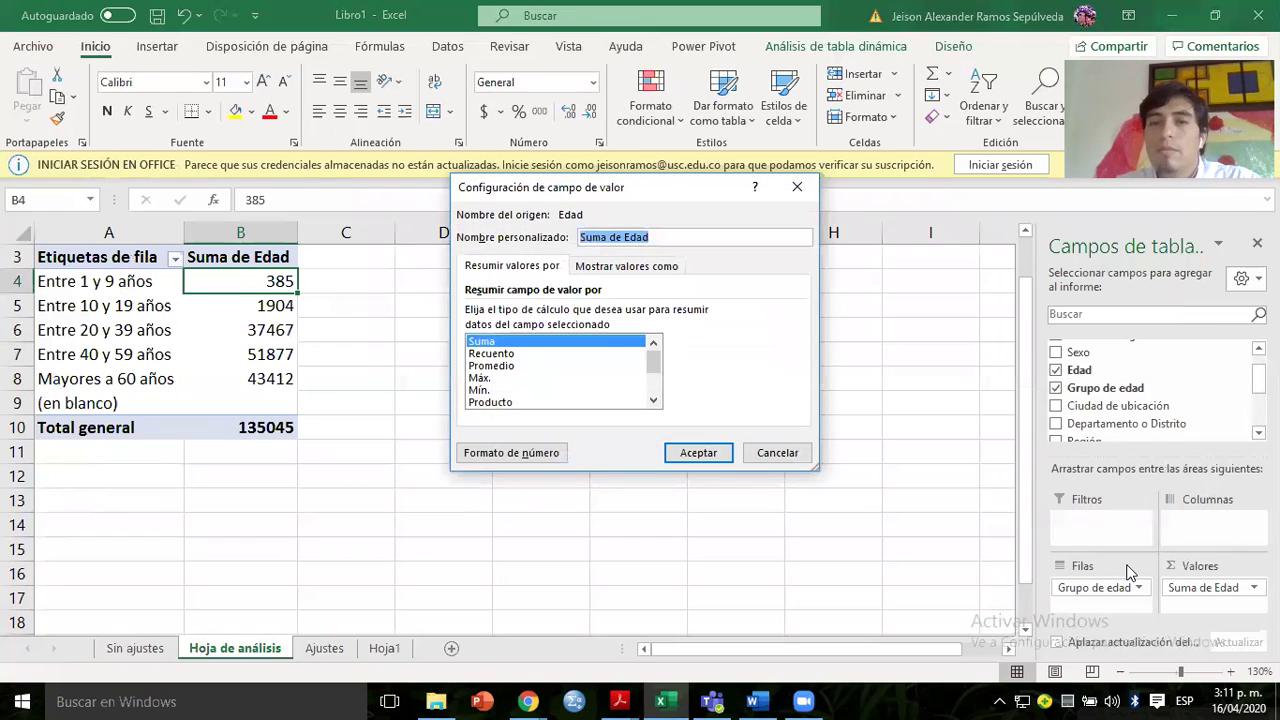
click(500, 366)
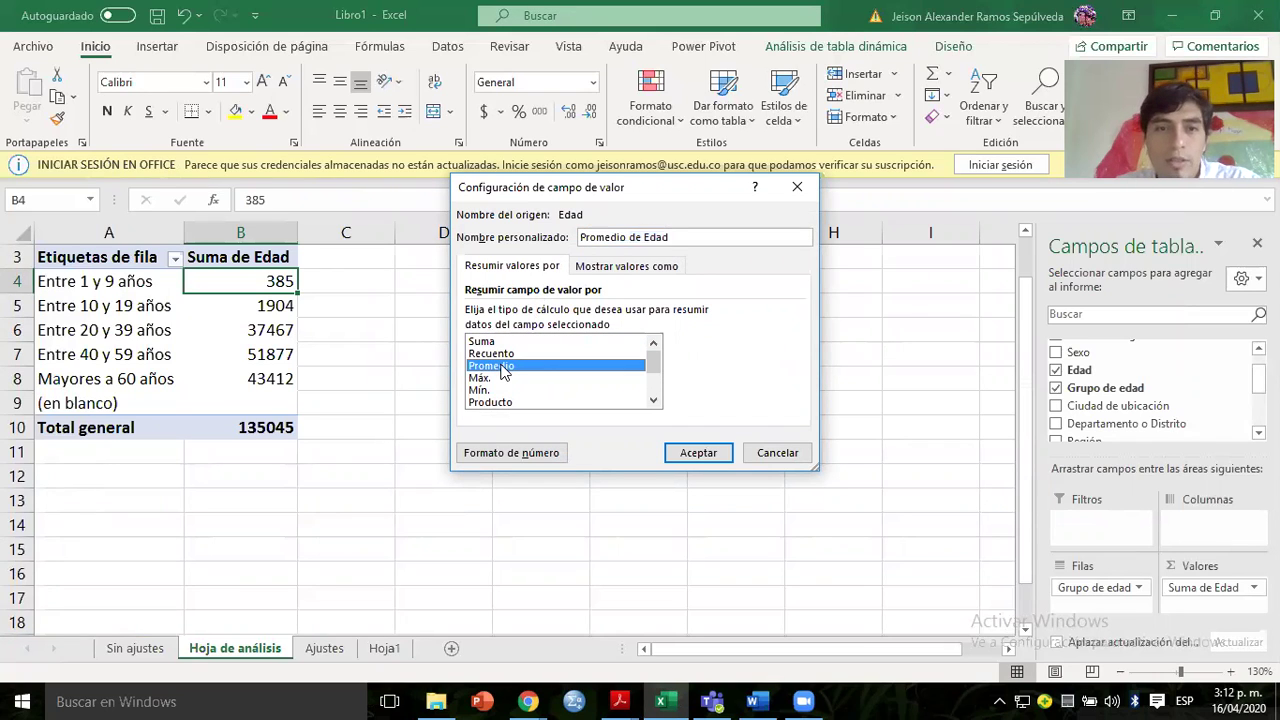
click(478, 342)
key(Down)
key(Down)
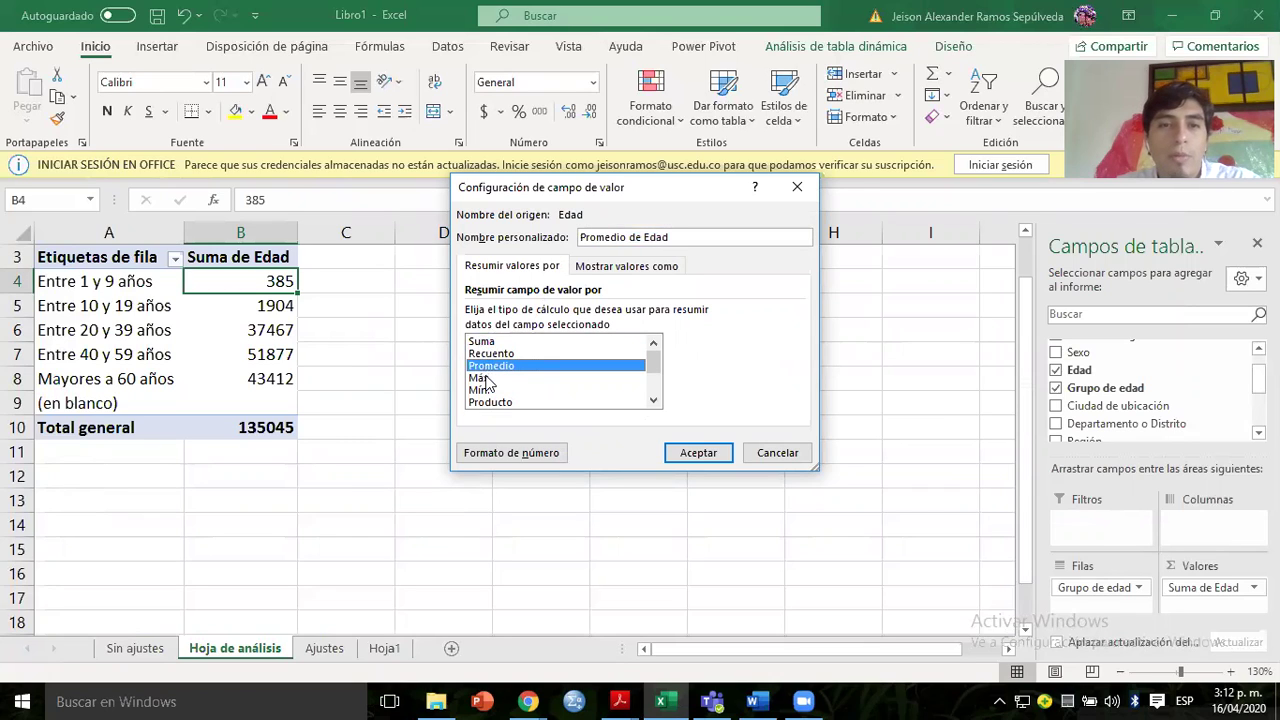
key(Down)
click(487, 367)
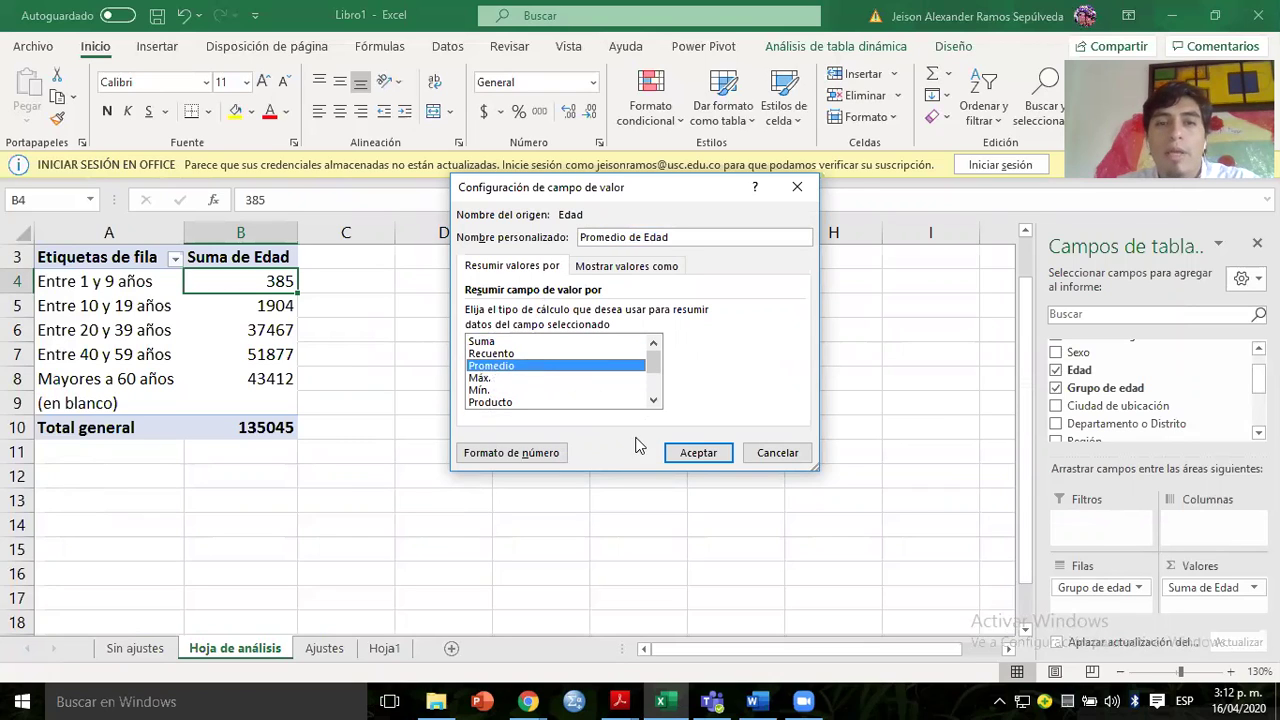
click(696, 452)
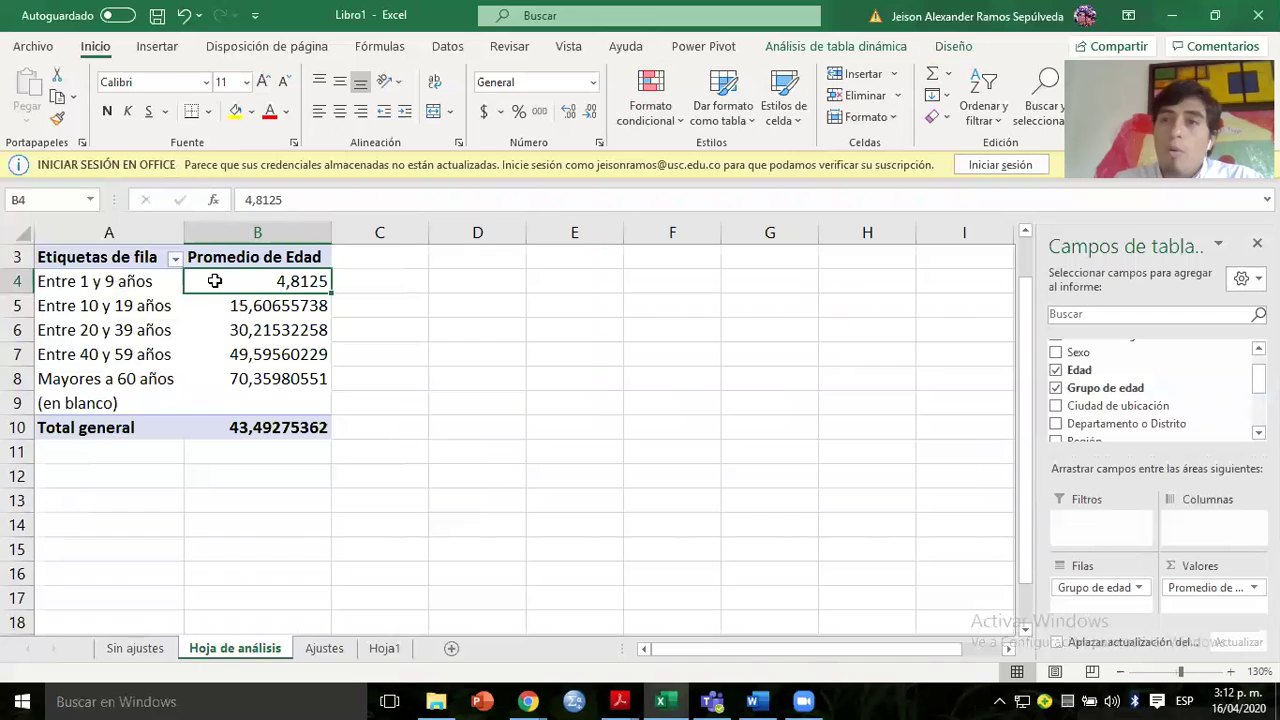
Format the average ages of the five age groups in the pivot table to two decimal places.
drag(214, 281, 228, 378)
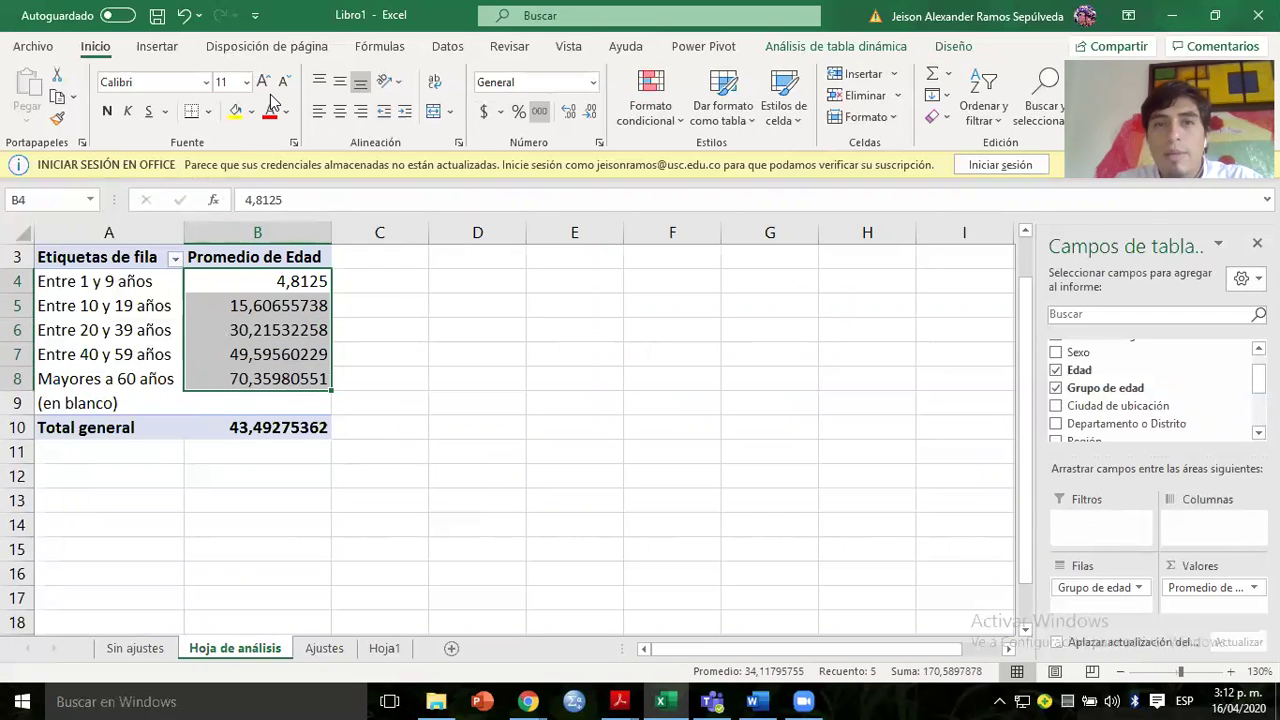
click(568, 111)
click(568, 111)
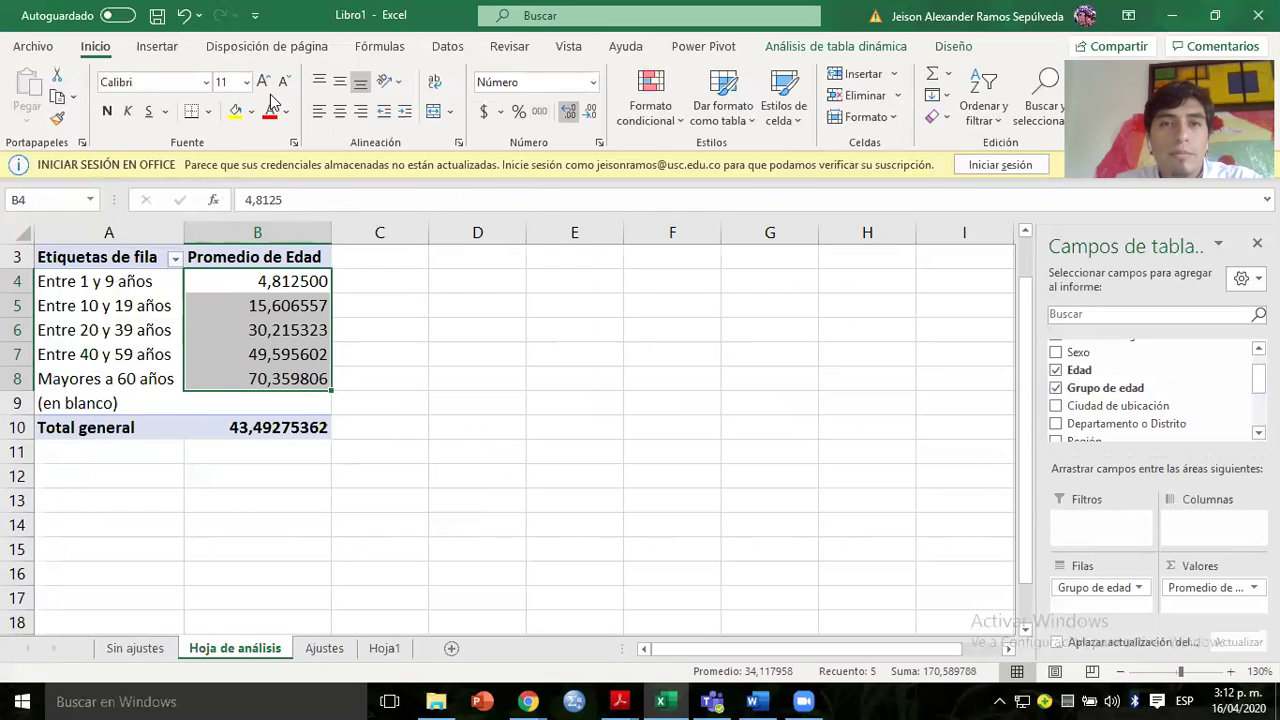
click(568, 111)
click(590, 111)
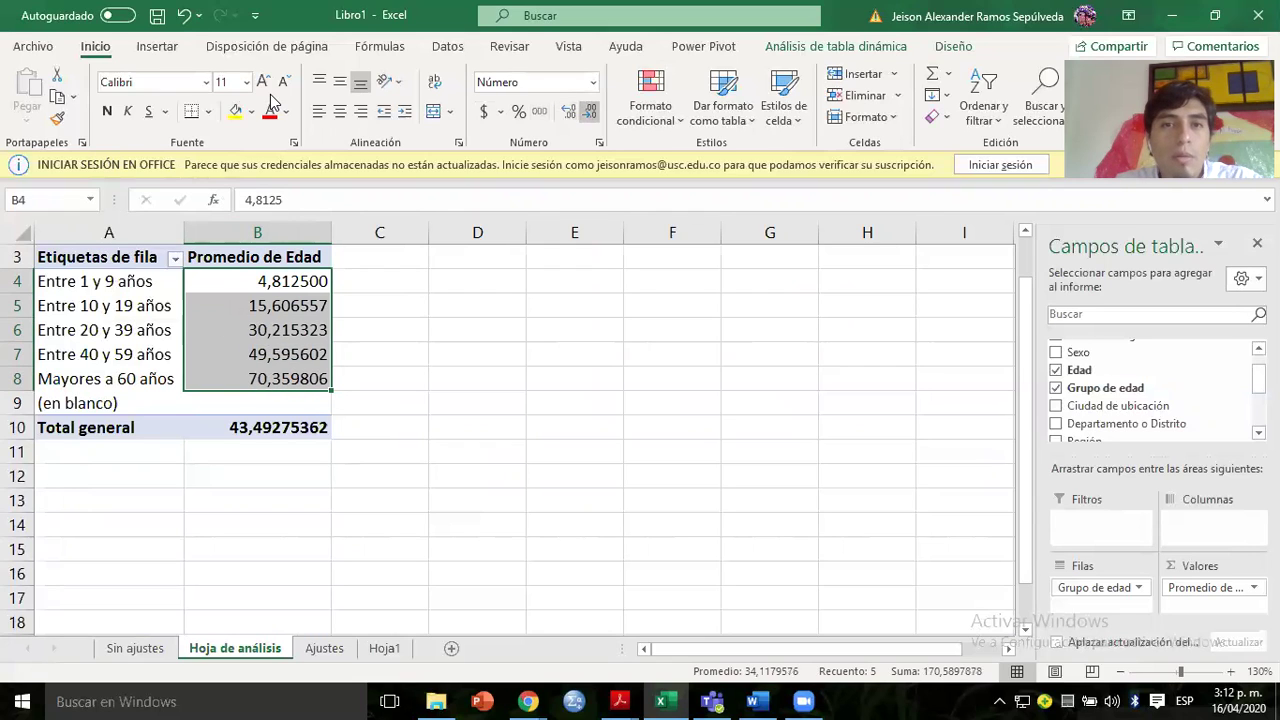
click(590, 111)
click(590, 111)
click(590, 111)
click(590, 111)
click(138, 316)
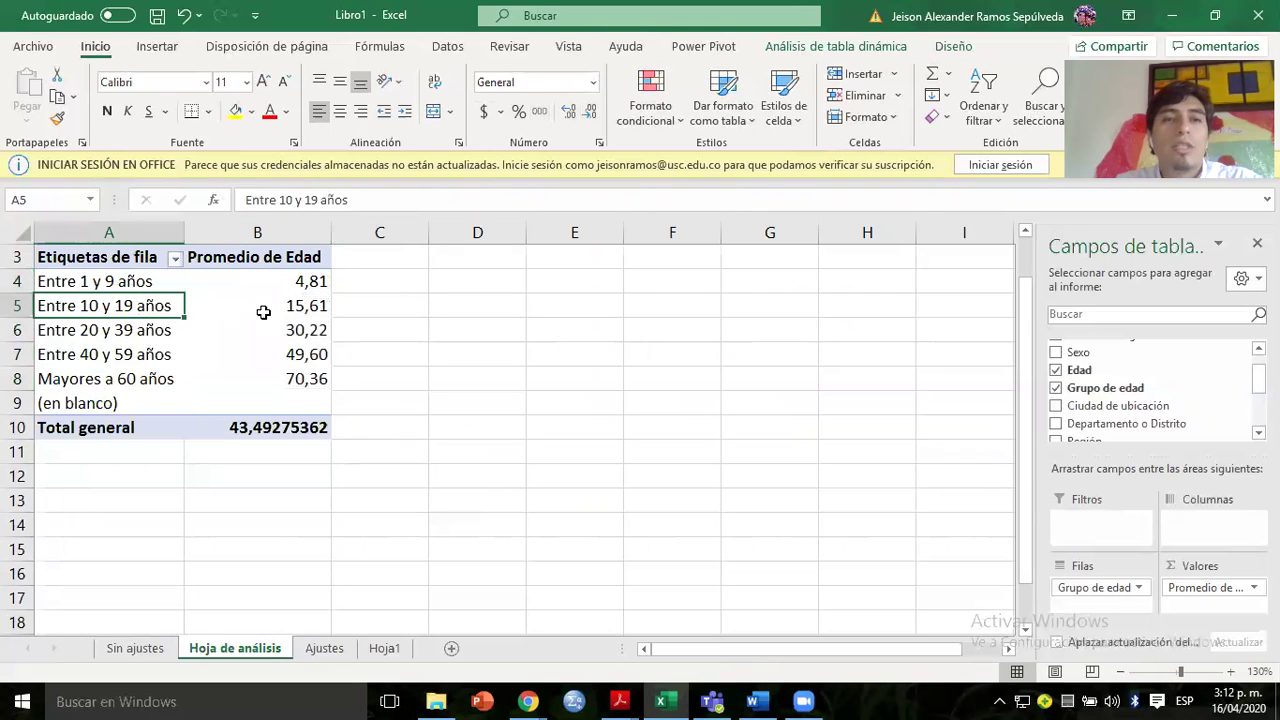
Review the average age of each age group and the overall average in the Total general row of the pivot table.
drag(70, 257, 240, 372)
click(62, 289)
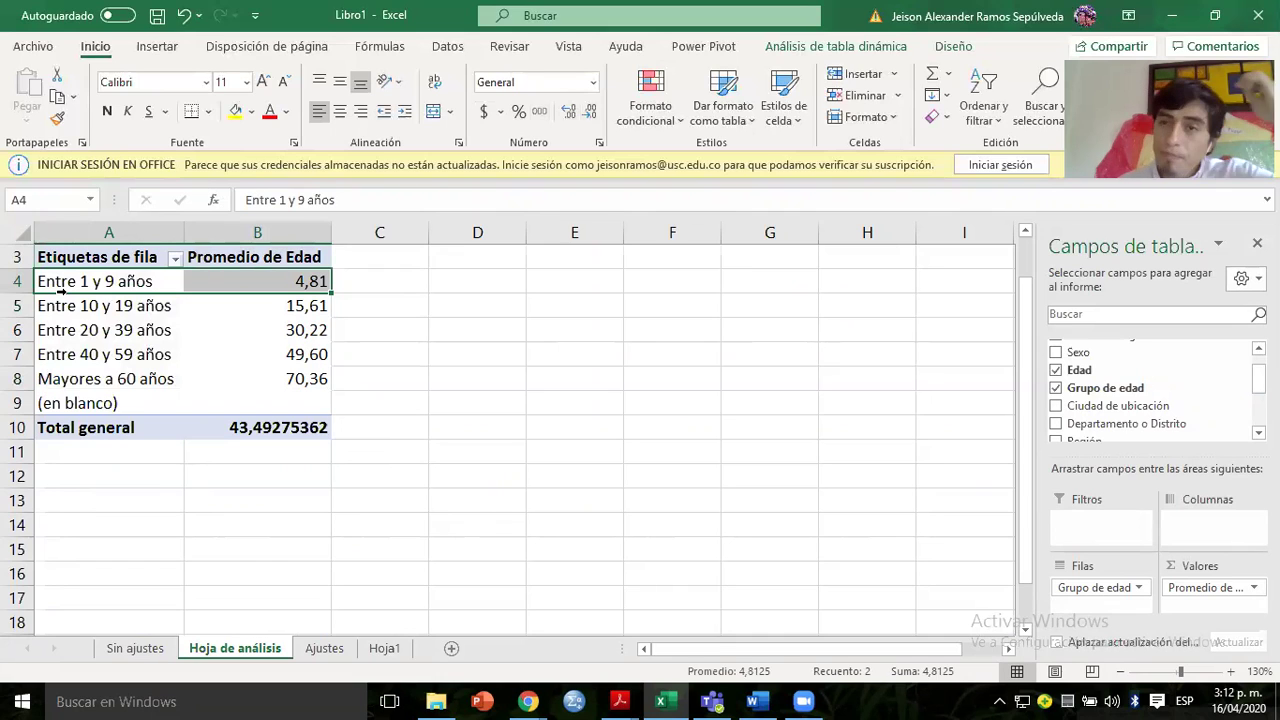
click(235, 278)
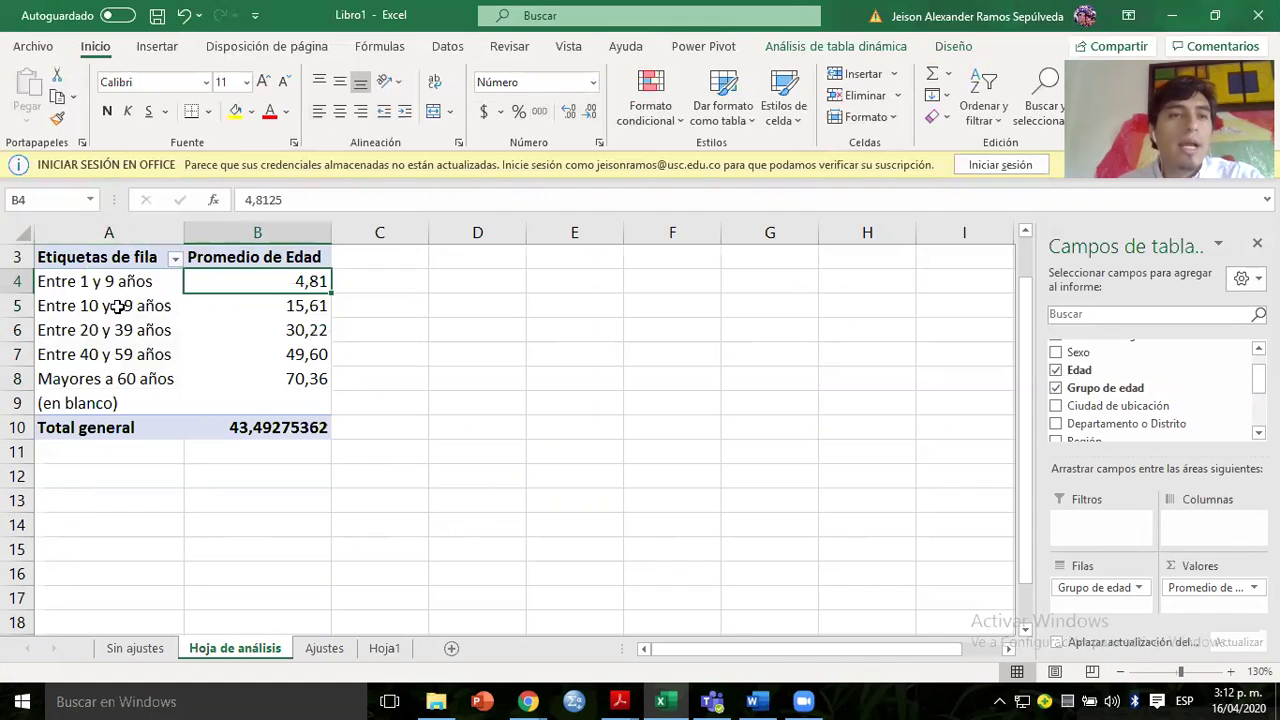
click(110, 307)
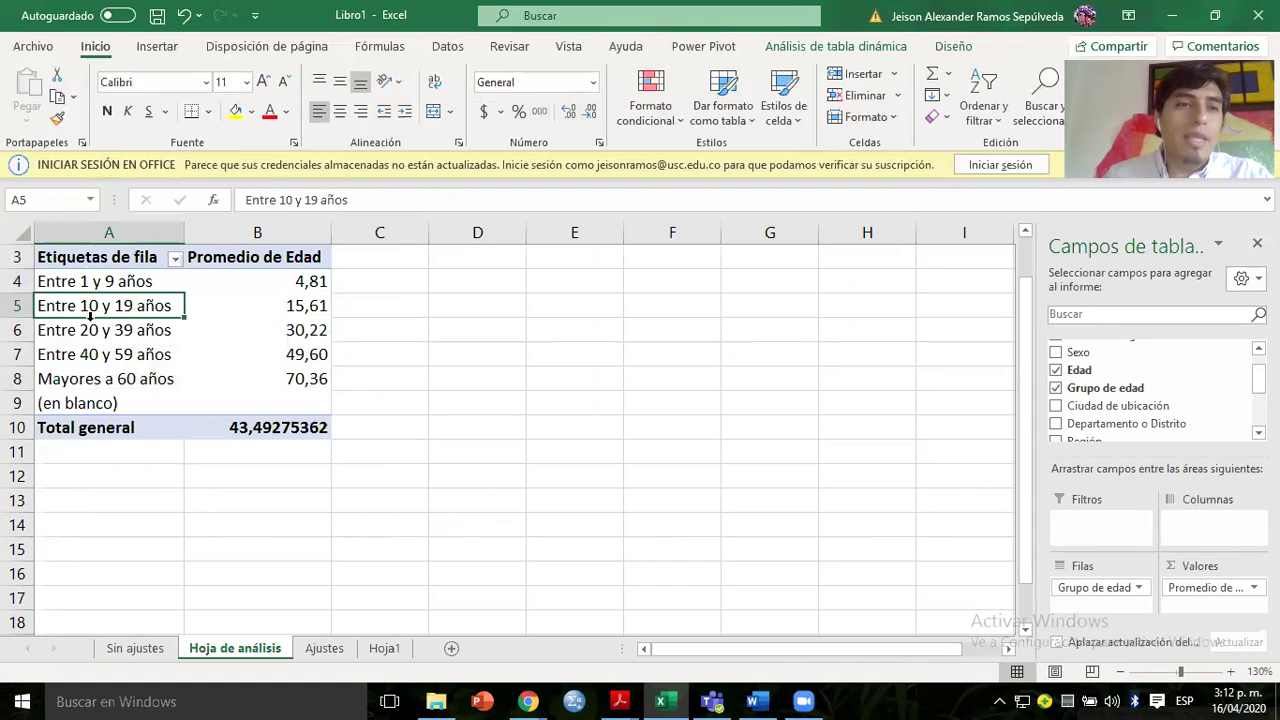
click(246, 308)
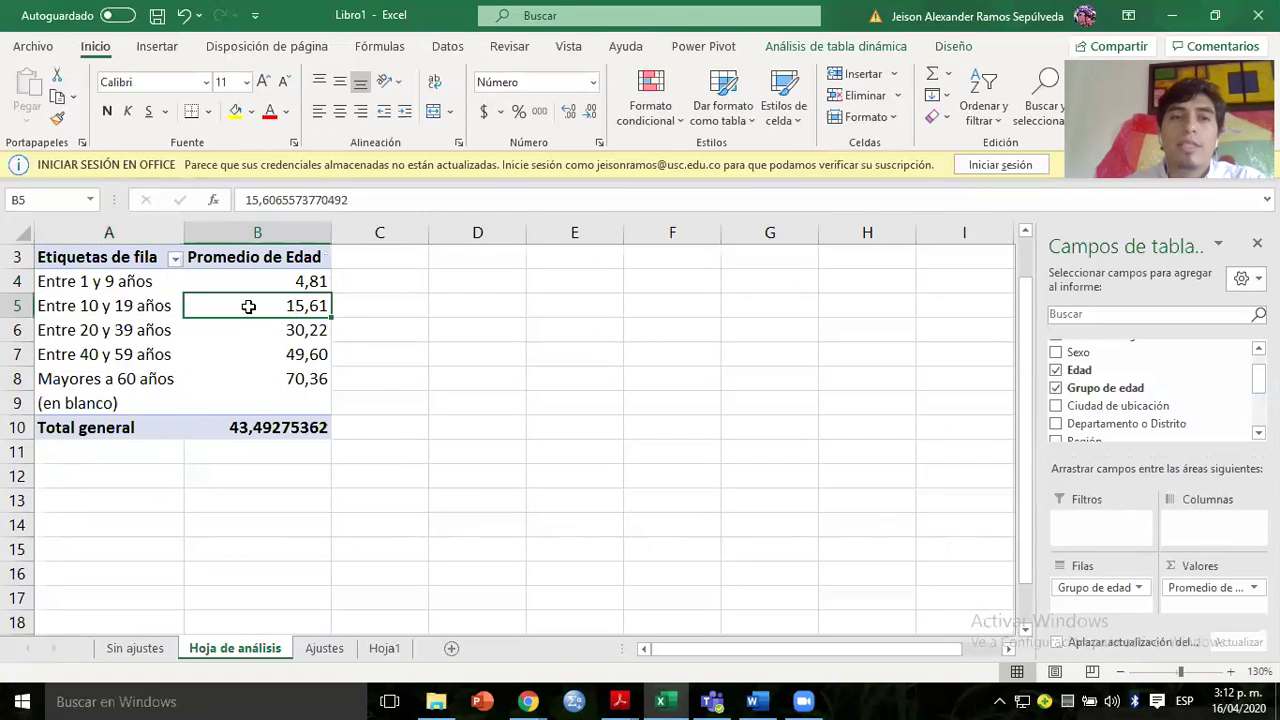
mouse_move(248, 308)
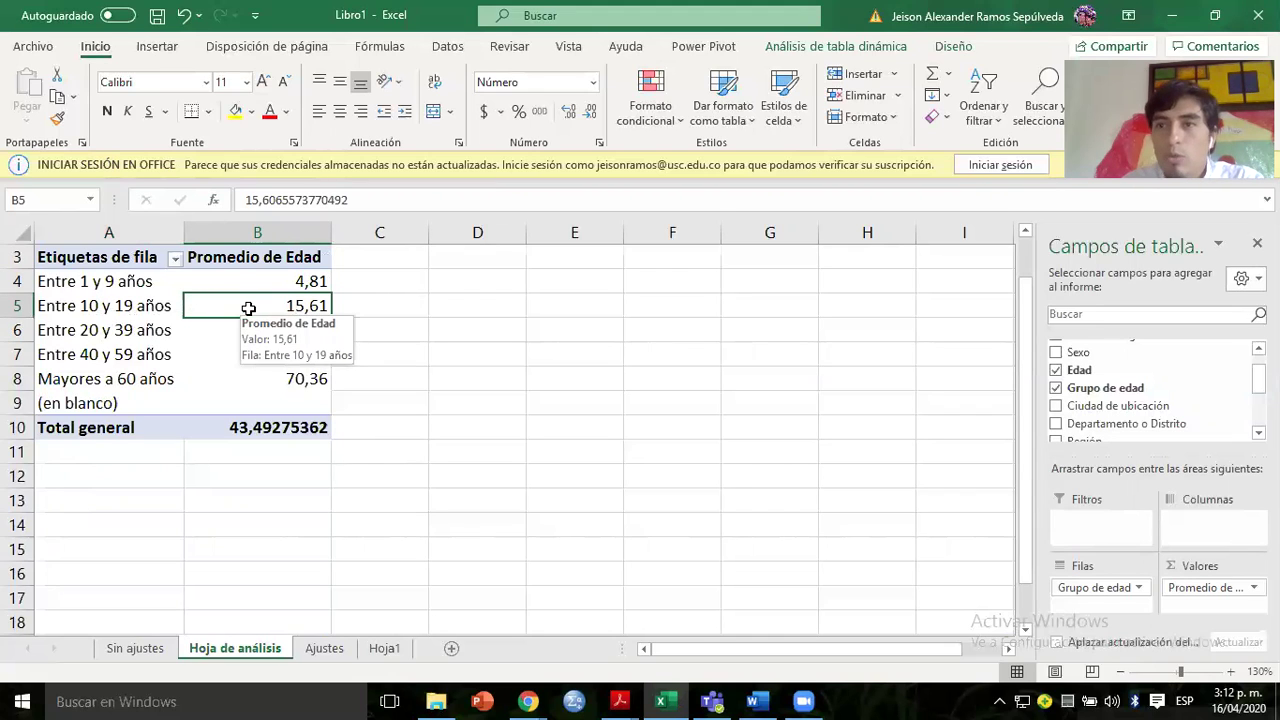
click(152, 330)
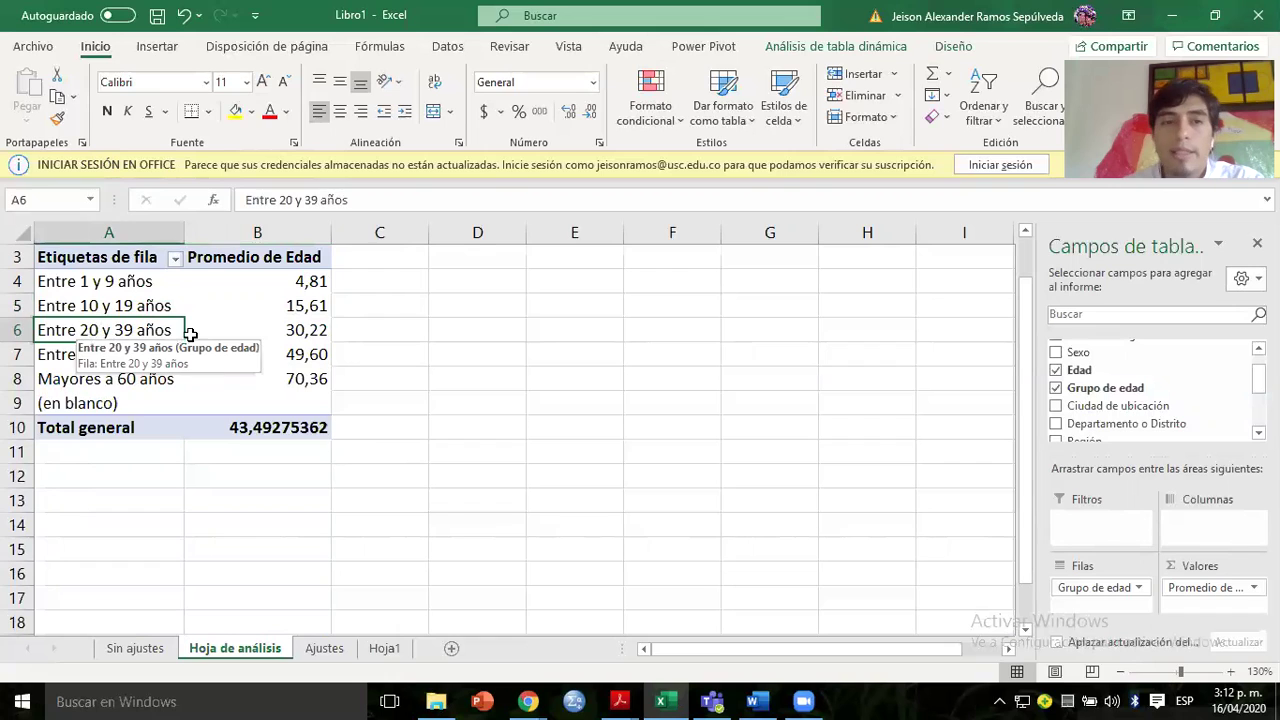
click(262, 342)
click(101, 346)
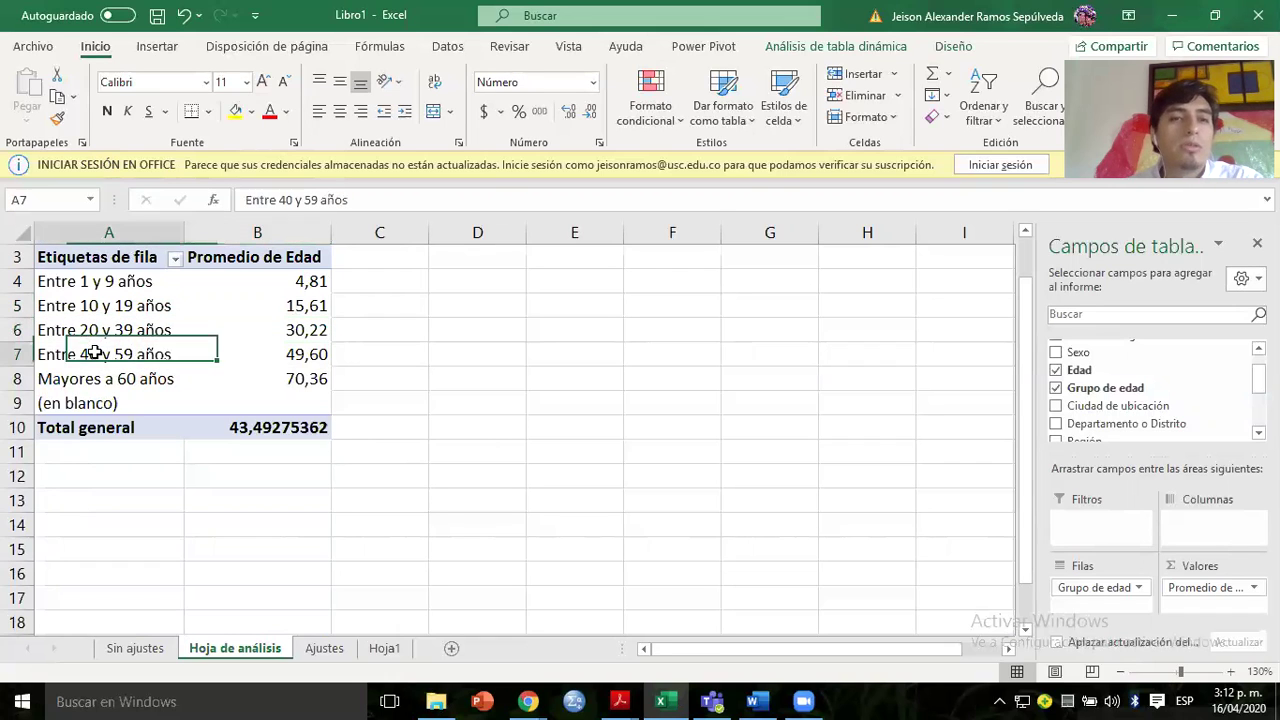
click(188, 360)
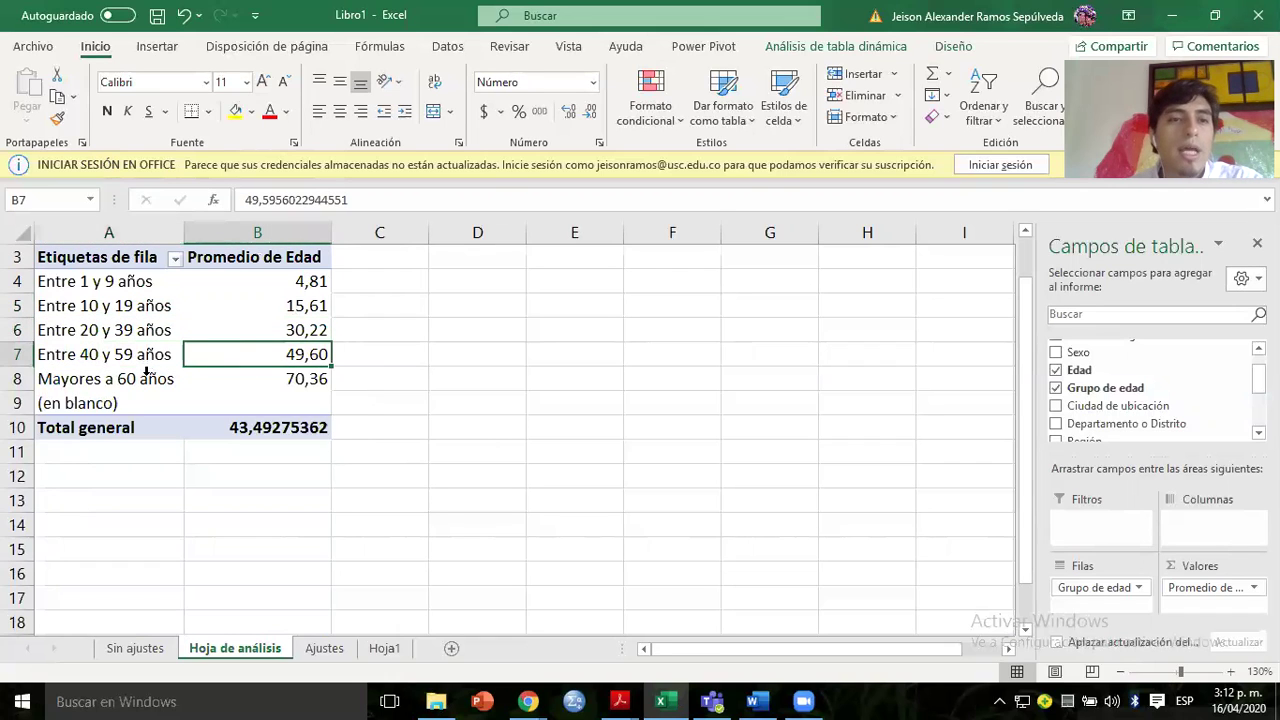
click(150, 378)
click(275, 376)
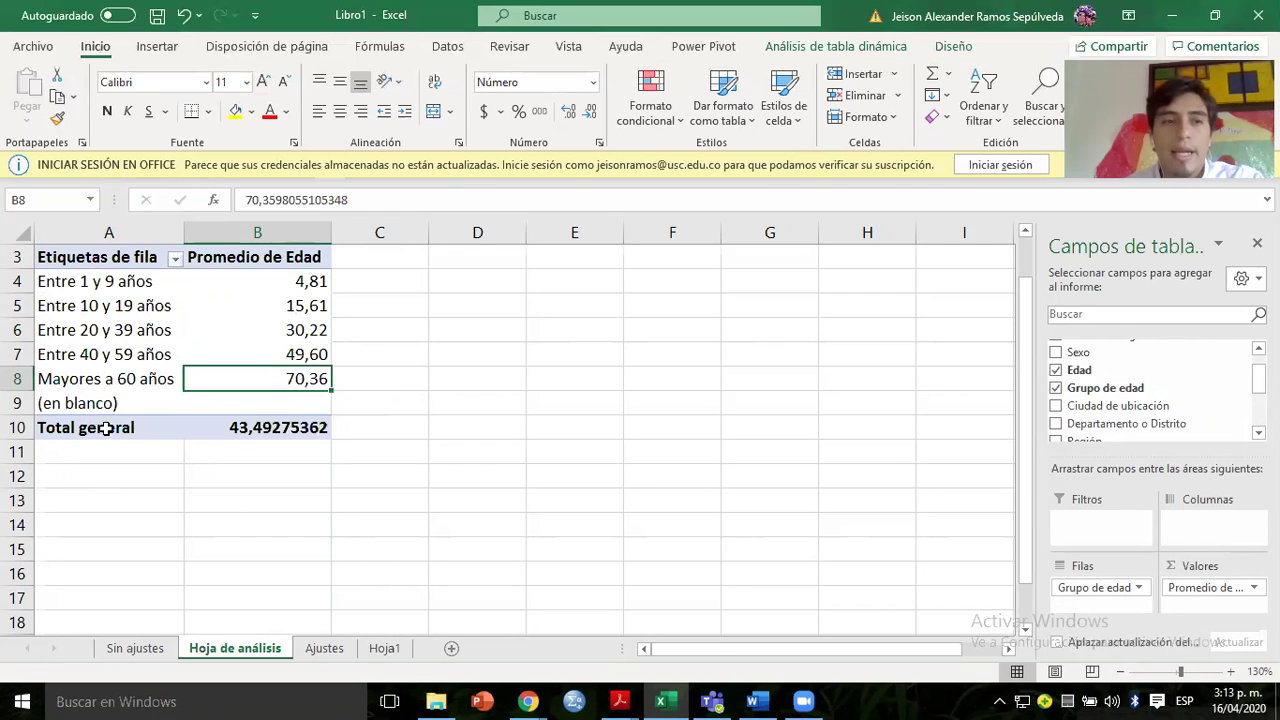
click(275, 428)
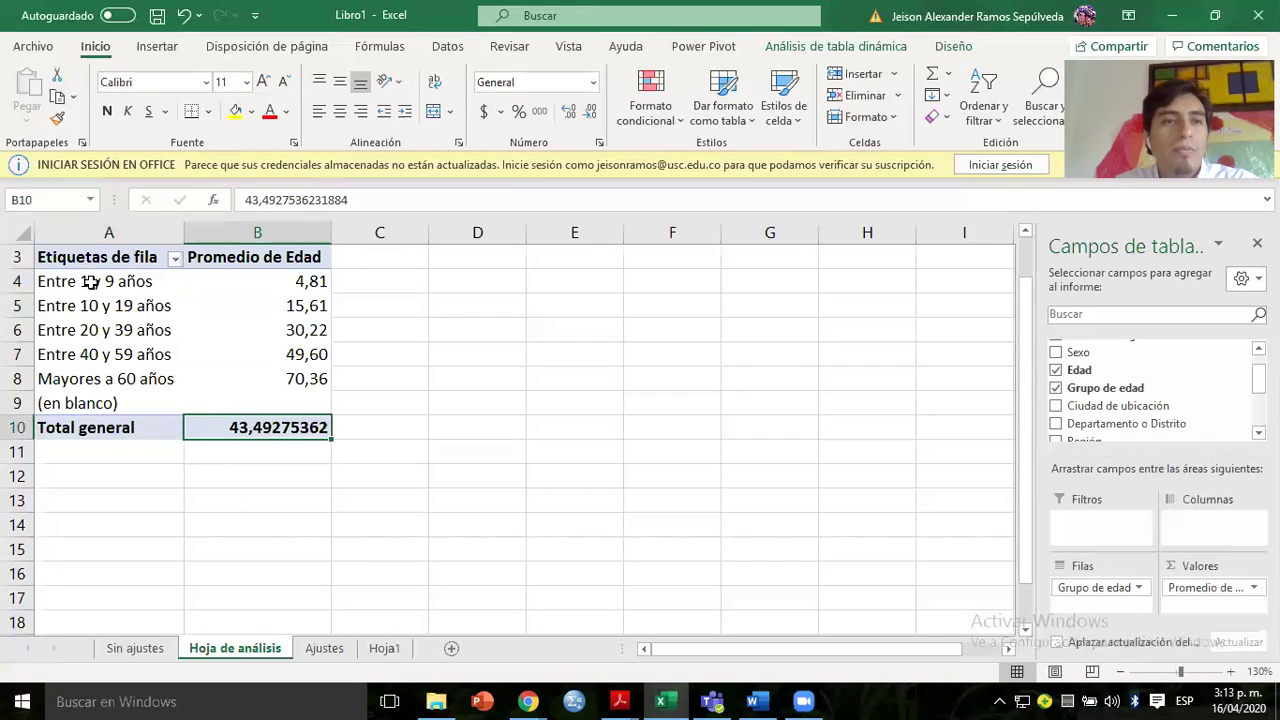
click(180, 293)
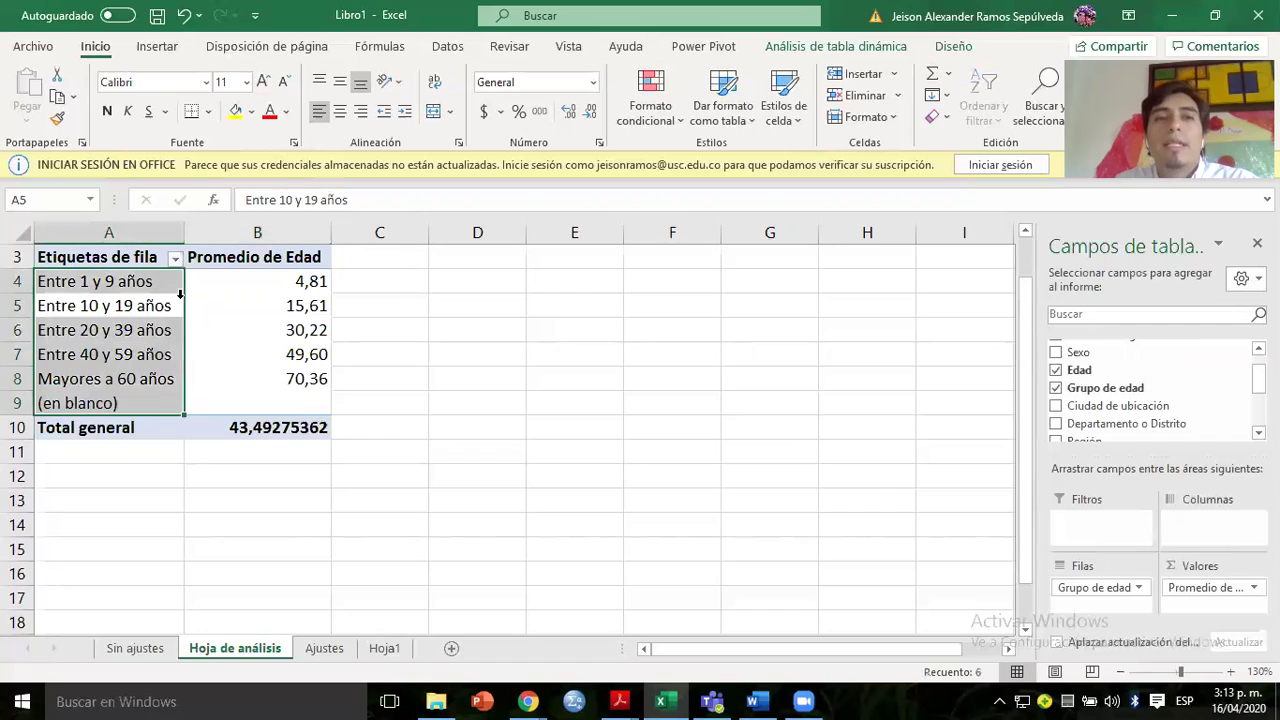
Insert a Barras agrupadas pivot chart of the average ages and place it beside the pivot table.
click(224, 268)
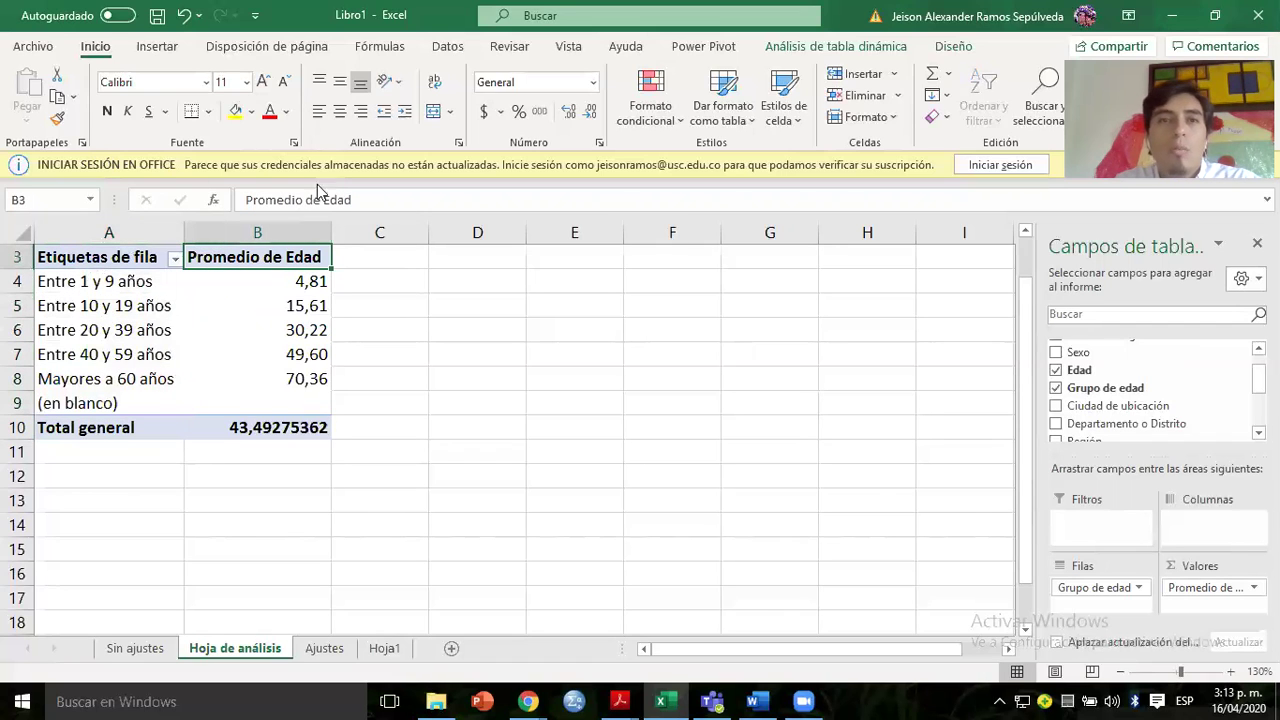
click(157, 48)
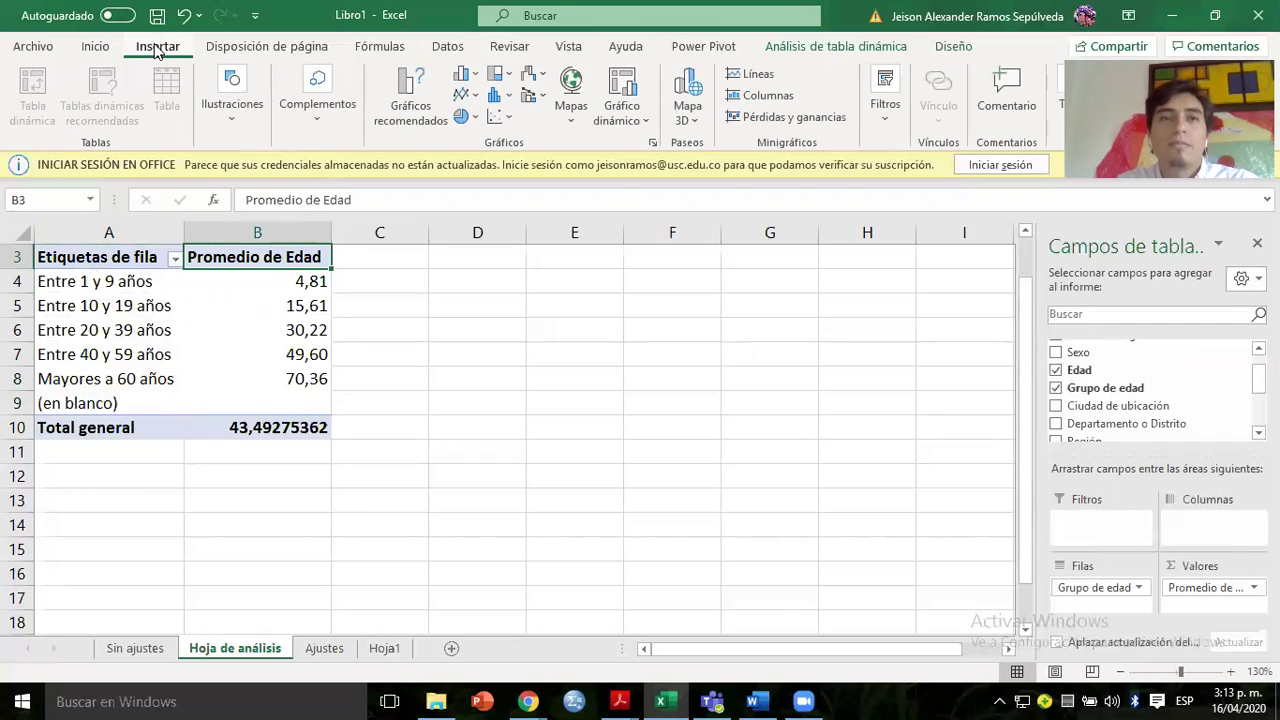
click(410, 97)
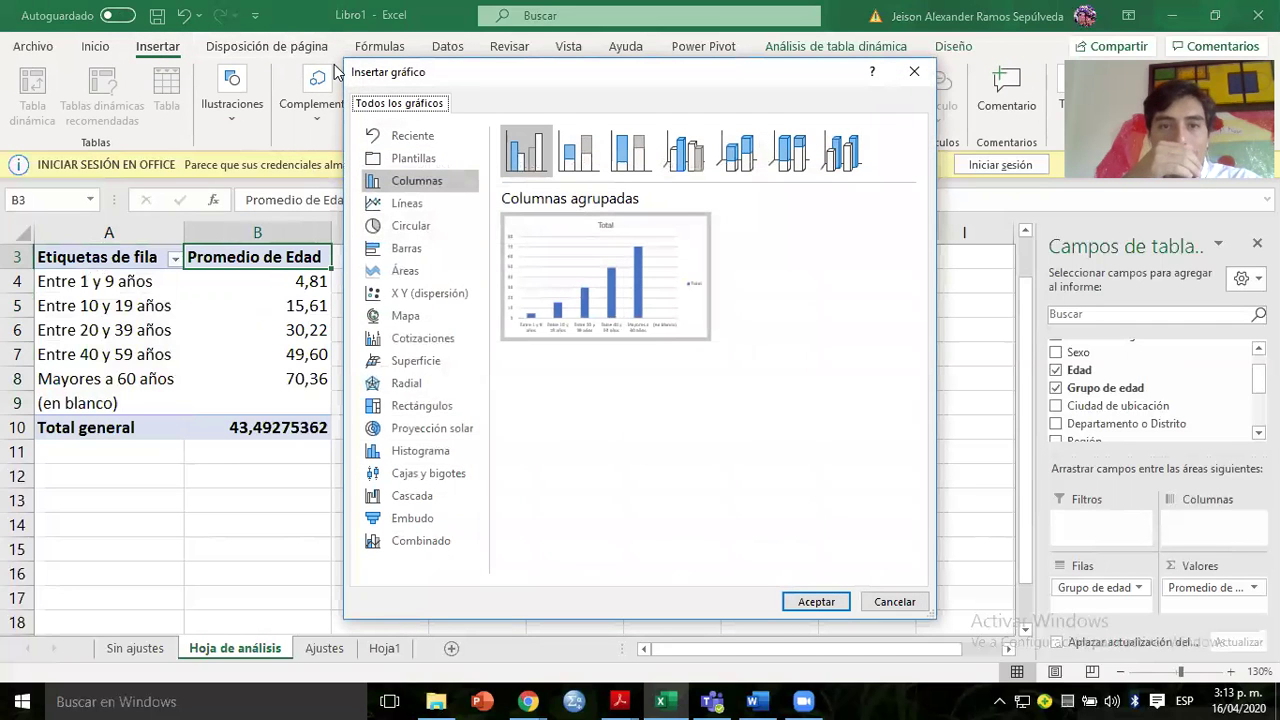
mouse_move(553, 266)
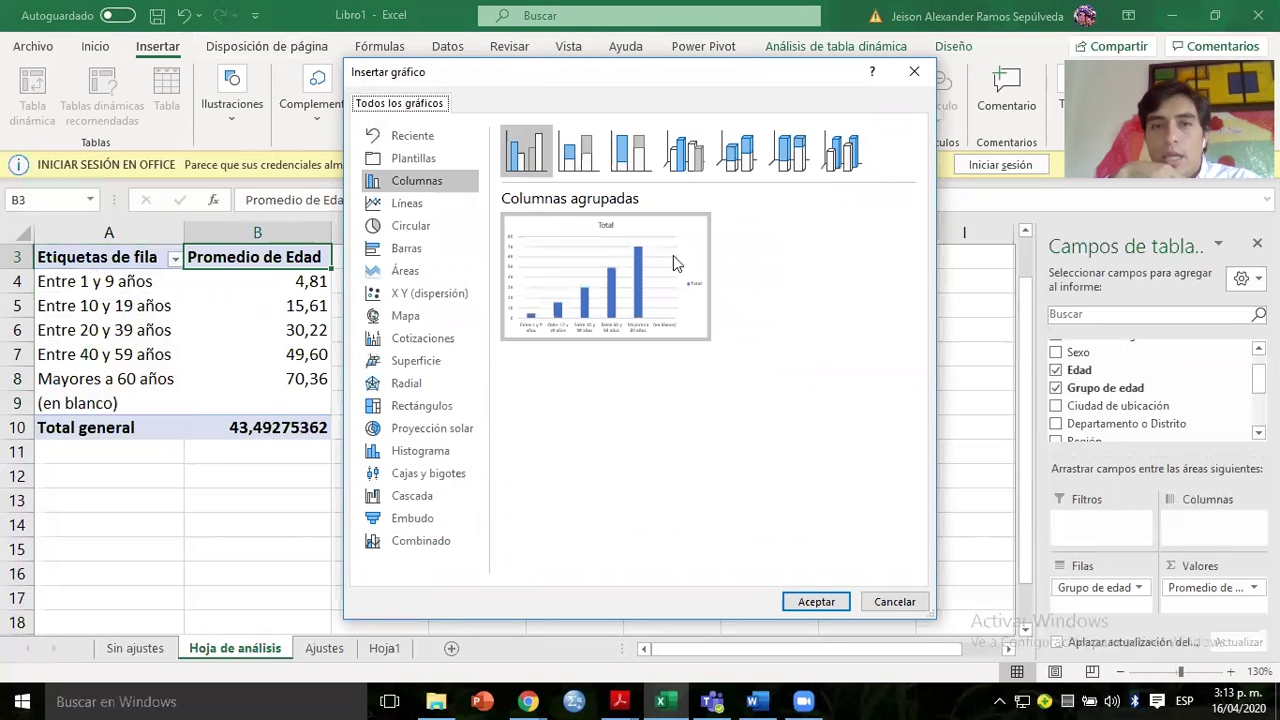
click(377, 204)
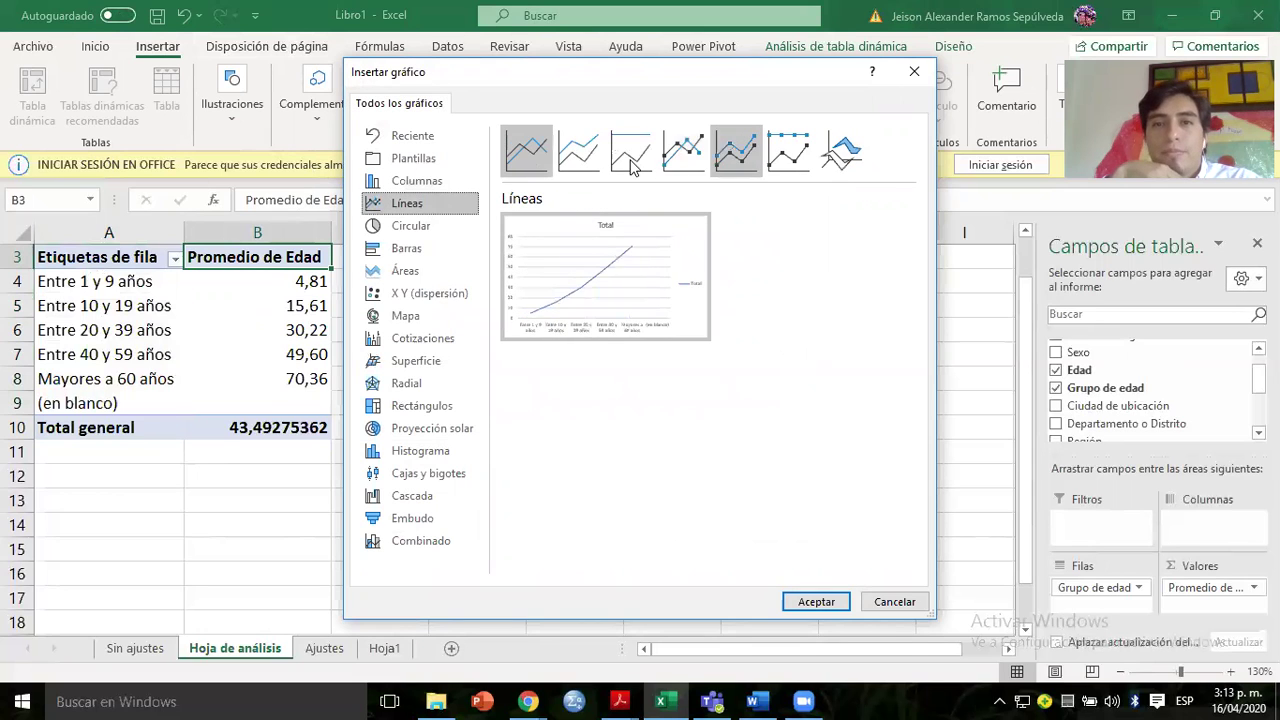
click(680, 159)
click(398, 186)
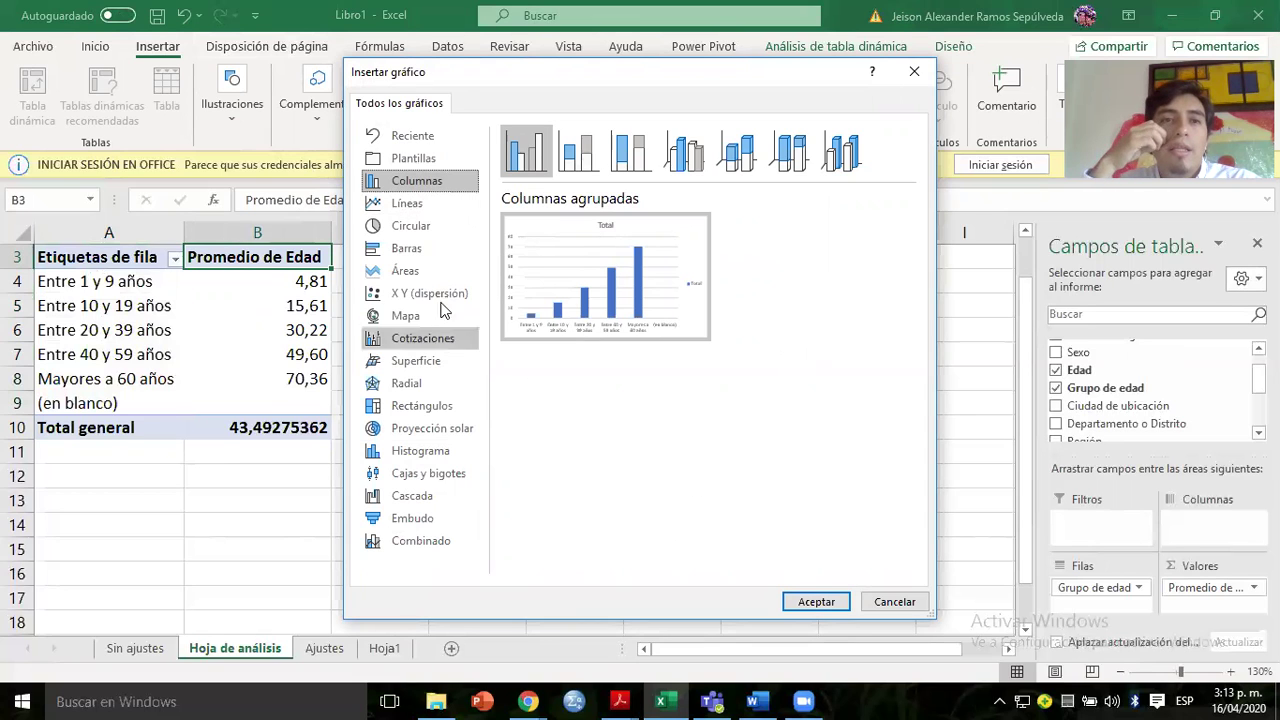
click(378, 256)
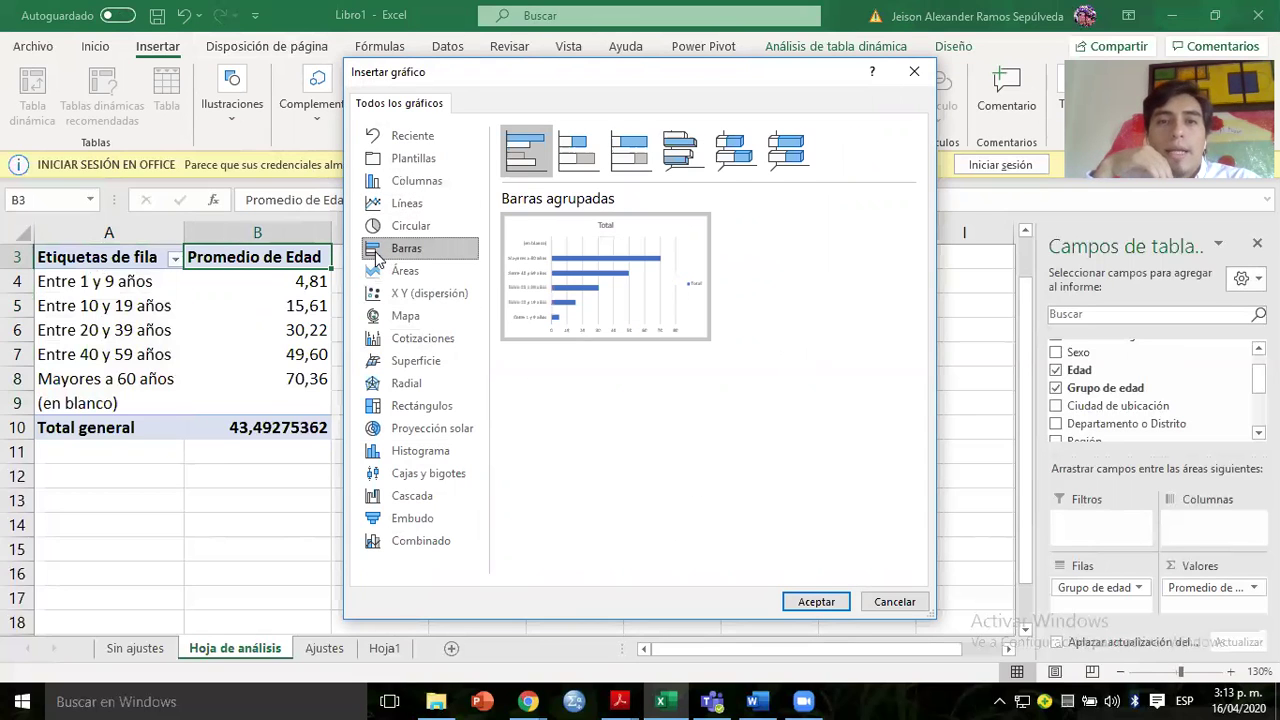
click(798, 599)
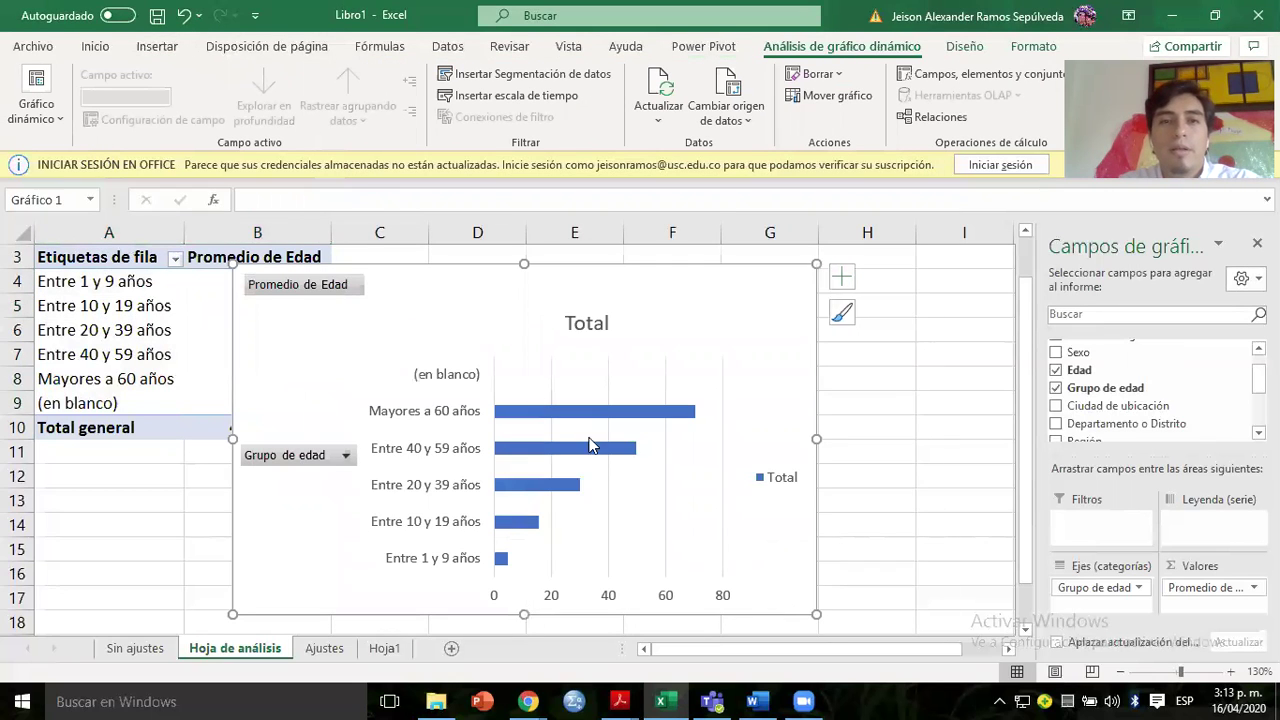
drag(464, 329, 609, 318)
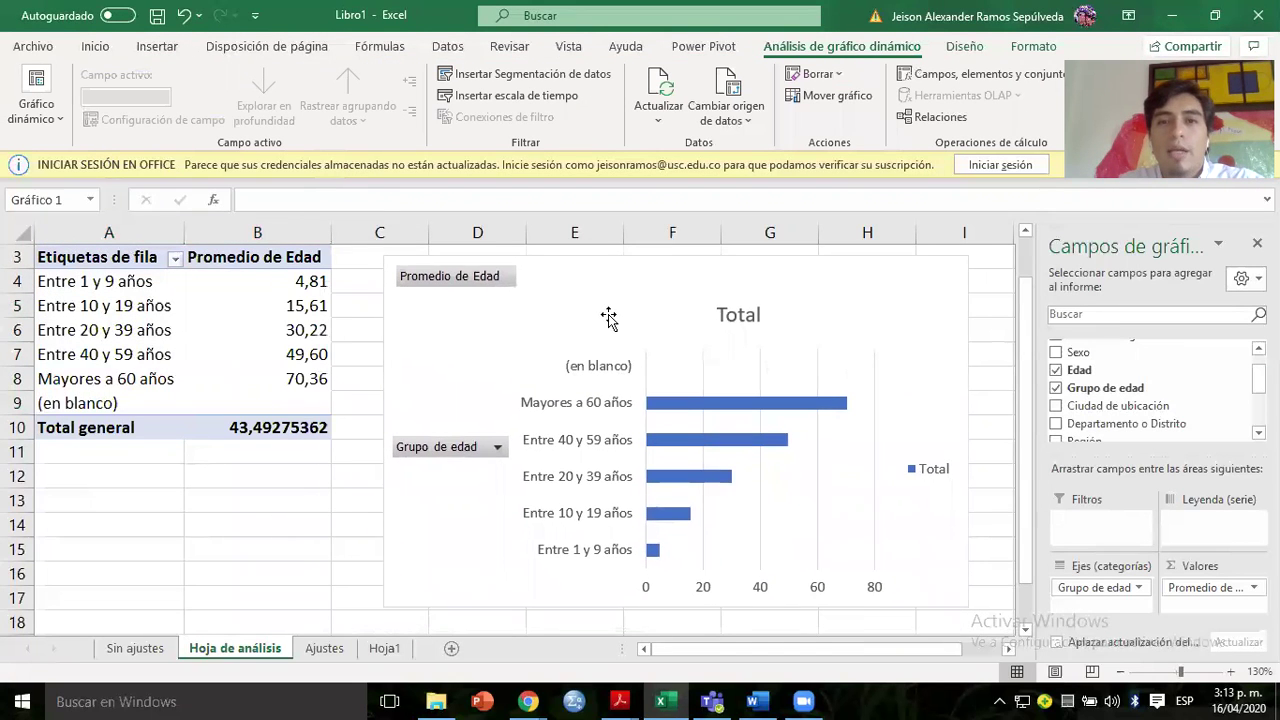
Change the chart title to "Promedio de edad para cada grupo" and shift it slightly toward the chart's left side.
click(739, 316)
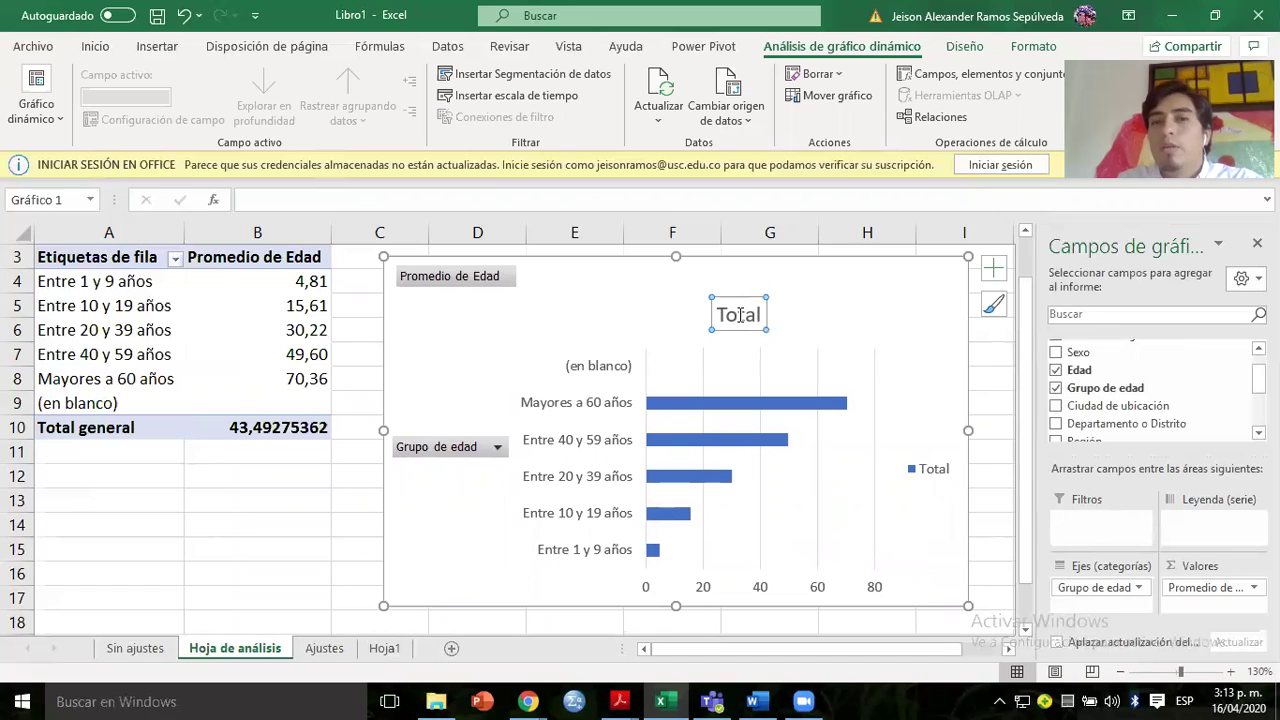
double_click(739, 316)
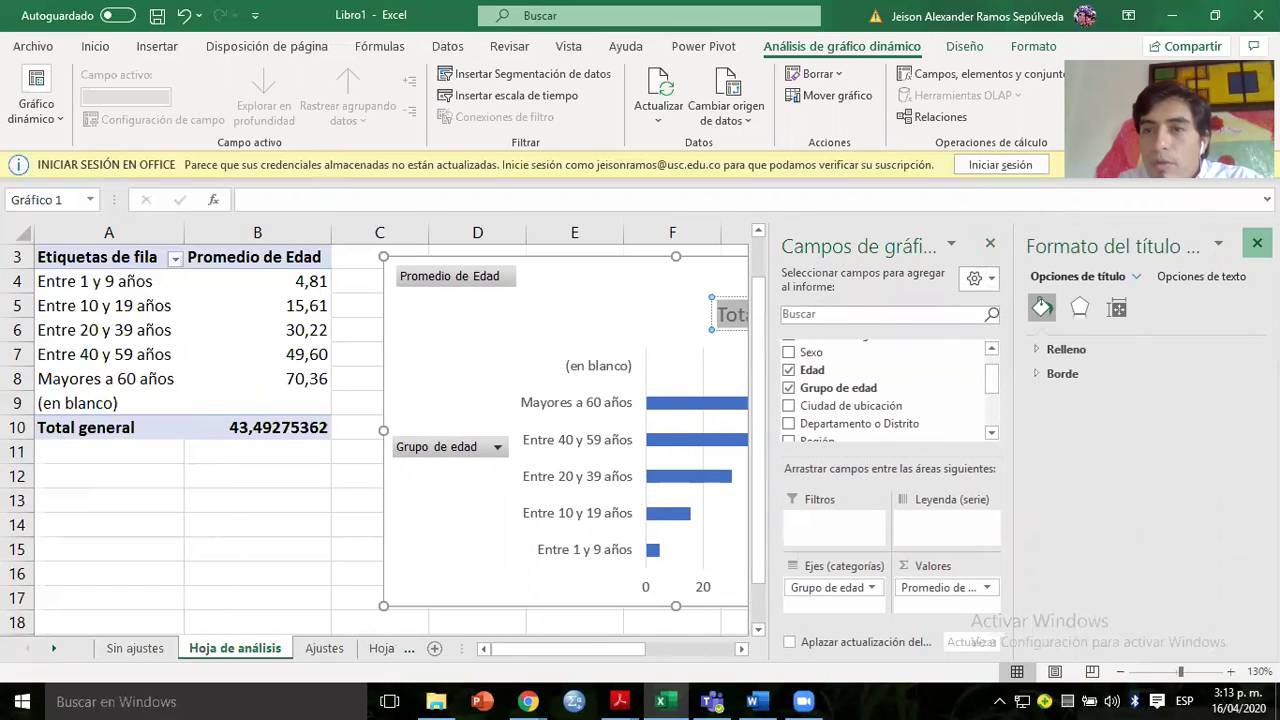
click(1257, 243)
text(Promedio de edad para cada)
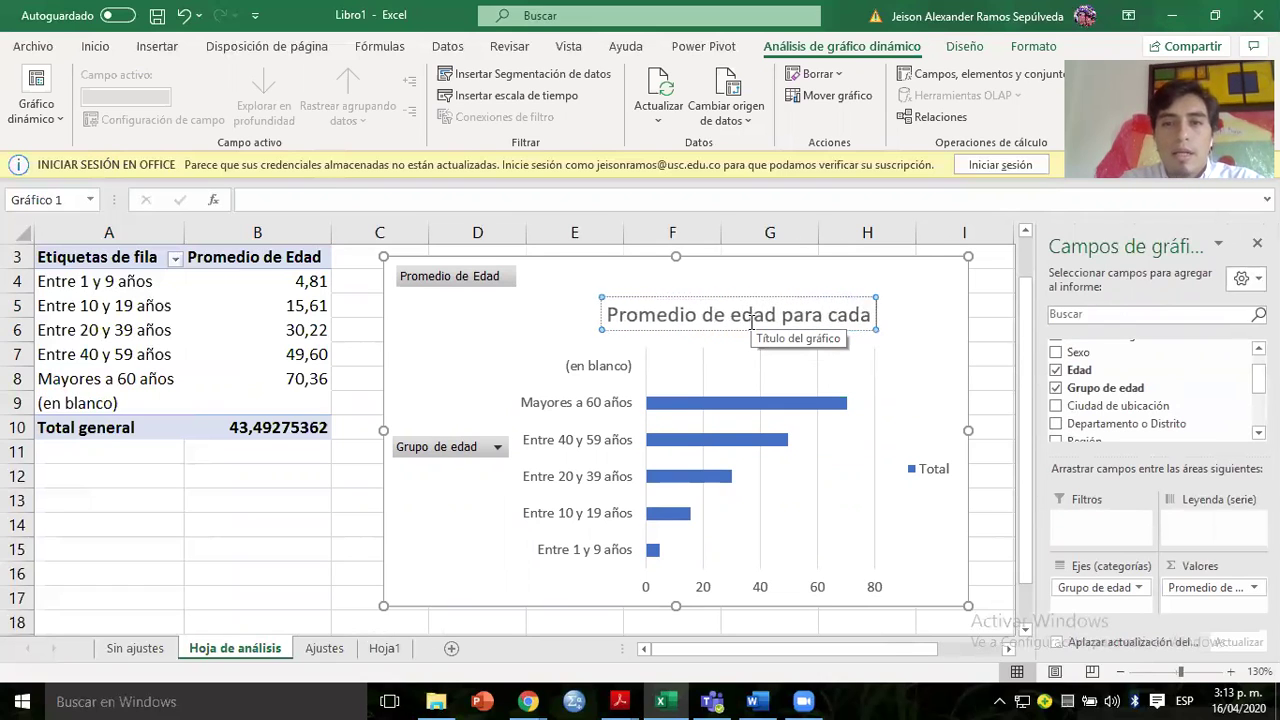
text( grupo)
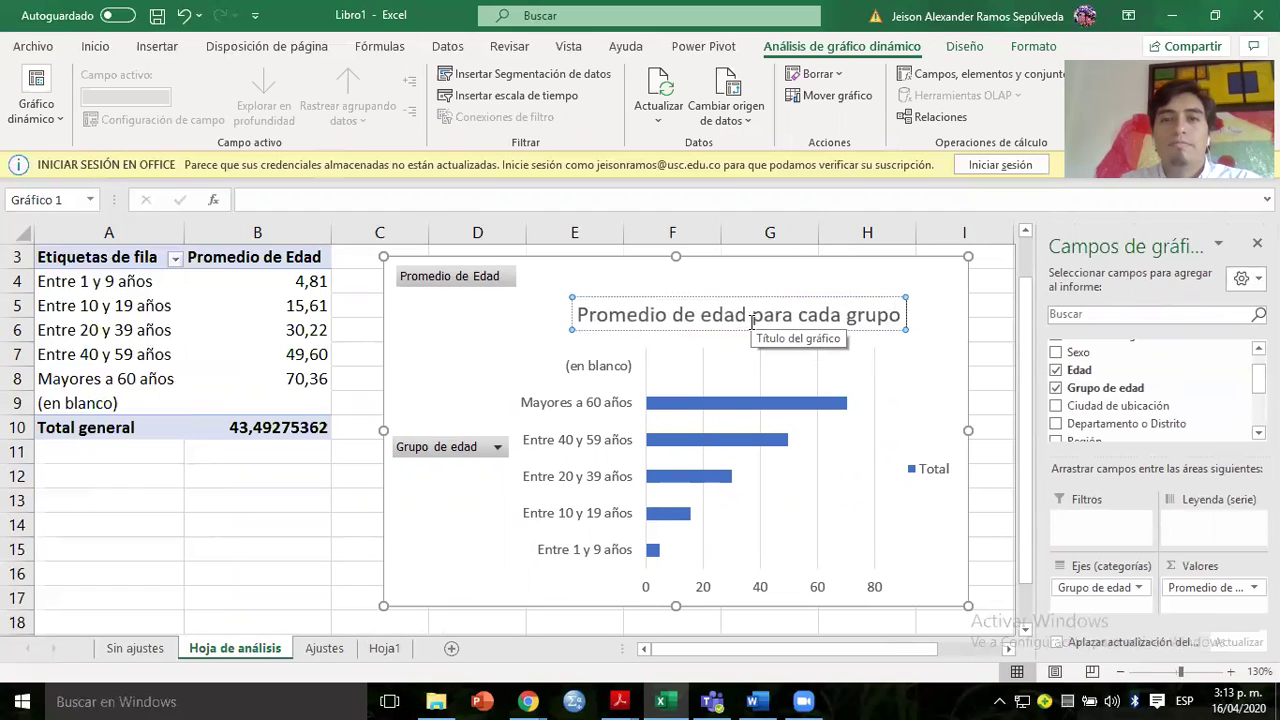
drag(620, 318, 573, 318)
click(536, 260)
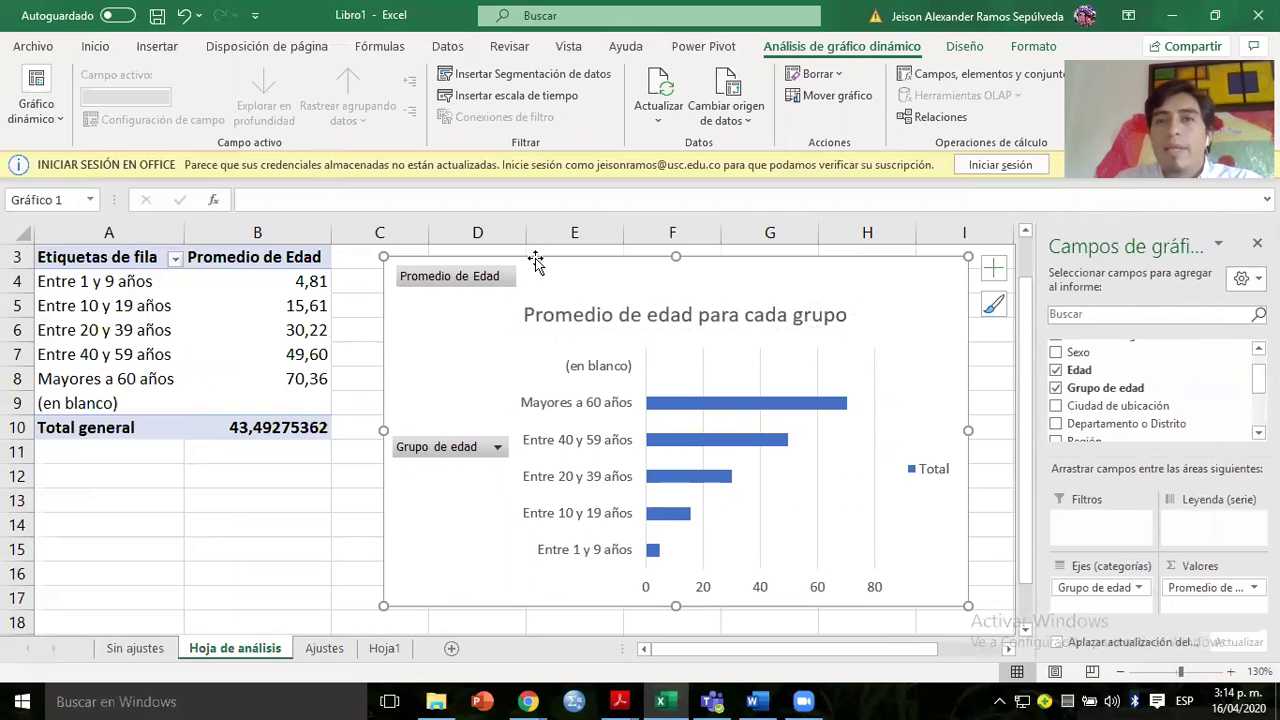
Apply the chart style with the hatched plot-area background and delete the Total legend.
click(960, 48)
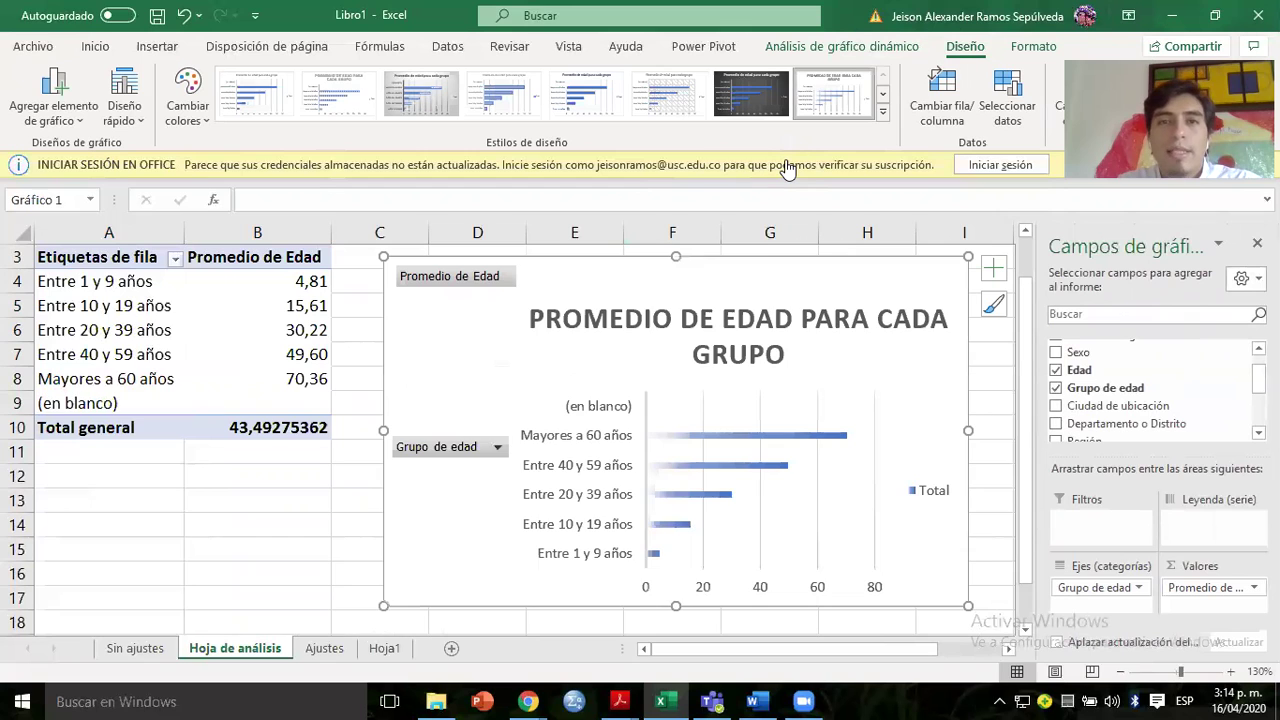
key(ctrl+z)
key(ctrl+z)
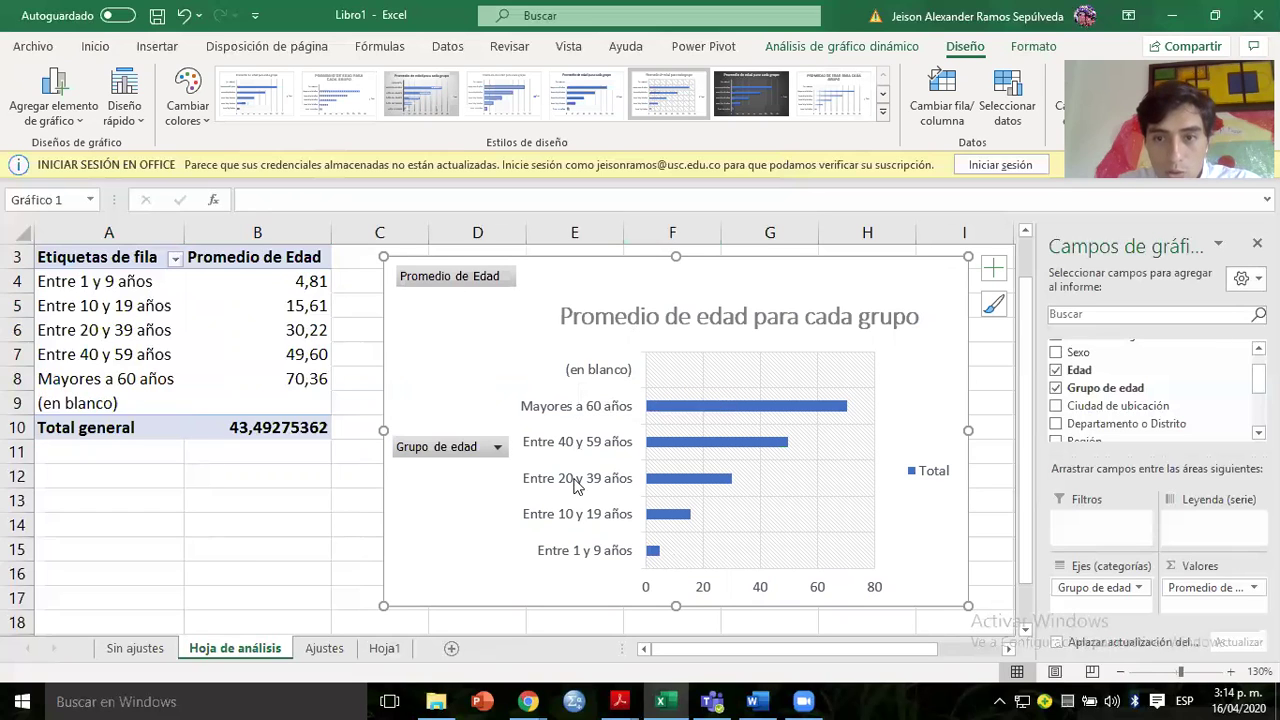
click(916, 479)
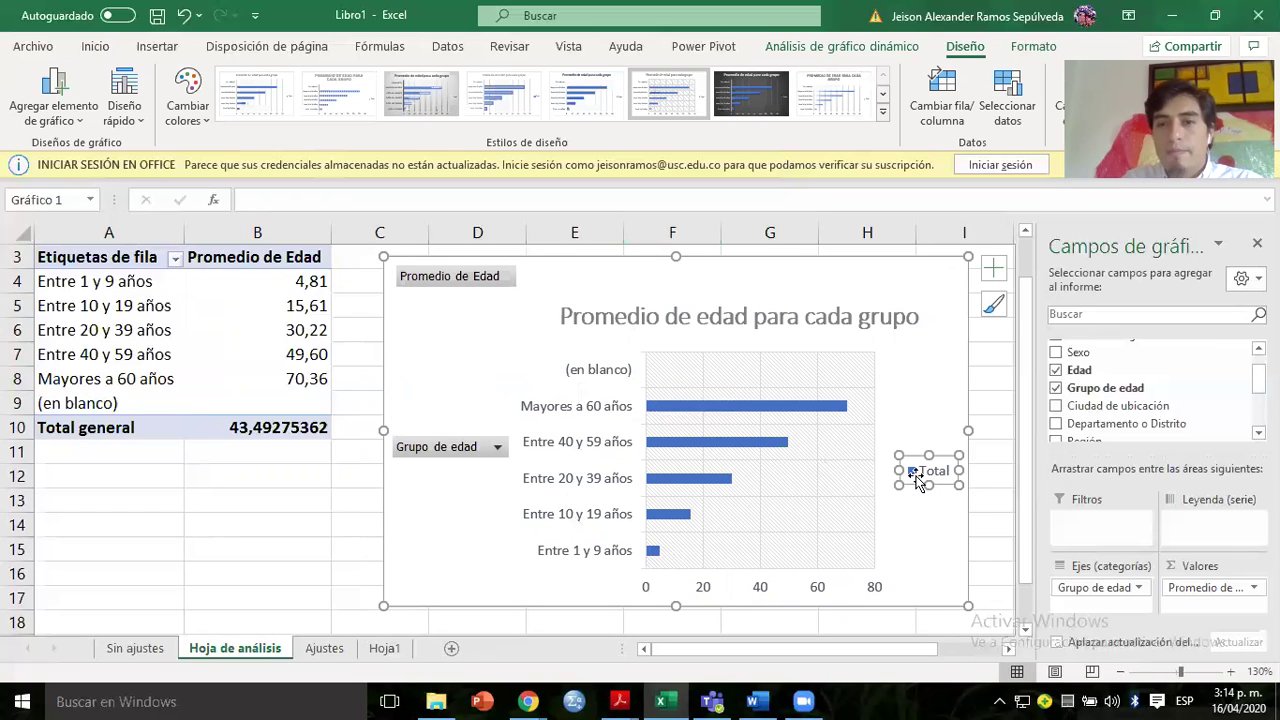
key(Delete)
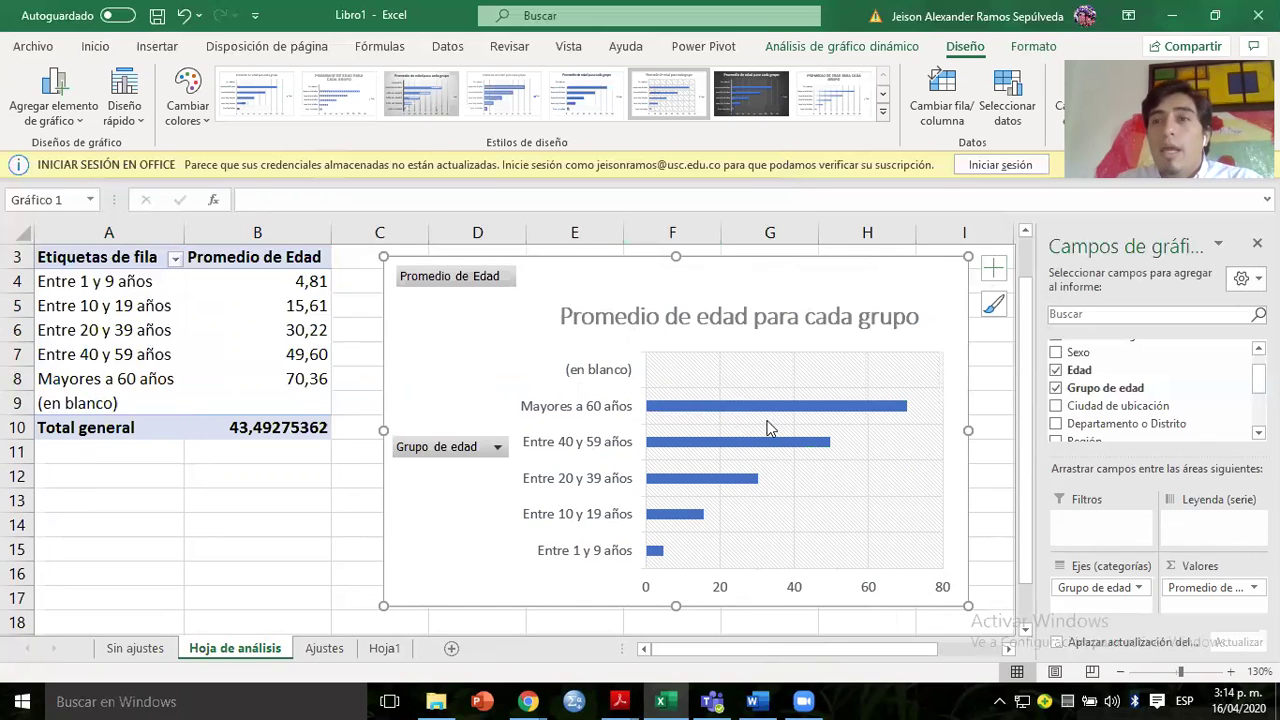
Add a primary horizontal axis title to the average age chart.
click(78, 110)
mouse_move(80, 172)
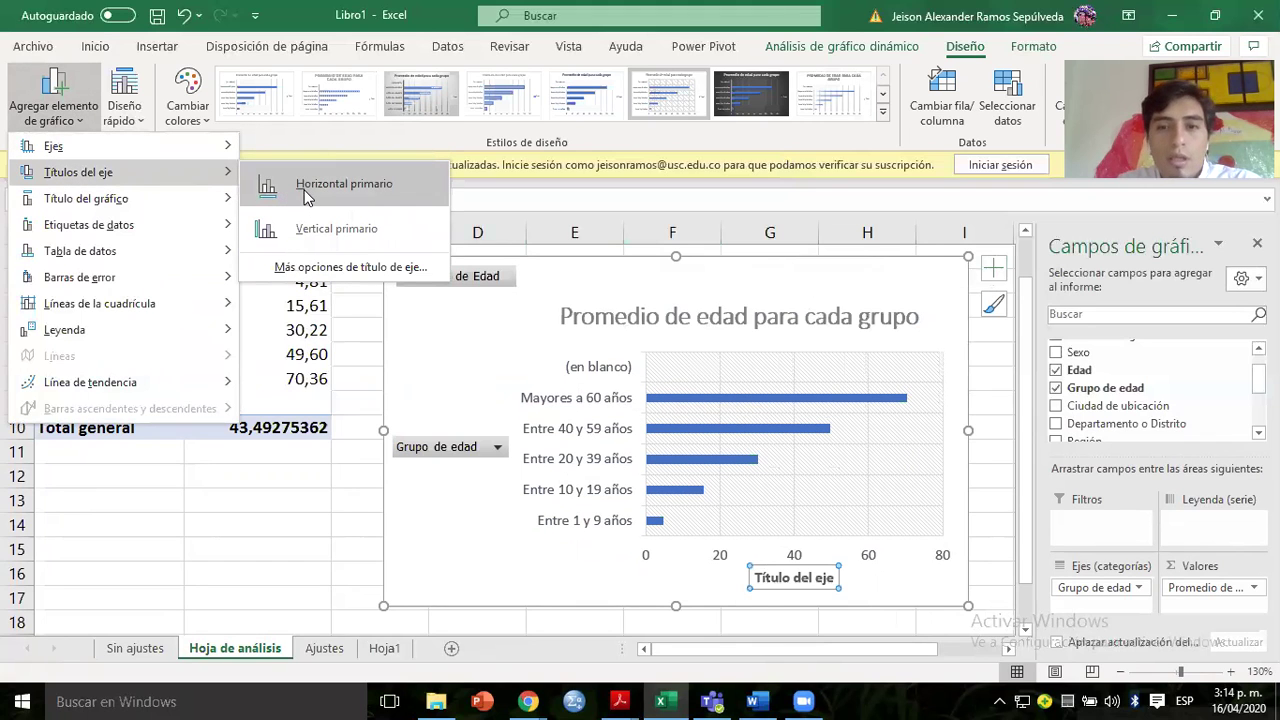
click(306, 190)
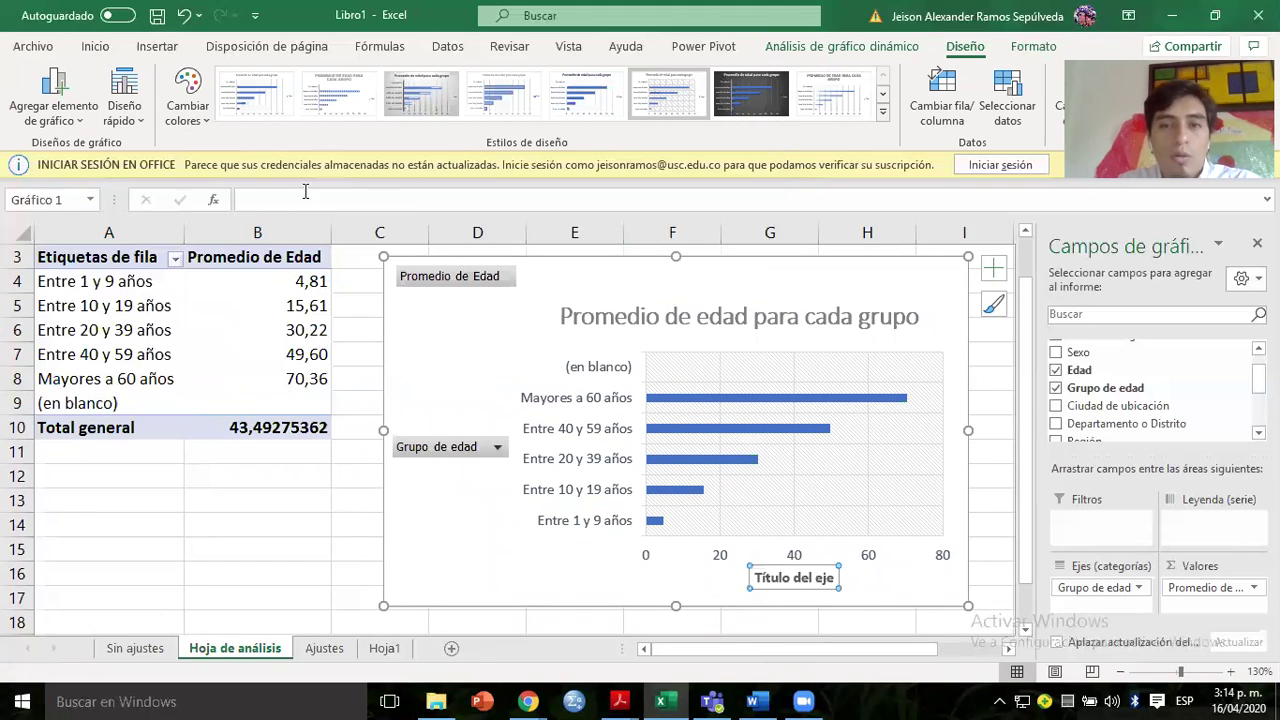
Set the chart's horizontal axis title to "Edad (años)".
triple_click(785, 575)
text(Edad)
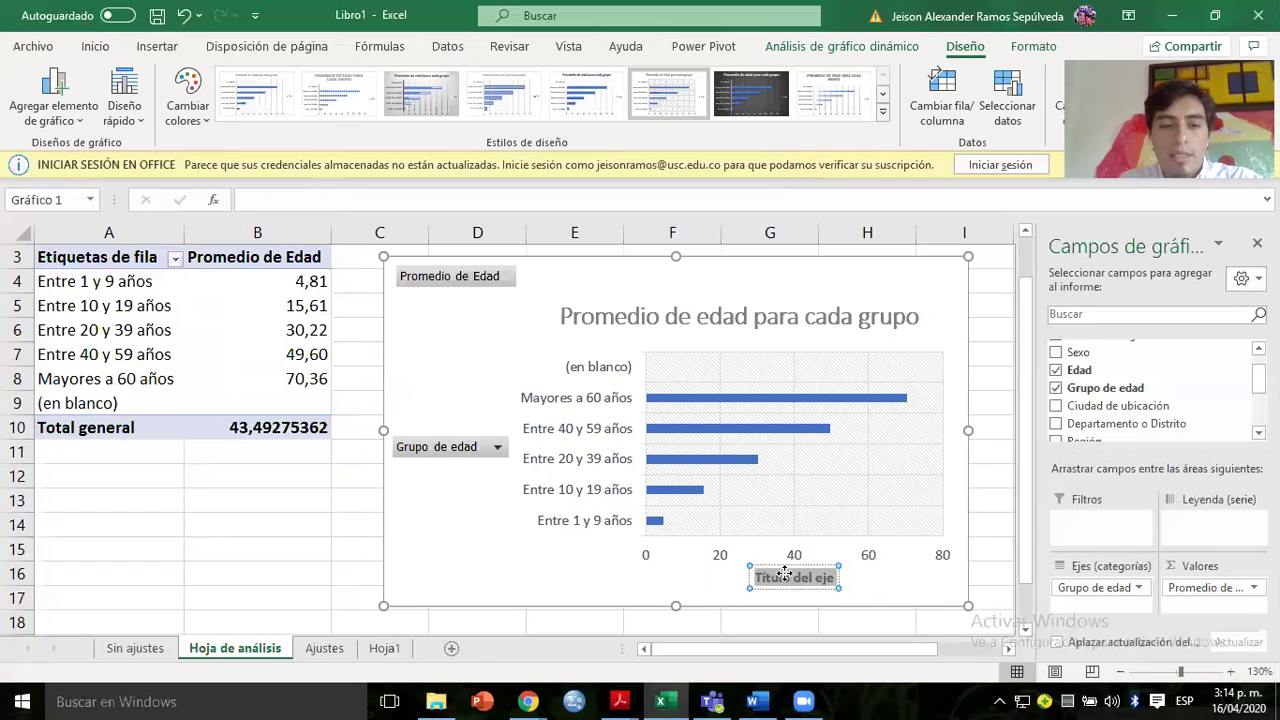
text( (años))
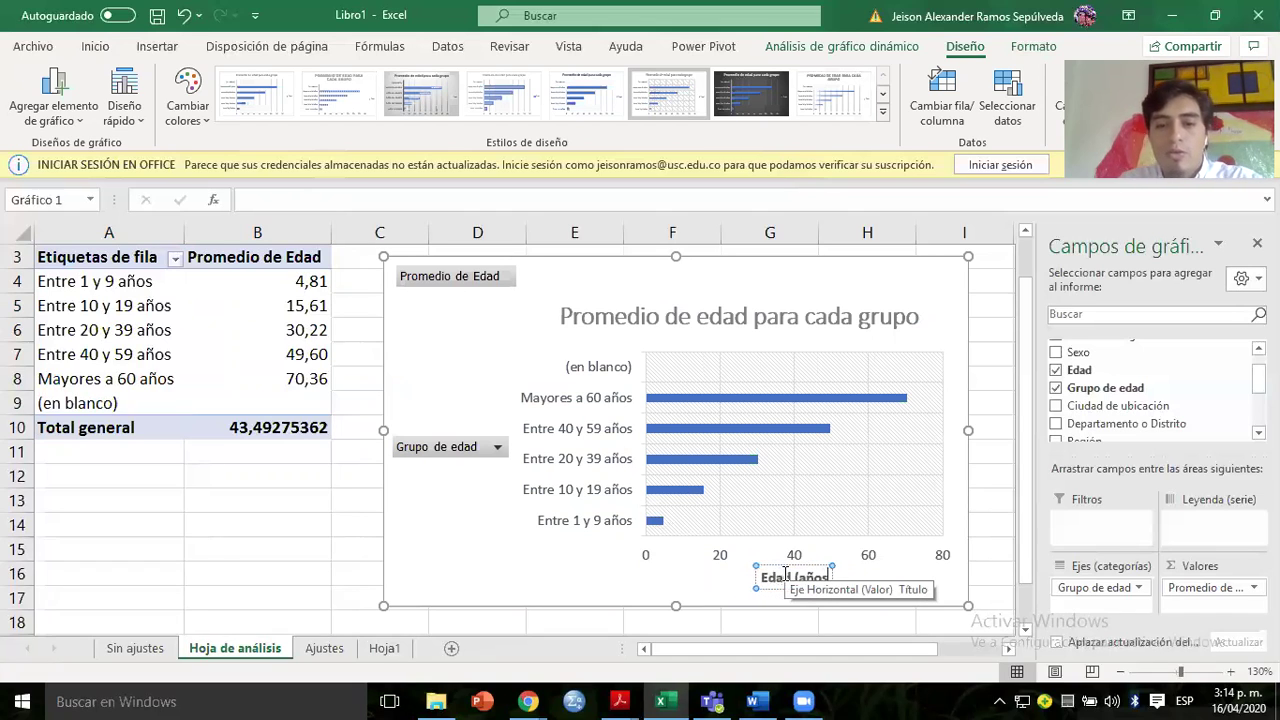
click(391, 385)
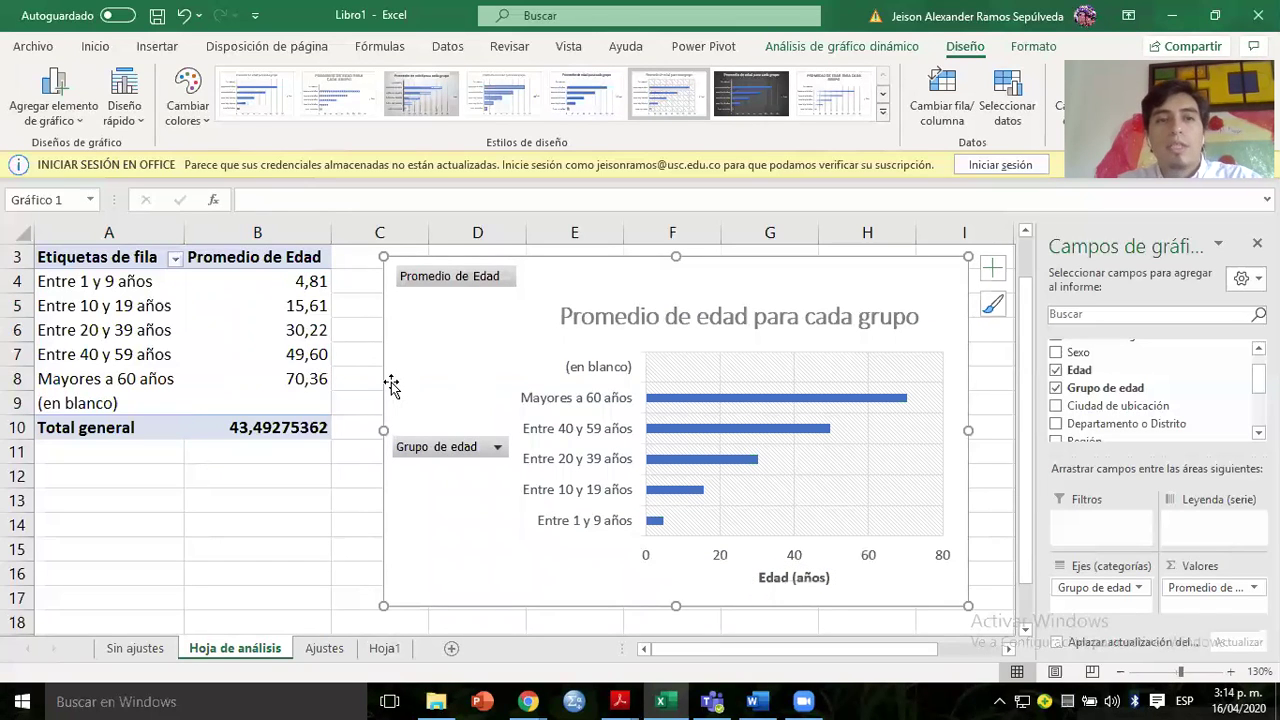
Copy the pivot table A3:B10 and paste it into the Word document on a new line below item a.
drag(75, 259, 271, 425)
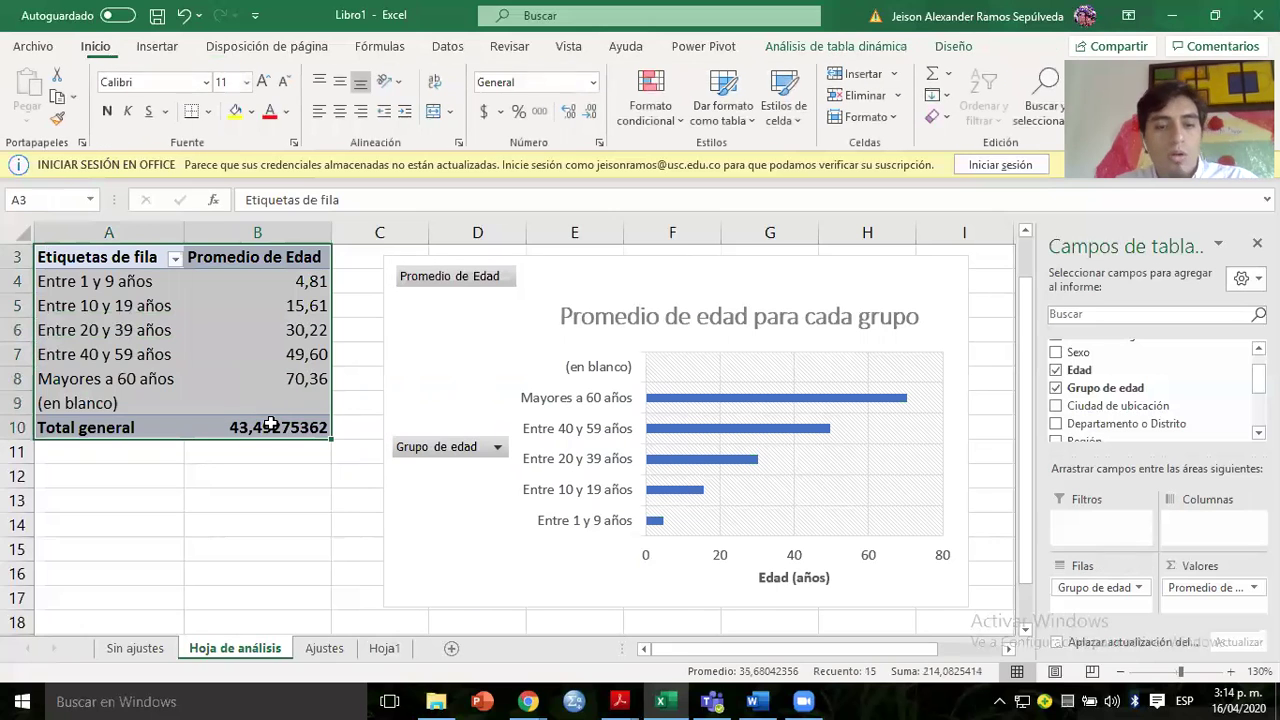
key(ctrl+c)
key(alt+Tab)
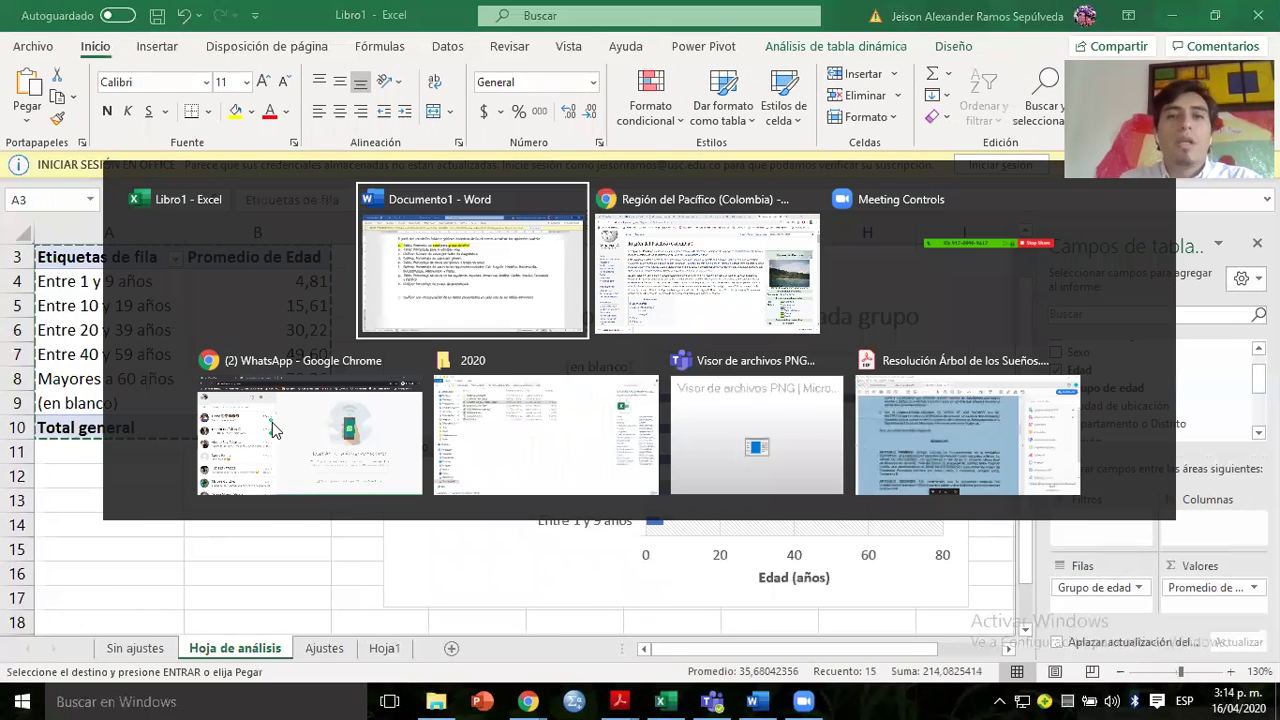
click(227, 175)
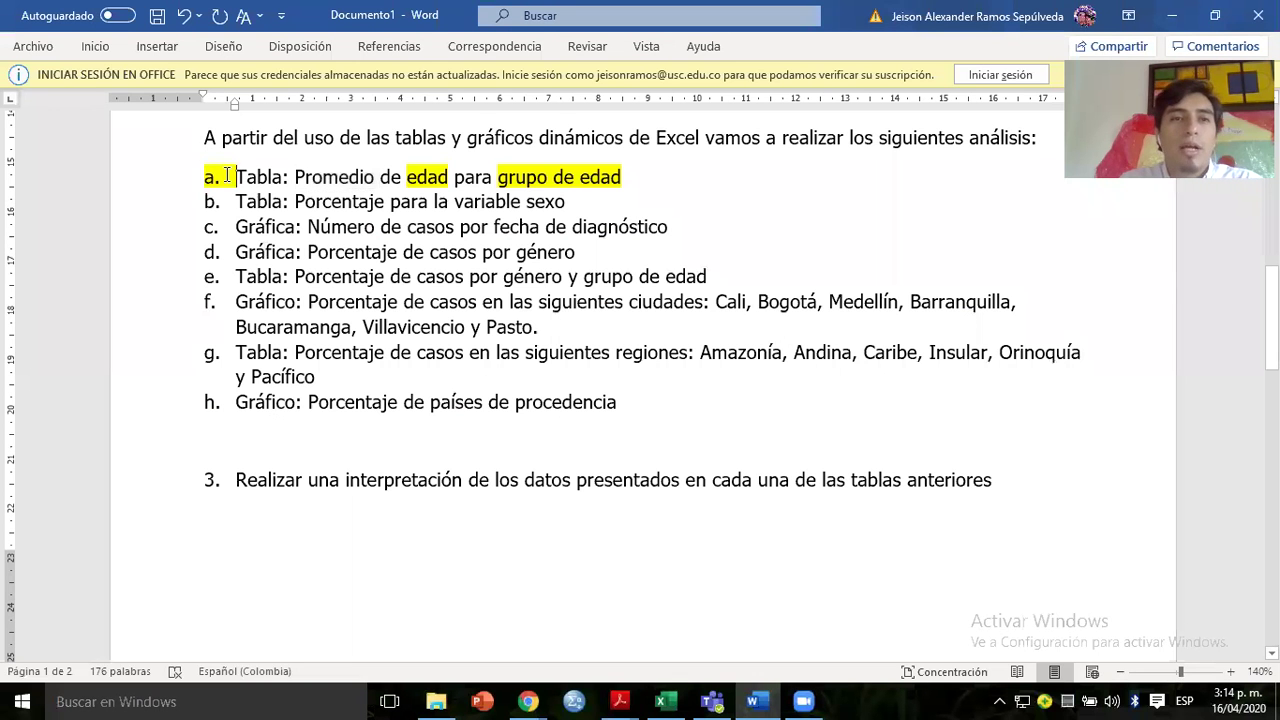
key(Return)
key(Return)
key(Return)
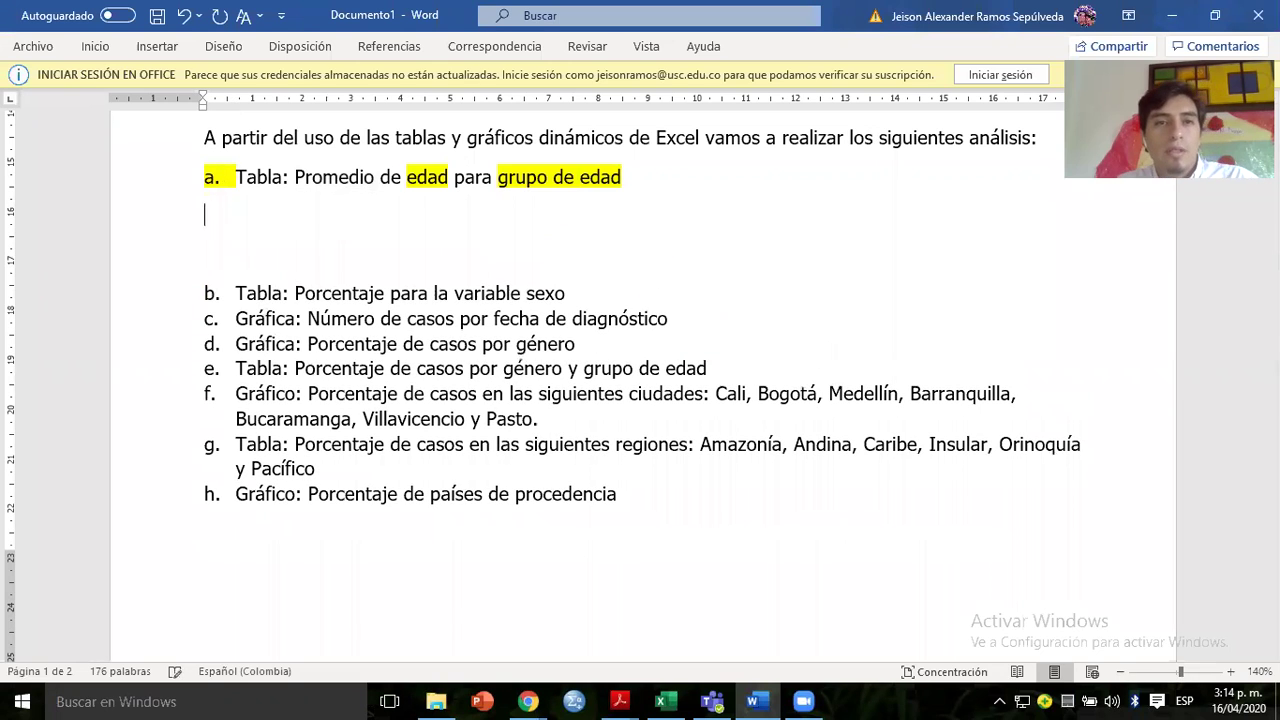
key(ctrl+v)
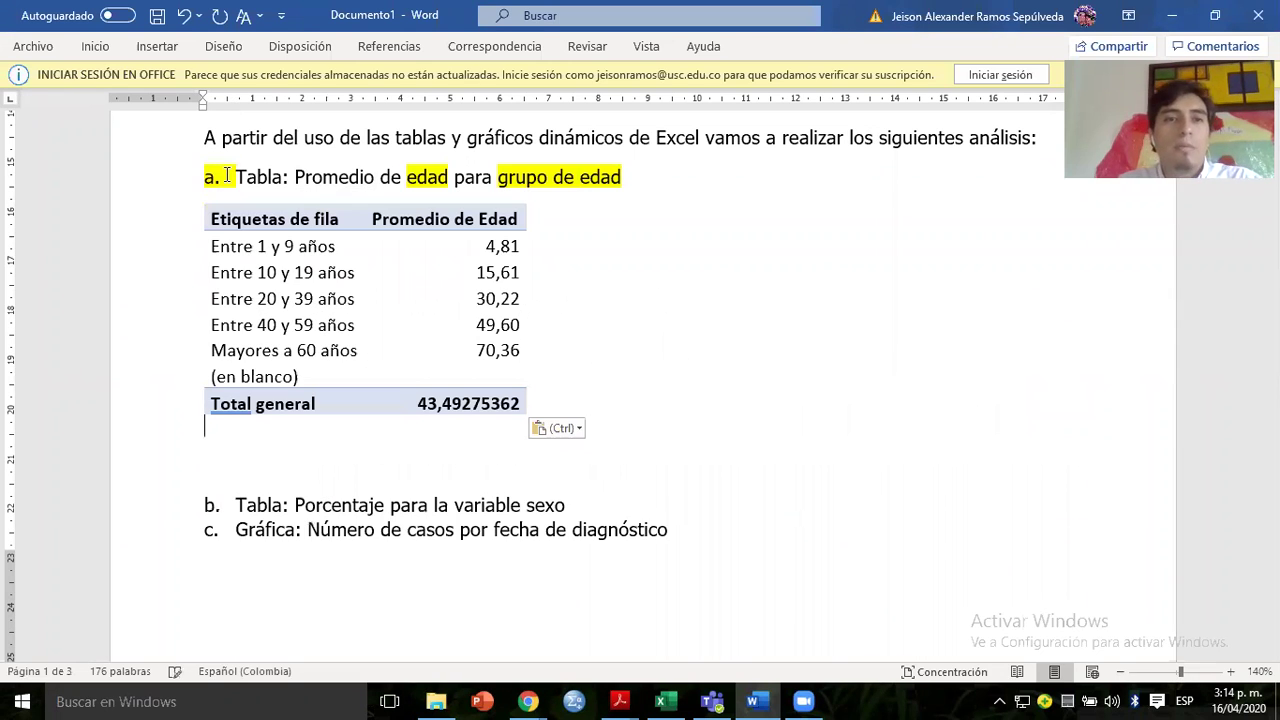
Delete the "(en blanco)" row from the pasted table and rename its first column header "Grupo de edad".
click(159, 380)
key(BackSpace)
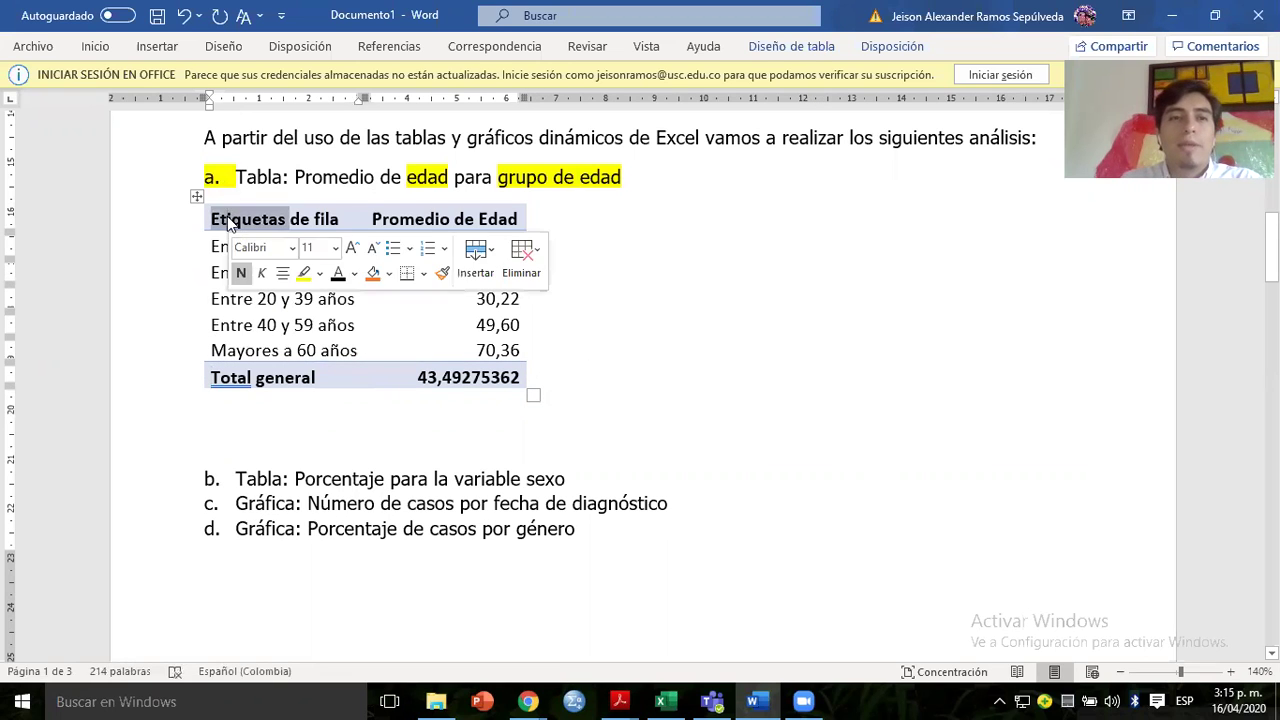
triple_click(229, 218)
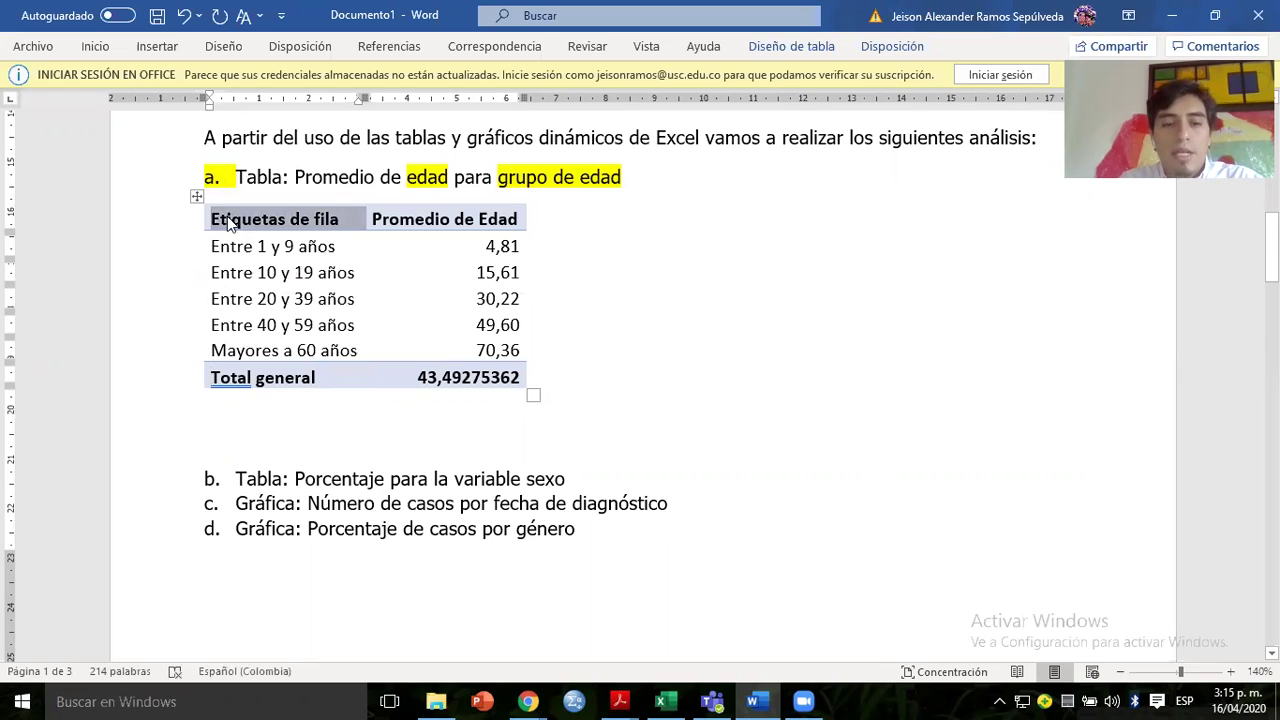
text(Grupo de edad)
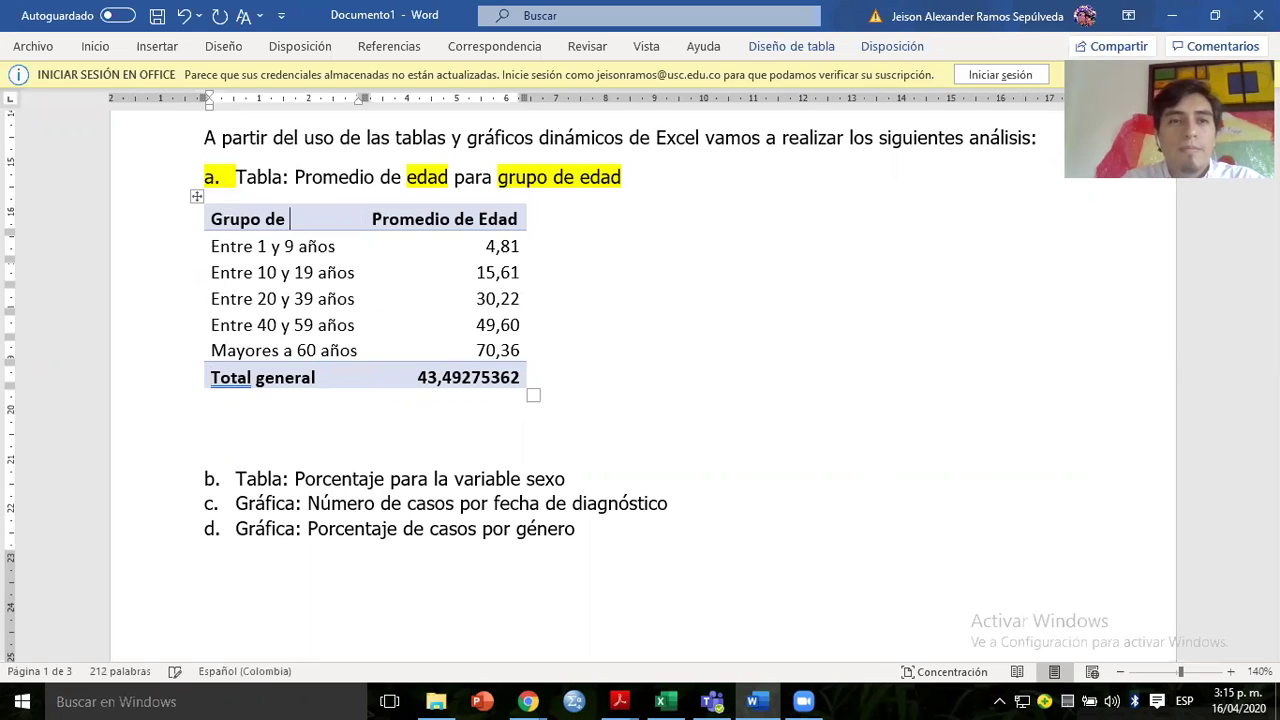
Extend the second column header to "Promedio de Edad (años)" and widen the table so the header fits on one line.
click(517, 222)
text((años)
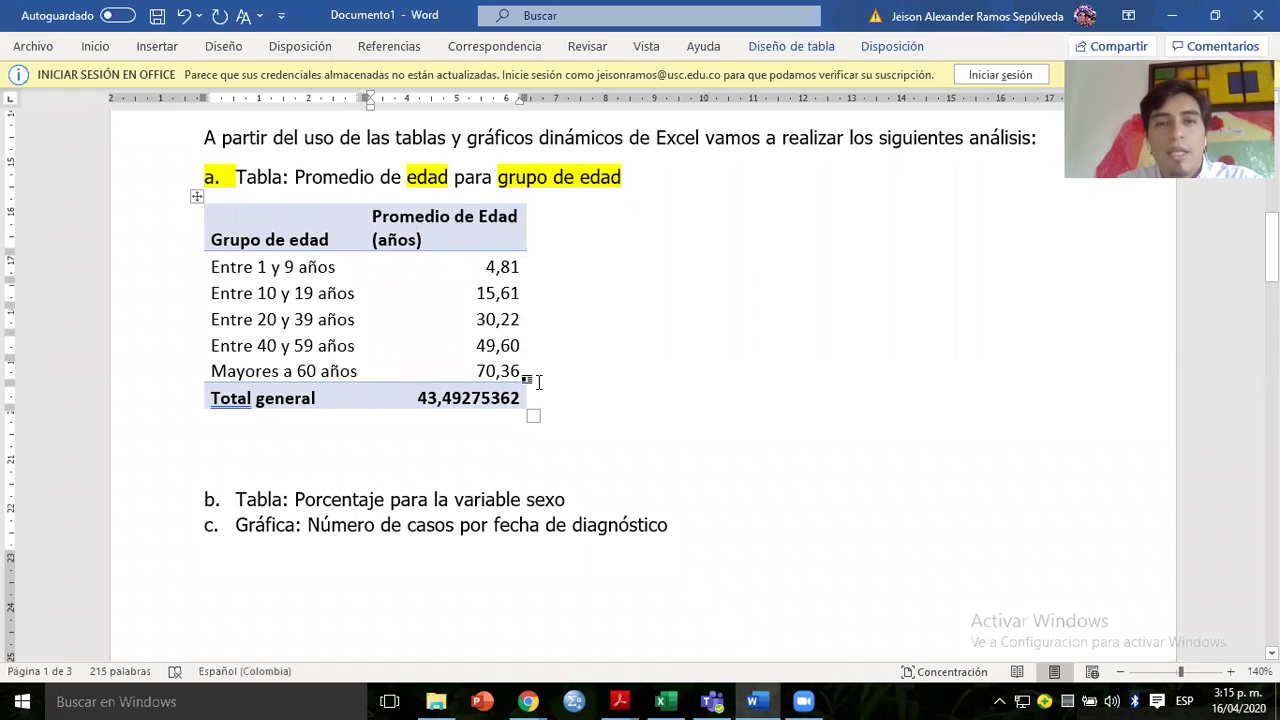
drag(533, 414, 659, 390)
click(640, 360)
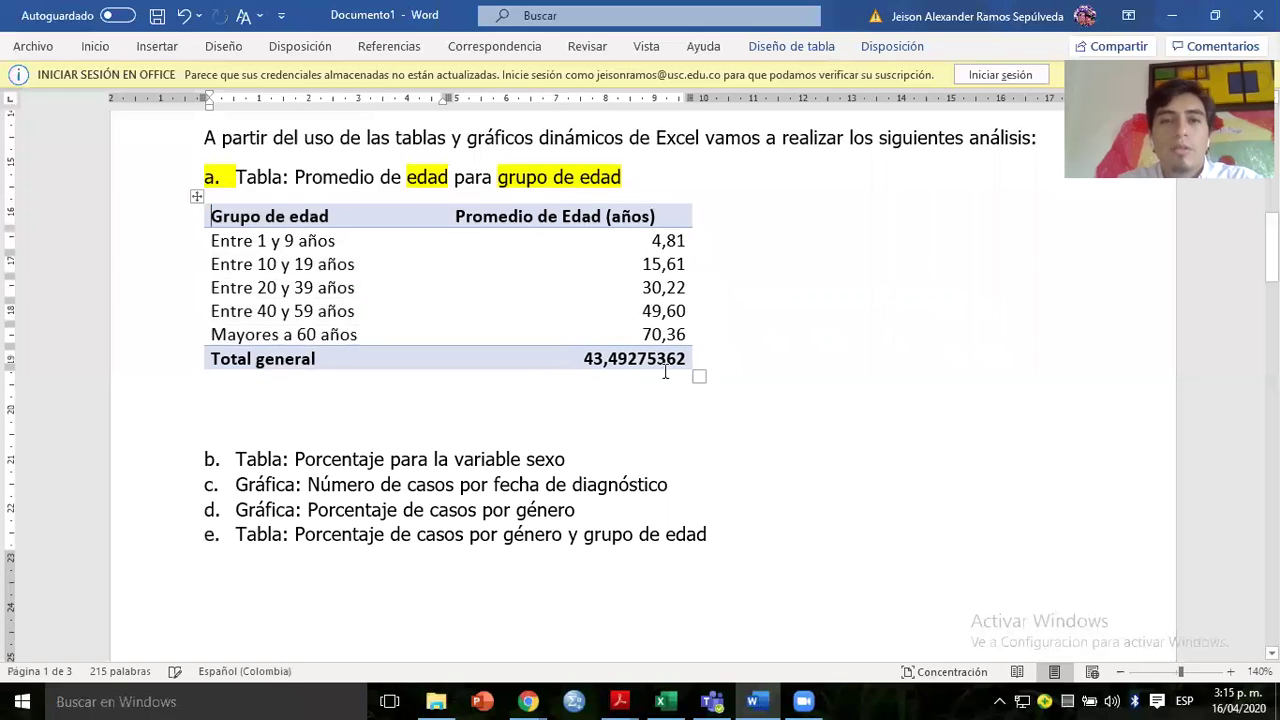
triple_click(628, 360)
click(629, 358)
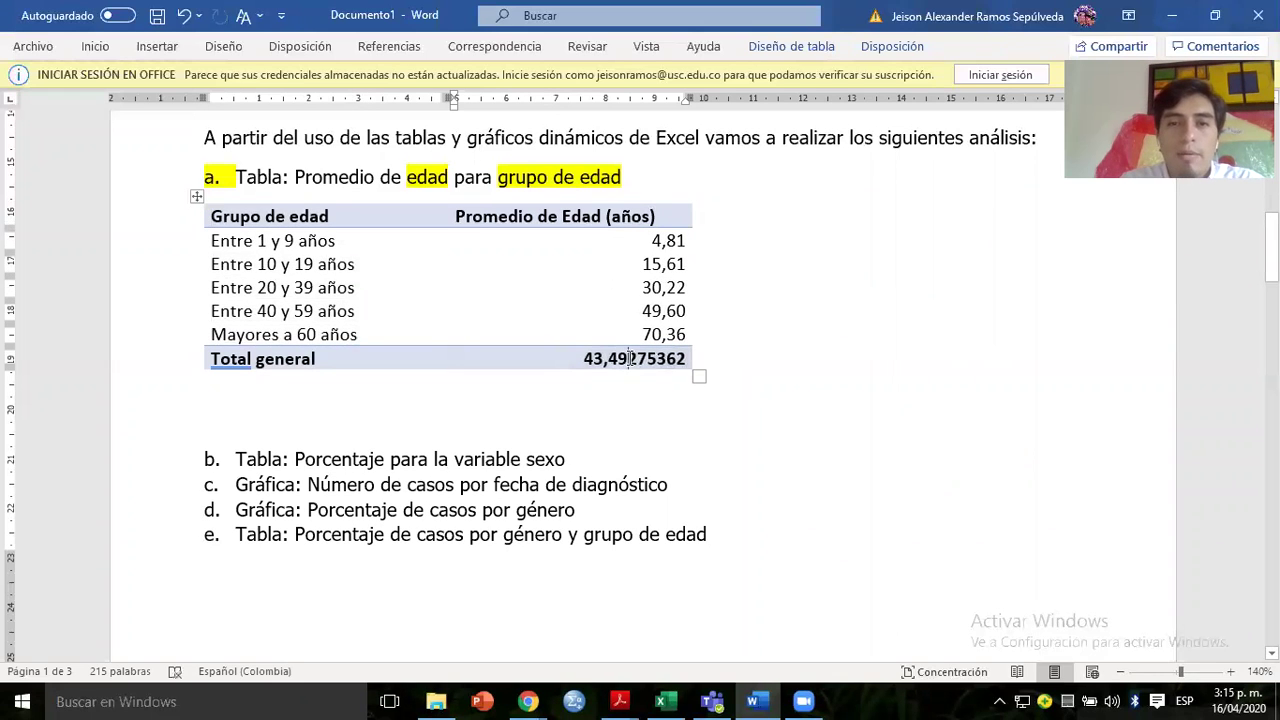
key(Delete)
key(Delete)
key(Delete)
key(Delete)
key(Delete)
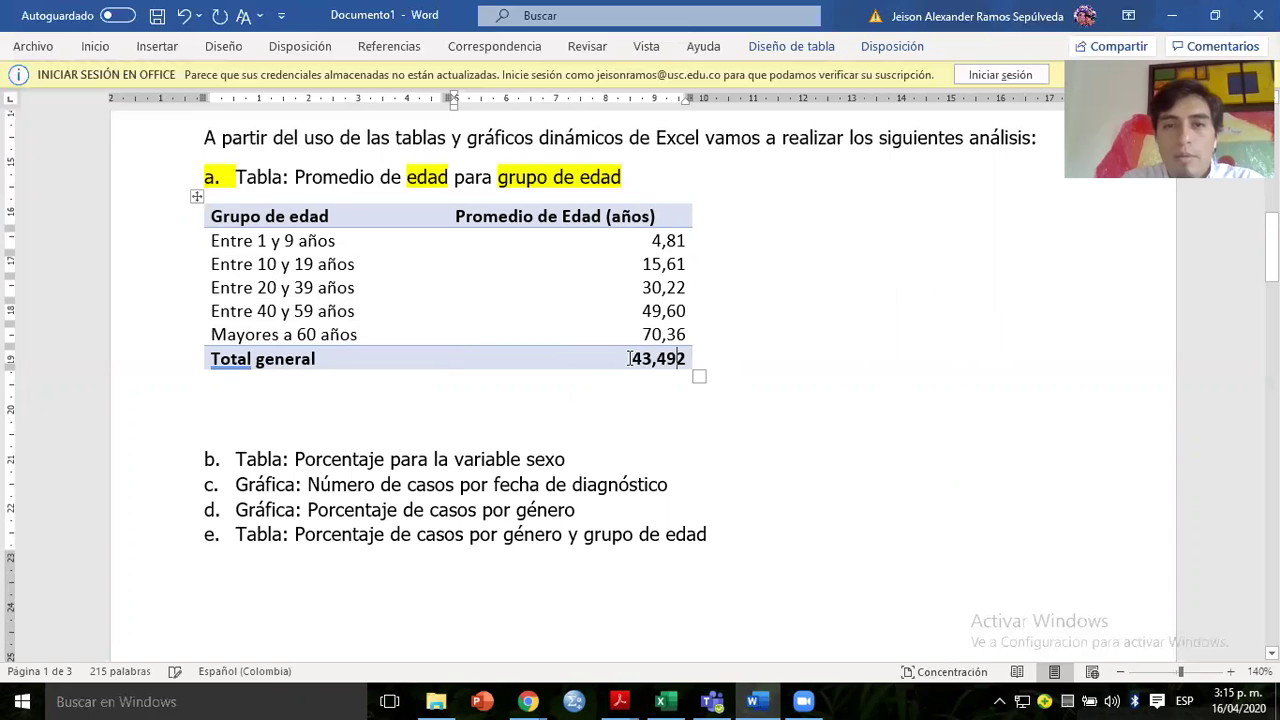
key(ctrl+z)
key(ctrl+z)
key(ctrl+z)
key(ctrl+z)
key(ctrl+z)
key(ctrl+z)
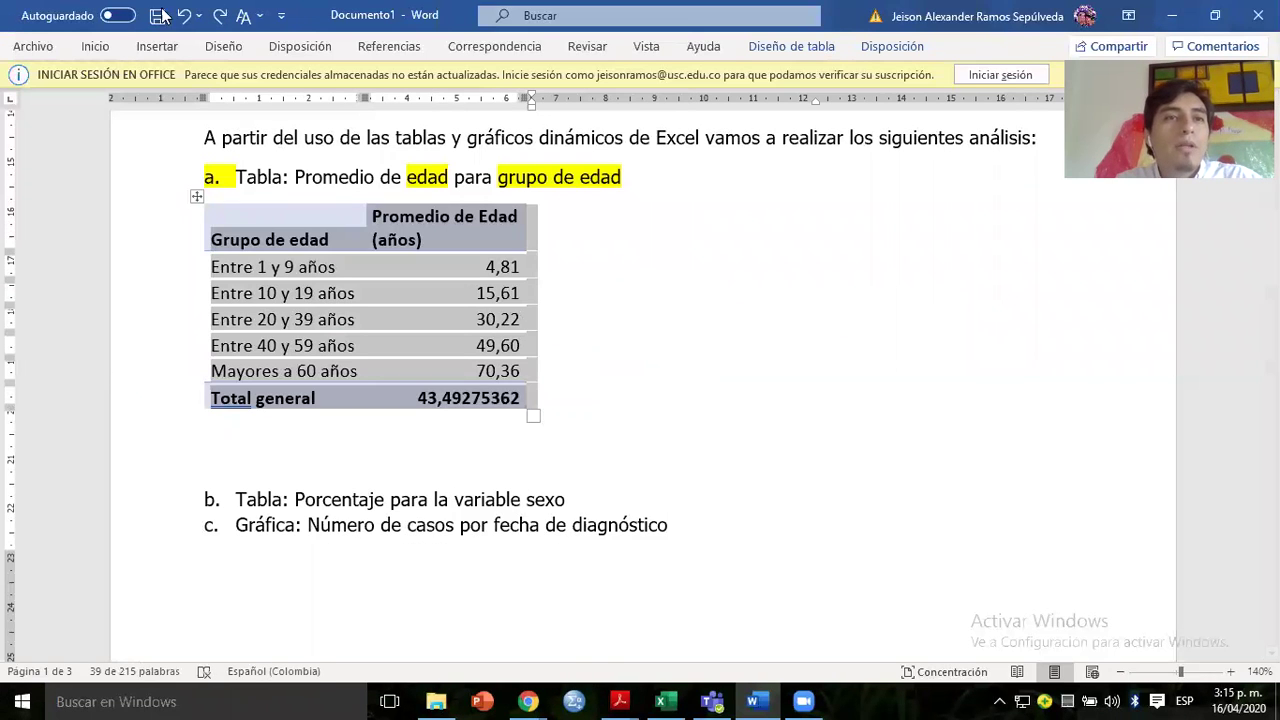
click(222, 15)
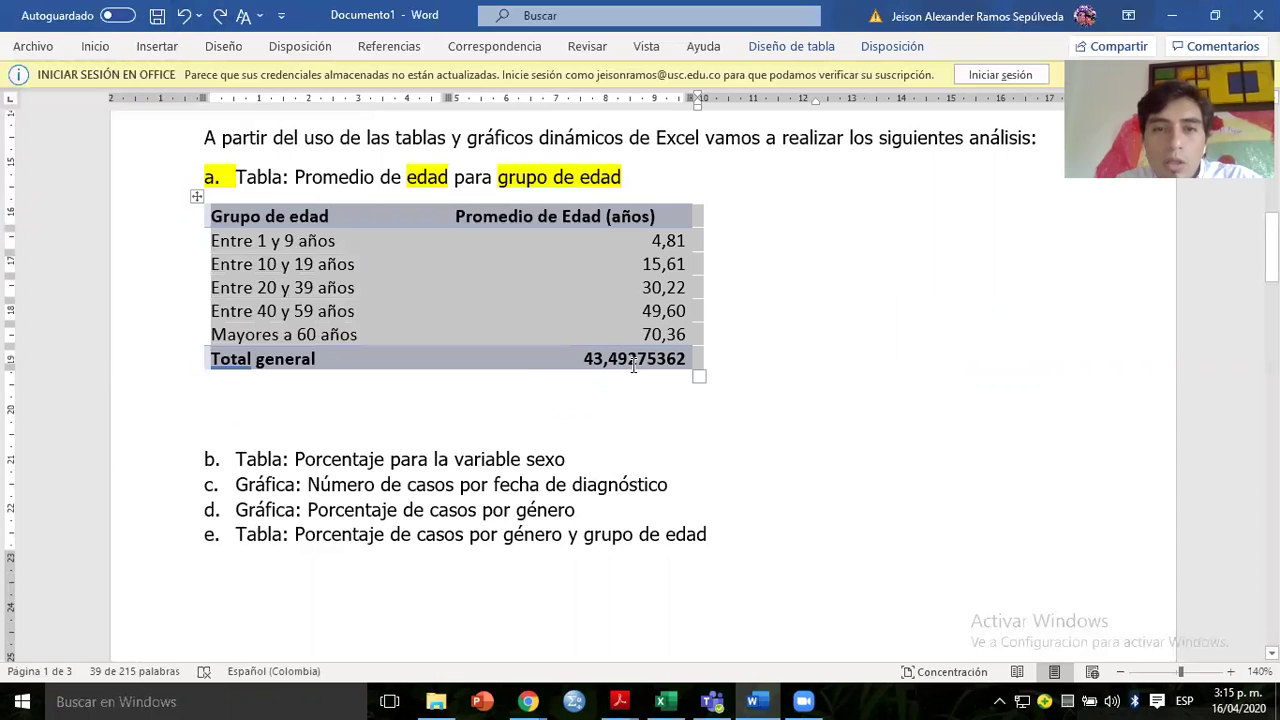
Trim the Total general value to two decimals, leaving 43,49.
click(633, 366)
key(shift+End)
key(Delete)
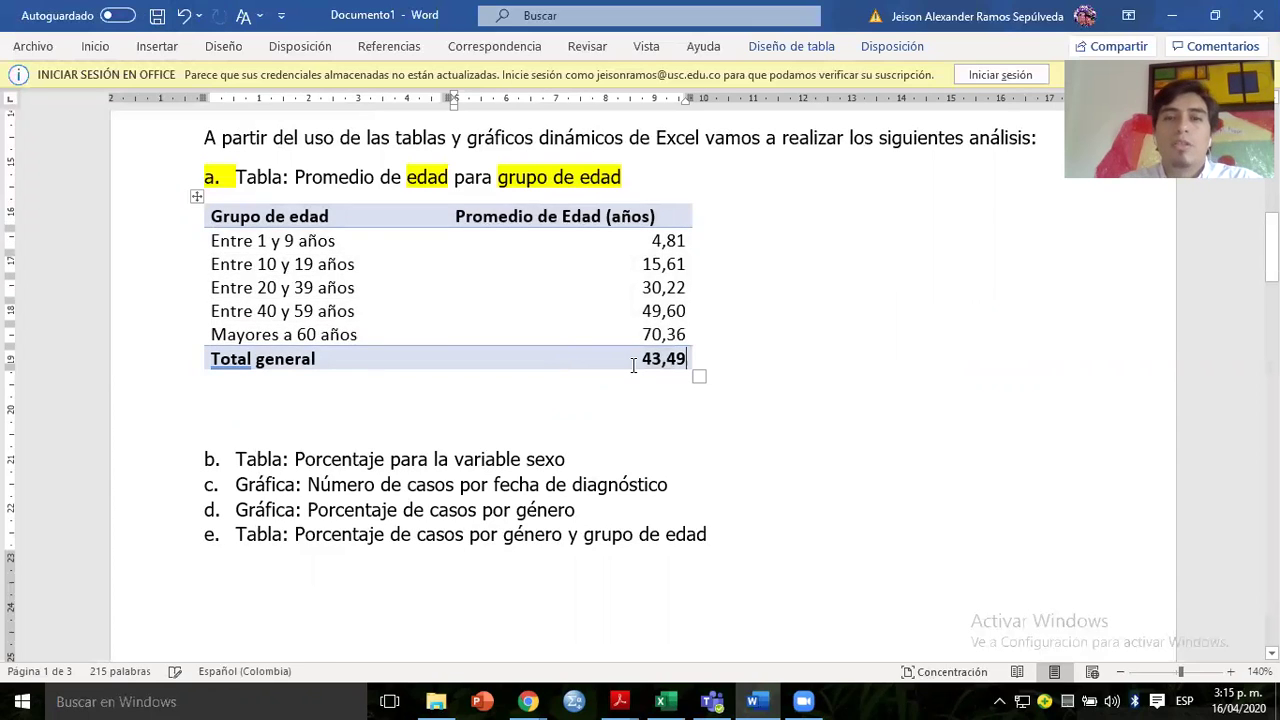
Insert an unnumbered blank line between the item a heading and the table.
click(206, 182)
key(End)
key(Return)
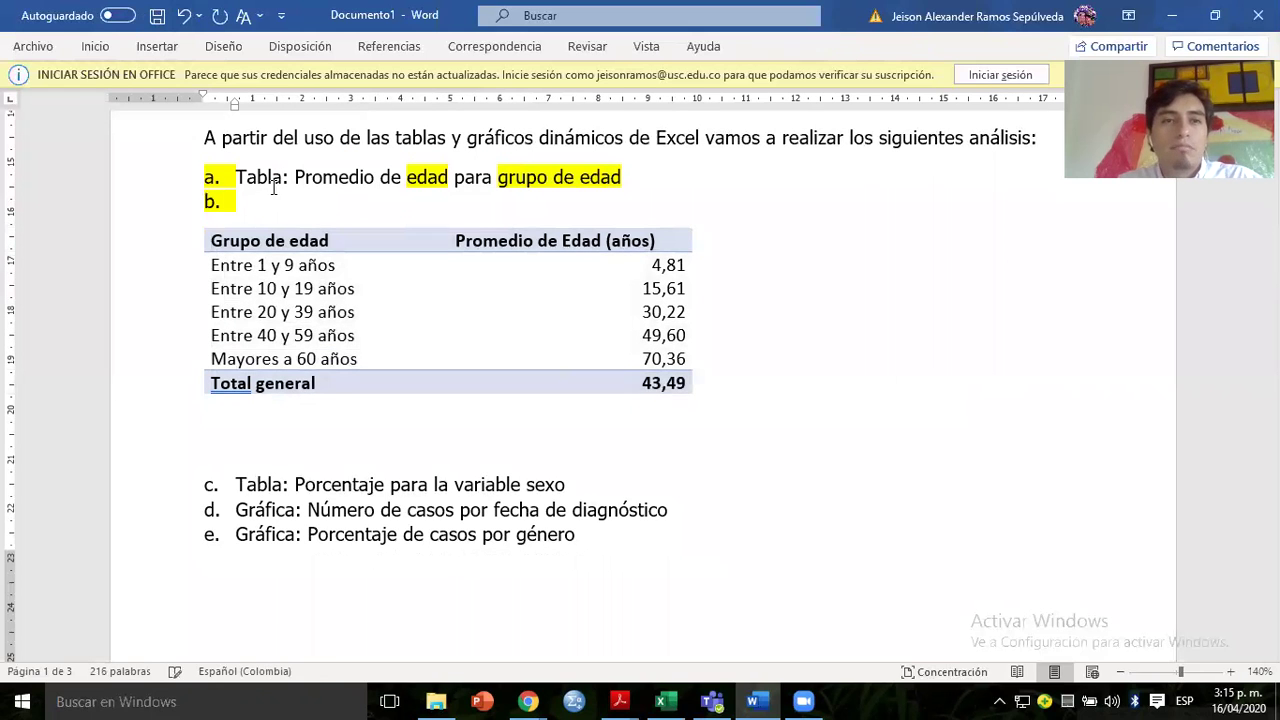
key(BackSpace)
Apply the yellow banded grid style with a solid header row to the whole table.
click(265, 240)
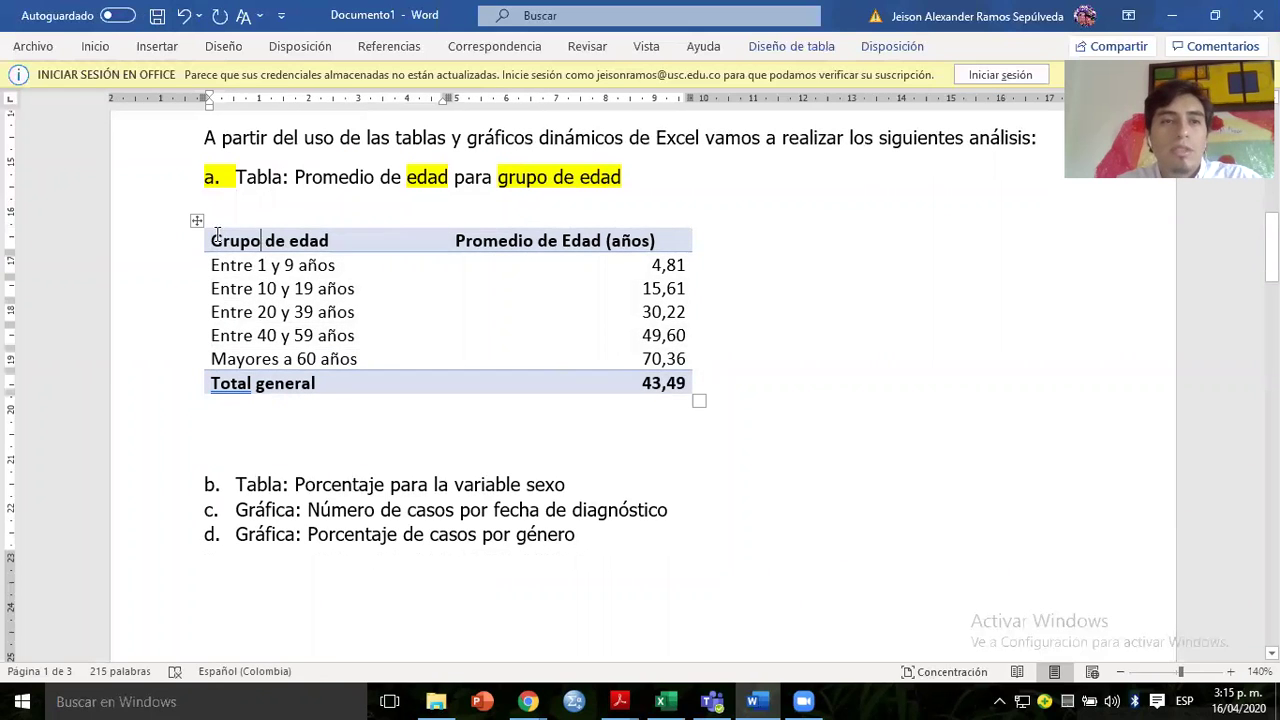
click(195, 221)
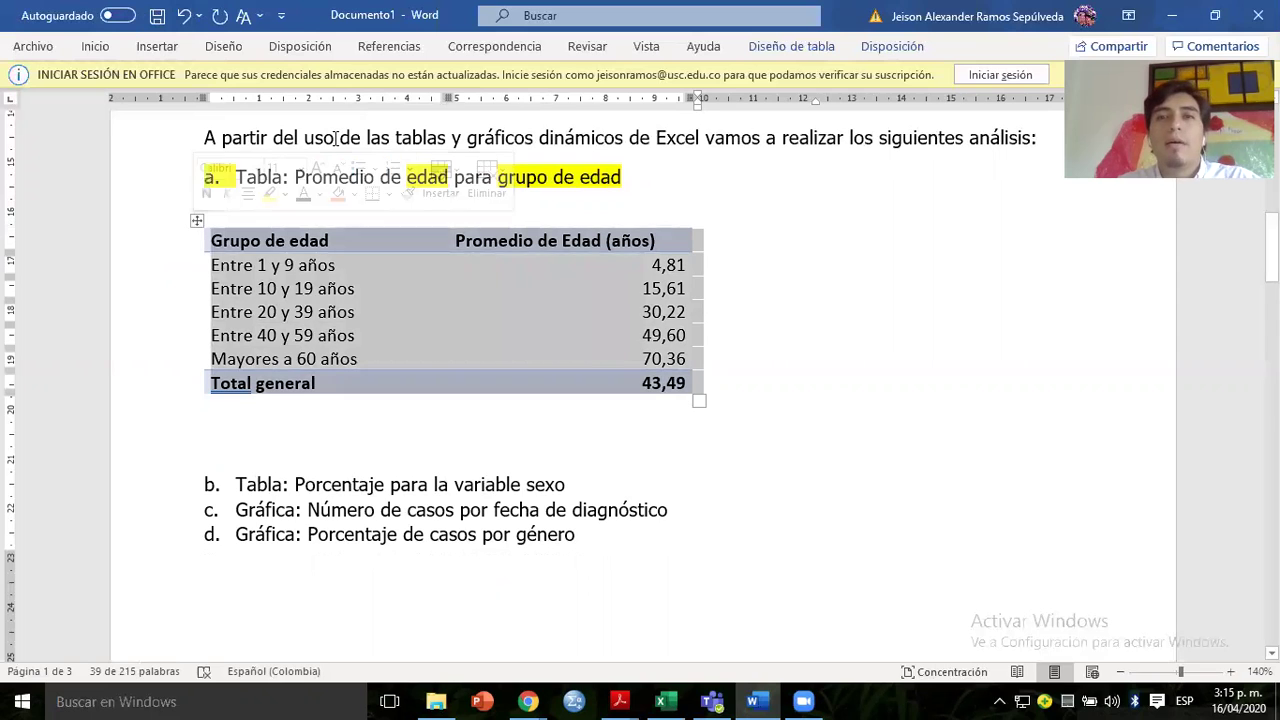
click(810, 49)
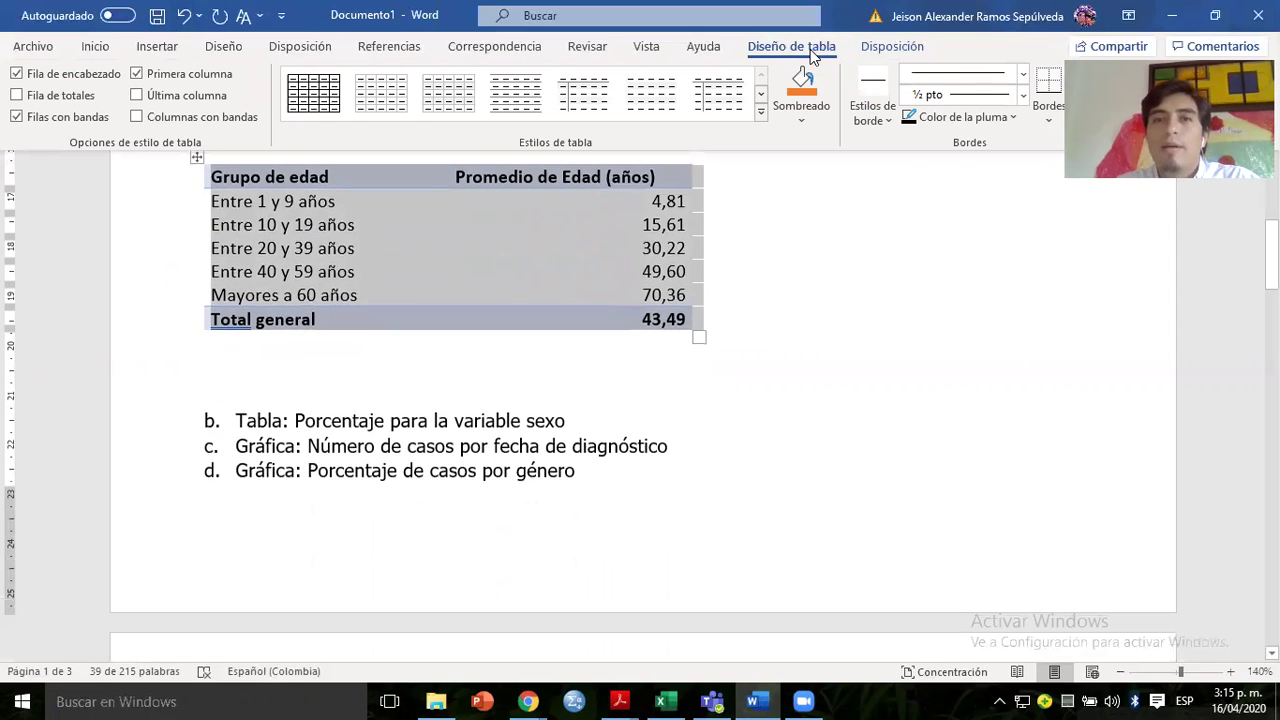
scroll(313, 115, down, 1)
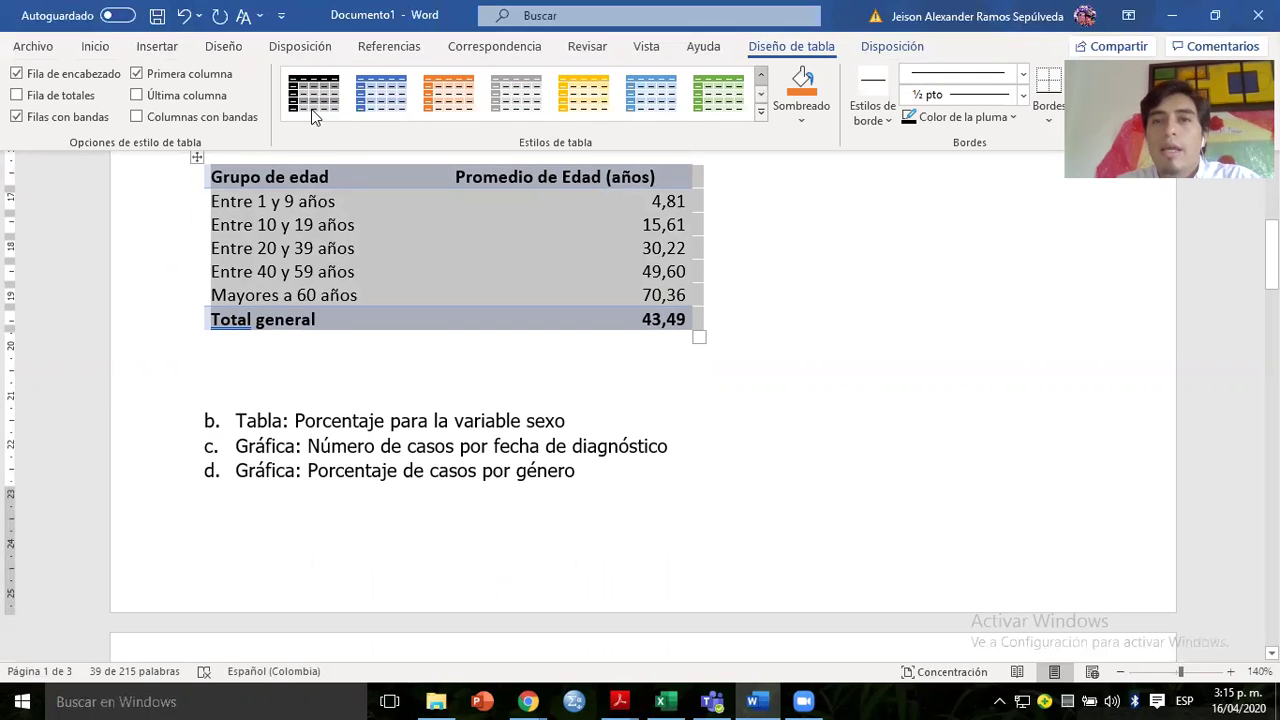
click(761, 75)
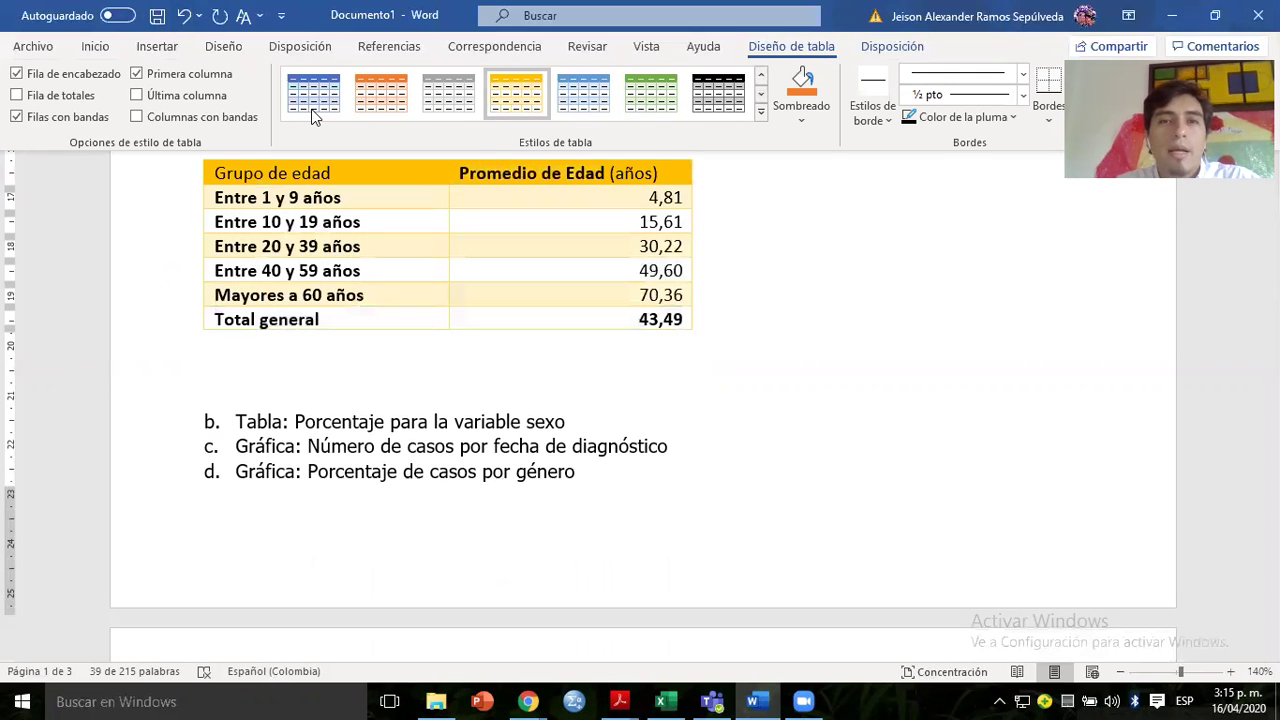
click(516, 93)
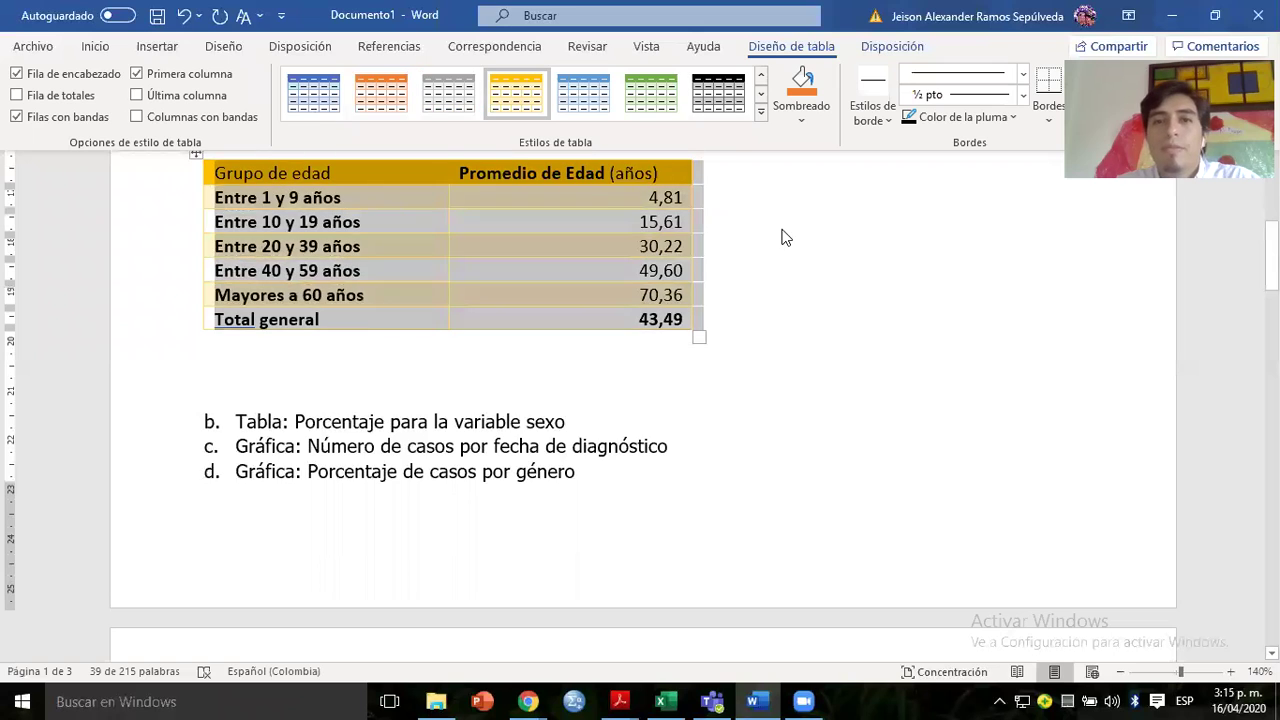
Set the font of the whole table to Tahoma, size 10.
click(95, 47)
click(147, 83)
text(Tahoma)
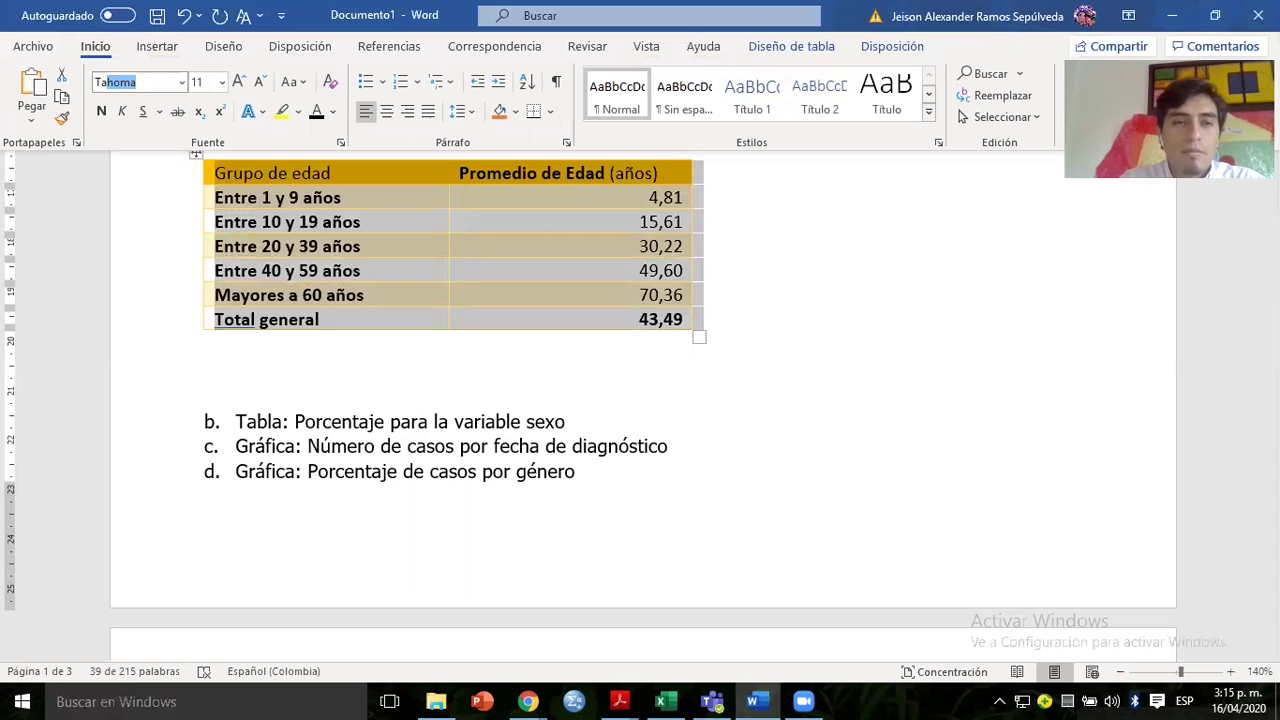
key(Return)
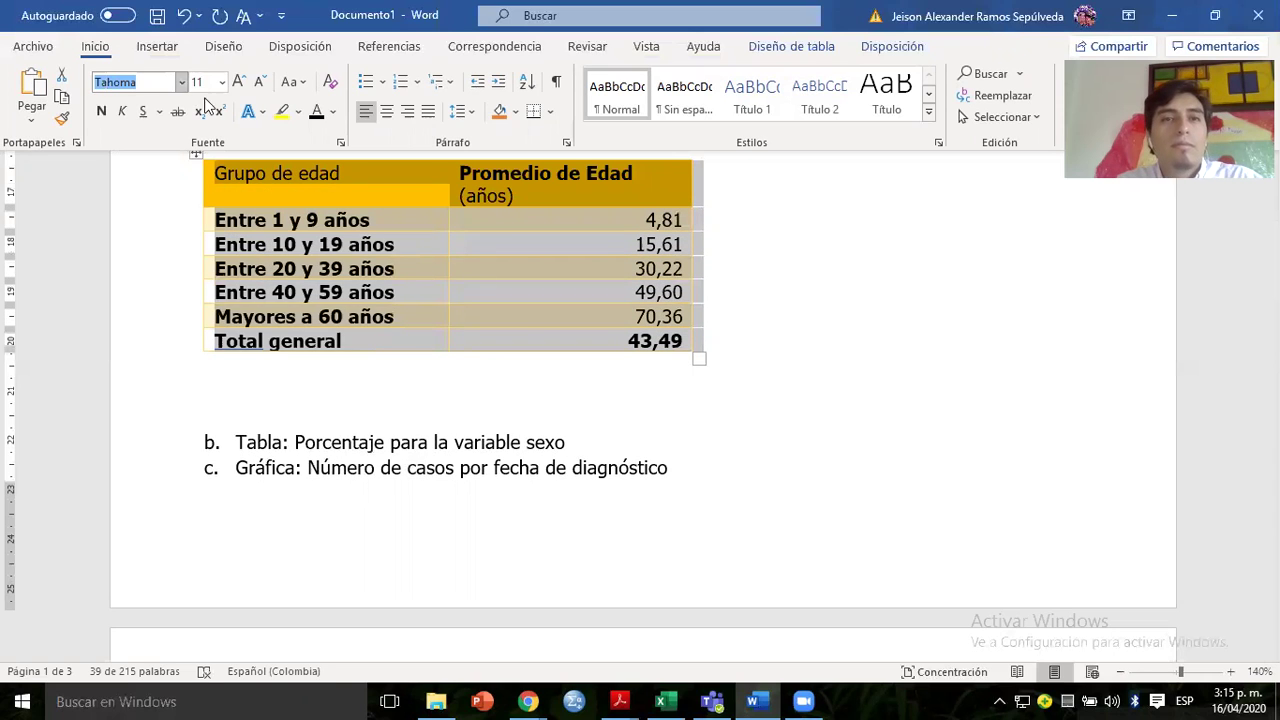
click(266, 83)
click(386, 111)
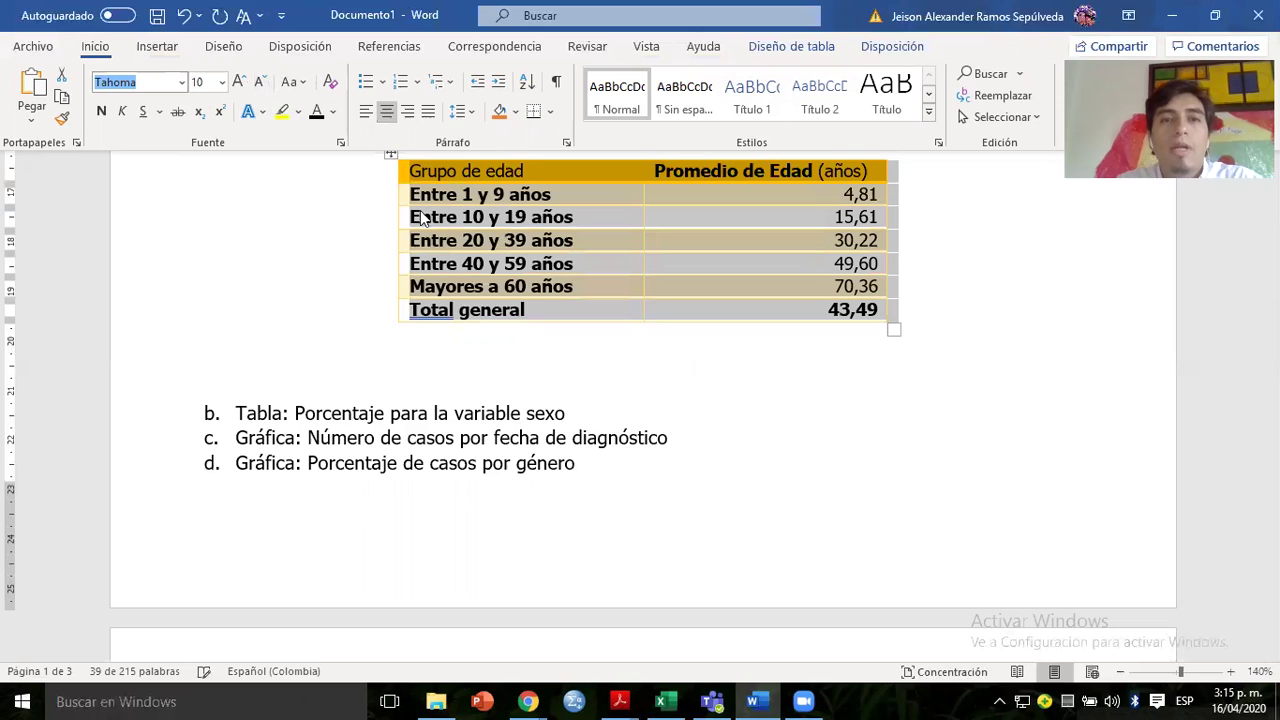
key(ctrl+z)
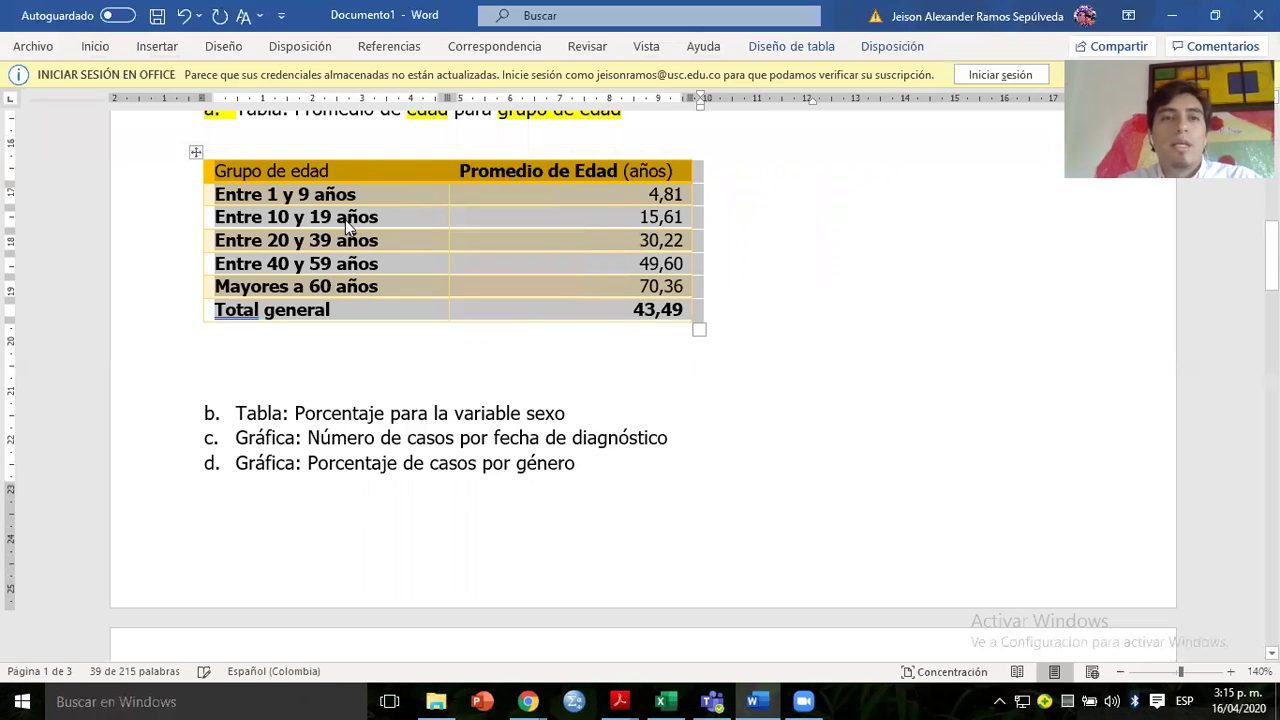
Remove the bold from the first column's cells, from "Entre 1 y 9 años" down to "Total general".
click(310, 200)
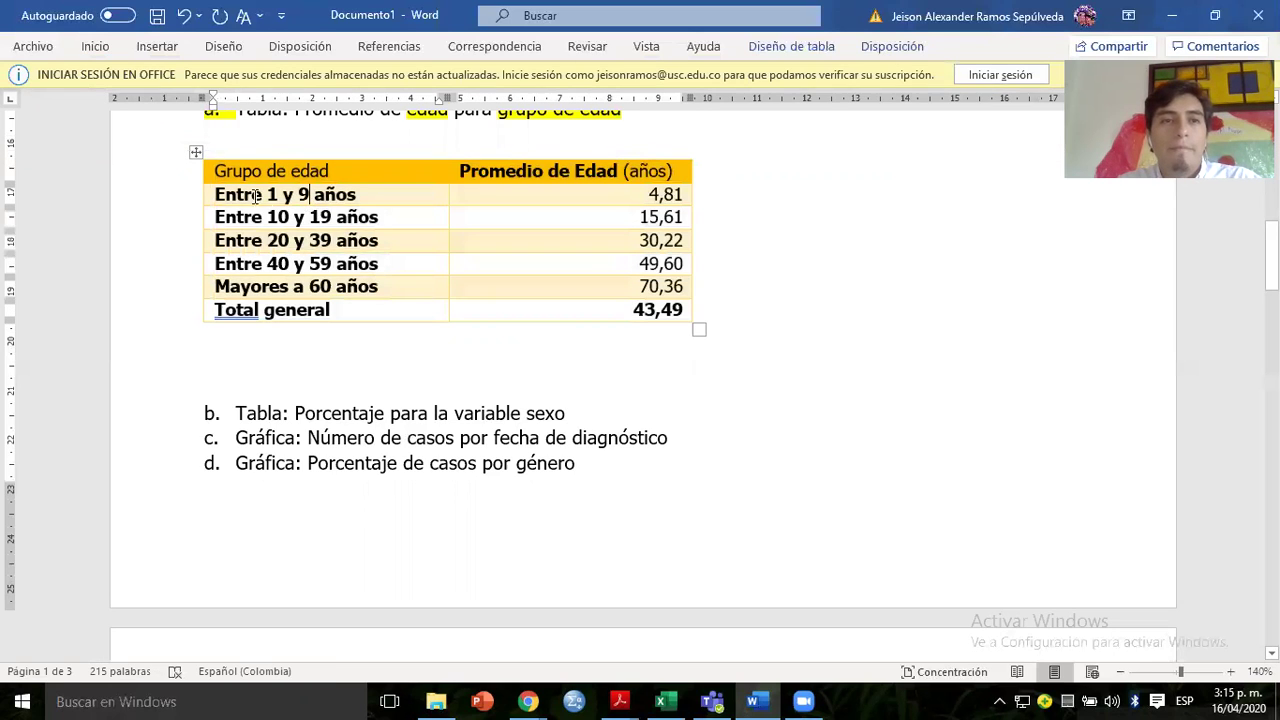
drag(256, 195, 333, 315)
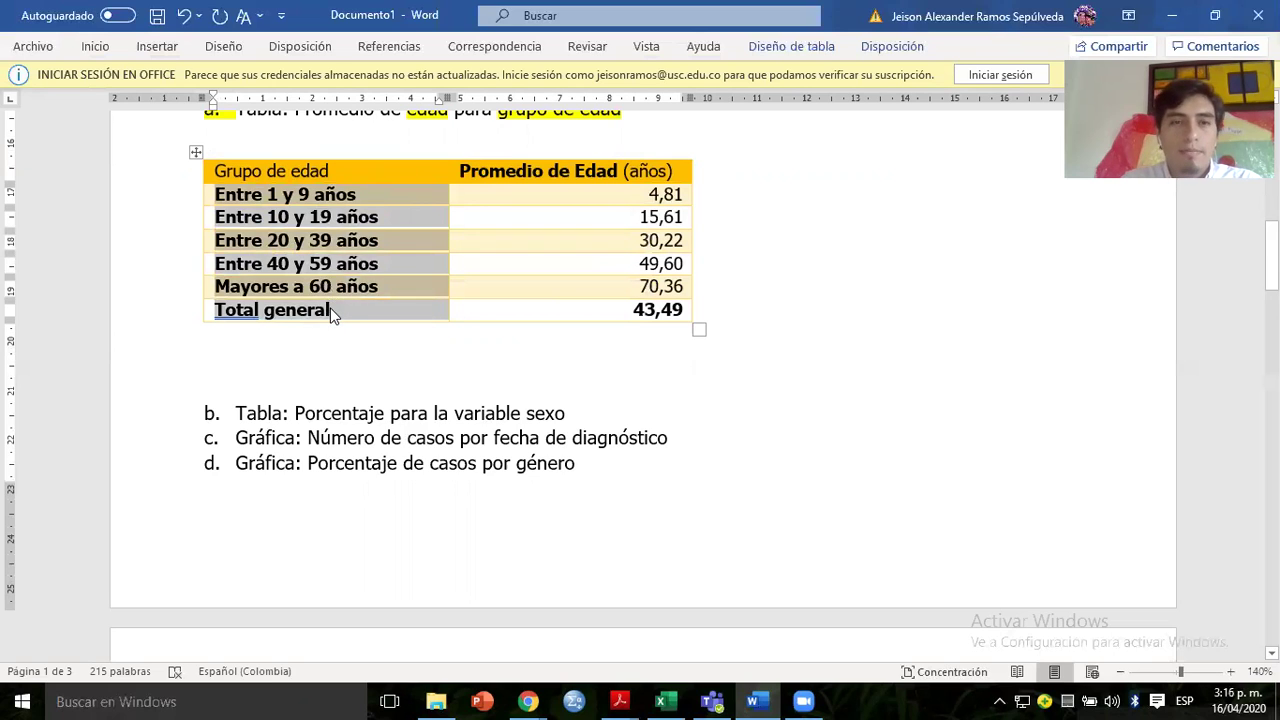
key(ctrl+n)
click(385, 194)
Centre the text in all cells of the age table.
drag(295, 170, 622, 308)
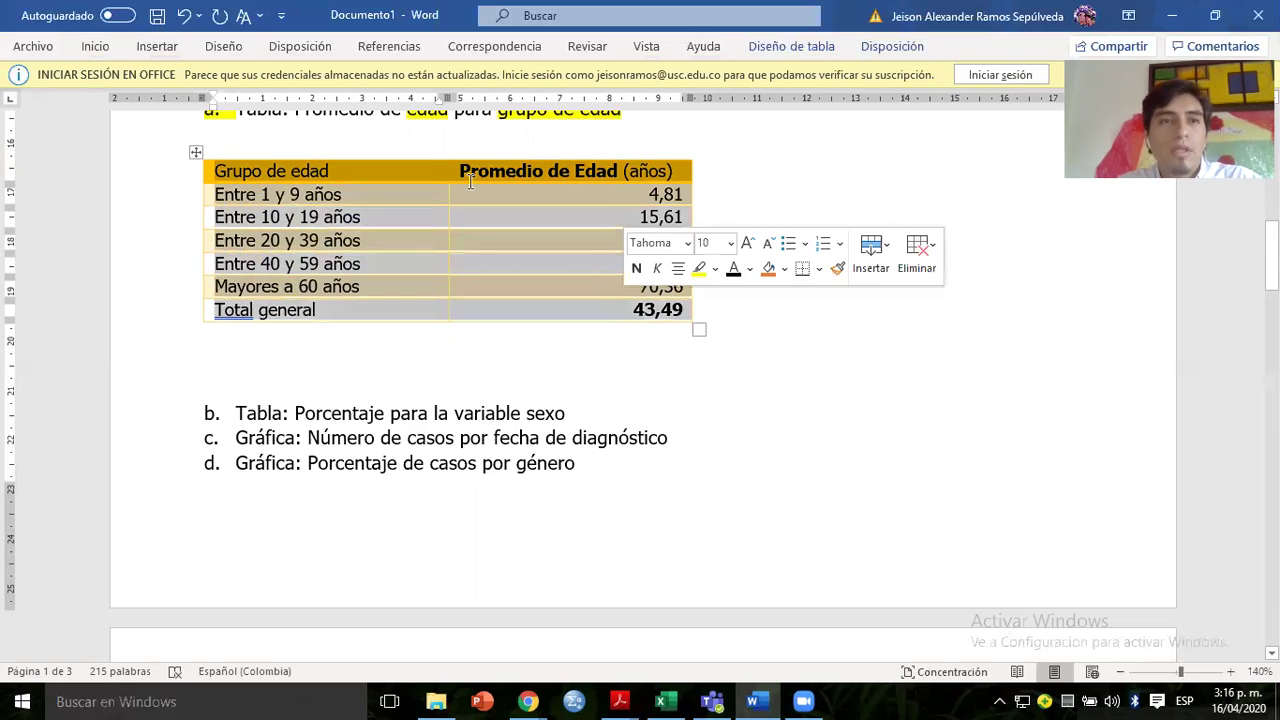
click(95, 46)
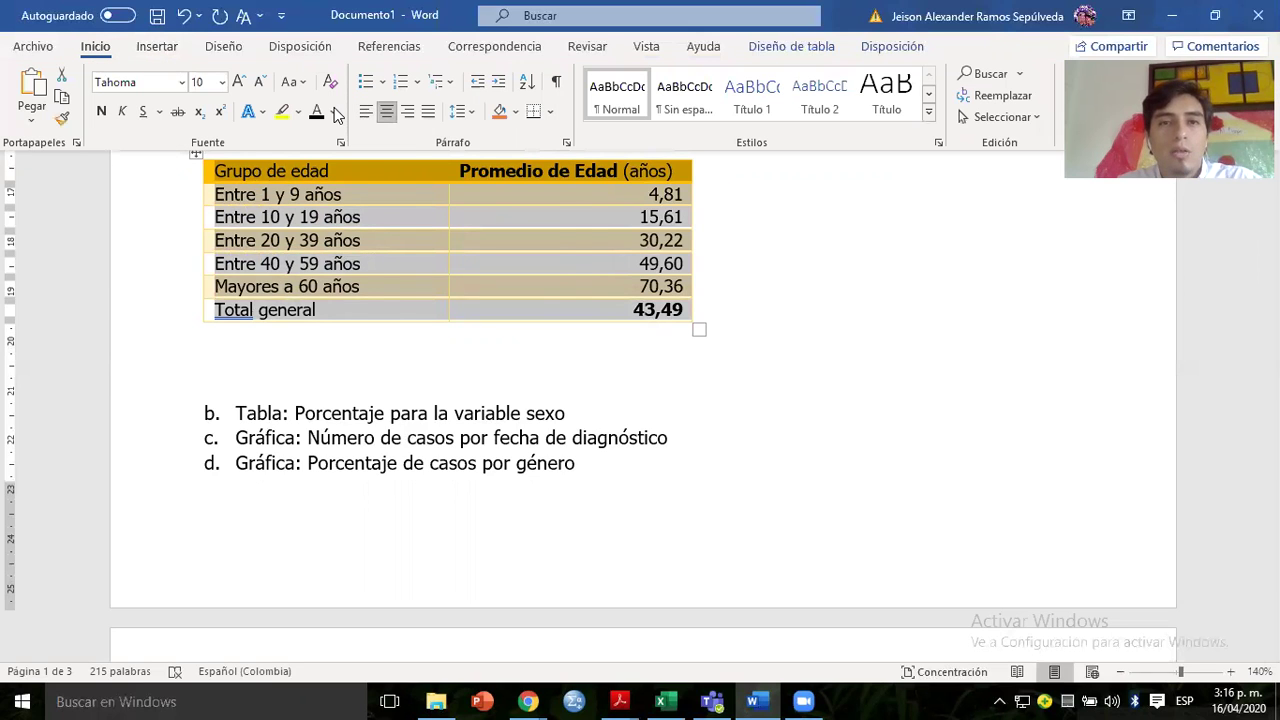
click(386, 111)
Make both header cells of the age table, "Grupo de edad" and "Promedio de Edad (años)", fully bold.
click(476, 169)
click(454, 171)
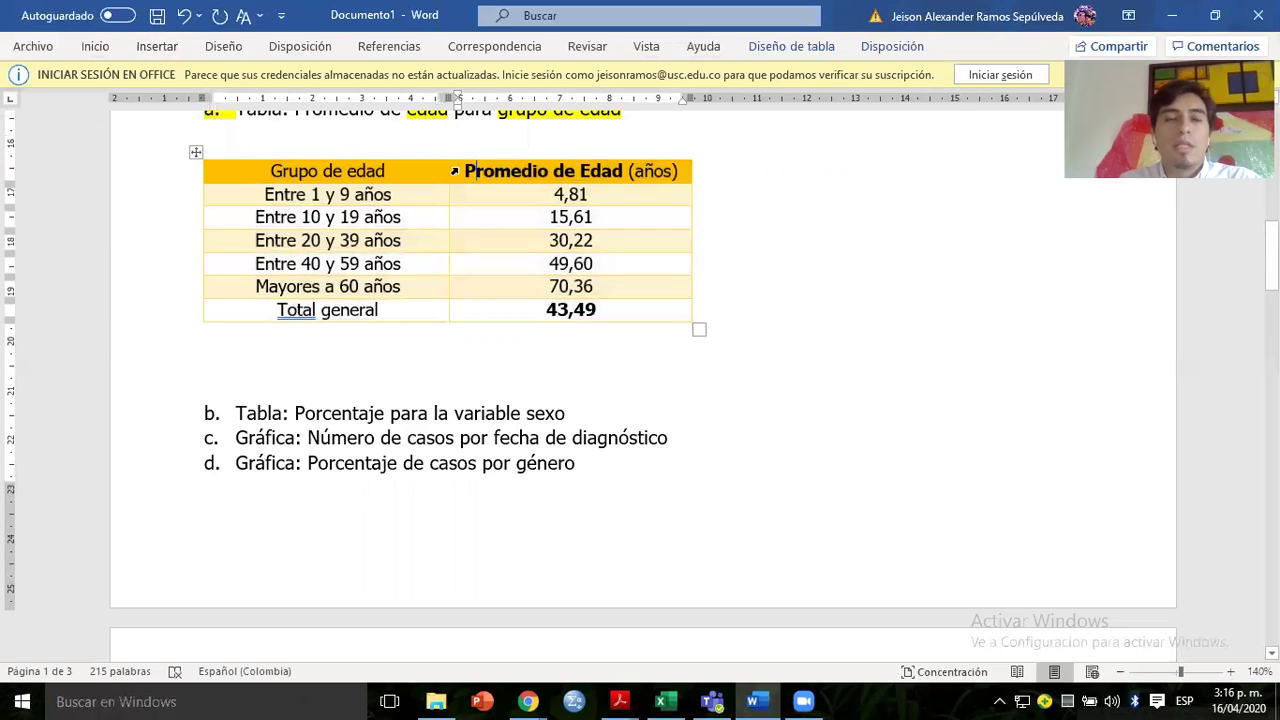
double_click(272, 176)
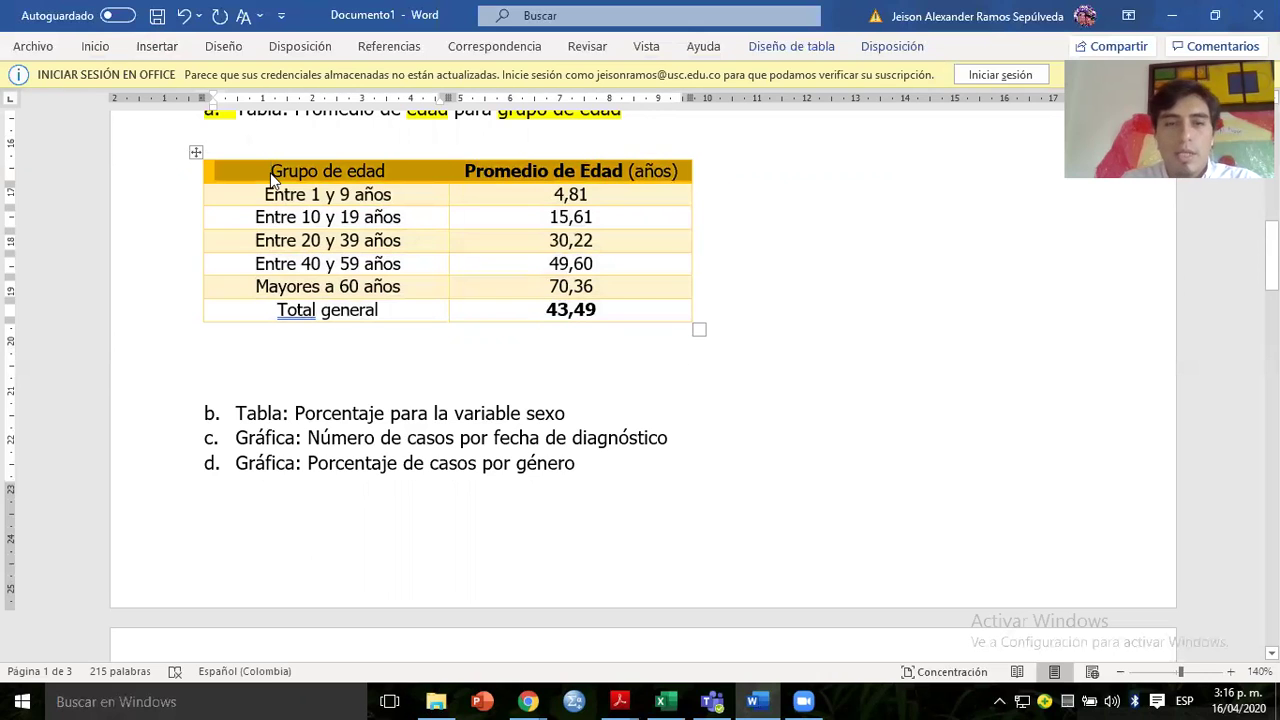
key(ctrl+n)
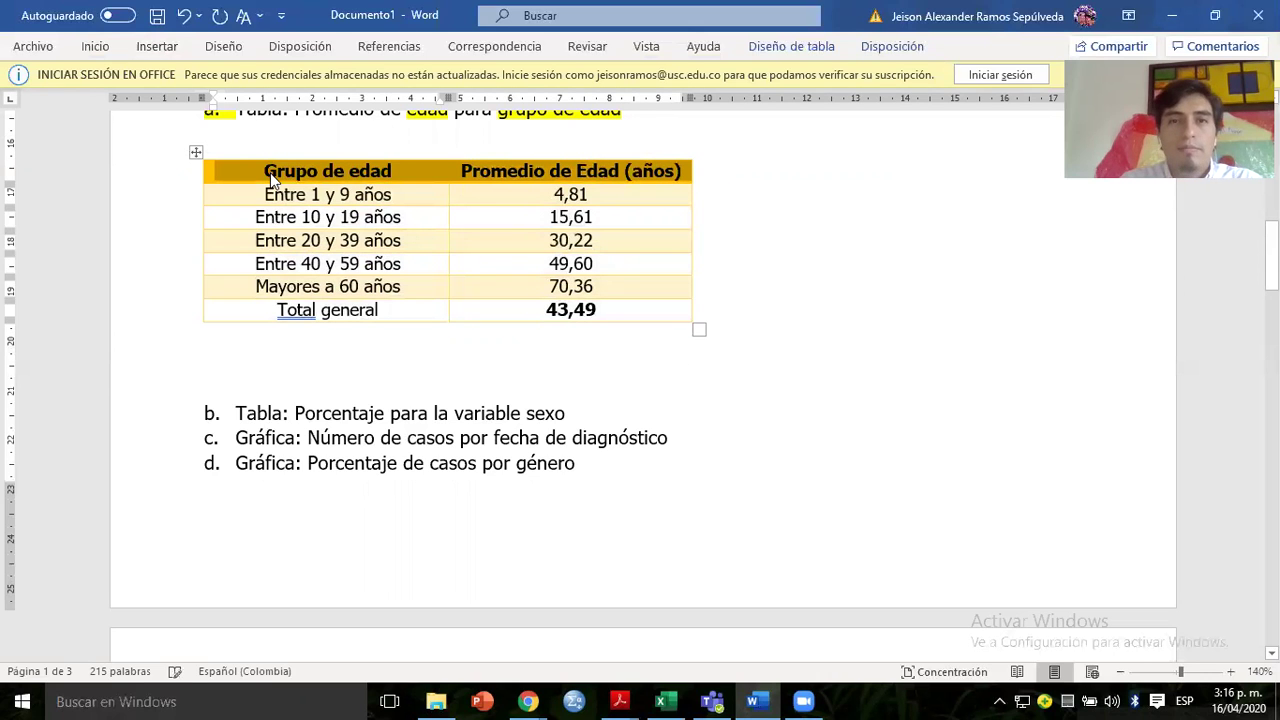
click(320, 130)
Remove one of the blank lines between the age table and item b.
scroll(318, 134, up, 2)
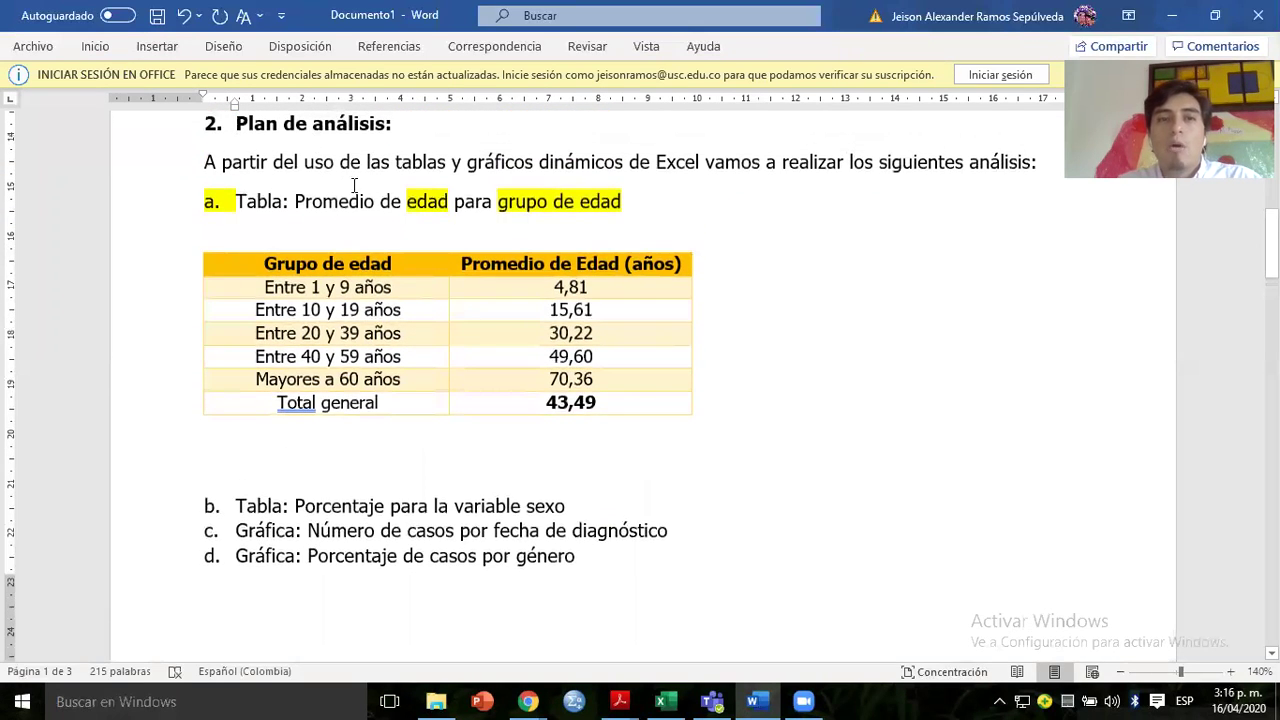
key(Down)
key(Down)
key(Down)
key(Down)
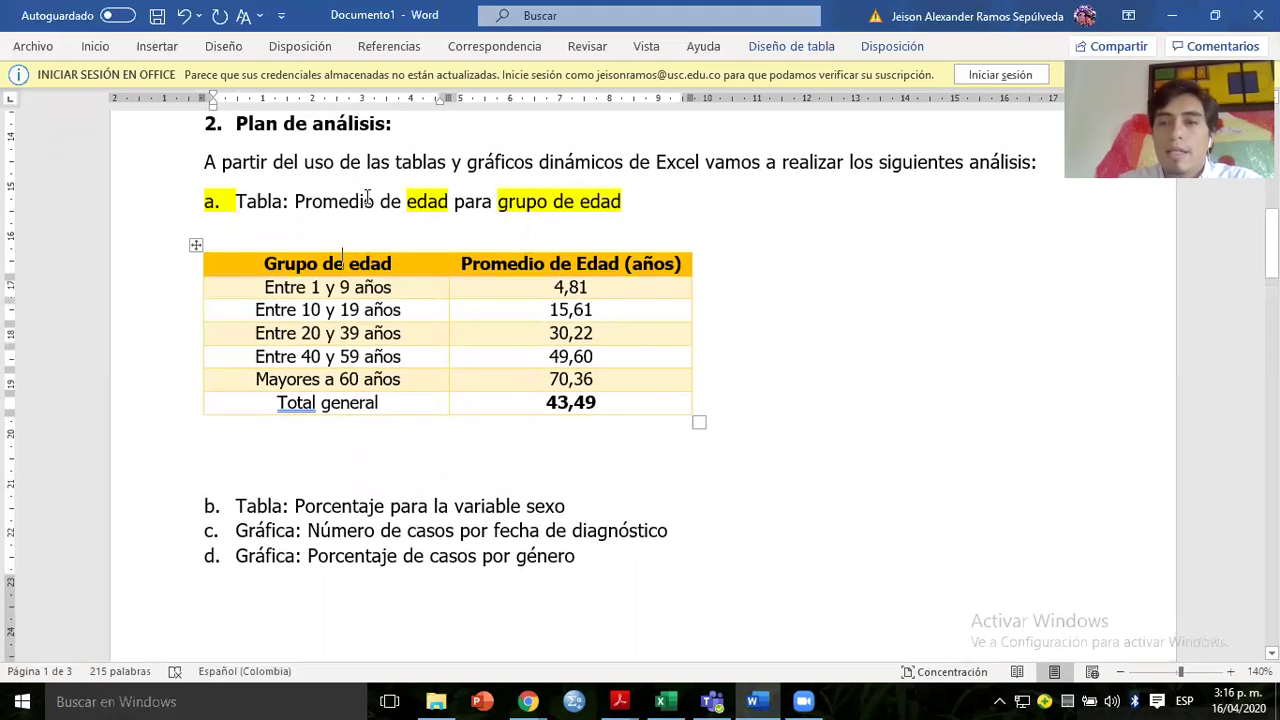
key(Down)
key(Down)
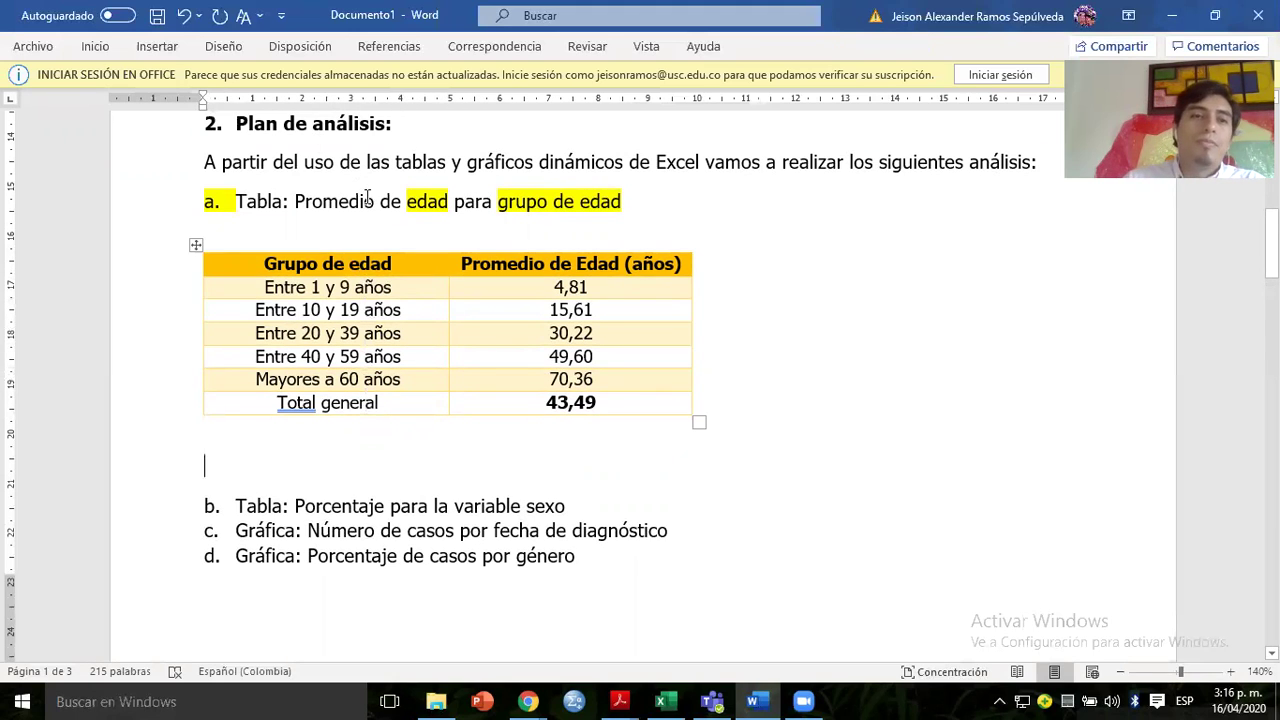
key(Delete)
key(Up)
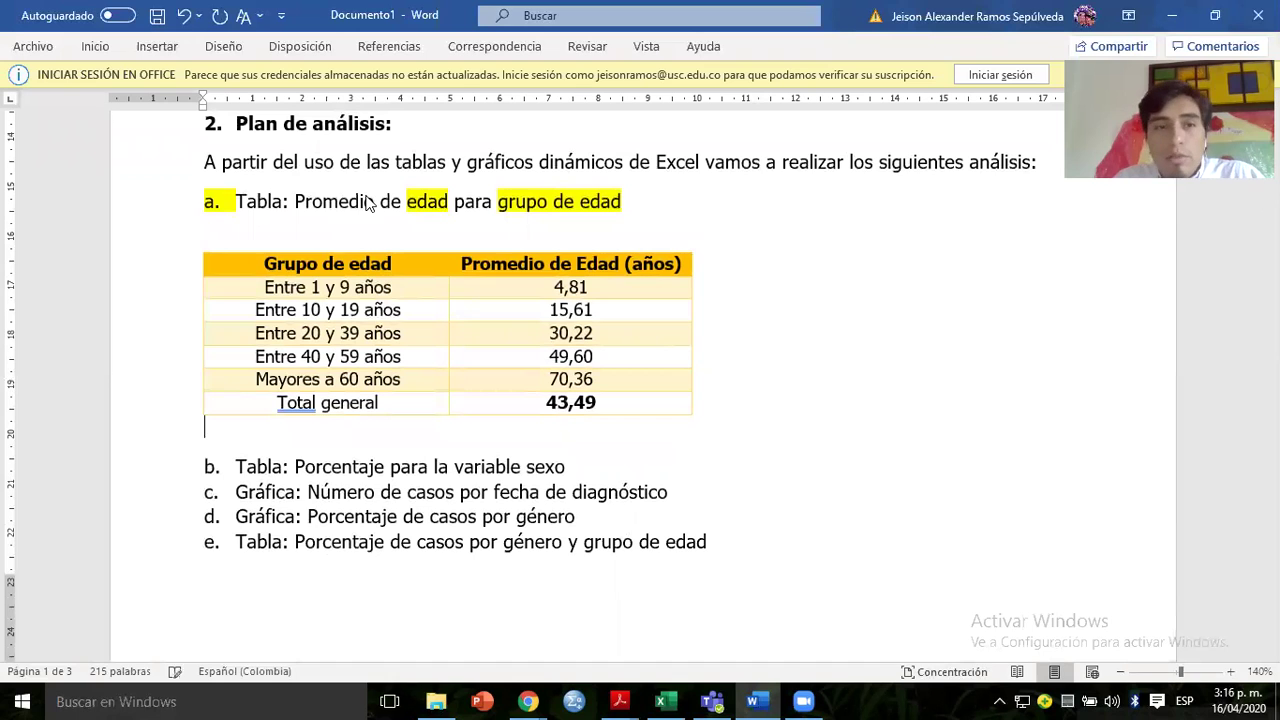
Copy the "Promedio de edad para cada grupo" chart from the Excel analysis sheet and return to the Word document.
key(alt)
click(270, 197)
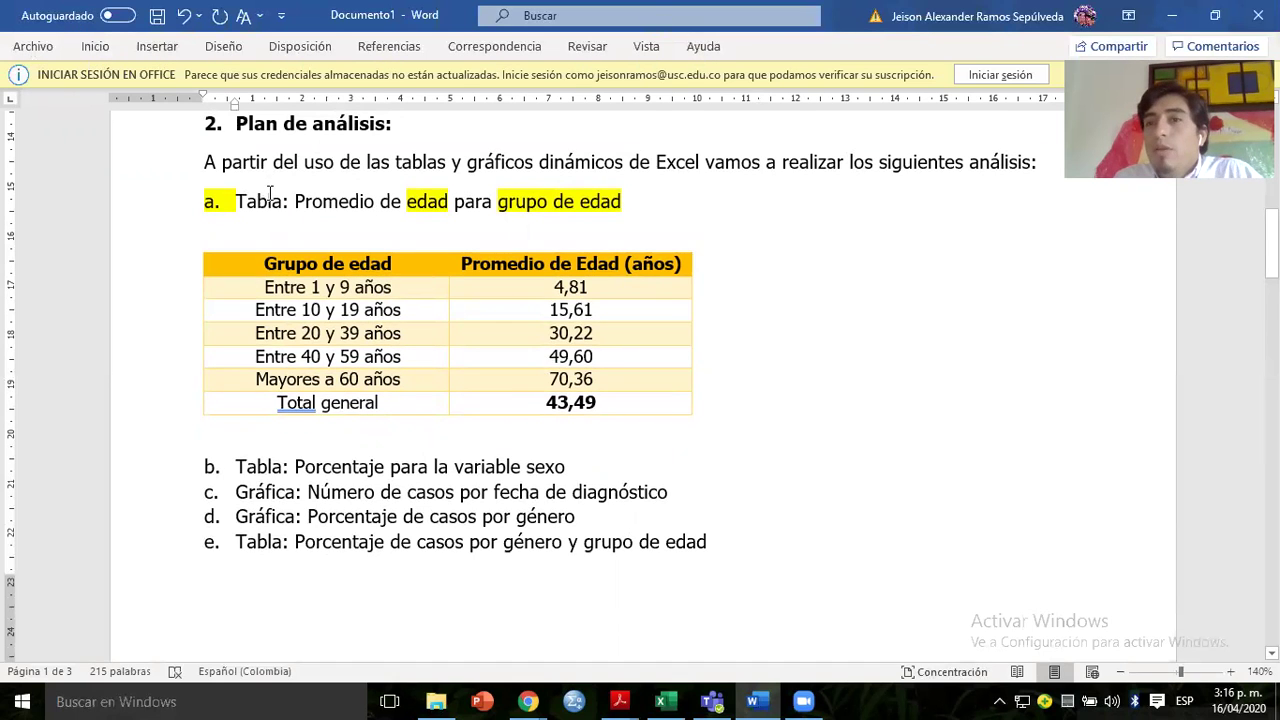
key(alt+Tab)
click(566, 266)
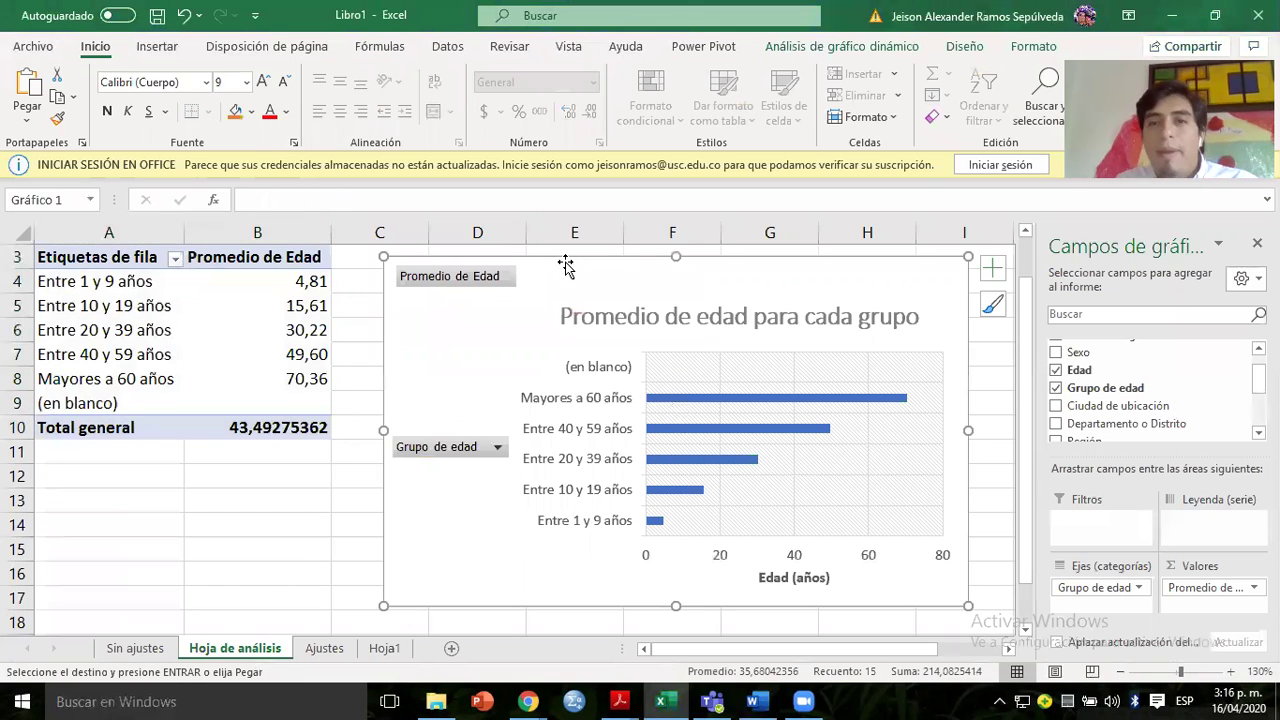
key(ctrl+c)
key(alt+Tab)
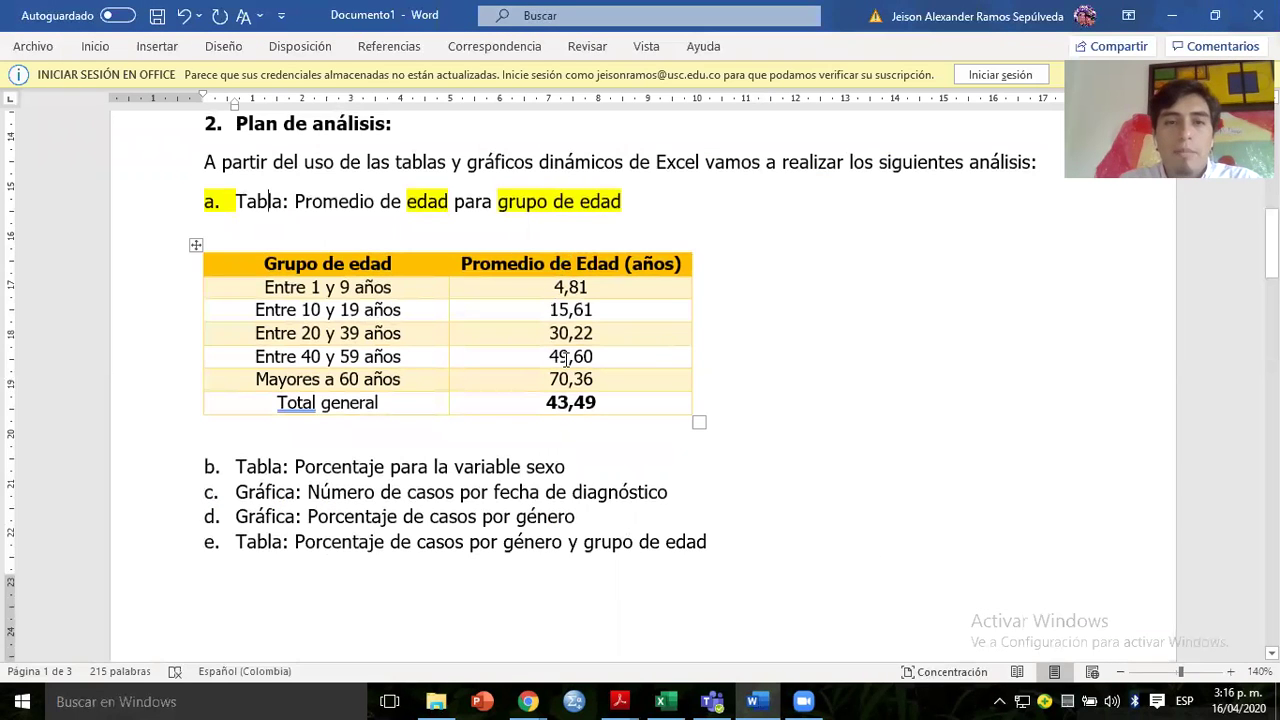
Add two blank lines below the age table and paste the copied chart there.
click(395, 444)
key(Return)
key(Return)
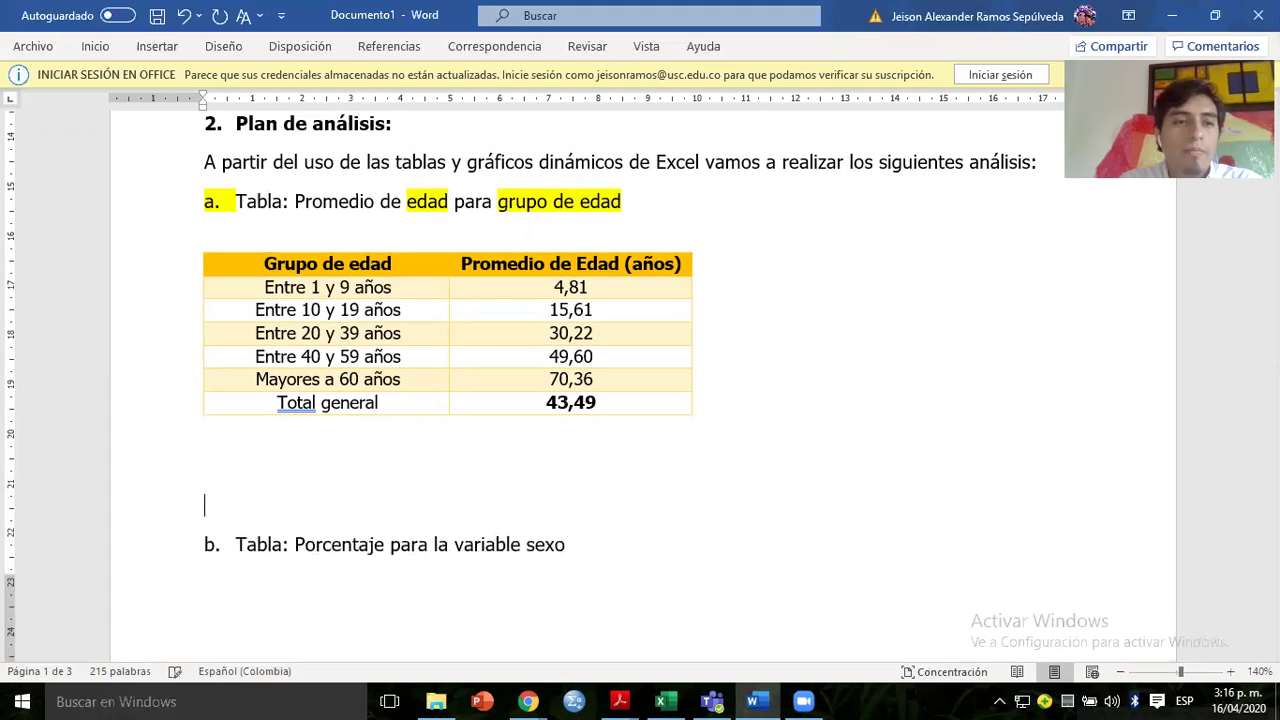
click(95, 47)
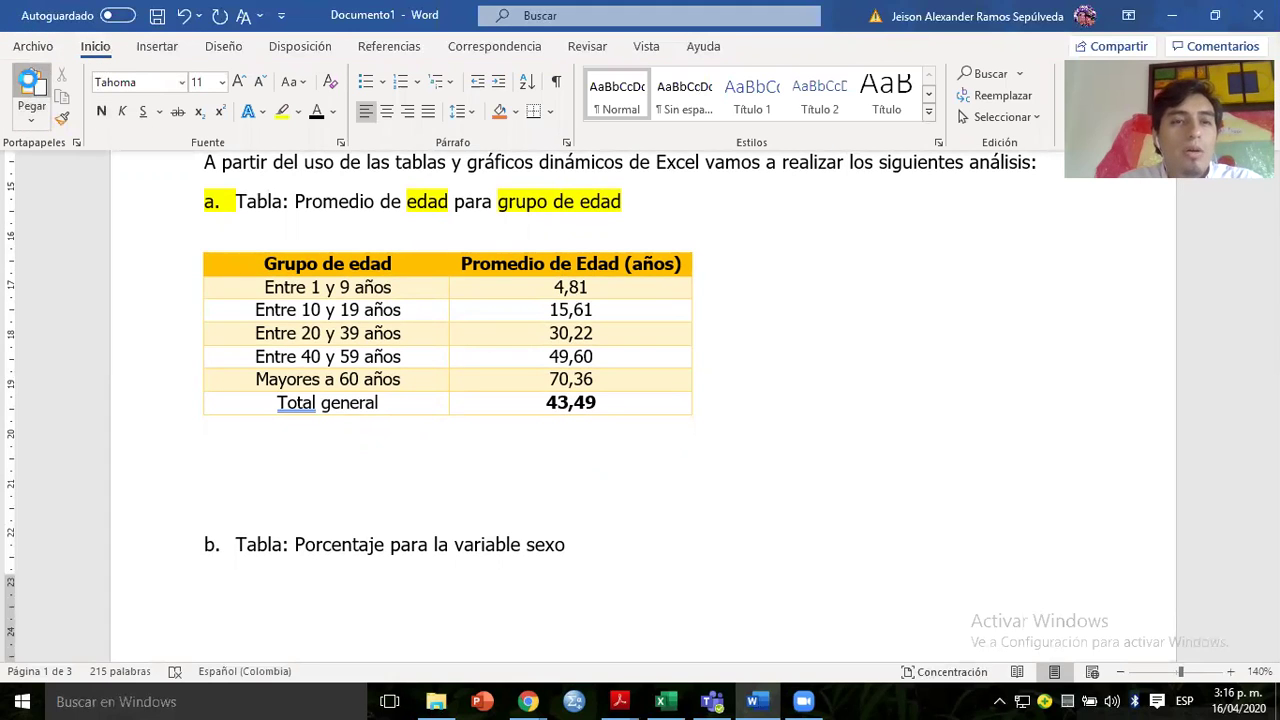
click(27, 79)
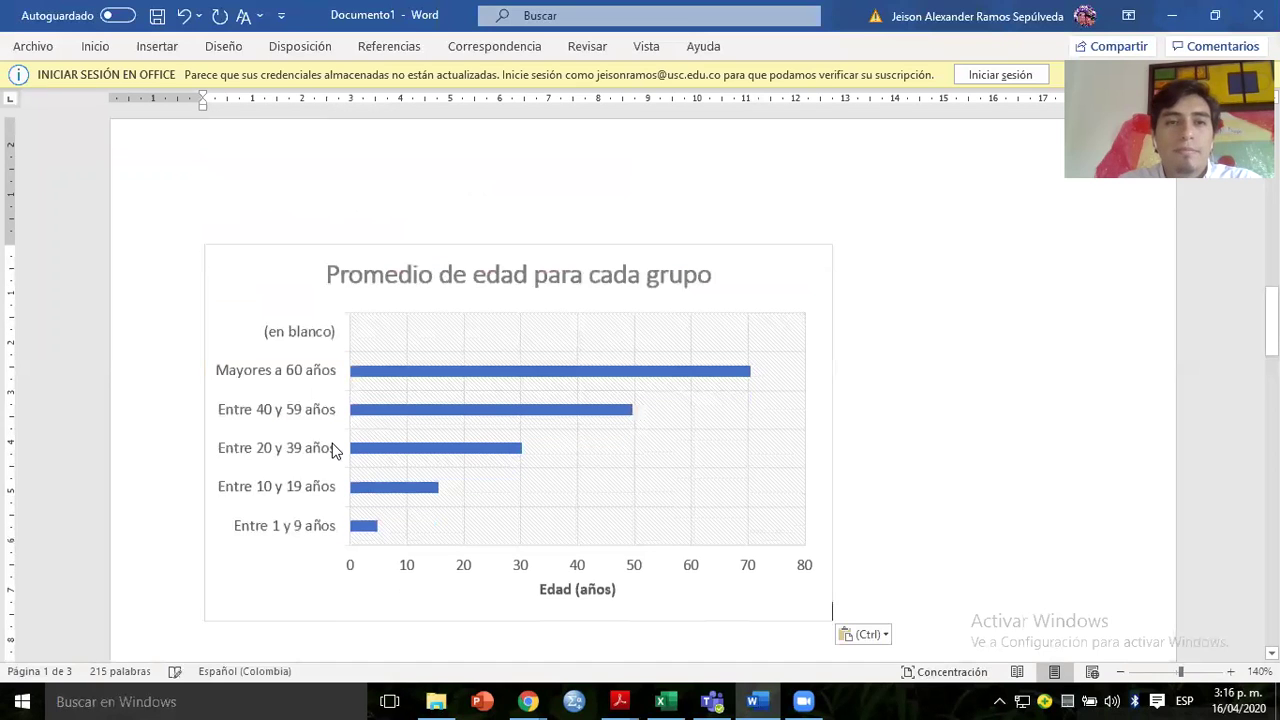
Preview other colour palettes on the pasted chart and settle on the first multicolour palette.
click(261, 262)
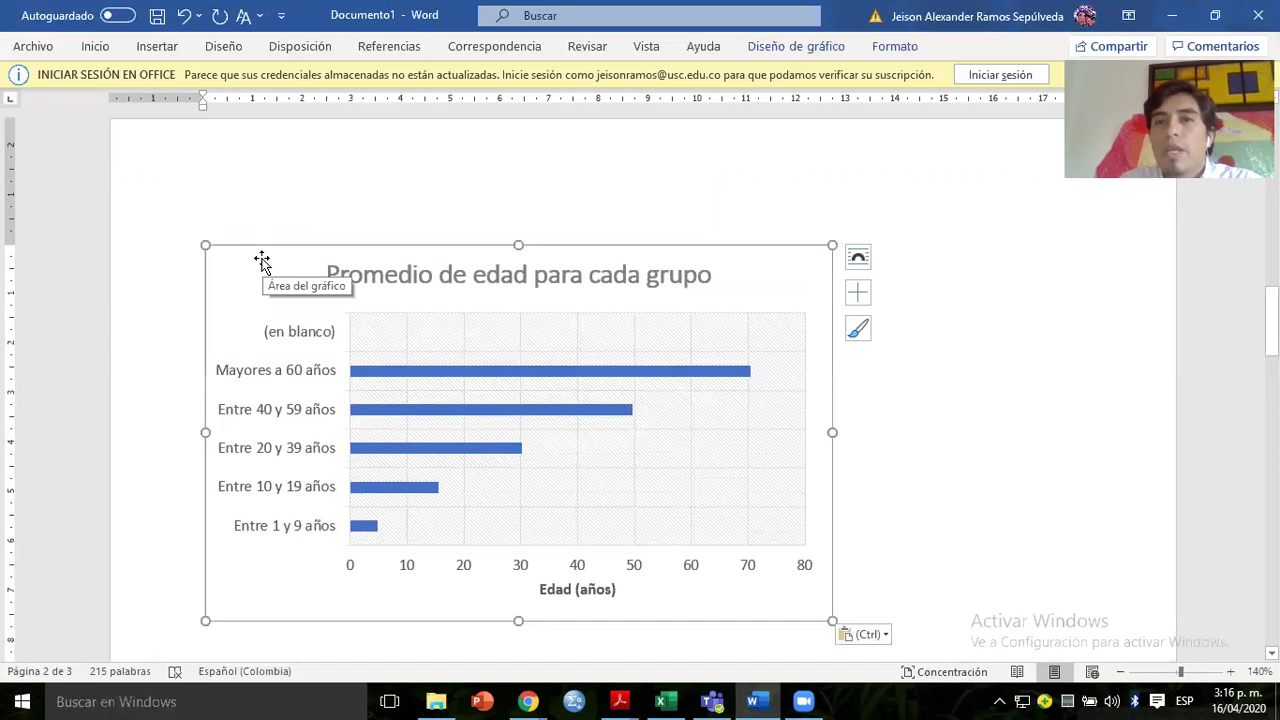
click(791, 50)
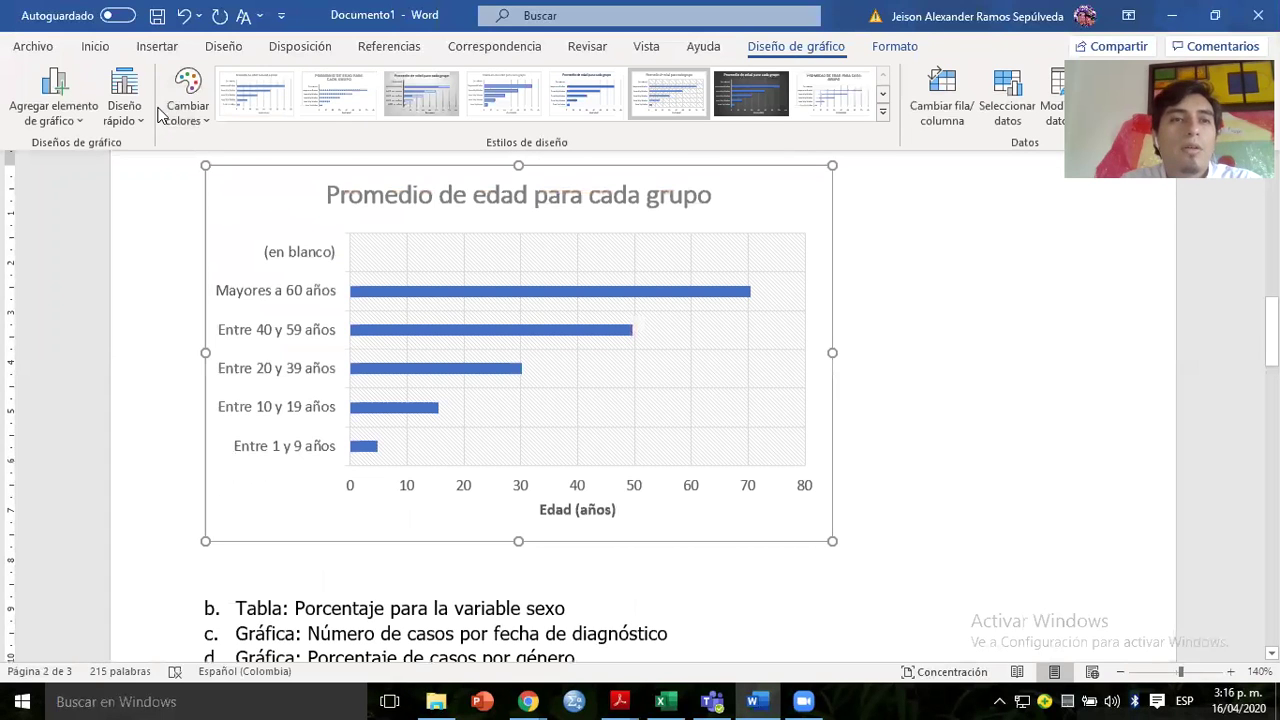
click(188, 95)
click(200, 178)
click(193, 103)
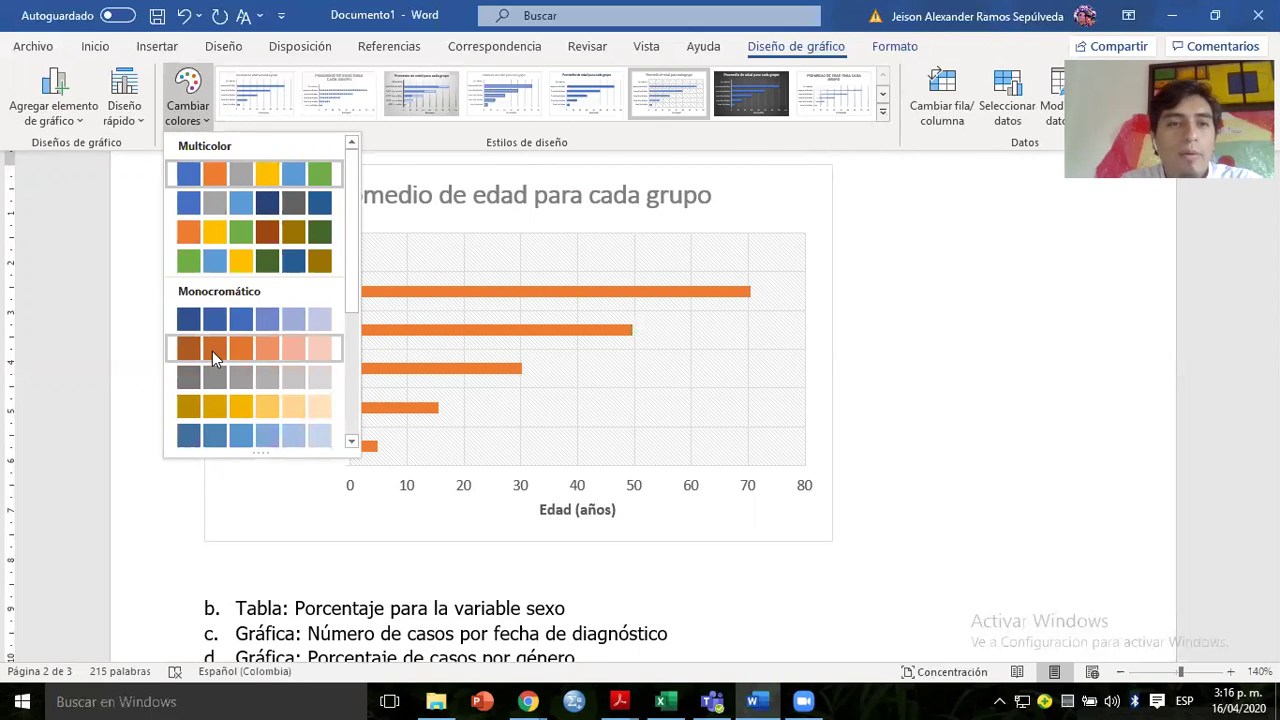
click(199, 175)
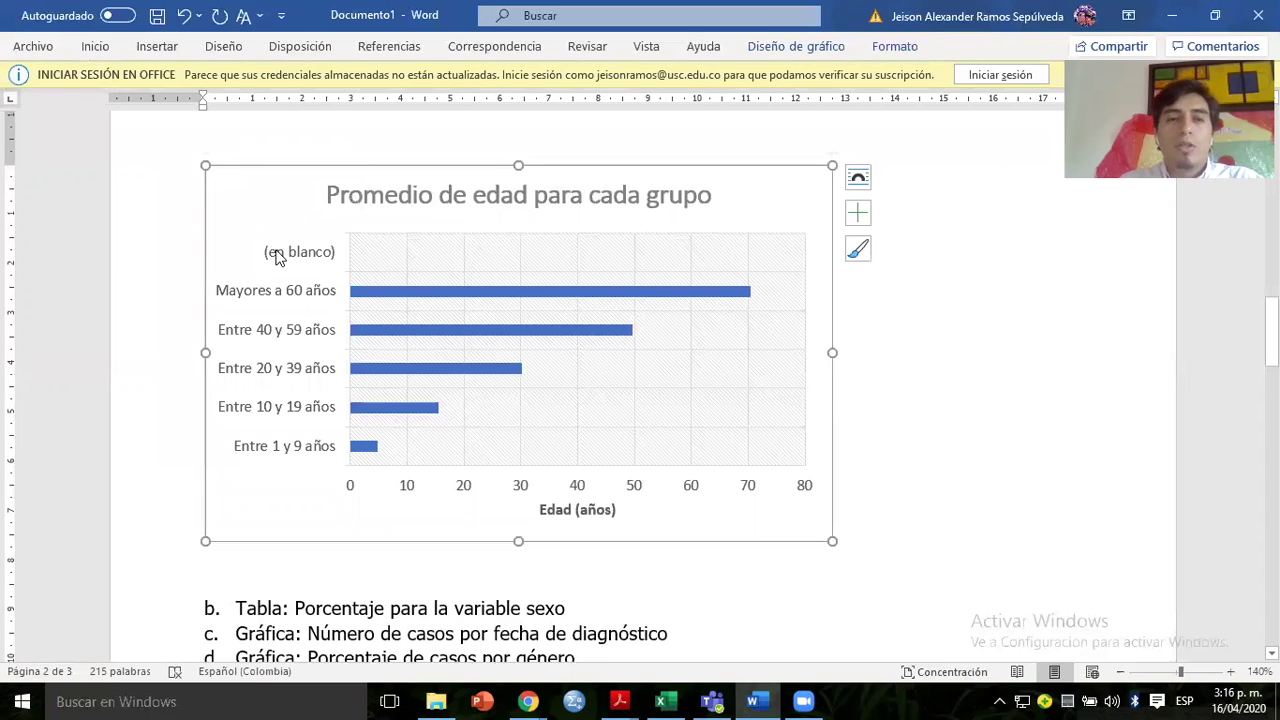
Switch to Excel and filter the "(en blanco)" category out of the chart's "Grupo de edad" field.
key(alt+Tab)
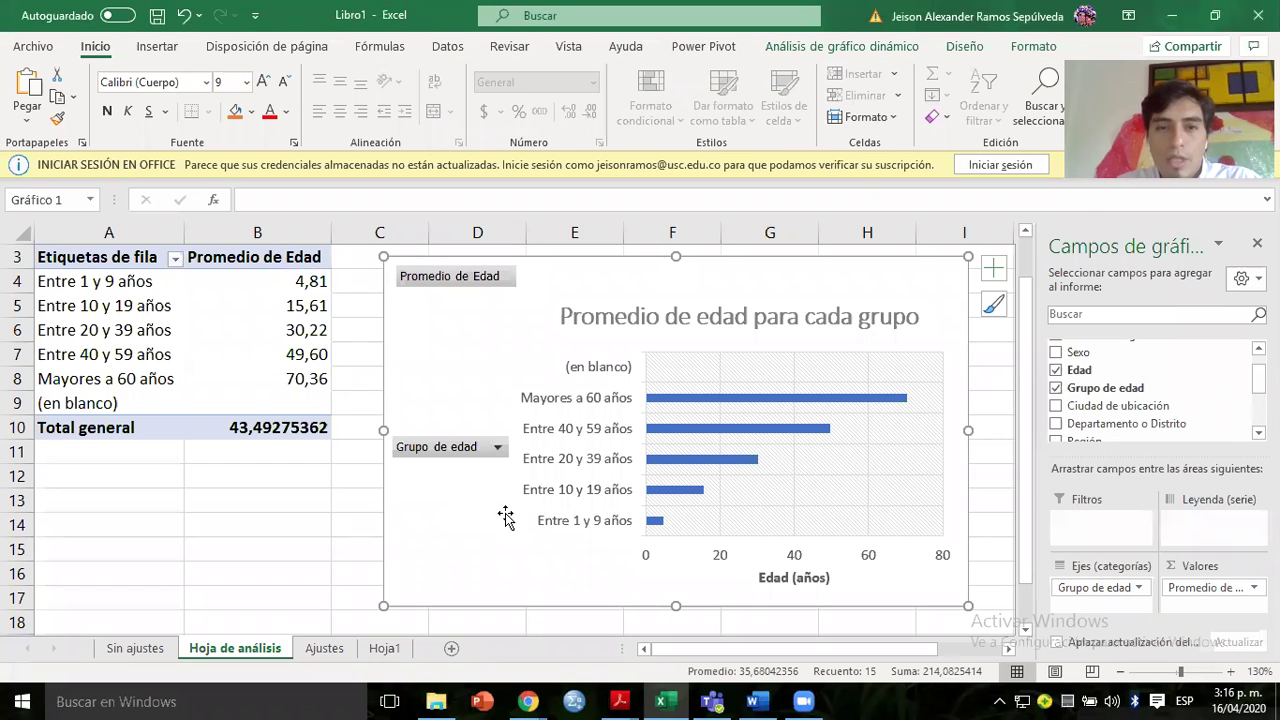
click(603, 375)
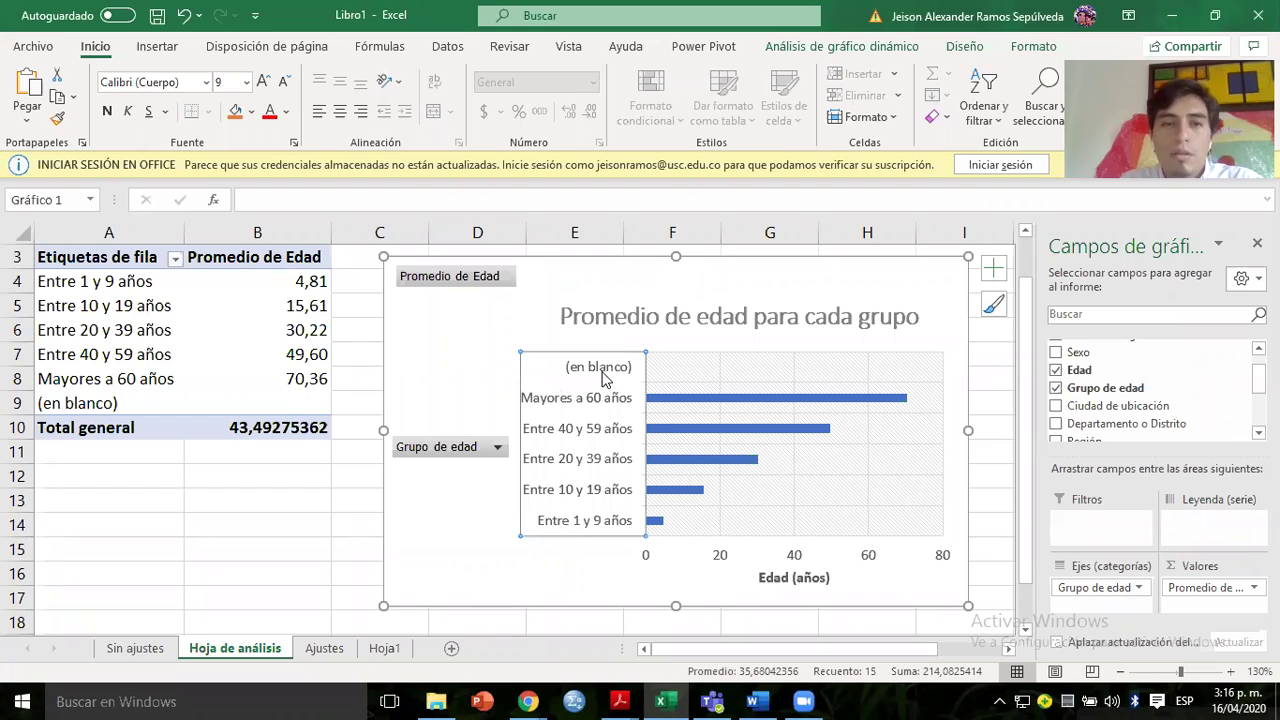
click(58, 400)
click(390, 355)
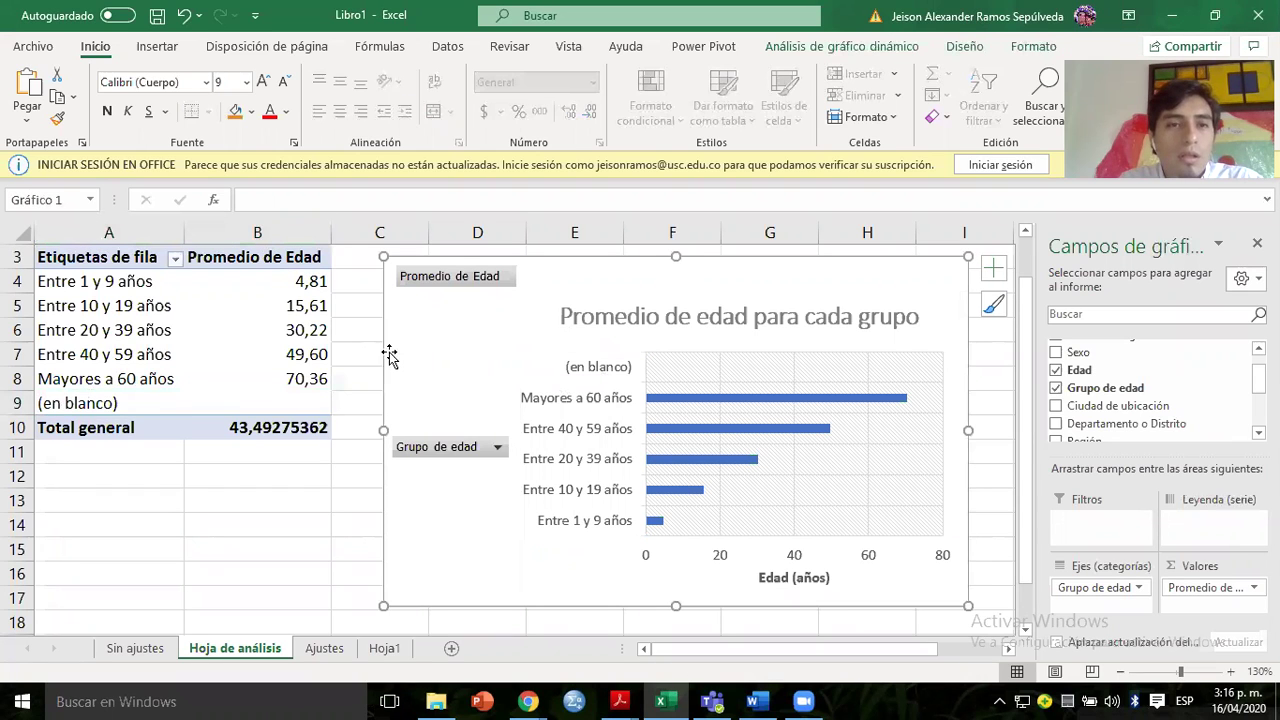
click(497, 447)
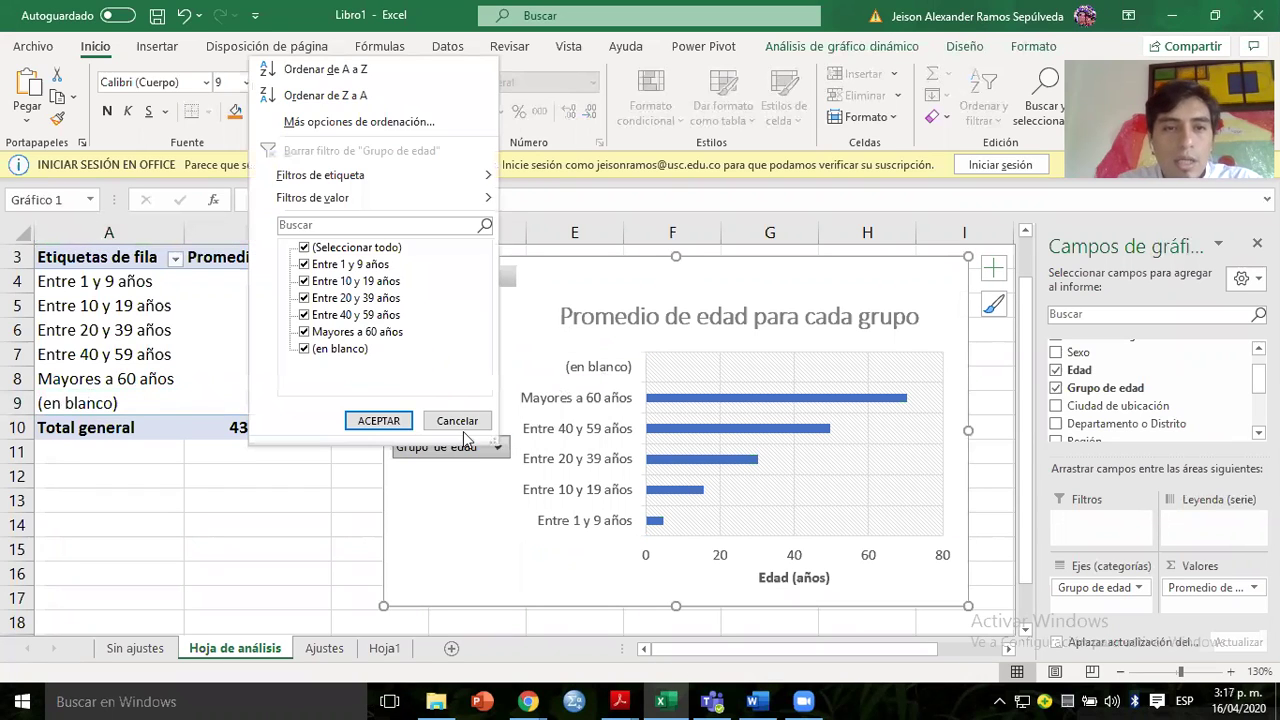
click(334, 352)
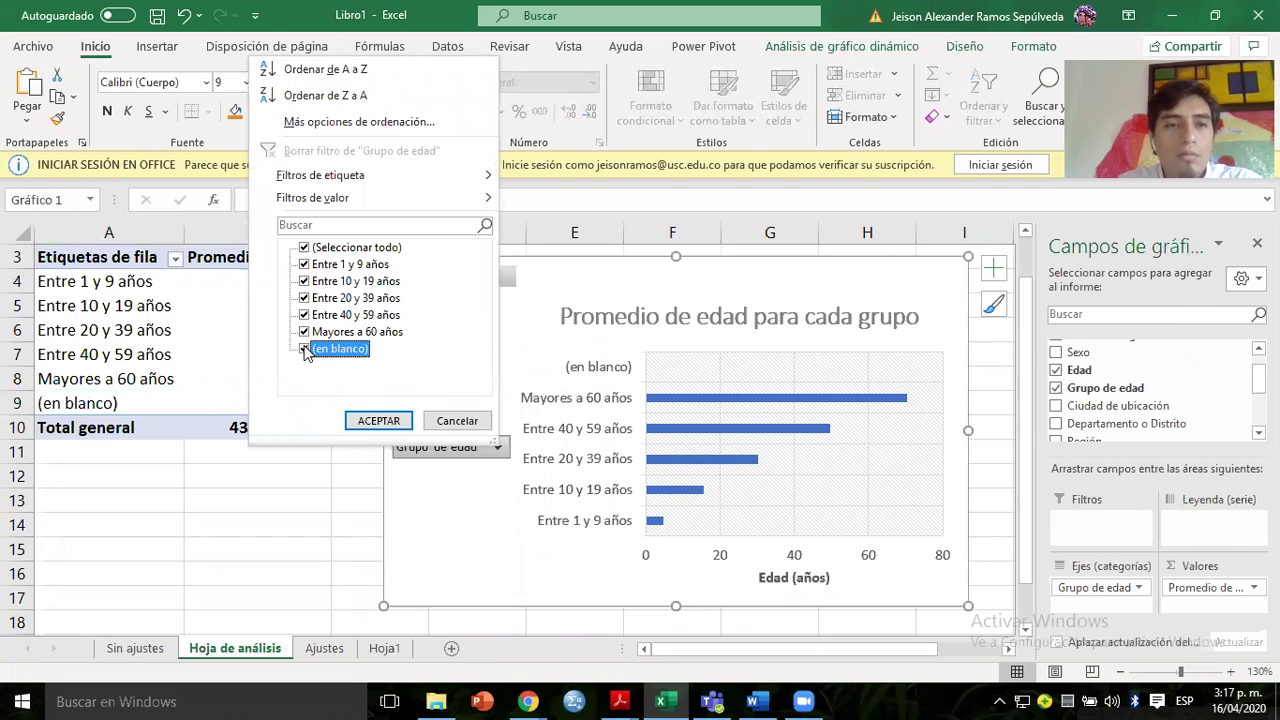
click(378, 420)
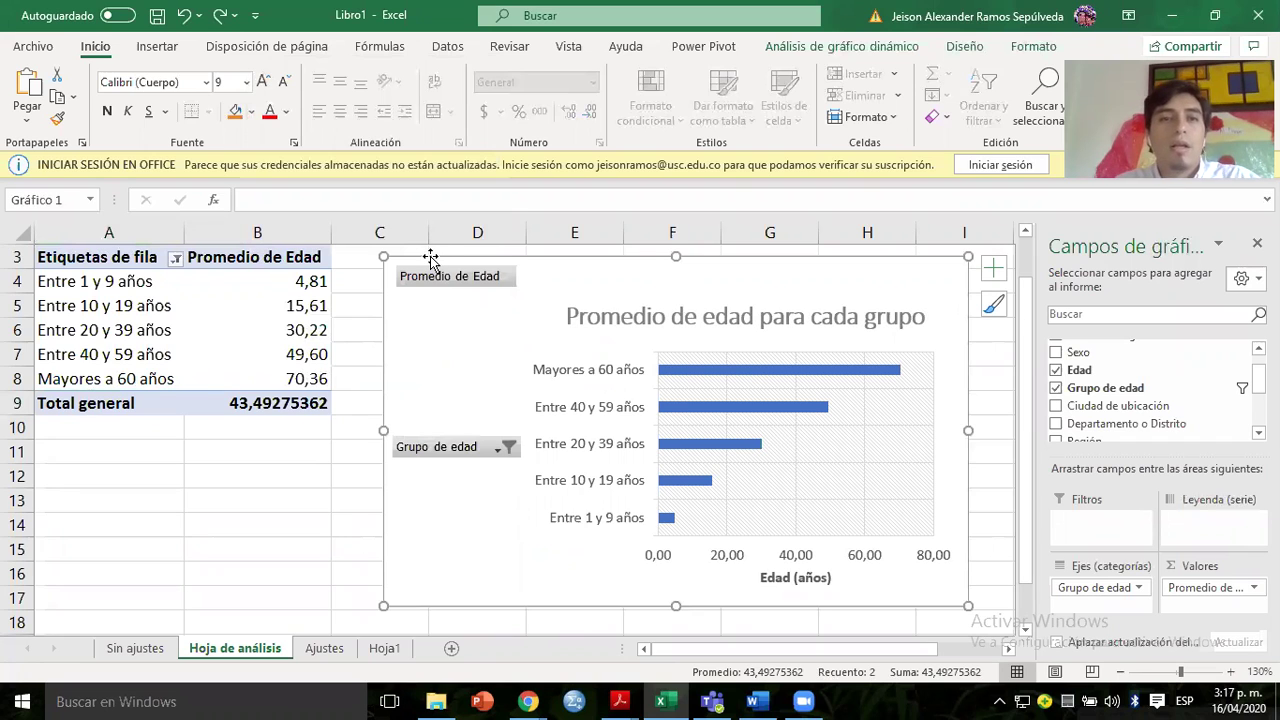
Bring the "(en blanco)" category back into the "Grupo de edad" filter and exclude it again.
click(506, 447)
click(330, 350)
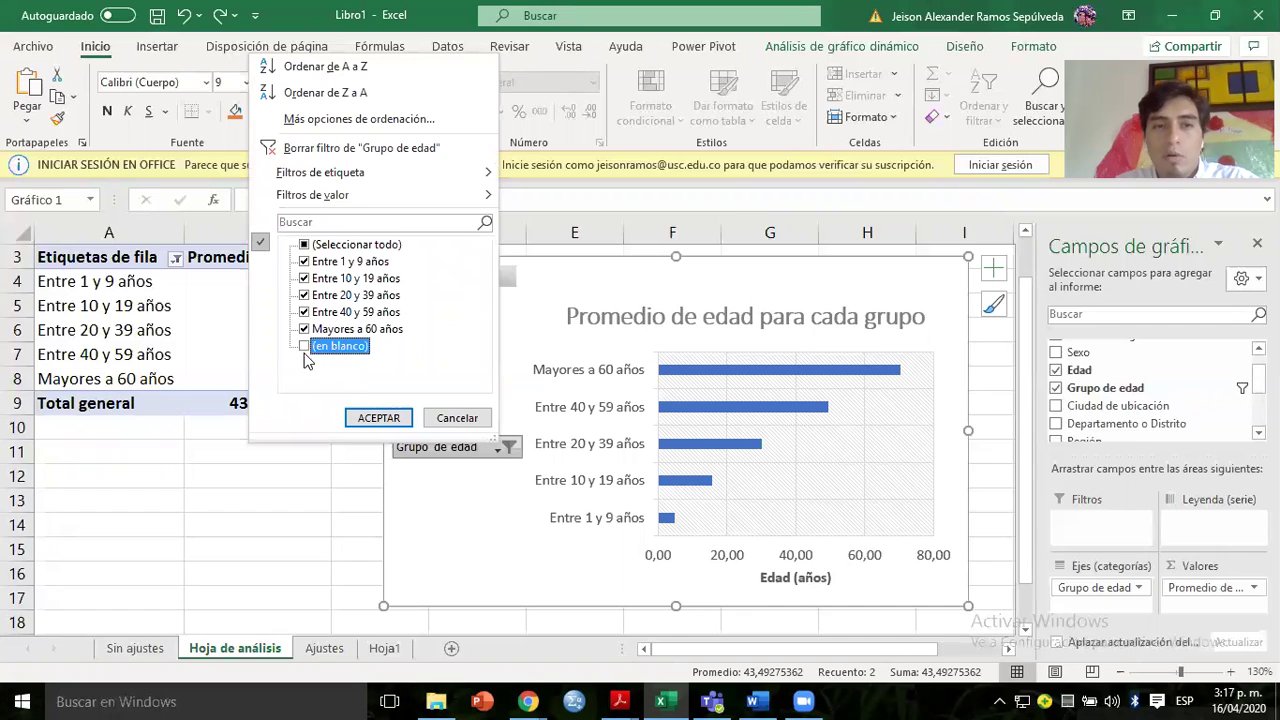
click(372, 417)
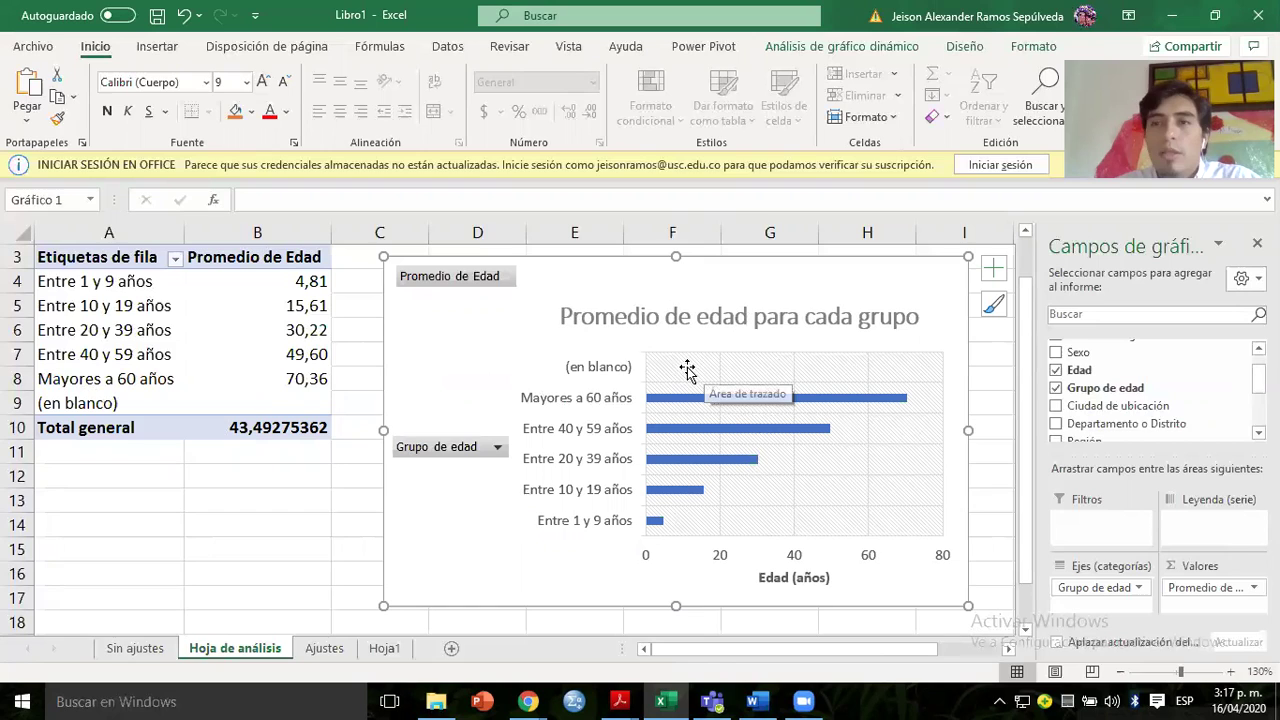
click(498, 451)
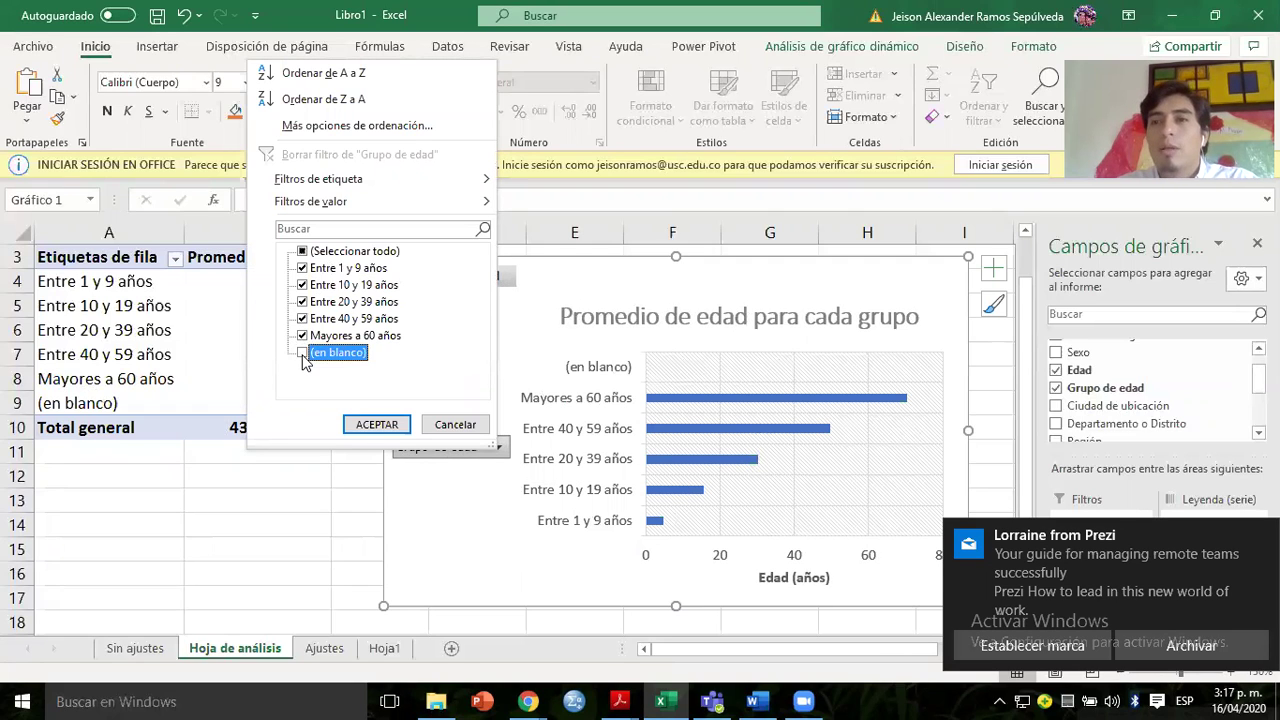
click(362, 423)
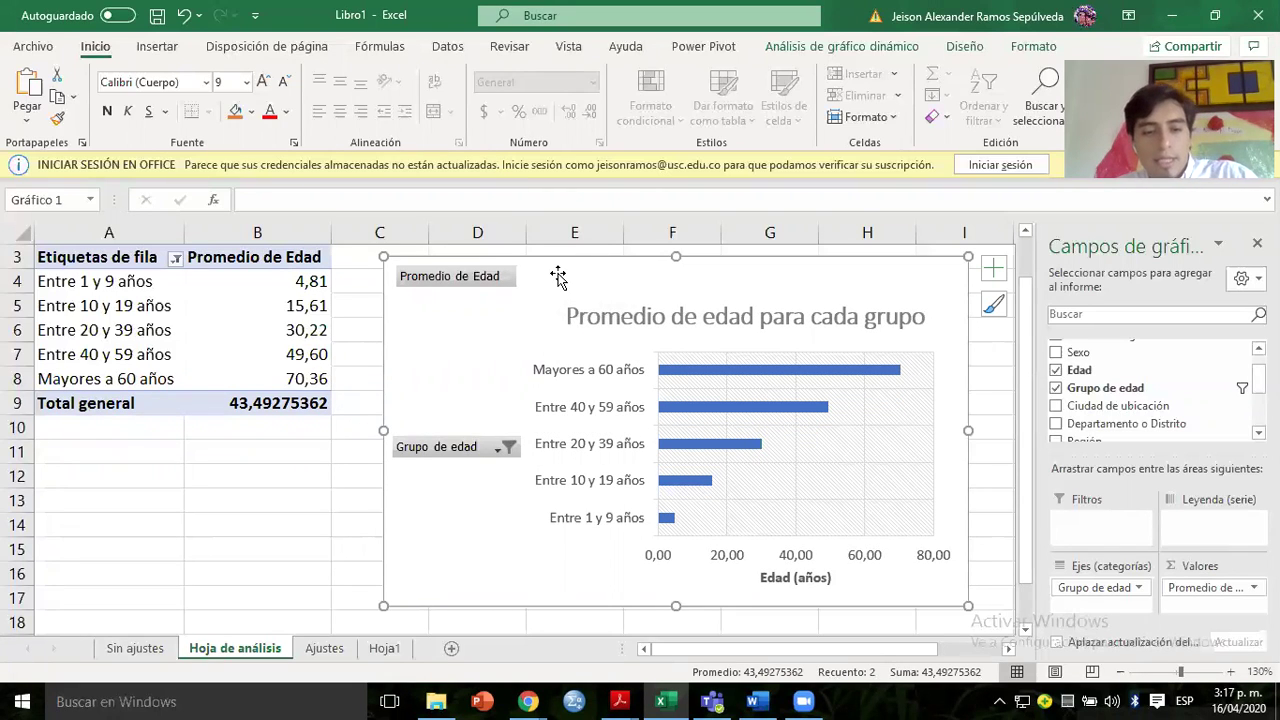
Switch to Word, delete the average-age chart and paste it again in the same place.
key(alt+Tab)
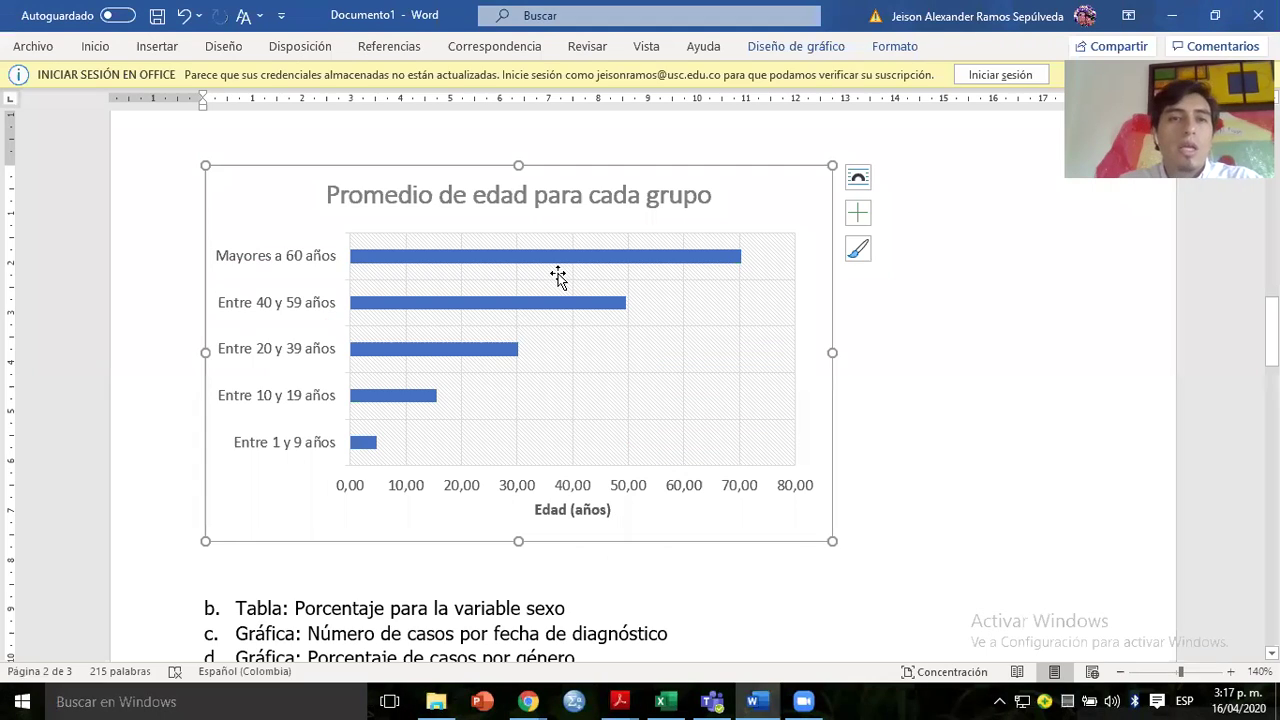
key(Delete)
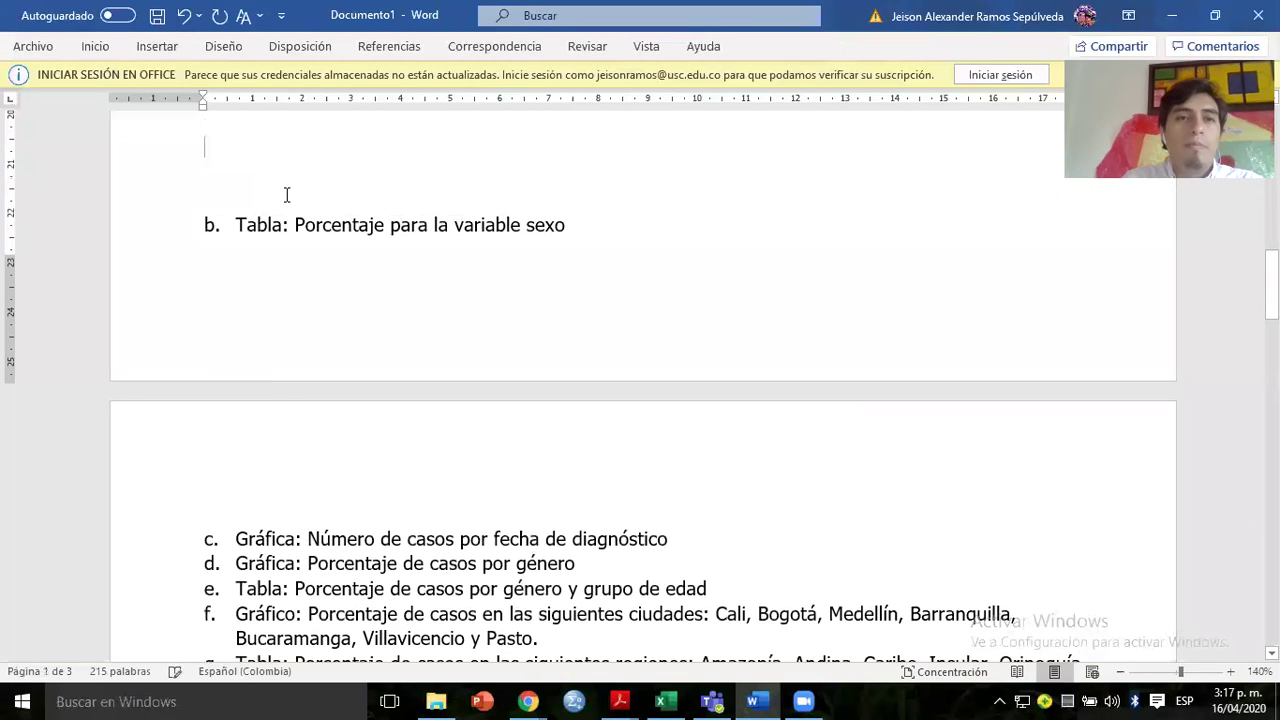
key(ctrl+v)
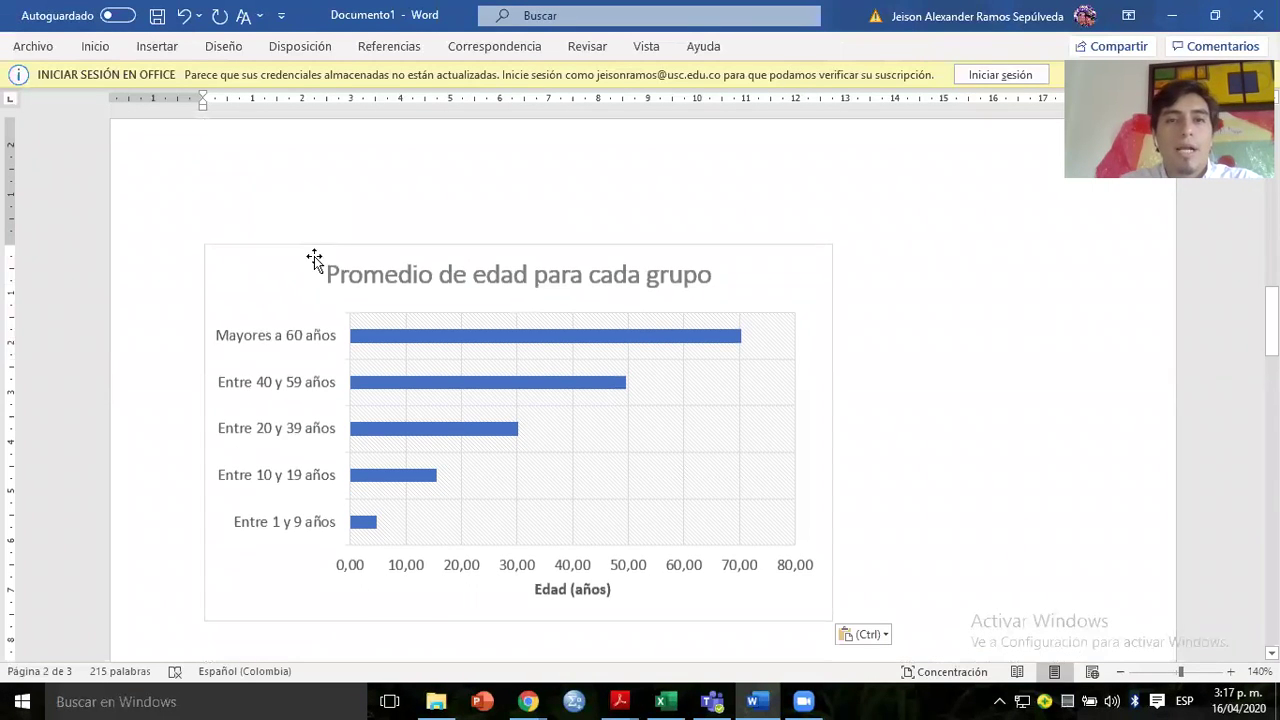
Insert blank lines below item b, "Tabla: Porcentaje para la variable sexo", to make room for its result.
click(373, 454)
click(898, 515)
key(Down)
key(Down)
key(Down)
key(Down)
key(Down)
key(Down)
key(Down)
key(Down)
key(Down)
key(Down)
key(Down)
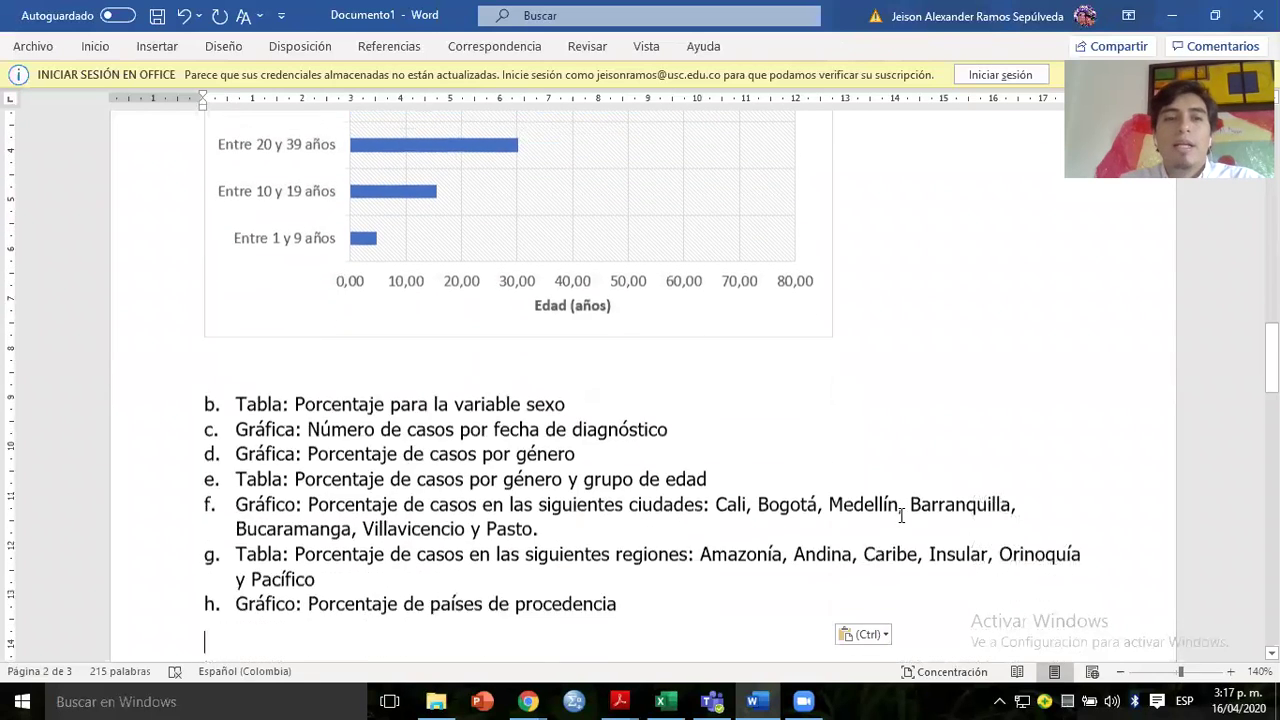
scroll(900, 516, down, 1)
click(399, 318)
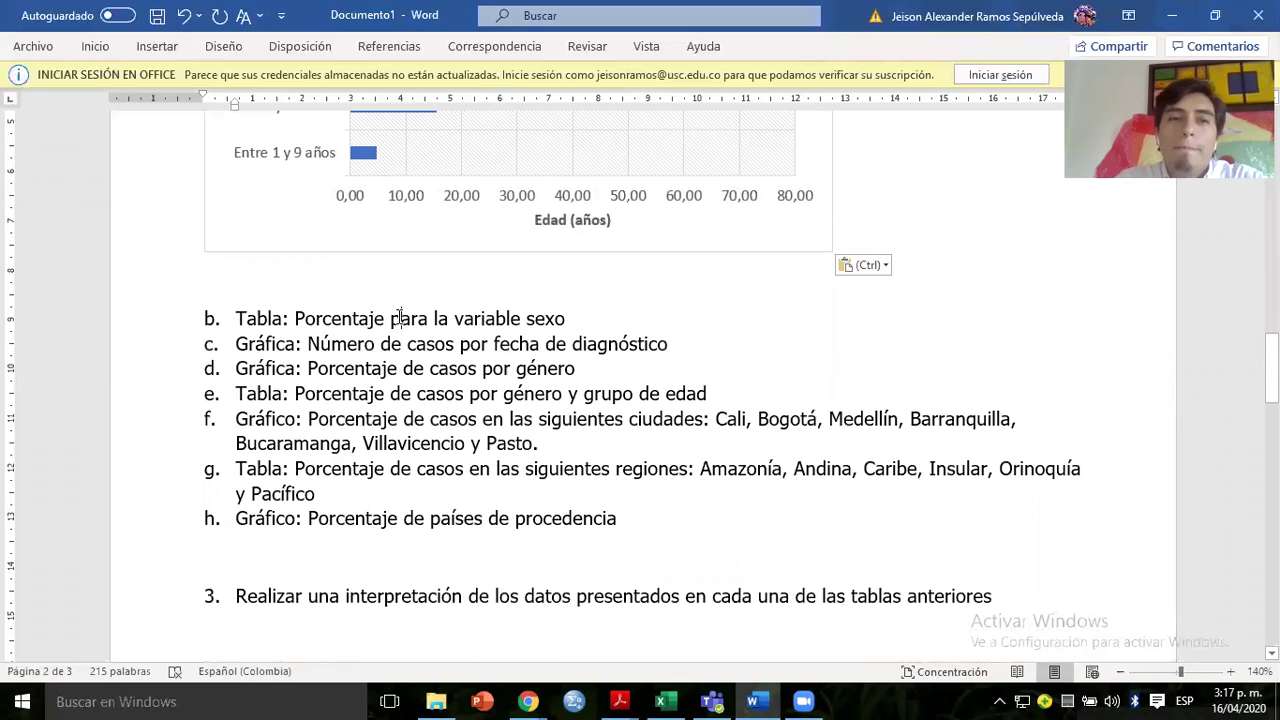
key(Return)
key(Return)
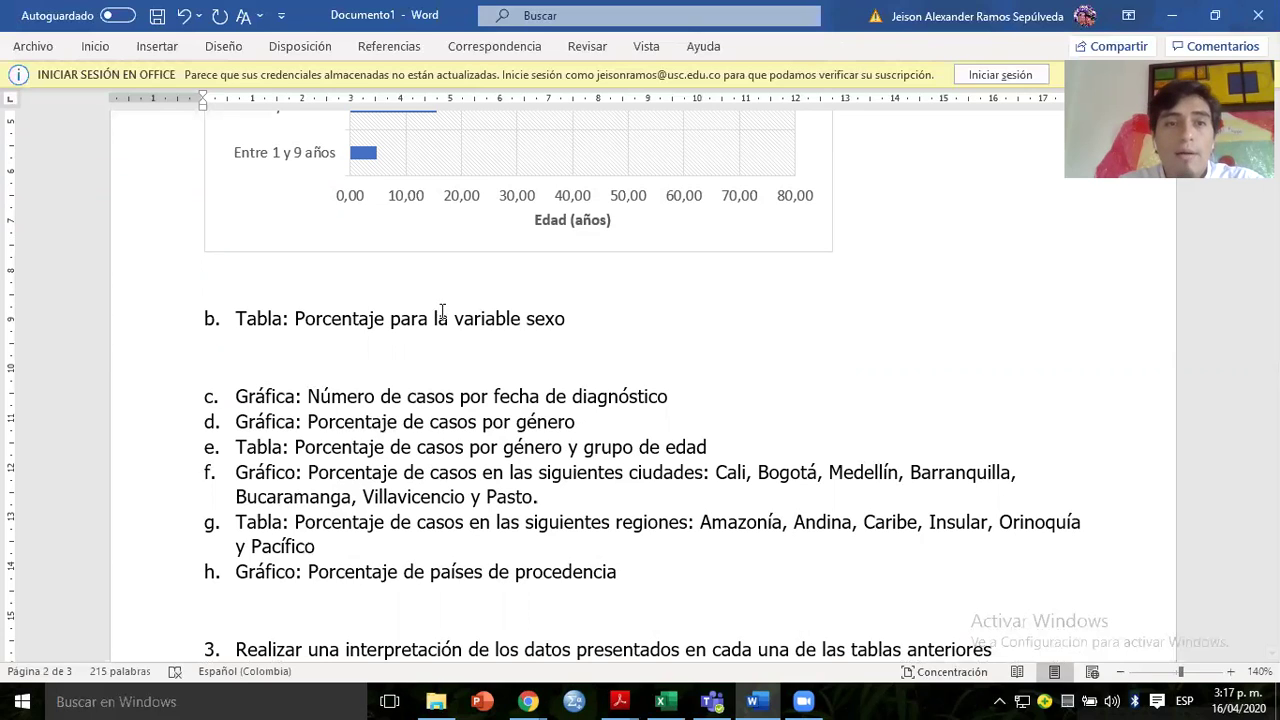
Extend the heading of item b, "Tabla: Porcentaje para la variable sexo", with ": % femenino y % Masculino".
click(570, 318)
text(: % fameni)
key(BackSpace)
key(BackSpace)
key(BackSpace)
key(BackSpace)
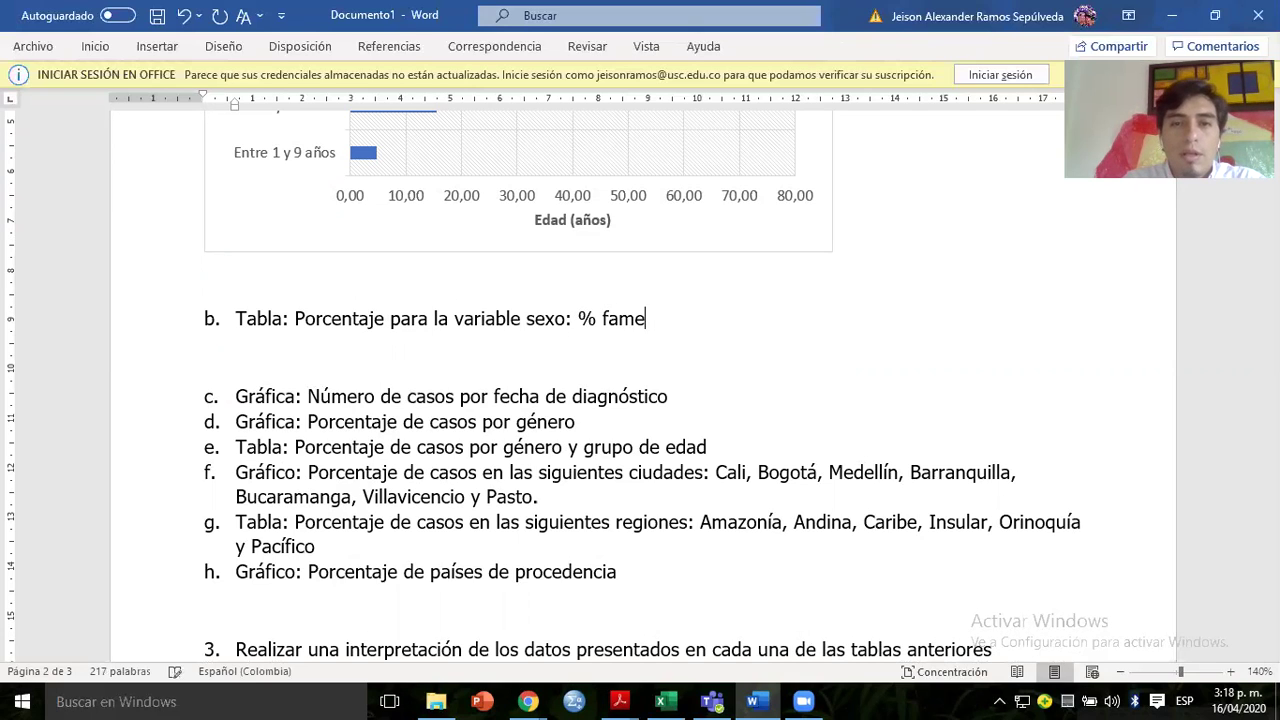
text(emenino y %)
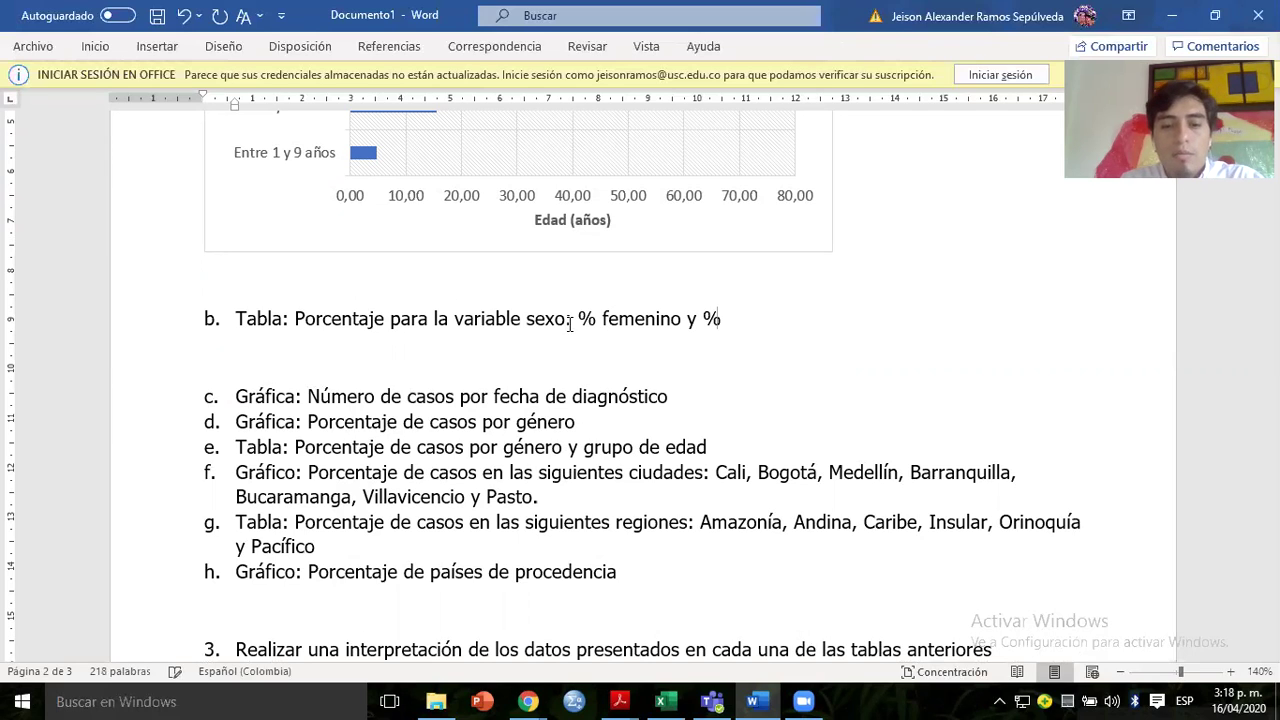
text( Masculino)
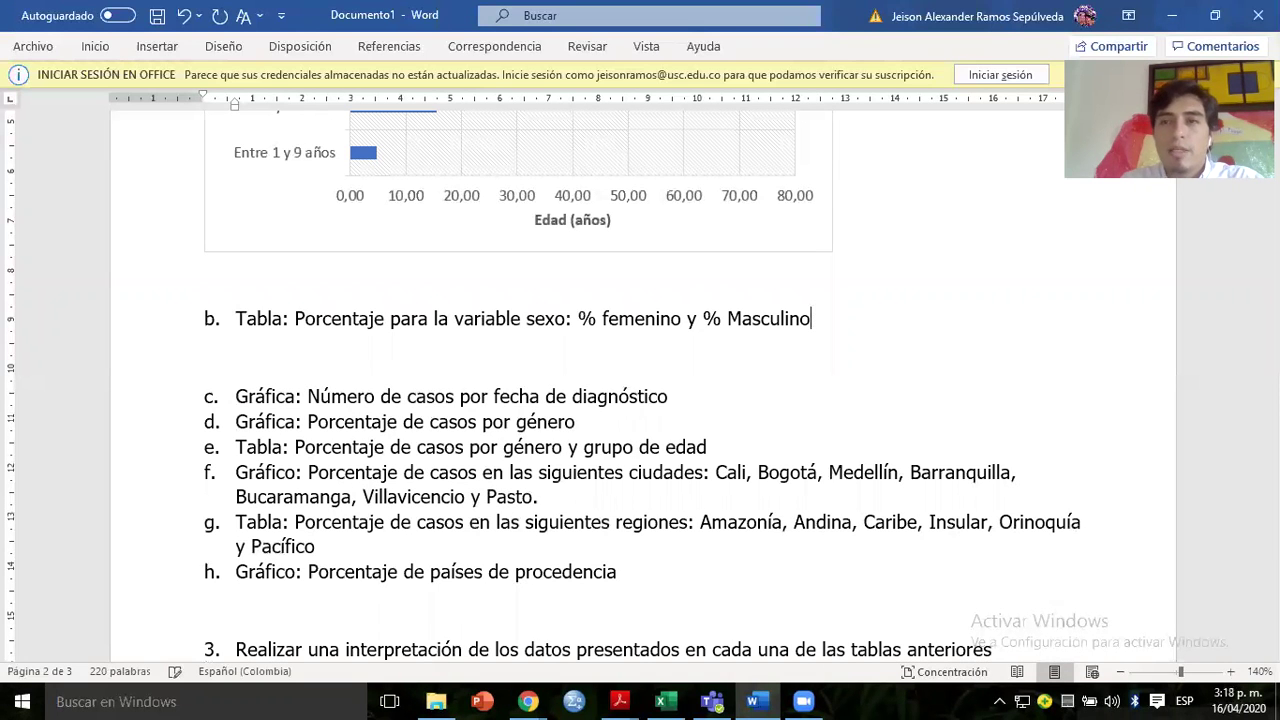
Switch to Excel, remove "Edad" and "Grupo de edad" from the pivot report, and delete the emptied pivot chart.
key(alt+Tab)
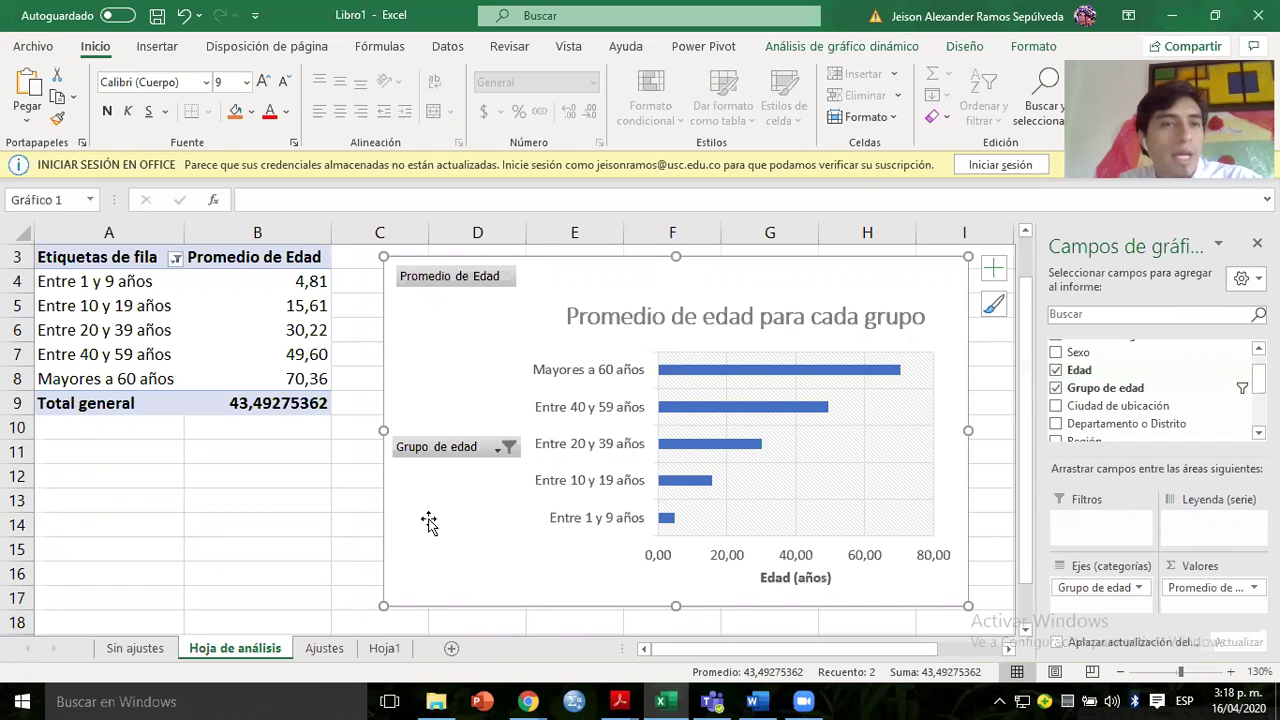
click(1055, 371)
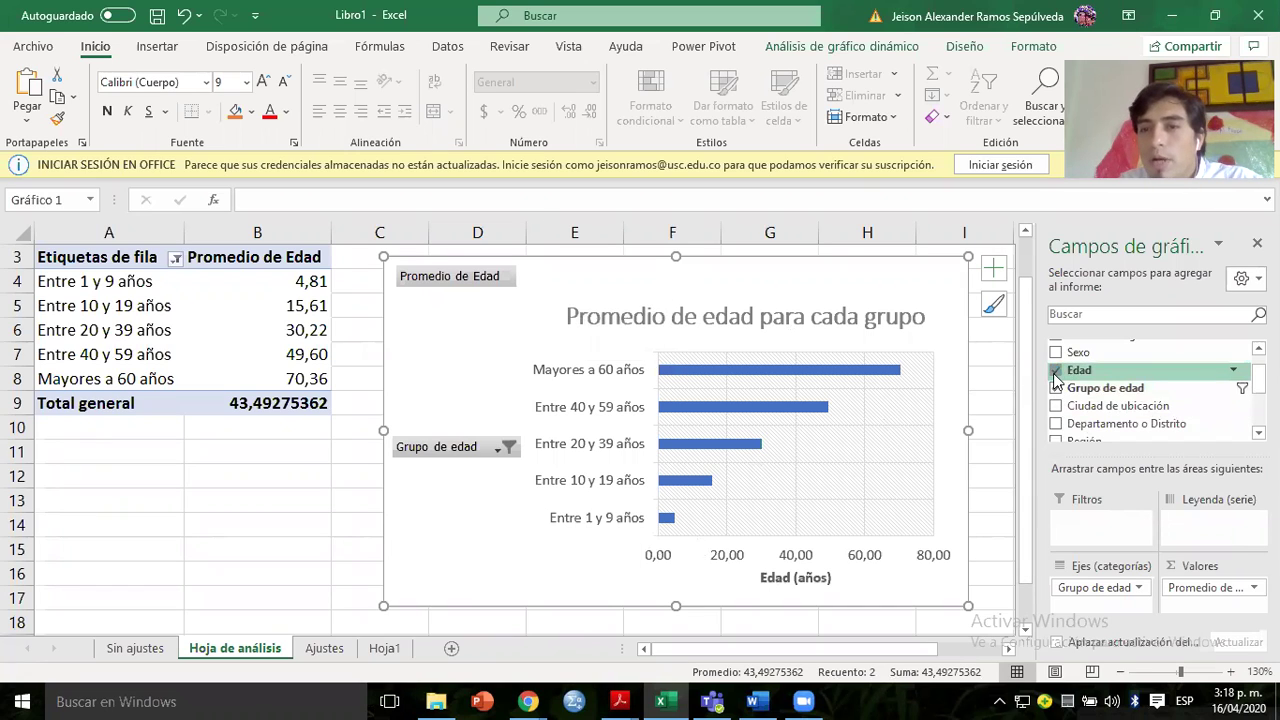
click(1055, 388)
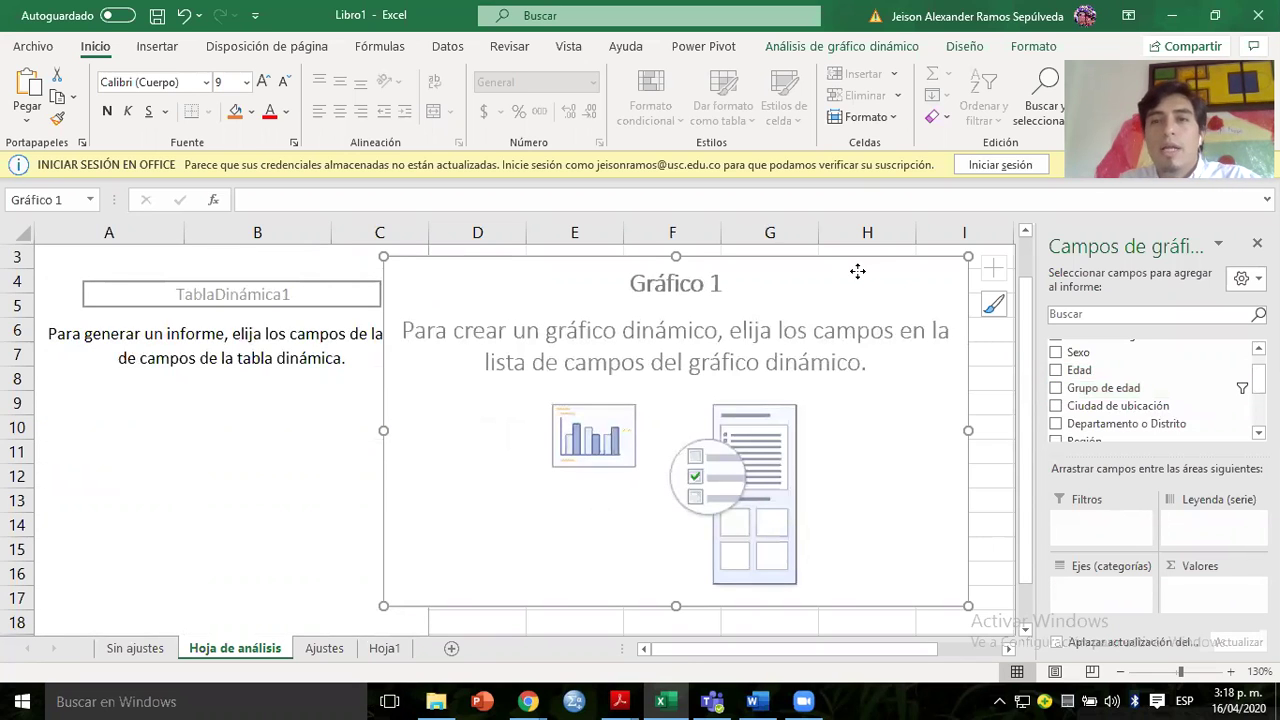
key(Delete)
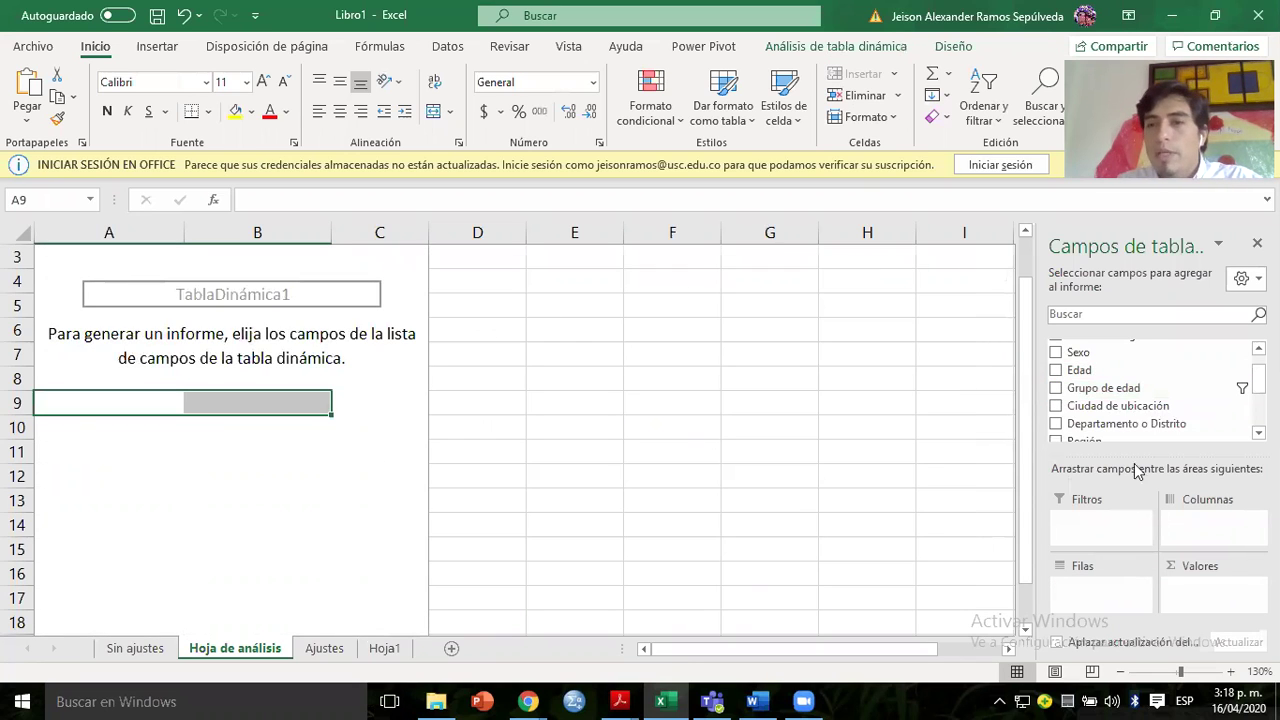
Try a pivot layout with "Sexo" as columns and its count as values, and clear it from the report.
click(1058, 354)
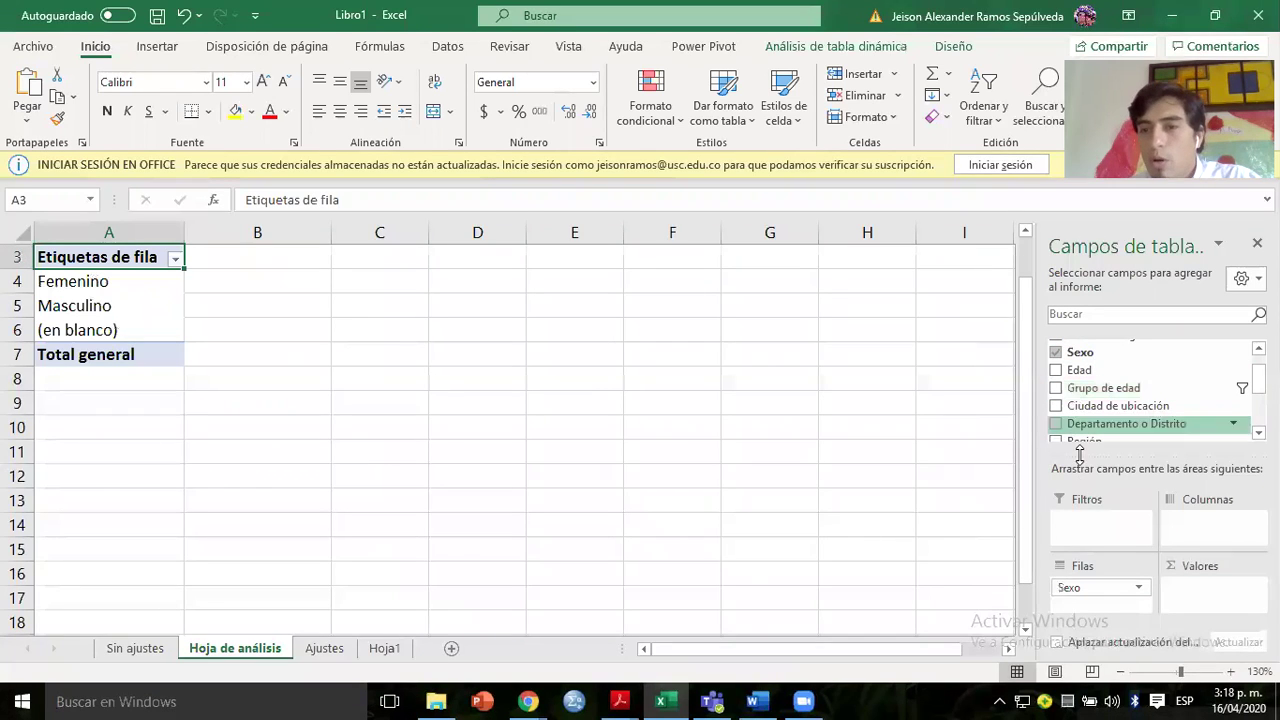
mouse_move(1073, 586)
mouse_down()
mouse_move(1180, 601)
mouse_move(1090, 592)
mouse_up()
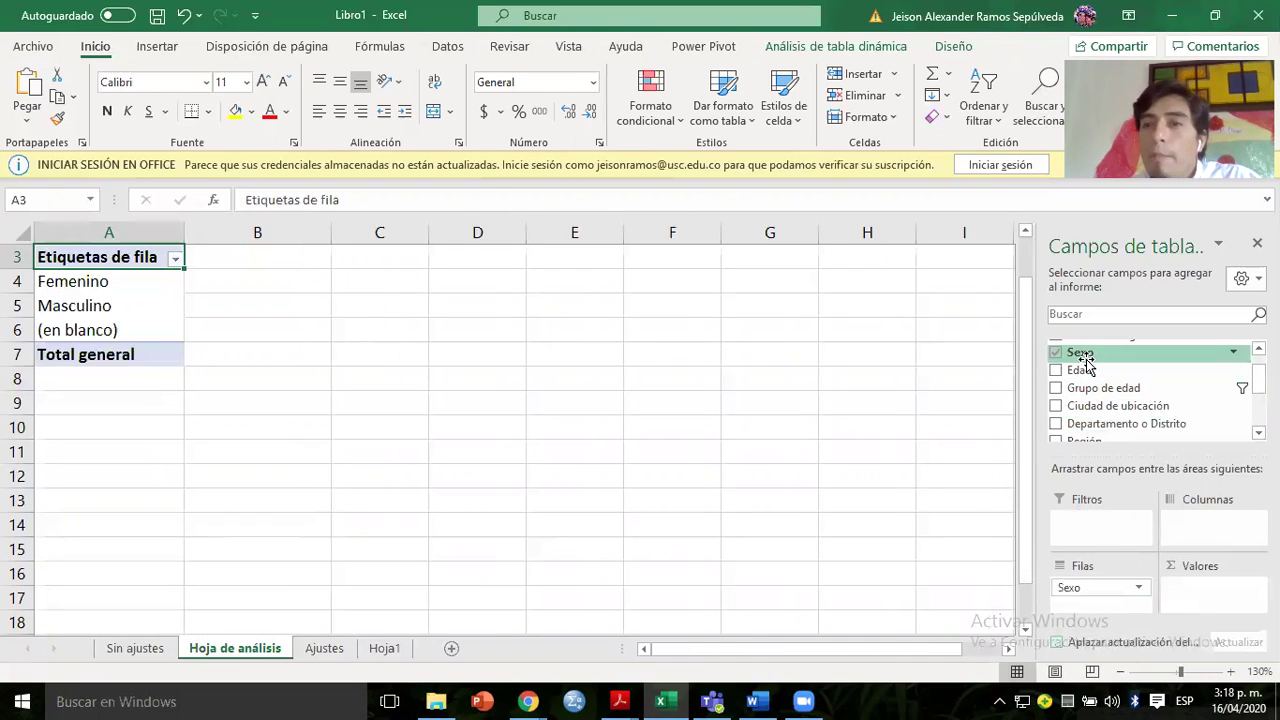
drag(1080, 353, 1181, 528)
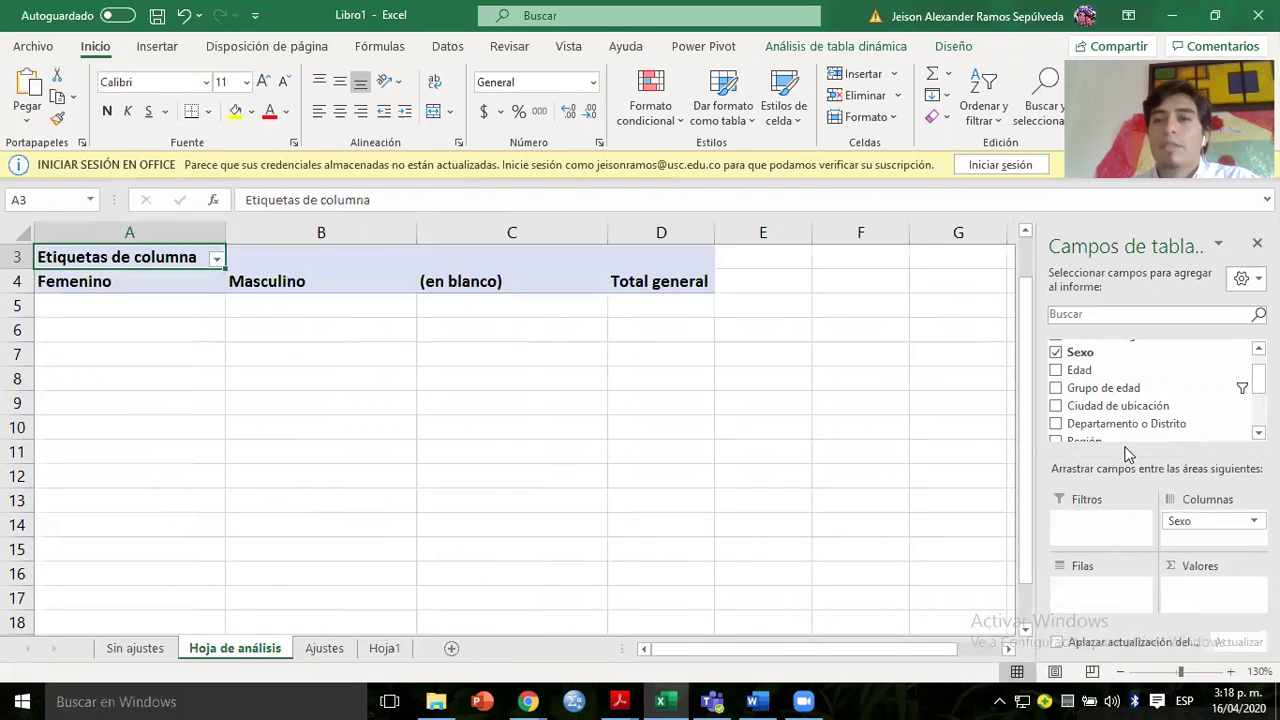
drag(1080, 353, 1191, 596)
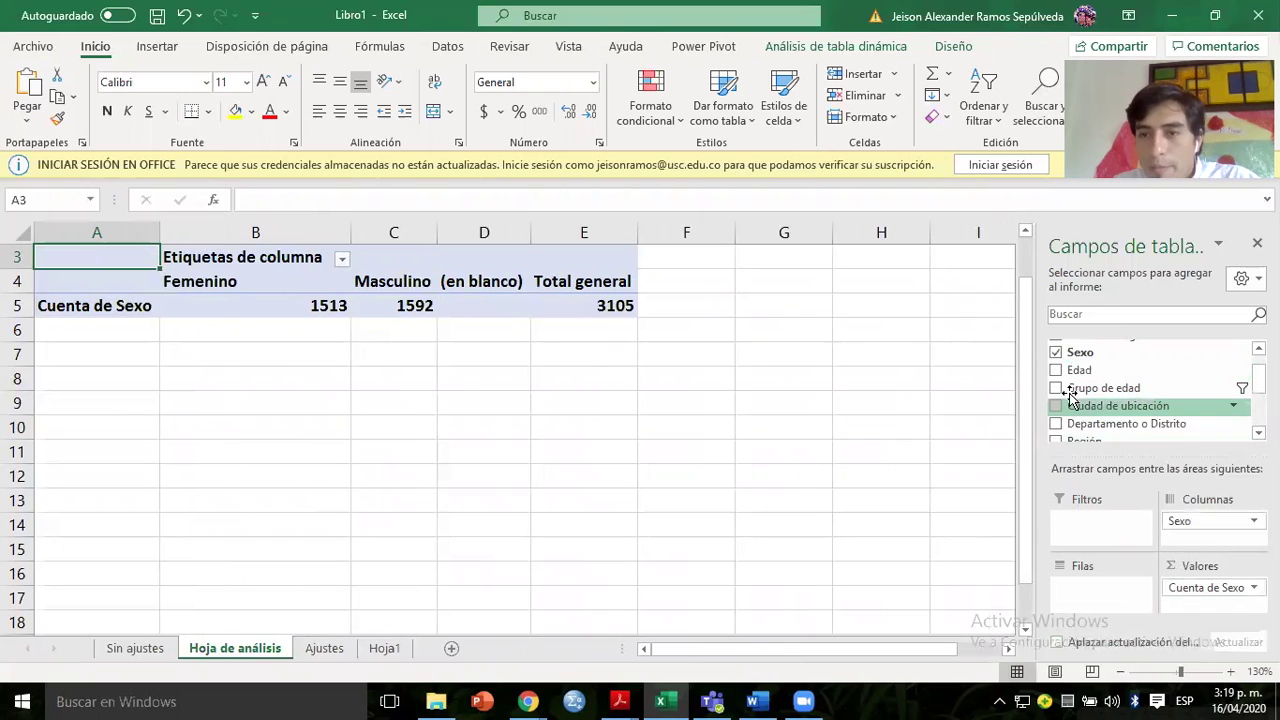
click(1055, 352)
Build the pivot table with "Sexo" as rows and the count of "Sexo" as values.
drag(1259, 379, 1259, 381)
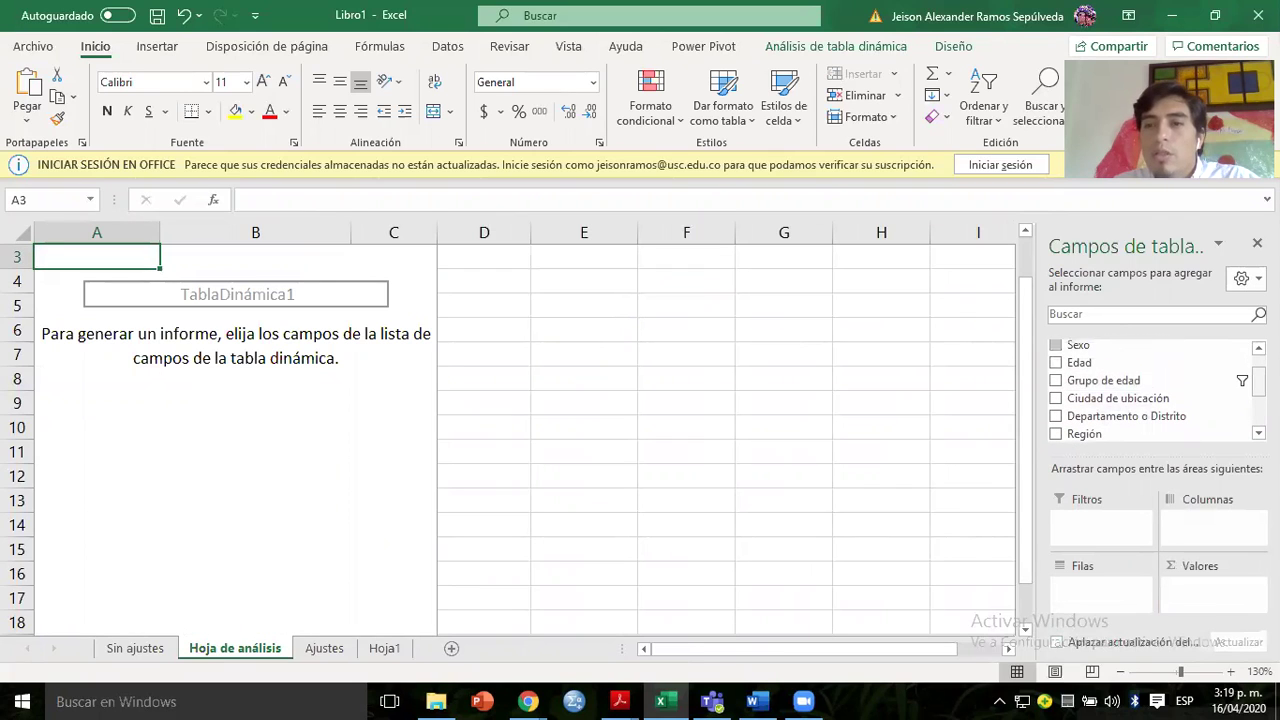
drag(1078, 347, 1183, 588)
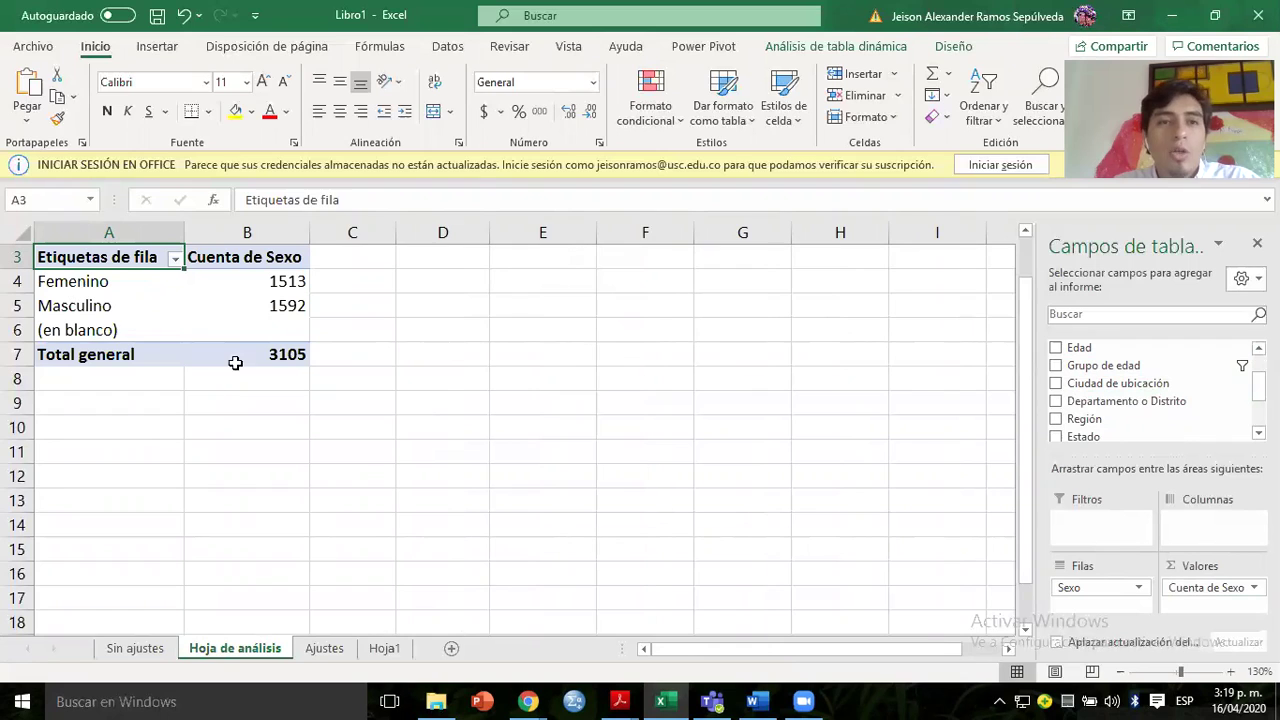
Examine the pivot table's counts for Femenino, Masculino, the blank category and the grand total.
mouse_move(220, 311)
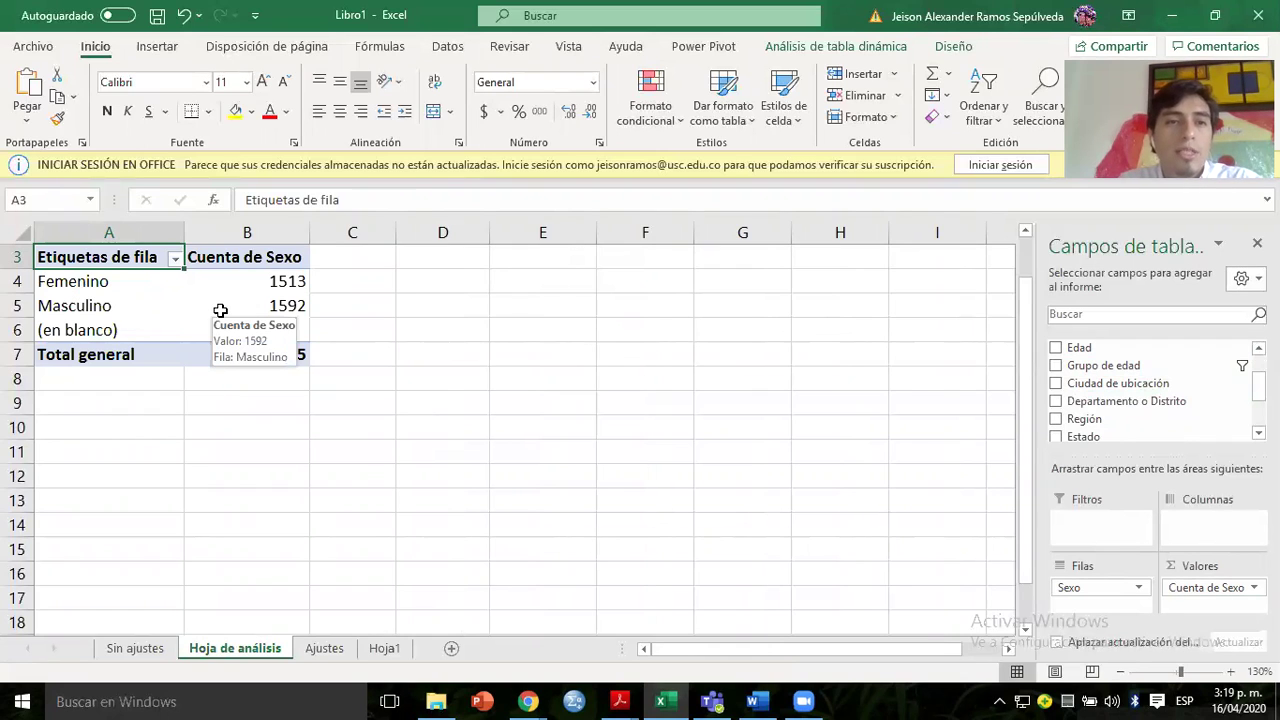
click(160, 306)
click(88, 274)
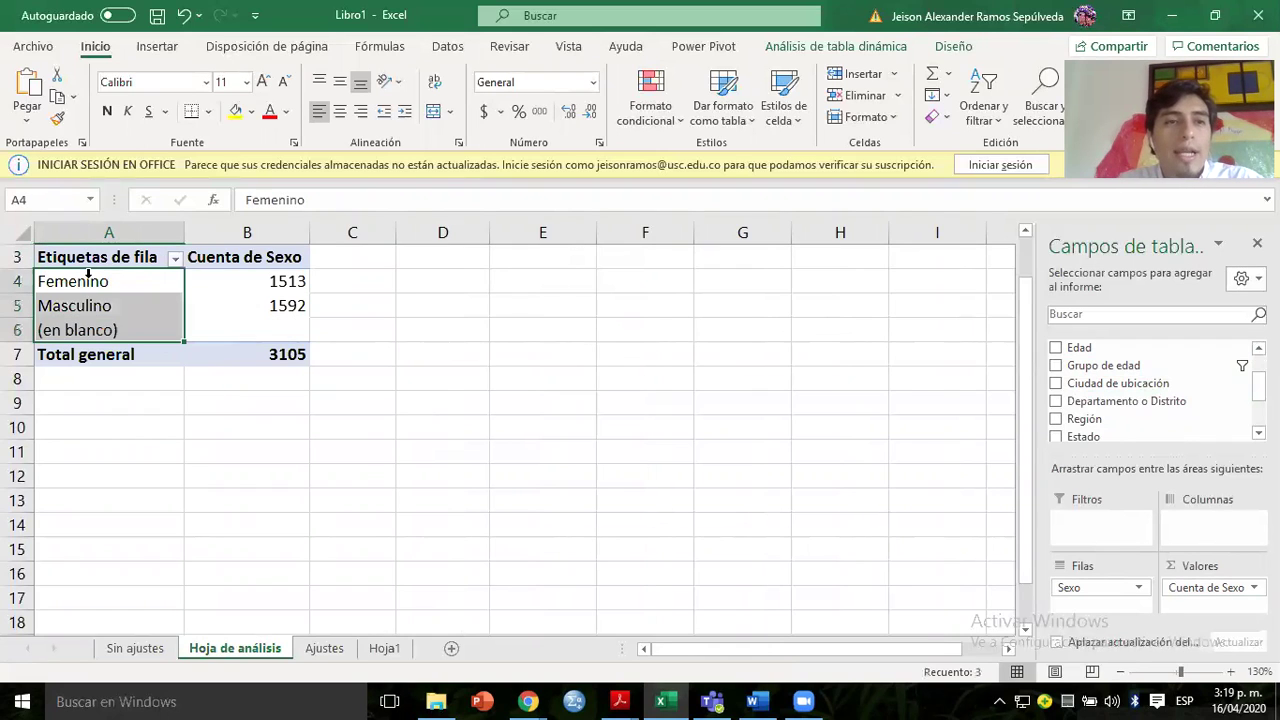
click(121, 330)
click(254, 355)
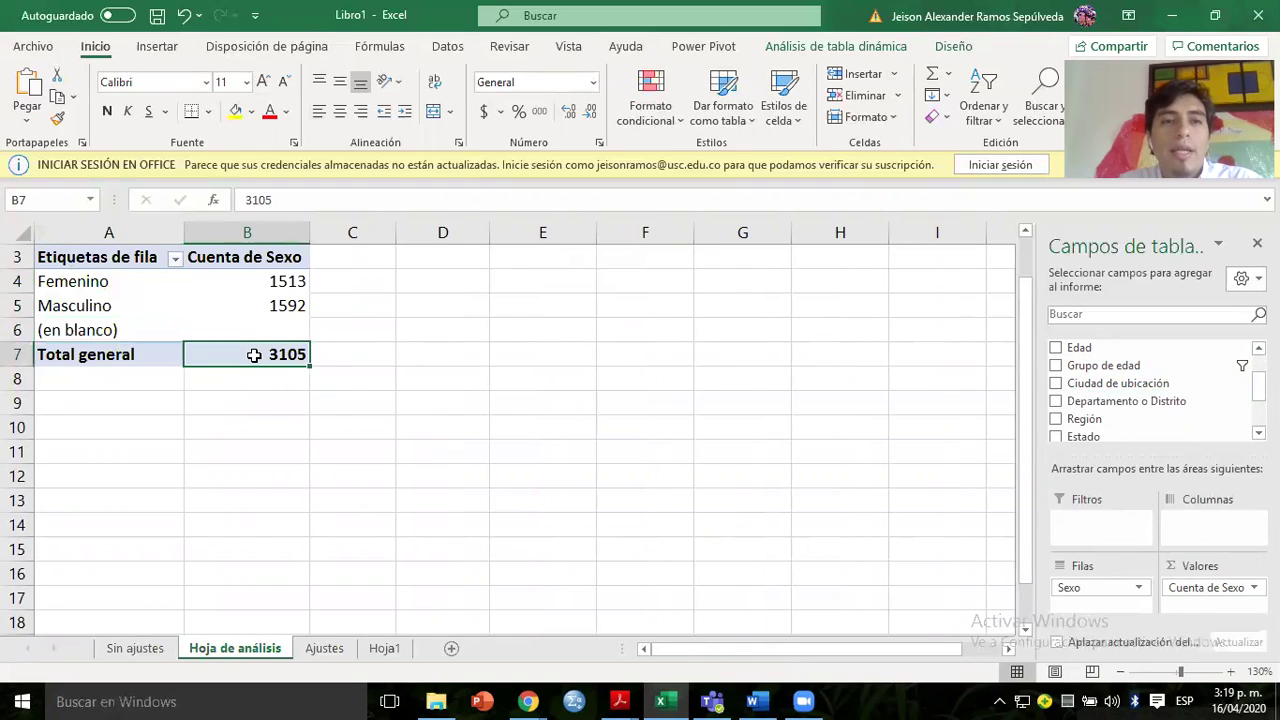
mouse_move(258, 355)
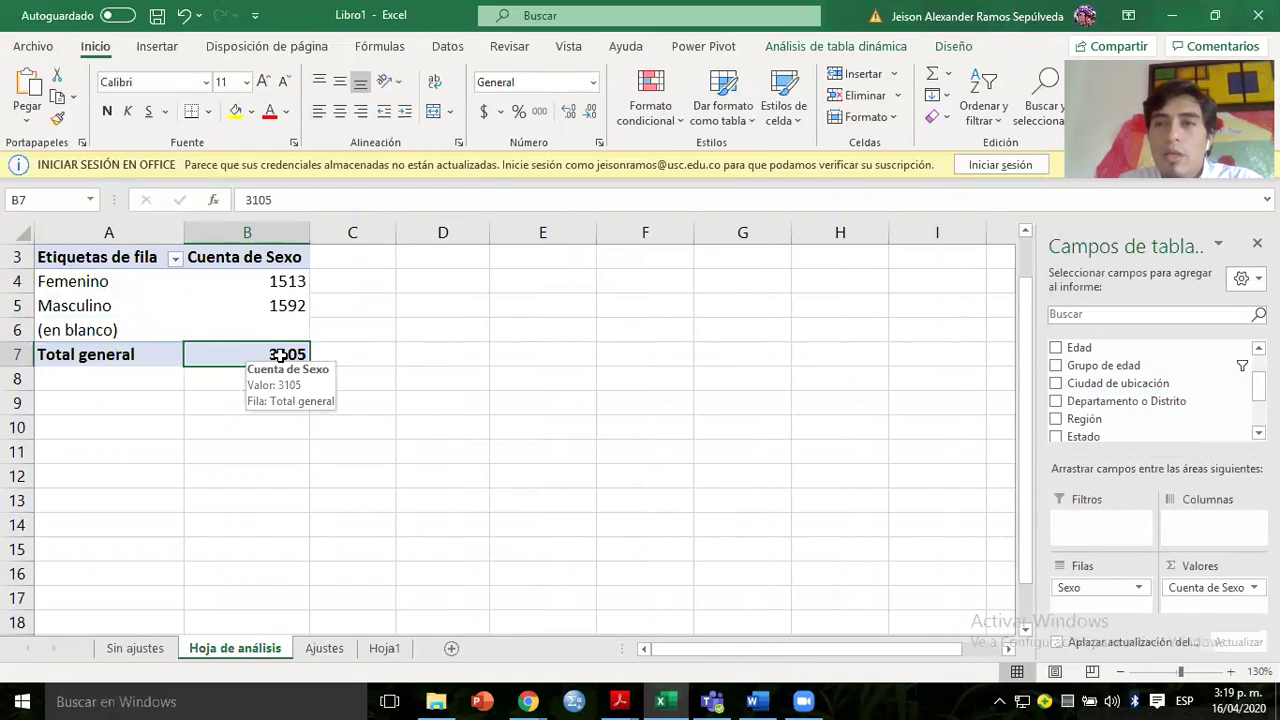
click(216, 277)
mouse_move(218, 278)
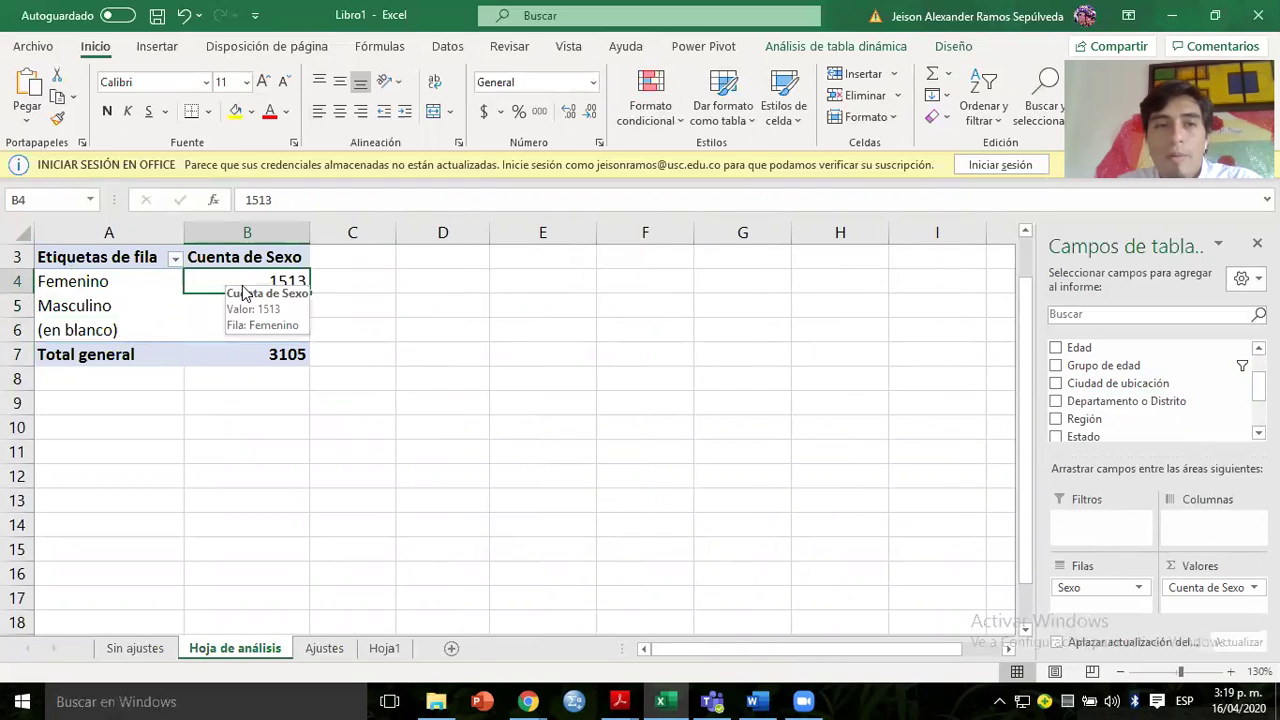
click(203, 297)
mouse_move(203, 297)
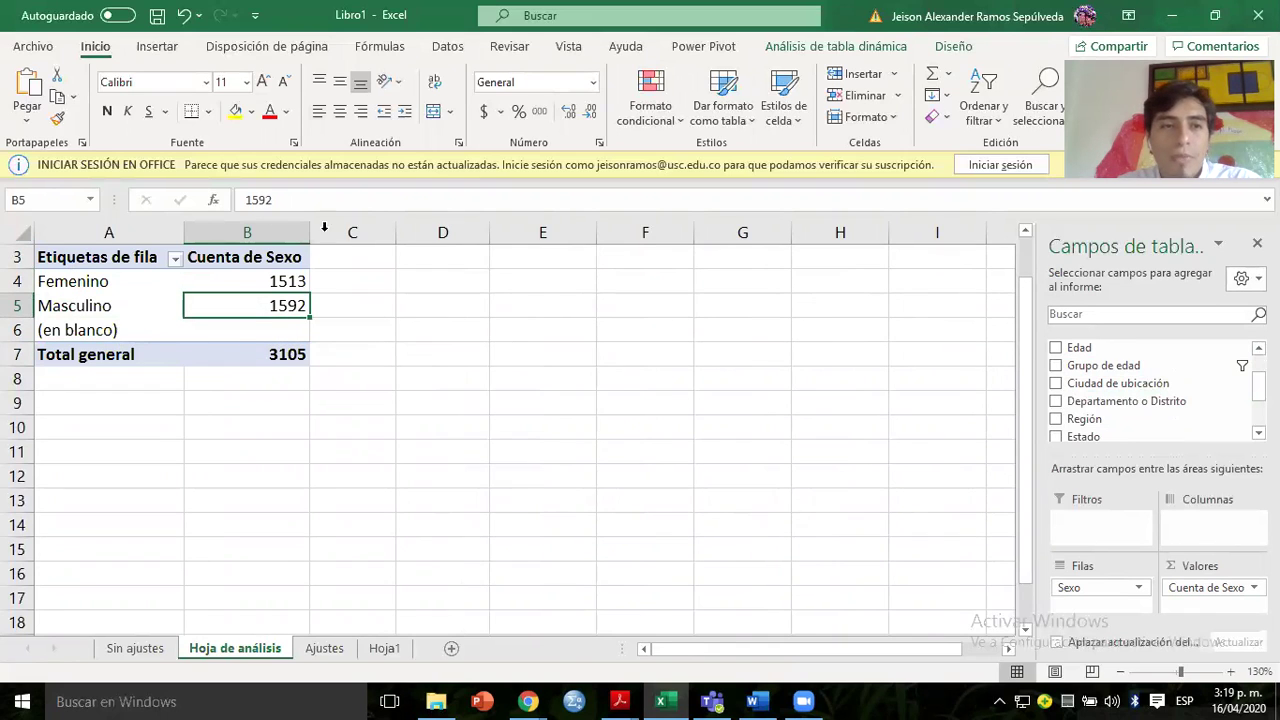
click(245, 328)
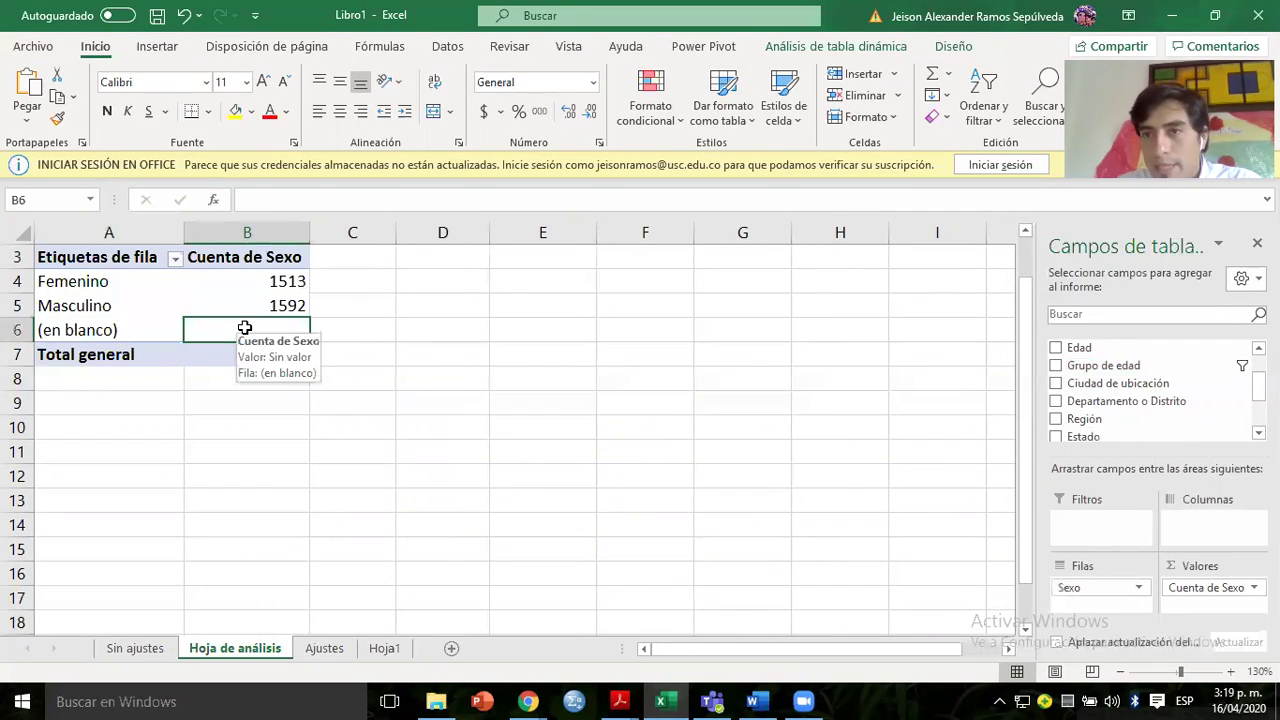
Copy the whole "Sexo" pivot table into the Word document below item b and delete its "(en blanco)" row.
drag(76, 256, 258, 352)
key(ctrl+c)
key(alt+Tab)
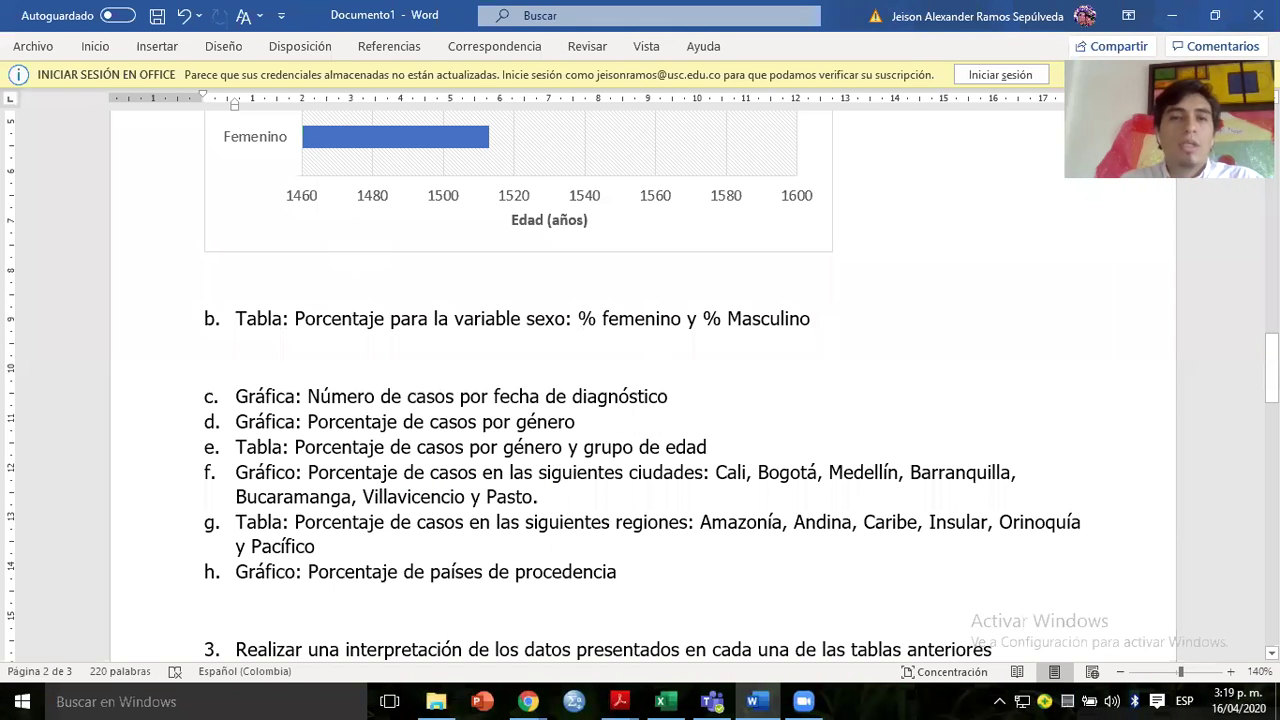
key(Return)
key(Return)
key(Return)
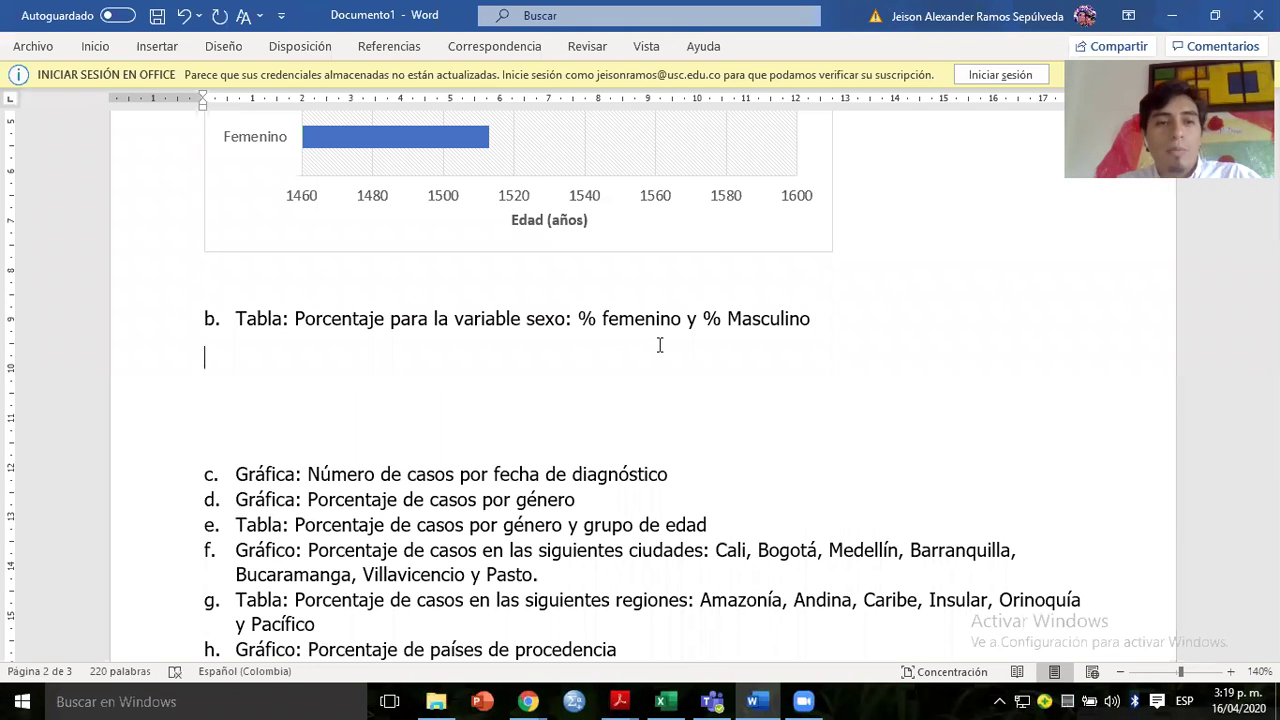
key(ctrl+v)
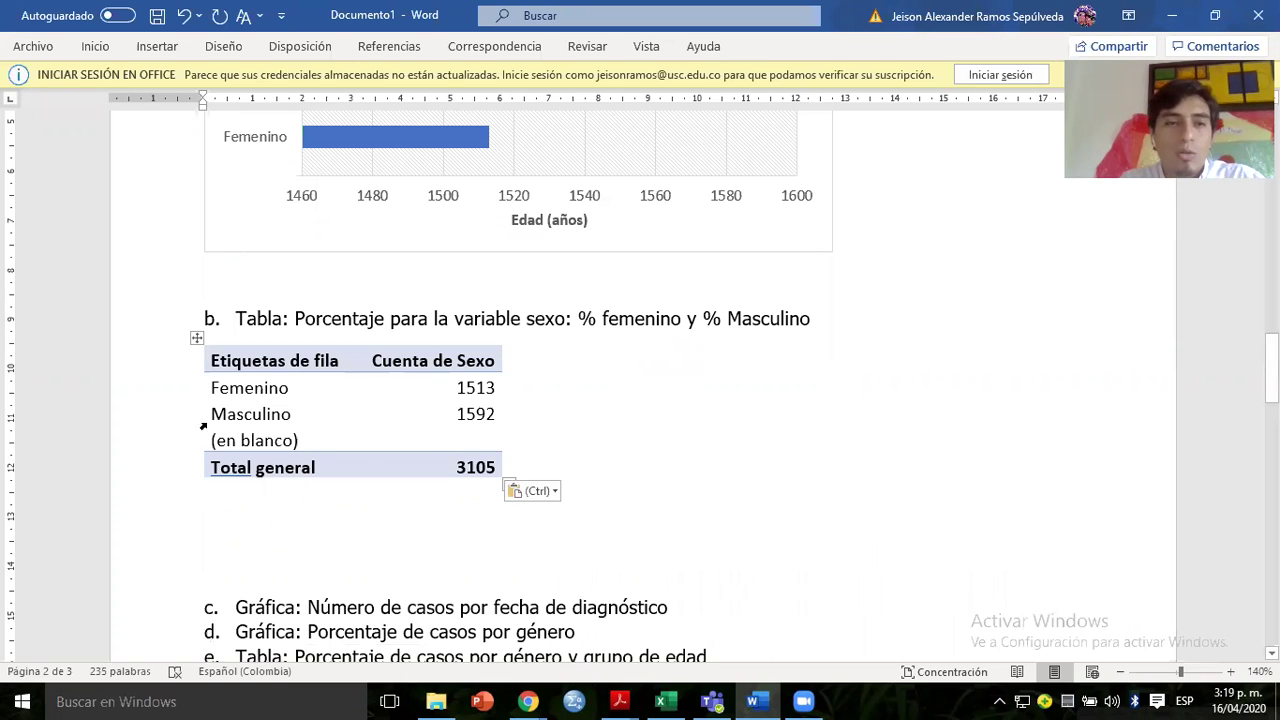
click(160, 442)
key(BackSpace)
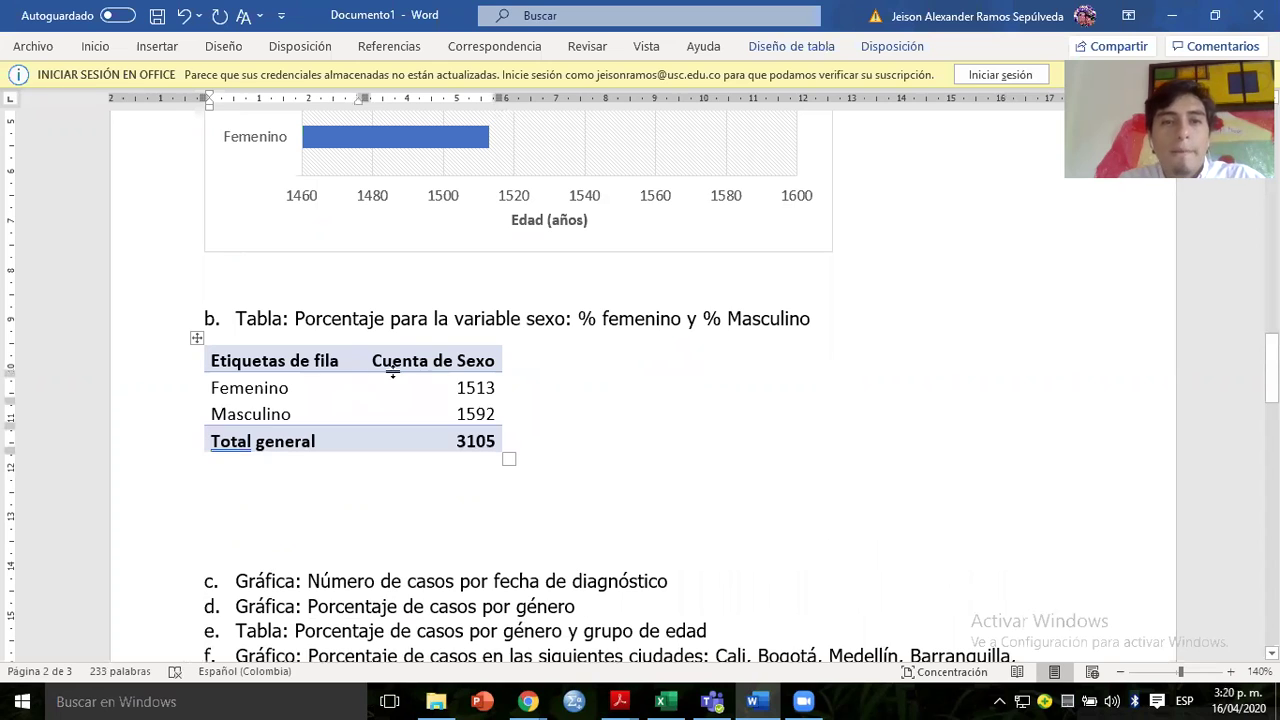
Replace the pasted table's "Cuenta de Sexo" header with "N" and center it.
click(457, 357)
key(ctrl+shift+Left)
key(ctrl+shift+Left)
key(BackSpace)
text(N)
key(ctrl+shift+Right)
key(ctrl+shift+Right)
key(ctrl+shift+Left)
key(BackSpace)
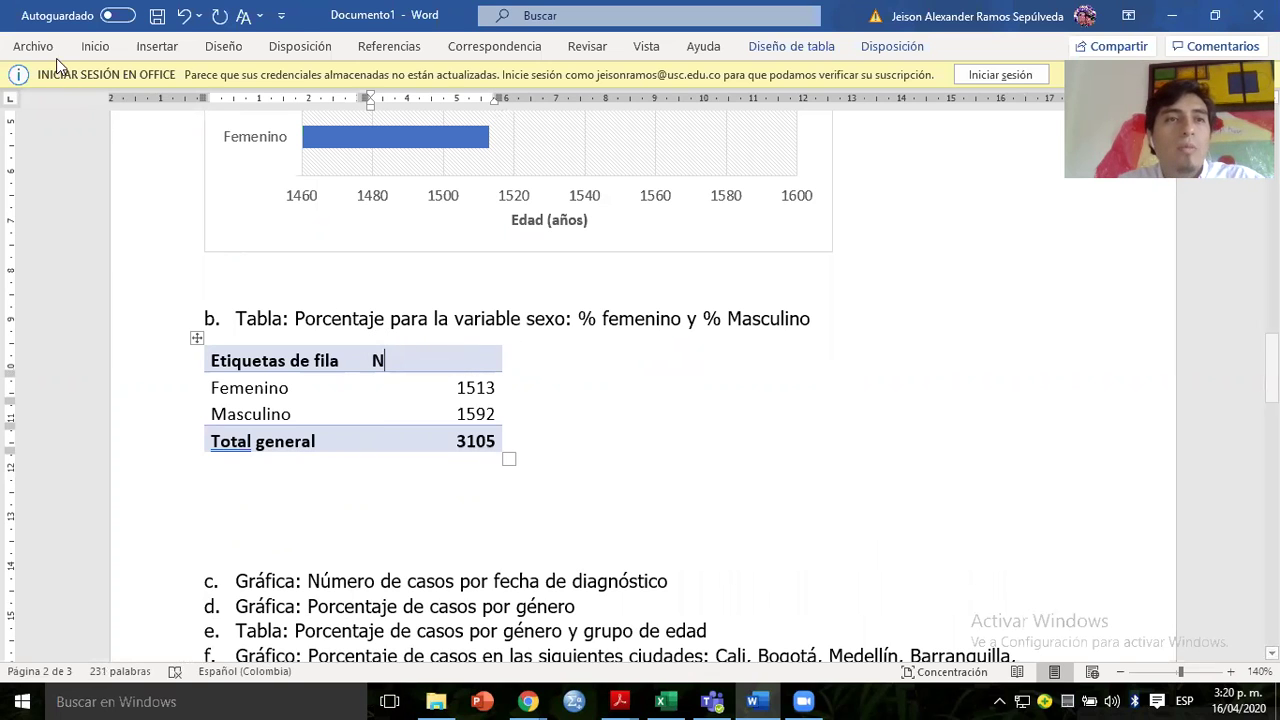
click(95, 46)
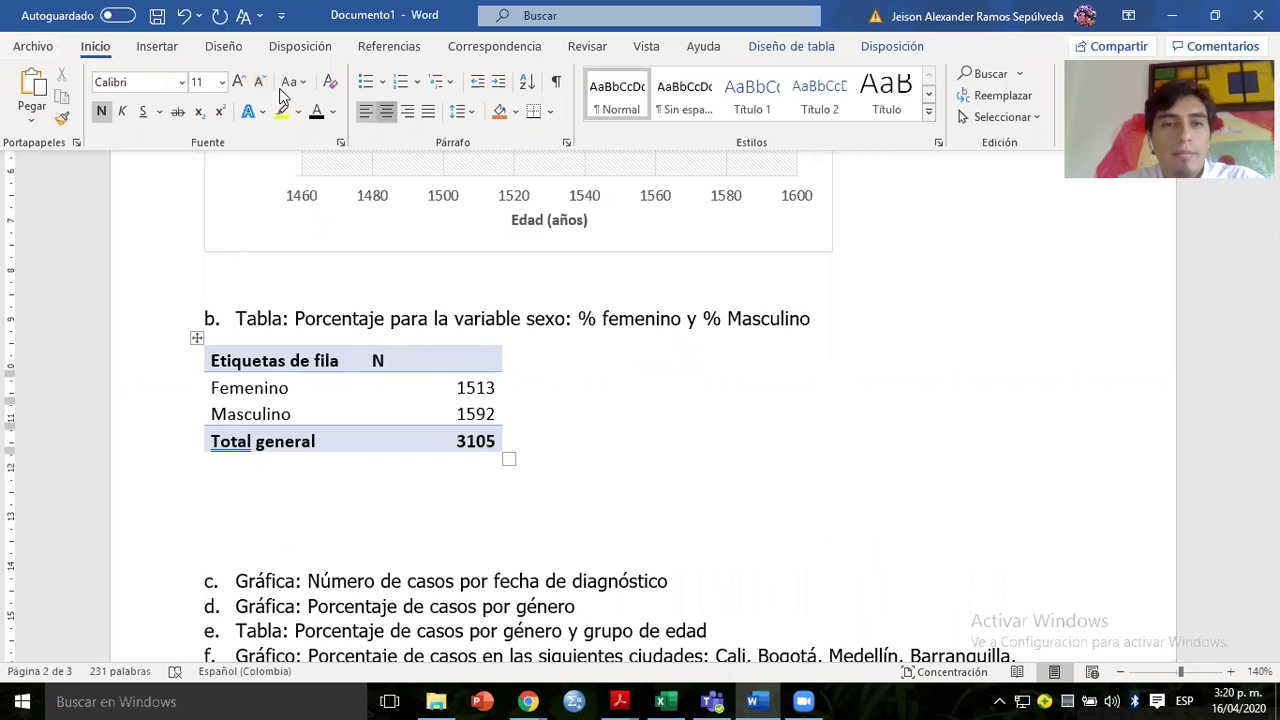
click(386, 111)
Replace the table's "Etiquetas de fila" header with "Género".
click(341, 360)
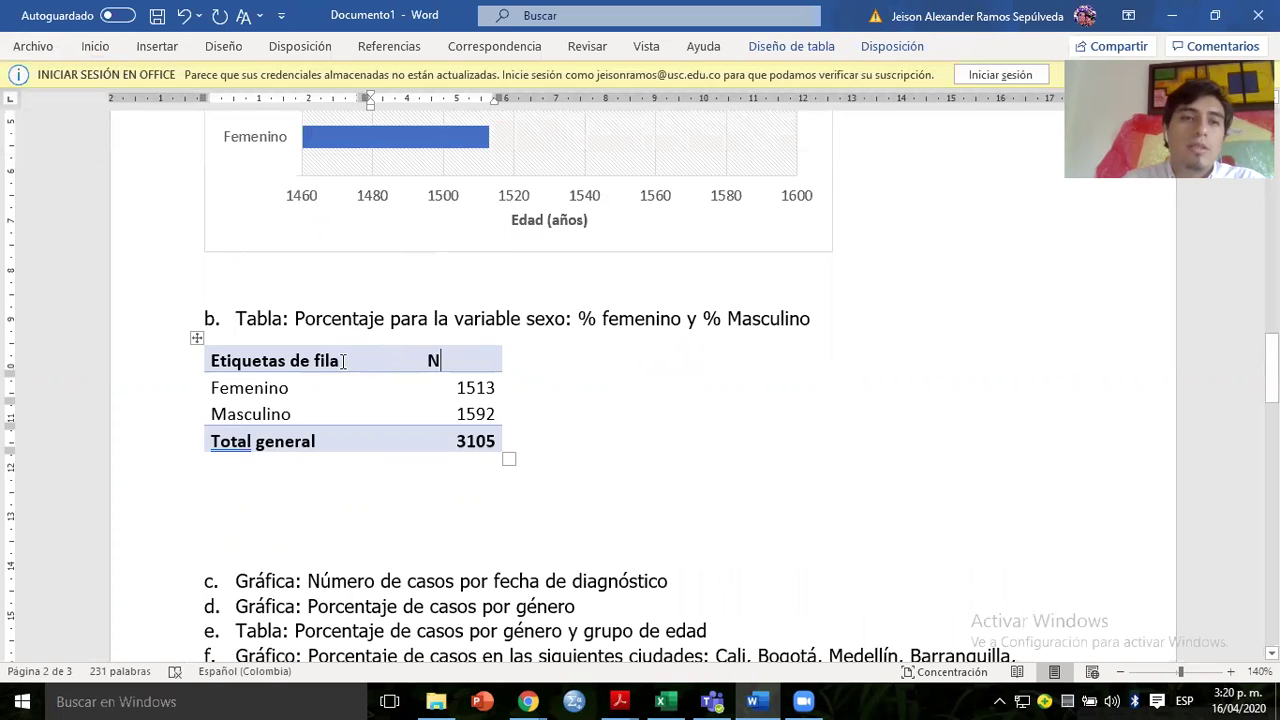
triple_click(324, 360)
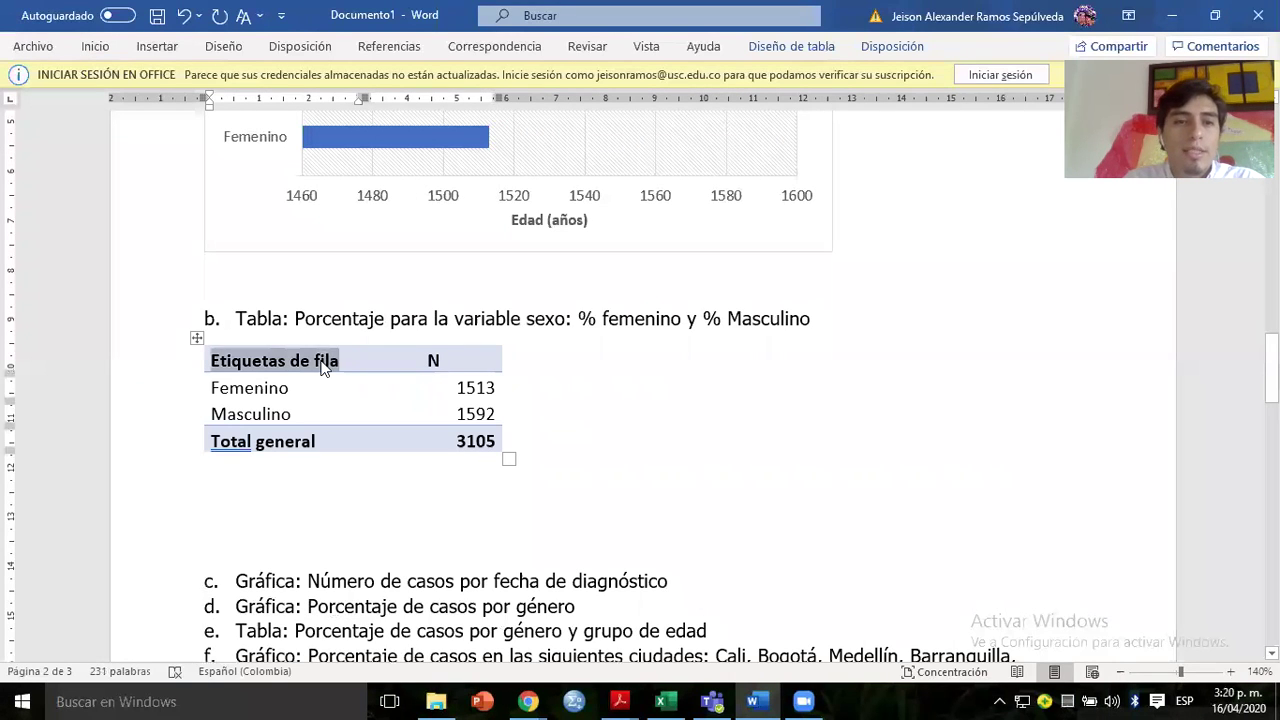
text(Género)
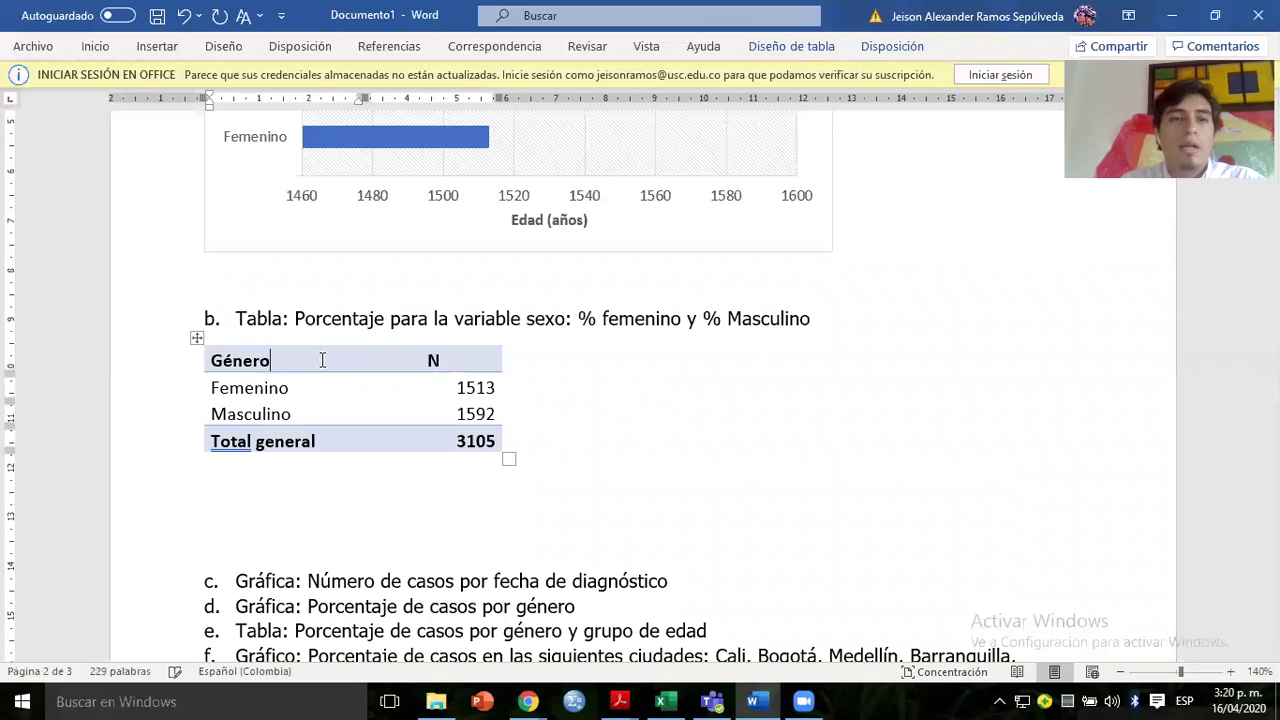
Turn the centering of the table's "N" header off and on again.
click(449, 361)
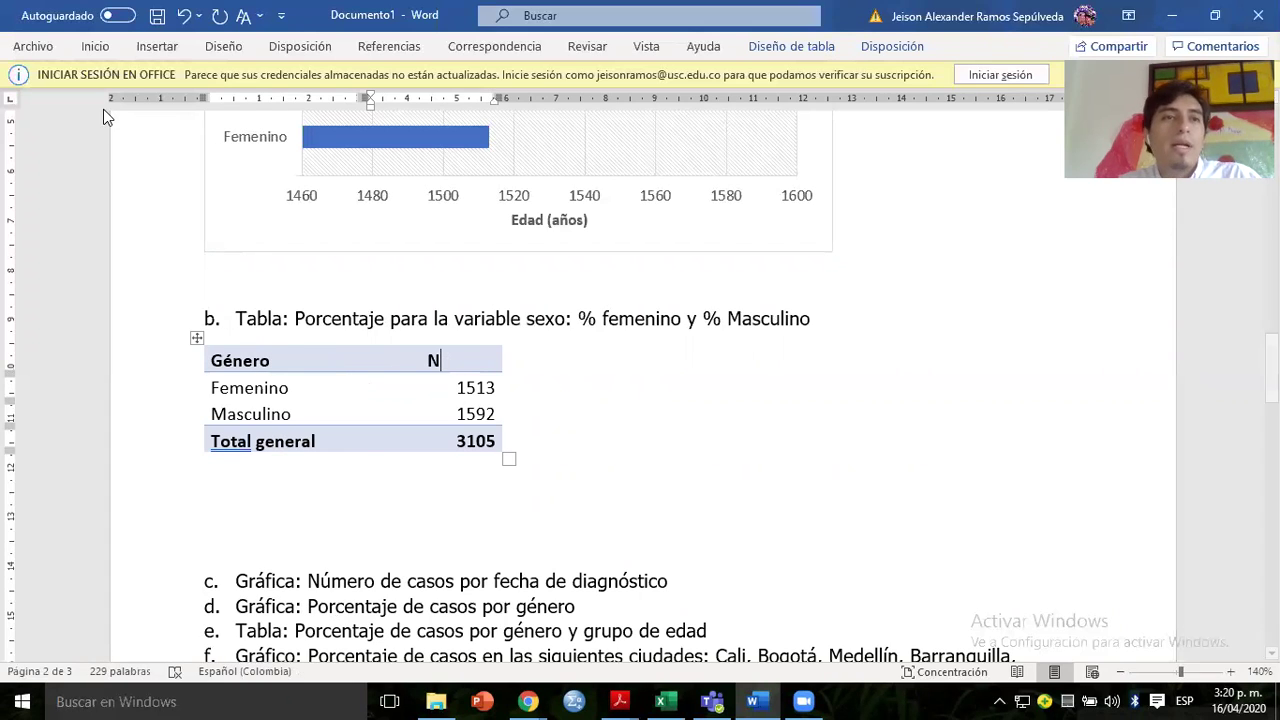
click(95, 46)
click(387, 111)
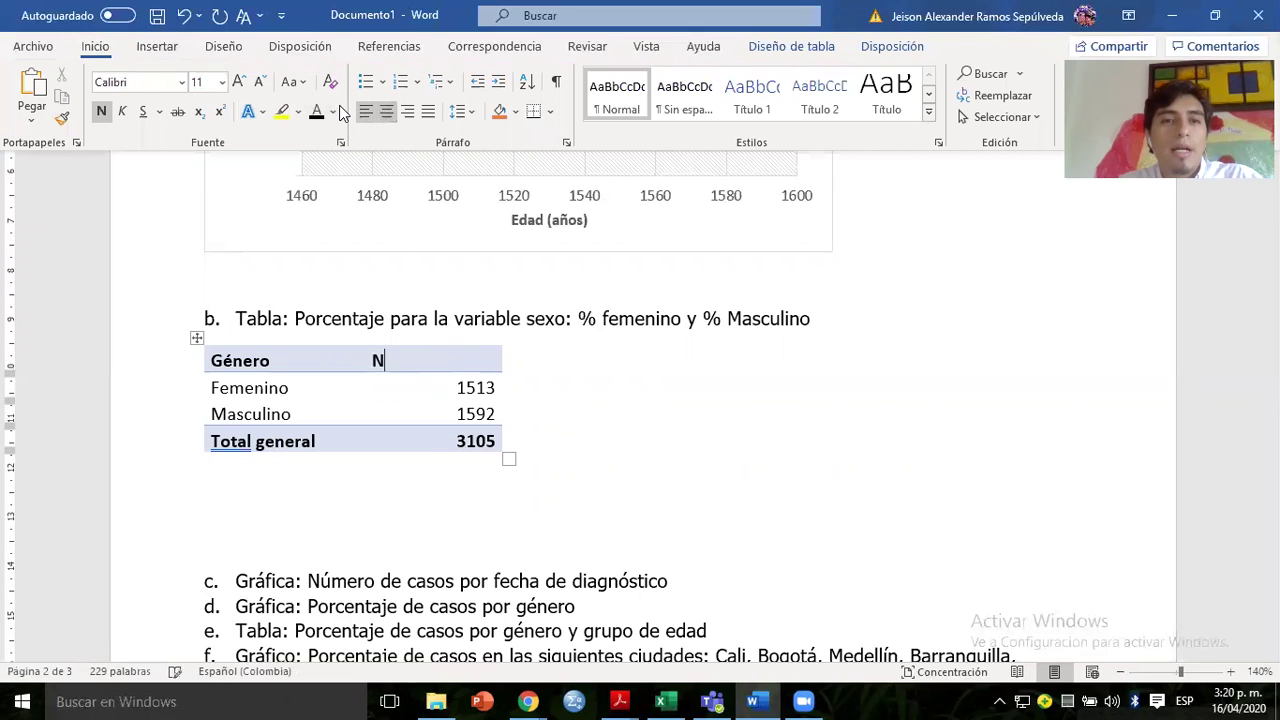
click(387, 111)
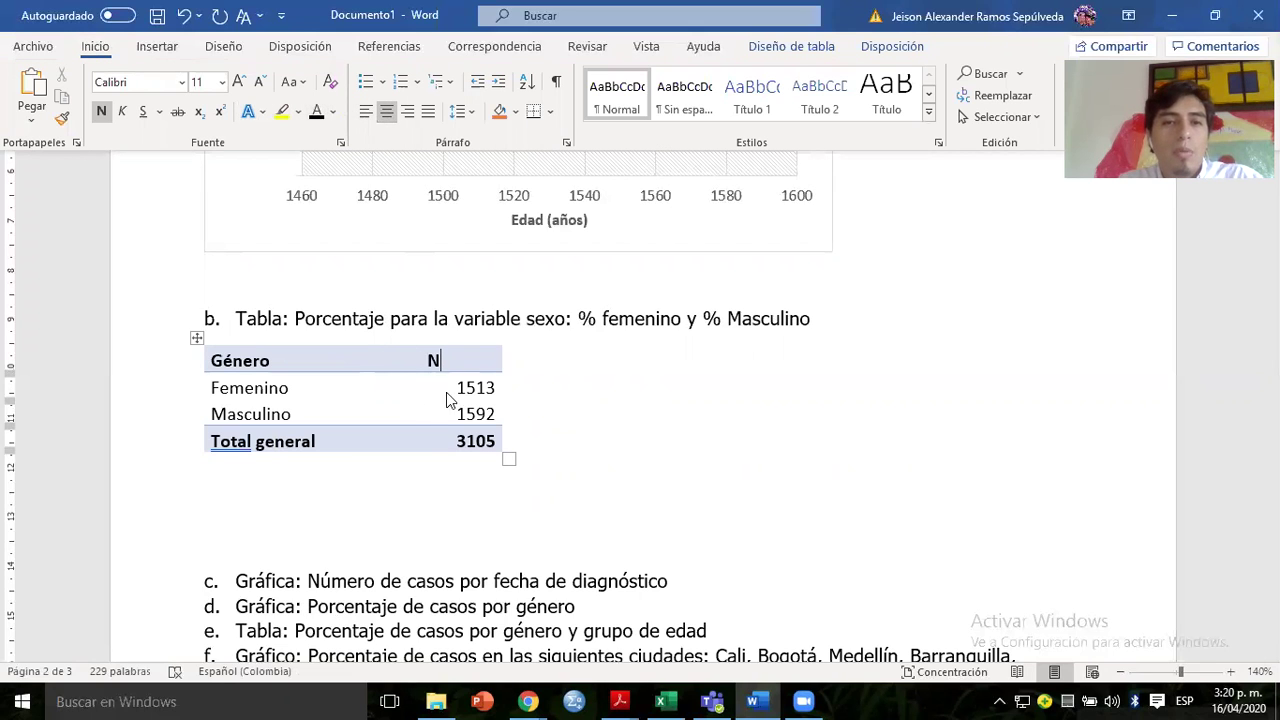
Apply borders around every cell of the whole gender table below item b.
click(197, 338)
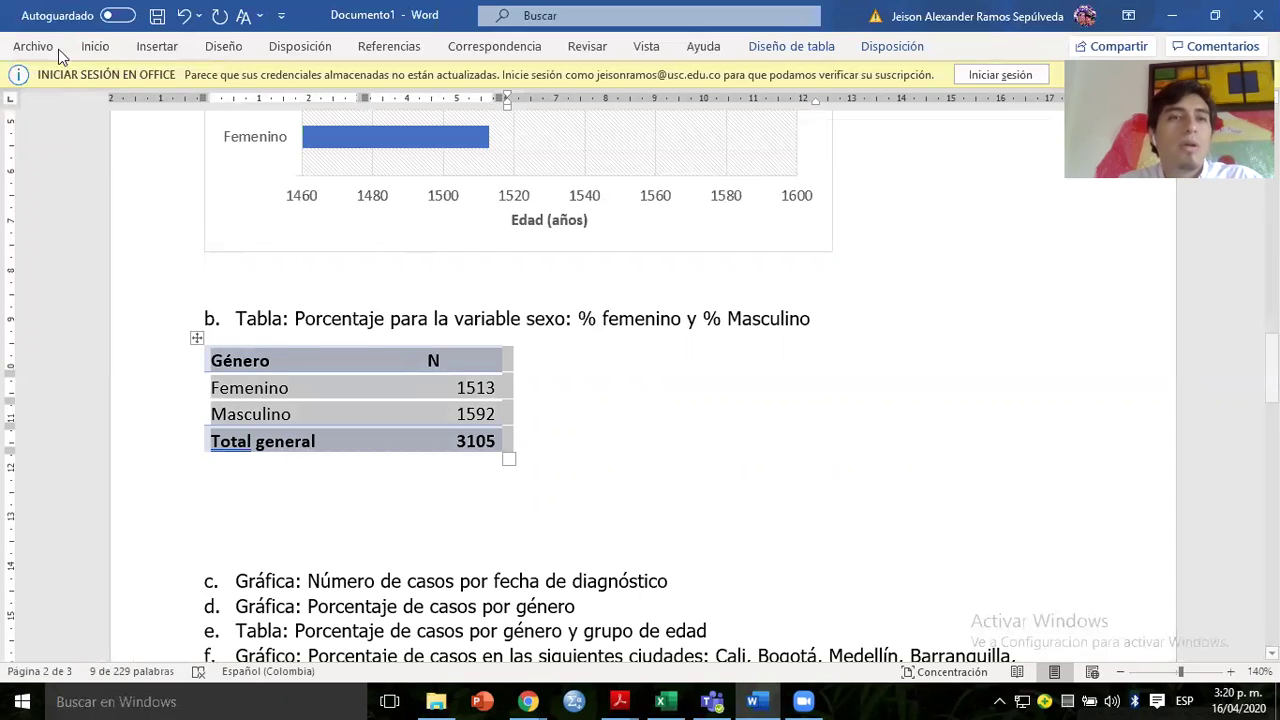
click(95, 50)
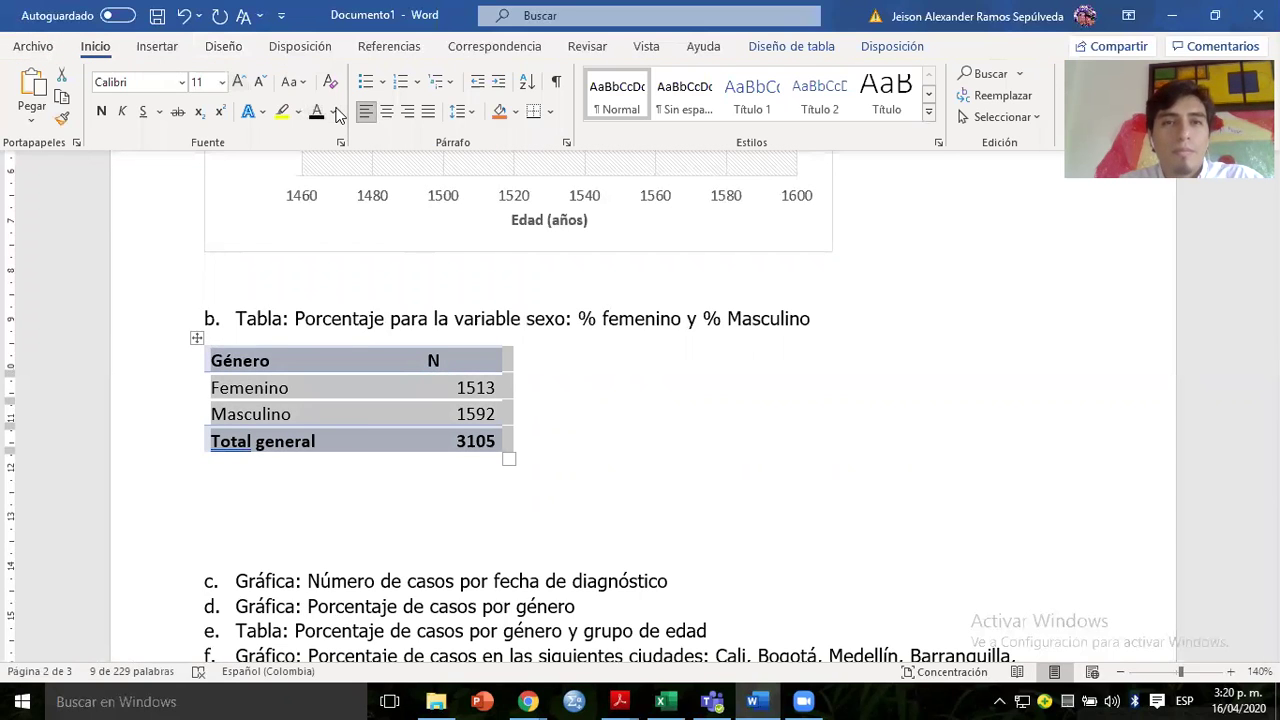
click(550, 111)
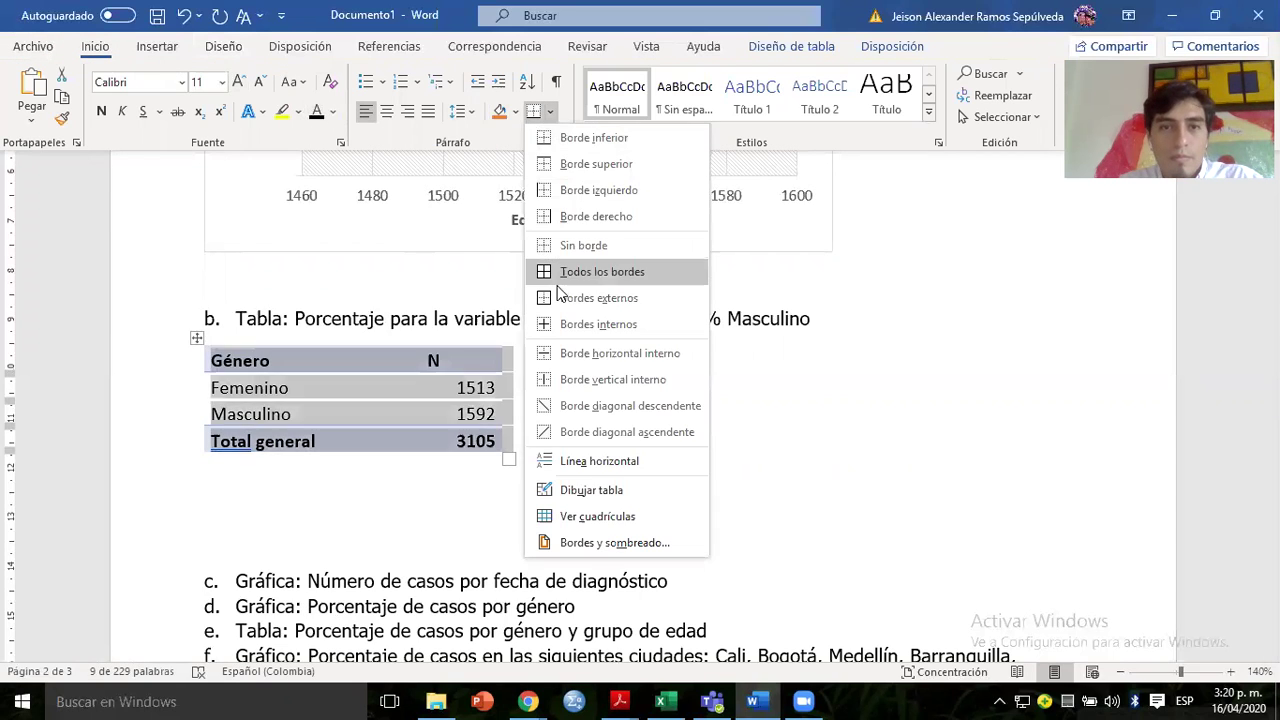
click(550, 290)
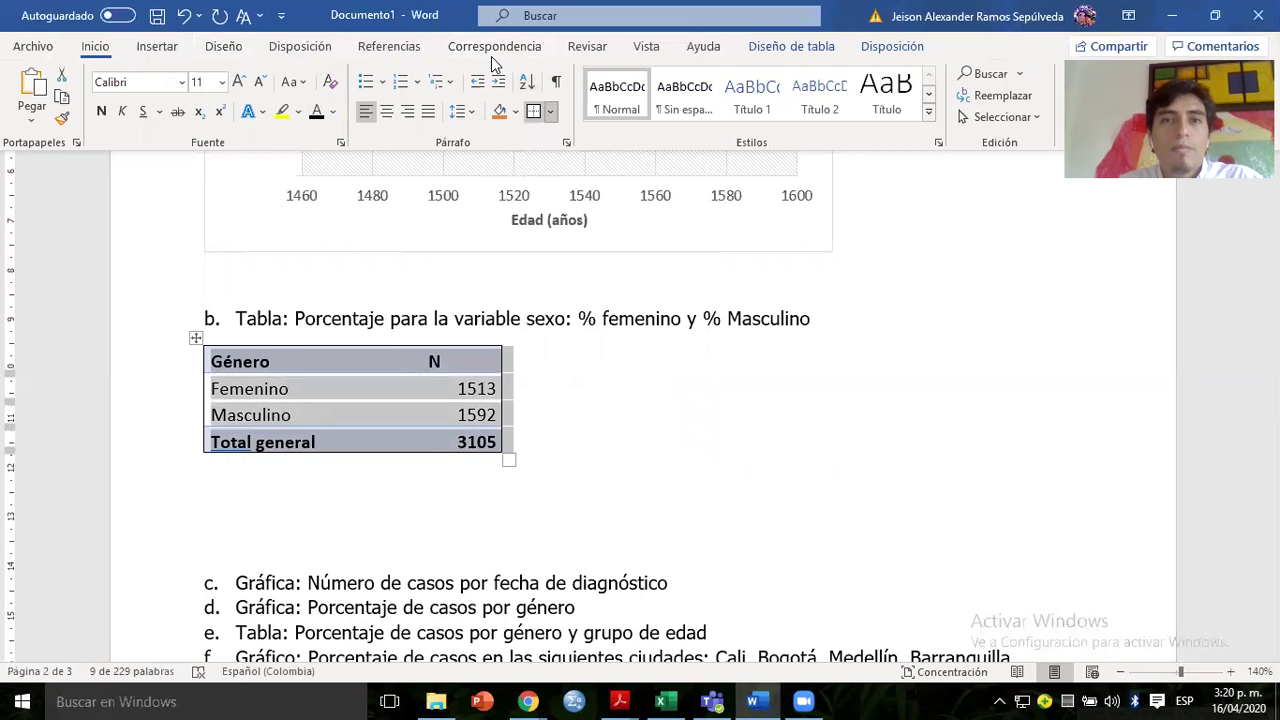
click(550, 111)
click(602, 271)
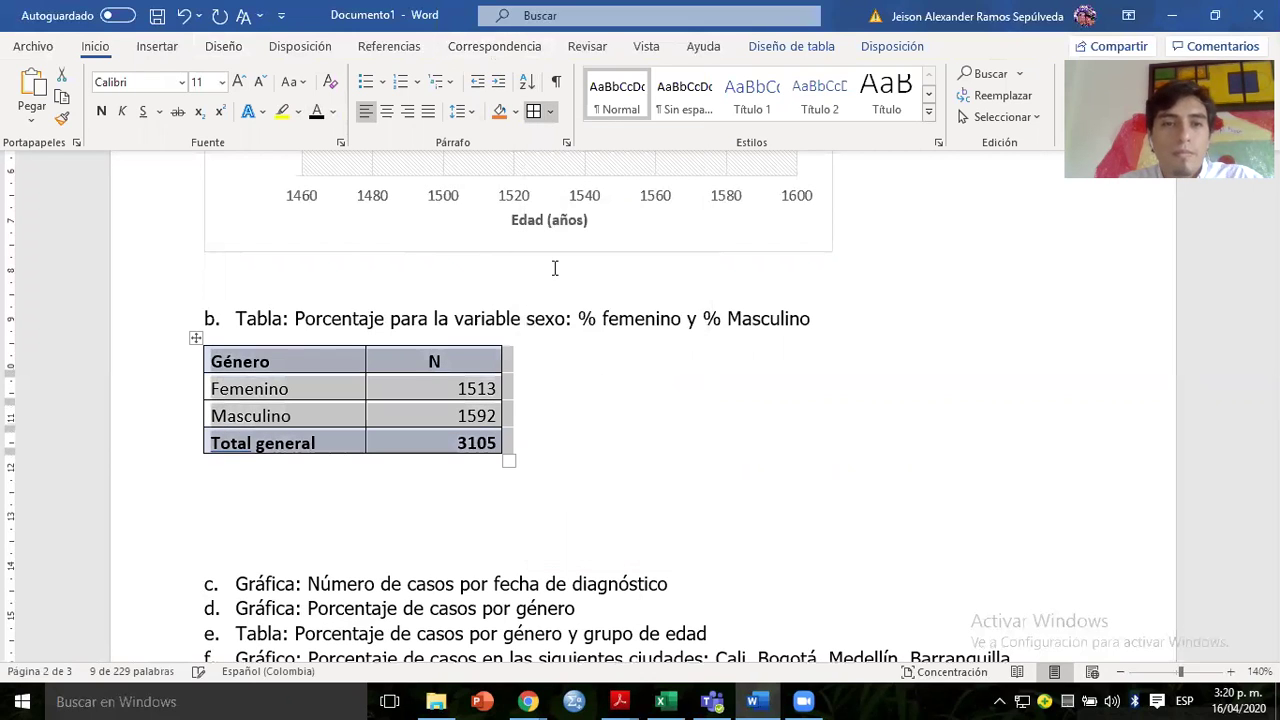
Center all the cells of the gender table's "N" column.
click(423, 374)
drag(423, 362, 425, 453)
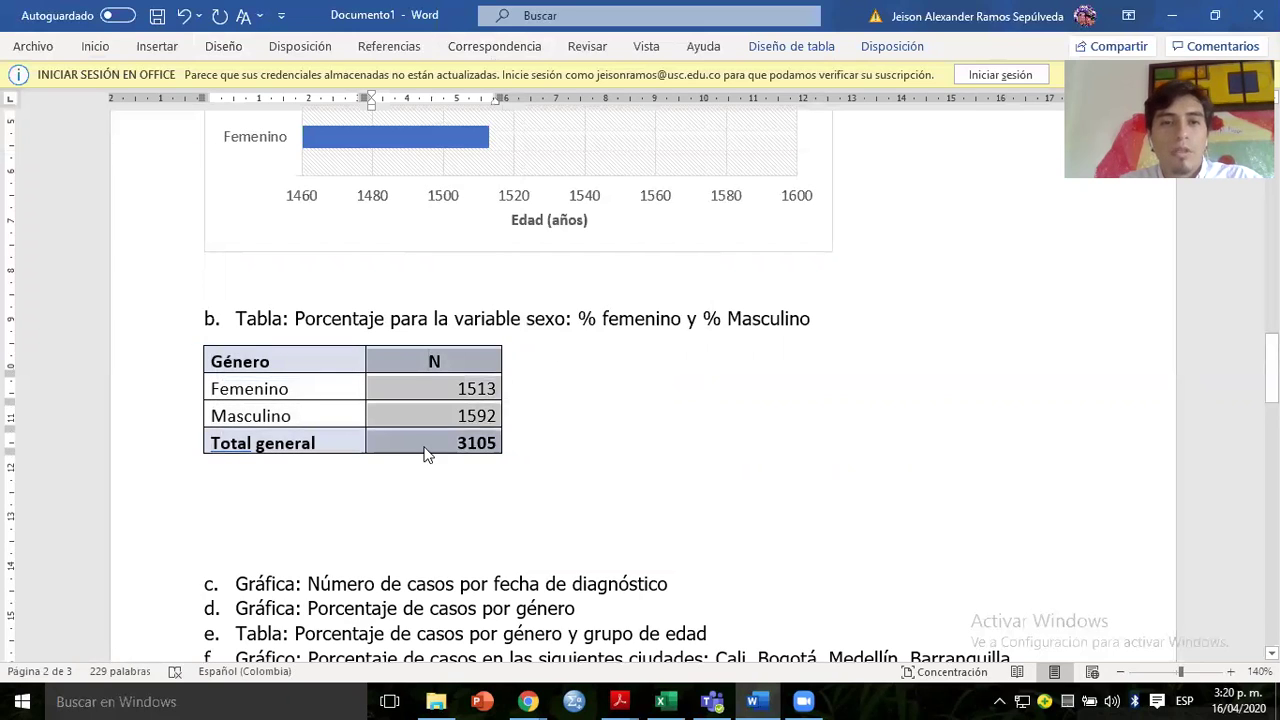
click(95, 46)
click(386, 111)
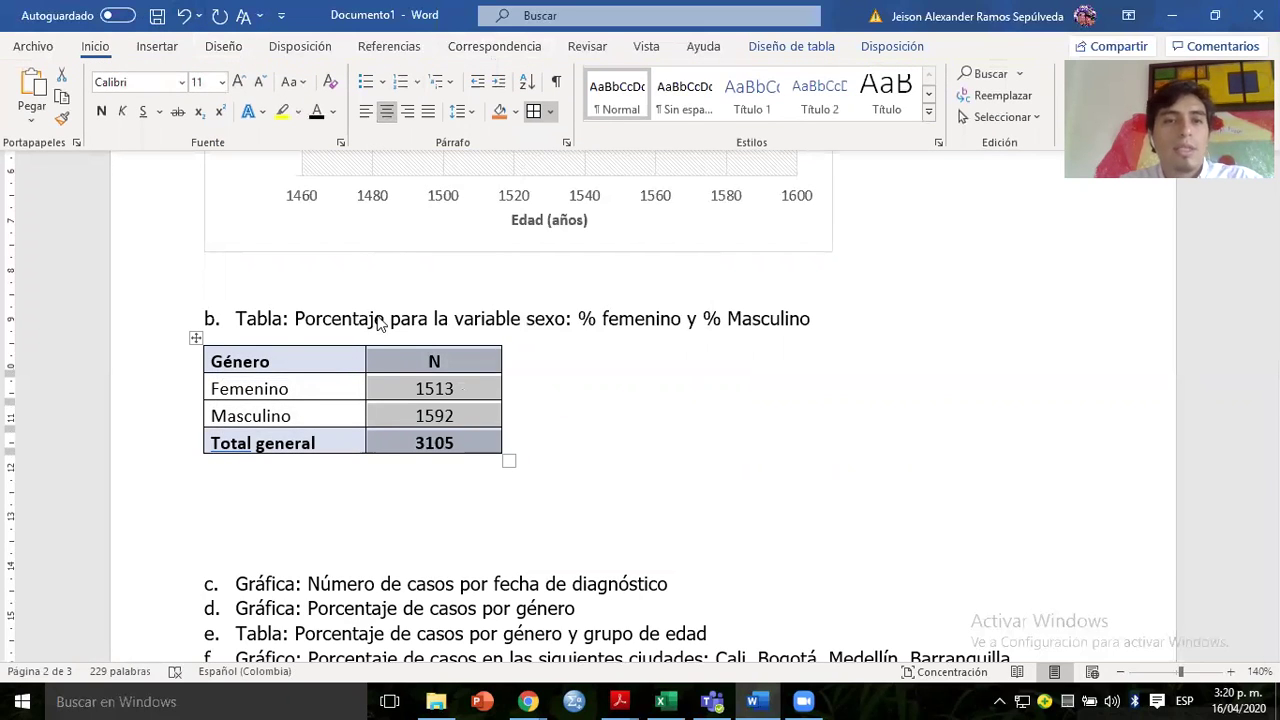
Extend the "N" header to "Número de casos" and widen its column to about 4.5 cm so the header fits on one line.
click(433, 363)
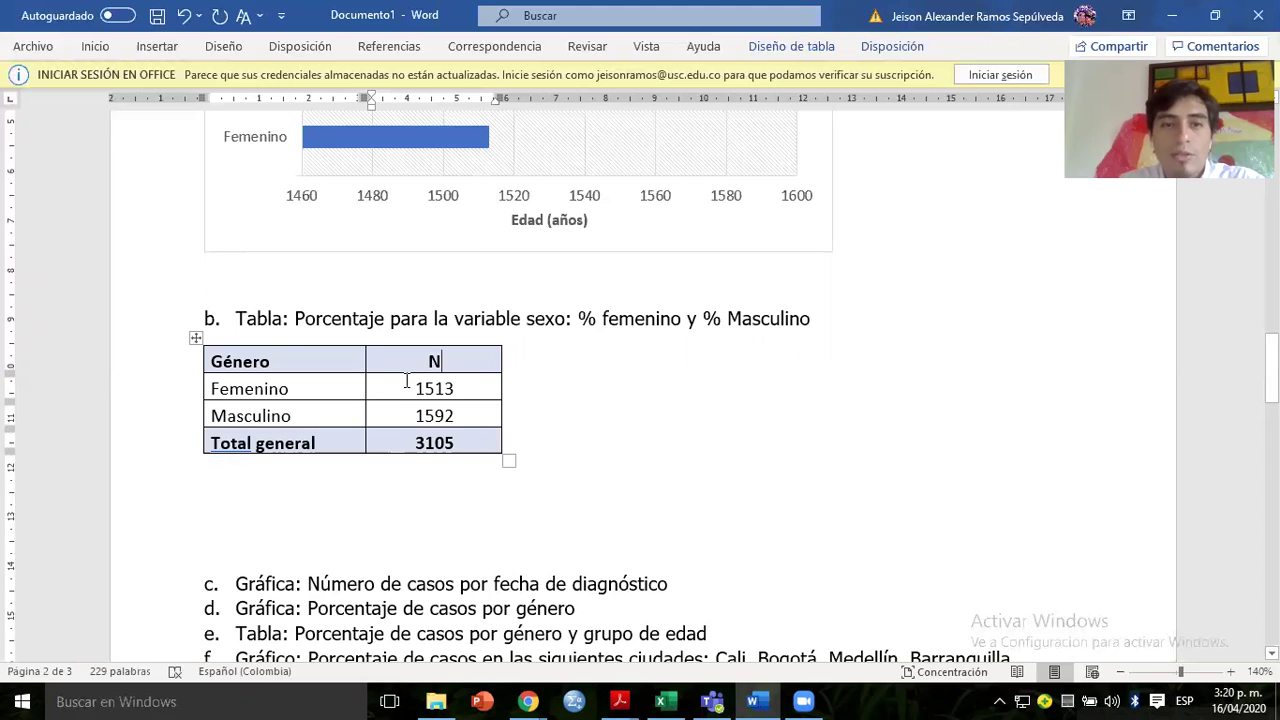
text(úmero de)
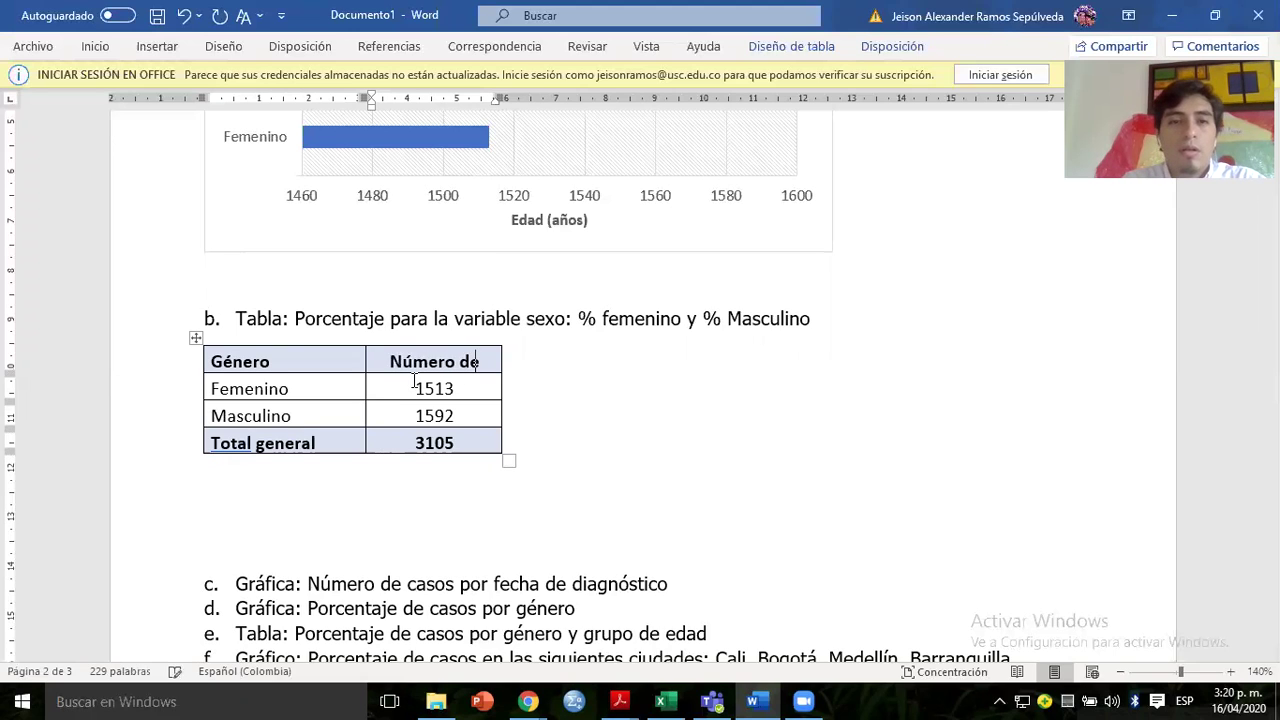
text( casos)
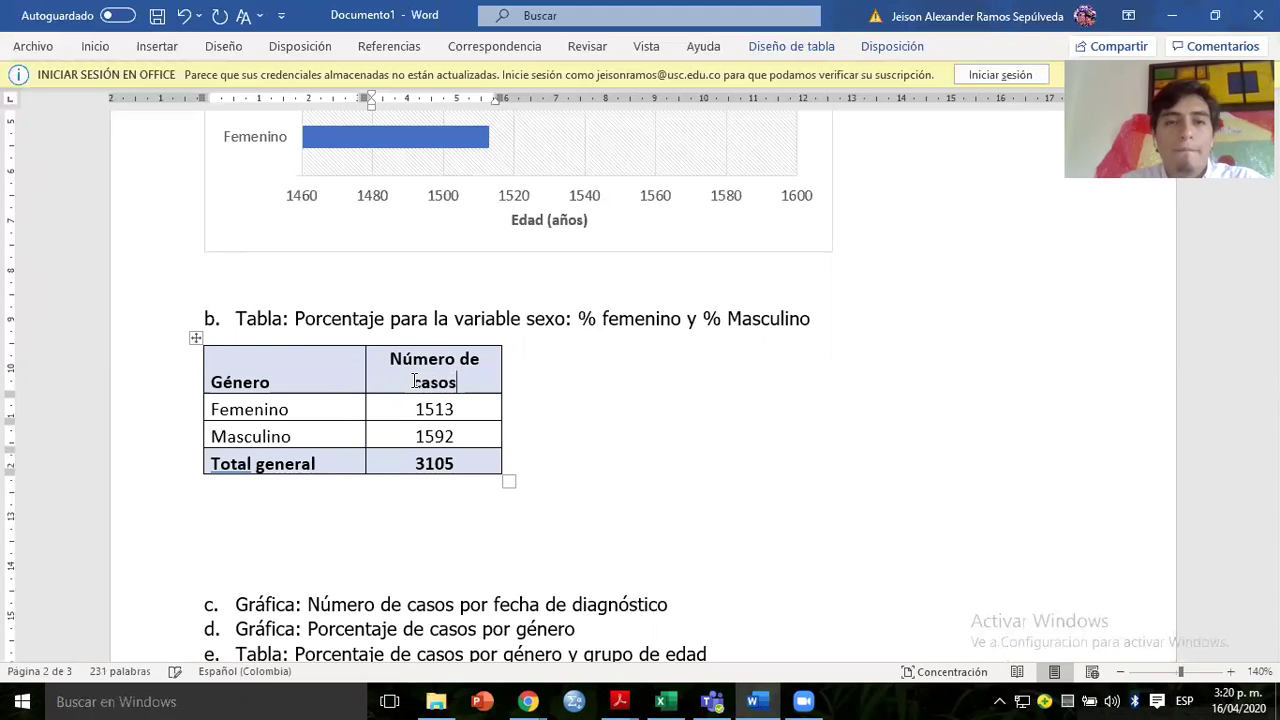
drag(498, 415, 587, 406)
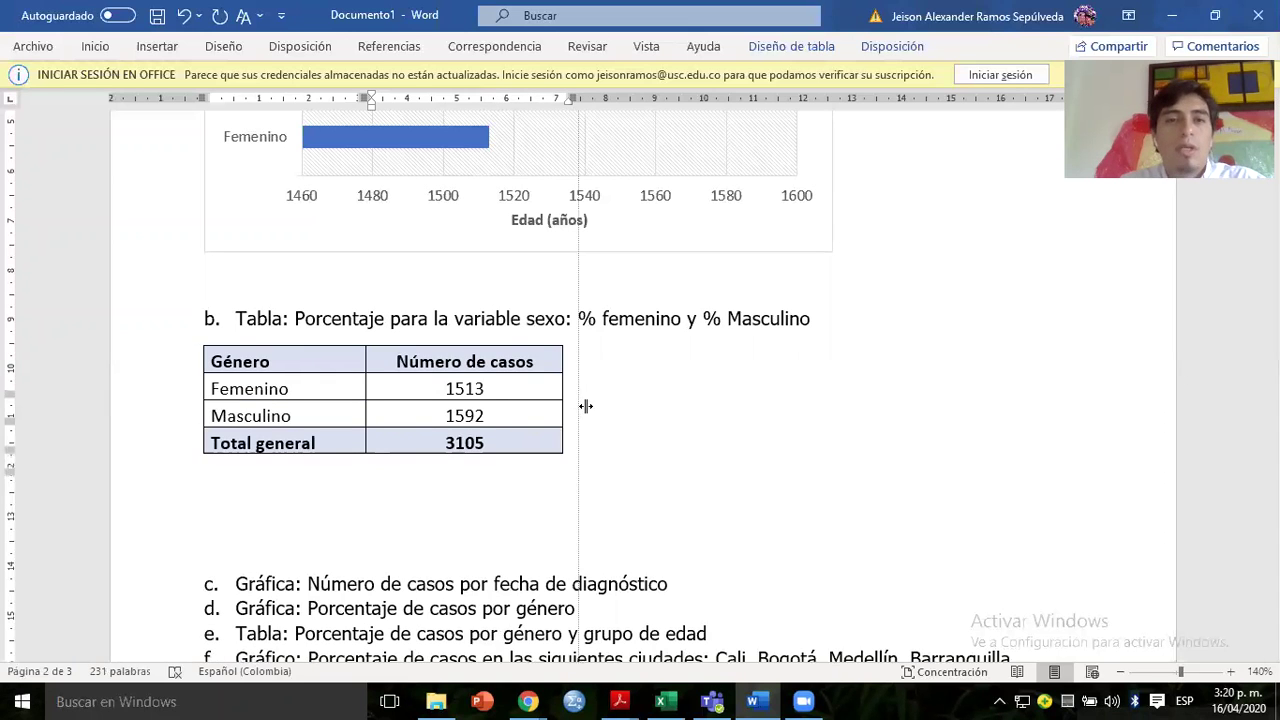
click(268, 390)
click(433, 410)
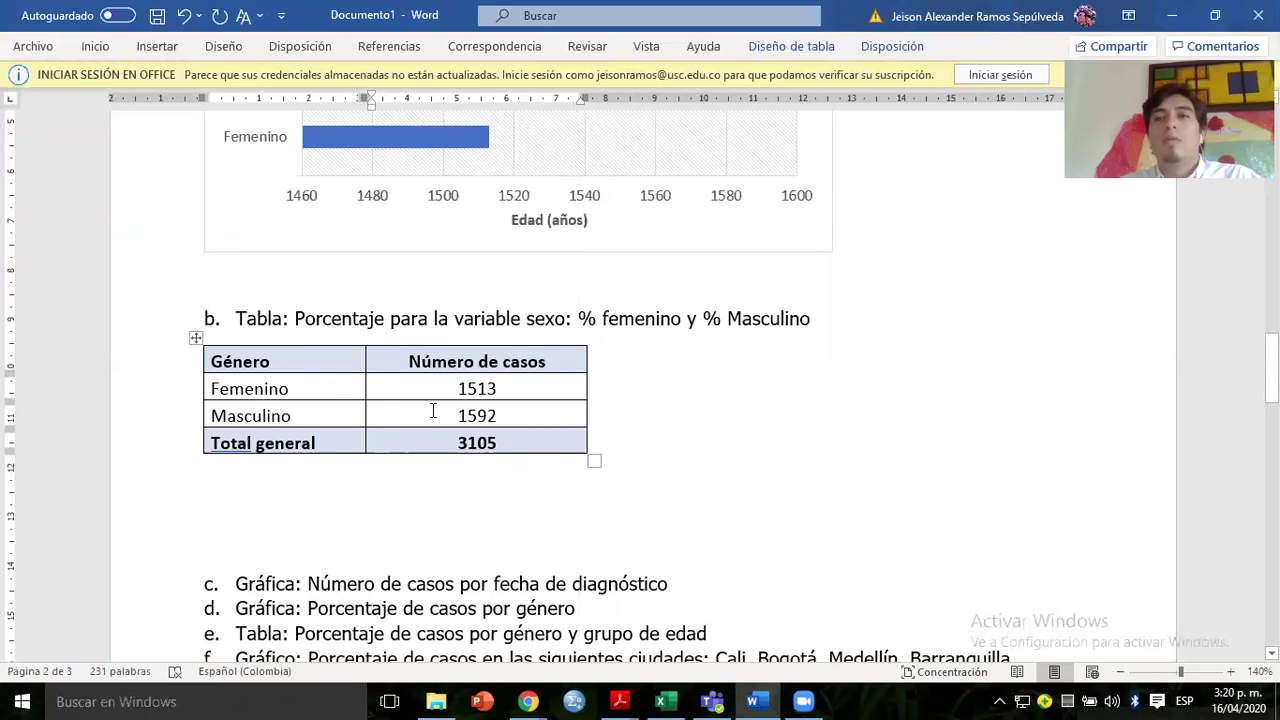
Switch to Excel and show the pivot table's "Cuenta de Sexo" values as "% del total de columnas".
key(alt+Tab)
click(201, 301)
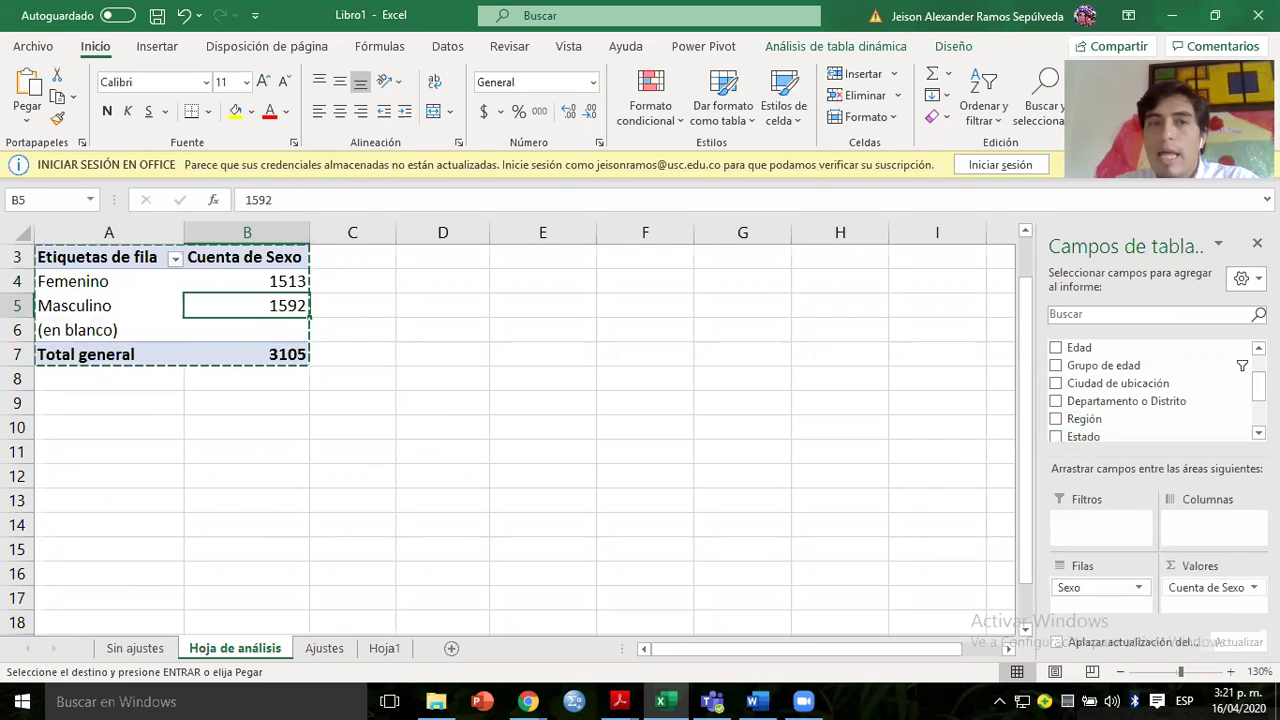
click(1250, 587)
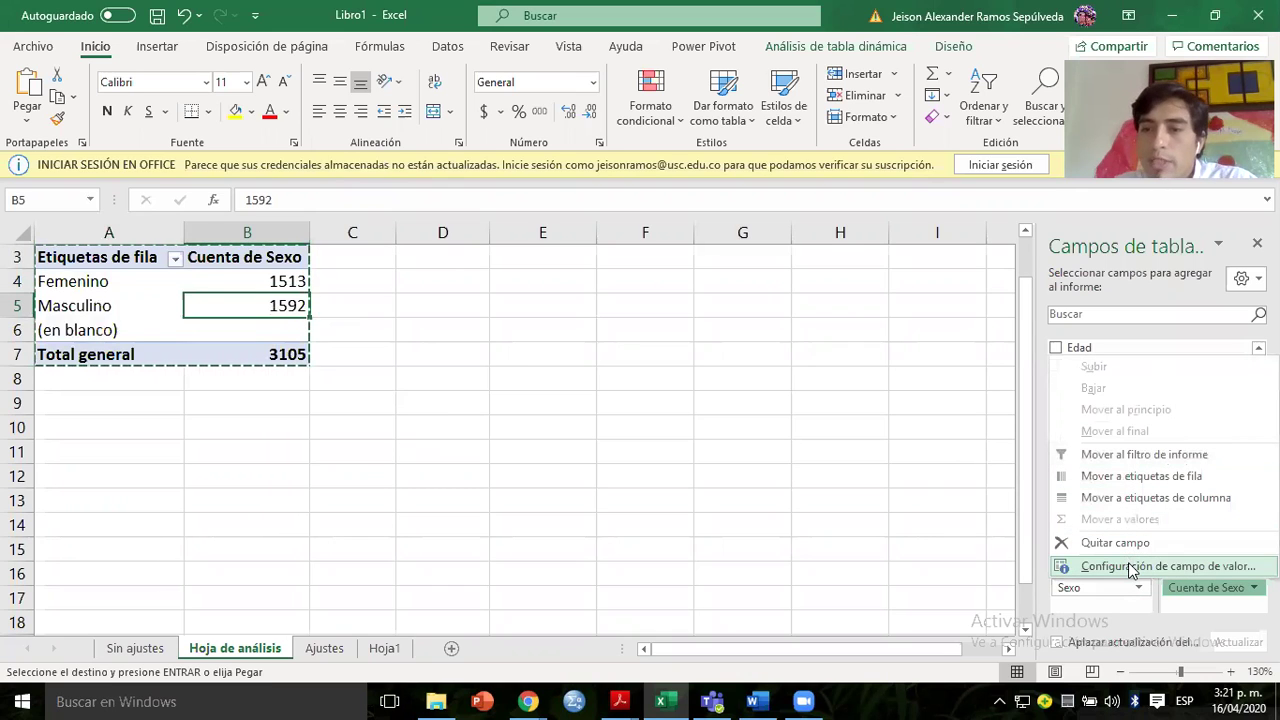
click(1131, 567)
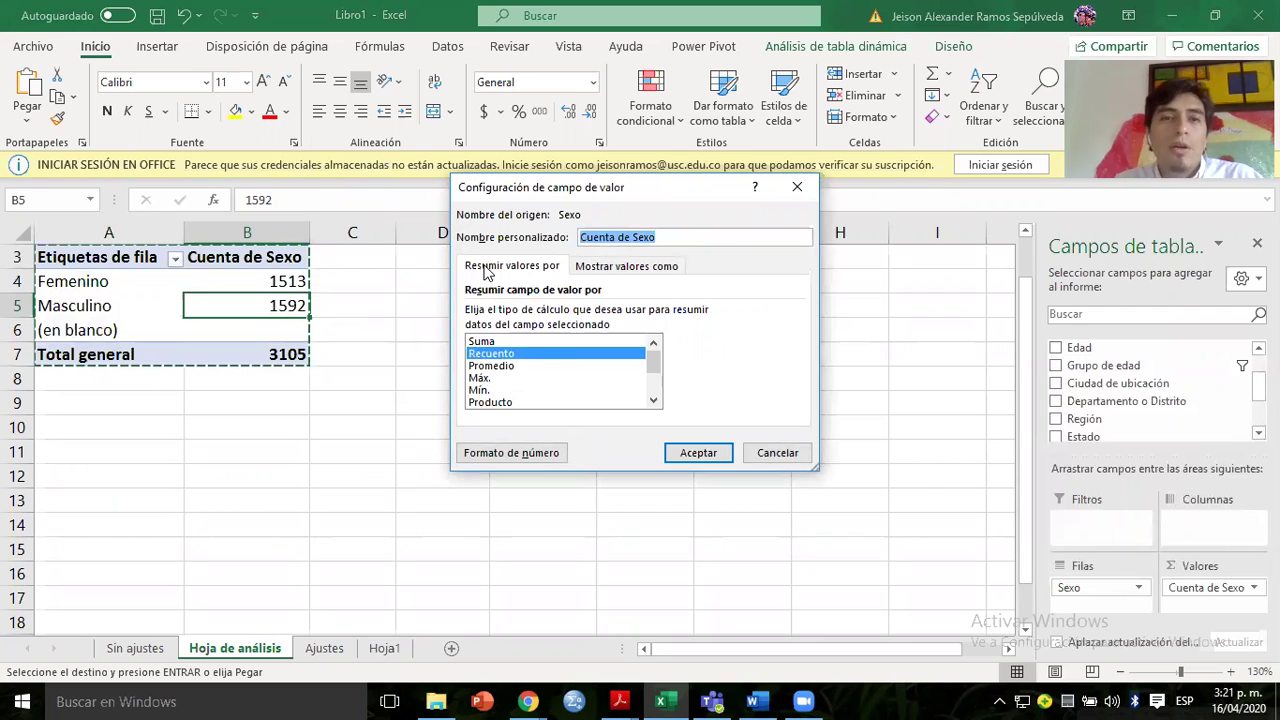
click(622, 267)
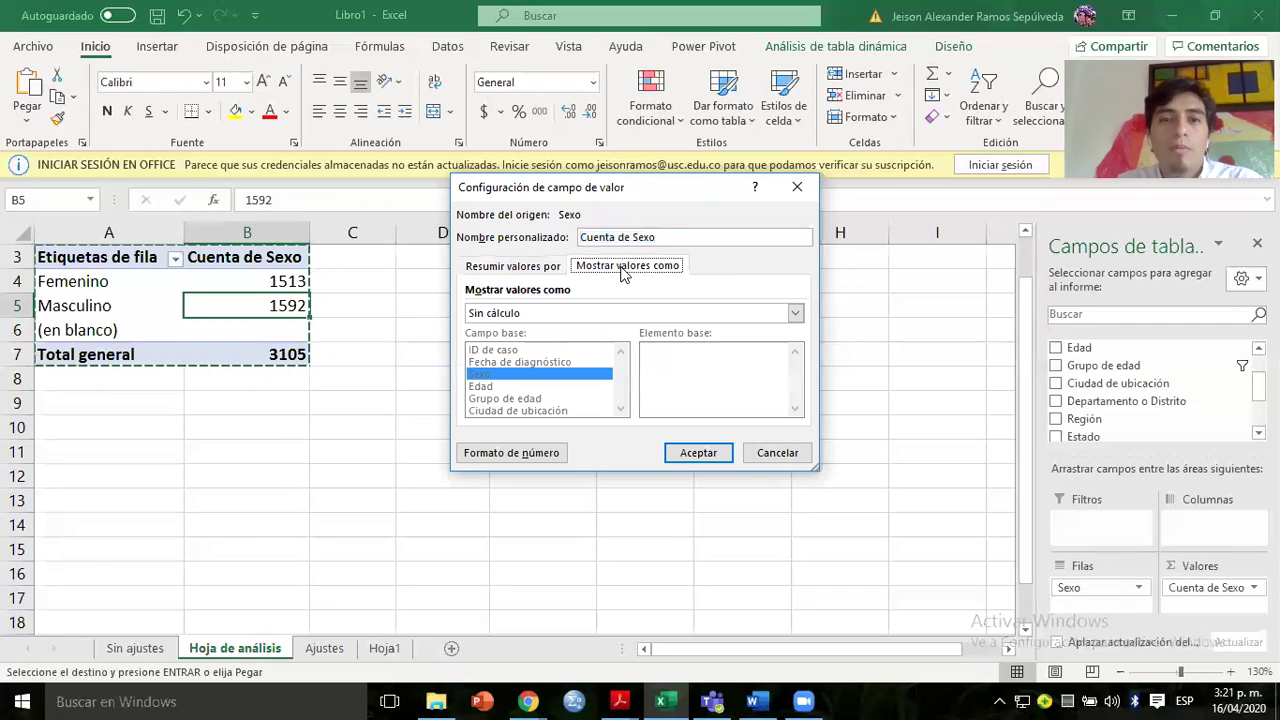
click(515, 314)
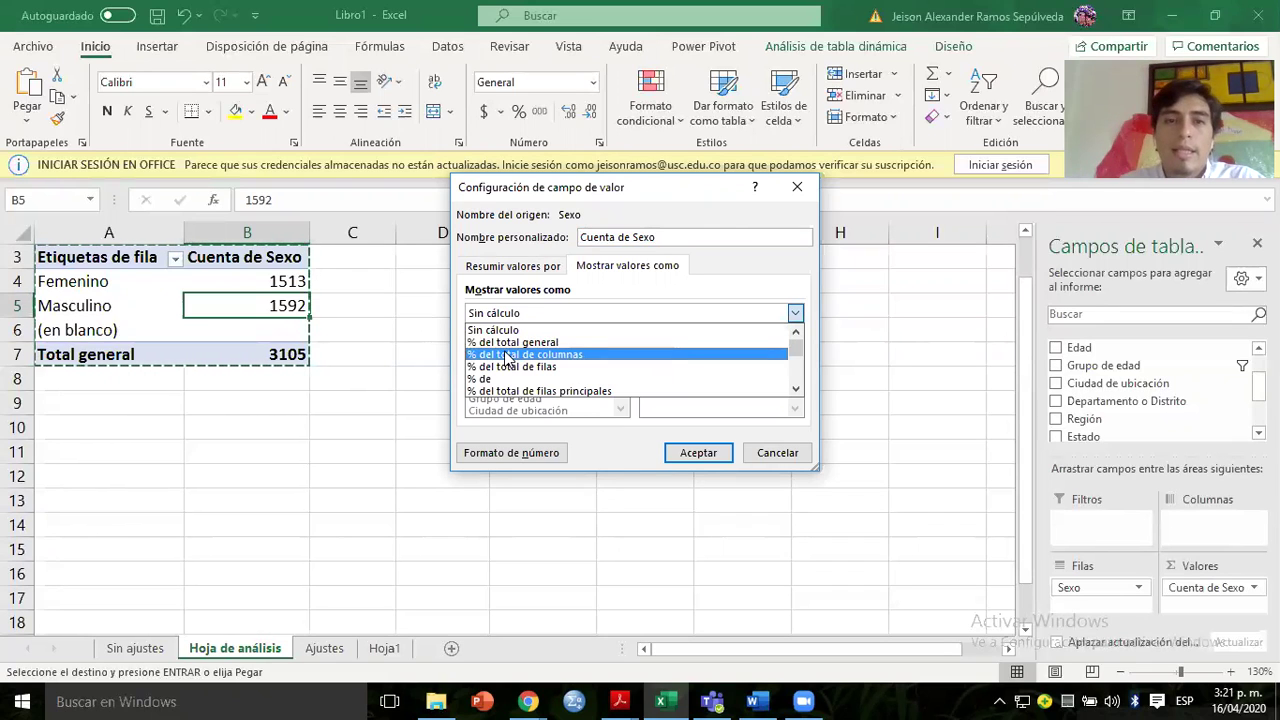
click(508, 355)
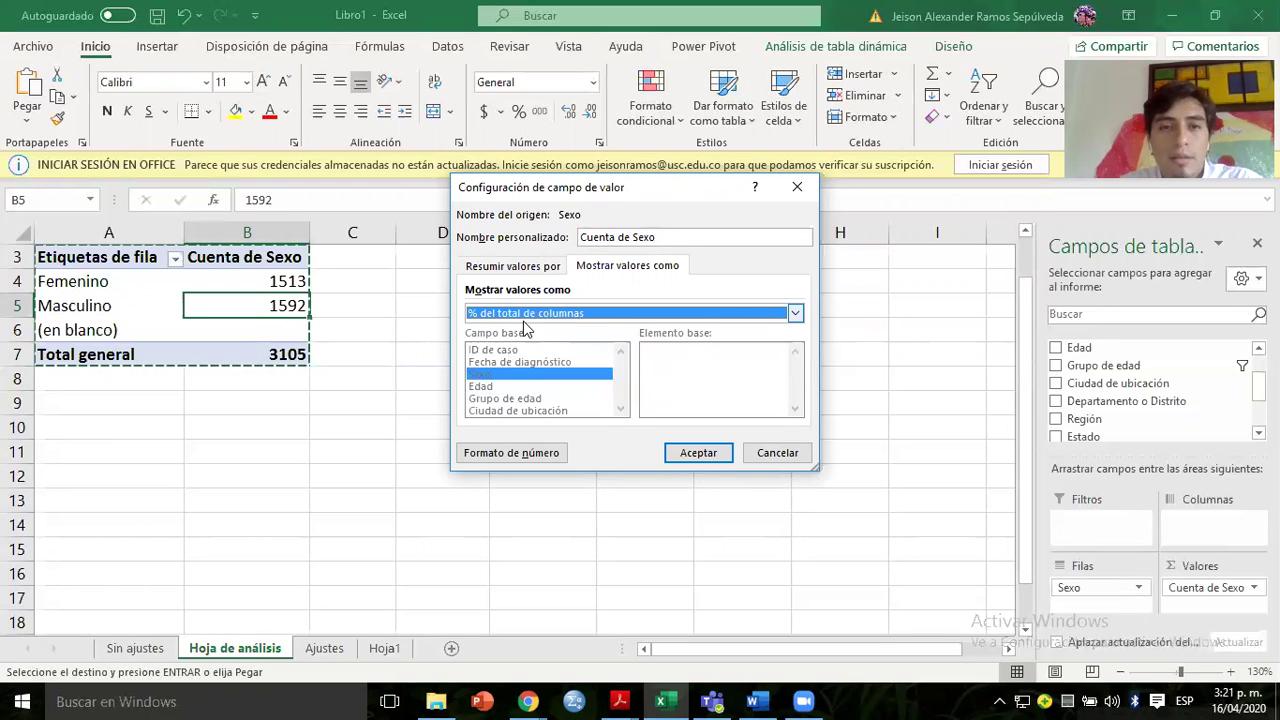
click(691, 453)
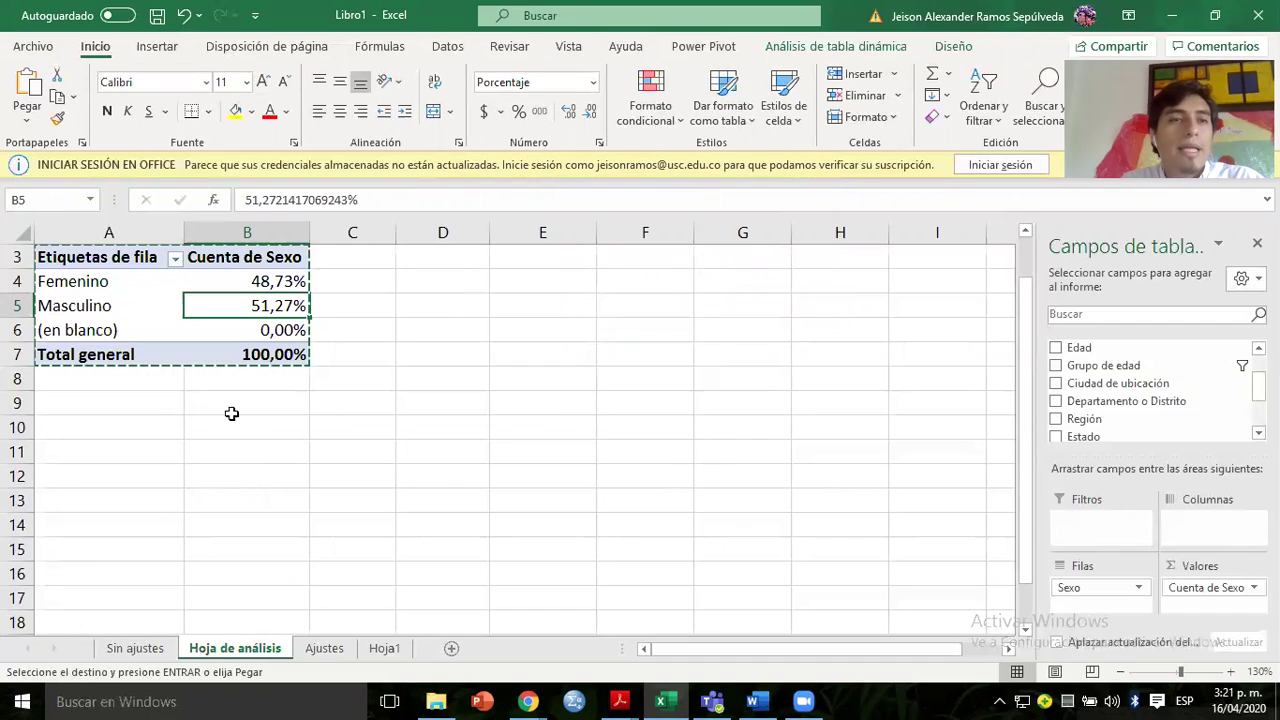
Copy the Femenino and Masculino percentages from the pivot table.
drag(122, 333, 107, 282)
drag(205, 291, 250, 310)
key(ctrl+c)
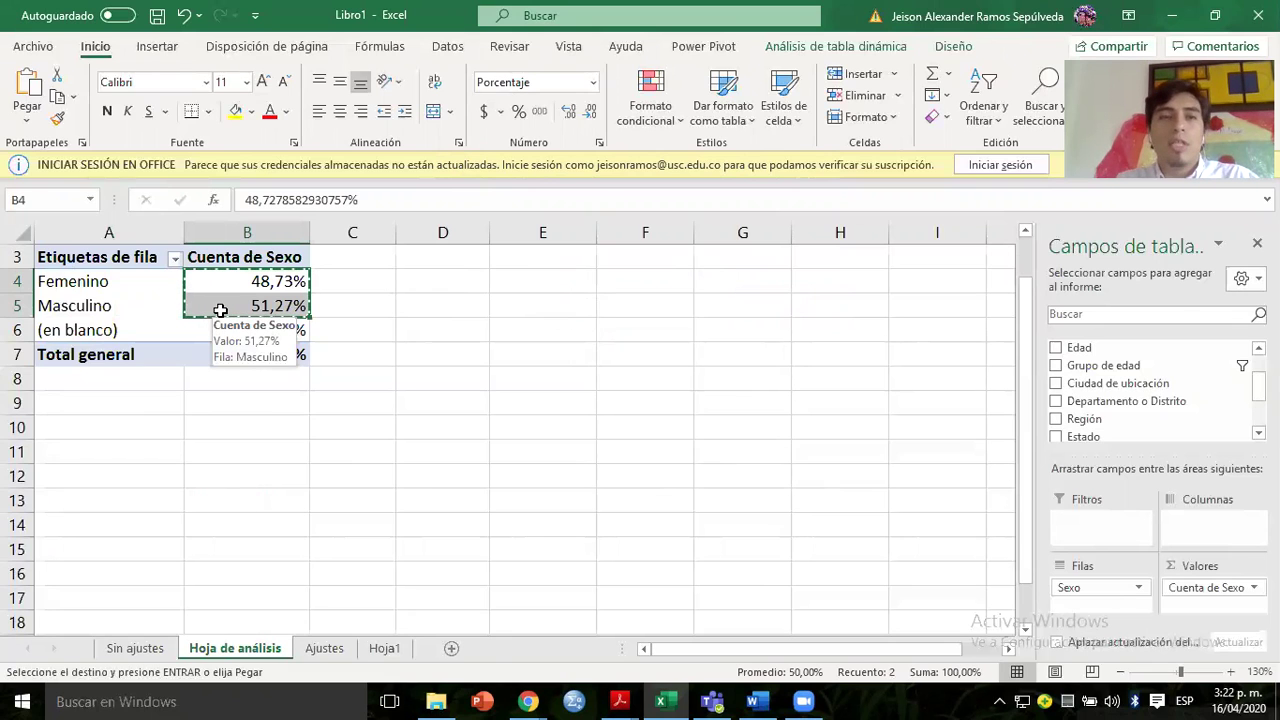
Switch to the Word document, insert a column to the right of "Número de casos" and head it "Porcentaje de casos".
key(alt+Tab)
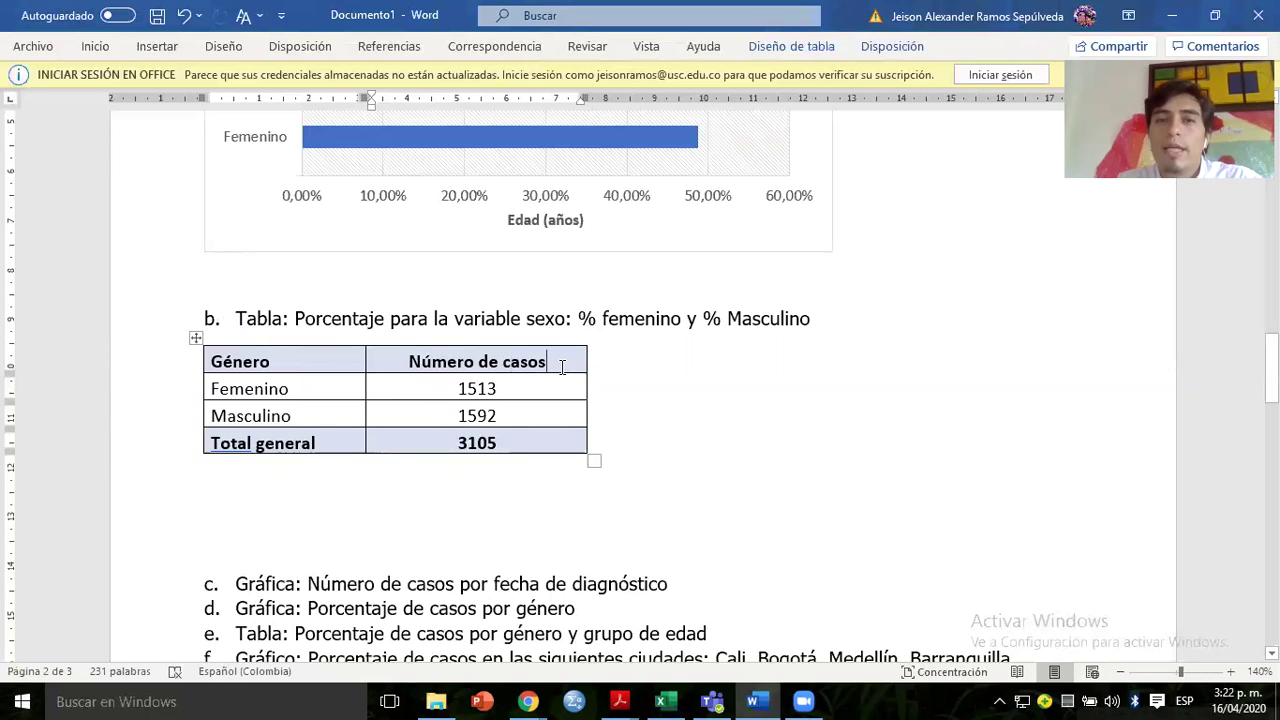
click(790, 46)
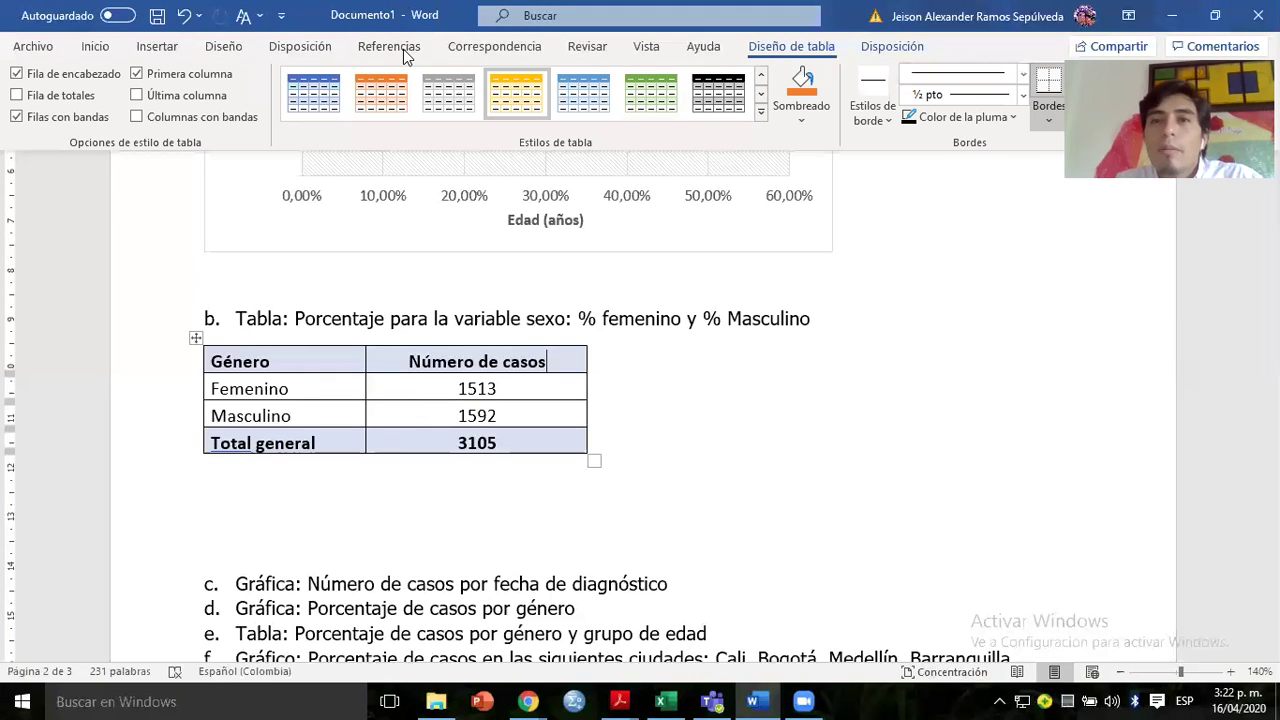
click(888, 50)
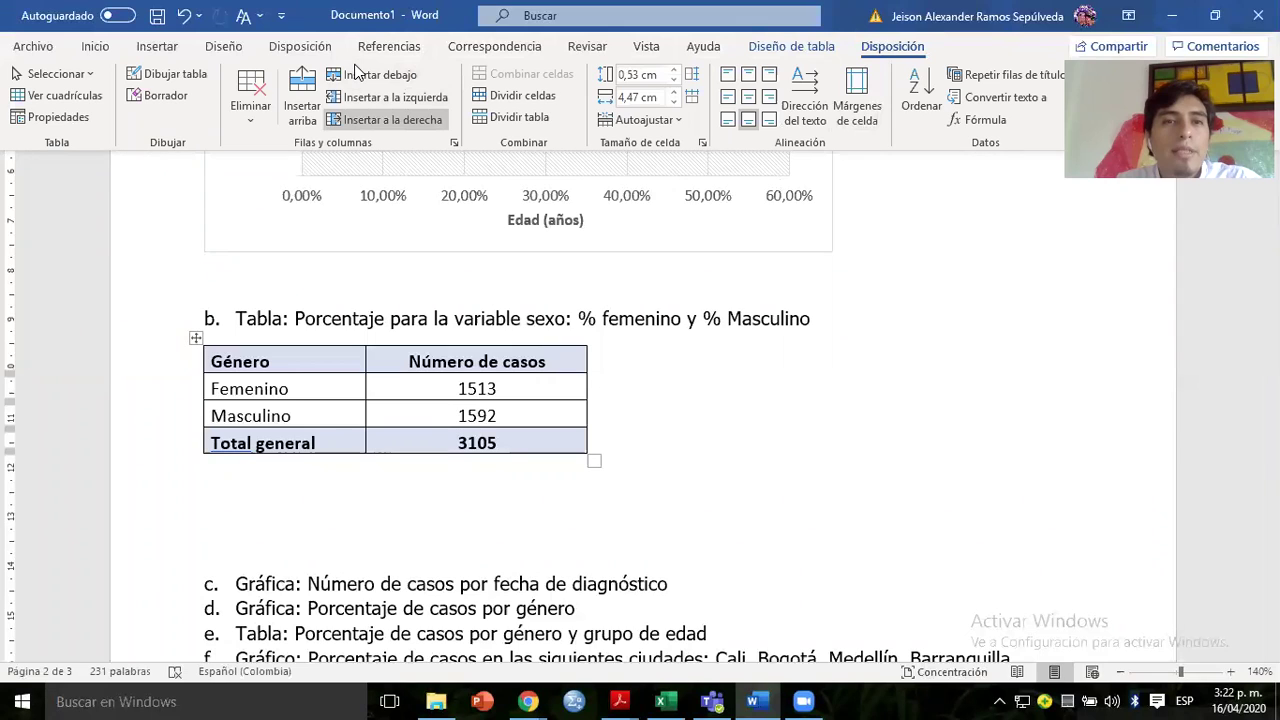
click(385, 119)
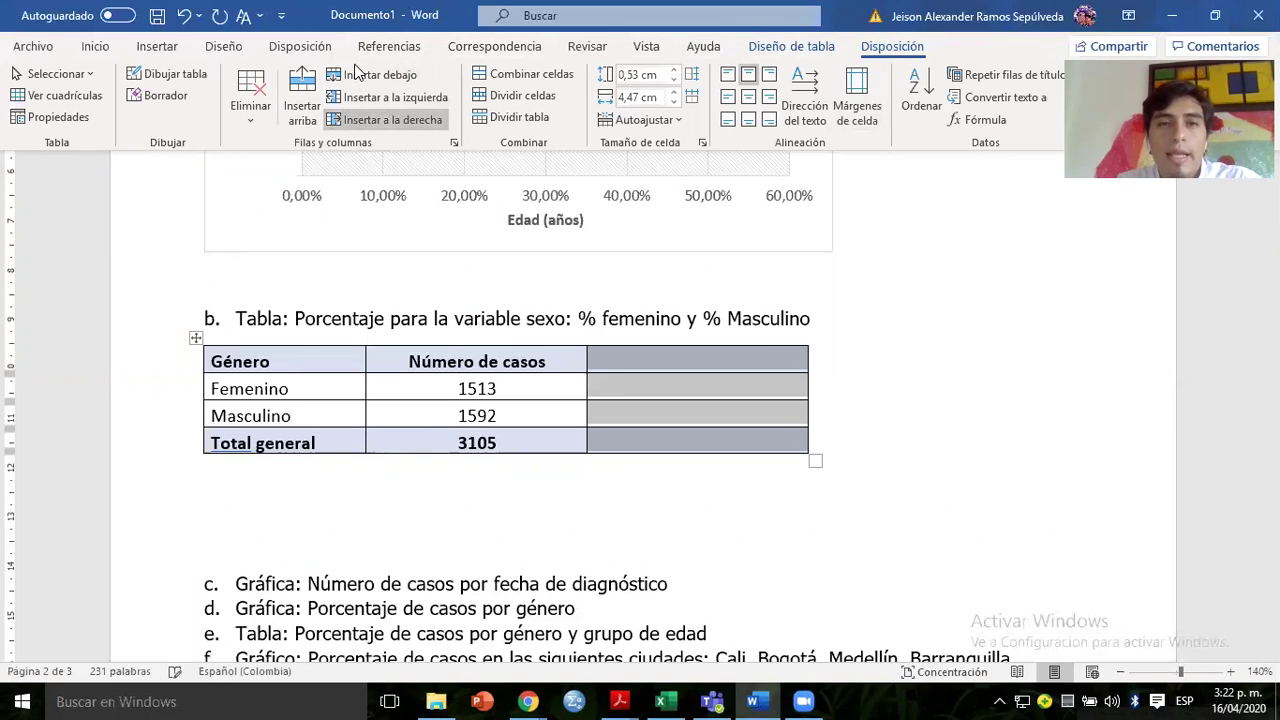
click(654, 358)
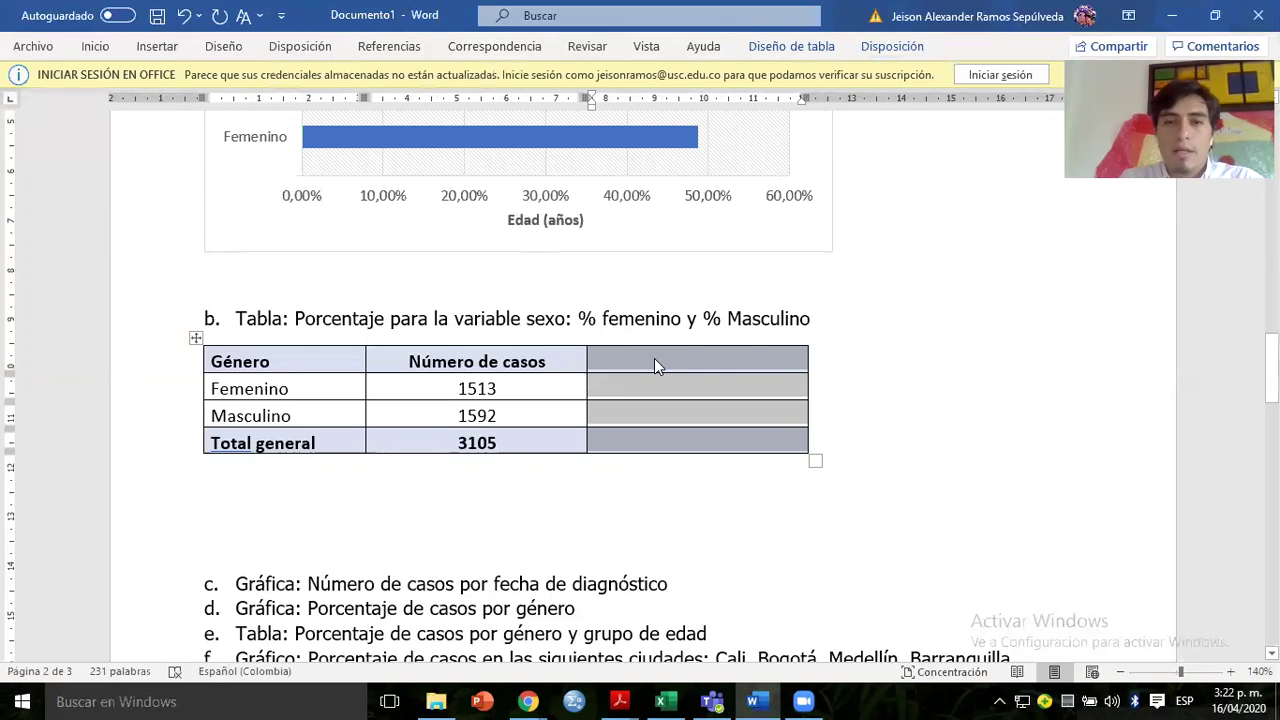
click(654, 358)
text(Porcent)
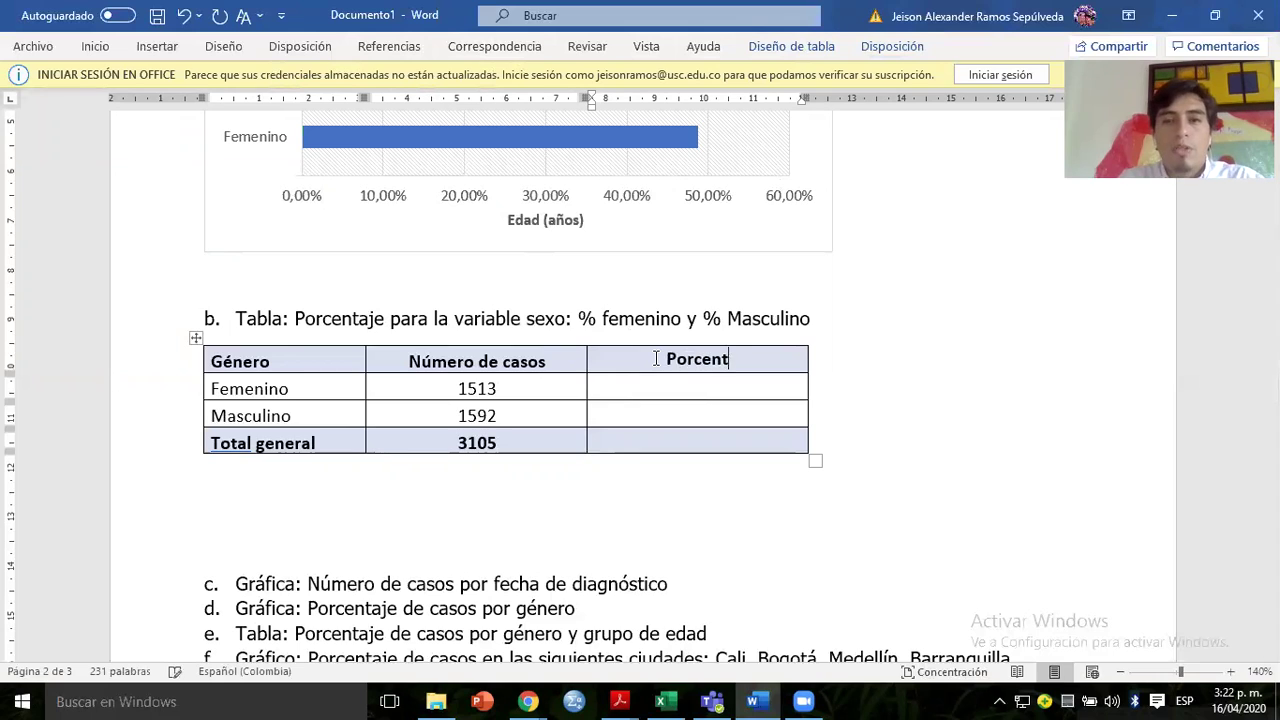
text(aje de casos)
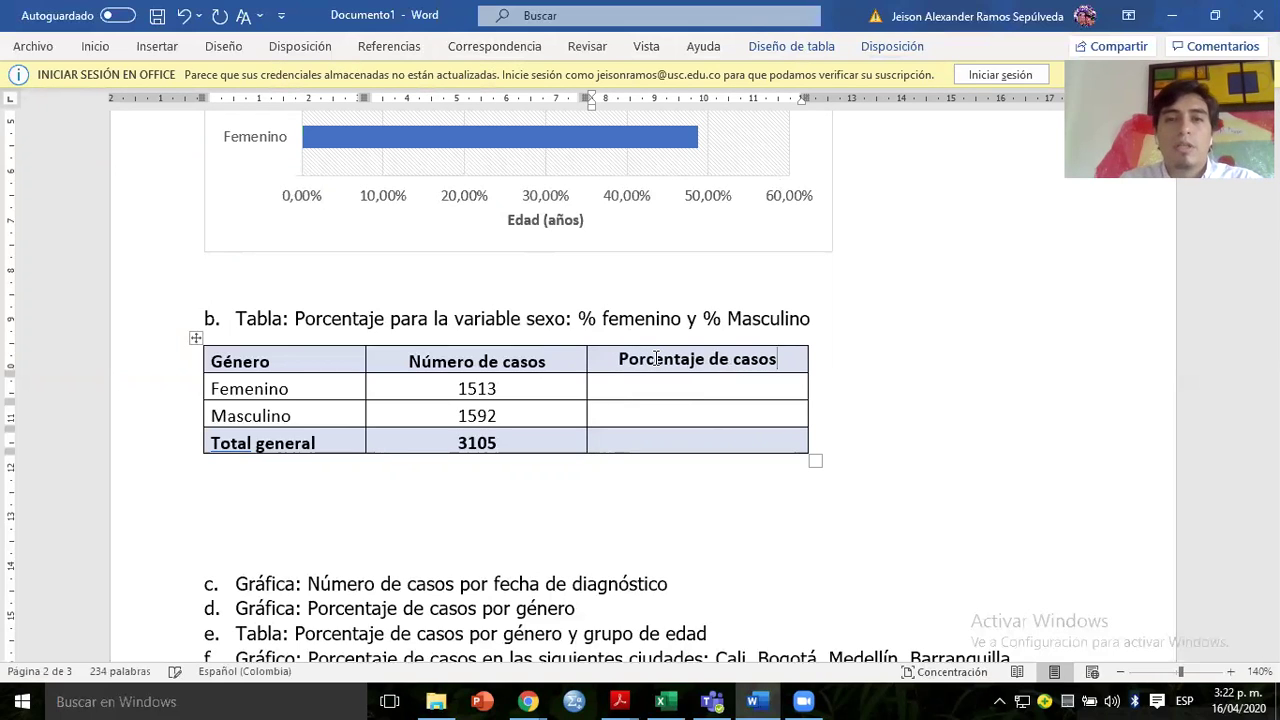
Paste the copied percentages into the Femenino and Masculino cells of the "Porcentaje de casos" column.
key(shift+Down)
key(ctrl+v)
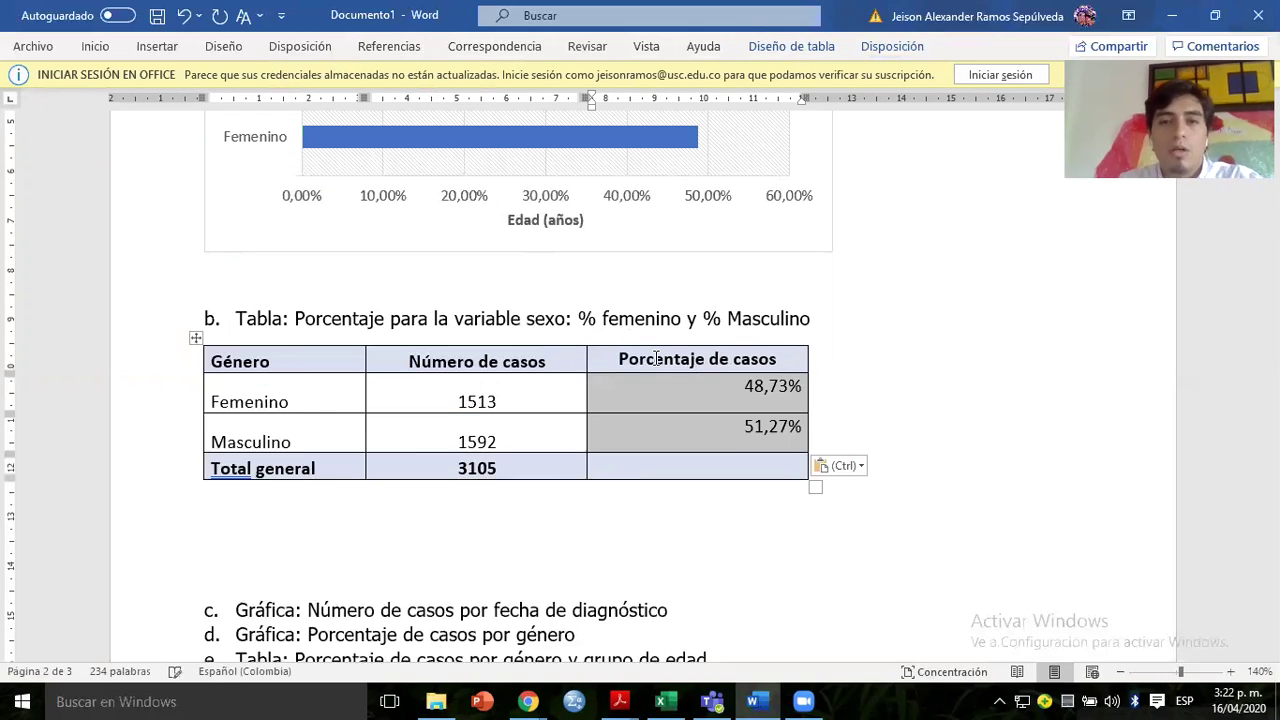
click(662, 392)
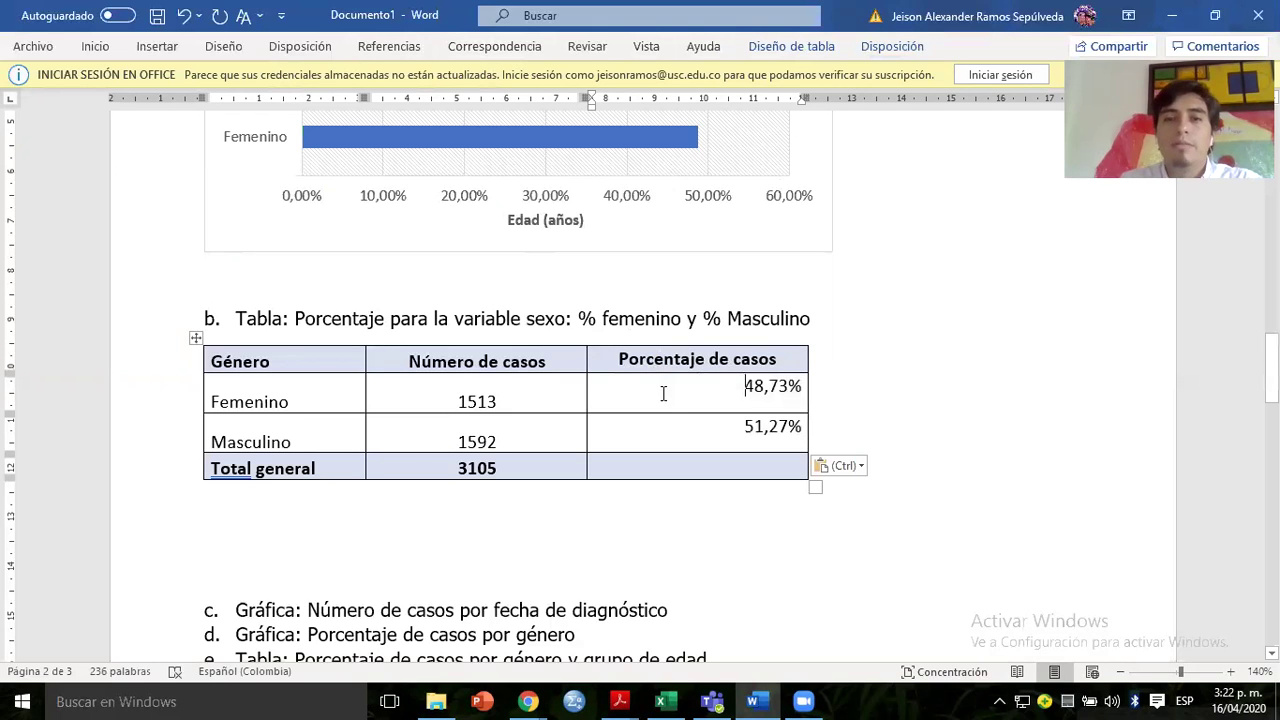
click(195, 337)
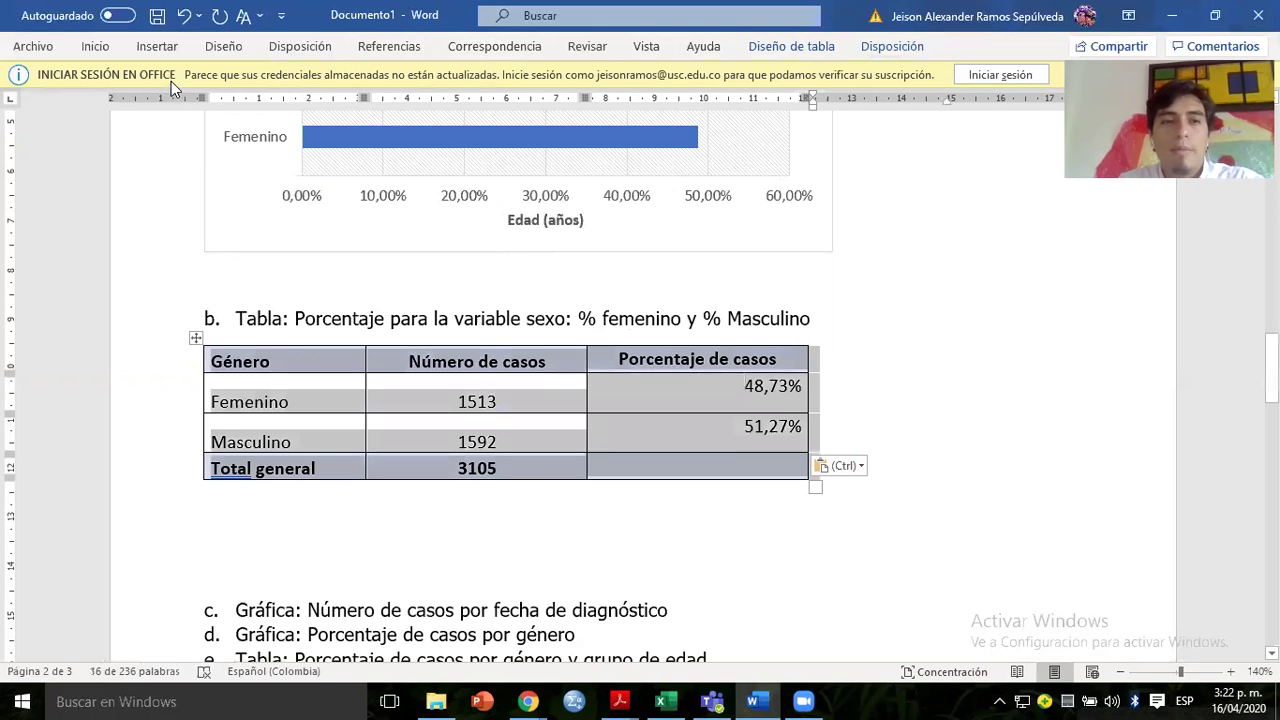
click(158, 46)
click(95, 46)
click(463, 111)
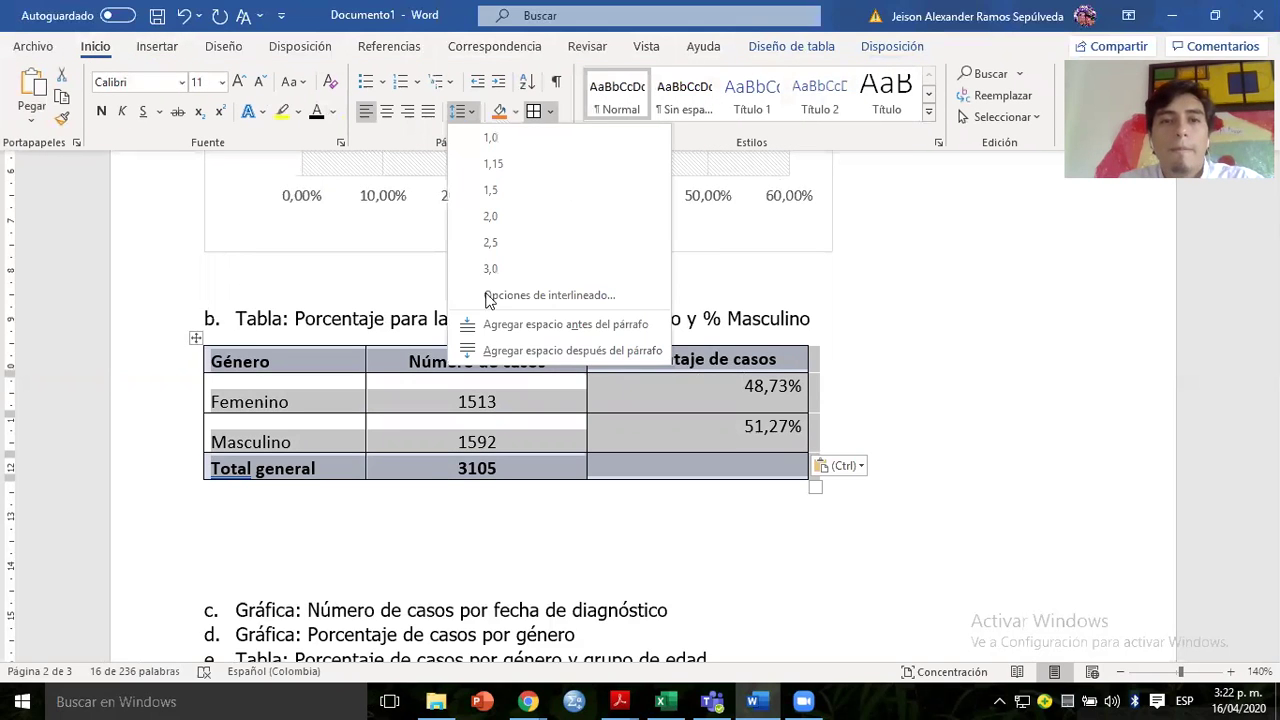
click(655, 416)
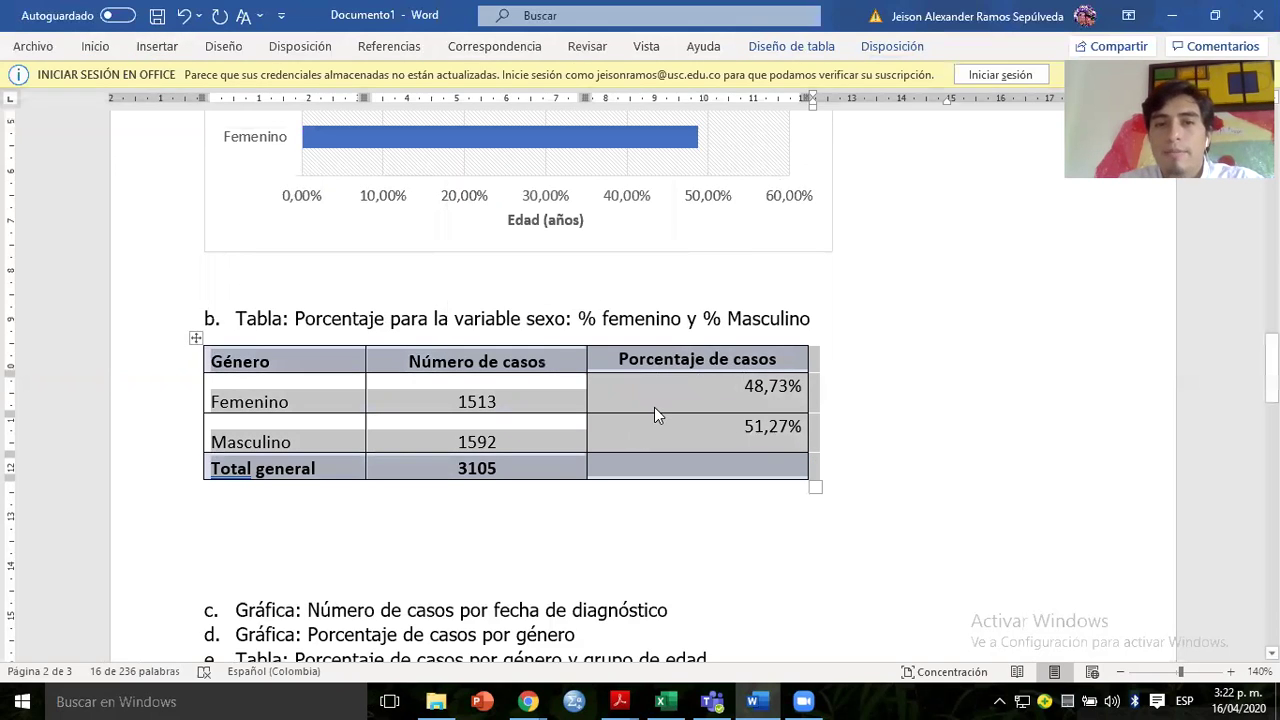
click(657, 405)
drag(659, 404, 660, 425)
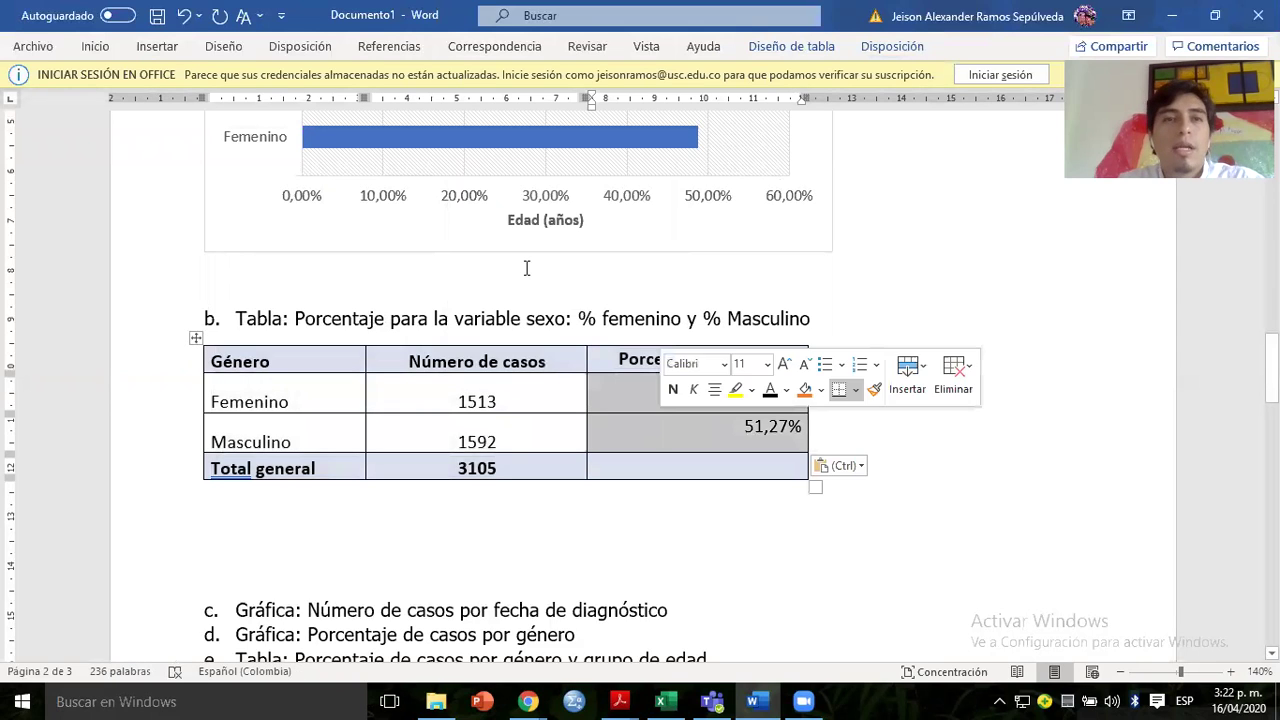
click(96, 47)
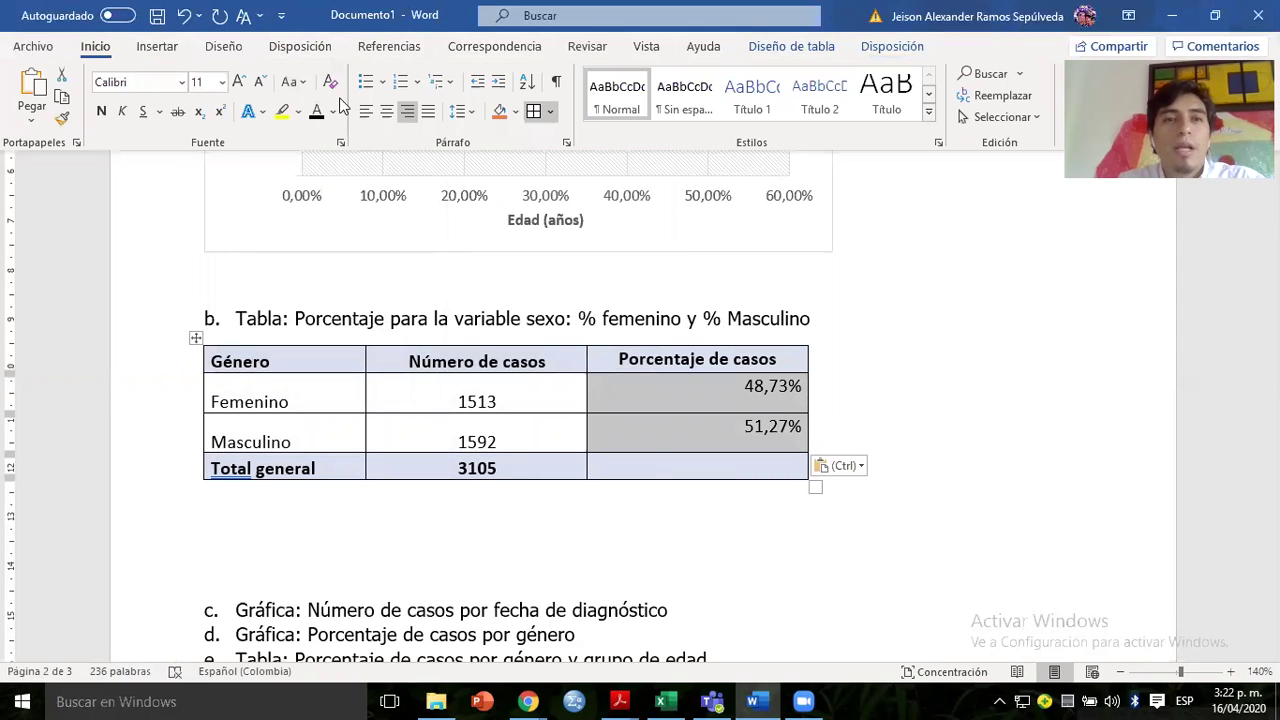
click(463, 111)
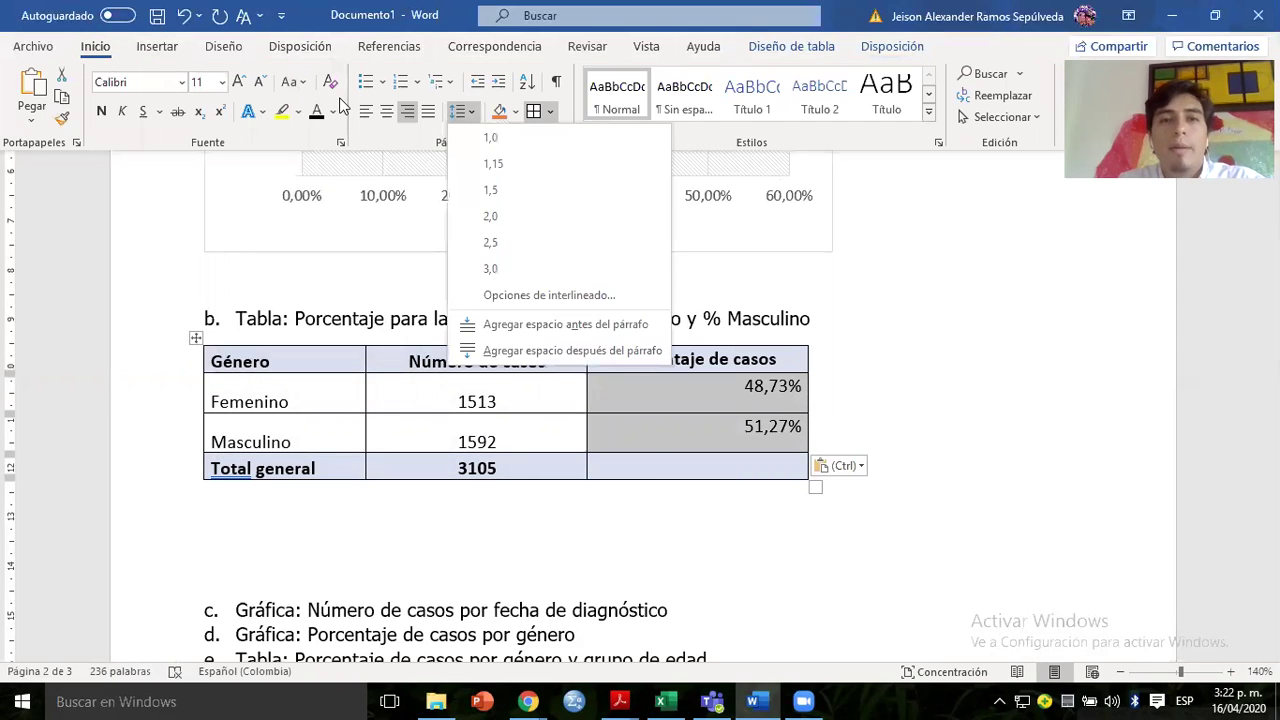
click(738, 397)
Apply a gray banded grid table style to the whole gender table.
click(195, 342)
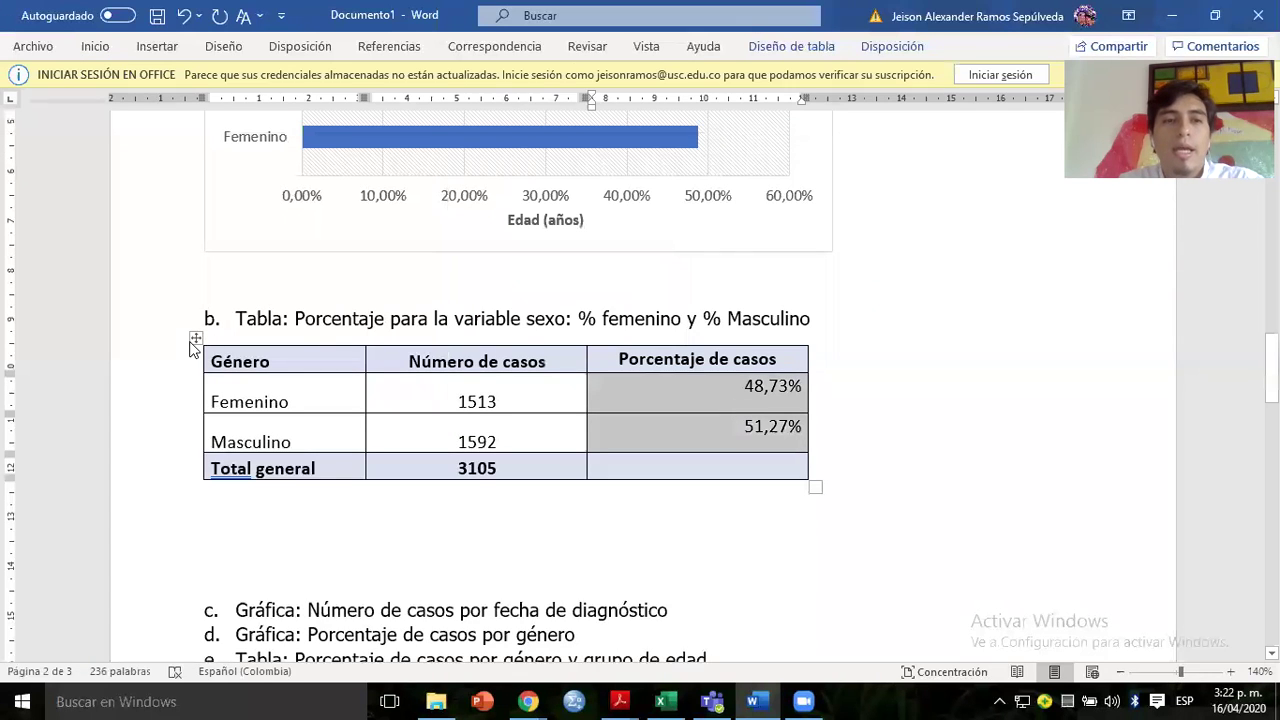
click(195, 340)
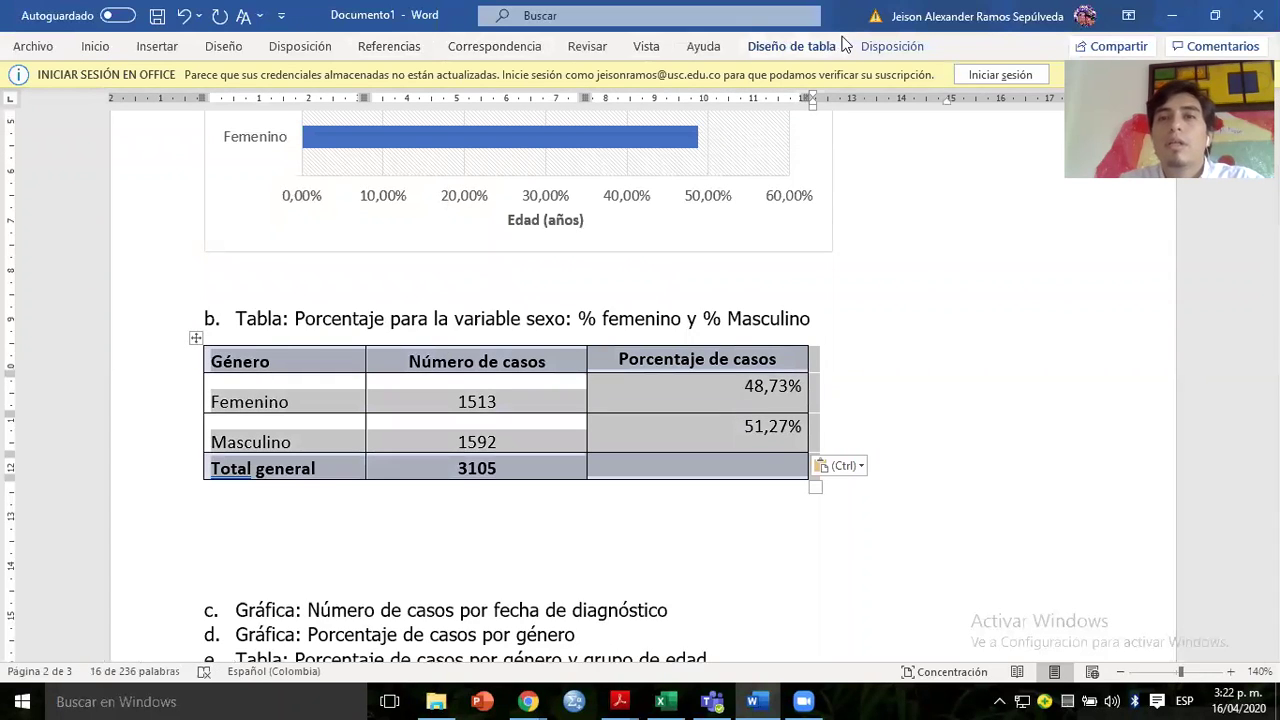
click(858, 52)
click(791, 46)
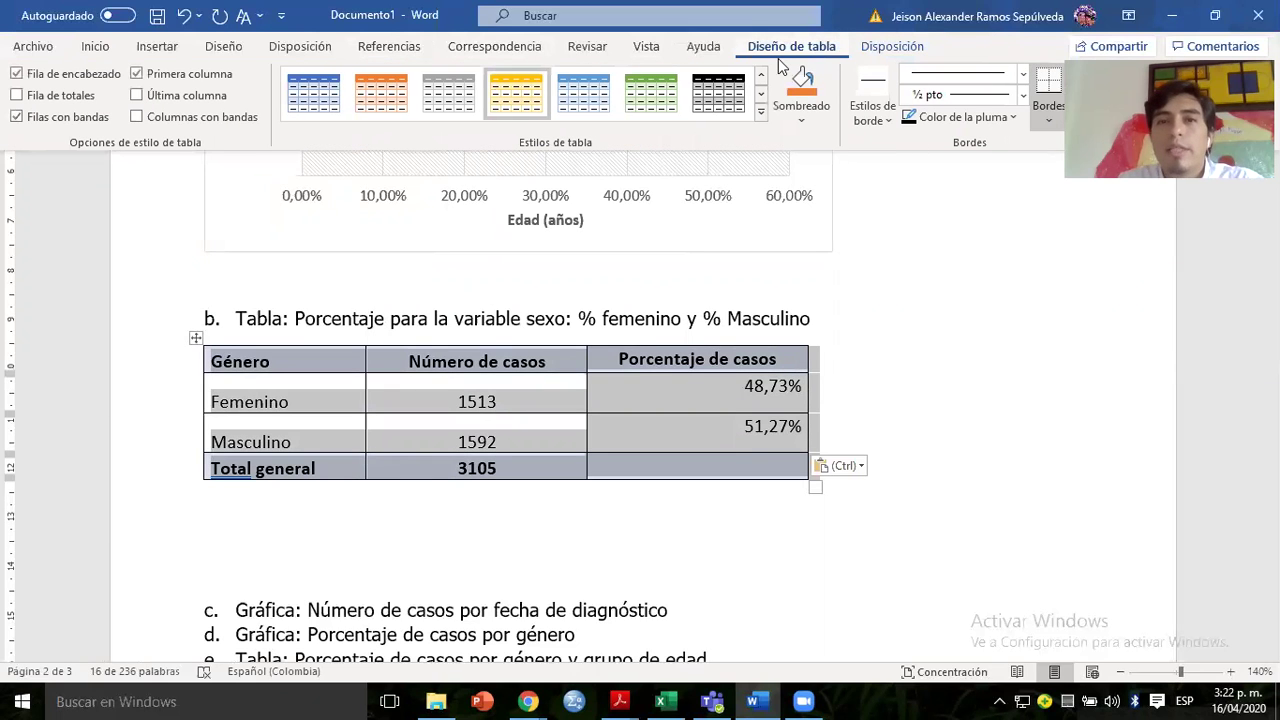
click(651, 93)
key(Left)
key(Left)
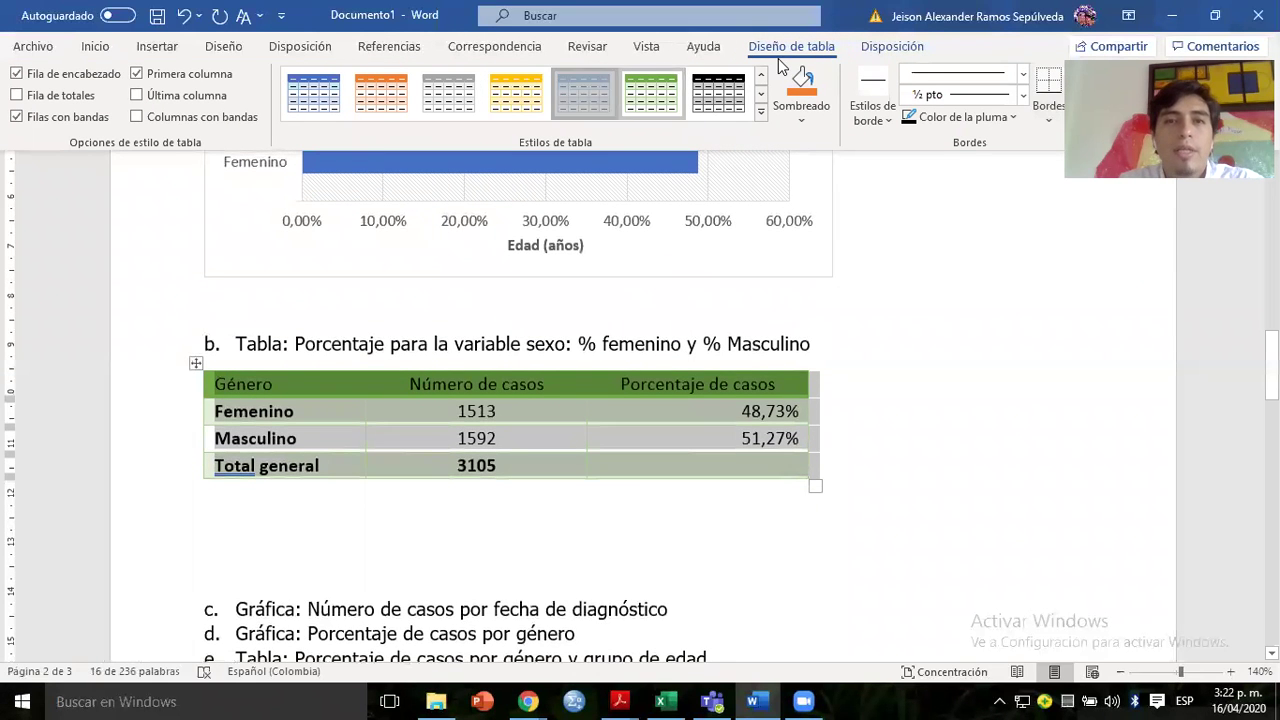
key(Return)
key(Left)
key(Return)
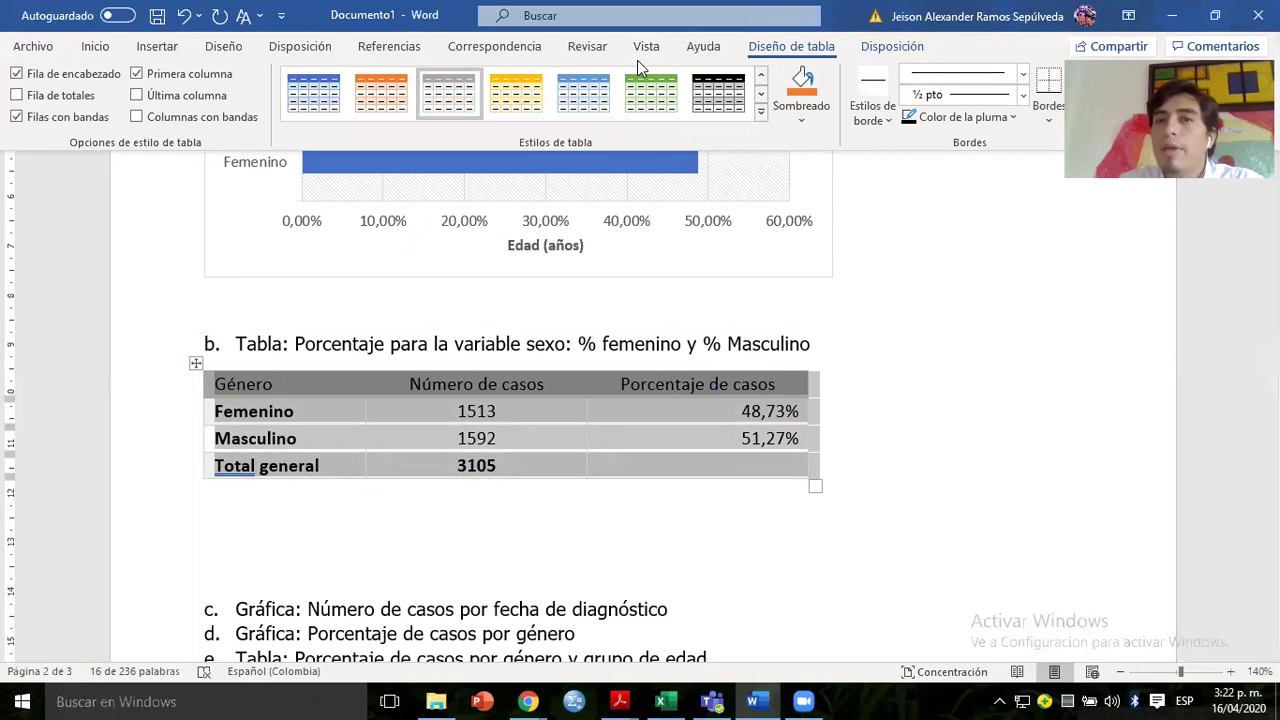
key(ctrl+F1)
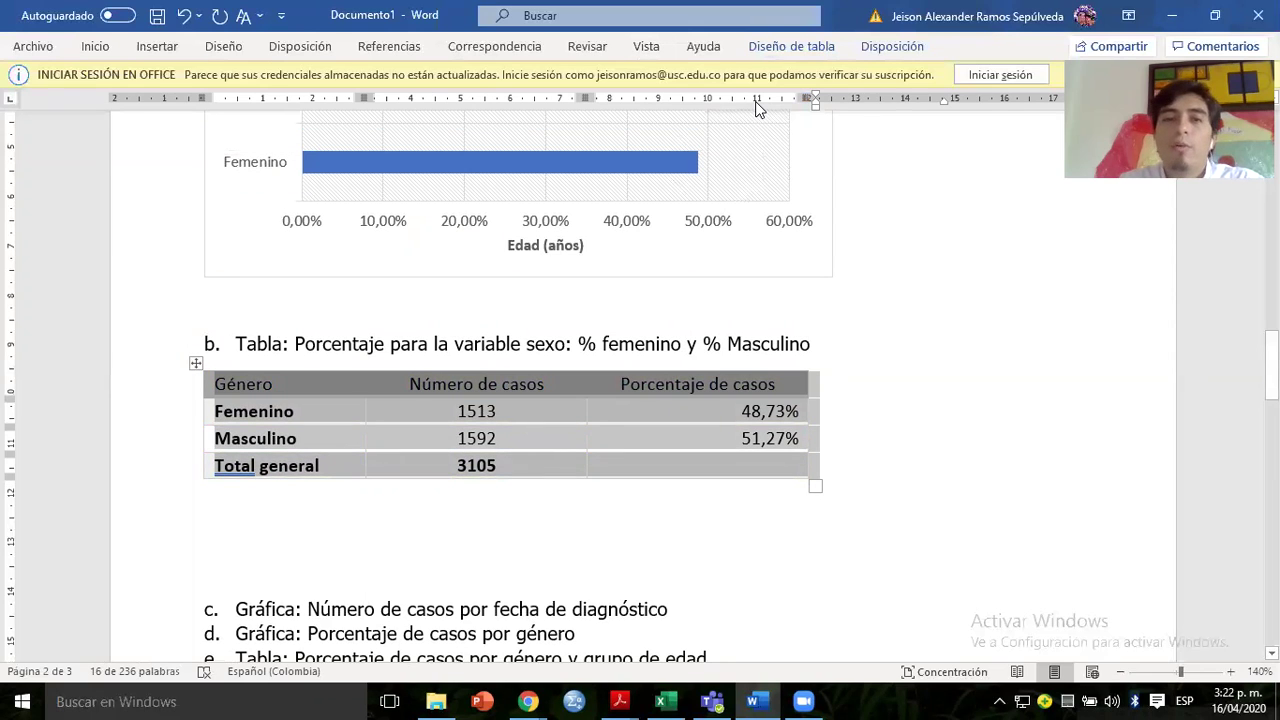
Restyle the gender table with the gray "Tablas de lista" style that has a solid header row and outlined rows.
click(577, 488)
click(347, 386)
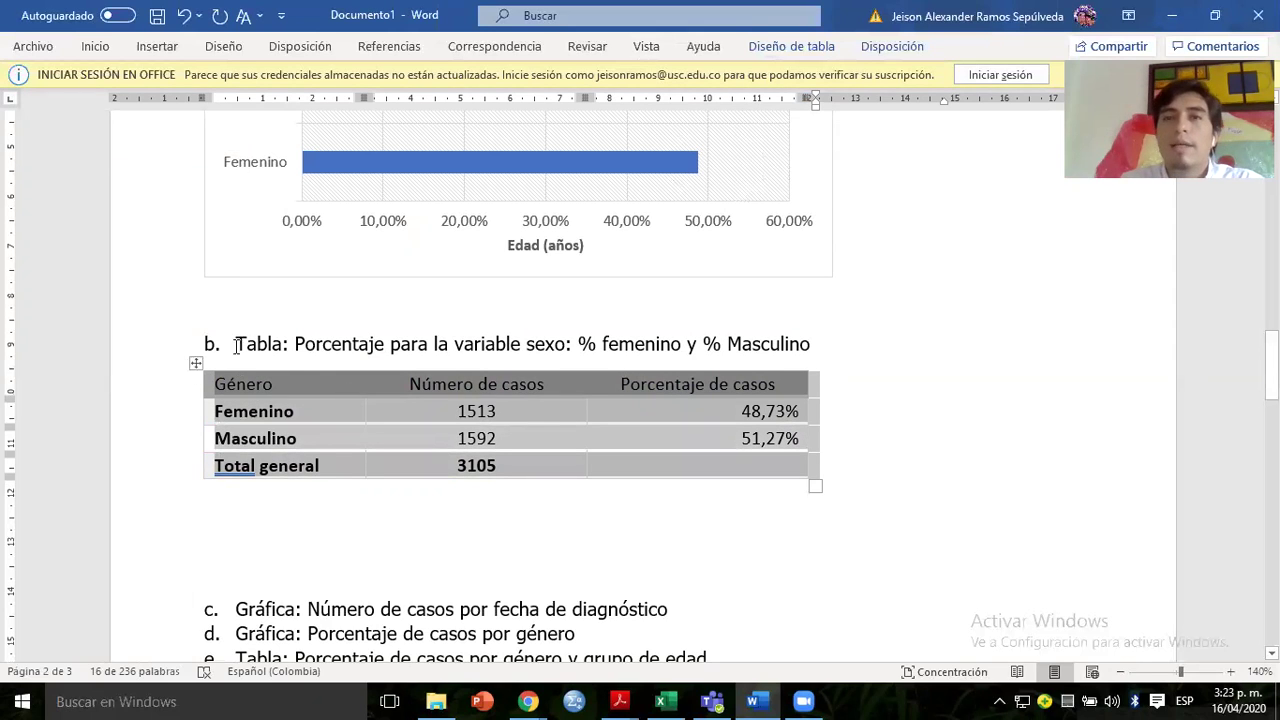
click(791, 46)
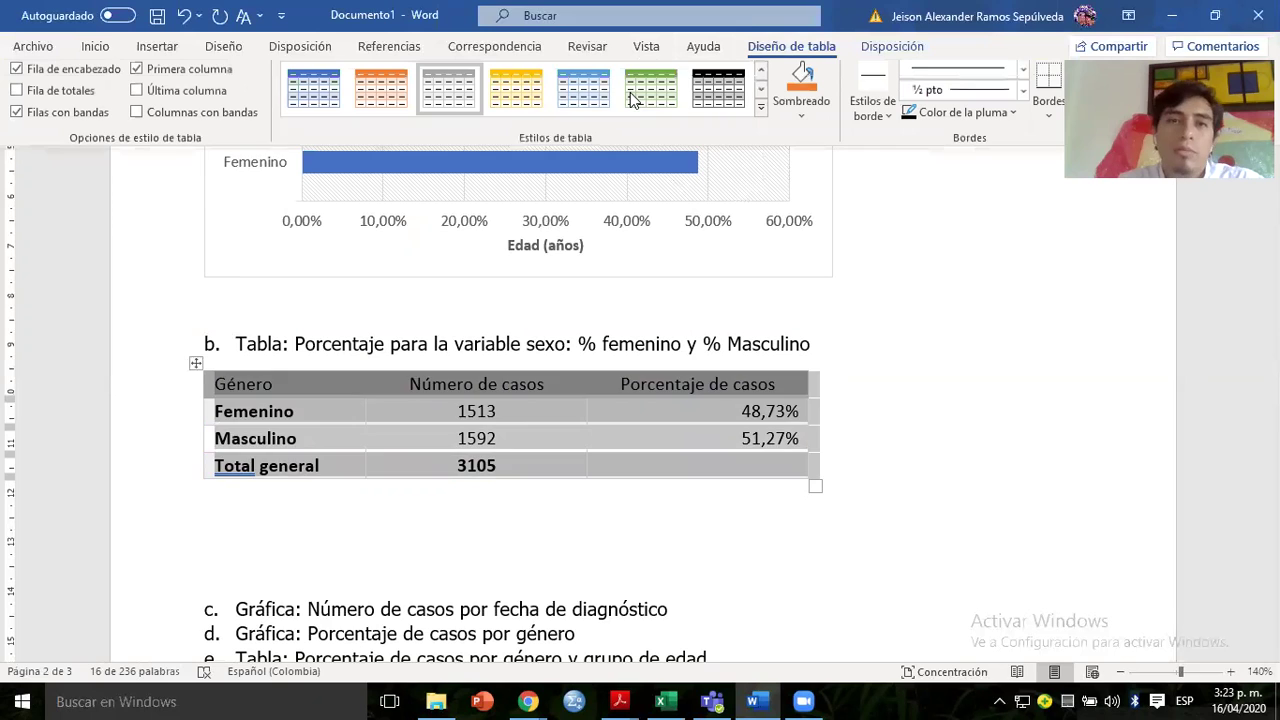
click(760, 96)
click(760, 100)
click(760, 79)
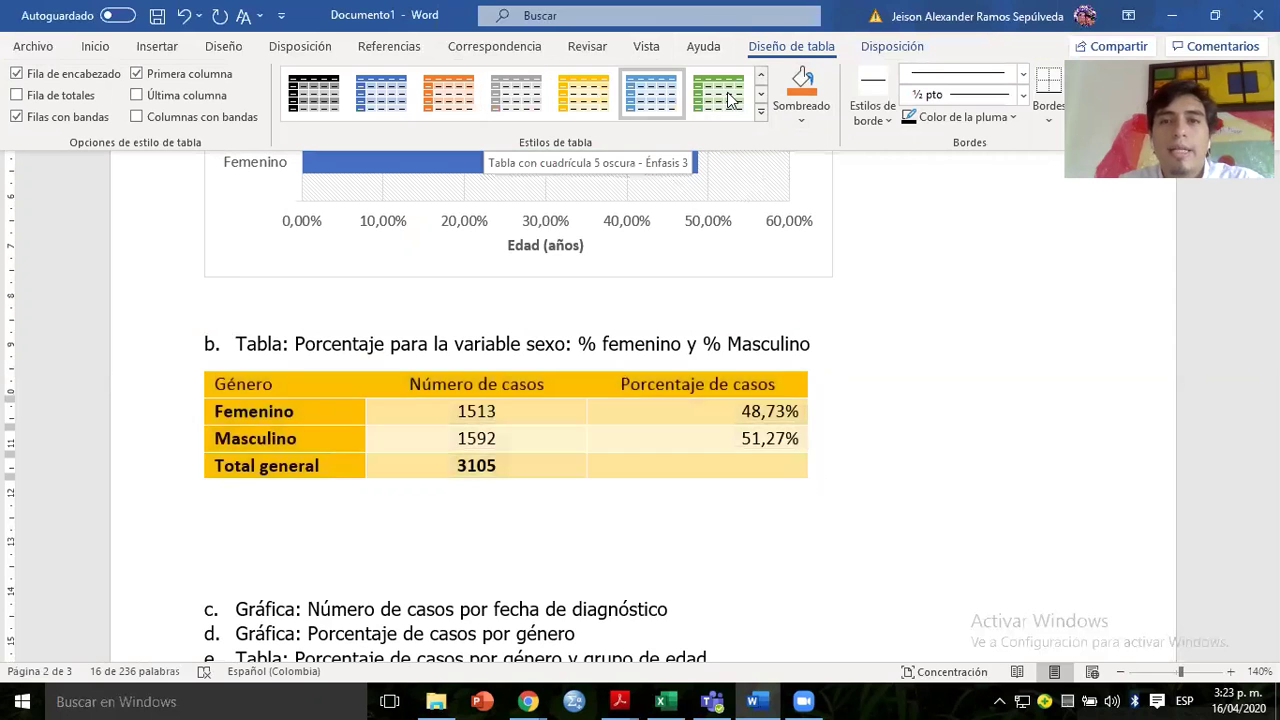
click(760, 111)
drag(764, 117, 758, 340)
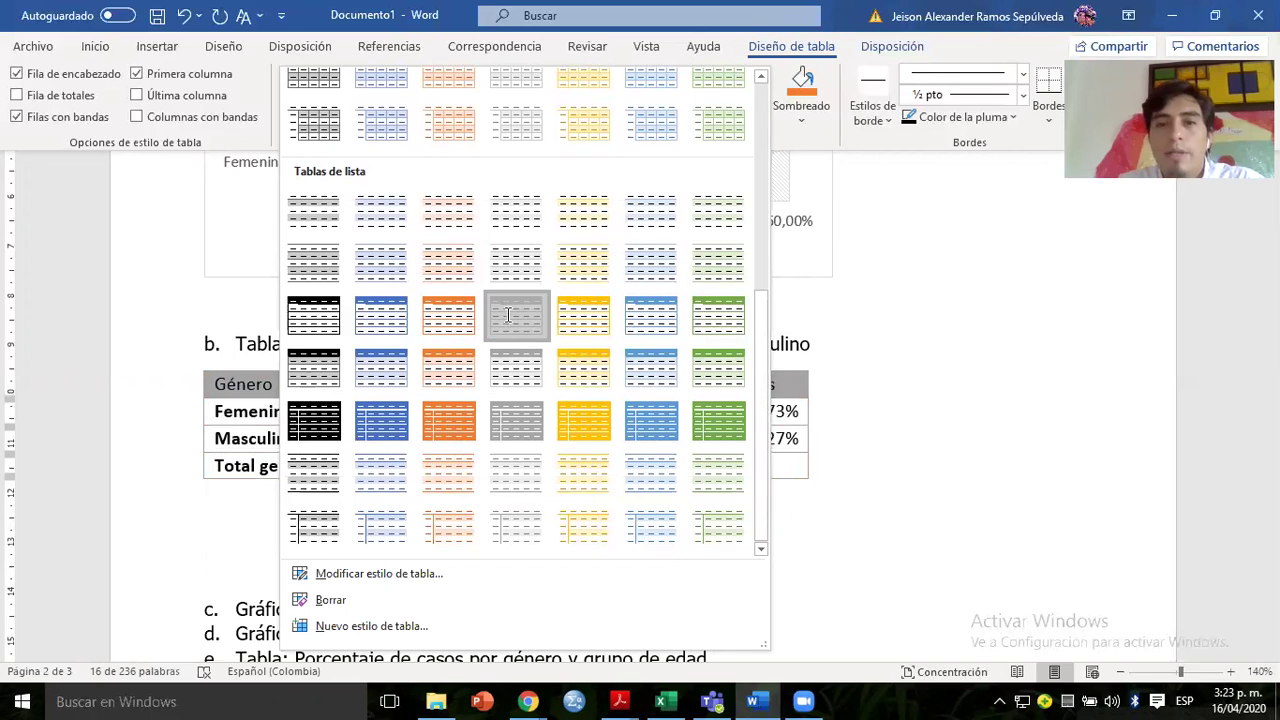
click(507, 320)
Set the whole gender table's font to Tahoma and remove all bold formatting.
click(244, 377)
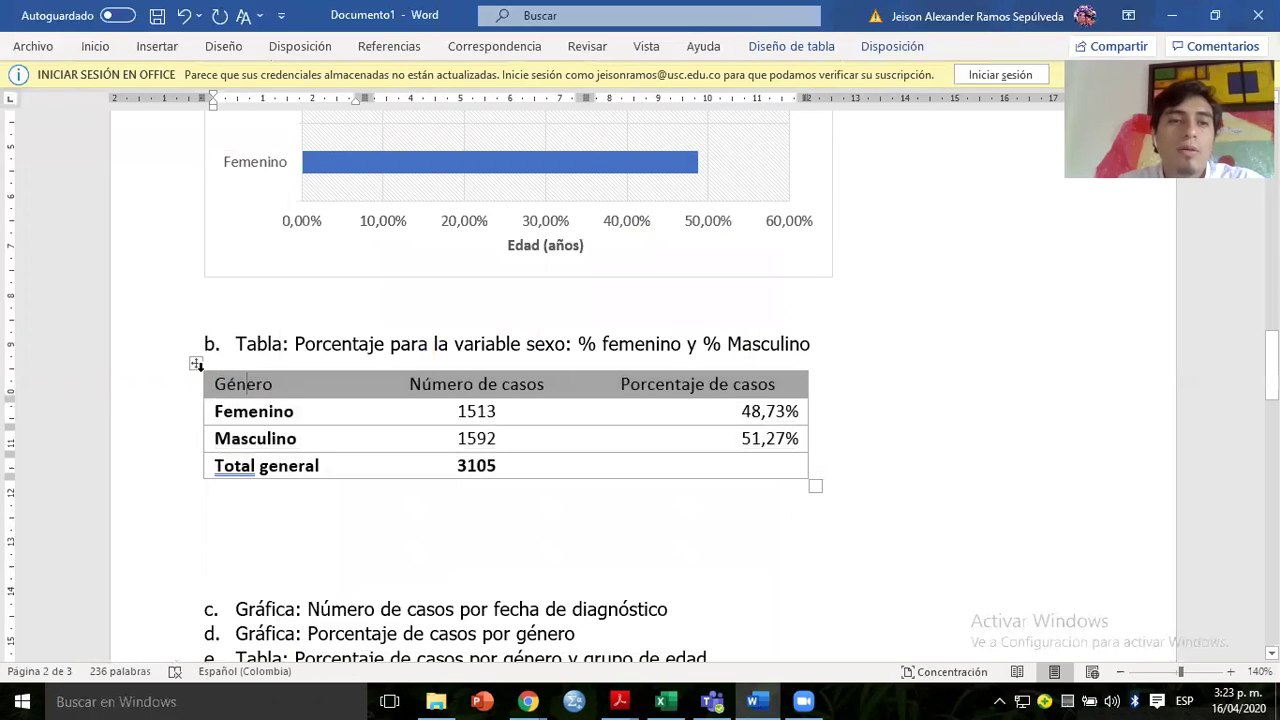
click(196, 363)
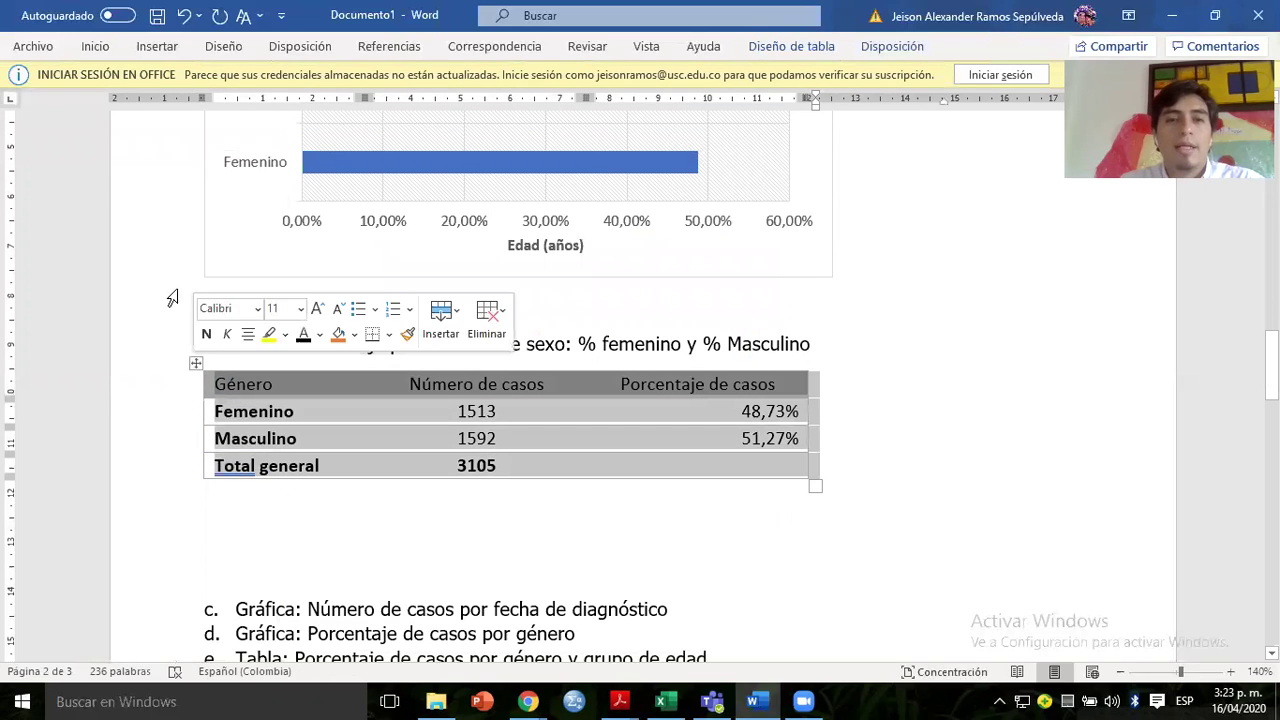
click(96, 48)
click(142, 83)
text(Tahoma)
key(Return)
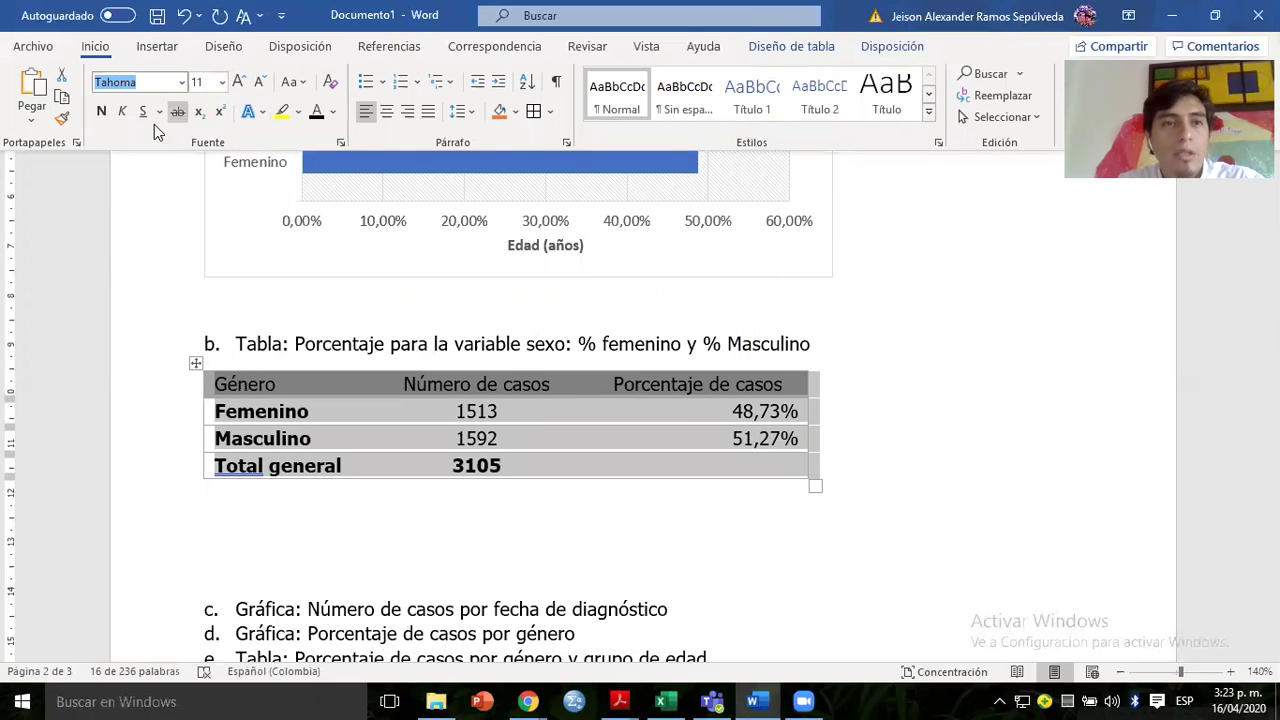
click(101, 111)
click(101, 111)
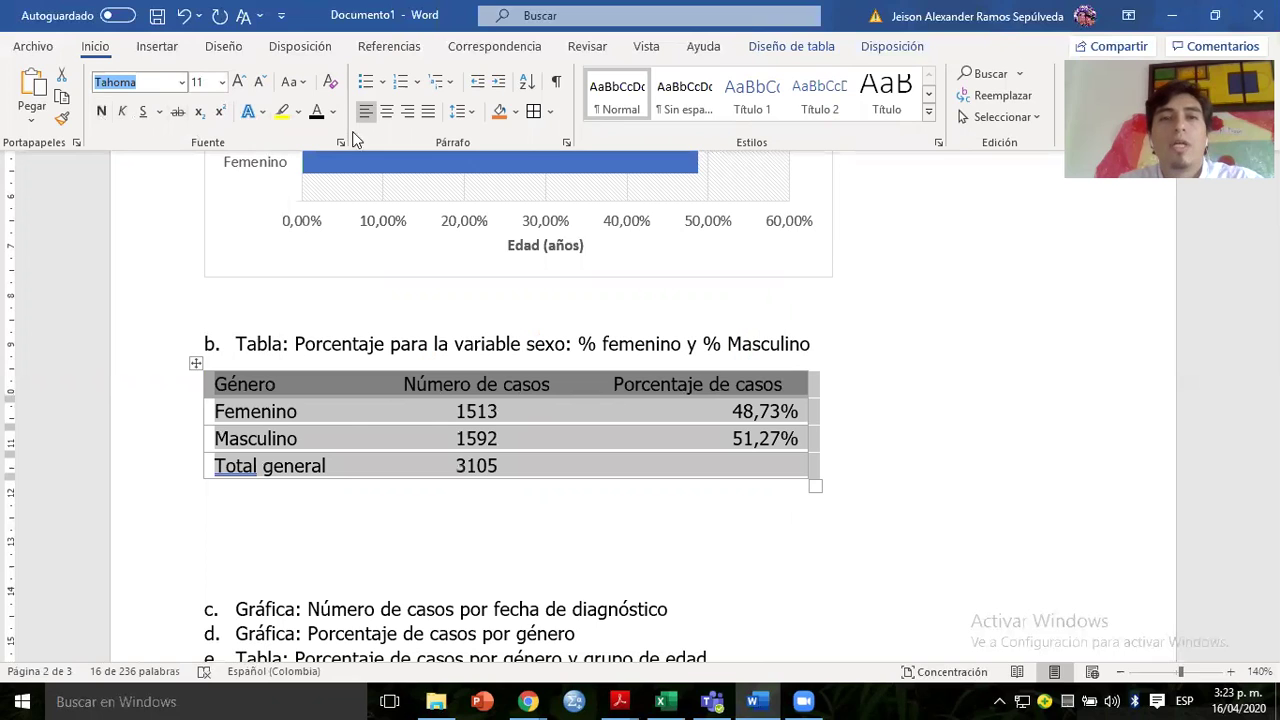
Center the gender table on the page and center its cell contents horizontally and vertically.
click(385, 117)
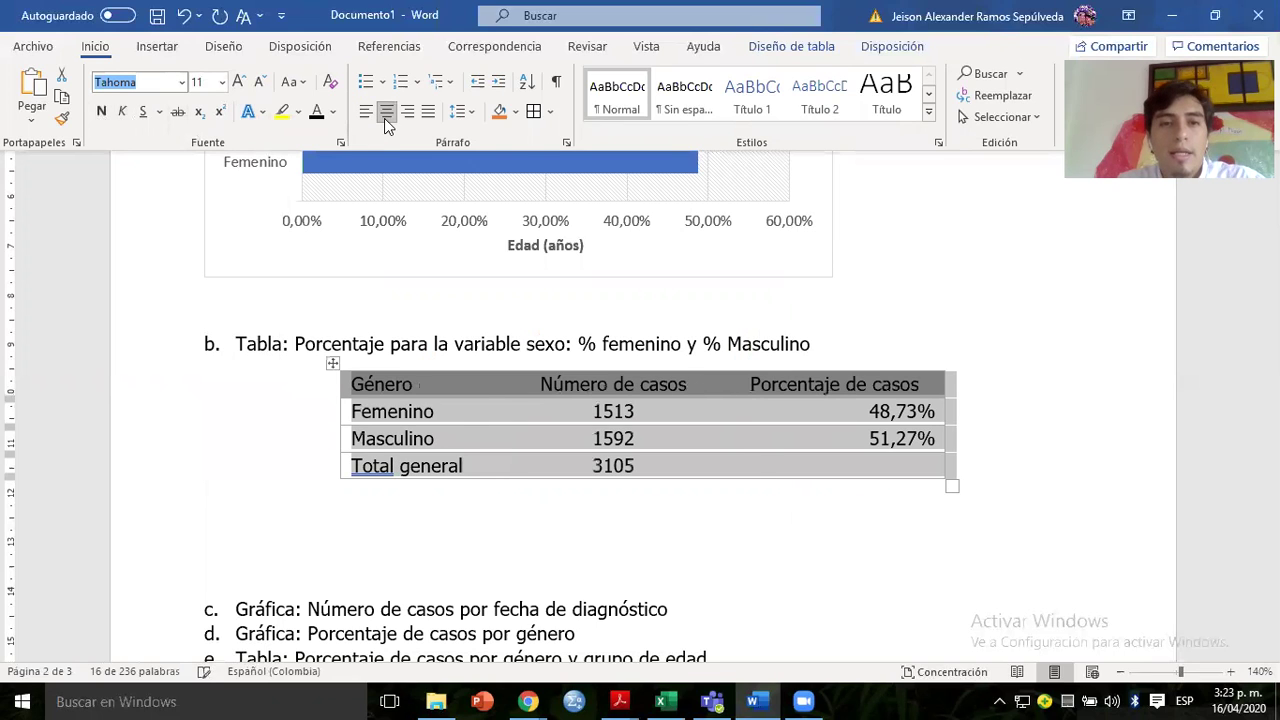
click(888, 47)
click(748, 97)
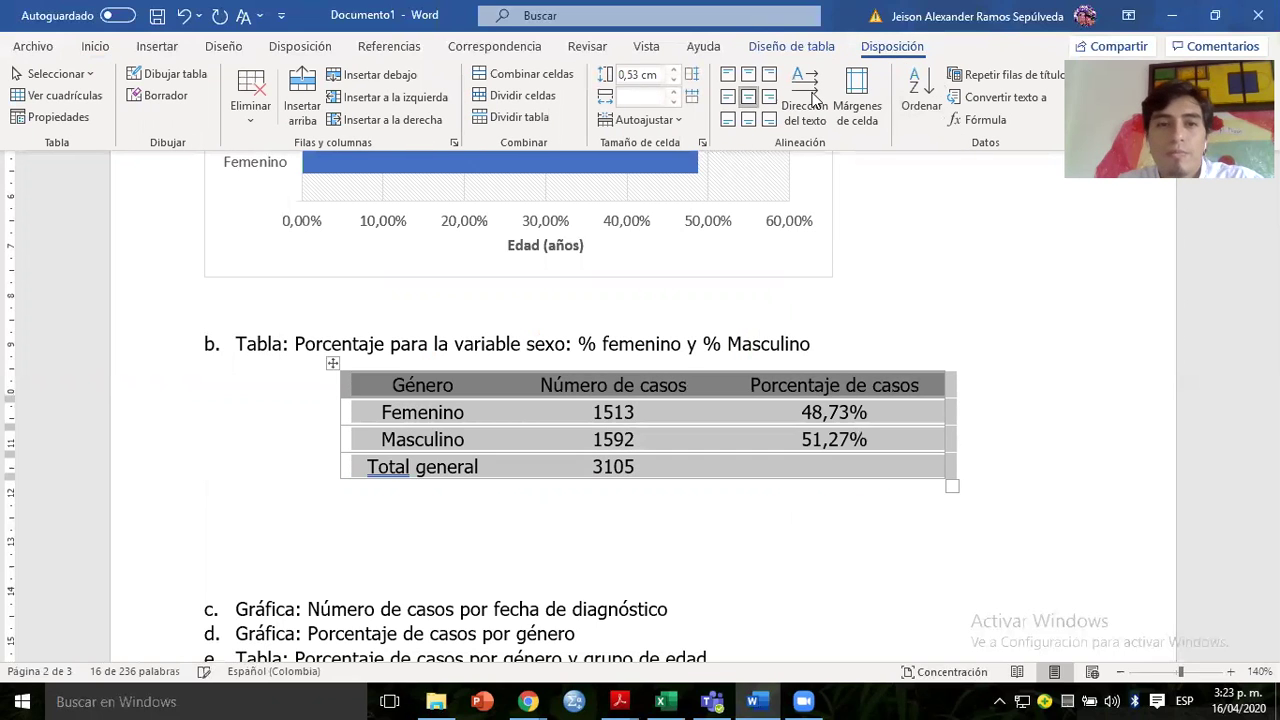
click(540, 441)
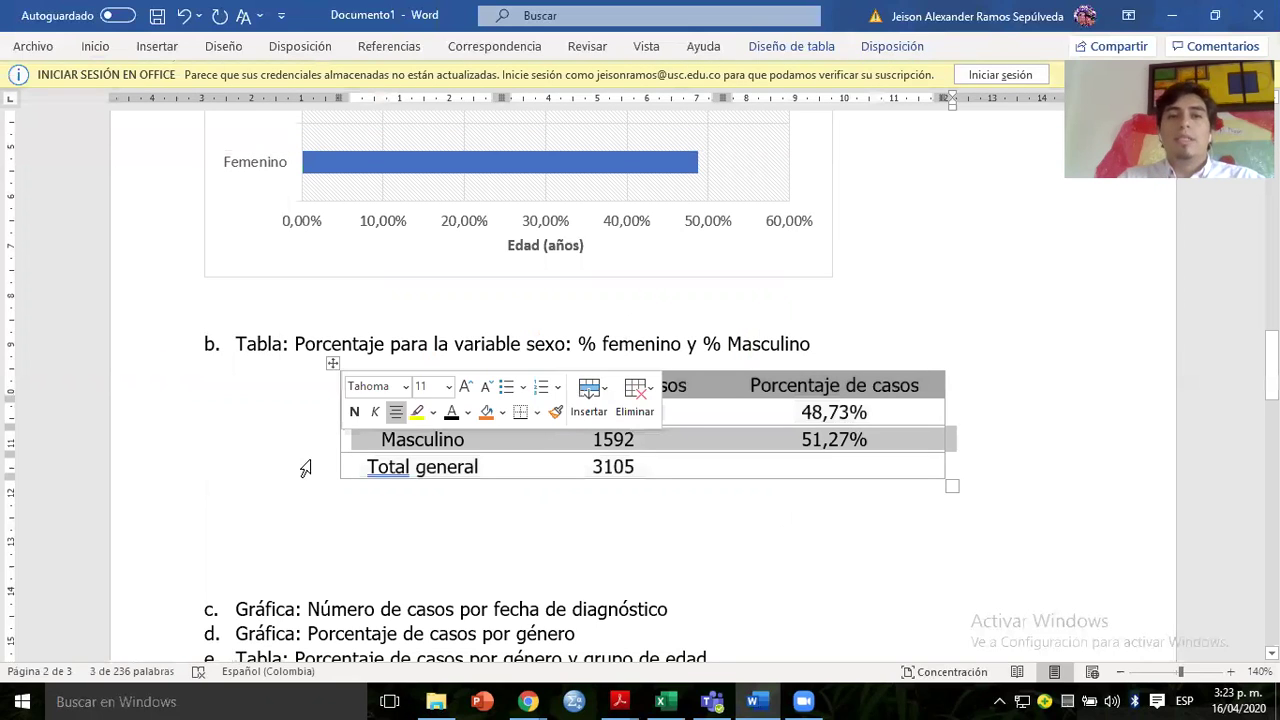
Delete the extra blank lines between the gender table and item c.
click(404, 550)
key(Delete)
key(Delete)
key(Delete)
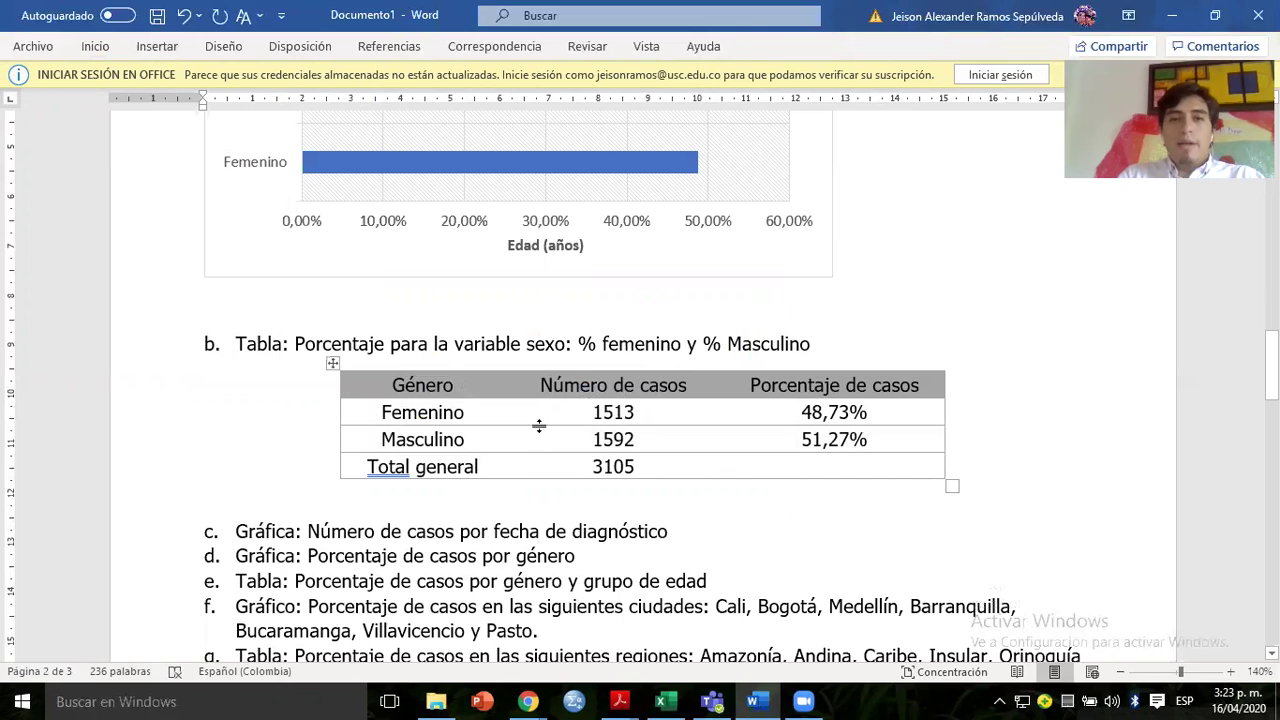
Add unnumbered blank lines below item c, "Gráfica: Número de casos por fecha de diagnóstico", keeping the remaining items' lettering.
key(Down)
key(Down)
key(Down)
key(Down)
key(Down)
key(Down)
key(Down)
key(Down)
key(Down)
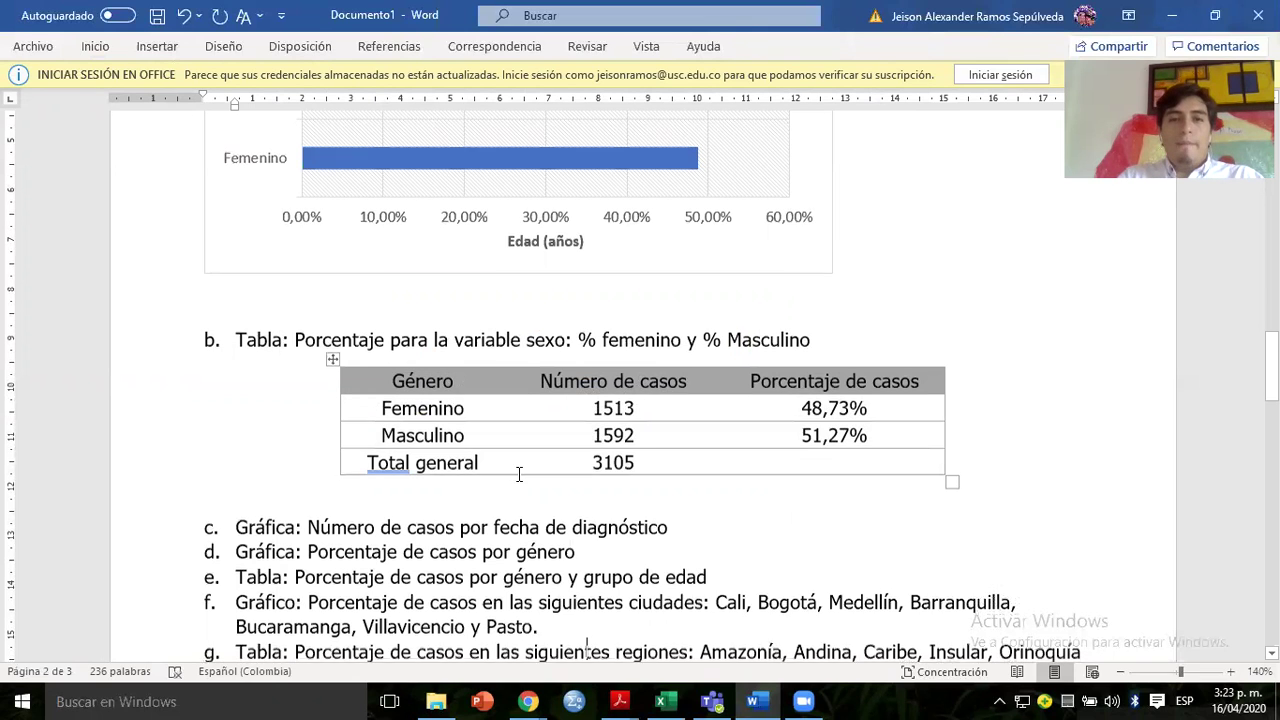
scroll(519, 474, down, 1)
click(697, 389)
key(Return)
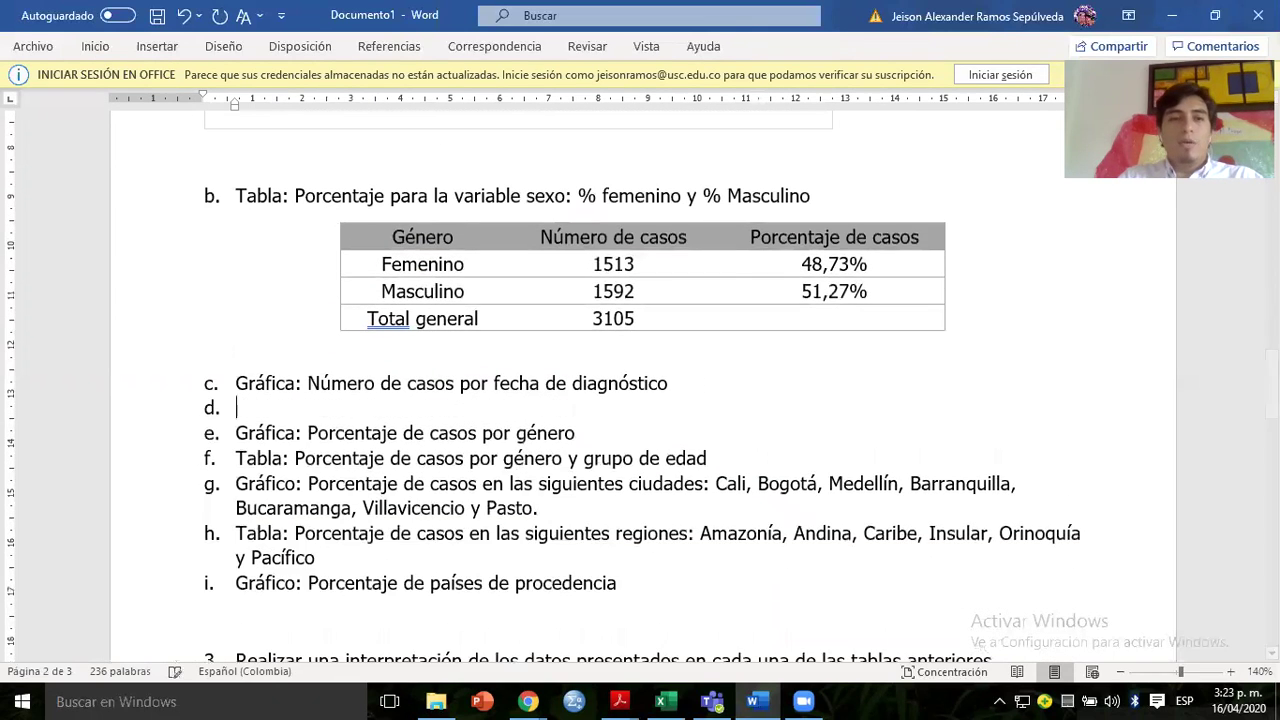
key(Return)
key(Return)
key(Return)
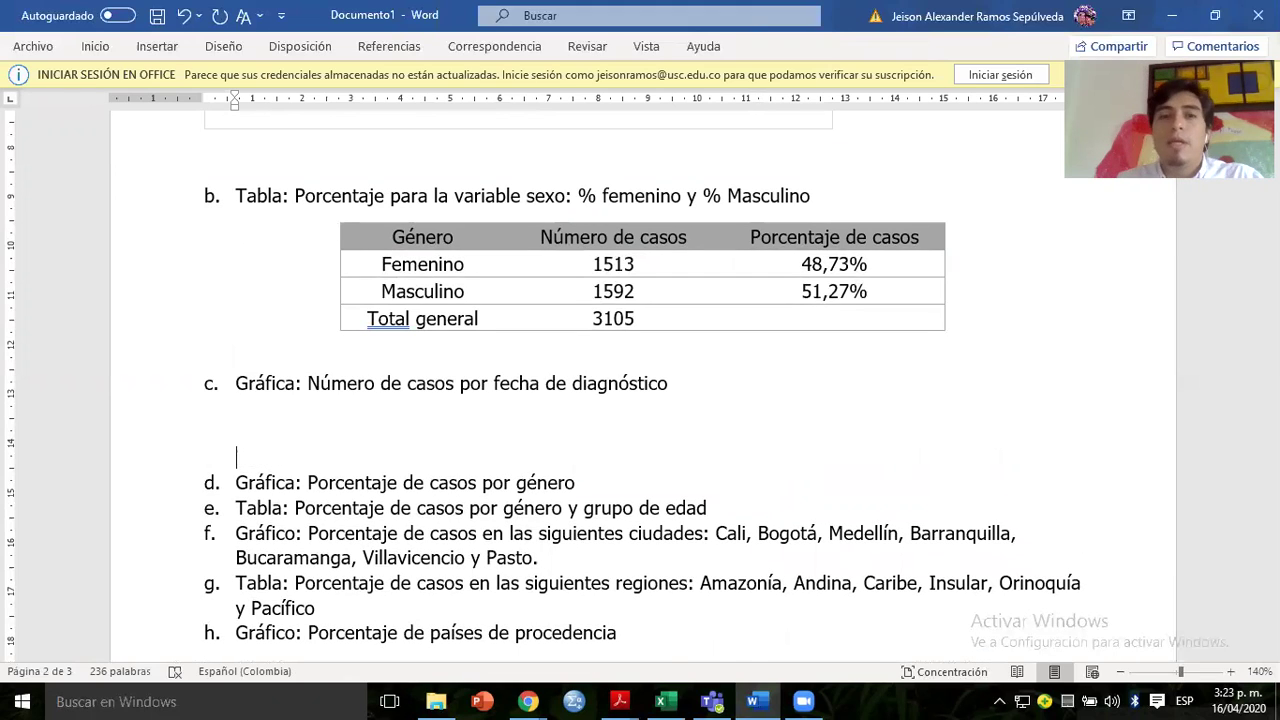
drag(308, 383, 652, 390)
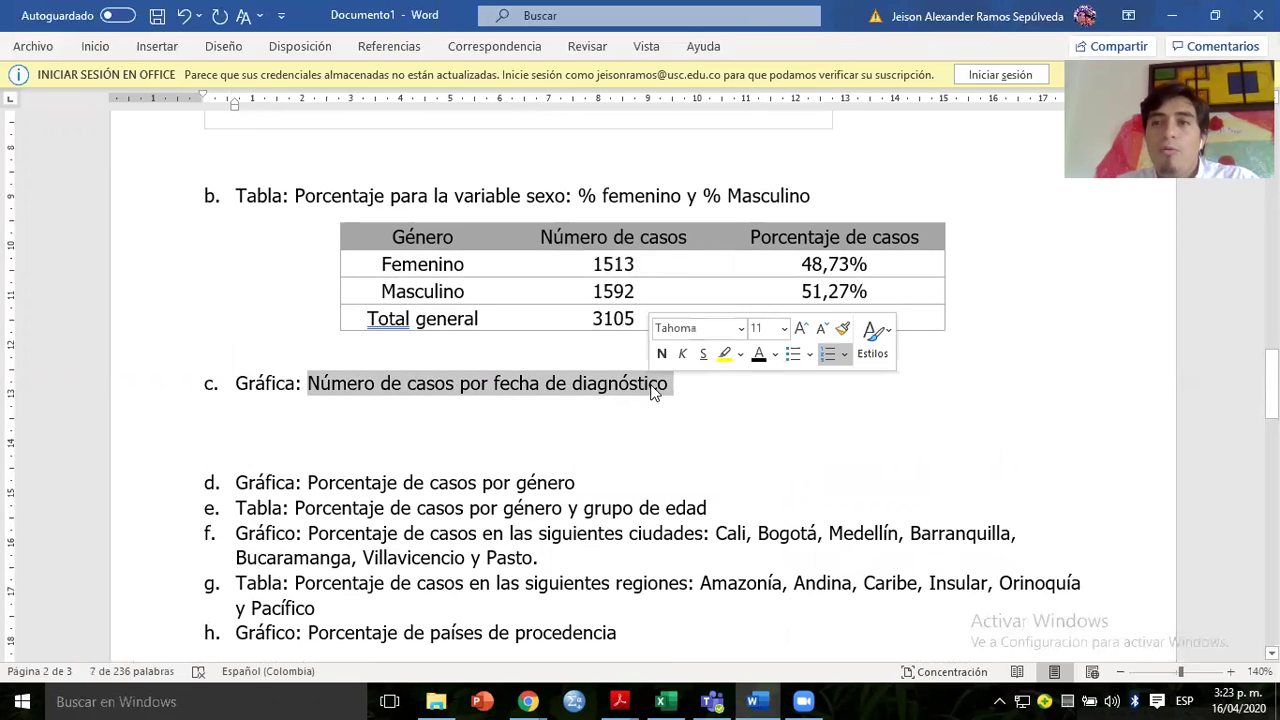
click(539, 415)
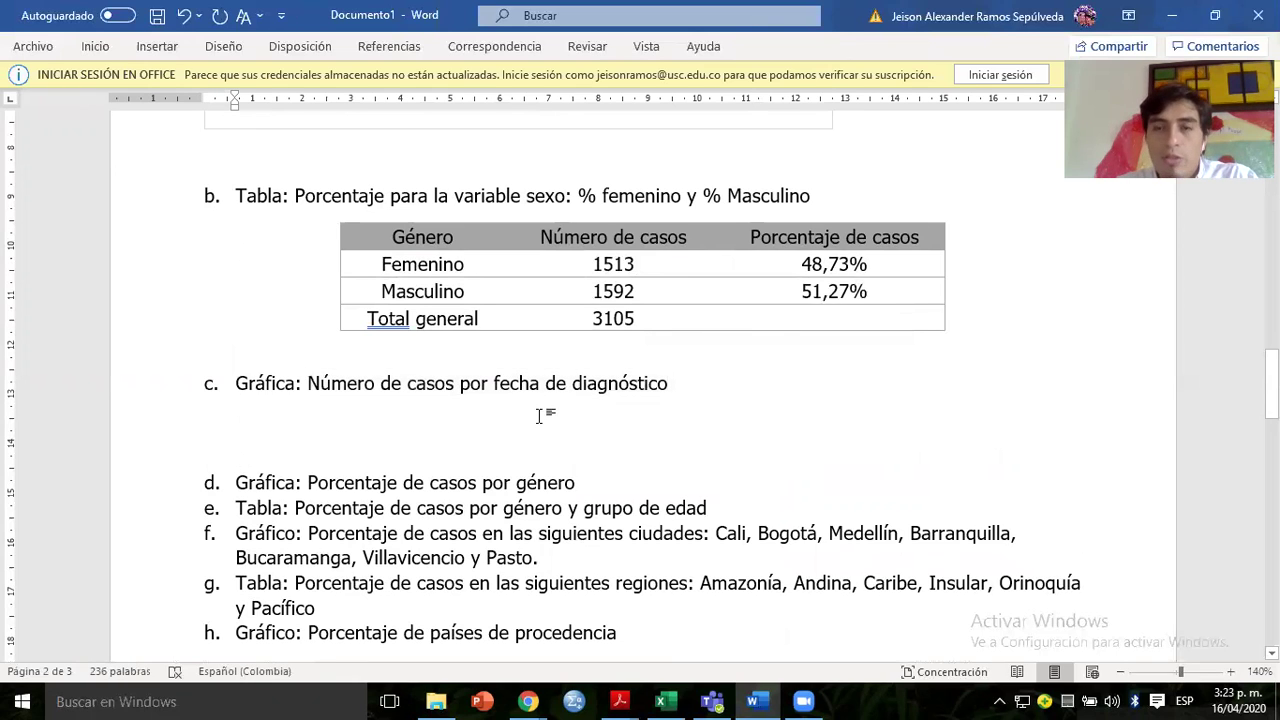
Switch to Excel, clear the pending copy and remove the Sexo field from the pivot table.
key(alt+Tab)
key(alt+Tab)
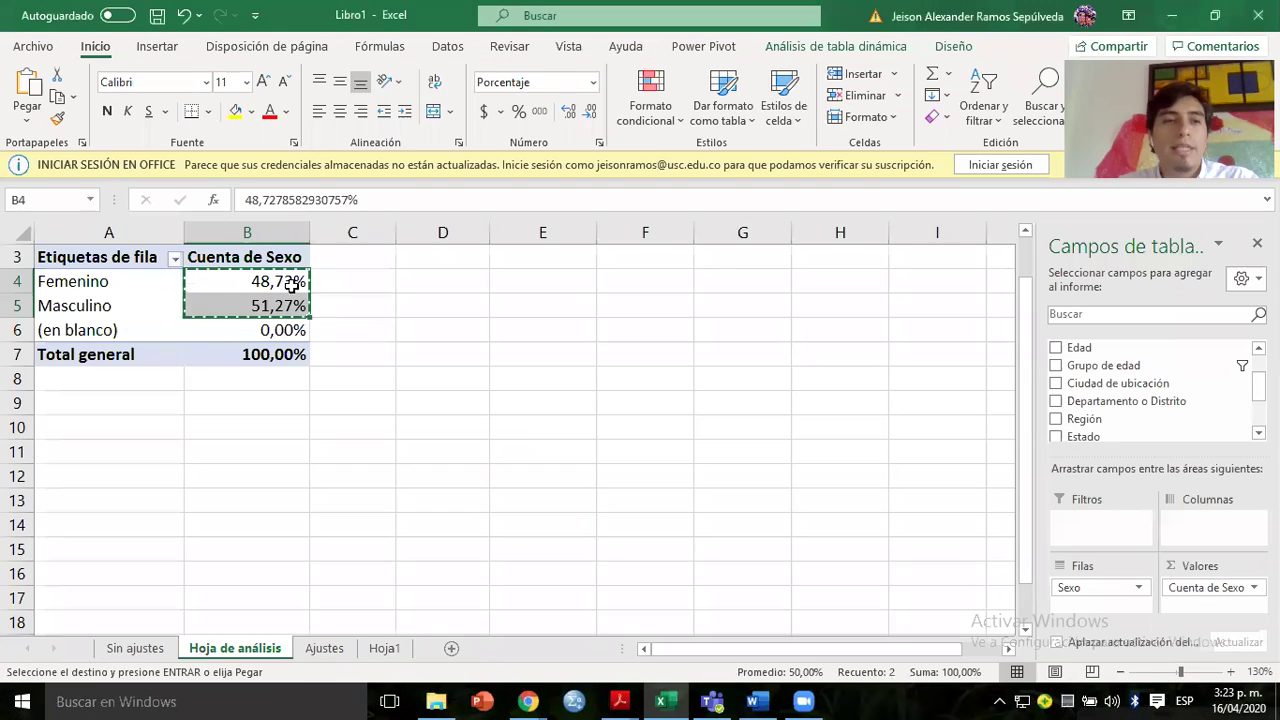
key(Escape)
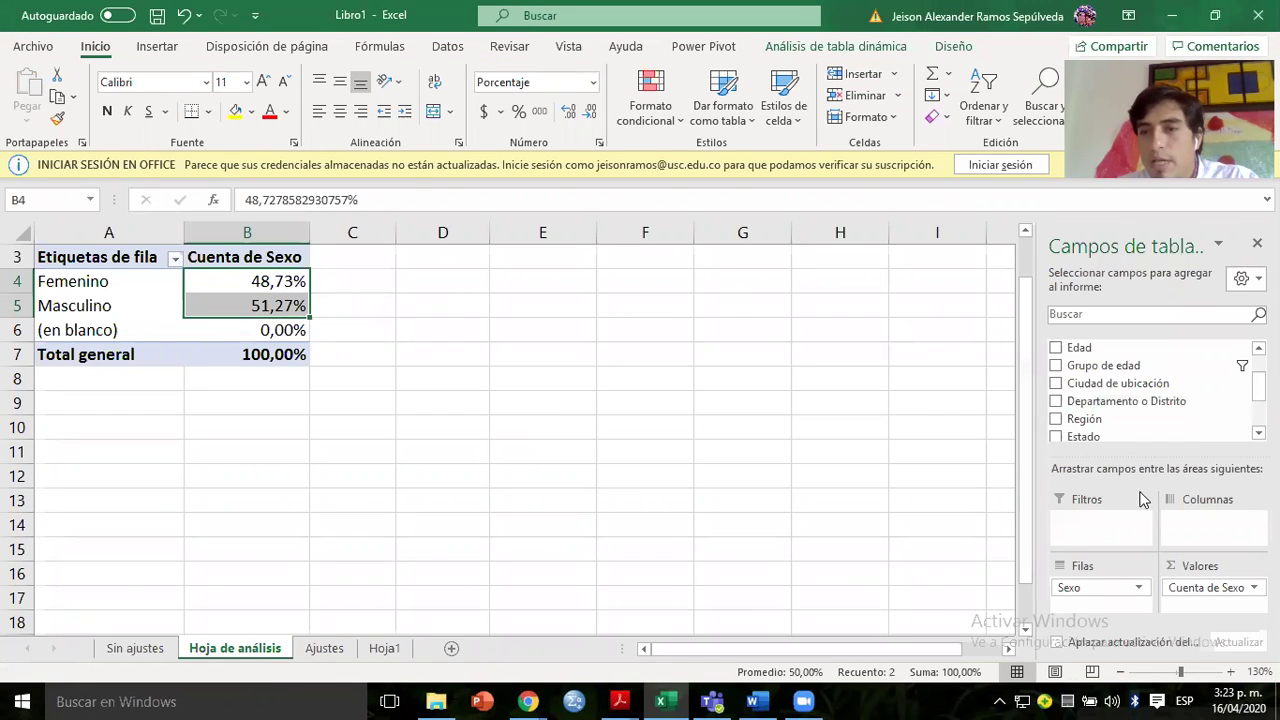
scroll(1240, 385, up, 3)
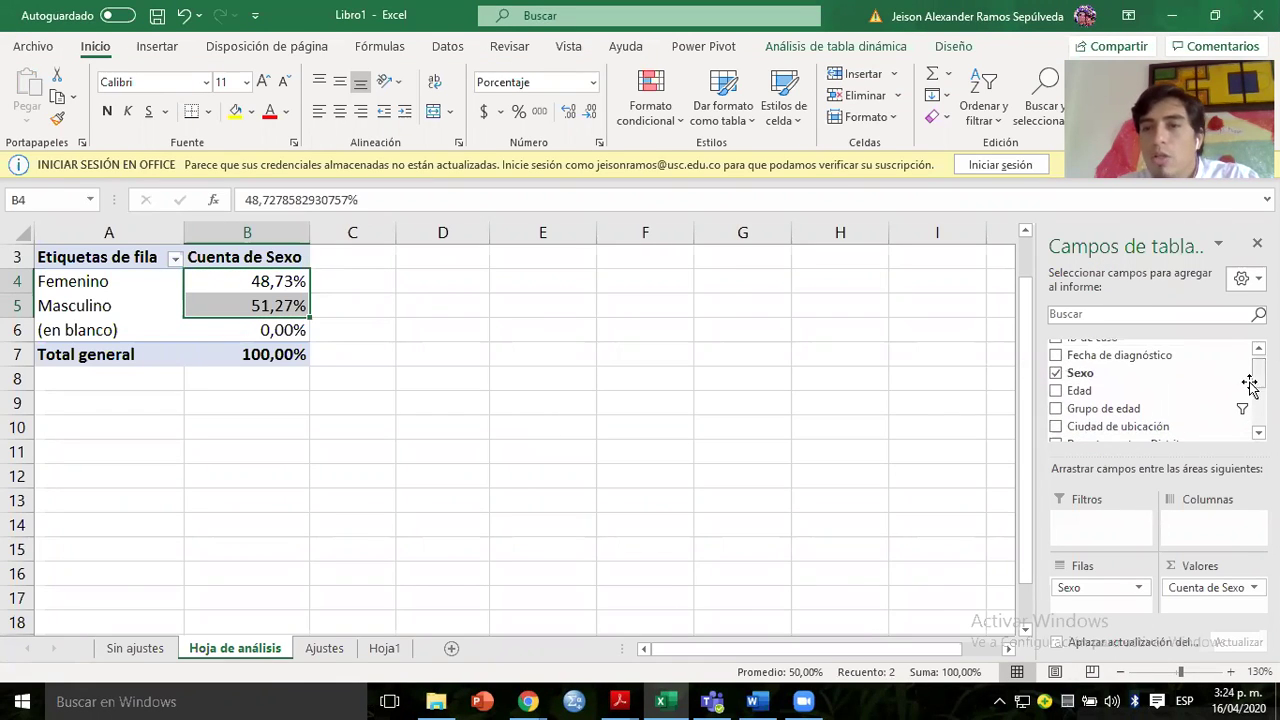
click(1056, 375)
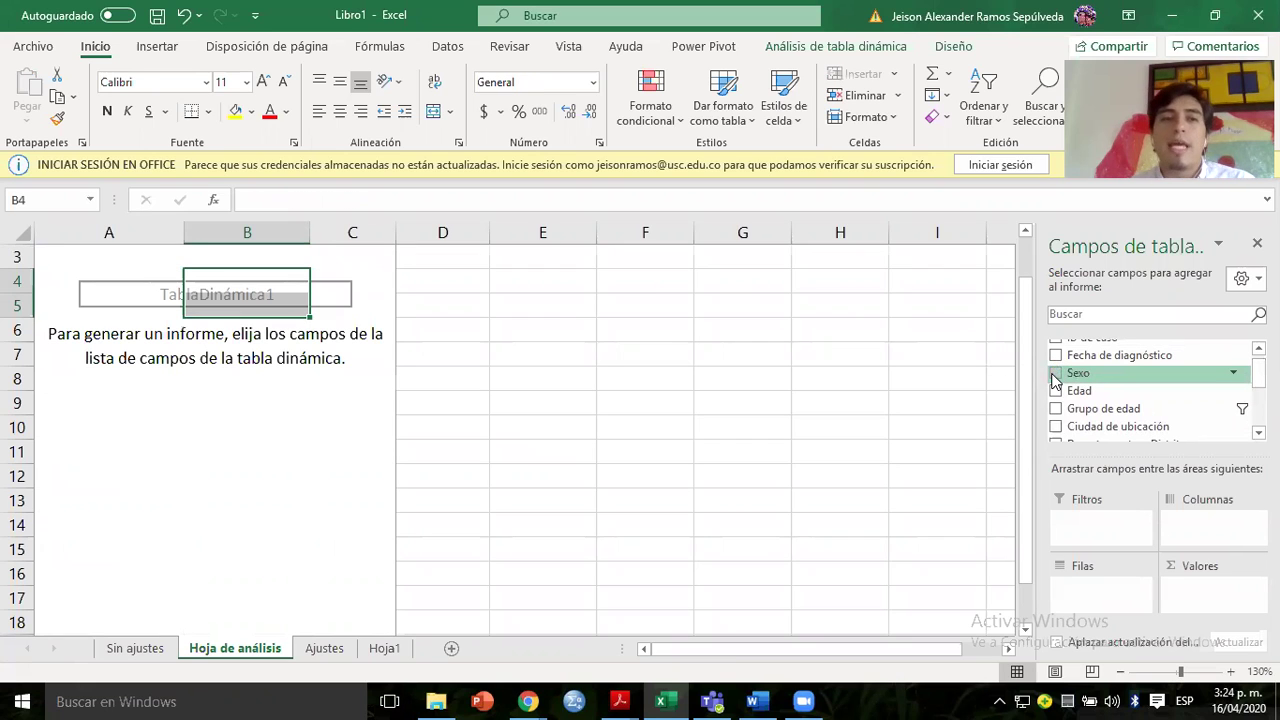
Add Fecha de diagnóstico to the pivot table's rows and also to its values as a count.
click(1056, 356)
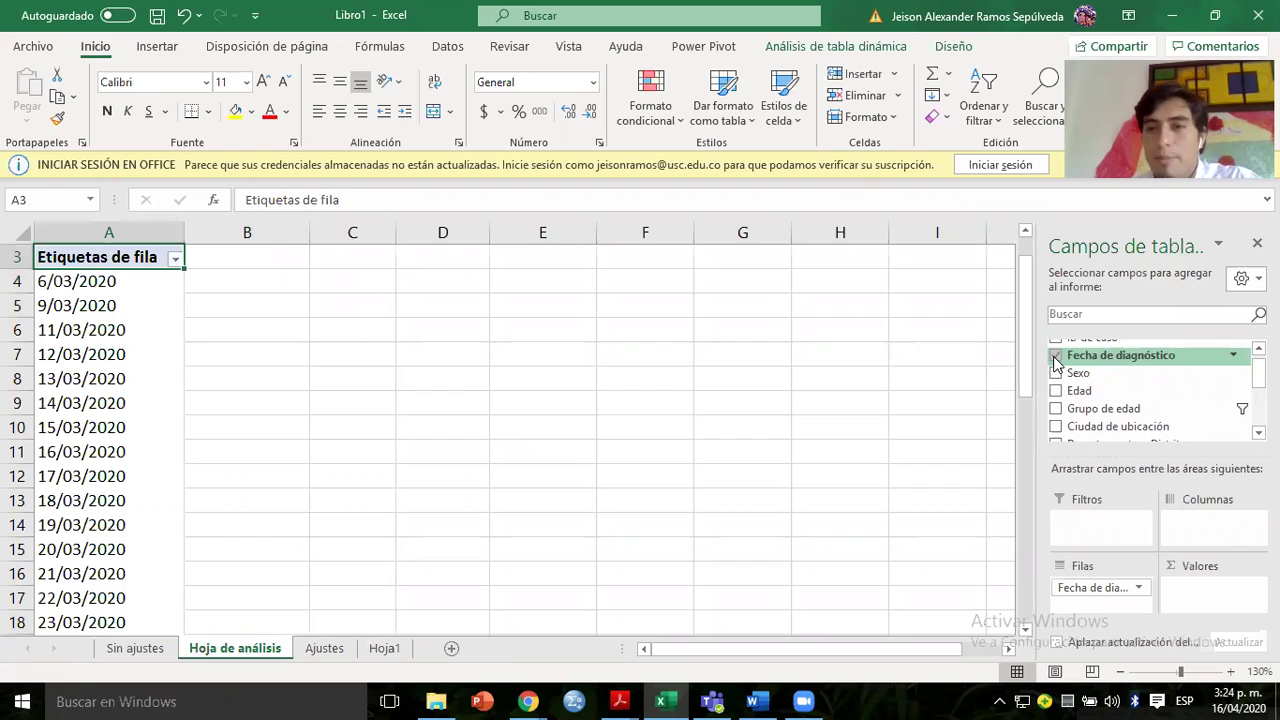
click(1056, 358)
drag(1056, 365, 1078, 590)
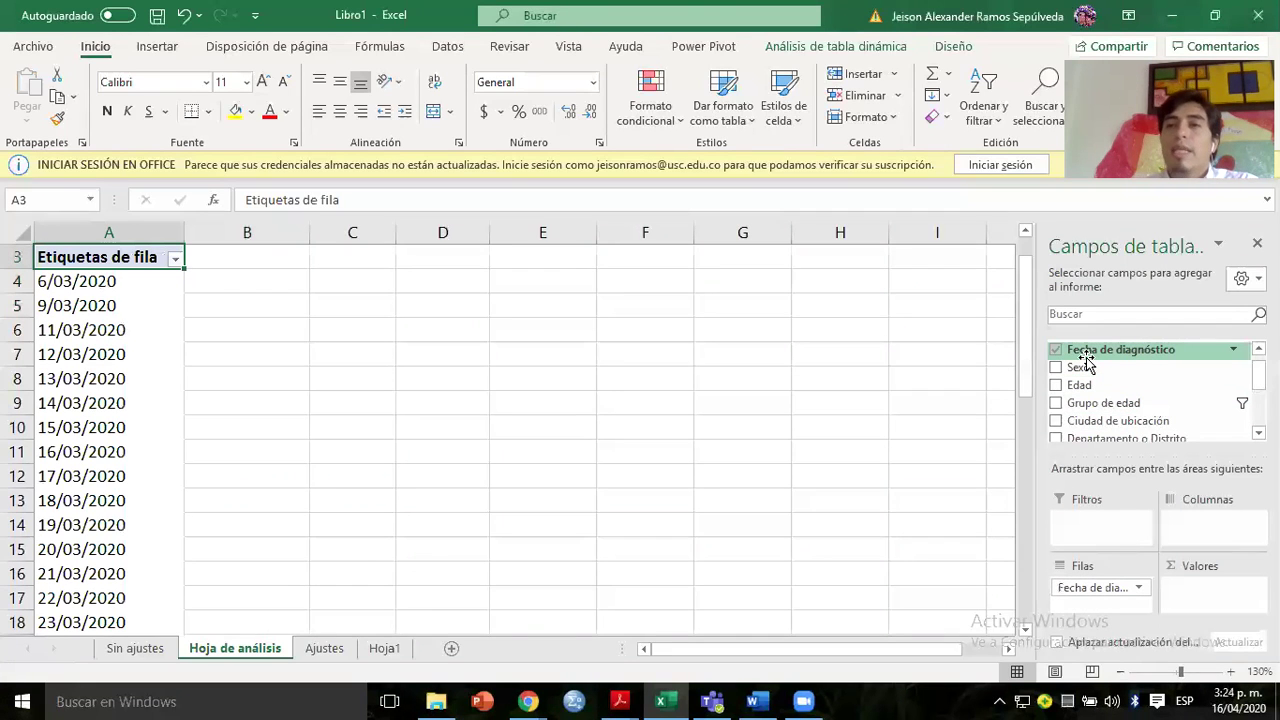
drag(1085, 360, 1187, 601)
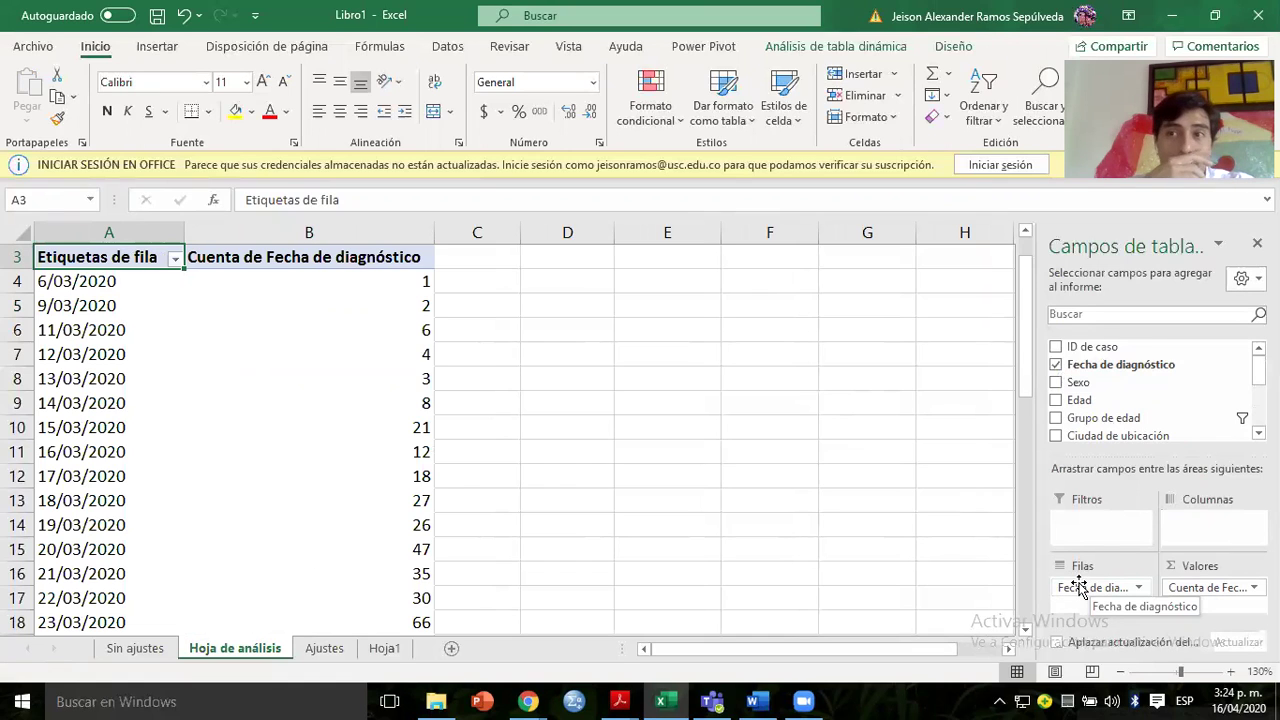
click(62, 282)
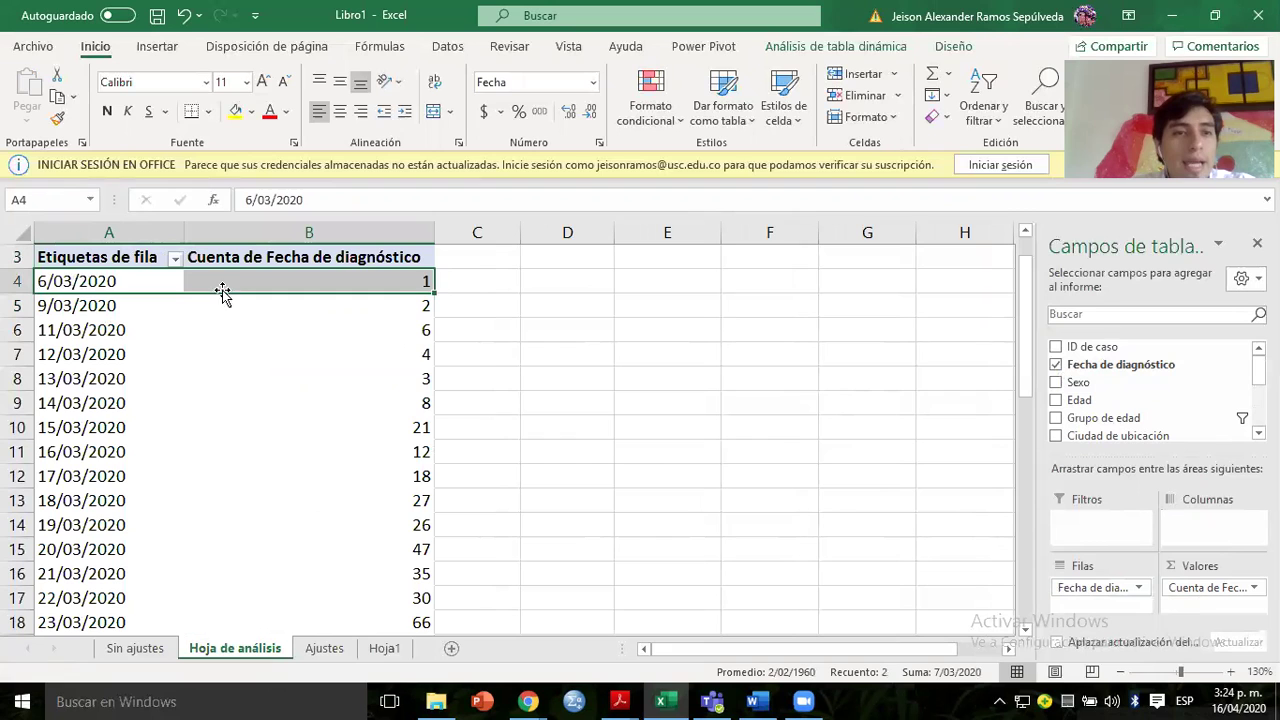
click(100, 282)
click(214, 284)
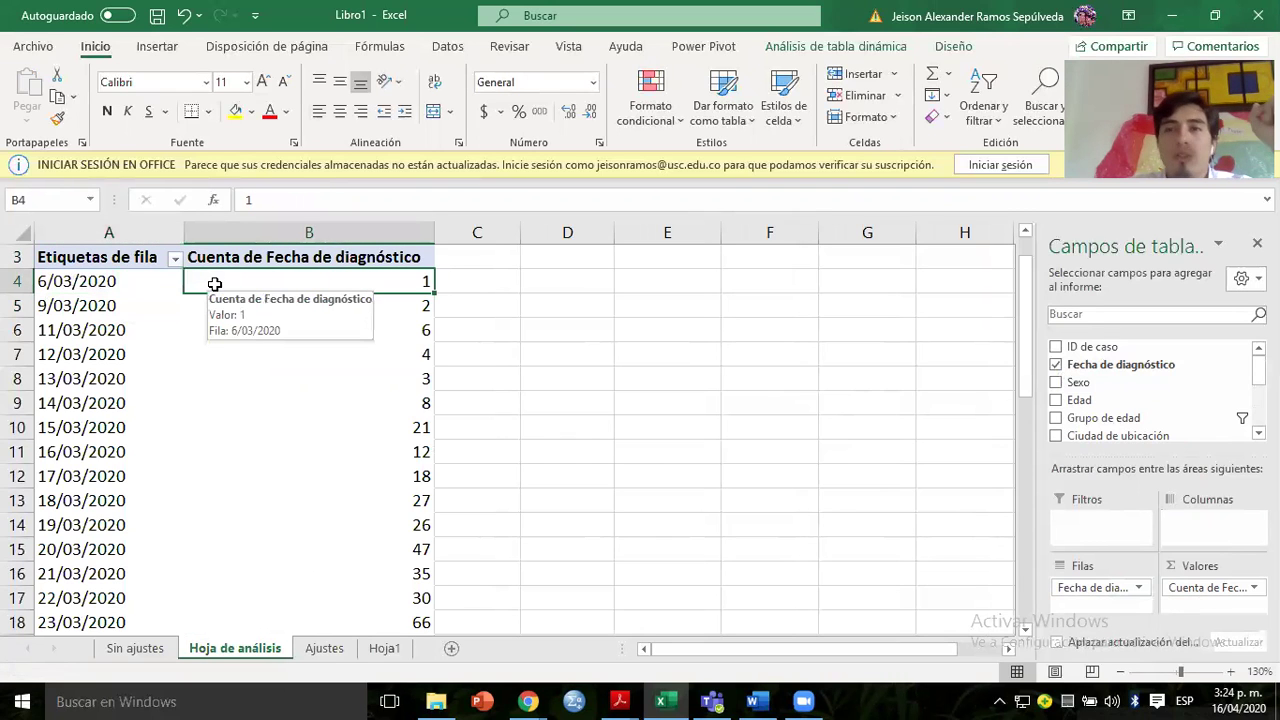
Review the number of cases for each diagnosis date, from the first date down to the grand total.
key(Page_Down)
key(Page_Down)
key(Page_Down)
key(Page_Down)
key(Page_Up)
key(Page_Up)
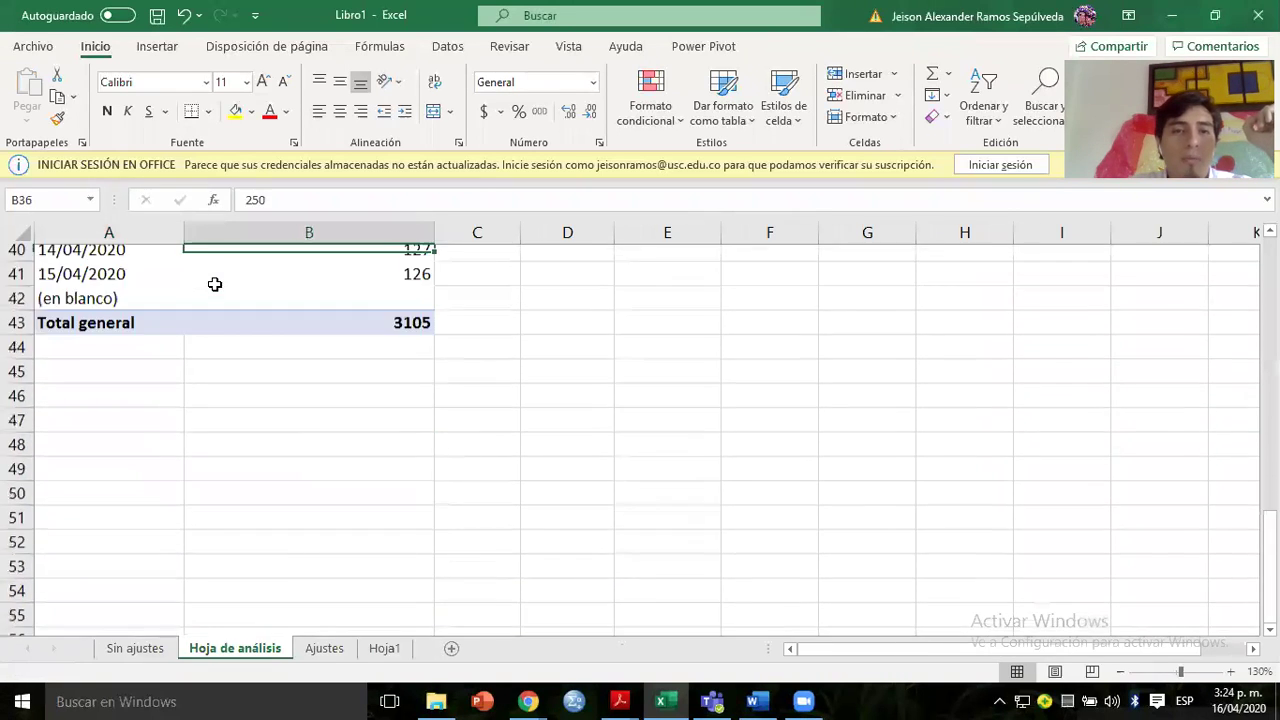
key(Down)
key(Down)
key(Down)
key(Down)
key(Down)
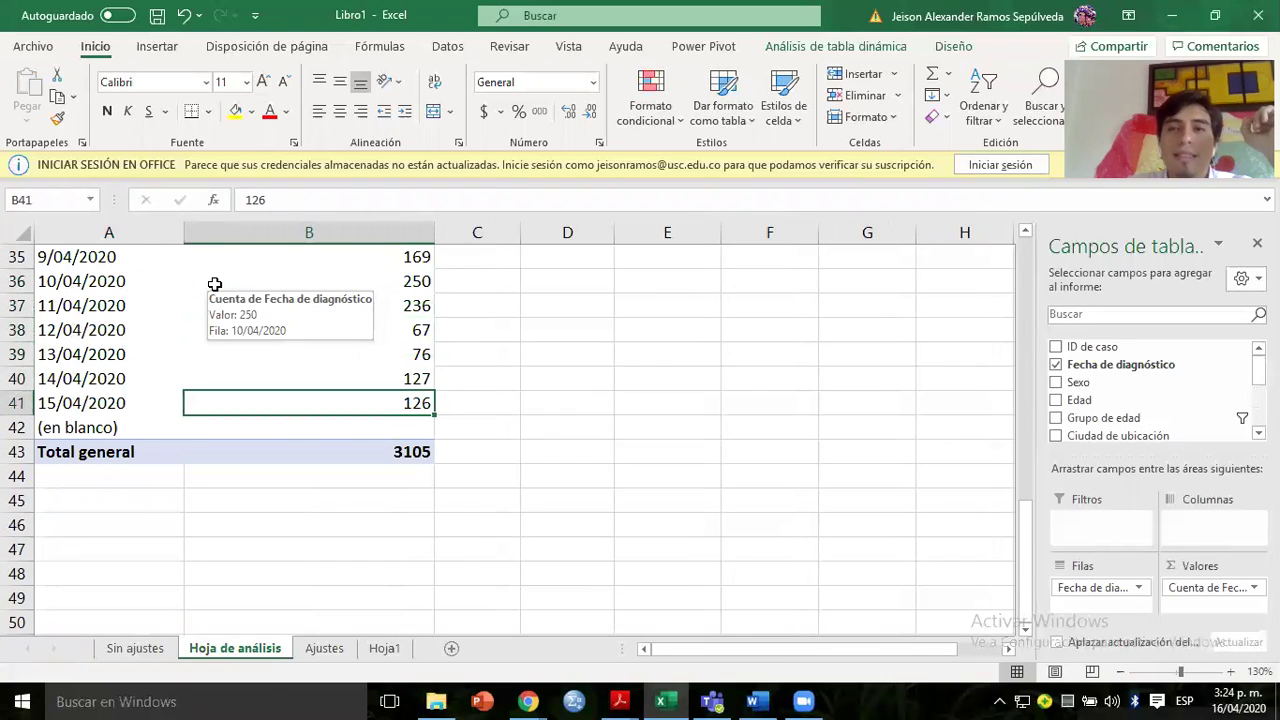
key(Up)
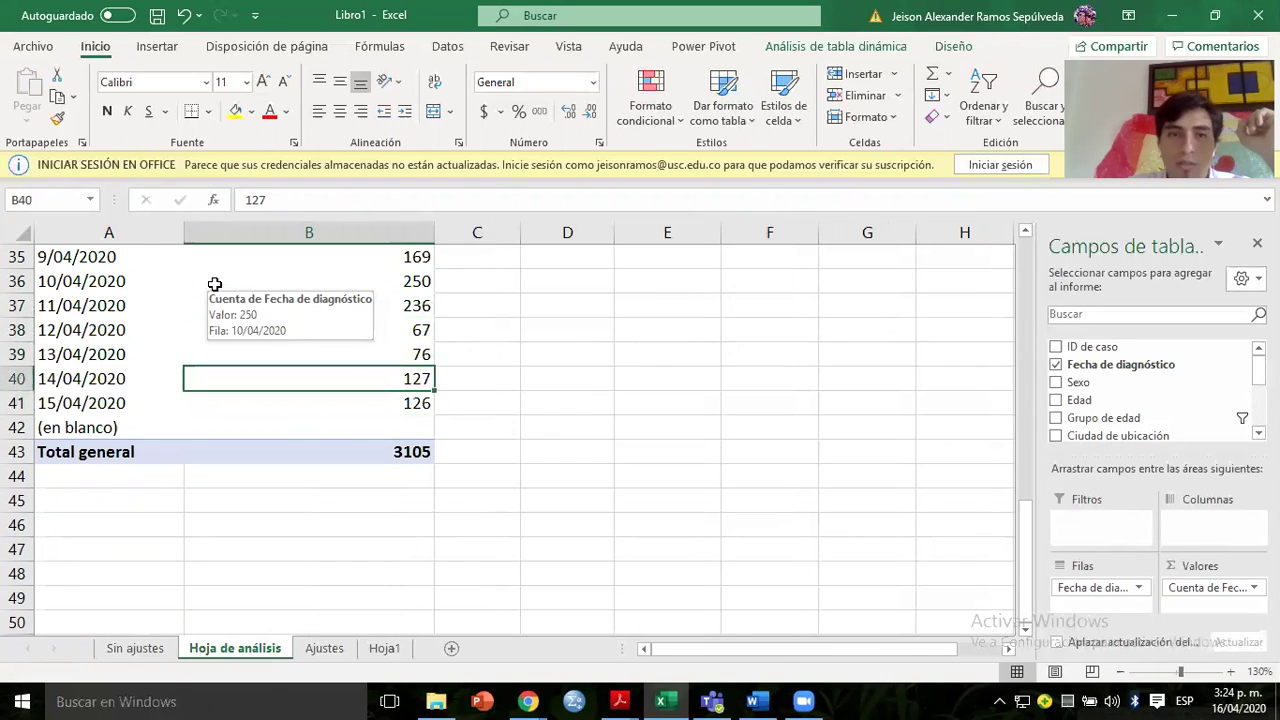
key(Up)
key(Up)
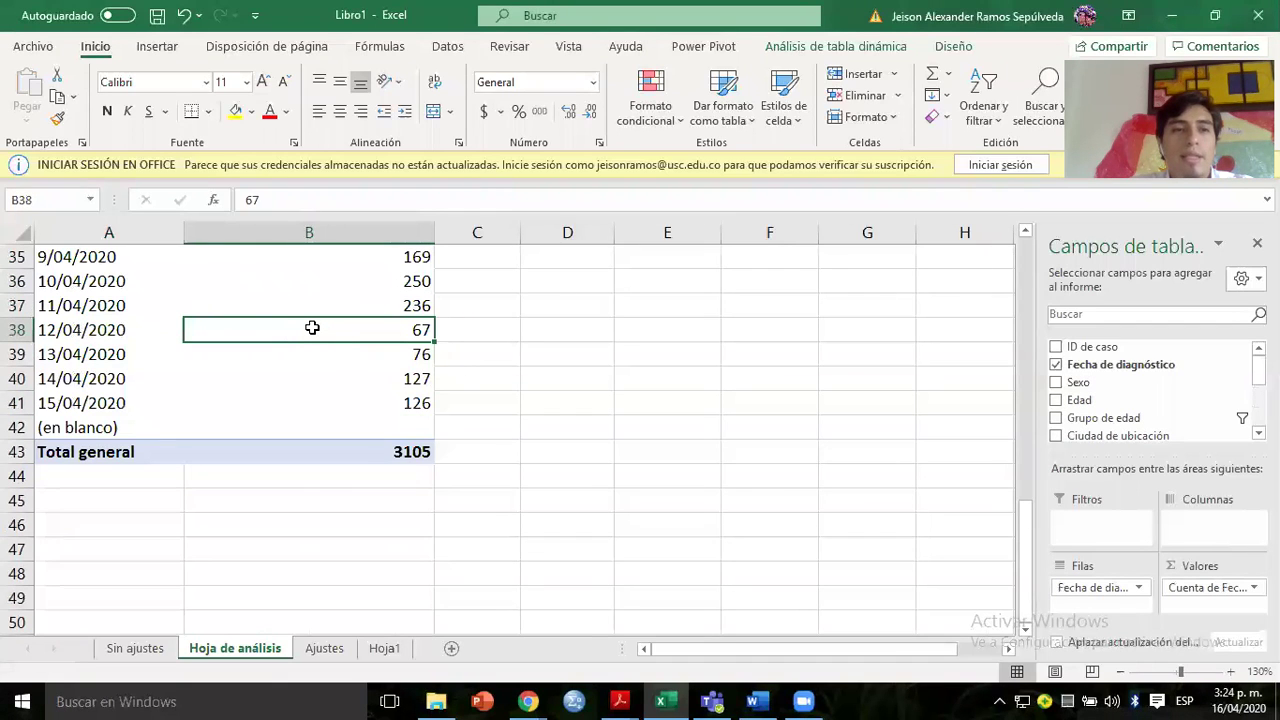
mouse_move(312, 328)
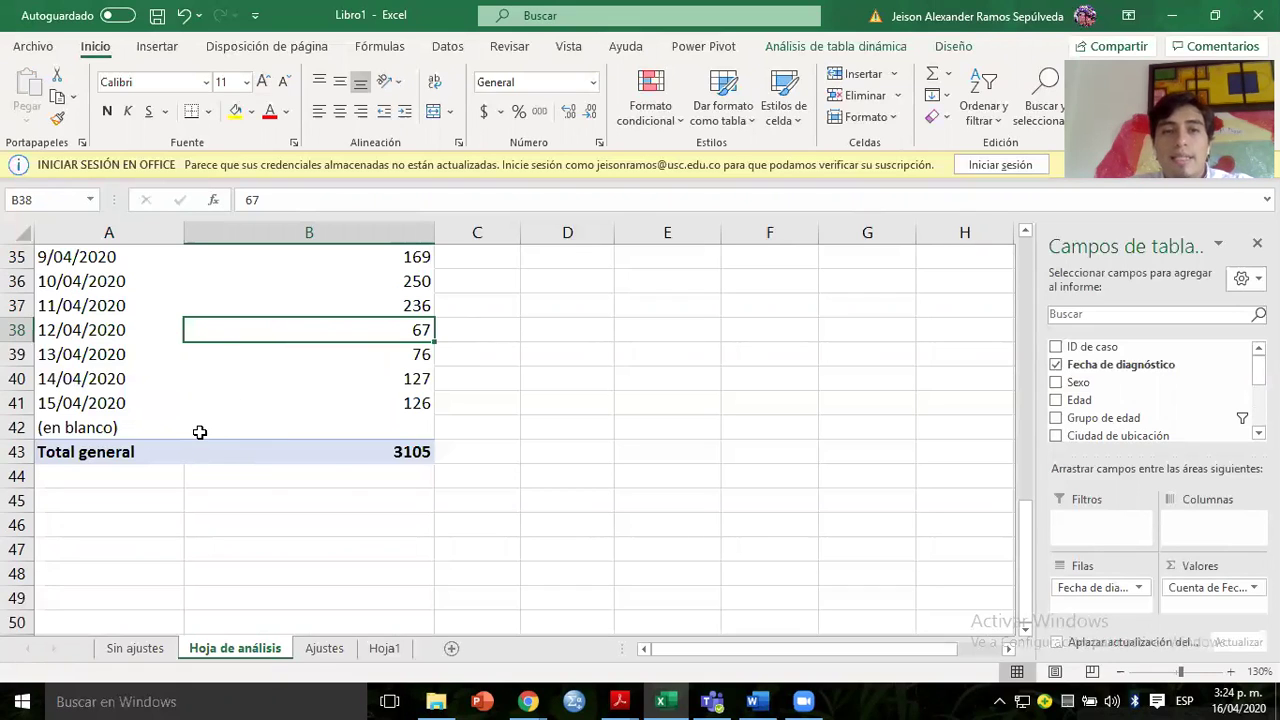
mouse_move(200, 432)
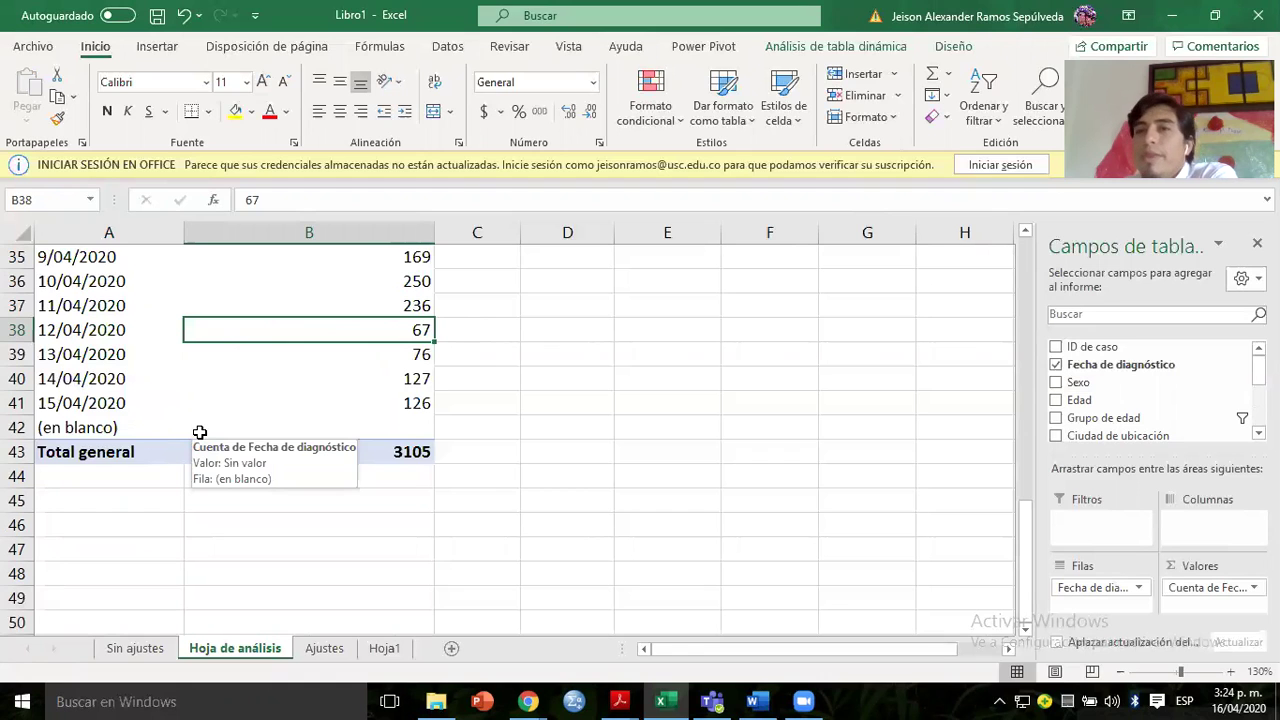
key(Page_Up)
key(Page_Up)
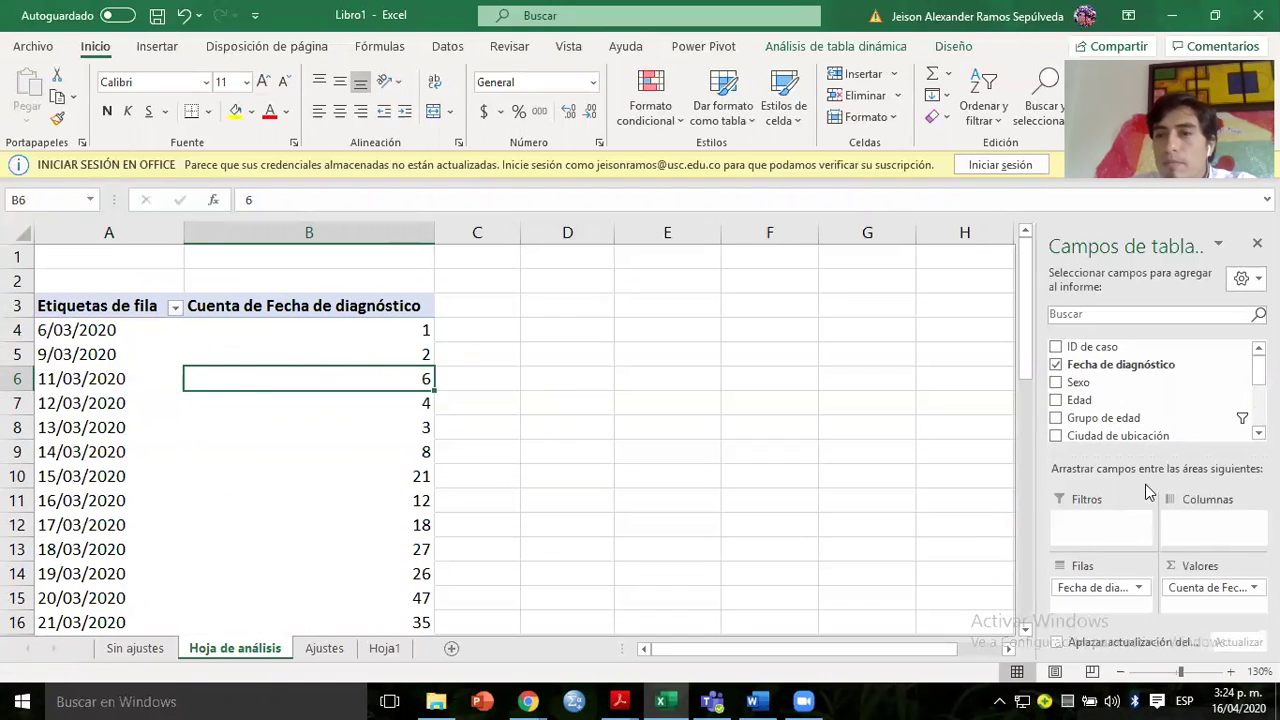
Add Fecha de diagnóstico to the pivot table's values a second time, shown as % del total de columnas.
drag(1077, 368, 1186, 600)
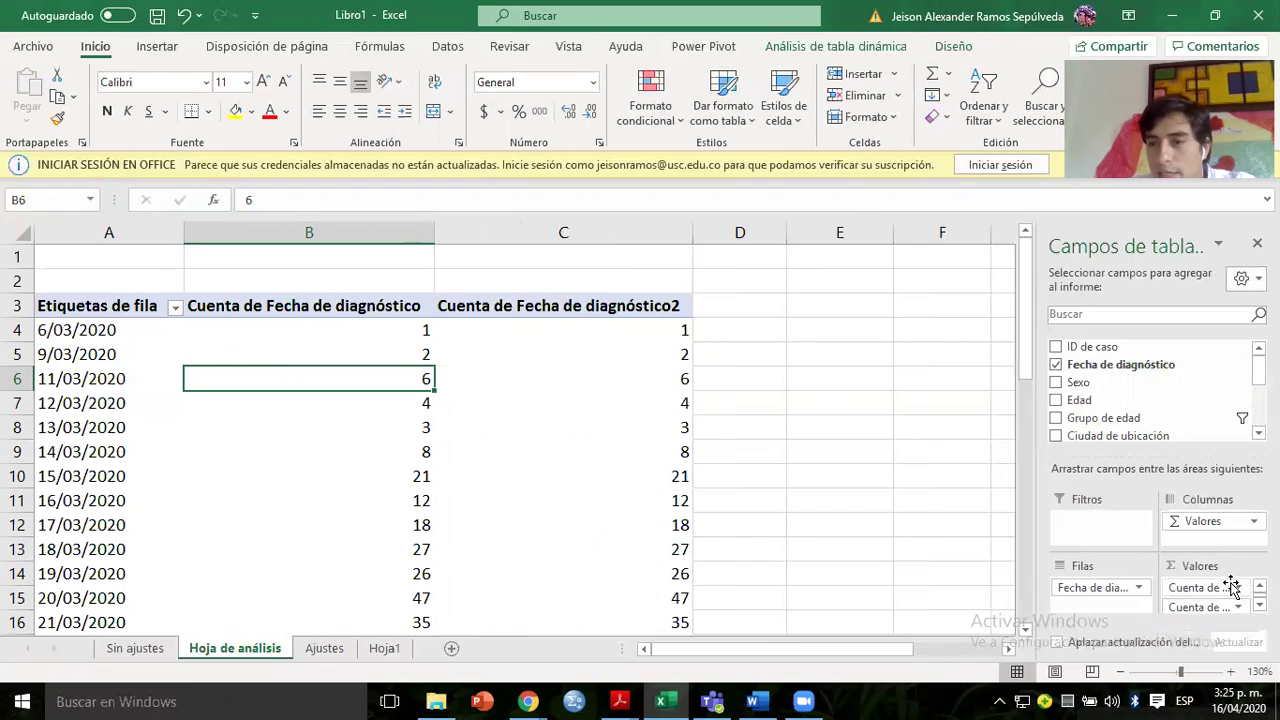
scroll(1207, 595, down, 1)
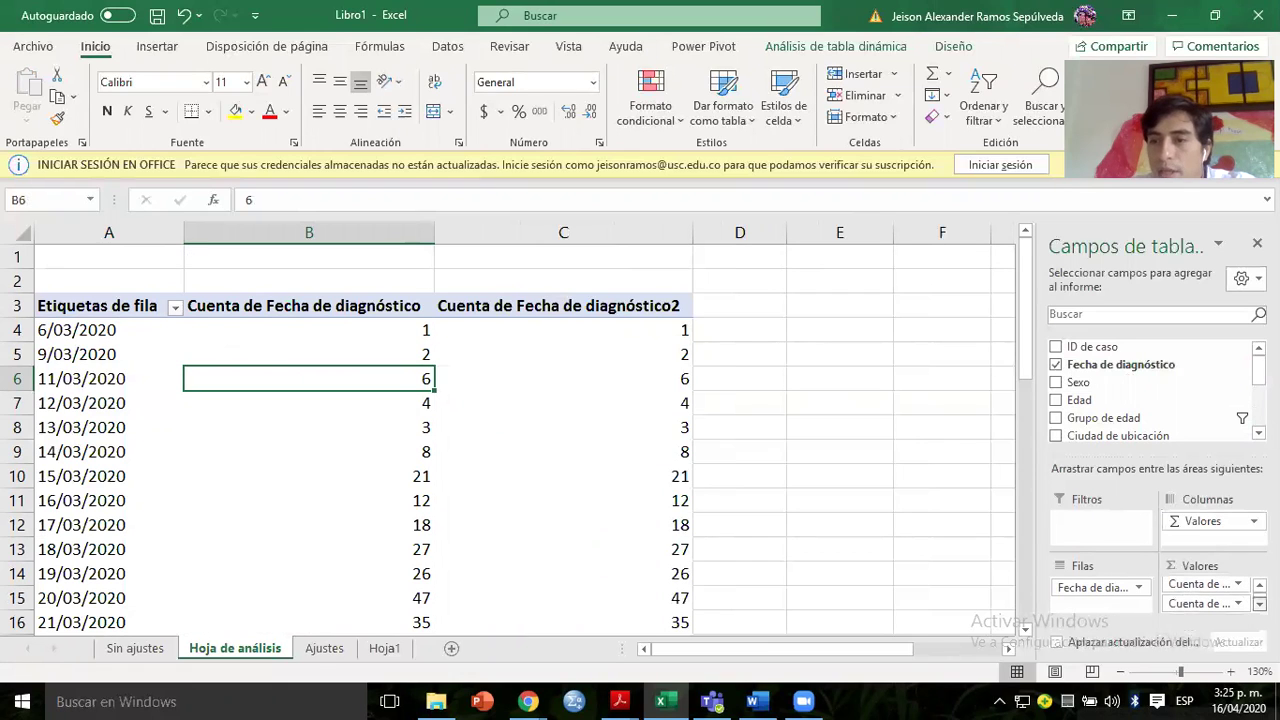
click(1240, 604)
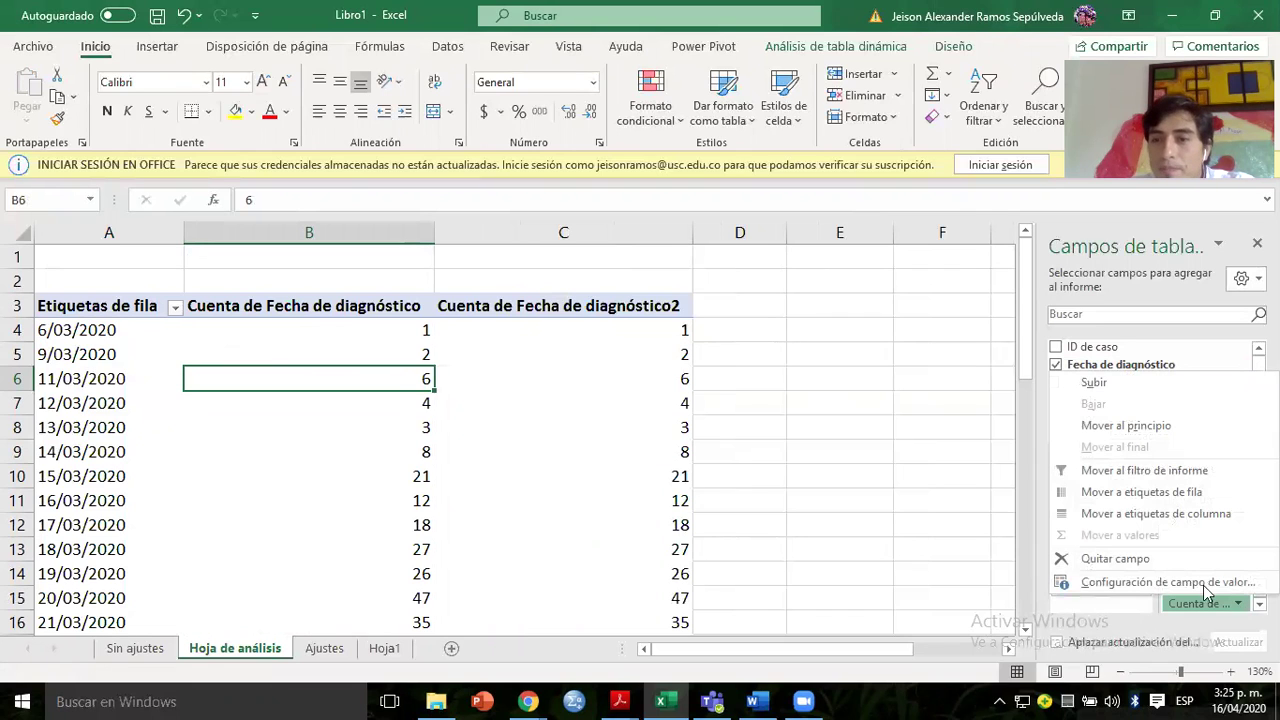
click(1168, 582)
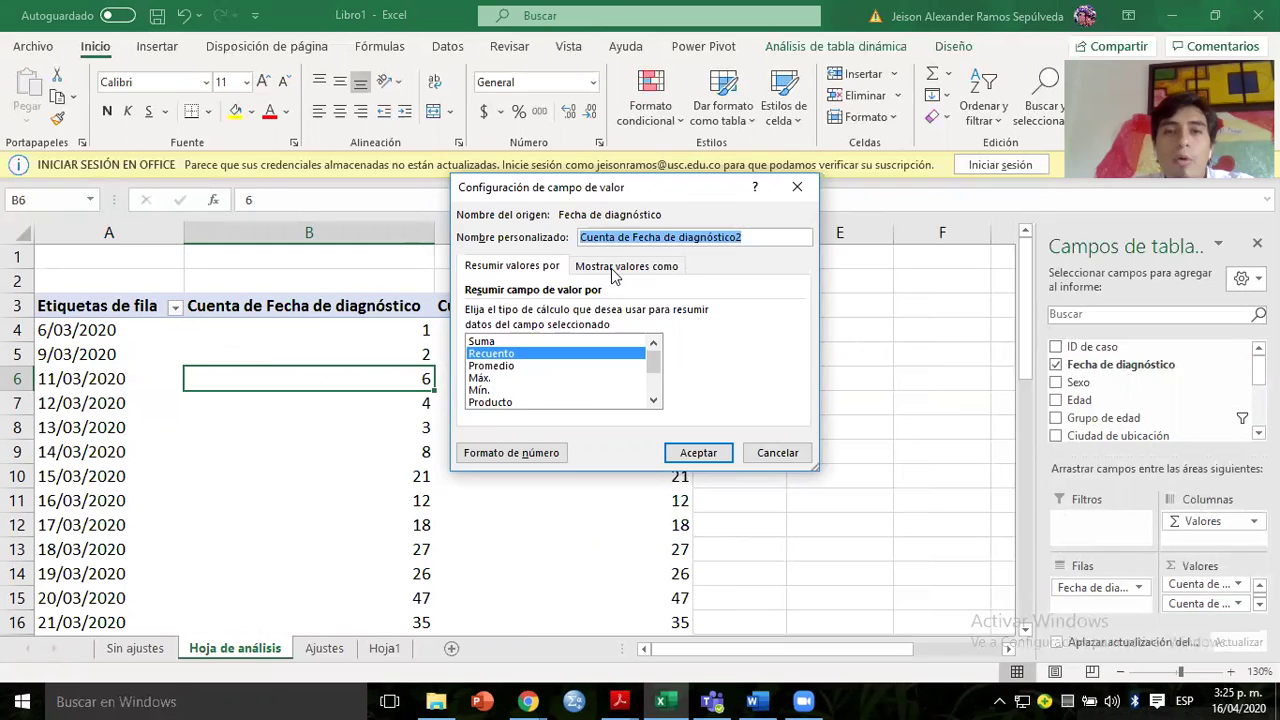
click(614, 268)
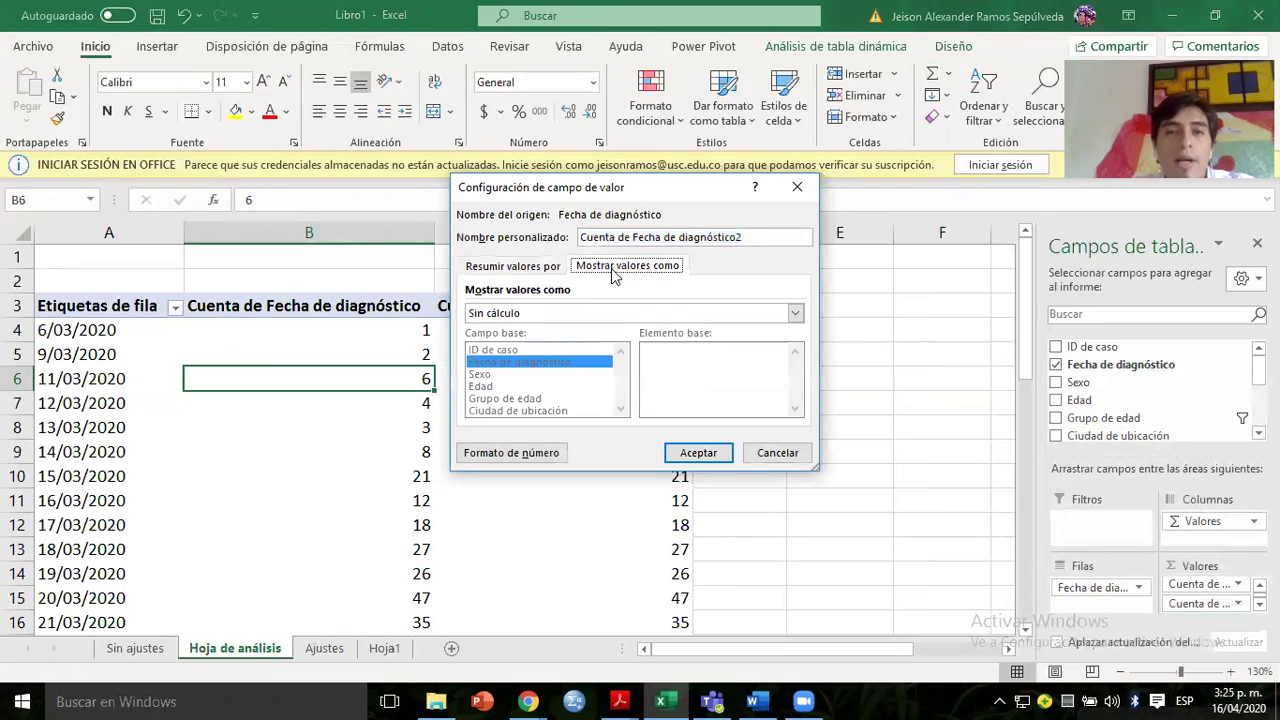
click(555, 313)
click(538, 357)
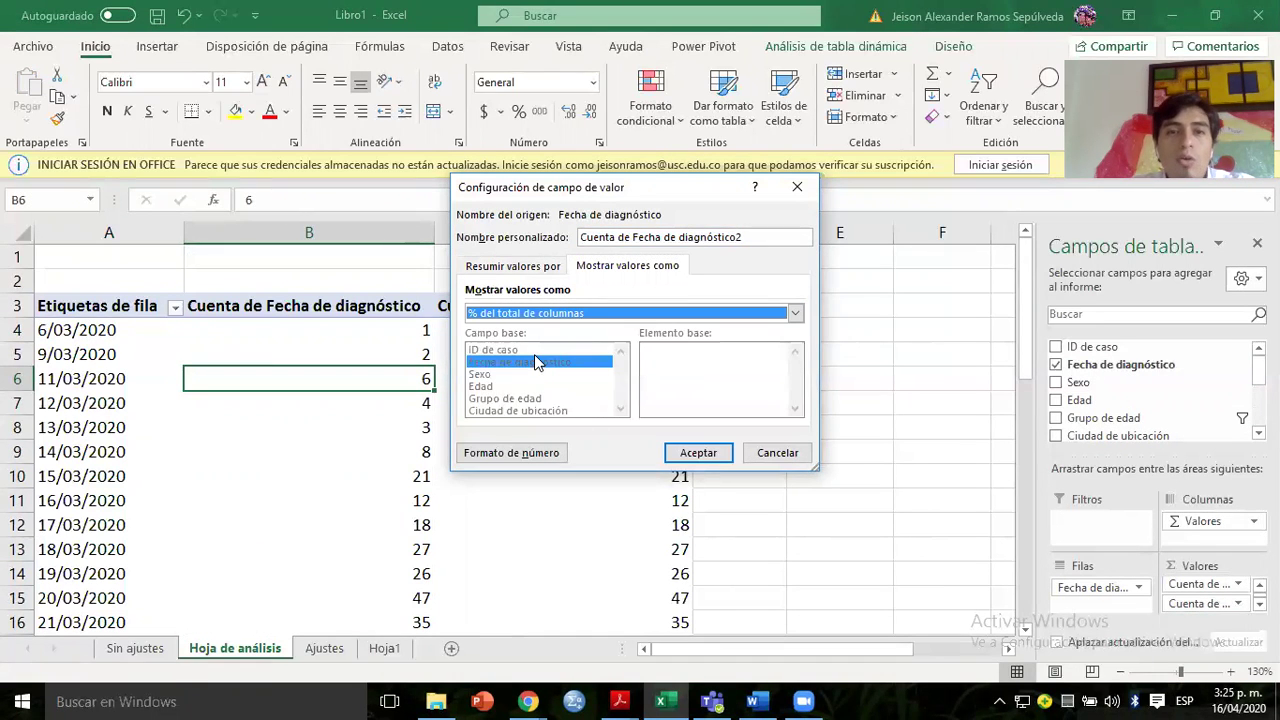
click(699, 455)
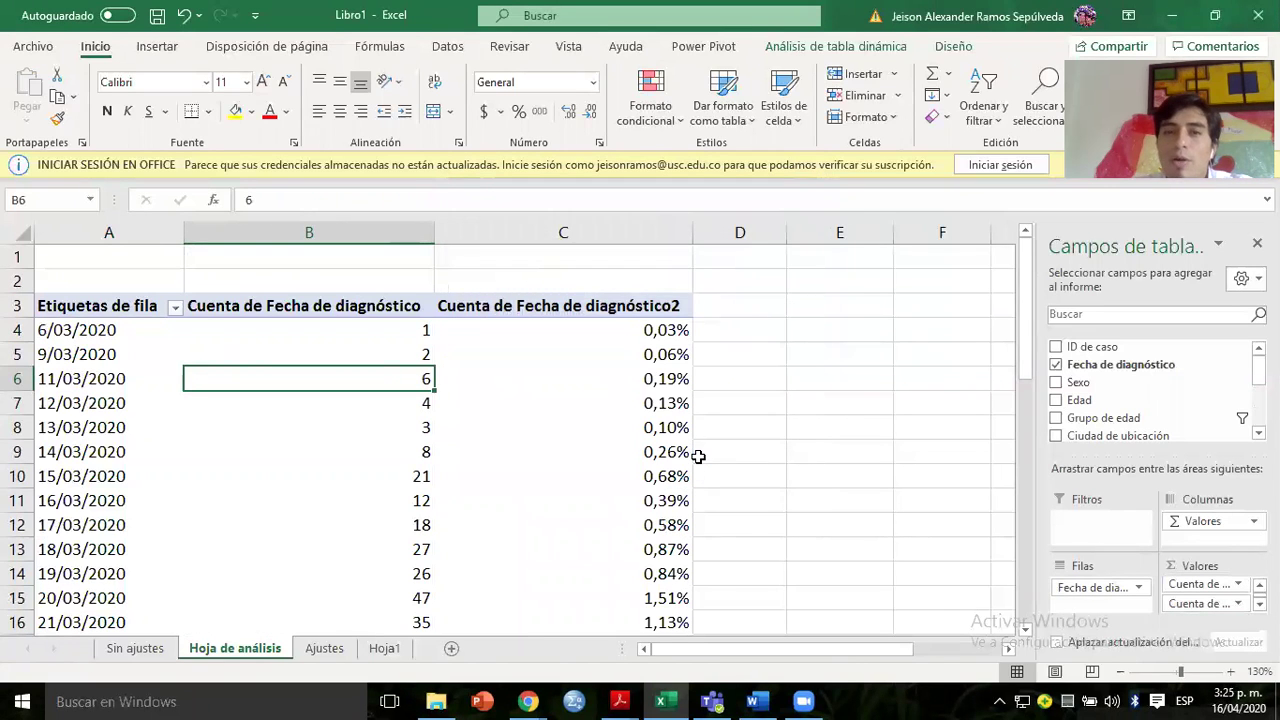
Review the percentage of cases for each diagnosis date down to the total, comparing the April dates.
click(634, 379)
click(646, 474)
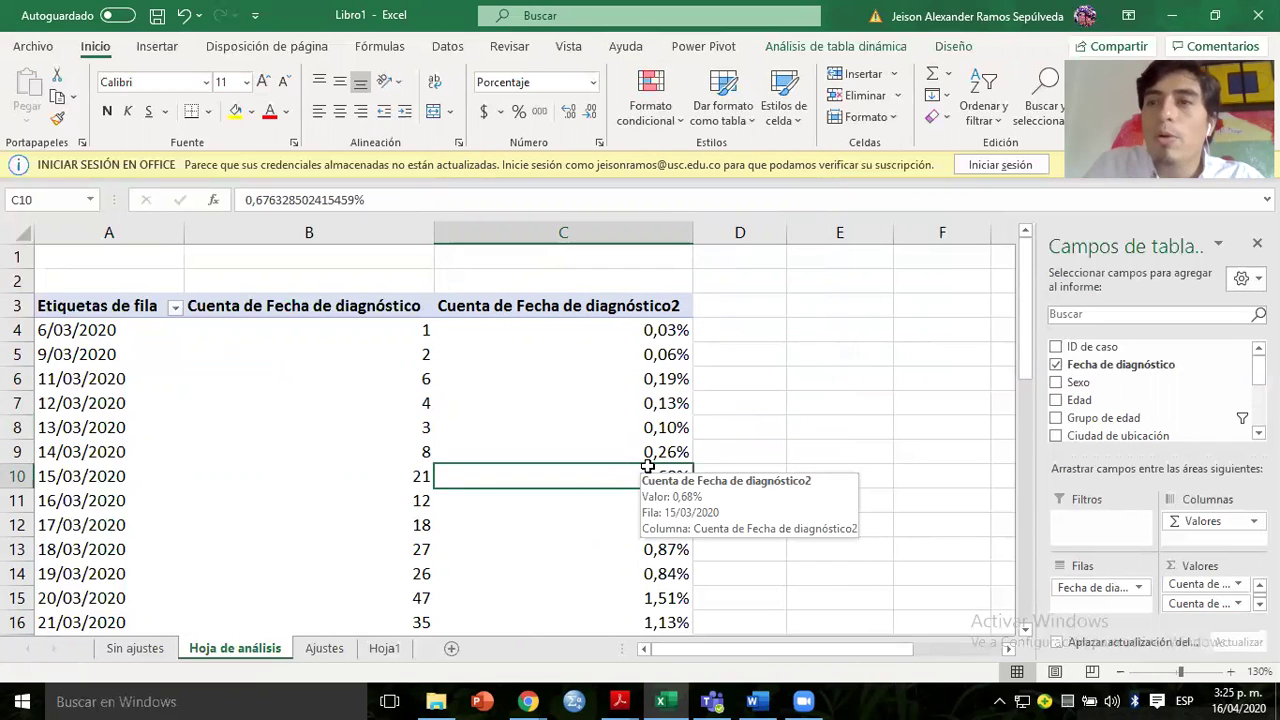
scroll(648, 466, down, 5)
click(648, 470)
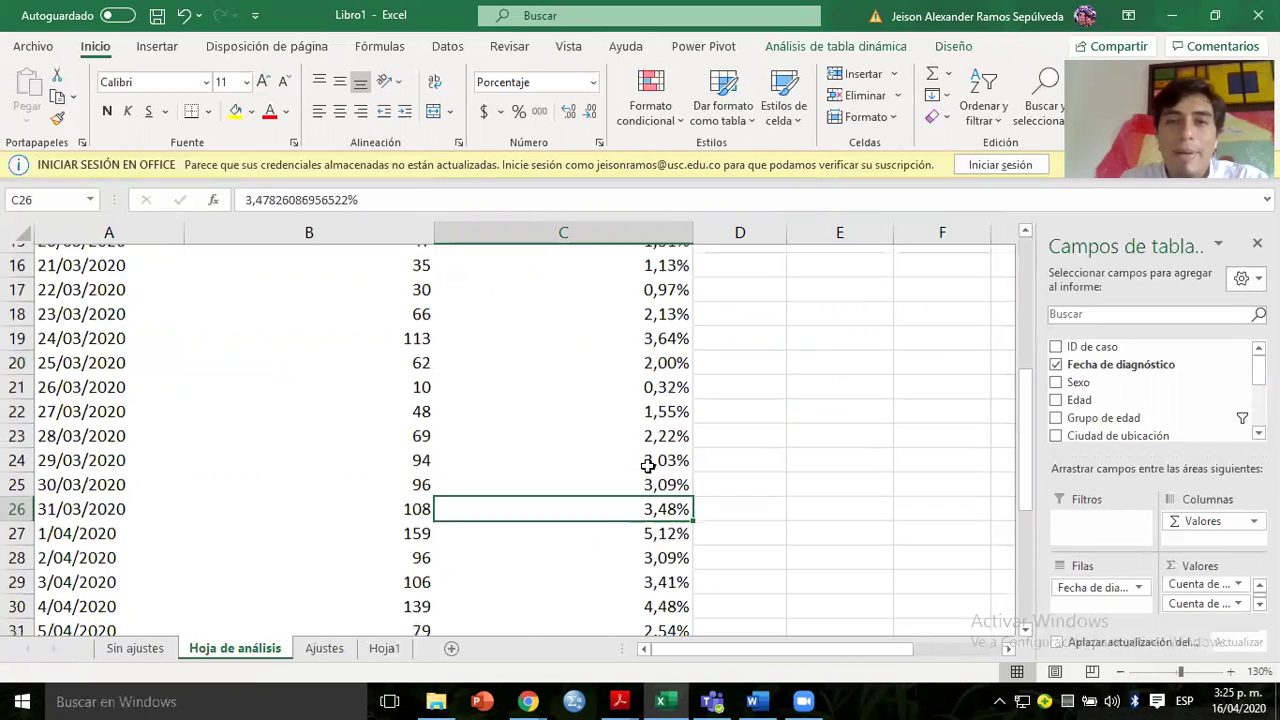
click(640, 428)
key(Page_Down)
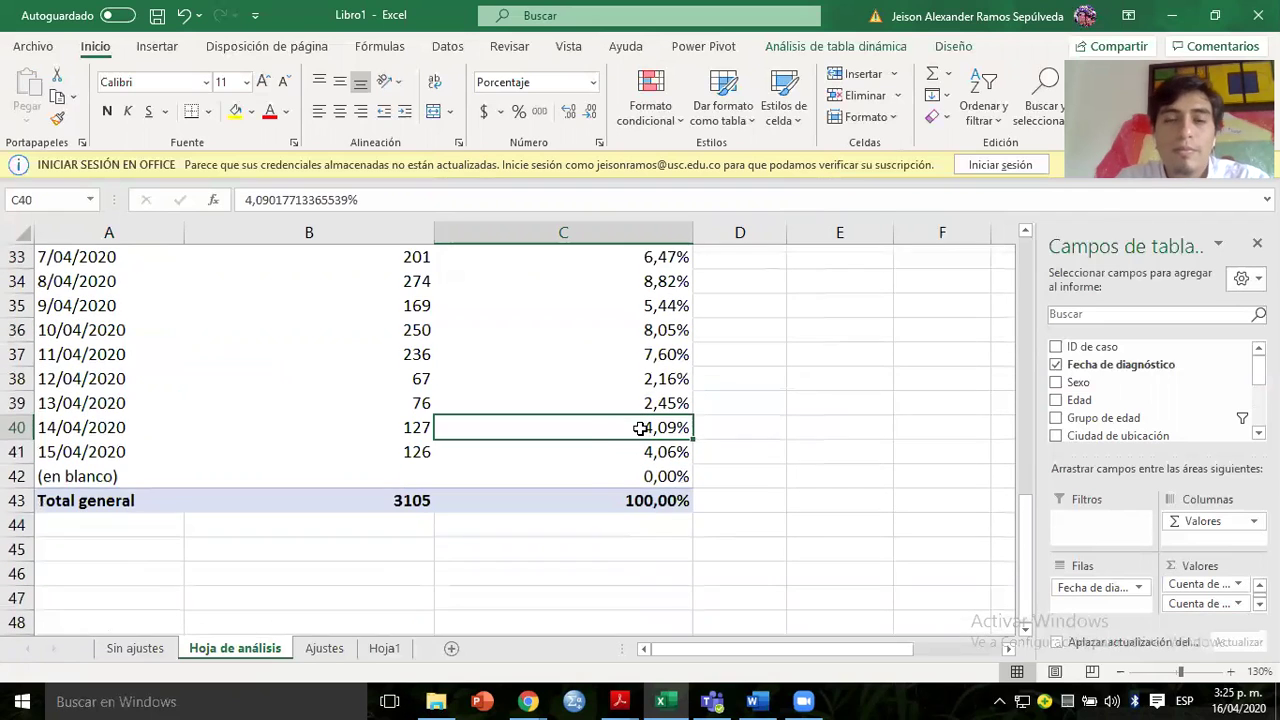
click(638, 357)
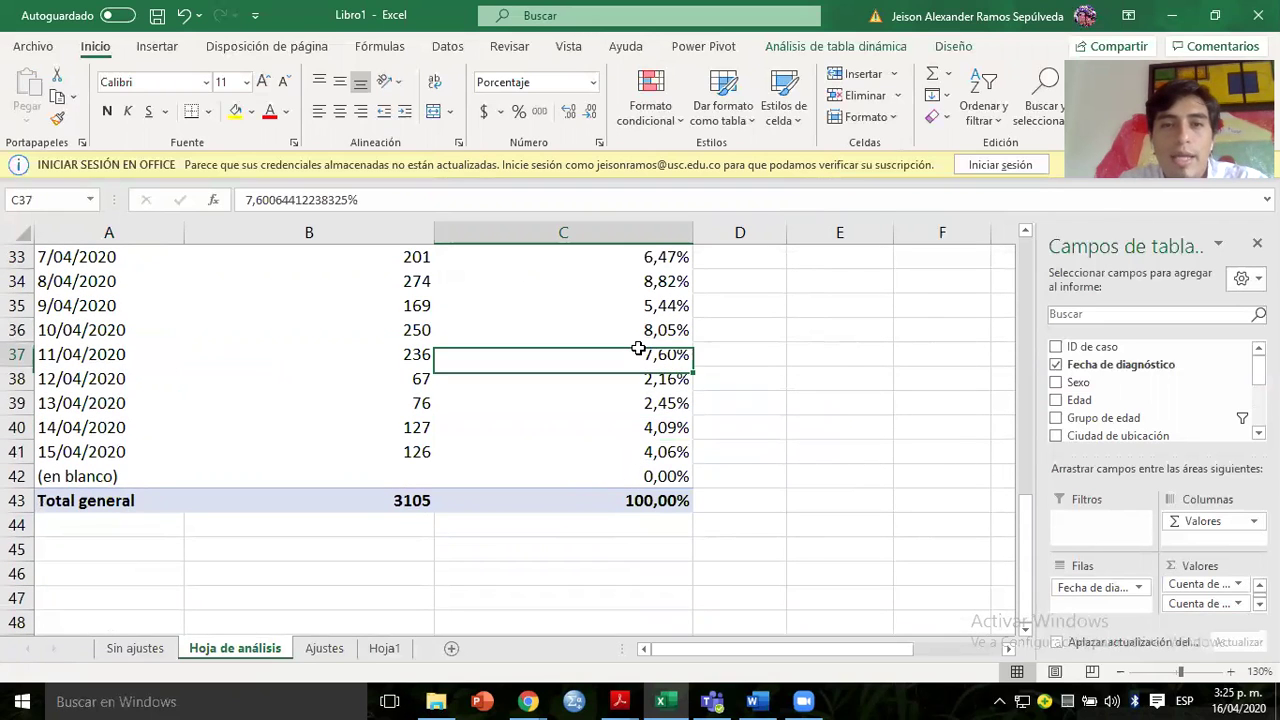
click(634, 336)
drag(407, 330, 531, 346)
click(568, 336)
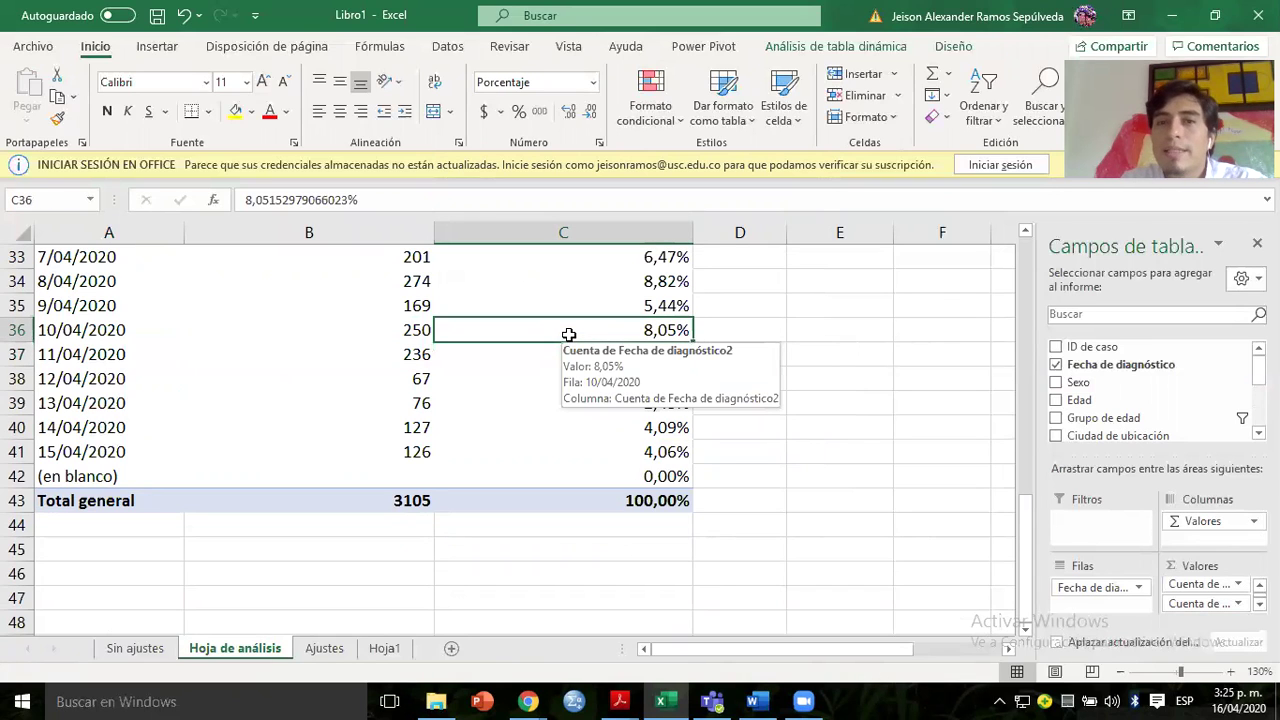
click(633, 284)
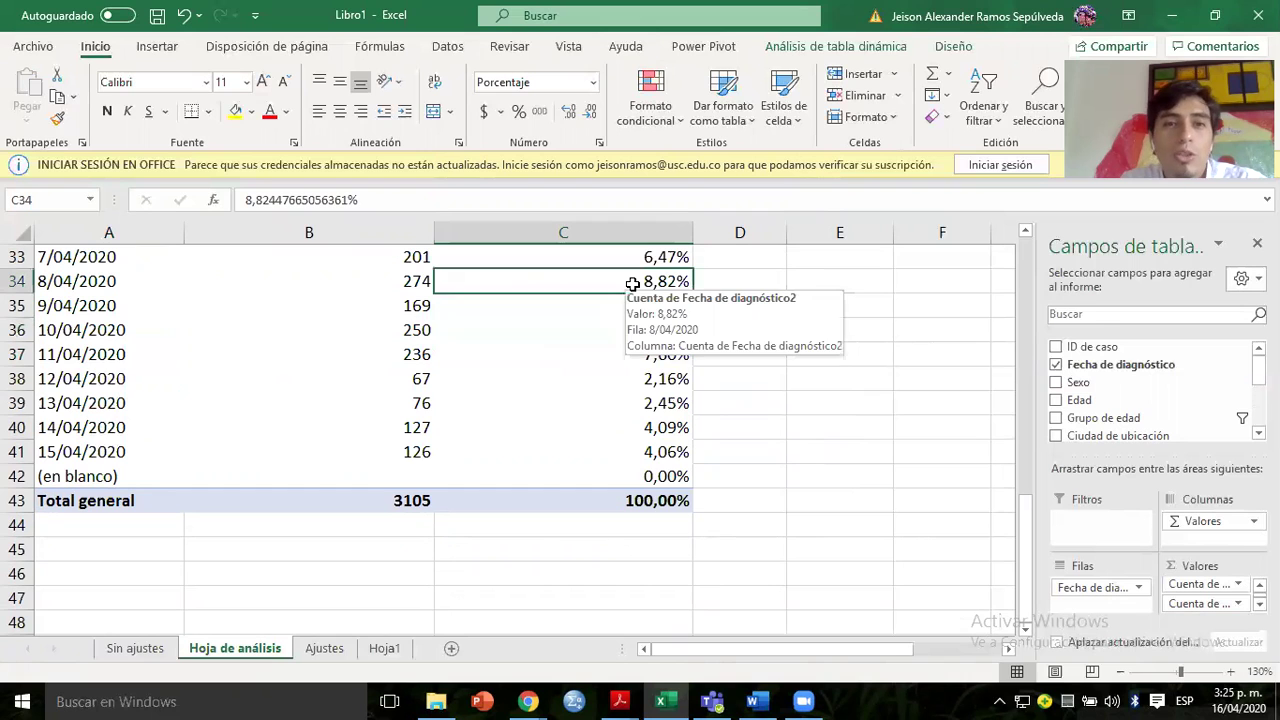
key(Page_Up)
key(Page_Up)
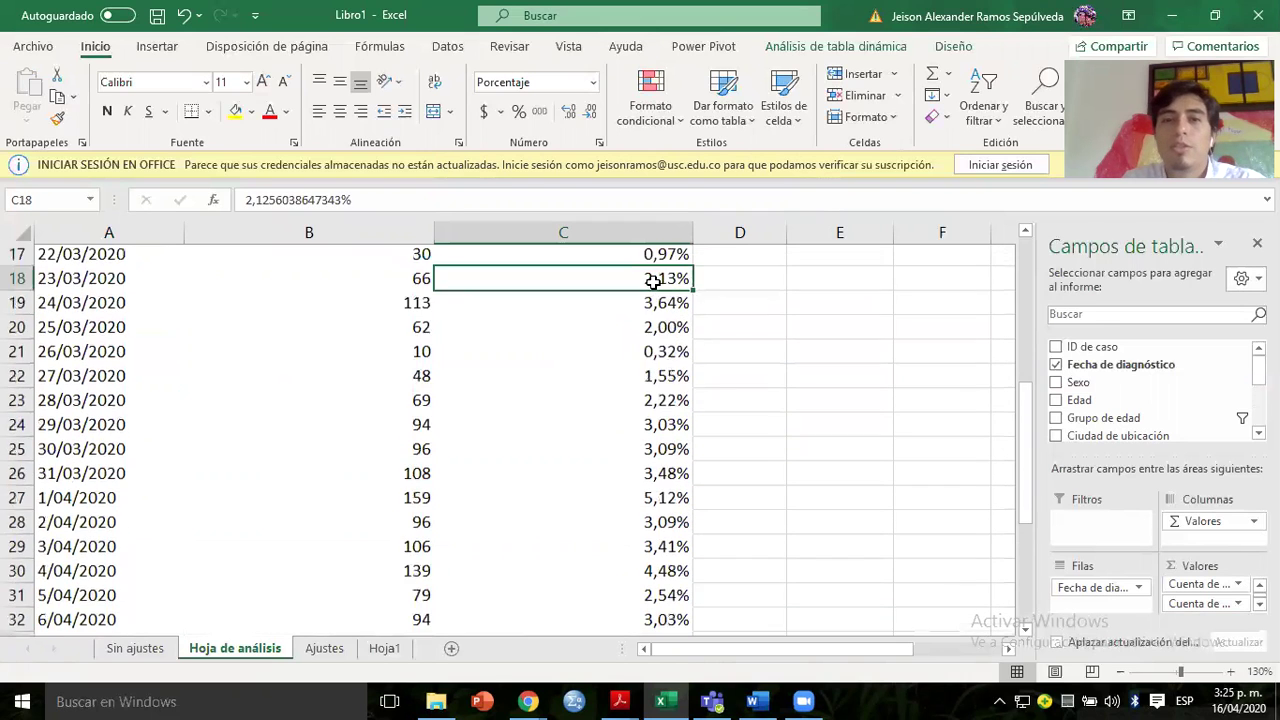
click(594, 300)
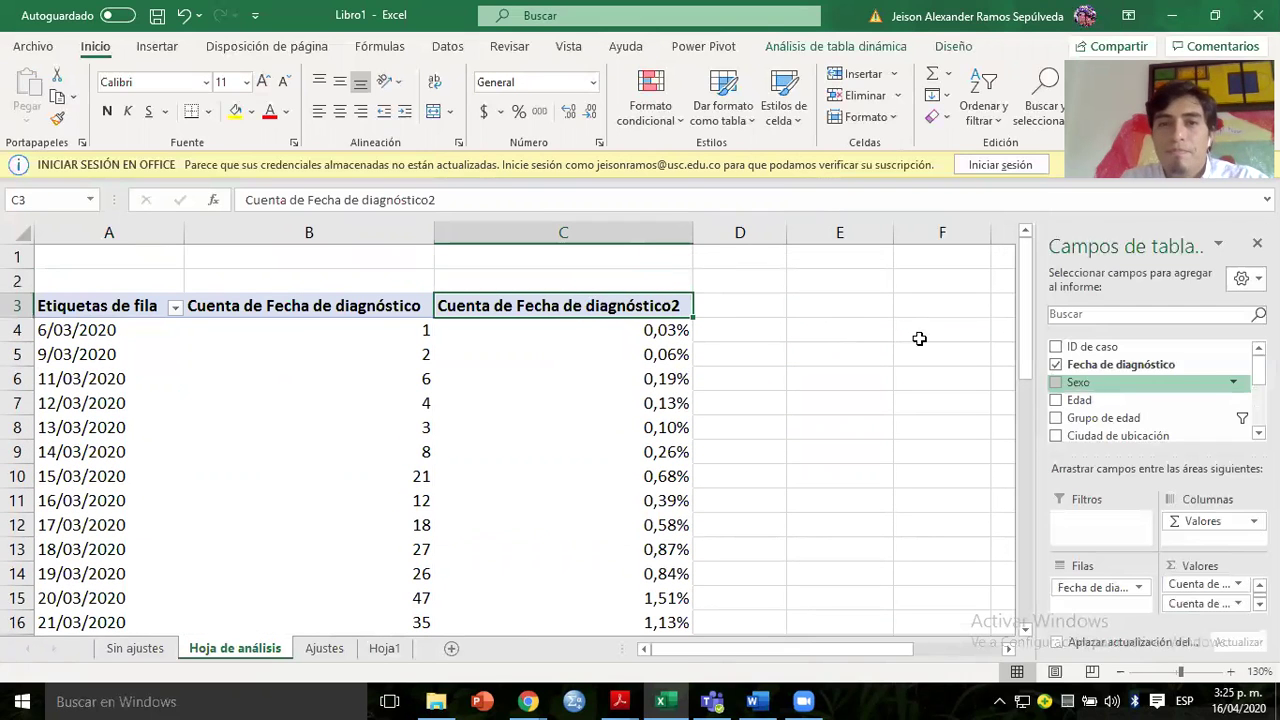
Switch to Word to check what item c's chart requires, and return to Excel.
key(alt+Tab)
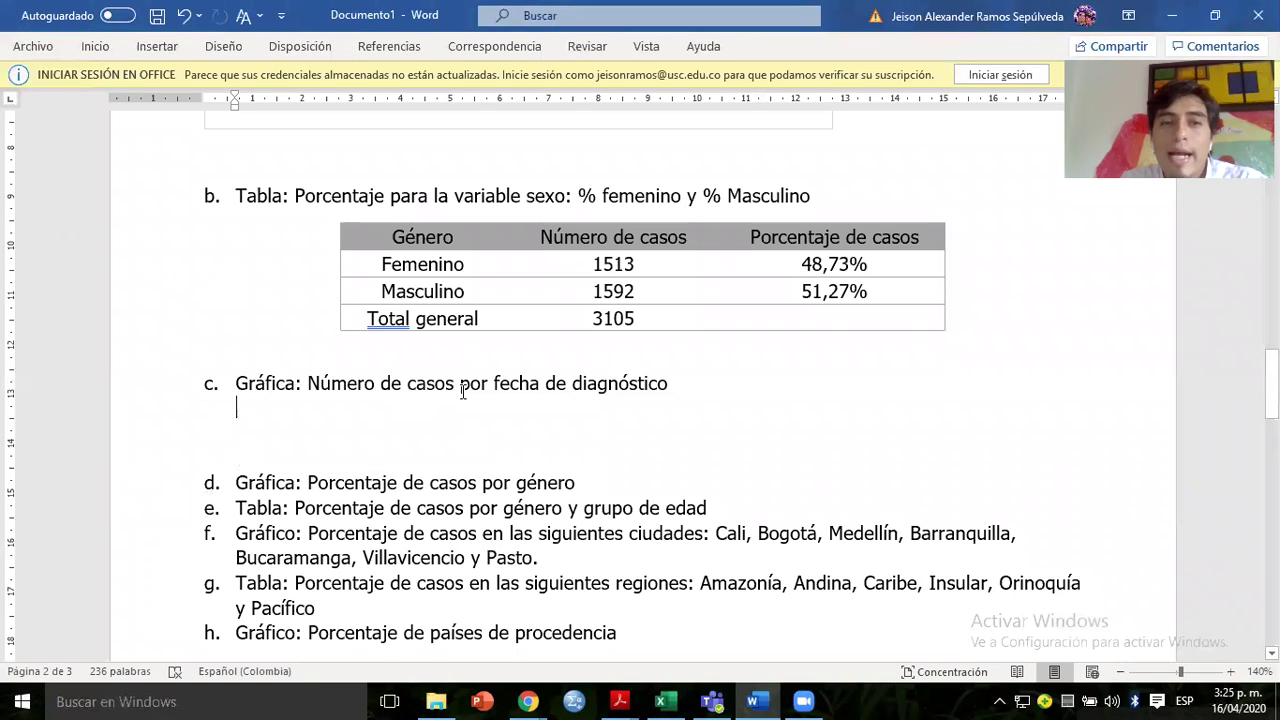
double_click(335, 388)
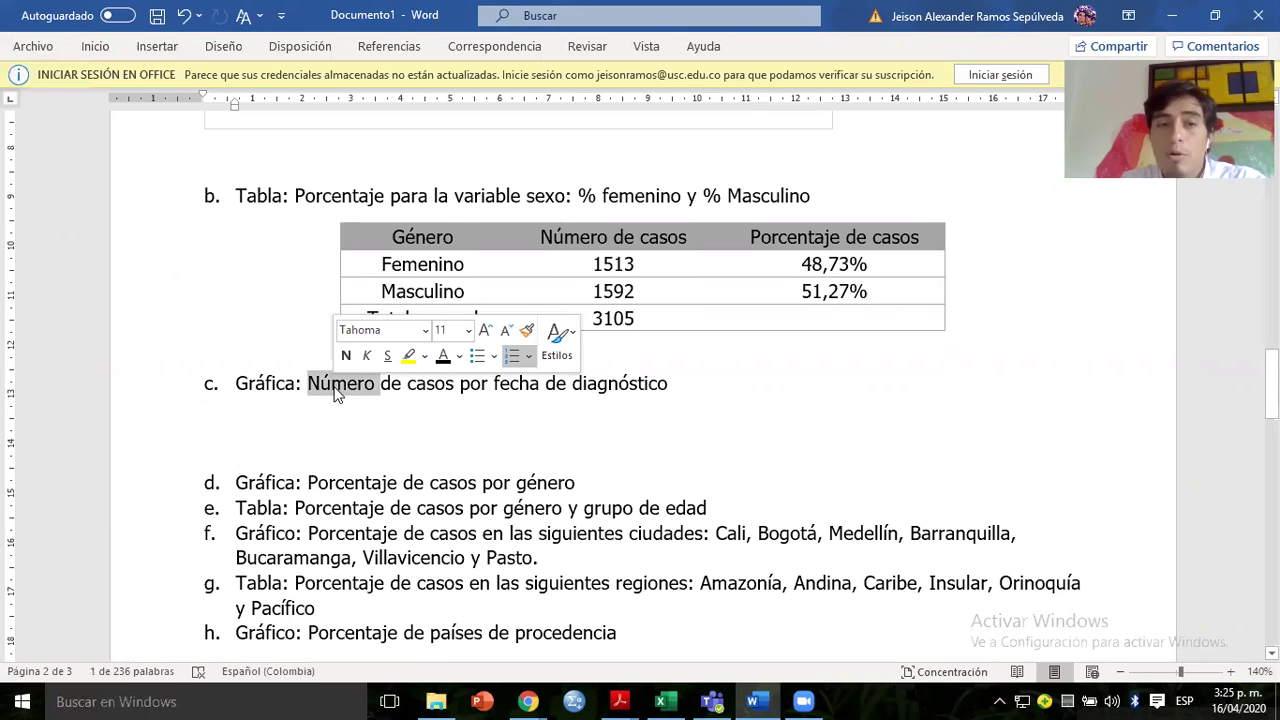
key(alt+Tab)
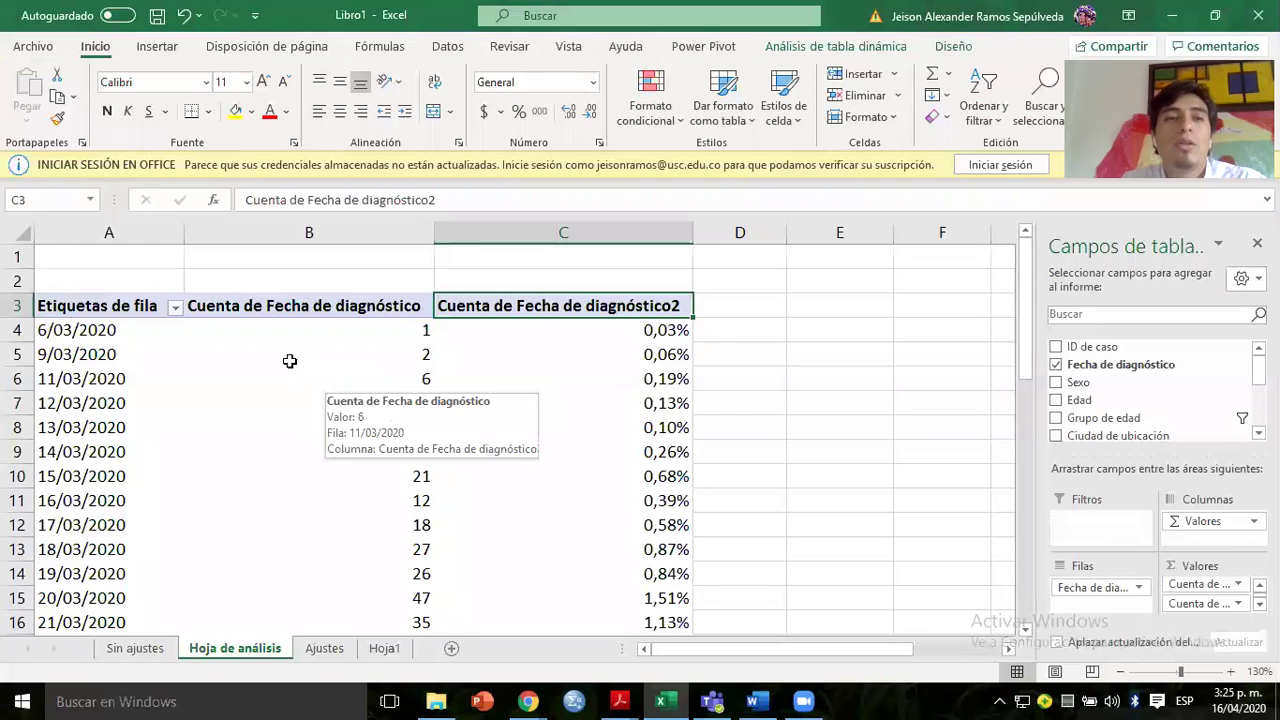
Insert a 2D line chart with markers from the diagnosis-date pivot table and enlarge it.
click(254, 352)
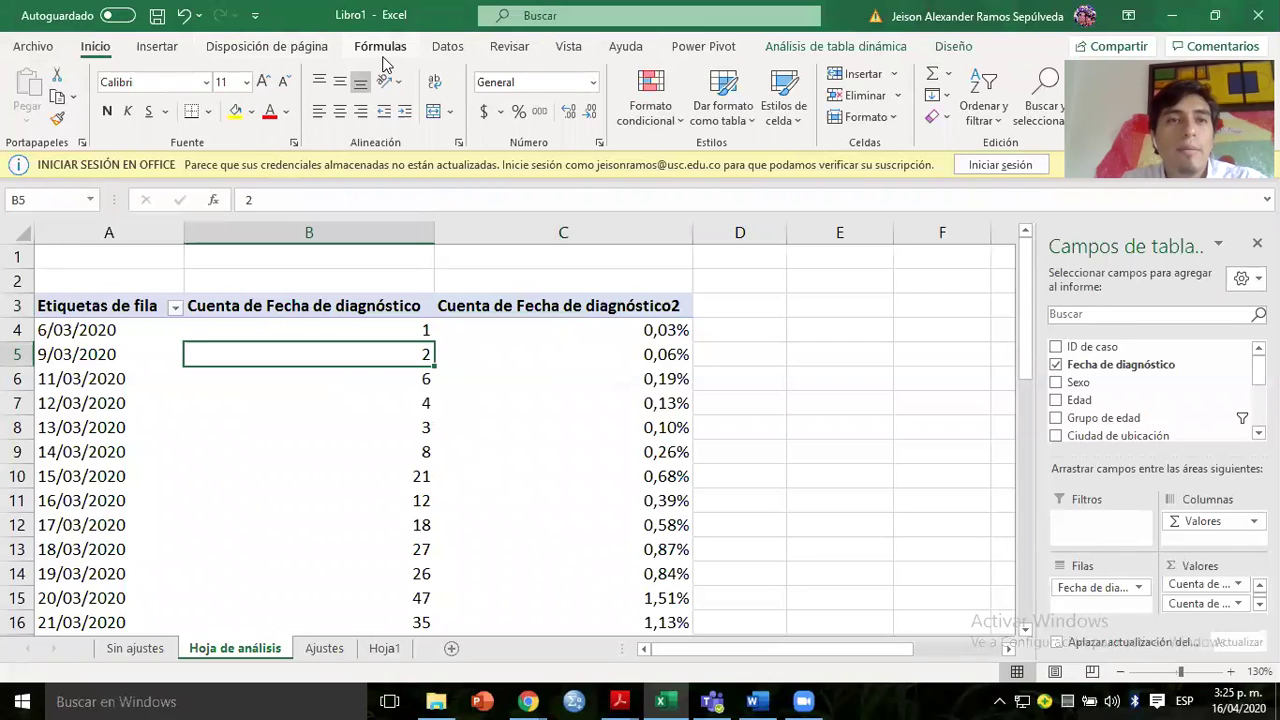
click(168, 50)
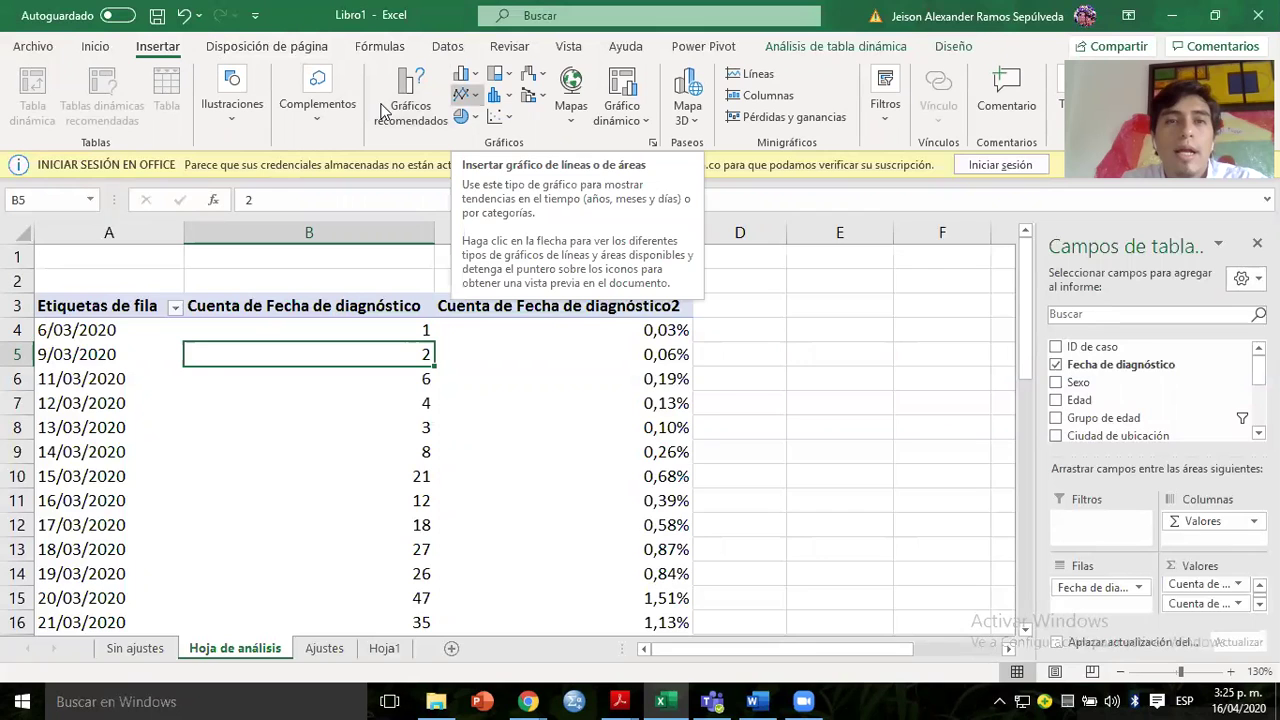
click(466, 93)
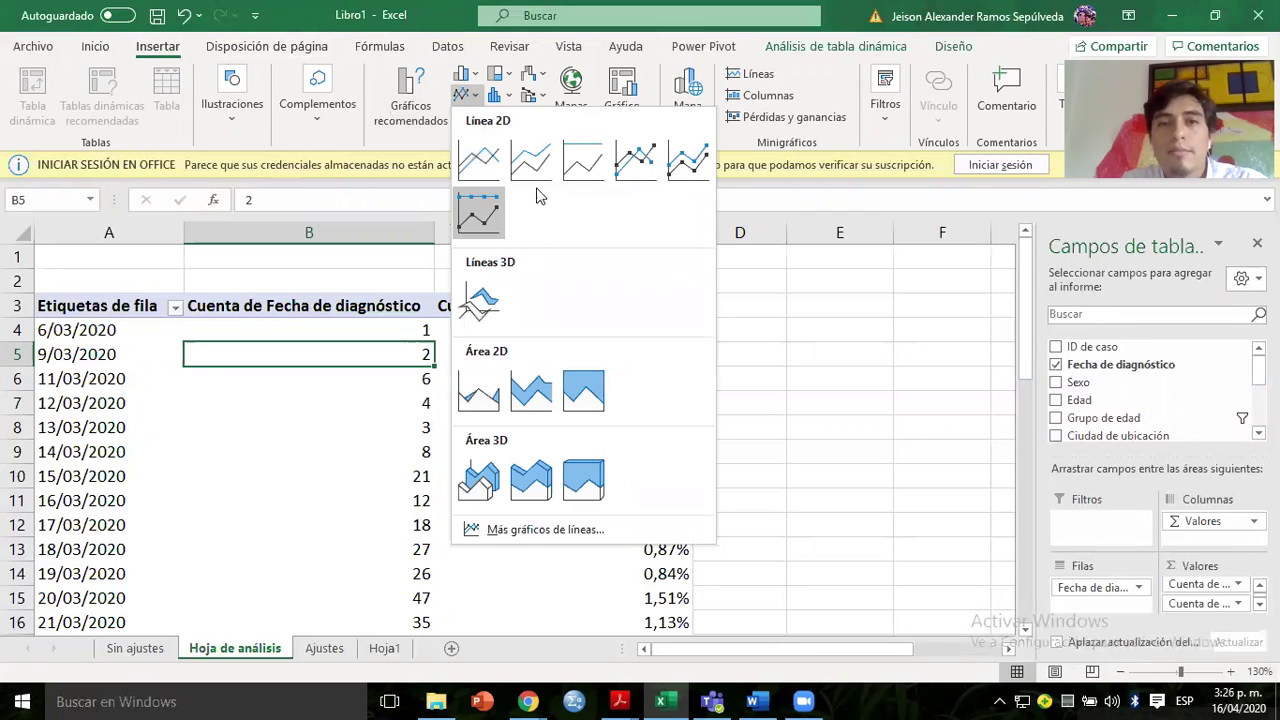
click(630, 163)
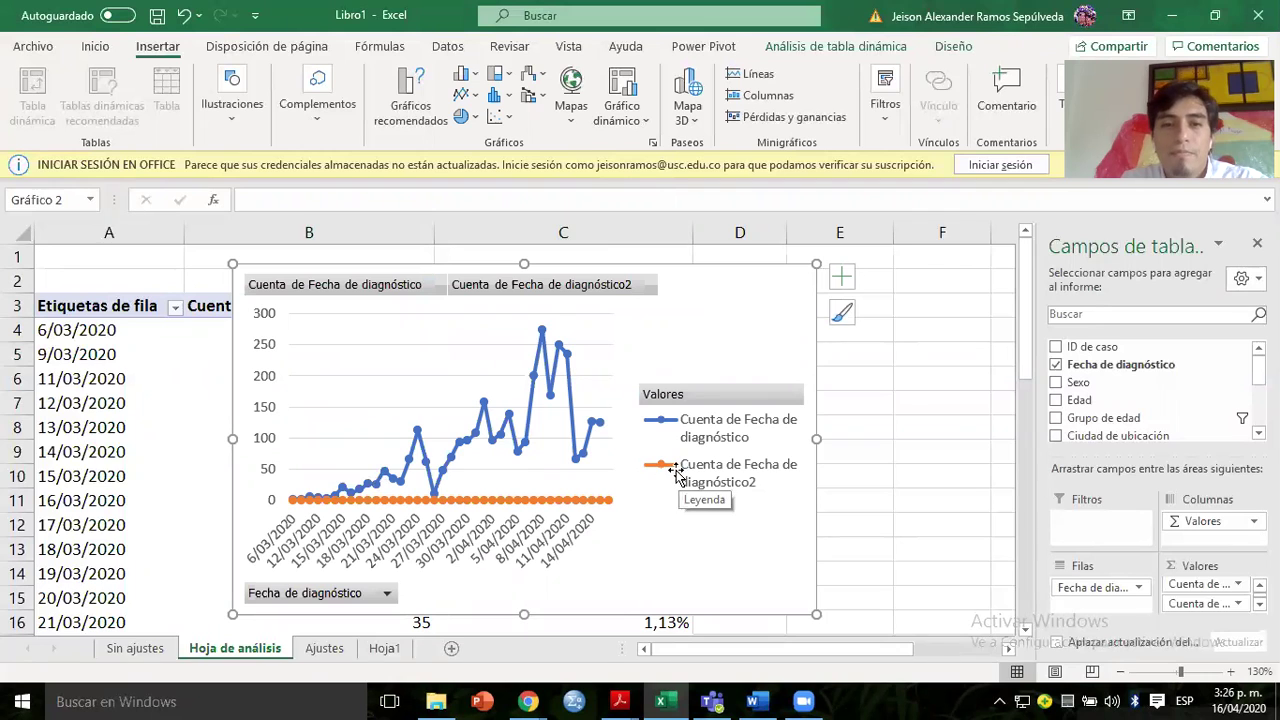
drag(821, 438, 940, 438)
drag(220, 263, 197, 250)
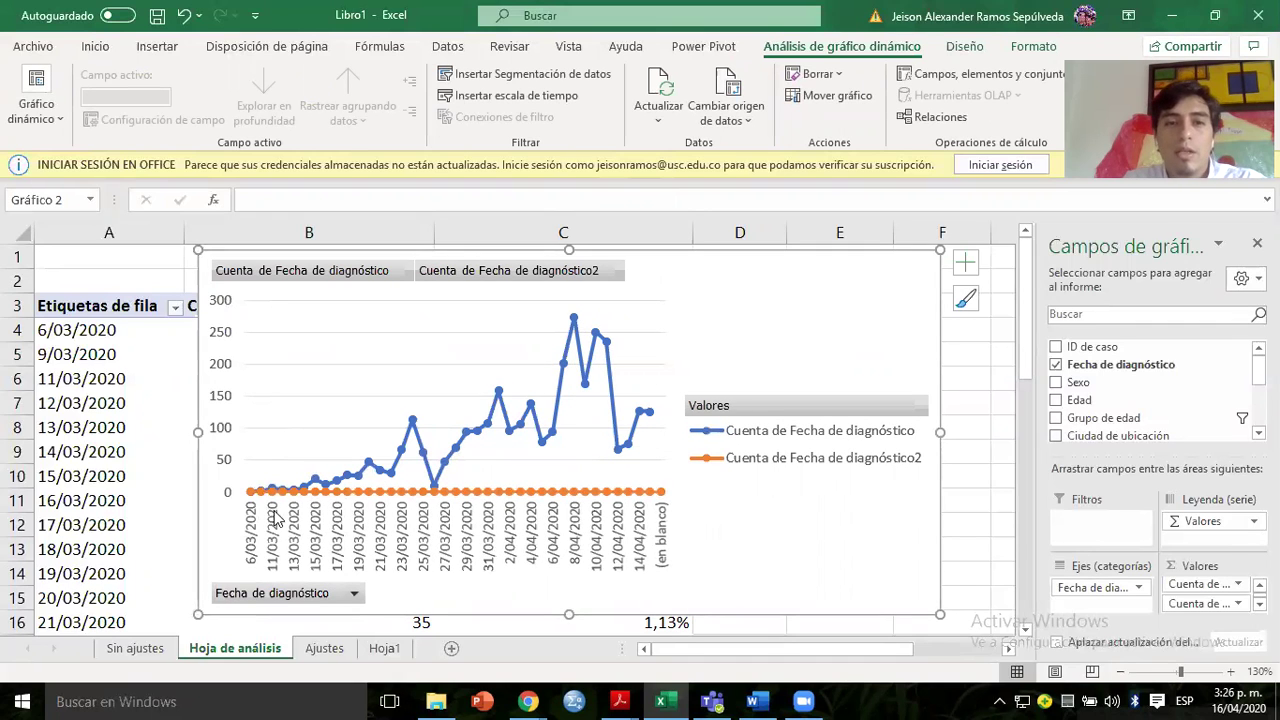
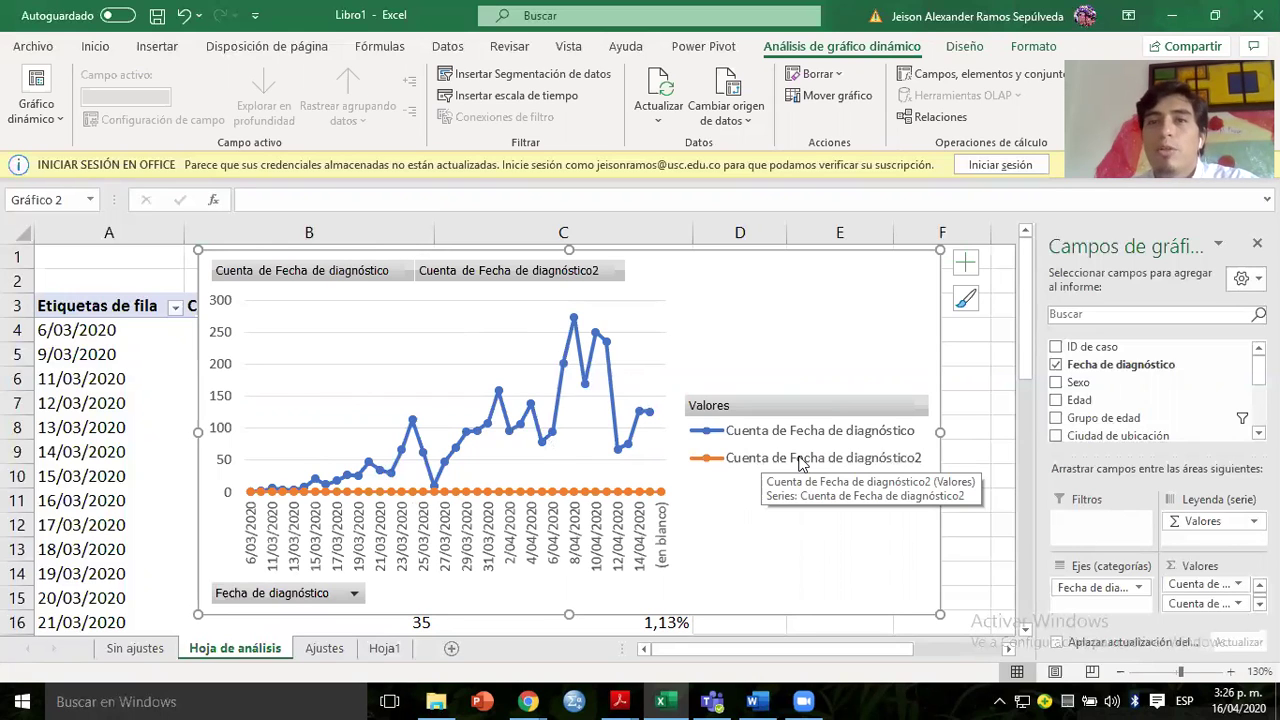
click(962, 46)
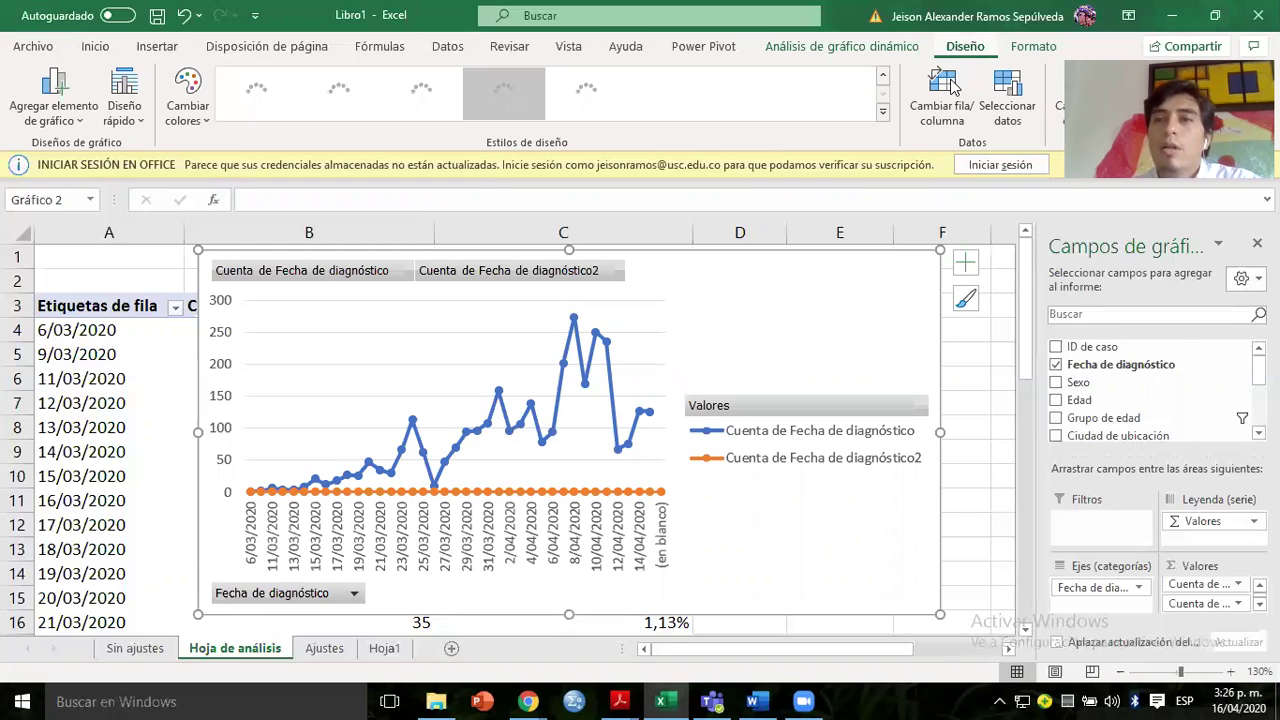
drag(1168, 120, 1152, 301)
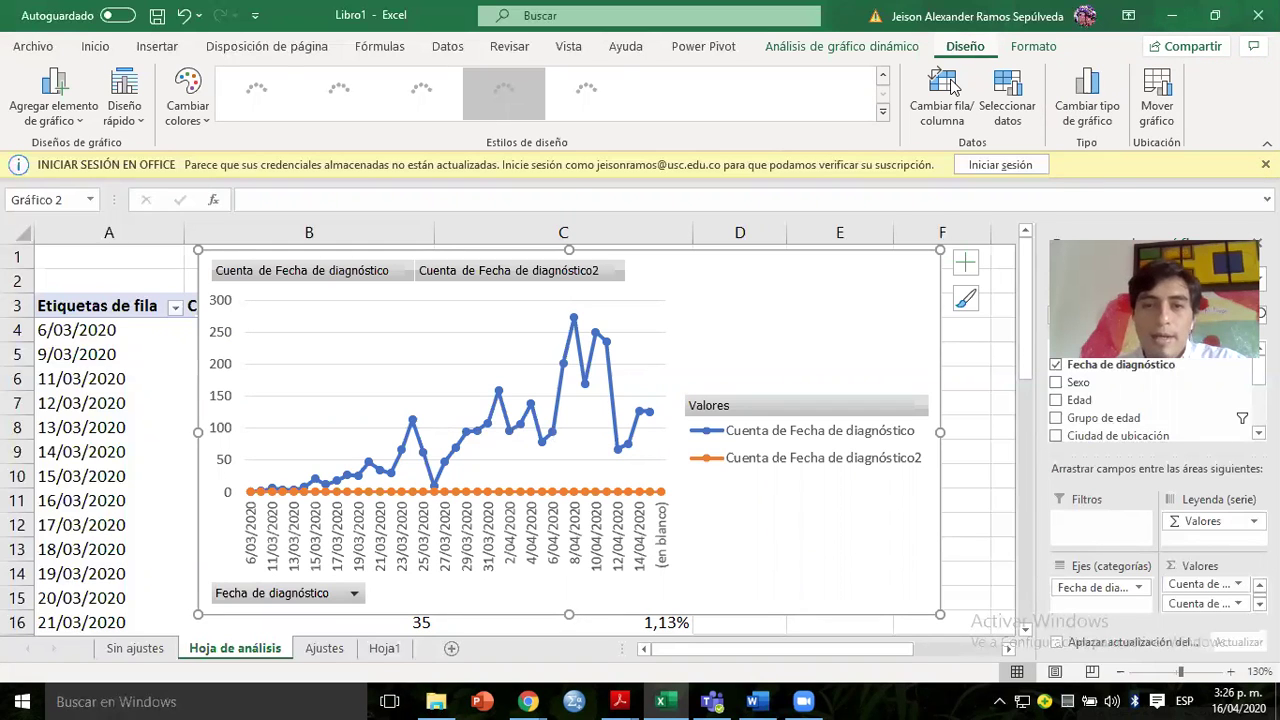
click(1087, 96)
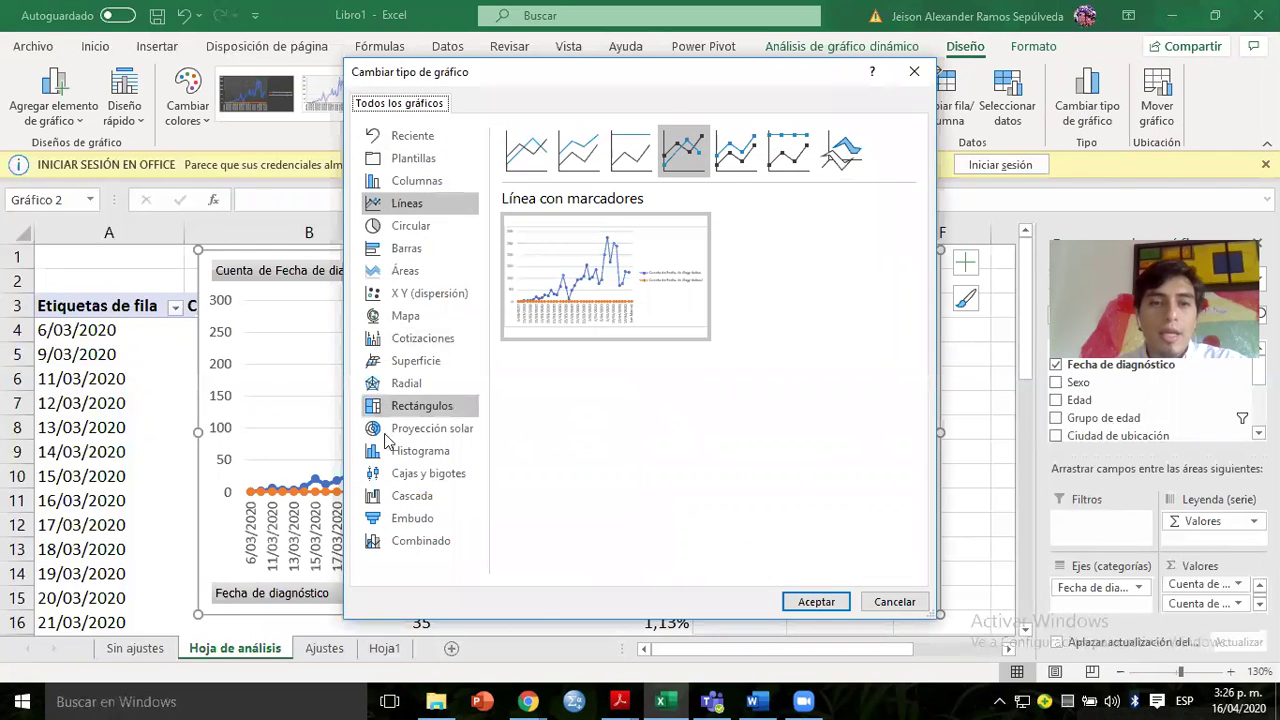
click(400, 541)
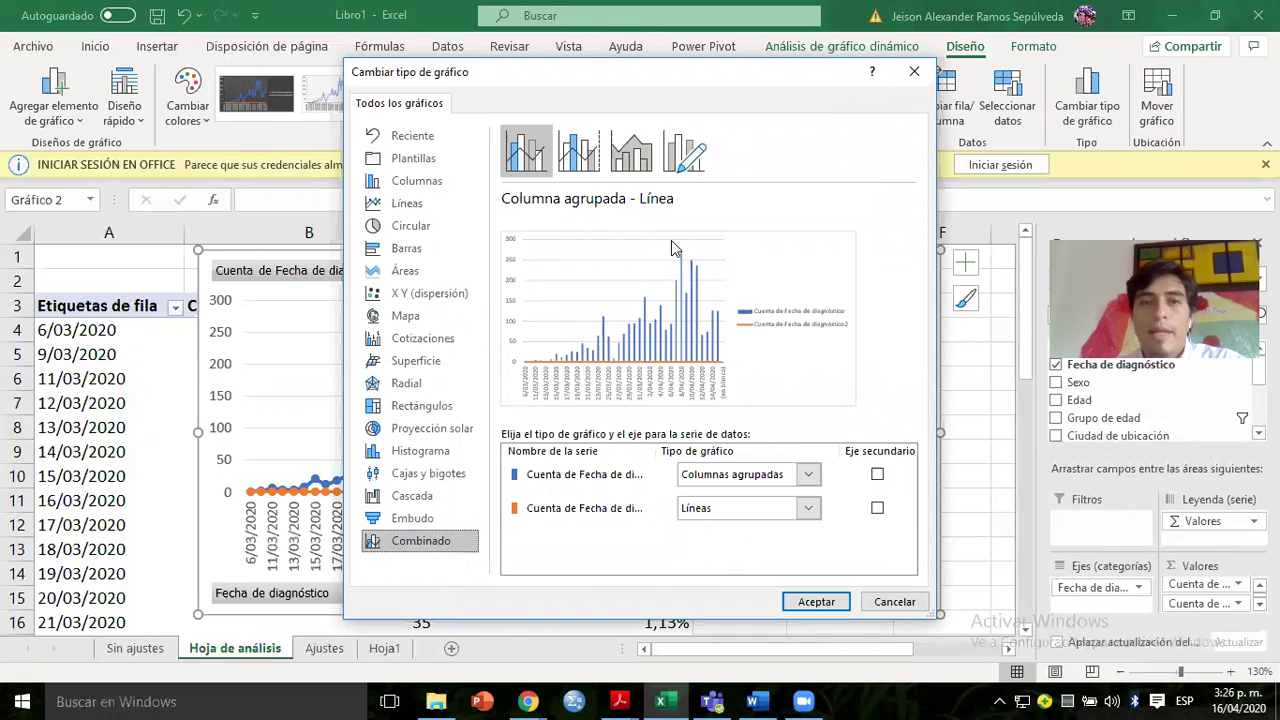
click(808, 476)
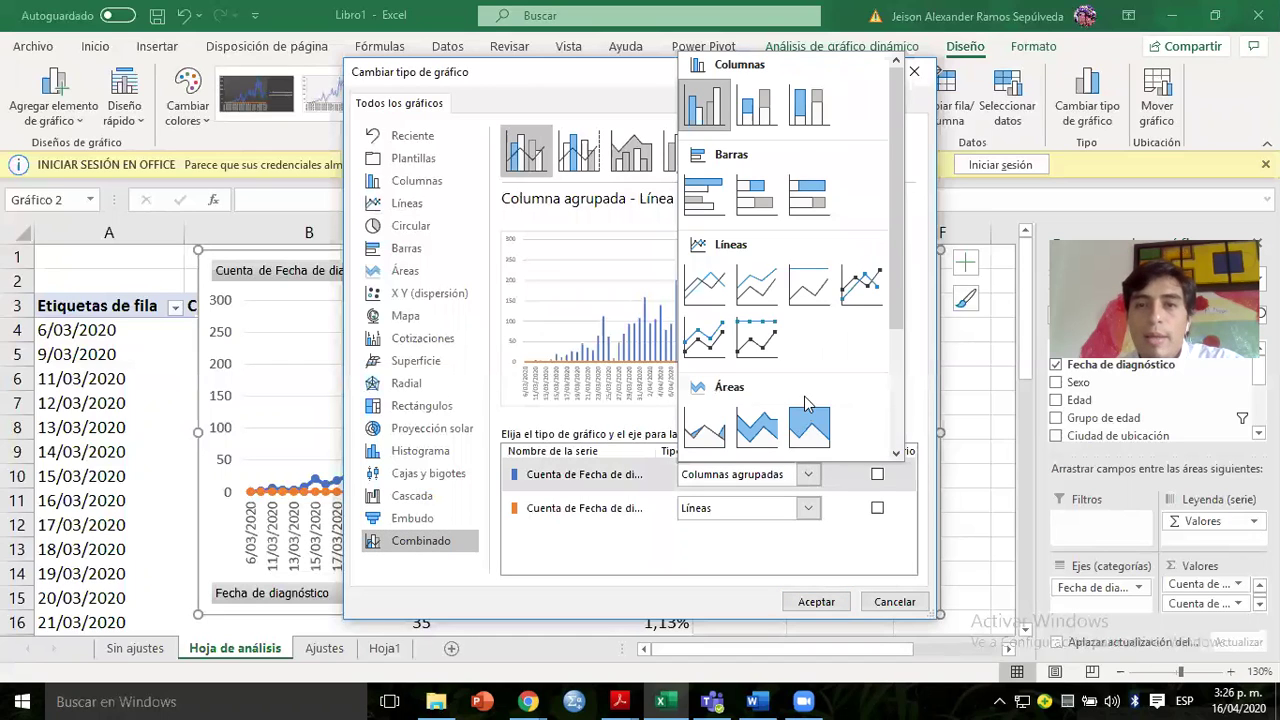
click(851, 291)
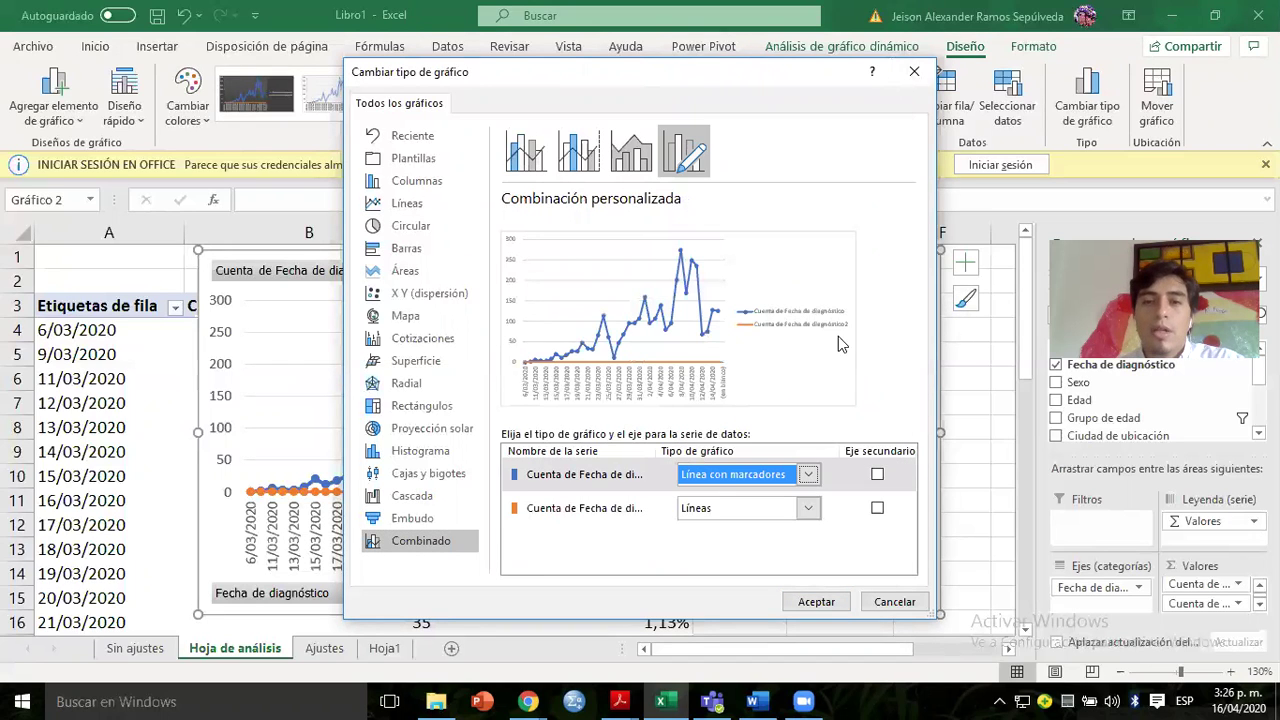
click(802, 507)
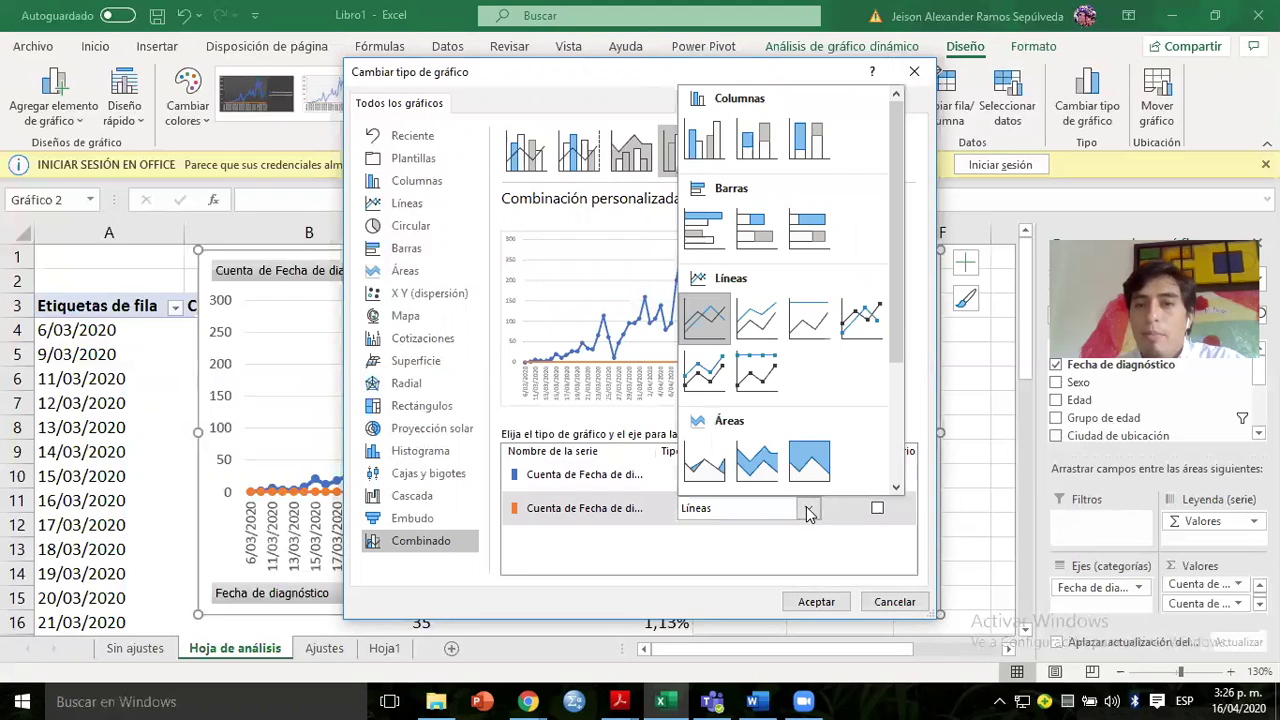
click(853, 331)
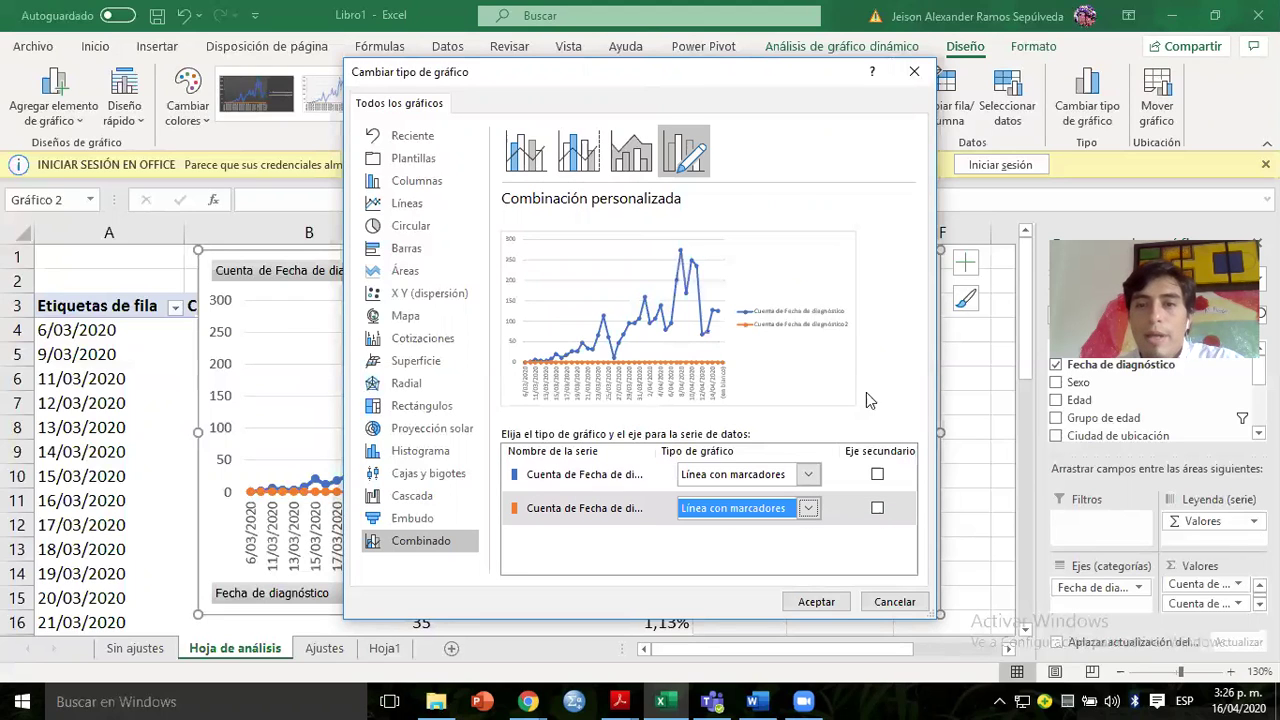
click(877, 509)
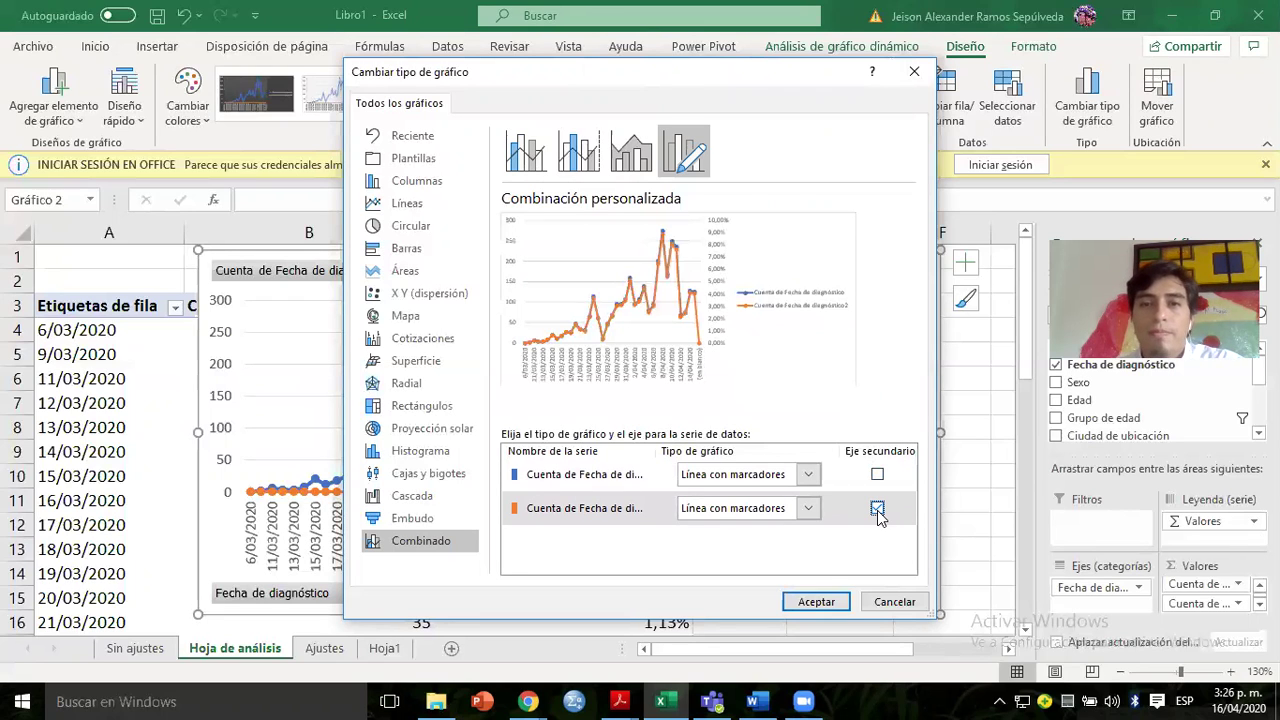
click(877, 509)
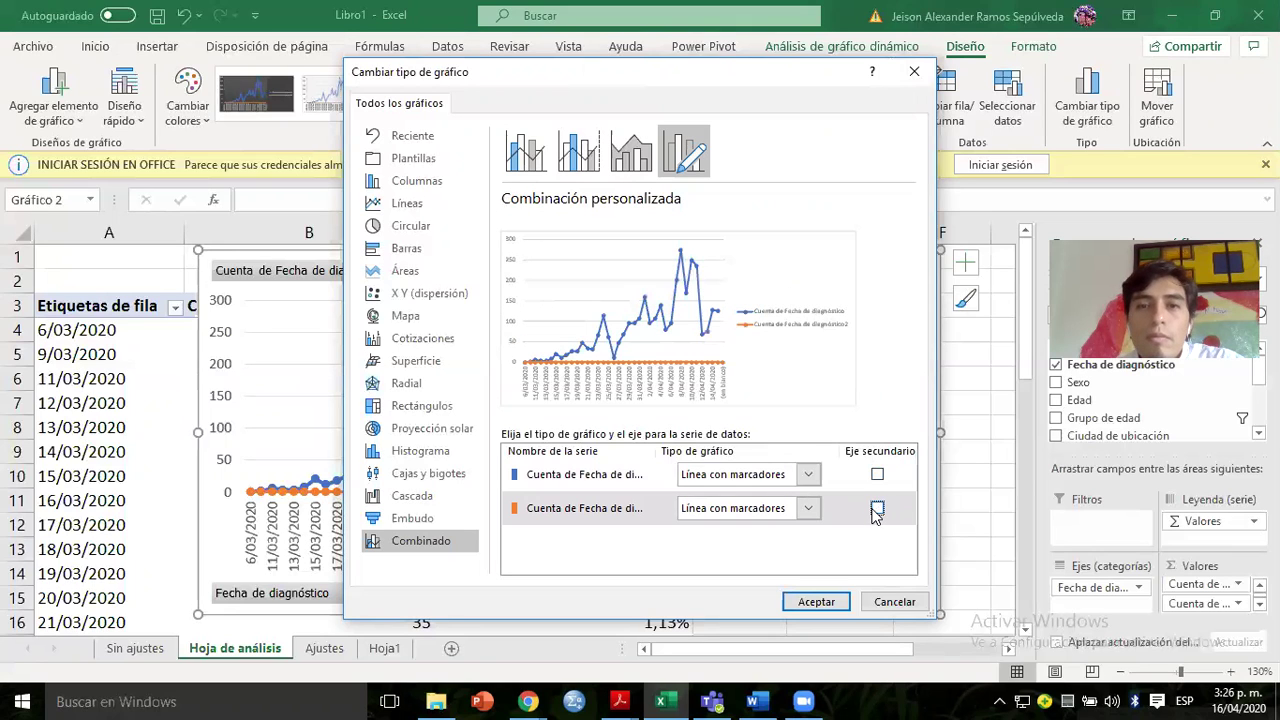
click(808, 509)
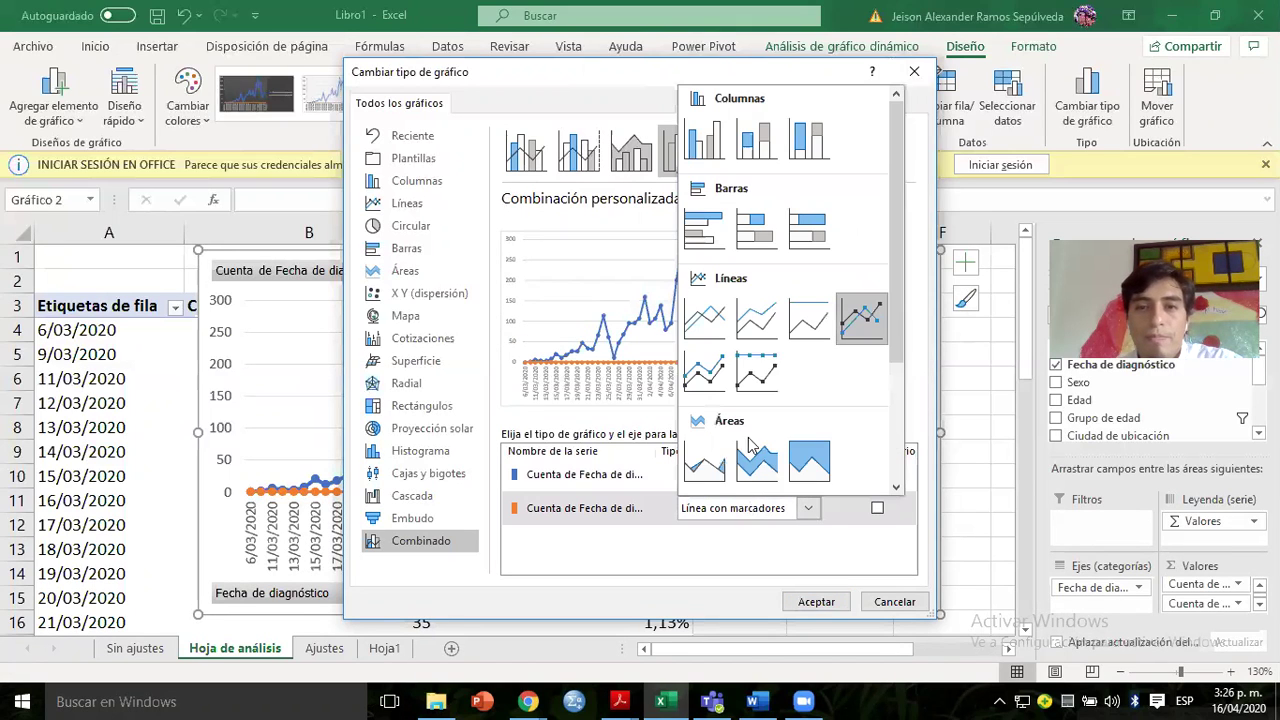
click(719, 147)
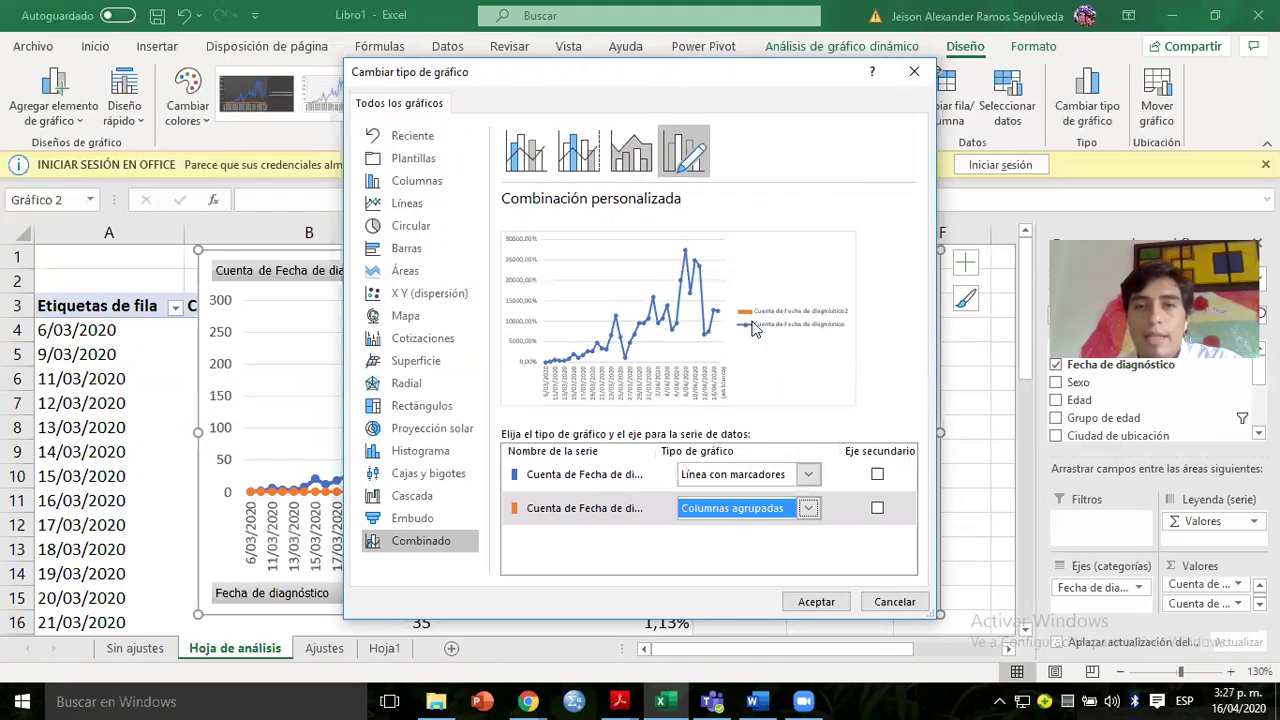
click(876, 509)
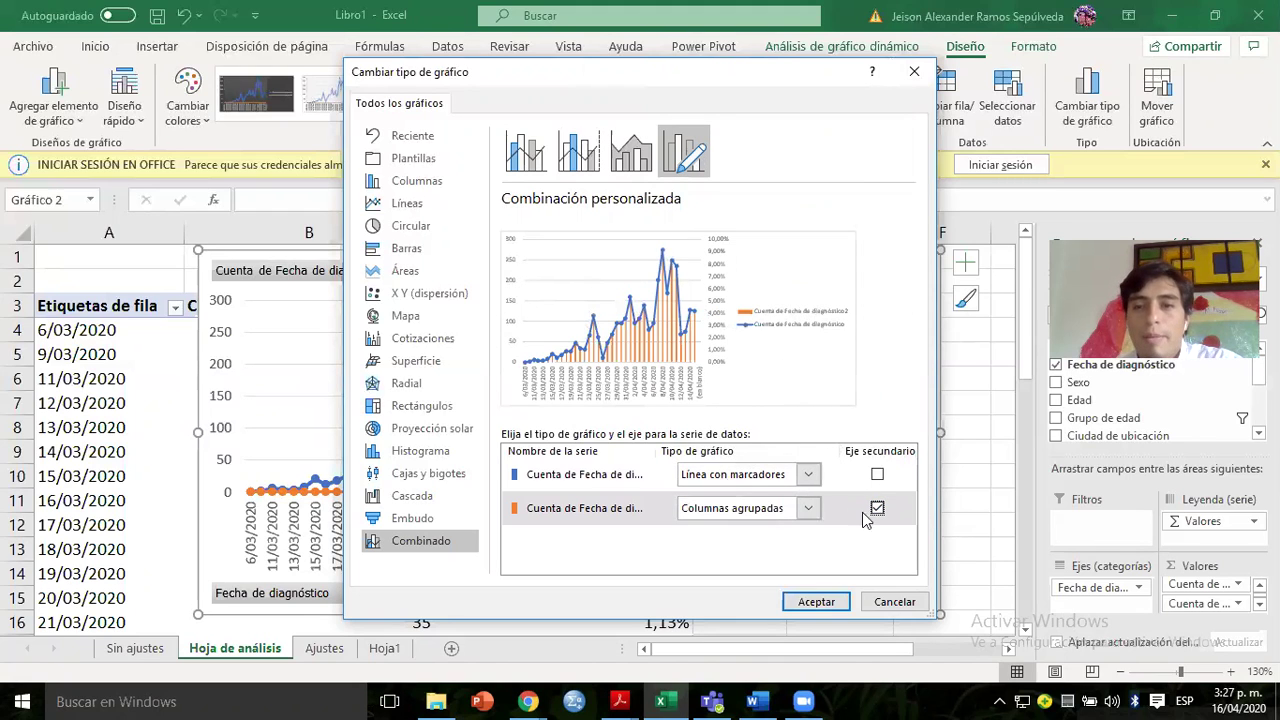
click(877, 509)
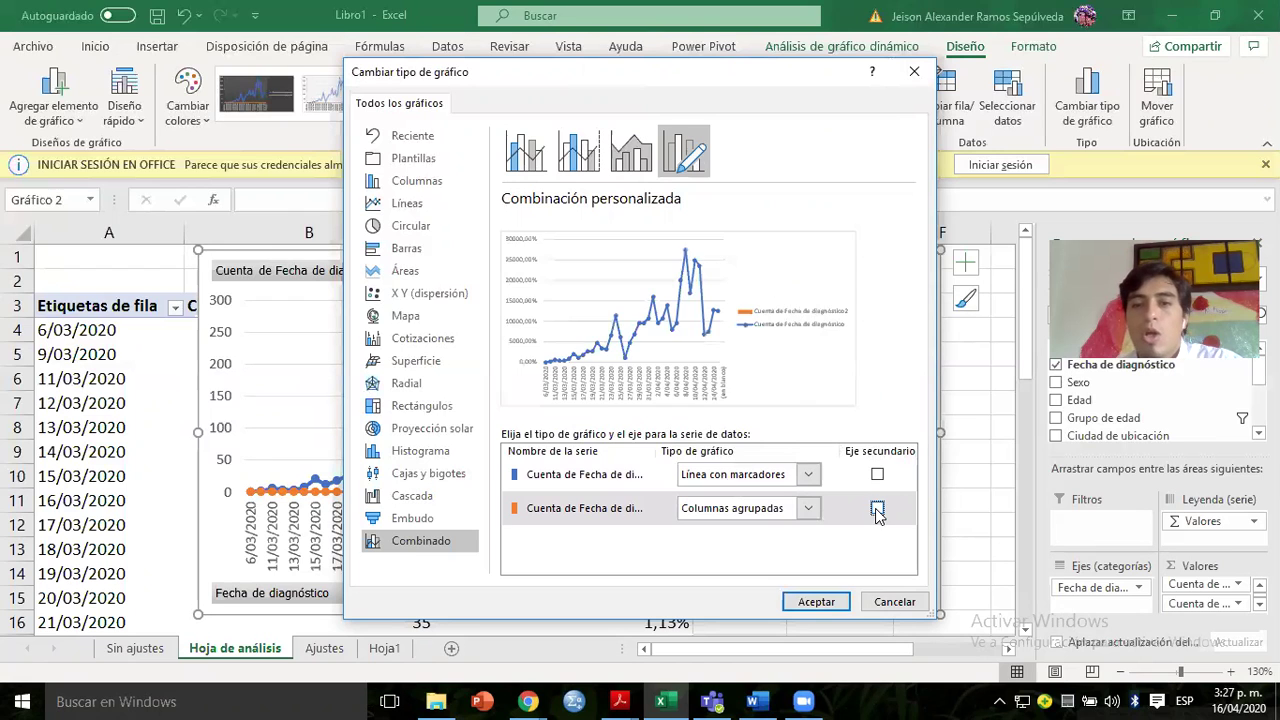
click(885, 603)
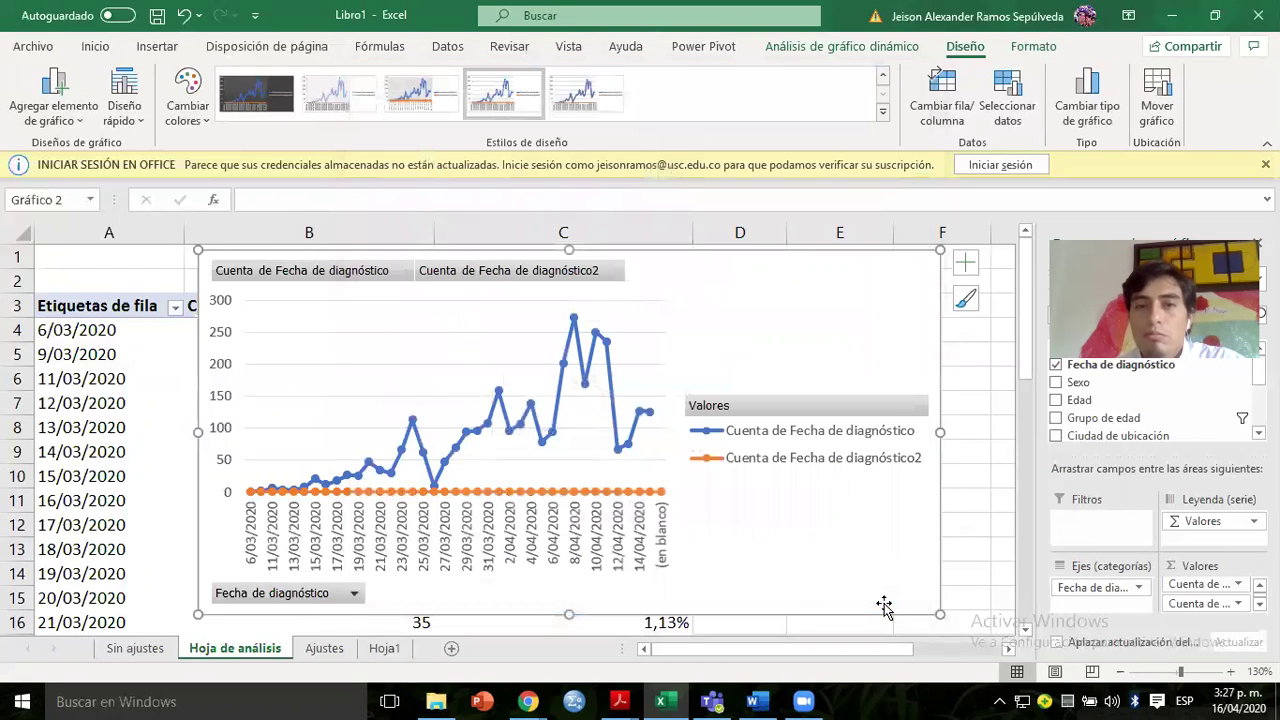
Delete the line chart of diagnosis dates from the Hoja de análisis sheet.
double_click(775, 465)
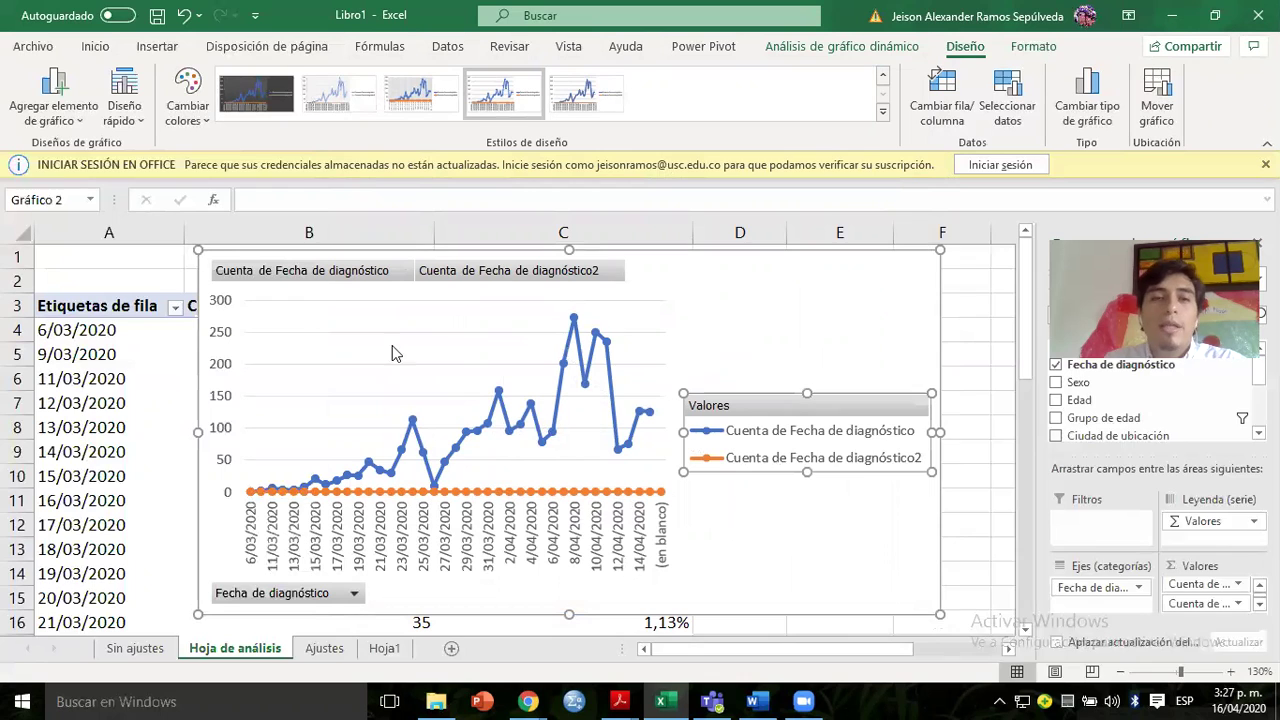
click(990, 243)
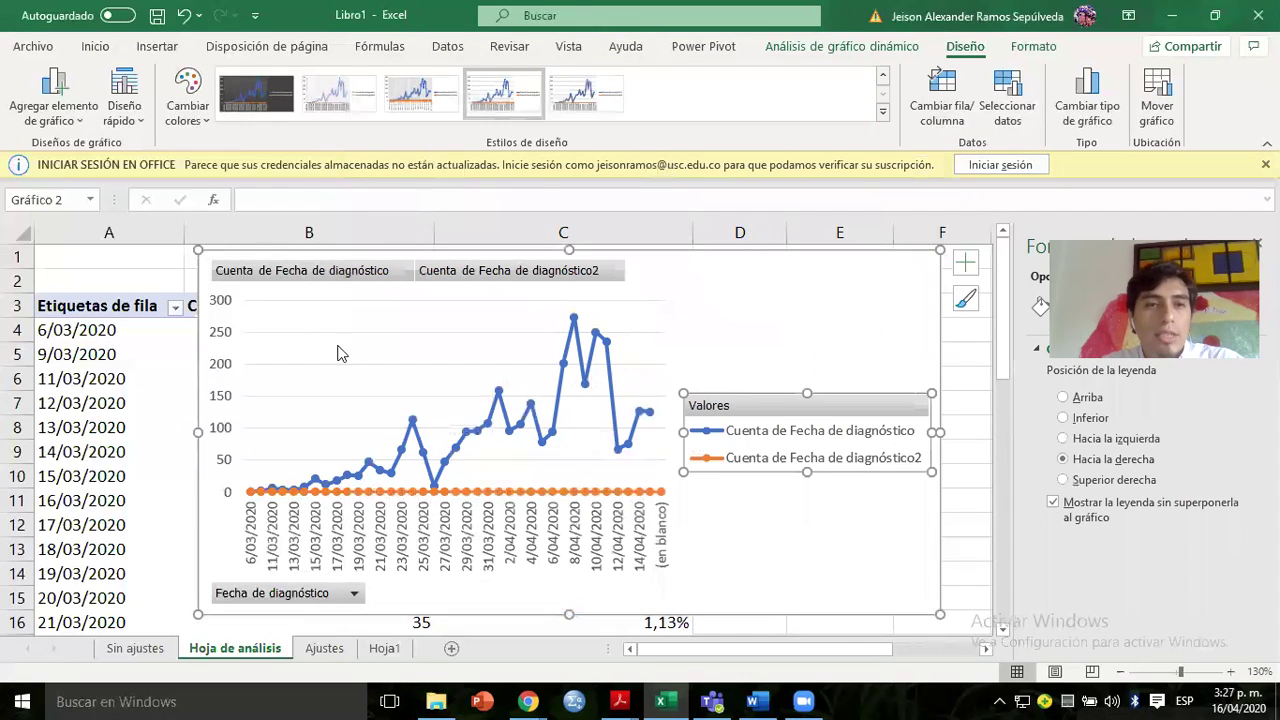
drag(346, 252, 377, 248)
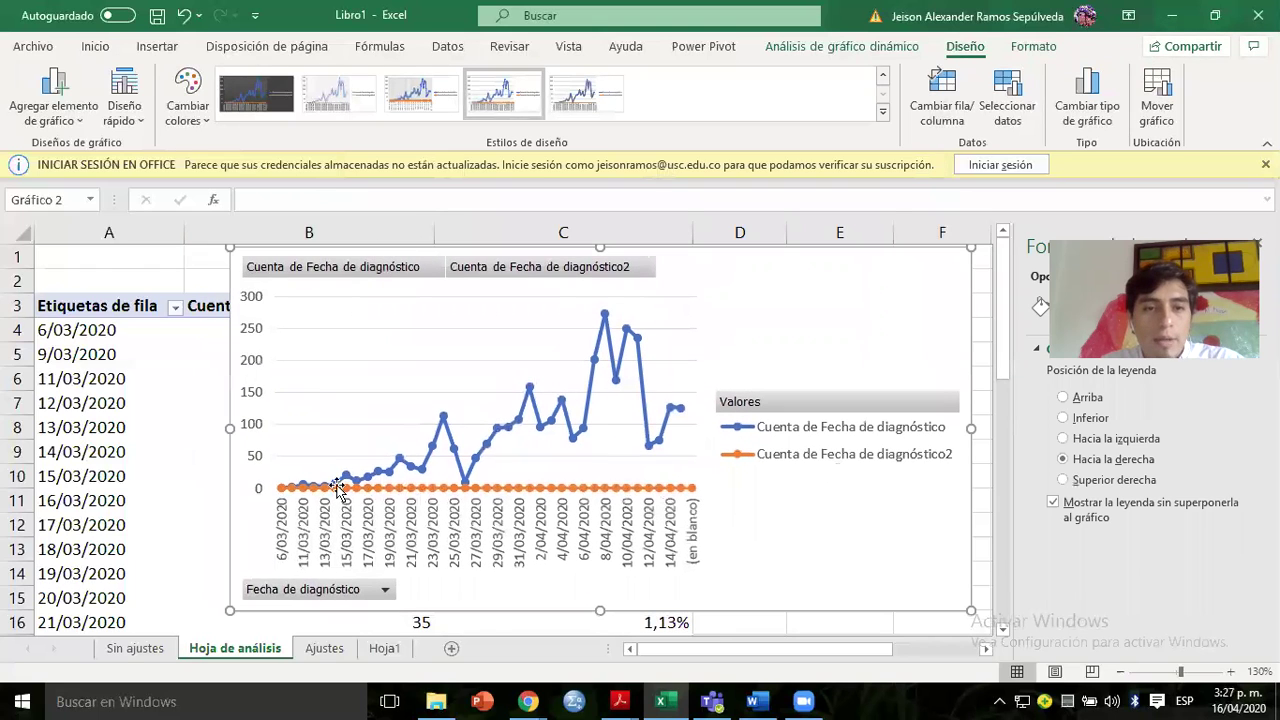
click(345, 591)
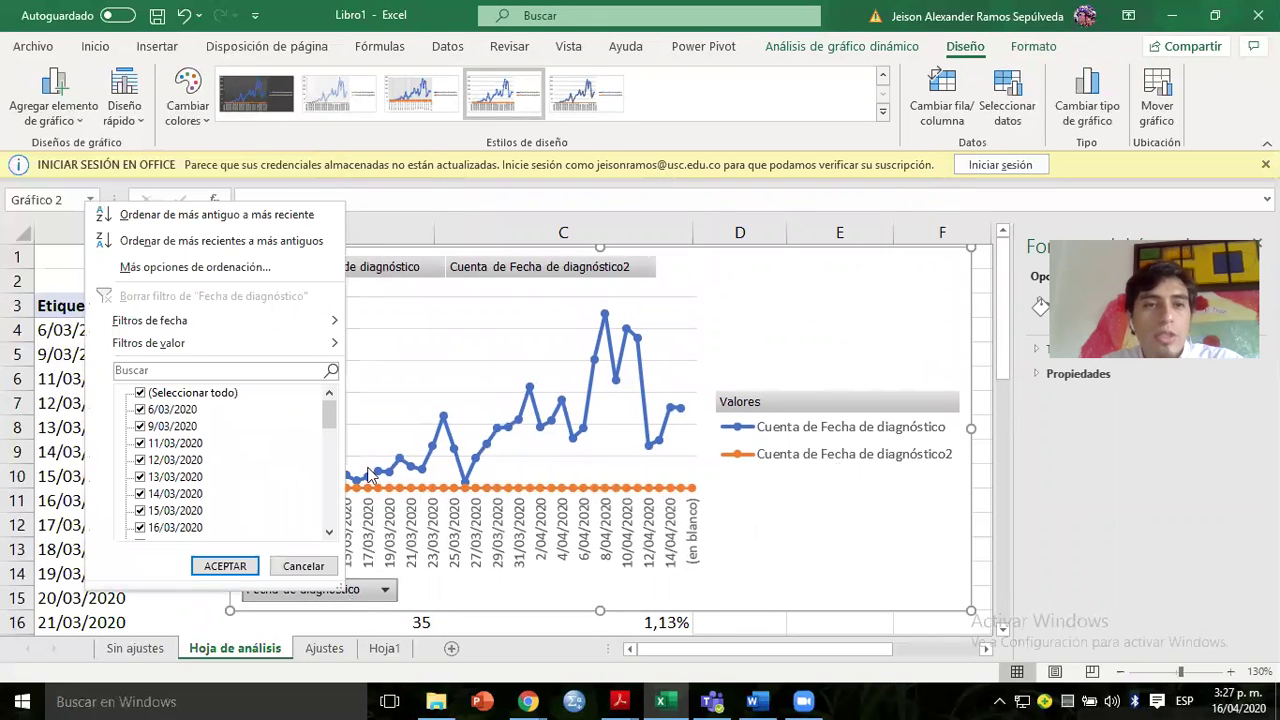
click(487, 274)
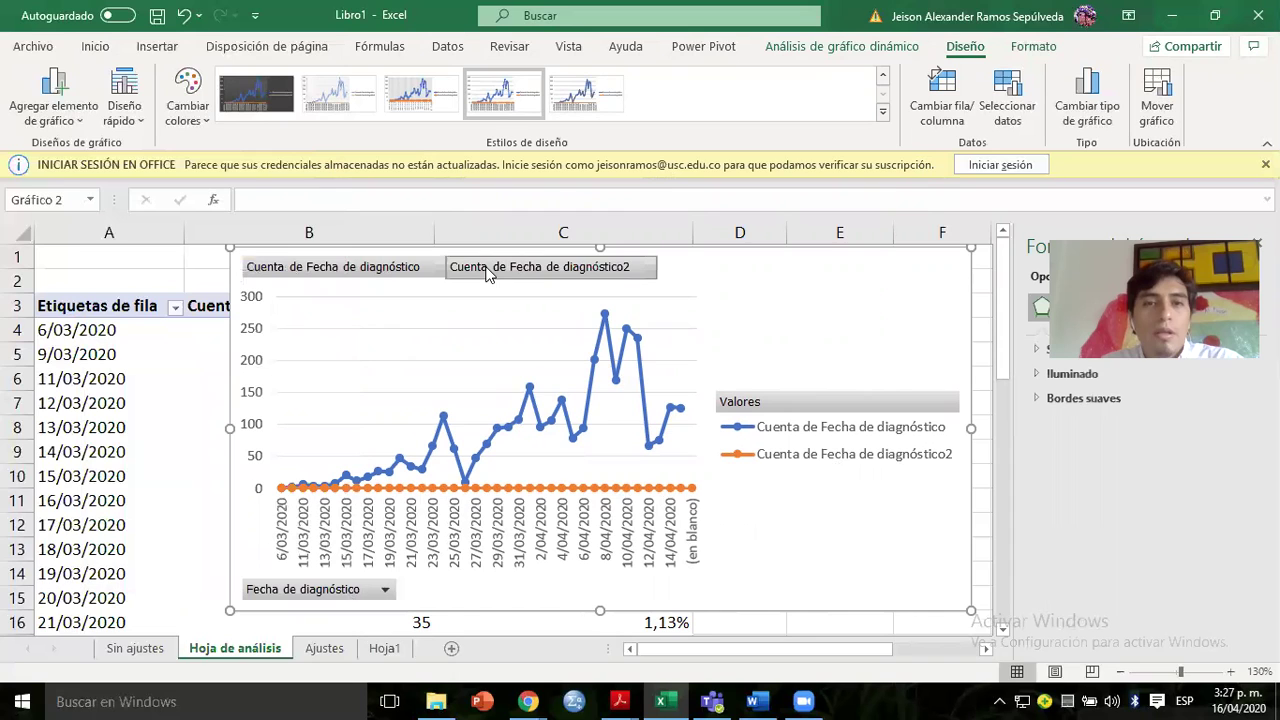
click(801, 460)
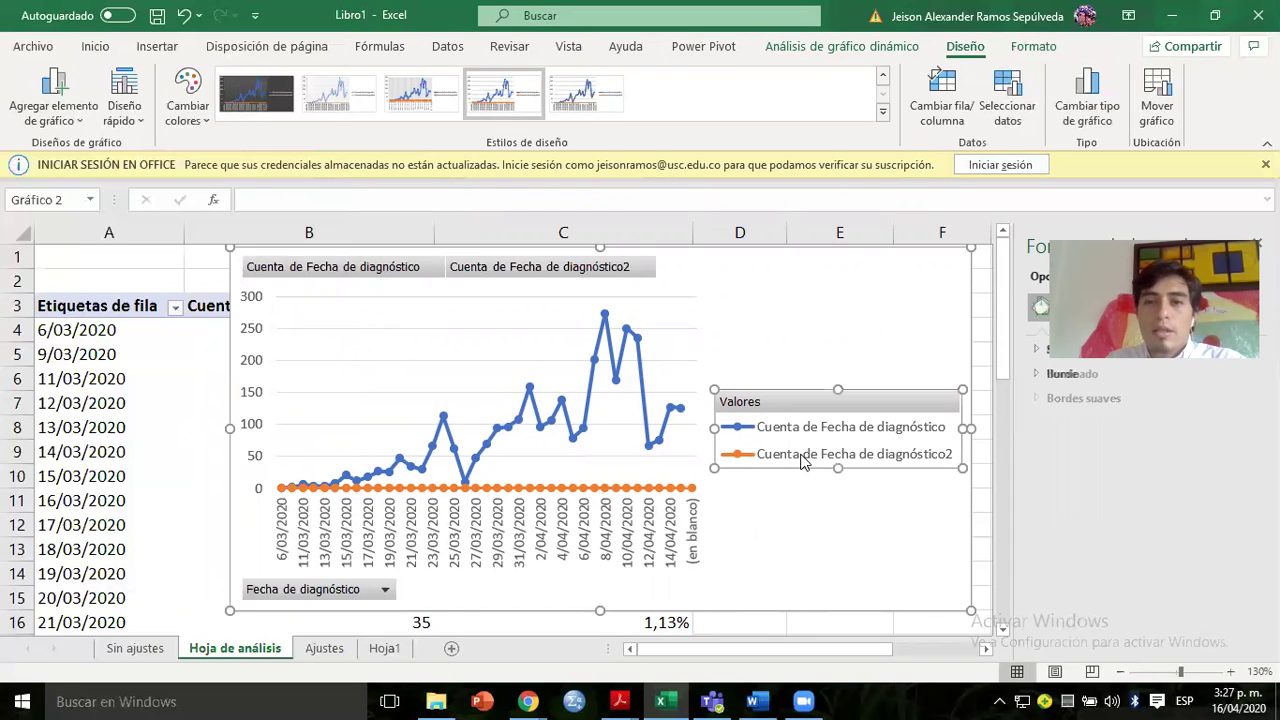
click(698, 273)
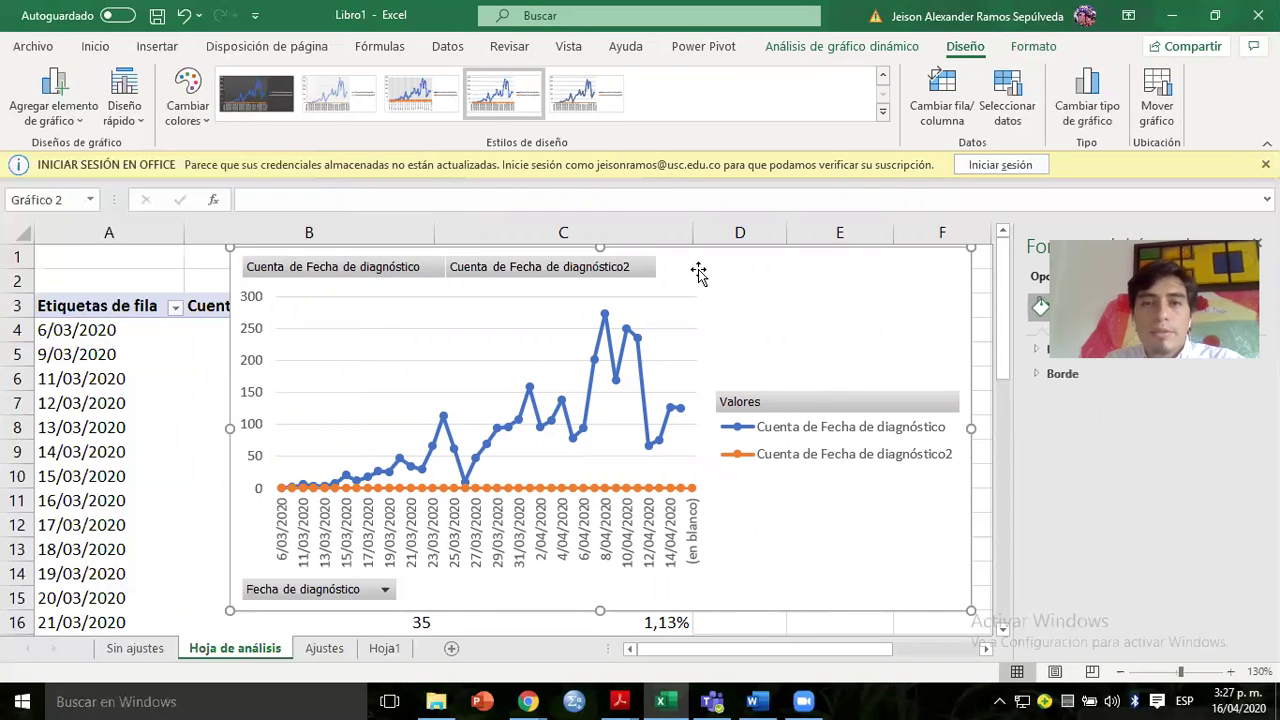
key(Delete)
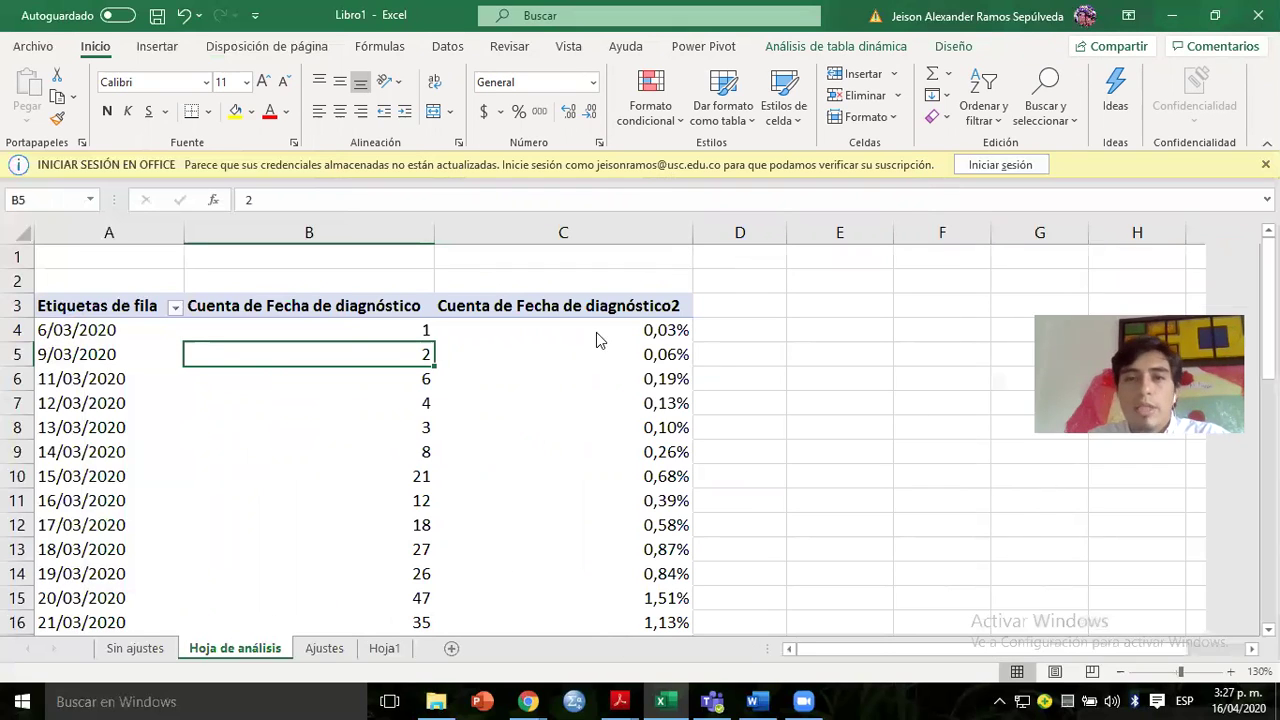
click(513, 368)
click(286, 293)
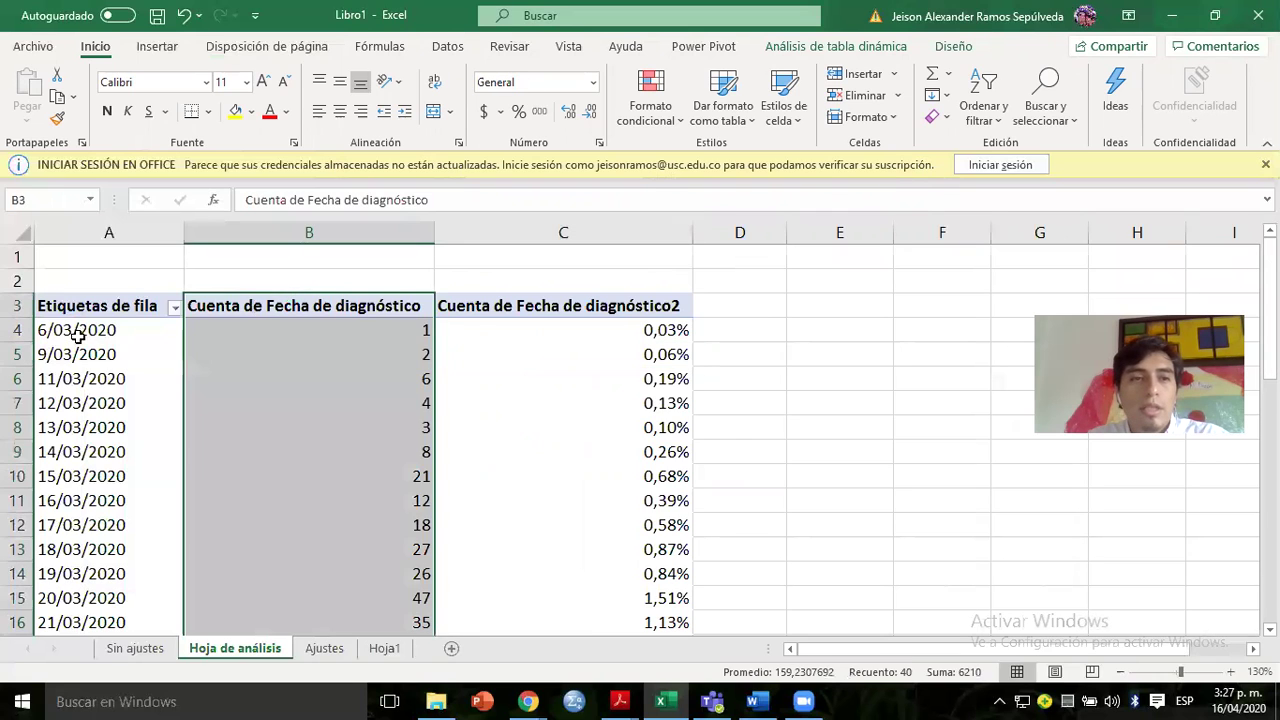
click(97, 325)
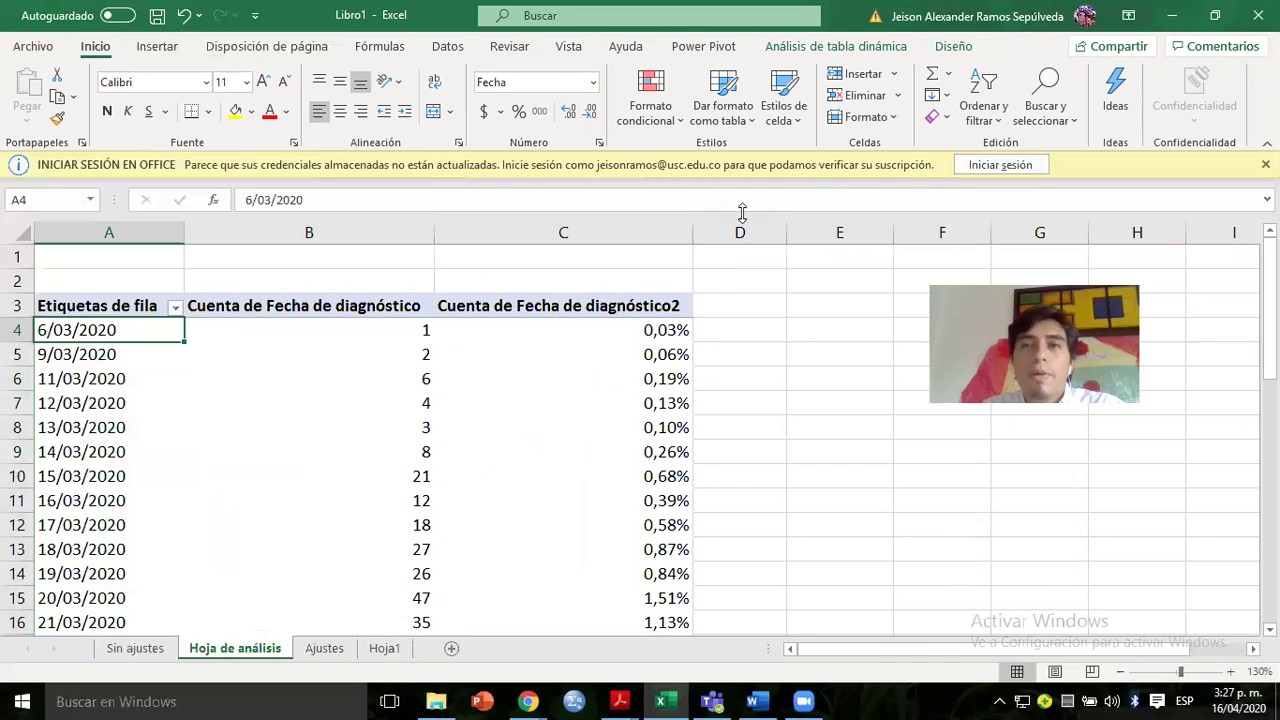
click(810, 48)
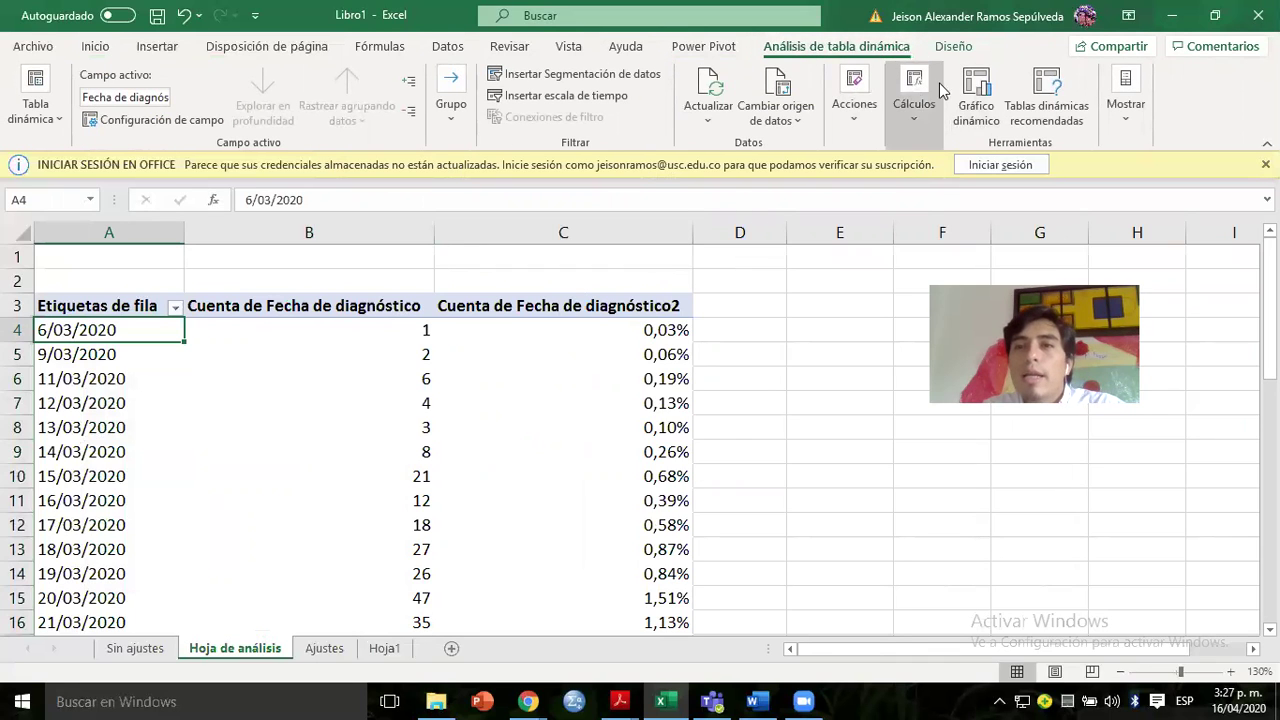
click(862, 86)
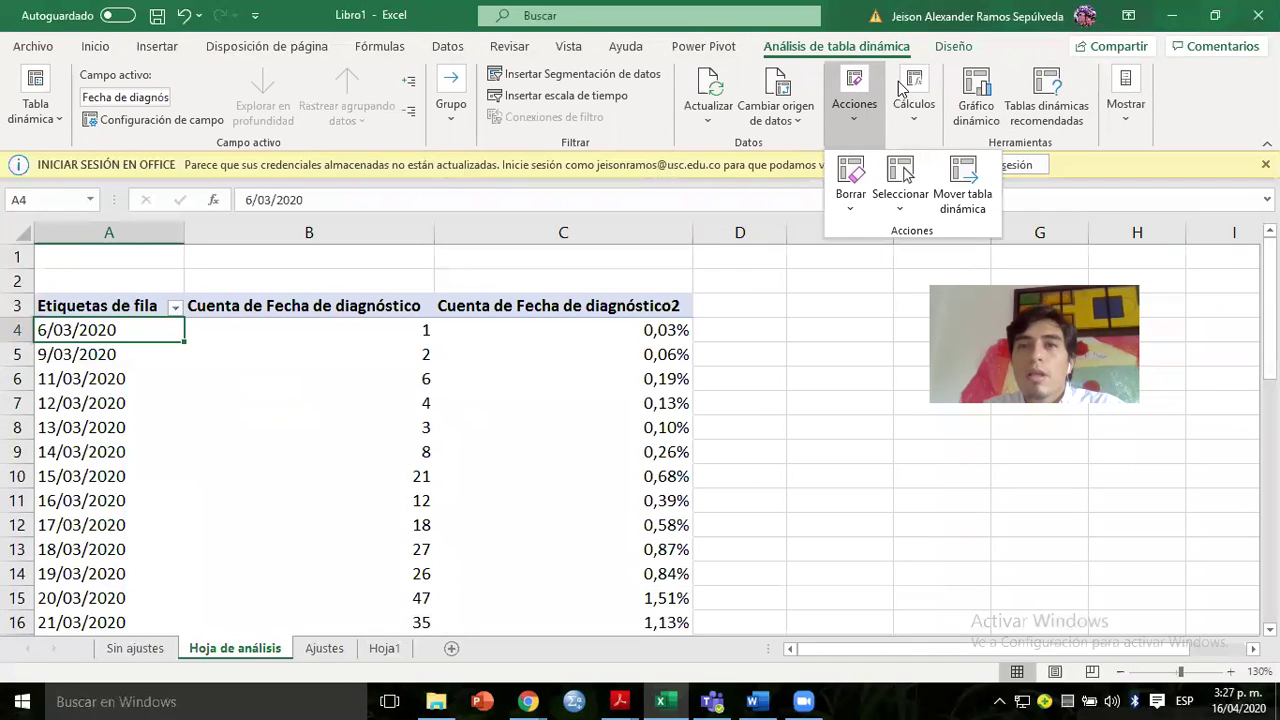
click(850, 94)
click(854, 98)
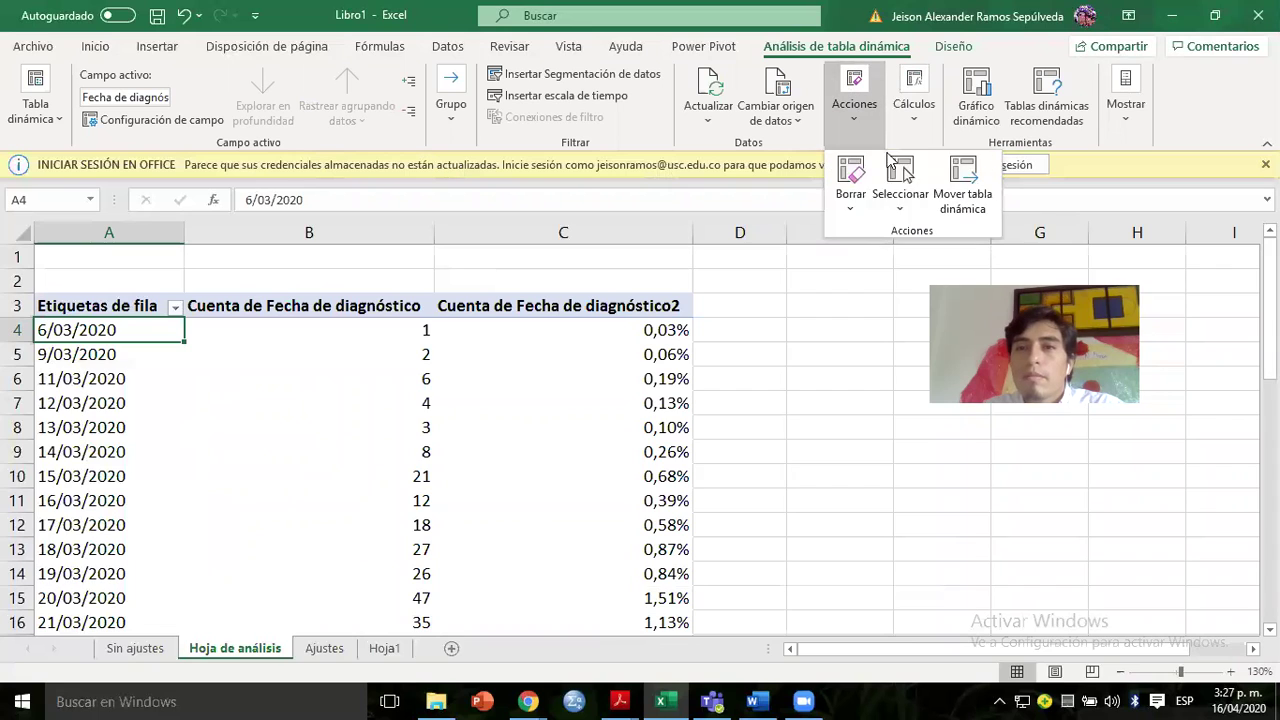
click(899, 170)
click(918, 313)
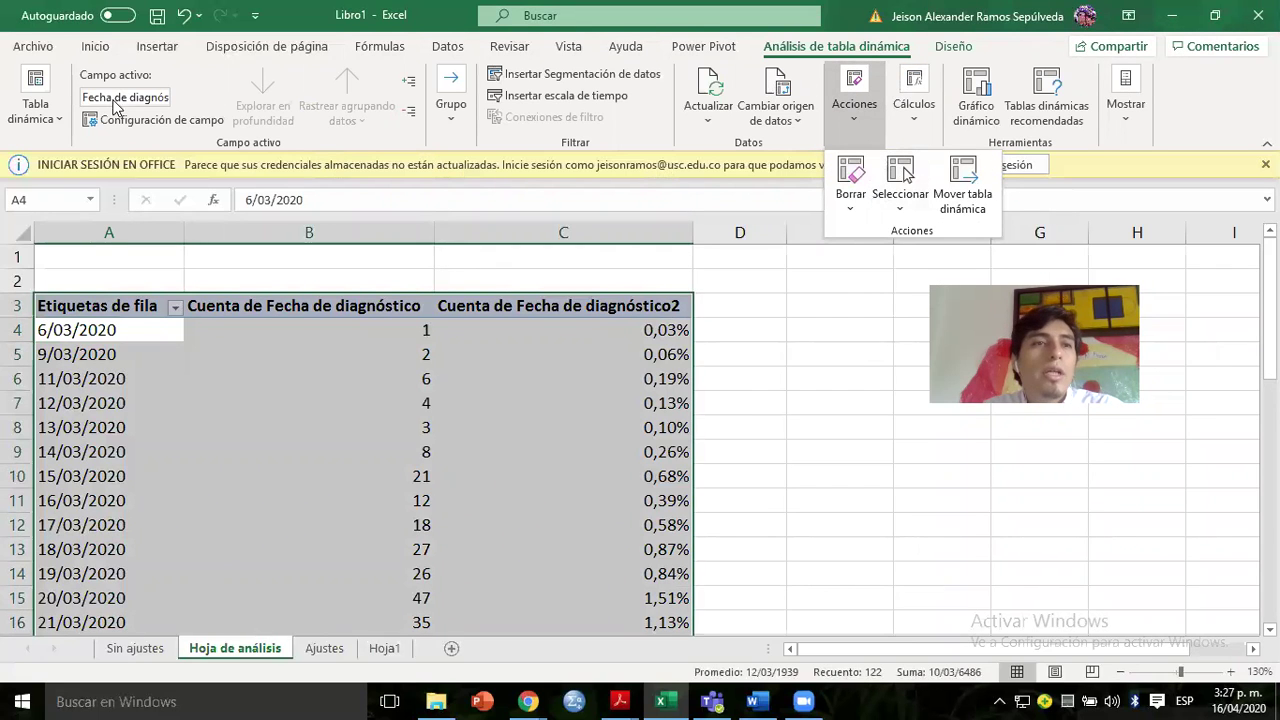
click(33, 84)
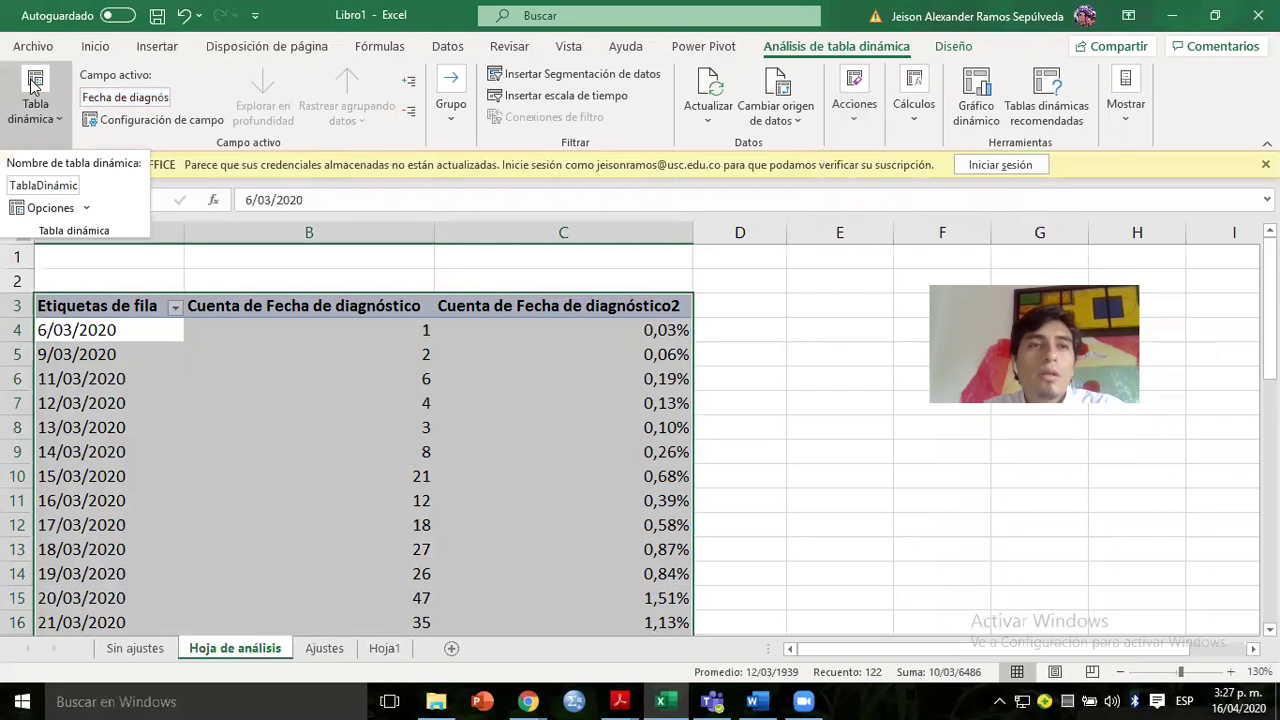
click(33, 84)
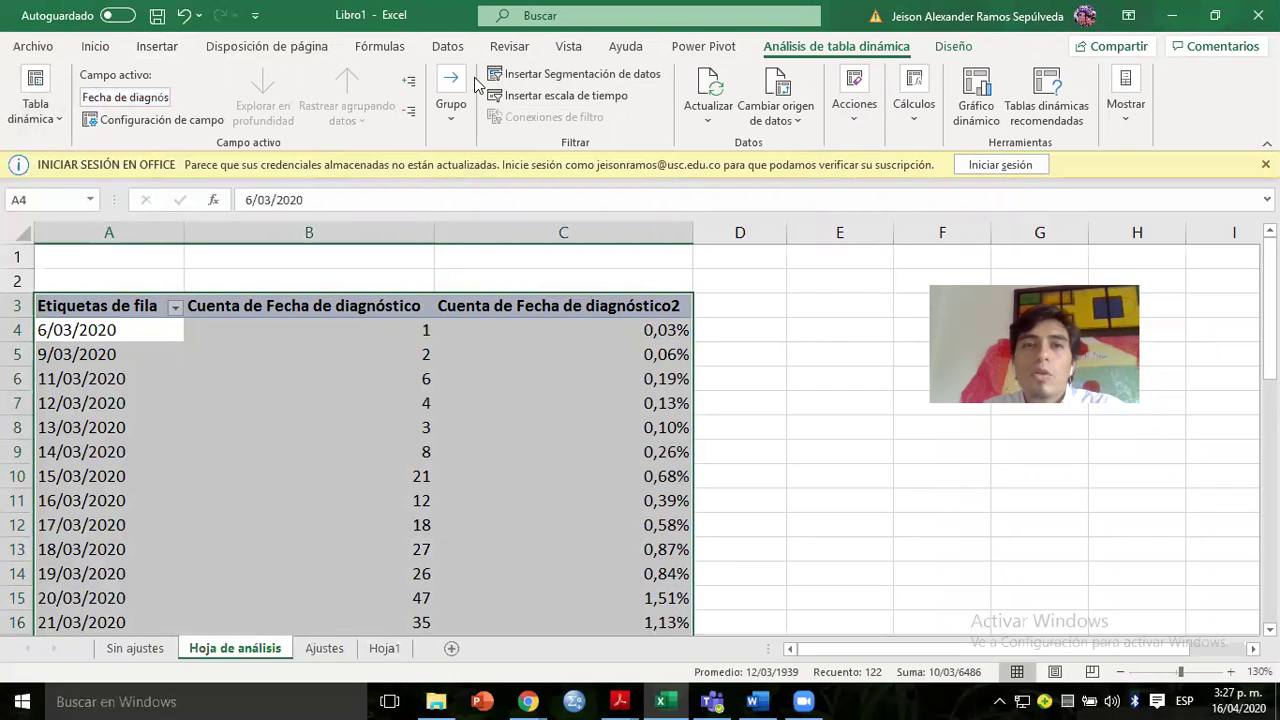
Show the pivot table's field list and remove the percentage field Cuenta de Fecha de diagnóstico2 from the values.
click(1122, 92)
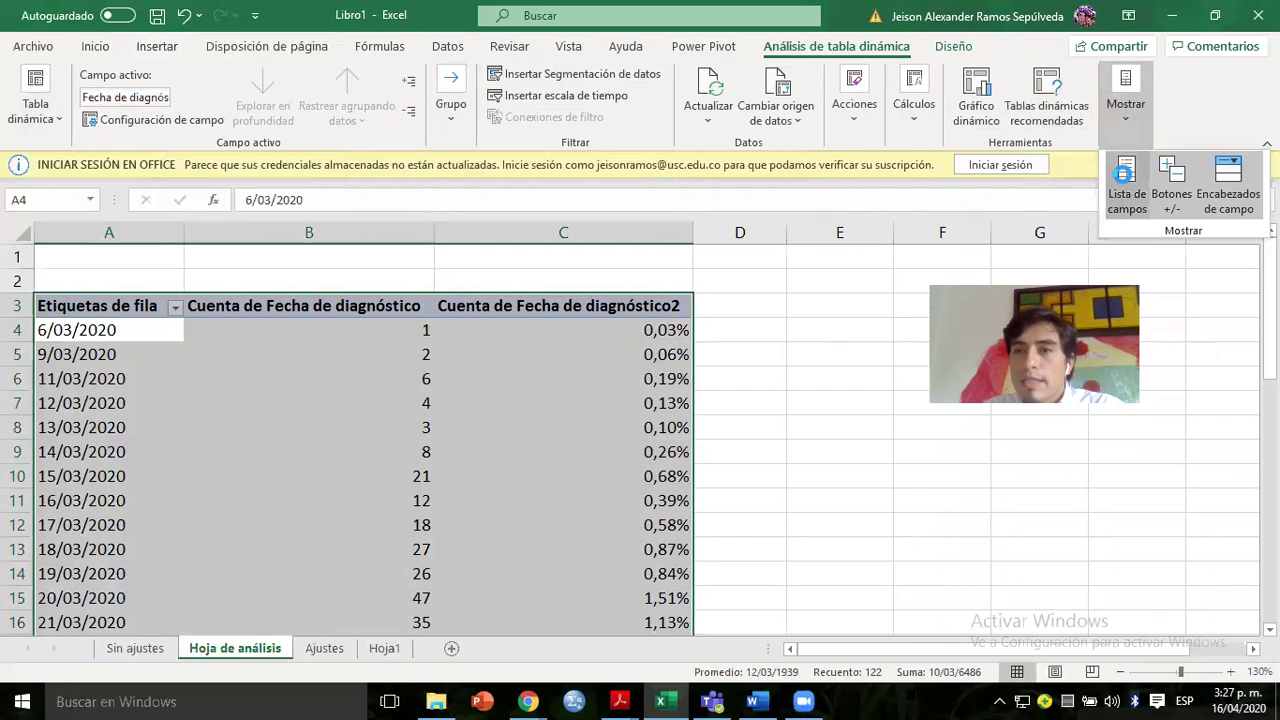
click(1125, 180)
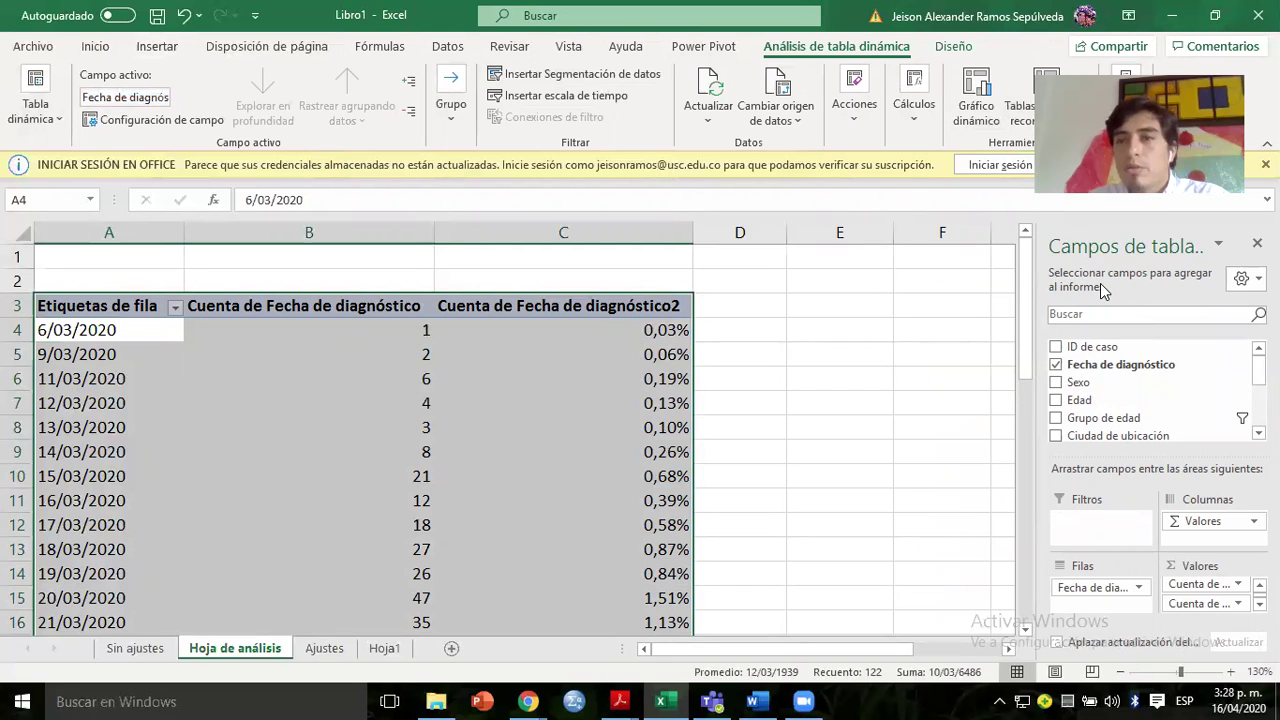
click(410, 400)
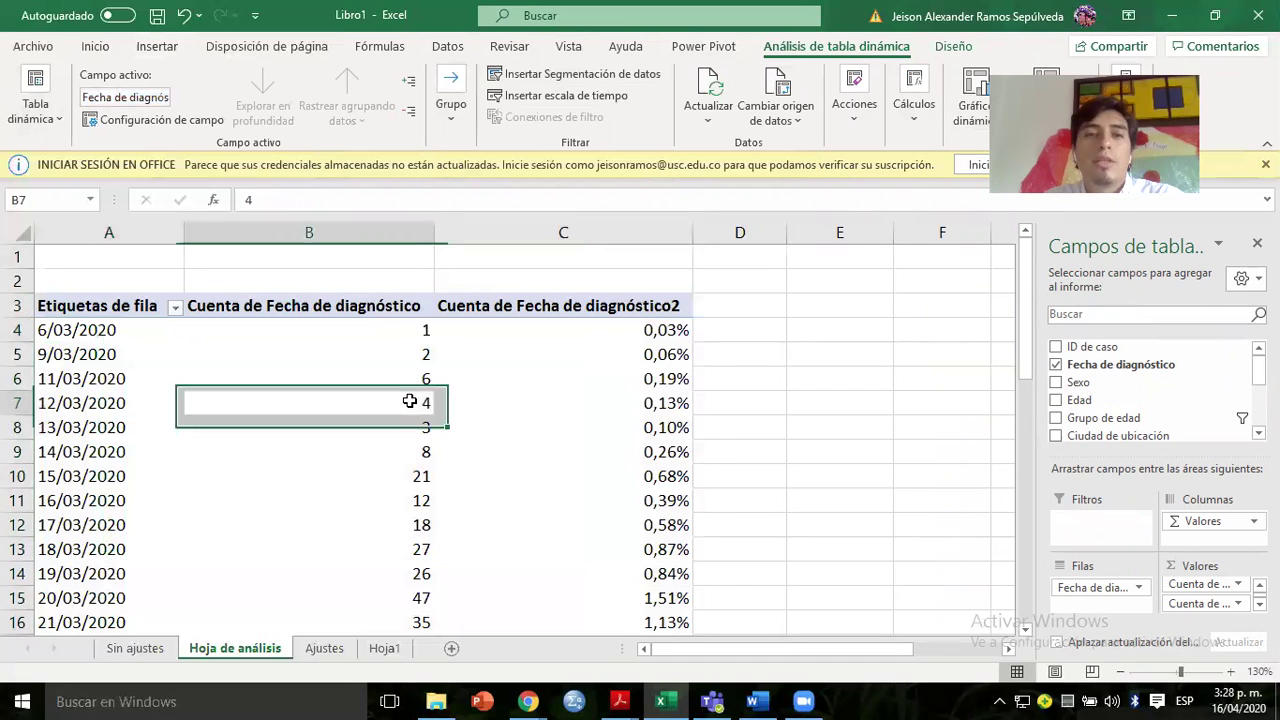
drag(1203, 605, 1138, 382)
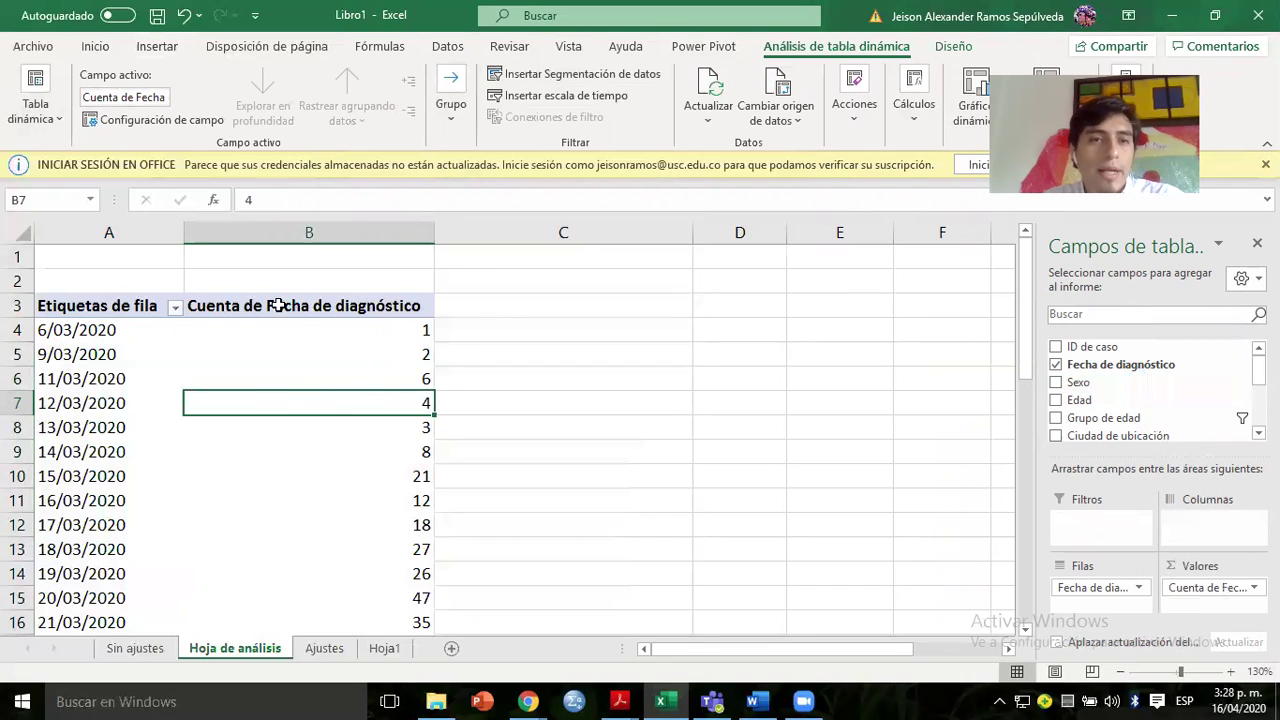
Insert a 2D line chart with markers from the diagnosis-date pivot table and widen it.
click(271, 377)
click(199, 292)
click(106, 302)
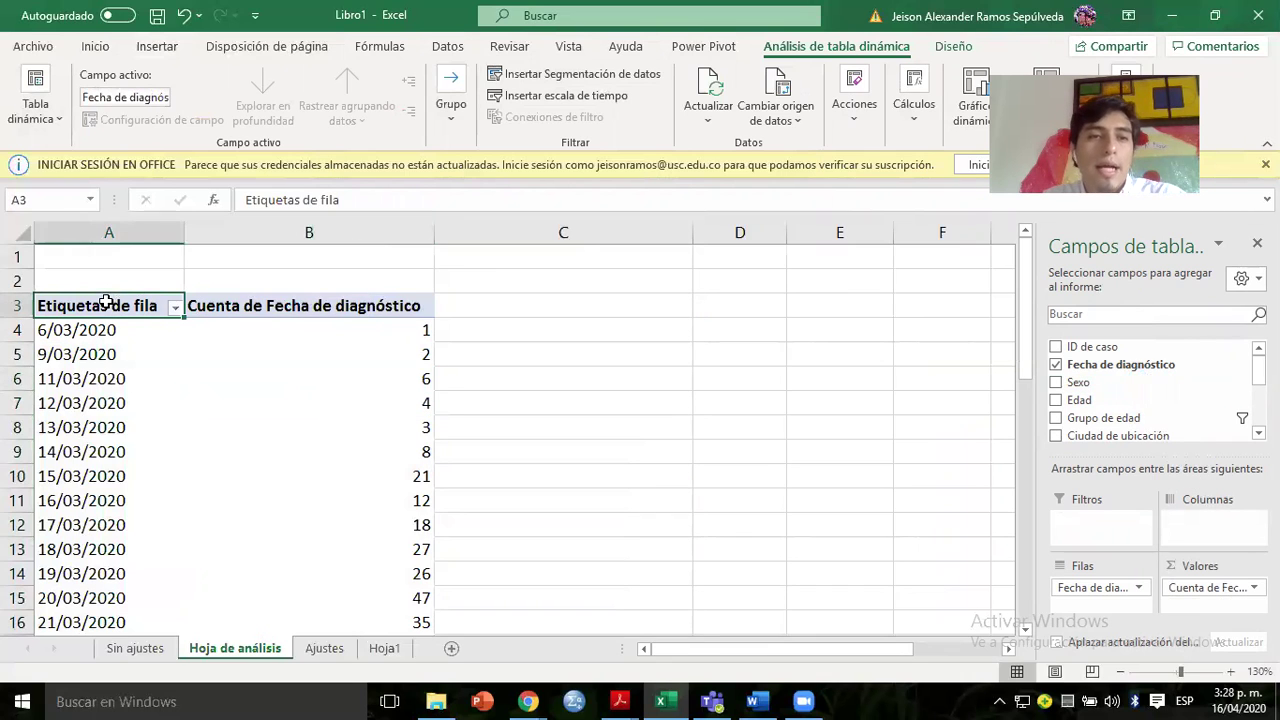
click(190, 294)
click(157, 46)
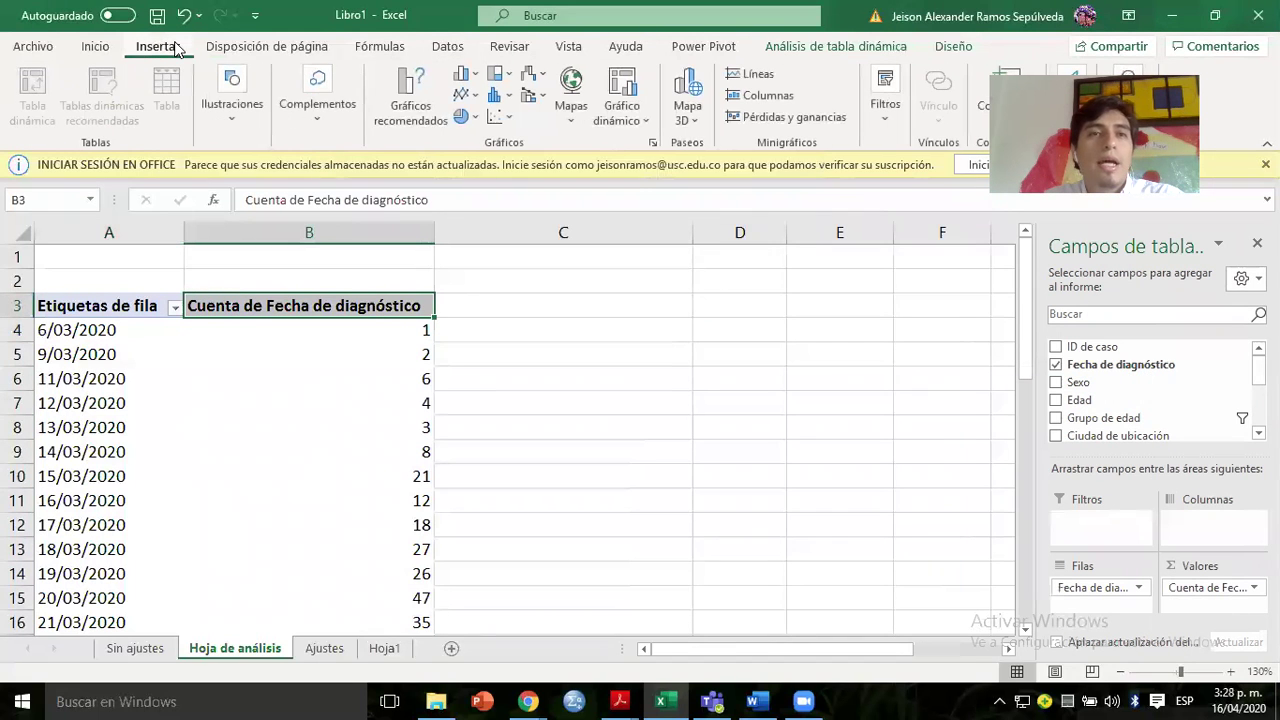
click(463, 94)
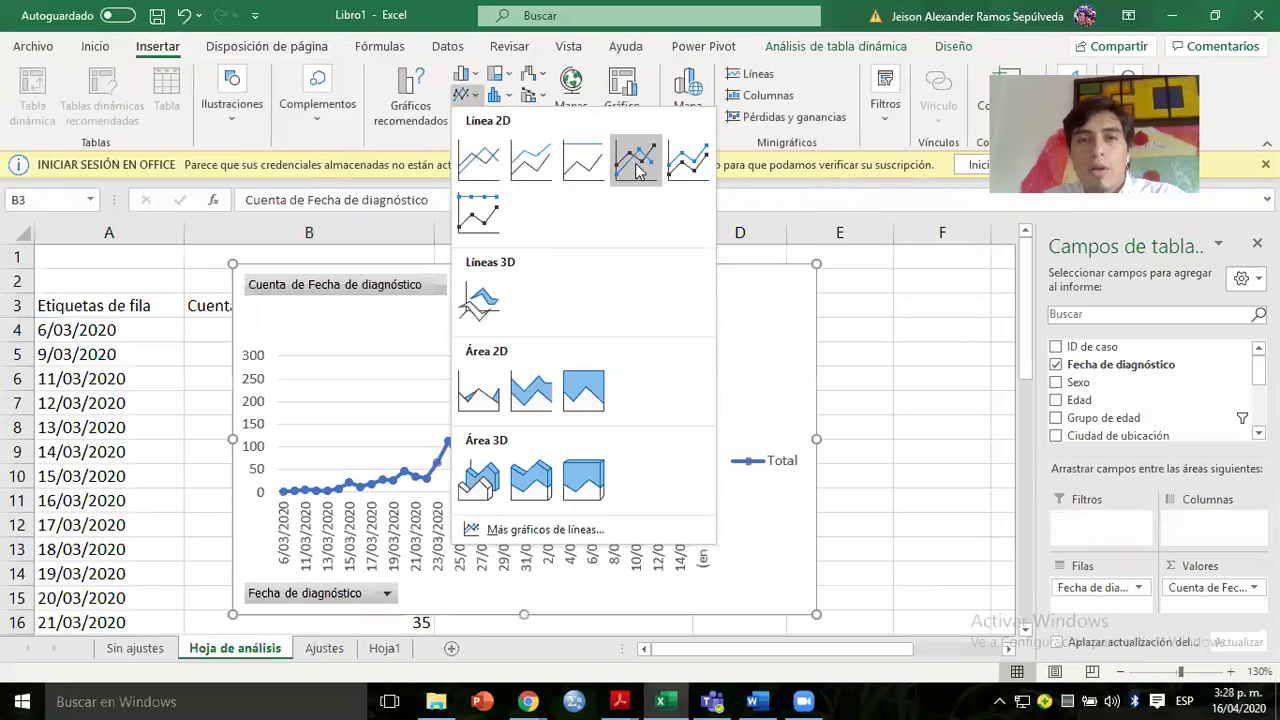
click(636, 162)
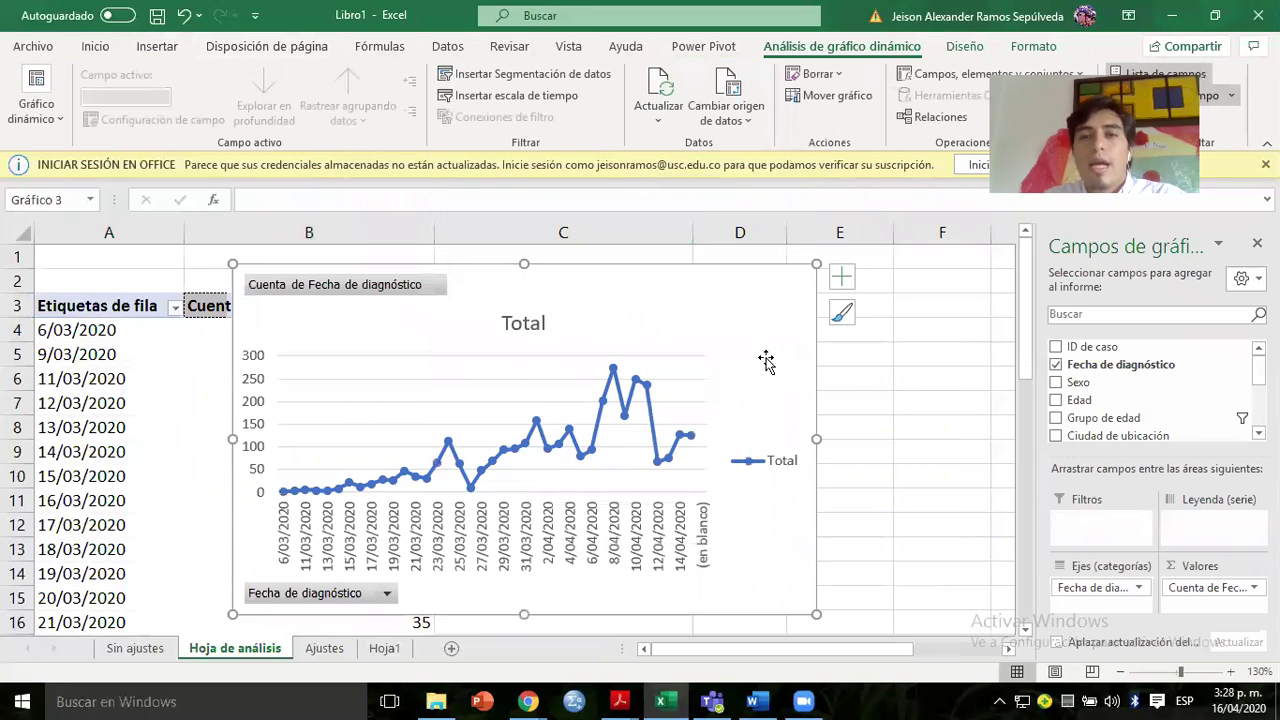
drag(816, 438, 943, 414)
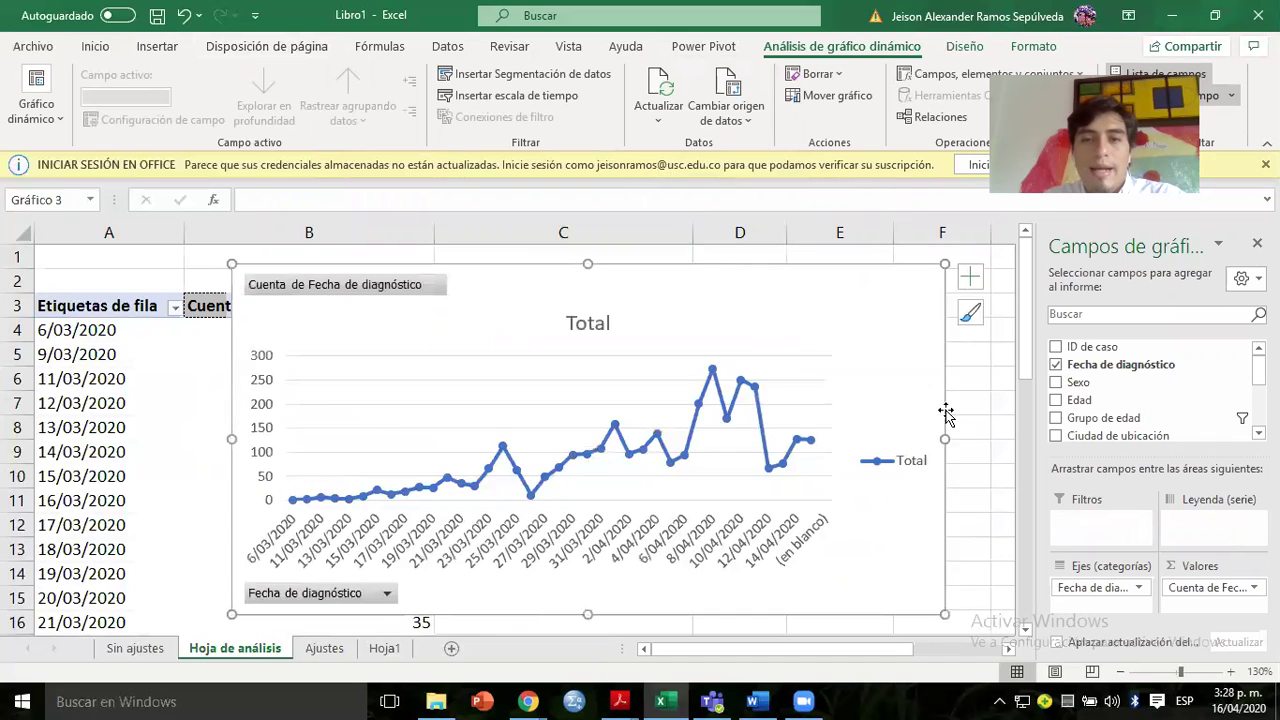
Filter the chart's Fecha de diagnóstico field to exclude the (en blanco) entry.
click(385, 594)
drag(365, 418, 367, 537)
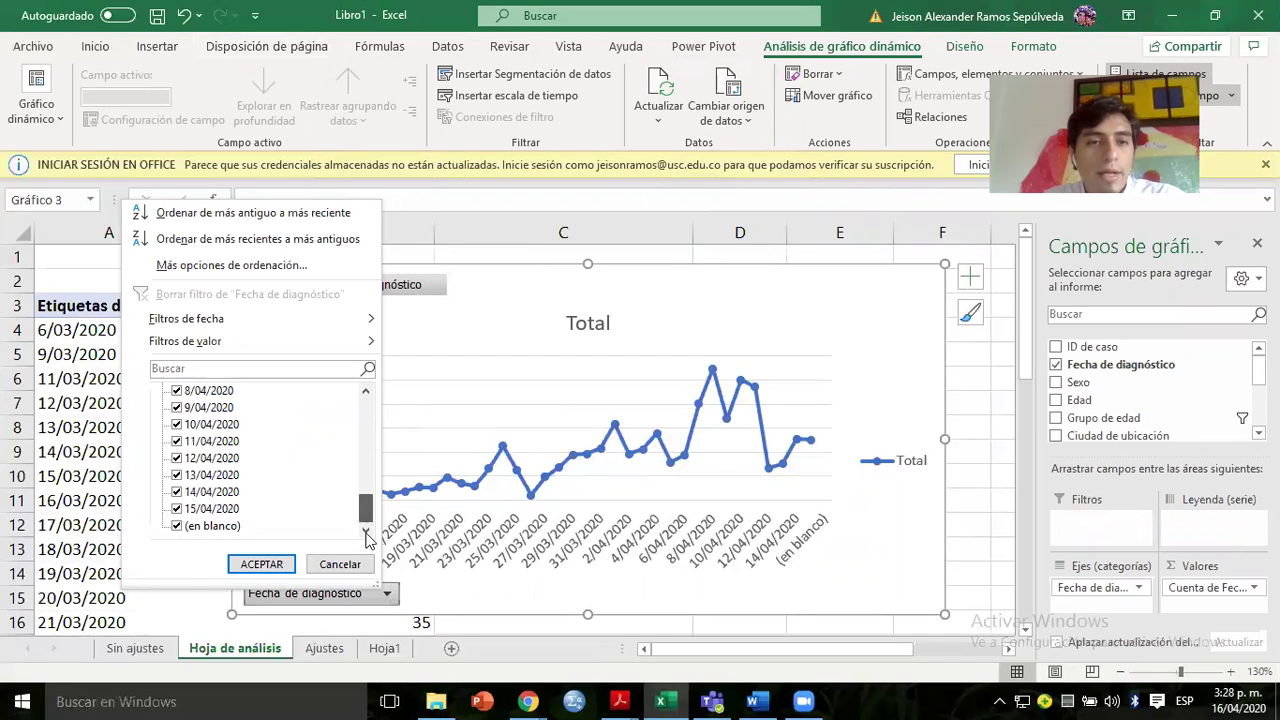
click(177, 526)
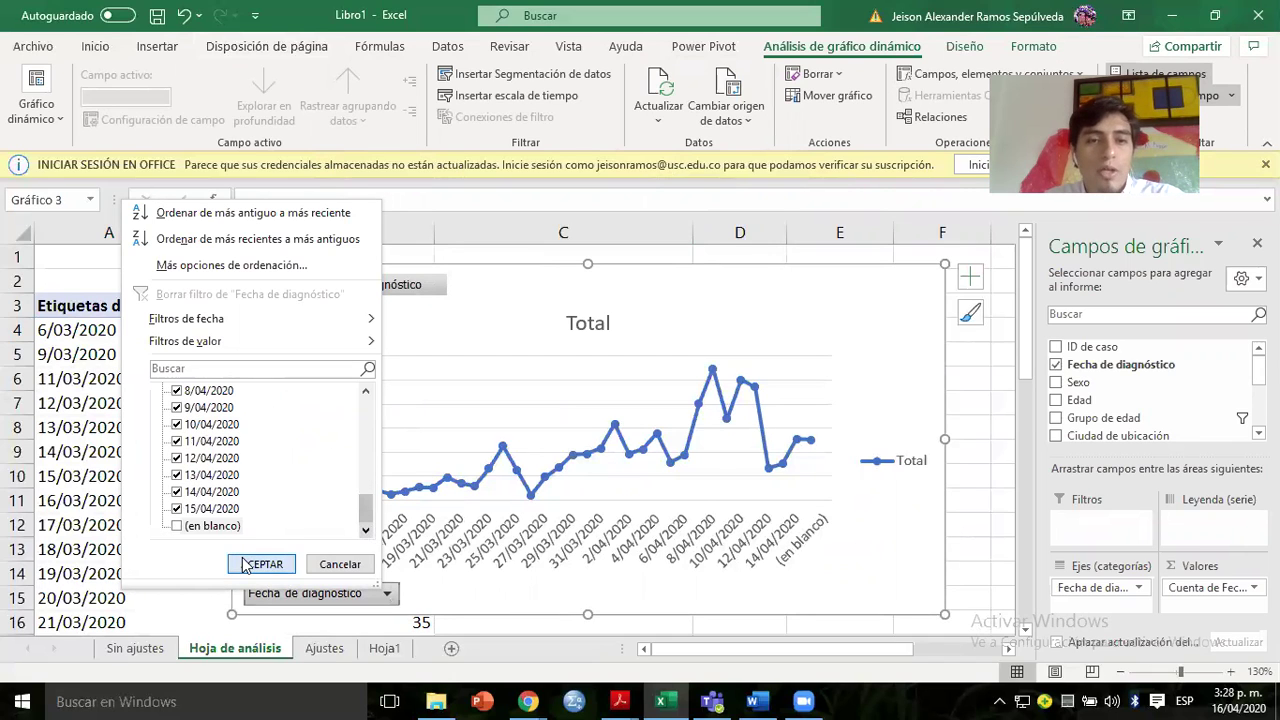
click(261, 564)
Replace the line chart's title with "Número de casos por fecha de diagnóstico".
click(893, 460)
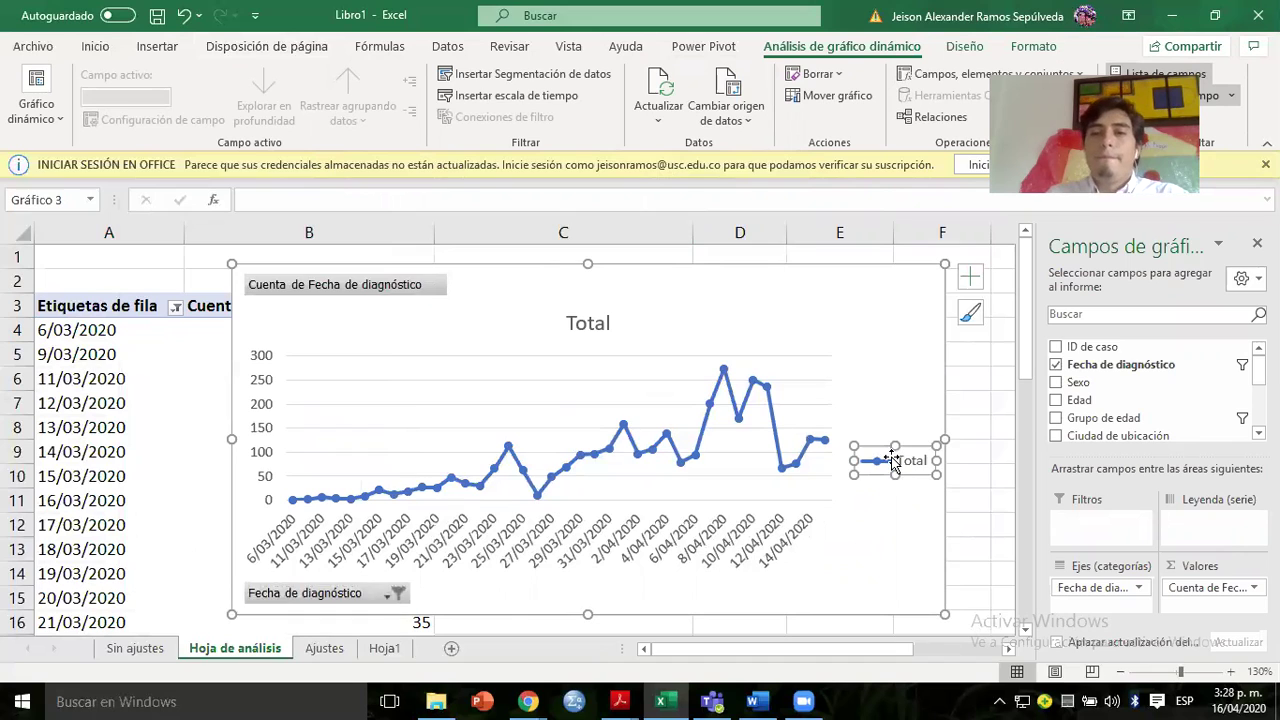
double_click(586, 323)
double_click(587, 323)
key(BackSpace)
text(Número)
key(BackSpace)
text(ro de cada)
key(BackSpace)
key(BackSpace)
text(sos por f)
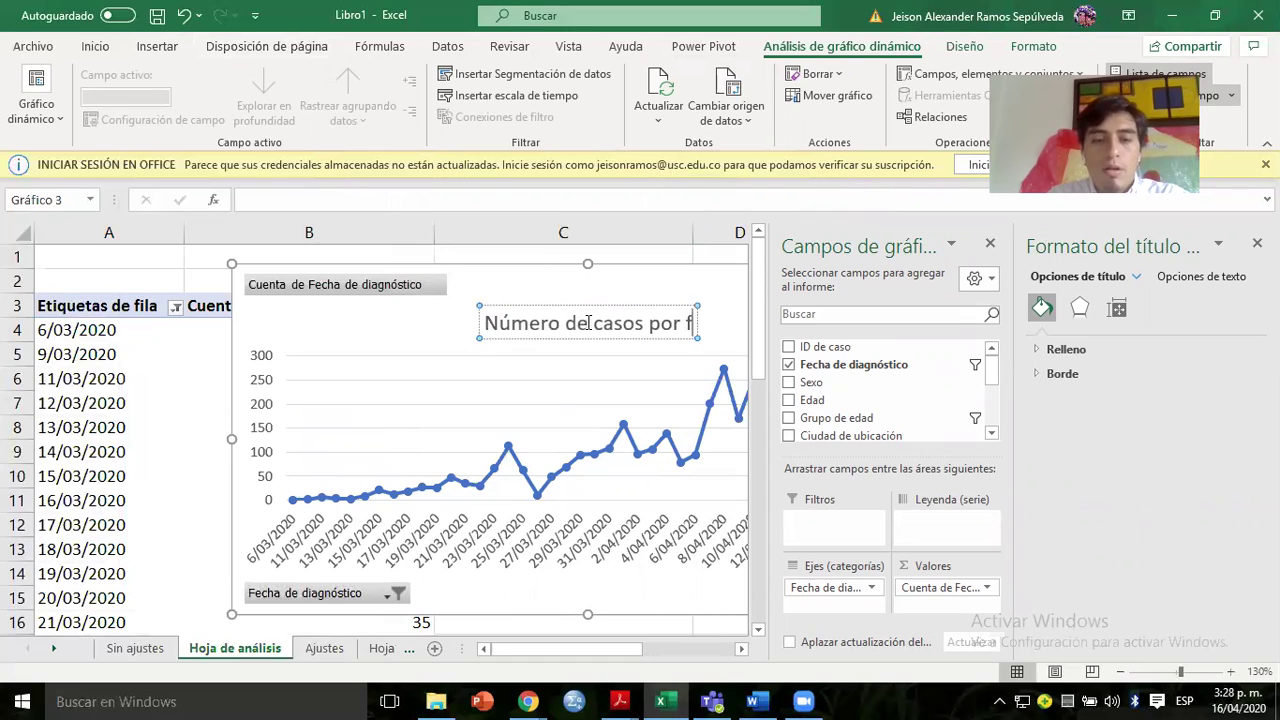
text(echa)
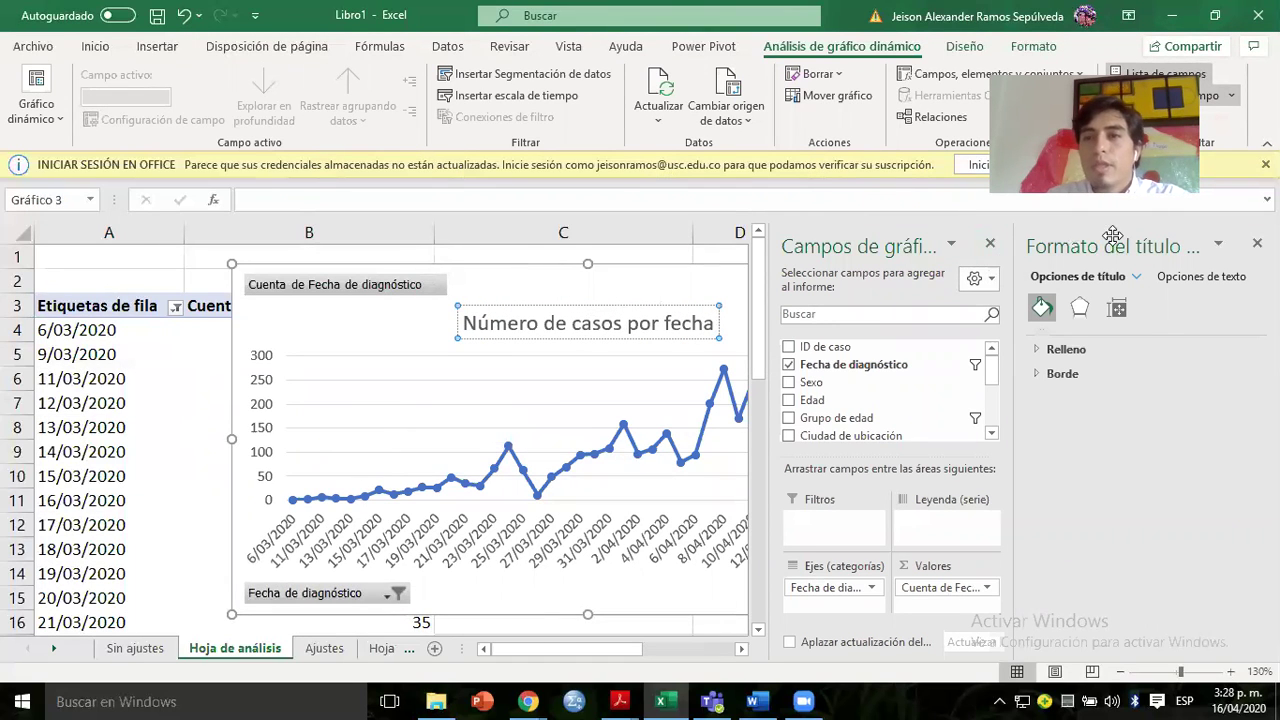
click(1257, 243)
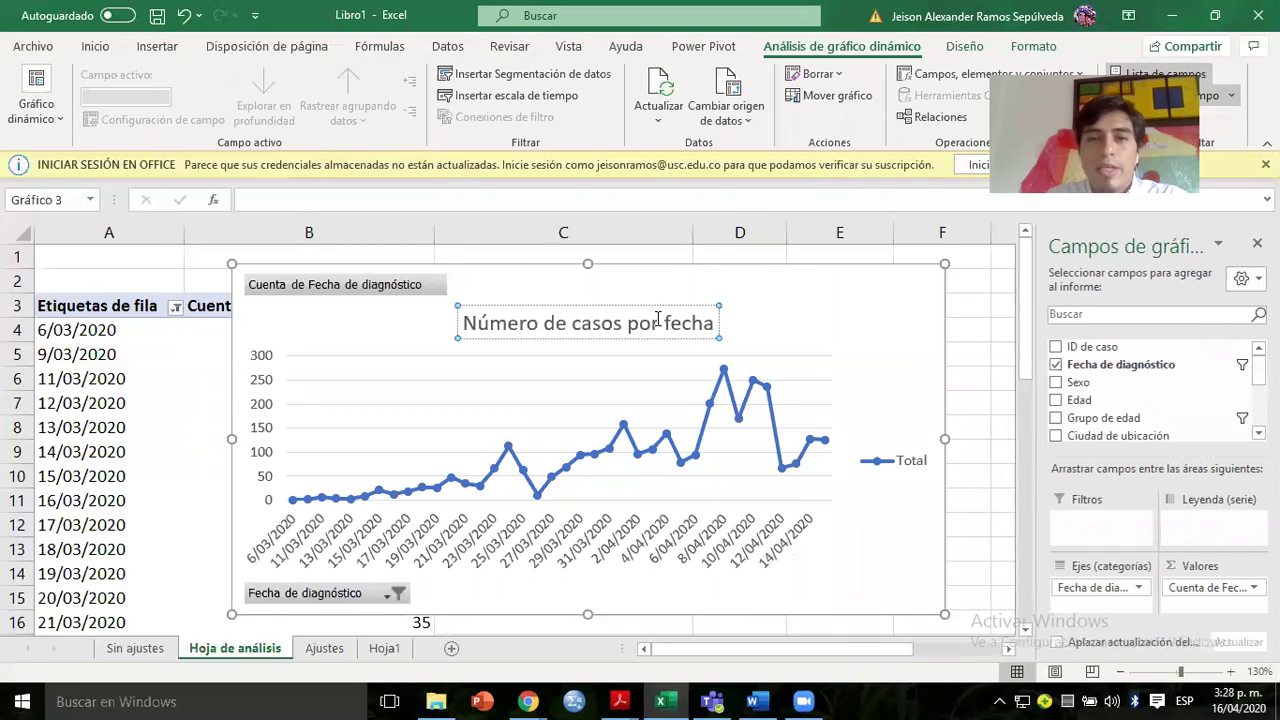
text(de dia)
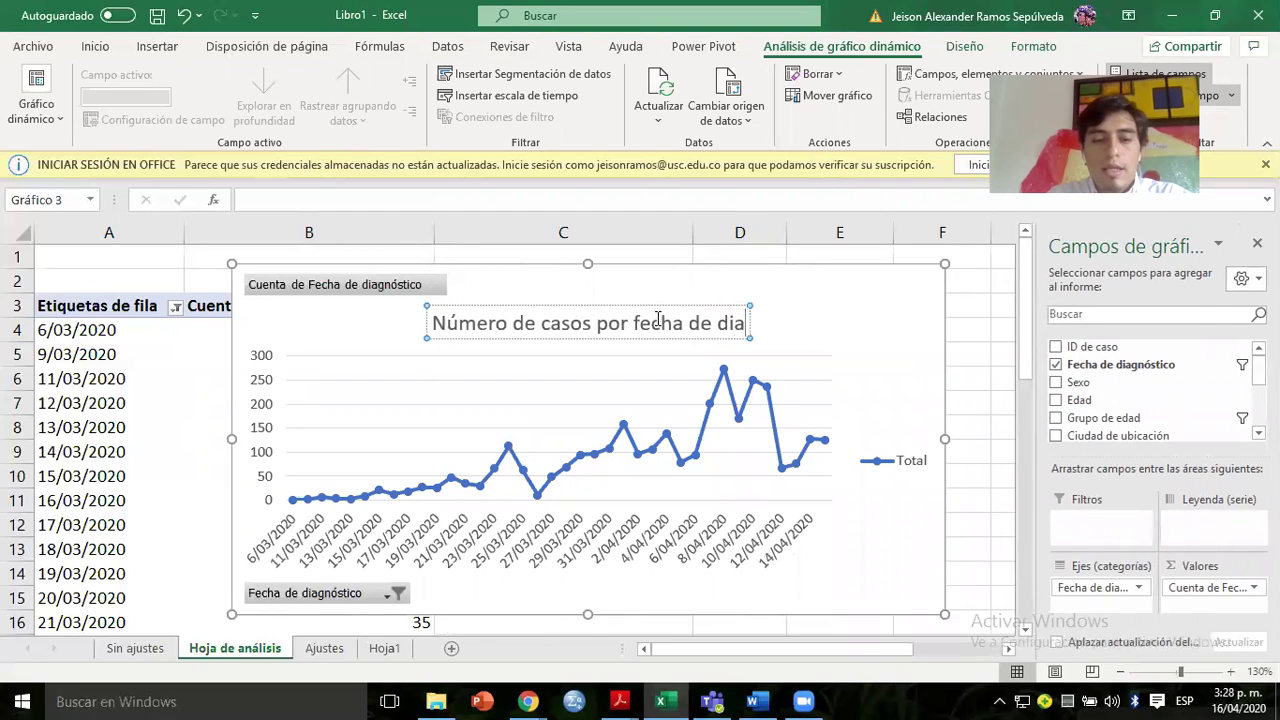
text(gnóstiv)
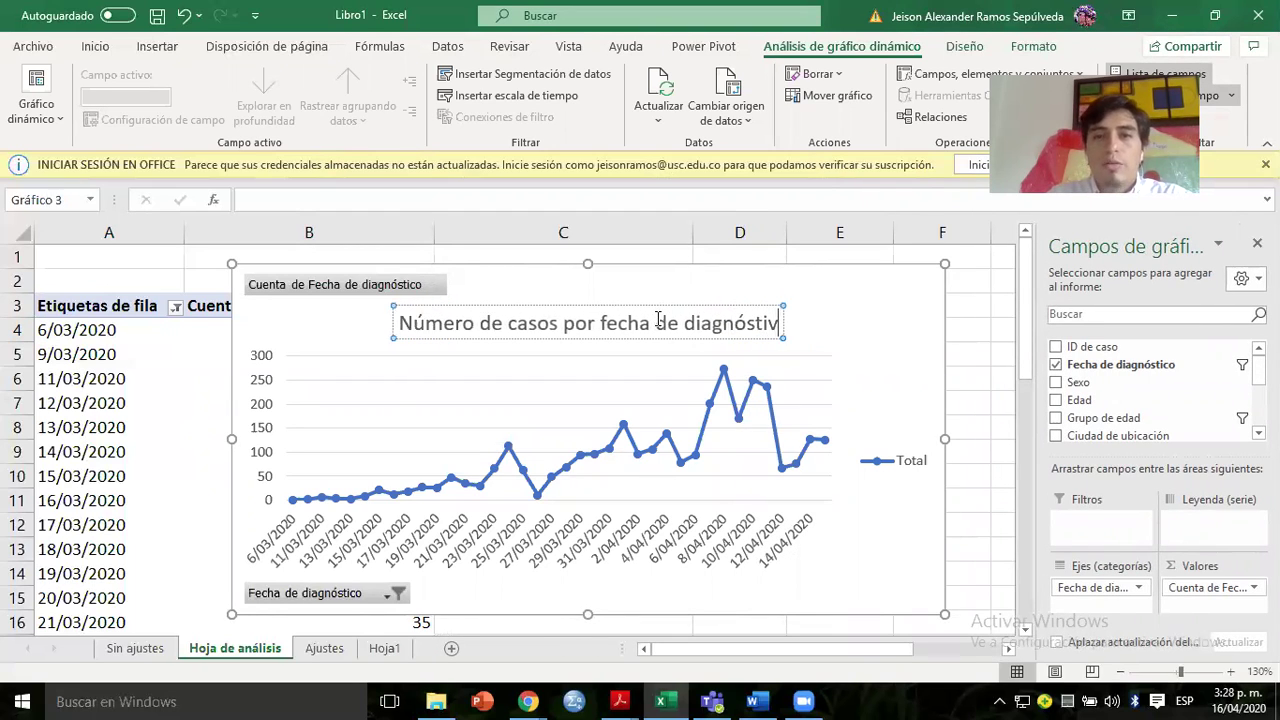
key(BackSpace)
text(co)
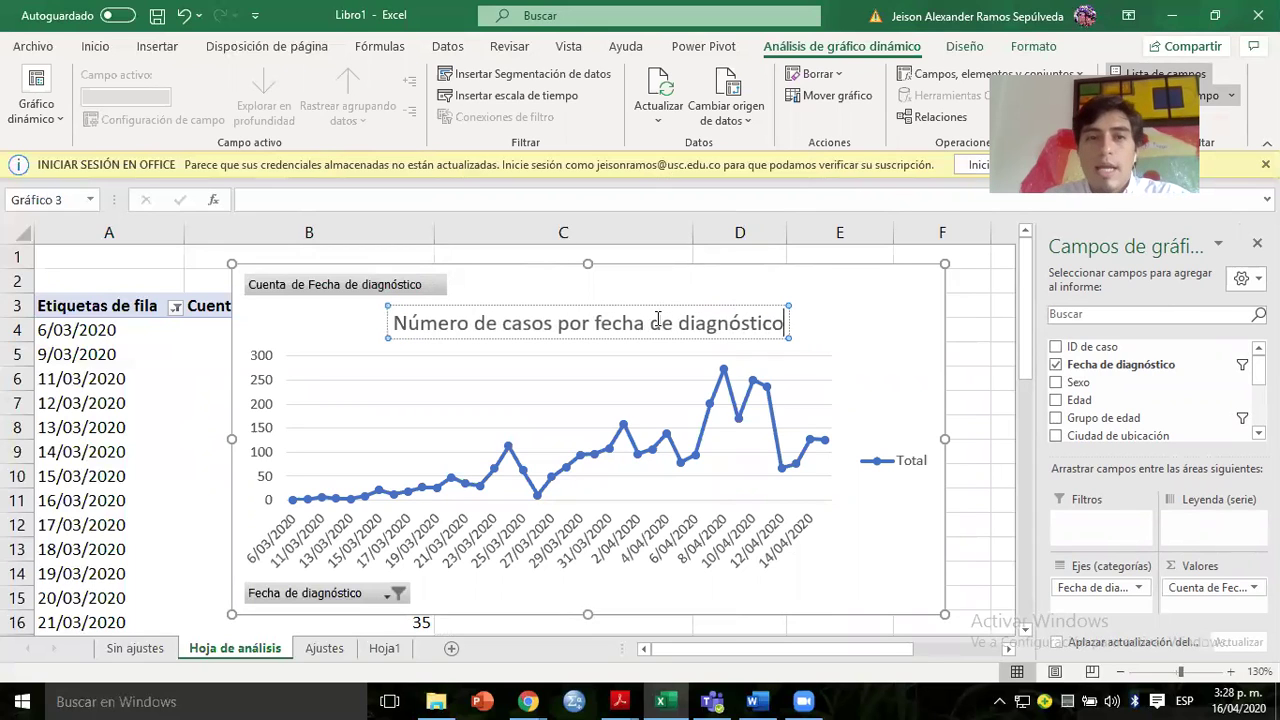
Move the line chart closer to the date column and widen it slightly.
click(547, 270)
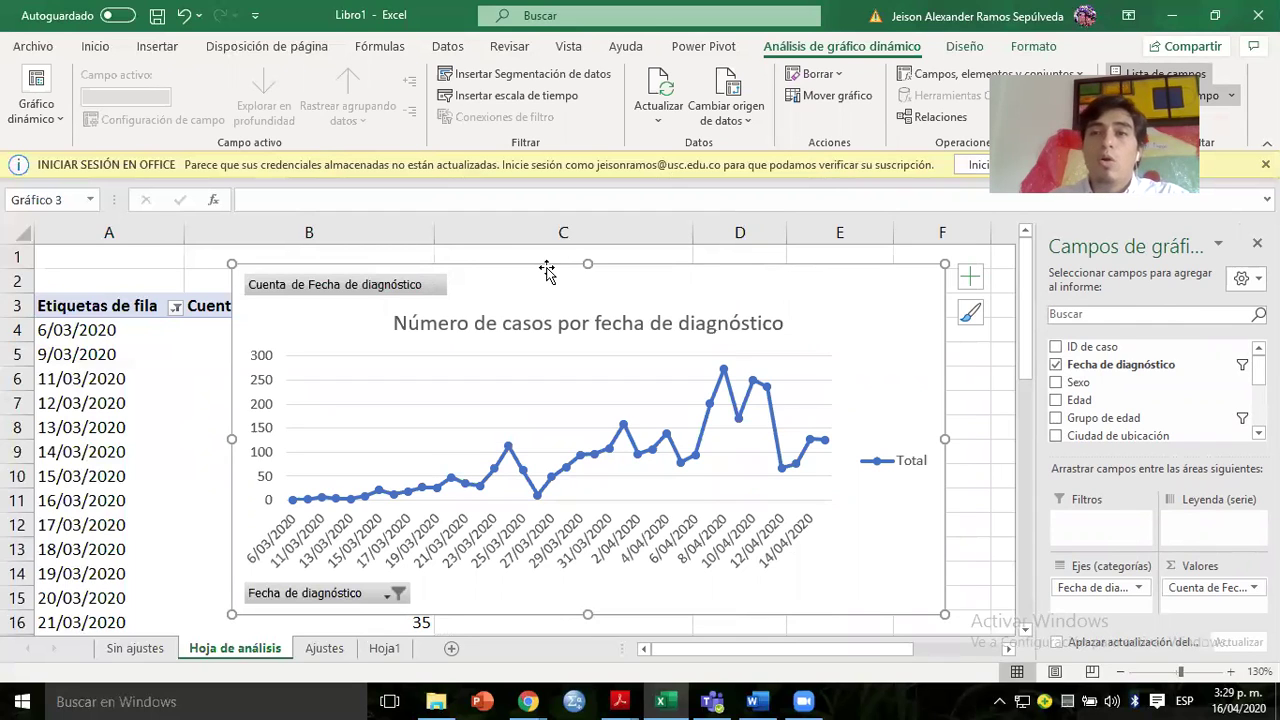
drag(449, 261, 406, 257)
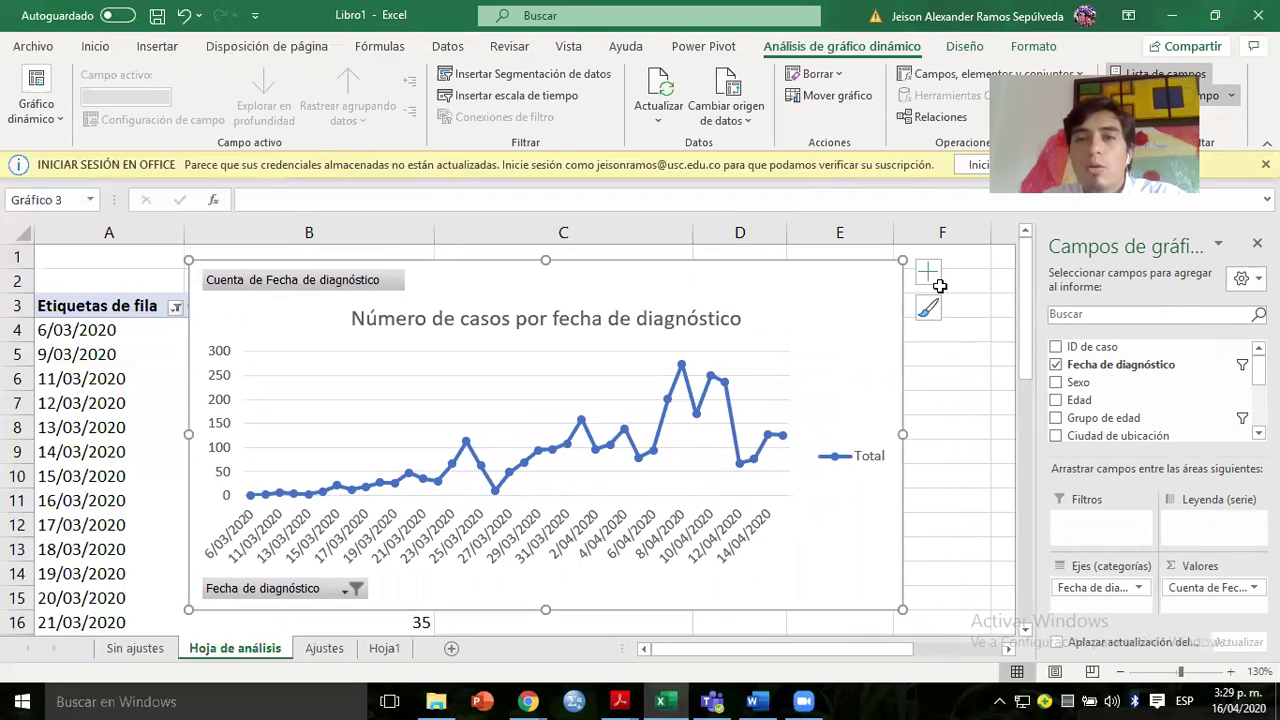
drag(902, 609, 936, 610)
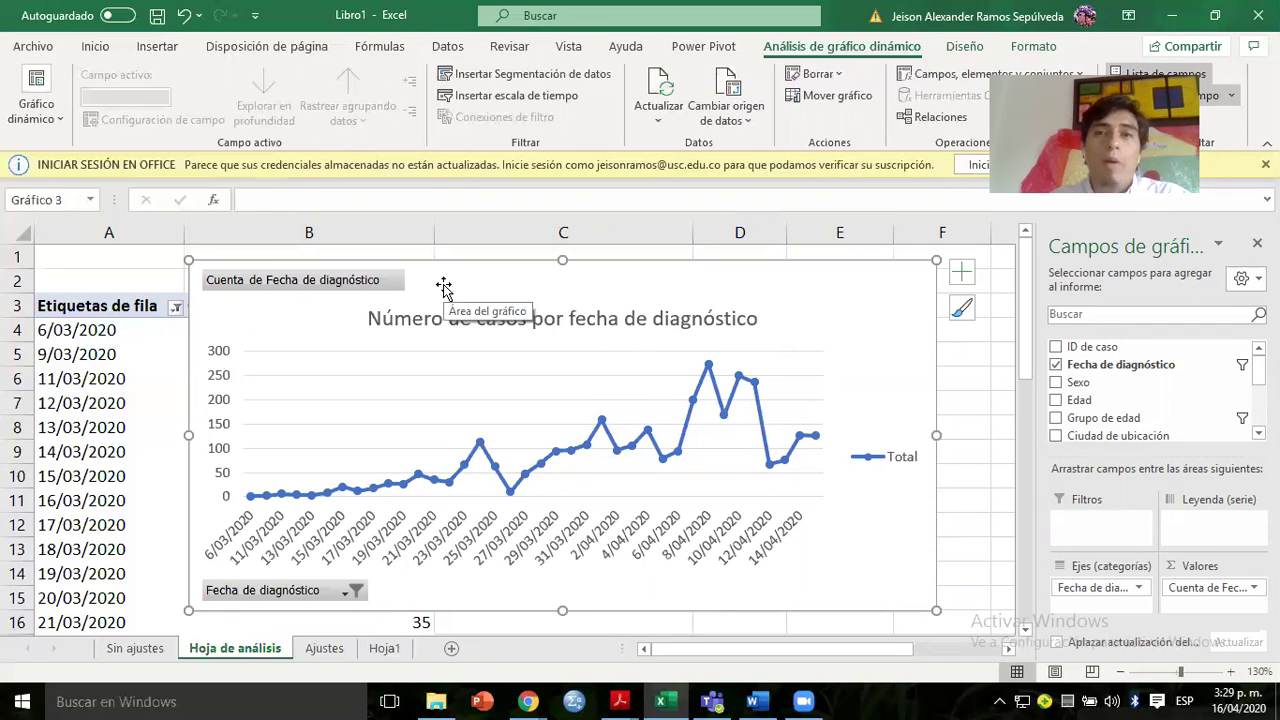
Apply the chart style with a hatched plot area and hollow round markers, and delete its data labels.
click(960, 46)
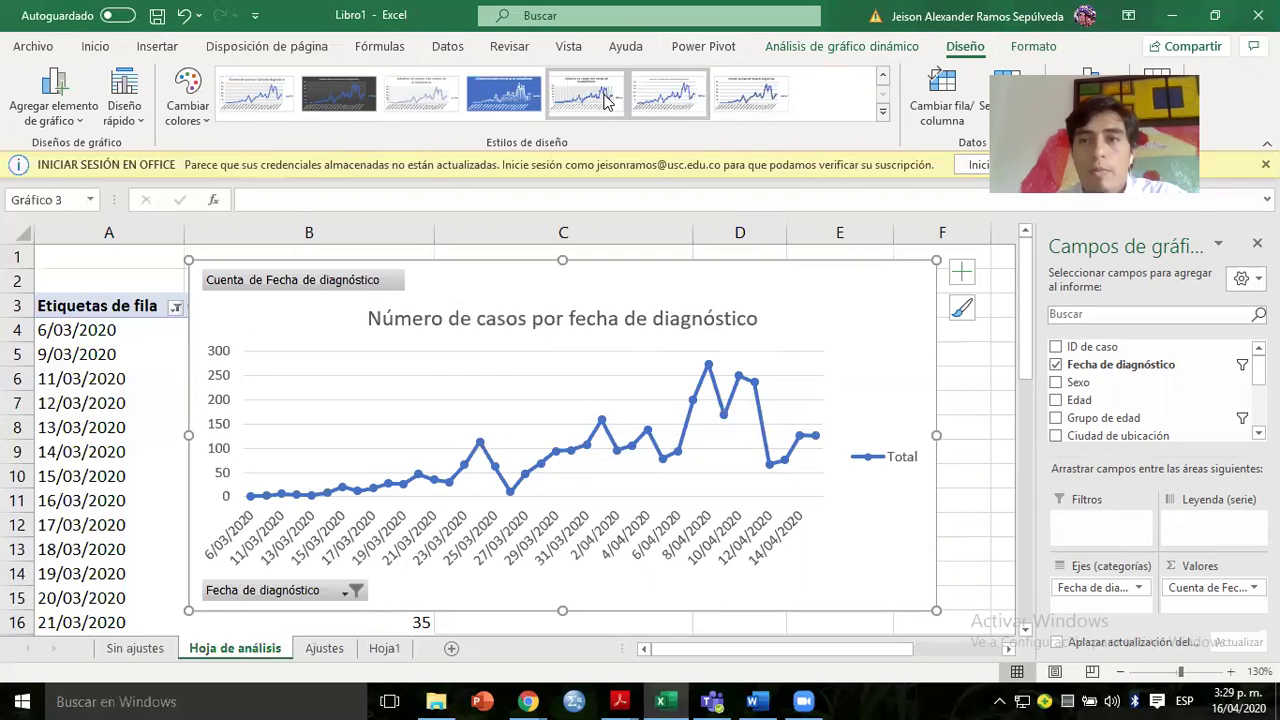
click(605, 100)
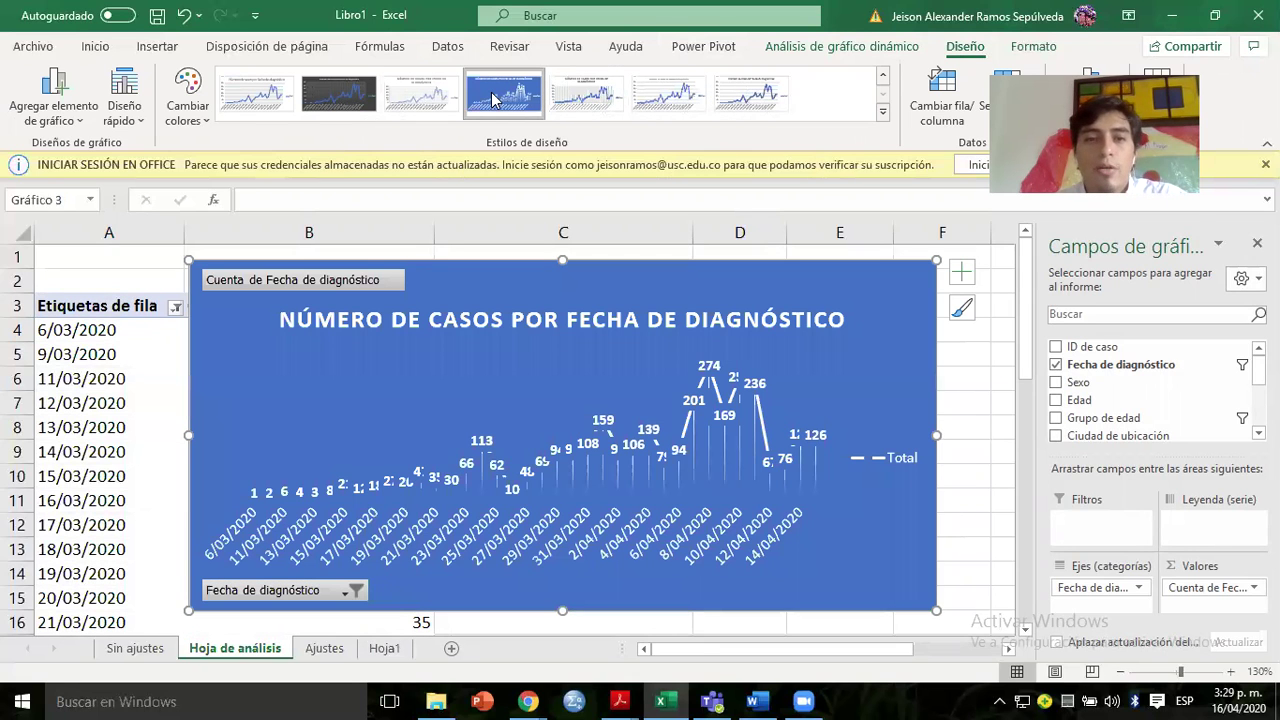
click(408, 100)
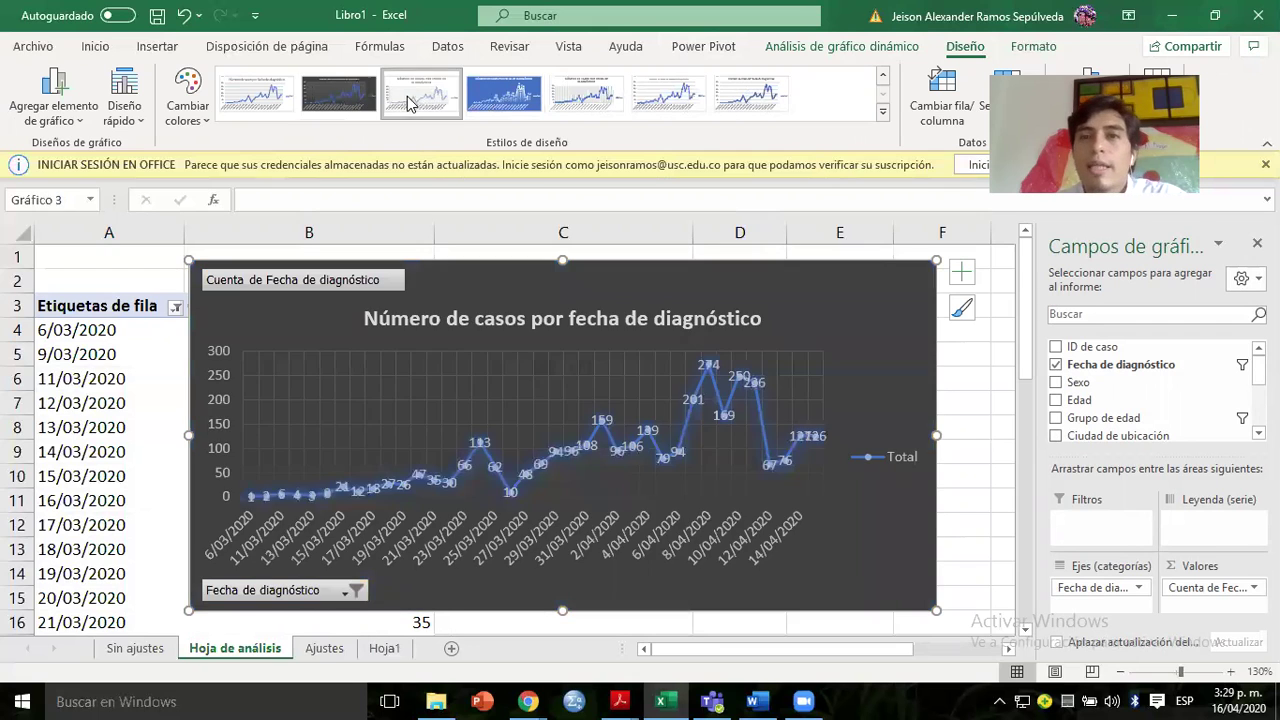
click(883, 89)
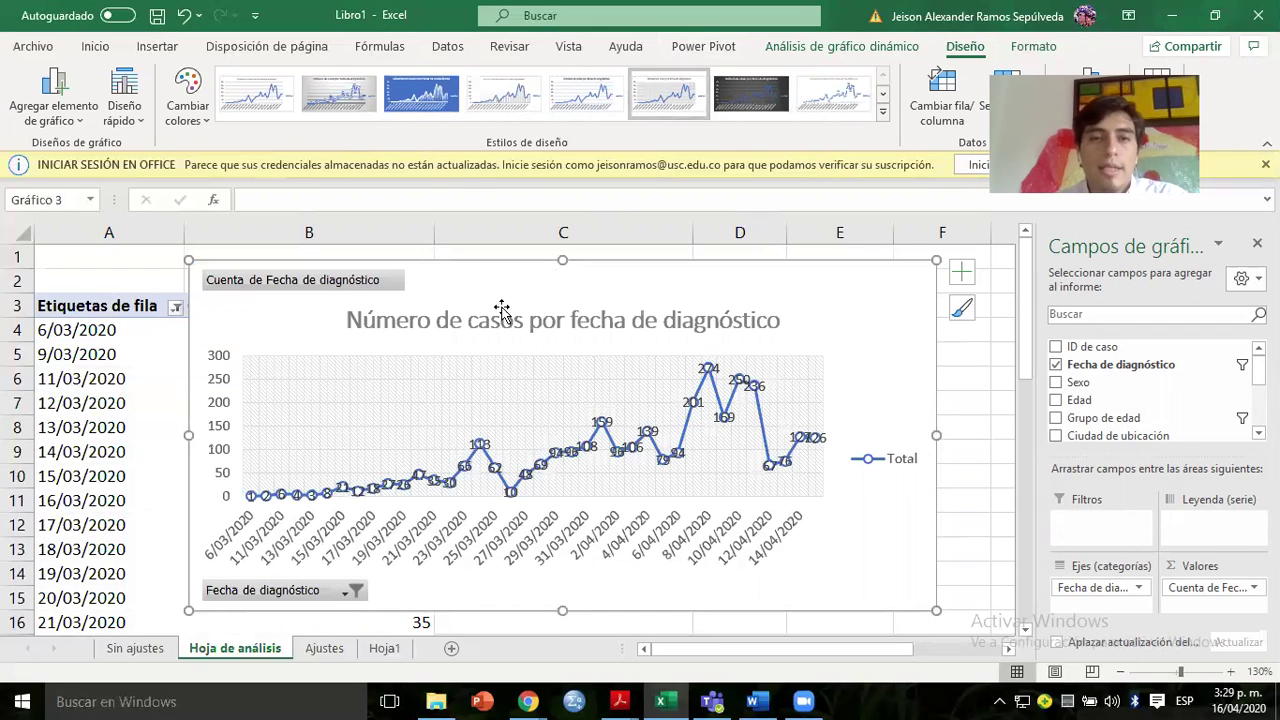
click(600, 417)
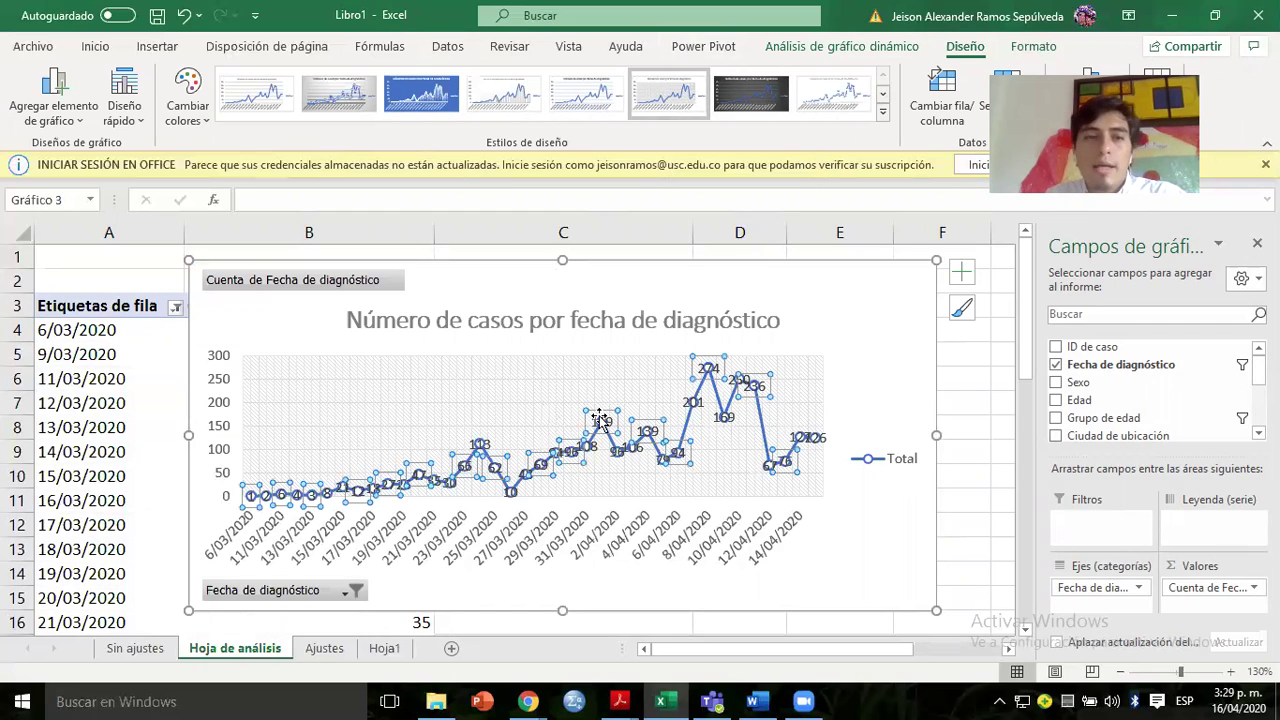
key(Delete)
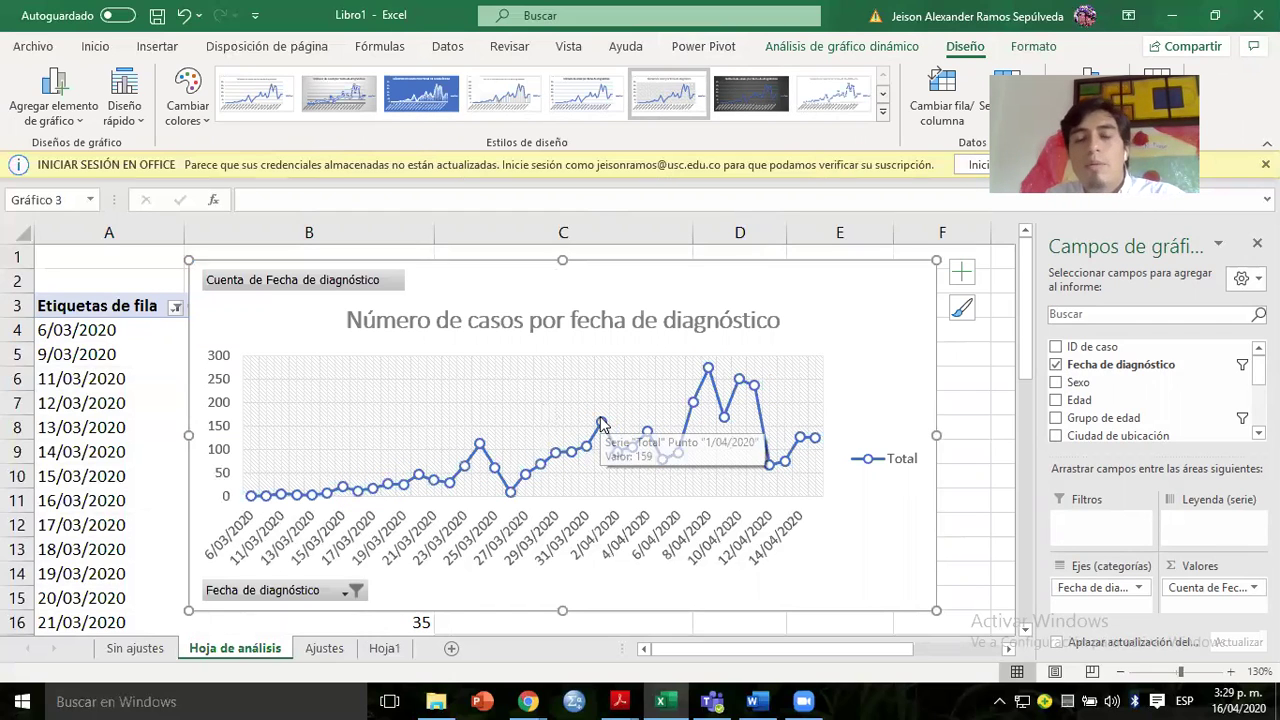
Move the chart title up to the chart's upper edge and extend the plot area upward beneath it.
drag(396, 324, 399, 293)
click(398, 328)
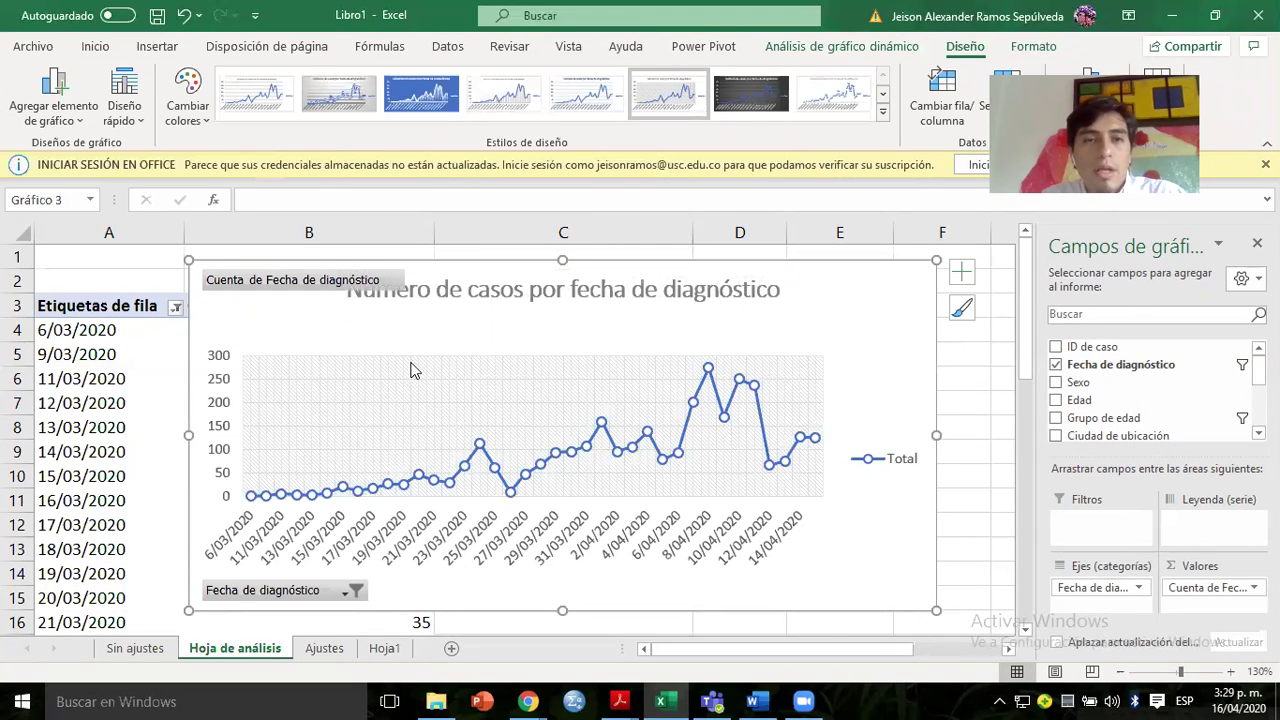
click(427, 390)
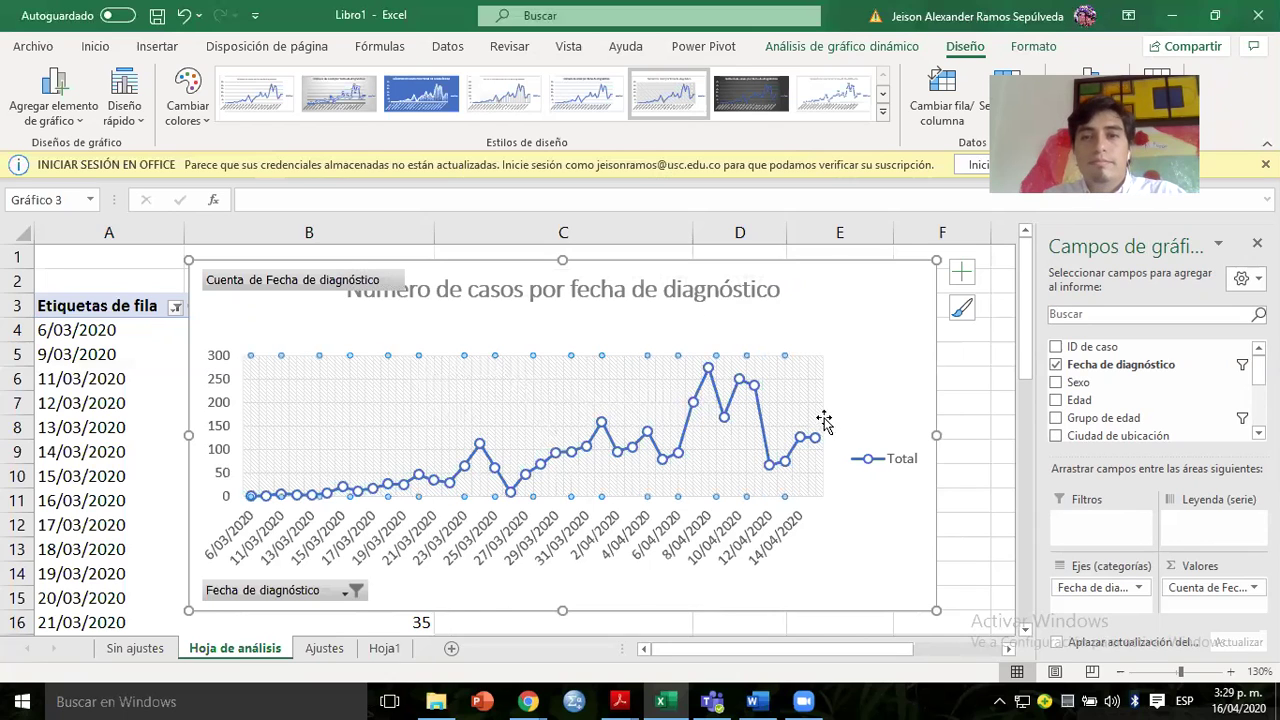
click(821, 383)
drag(534, 354, 535, 318)
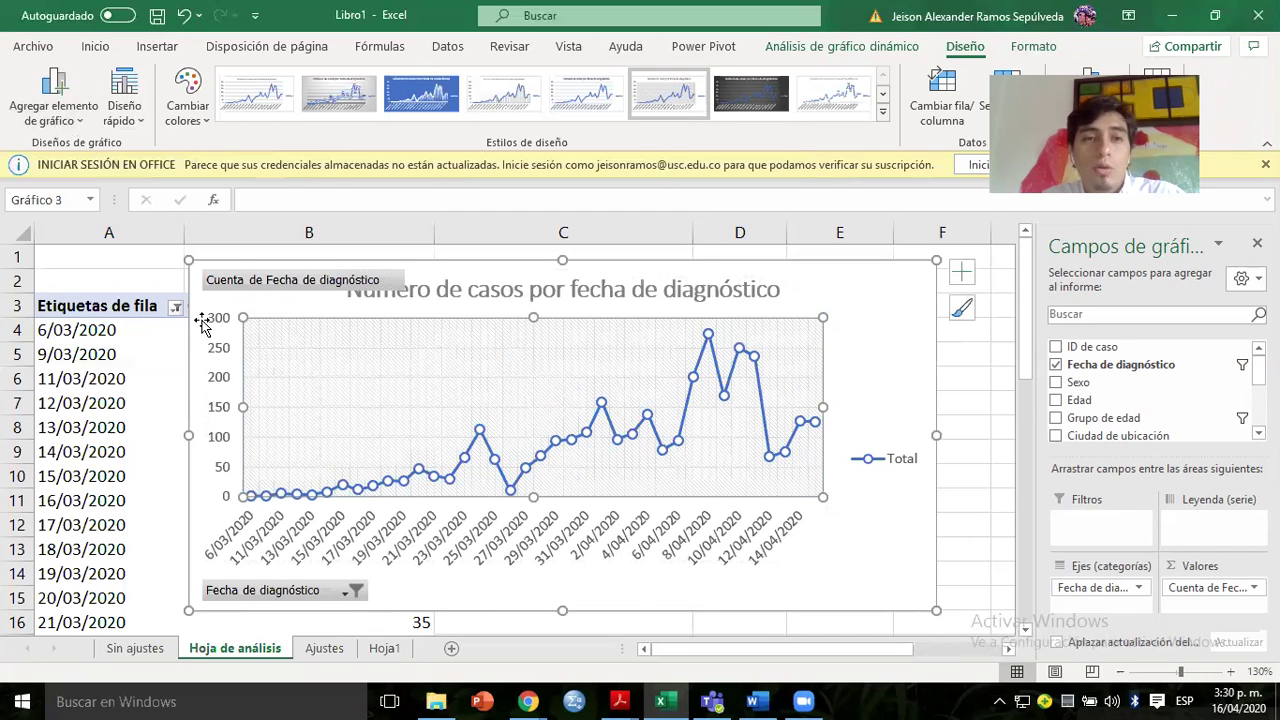
Add a primary vertical axis title to the line chart reading "Número de casos".
click(65, 128)
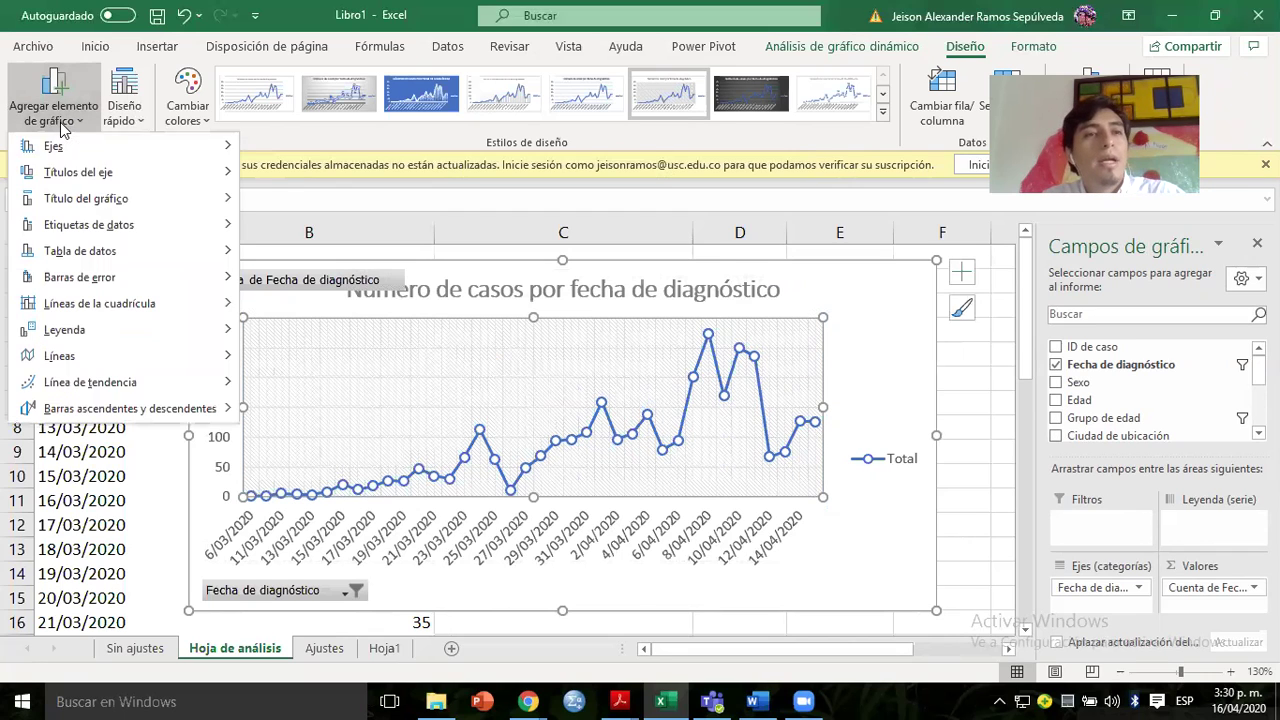
mouse_move(90, 172)
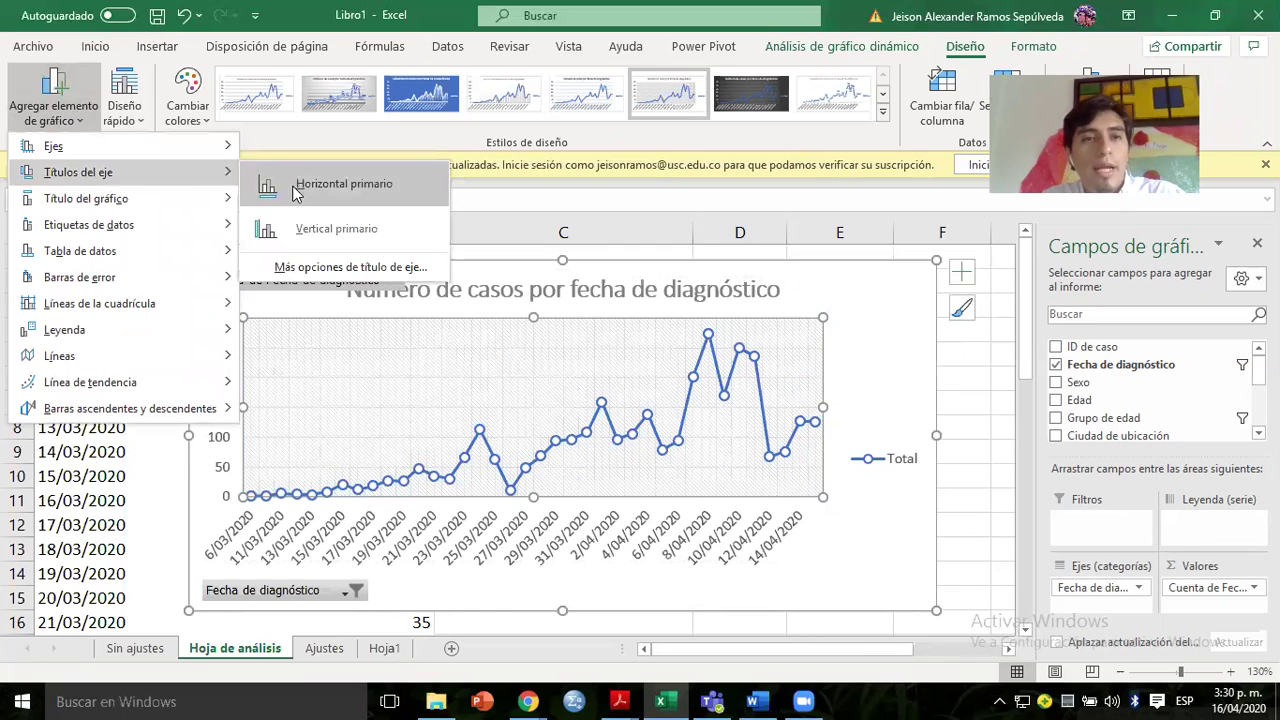
click(300, 233)
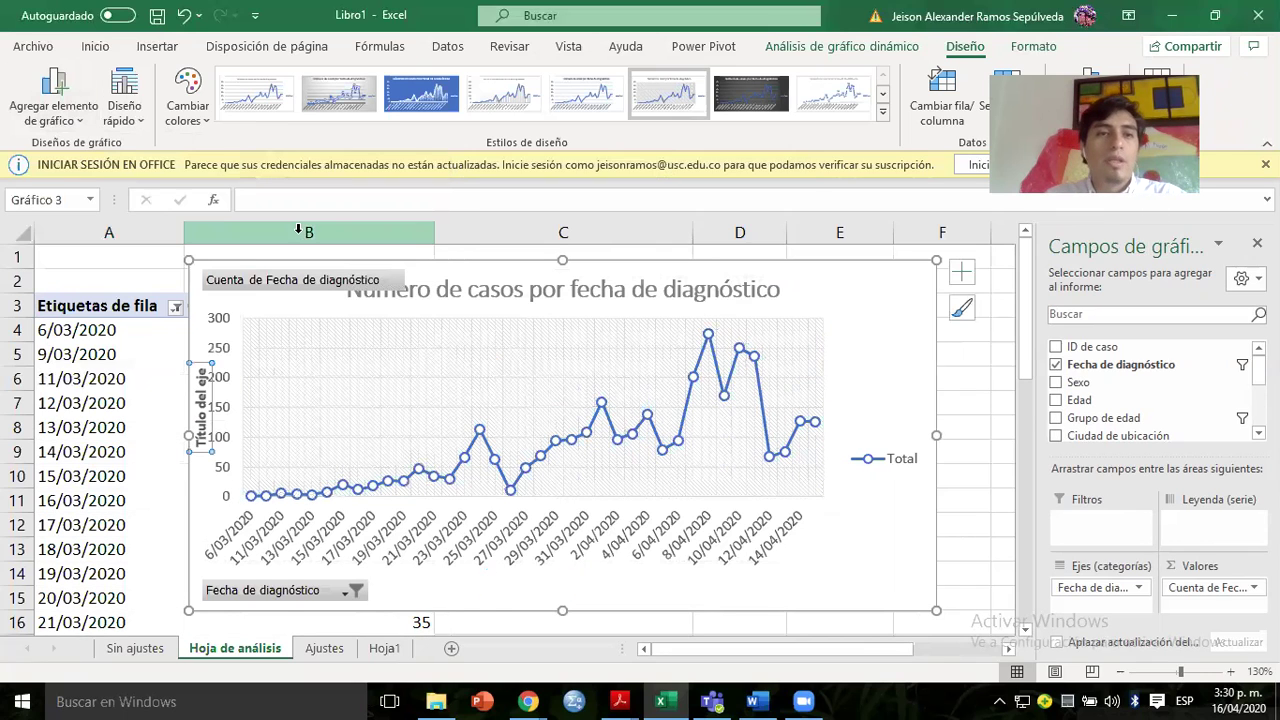
triple_click(203, 400)
key(Delete)
text(Núme)
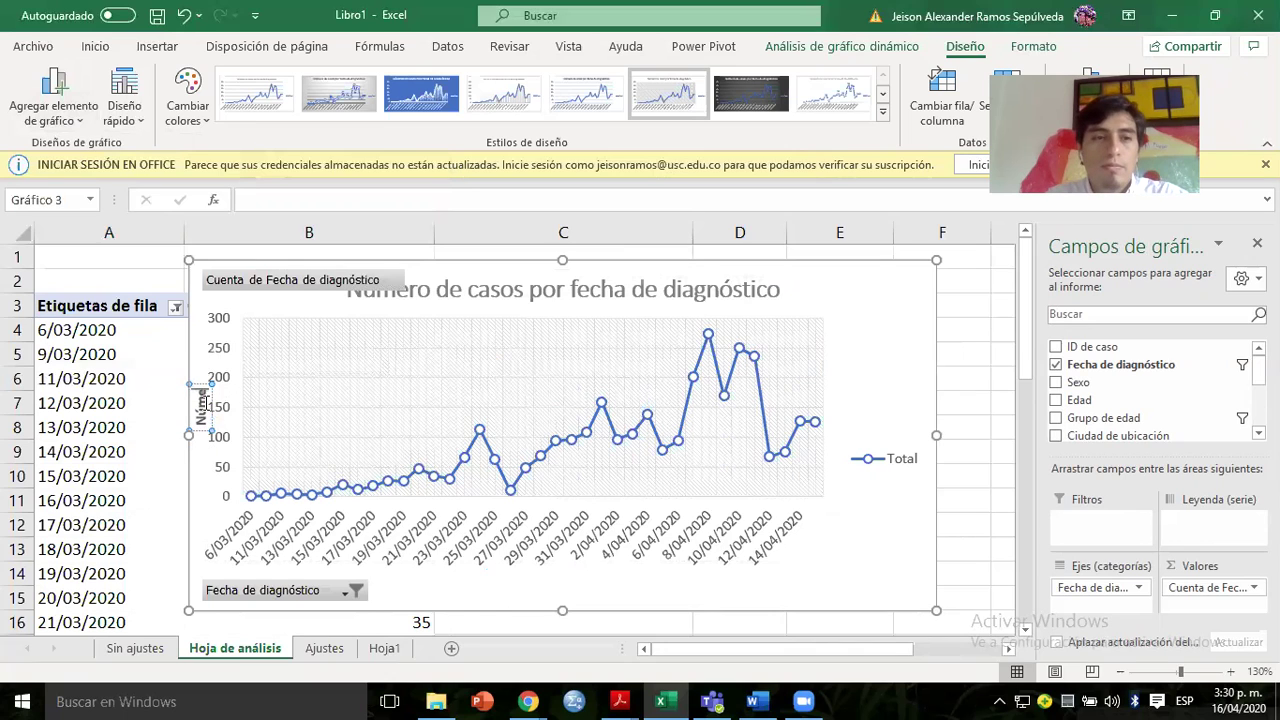
text(ro de casos)
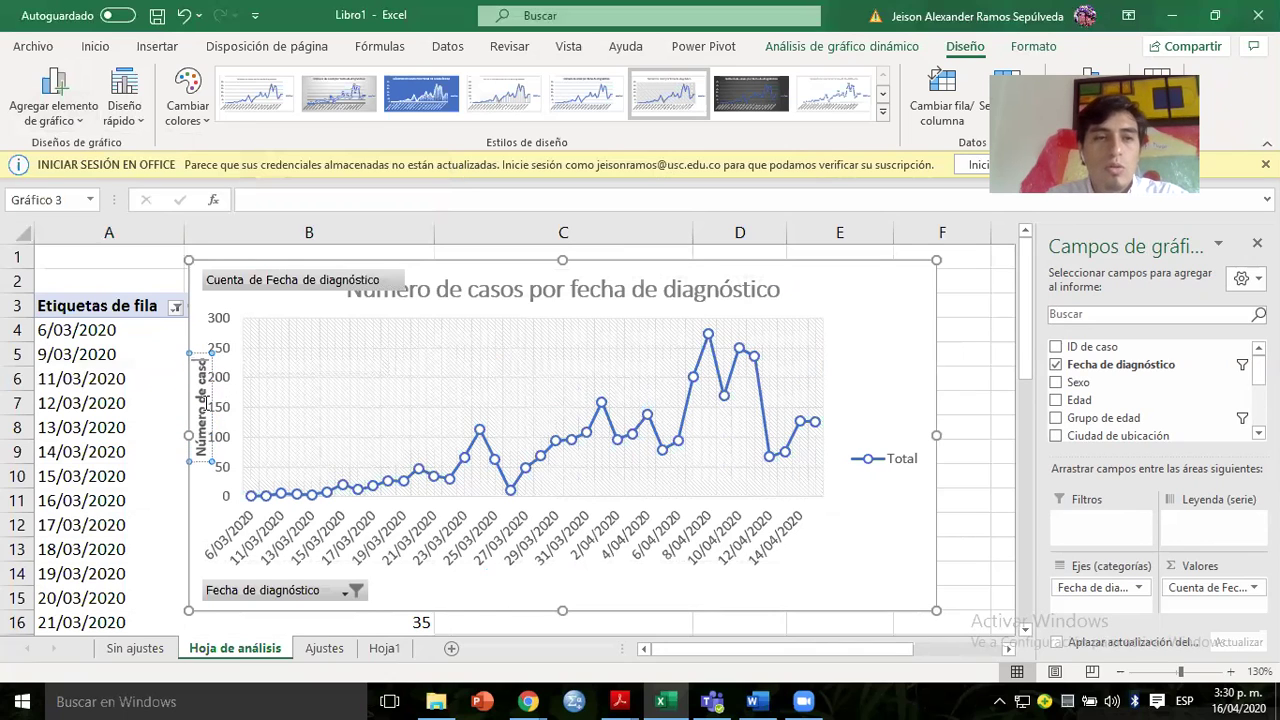
Narrow the plot area from its left side to separate the axis numbers from the vertical axis title.
click(276, 395)
click(274, 320)
click(819, 386)
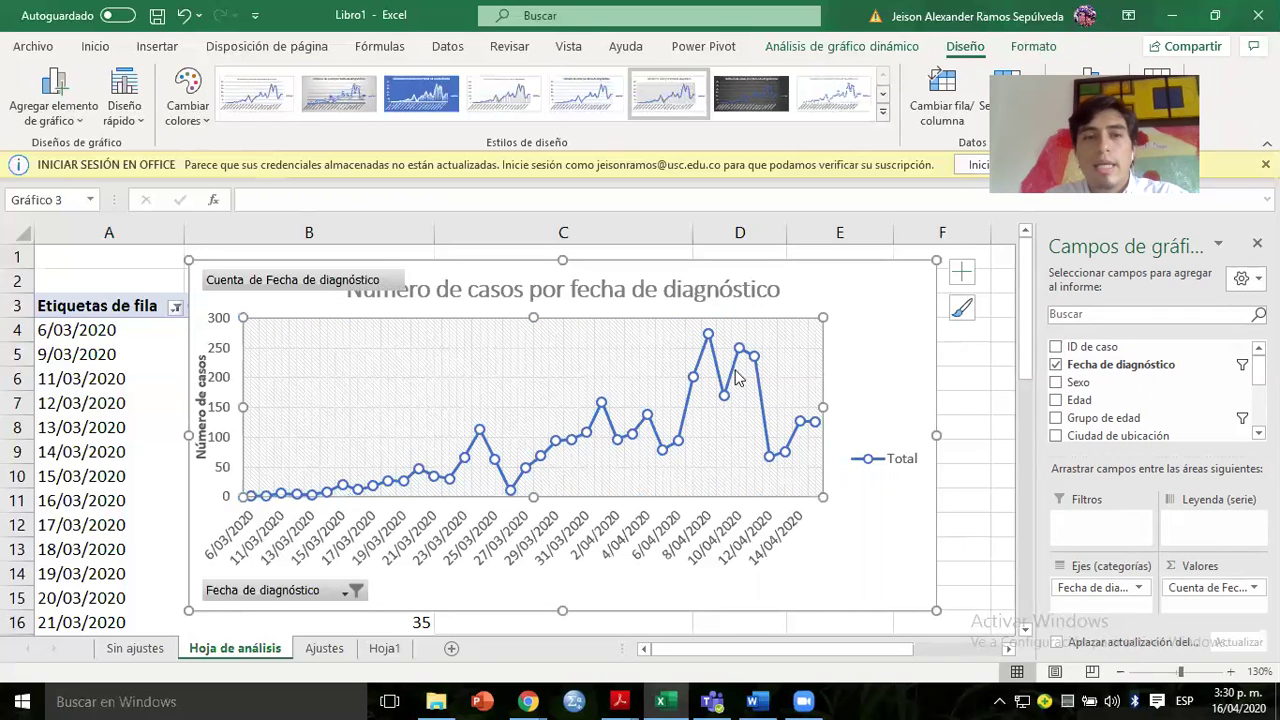
mouse_move(245, 406)
mouse_down()
mouse_move(260, 406)
mouse_move(205, 387)
mouse_up()
click(213, 388)
click(508, 368)
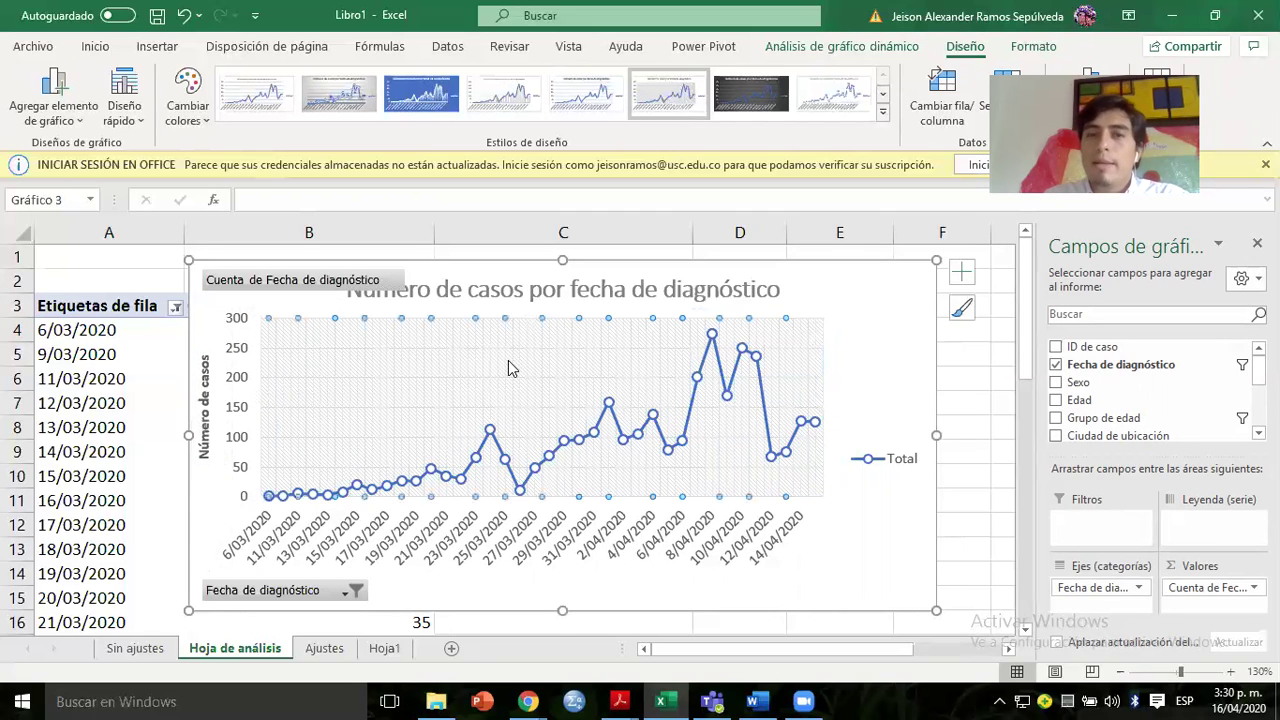
Reduce the chart title's font size to 12.
click(597, 291)
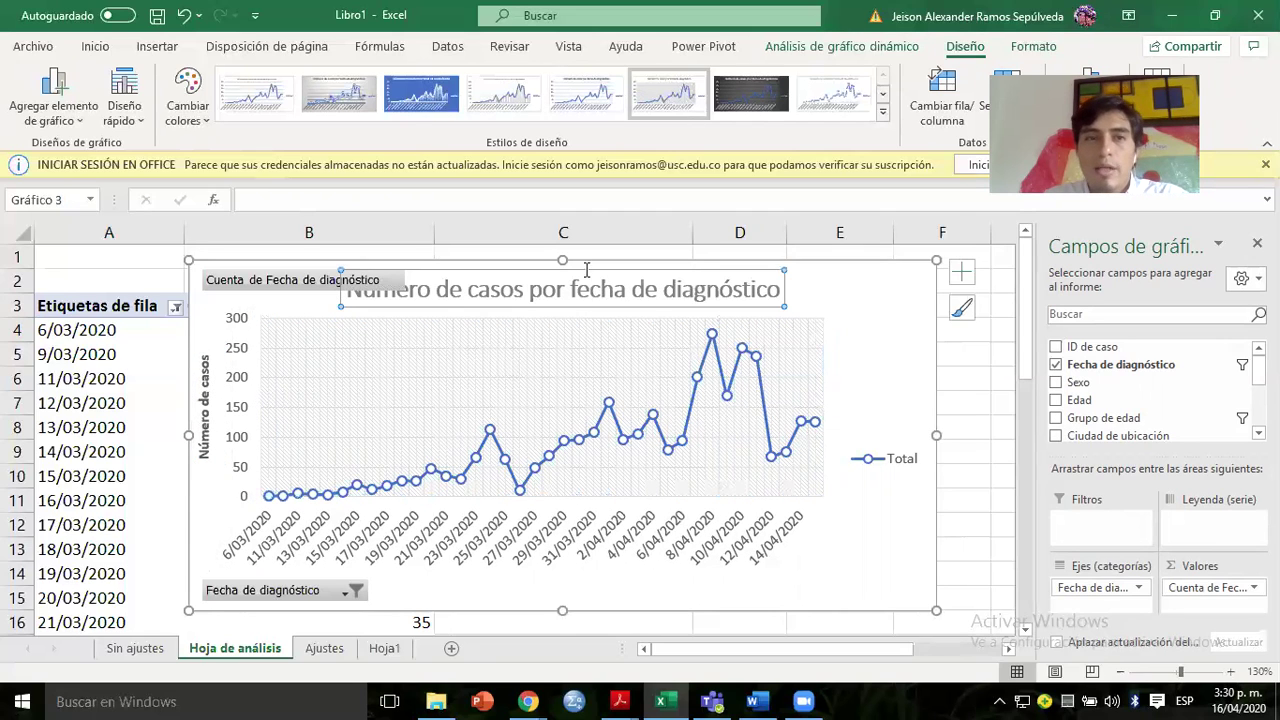
click(95, 46)
click(284, 84)
click(284, 84)
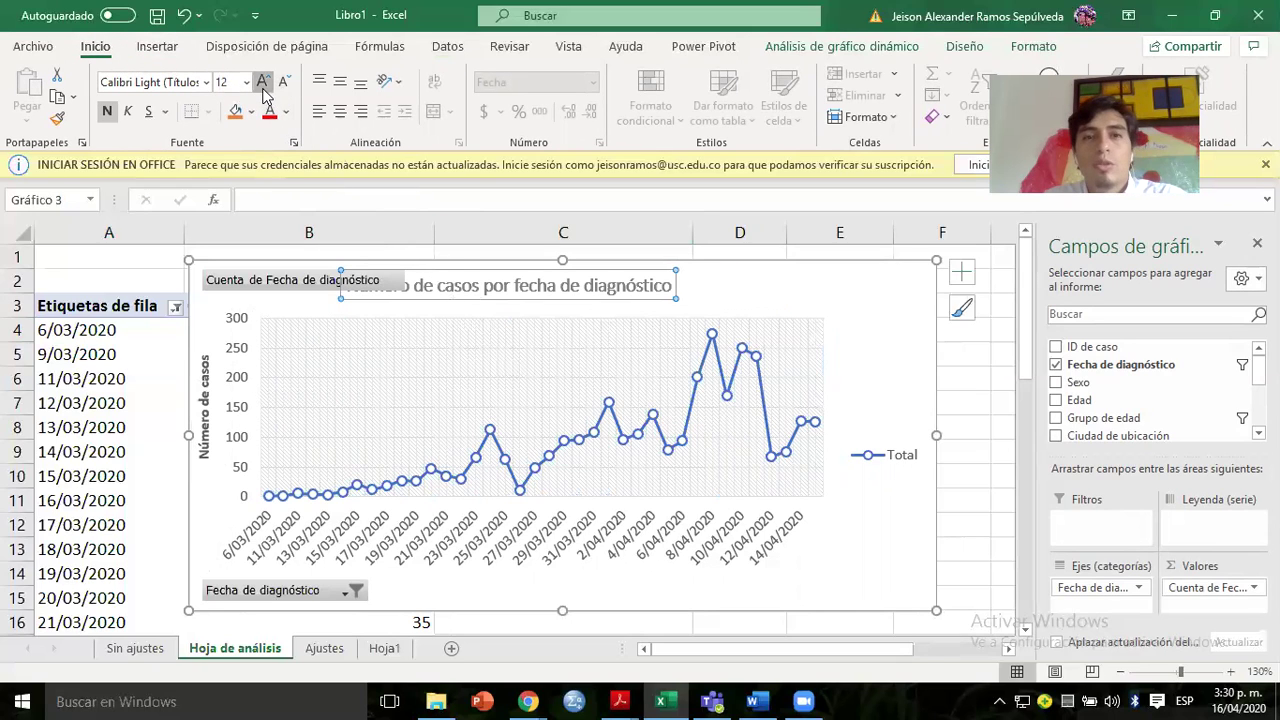
Increase the line chart title's font size by one step.
click(263, 82)
click(781, 314)
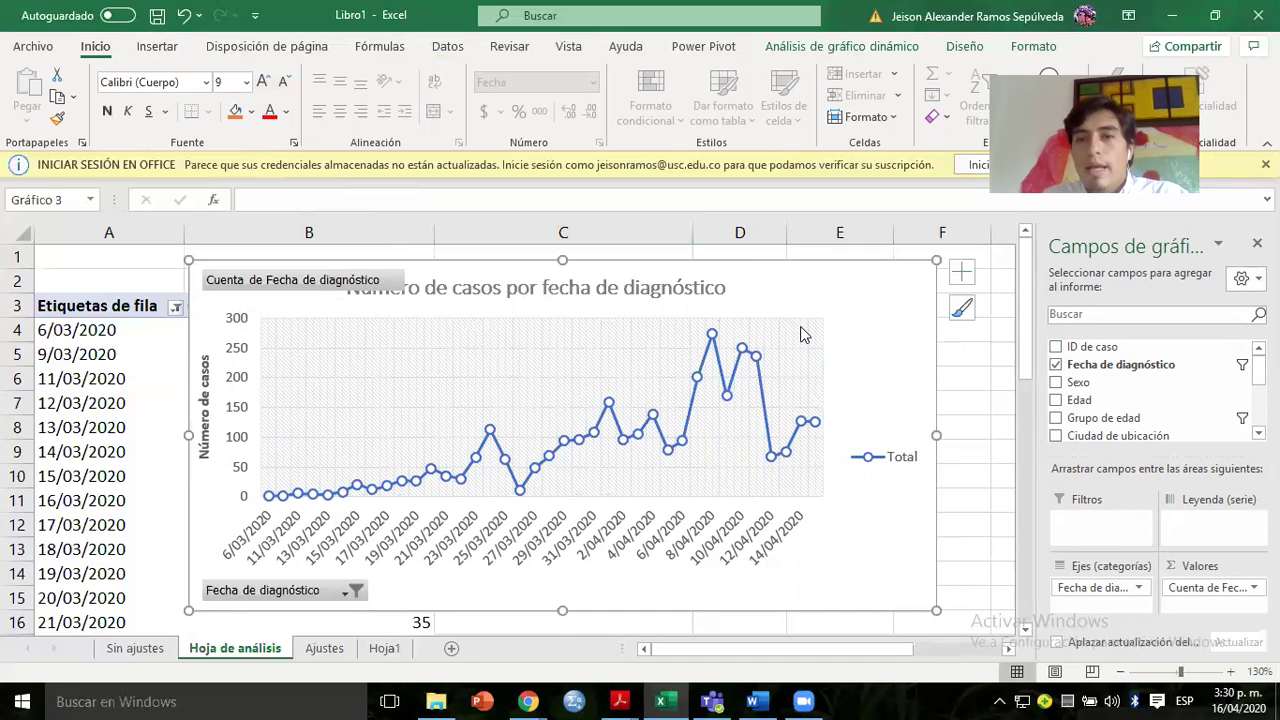
Move the legend into the upper-left corner of the plot area and widen the plot area toward the chart's right edge.
click(806, 334)
drag(823, 402, 853, 400)
click(829, 401)
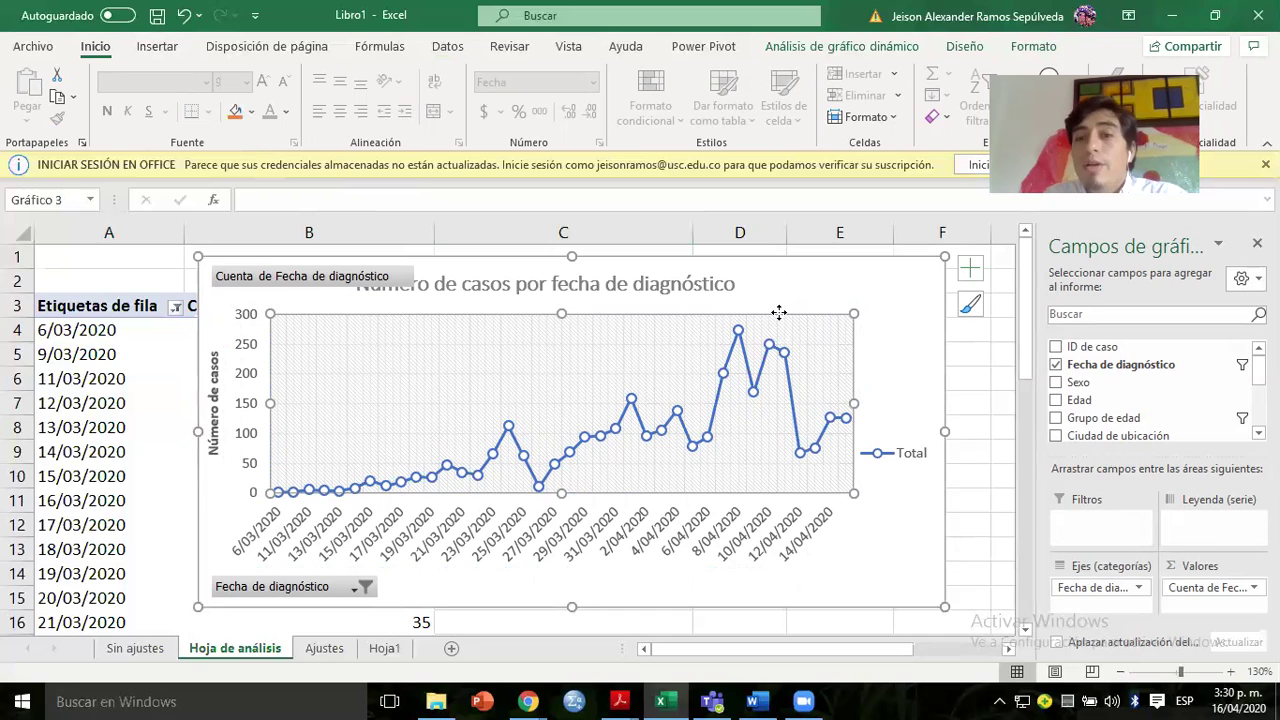
drag(876, 446, 320, 334)
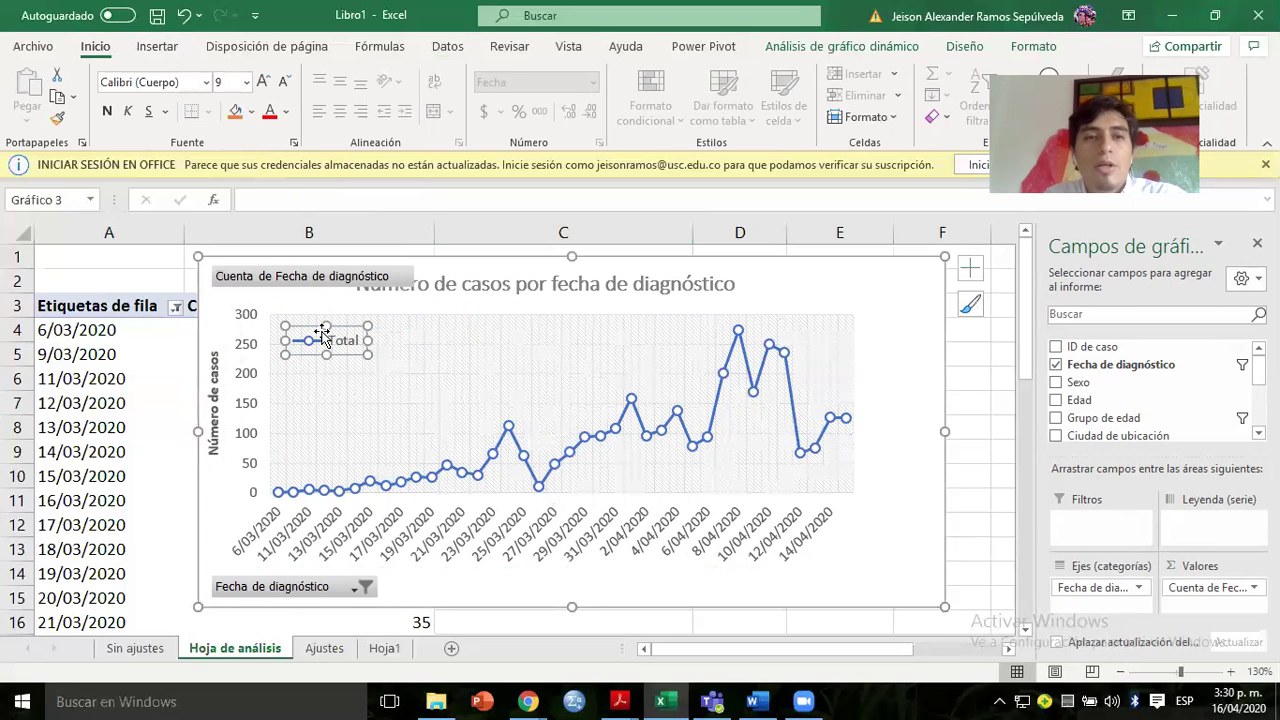
click(852, 392)
drag(853, 404, 897, 408)
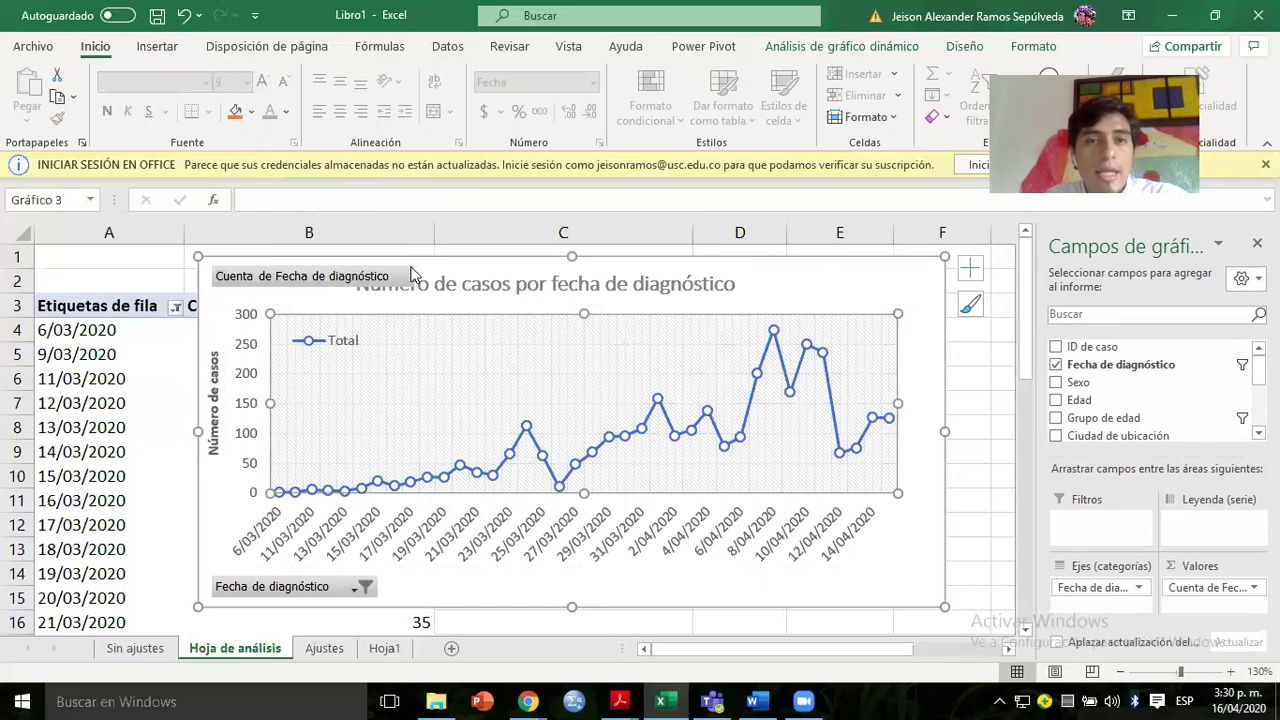
Add an exponential trendline to the line chart of cases by diagnosis date.
click(451, 264)
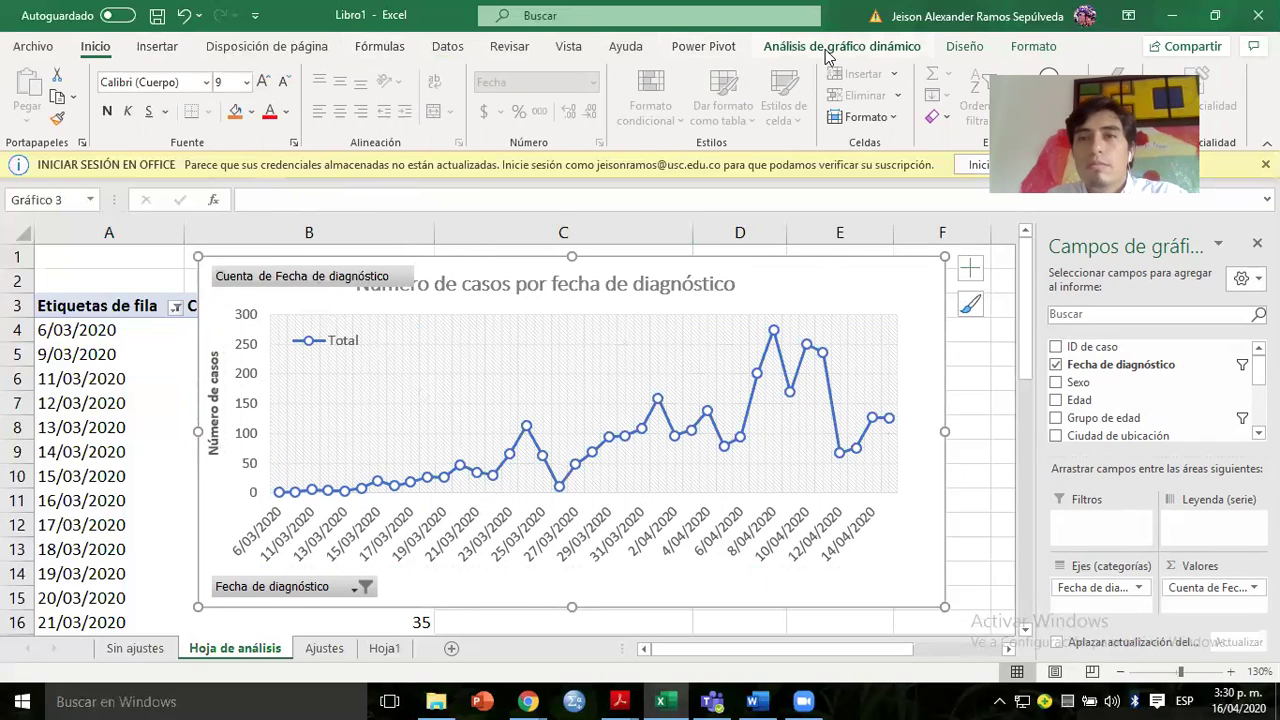
click(965, 47)
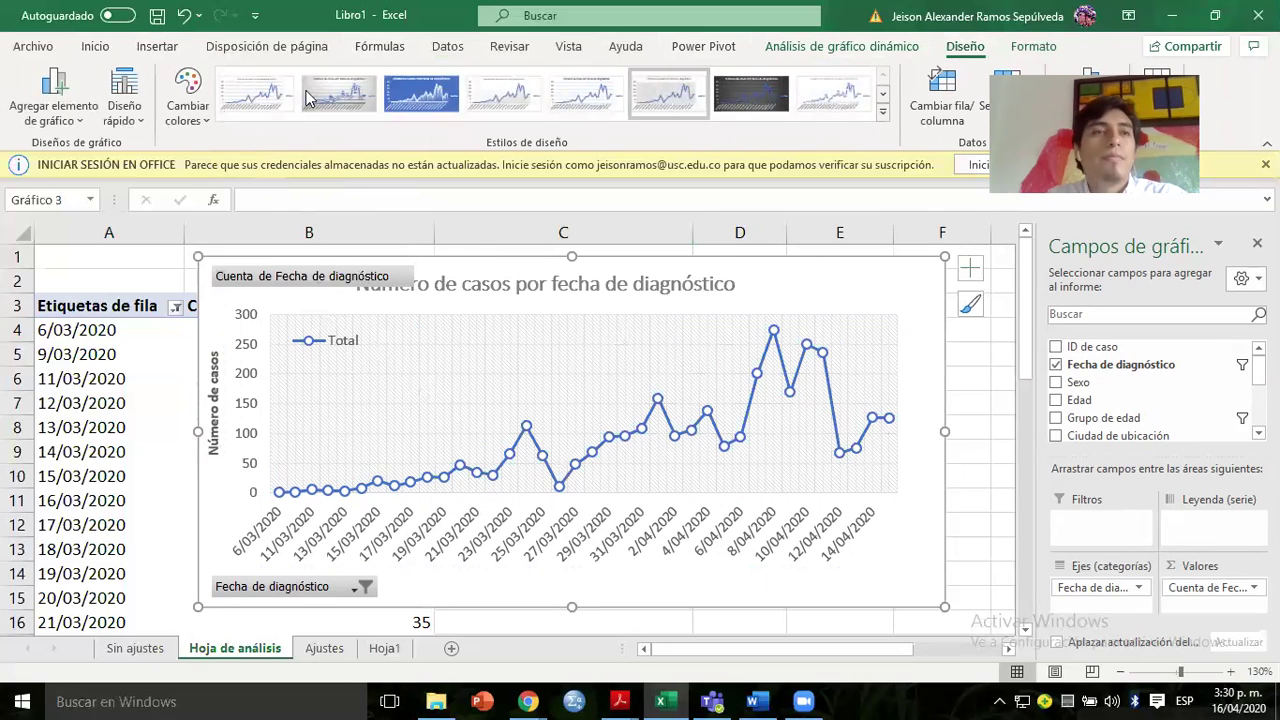
click(69, 110)
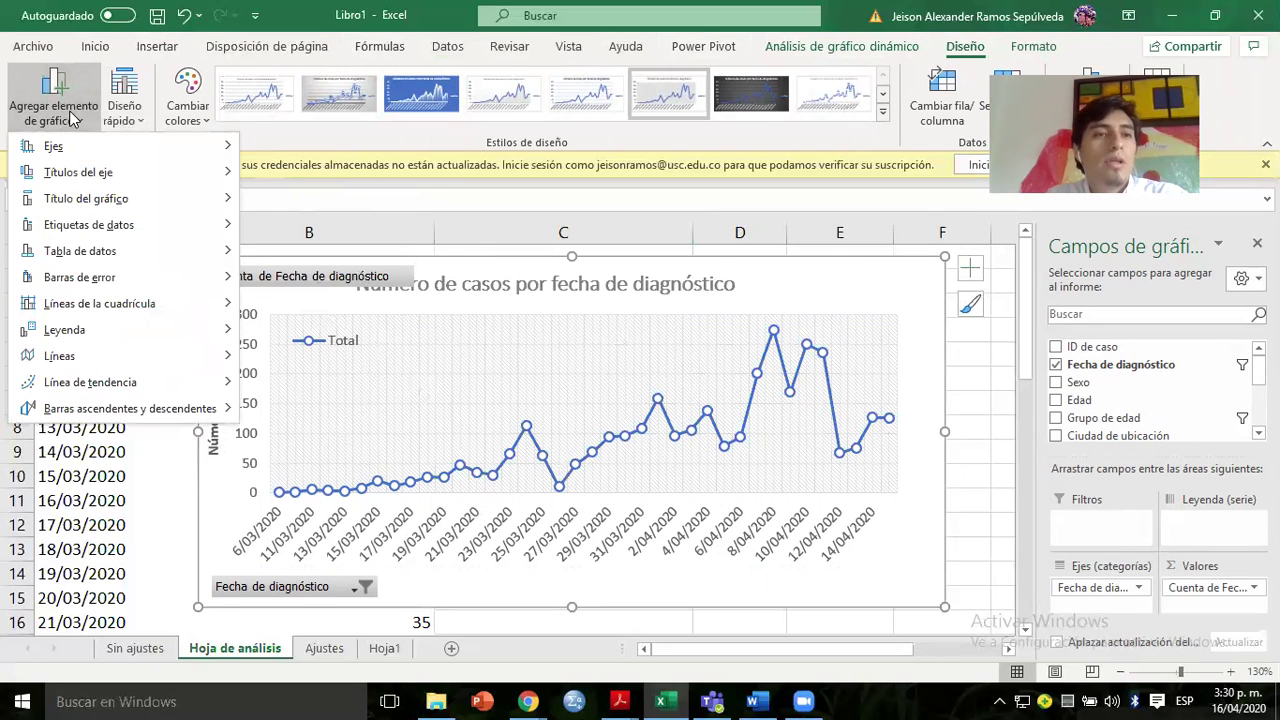
mouse_move(90, 385)
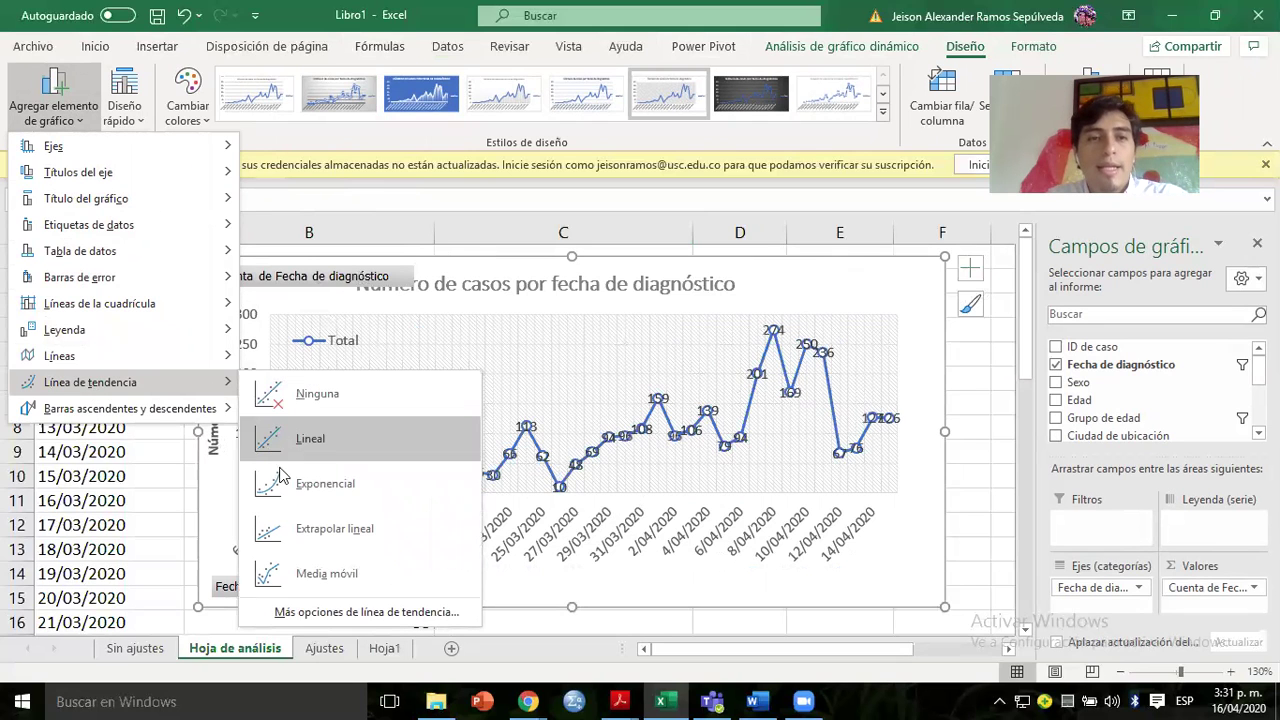
click(278, 488)
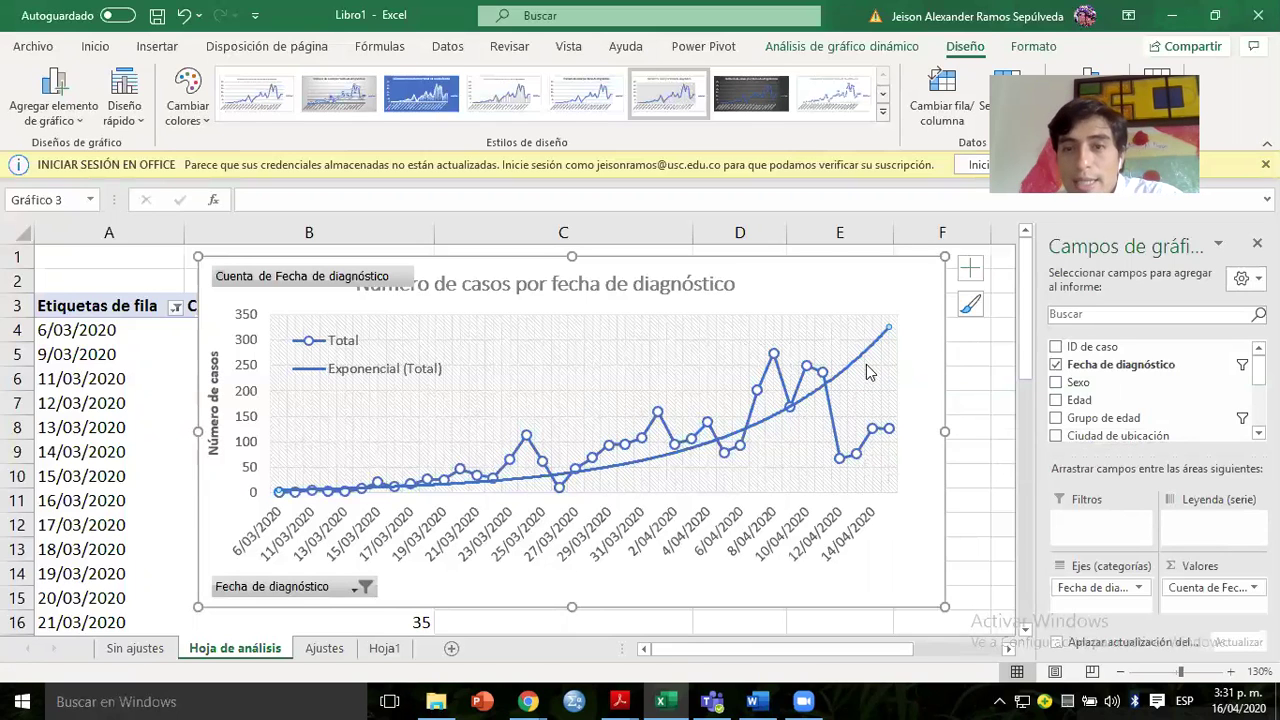
Format the exponential trendline as an orange dashed line.
click(95, 46)
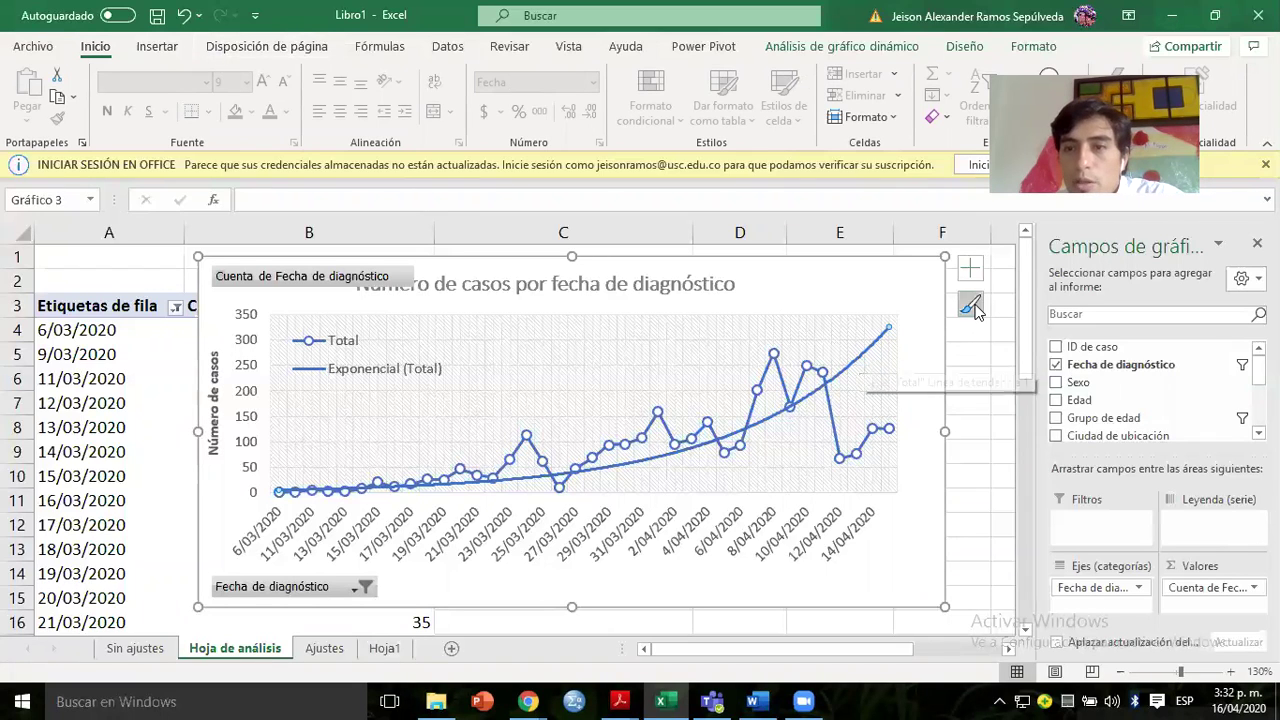
click(971, 305)
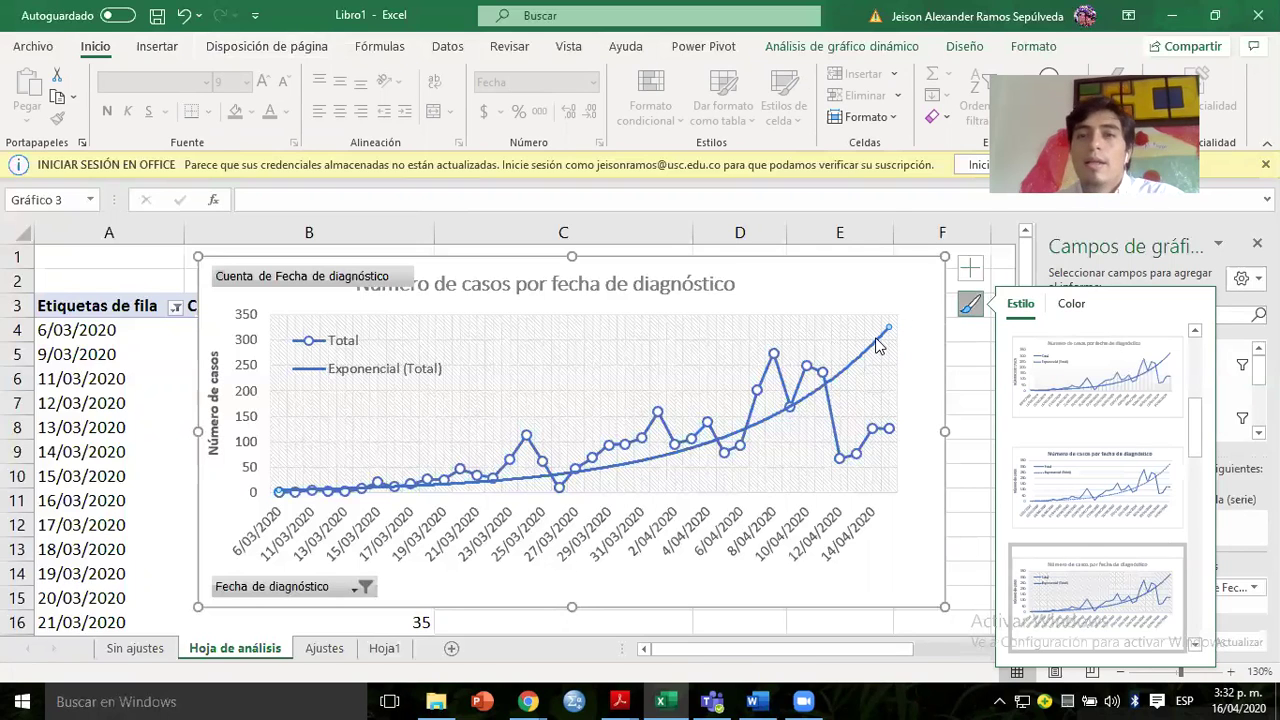
right_click(877, 345)
click(952, 290)
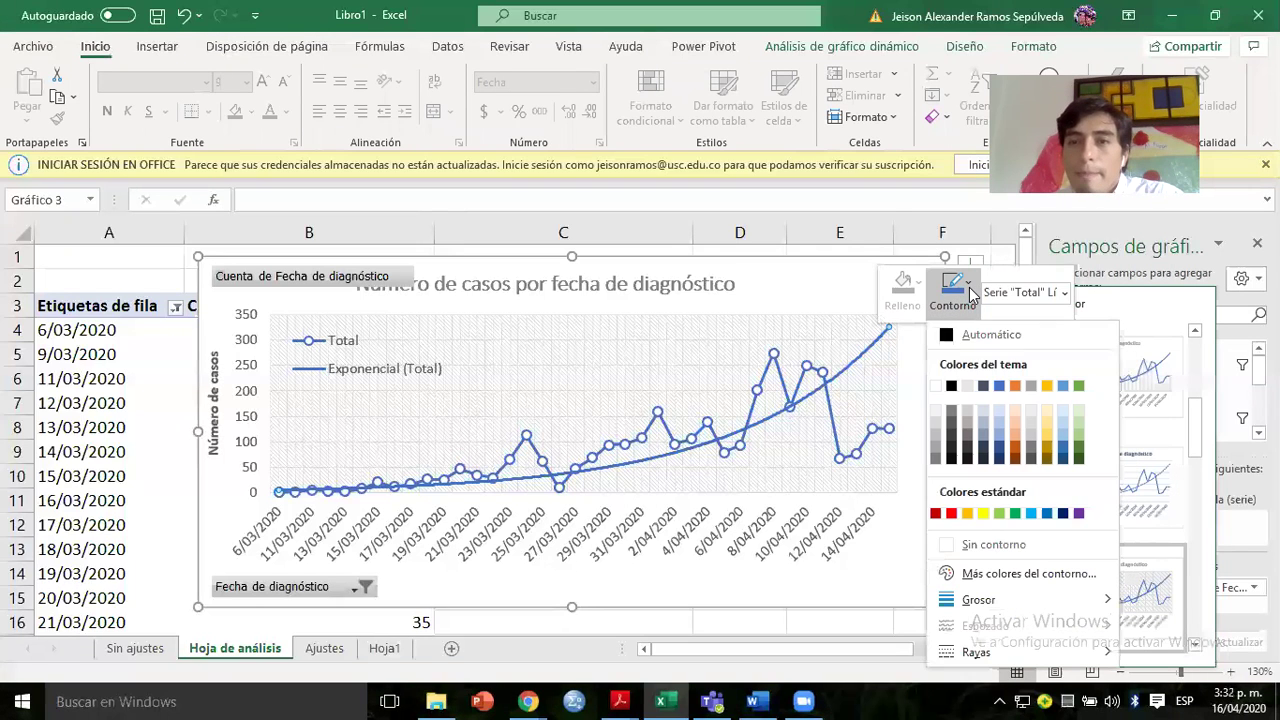
click(1014, 384)
click(970, 290)
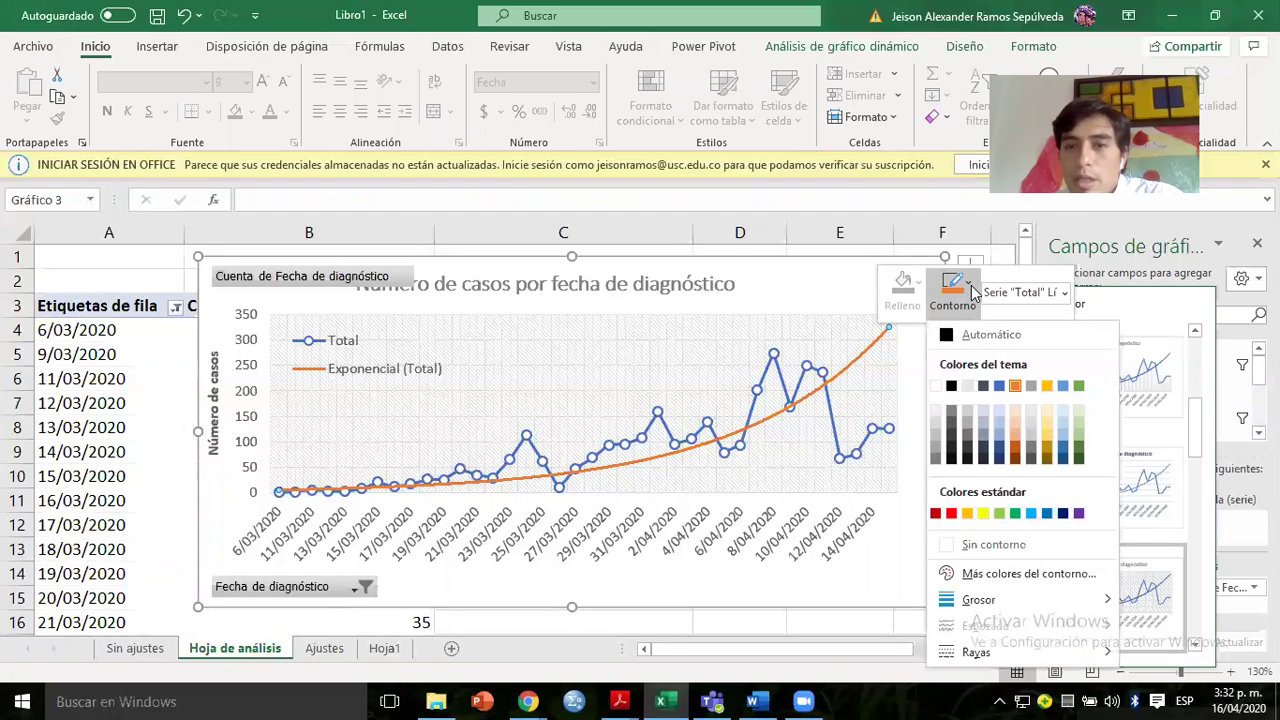
mouse_move(1018, 600)
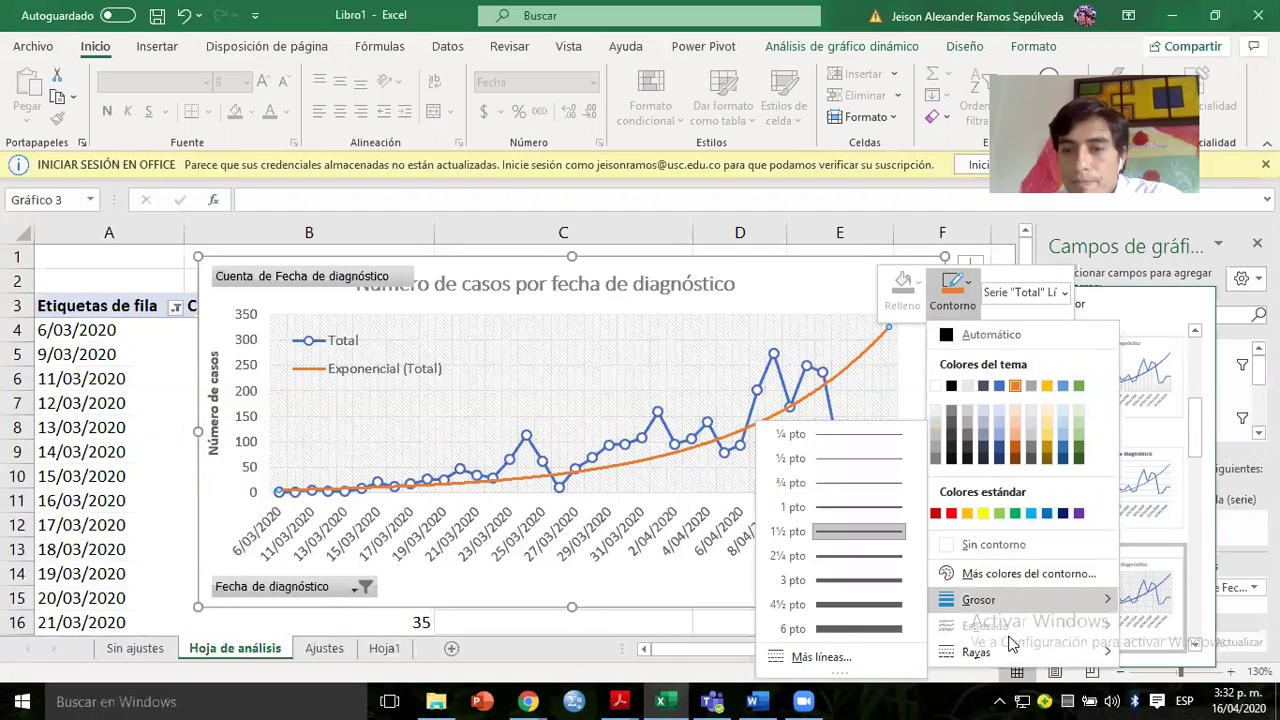
mouse_move(1006, 650)
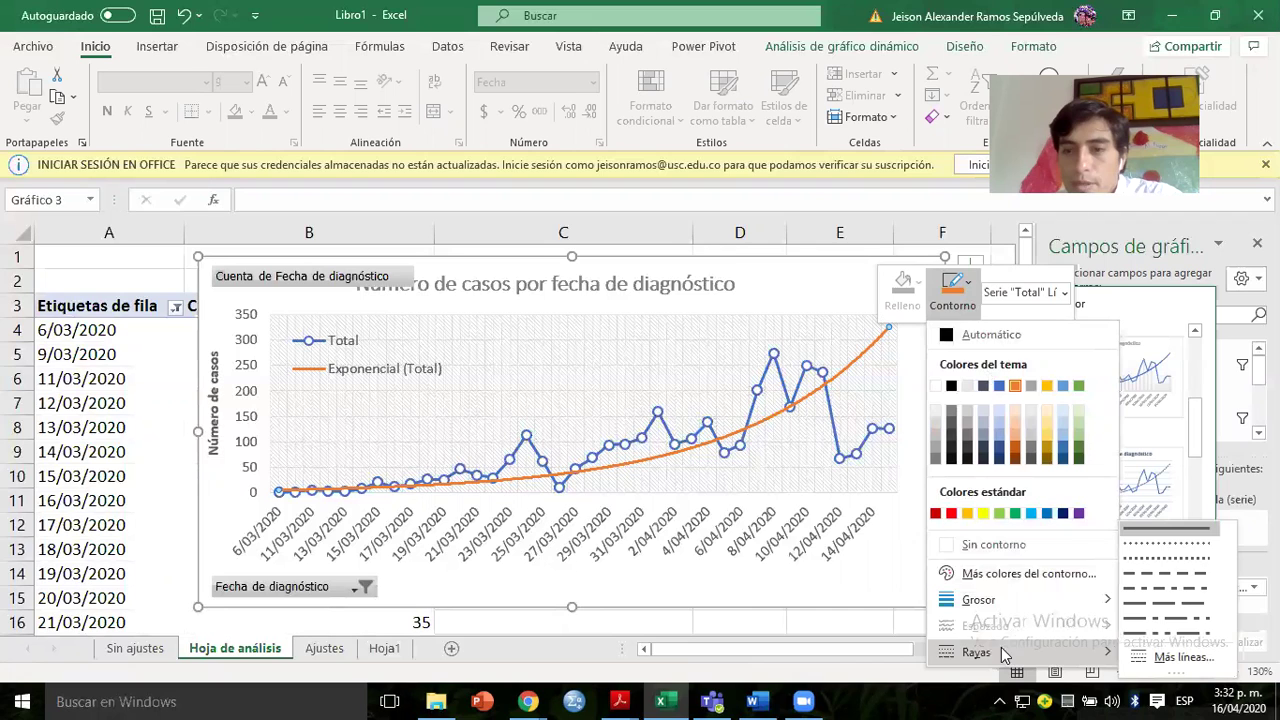
click(1138, 560)
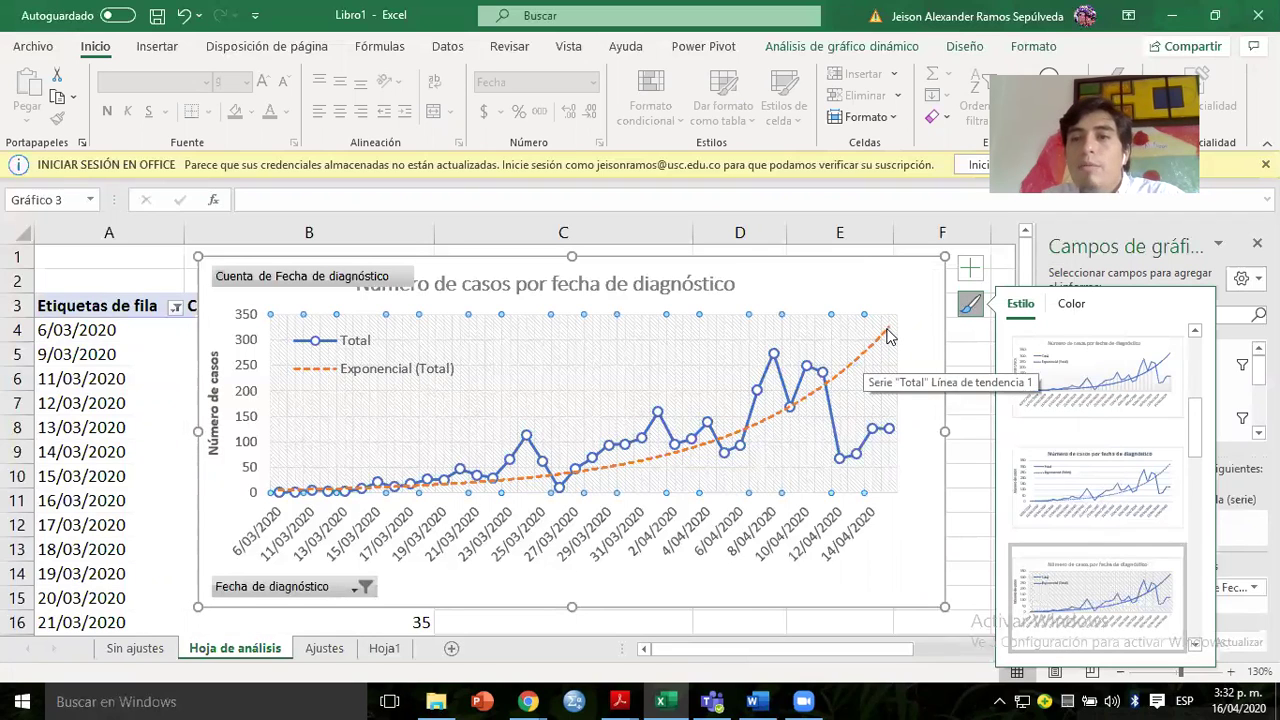
Copy the finished line chart and paste it into the Word document below item c, leaving a blank line above it.
click(787, 268)
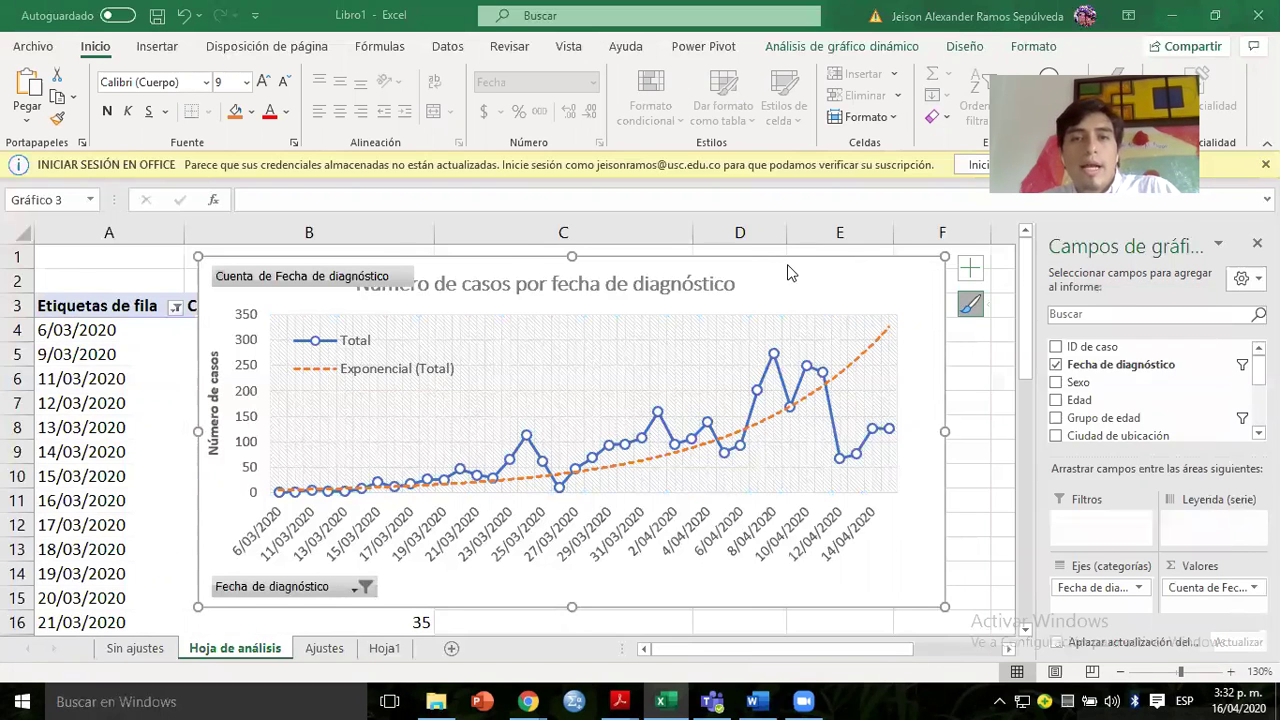
key(alt+Tab)
click(359, 431)
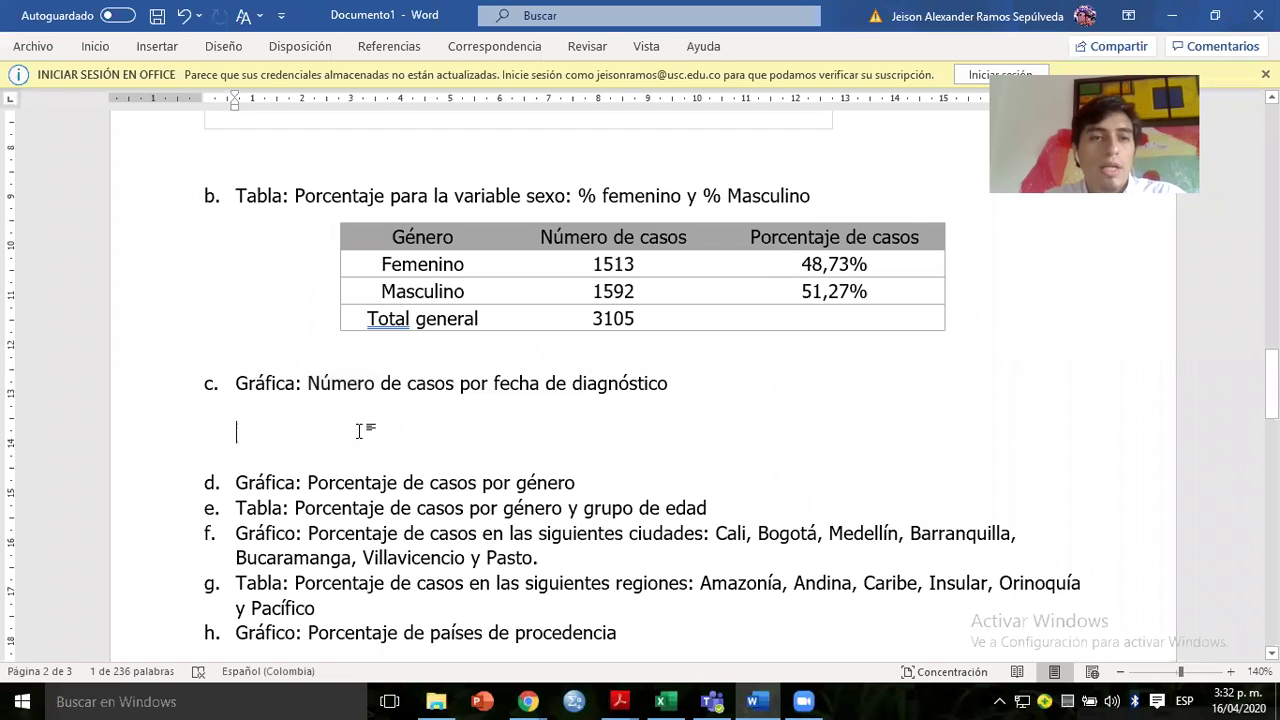
key(BackSpace)
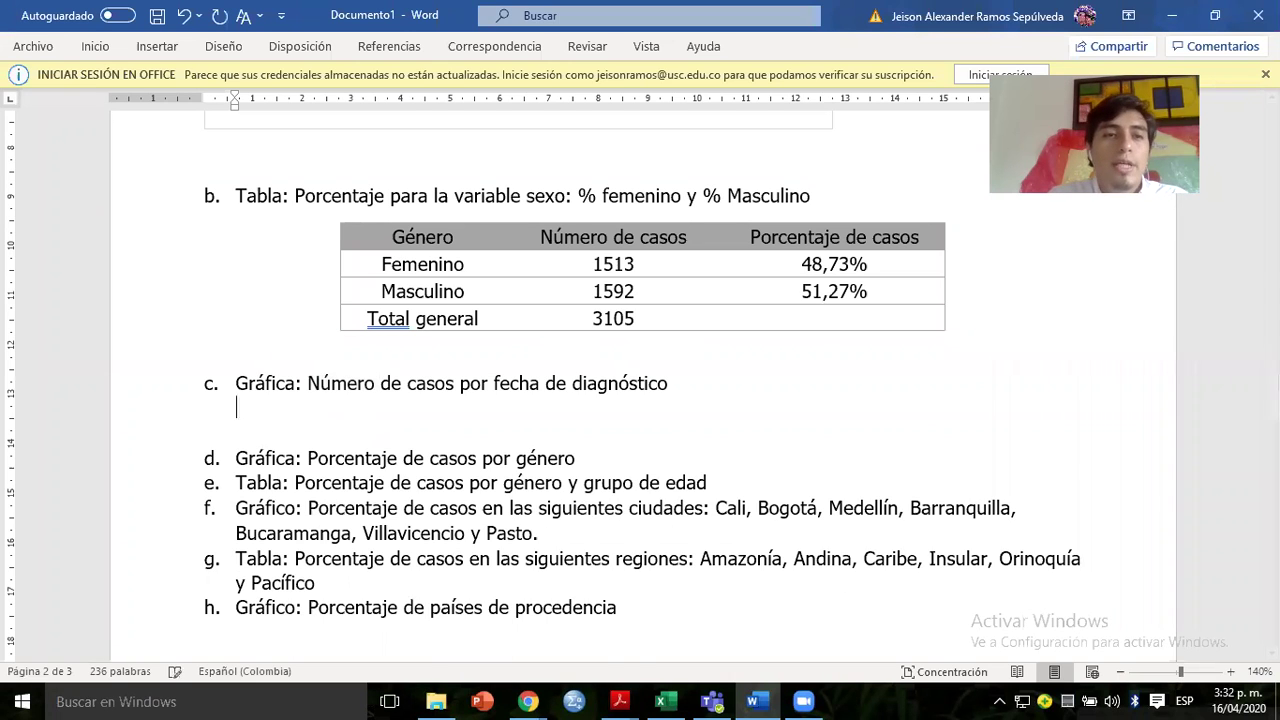
key(Return)
key(Return)
key(ctrl+v)
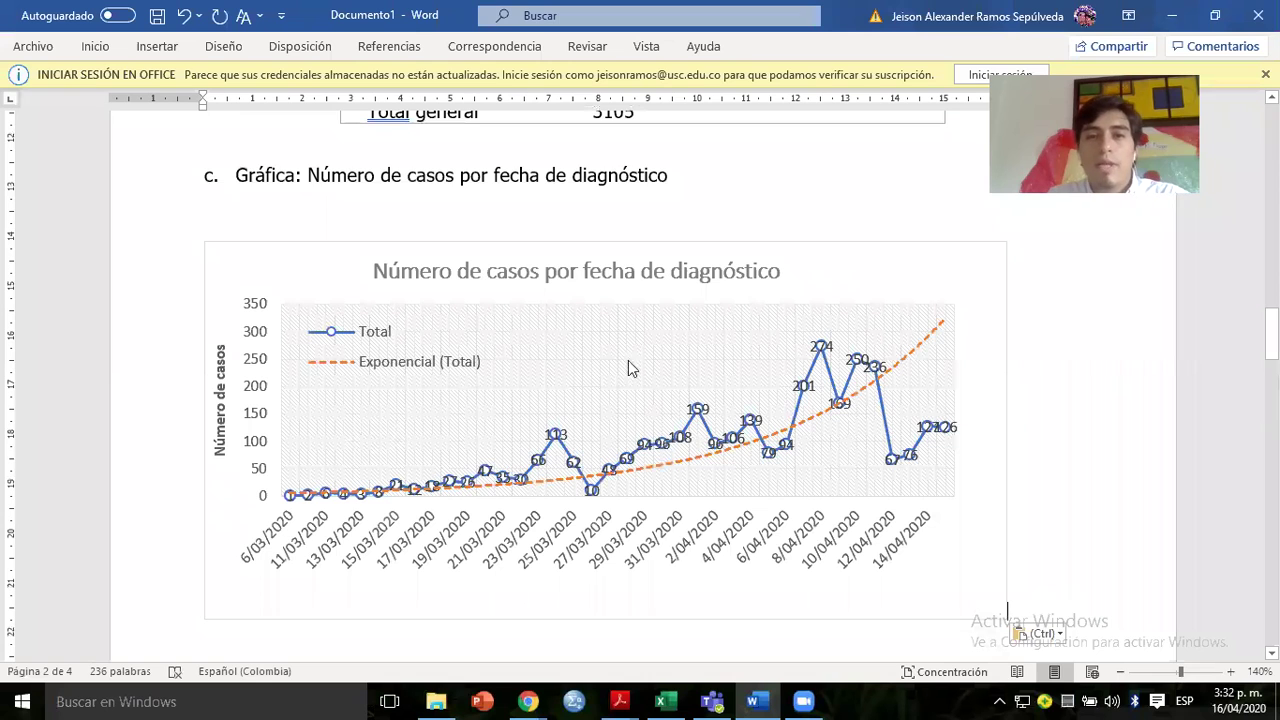
Select the data labels of the pasted chart's Total series and open their formatting settings.
click(780, 362)
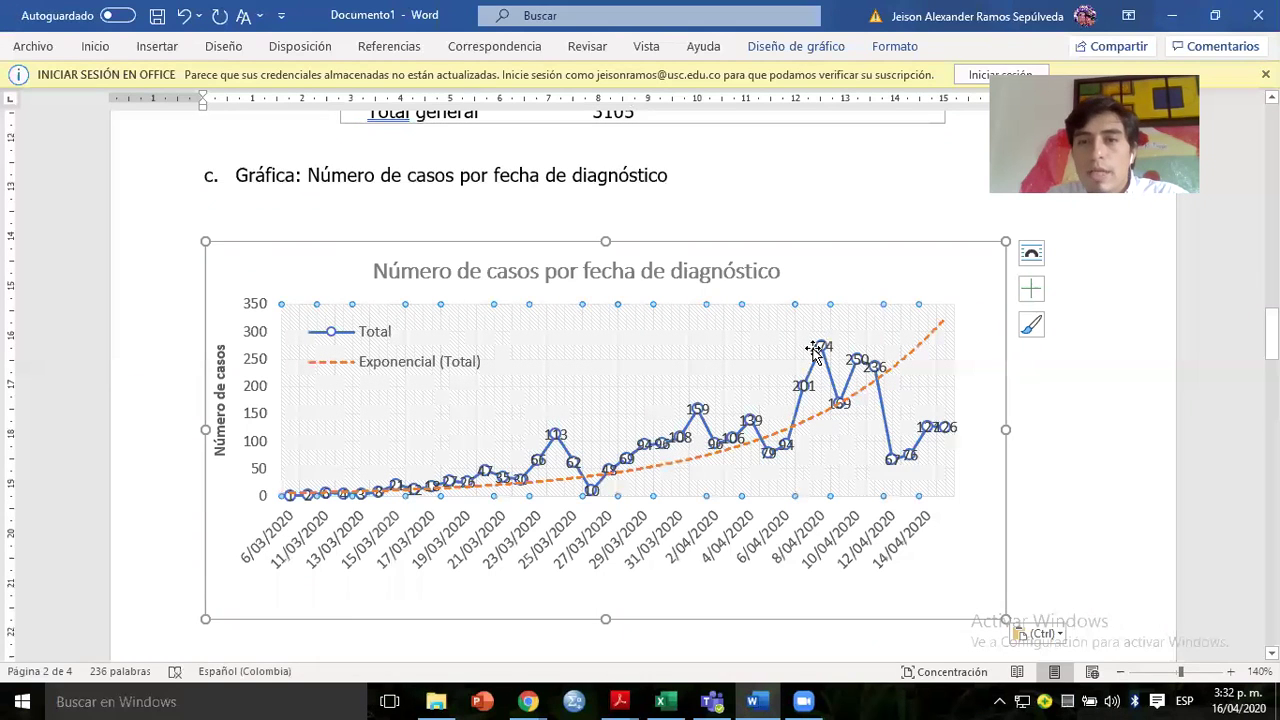
click(815, 348)
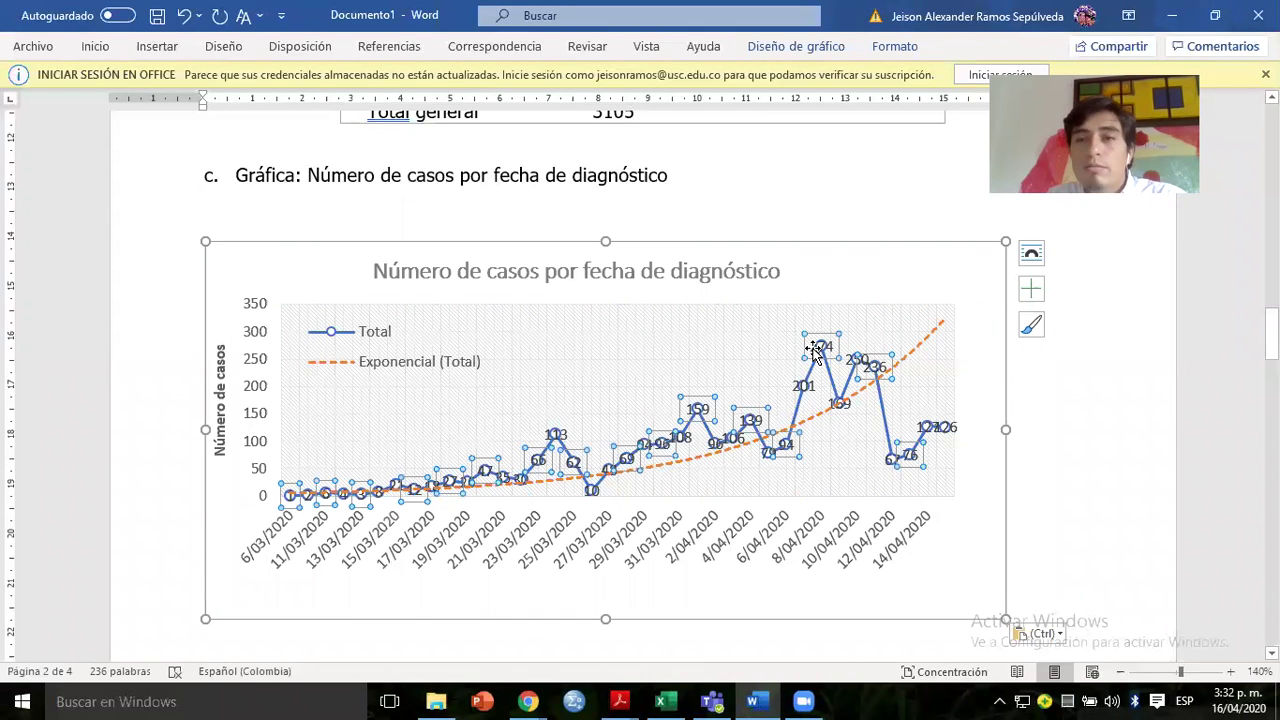
click(1029, 328)
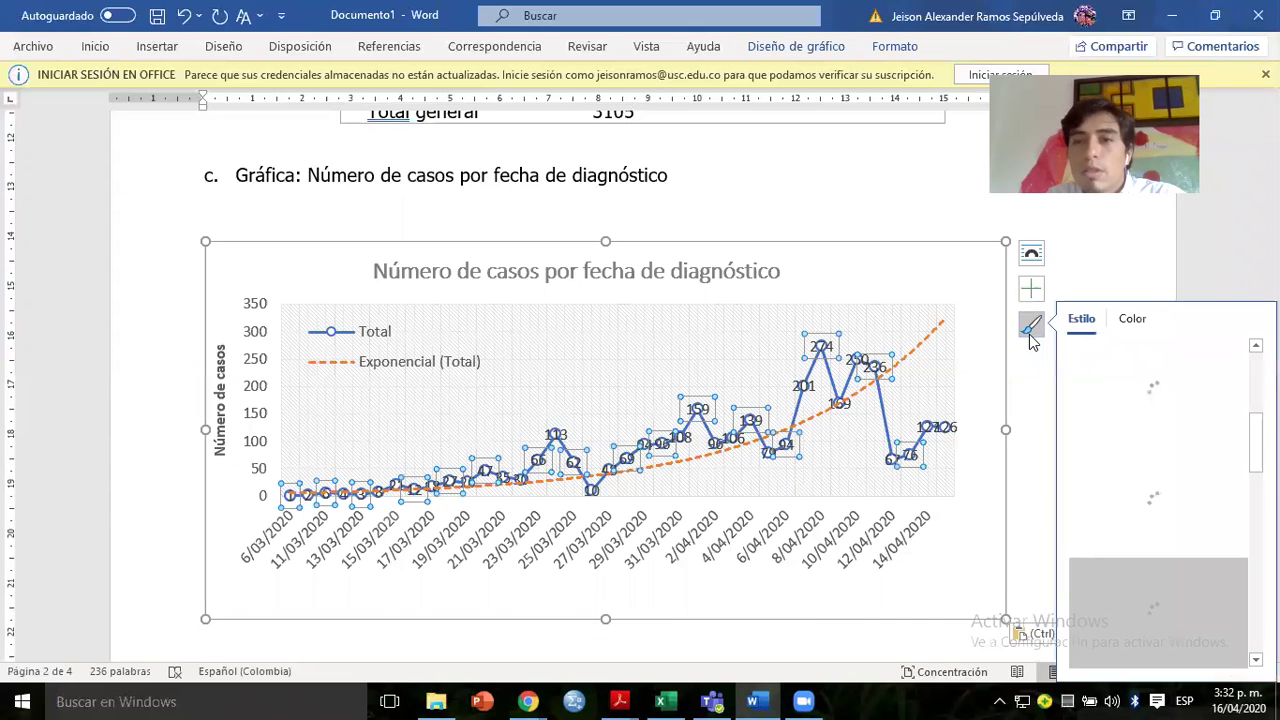
click(815, 293)
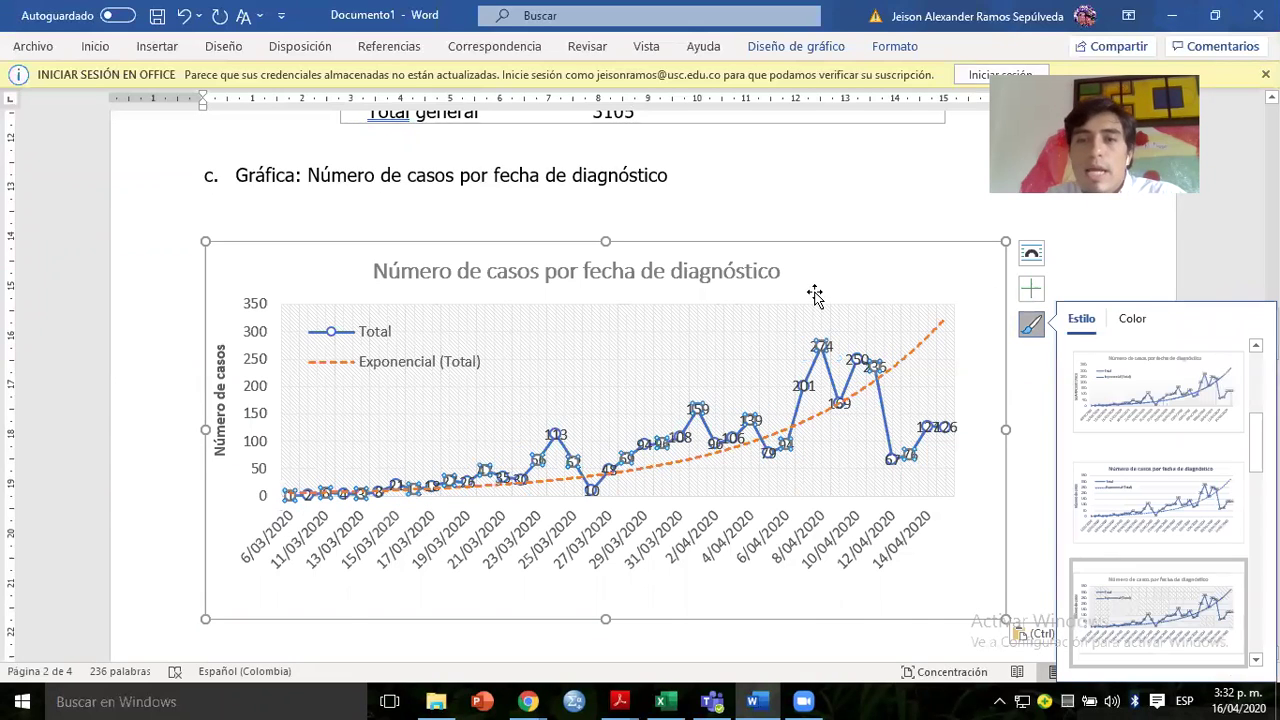
click(855, 388)
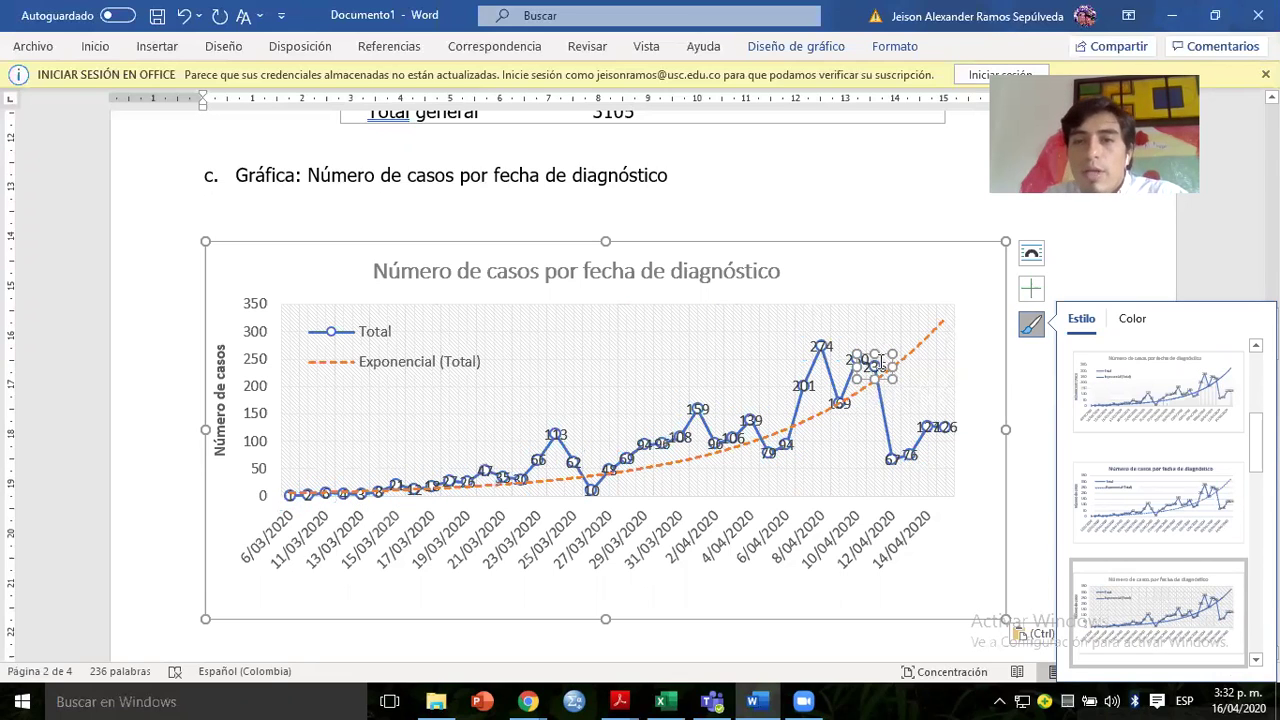
double_click(873, 360)
click(723, 334)
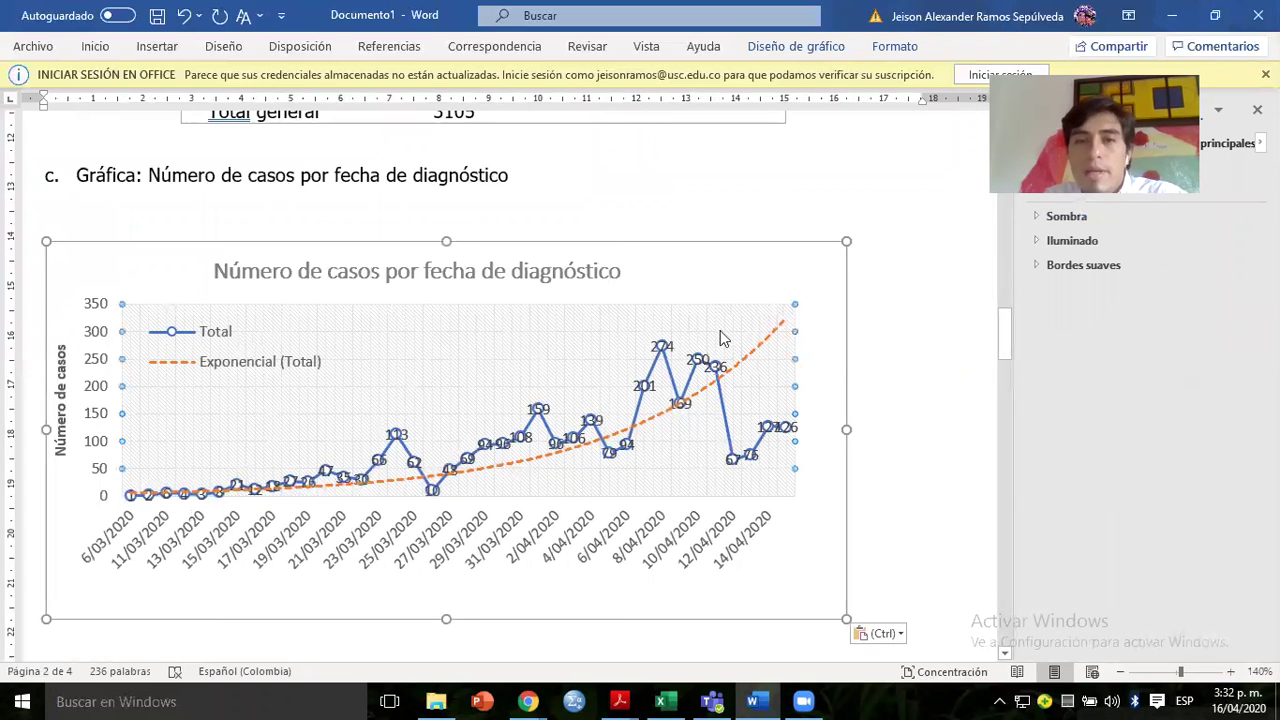
click(871, 323)
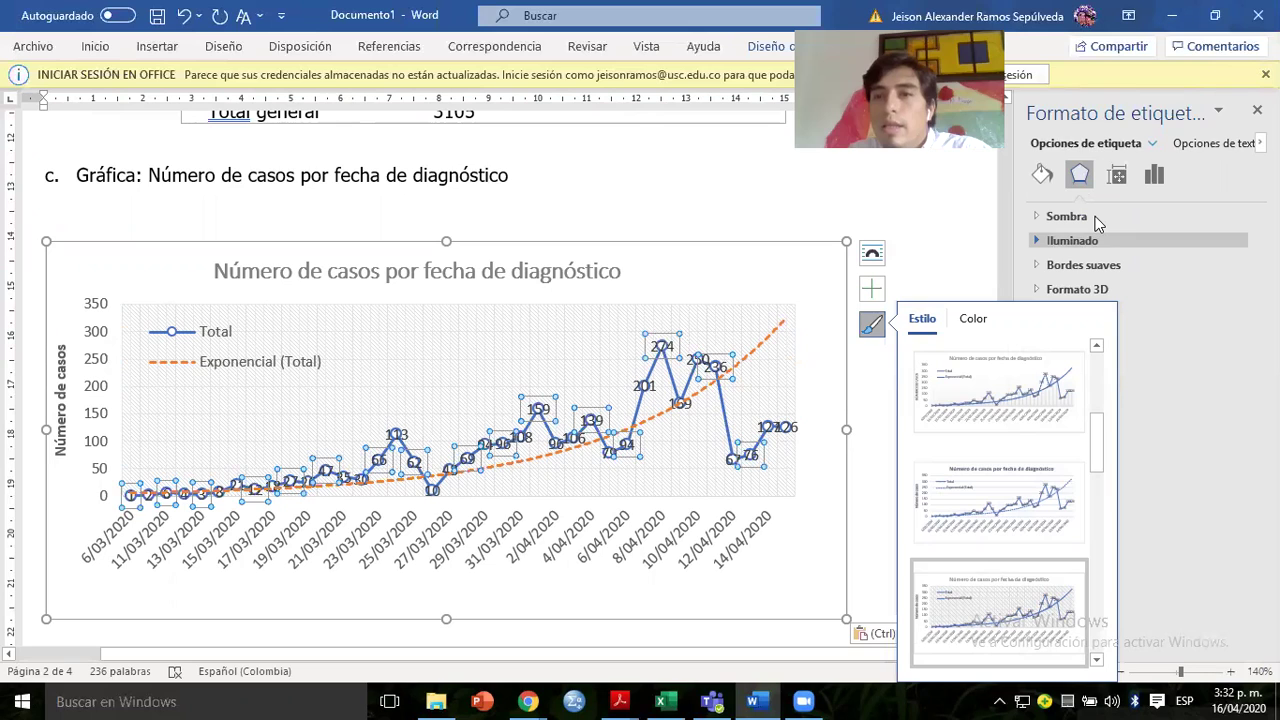
Try the label positions Encima and Debajo for the Total series' data labels.
click(1042, 175)
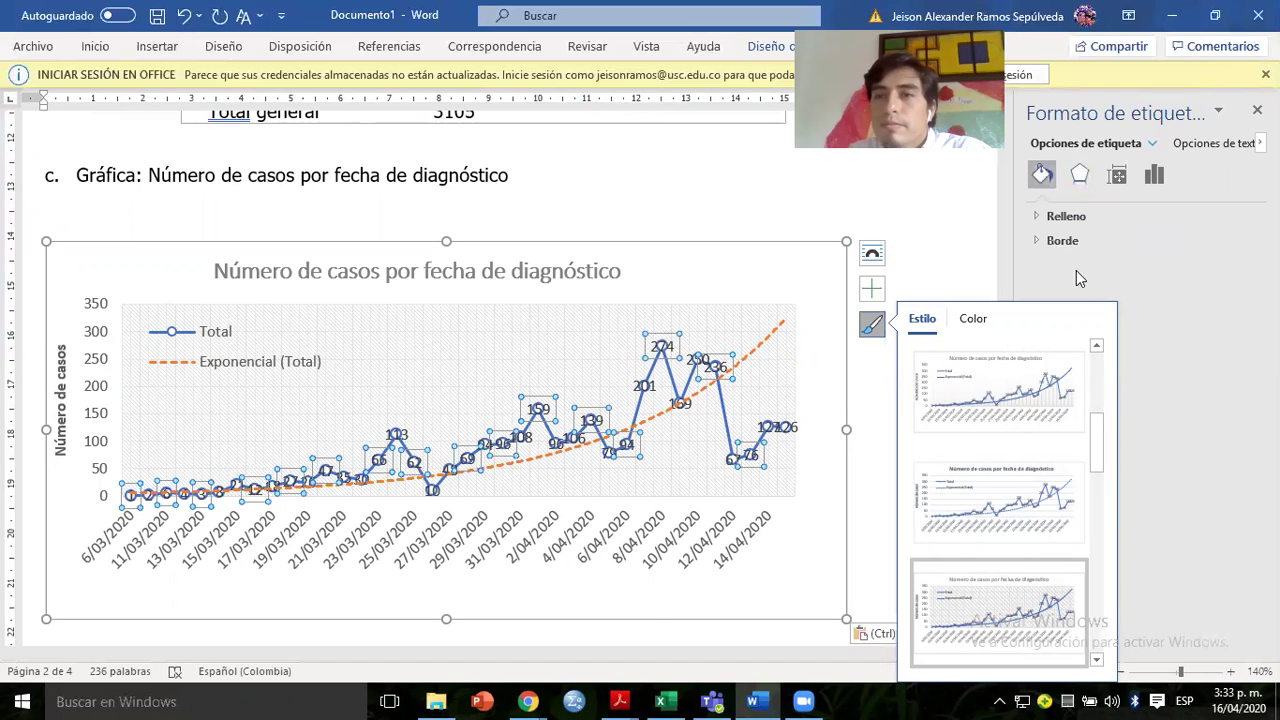
click(1155, 177)
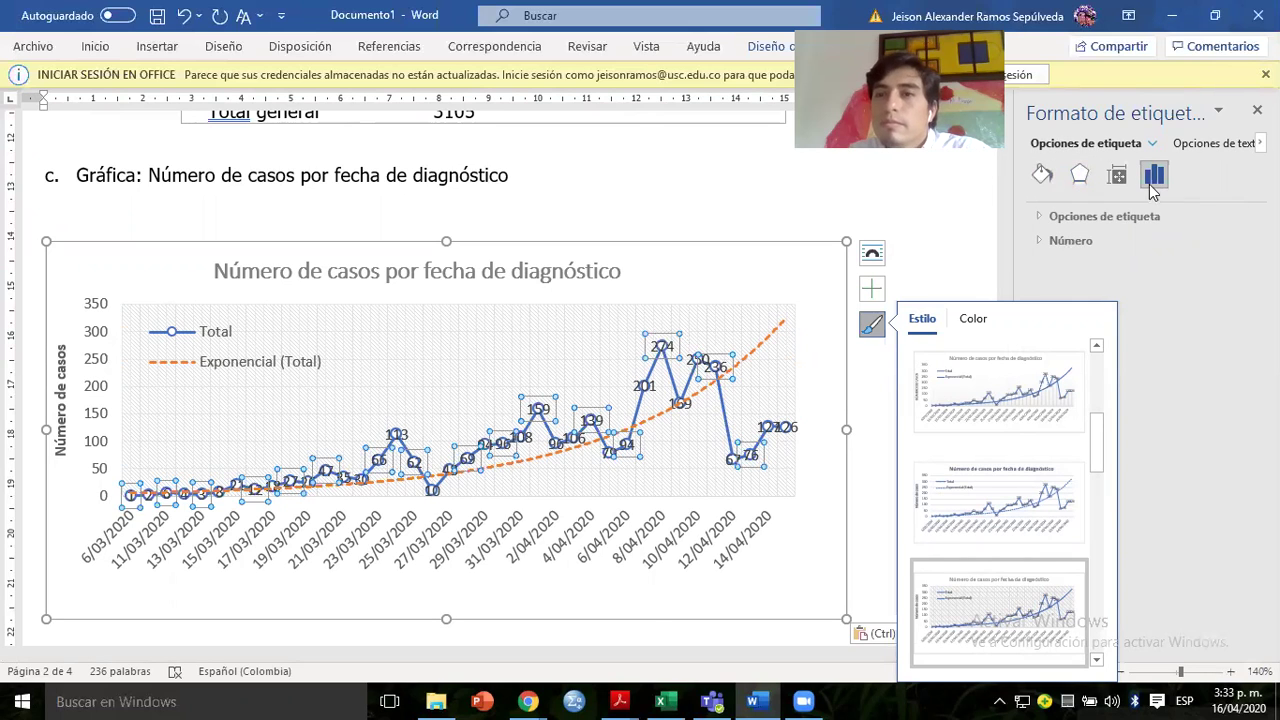
click(1083, 218)
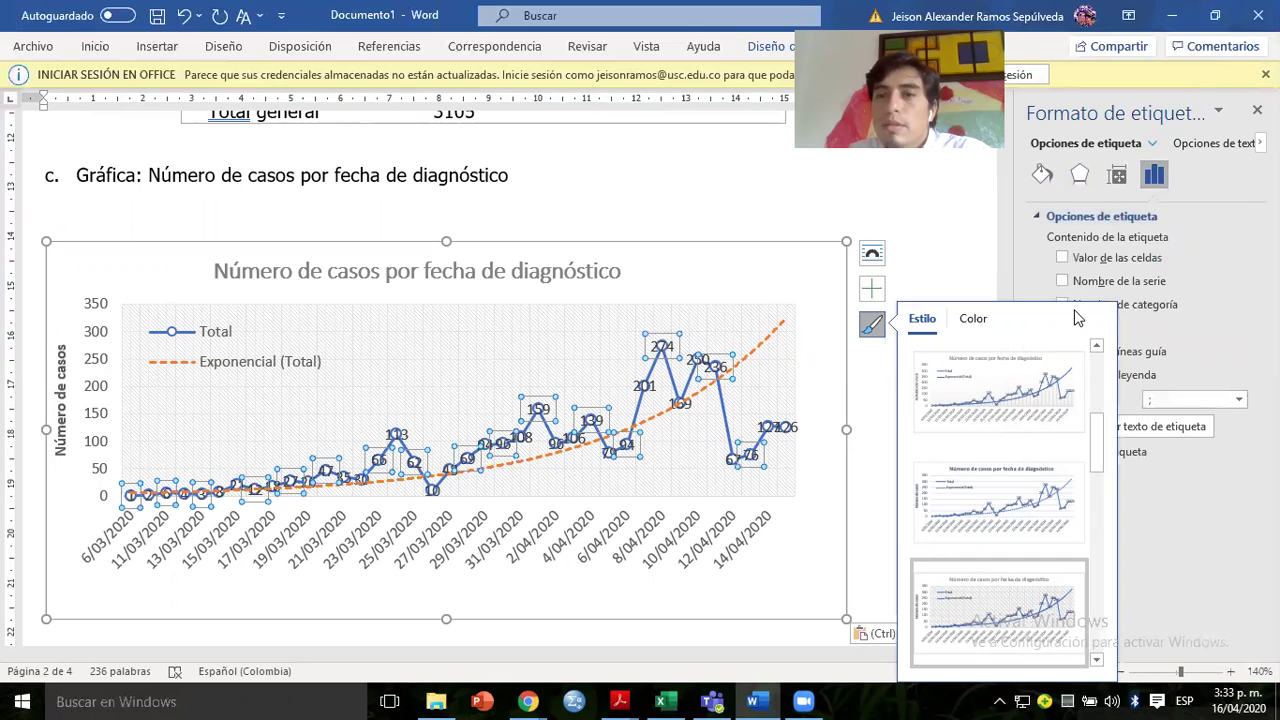
click(872, 323)
click(872, 323)
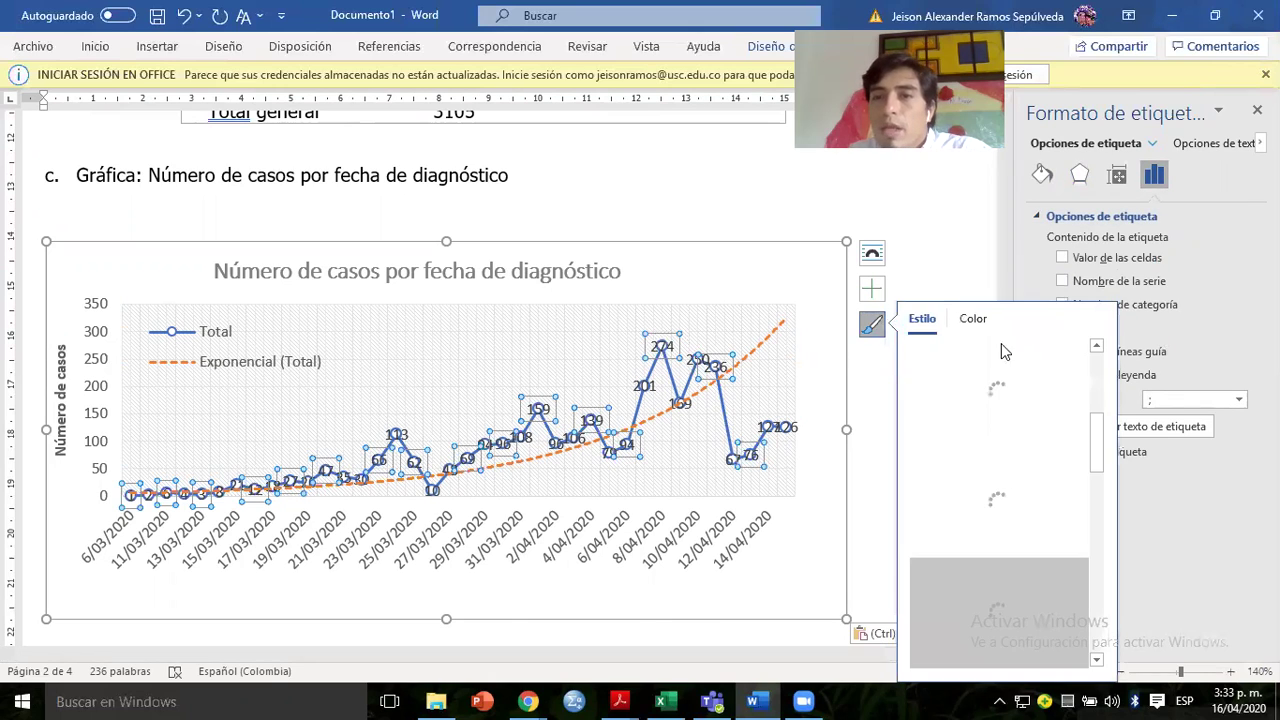
click(1085, 465)
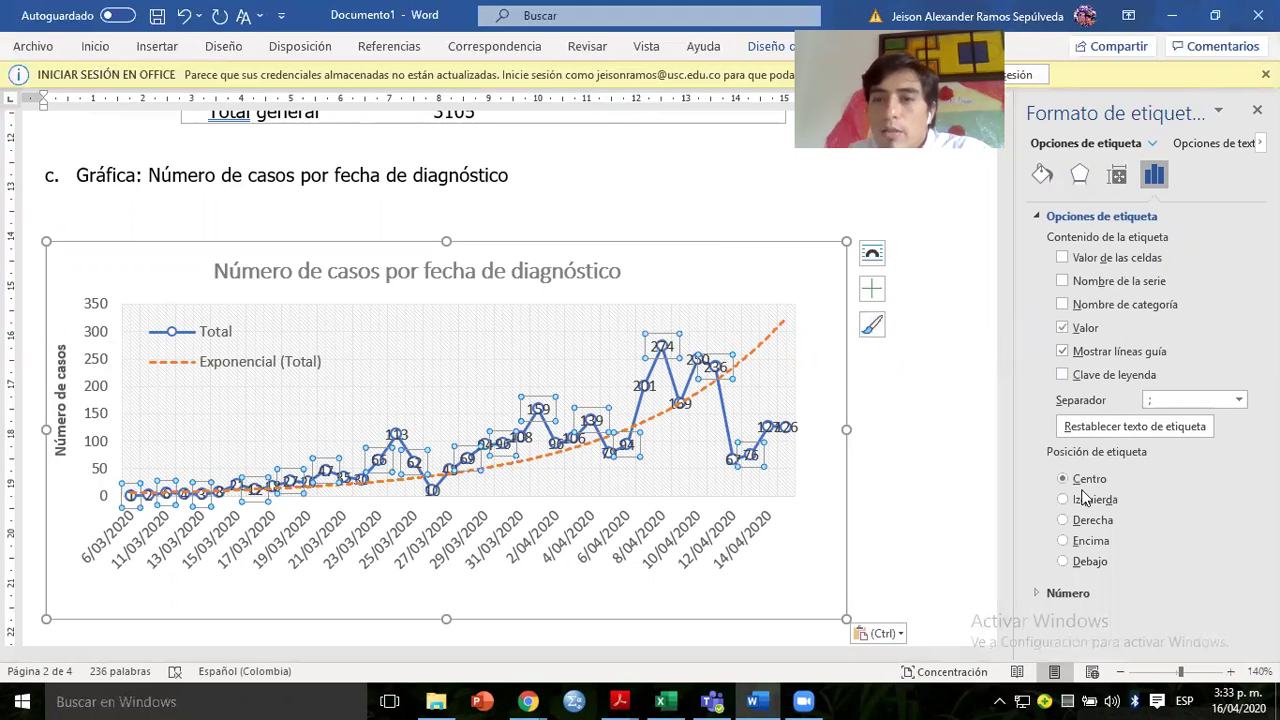
click(1077, 544)
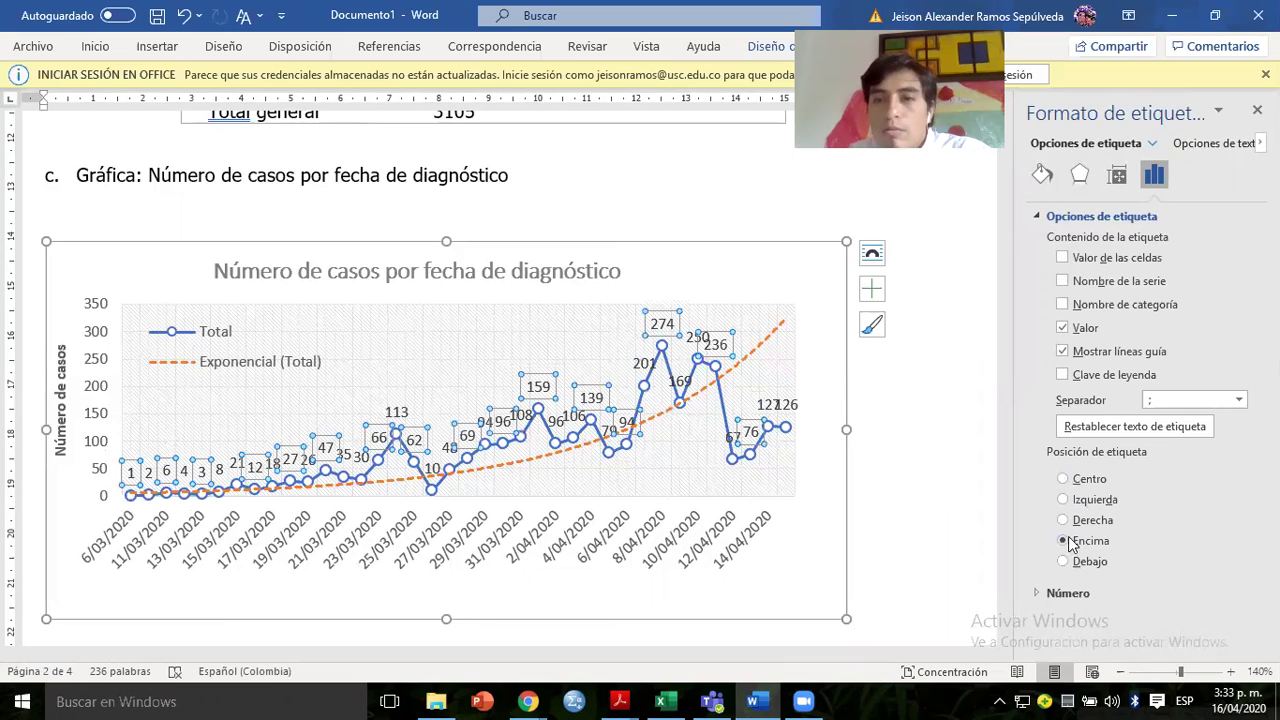
key(Down)
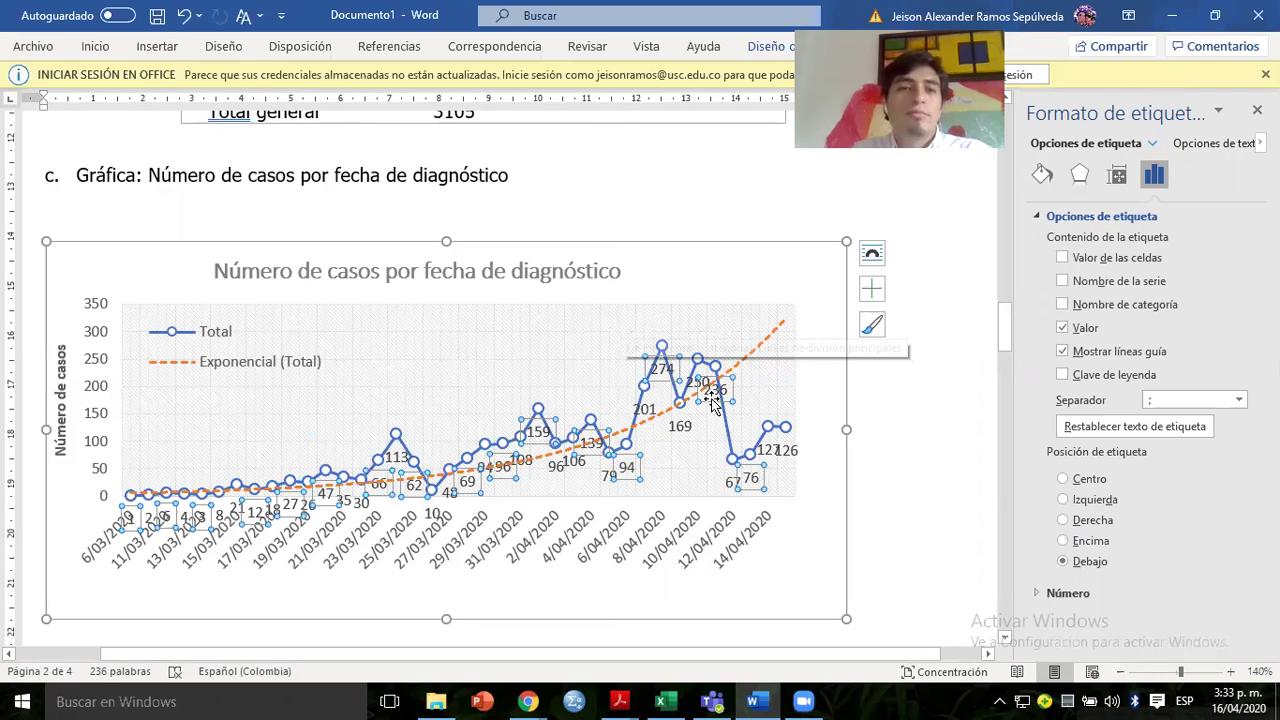
Delete the data labels from the pasted line chart.
key(Delete)
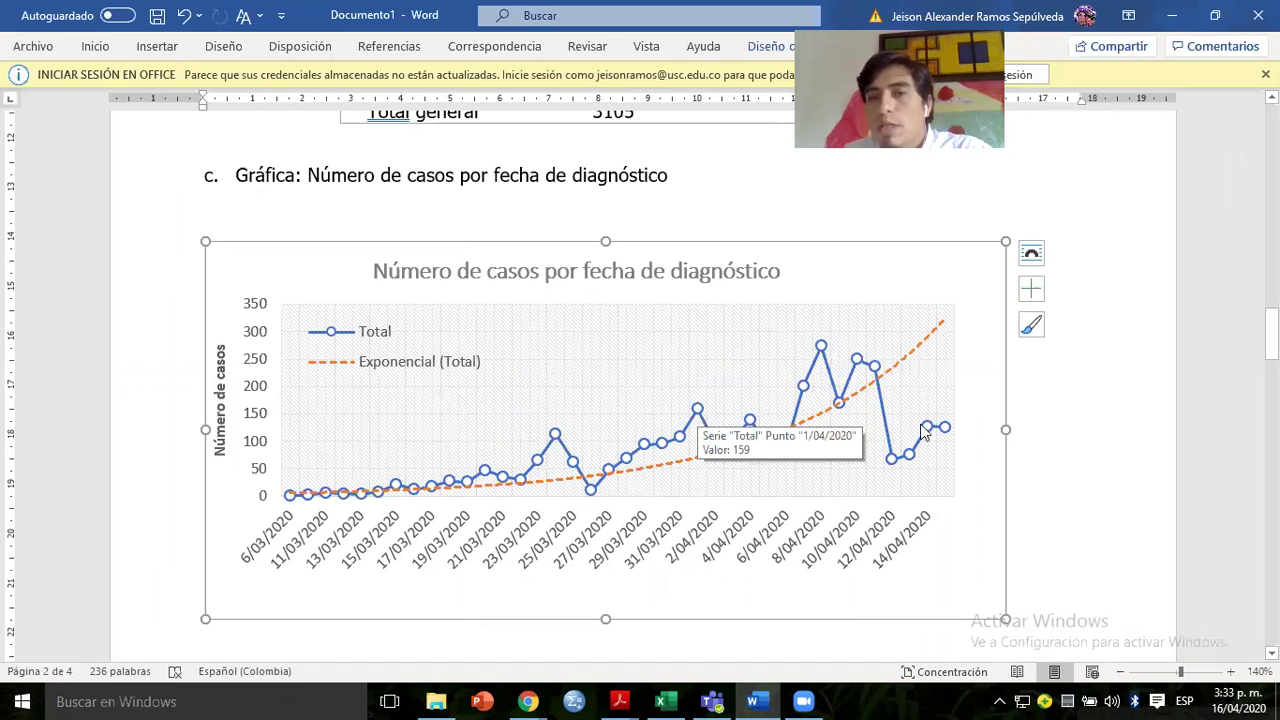
Remove the blank line above the pasted line chart and insert blank lines below it so item d starts on the next page.
click(380, 213)
key(BackSpace)
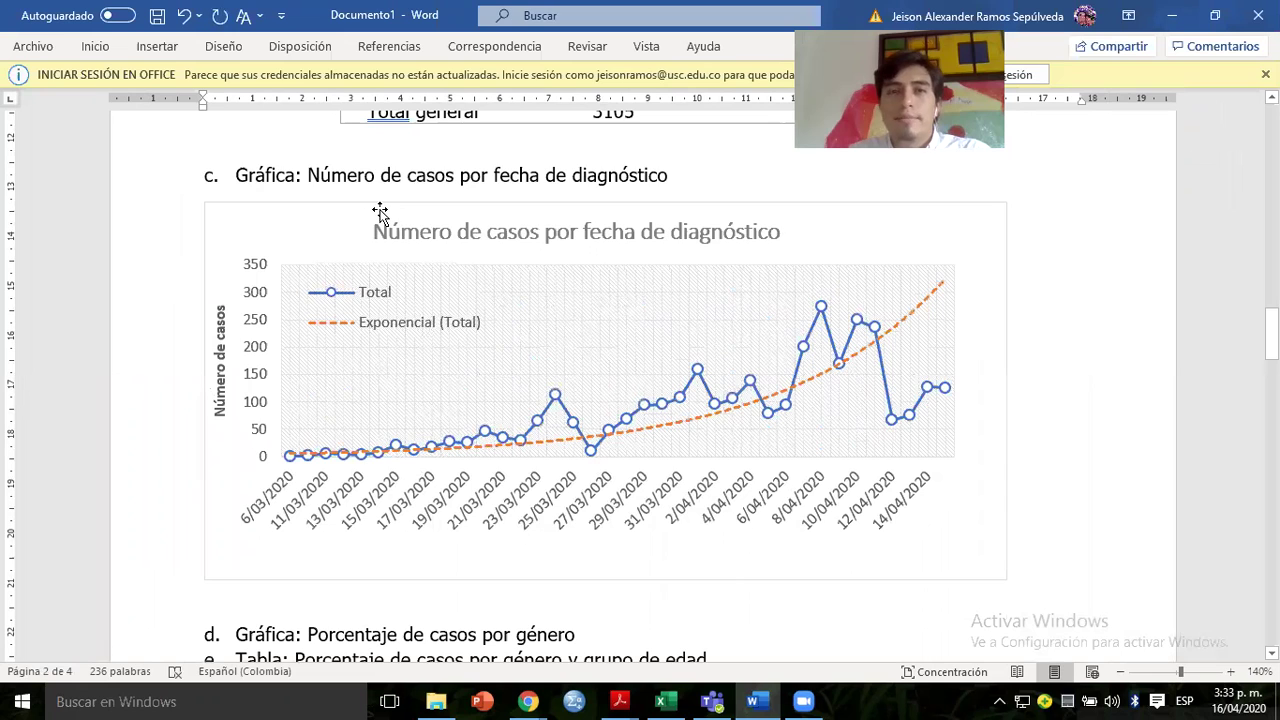
scroll(404, 635, down, 5)
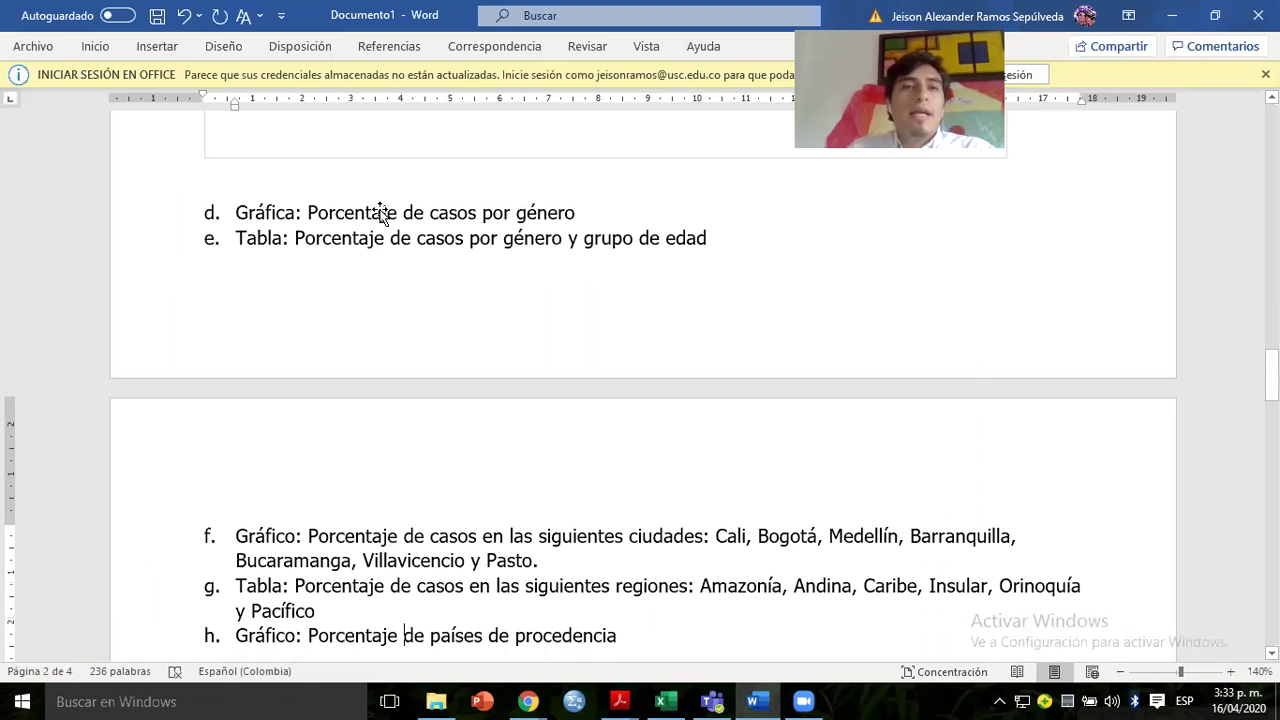
click(236, 187)
key(Down)
key(Down)
key(Down)
key(Down)
key(Down)
key(Down)
key(Down)
key(Down)
key(Down)
key(Down)
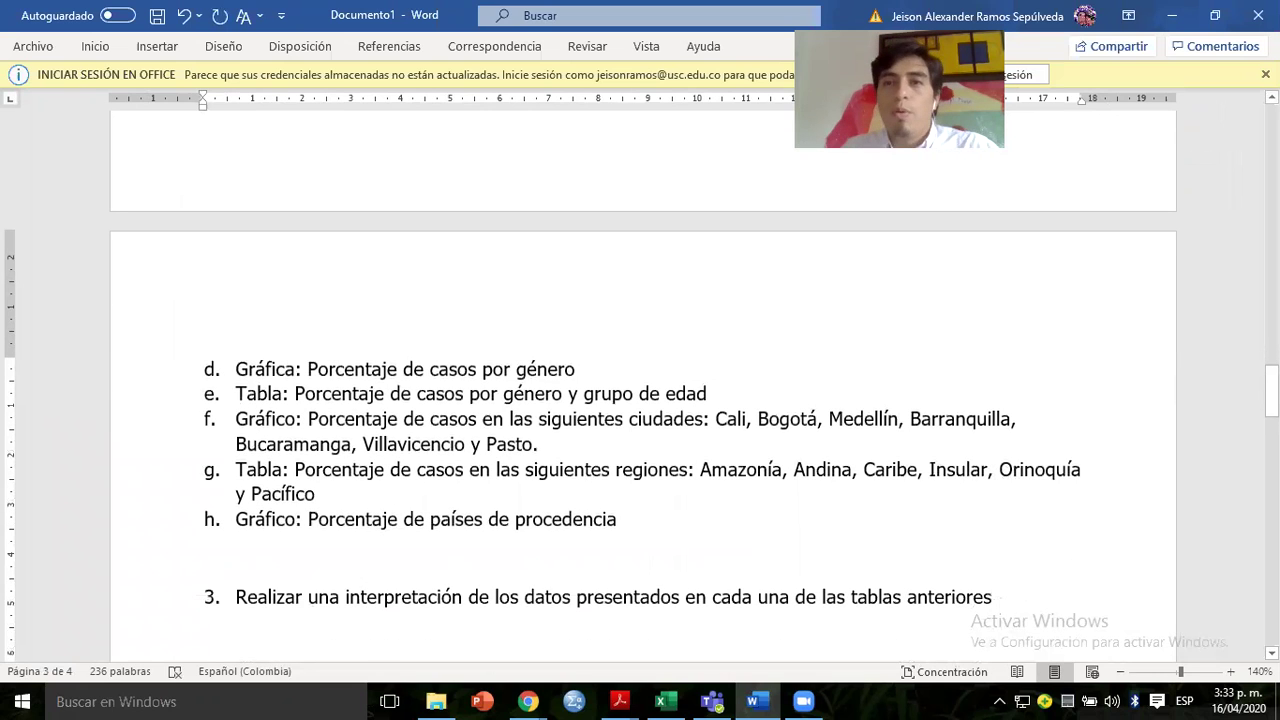
Insert "(estado)" after "casos" in item d so it reads "Gráfica: Porcentaje de casos (estado) por género".
click(482, 370)
text((estado()
key(BackSpace)
text())
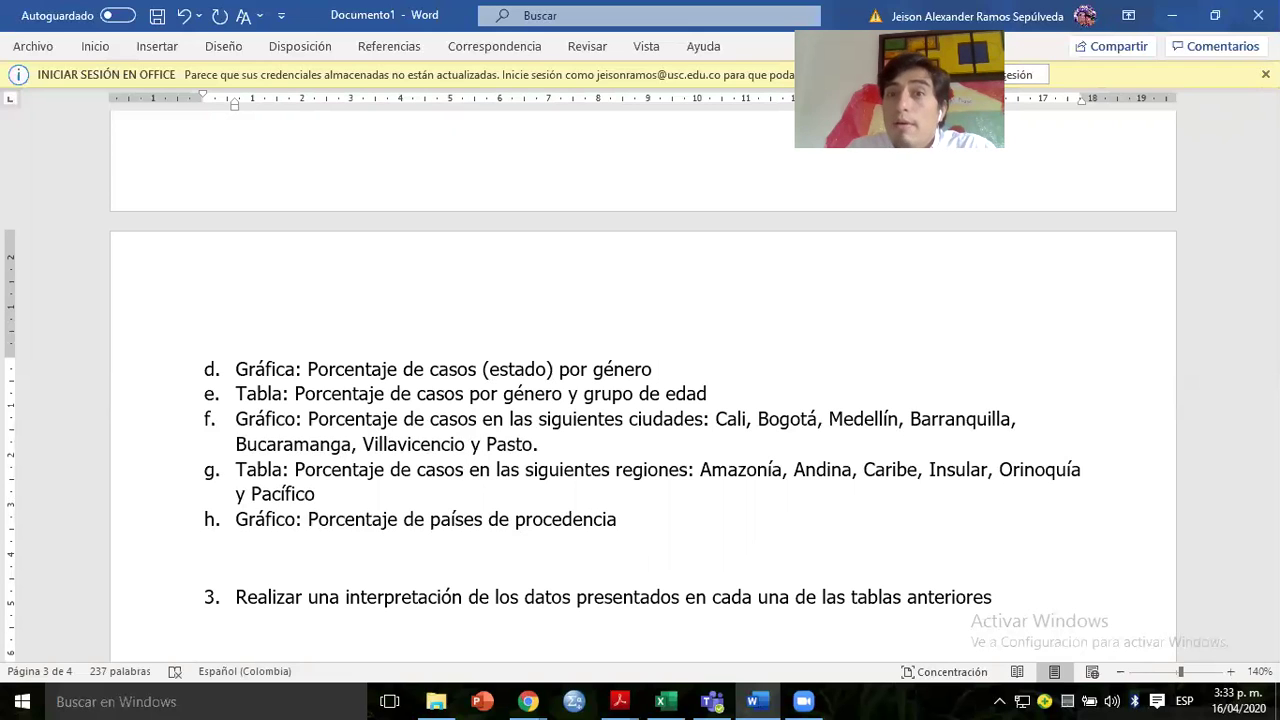
Switch to Excel and delete the line chart from the Hoja de análisis sheet.
key(alt+Tab)
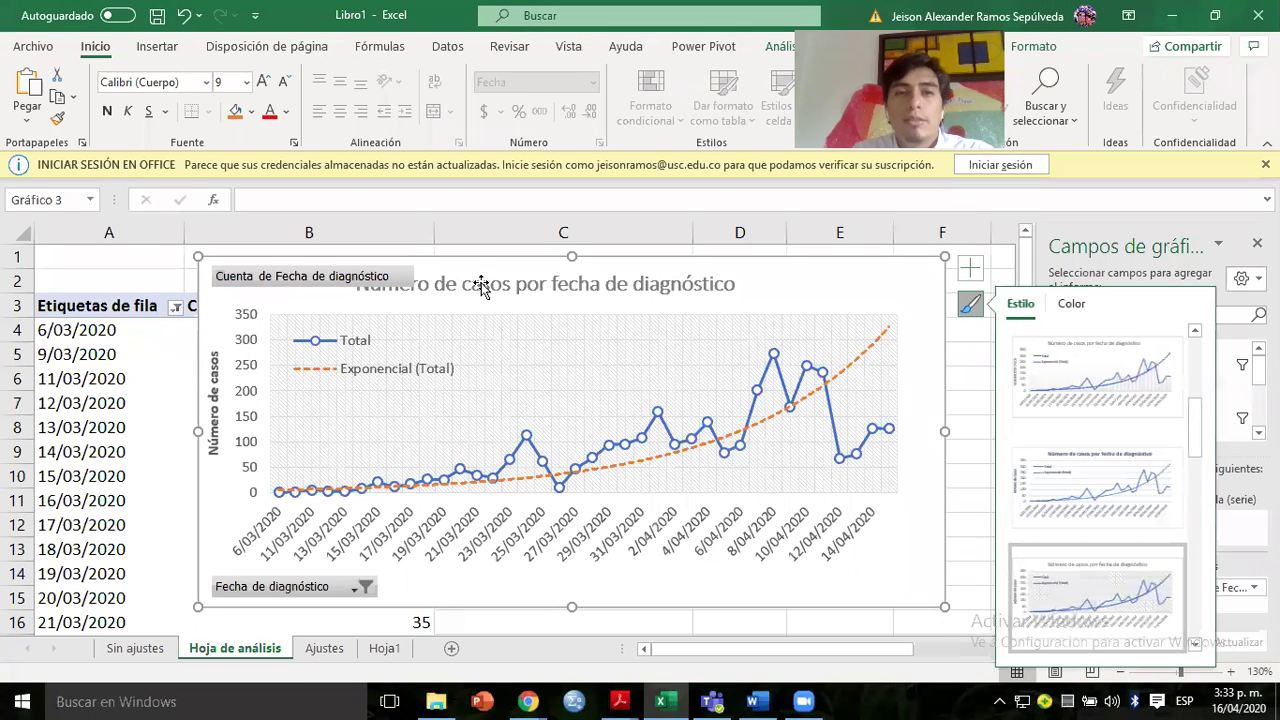
click(473, 268)
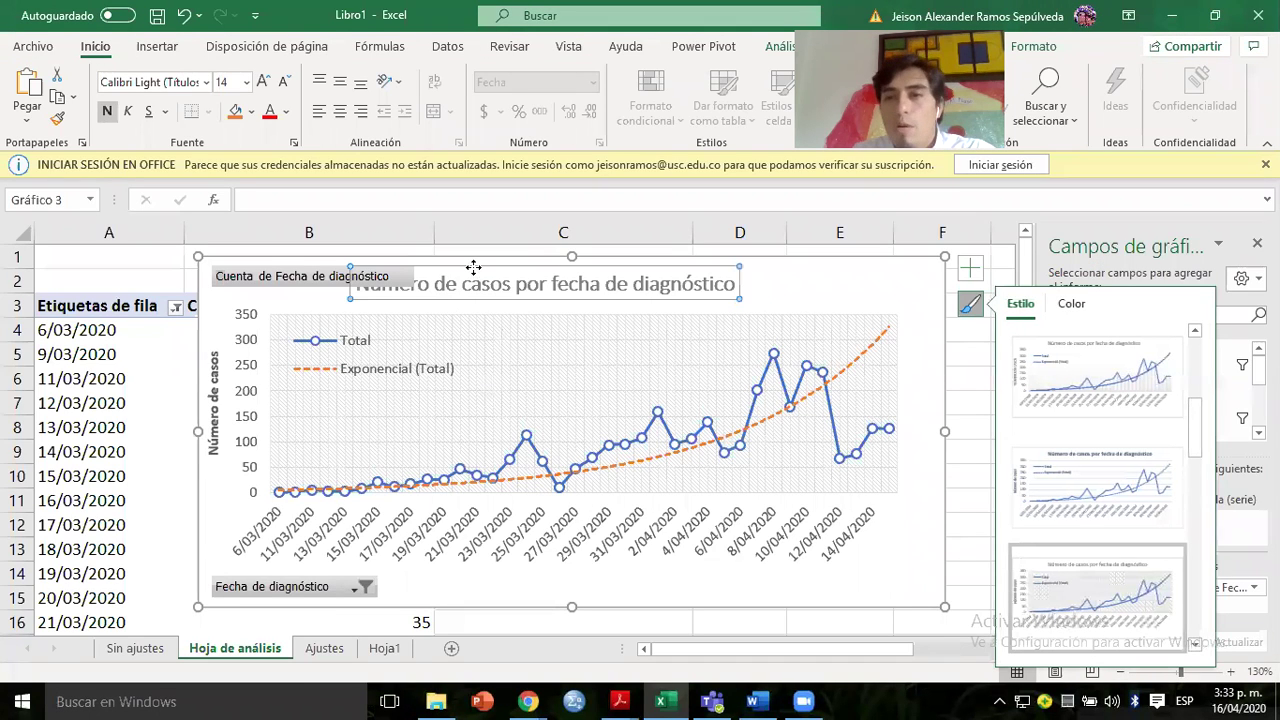
click(905, 322)
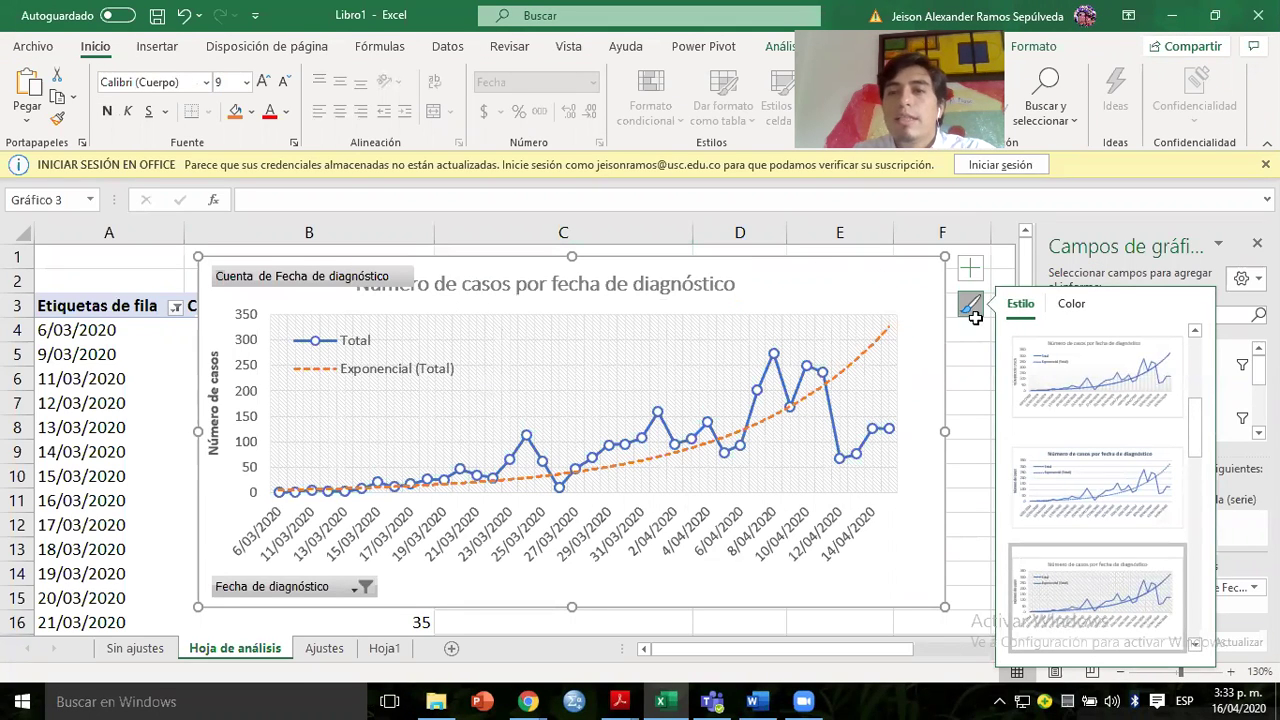
click(973, 310)
key(Delete)
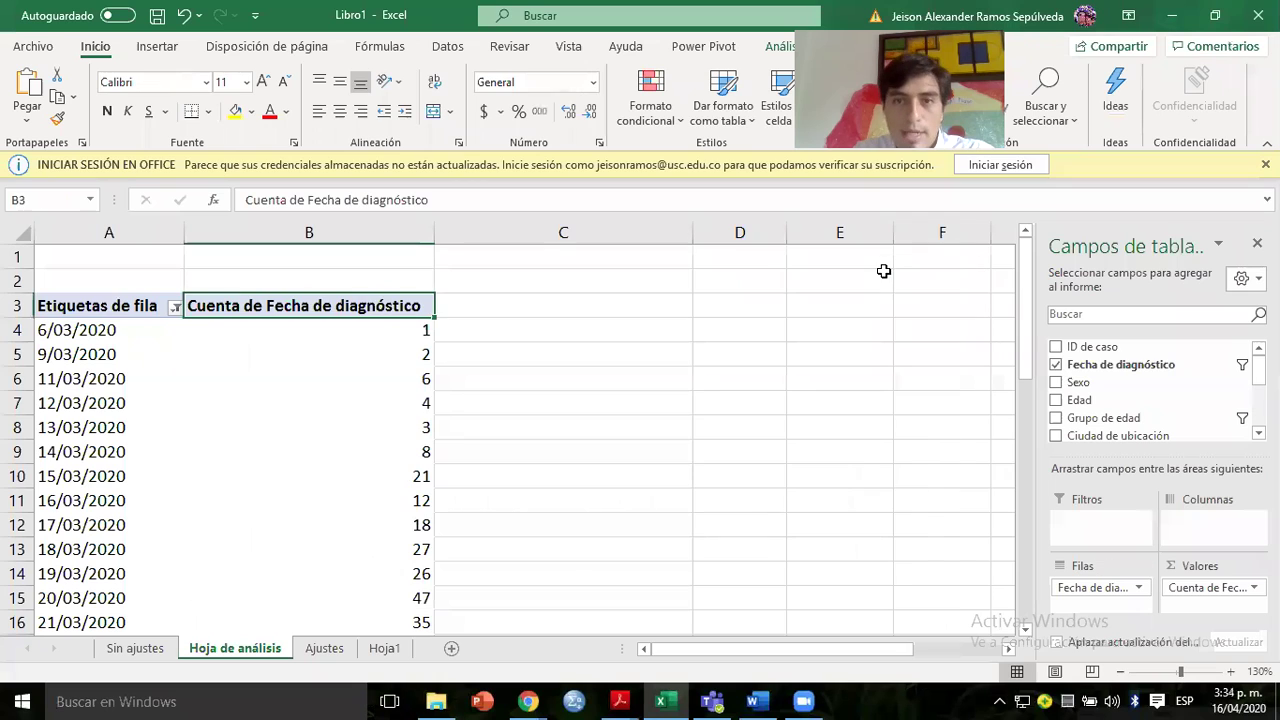
Remove Fecha de diagnóstico from the pivot table and place Sexo in both the columns and the values as a count.
click(1057, 368)
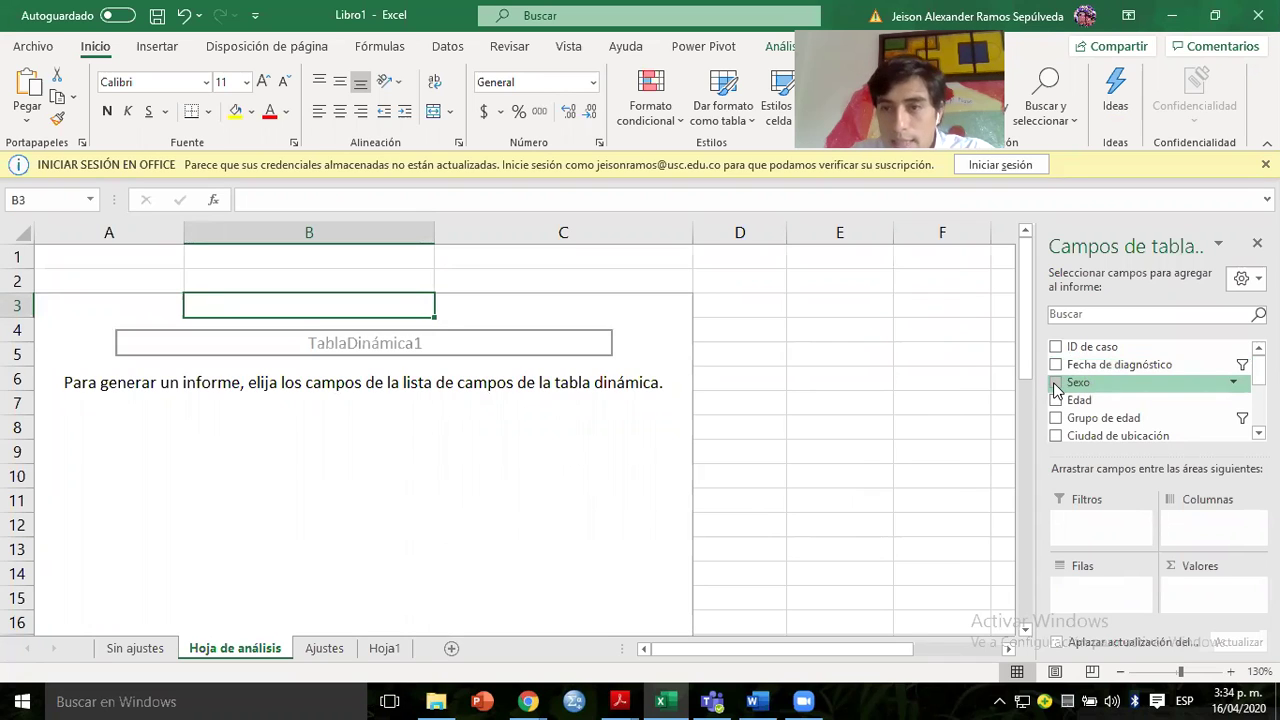
click(1056, 383)
drag(1057, 390, 1181, 529)
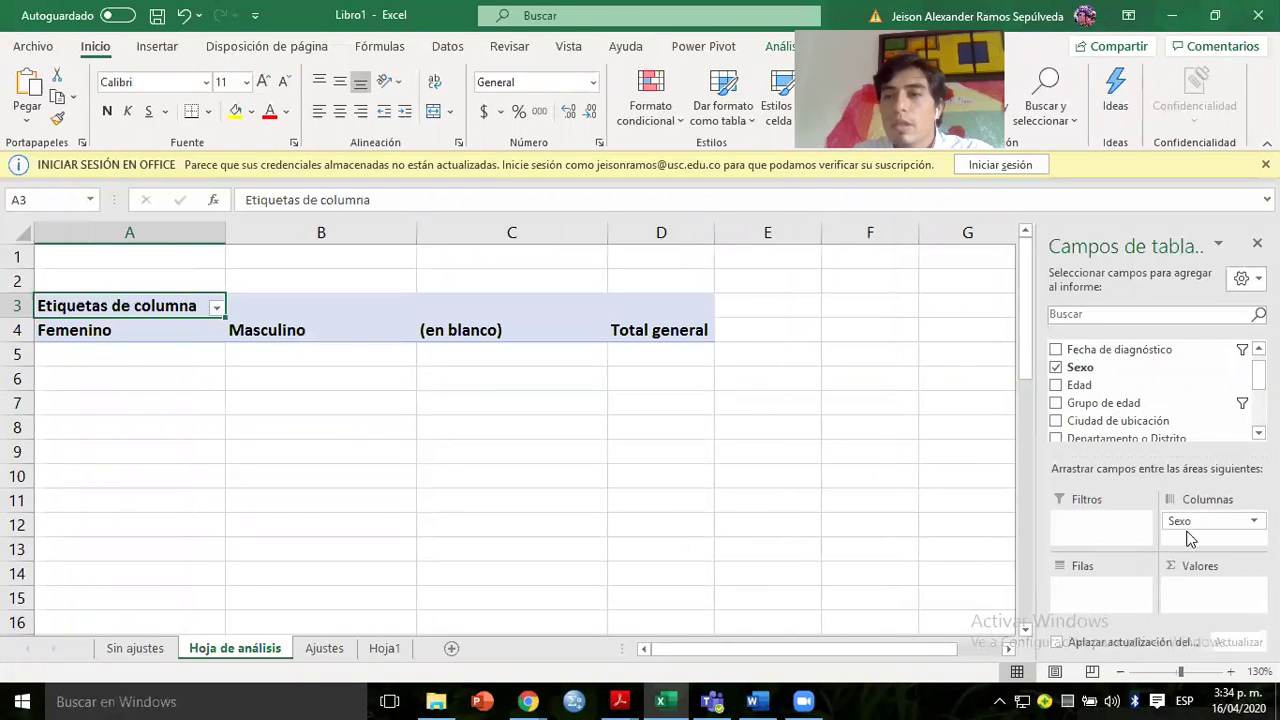
drag(1080, 368, 1201, 600)
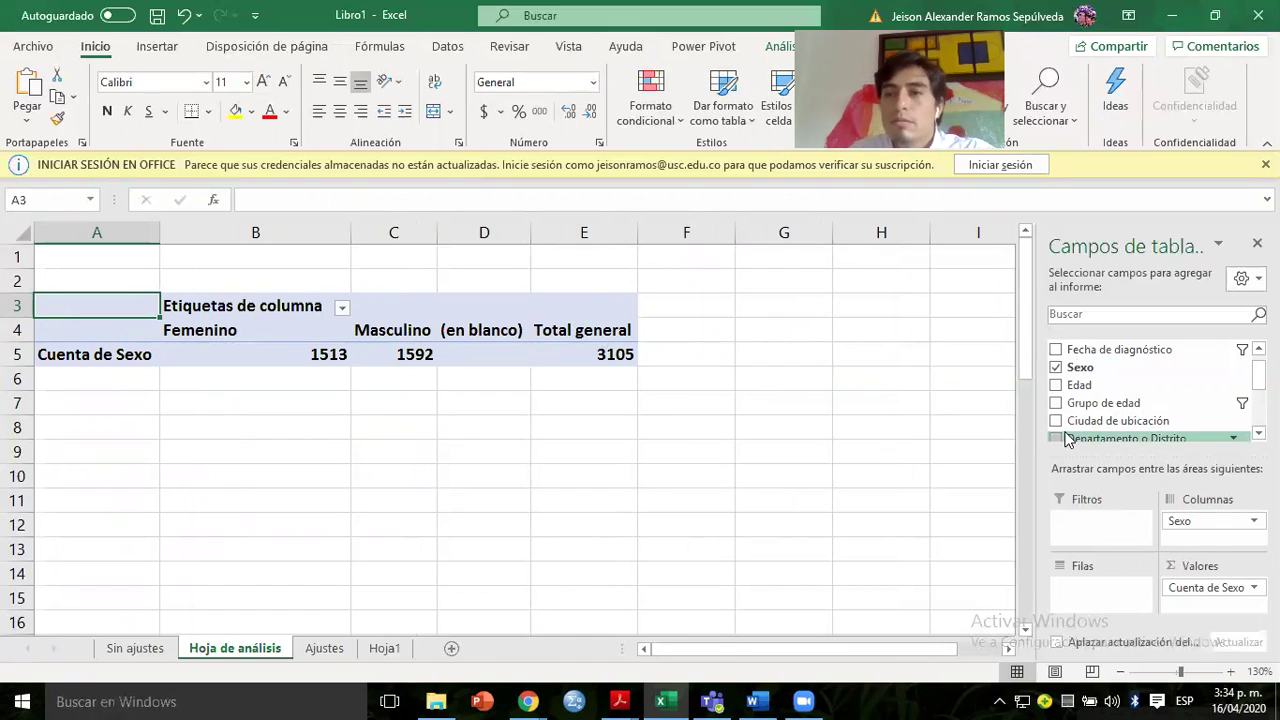
Add the Estado field to the rows of the pivot table.
scroll(1200, 400, up, 1)
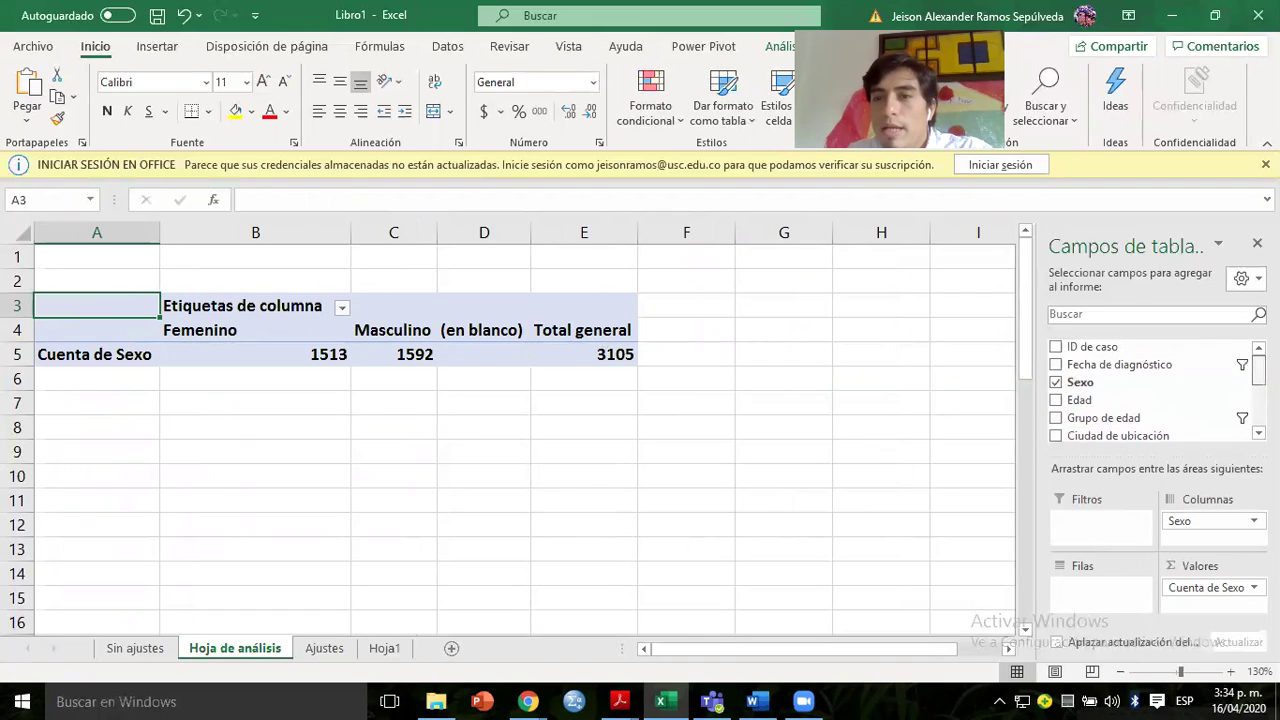
scroll(1108, 405, down, 5)
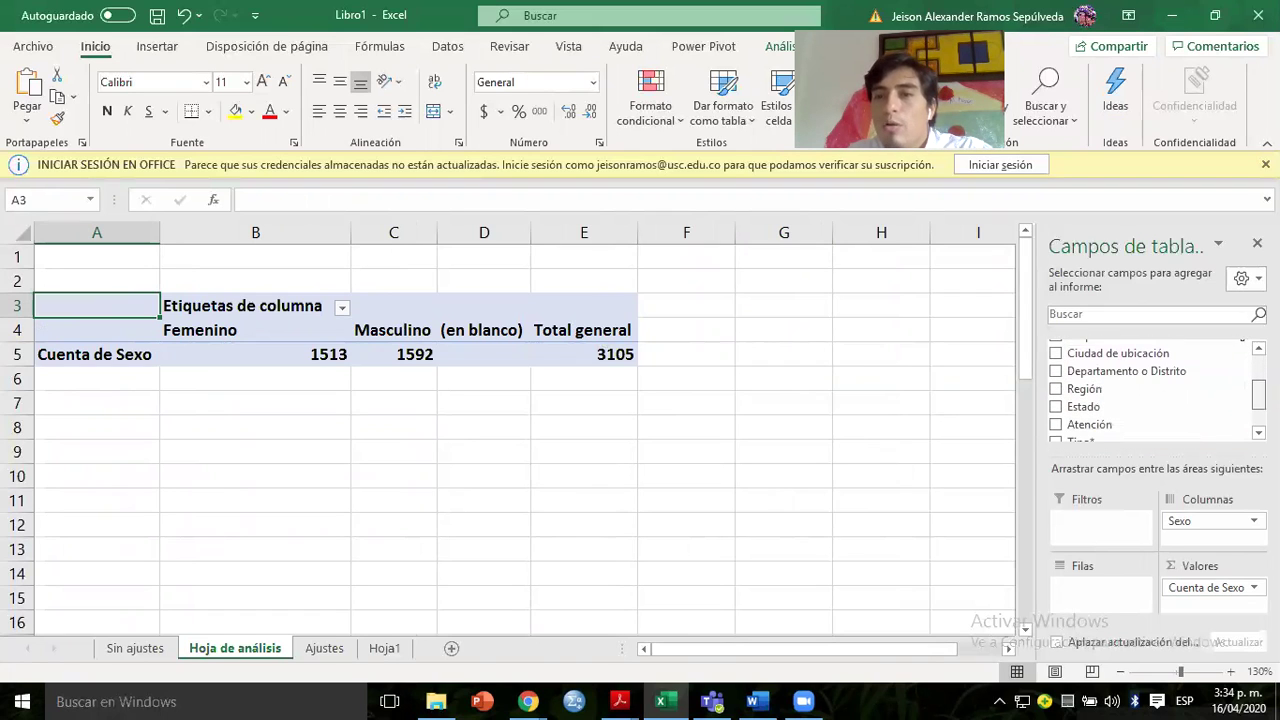
drag(1108, 405, 1075, 594)
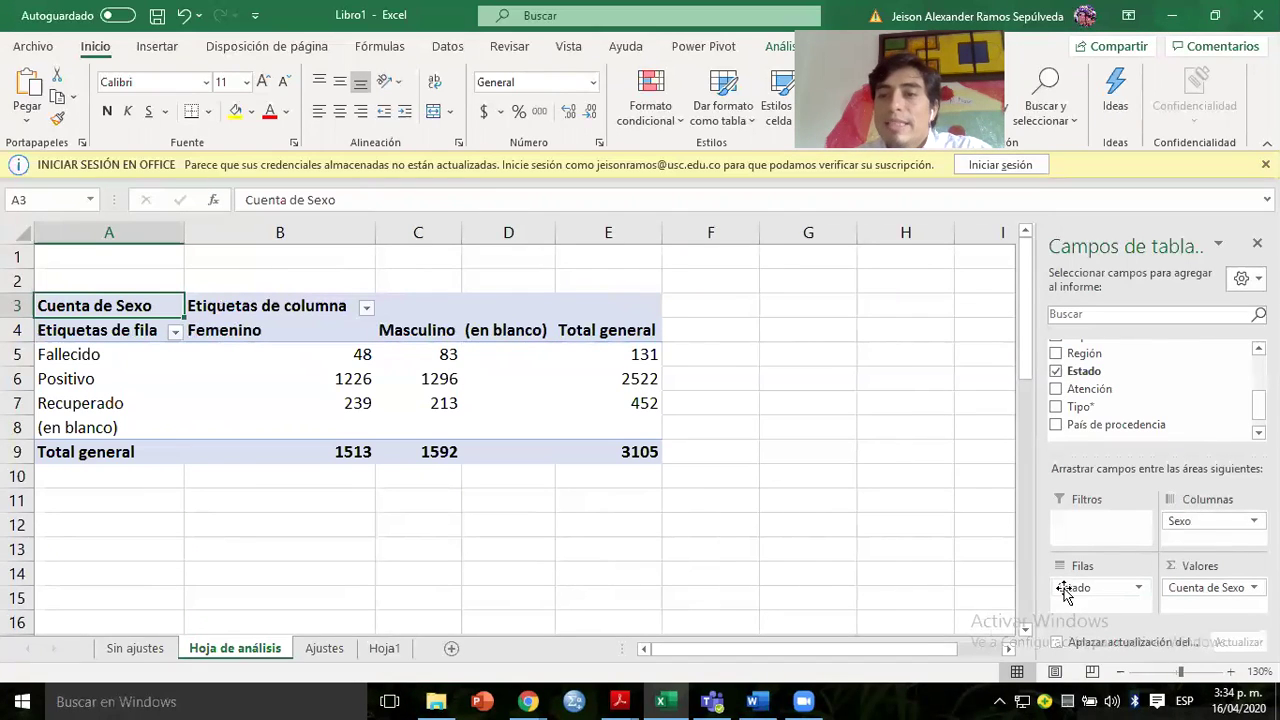
click(74, 355)
click(50, 380)
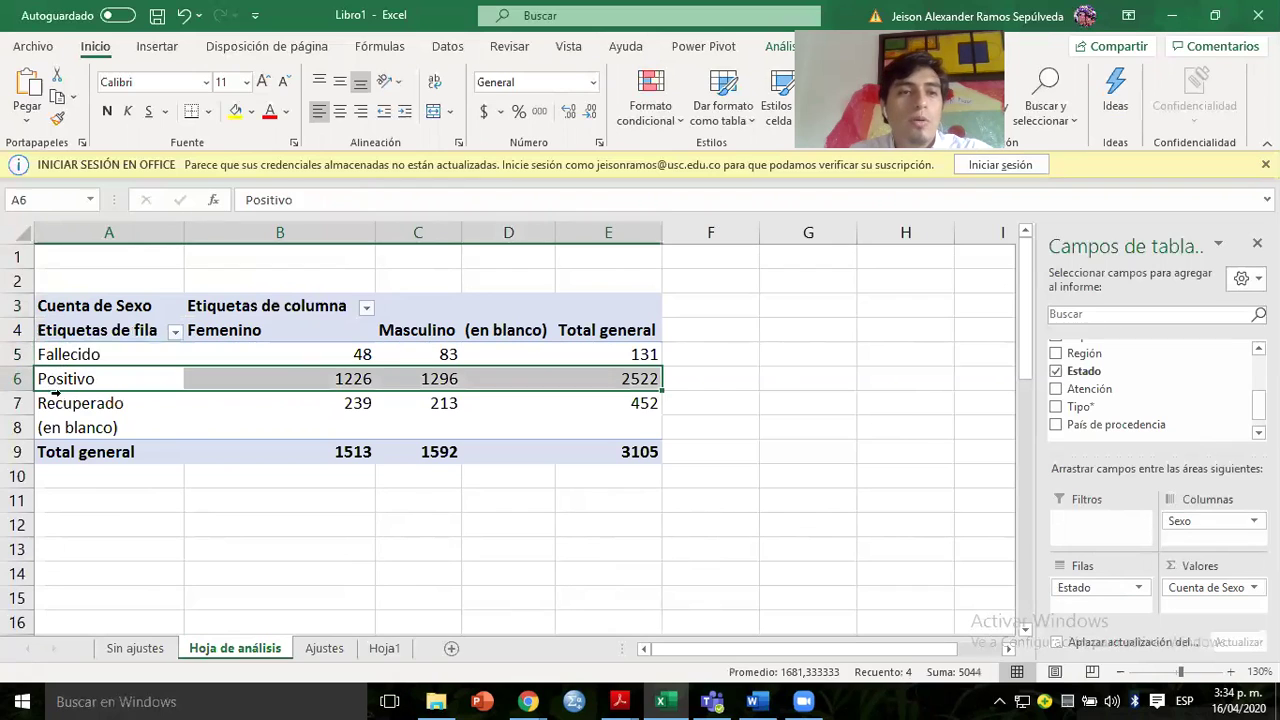
click(56, 398)
click(296, 382)
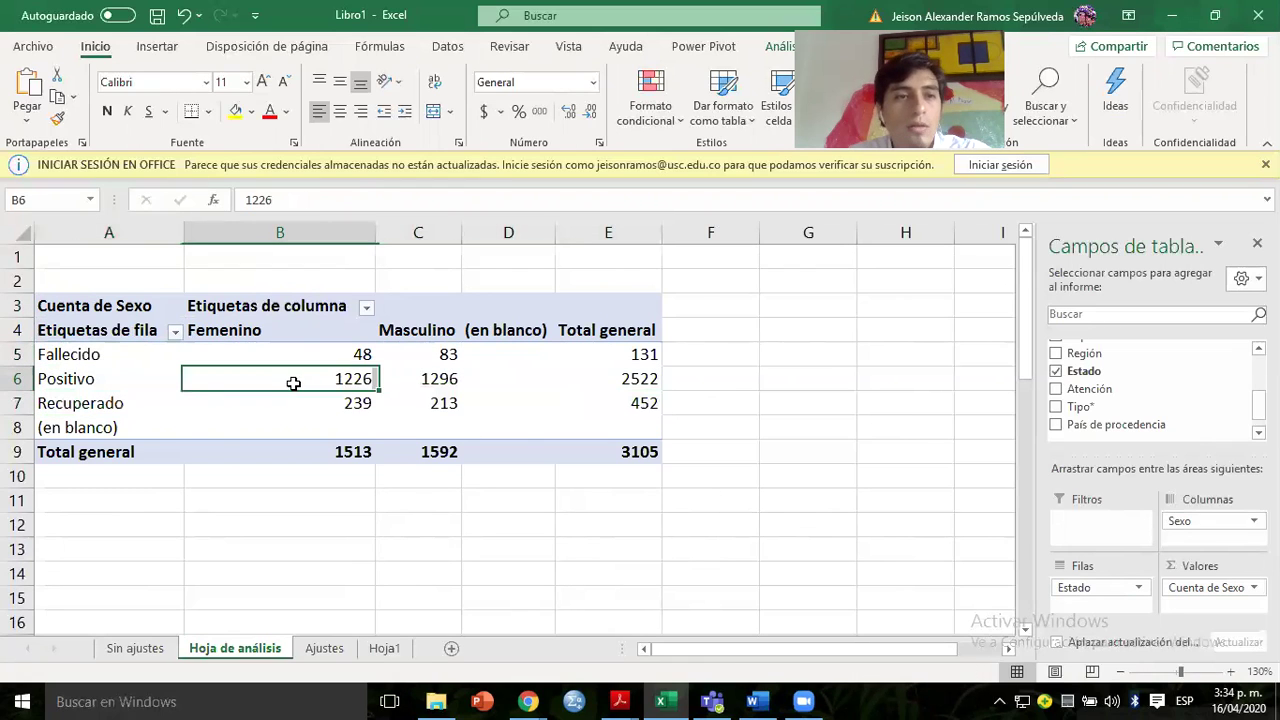
Open the filter for the pivot table's Estado row labels.
click(175, 334)
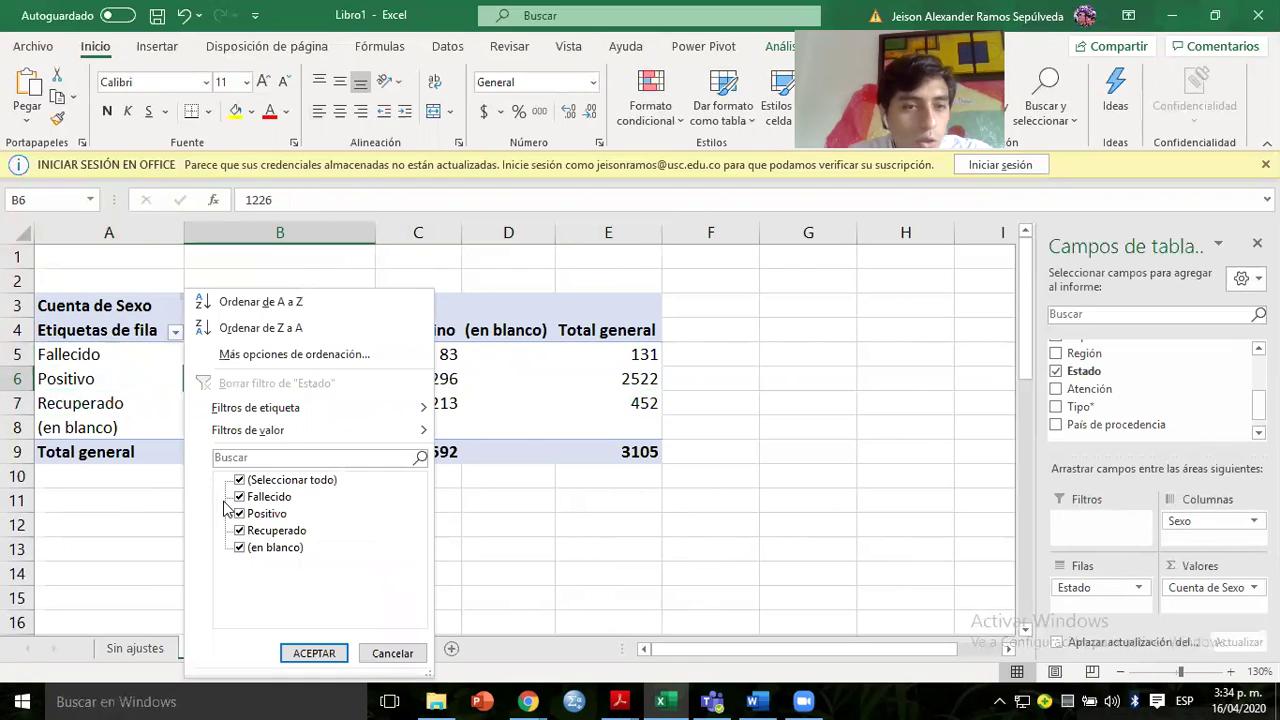
Filter the blank category (en blanco) out of the pivot table's Estado row labels.
click(240, 547)
click(318, 652)
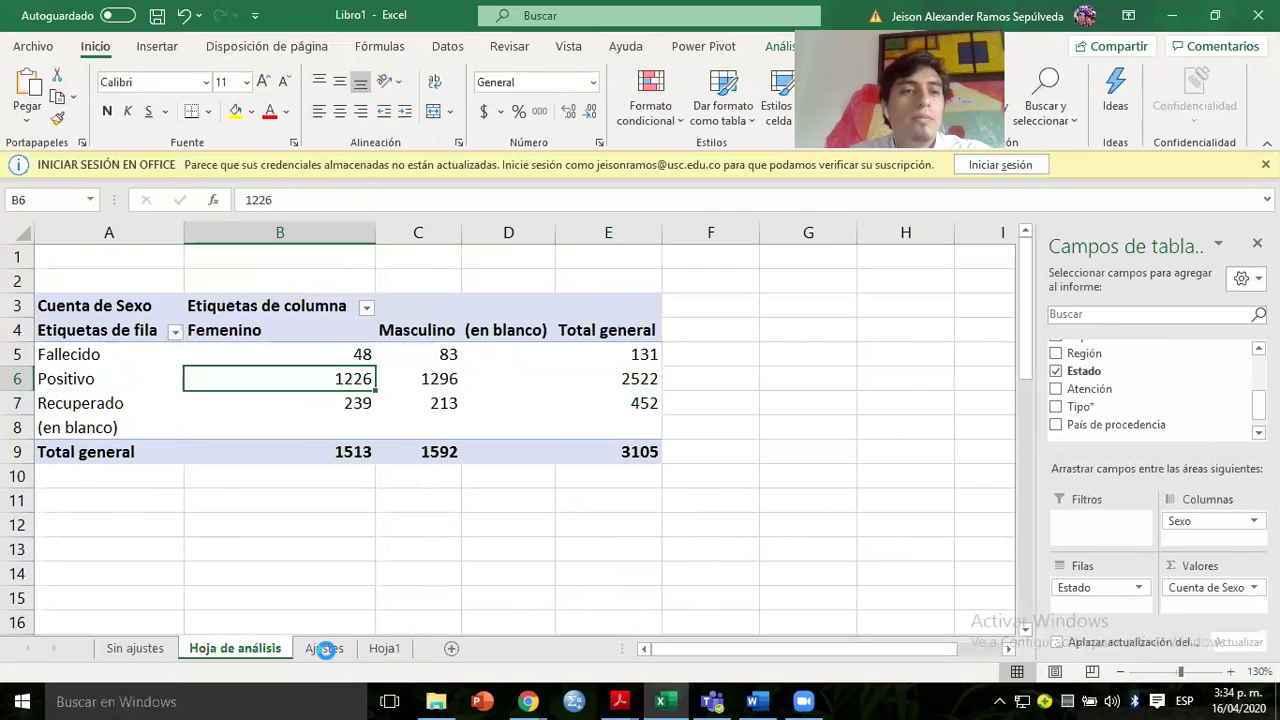
Examine the pivot table's gender columns and compare the Fallecido counts for Femenino, Masculino and Total general.
click(287, 357)
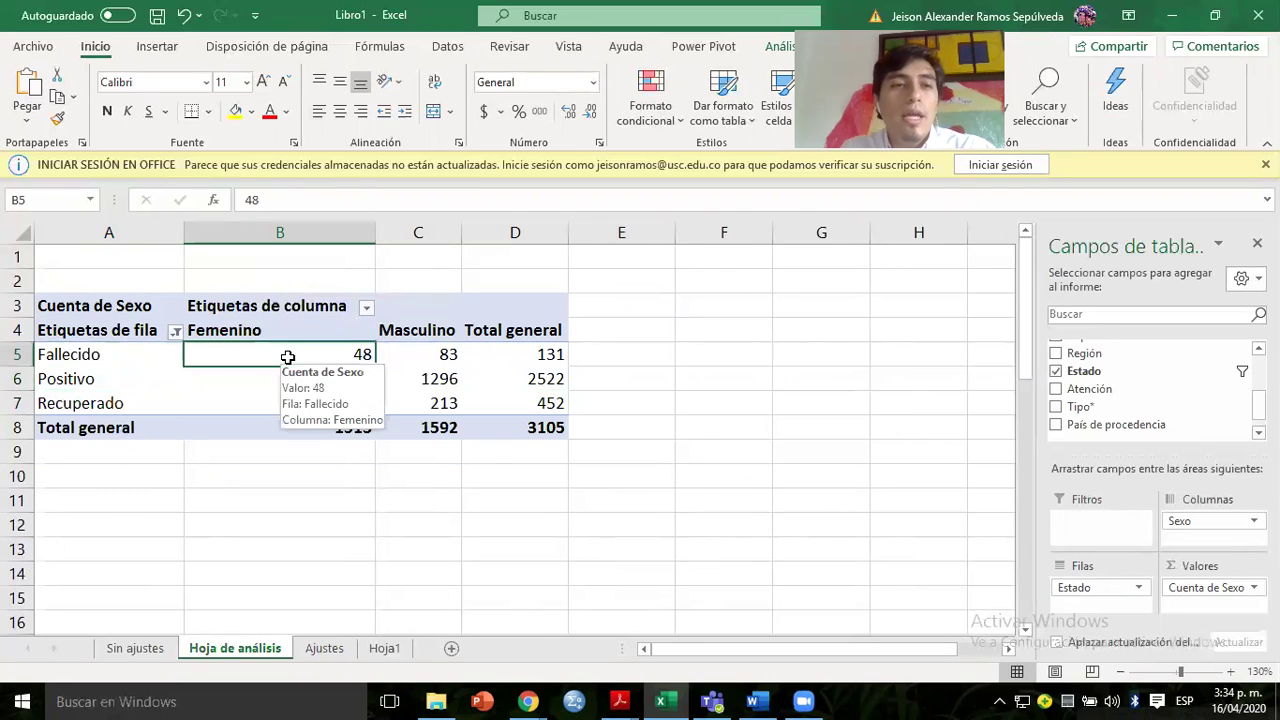
key(Up)
click(420, 332)
click(245, 320)
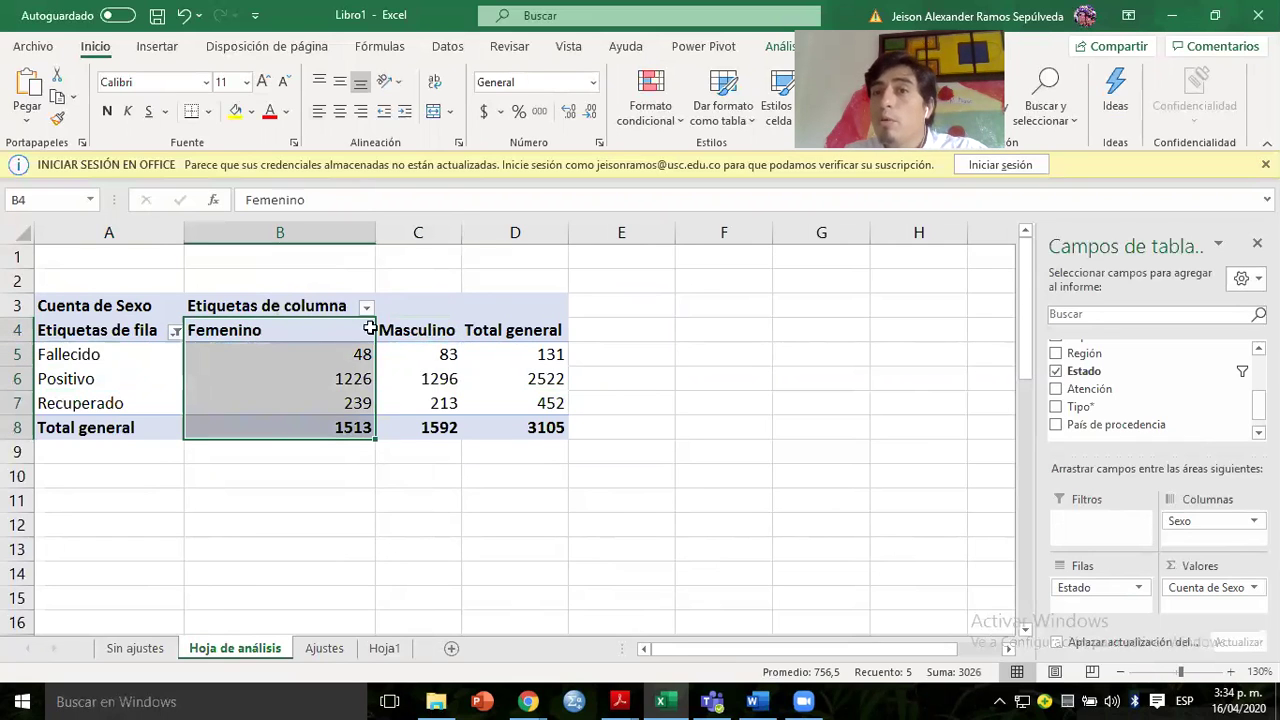
mouse_move(390, 345)
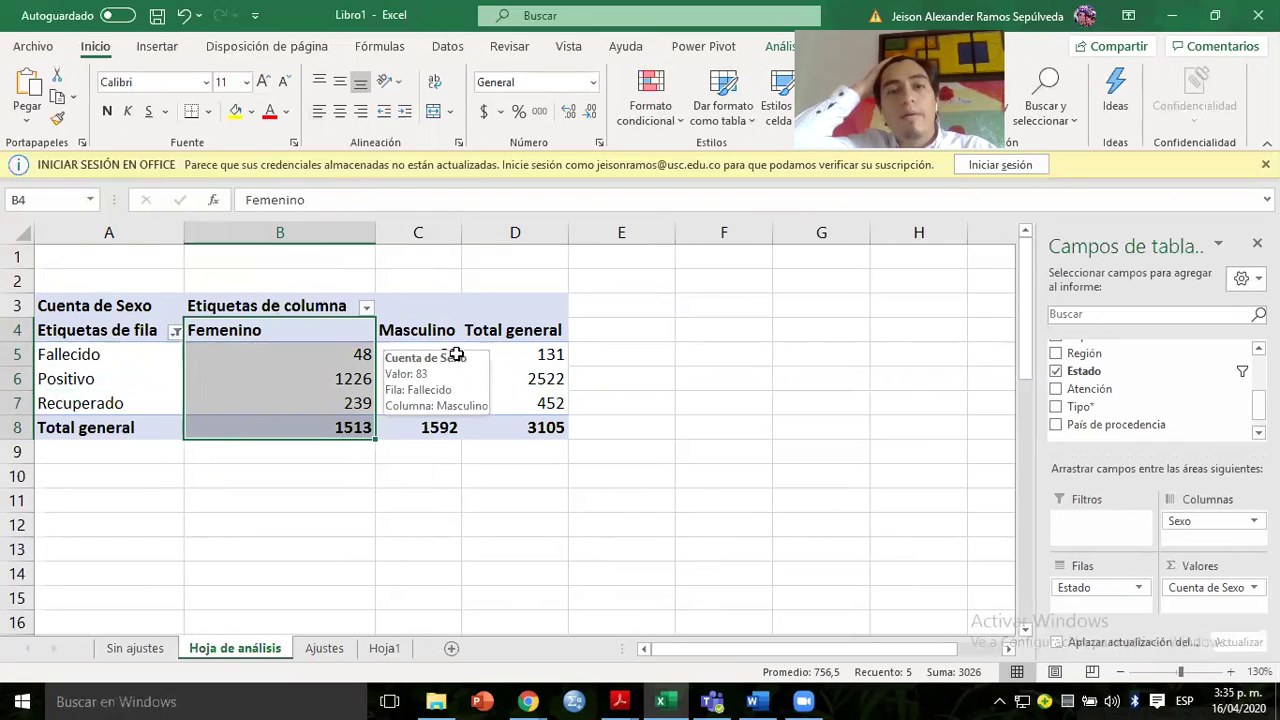
click(514, 356)
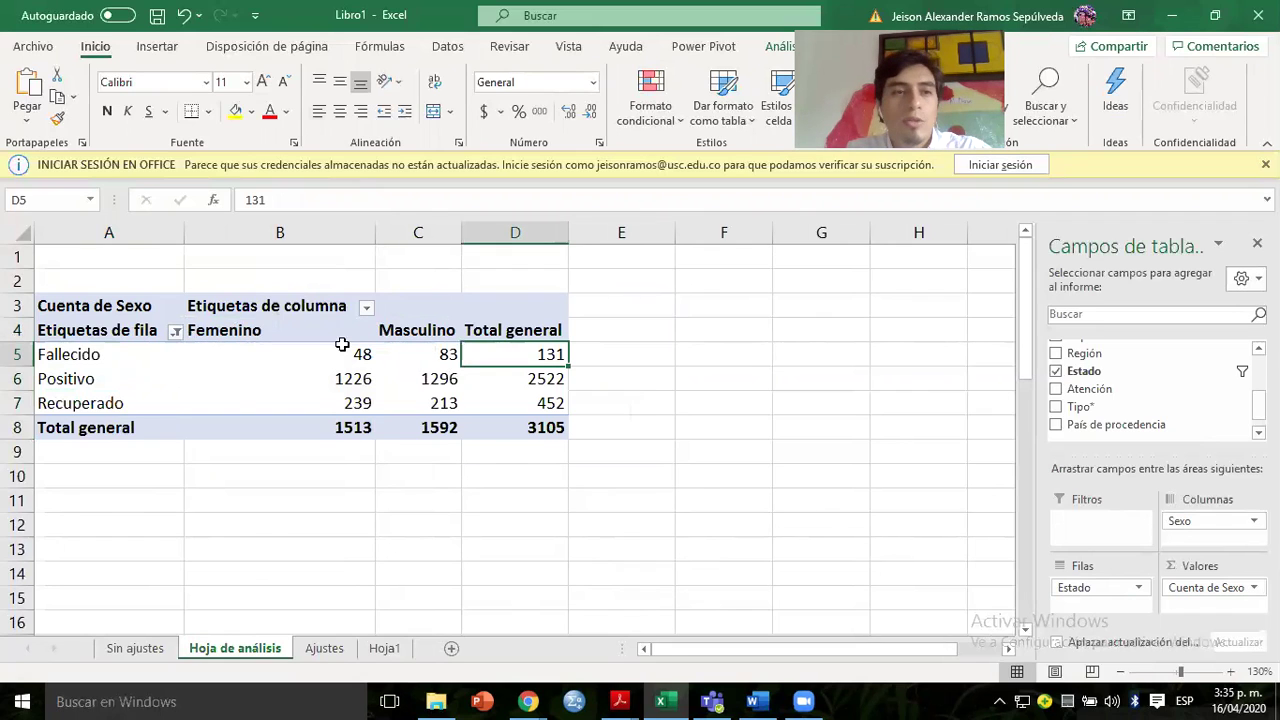
click(166, 360)
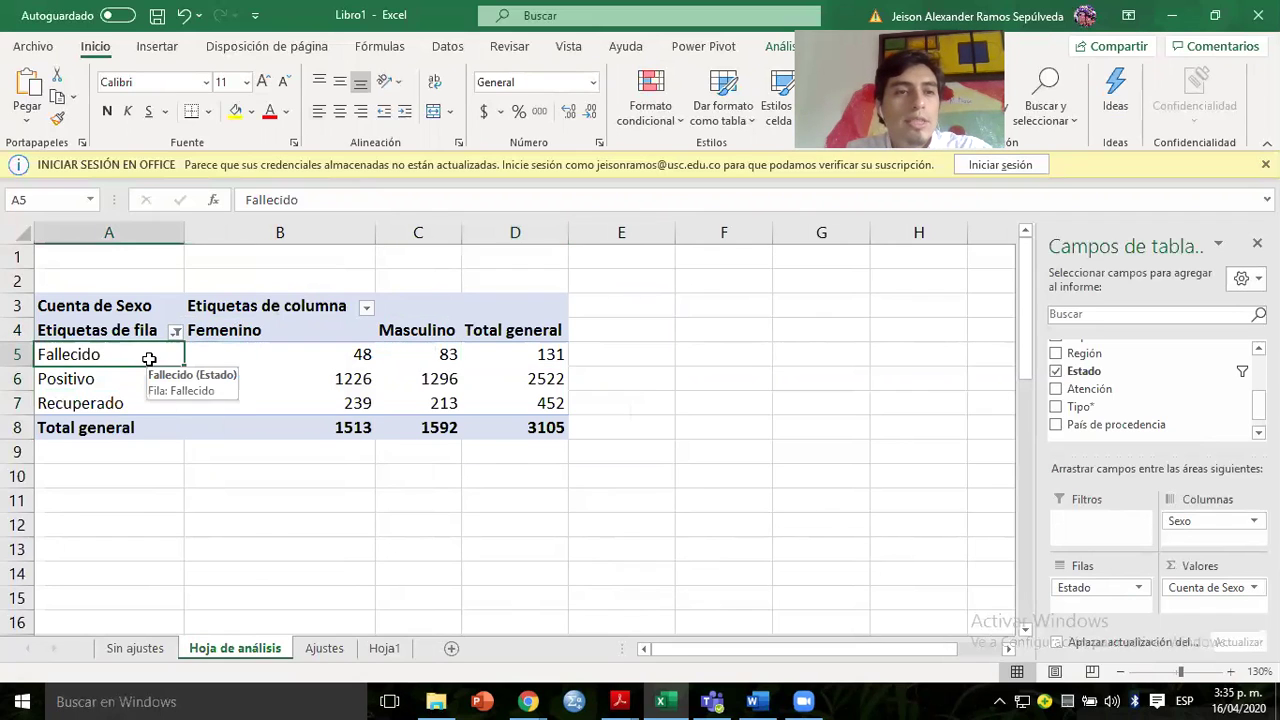
click(257, 355)
click(501, 353)
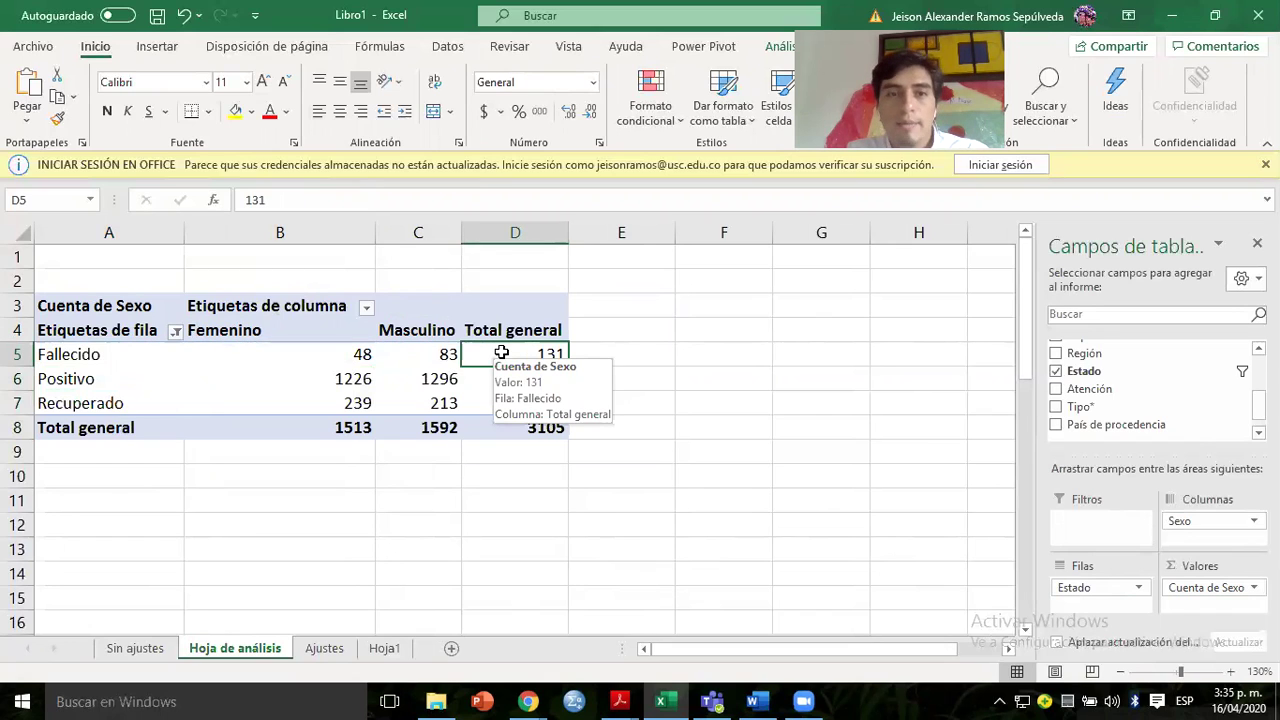
click(330, 352)
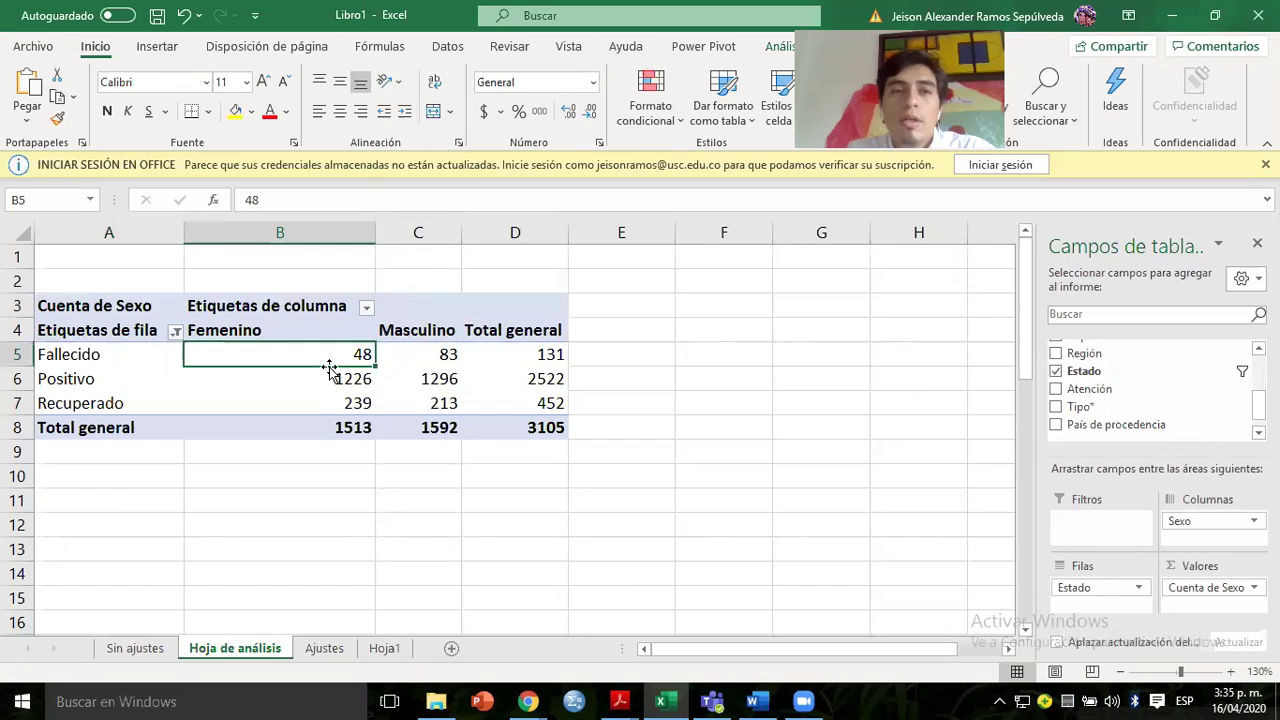
mouse_move(329, 355)
key(Right)
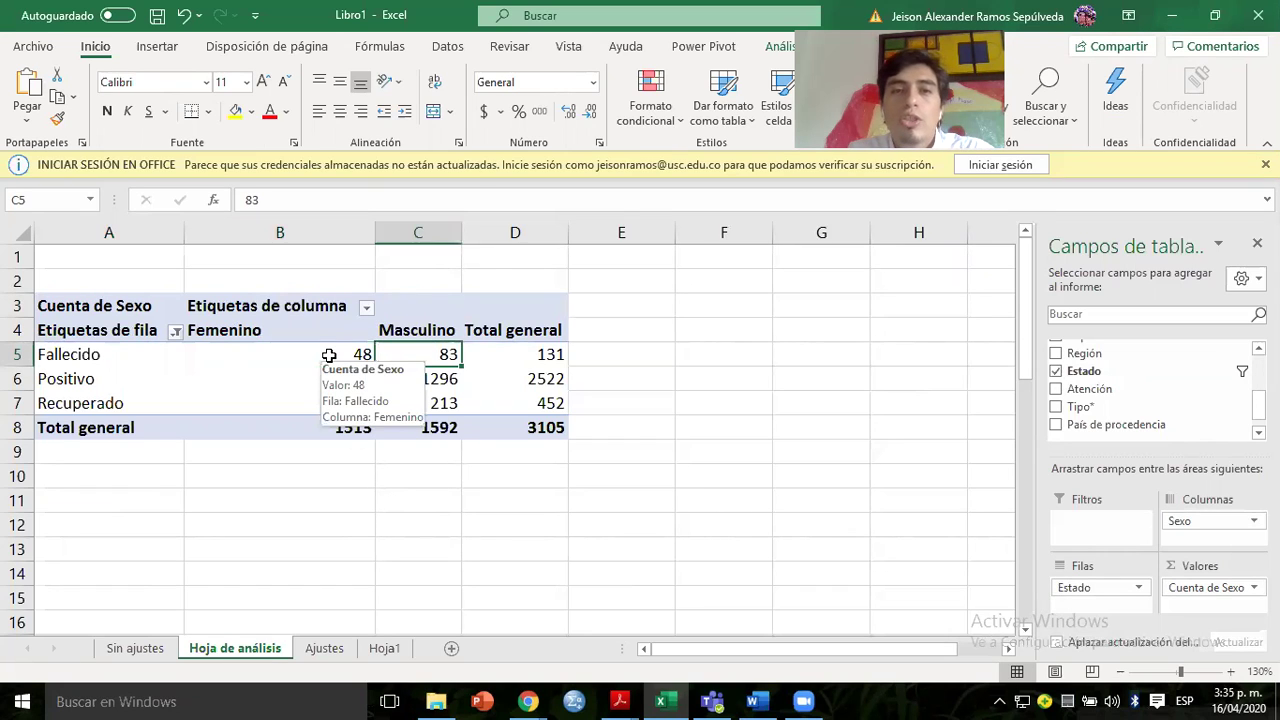
click(547, 353)
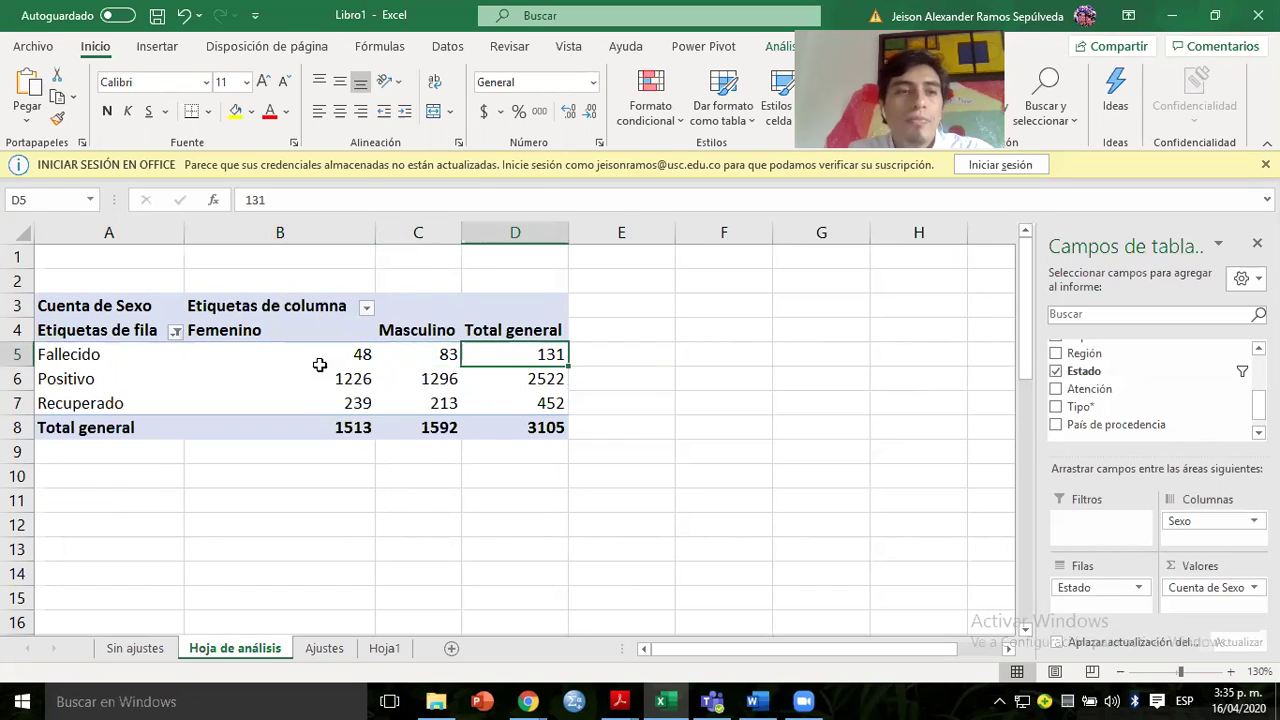
Compare the Femenino and Masculino counts in the Positivo and Recuperado rows, and revisit those for Fallecido.
click(366, 379)
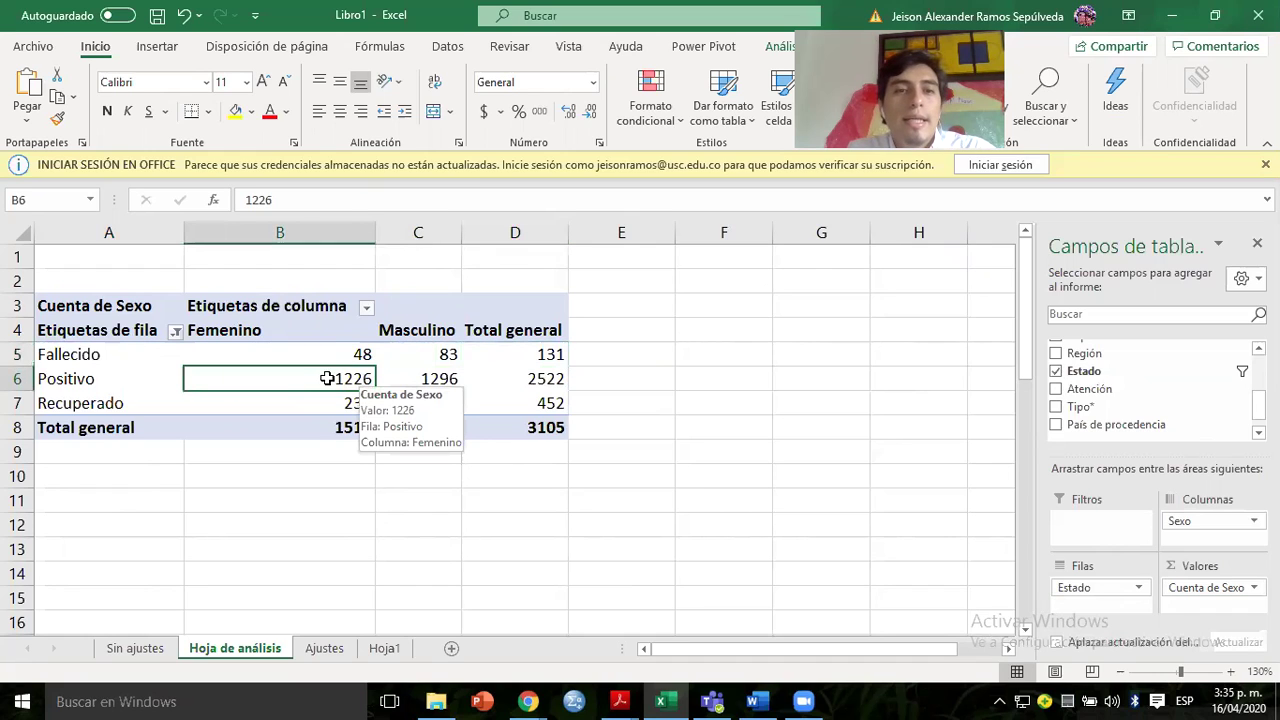
click(414, 384)
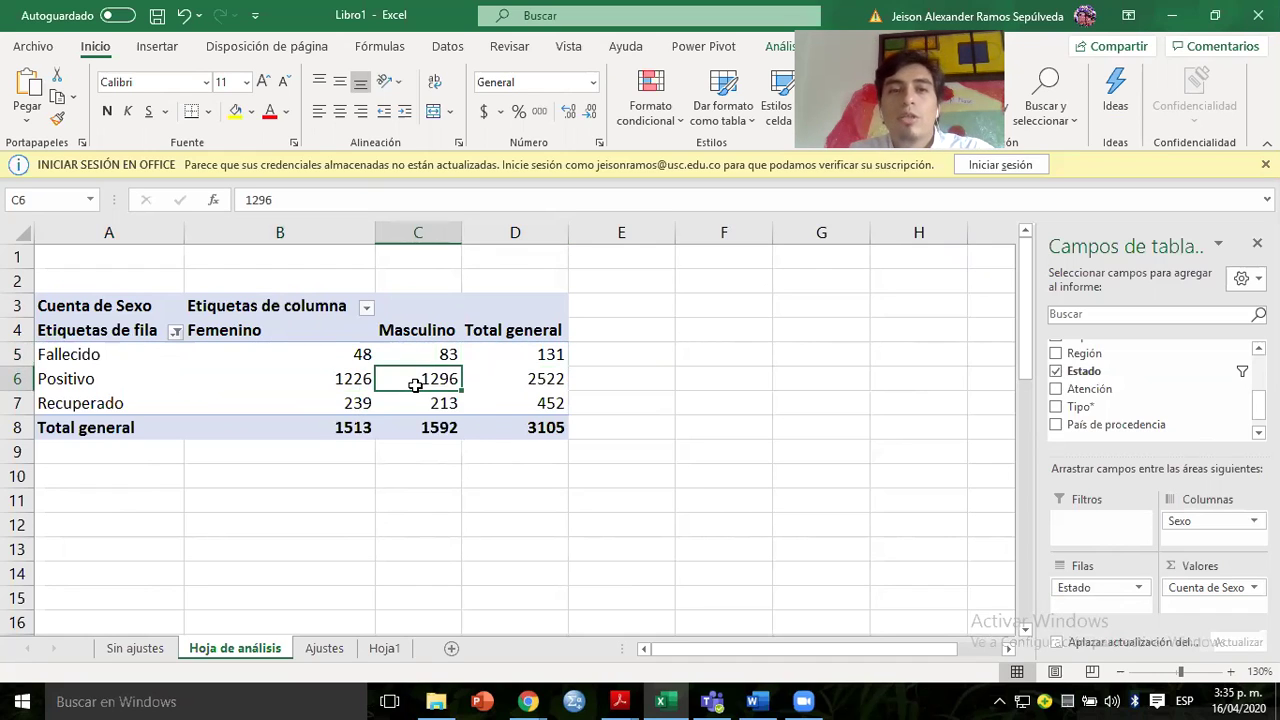
click(166, 403)
click(342, 405)
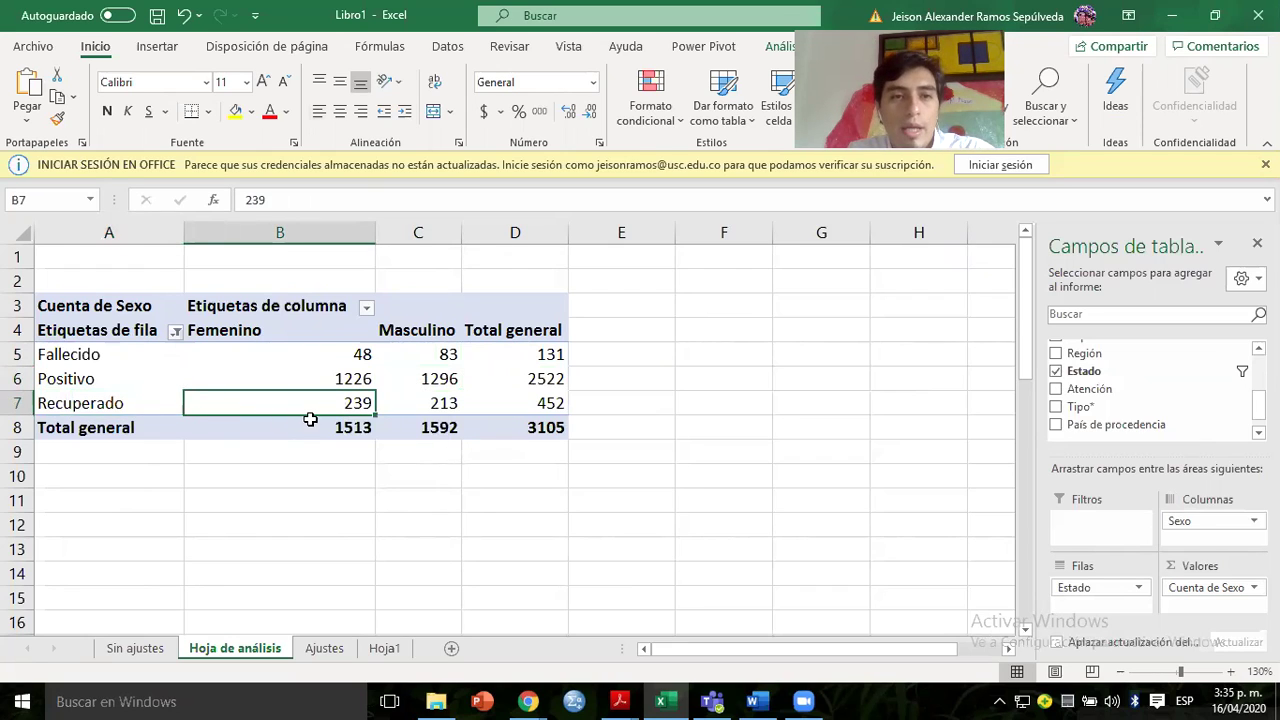
click(423, 407)
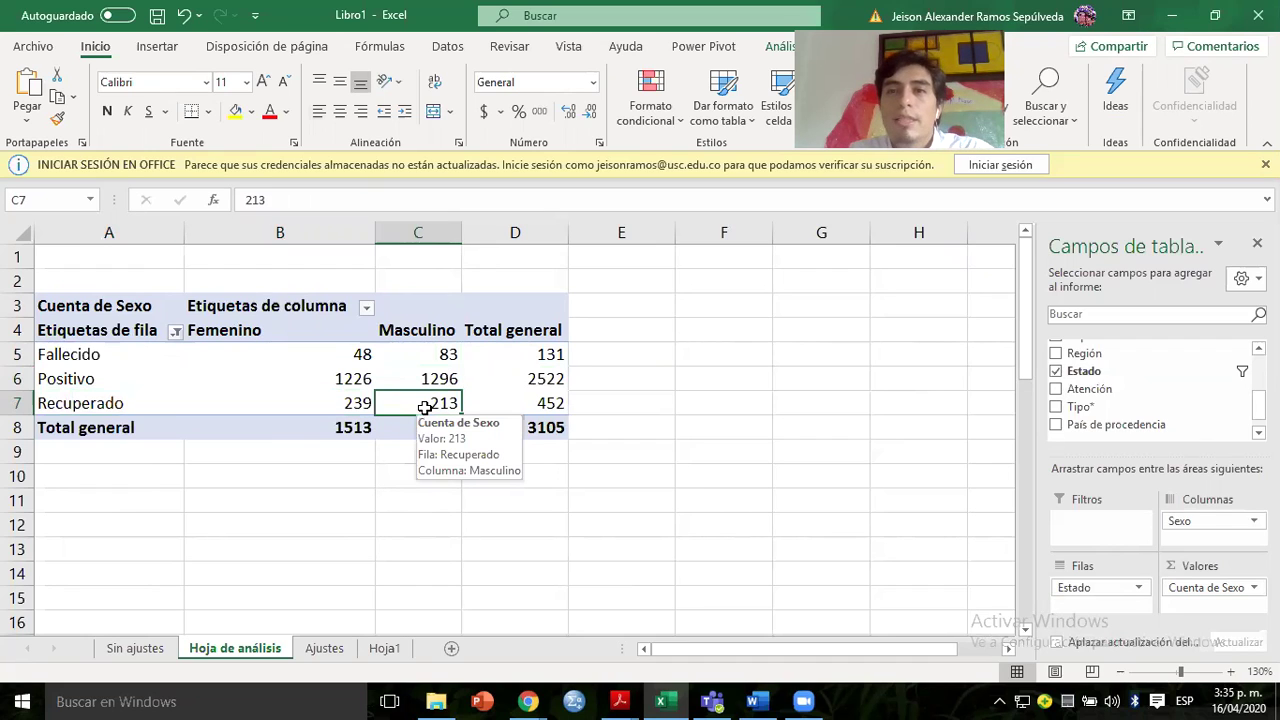
drag(338, 354, 417, 355)
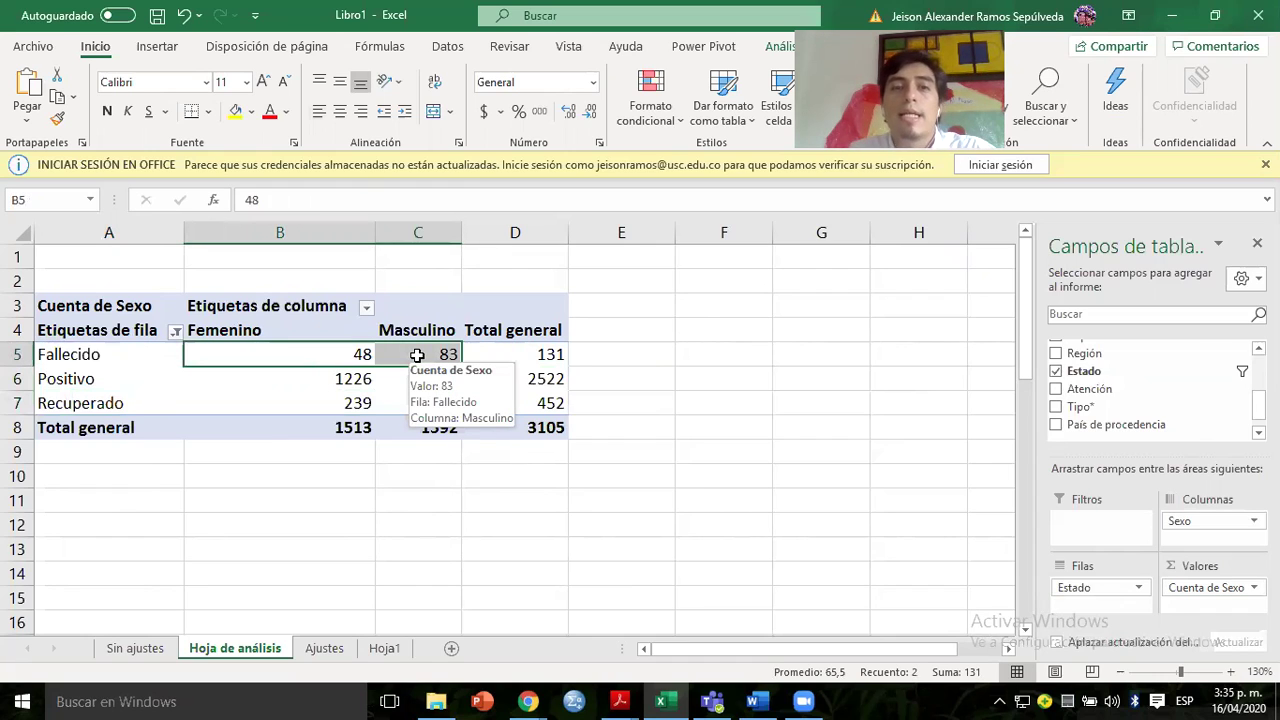
click(333, 354)
Switch to the Word document and add an unnumbered blank line below item d, "Gráfica: Porcentaje de casos (estado) por género".
key(alt+Tab)
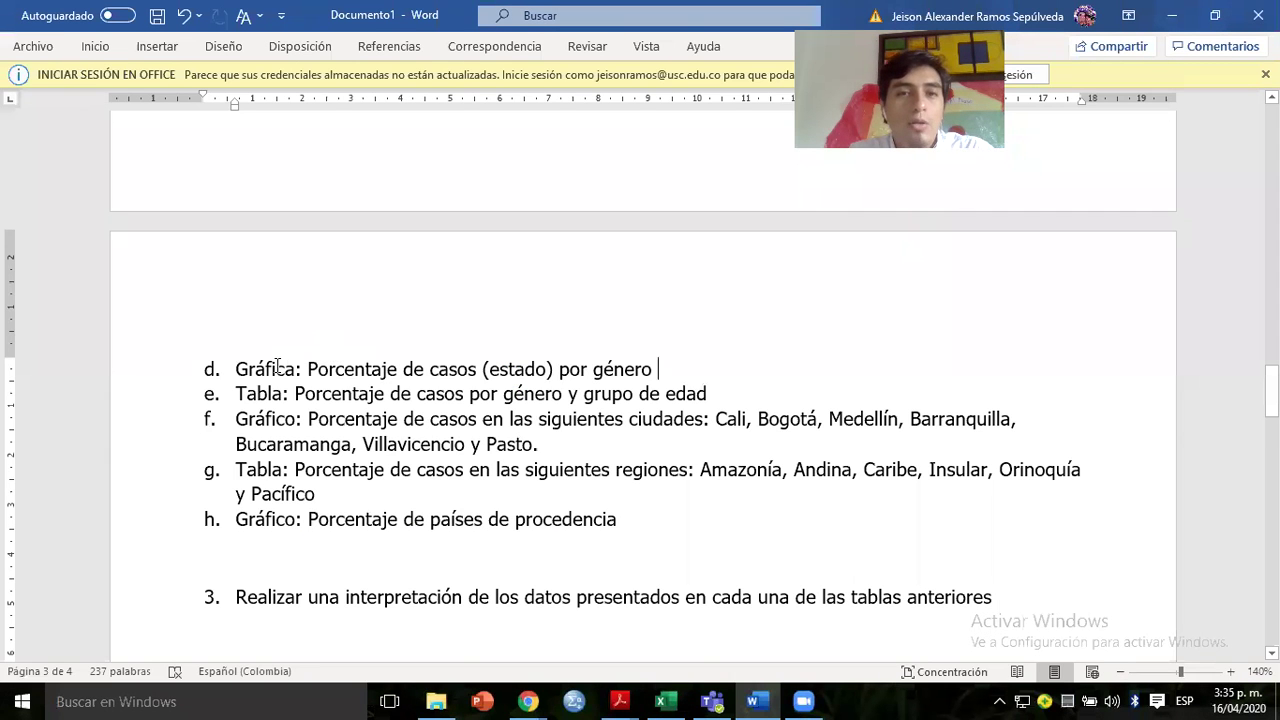
key(Return)
key(BackSpace)
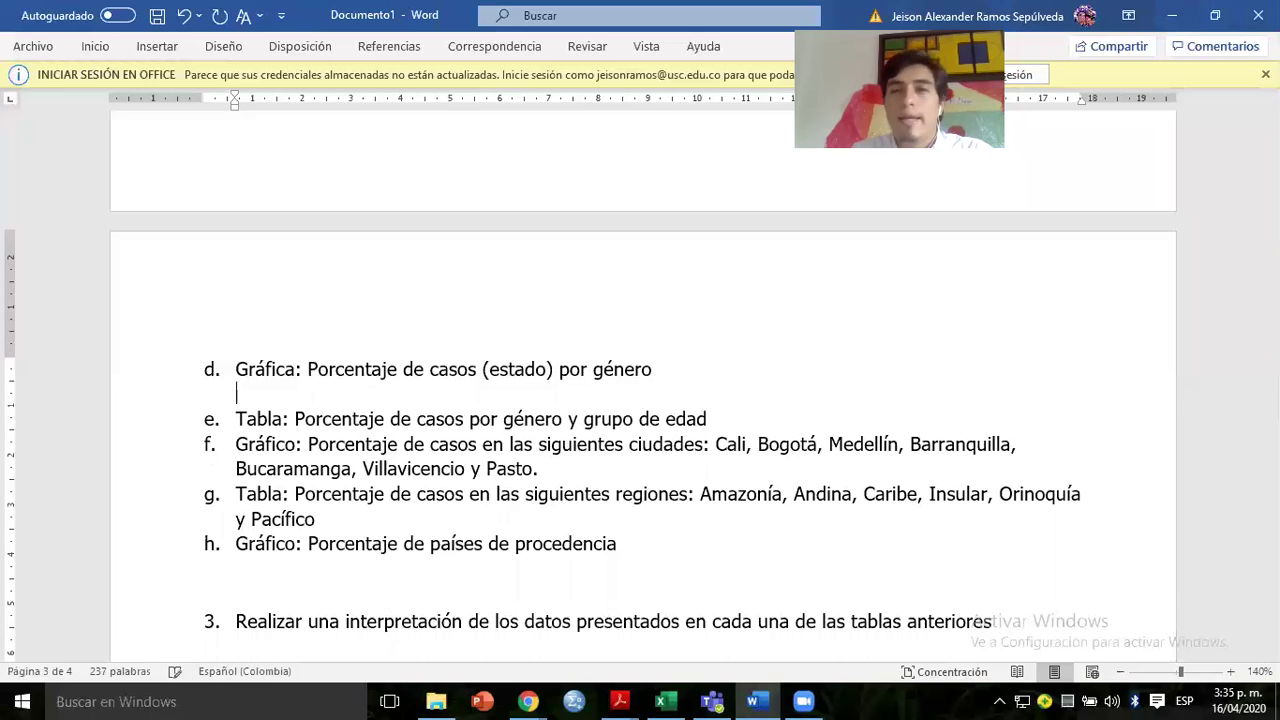
Copy pivot table range A4:D8 from Excel and paste it into the Word document below item d, with extra blank lines around it.
key(alt+Tab)
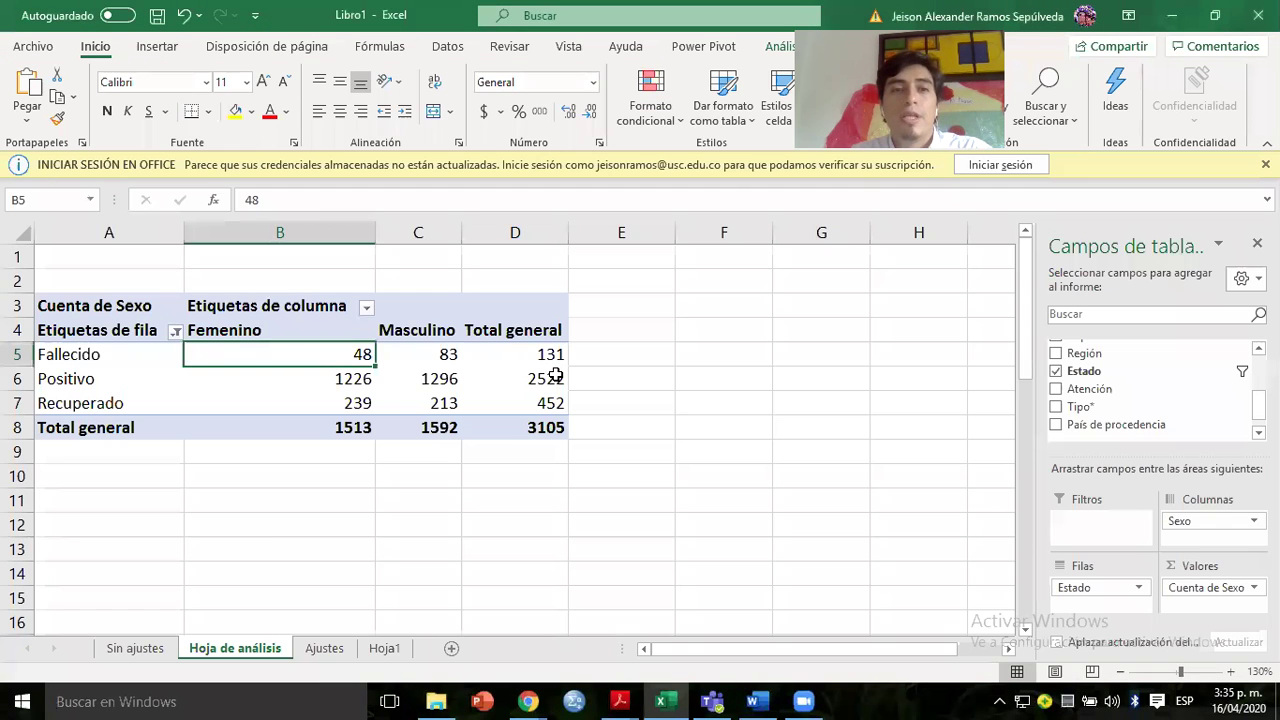
drag(90, 330, 505, 432)
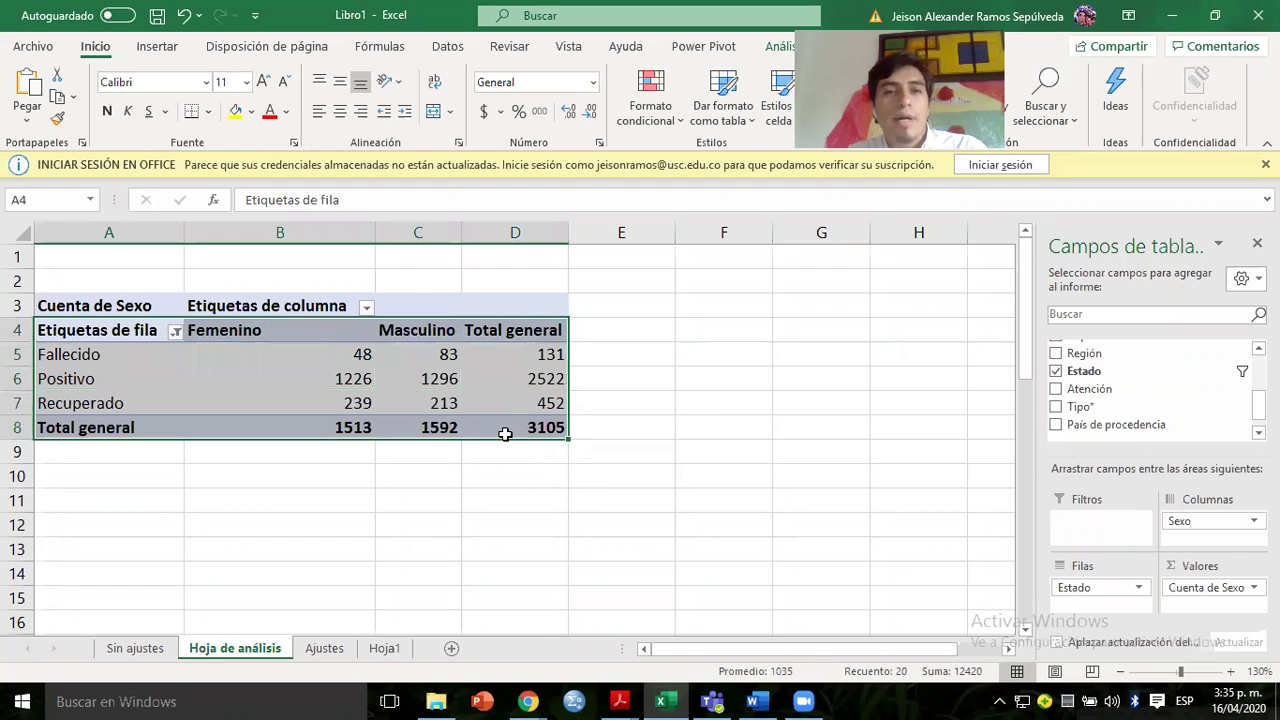
key(ctrl+c)
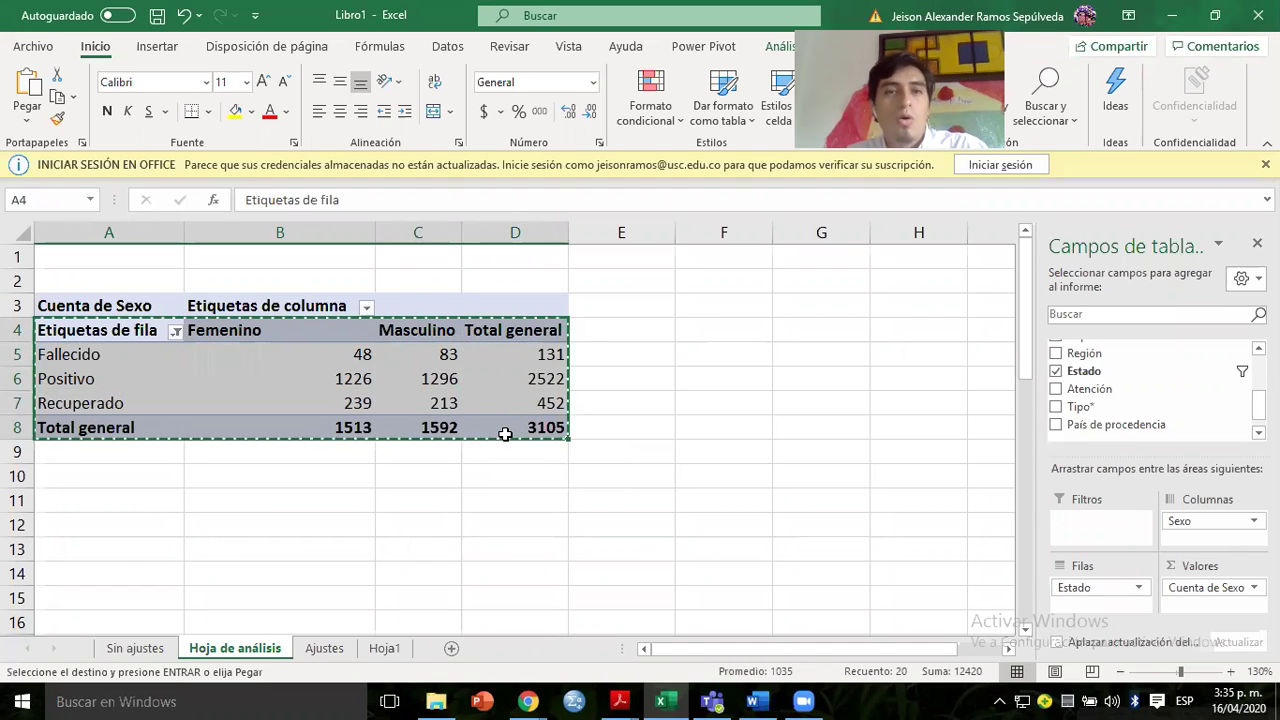
key(alt+Tab)
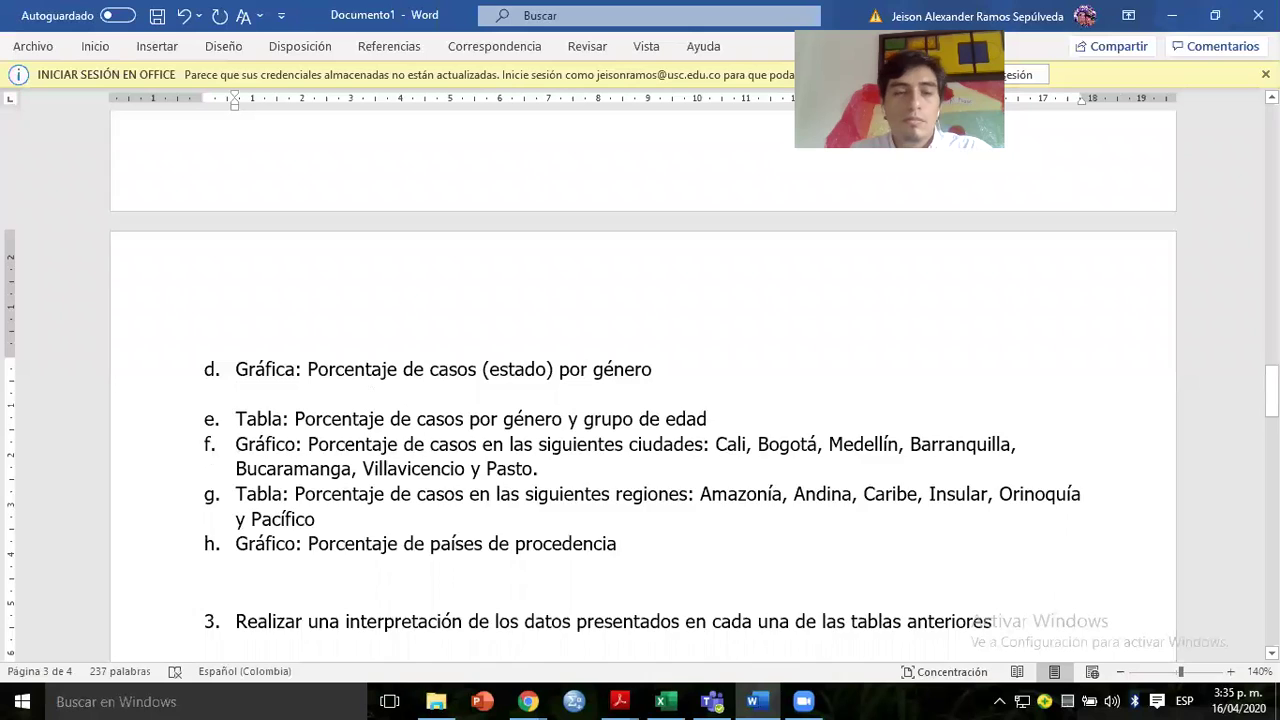
key(Return)
key(Return)
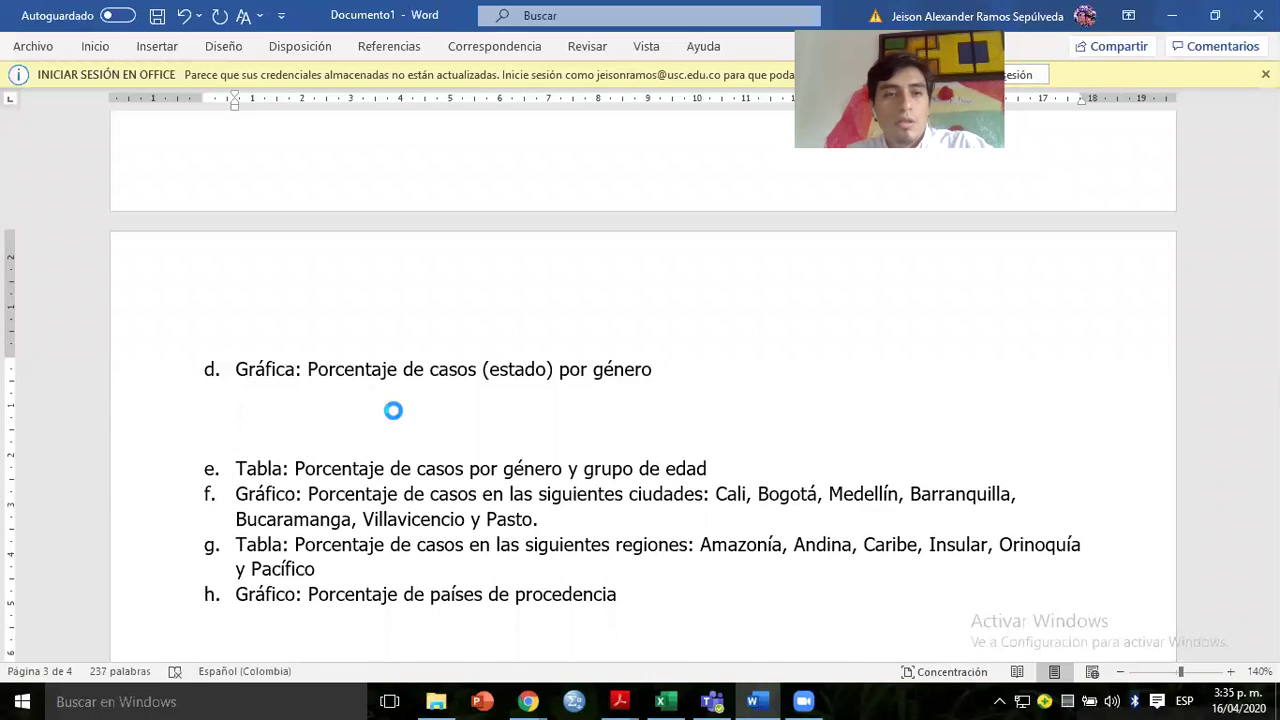
key(ctrl+v)
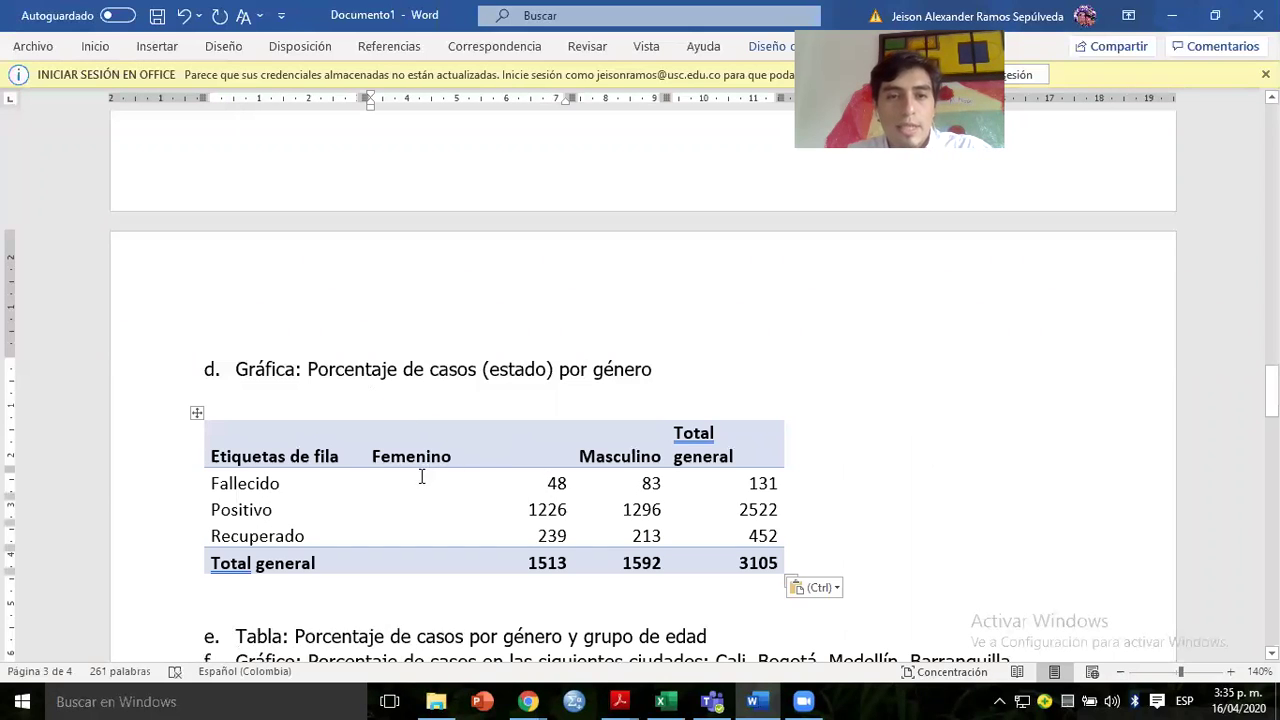
Replace the pasted table's header "Etiquetas de fila" with "Estado".
click(197, 413)
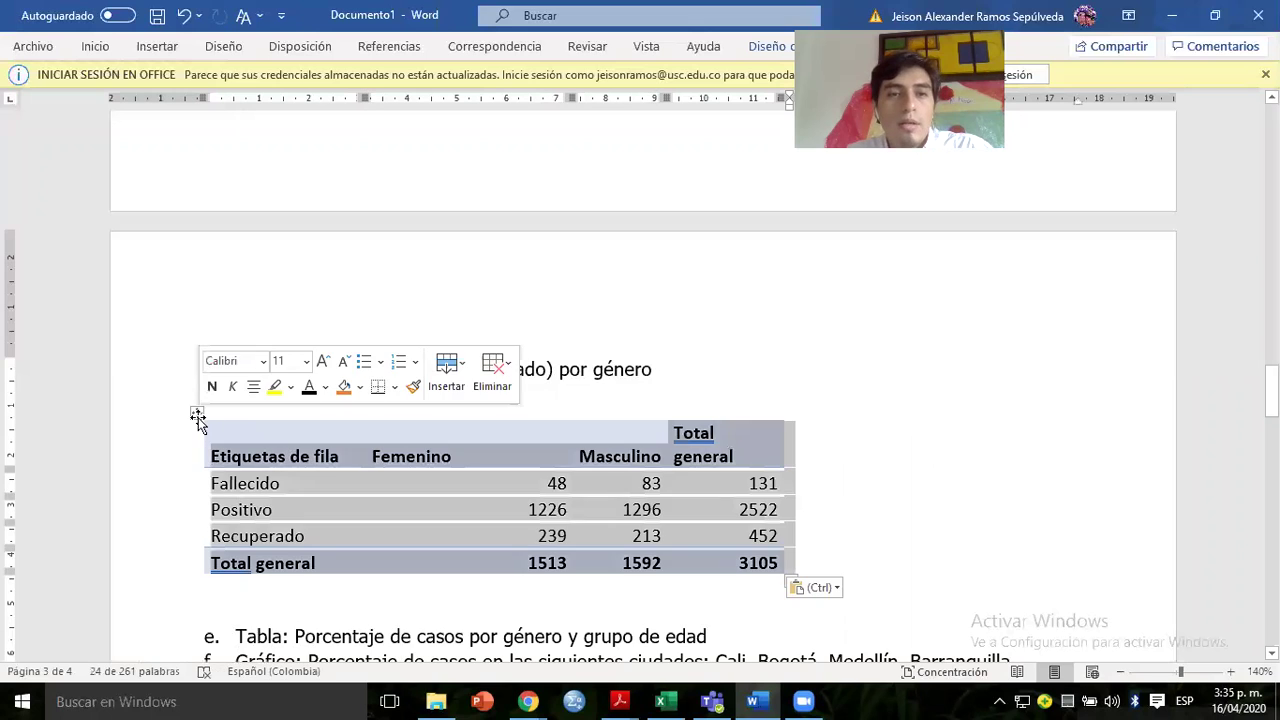
double_click(286, 450)
triple_click(286, 450)
text(Estado)
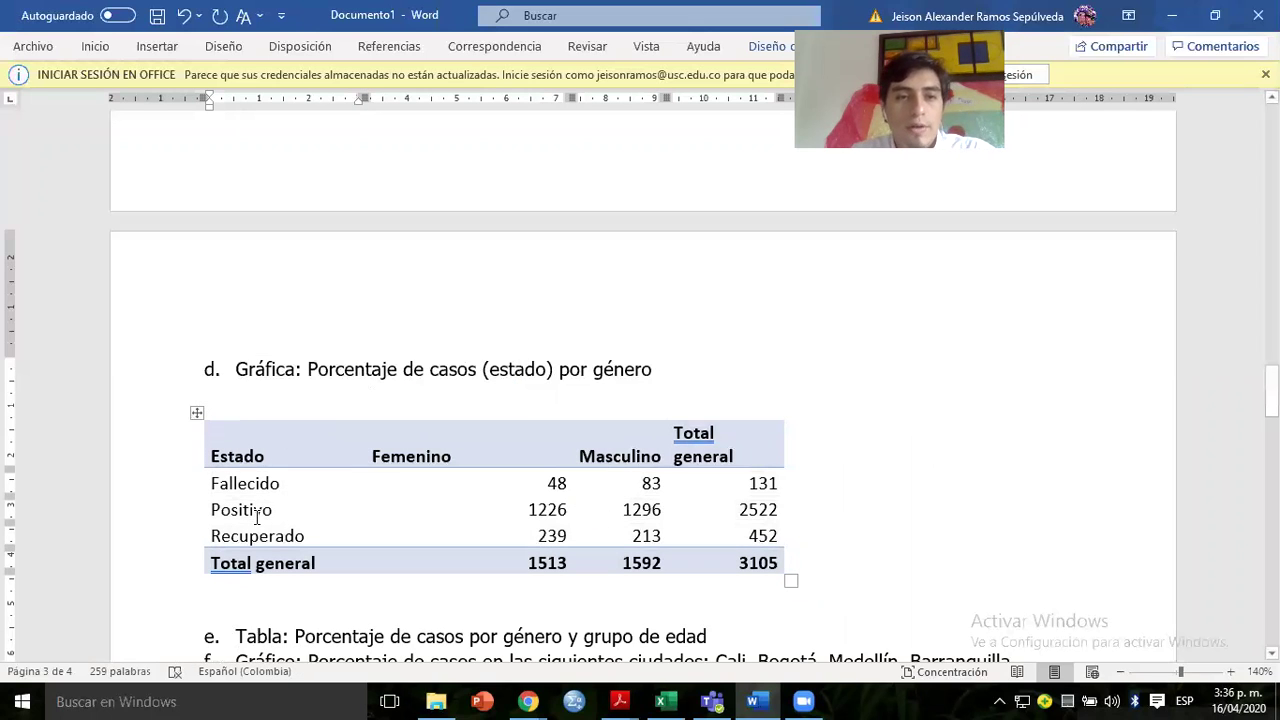
Apply borders to all cells of the pasted table and center the table on the page.
click(459, 500)
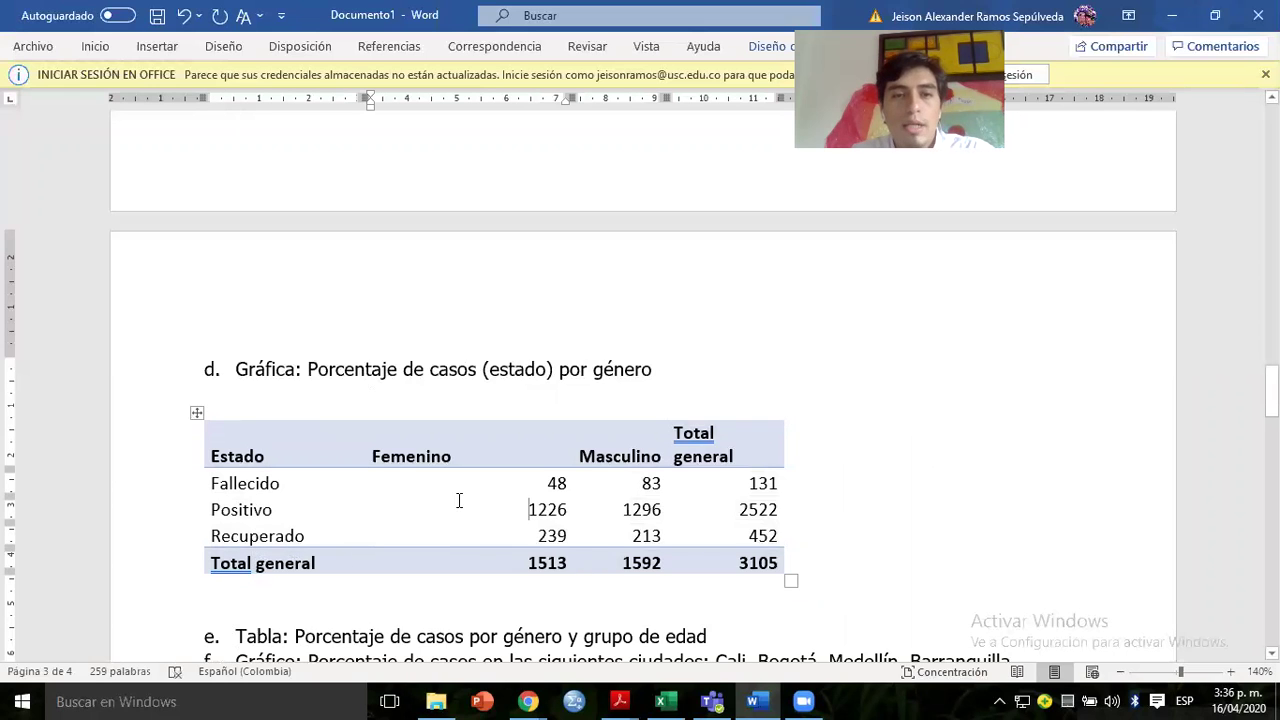
click(197, 413)
click(93, 47)
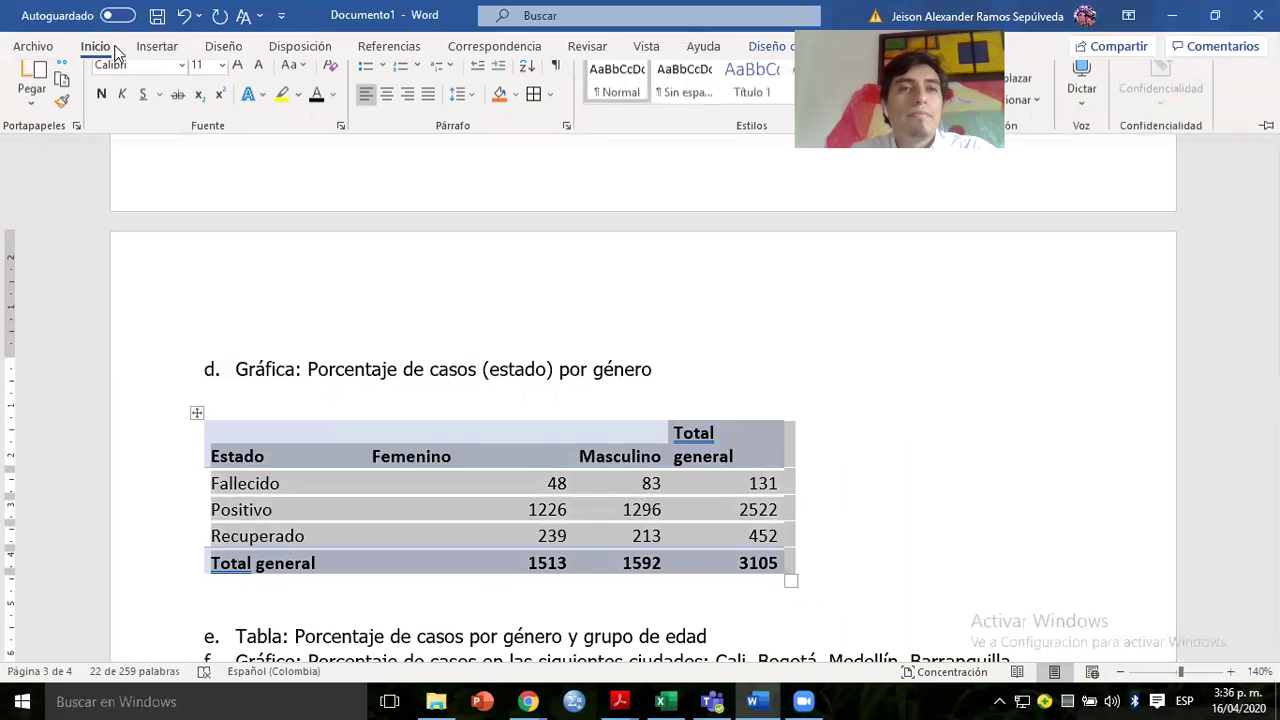
click(533, 111)
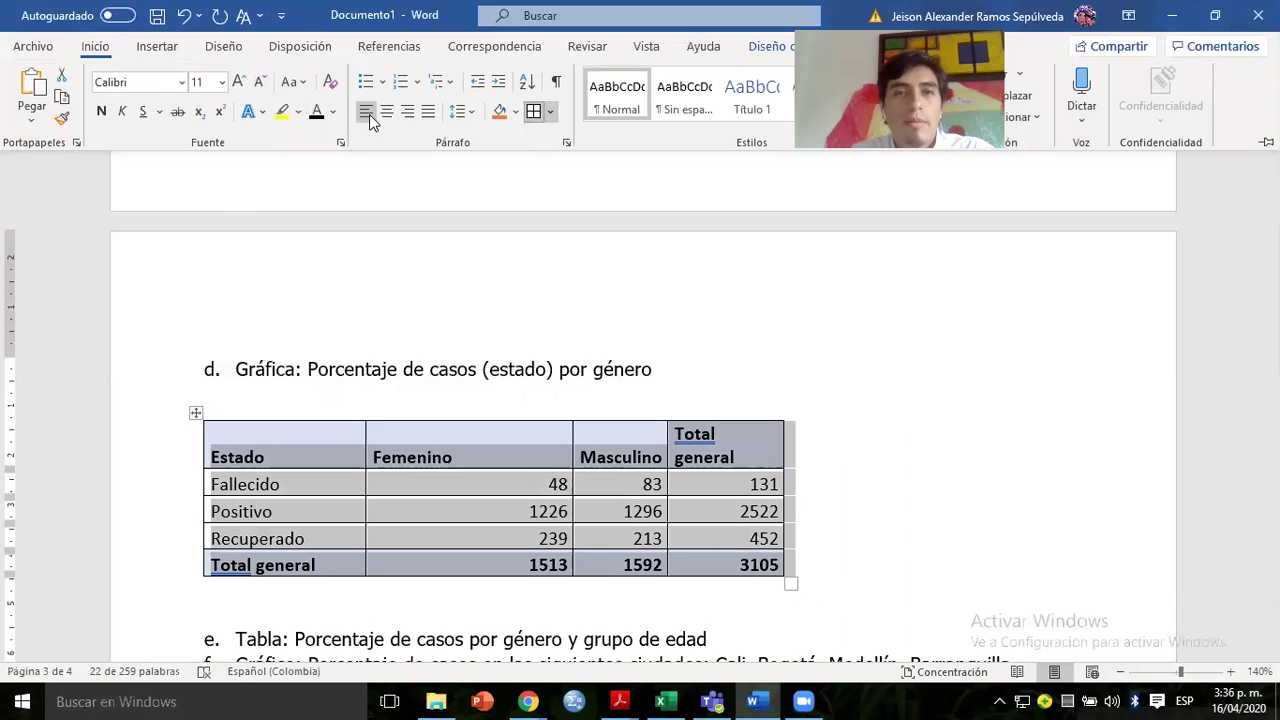
click(386, 111)
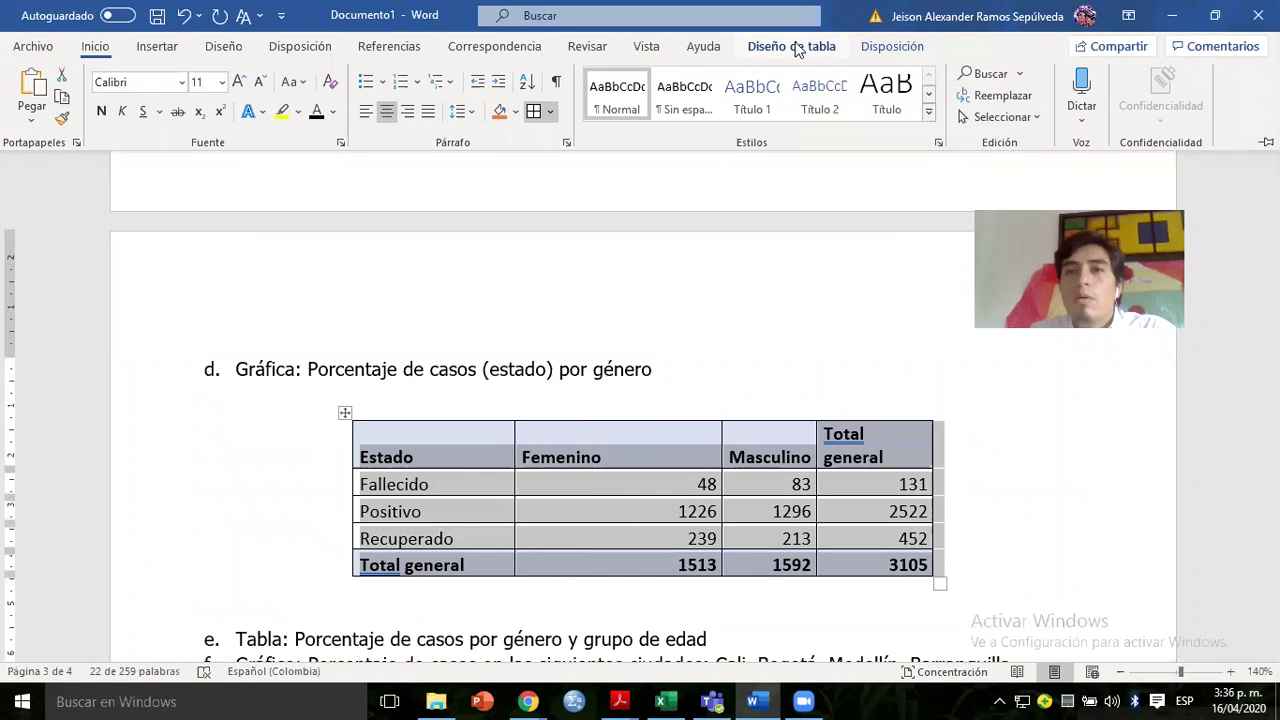
Center the contents of all the table's cells both horizontally and vertically.
click(892, 46)
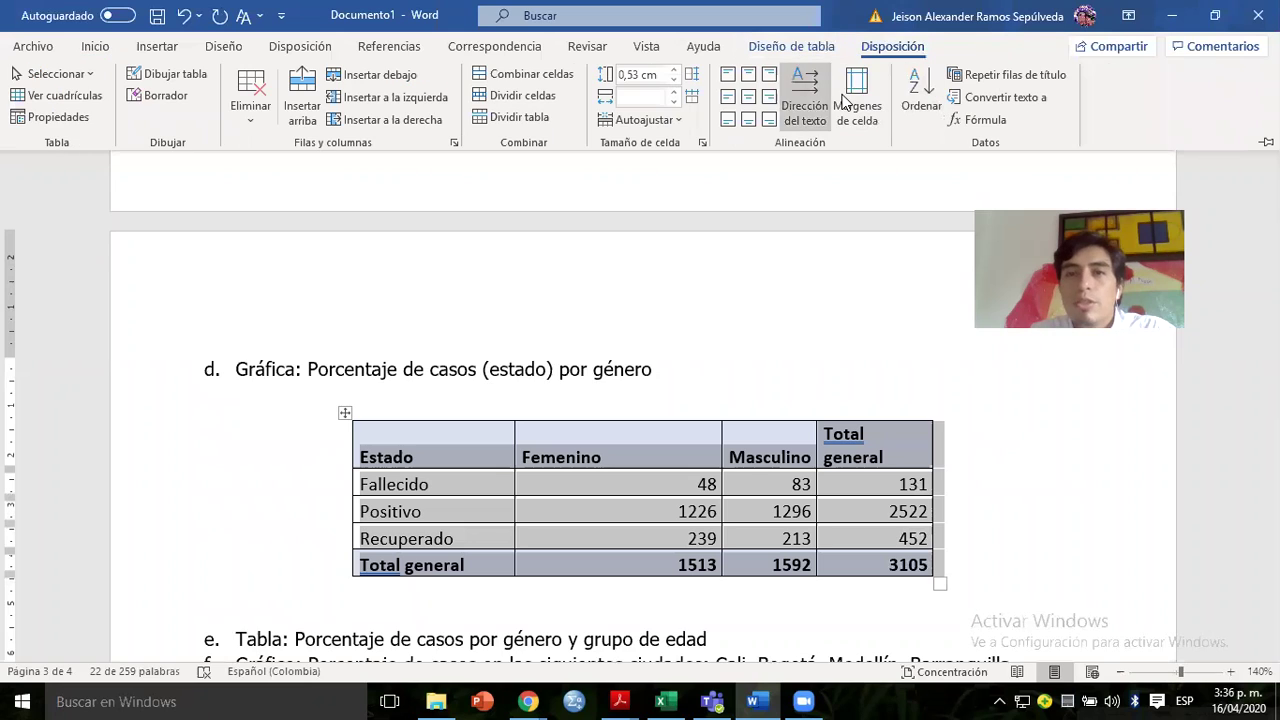
click(746, 97)
click(788, 460)
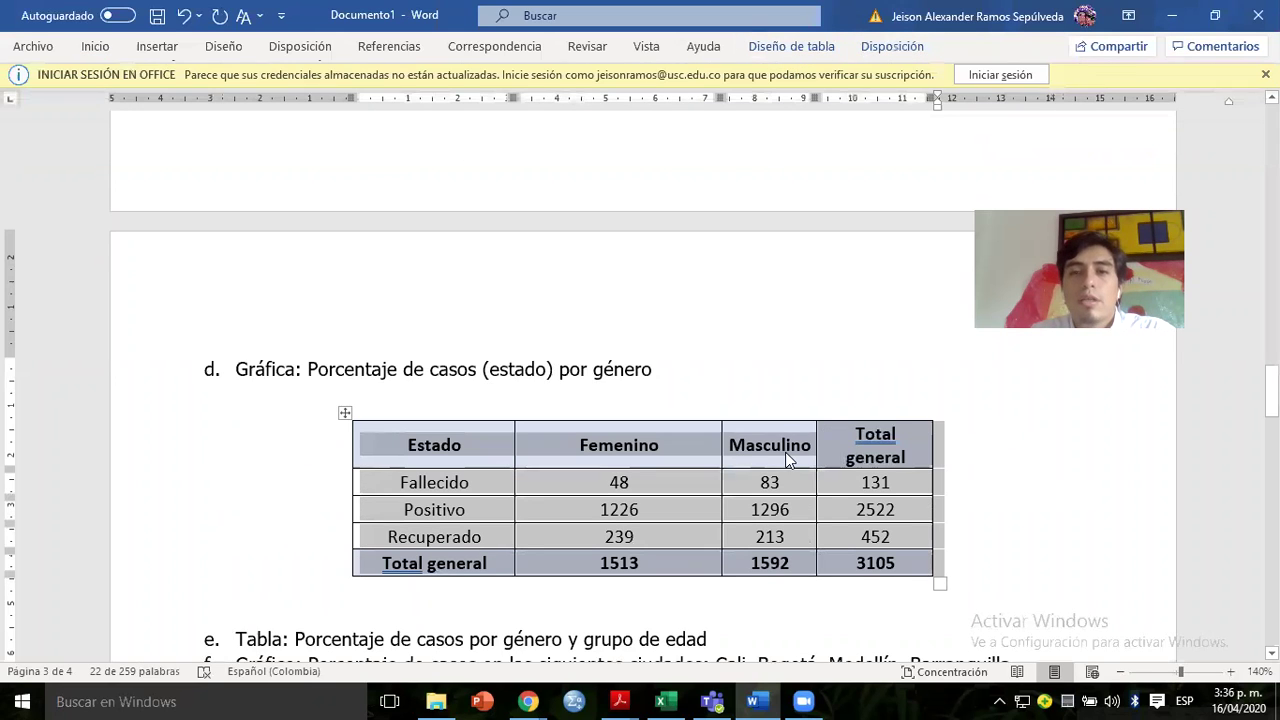
click(852, 452)
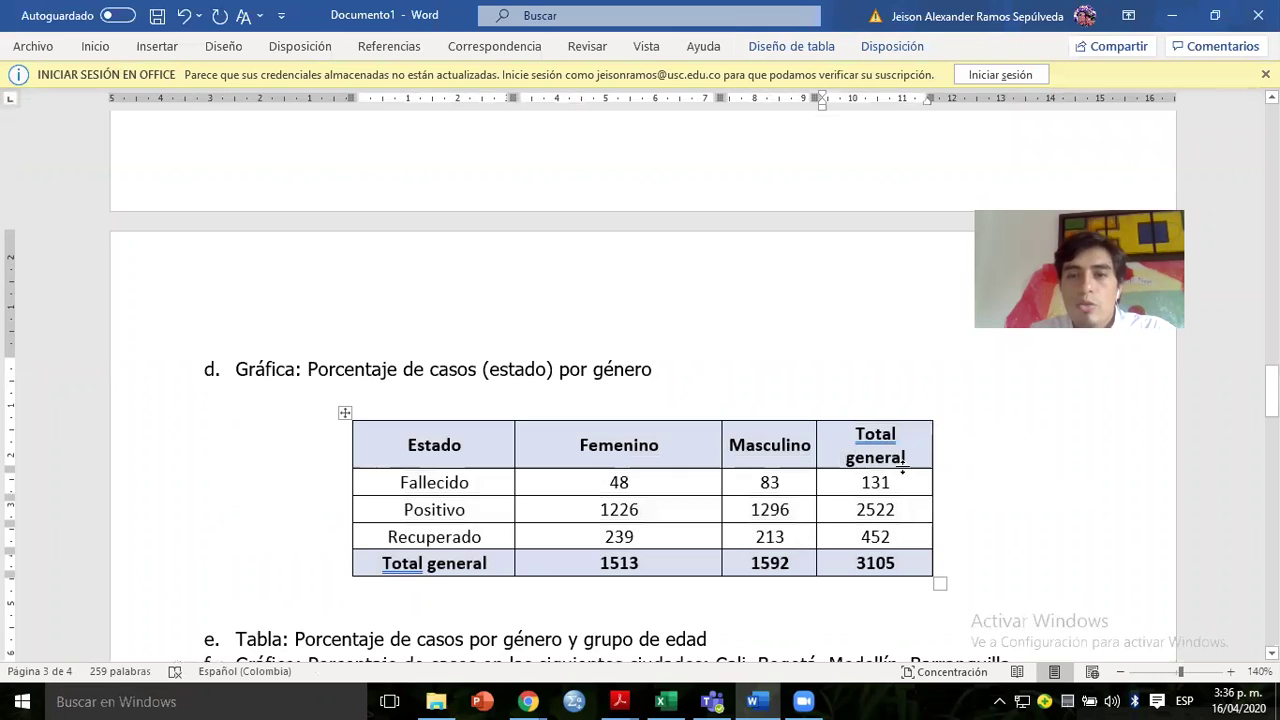
click(680, 482)
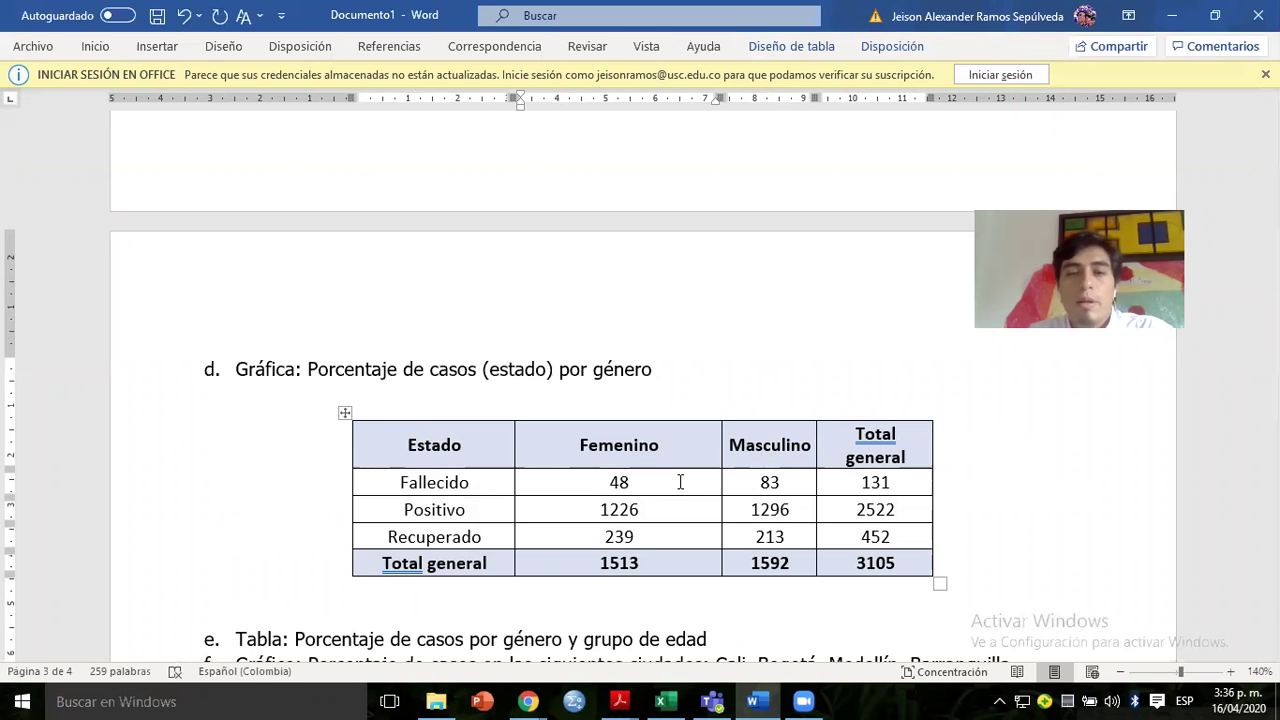
Switch to the Excel pivot table and show the Cuenta de Sexo values as % del total de filas.
key(alt+Tab)
key(Escape)
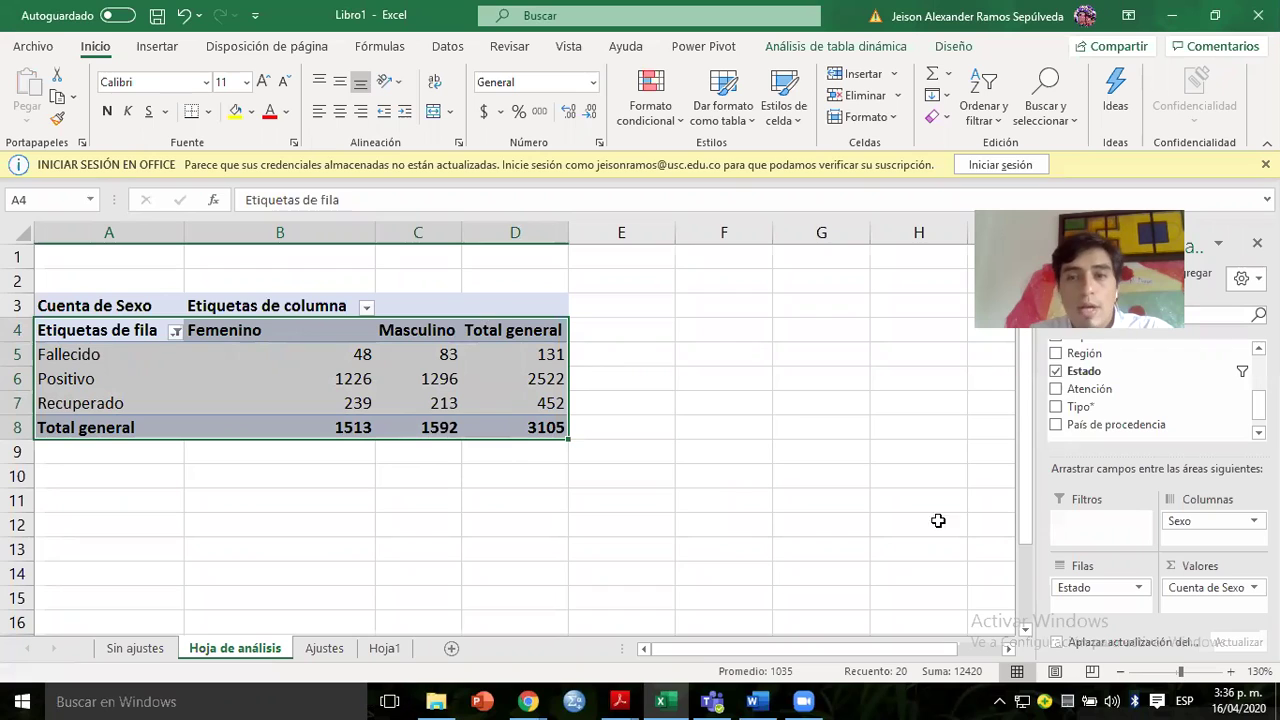
click(1215, 587)
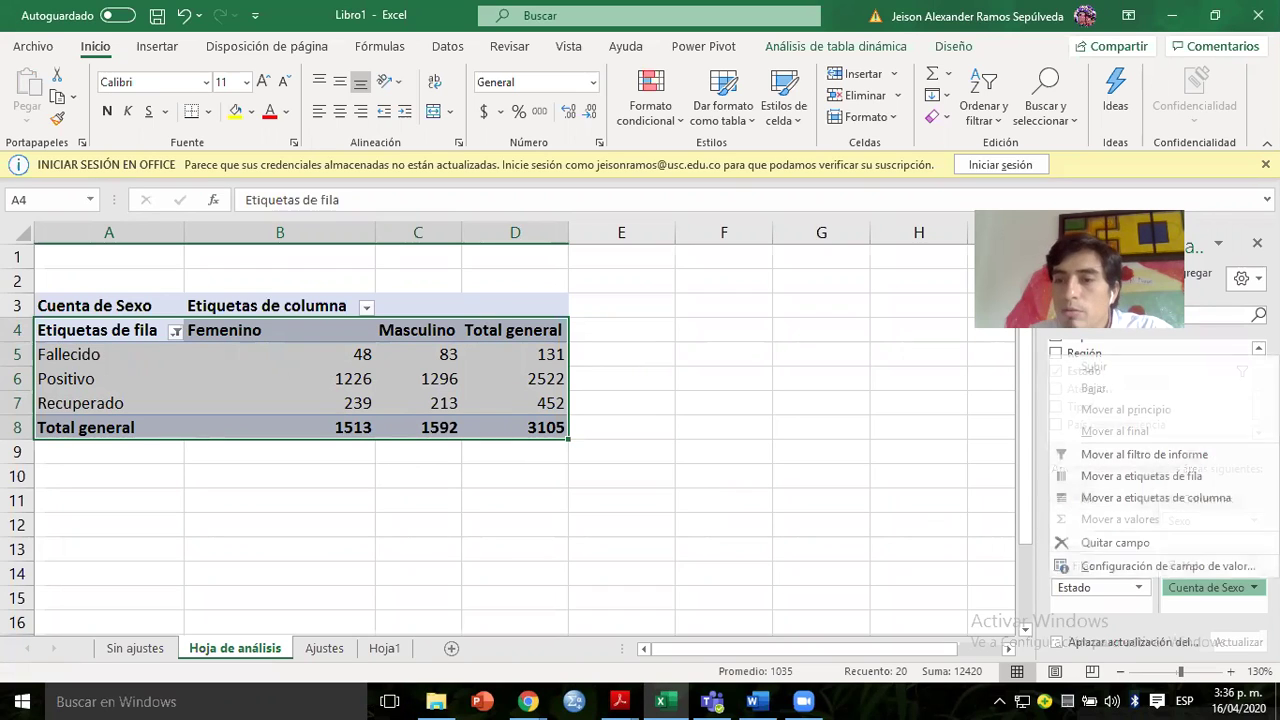
click(1097, 570)
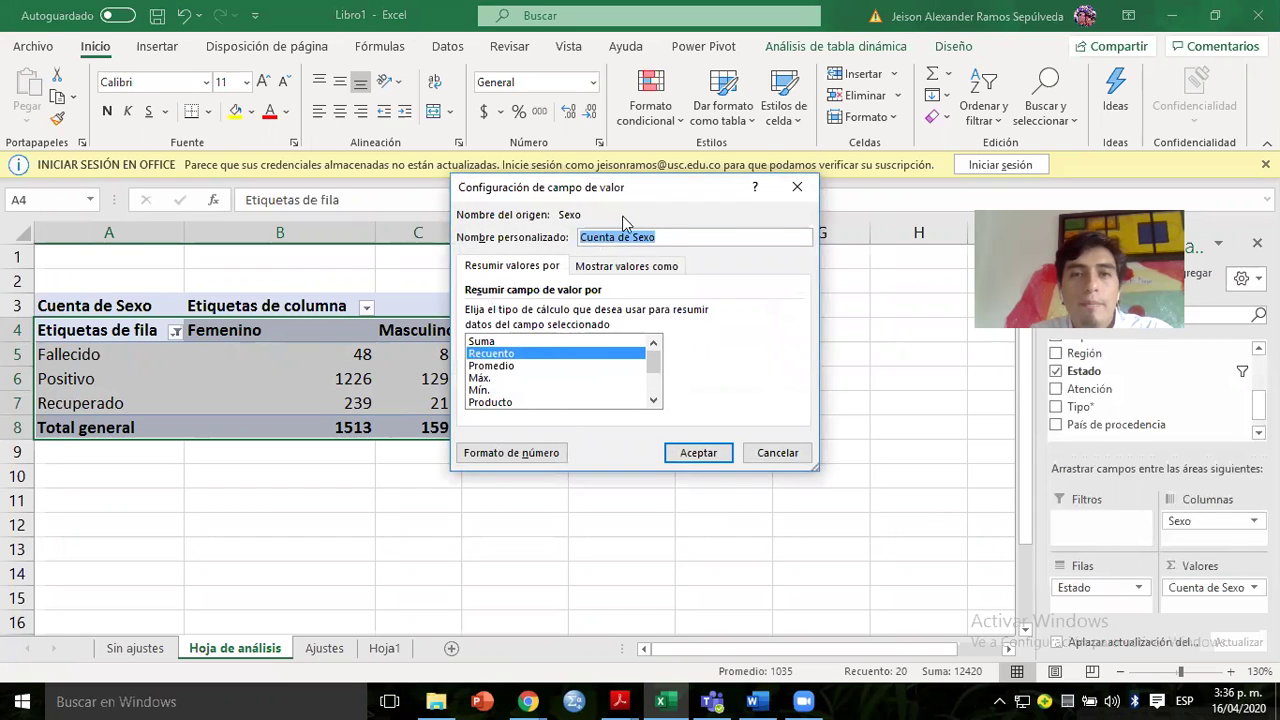
click(640, 268)
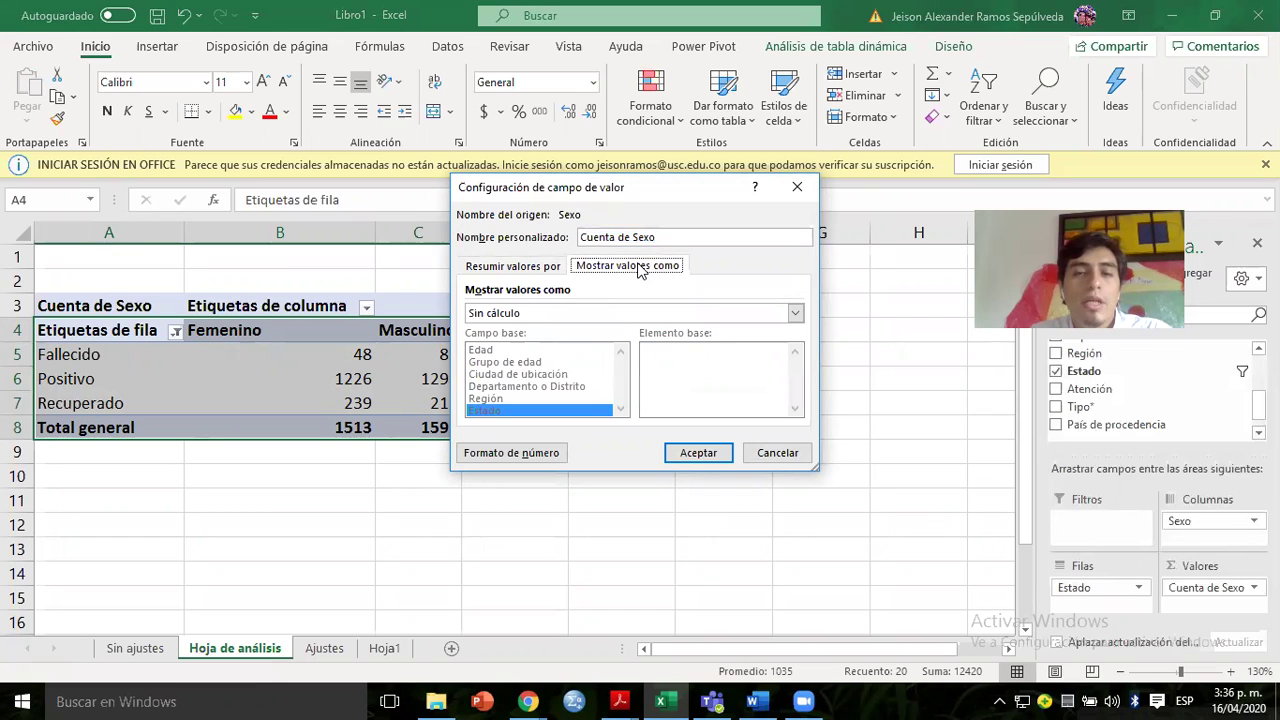
click(522, 314)
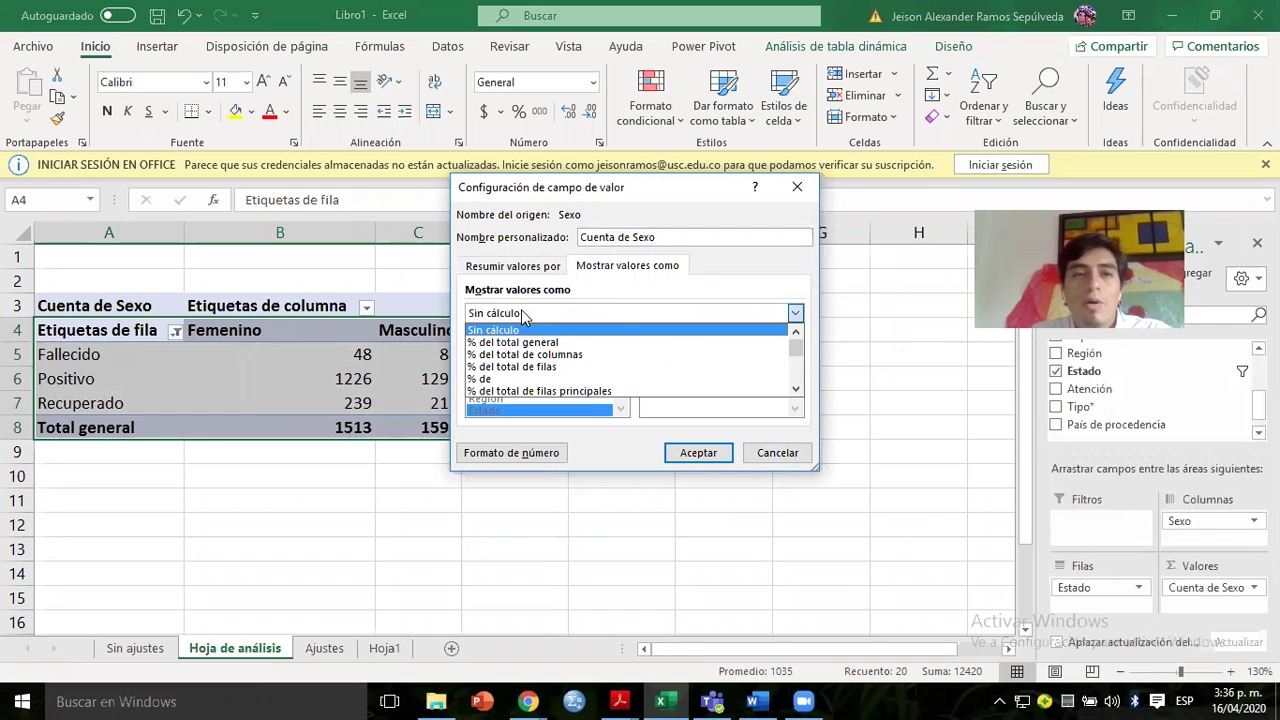
click(497, 367)
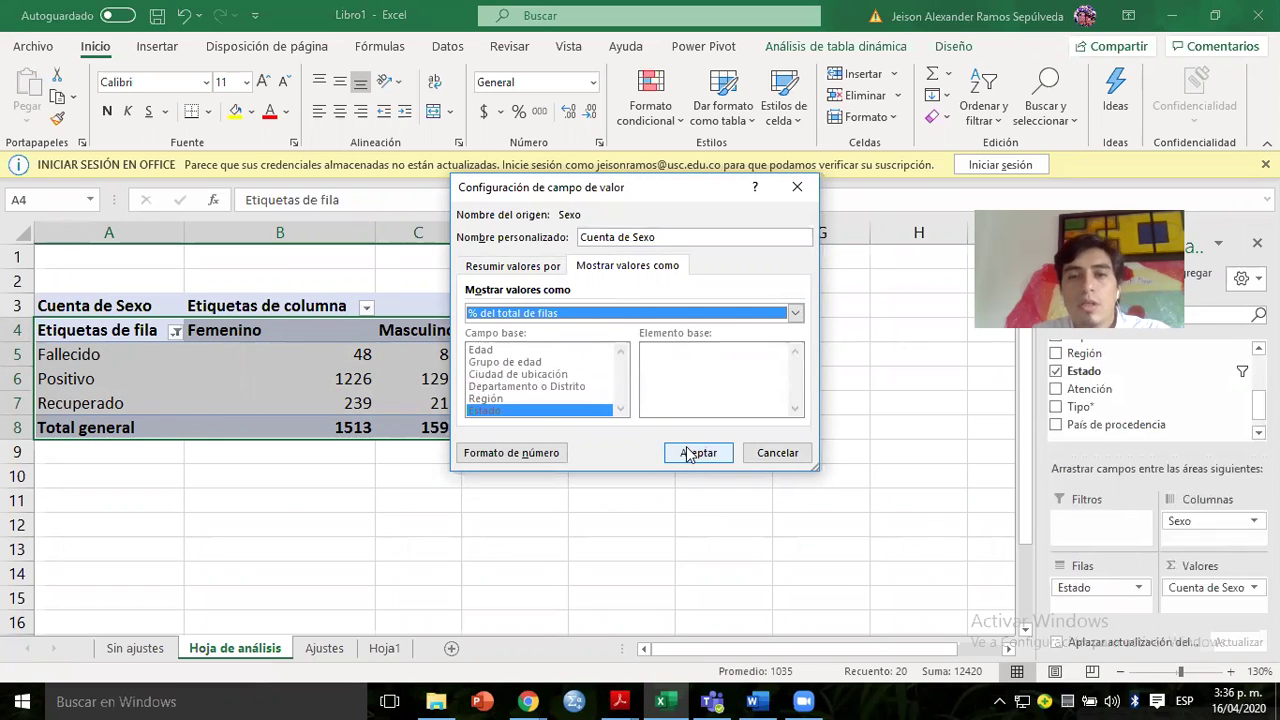
click(686, 450)
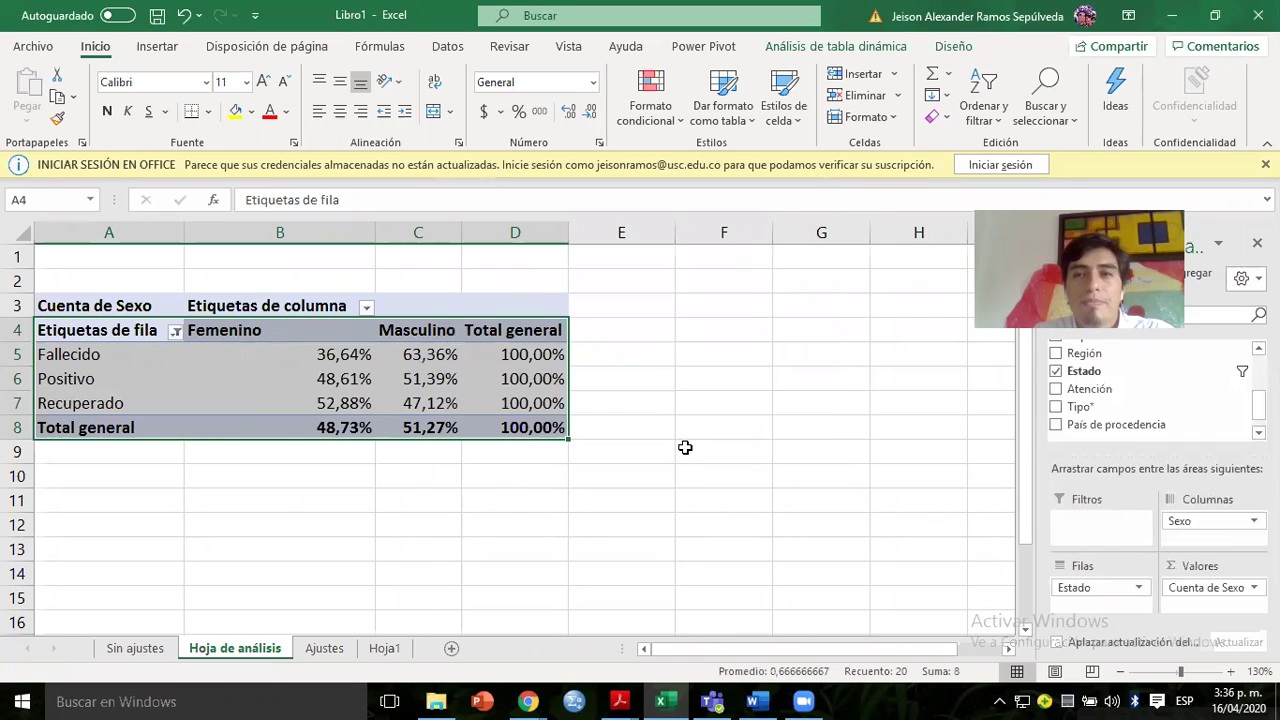
Look up the female Fallecido percentage in Excel and enter 36,64 % (48) in the matching cell of the Word table.
click(310, 355)
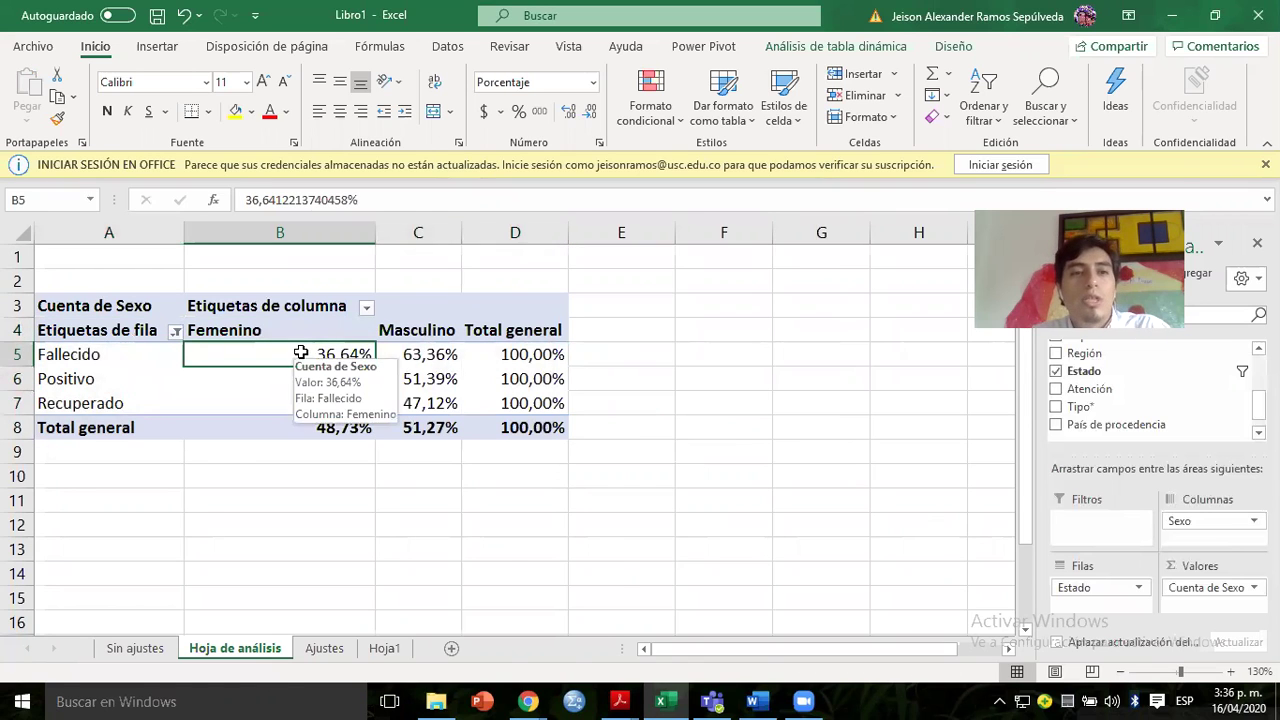
key(alt+Tab)
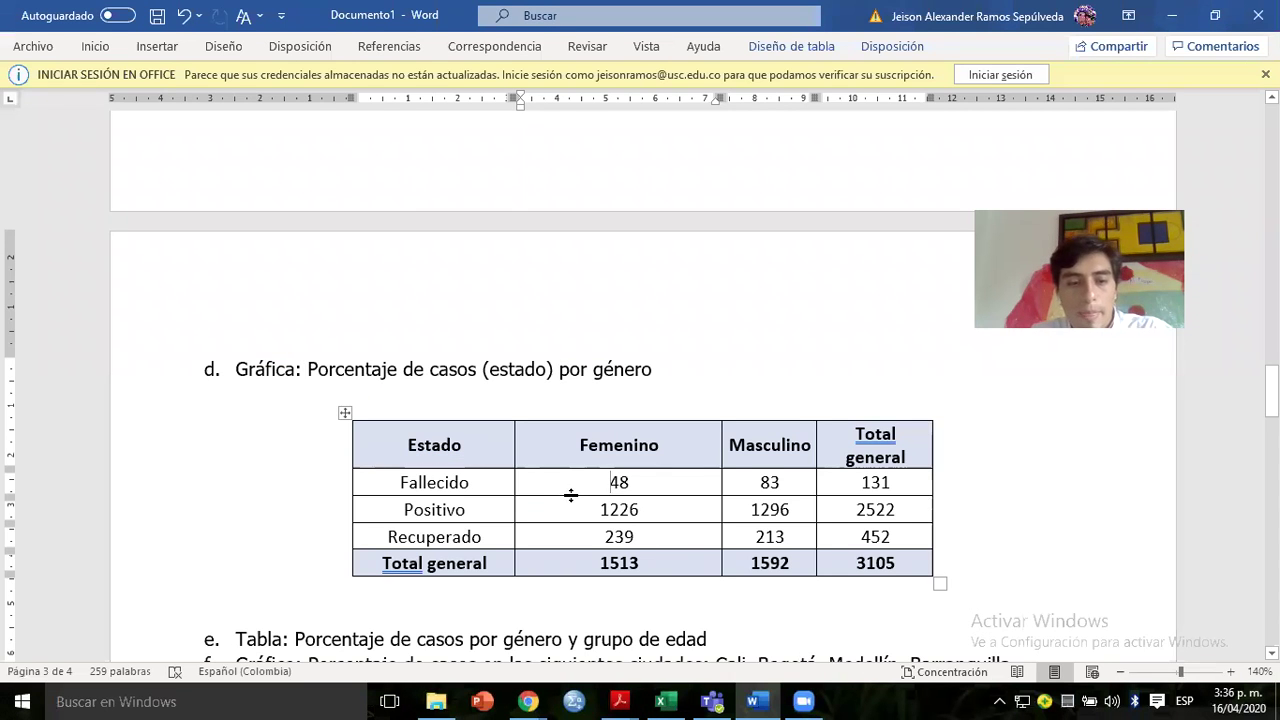
text(36,64 %)
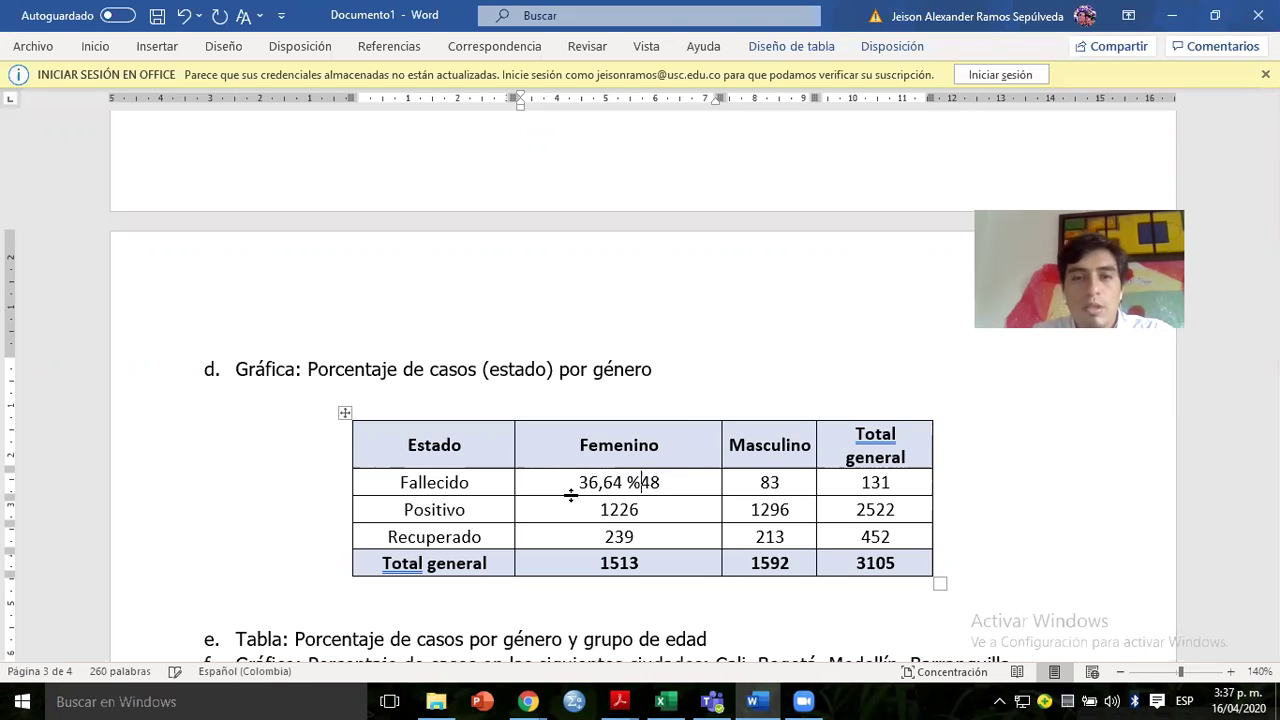
text( (48)
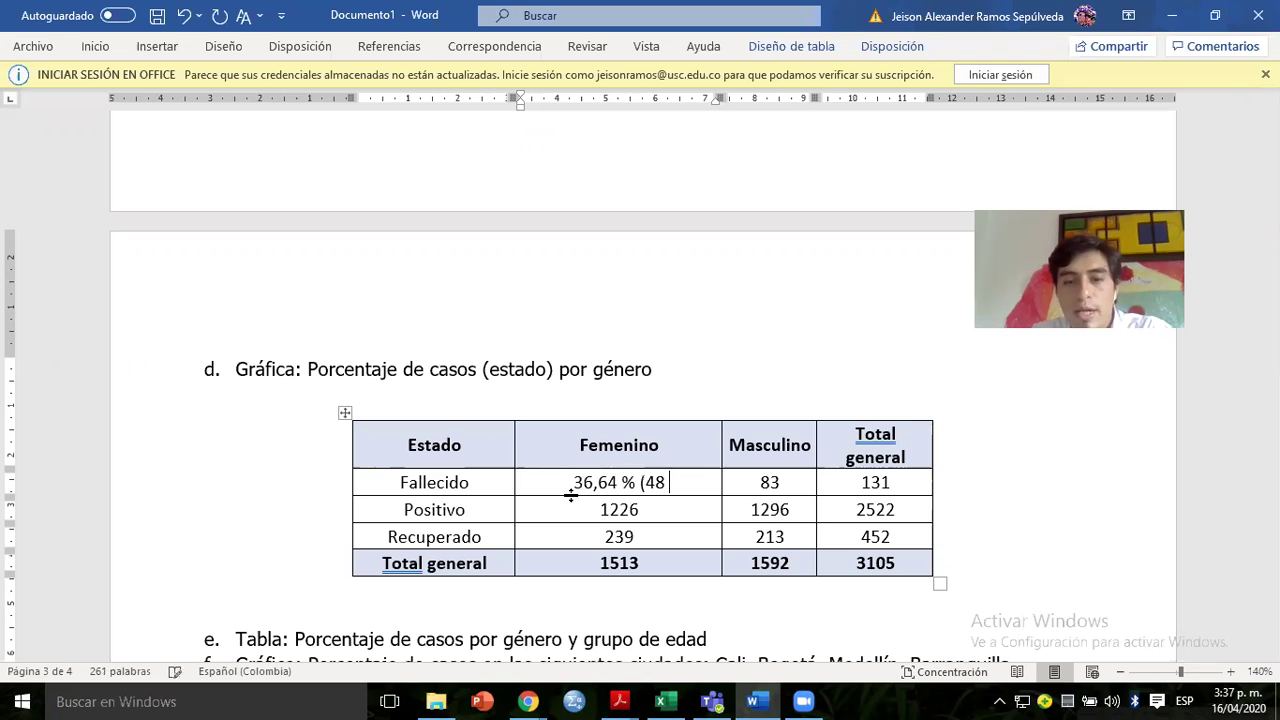
text())
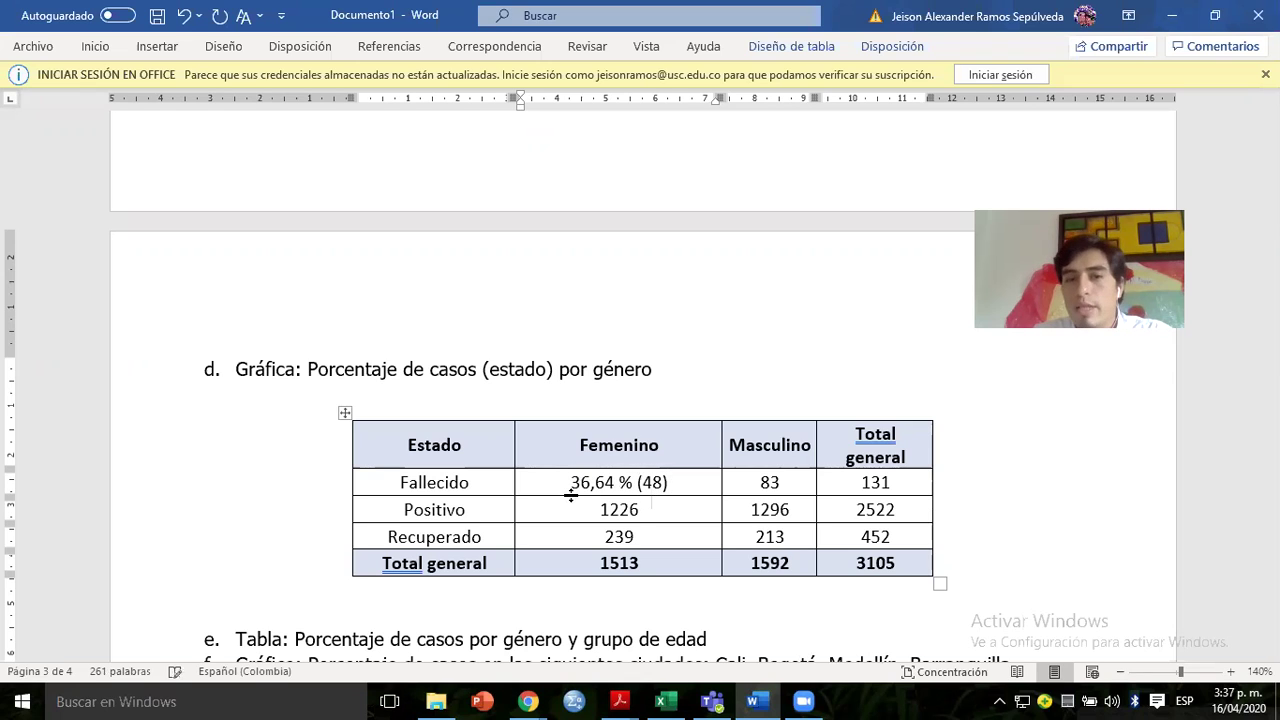
key(Right)
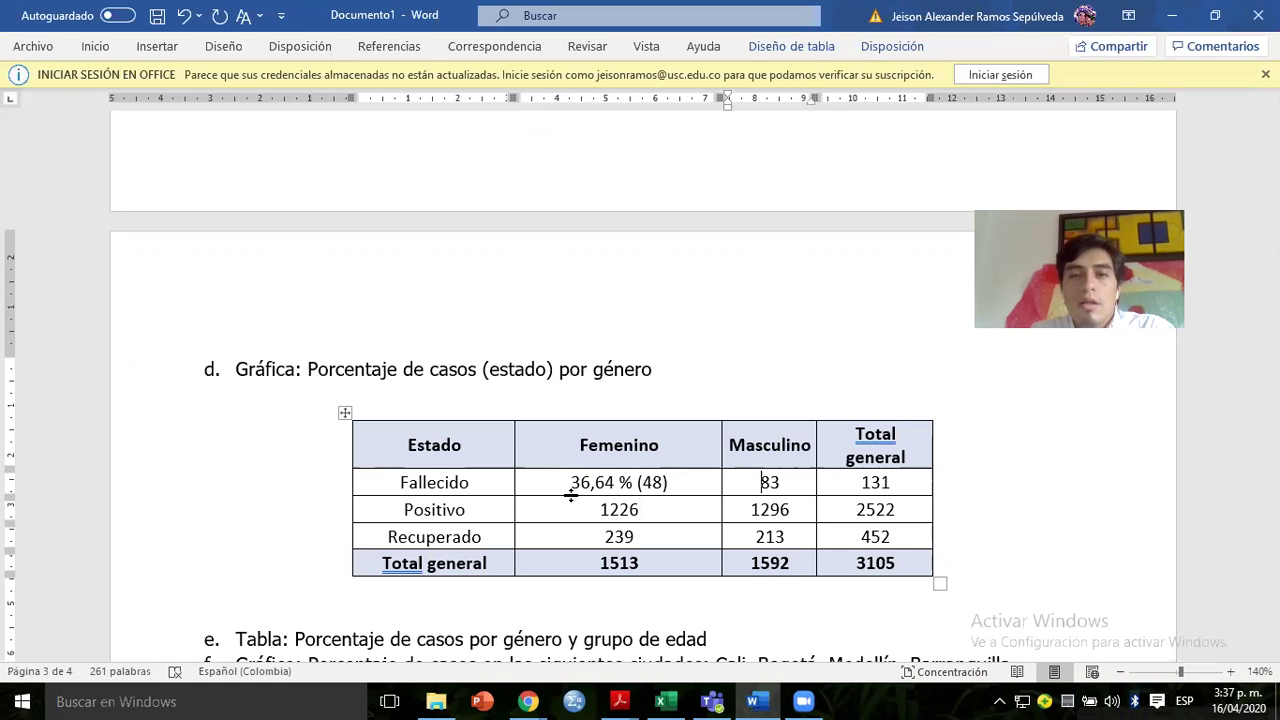
Look up the male Fallecido percentage in Excel and enter 63,36% (83) in the matching cell of the Word table.
key(alt+Tab)
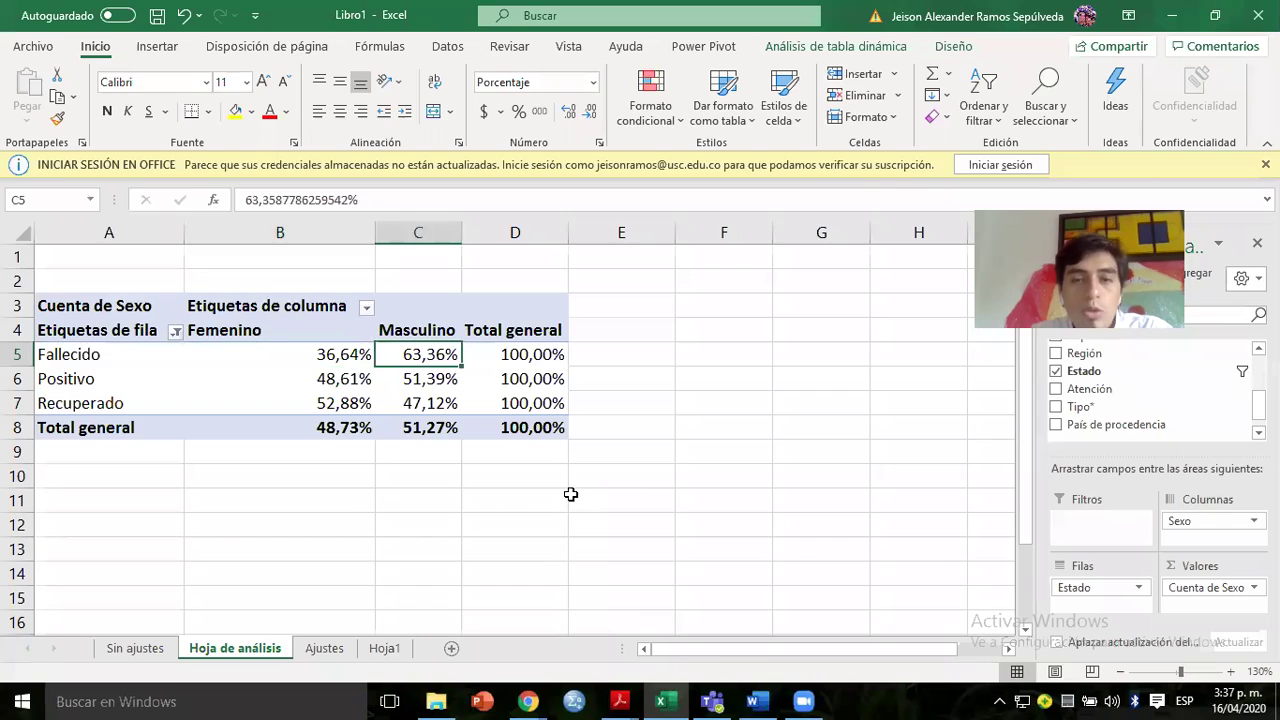
key(alt+Tab)
text(()
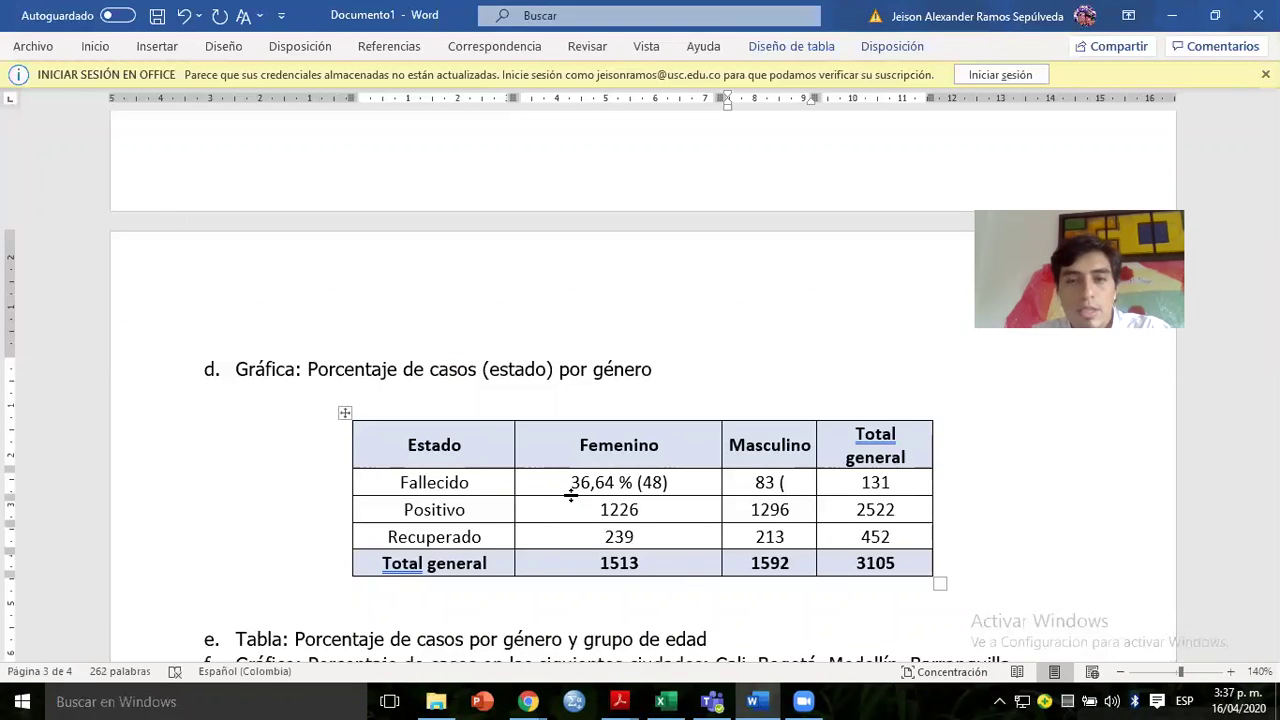
key(BackSpace)
key(BackSpace)
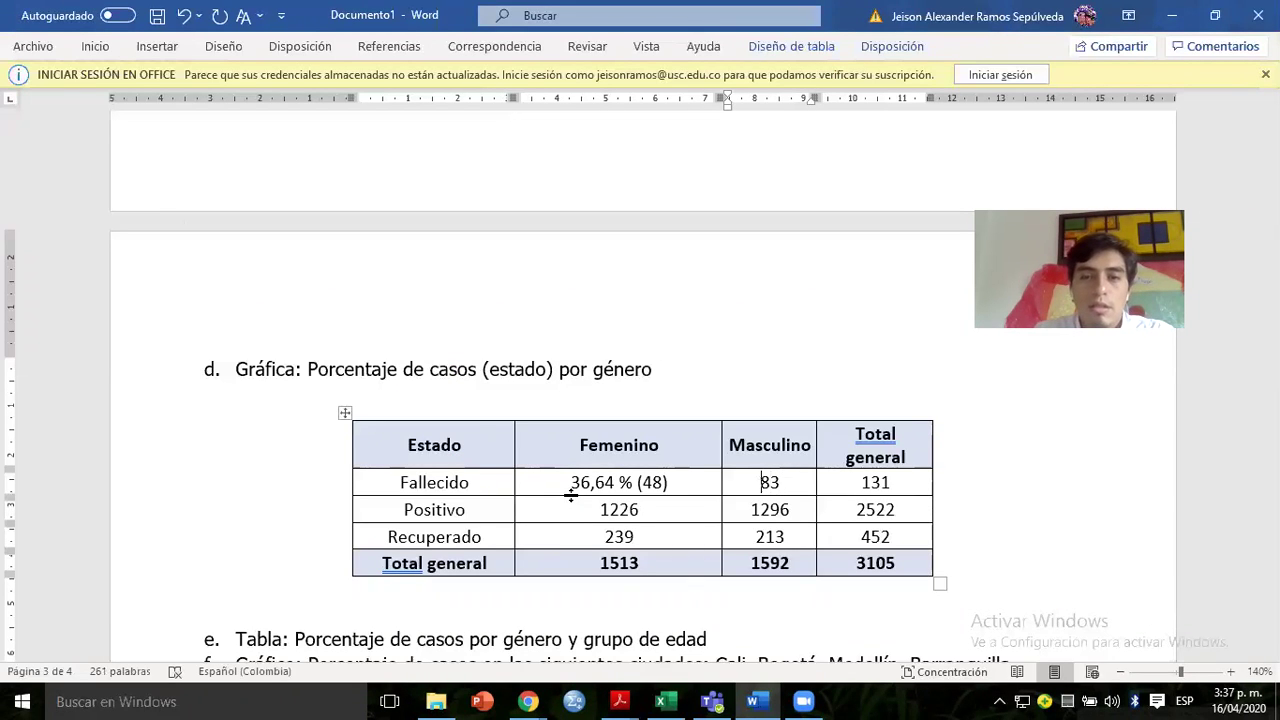
text(63,)
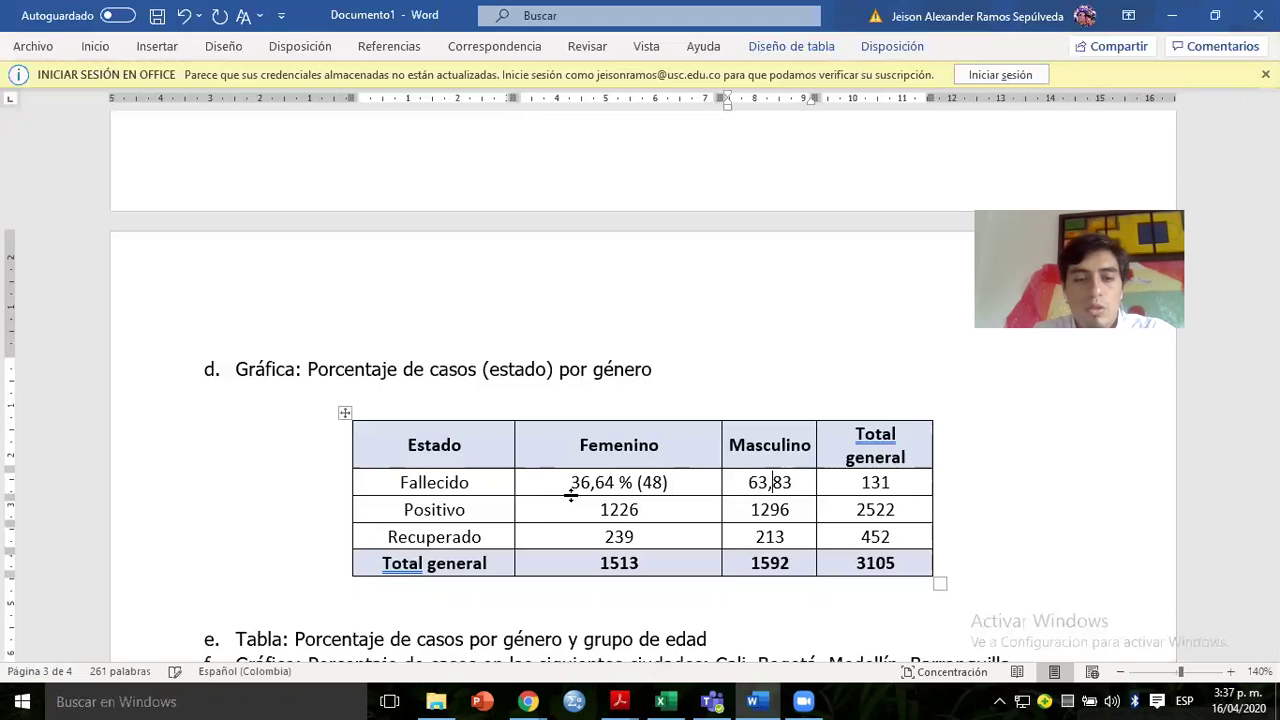
text(36% )
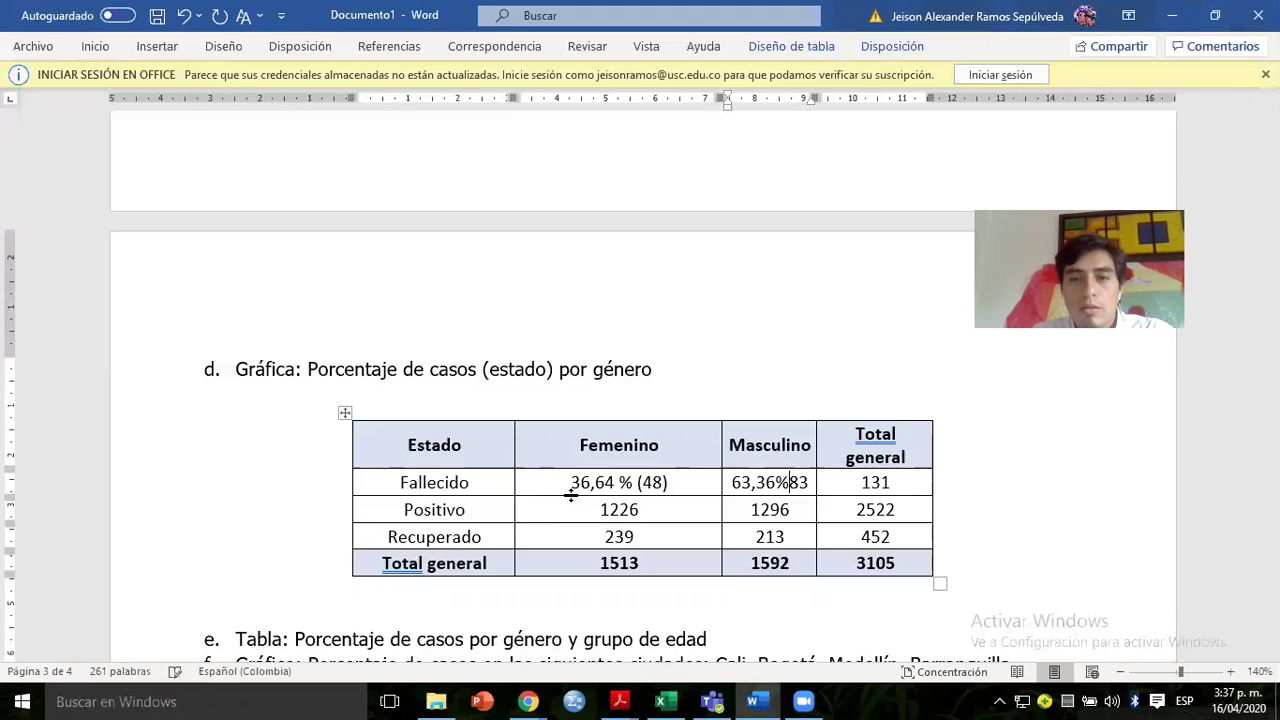
text((83)
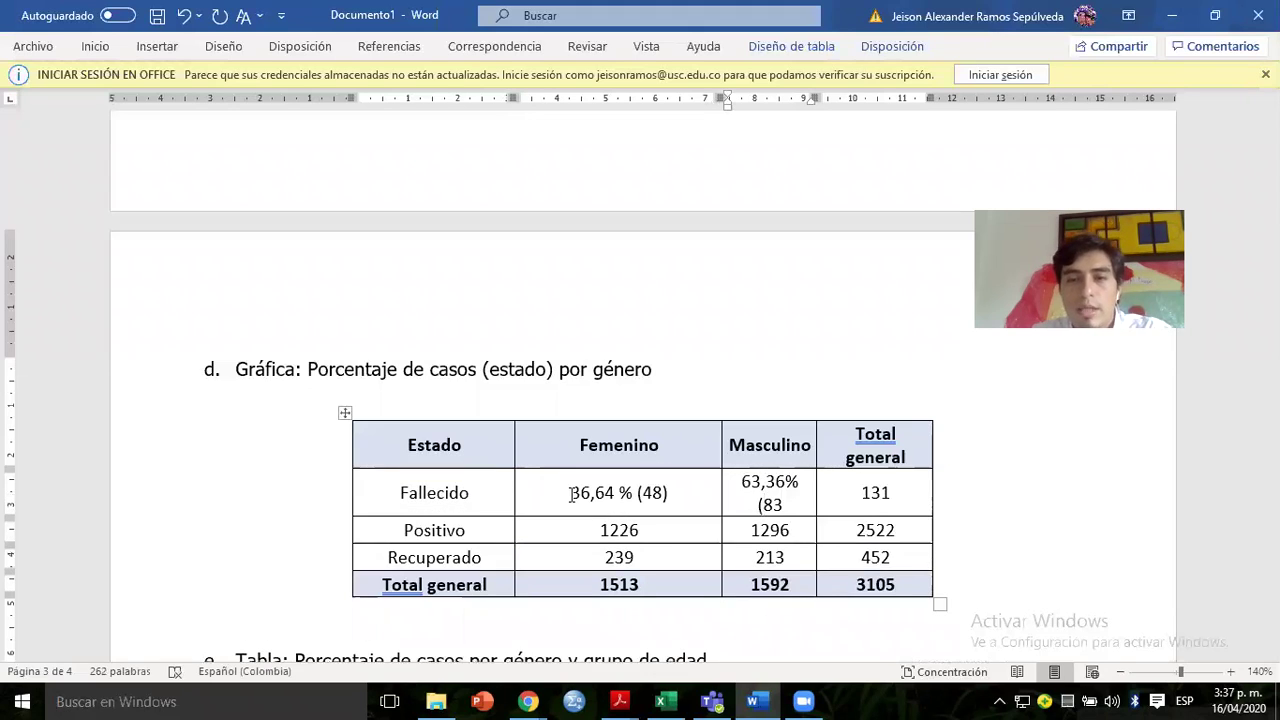
text(()
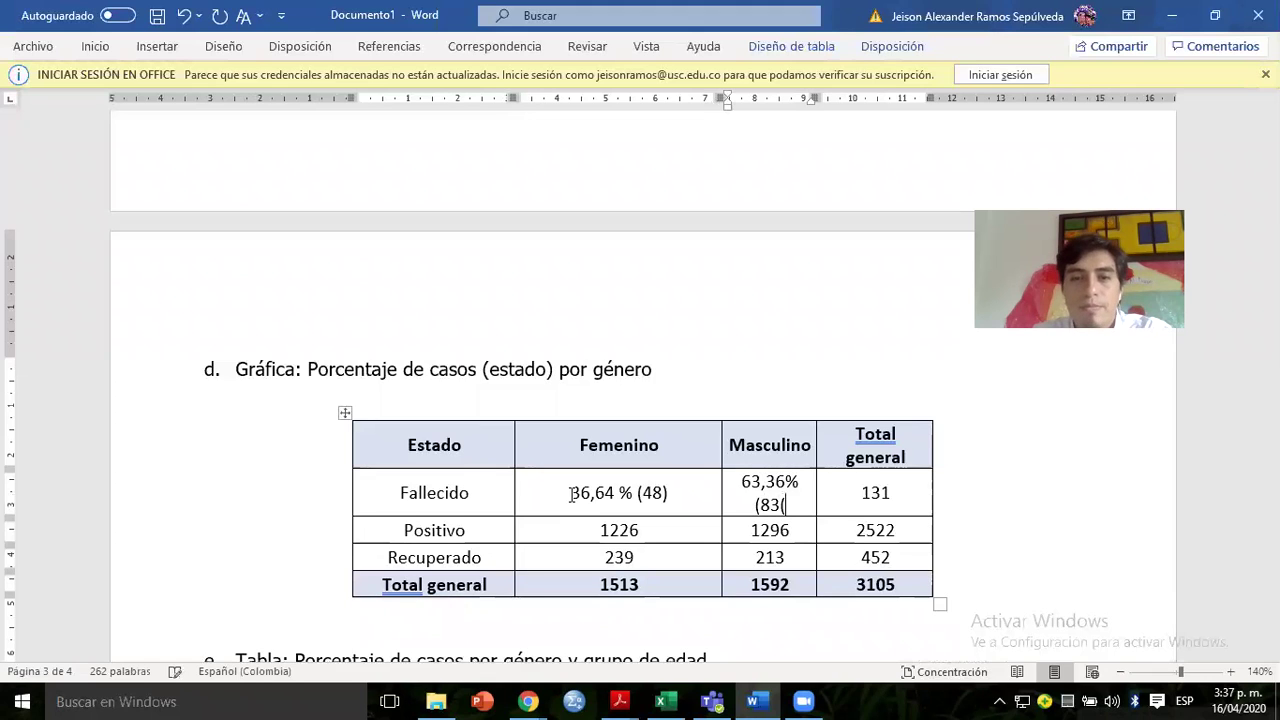
key(BackSpace)
text())
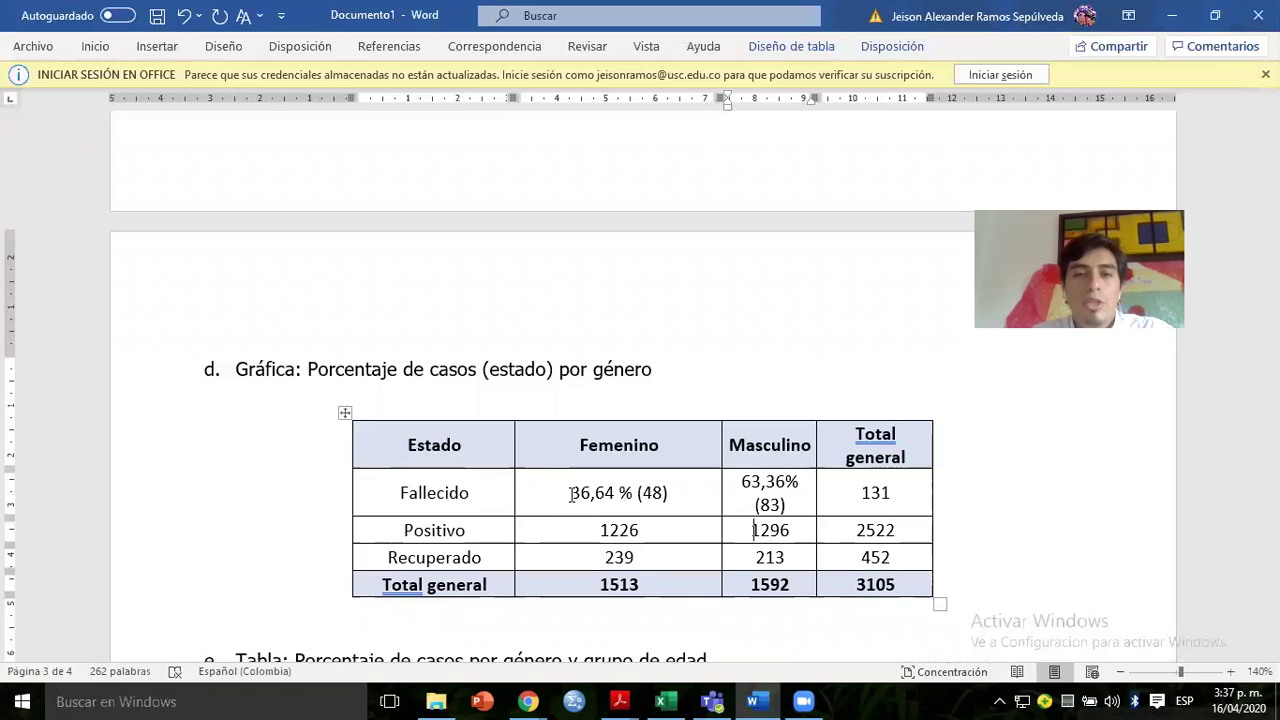
Look up the female Positivo percentage in Excel and enter 48,61% (1226) in the matching cell of the Word table.
key(alt+Tab)
key(Down)
key(Left)
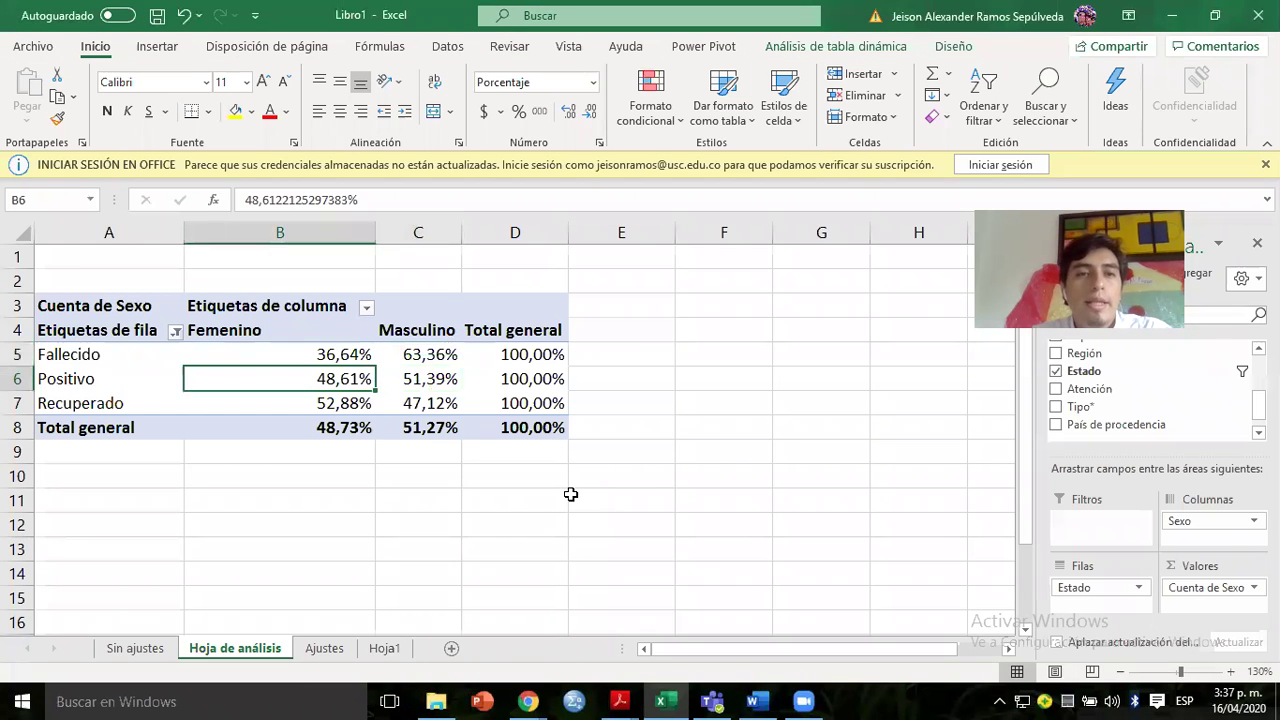
key(alt+Tab)
click(641, 530)
text(48,6)
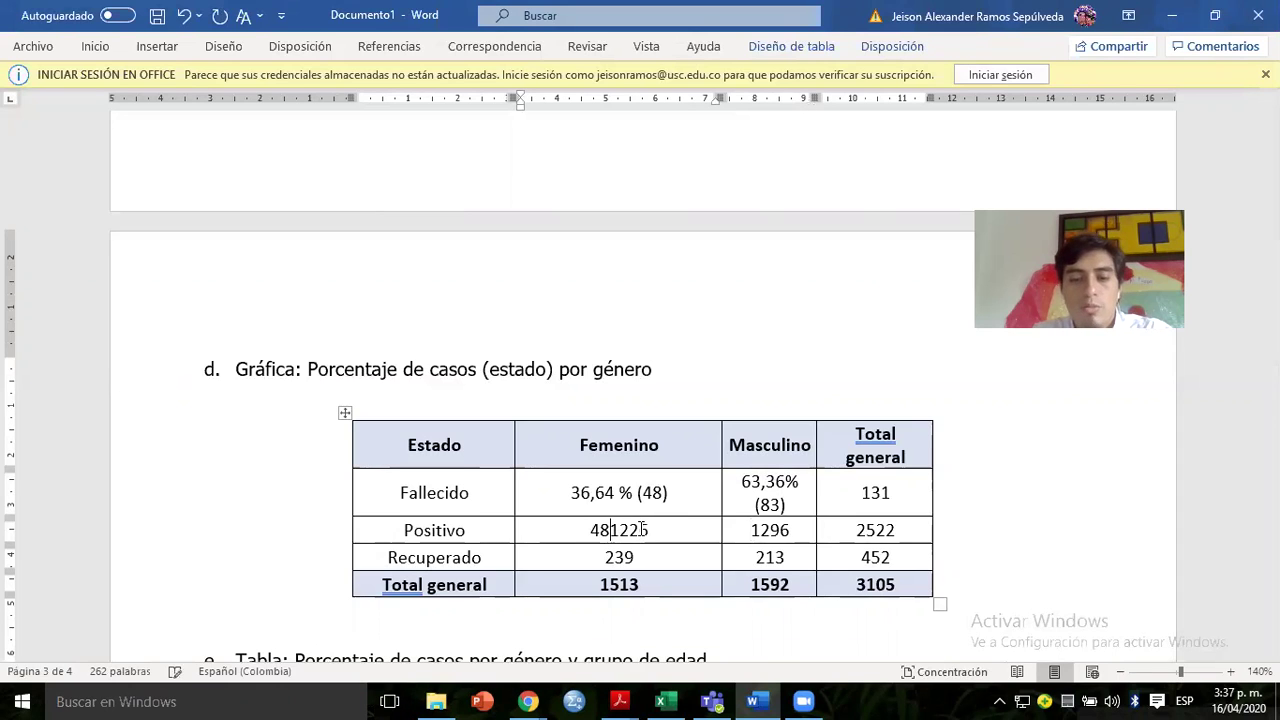
text(1)
text(% )
text(()
key(End)
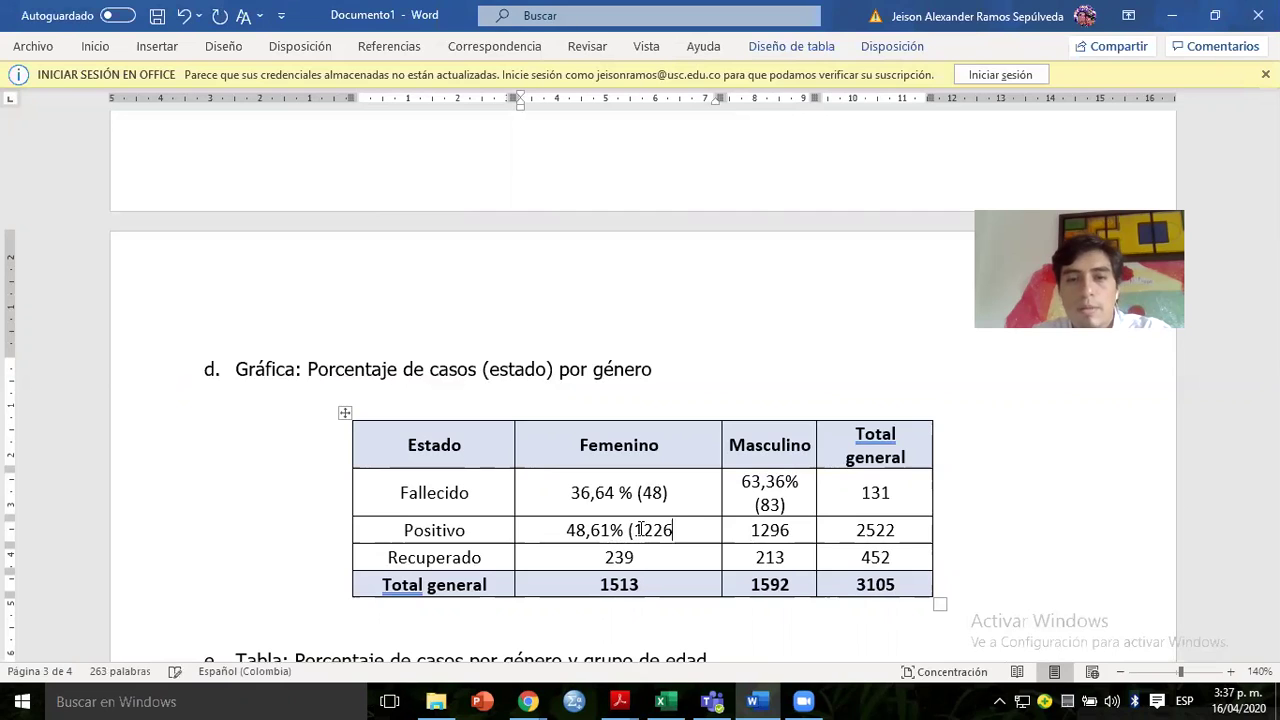
text())
key(Down)
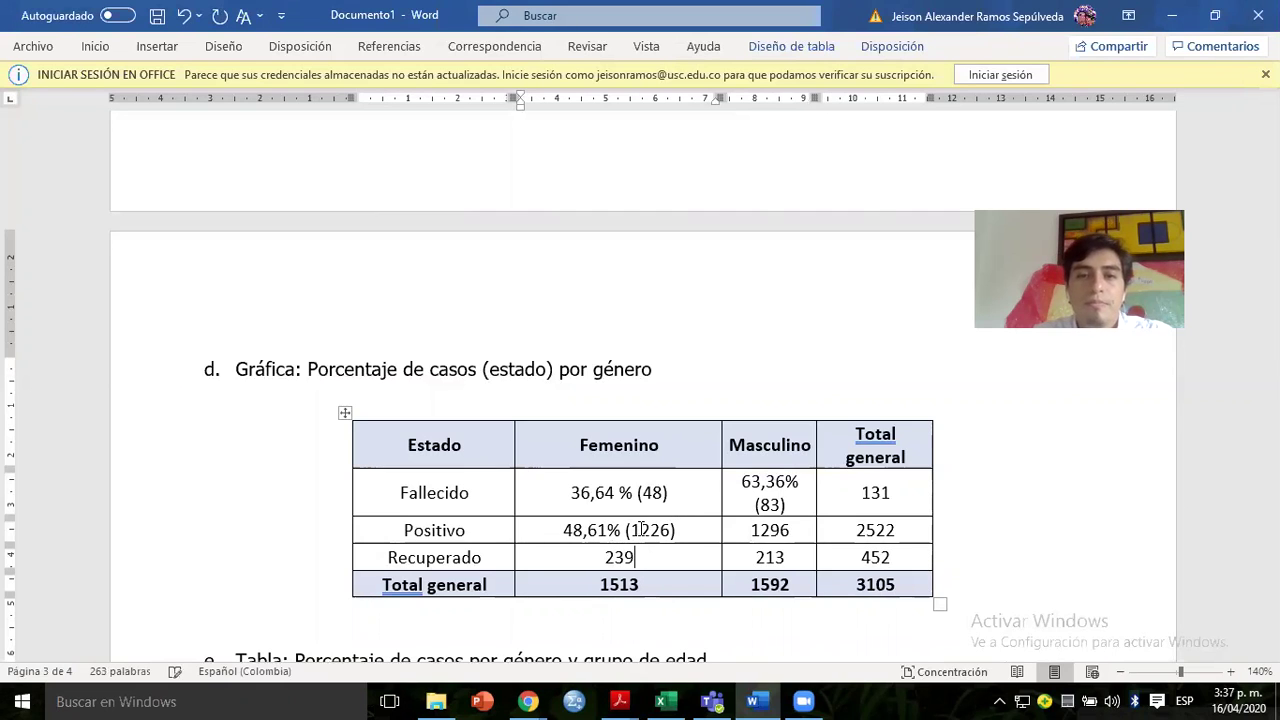
Move the Femenino total from the Total general row into the Femenino header as a second line reading (N=1513).
drag(602, 584, 660, 445)
key(Left)
key(Return)
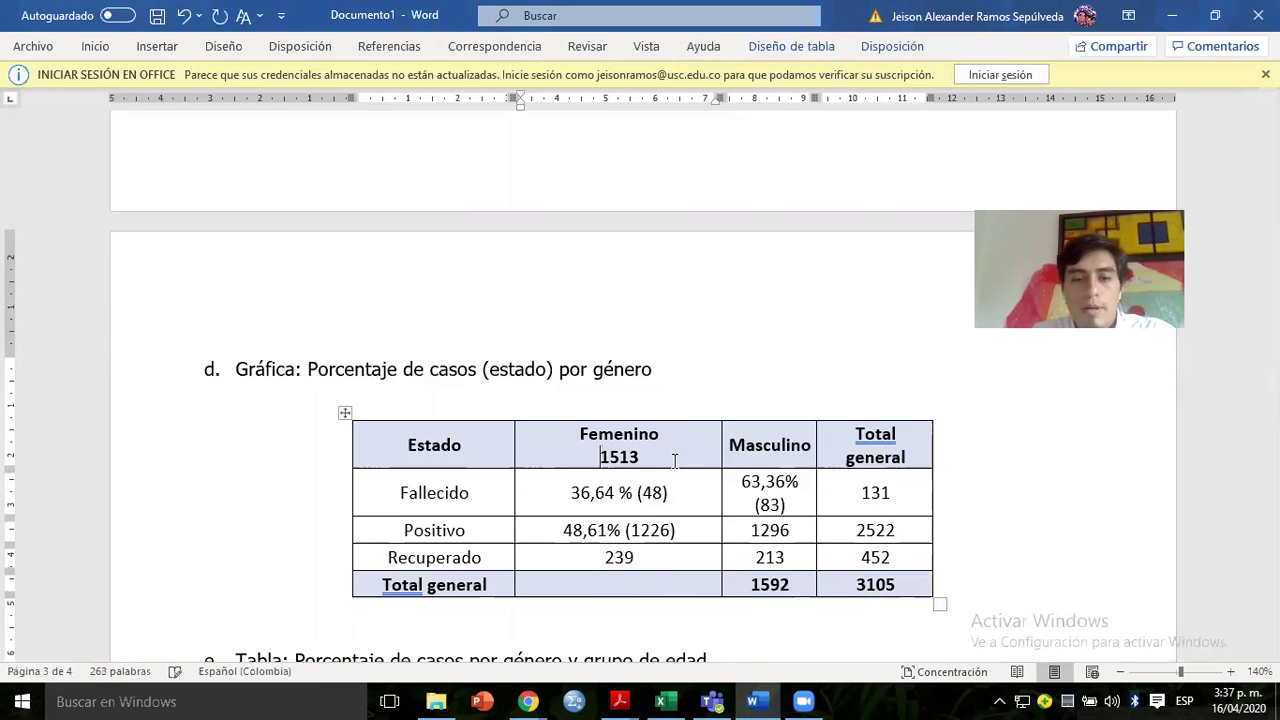
text(n)
key(BackSpace)
text(N==()
click(674, 460)
key(BackSpace)
text())
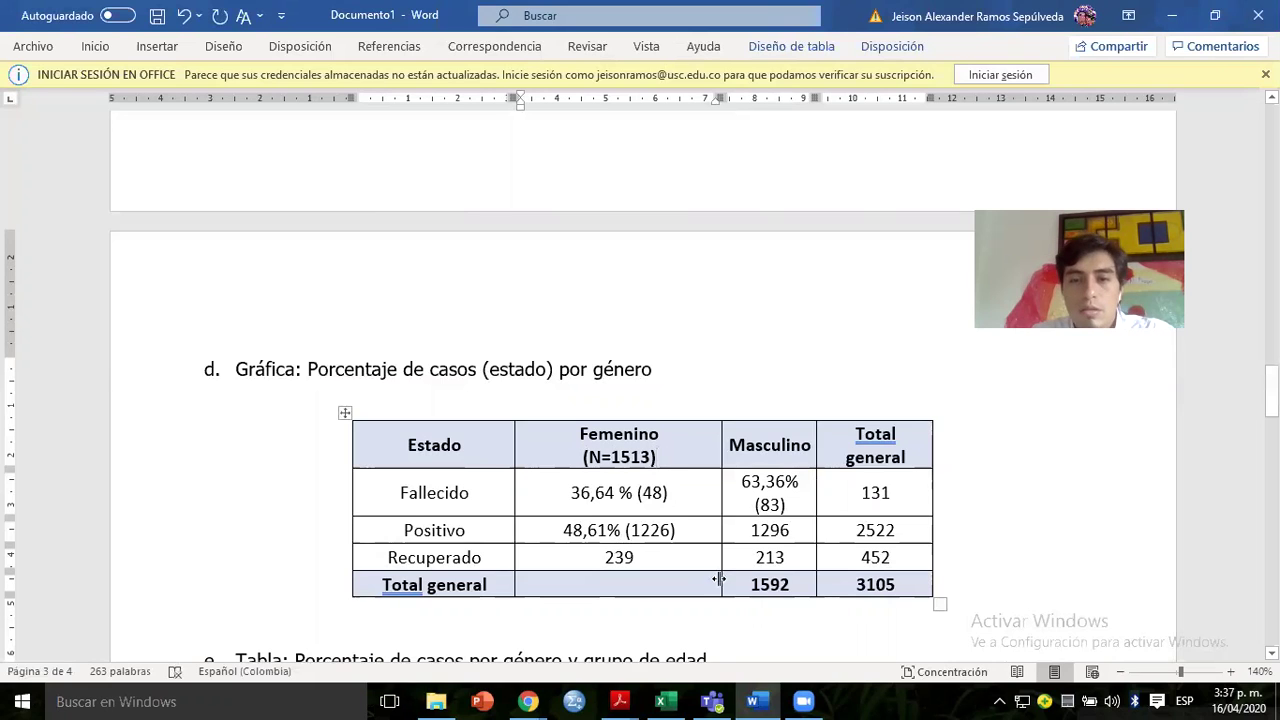
Copy the Masculino total from the Total general row into the Masculino header as a second line reading (n=1592).
drag(750, 585, 791, 586)
key(ctrl+c)
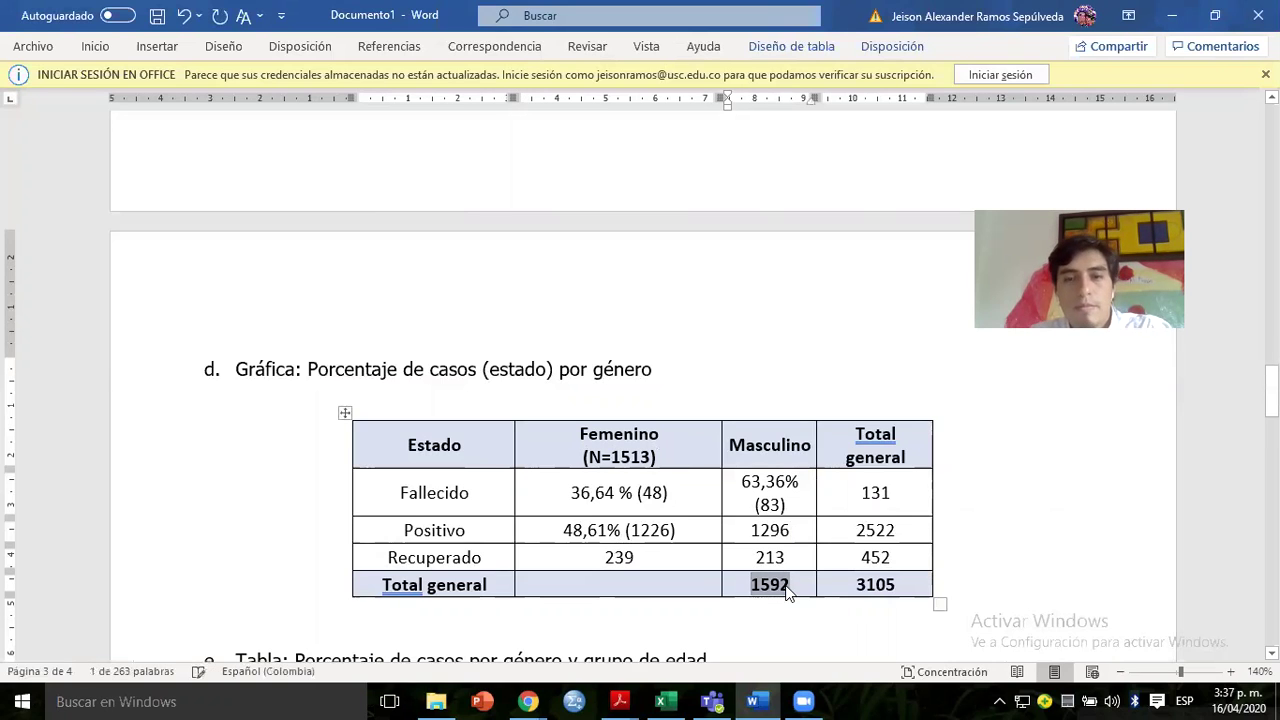
click(811, 450)
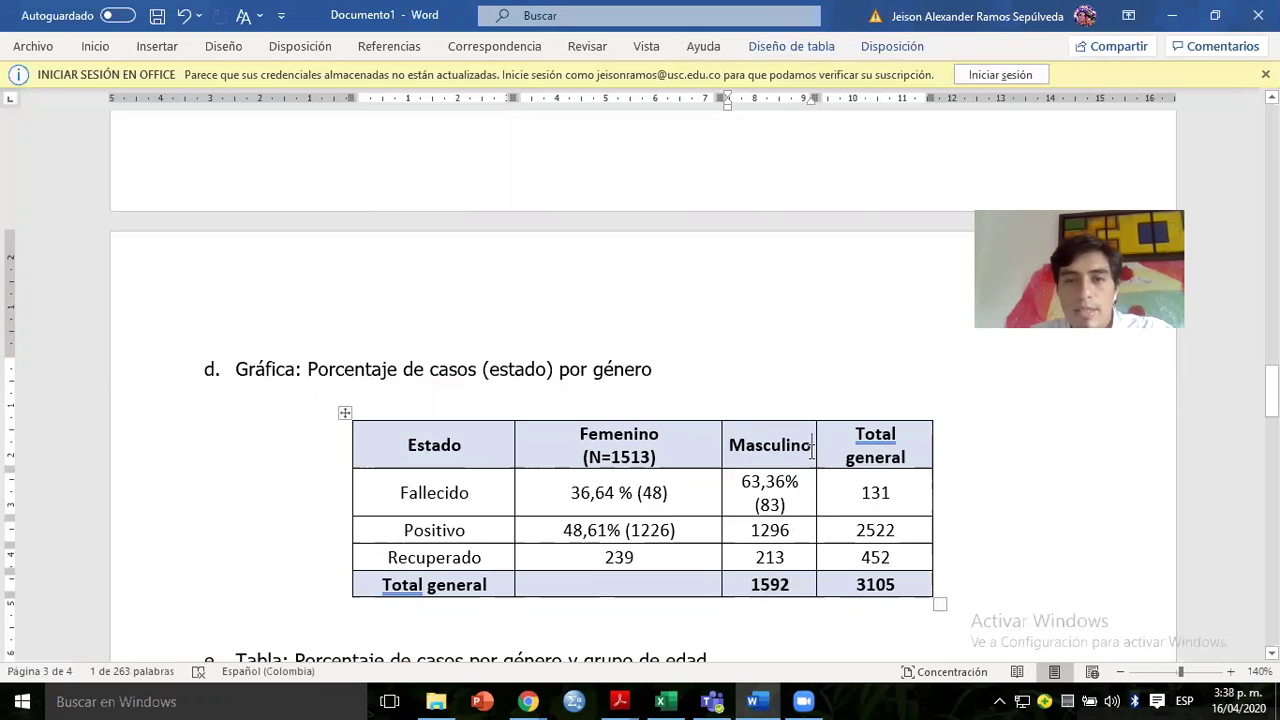
key(Return)
text((n:)
key(BackSpace)
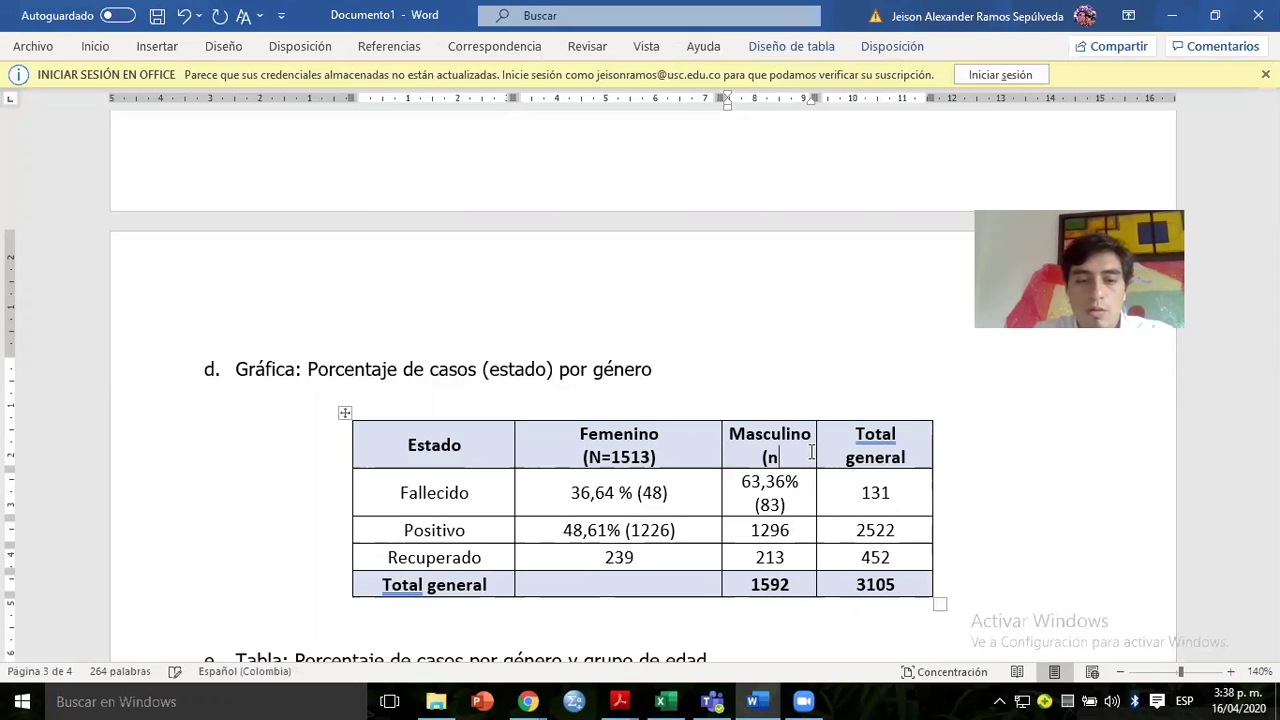
text(=)
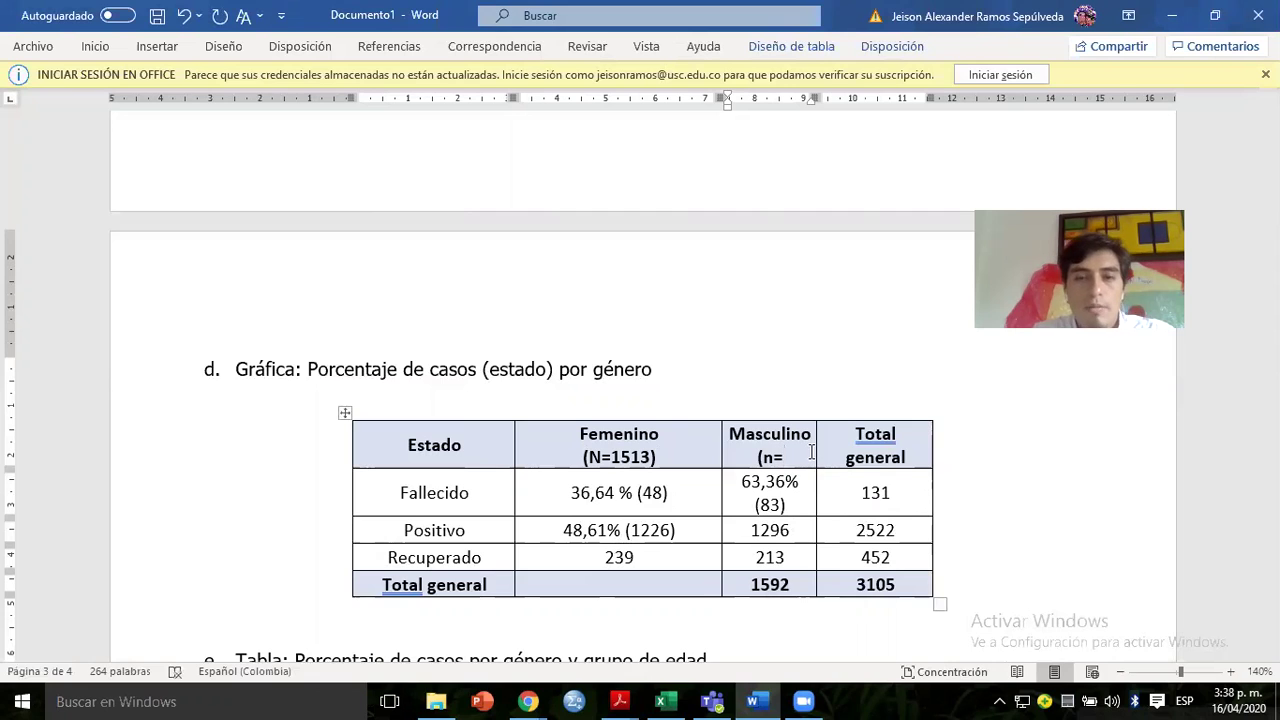
key(ctrl+v)
text())
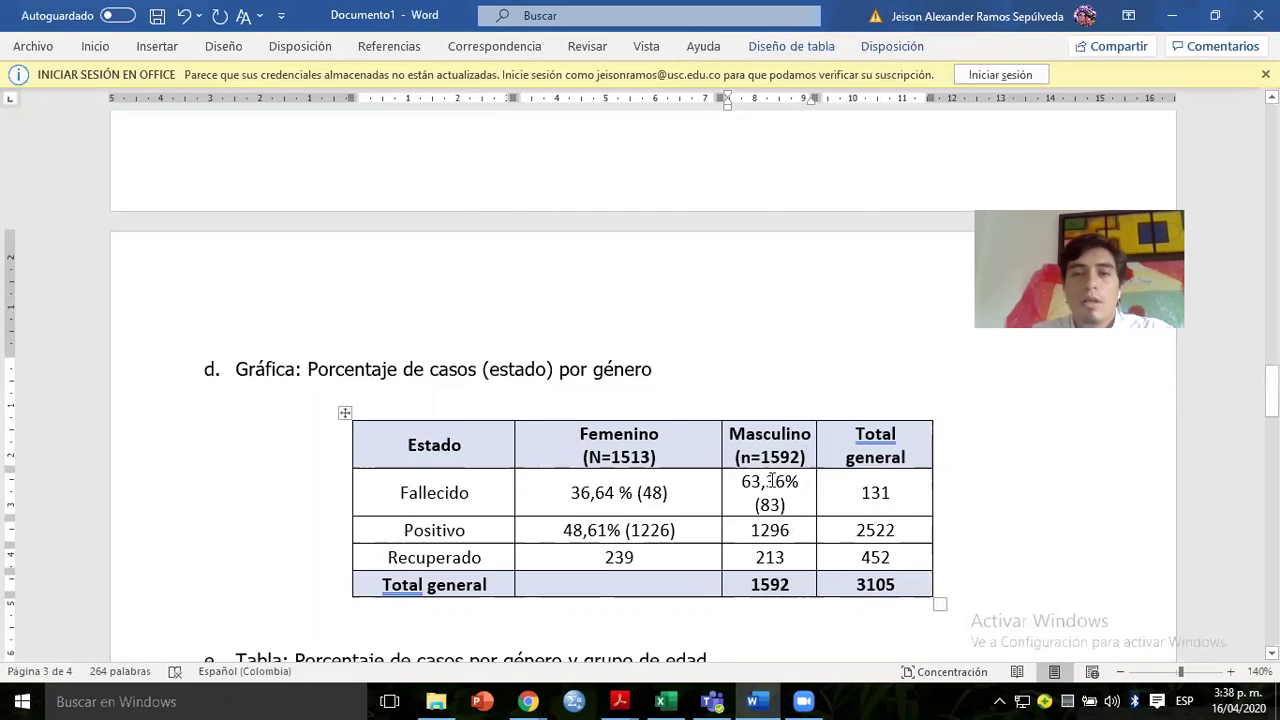
Delete the counts in parentheses from the Masculino and Femenino cells of the Fallecido row, leaving only the percentages.
drag(755, 505, 791, 503)
key(BackSpace)
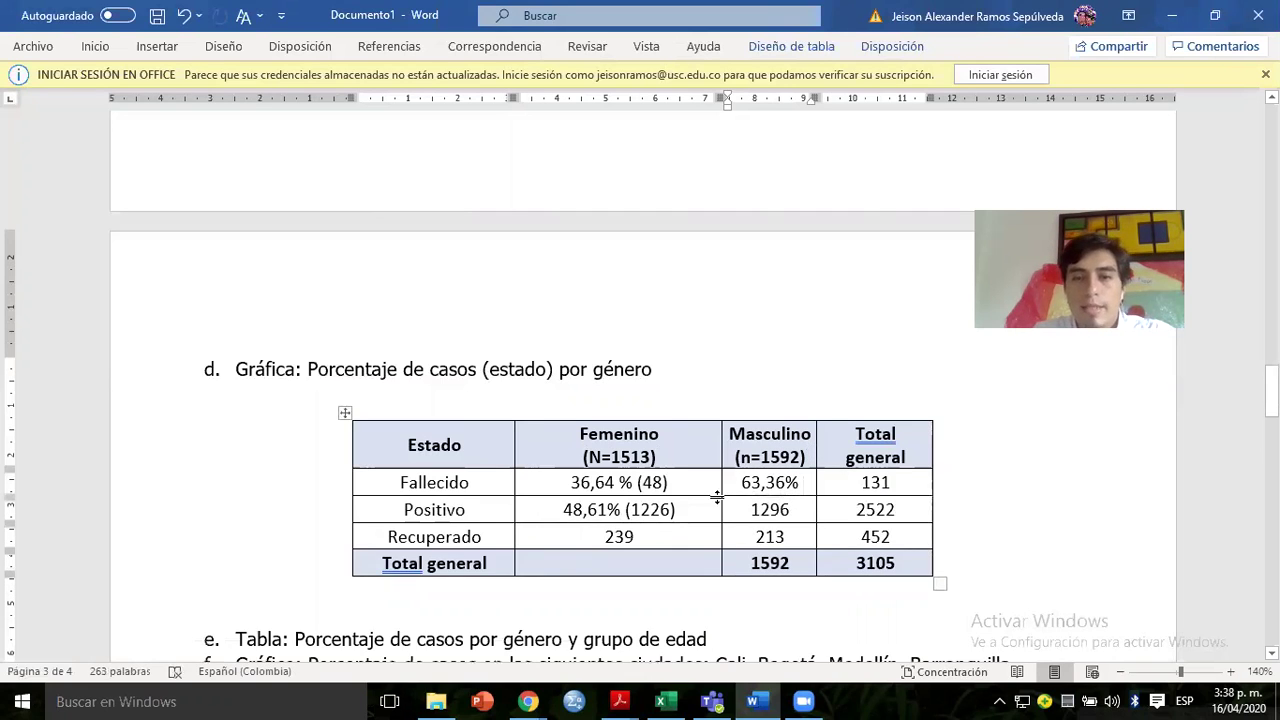
click(686, 487)
key(BackSpace)
key(BackSpace)
key(BackSpace)
key(BackSpace)
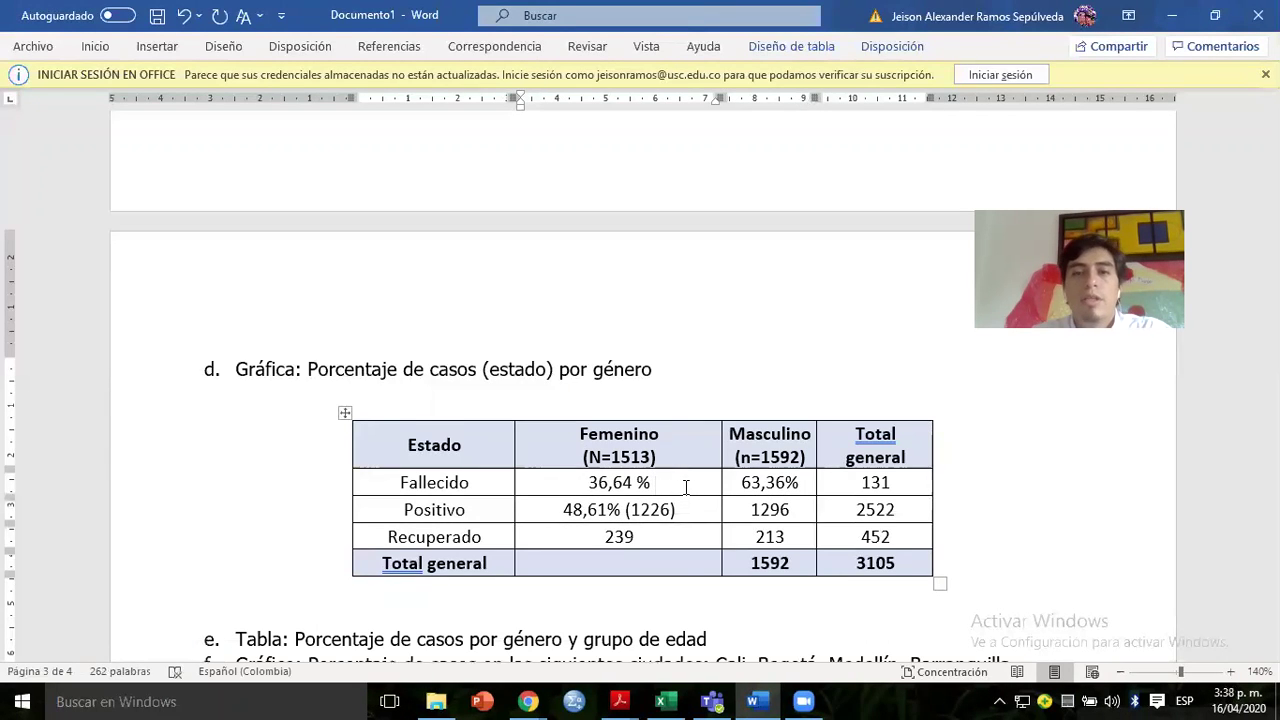
Copy the Femenino and Masculino percentages for Fallecido, Positivo and Recuperado from the Excel pivot table over the matching Word table cells.
key(alt+Tab)
click(316, 360)
mouse_move(316, 360)
mouse_down()
mouse_move(420, 378)
mouse_move(415, 428)
mouse_up()
key(ctrl+c)
key(alt+Tab)
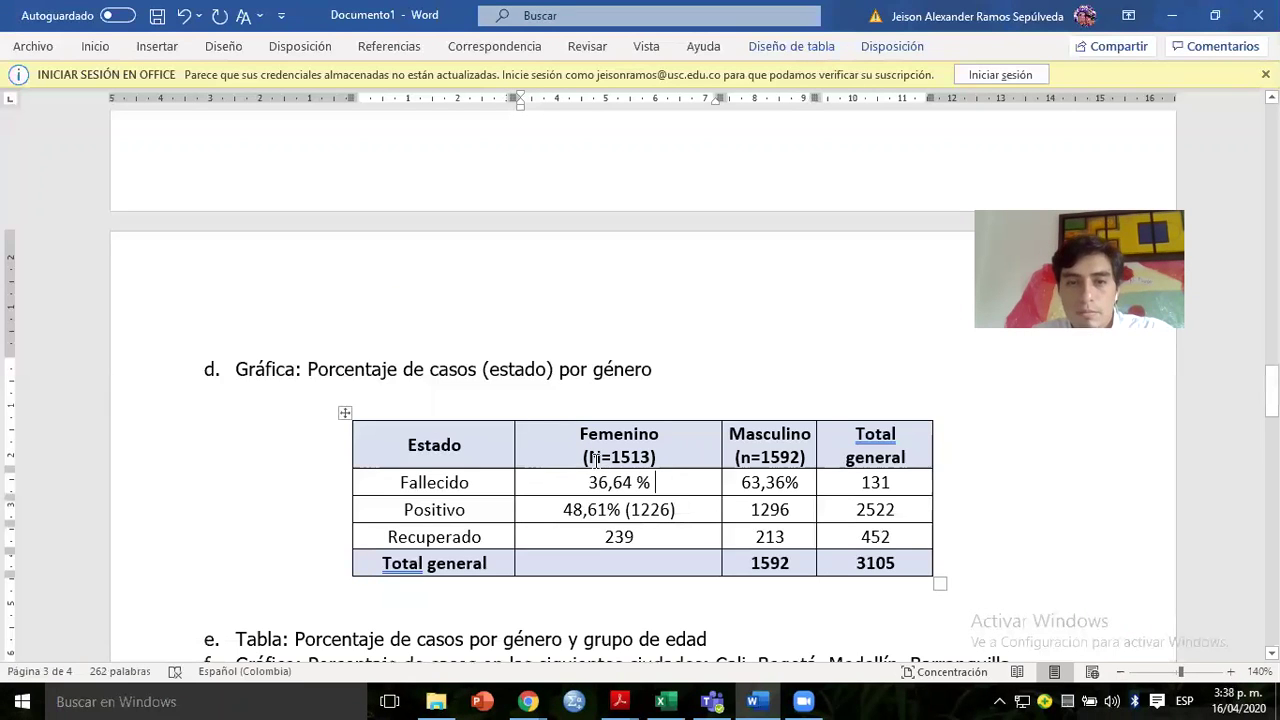
drag(597, 482, 751, 560)
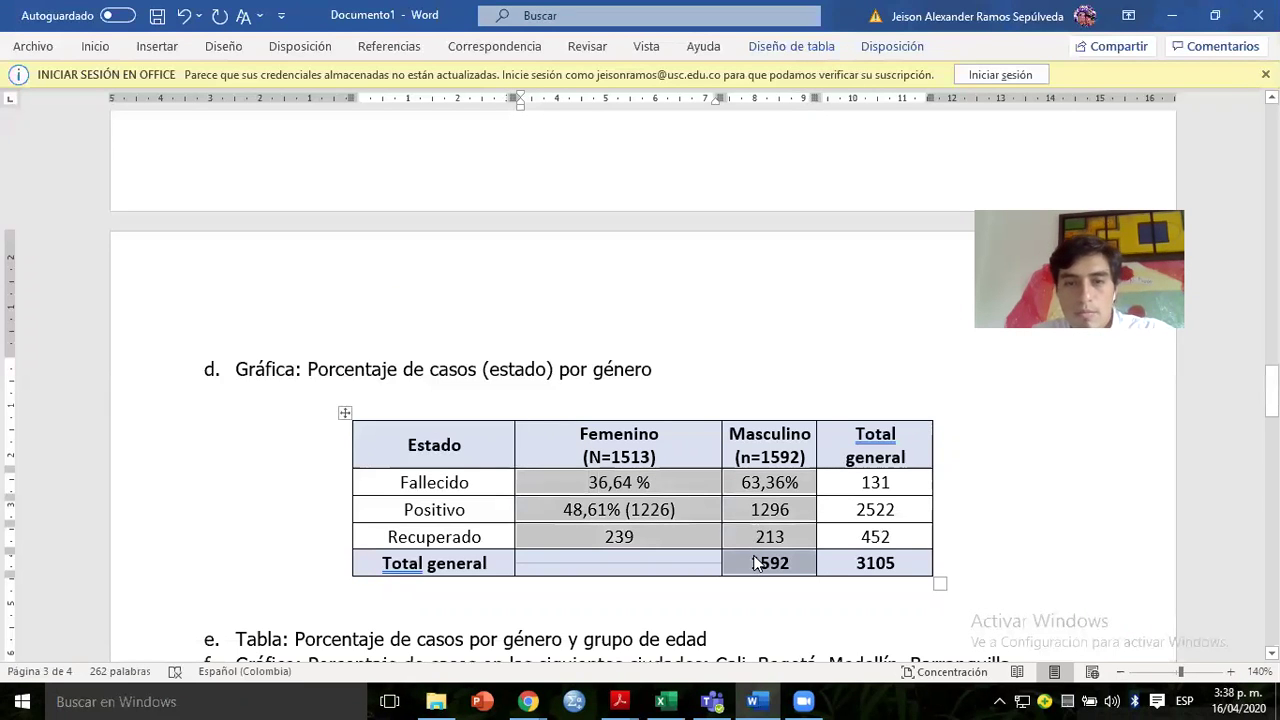
key(shift+Down)
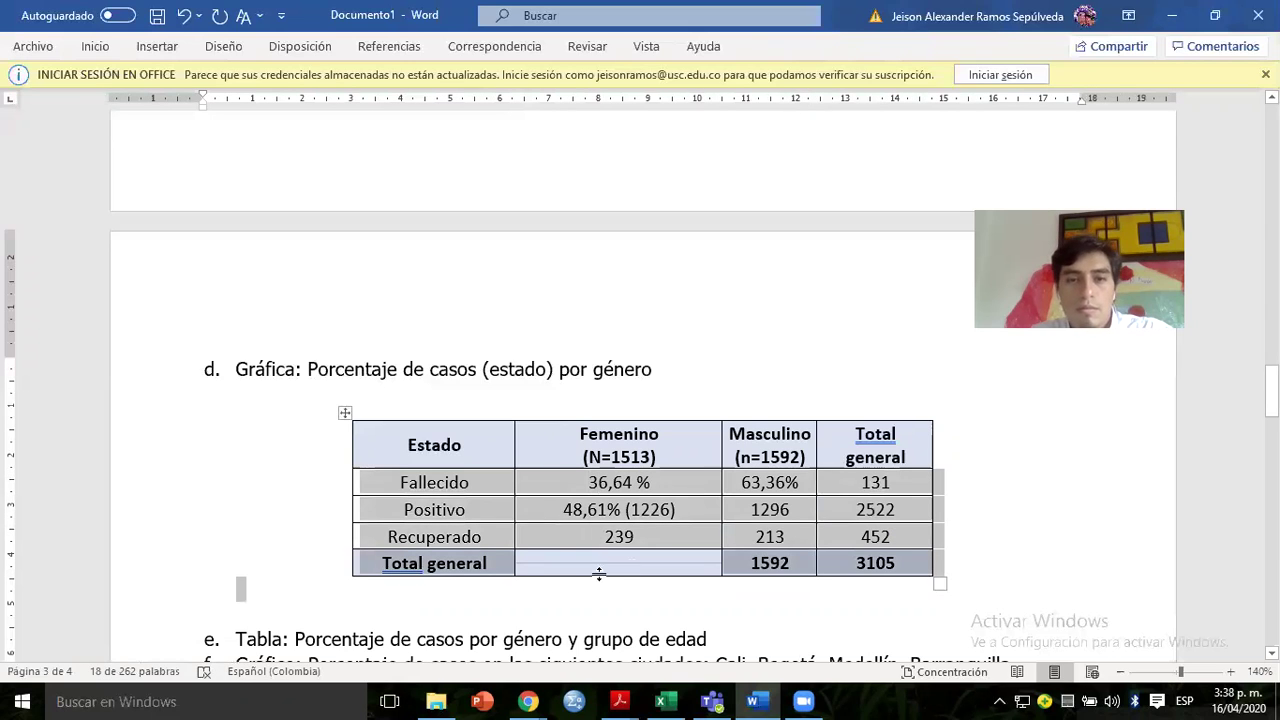
click(577, 515)
drag(588, 484, 744, 530)
key(ctrl+v)
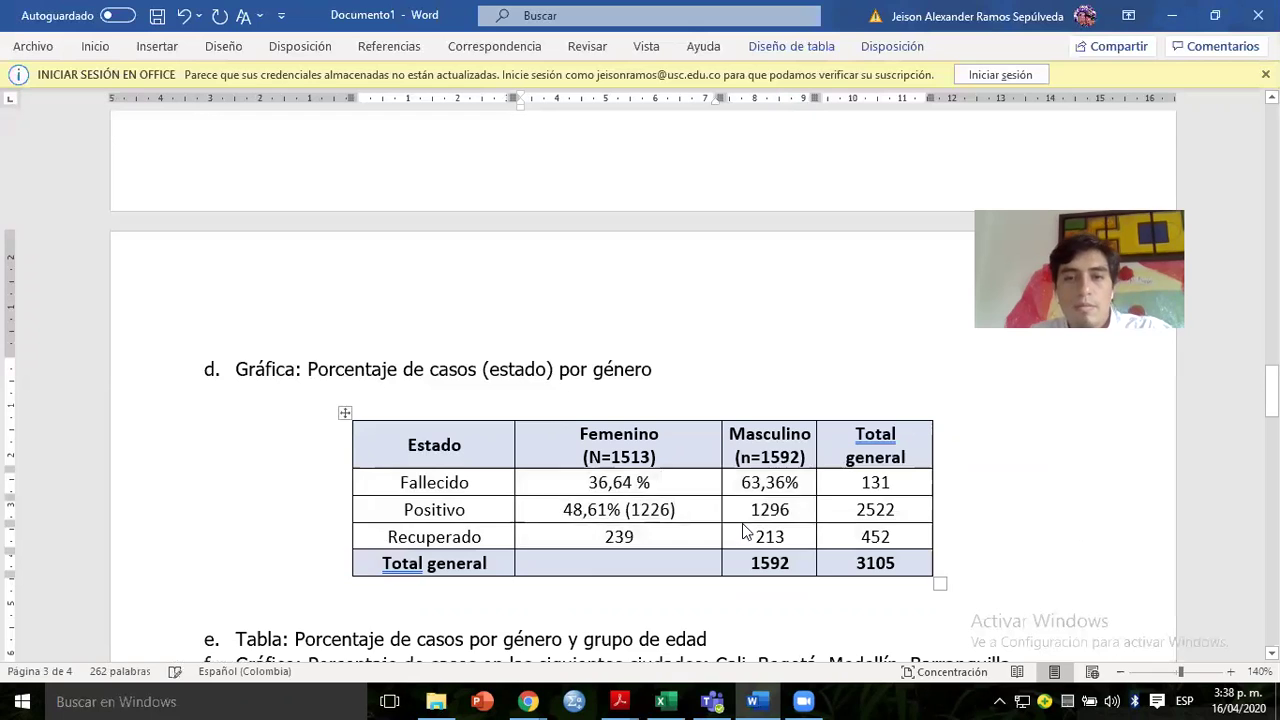
click(641, 573)
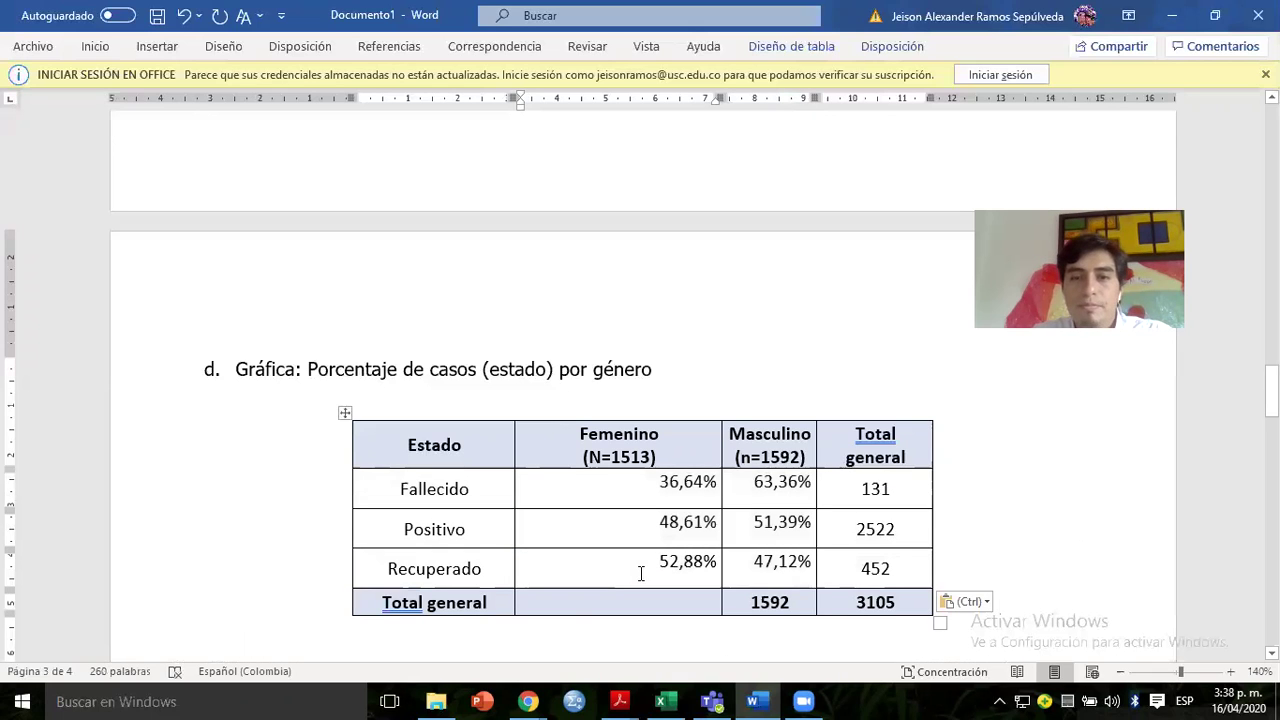
Delete the Total general row and column from the Word table and narrow the Femenino column in favour of Masculino.
click(326, 605)
key(BackSpace)
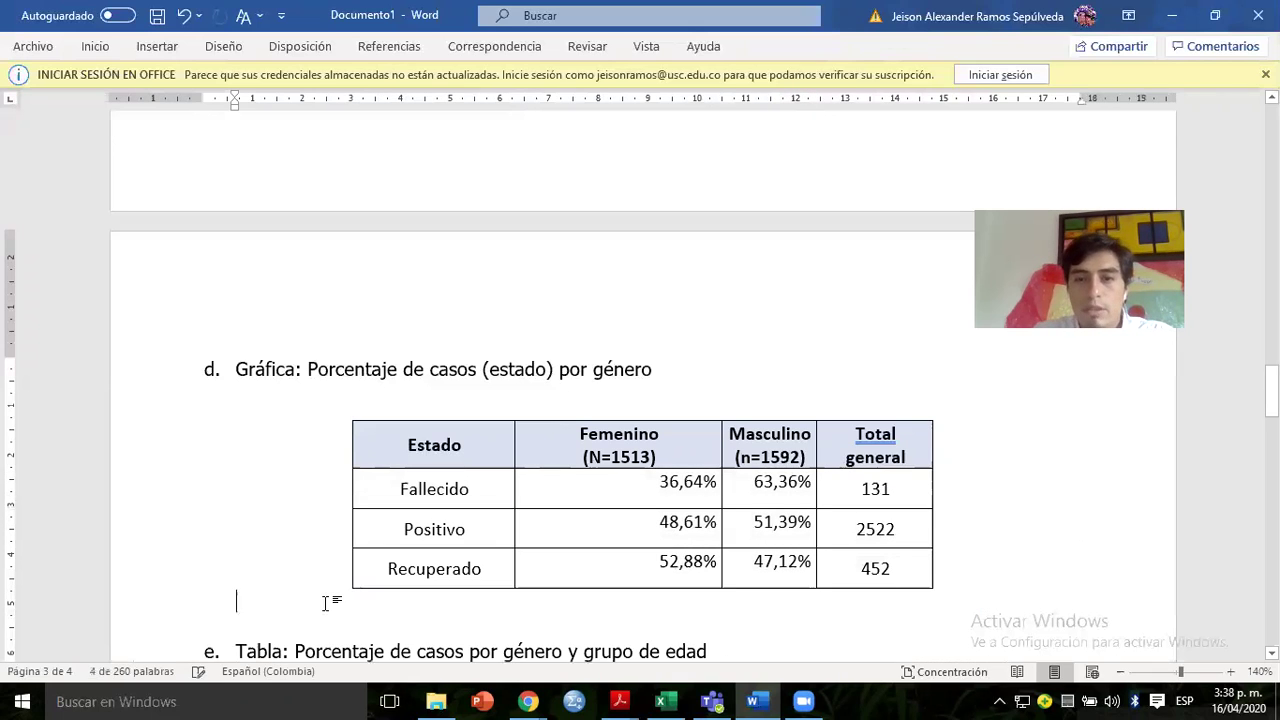
click(754, 522)
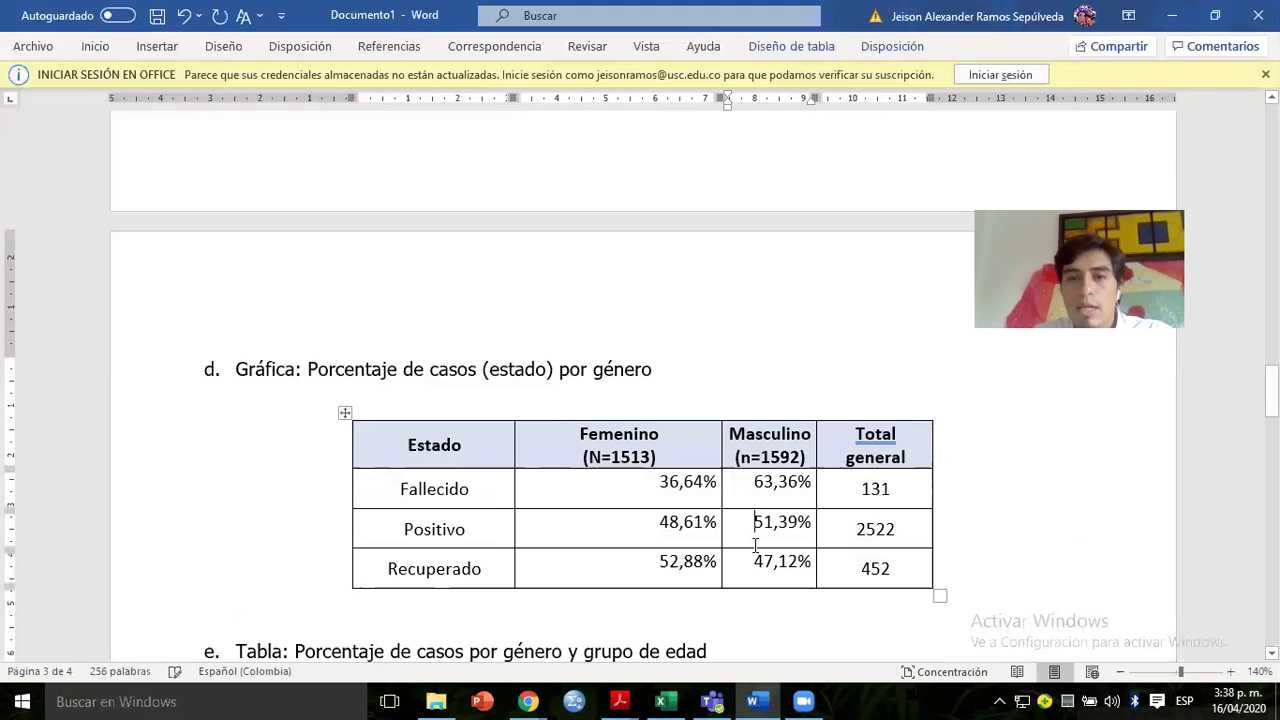
click(849, 488)
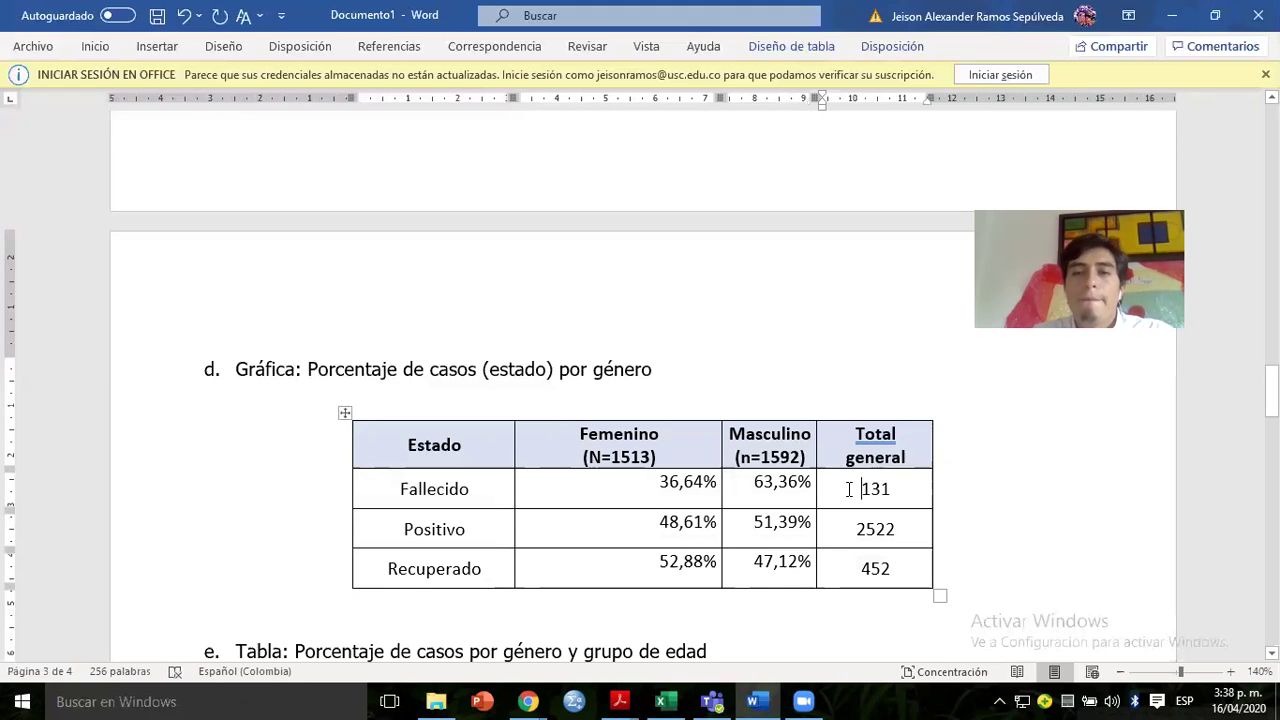
click(869, 416)
key(BackSpace)
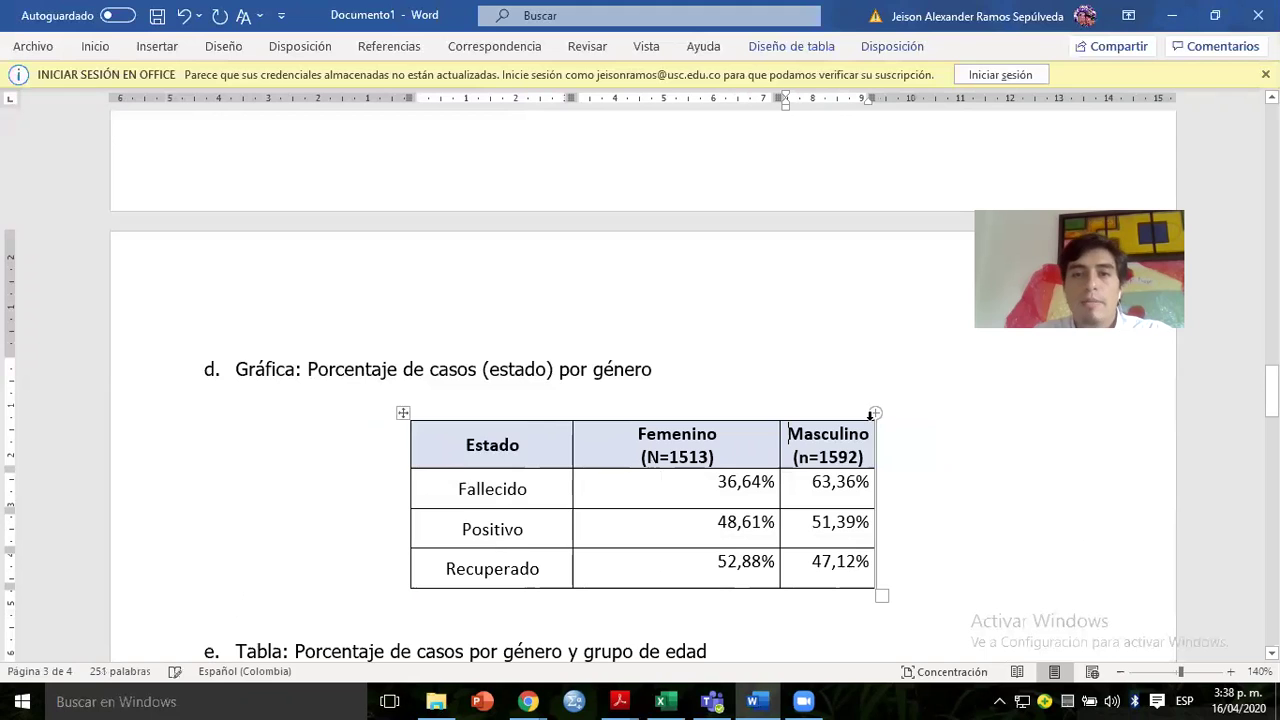
drag(777, 445, 709, 451)
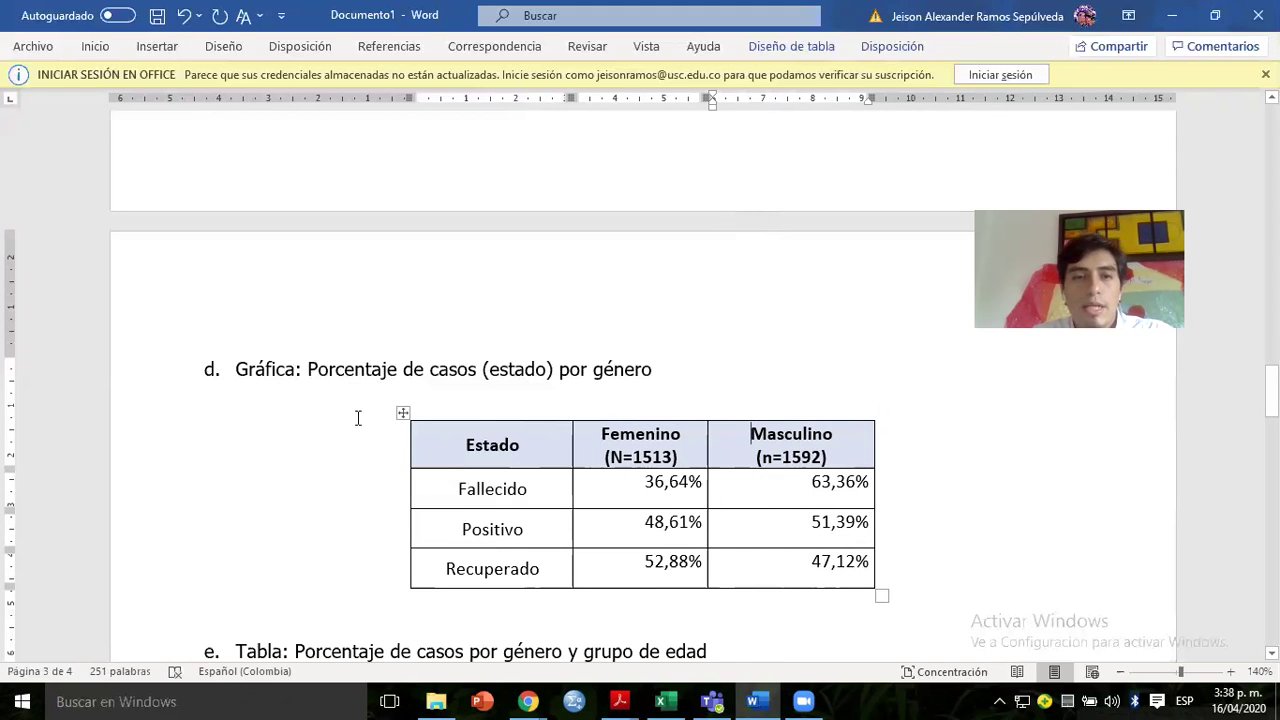
Apply the grey table style with a shaded header row to the whole Word table.
click(403, 413)
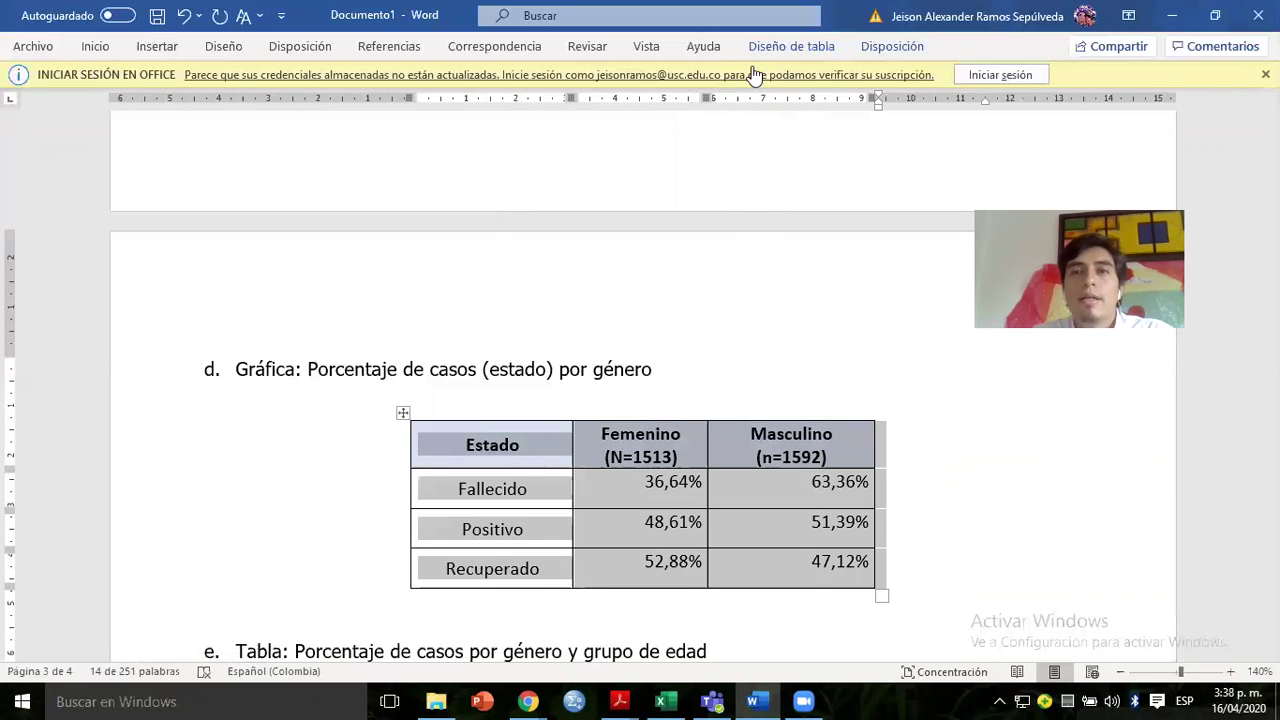
click(791, 46)
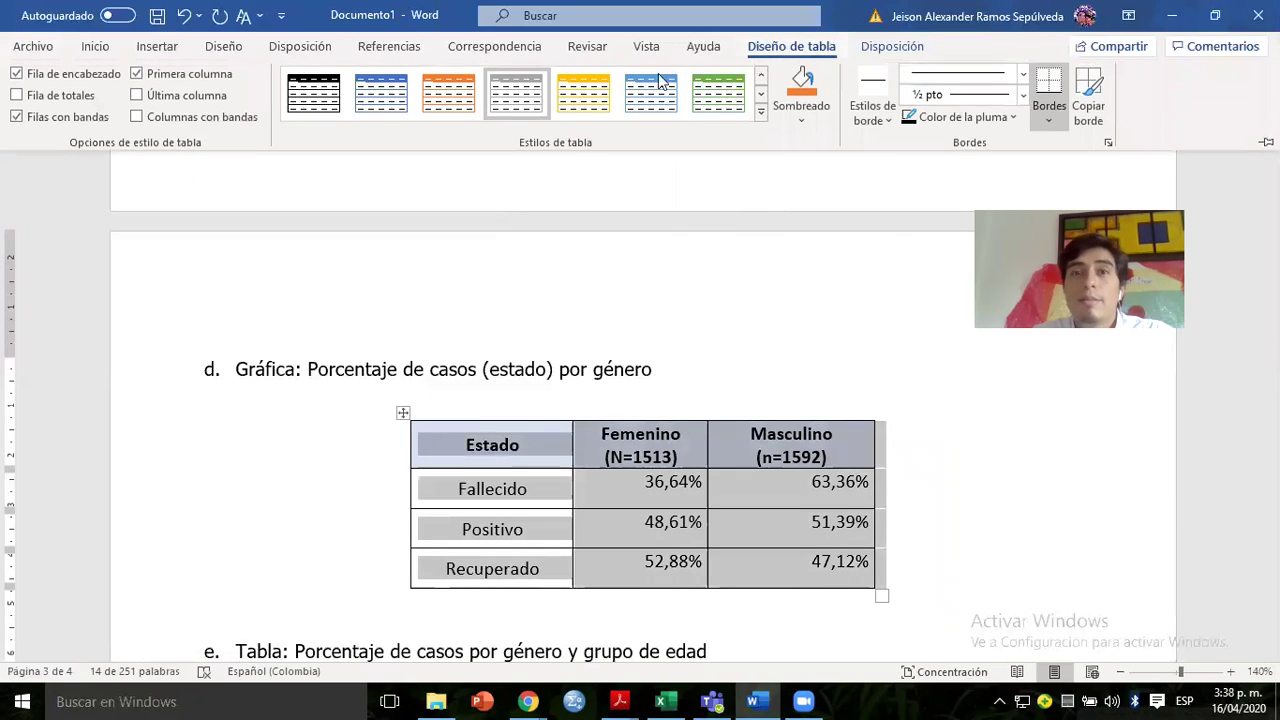
click(516, 93)
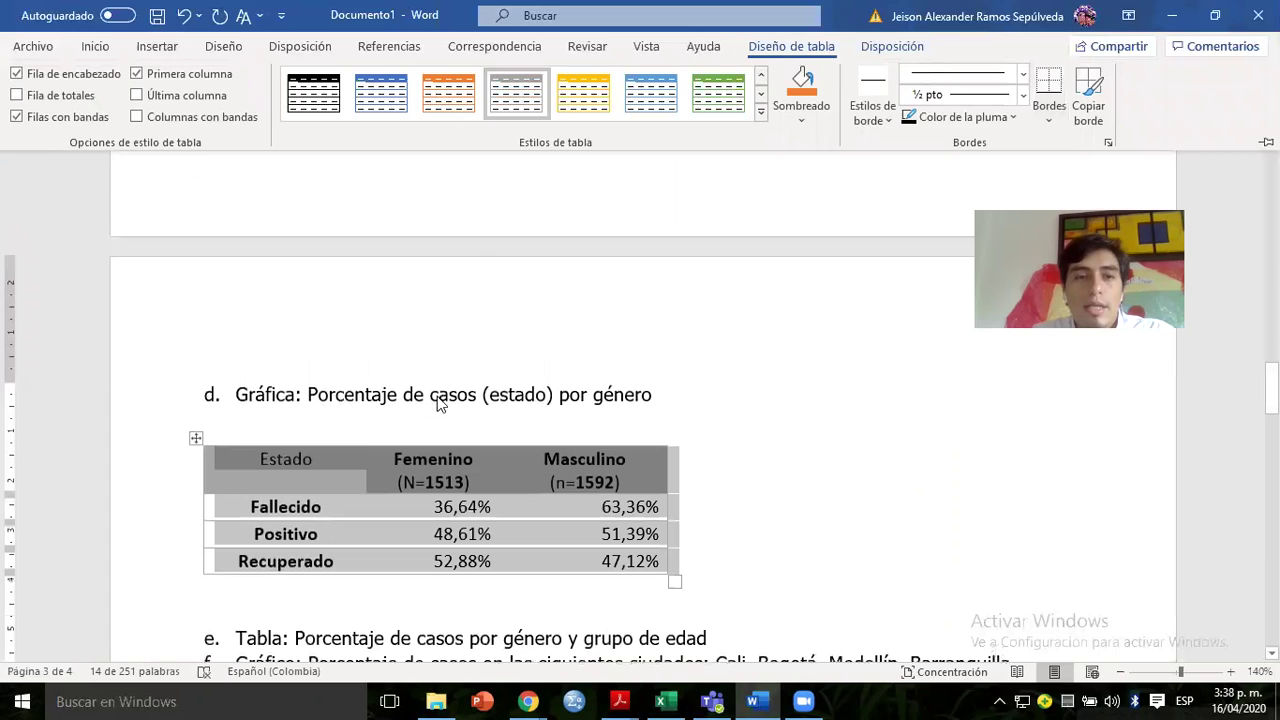
click(318, 458)
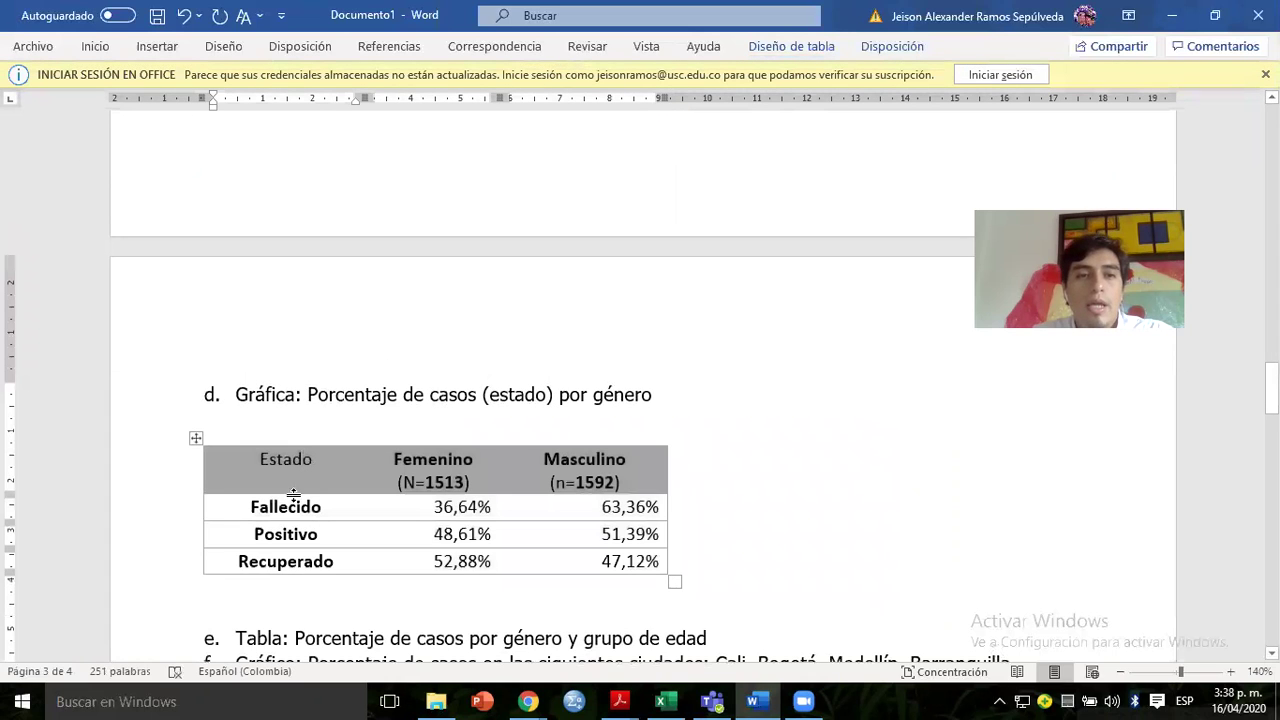
Centre the contents of the Femenino and Masculino columns horizontally and vertically, and add a blank line below the table.
drag(394, 478, 585, 562)
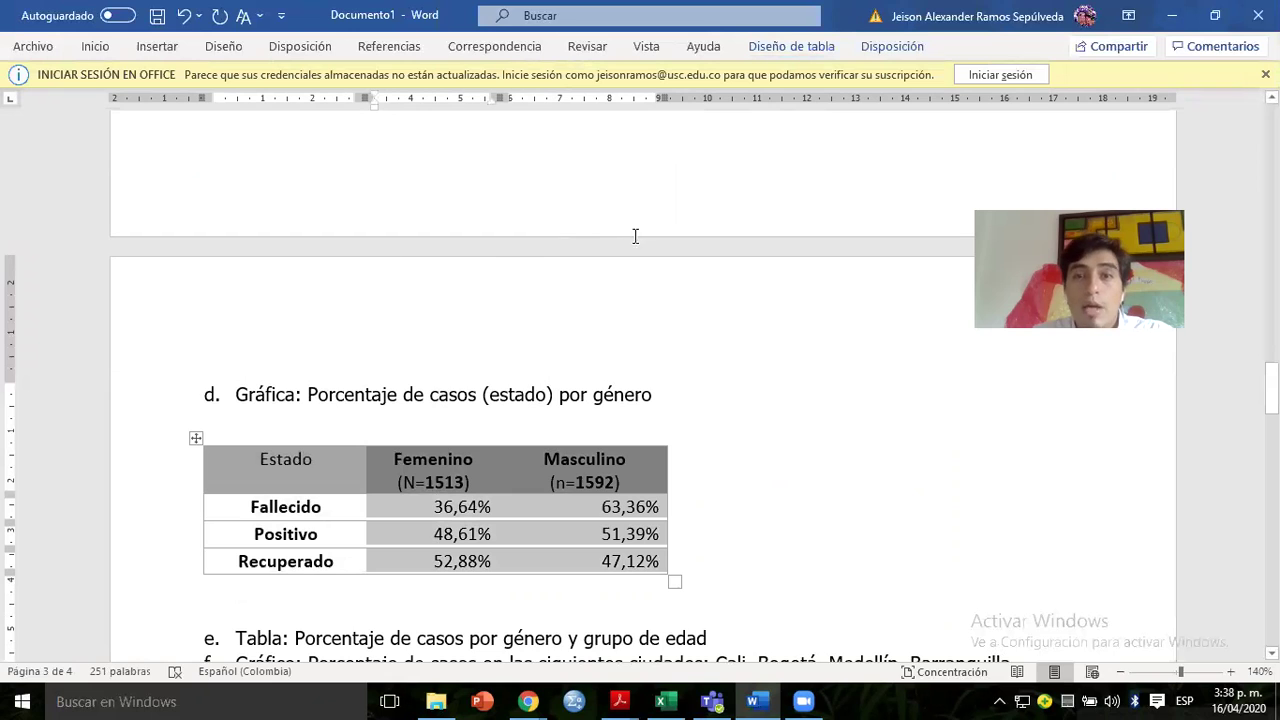
click(892, 46)
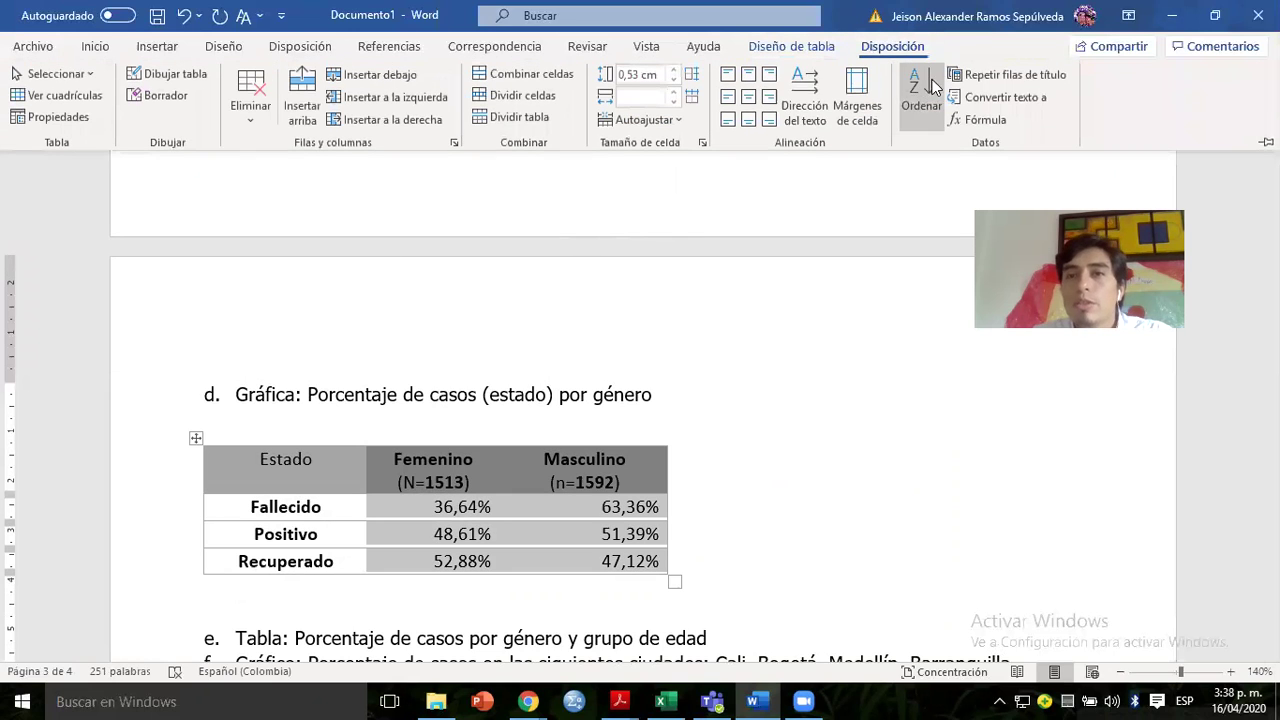
click(748, 96)
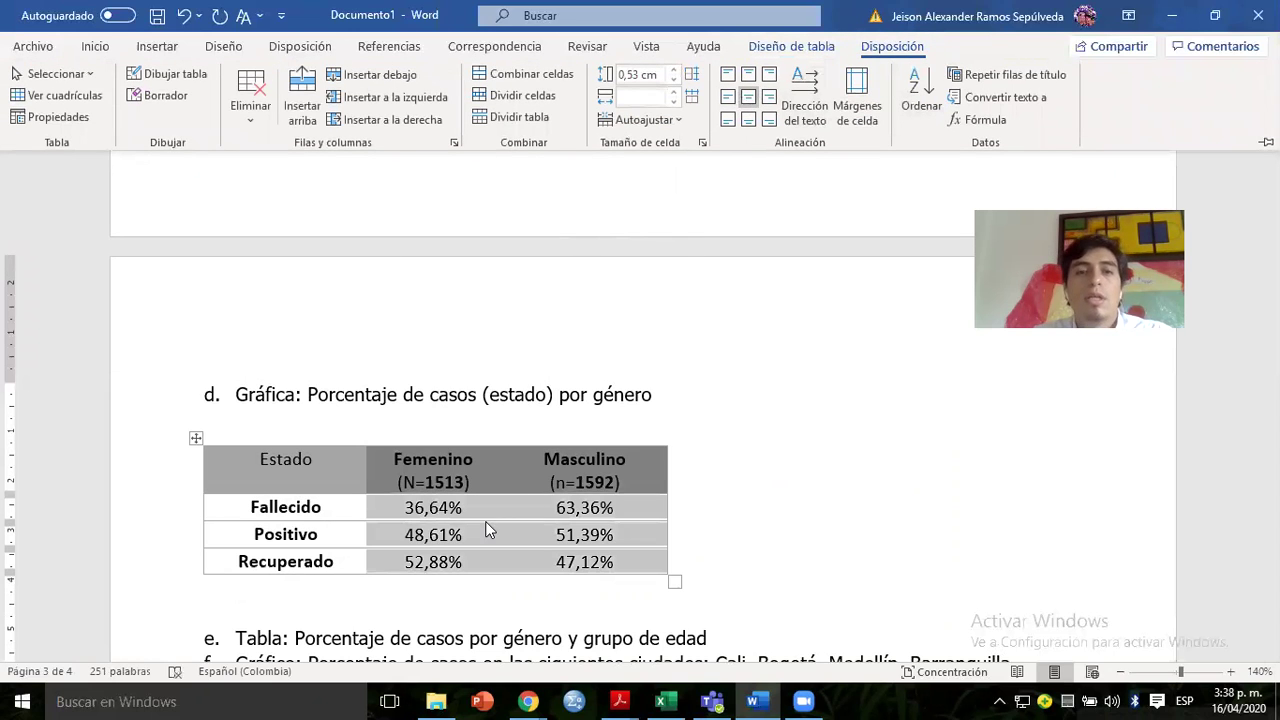
key(Escape)
key(Down)
key(Return)
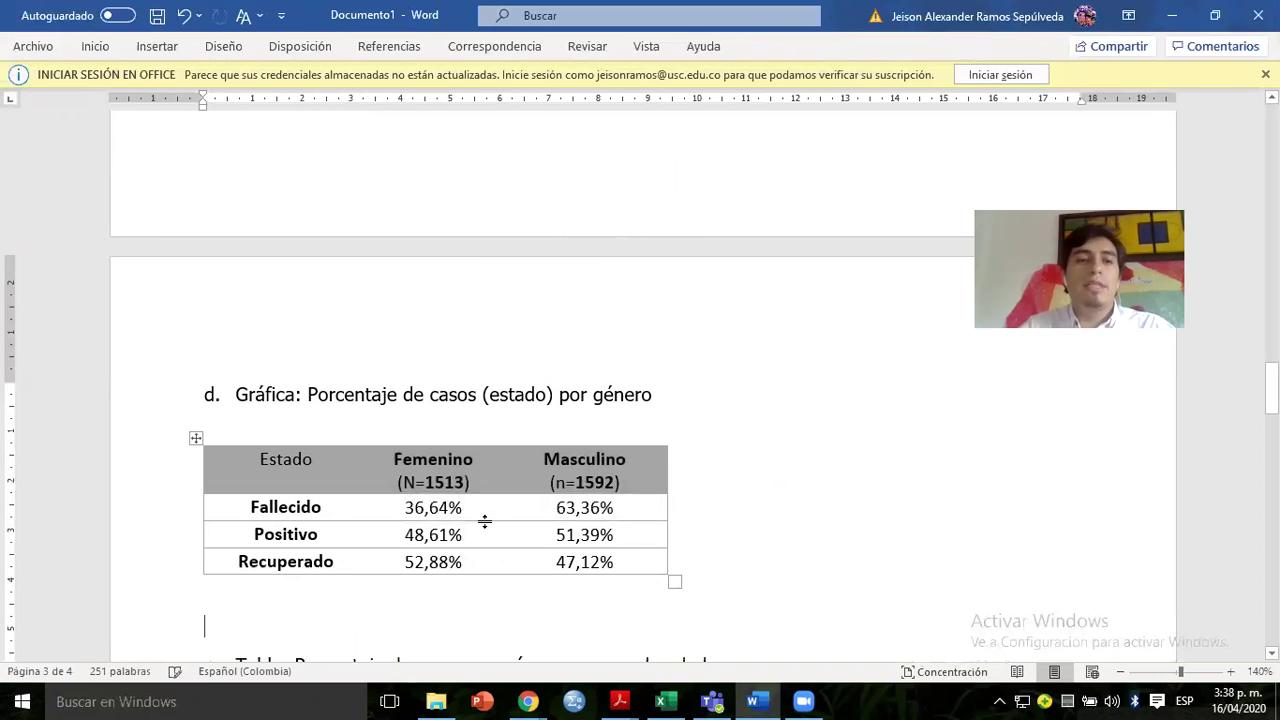
Switch to Excel, insert a 100% stacked column chart from the pivot table and move it clear of the row labels.
key(alt+Tab)
key(Escape)
click(124, 331)
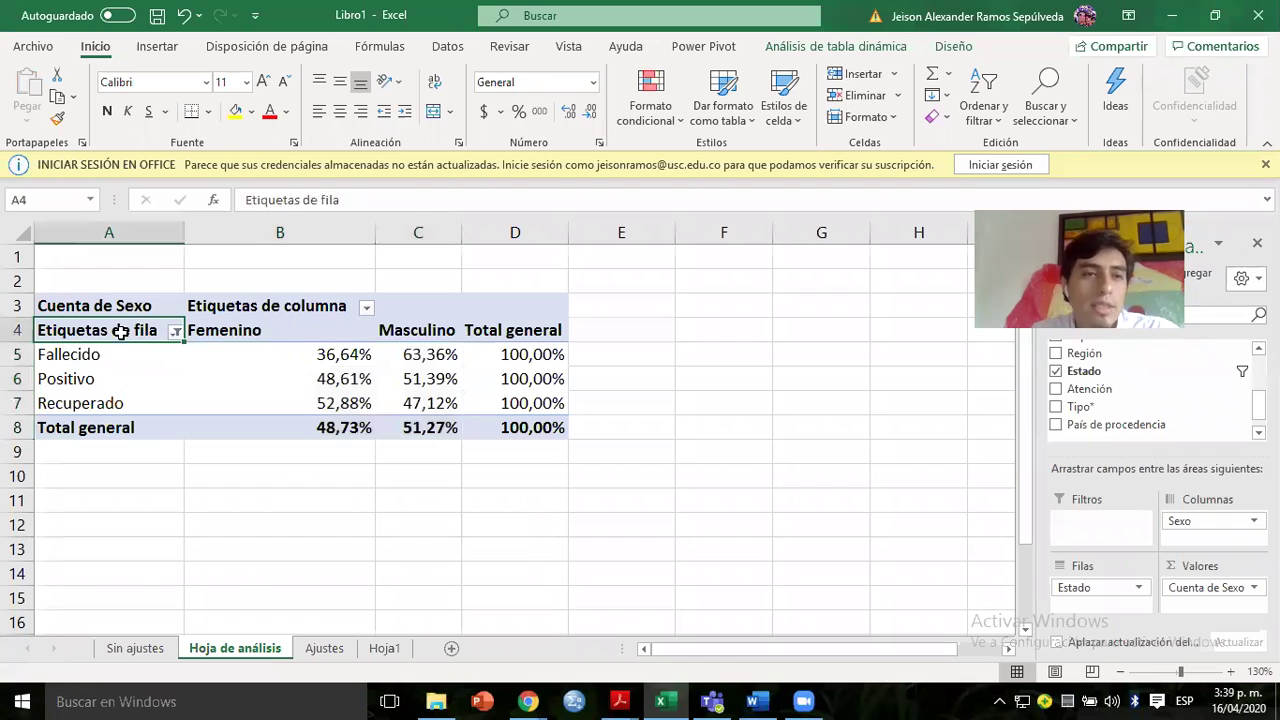
click(168, 47)
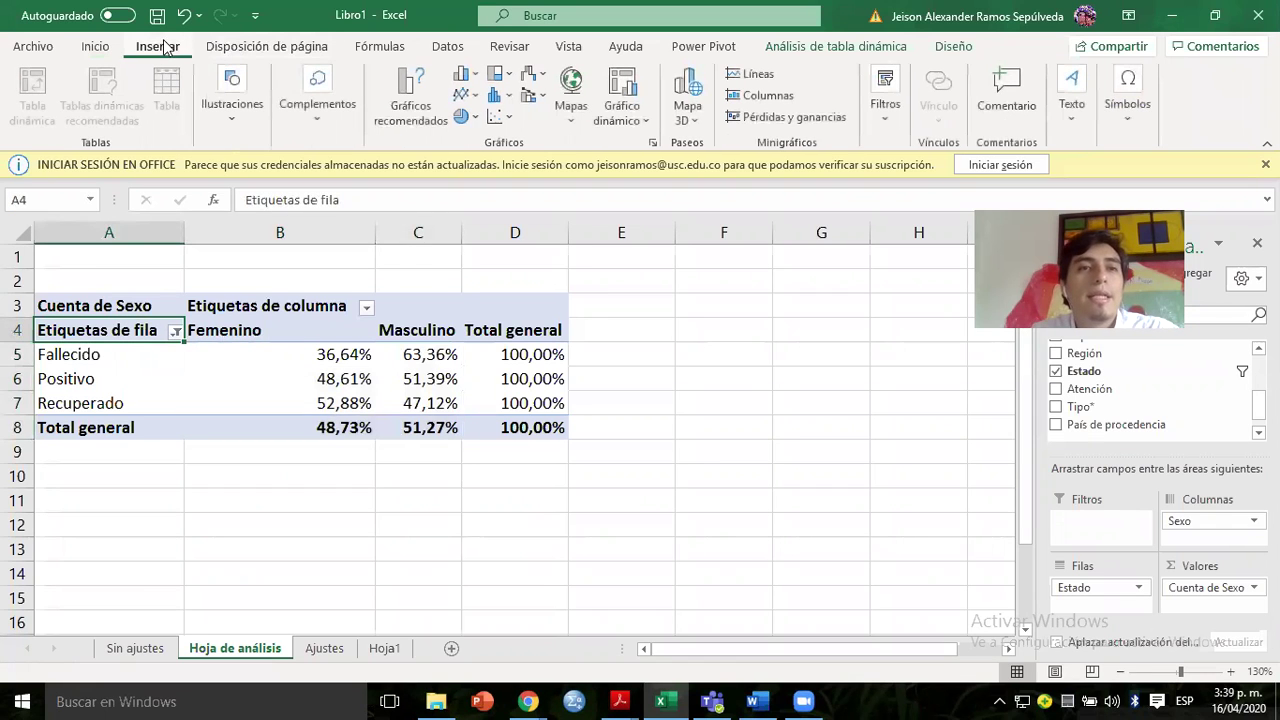
click(434, 100)
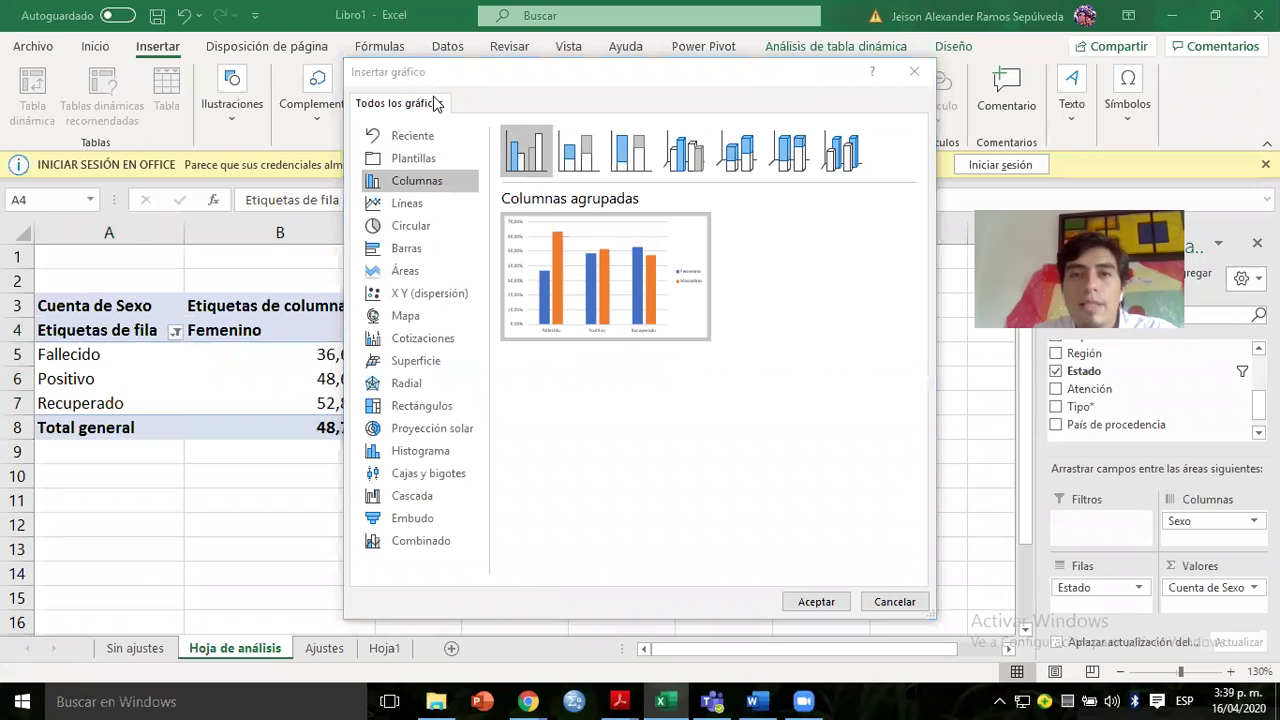
click(630, 152)
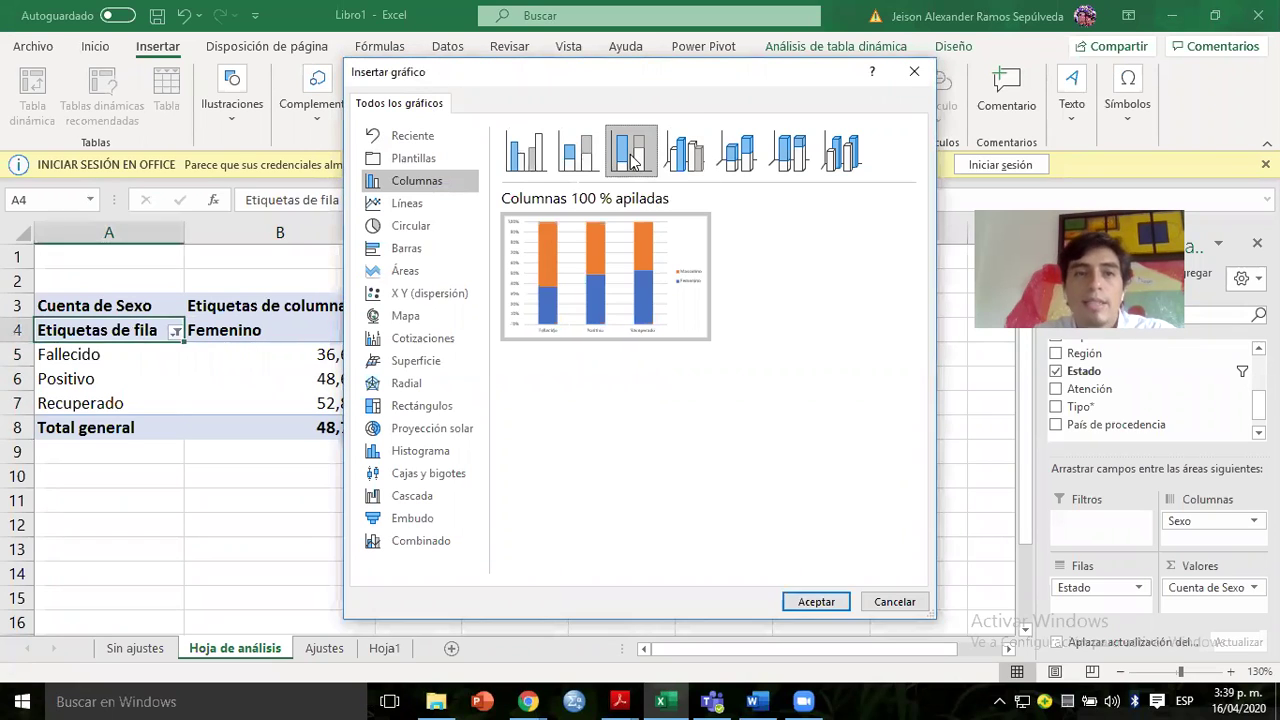
click(815, 602)
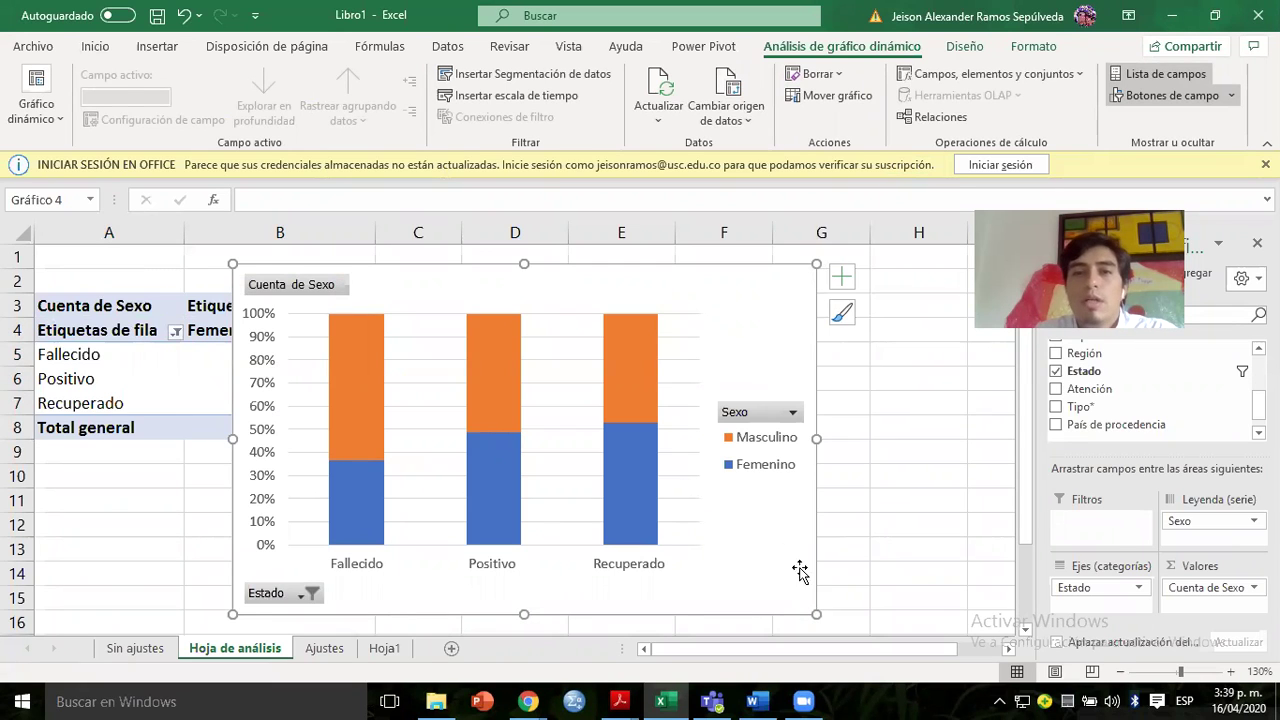
drag(484, 267, 579, 264)
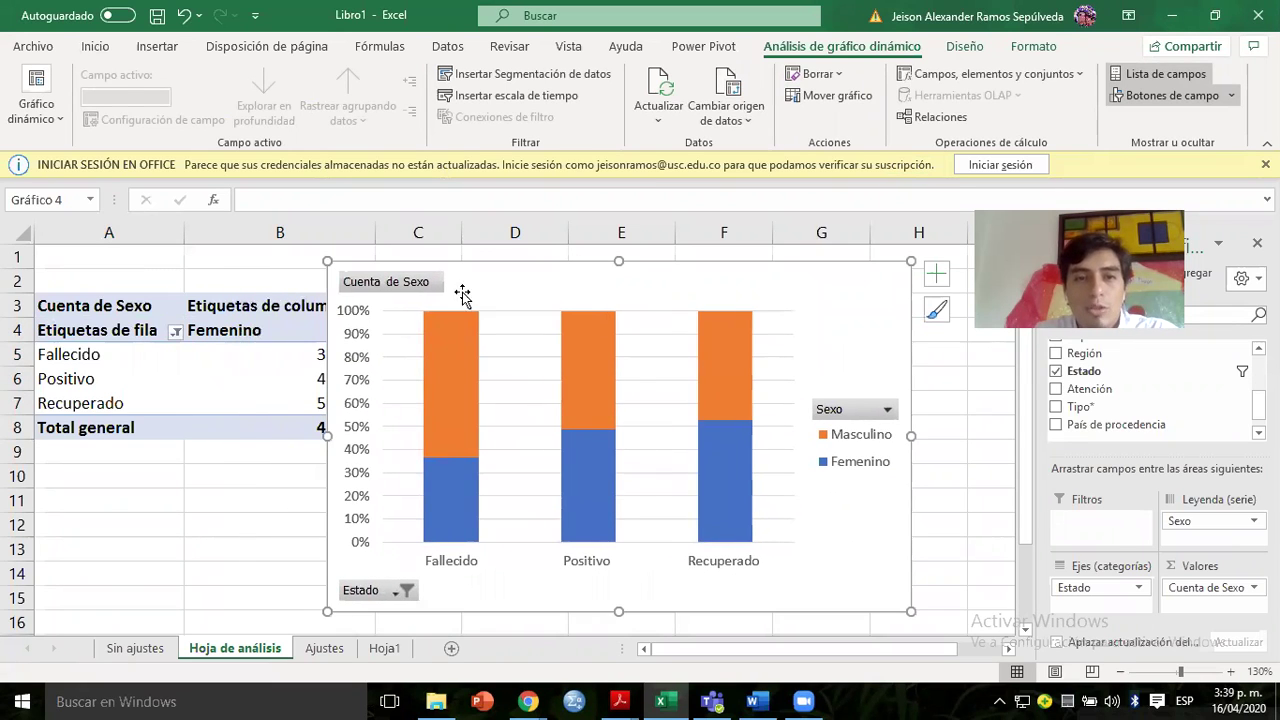
mouse_move(446, 508)
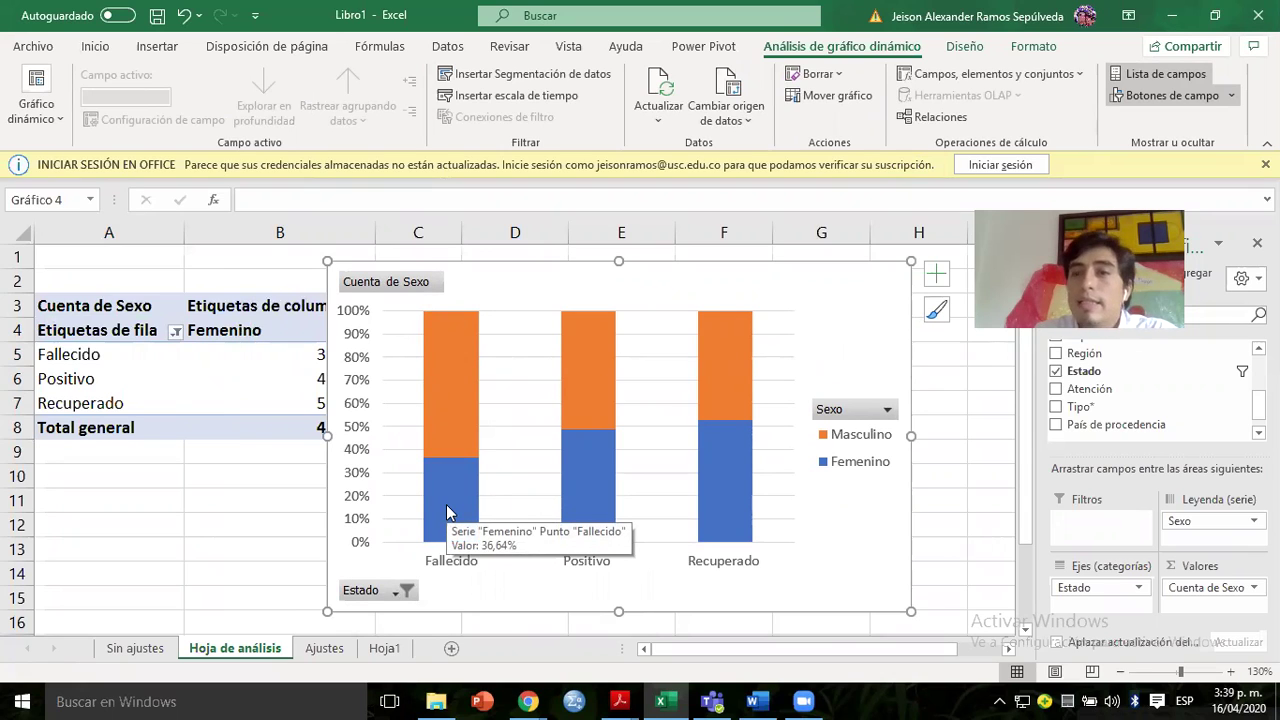
mouse_move(446, 345)
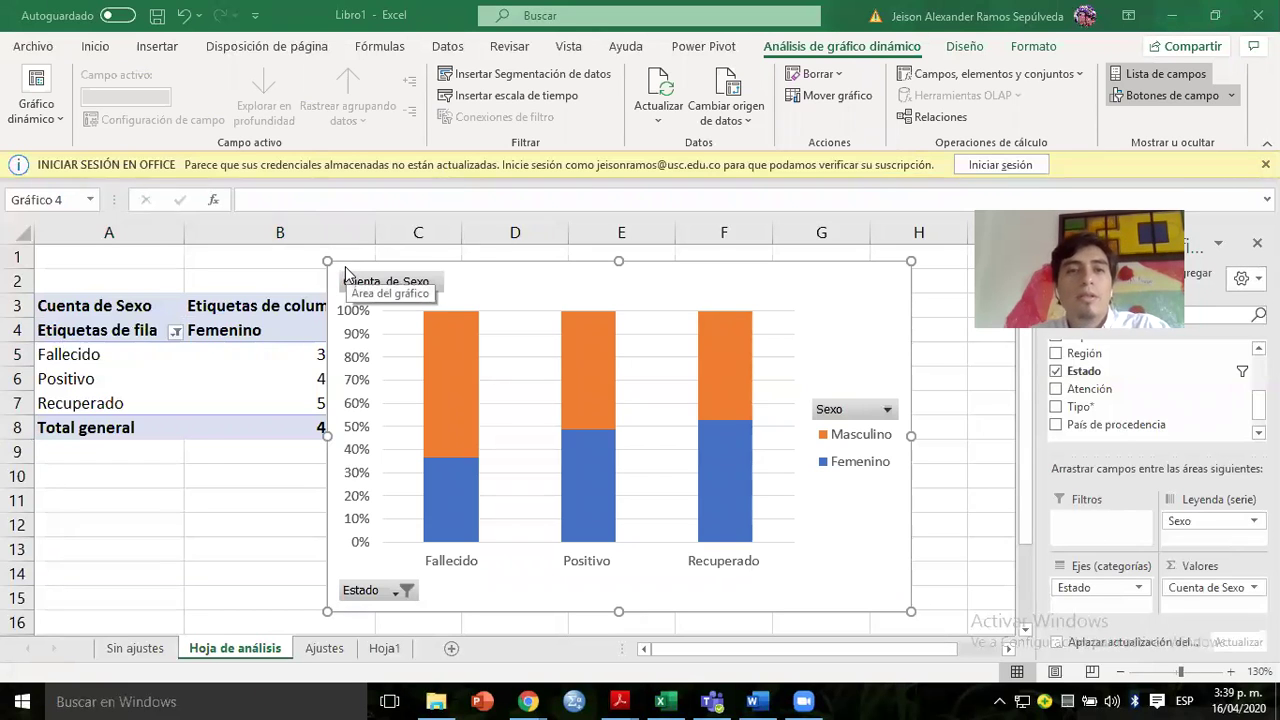
Copy the pivot chart into the Word document below the item d table and shrink it proportionally.
click(346, 272)
key(alt+Tab)
key(alt+Tab)
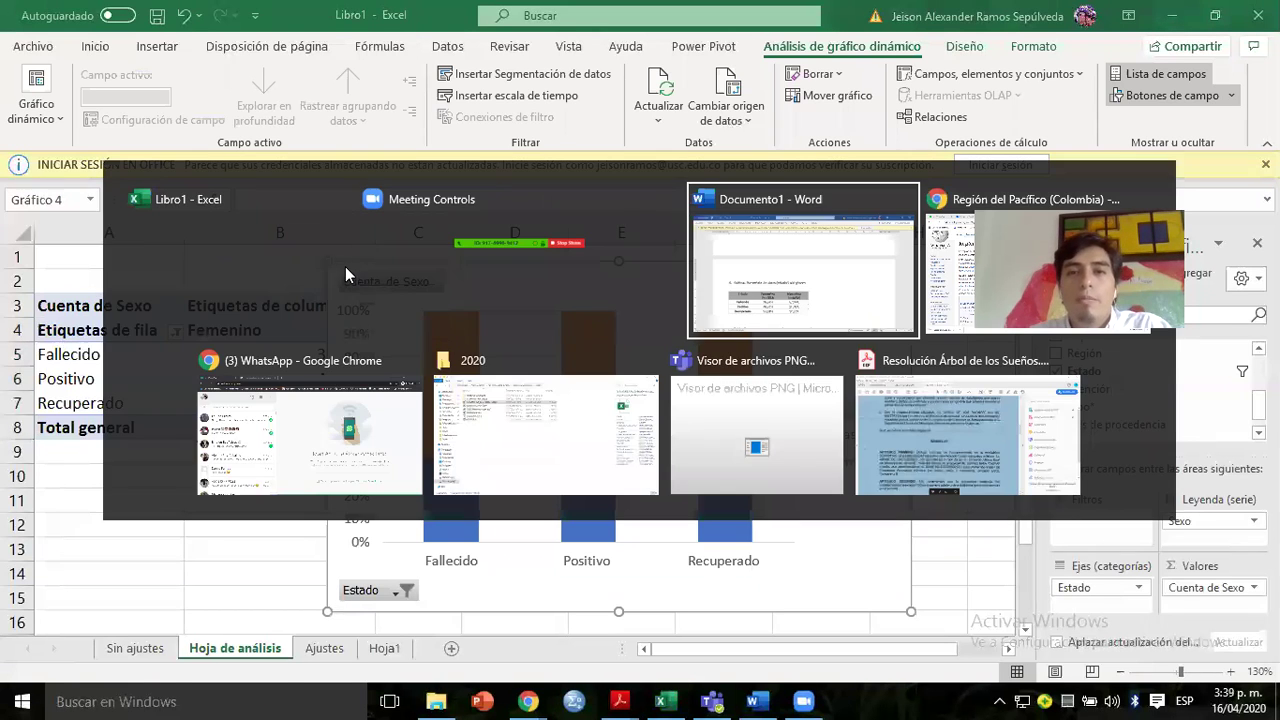
key(ctrl+v)
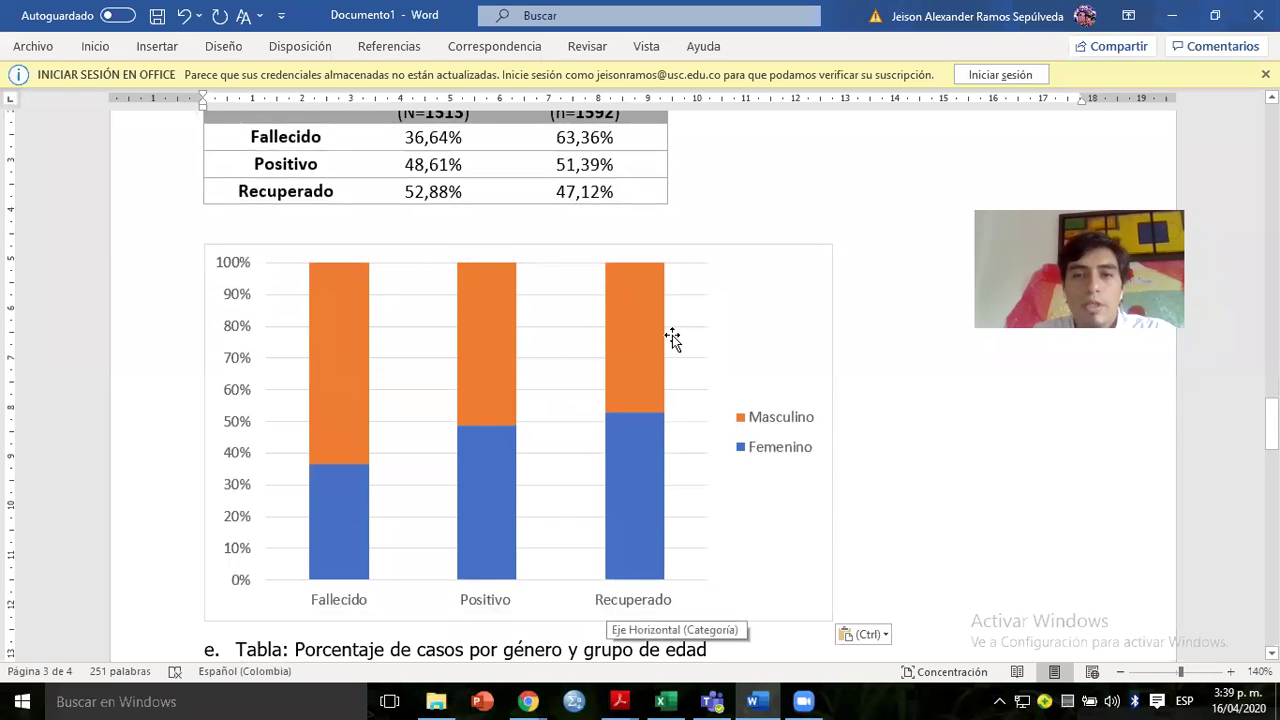
click(722, 299)
drag(828, 619, 754, 509)
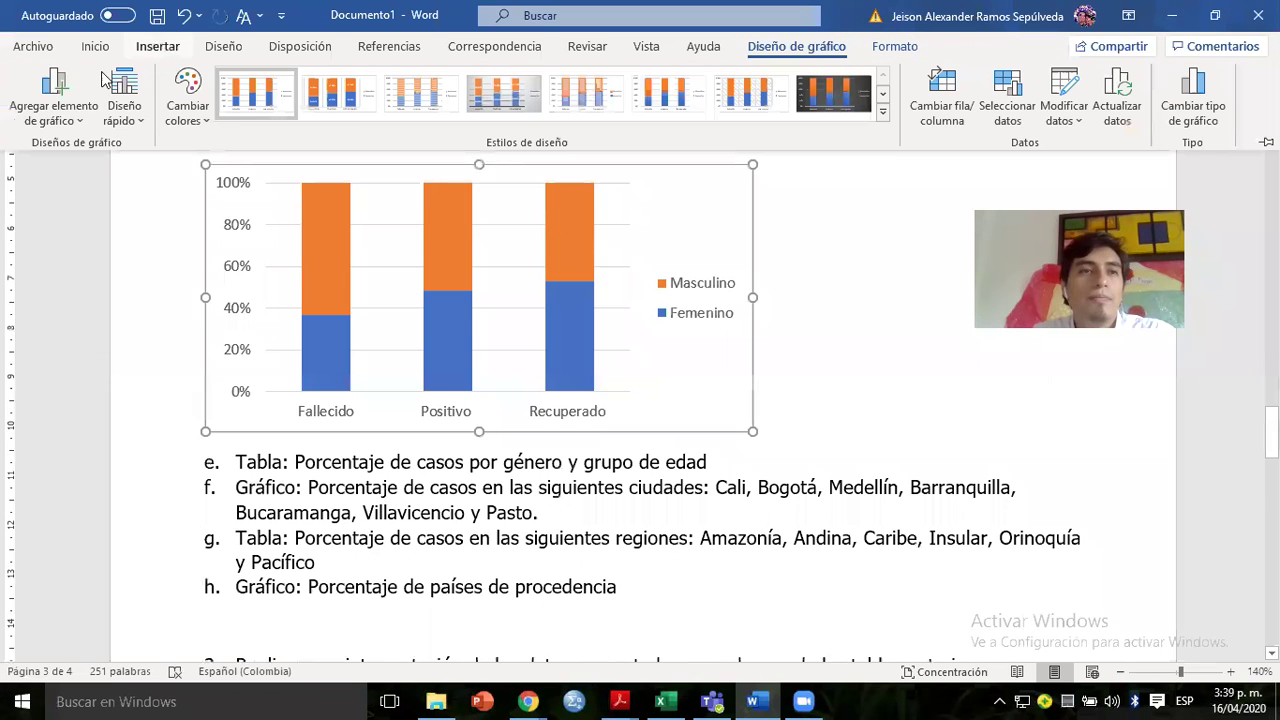
Add a title above the chart reading "Estado de los casos por género".
click(55, 95)
mouse_move(153, 180)
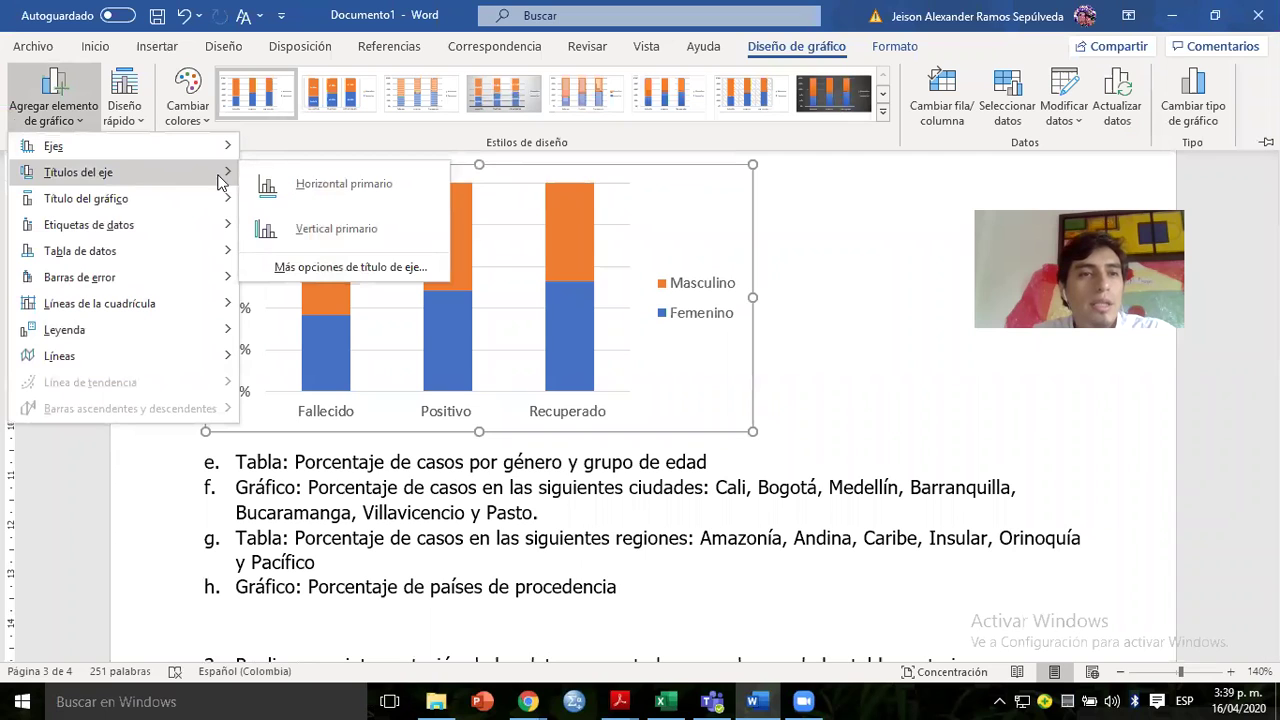
mouse_move(138, 205)
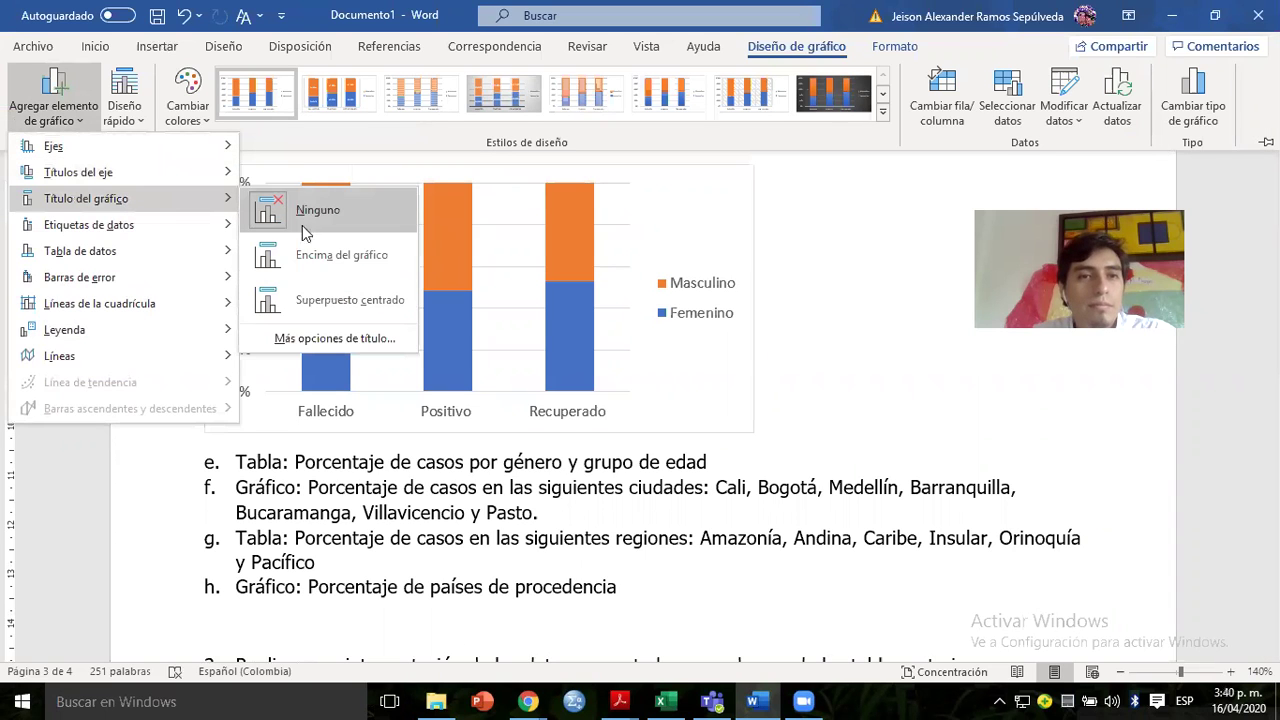
click(305, 250)
click(424, 195)
triple_click(425, 193)
text(Casos)
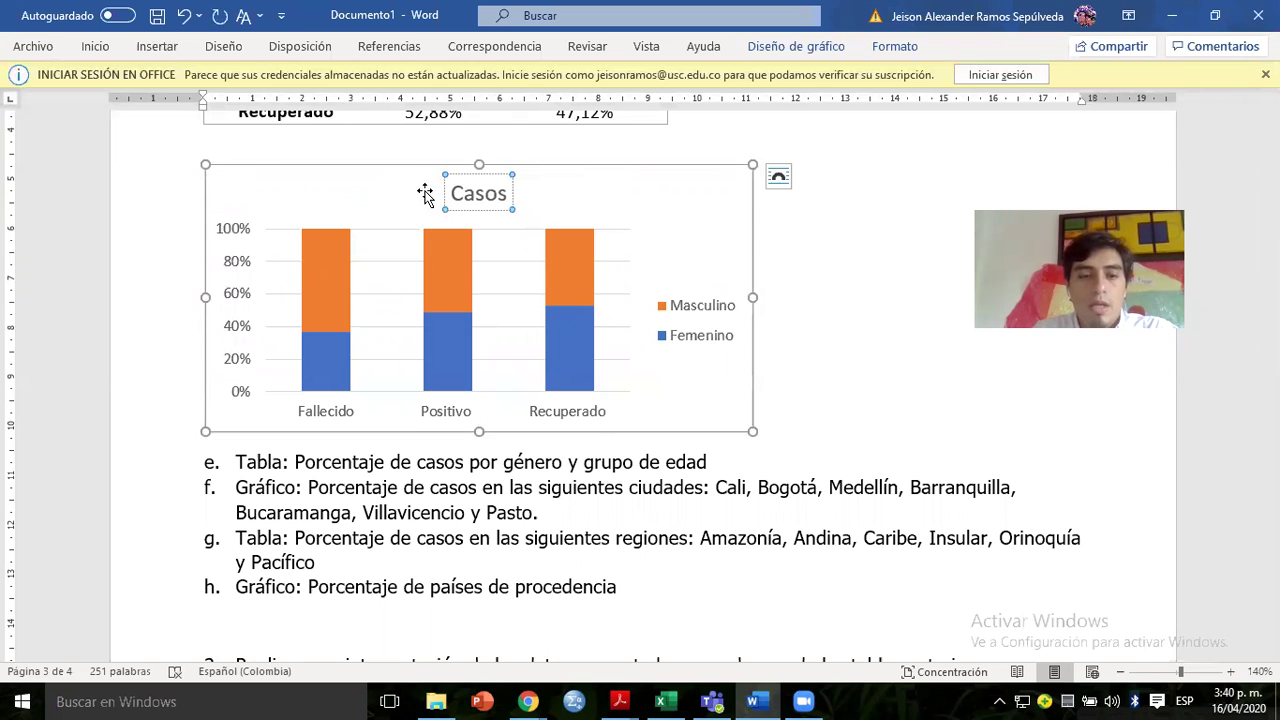
triple_click(425, 193)
text(Estados)
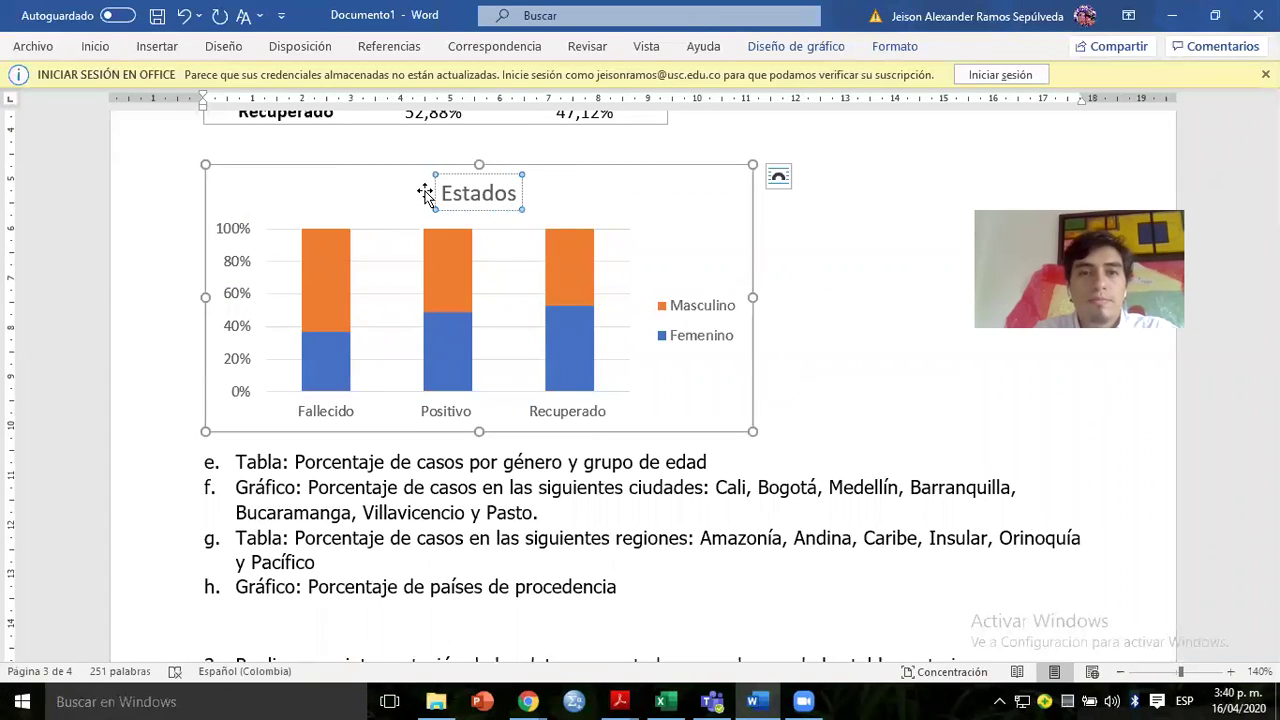
key(BackSpace)
text(de lo)
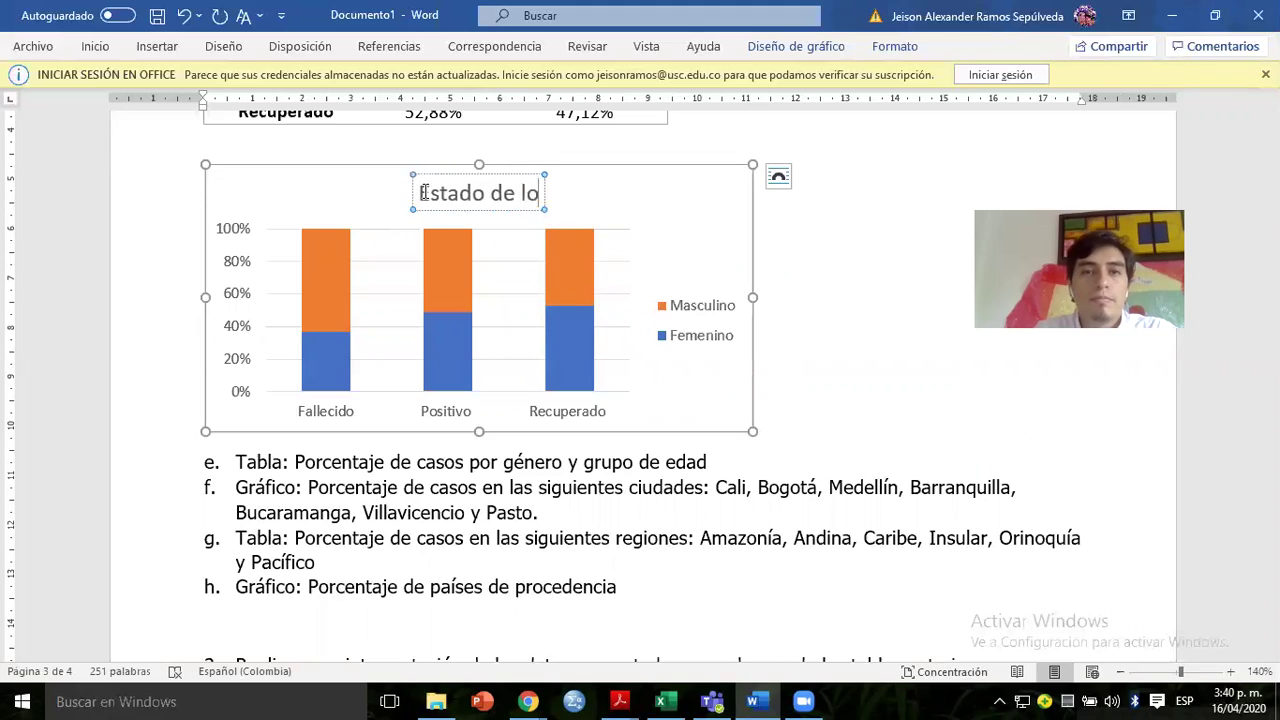
text(s casos por género)
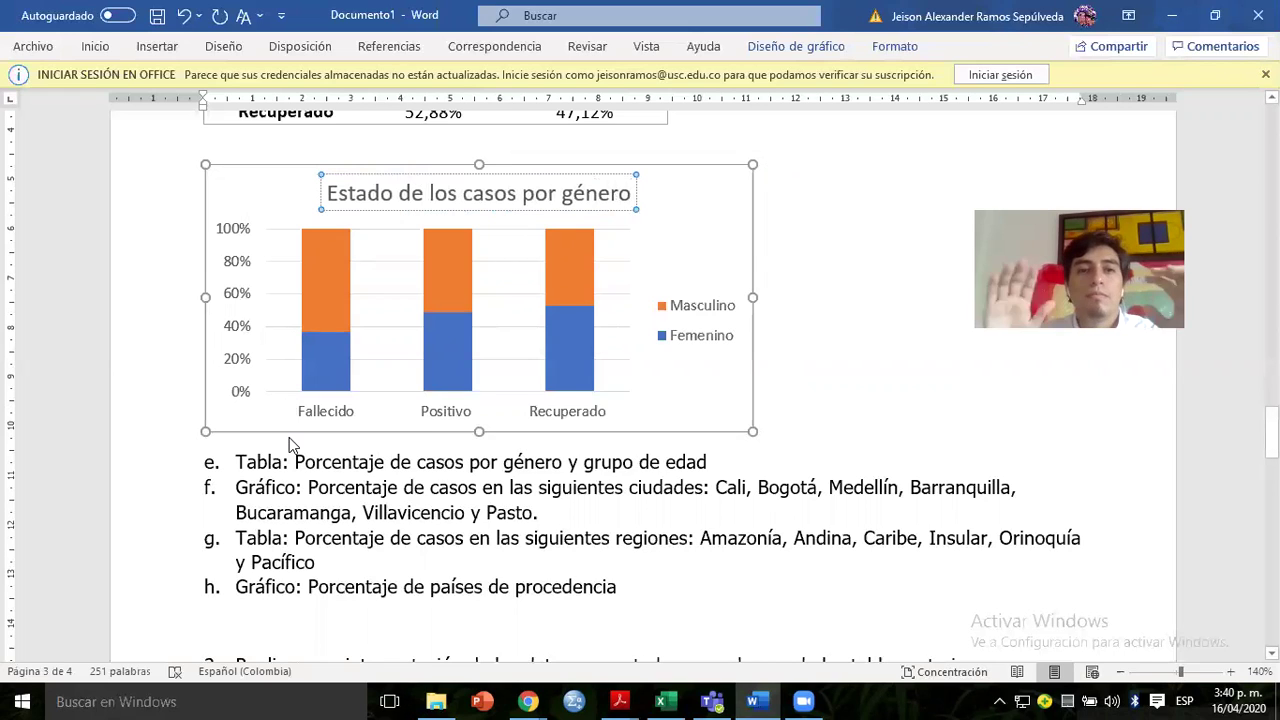
Deselect the chart in Word, place the cursor in item e, then switch to Excel and delete the pivot chart.
key(Escape)
click(341, 465)
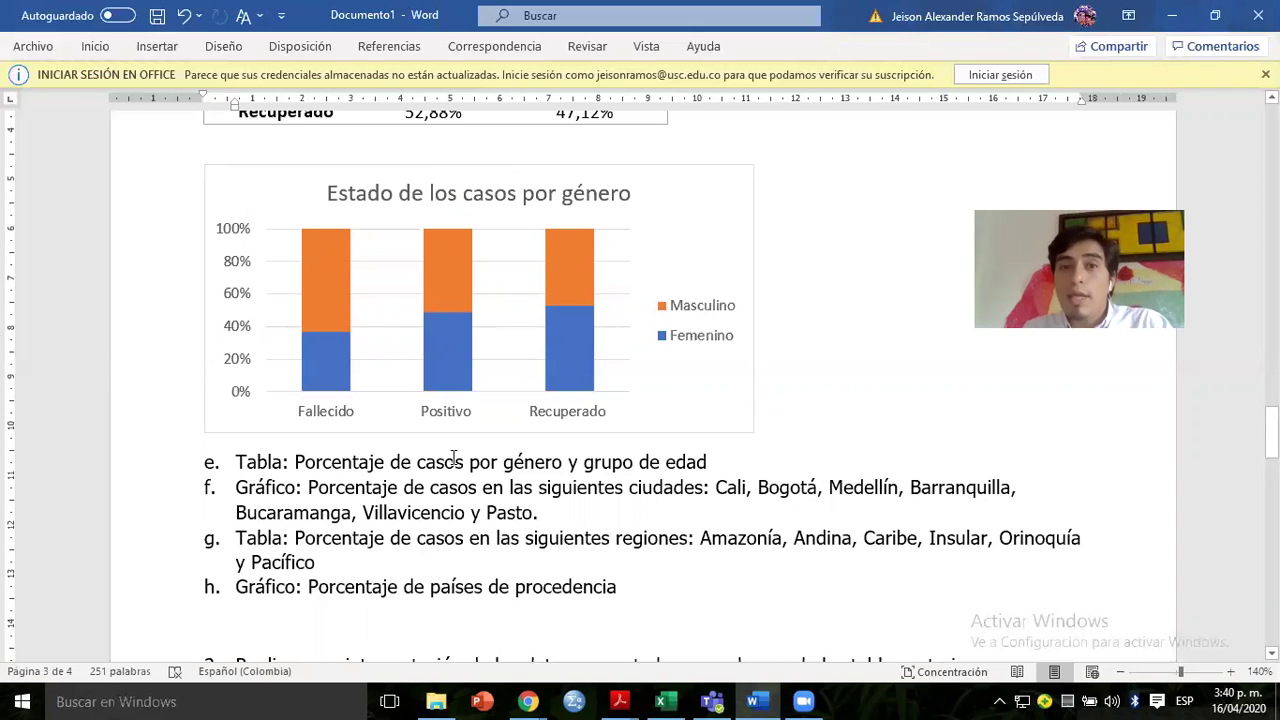
key(alt+Tab)
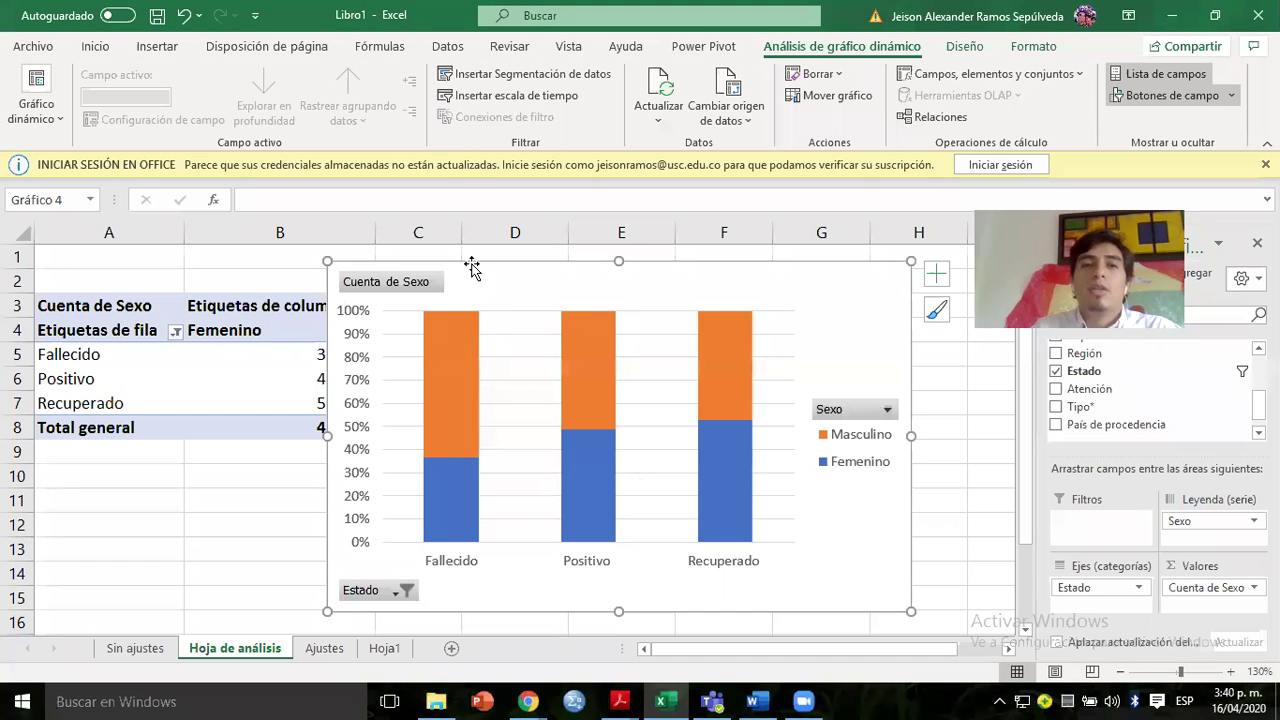
key(Delete)
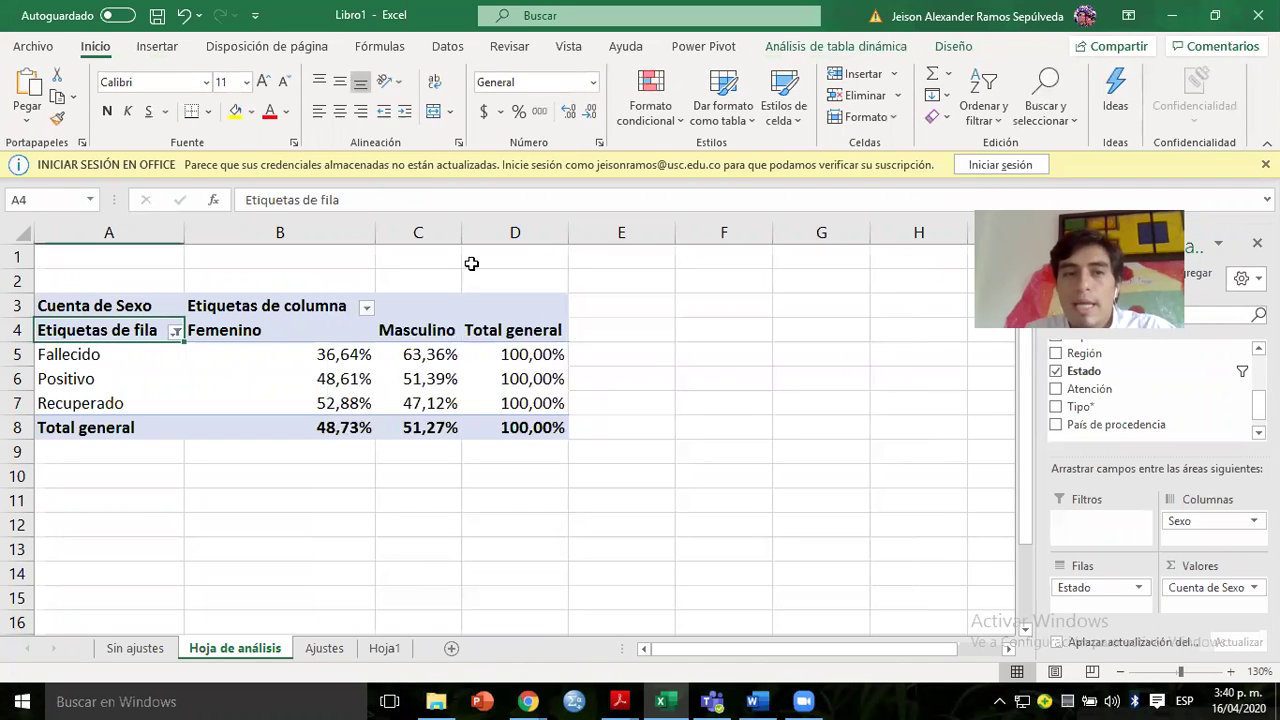
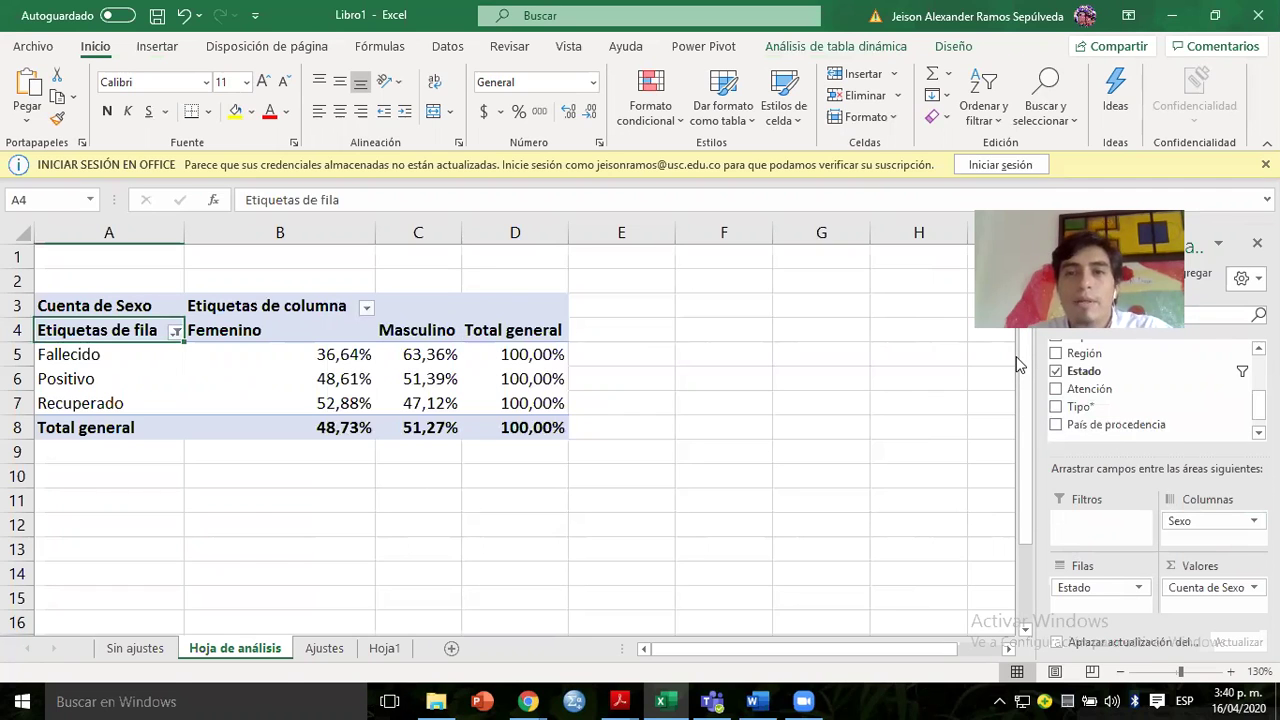
Switch to Word, add blank space below item e, and return to Excel.
key(alt+Tab)
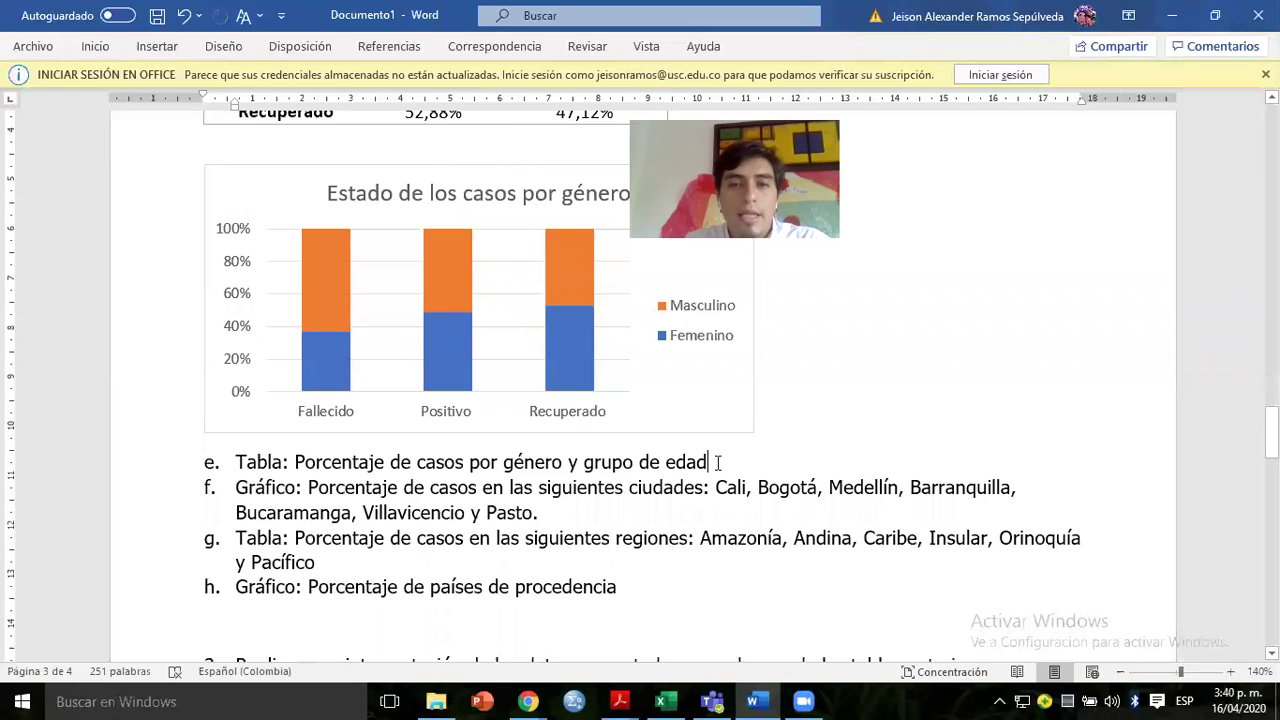
key(Return)
key(Return)
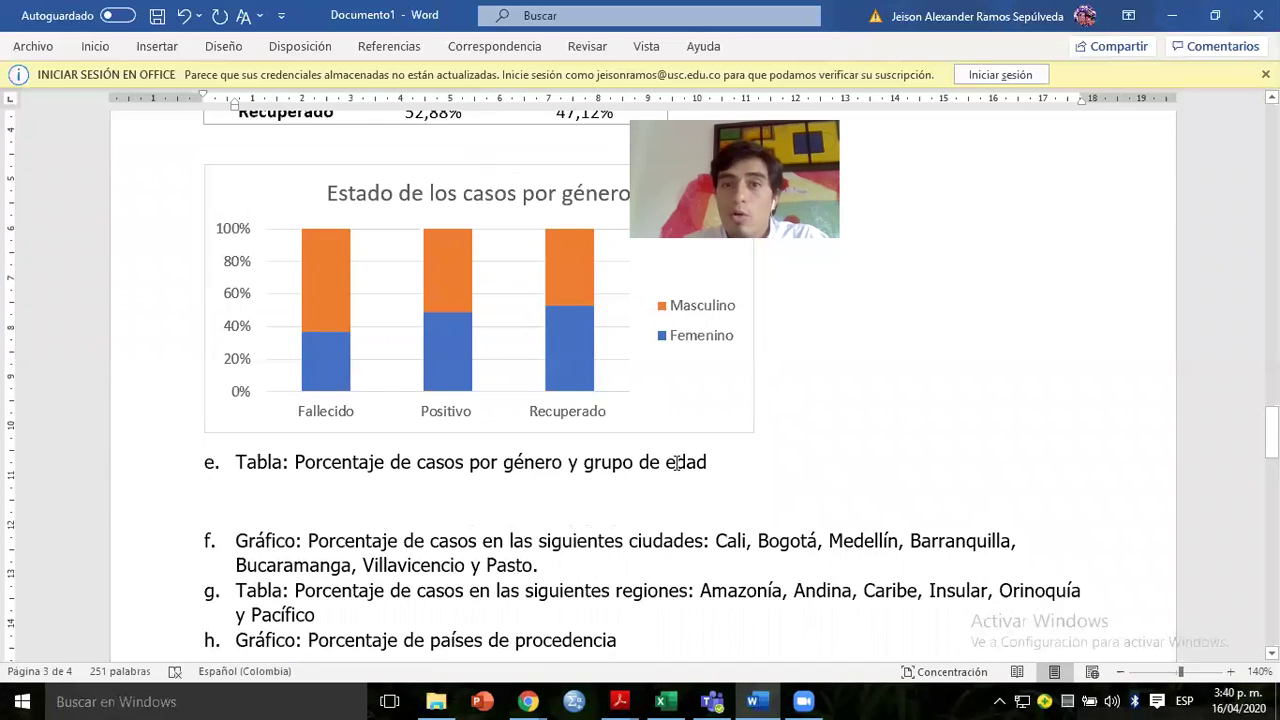
key(alt+Tab)
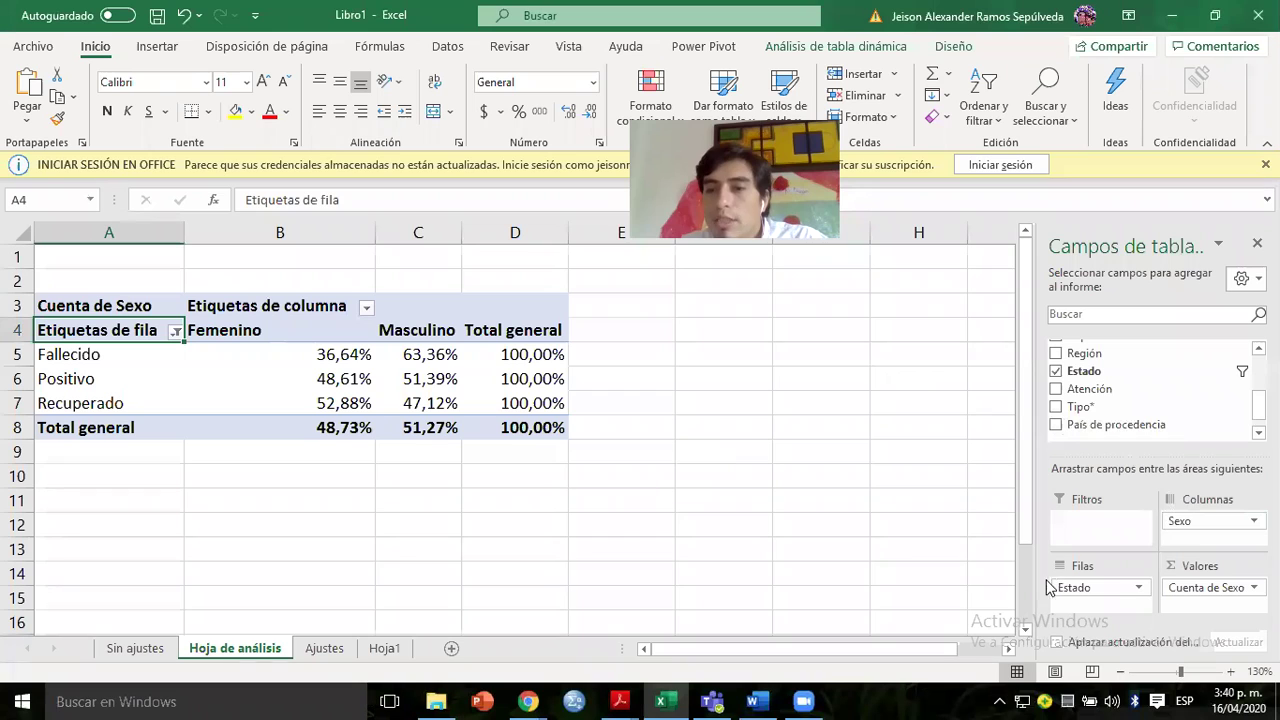
Try adding Grupo de edad beneath Sexo in the pivot table's columns.
drag(56, 352, 55, 381)
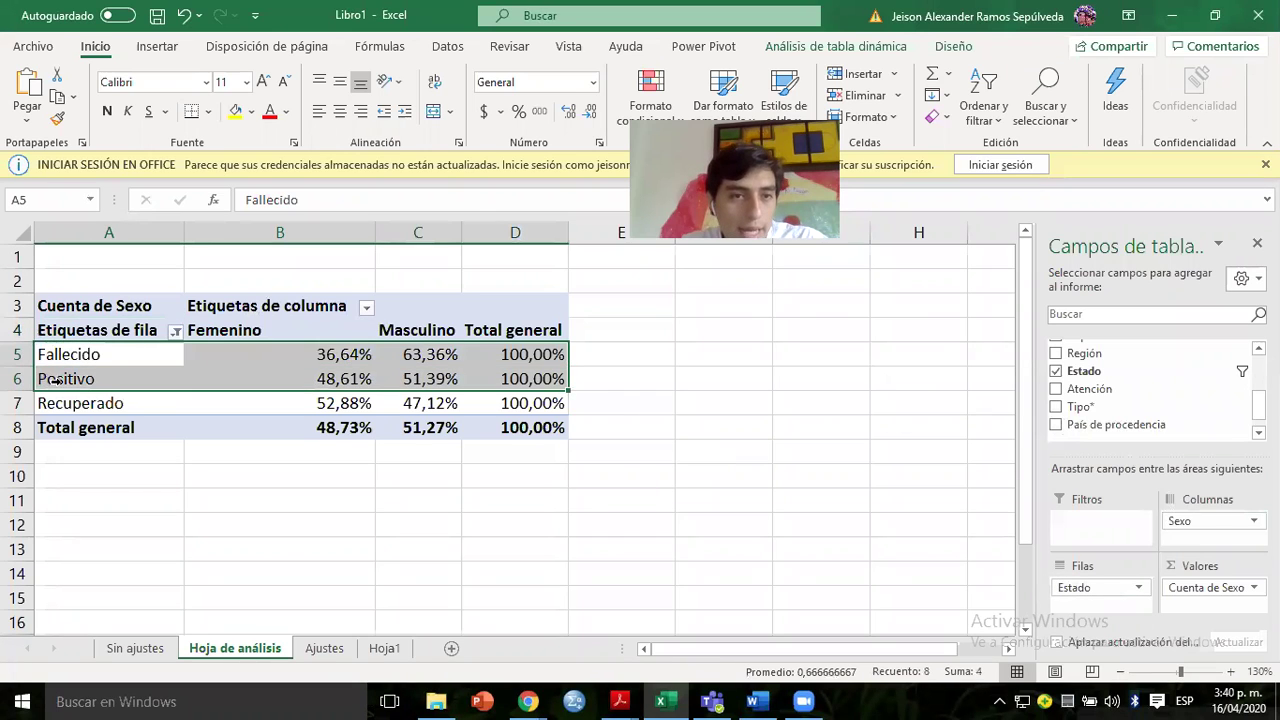
click(241, 375)
drag(229, 328, 386, 338)
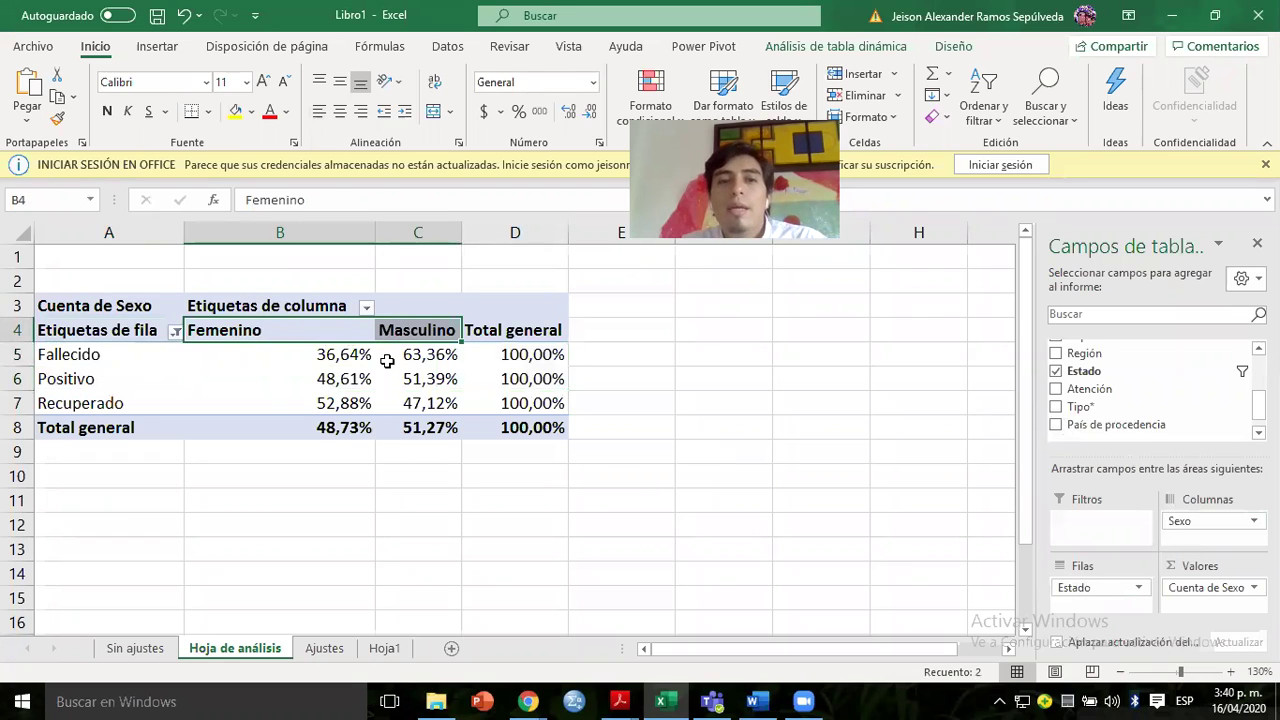
click(389, 360)
scroll(1246, 406, up, 3)
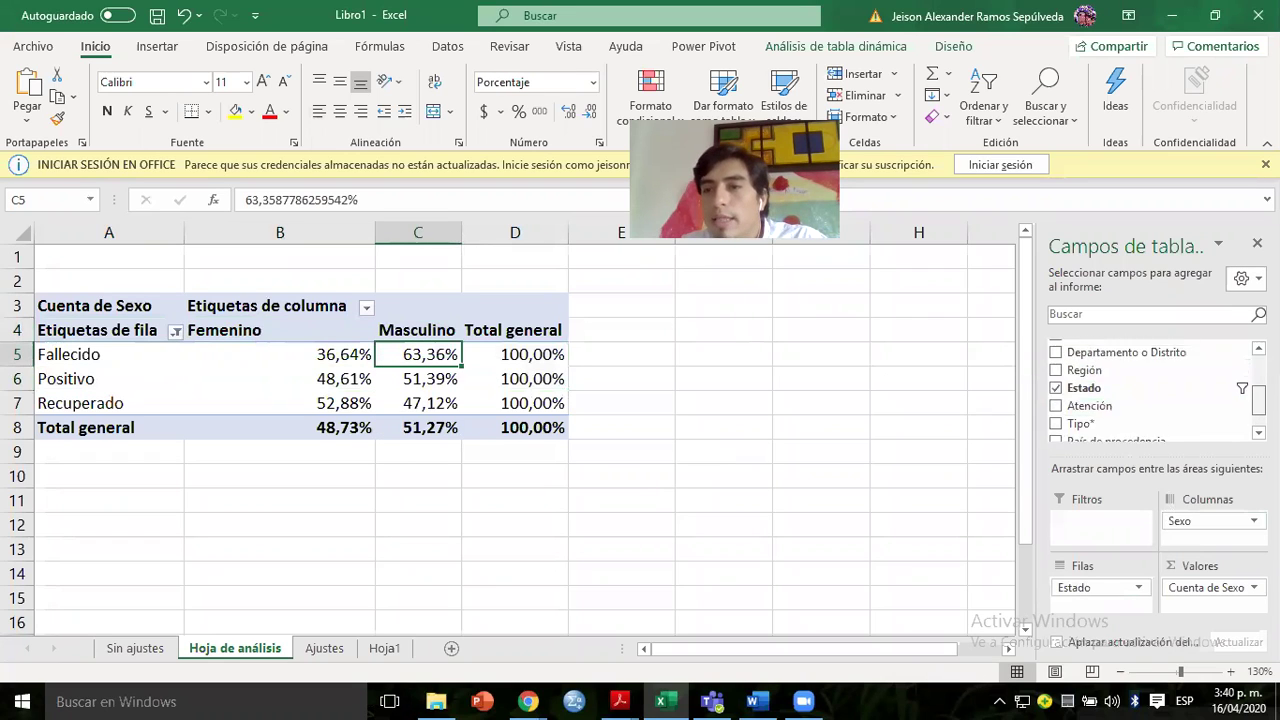
drag(1094, 418, 1178, 544)
click(426, 496)
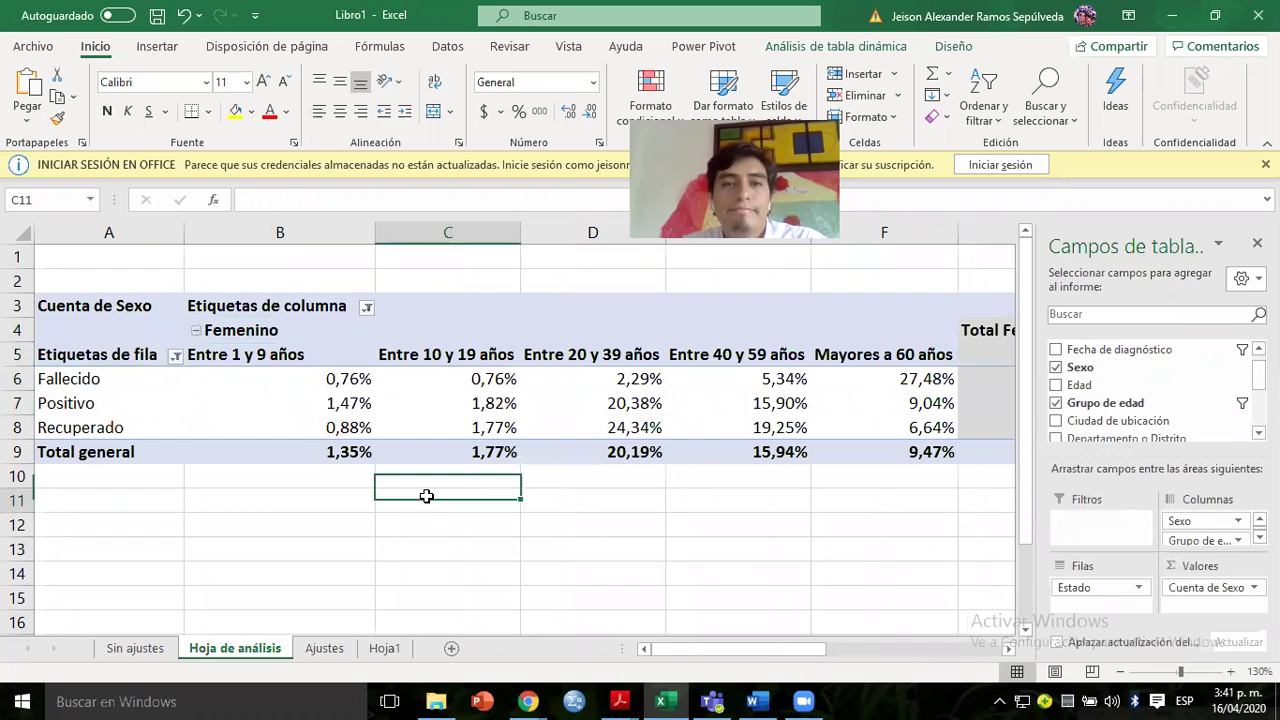
Examine the percentages by age group under Femenino and Masculino across the pivot table.
click(320, 373)
key(Up)
key(Up)
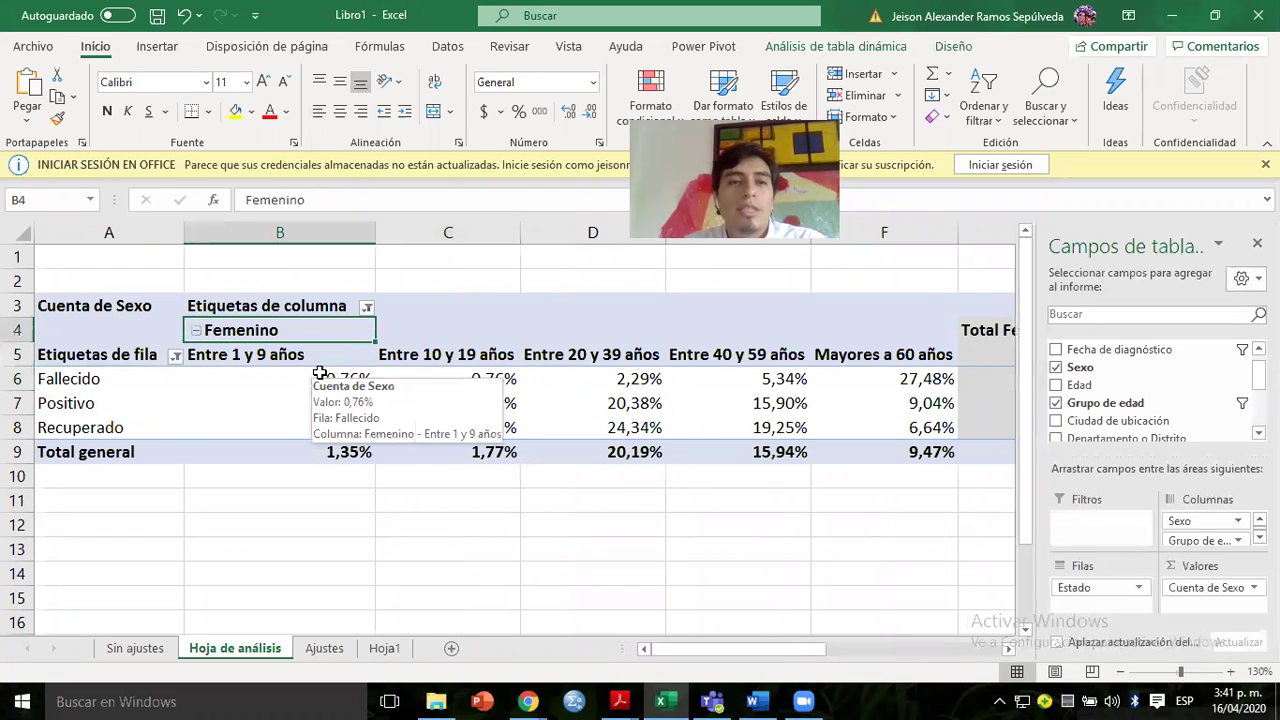
key(Right)
key(Right)
key(Right)
key(Right)
key(Right)
key(Right)
key(Right)
key(Right)
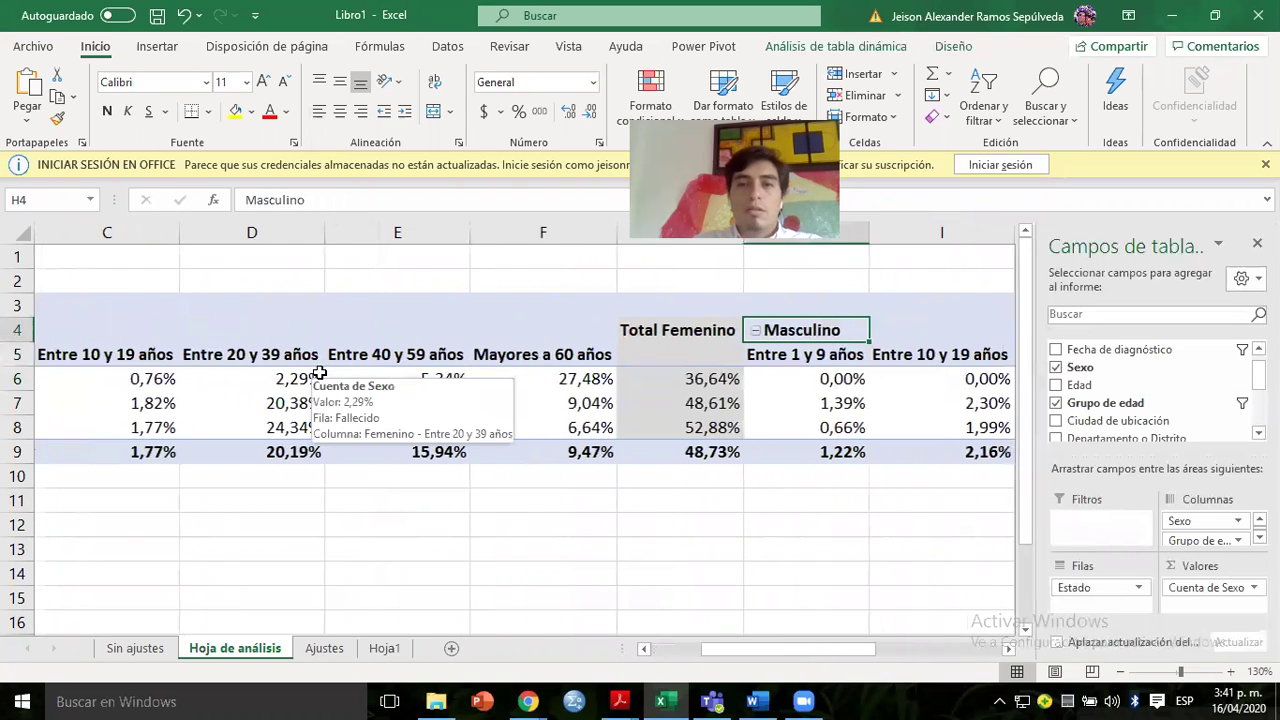
scroll(320, 373, right, 3)
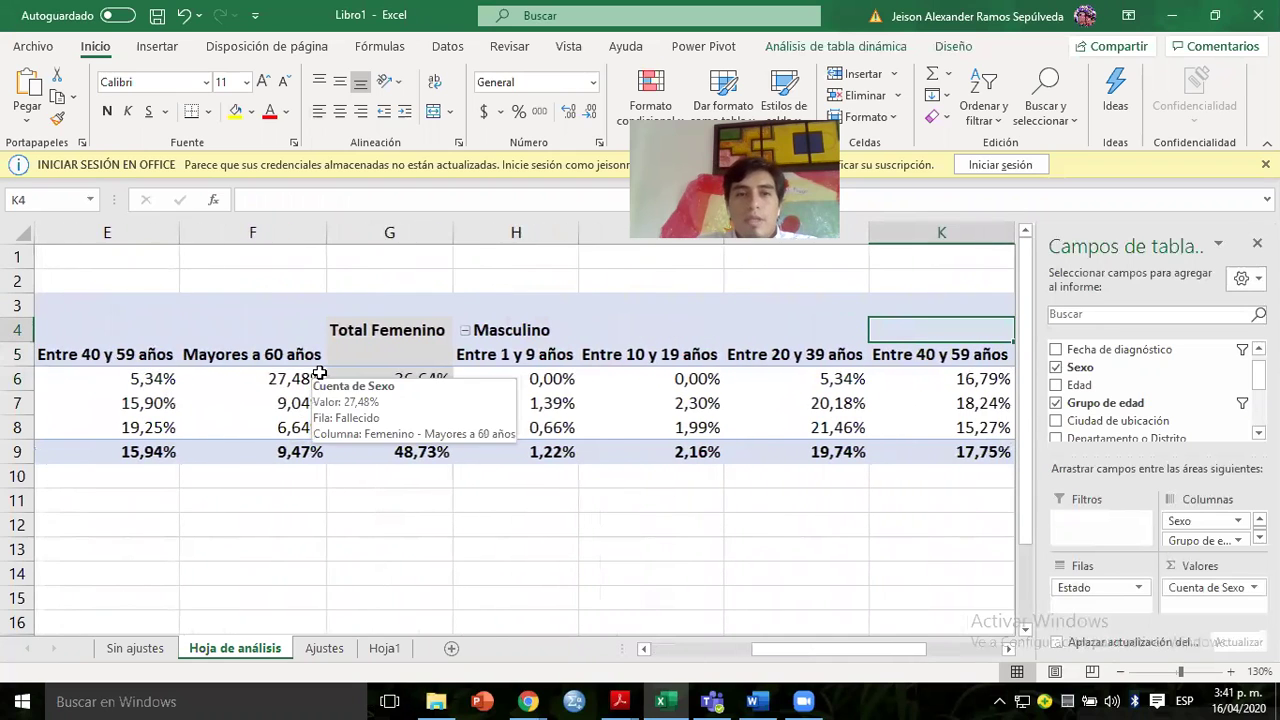
key(Left)
key(Left)
key(Left)
key(Left)
key(Left)
key(Left)
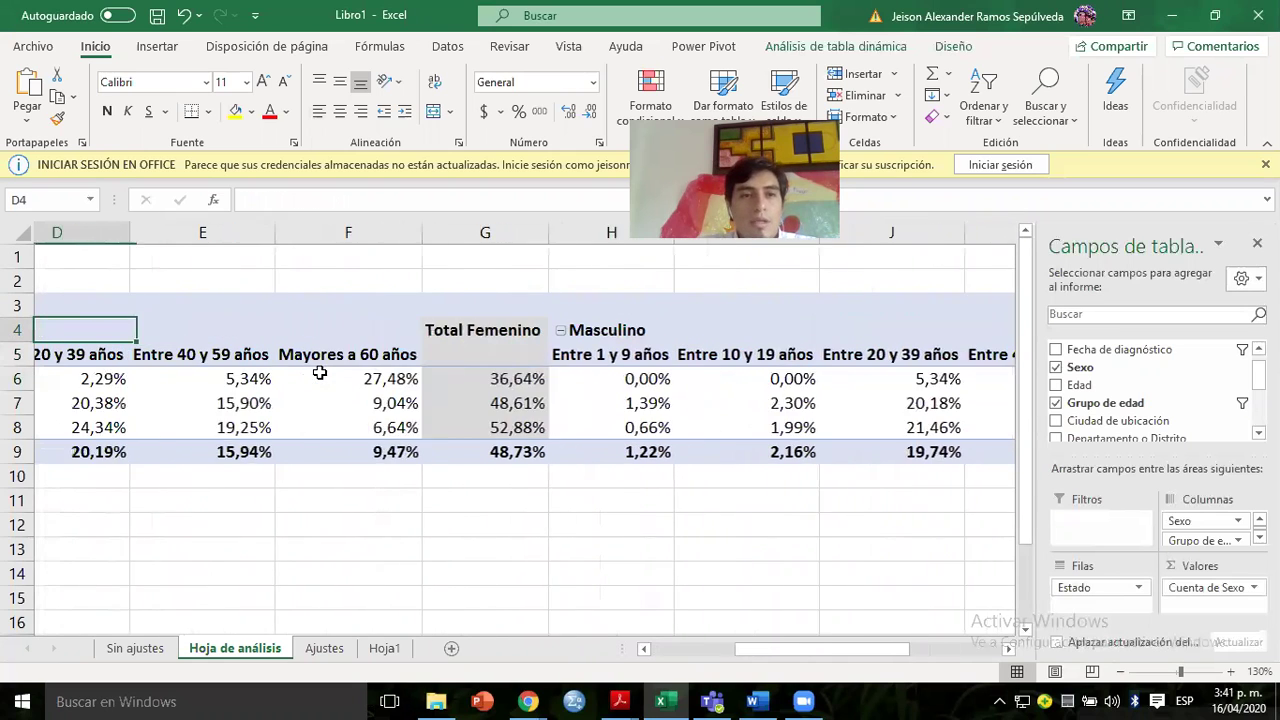
key(Left)
key(Left)
key(Left)
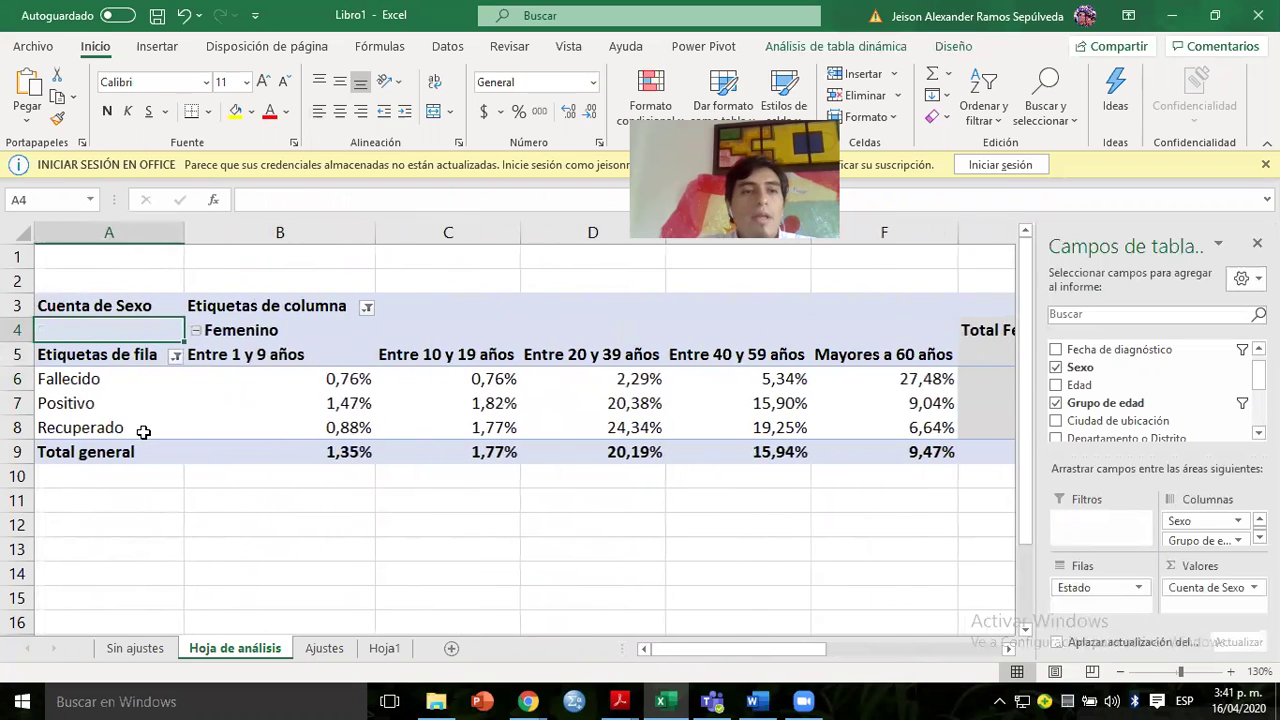
click(254, 378)
key(shift+Right)
key(shift+Right)
key(shift+Right)
key(shift+Right)
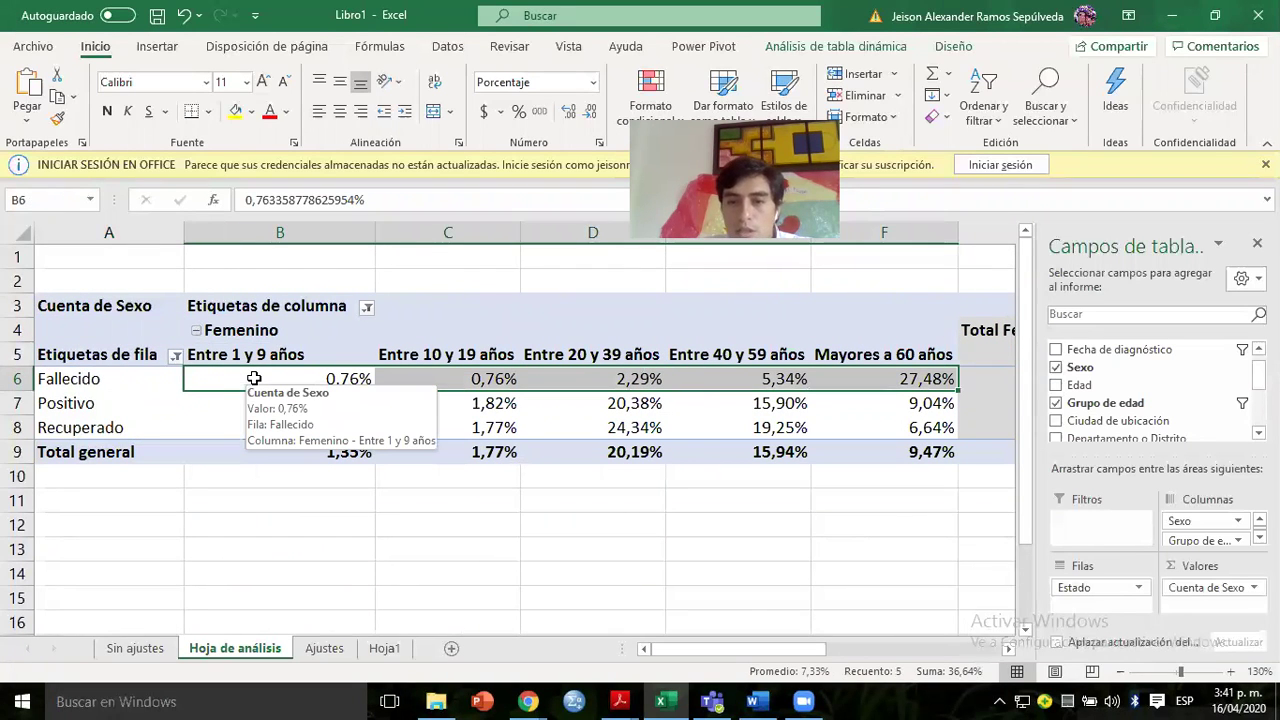
click(347, 405)
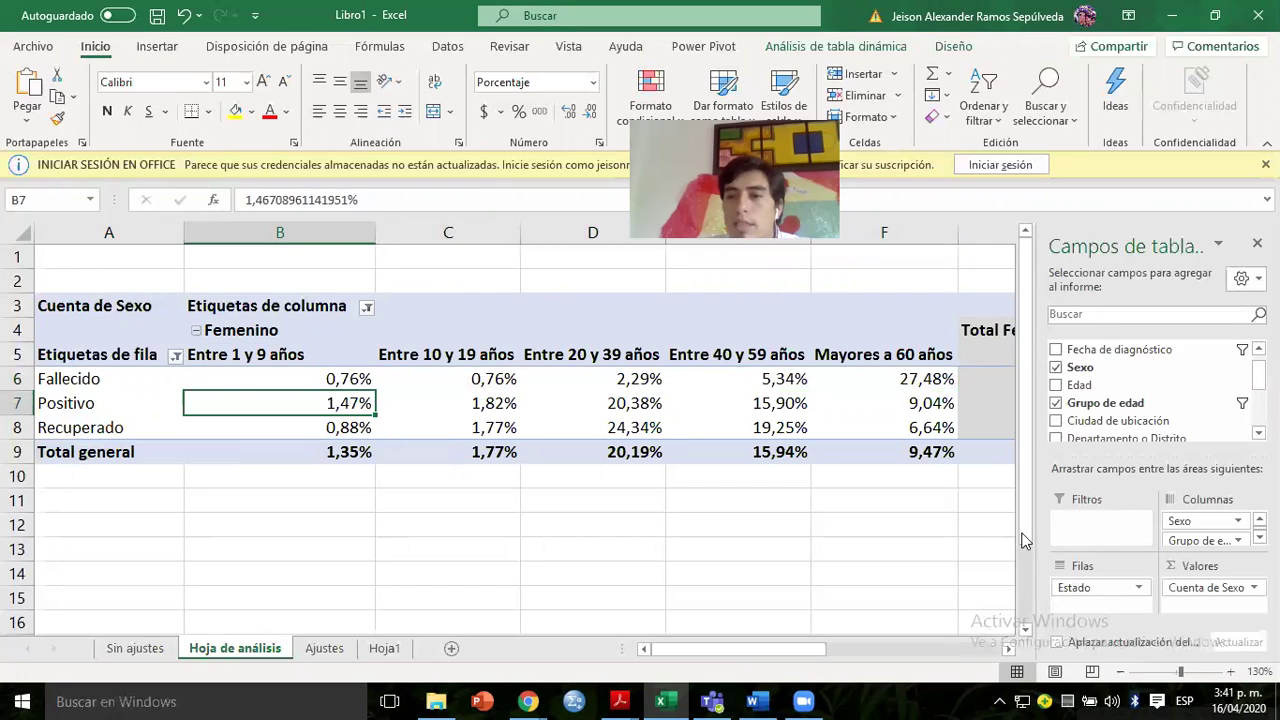
Try Grupo de edad as a pivot table value and as a report filter, and look through its filter choices.
drag(1188, 540, 1188, 608)
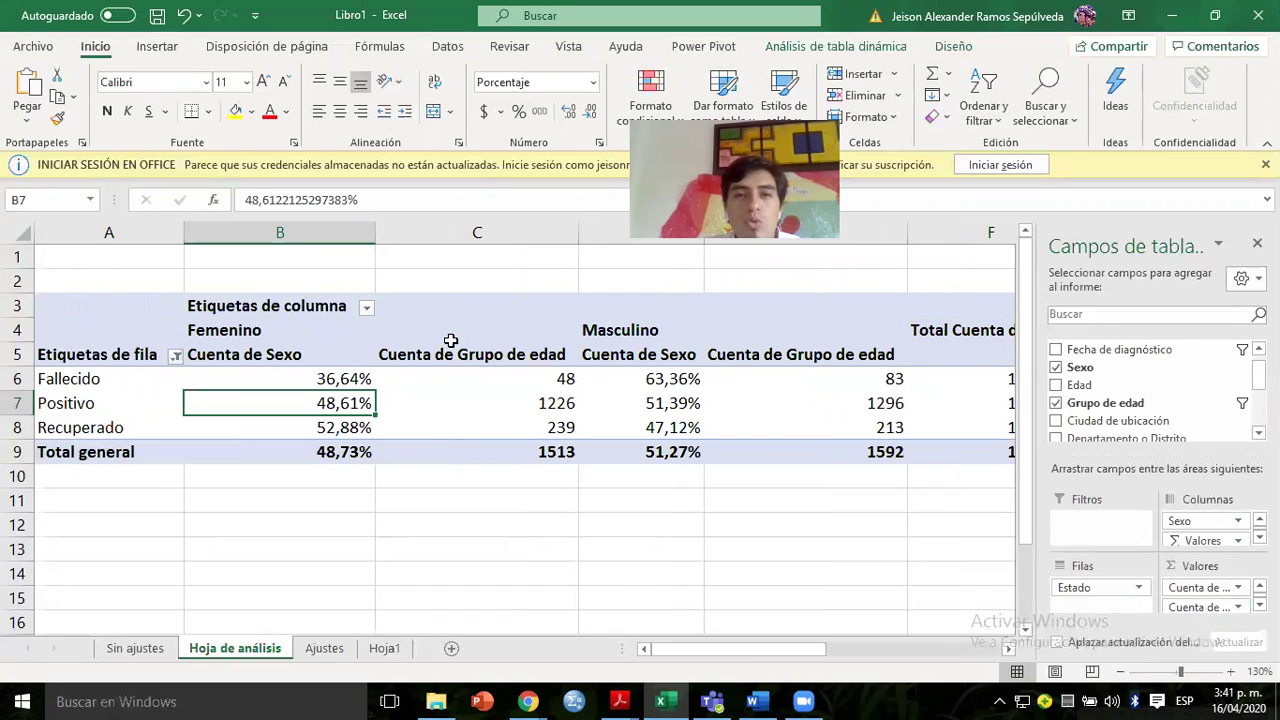
drag(1212, 607, 1110, 534)
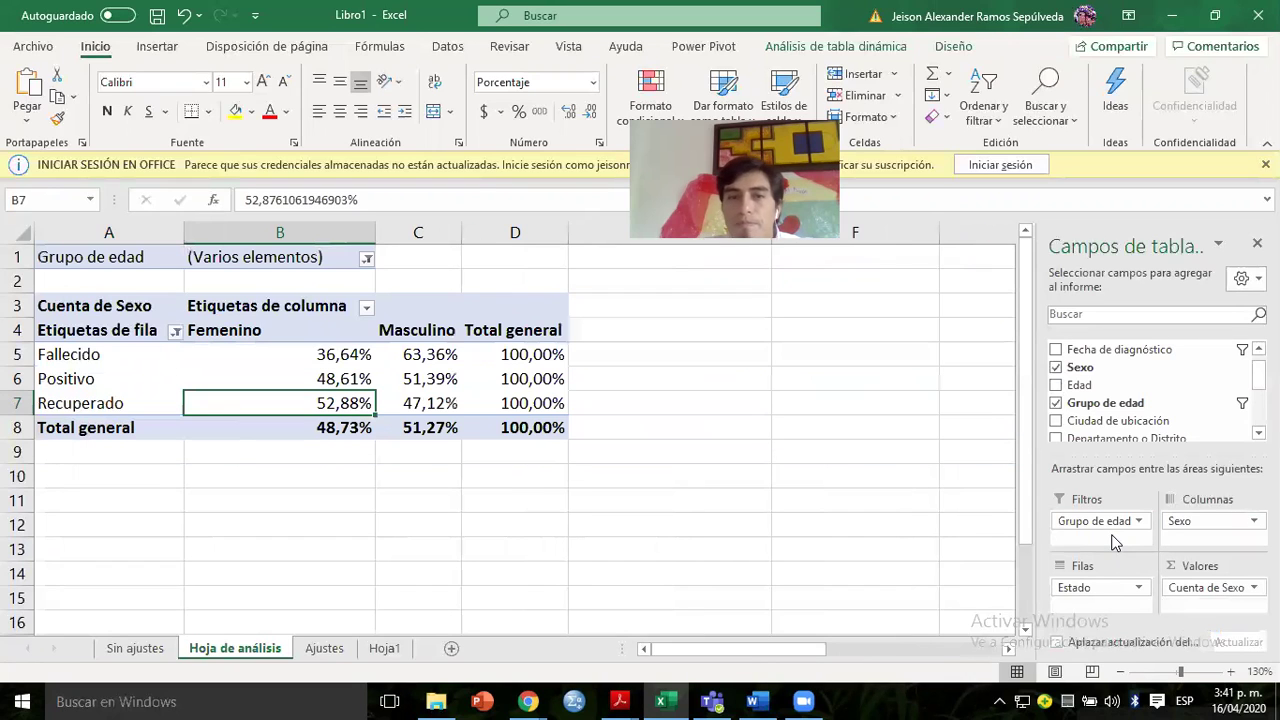
click(228, 306)
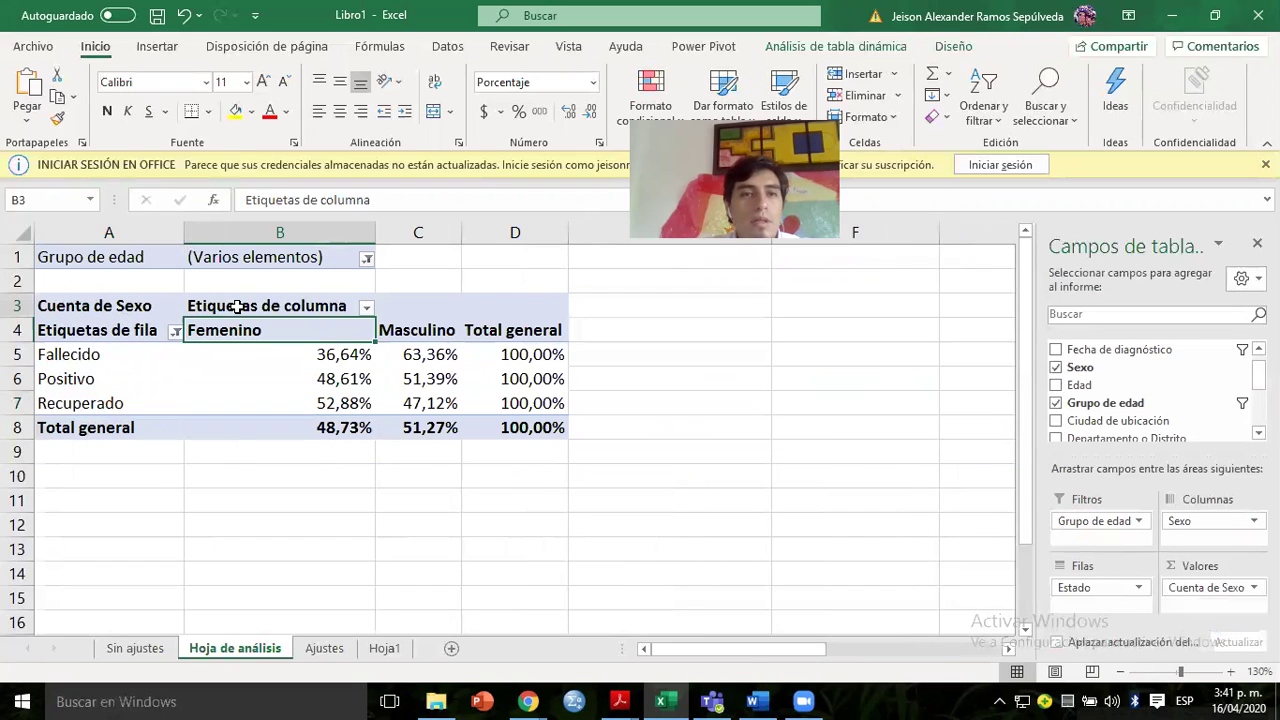
click(367, 259)
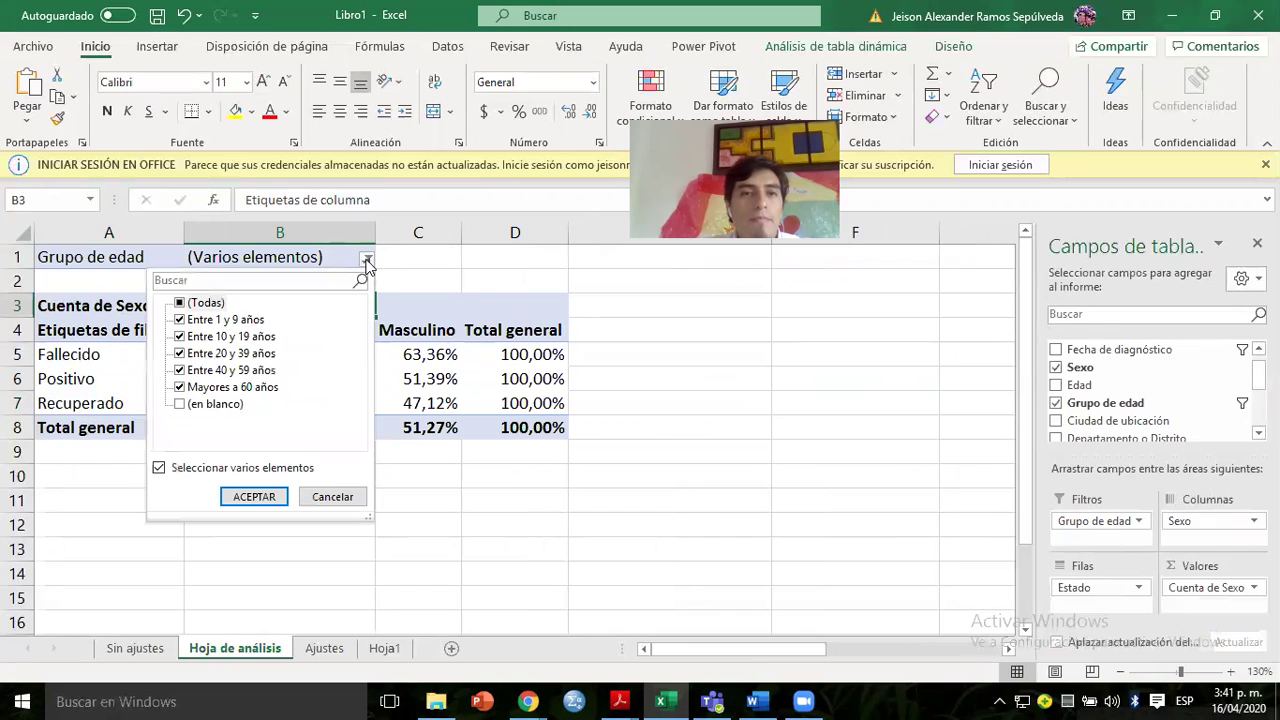
click(198, 304)
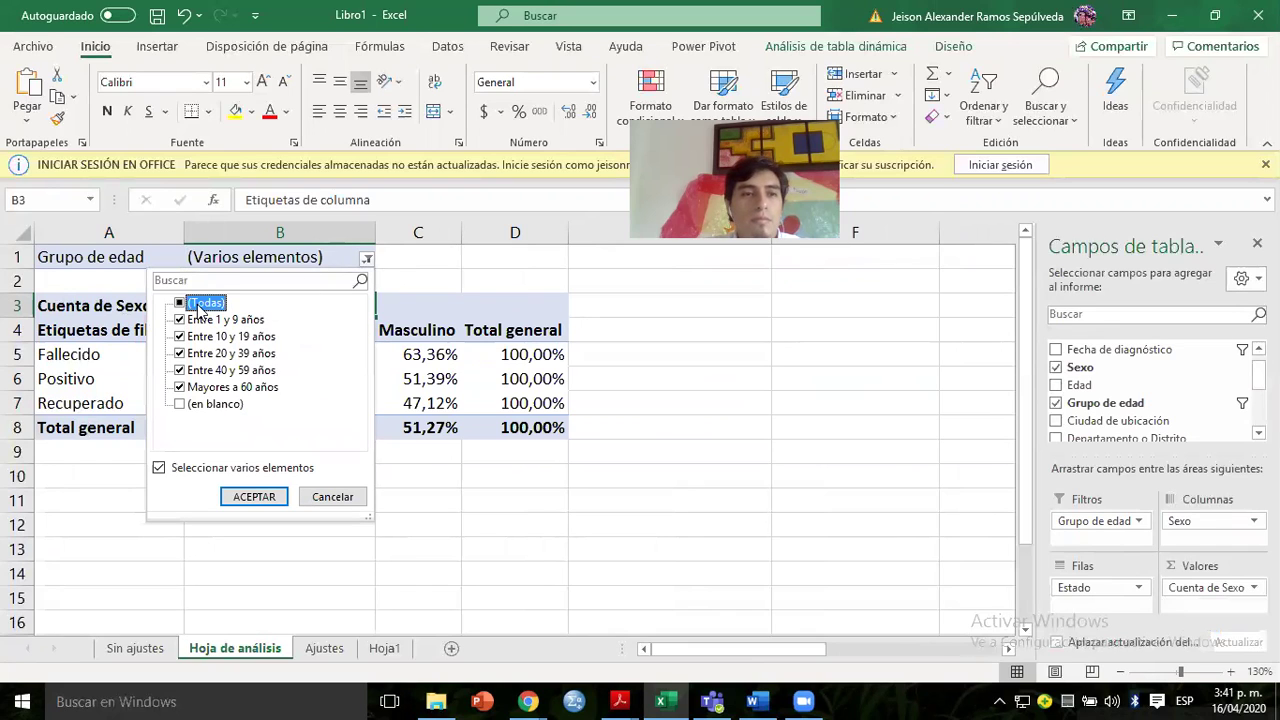
click(332, 496)
click(330, 492)
click(455, 377)
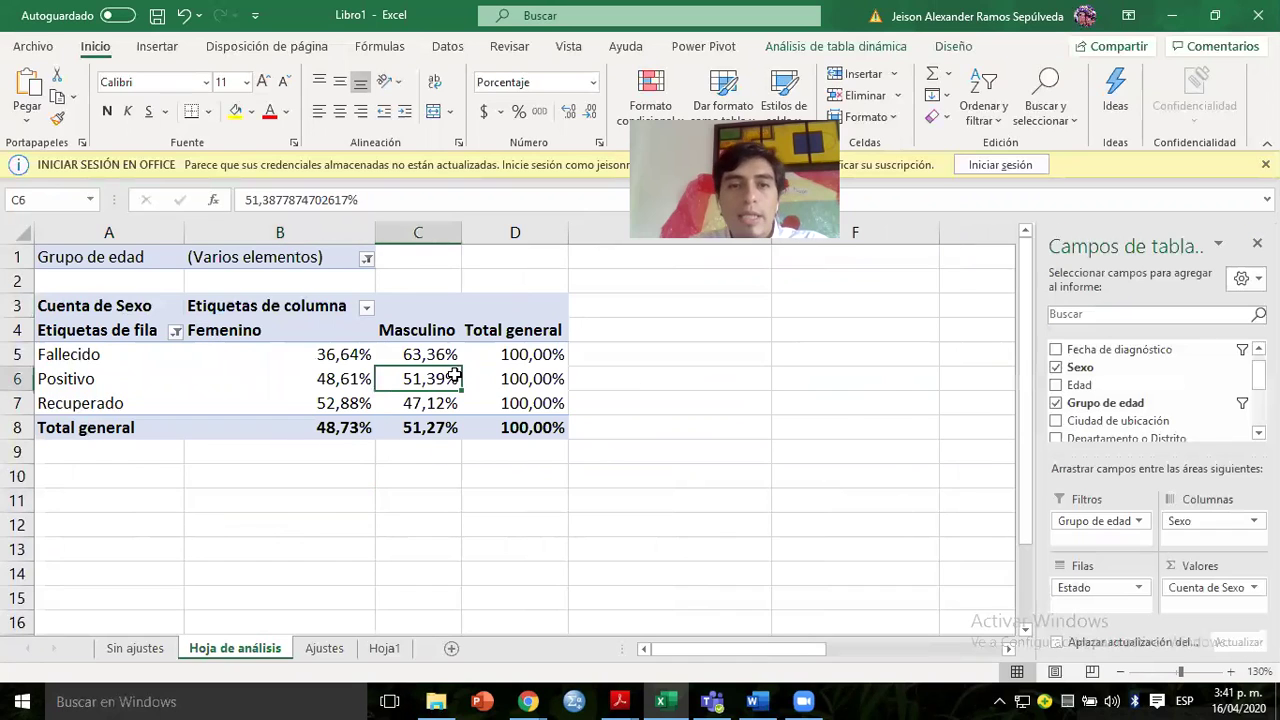
Remove Grupo de edad and Sexo from the pivot table and move Estado from the rows to the columns.
click(1056, 403)
click(1056, 367)
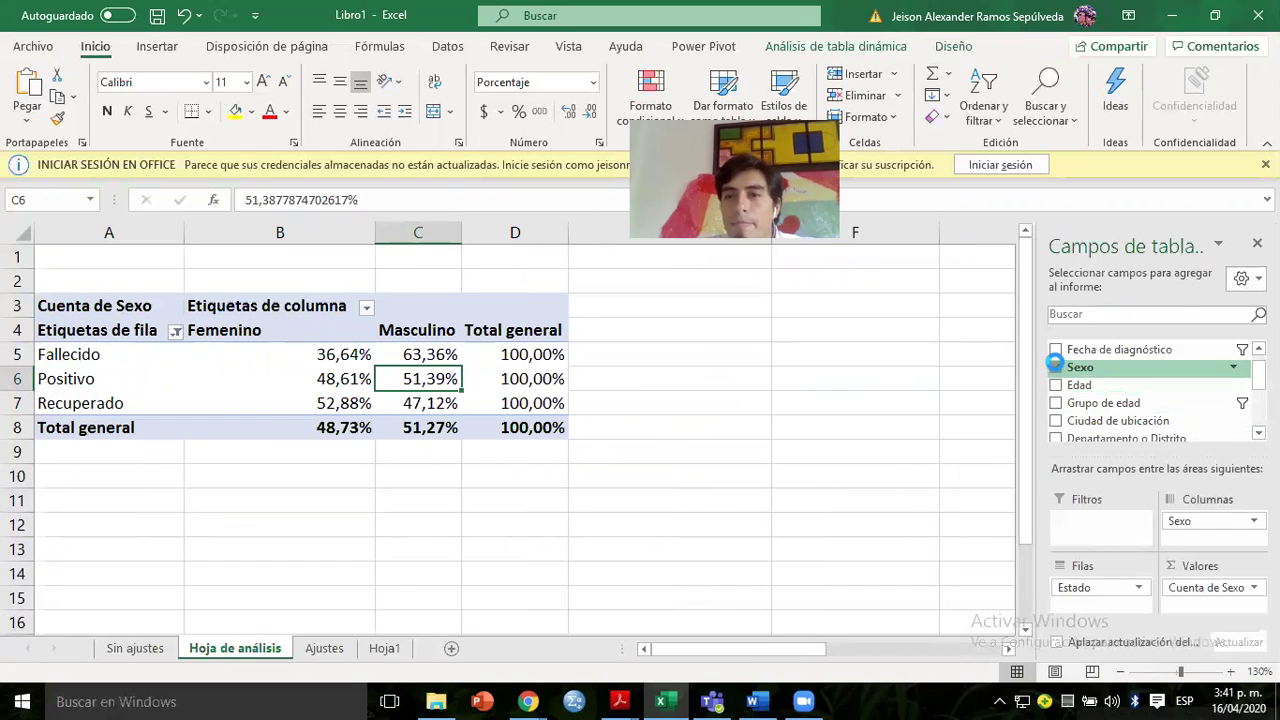
scroll(1083, 410, down, 2)
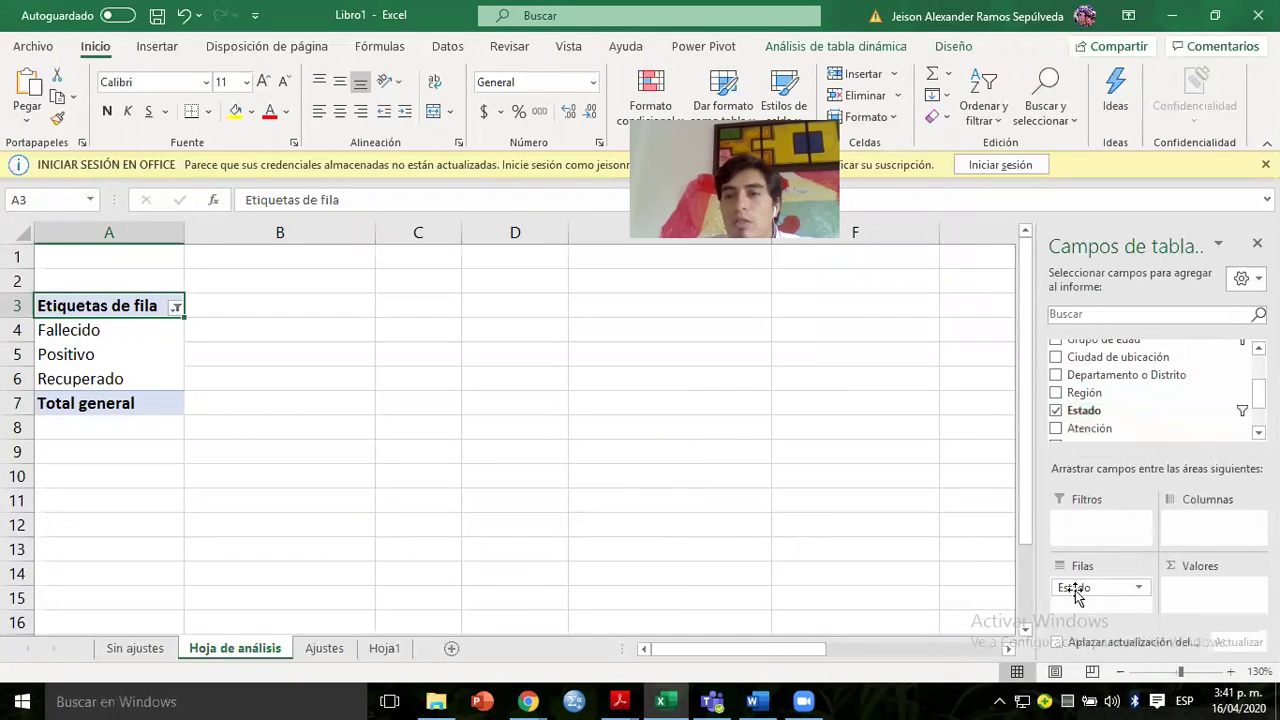
drag(1082, 587, 1216, 530)
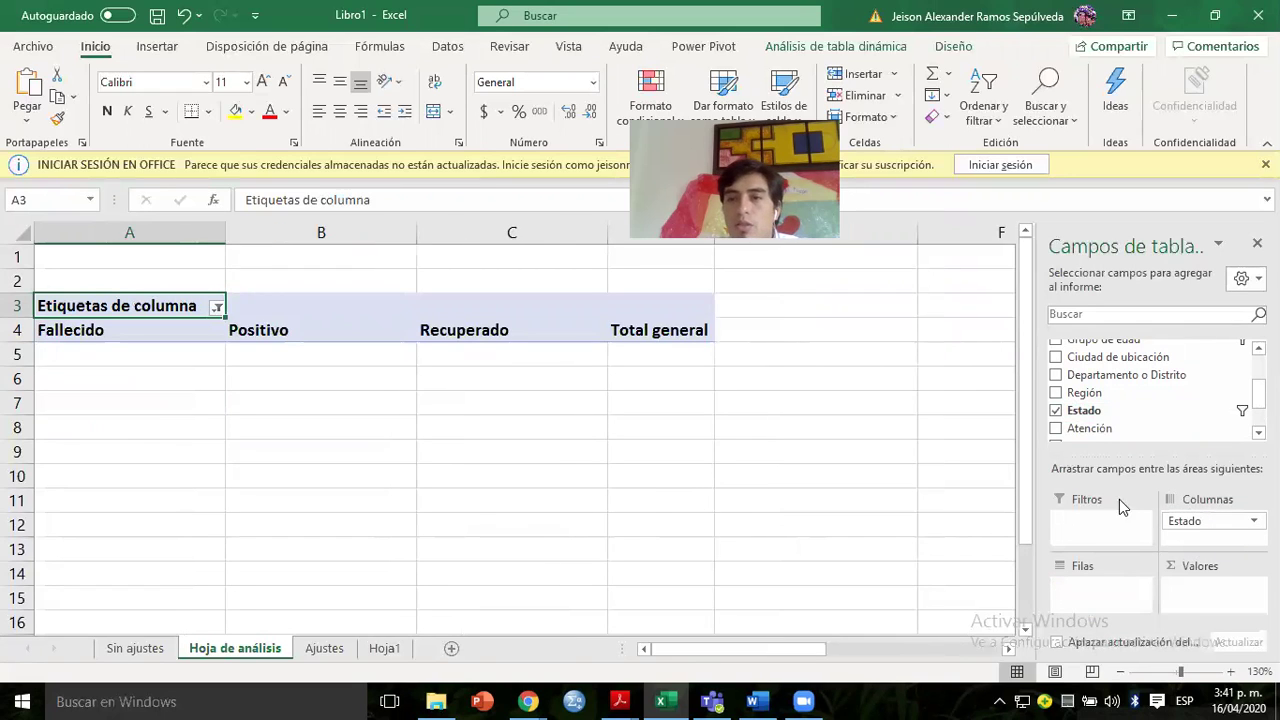
Set the pivot table rows to Sexo with Grupo de edad nested beneath it, and the values to the count of Sexo.
scroll(1118, 381, up, 2)
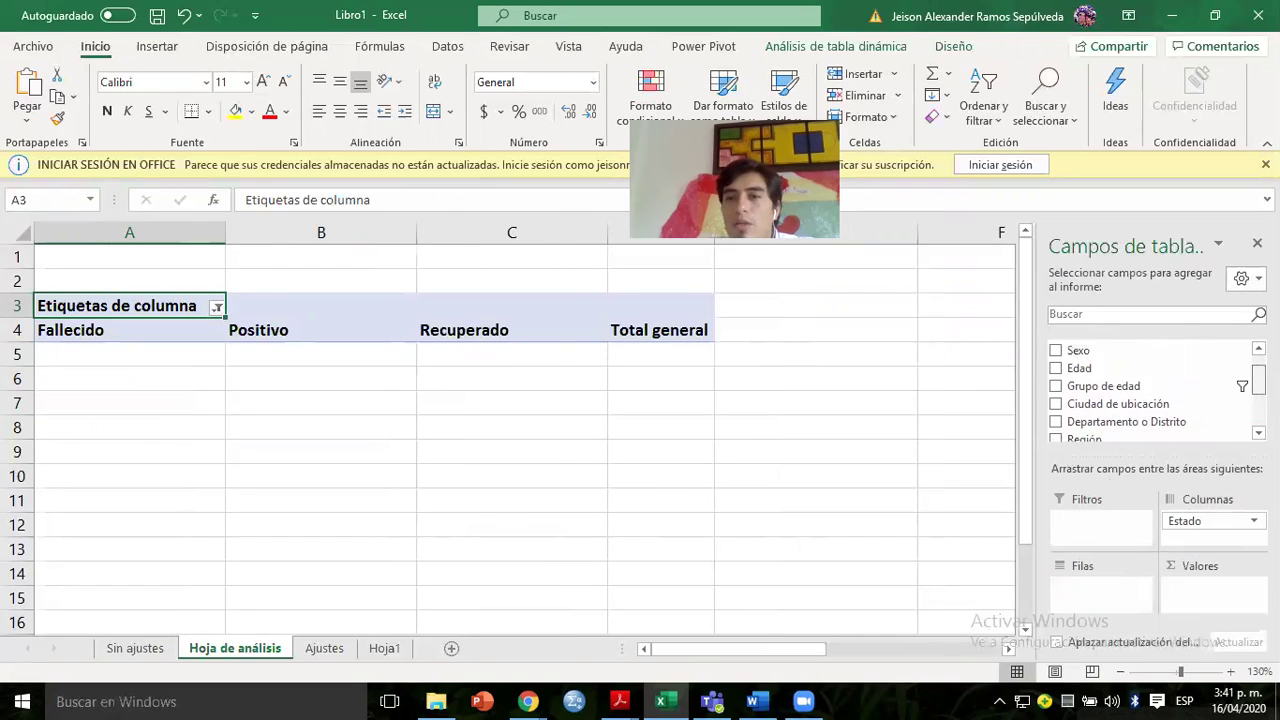
drag(1118, 381, 1107, 586)
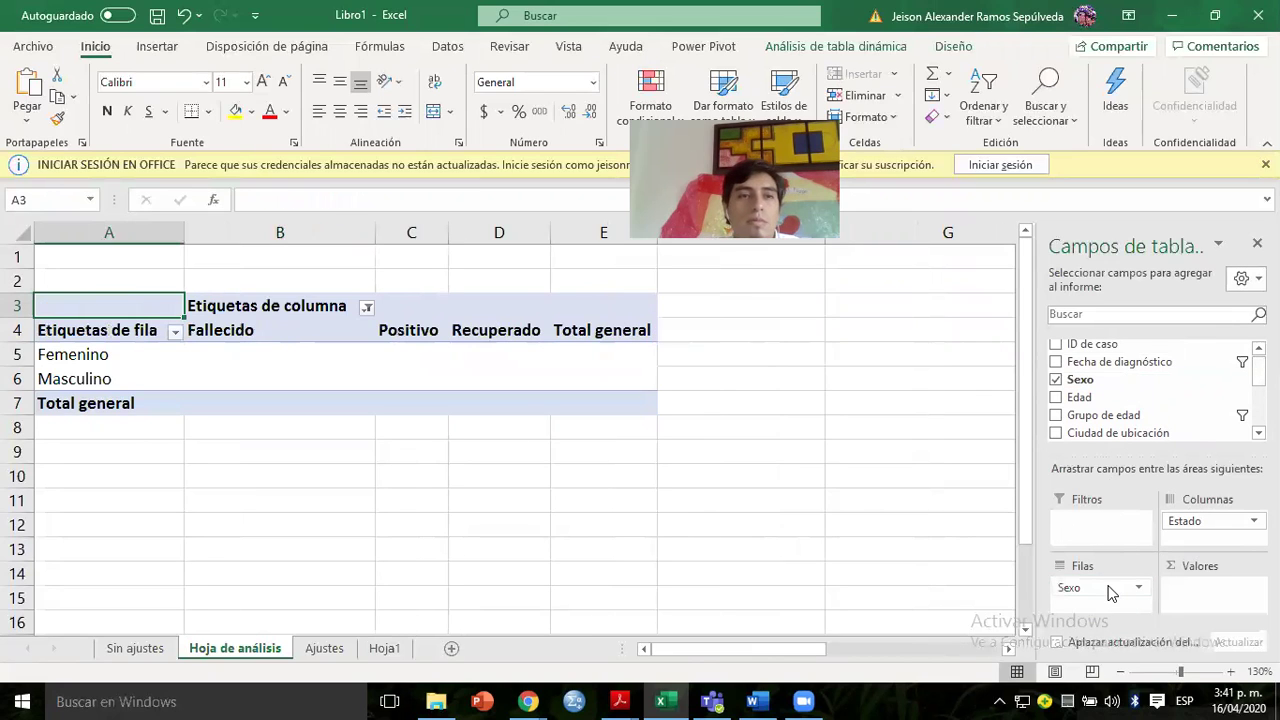
drag(1092, 415, 1103, 596)
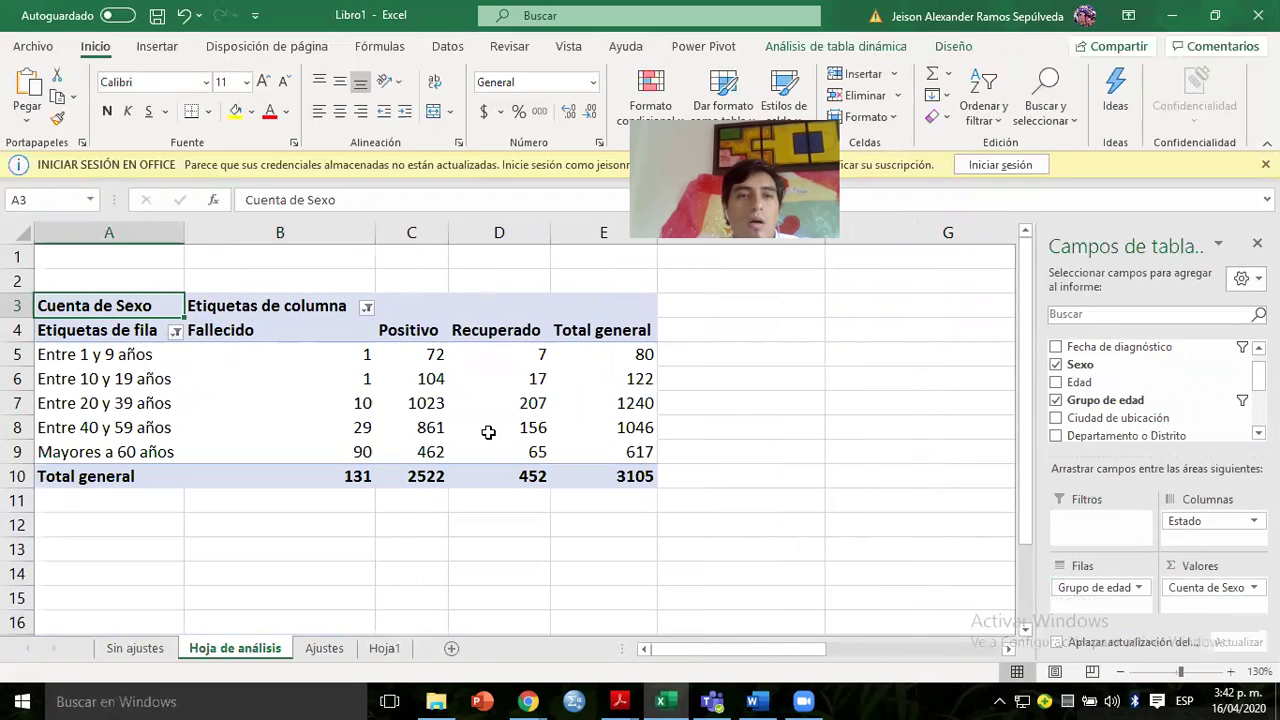
mouse_move(257, 391)
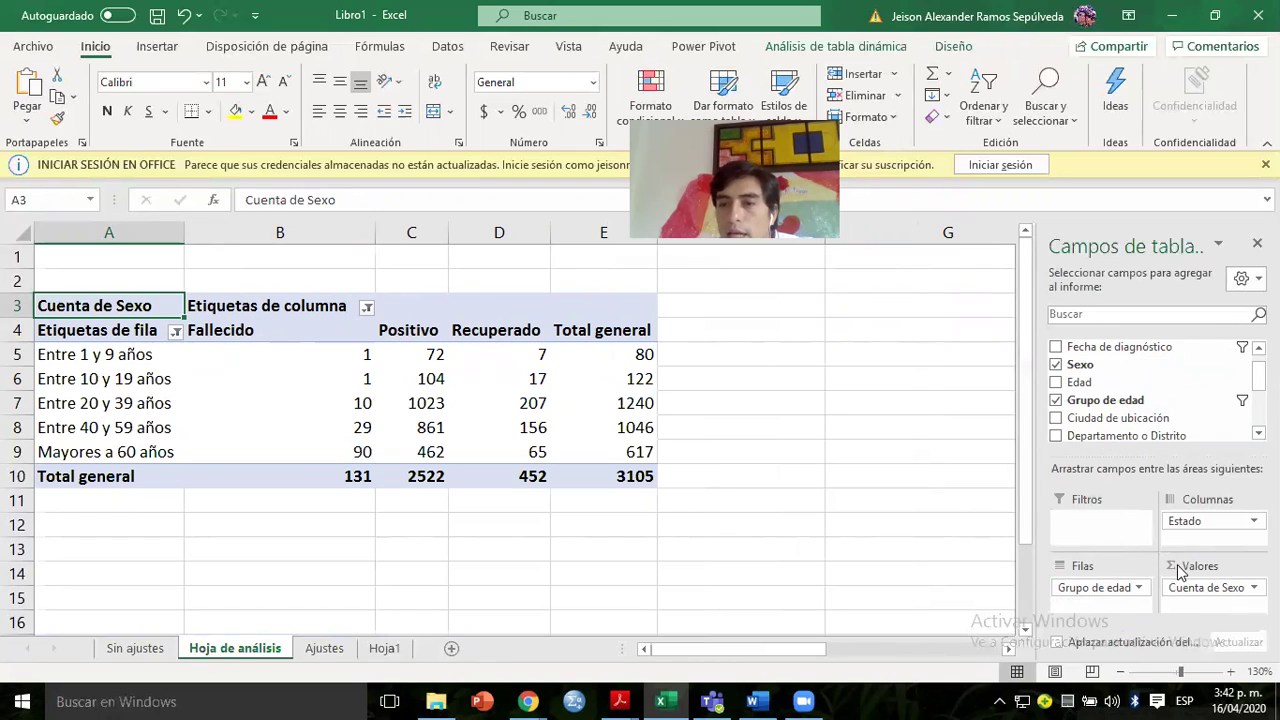
drag(1080, 366, 1078, 576)
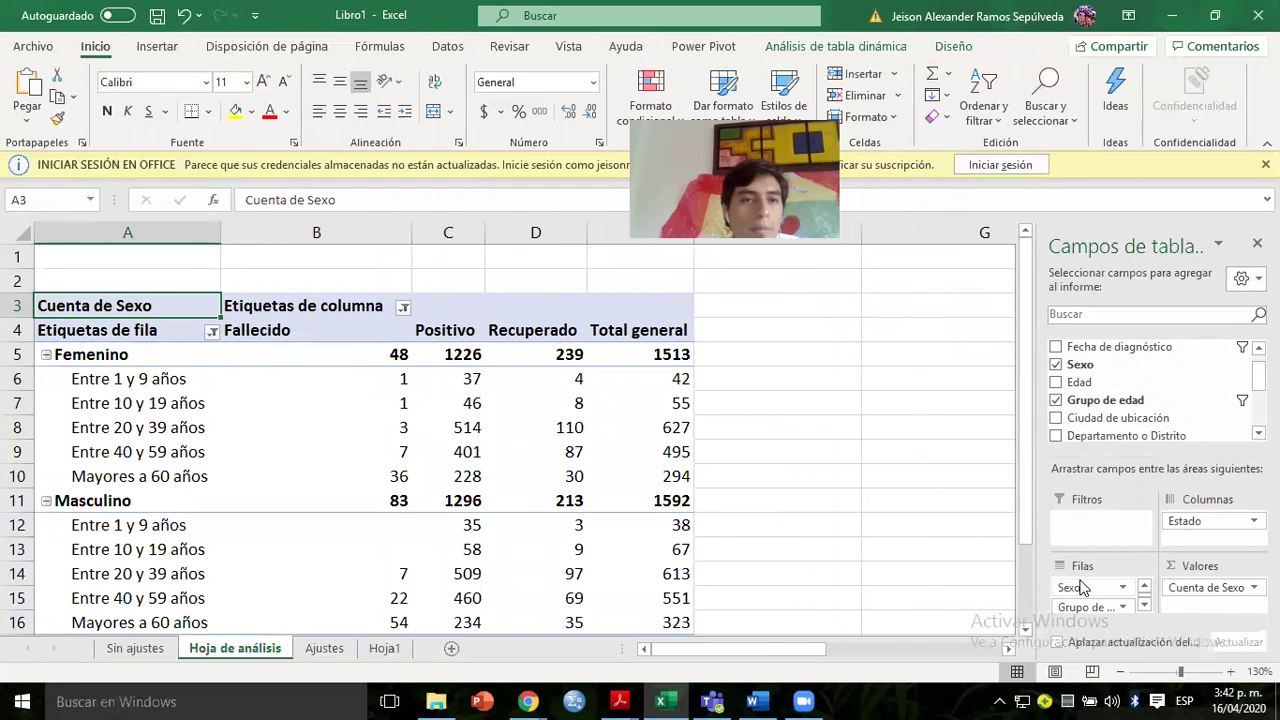
Filter the Sexo row labels to exclude (en blanco), keeping Femenino and Masculino.
click(382, 398)
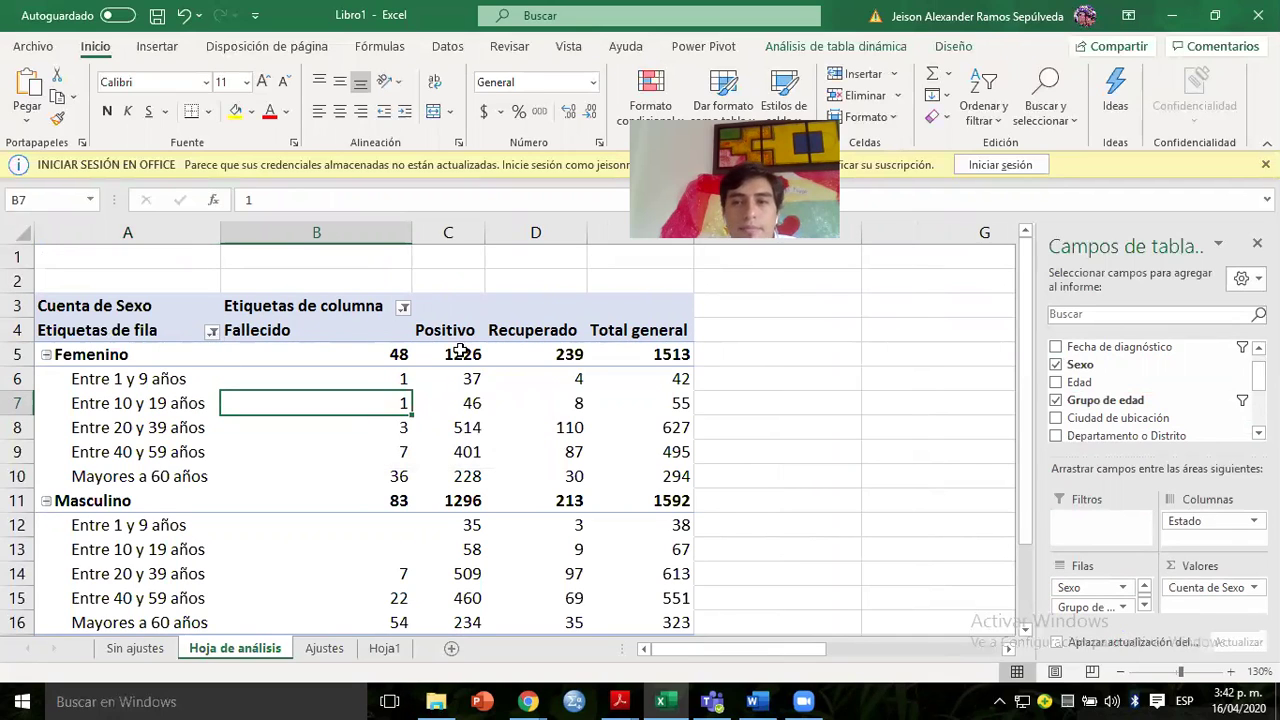
click(212, 331)
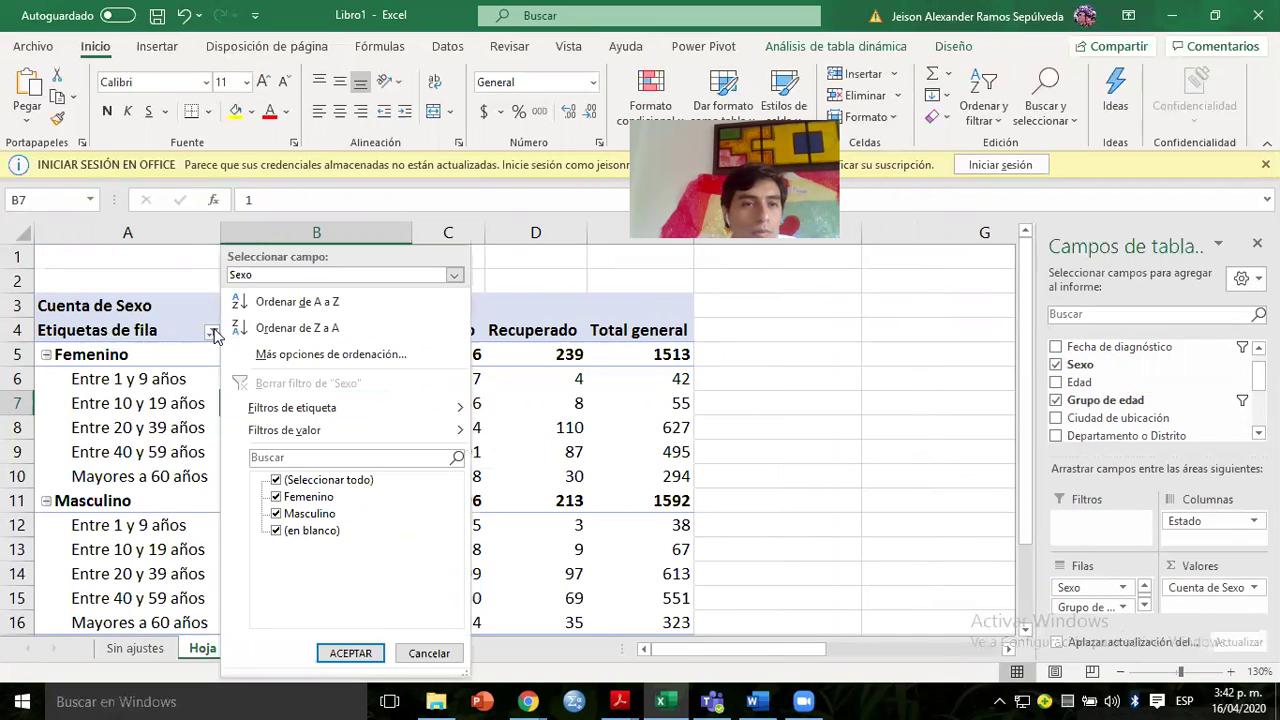
click(276, 531)
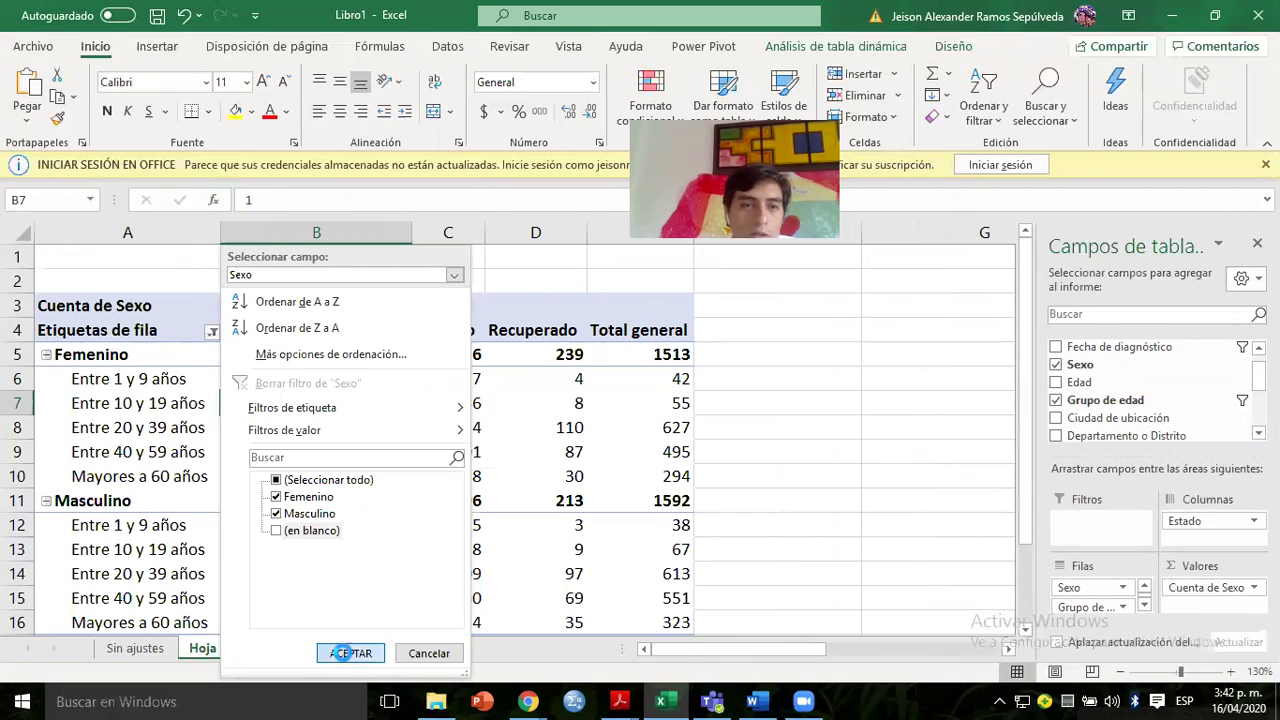
Apply the Sexo row filter and confirm the Estado column filter with Fallecido, Positivo and Recuperado kept.
click(348, 653)
click(403, 309)
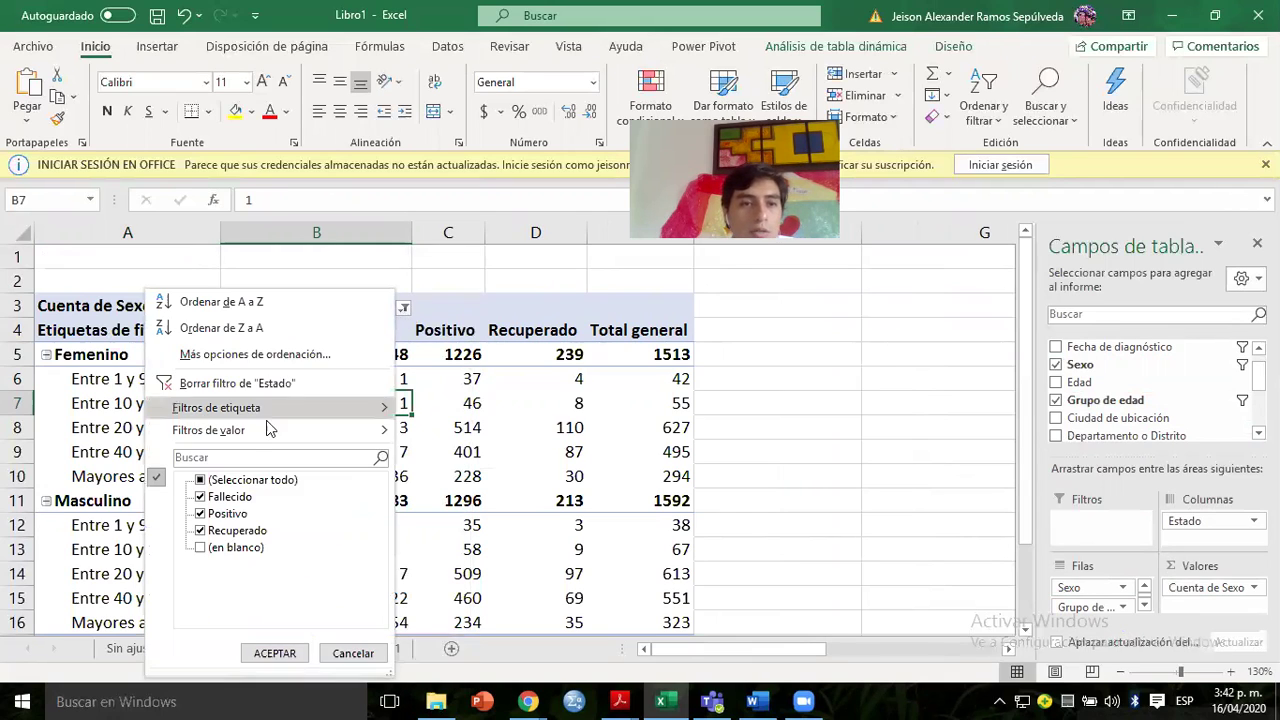
click(274, 653)
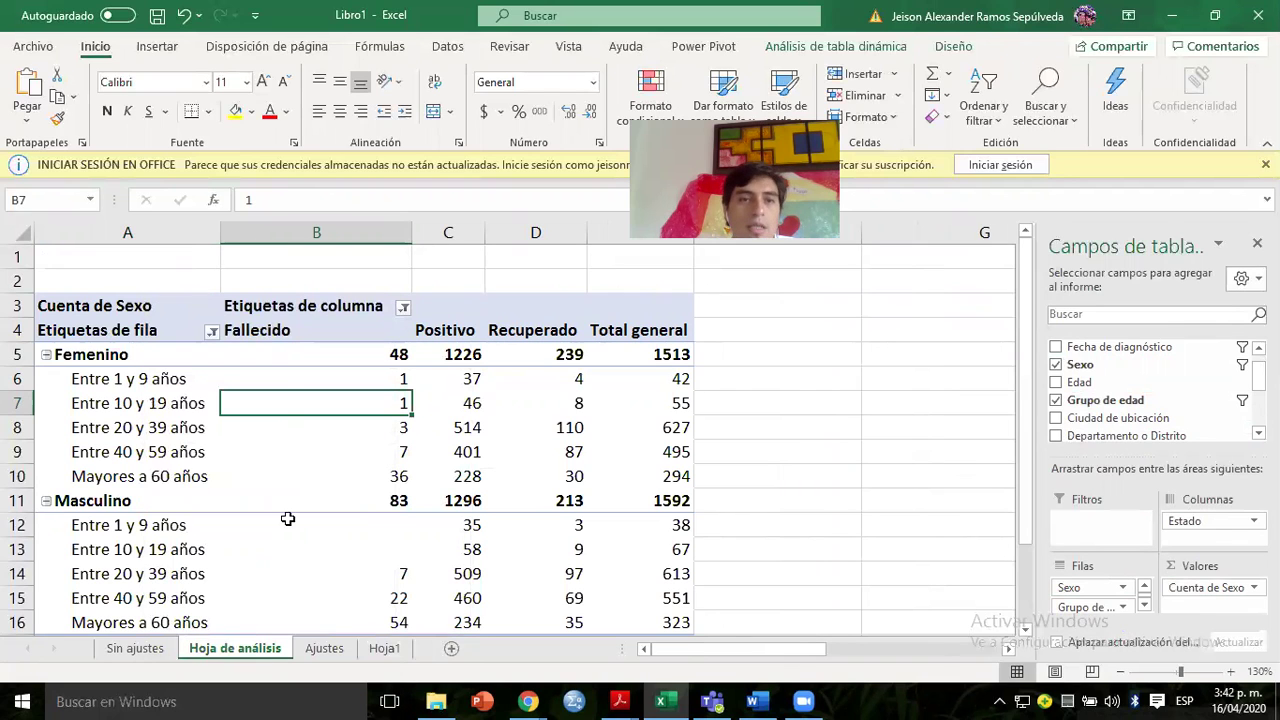
click(260, 336)
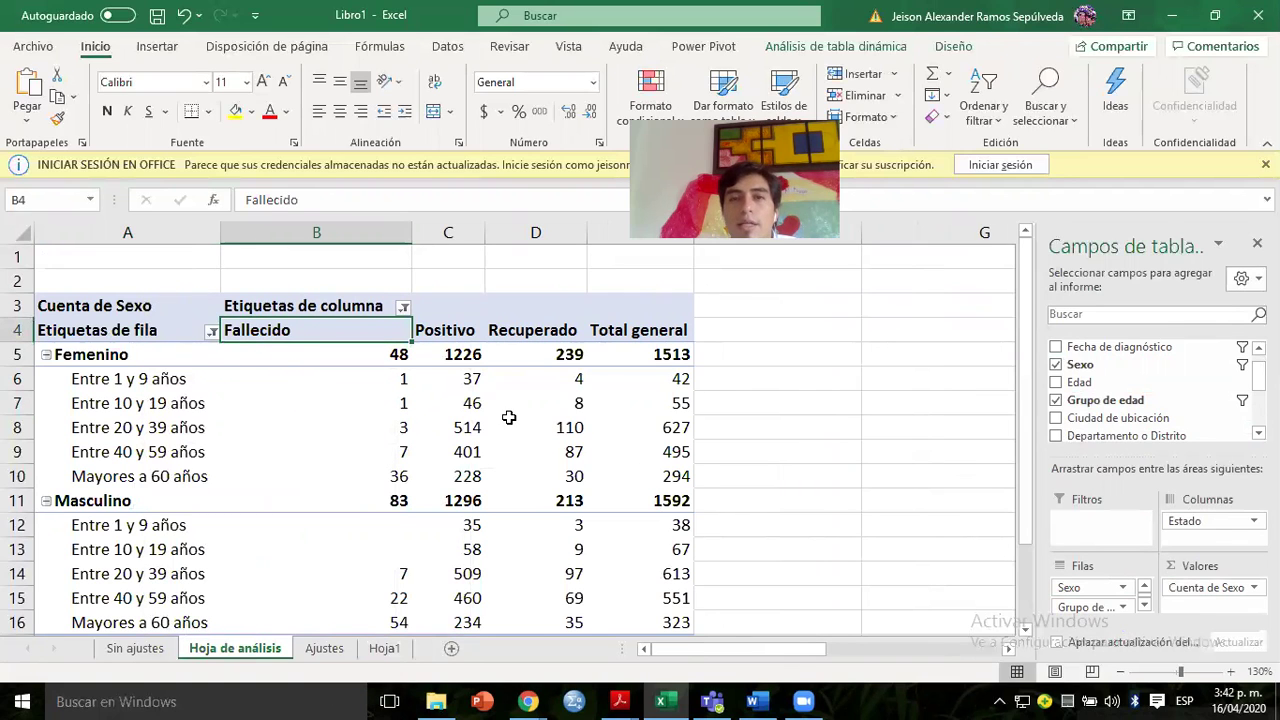
Reread item e's title in the Word document and check the Estado column field's options in the Excel pivot table.
key(alt+Tab)
click(330, 513)
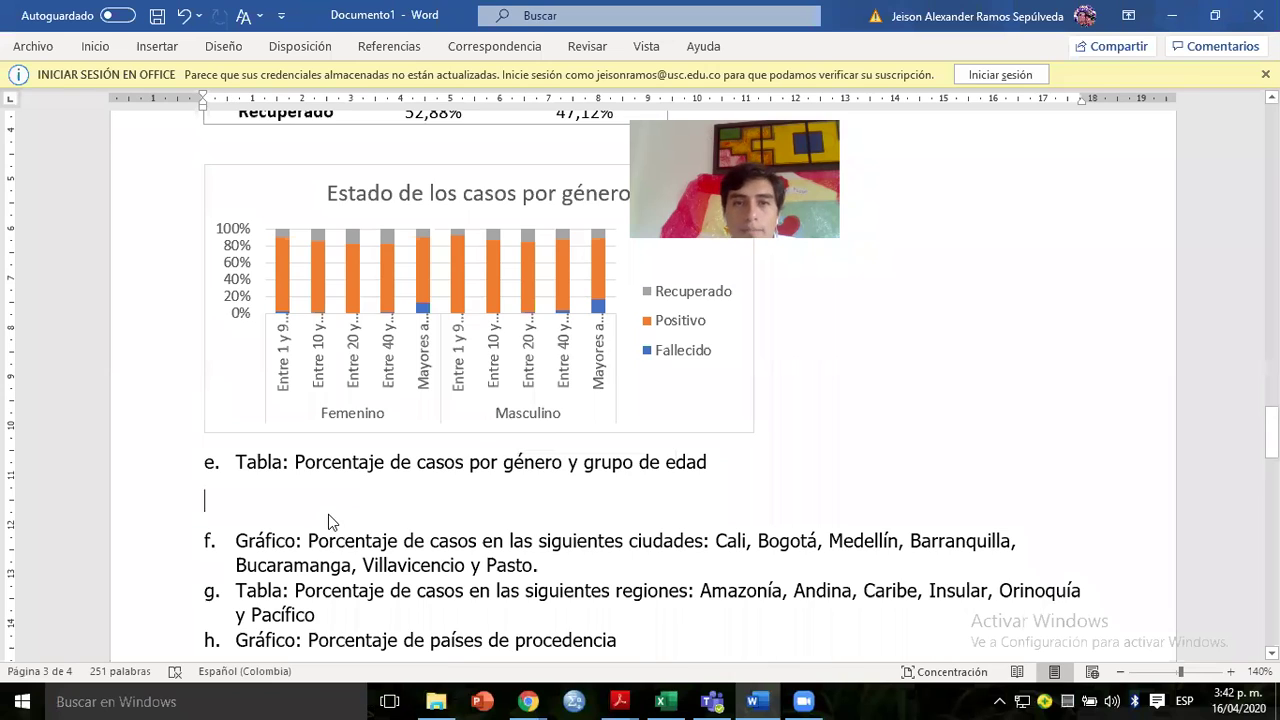
key(alt+Tab)
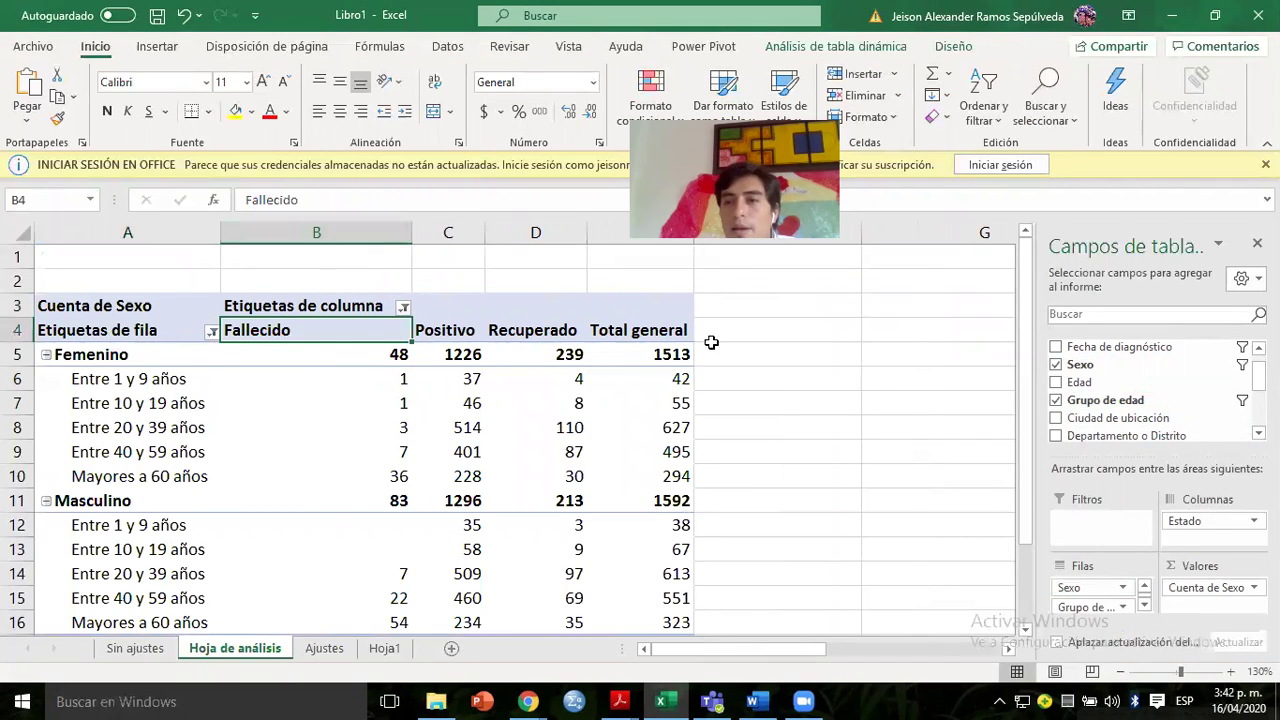
click(1201, 523)
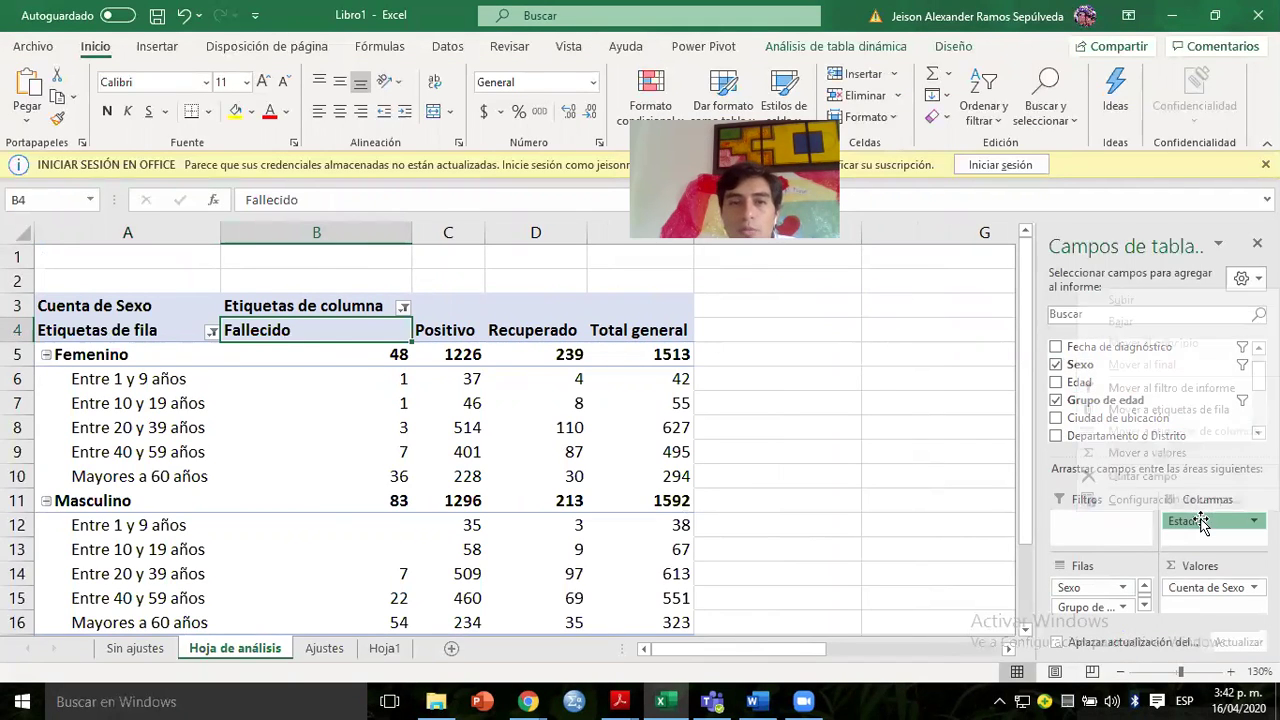
click(1175, 545)
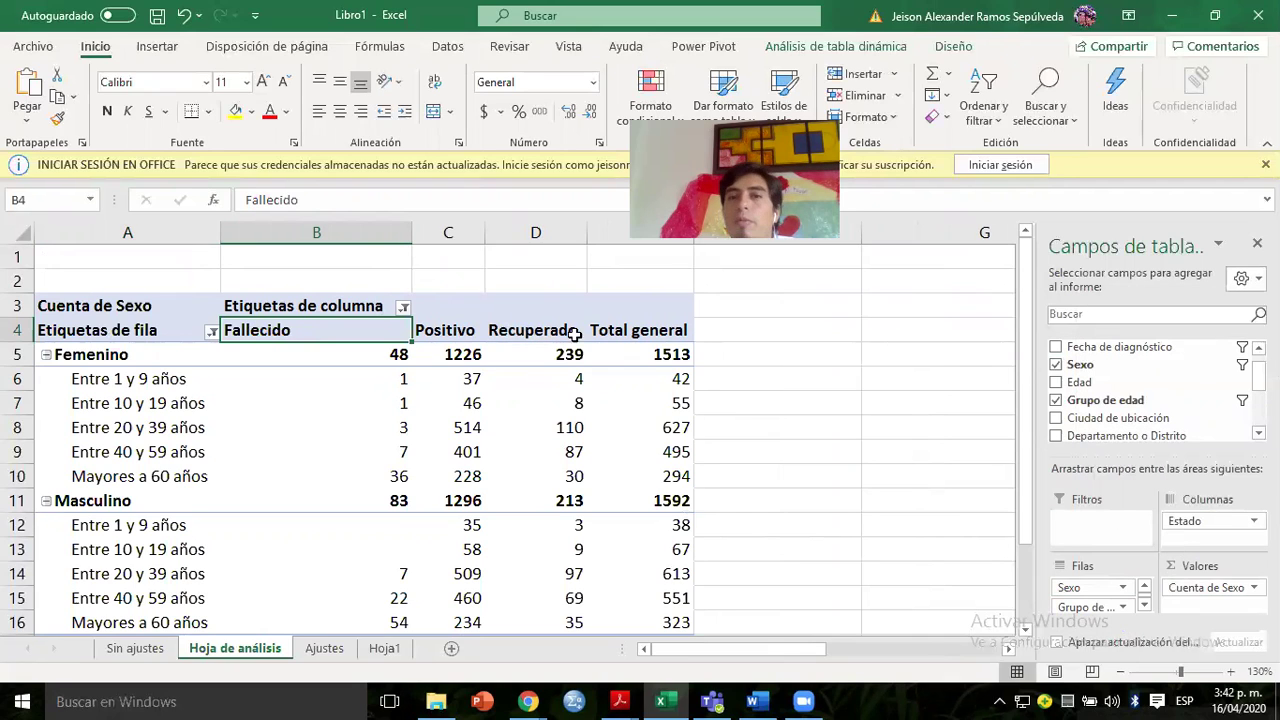
Examine the pivot table's counts by Estado for Femenino and Masculino, including their Entre 1 y 9 años groups and row totals.
drag(378, 354, 622, 357)
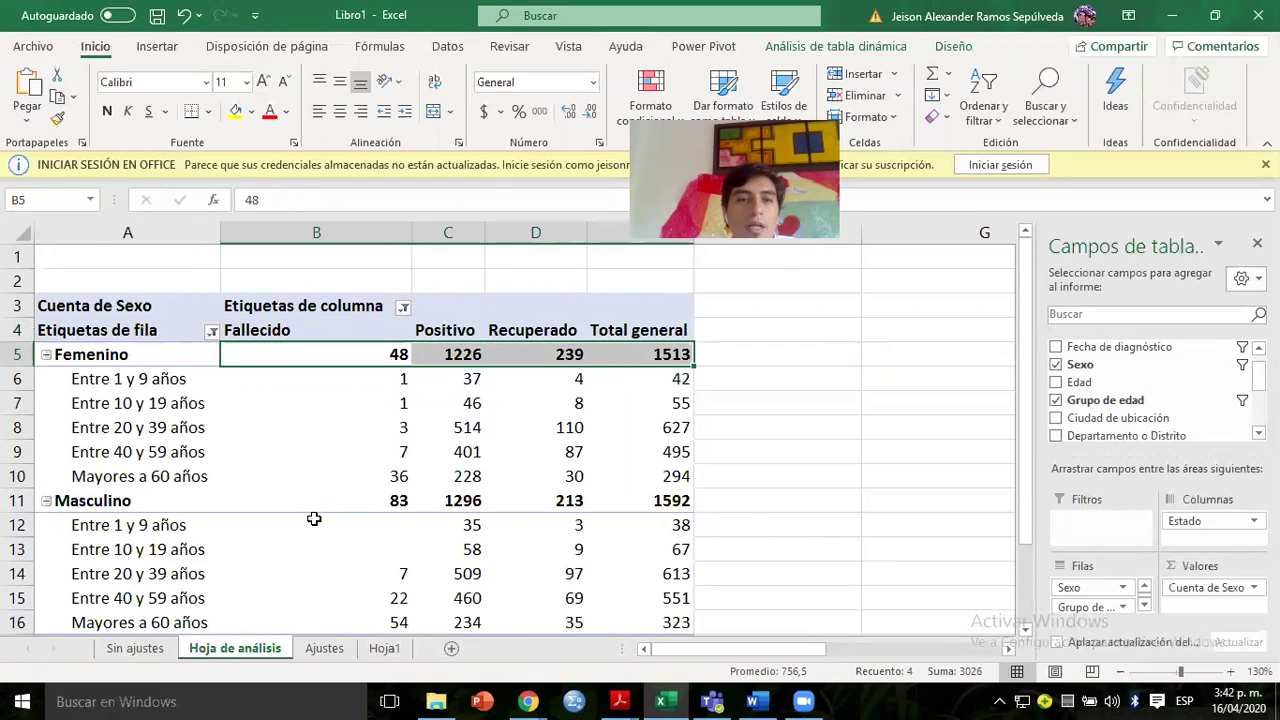
drag(391, 508, 622, 505)
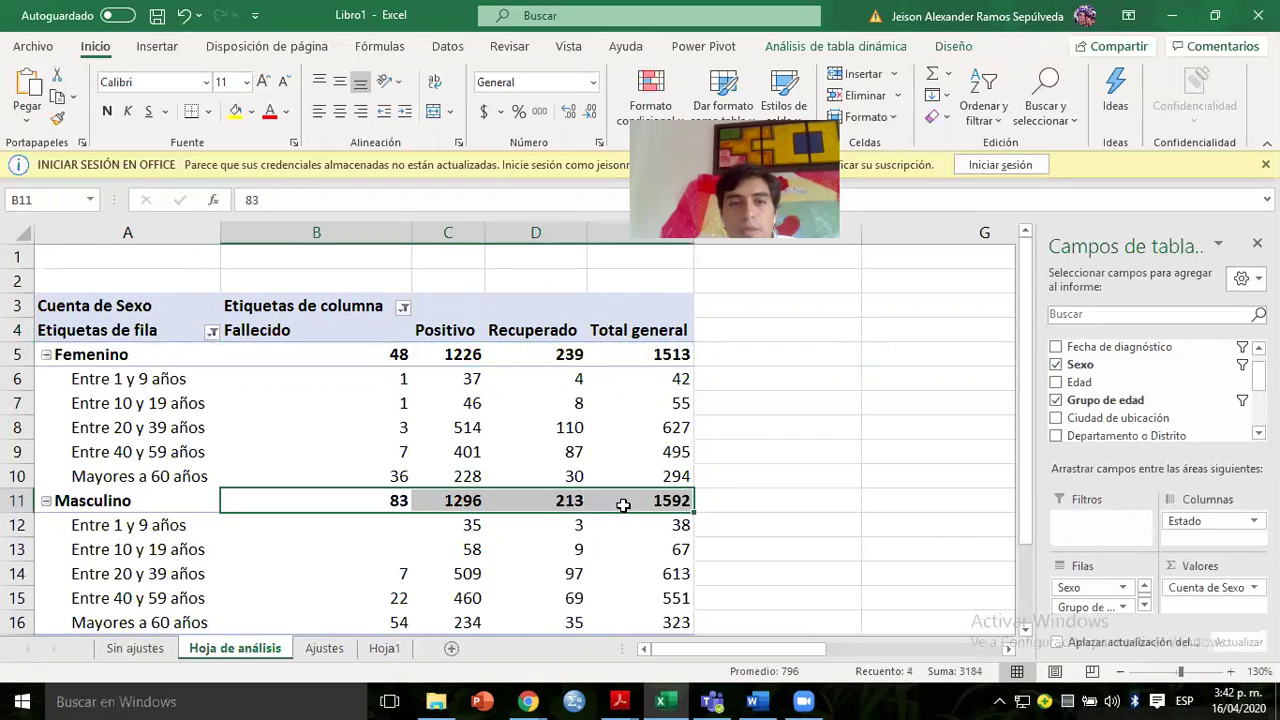
key(alt+Tab)
key(alt+Tab)
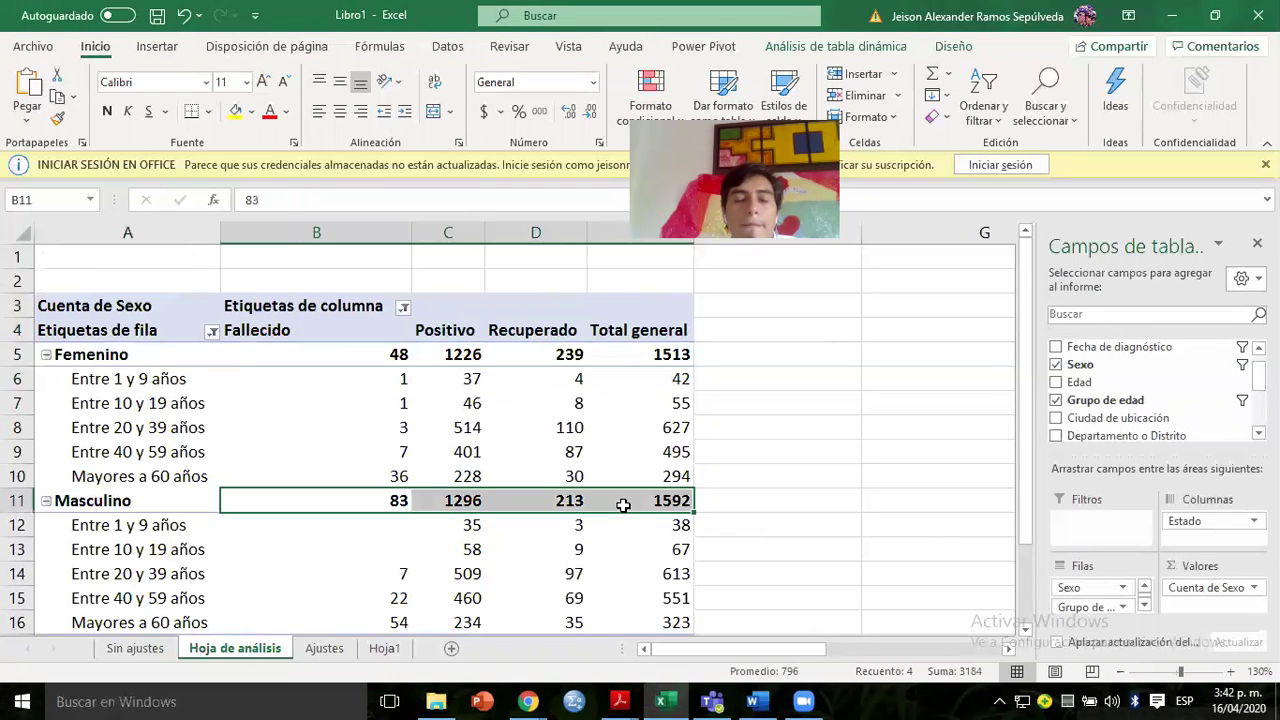
click(102, 376)
click(367, 381)
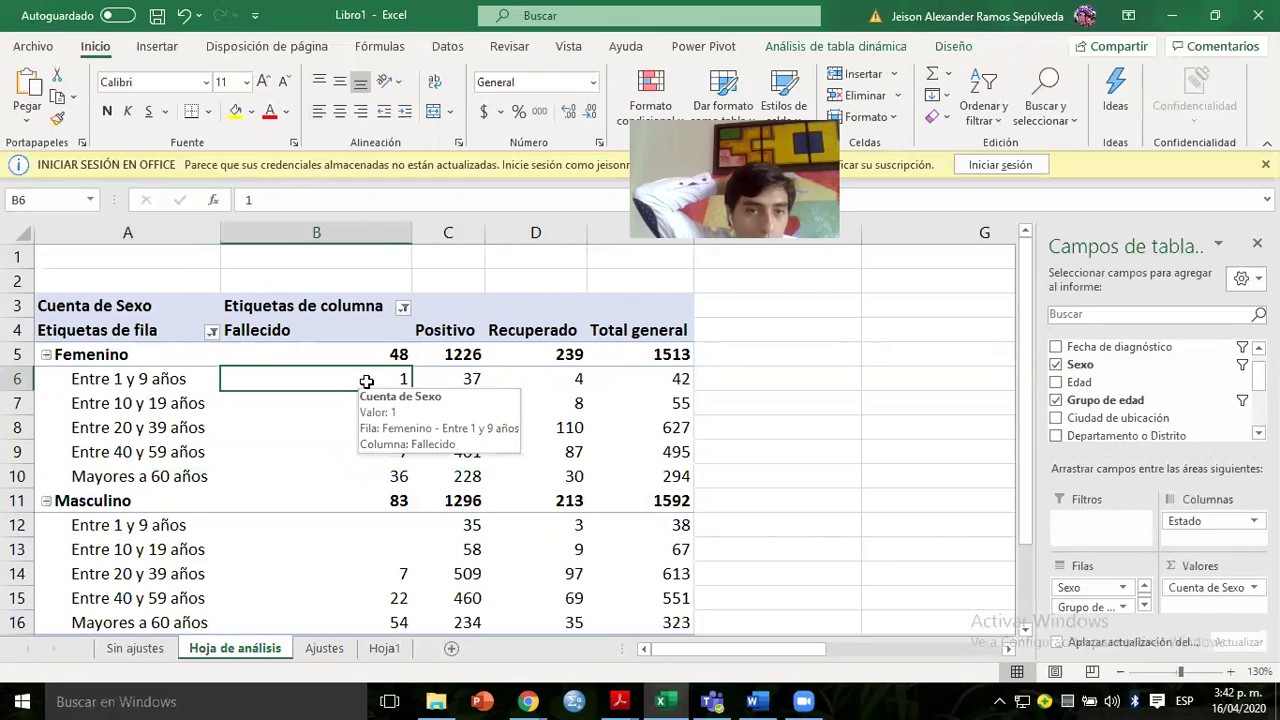
click(455, 376)
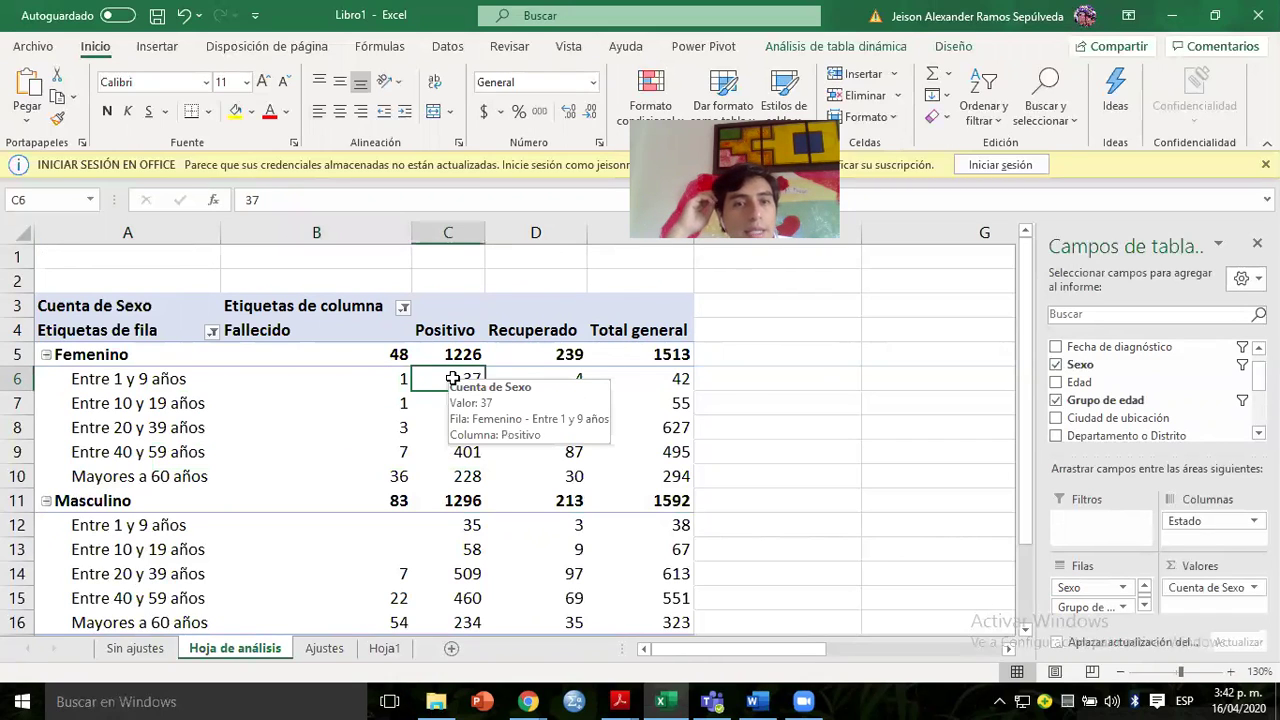
click(540, 381)
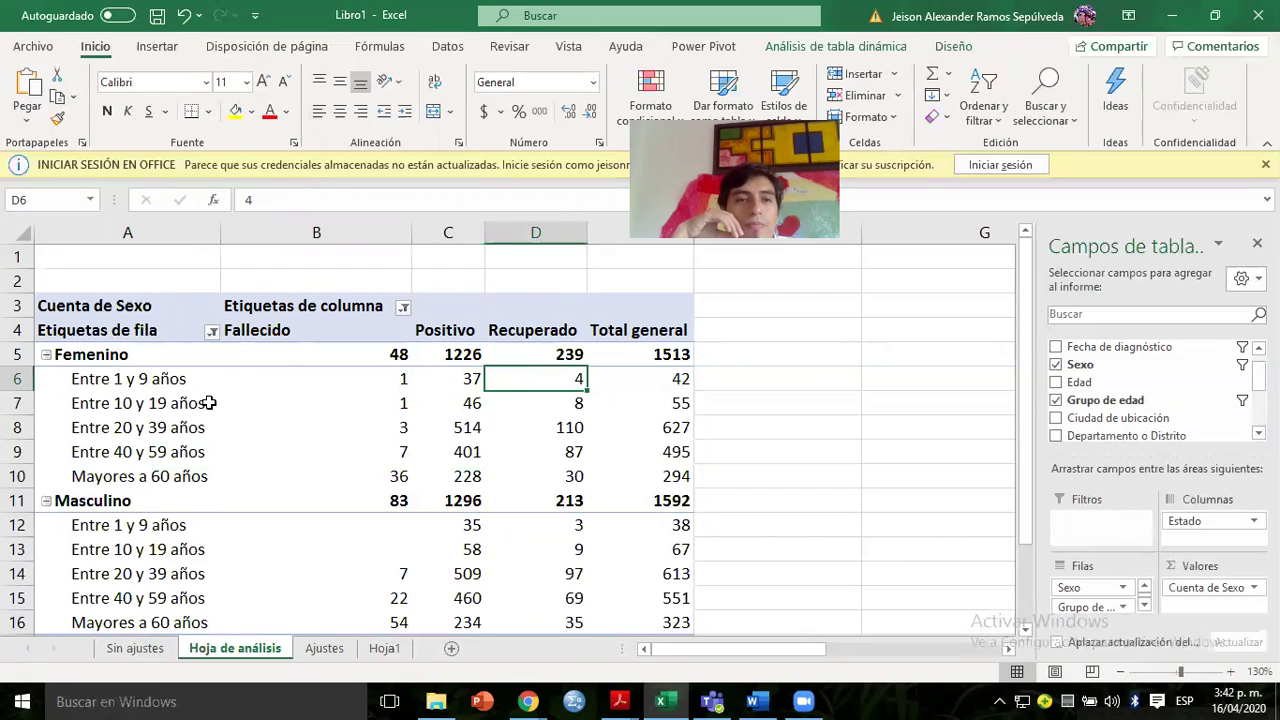
click(633, 379)
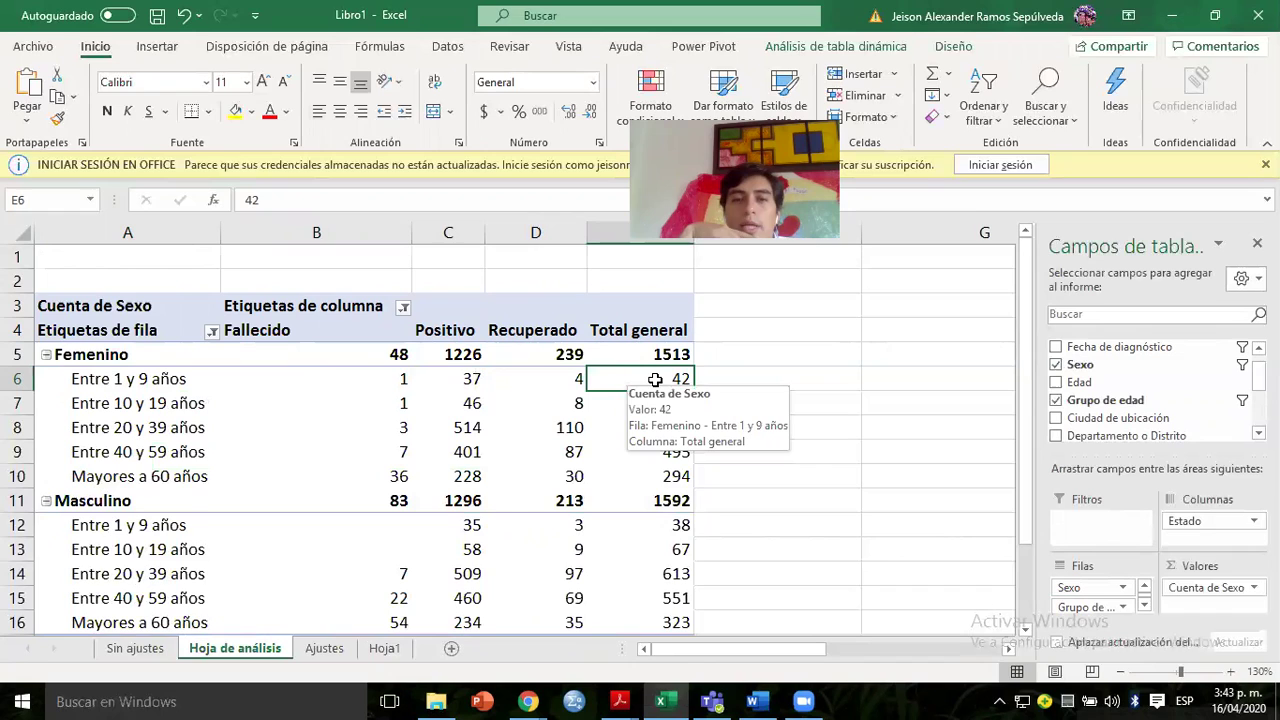
click(646, 540)
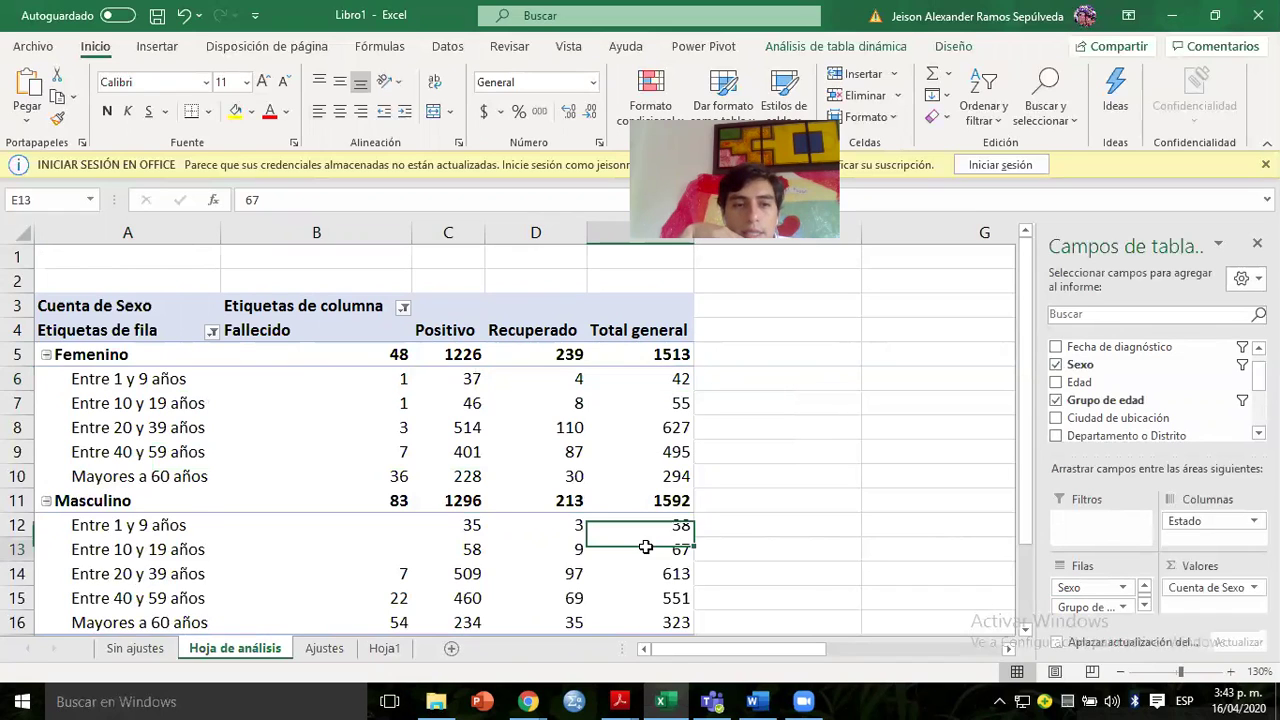
click(646, 525)
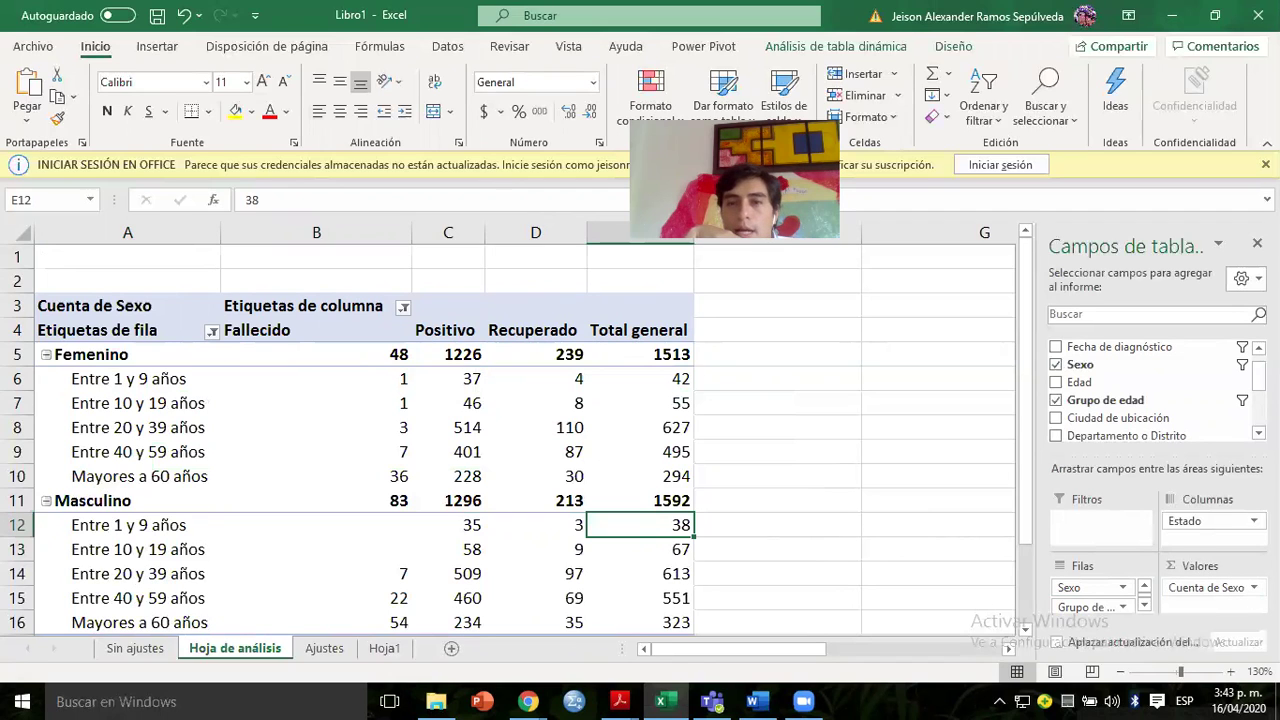
Show the pivot table's Cuenta de Sexo values as % del total de filas.
click(1210, 587)
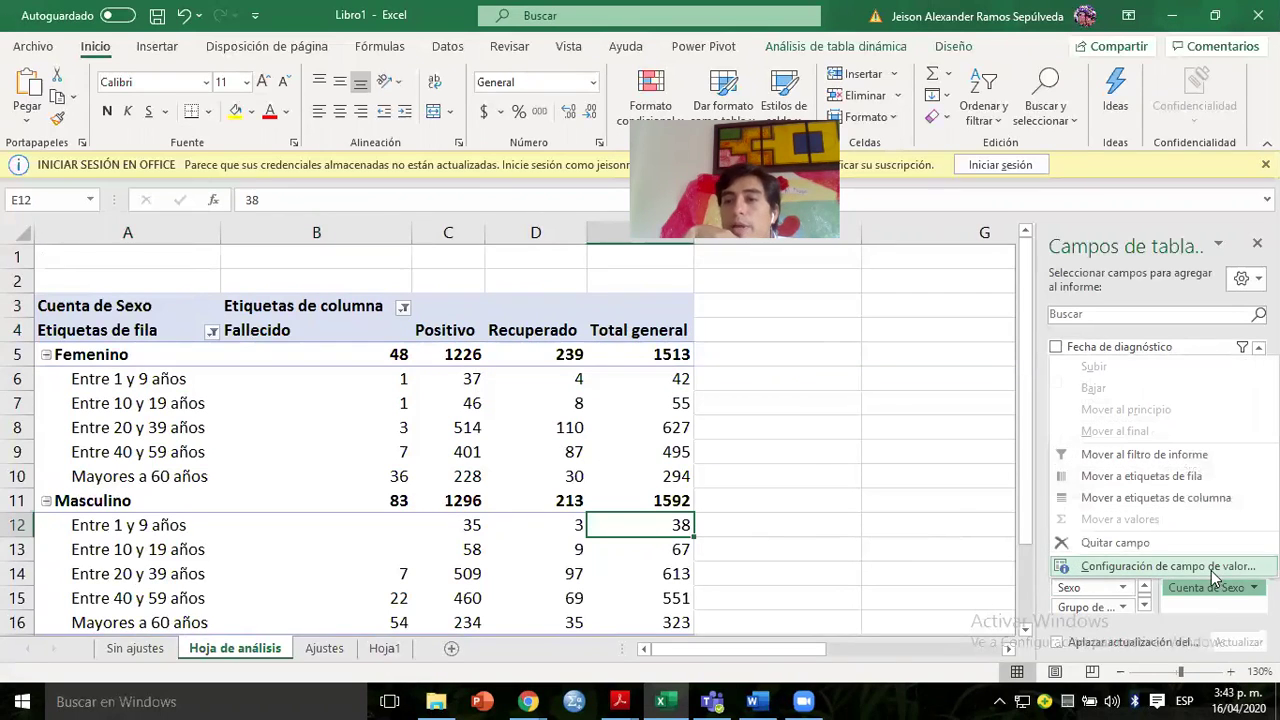
click(1207, 567)
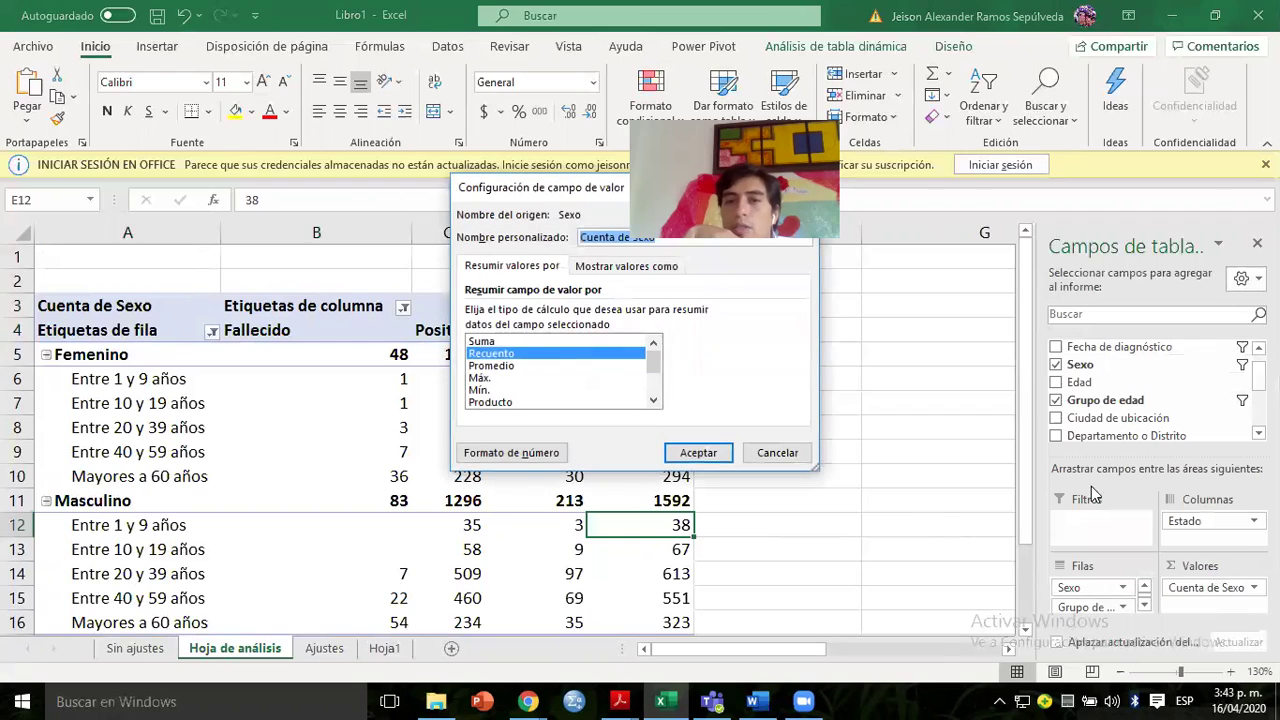
click(650, 268)
click(545, 312)
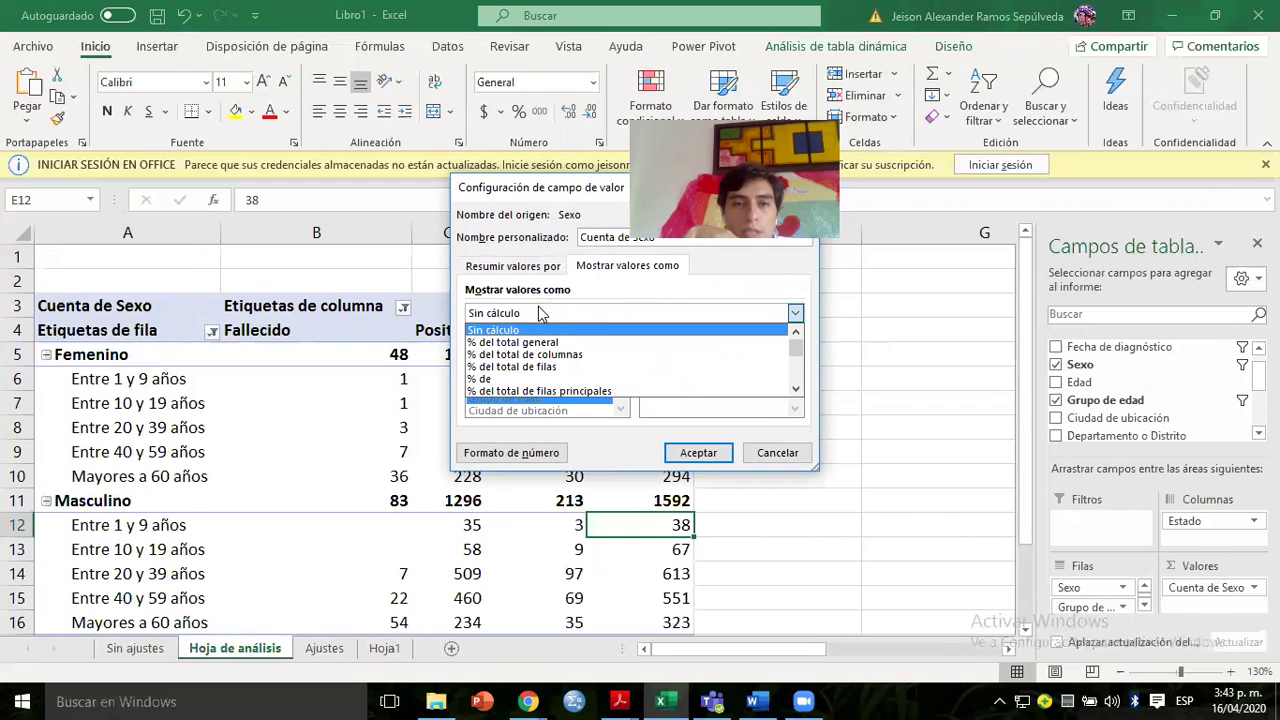
click(520, 366)
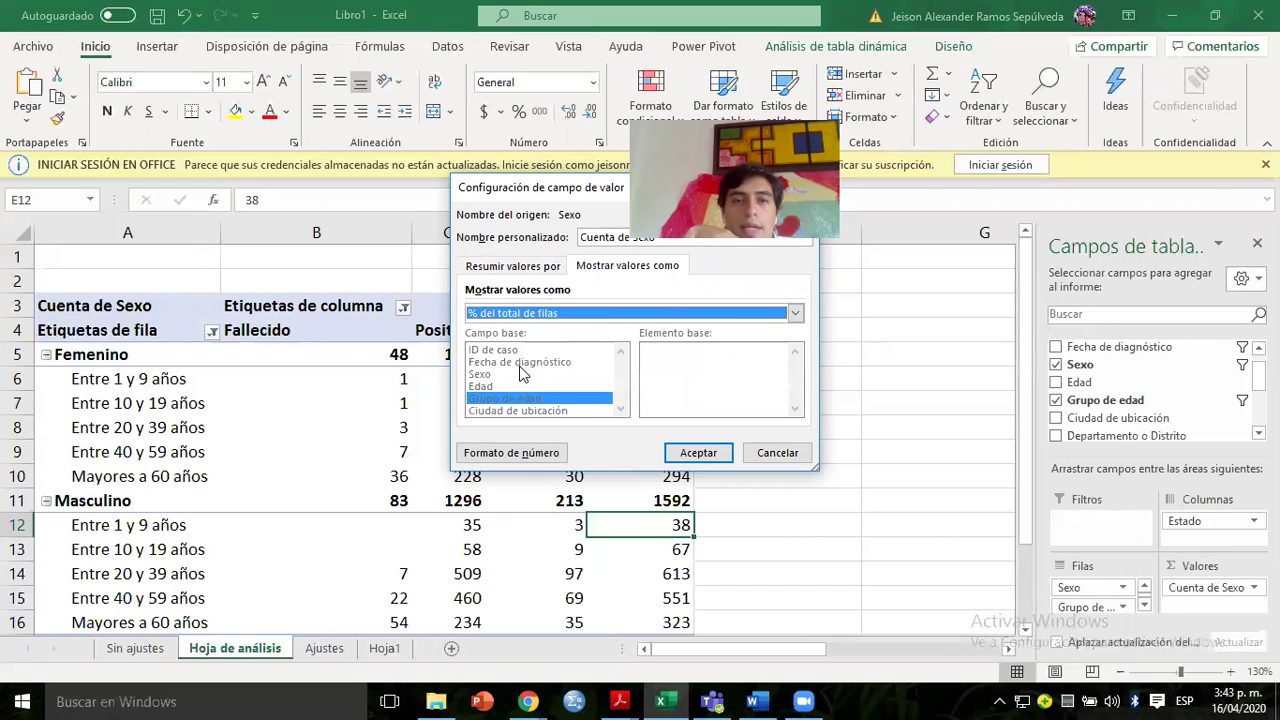
click(698, 452)
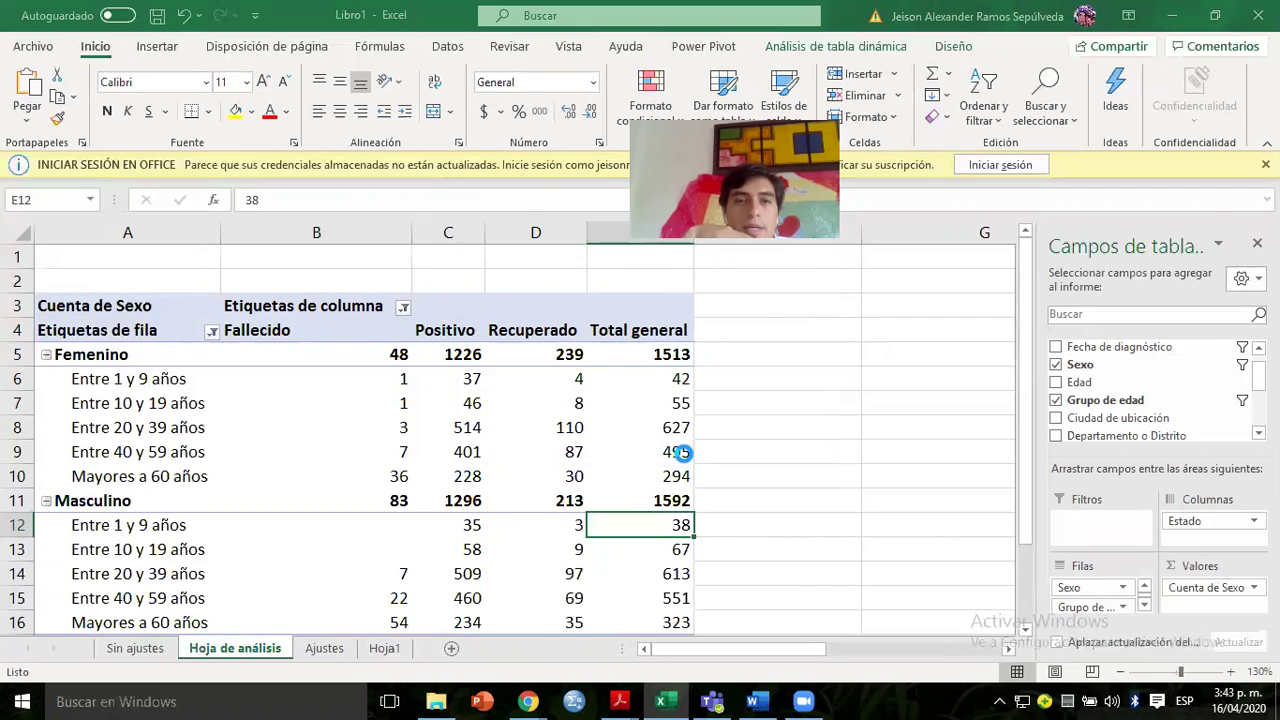
click(466, 400)
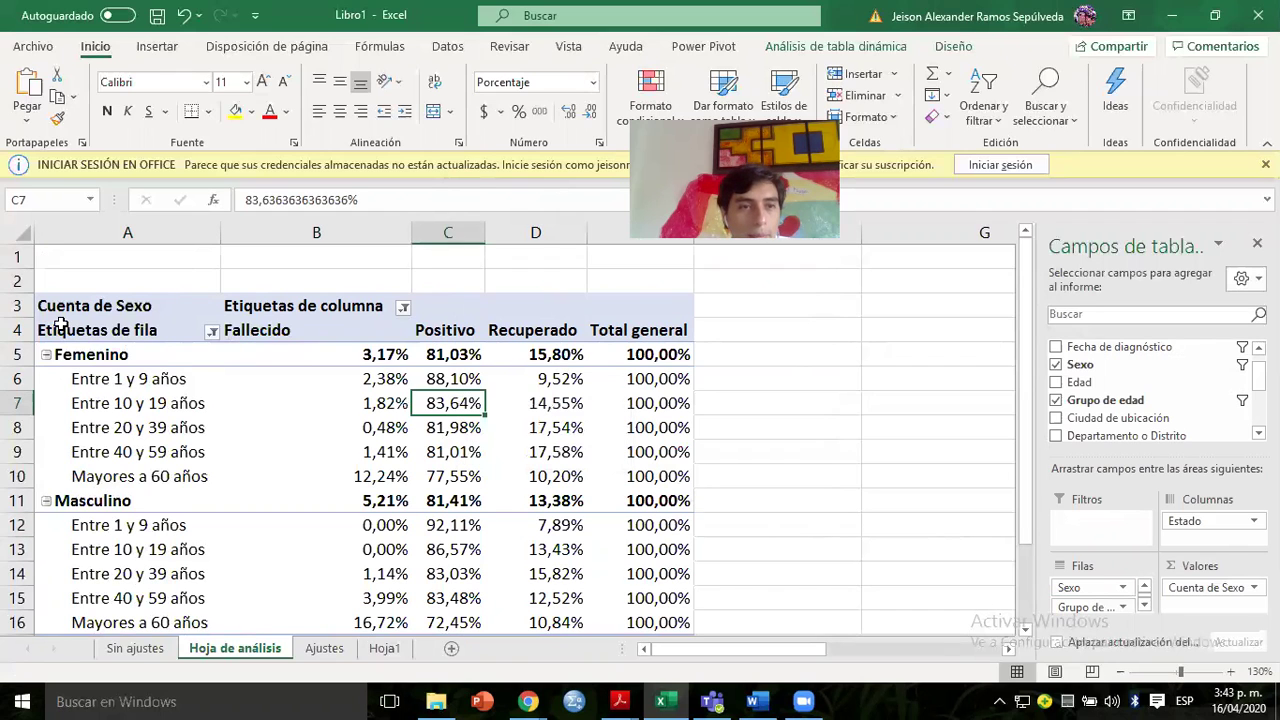
Copy the pivot table from its header row through Total general and paste it under item e in the Word document.
drag(62, 332, 638, 591)
key(ctrl+c)
key(alt+Tab)
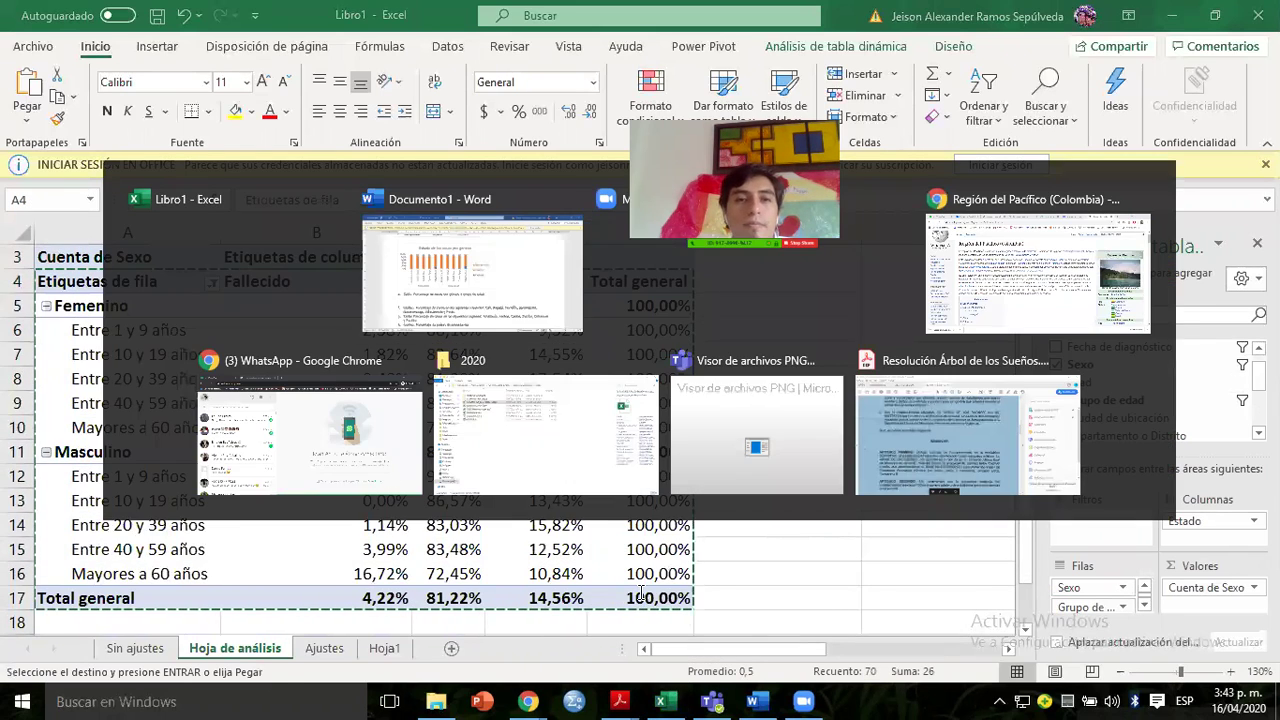
key(ctrl+v)
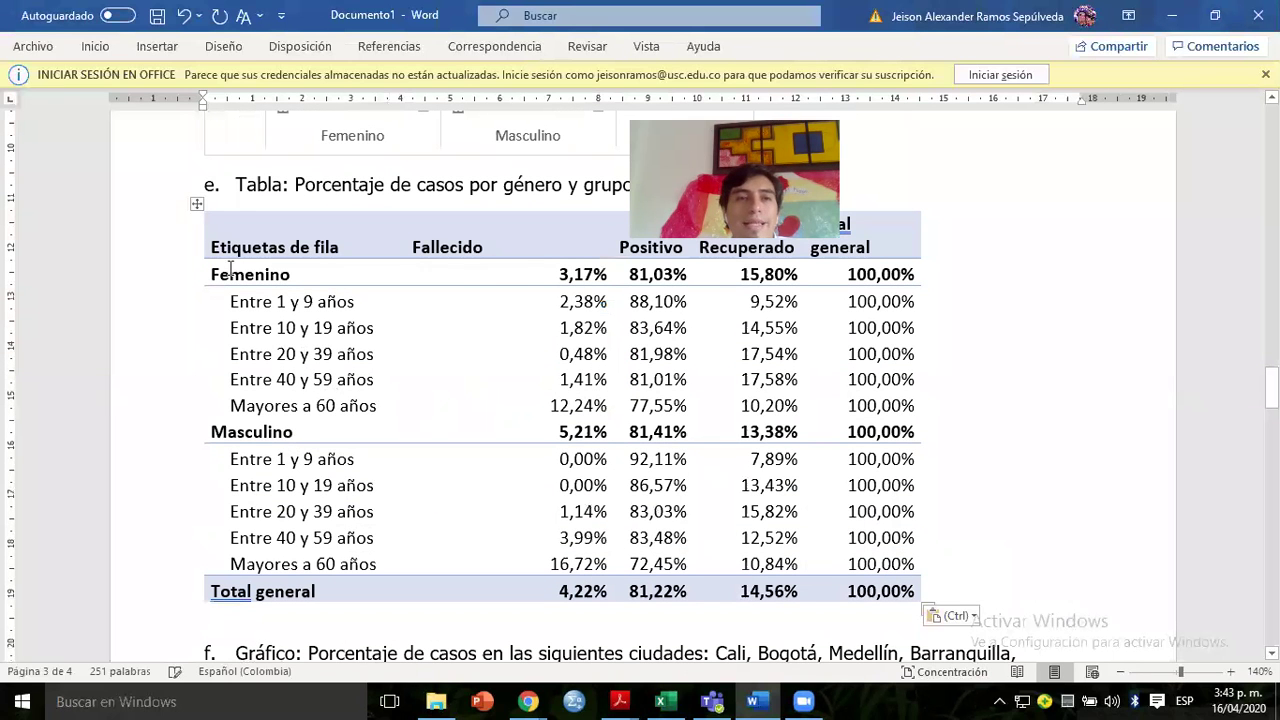
Apply the grey gridded table style to the whole pasted table under item e.
click(197, 204)
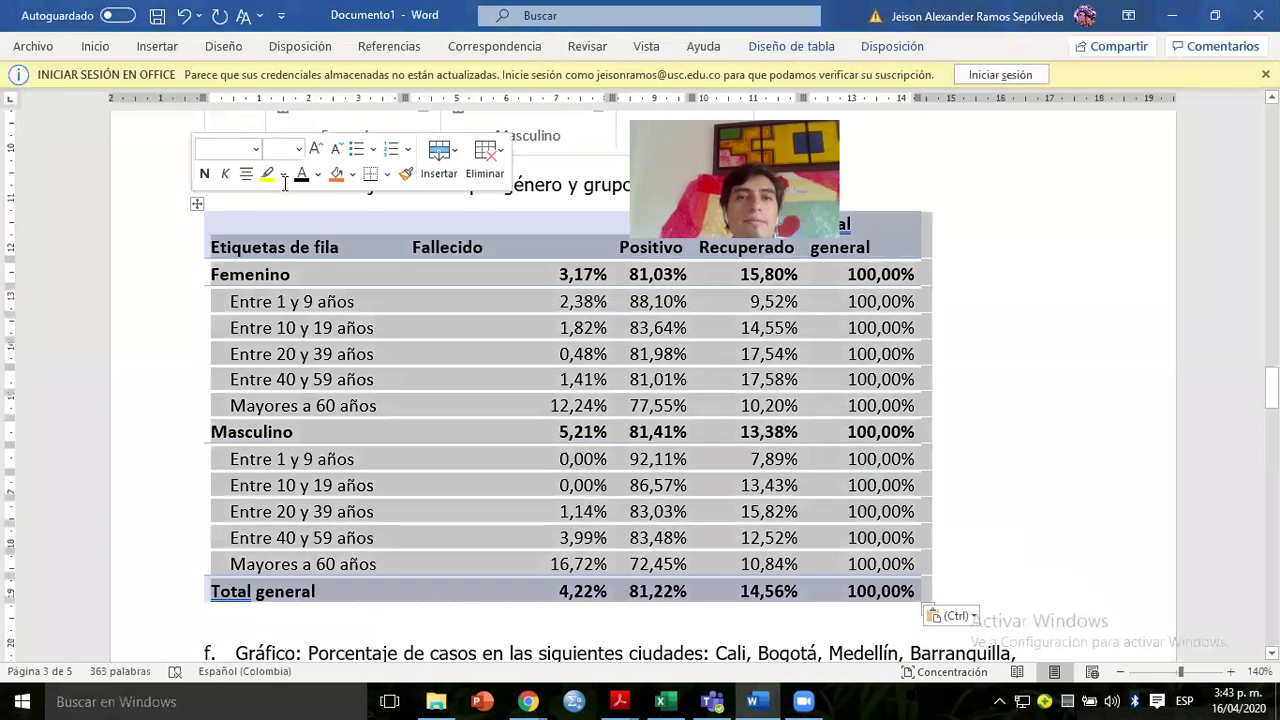
click(791, 47)
click(885, 48)
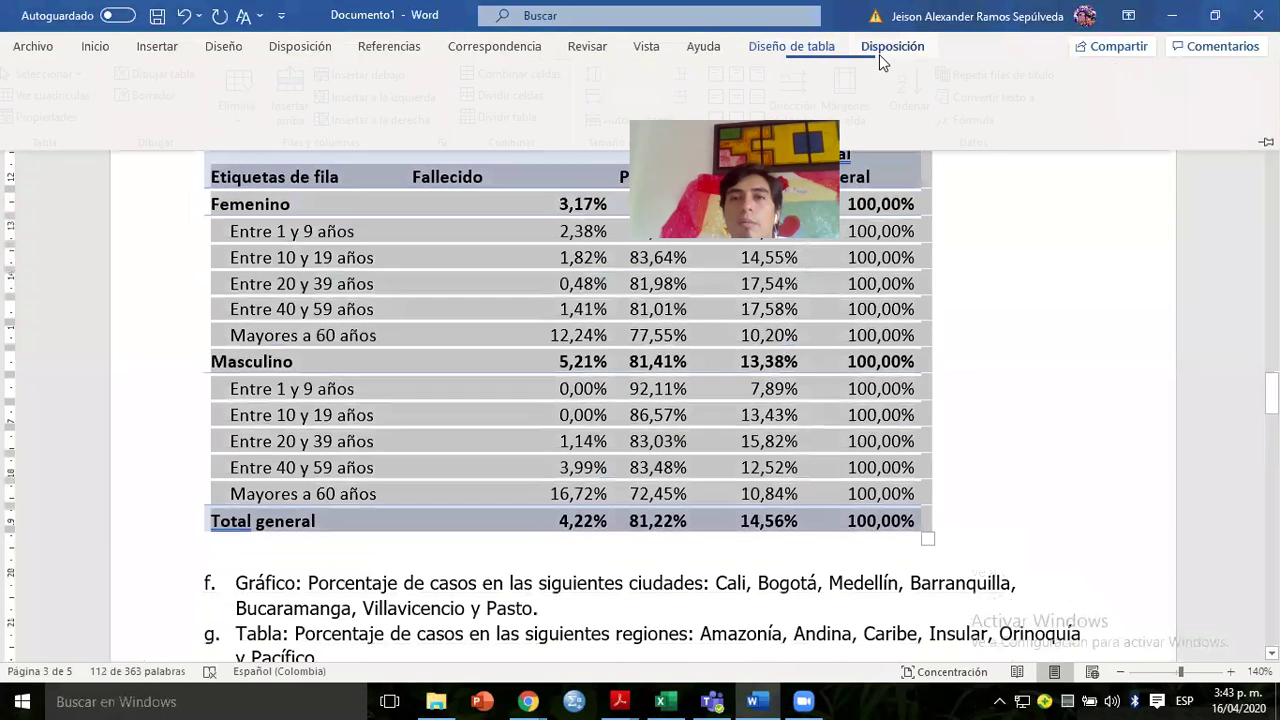
click(791, 47)
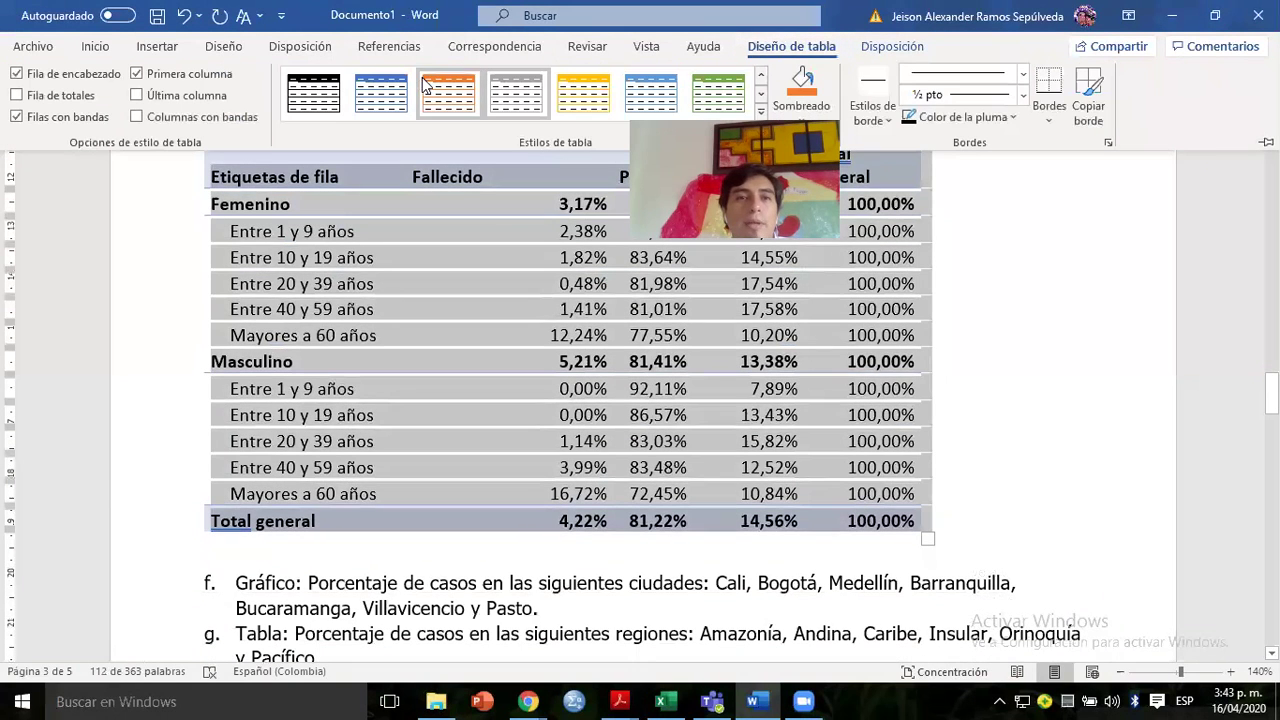
click(531, 107)
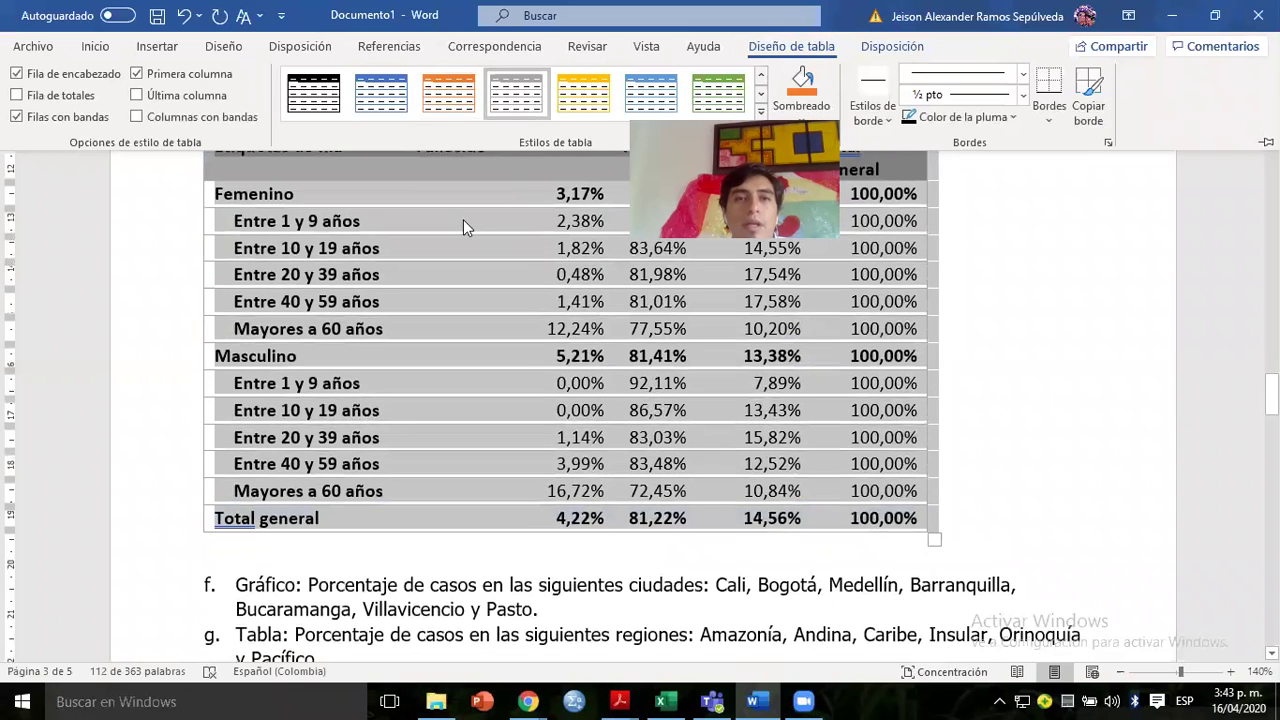
Centre the contents of all cells in item e's table.
click(870, 56)
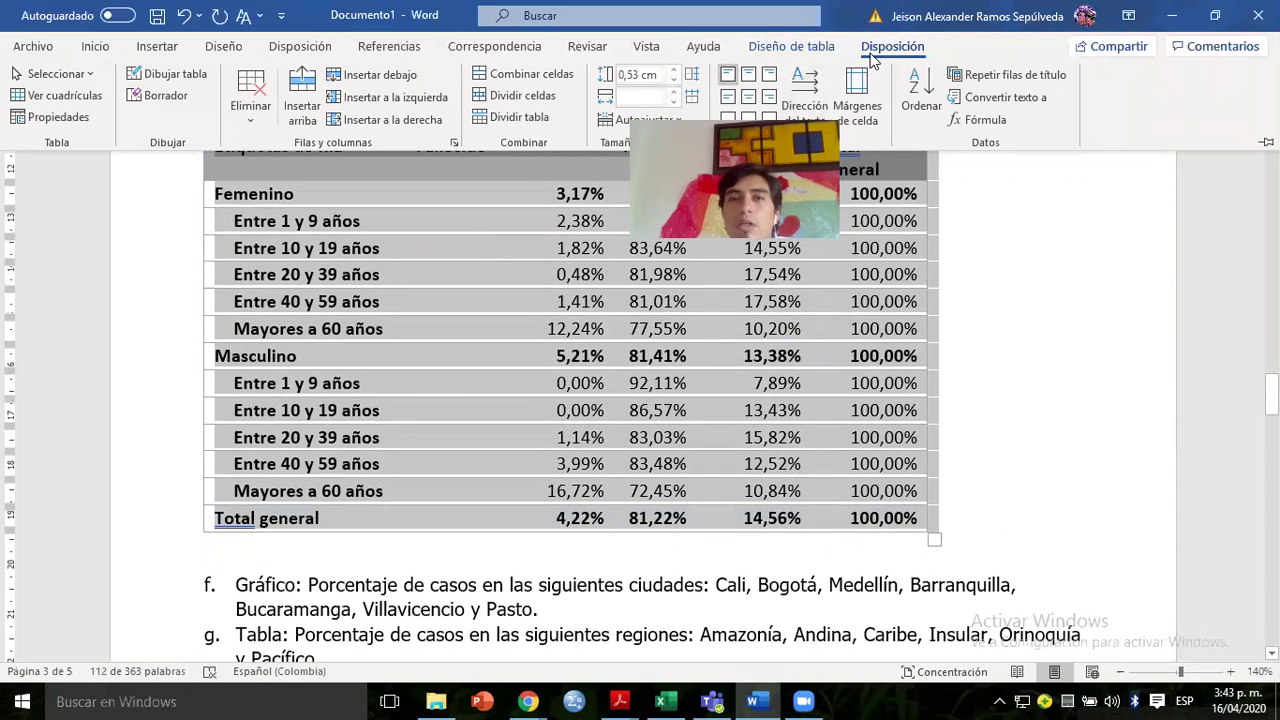
key(ctrl+t)
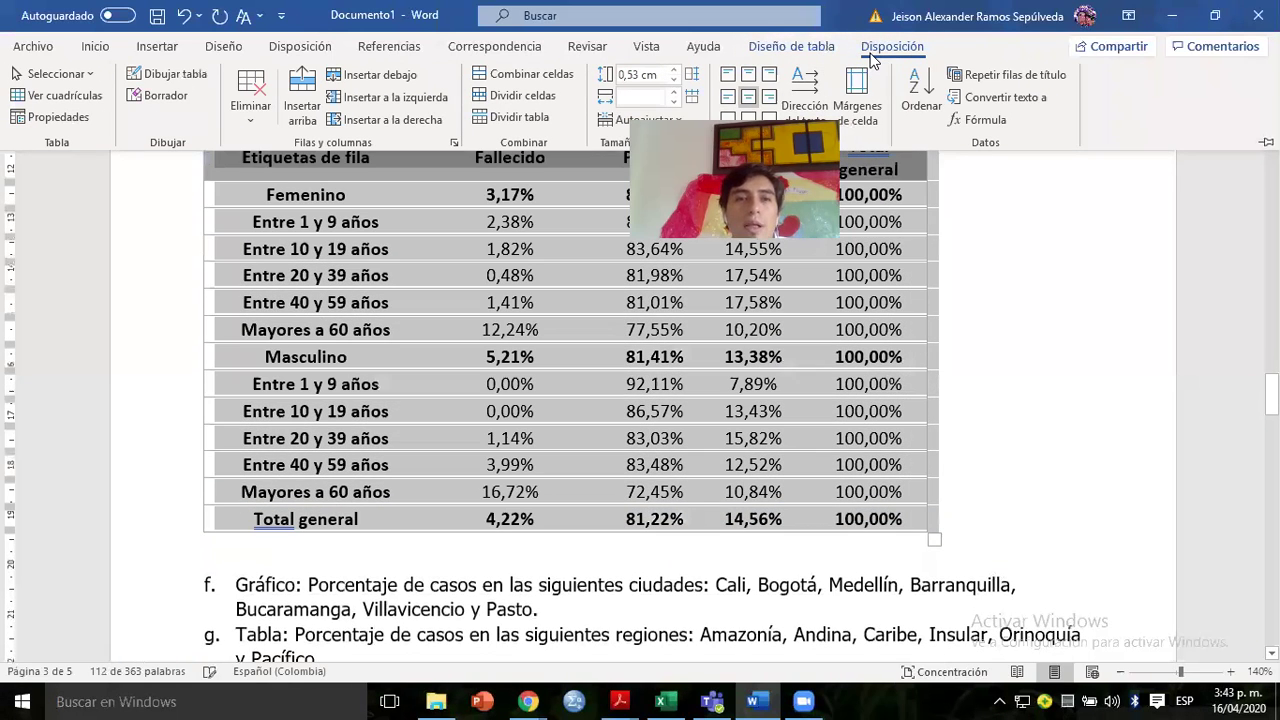
double_click(870, 56)
click(291, 252)
Remove the bold from the age group labels under Femenino and Masculino in item e's table.
drag(250, 223, 258, 330)
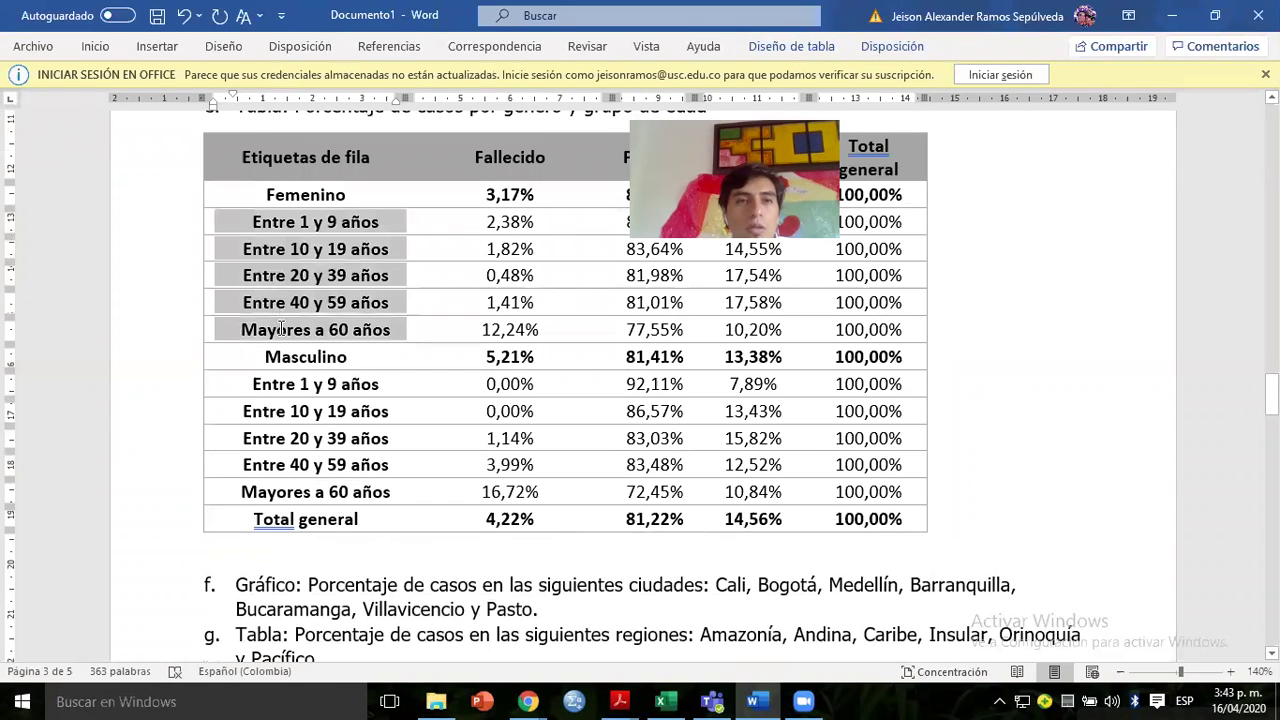
click(96, 50)
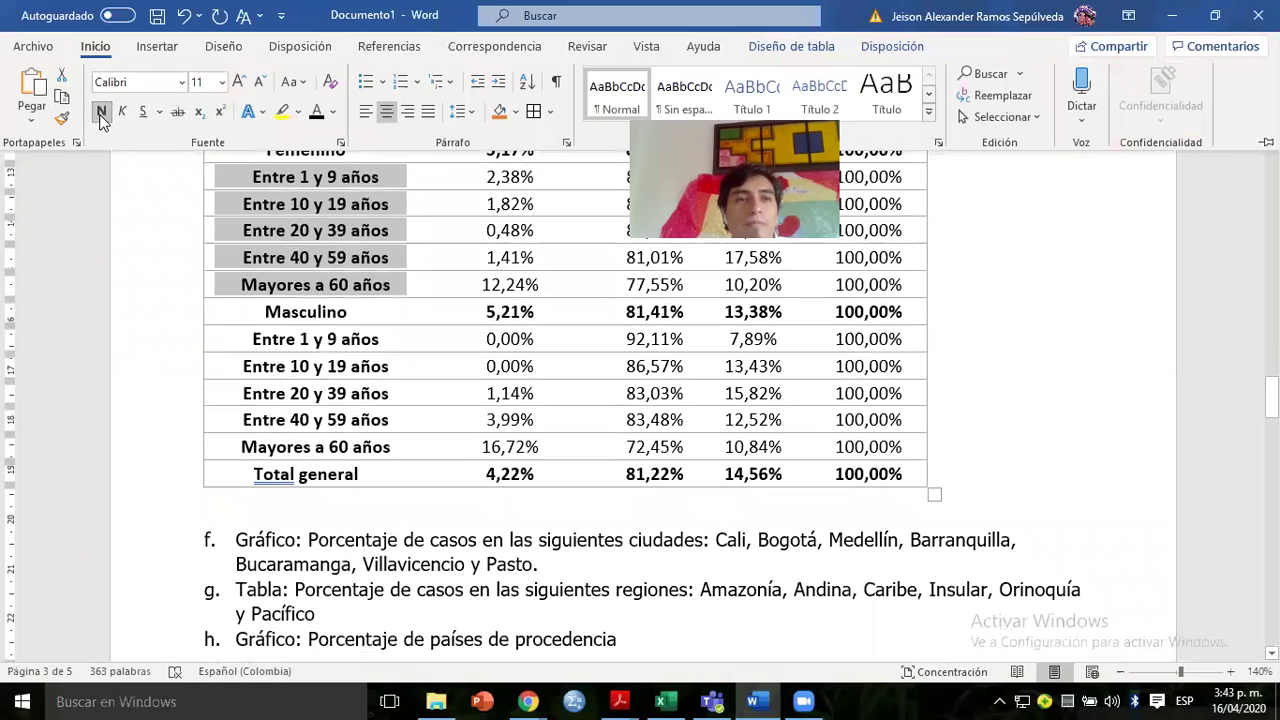
click(240, 315)
drag(245, 328, 324, 447)
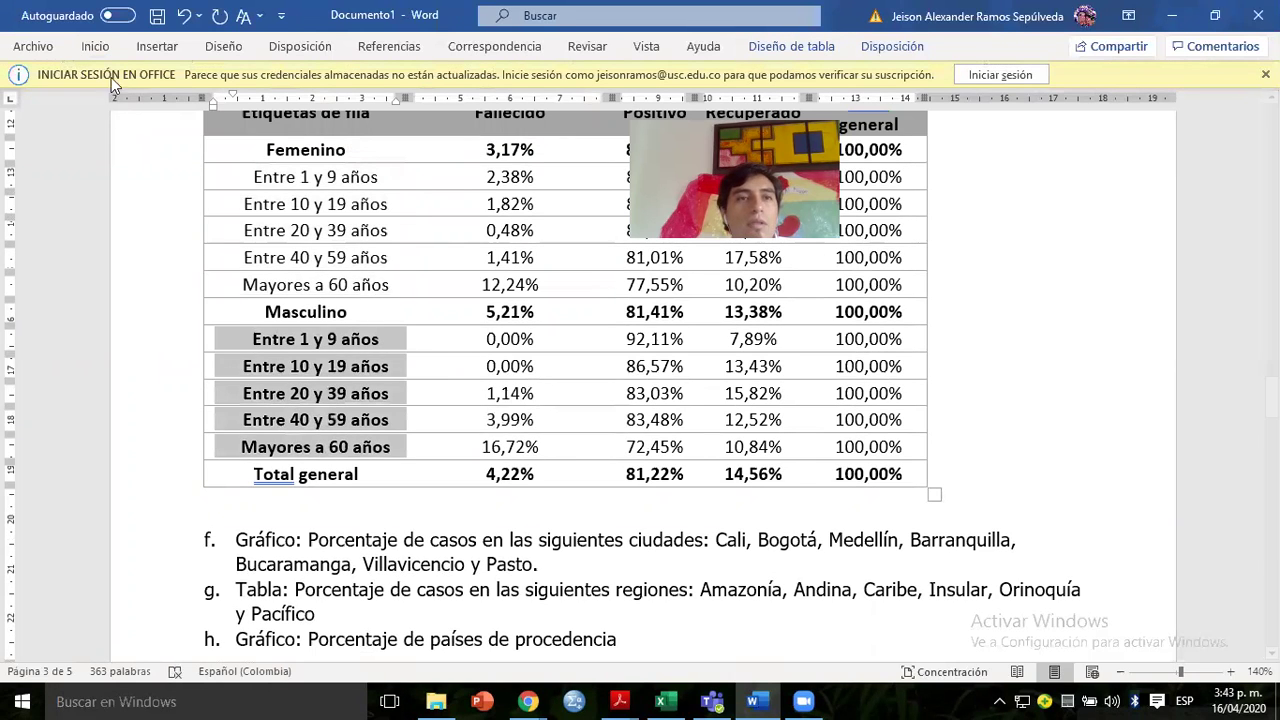
click(96, 50)
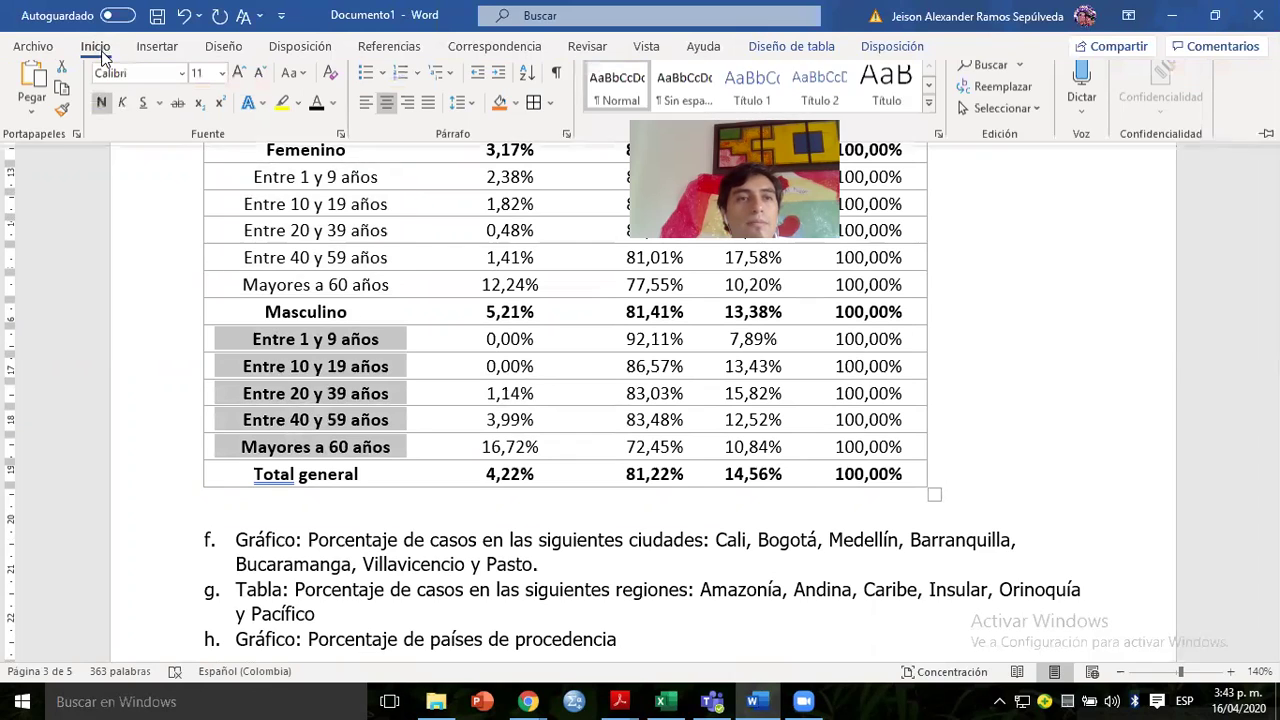
click(102, 112)
click(281, 300)
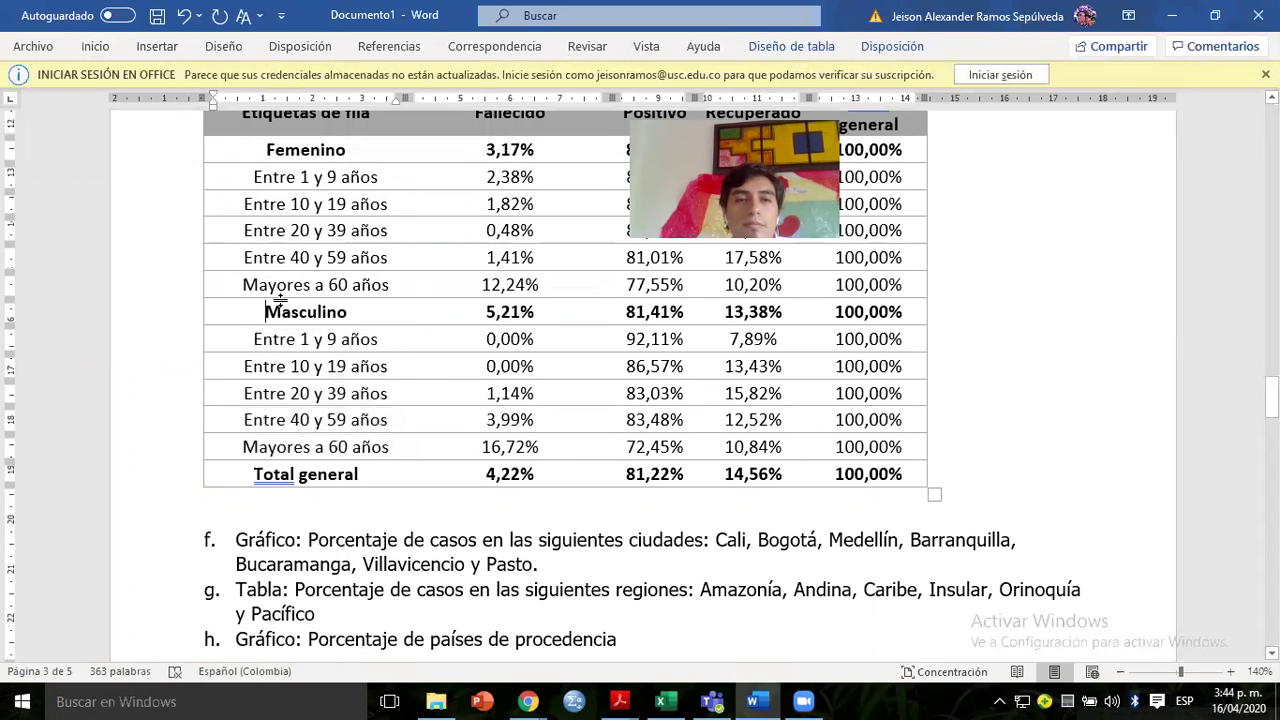
Add the word "Total" before the Femenino and Masculino row labels in item e's table.
key(Up)
key(Up)
key(Up)
key(Up)
key(Up)
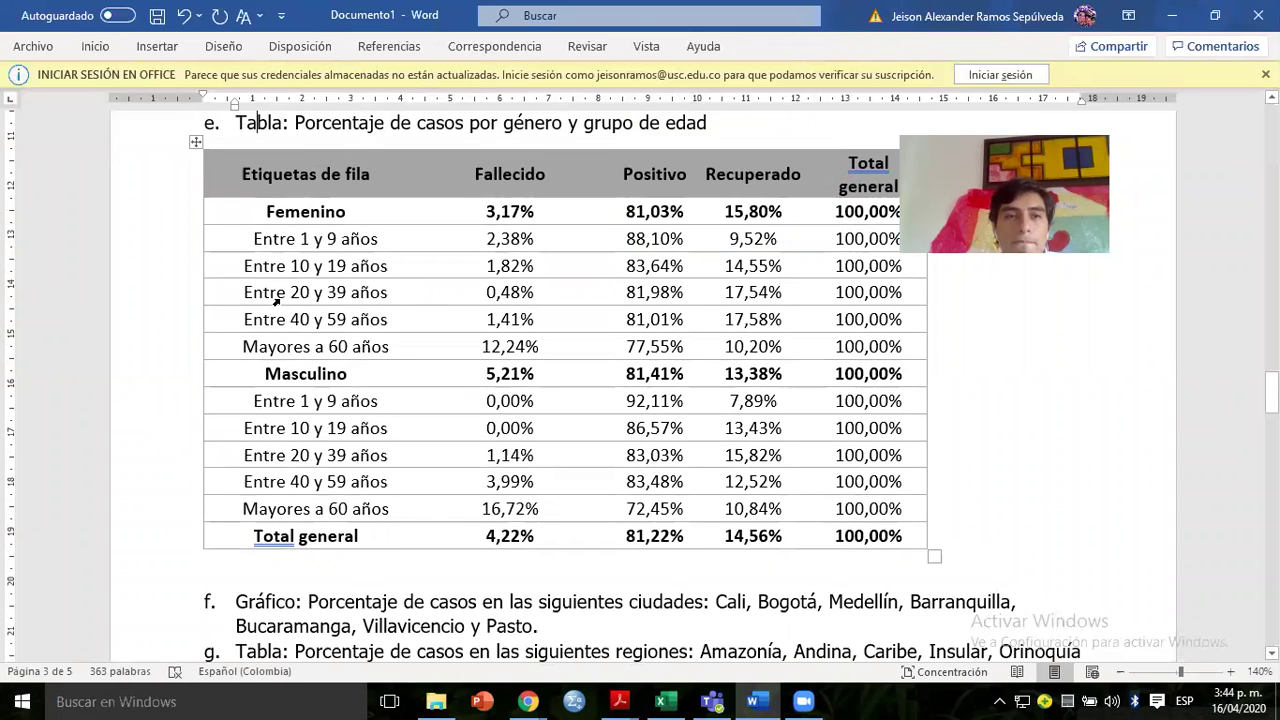
click(261, 214)
text(Tot)
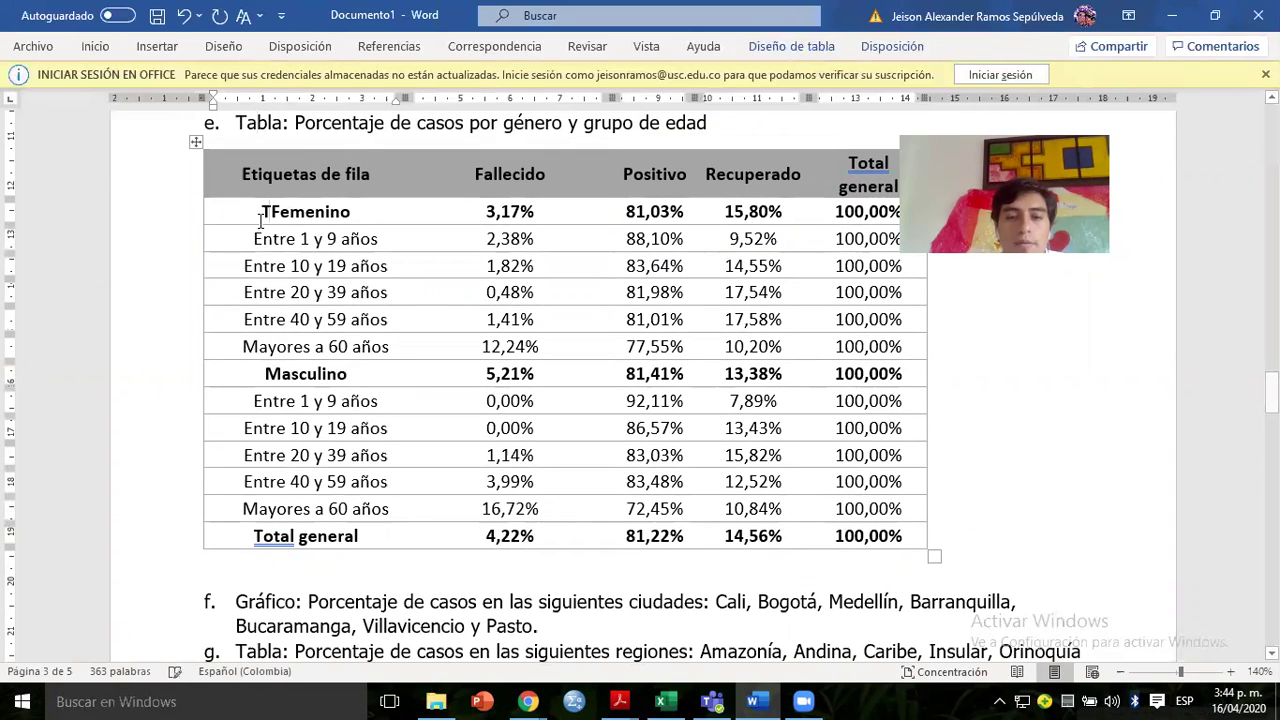
text(al)
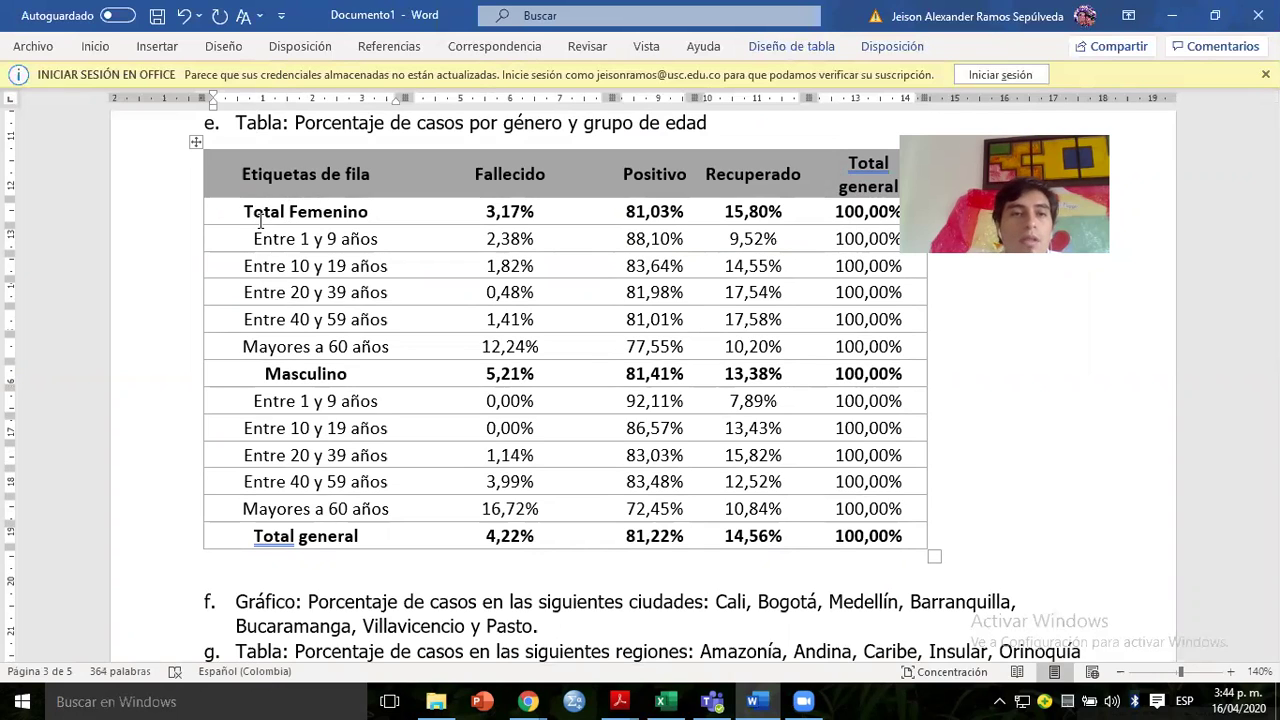
click(245, 378)
text(Total)
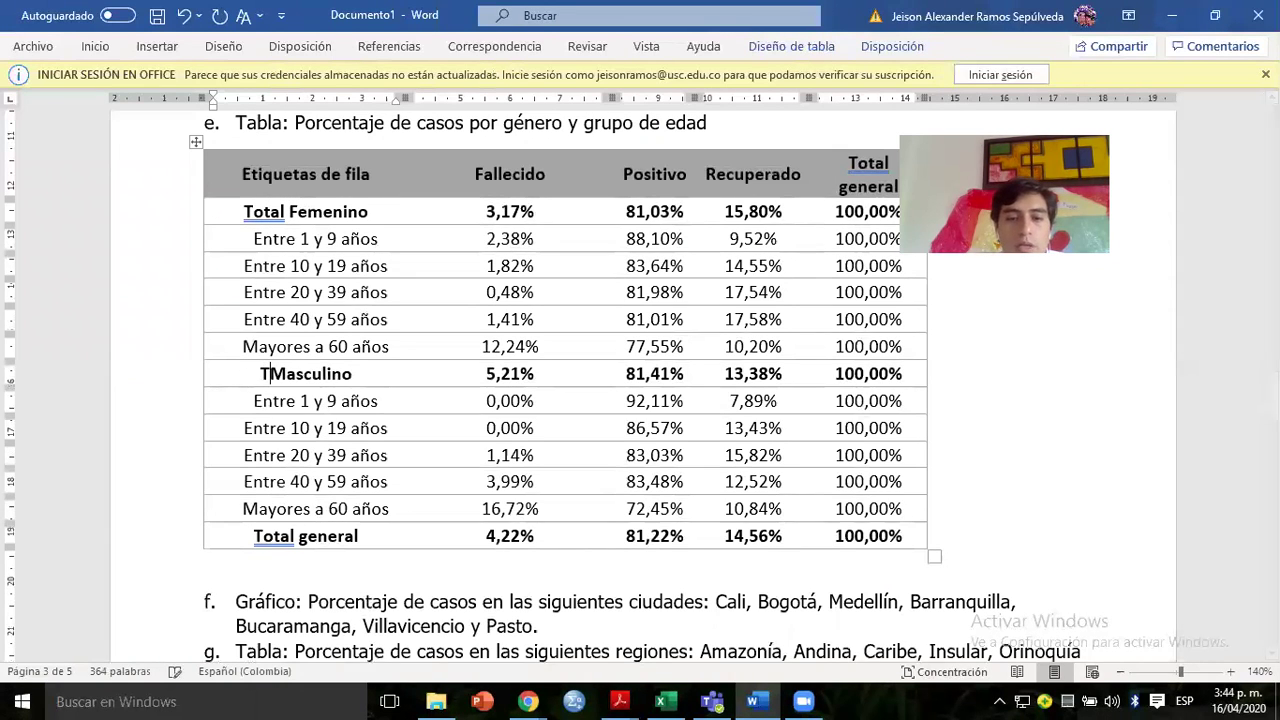
Copy the Total Femenino row into a new row directly above Total Masculino and remove the leftover blank row.
click(194, 208)
key(ctrl+c)
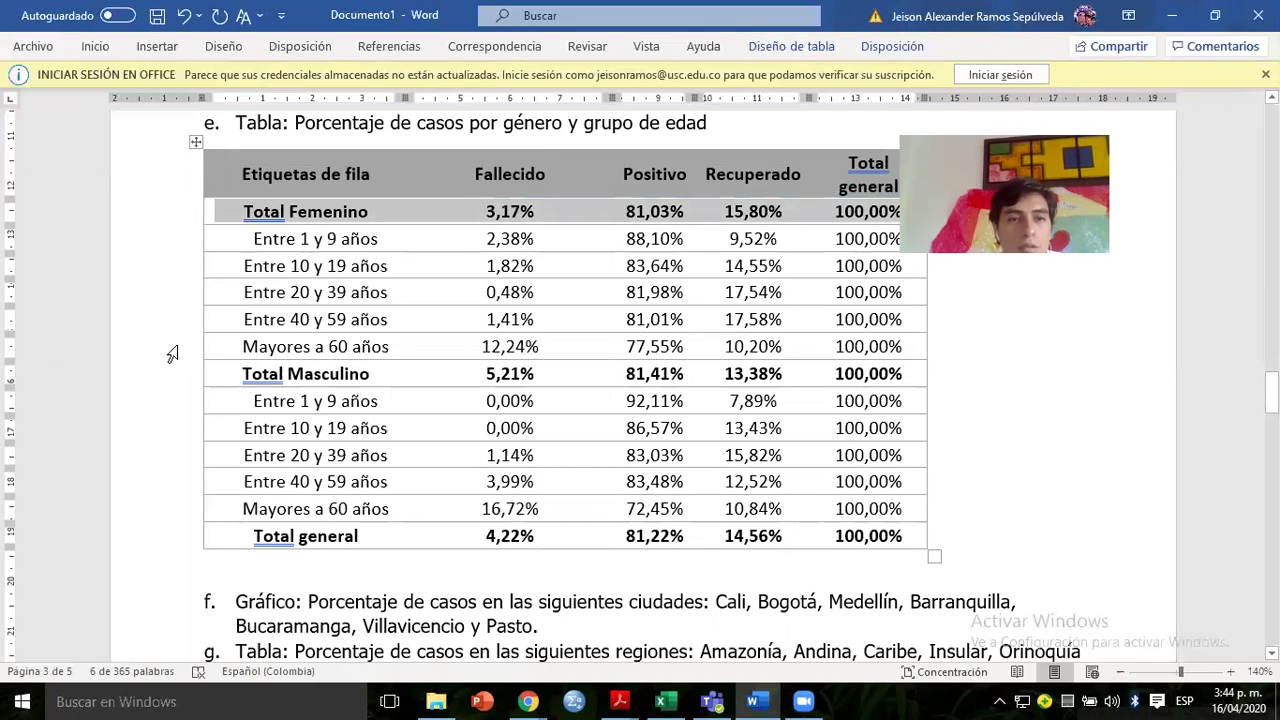
click(221, 373)
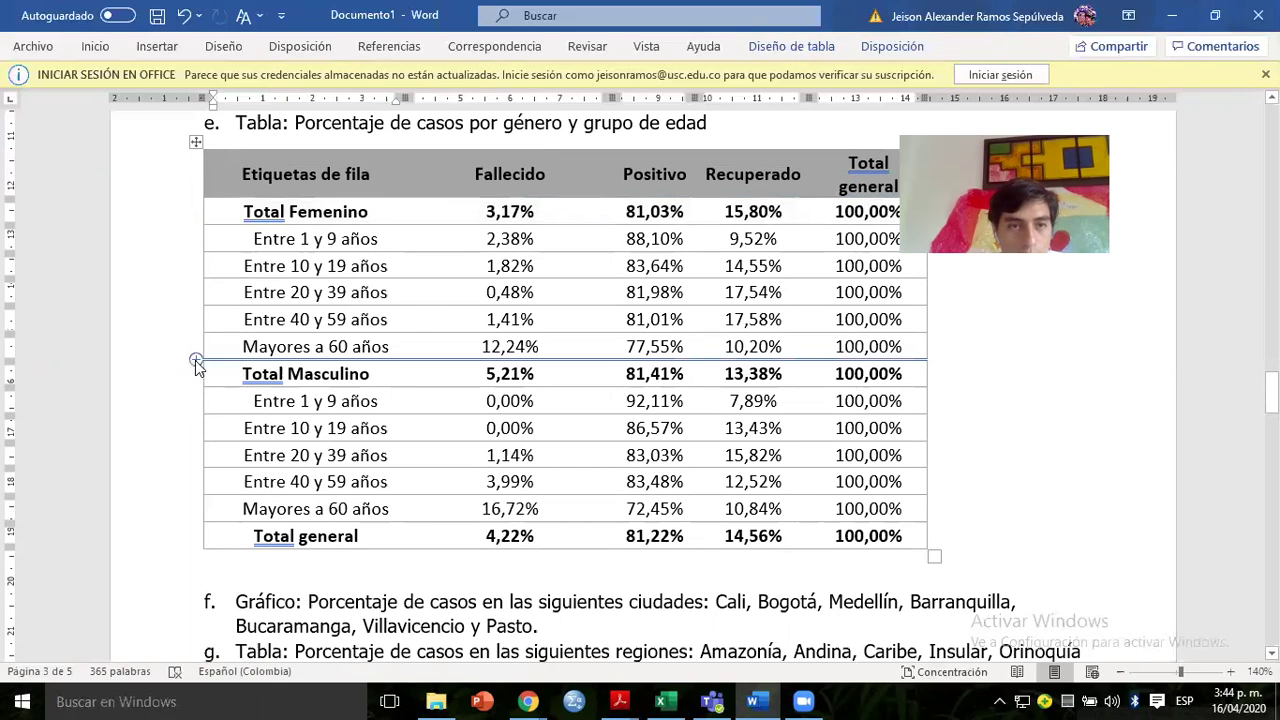
click(195, 360)
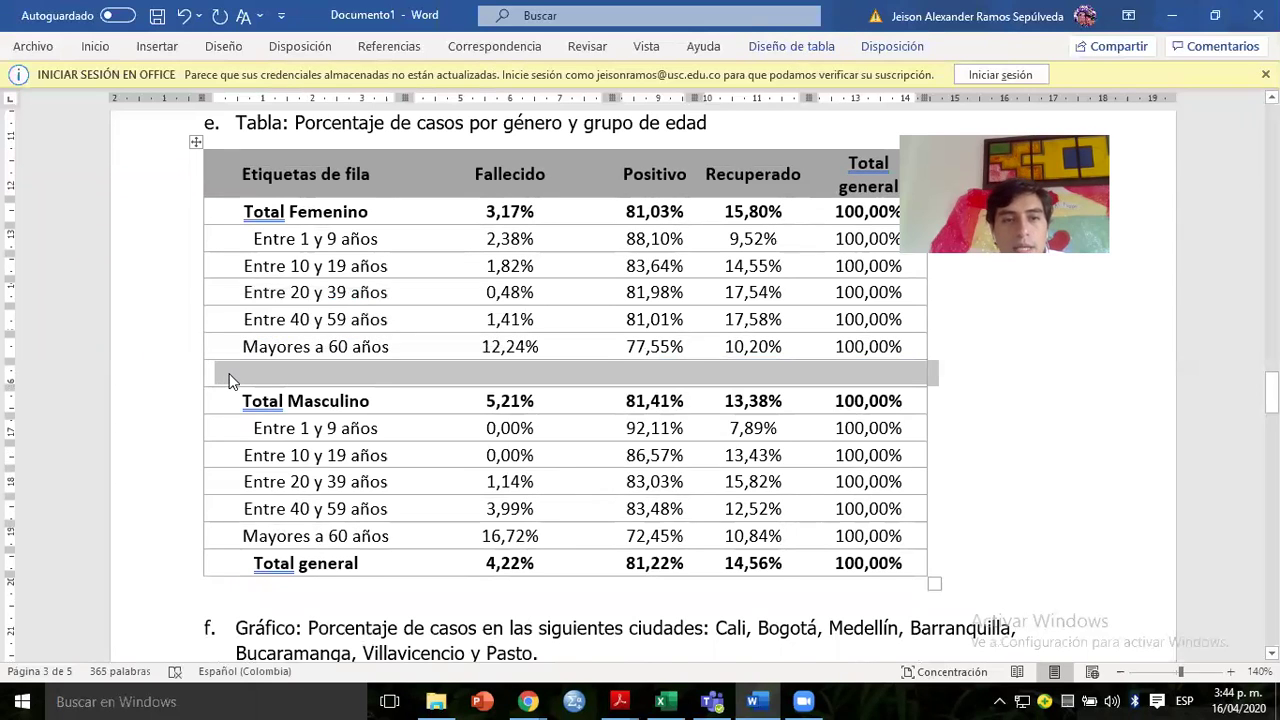
key(ctrl+v)
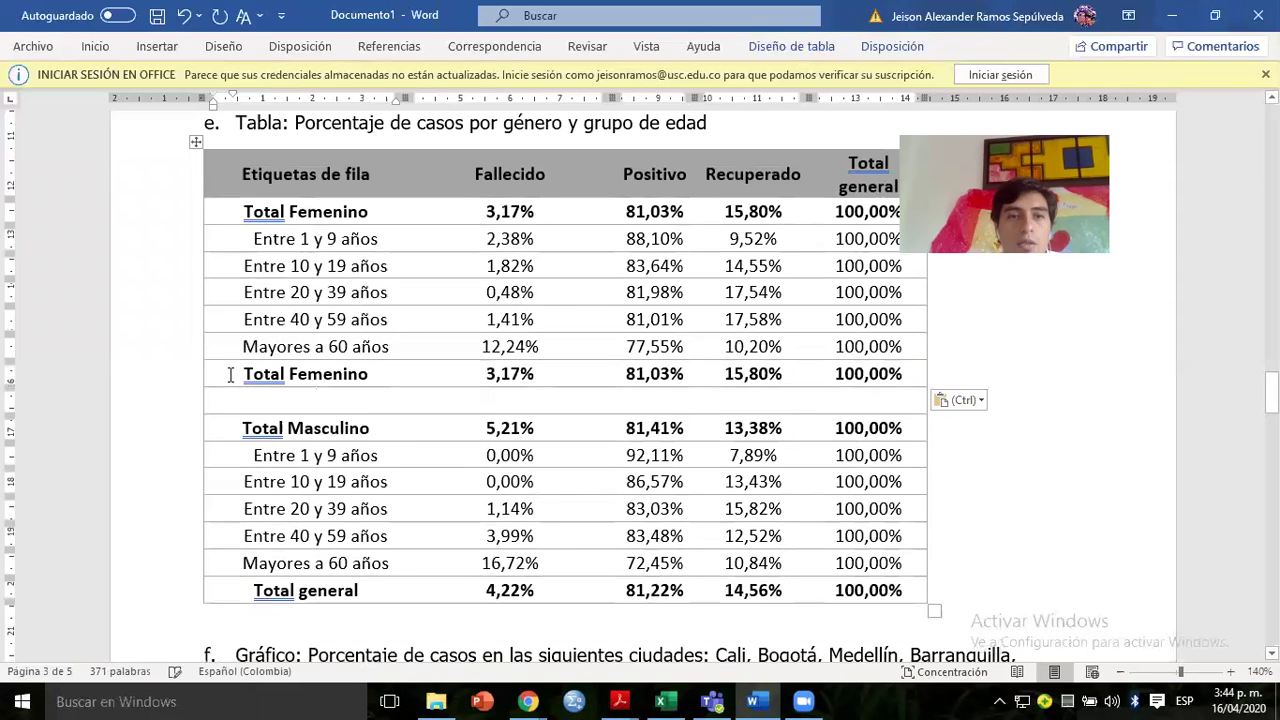
click(165, 404)
key(BackSpace)
Move the Total Masculino row from above the male age groups to directly above Total general, leaving no blank row.
click(165, 404)
key(ctrl+c)
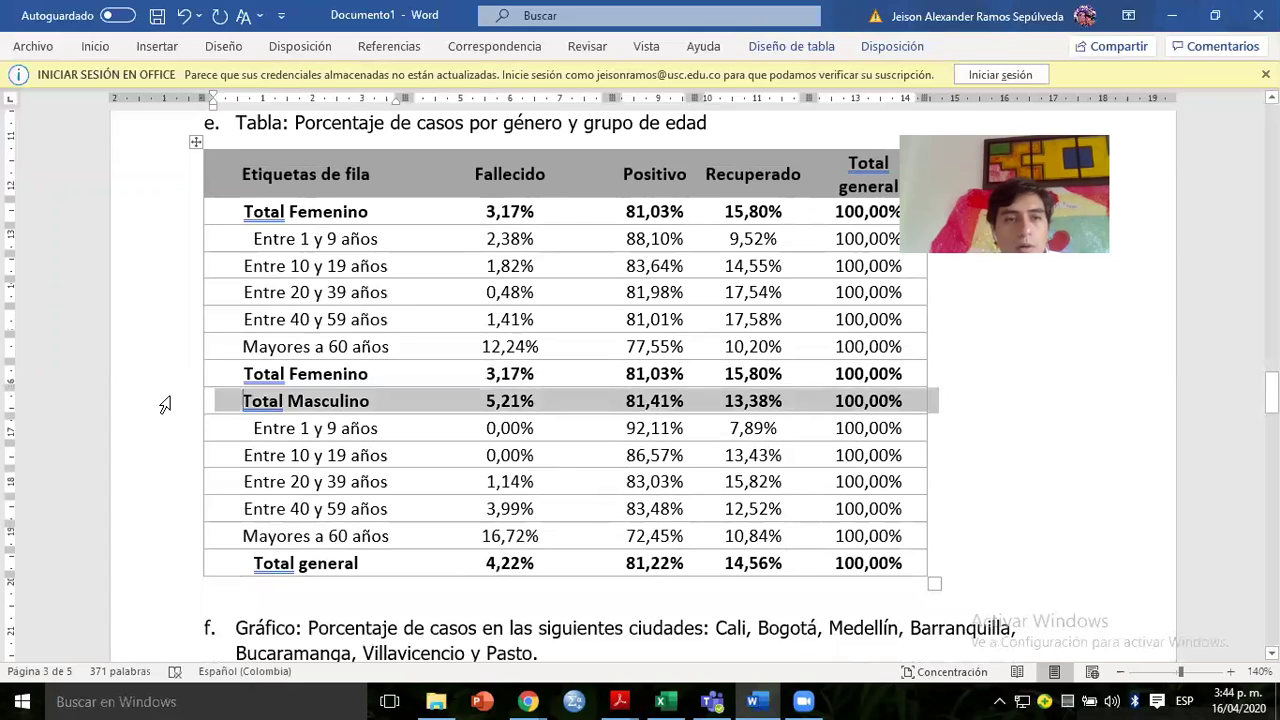
click(268, 540)
click(191, 557)
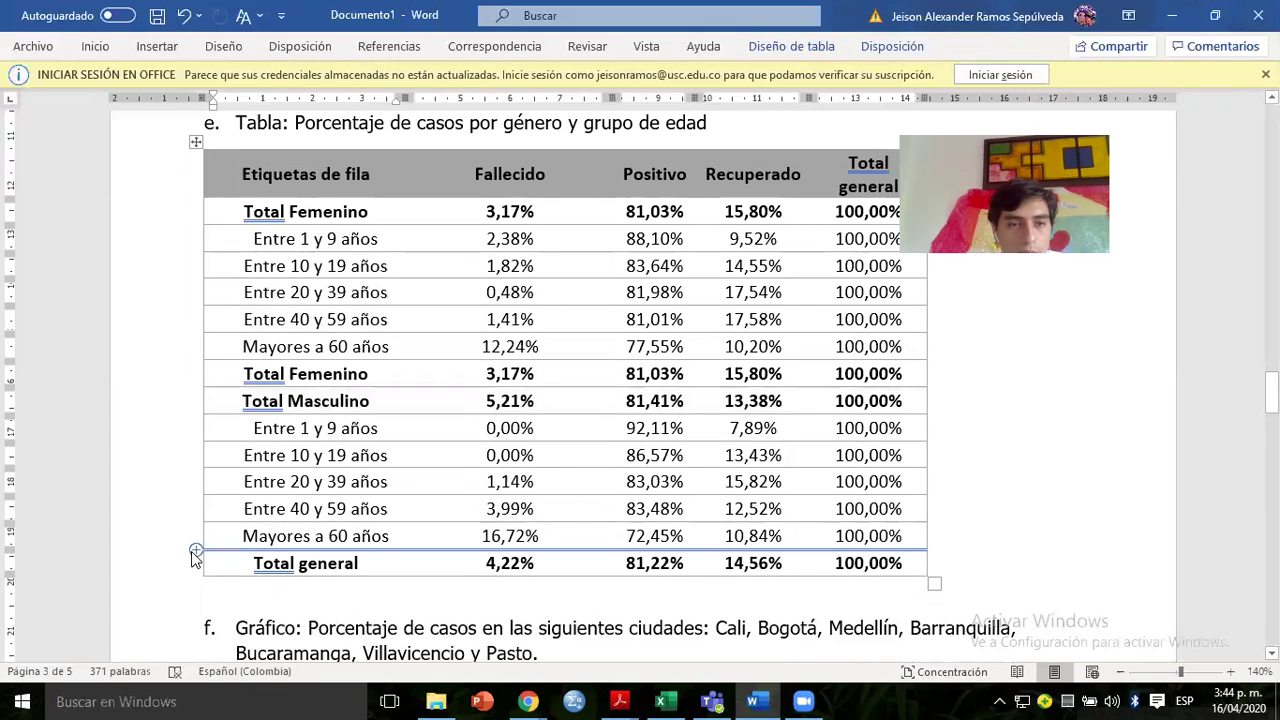
click(191, 550)
click(222, 560)
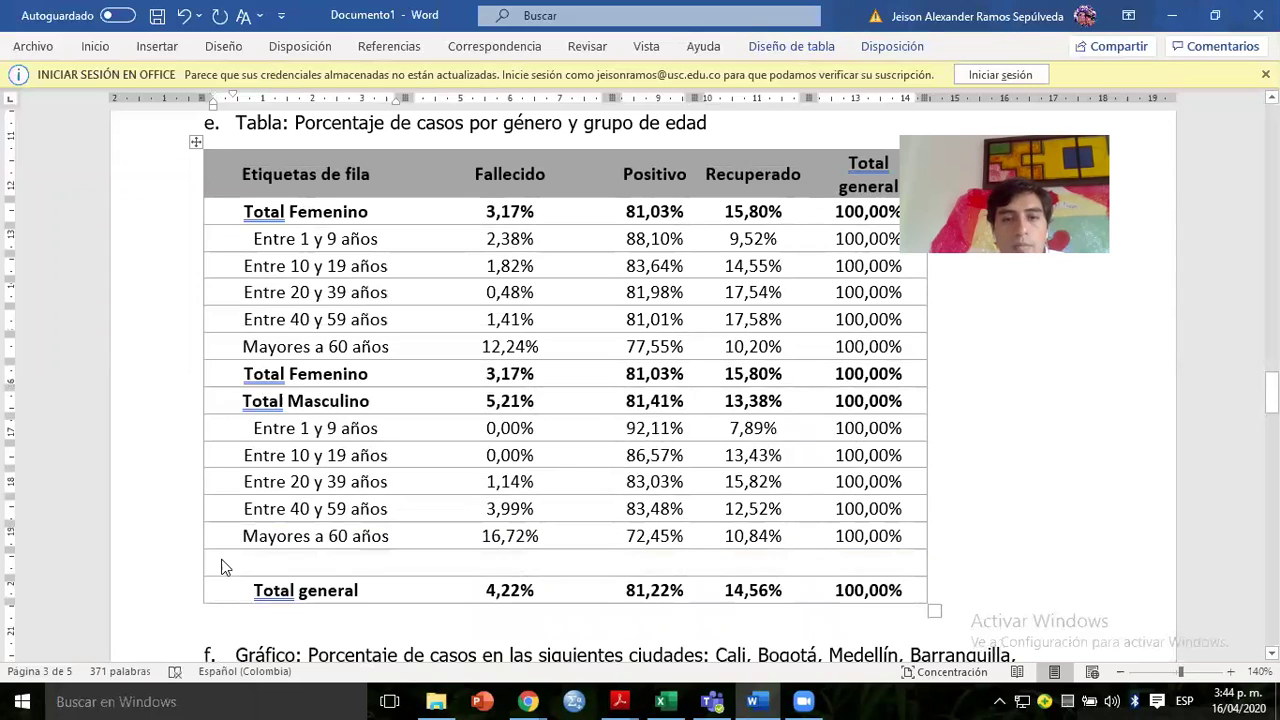
key(ctrl+v)
click(186, 588)
key(BackSpace)
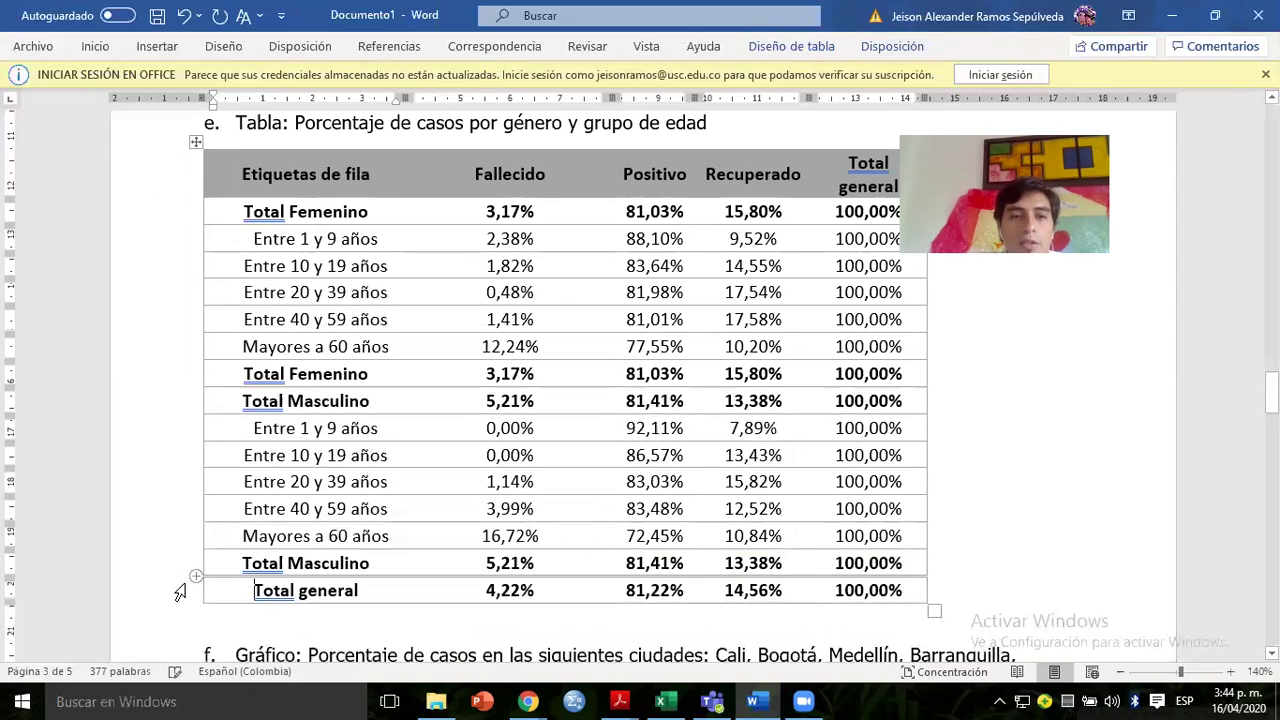
click(176, 401)
key(BackSpace)
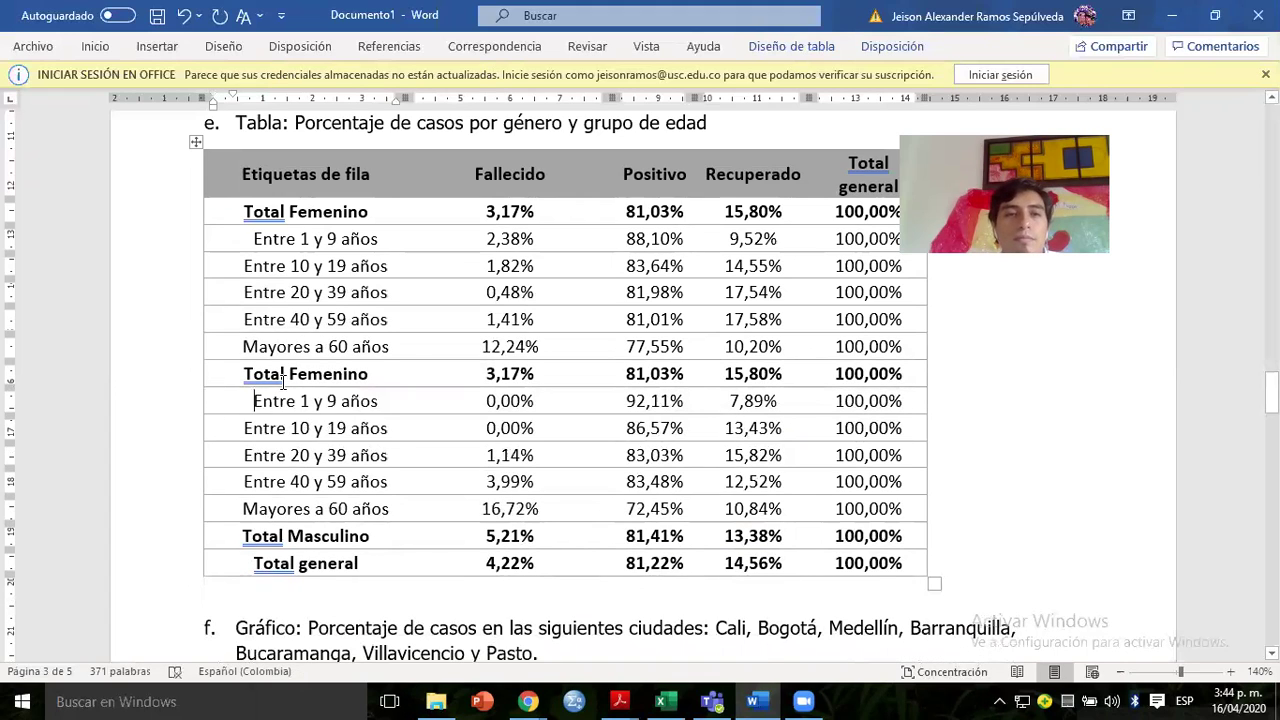
Shorten the labels of the subtotal rows below the female and male age groups to "Total".
drag(289, 374, 368, 374)
key(BackSpace)
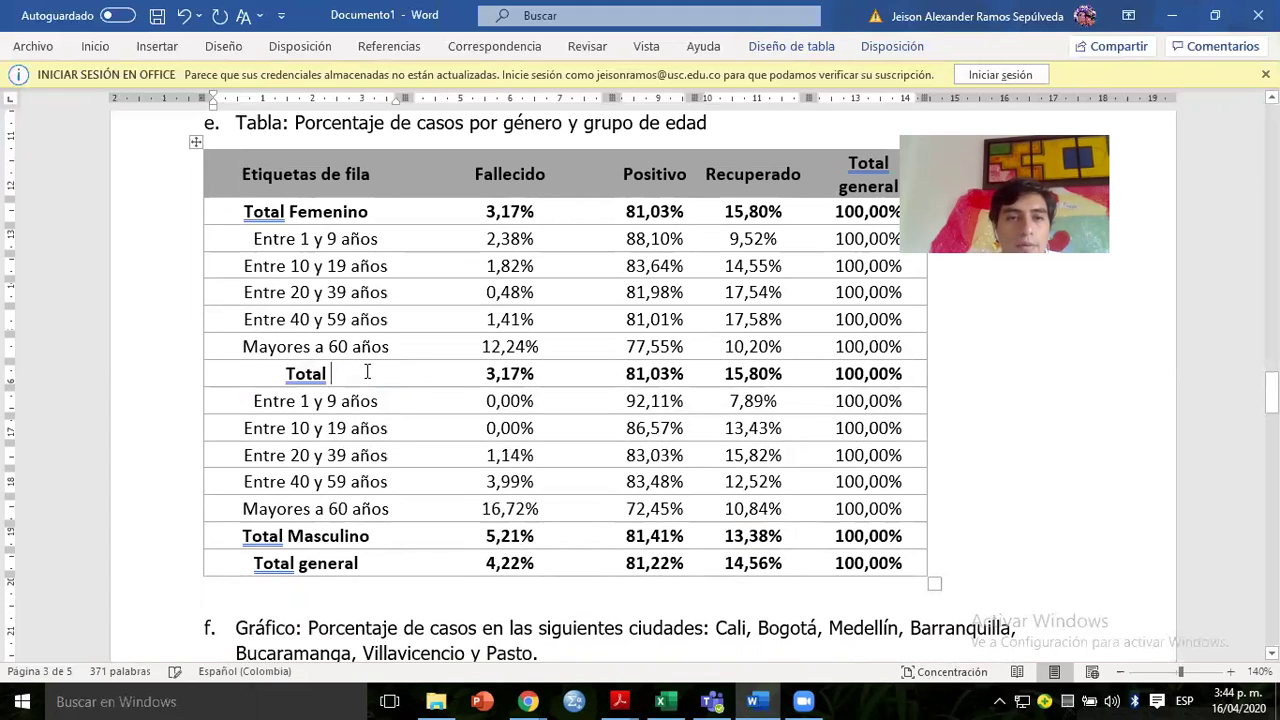
drag(377, 536, 288, 536)
key(BackSpace)
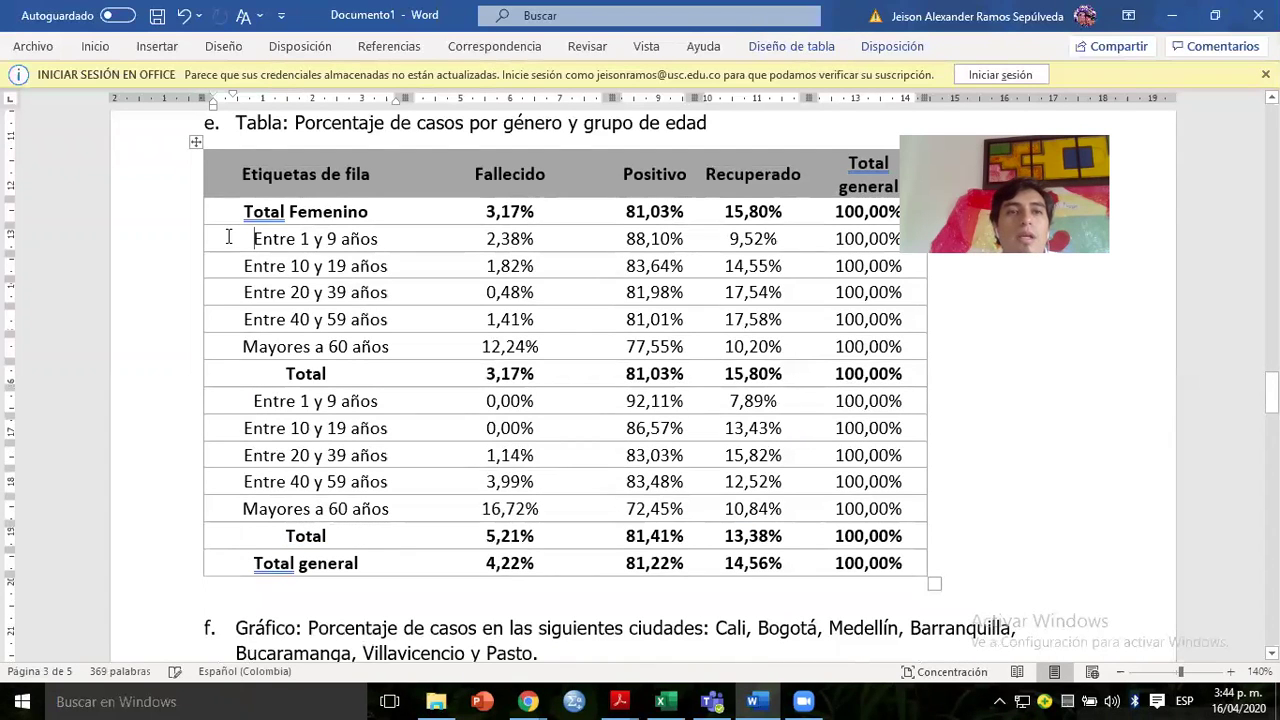
Insert a blank column before the row labels and enter "Femenino" in its cell beside Total Femenino.
click(892, 46)
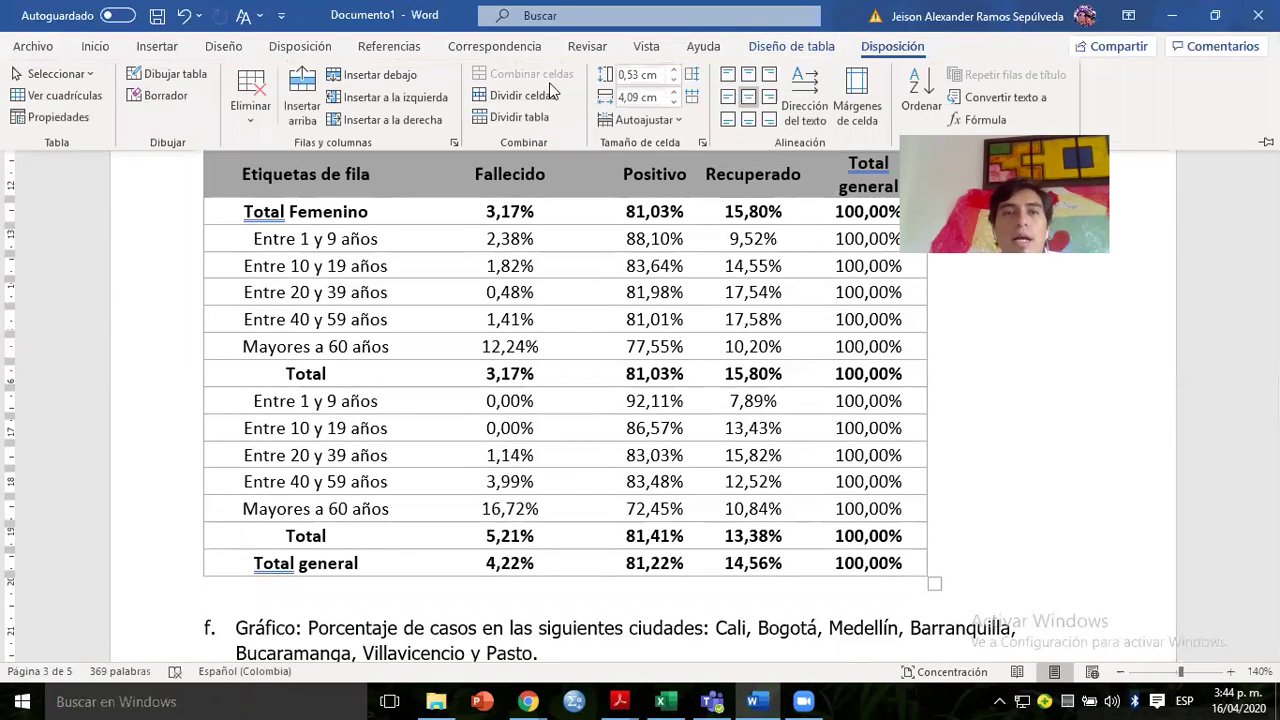
click(340, 100)
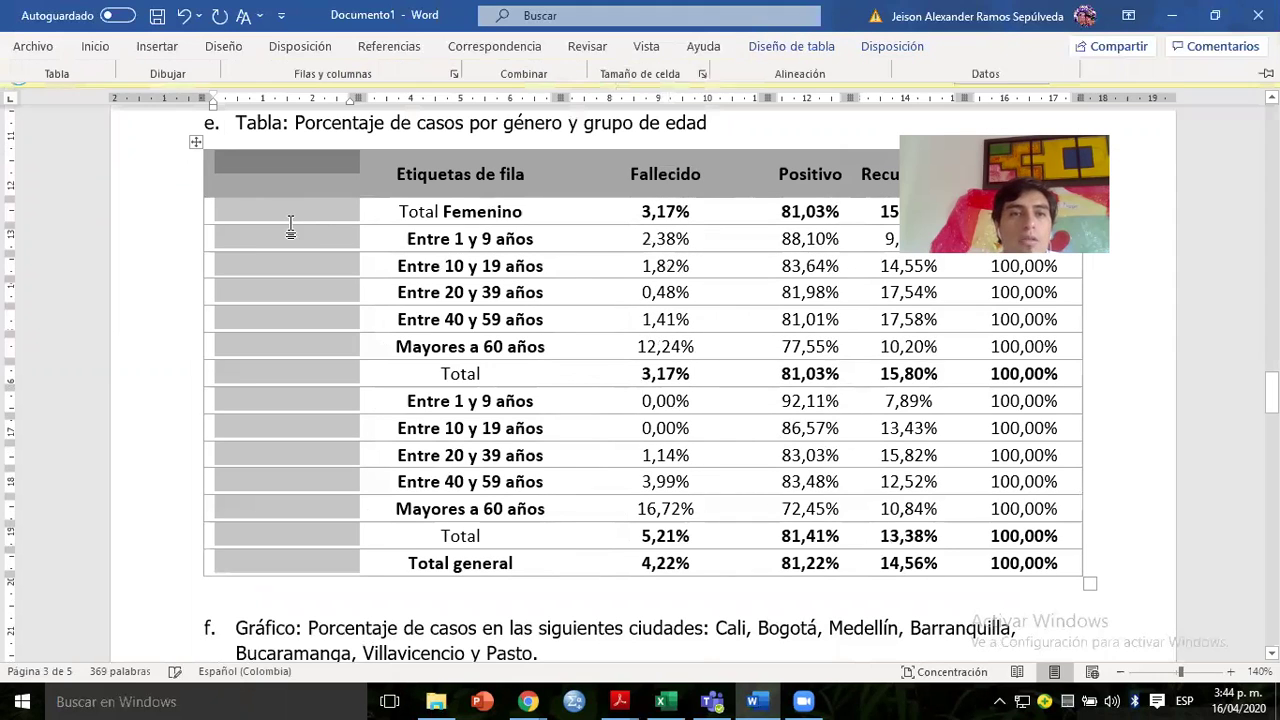
click(285, 213)
text(Femeno)
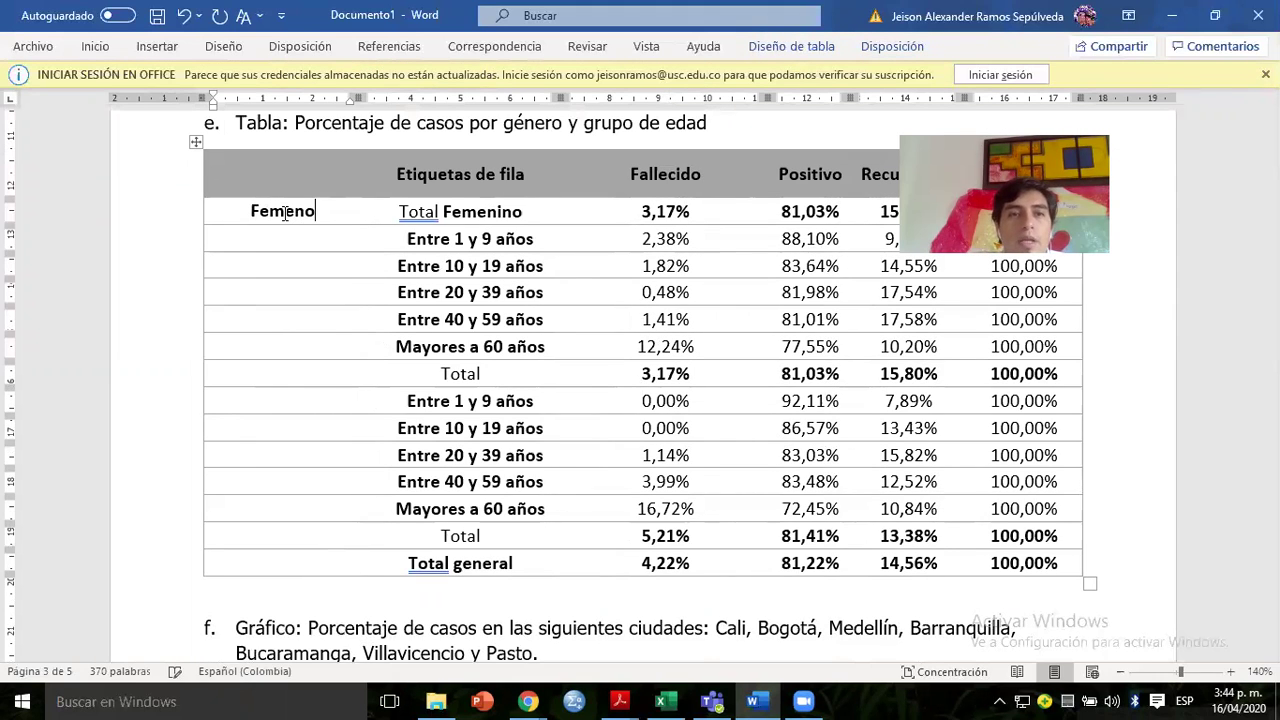
key(BackSpace)
text(ino)
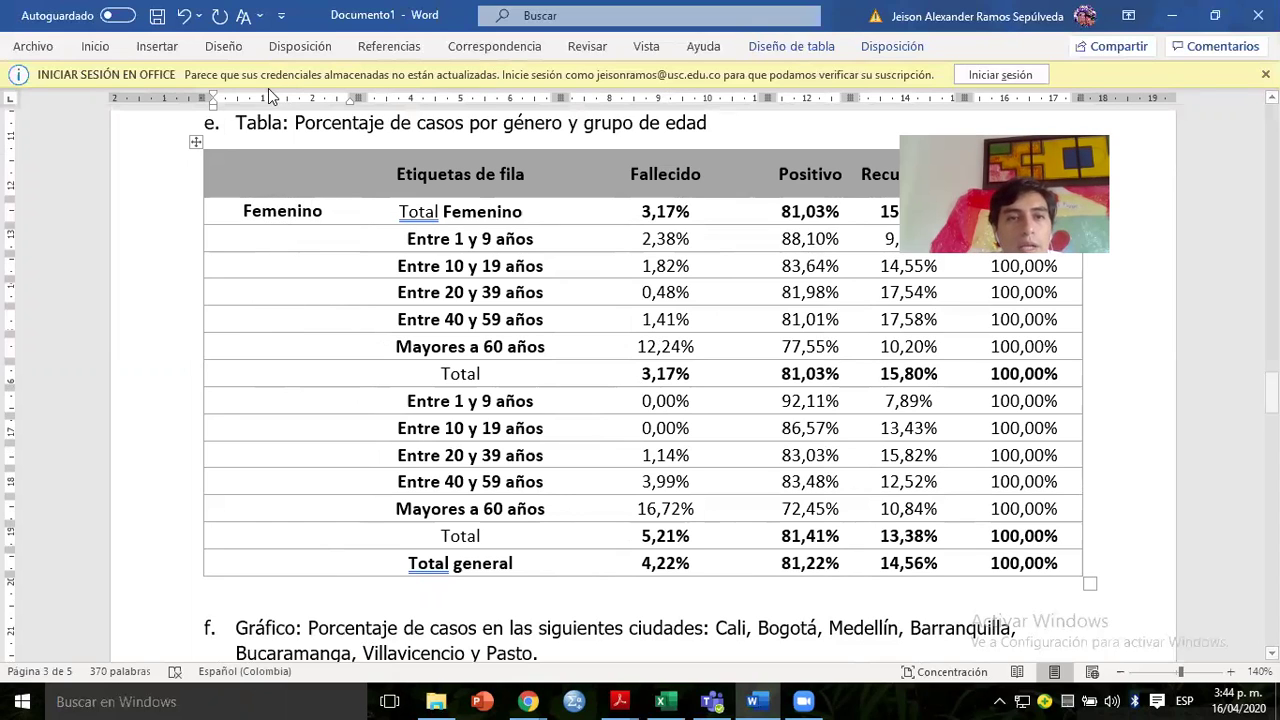
Merge the Femenino cell with the empty cells below it, down to the first Total row.
drag(241, 211, 259, 373)
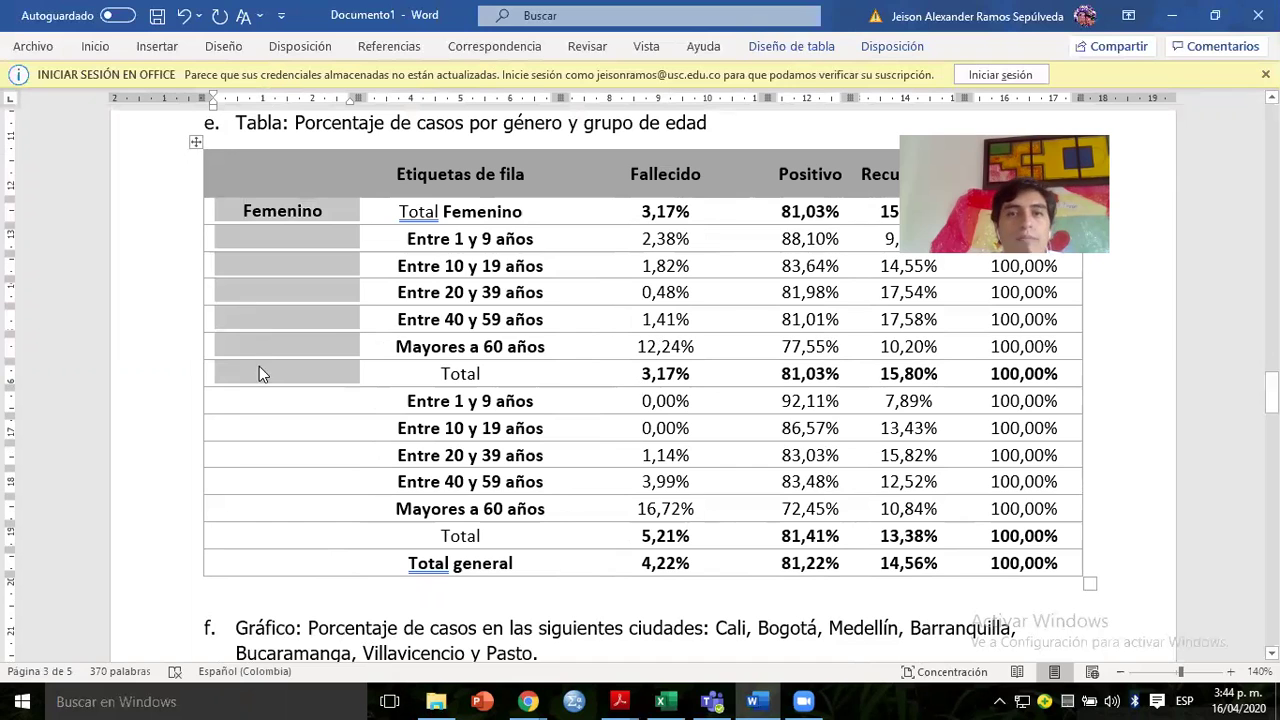
click(868, 48)
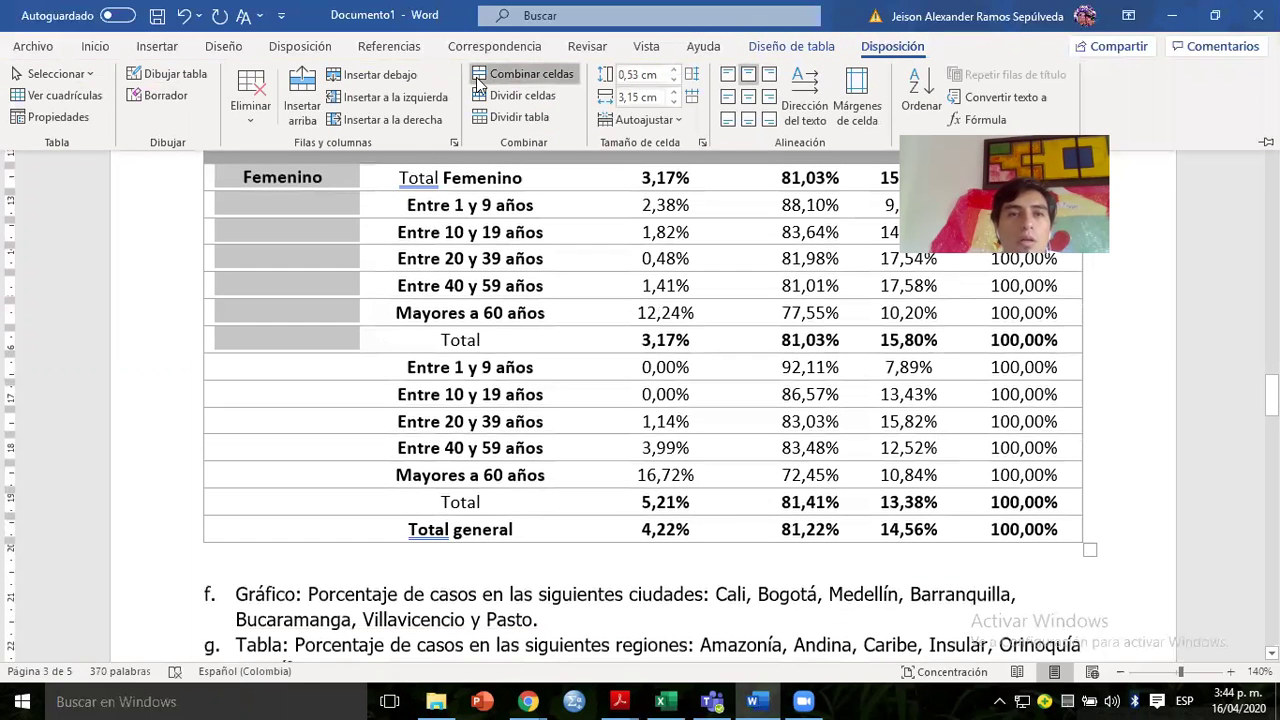
click(540, 74)
Enter "Masculino" beside the first male age group and merge that cell down to the second Total row.
click(275, 370)
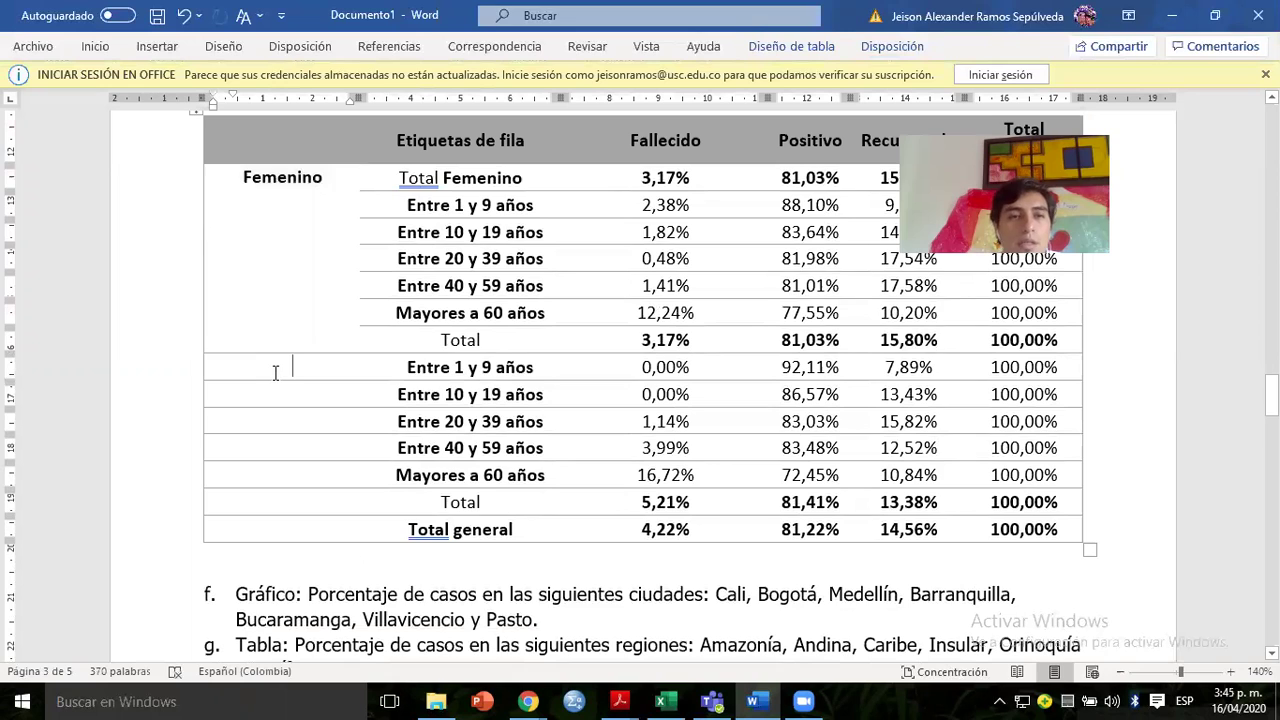
text(Masculino)
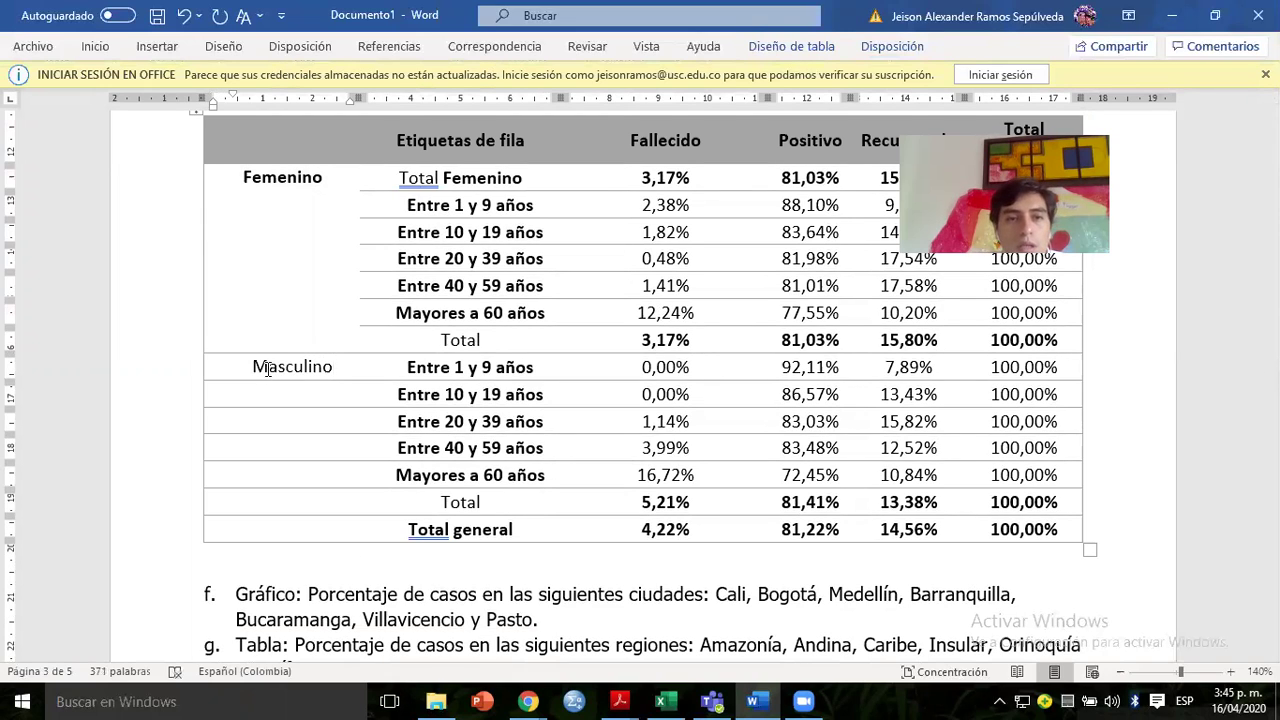
drag(267, 370, 278, 500)
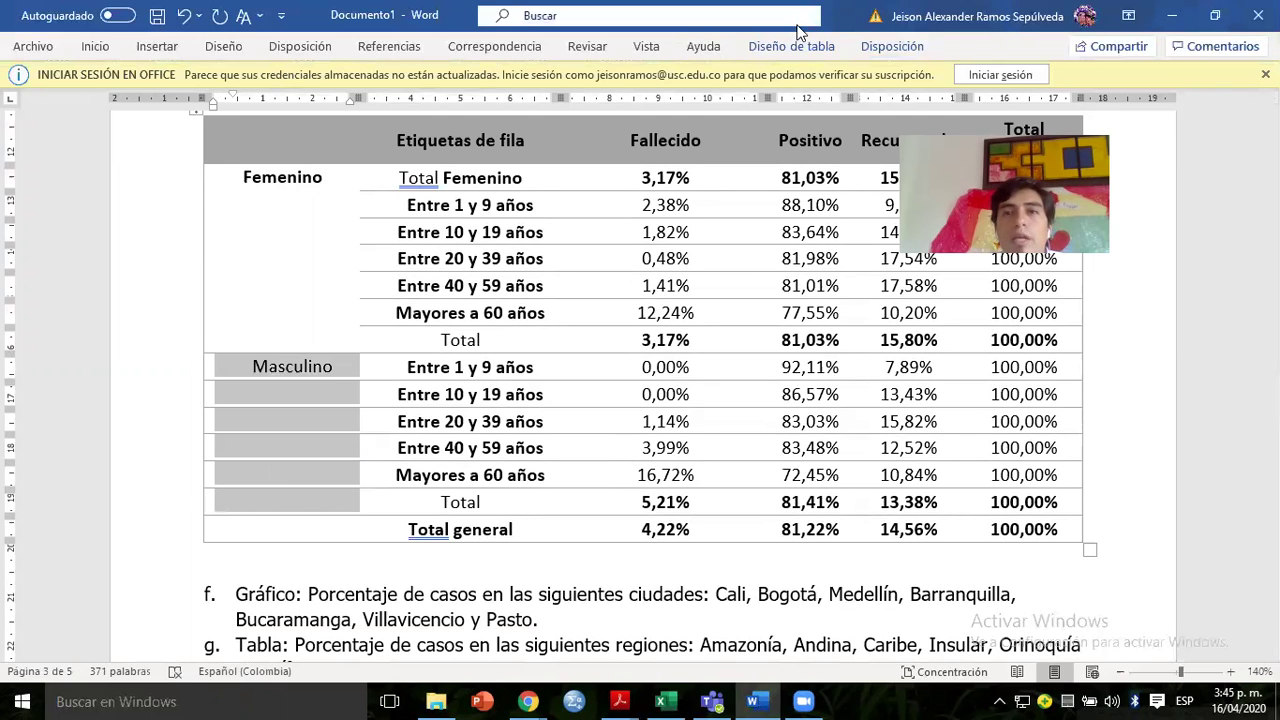
click(866, 50)
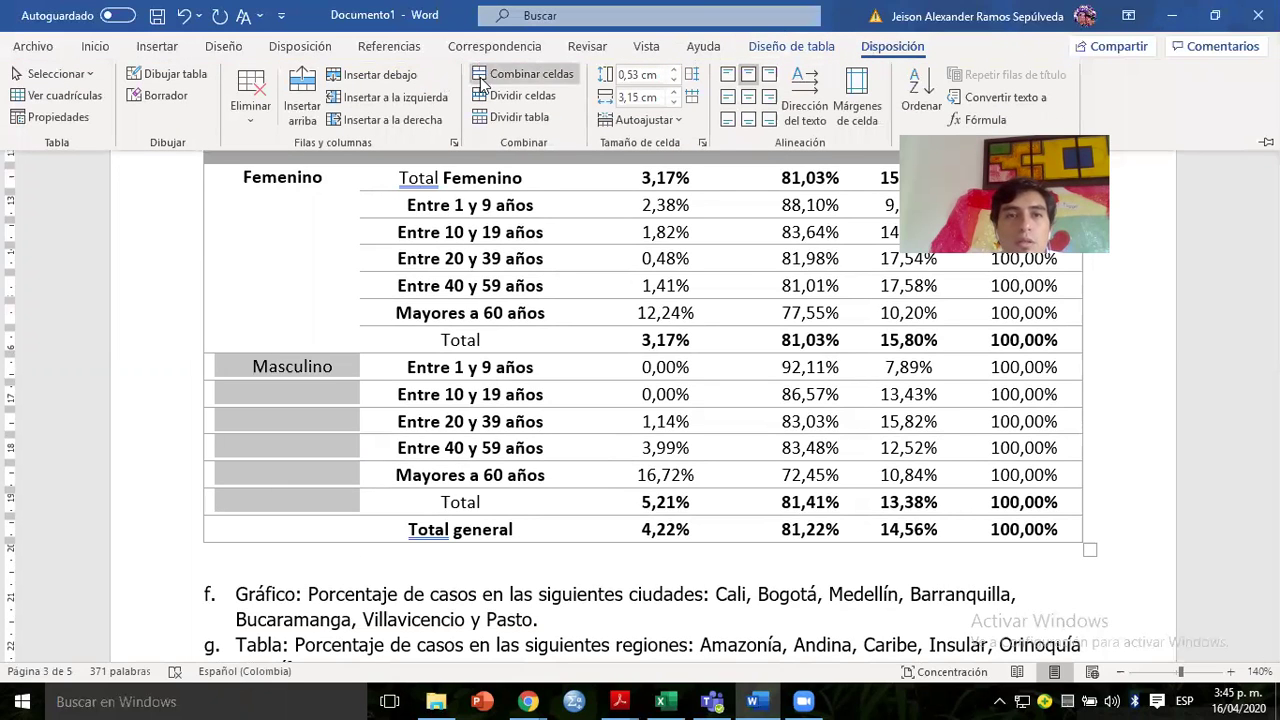
click(484, 82)
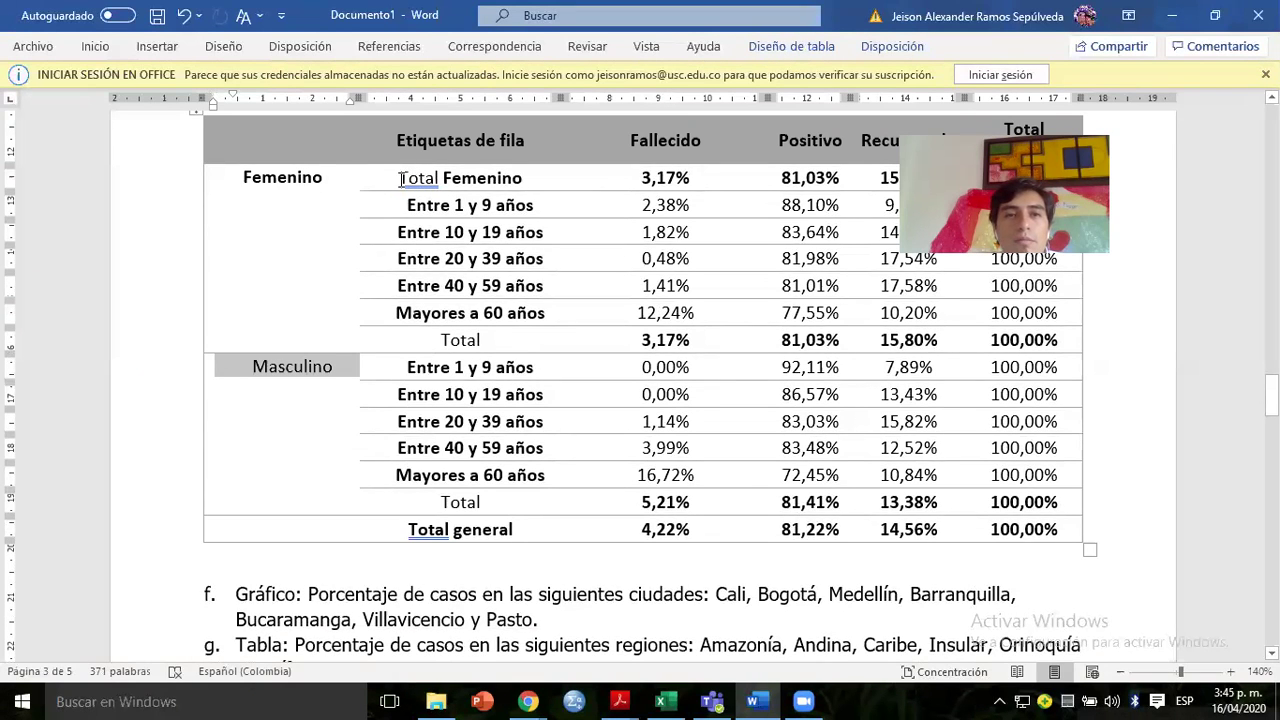
Copy the female block from Entre 1 y 9 años through Total and paste it one row higher, over the Total Femenino row.
drag(399, 205, 991, 346)
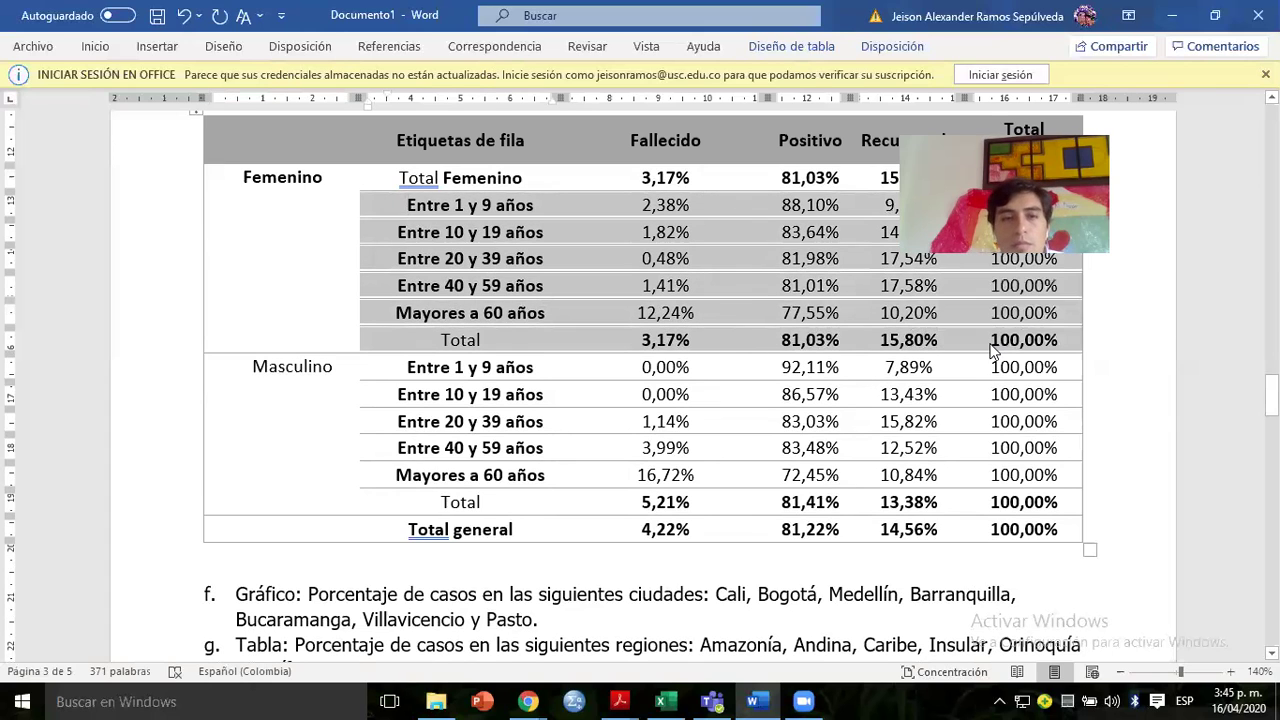
click(993, 348)
key(shift+Down)
key(shift+Down)
key(shift+Down)
key(shift+Down)
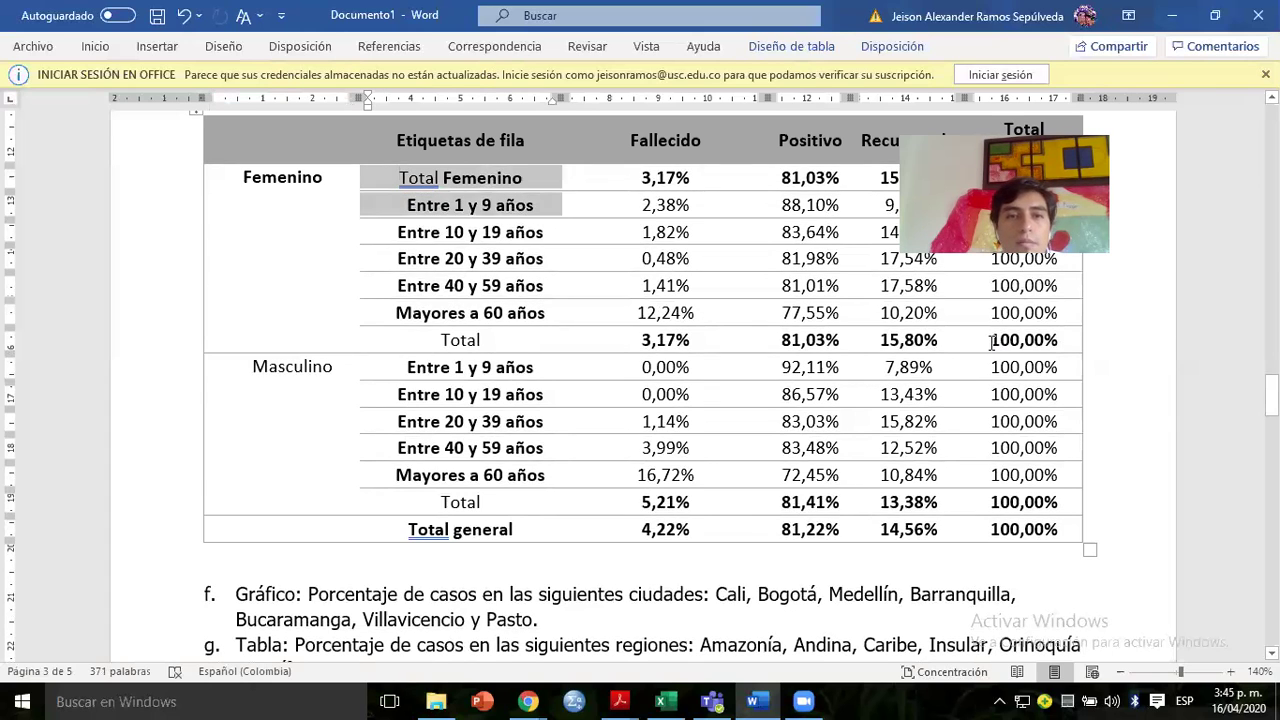
key(shift+Down)
key(shift+Right)
key(shift+Right)
key(shift+Right)
key(shift+Right)
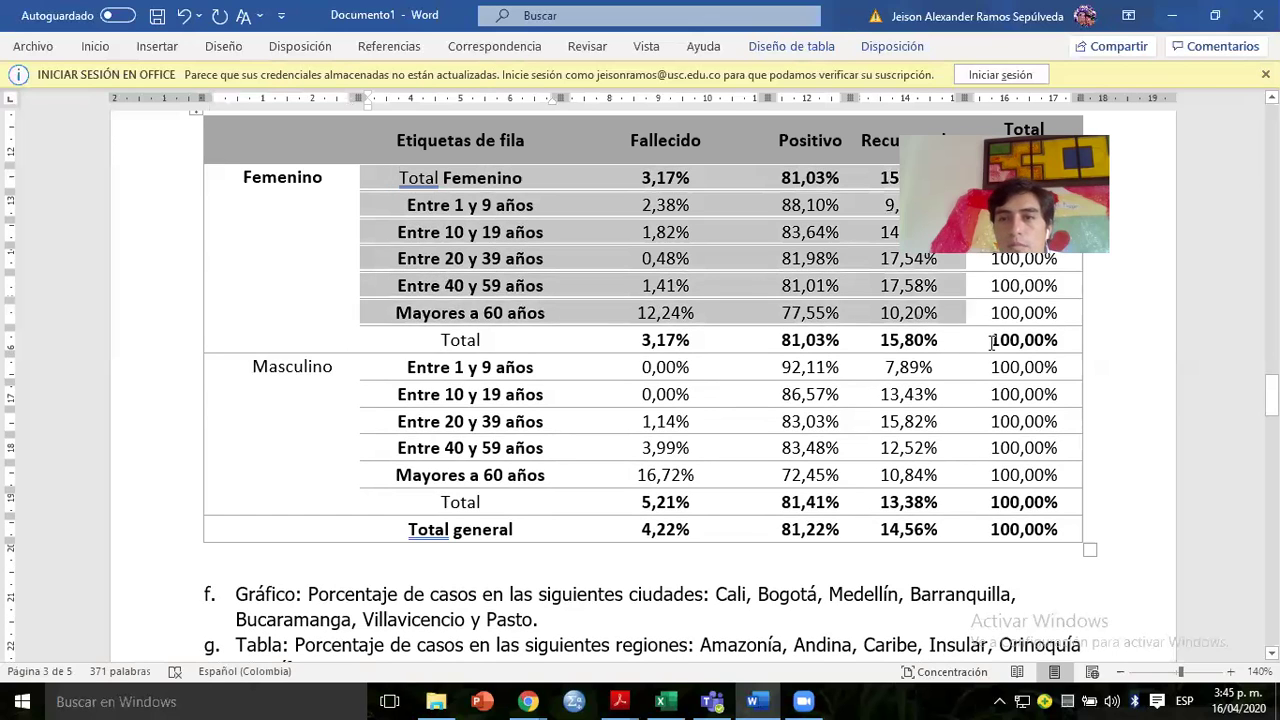
click(993, 350)
key(ctrl+v)
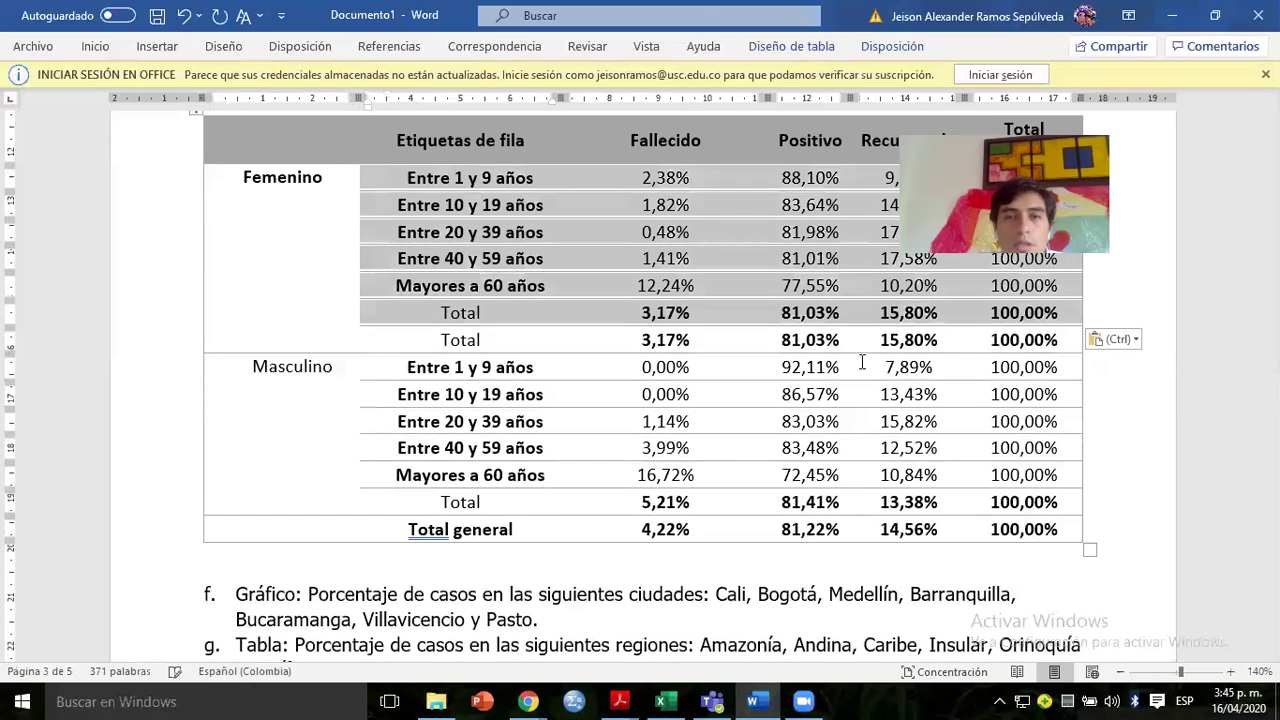
Delete the entire duplicate Total row at the end of the Femenino block.
click(744, 346)
right_click(744, 346)
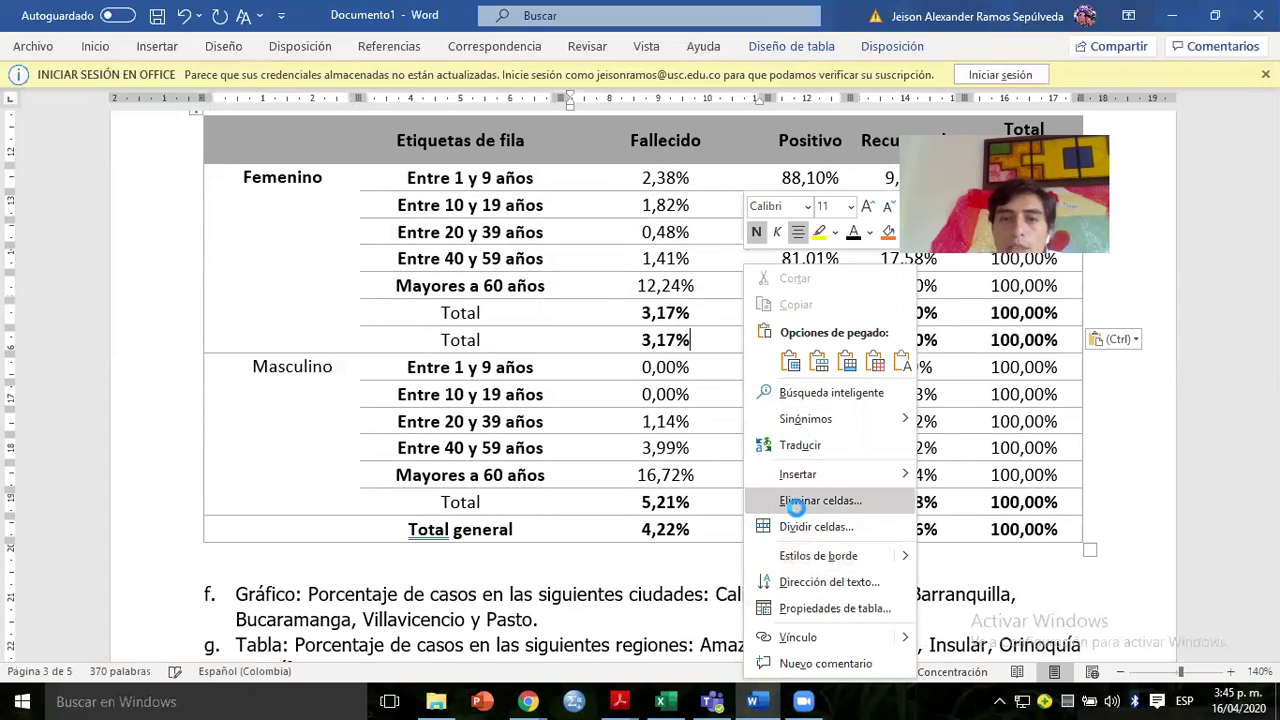
click(800, 500)
click(595, 334)
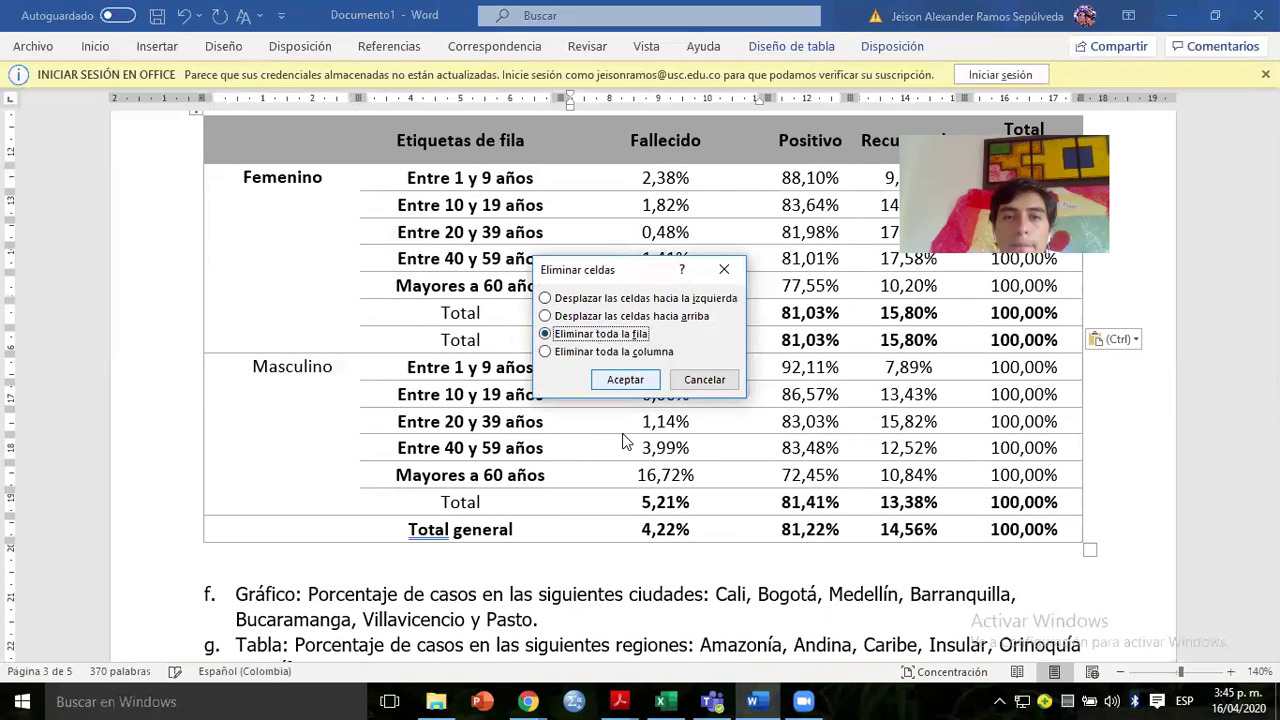
click(620, 381)
Apply a light gray banded grid style to the whole table of item e and center its cell contents horizontally and vertically.
click(462, 313)
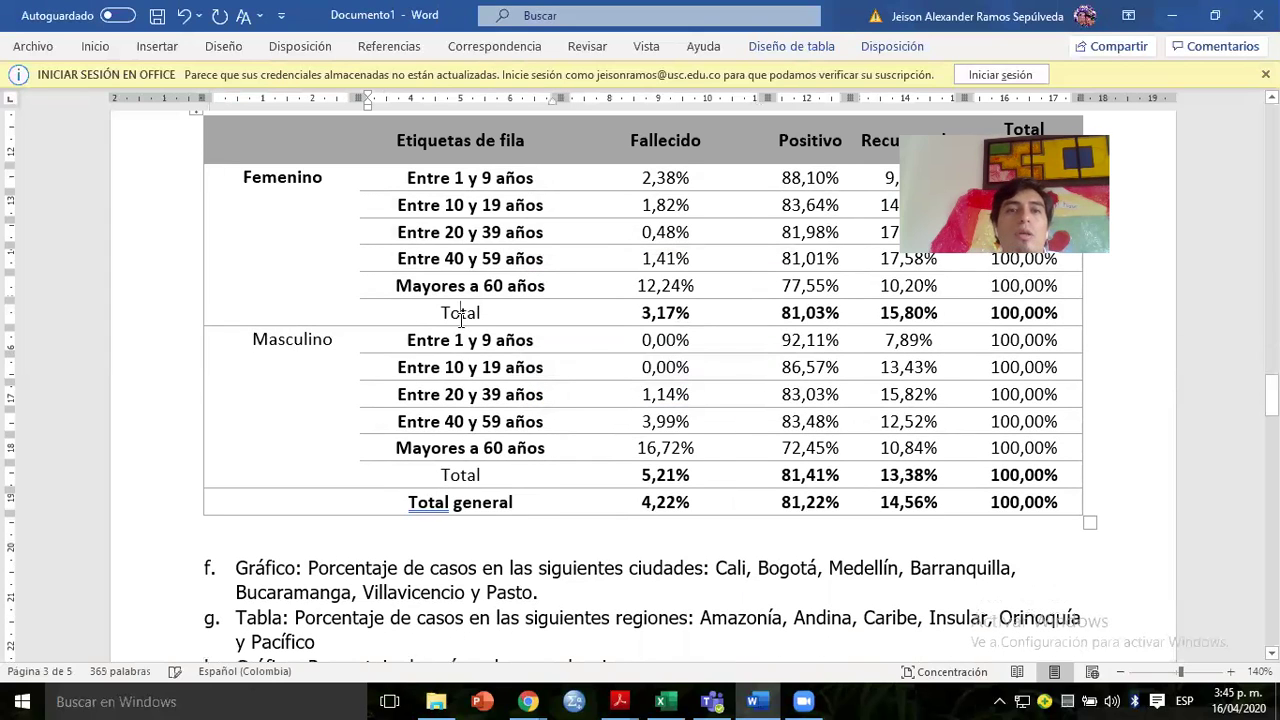
click(200, 114)
click(268, 157)
key(Up)
key(Up)
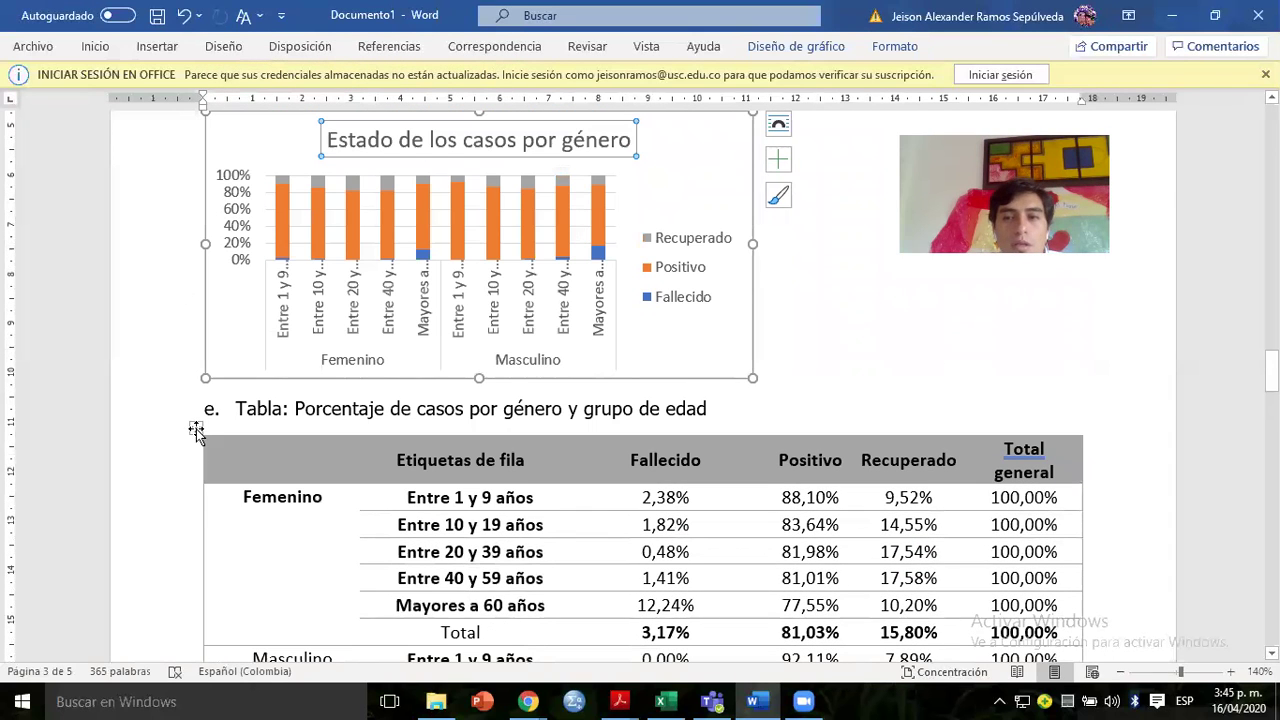
click(196, 429)
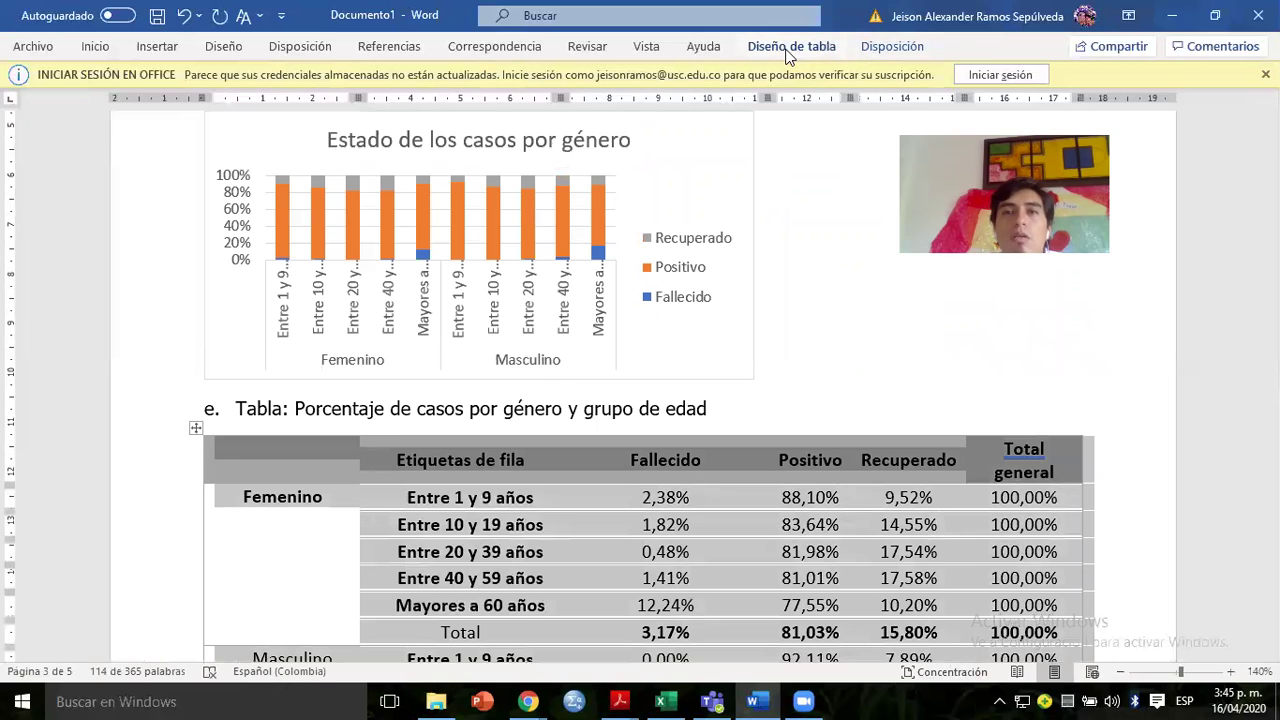
click(789, 50)
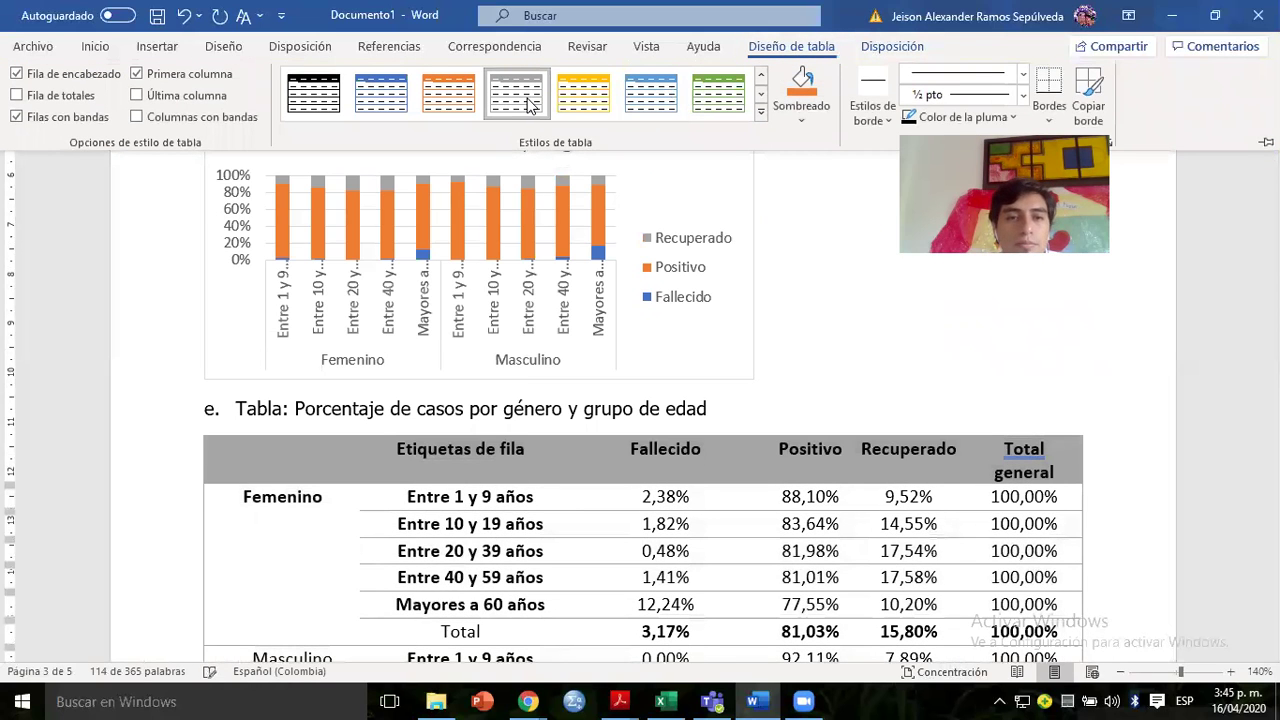
click(530, 104)
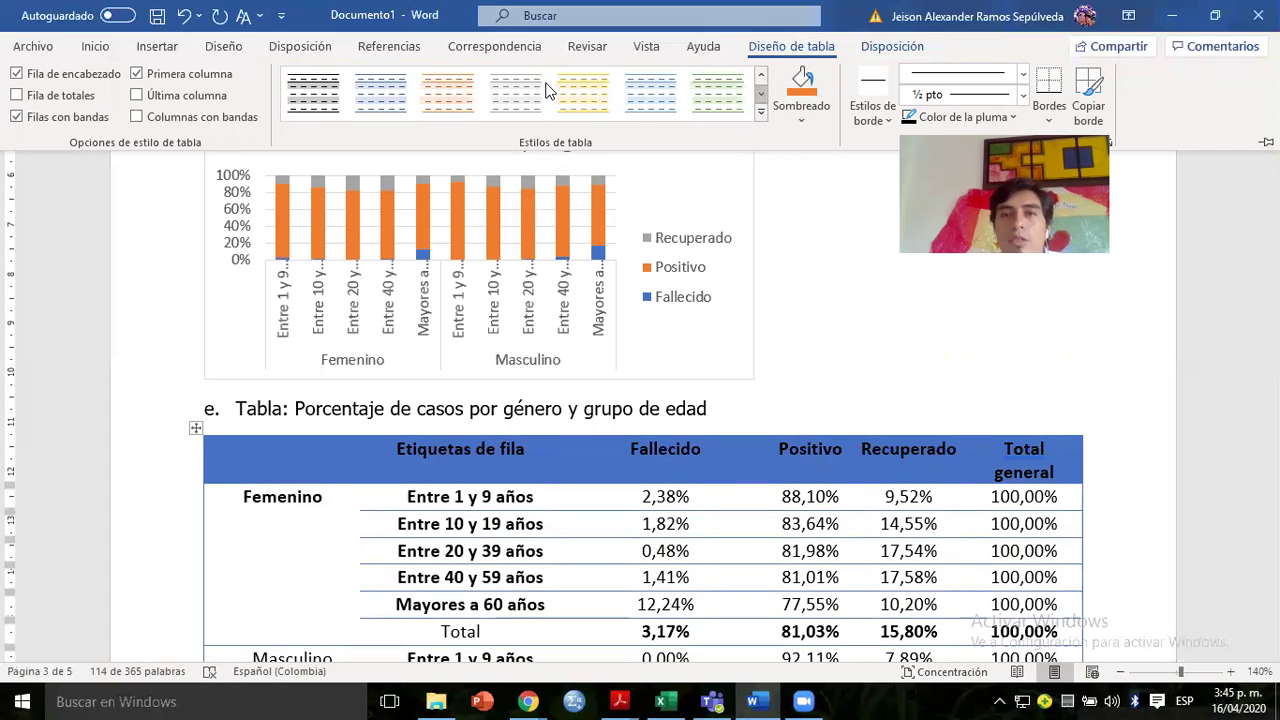
click(474, 107)
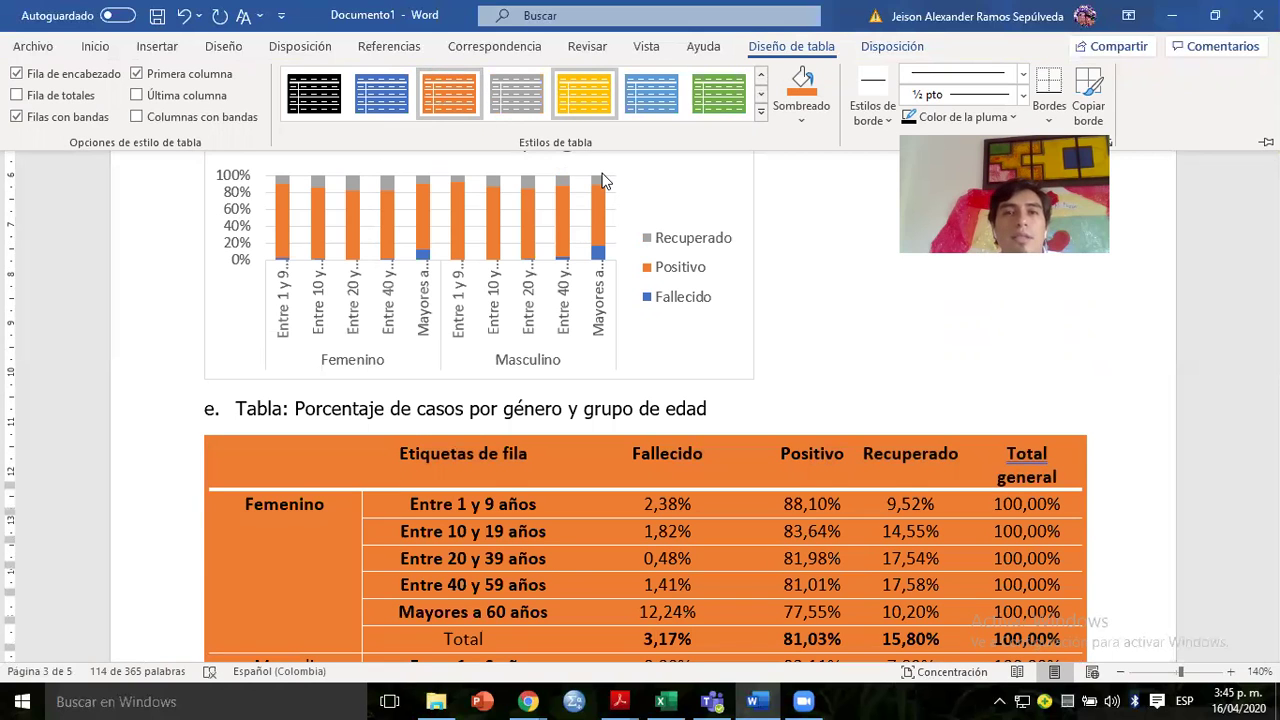
click(761, 112)
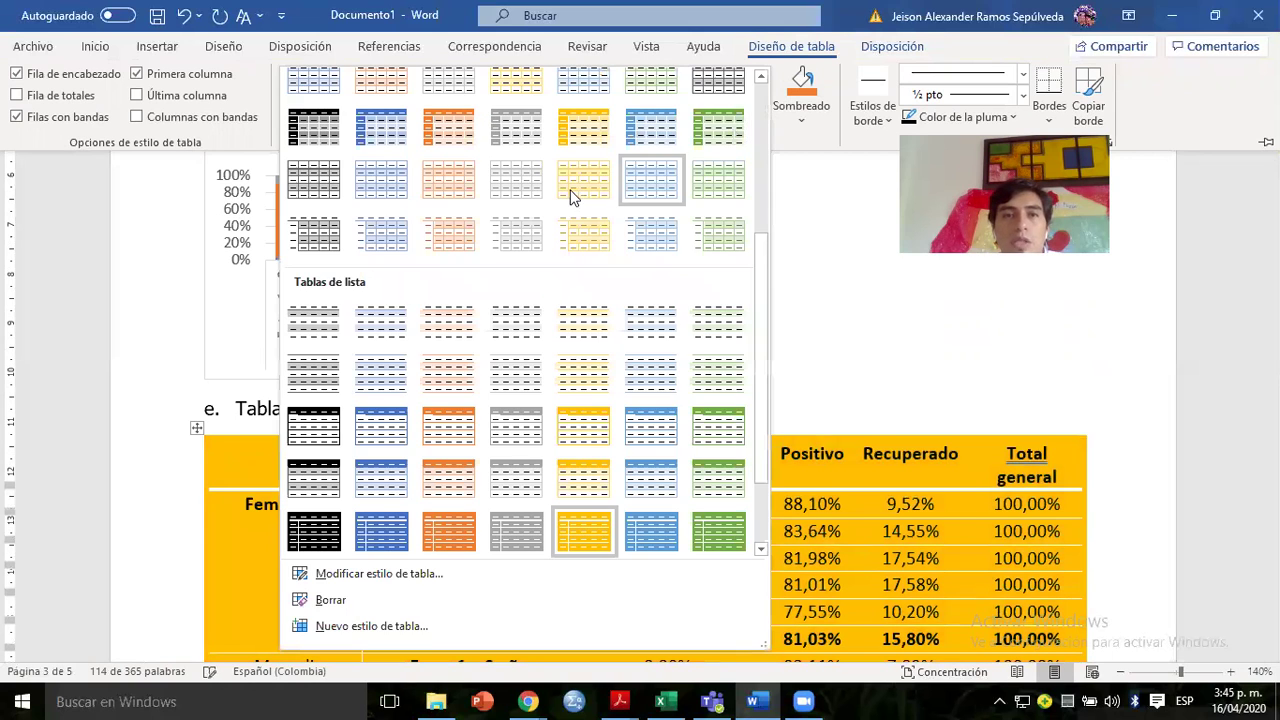
click(534, 182)
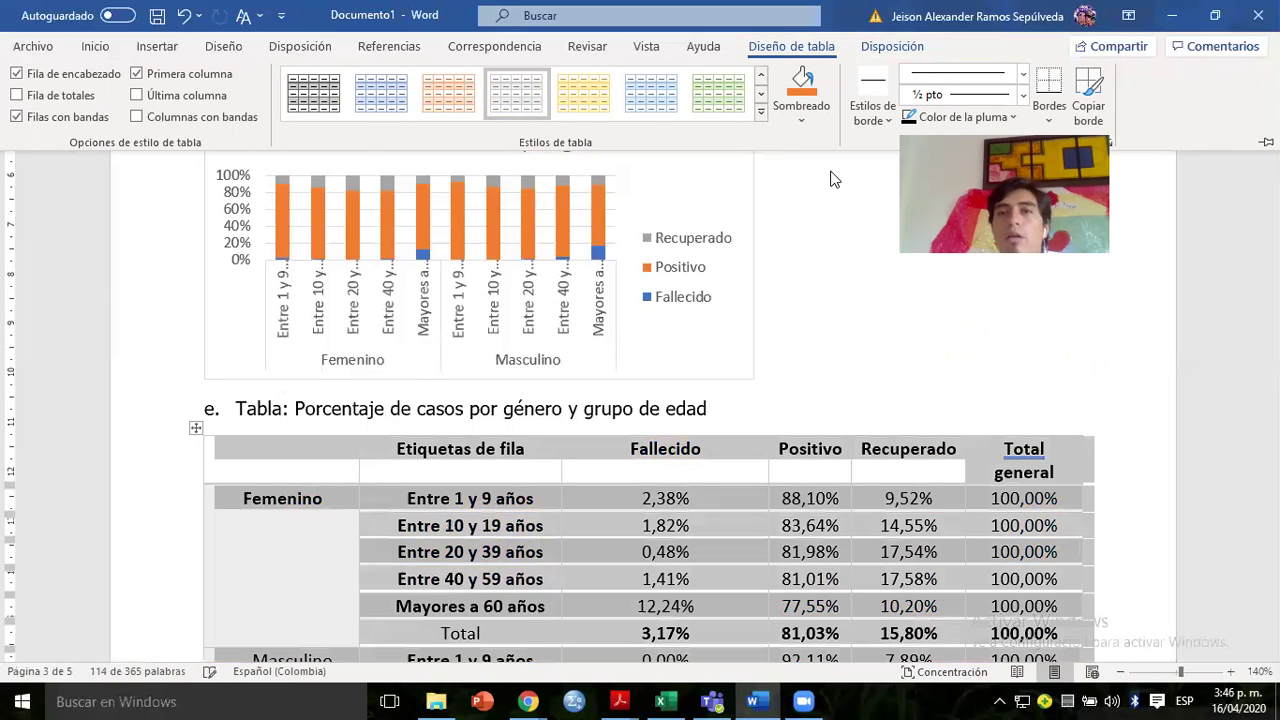
click(892, 46)
click(748, 97)
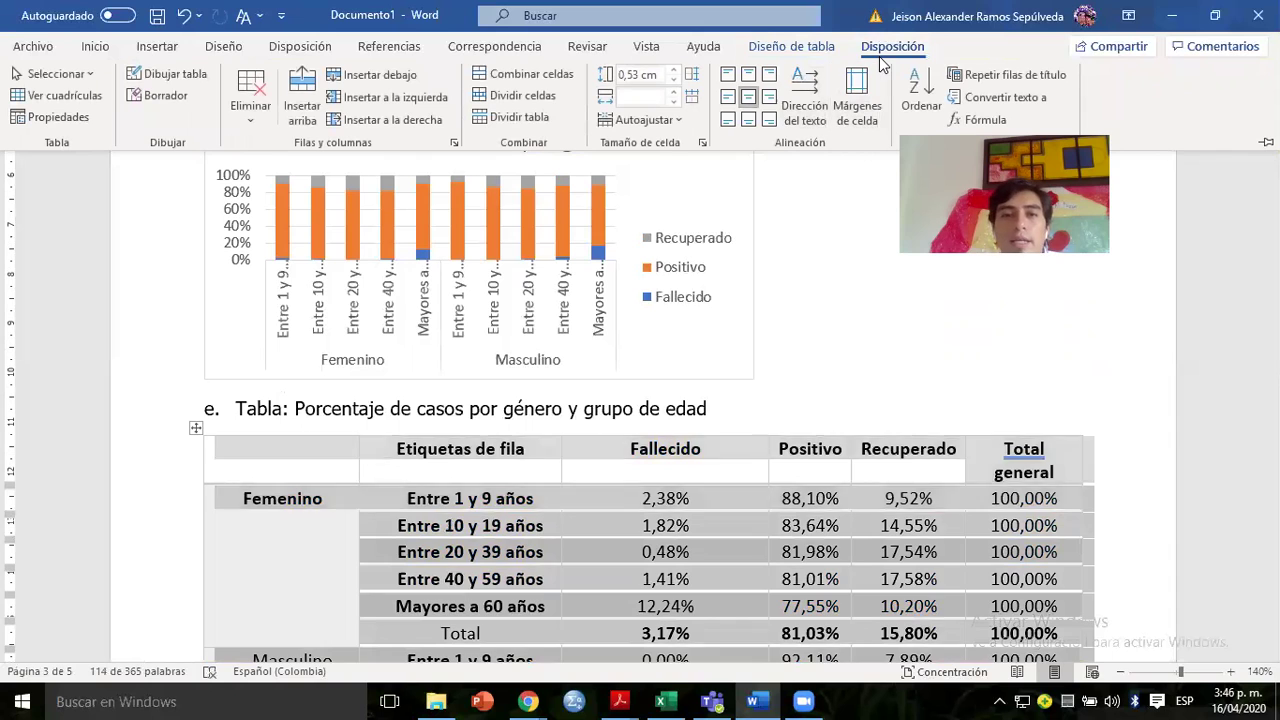
Change the whole table's font to match the document's body text and reduce its font size by two increments.
click(97, 48)
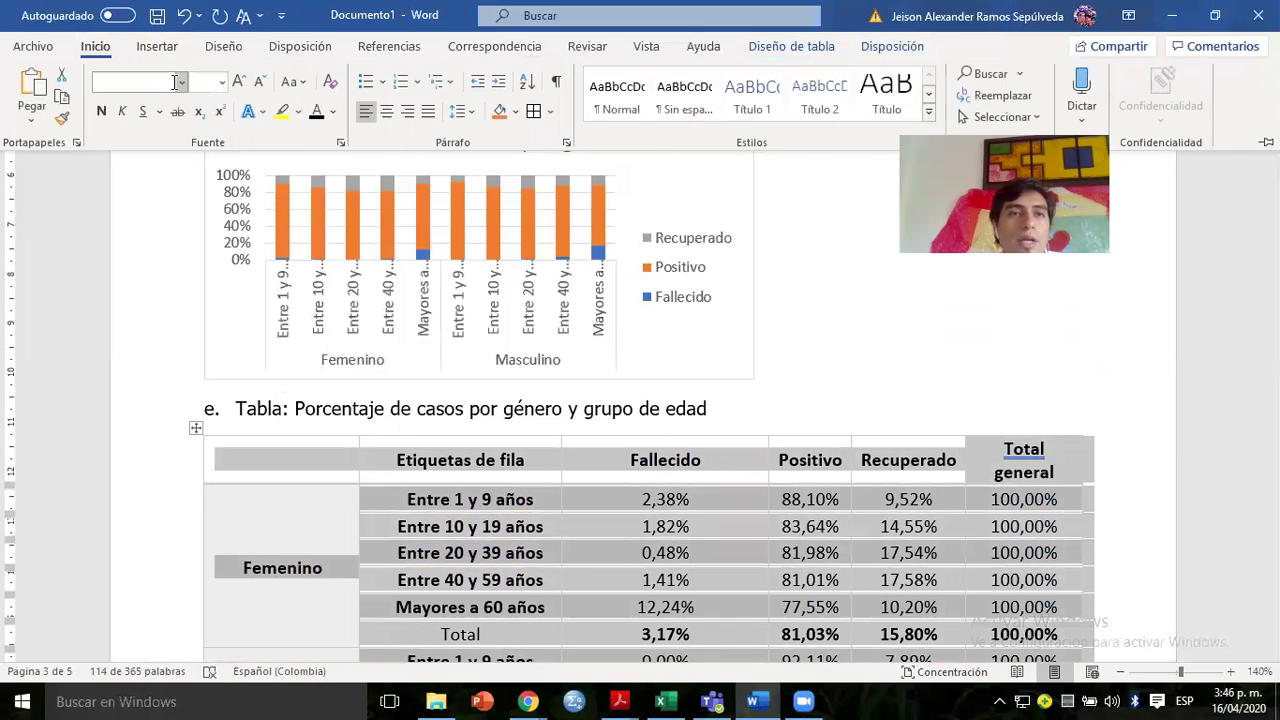
click(169, 82)
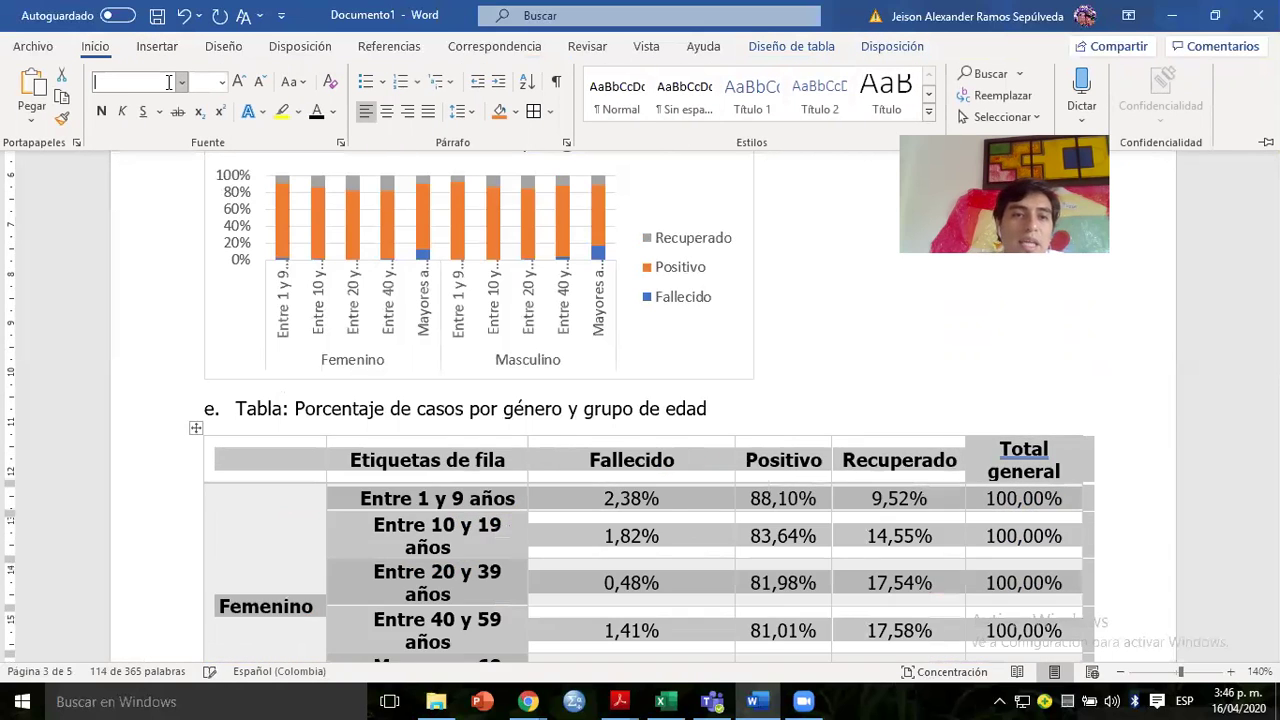
click(259, 82)
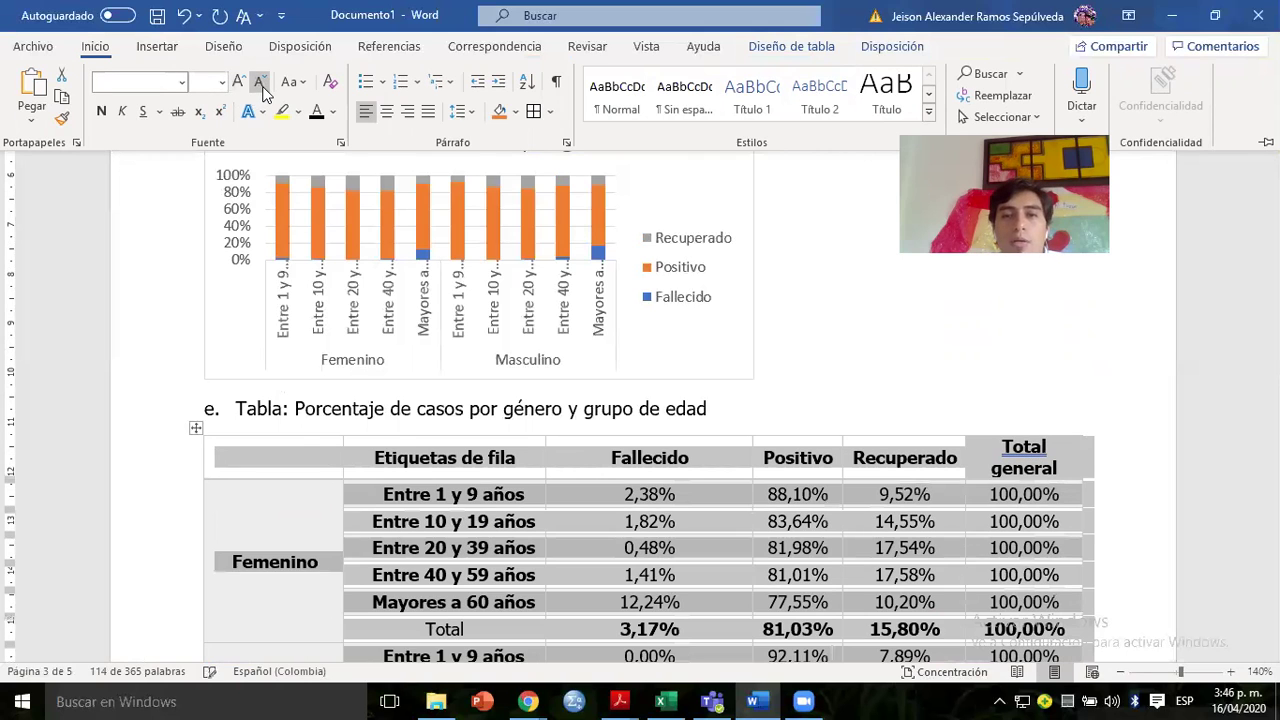
click(261, 86)
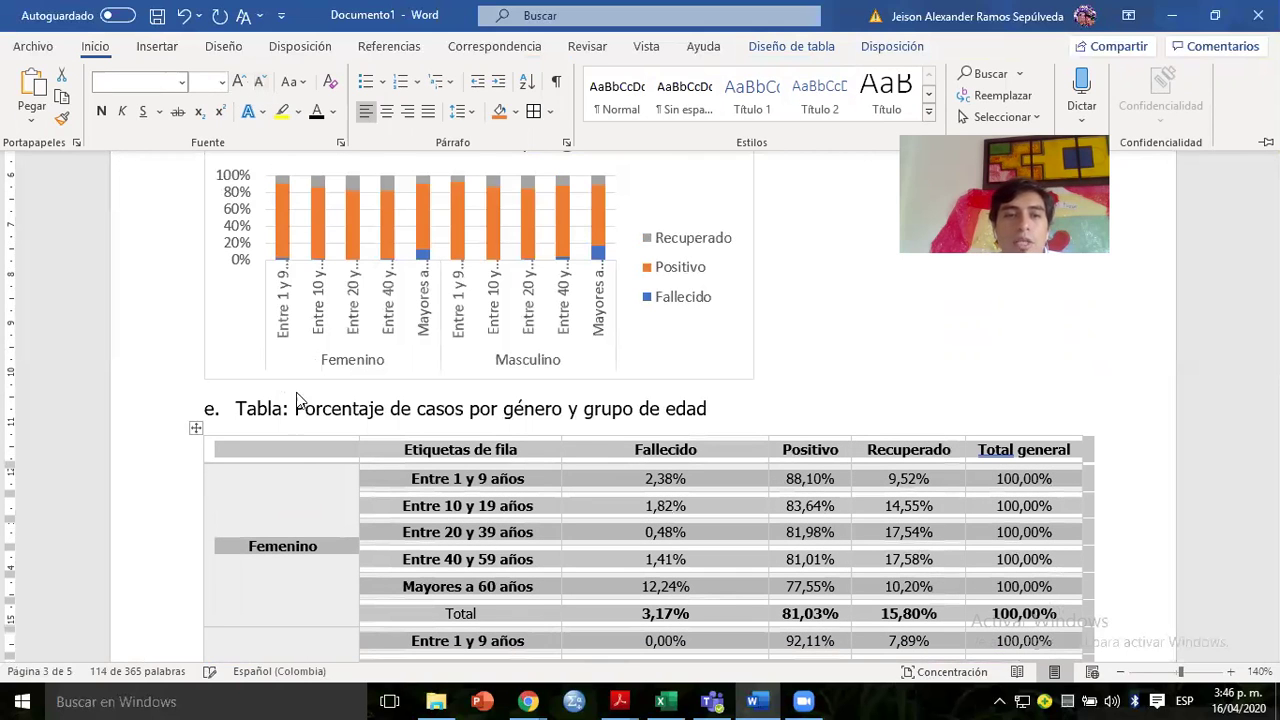
click(416, 510)
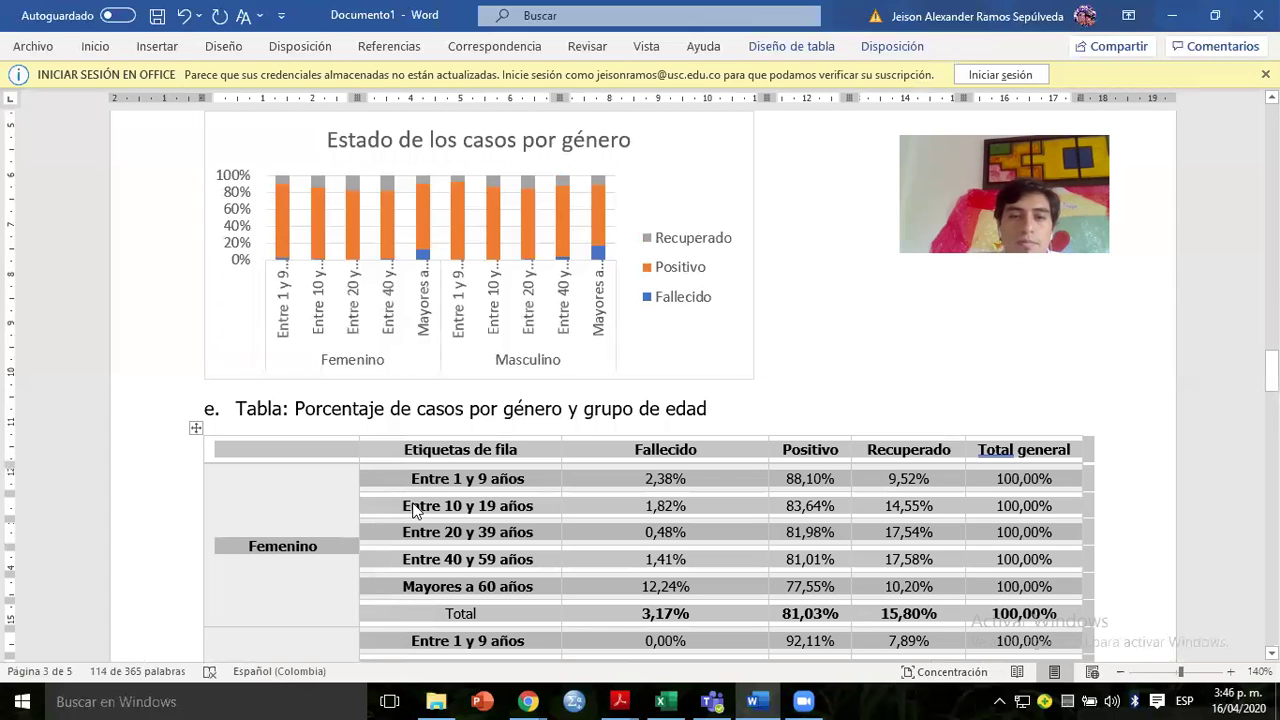
click(414, 507)
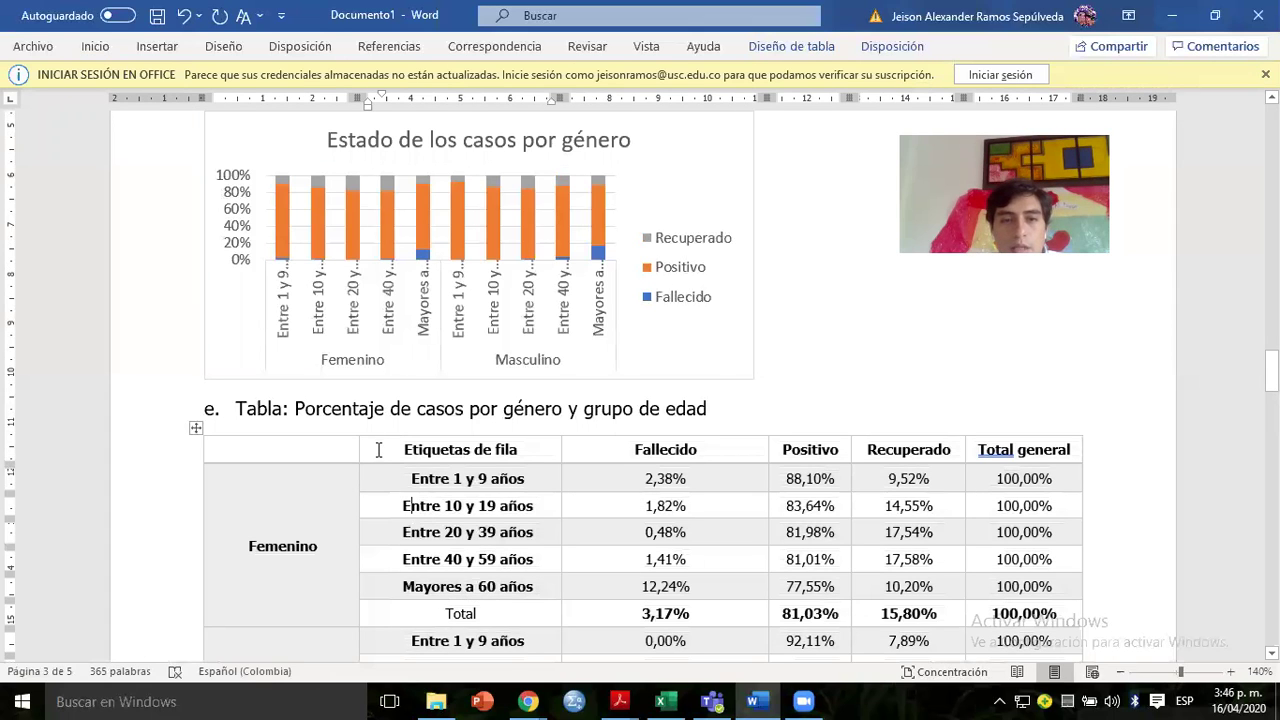
Remove bold from the age-group labels, Total rows and percentages in both the Femenino and Masculino blocks.
drag(403, 479, 472, 613)
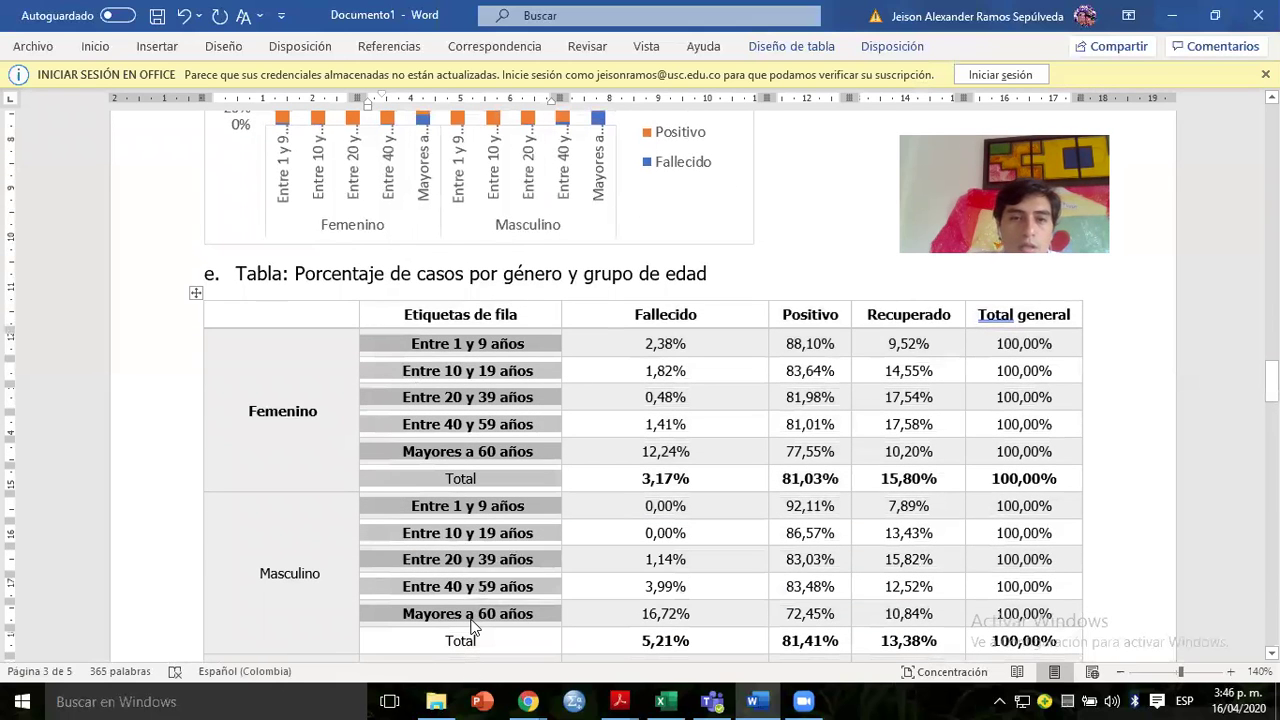
key(ctrl+n)
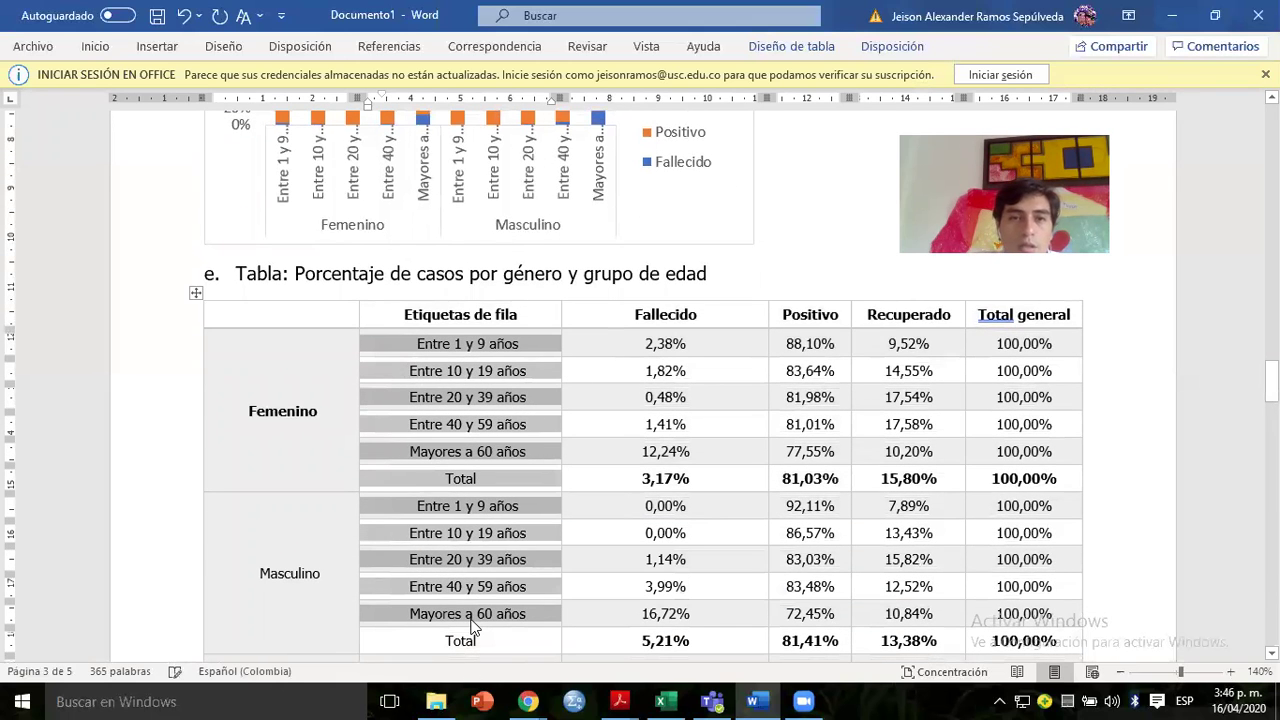
click(621, 483)
mouse_move(397, 334)
mouse_down()
mouse_move(640, 440)
mouse_move(820, 590)
mouse_move(1038, 651)
mouse_up()
key(ctrl+n)
key(ctrl+n)
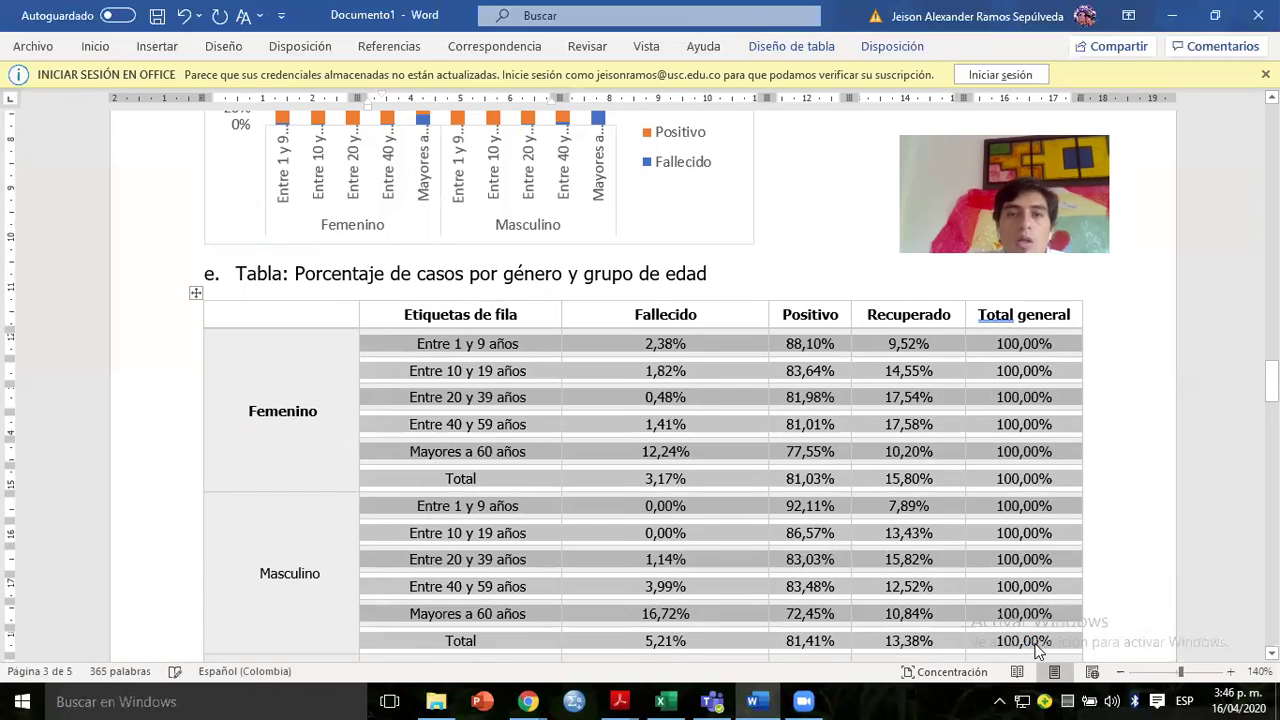
Replace the column header "Etiquetas de fila" with "Grupo de edad".
click(438, 374)
triple_click(436, 317)
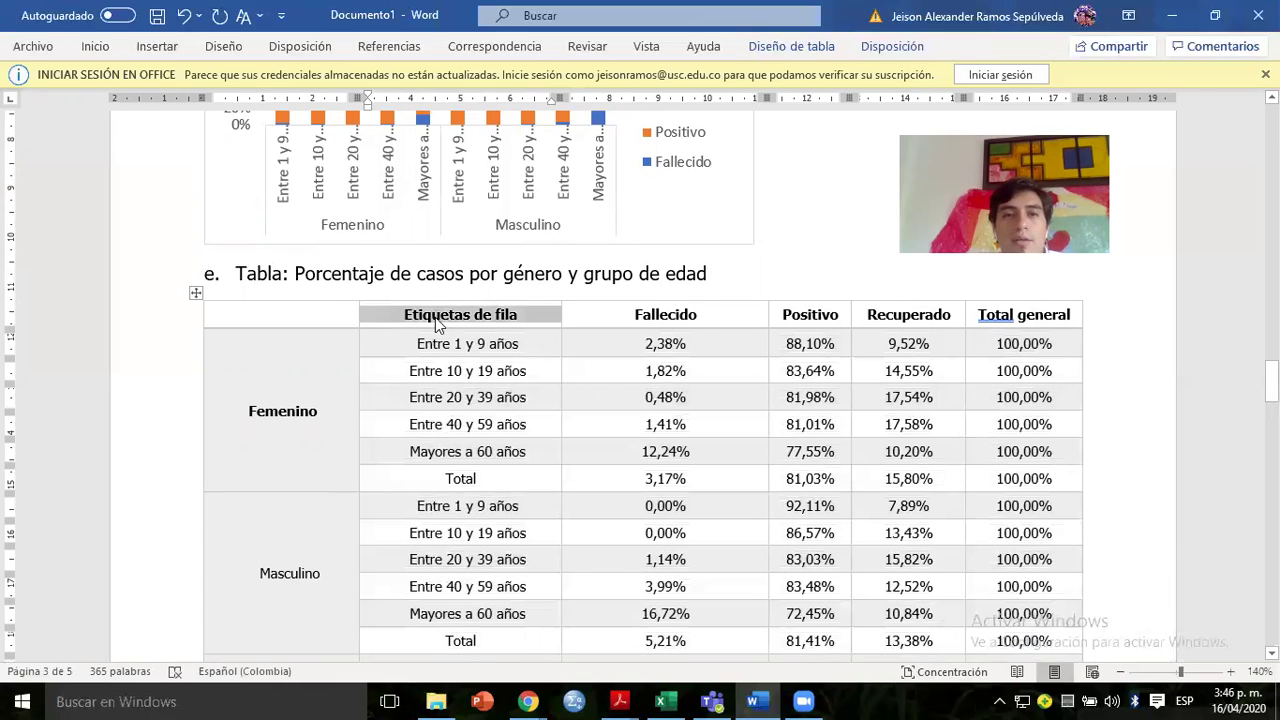
text(Gr)
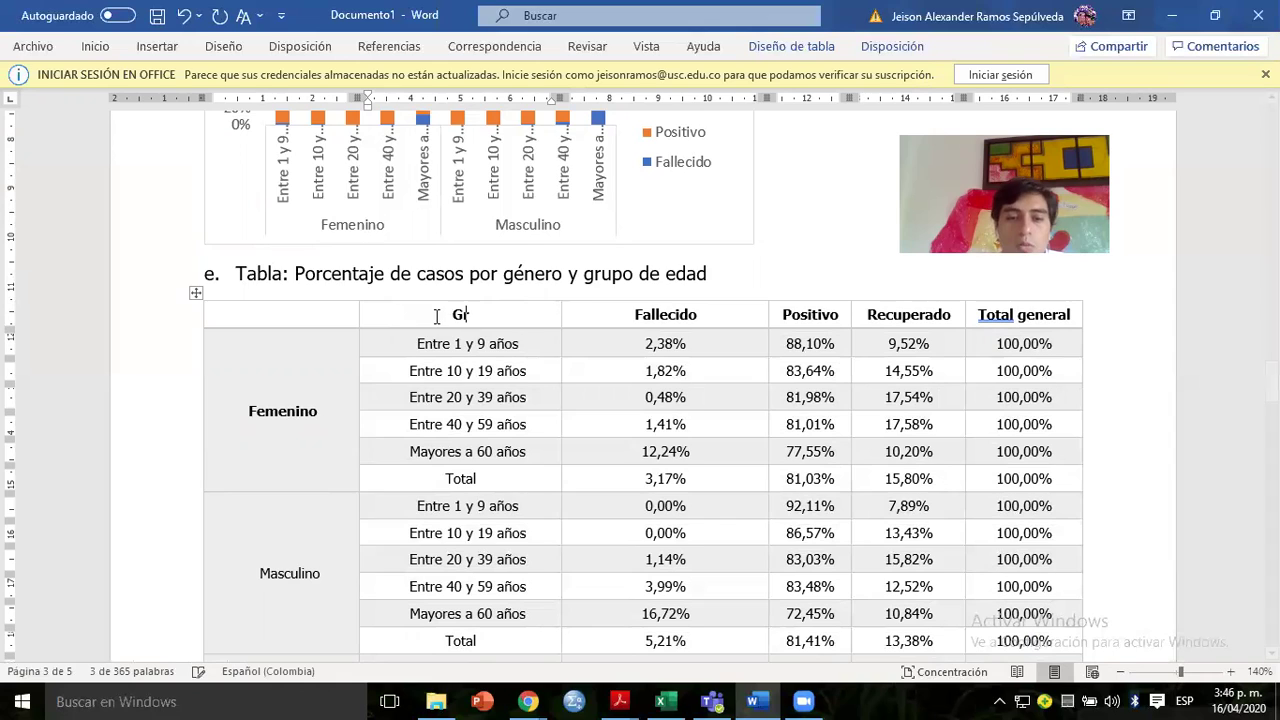
text(upo de edad)
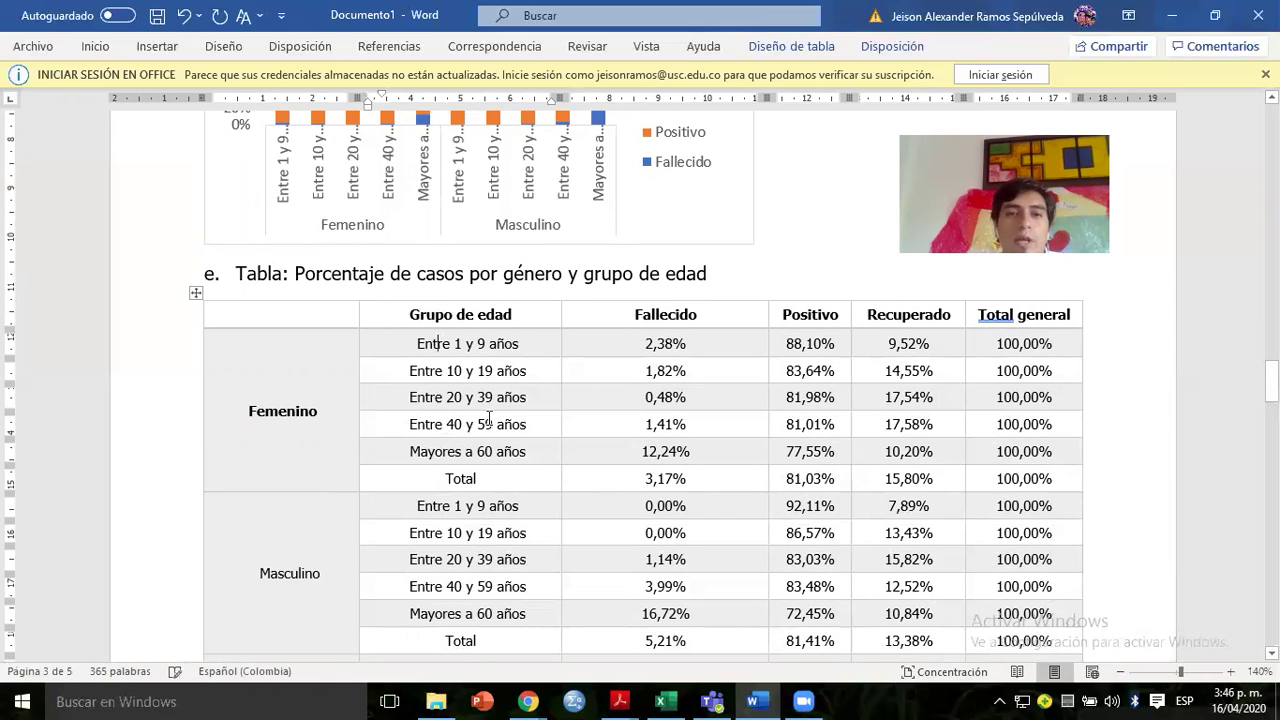
Examine the Femenino row for Mayores a 60 años across Fallecido, Positivo and Recuperado.
click(401, 451)
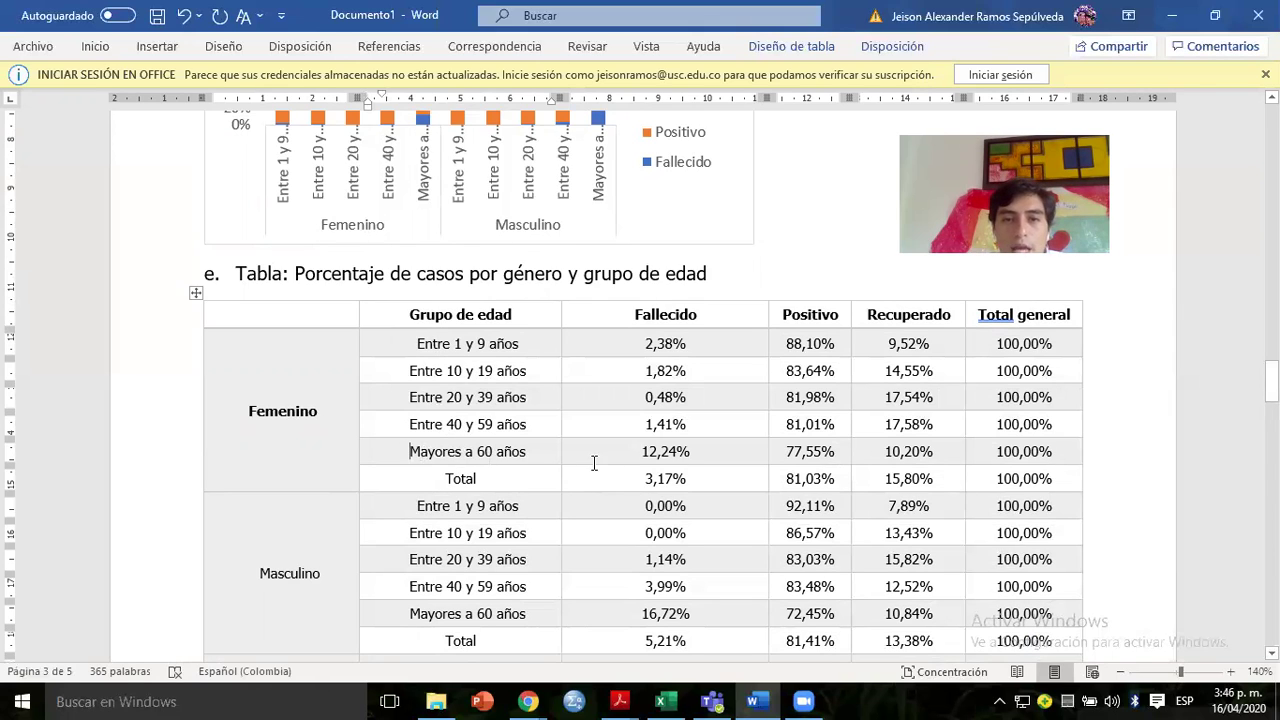
drag(631, 457, 692, 457)
click(659, 455)
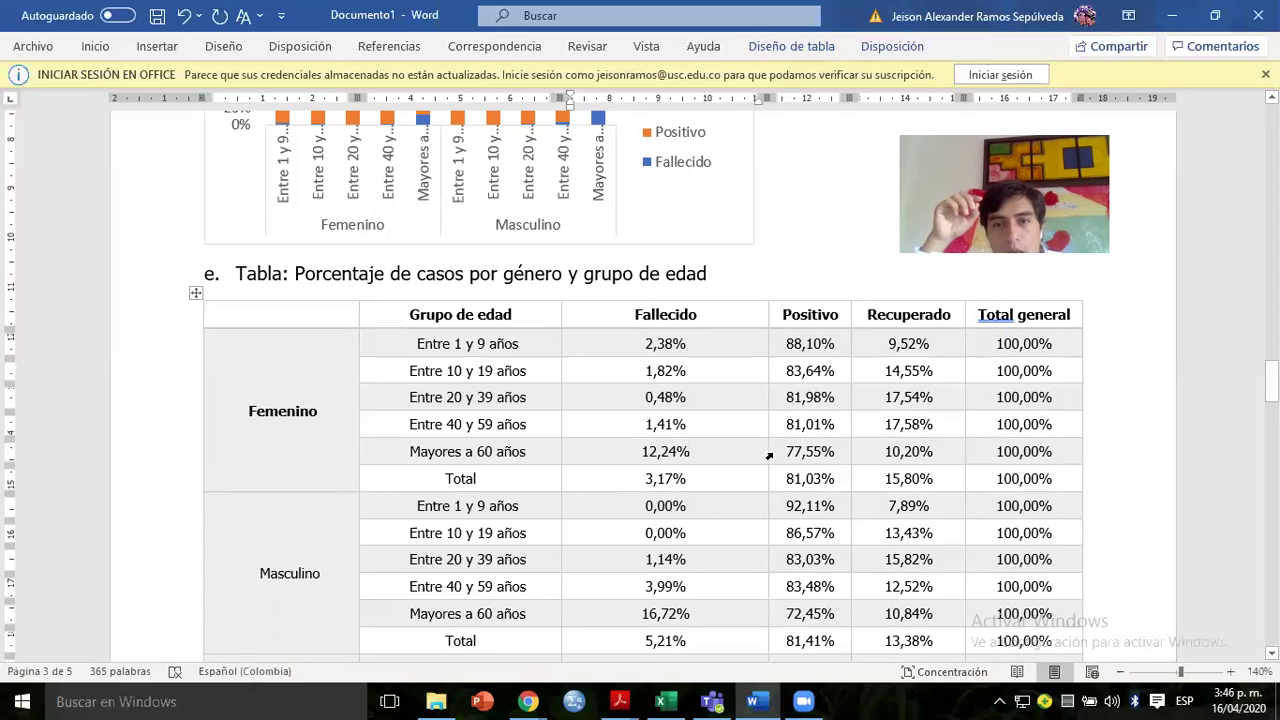
click(797, 451)
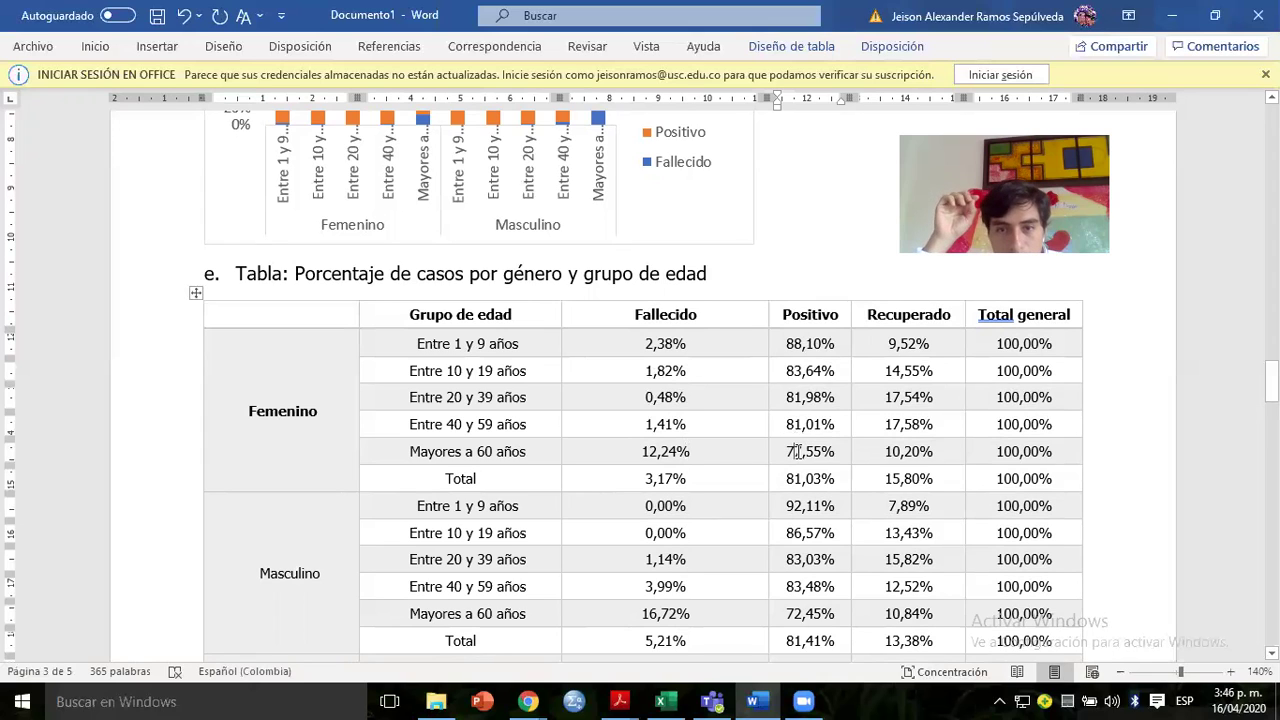
click(879, 458)
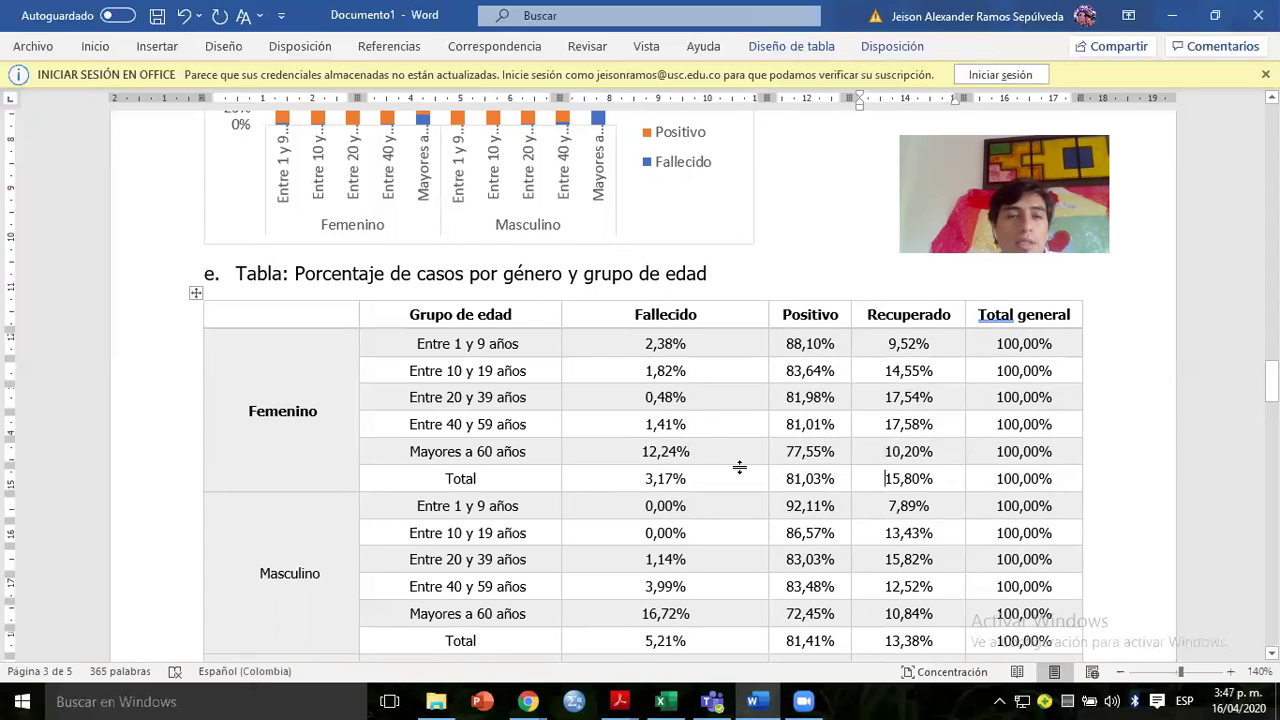
Insert blank lines below the table of item e to push item f onto the next page.
scroll(739, 467, down, 10)
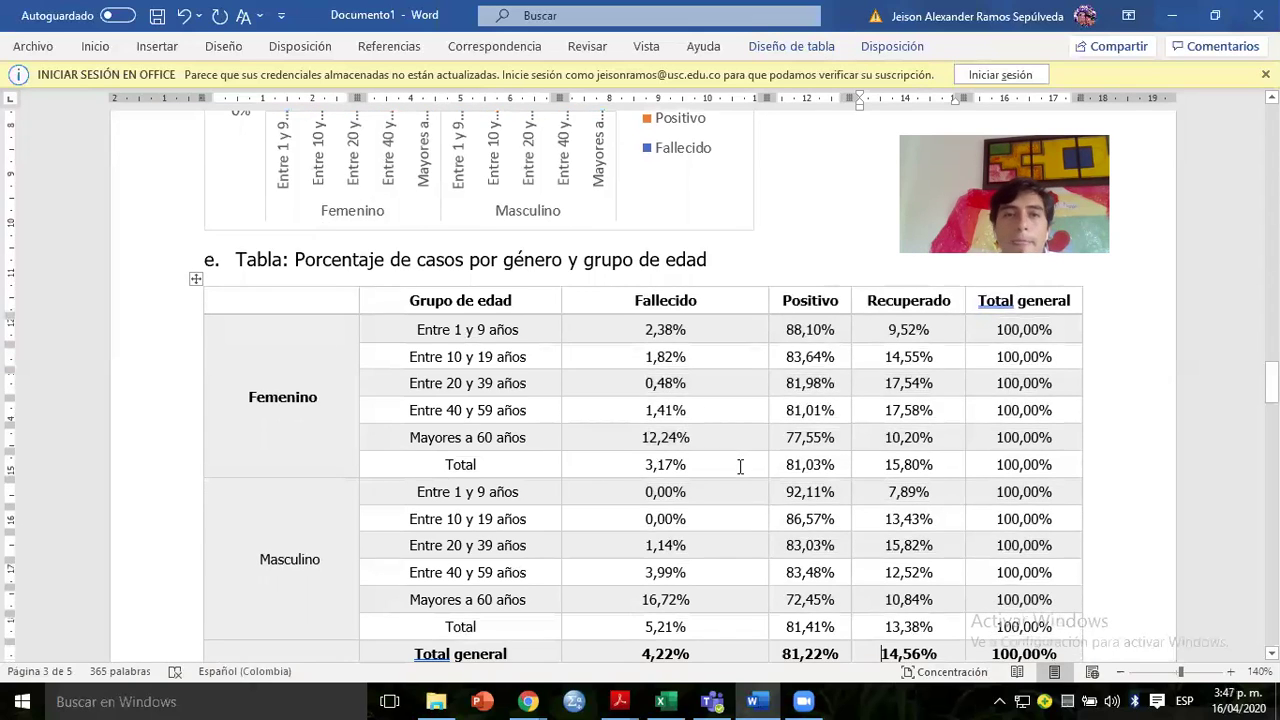
click(290, 131)
click(297, 157)
key(Return)
key(Return)
key(Return)
key(Return)
key(Return)
key(Return)
key(Return)
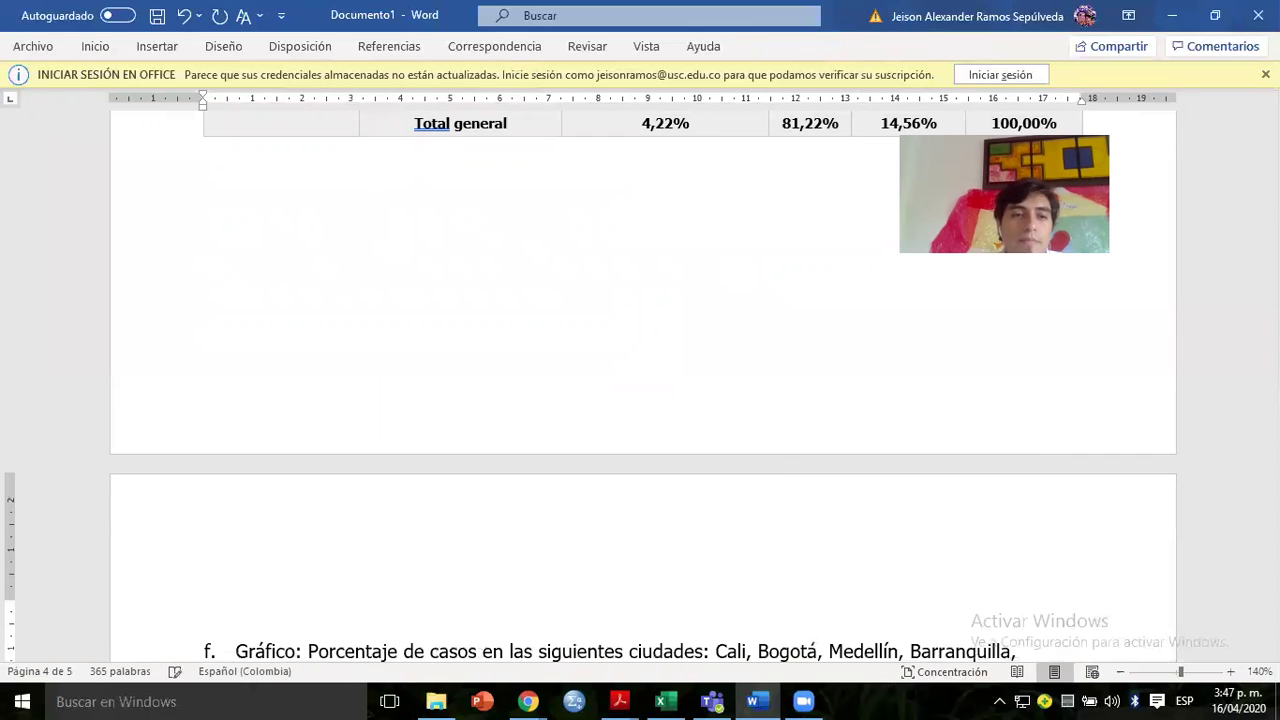
key(Delete)
Add an unnumbered blank line below item f, after "Villavicencio y Pasto.".
key(Down)
key(Down)
key(Down)
key(Down)
key(Down)
key(Down)
key(Down)
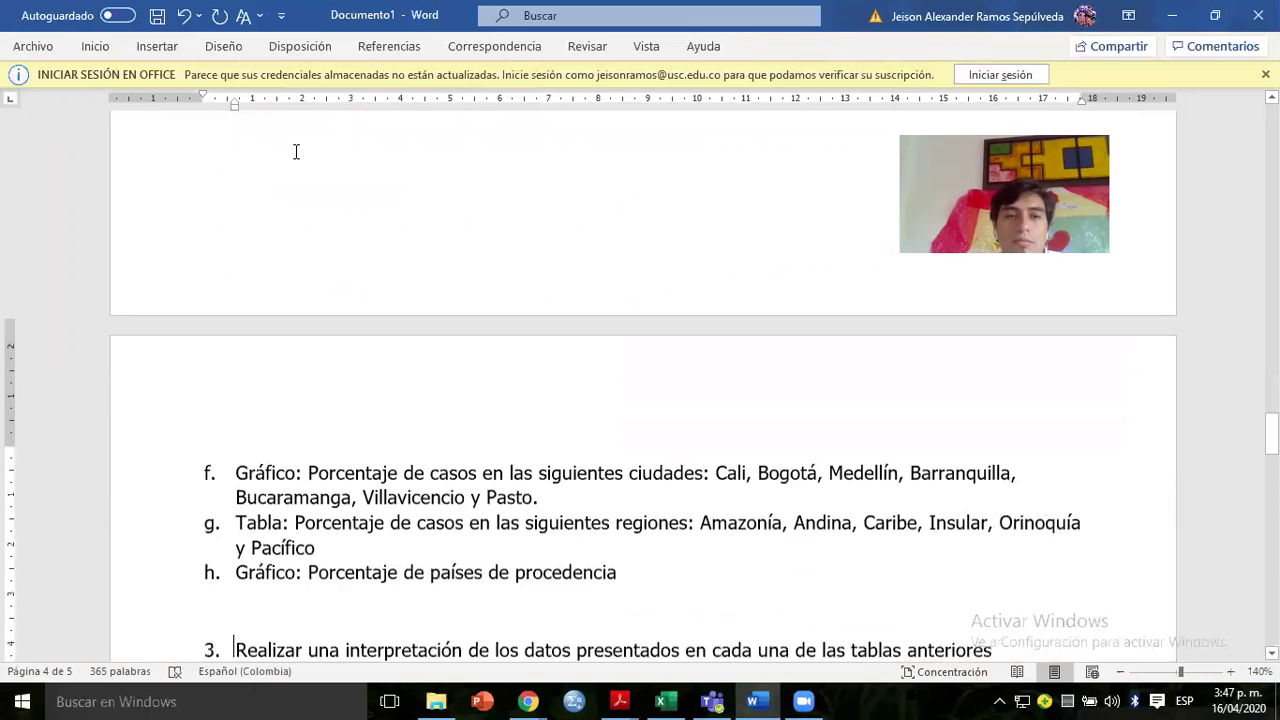
click(545, 440)
key(Return)
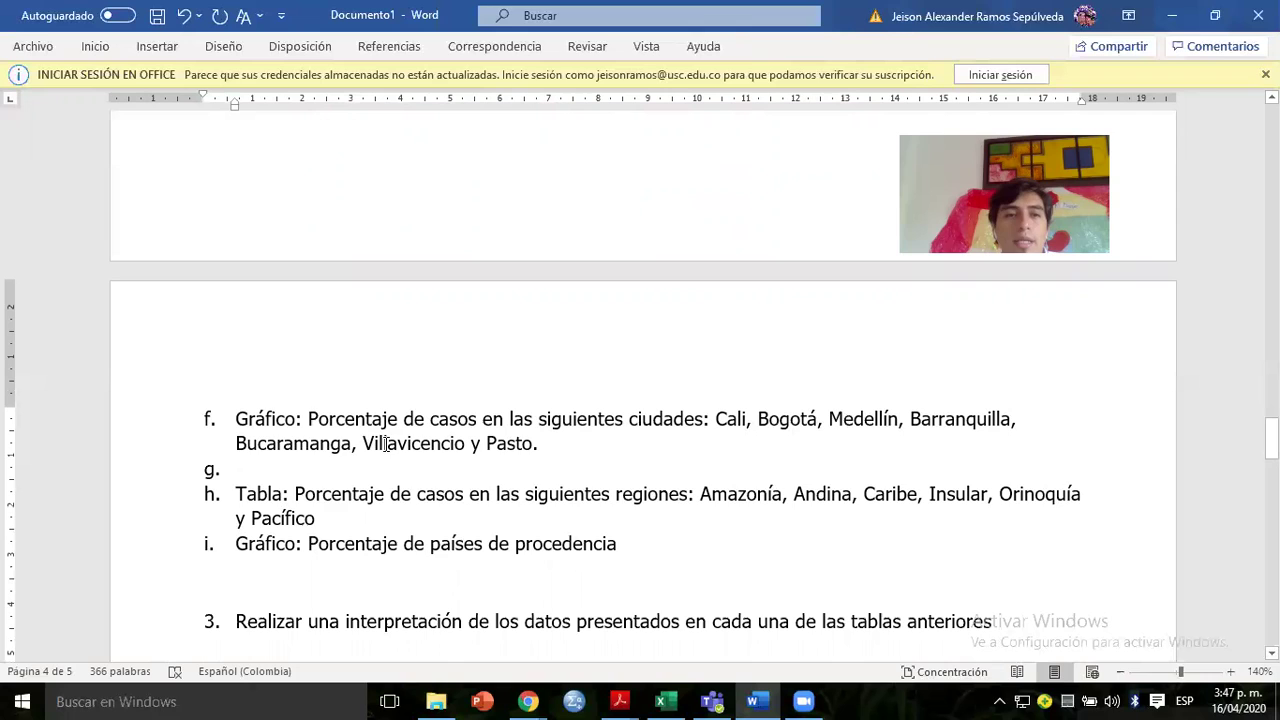
key(BackSpace)
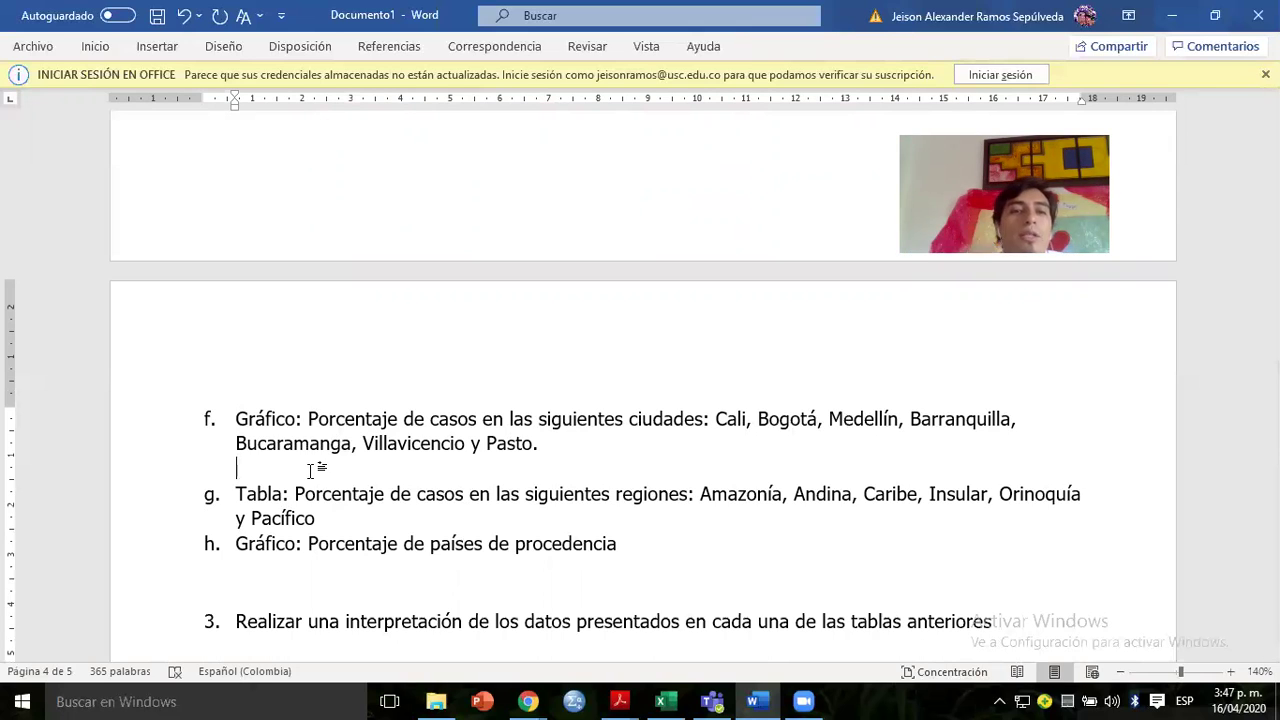
Switch to Excel and remove the Grupo de edad, Sexo and Estado fields from the pivot table on Hoja de análisis.
key(alt+Tab)
click(1058, 401)
click(1057, 366)
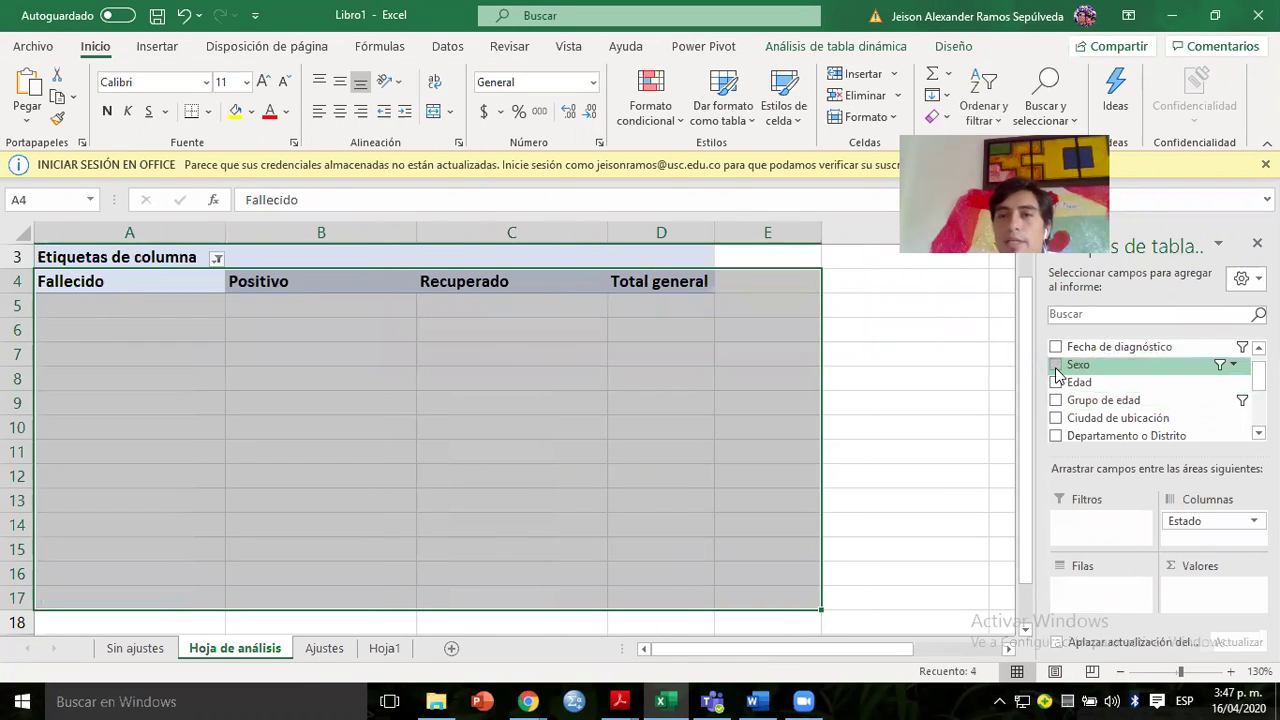
scroll(1258, 375, up, 1)
scroll(1150, 395, down, 2)
click(1057, 404)
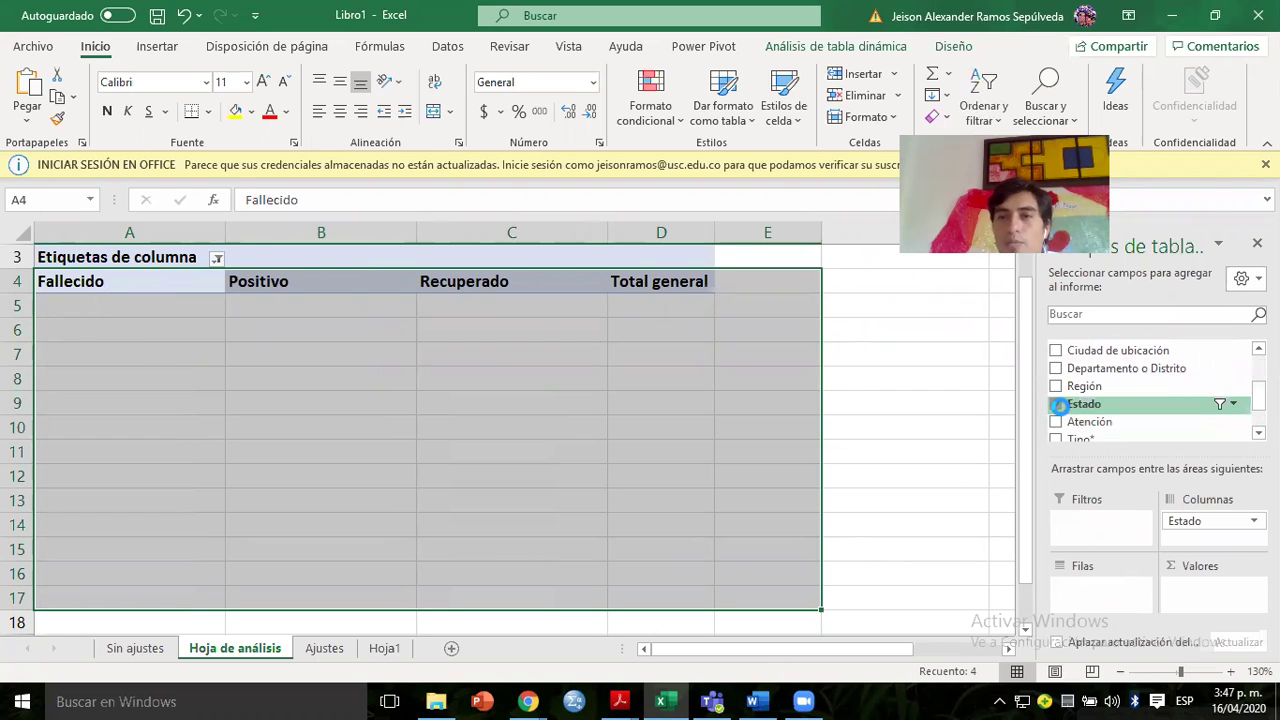
Check the cities requested in item f of the Word document and return to the pivot table's field list in Excel.
key(alt+Tab)
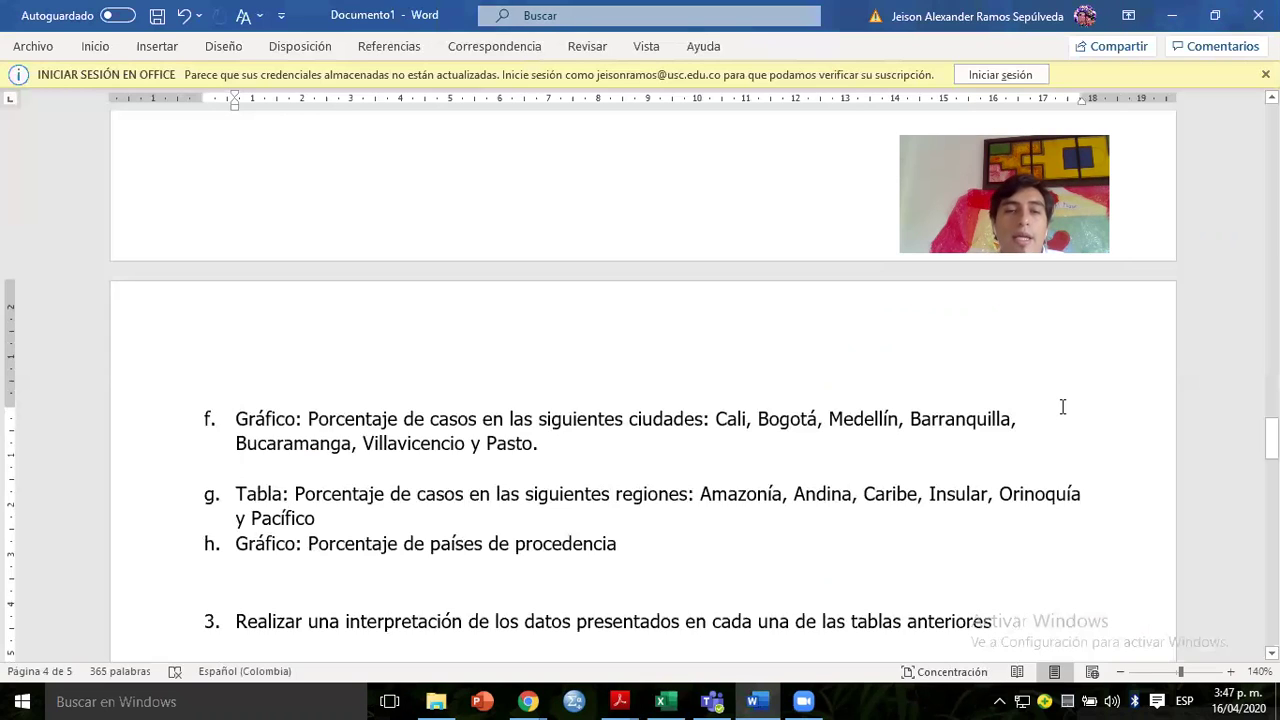
key(alt+Tab)
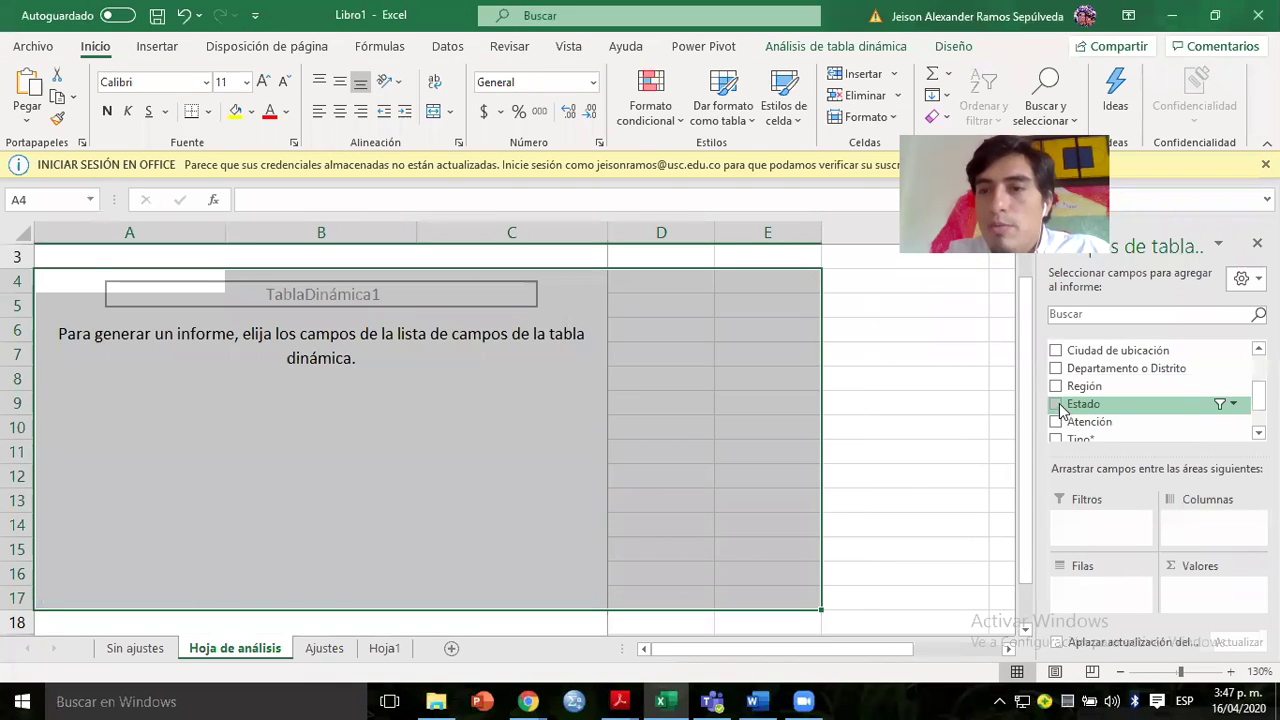
scroll(1258, 395, up, 1)
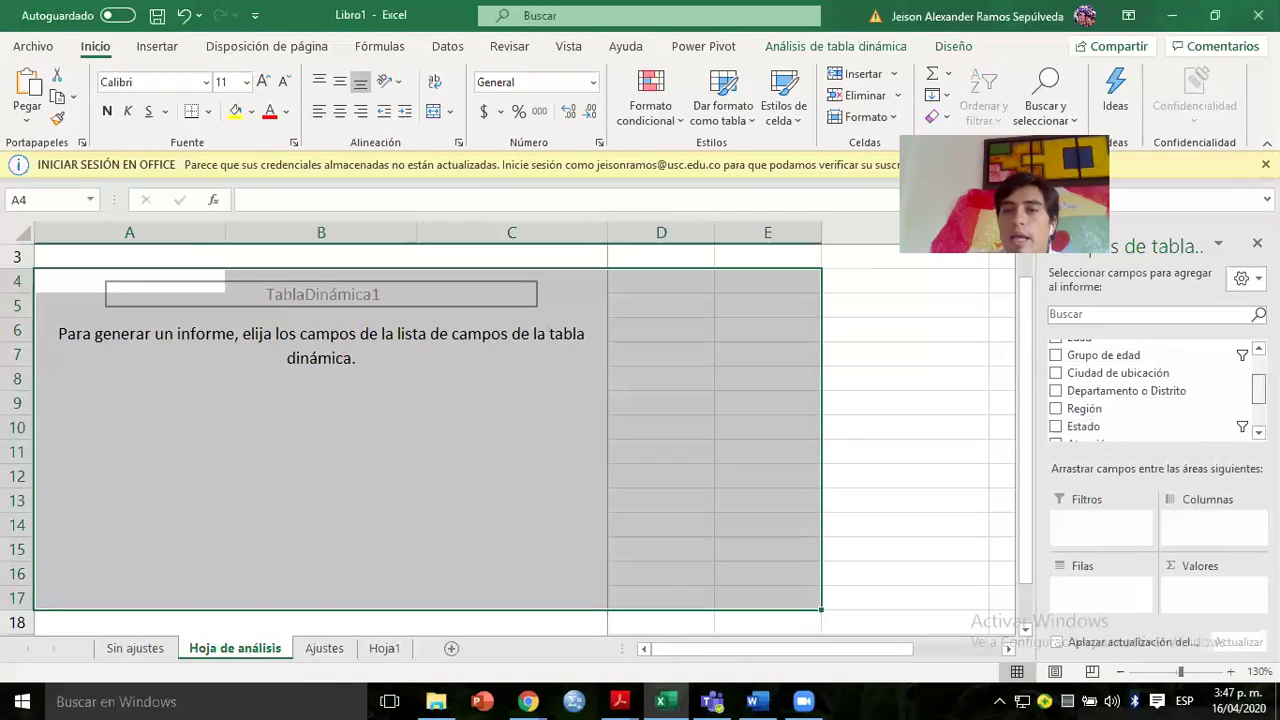
Try to add Ciudad de ubicación to both the rows and the values of the empty pivot table.
scroll(1066, 365, down, 2)
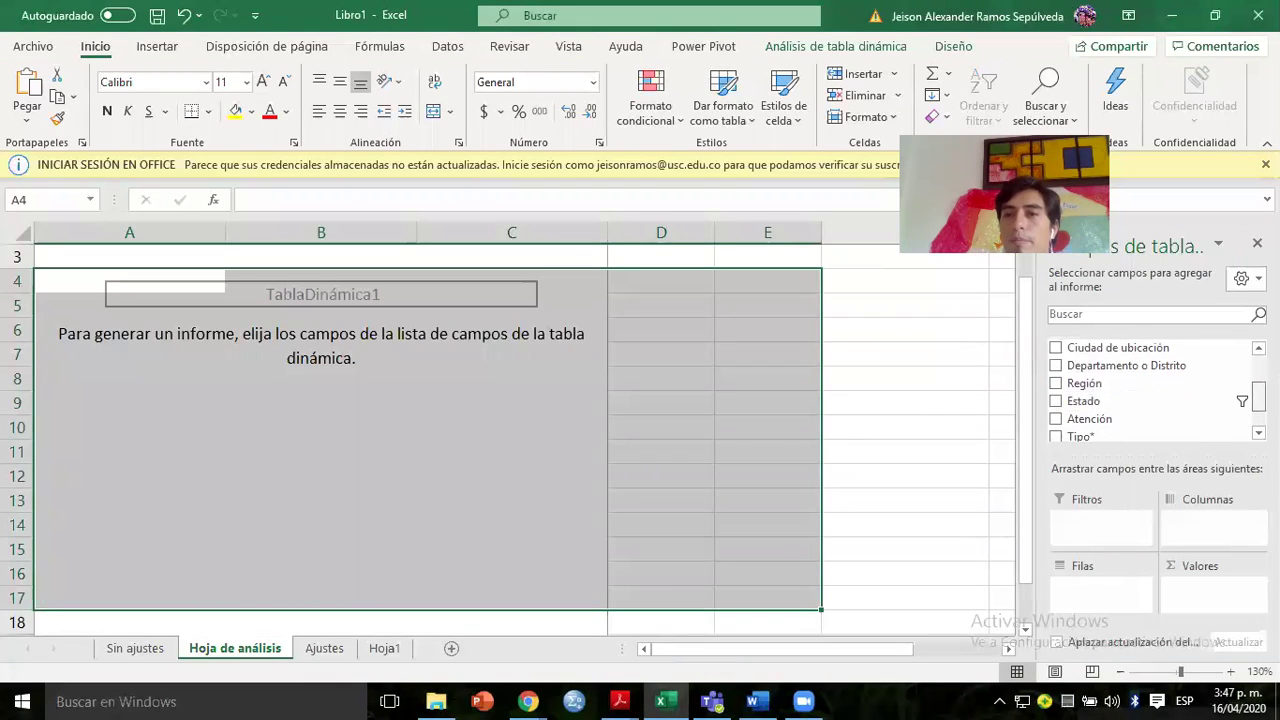
click(1056, 346)
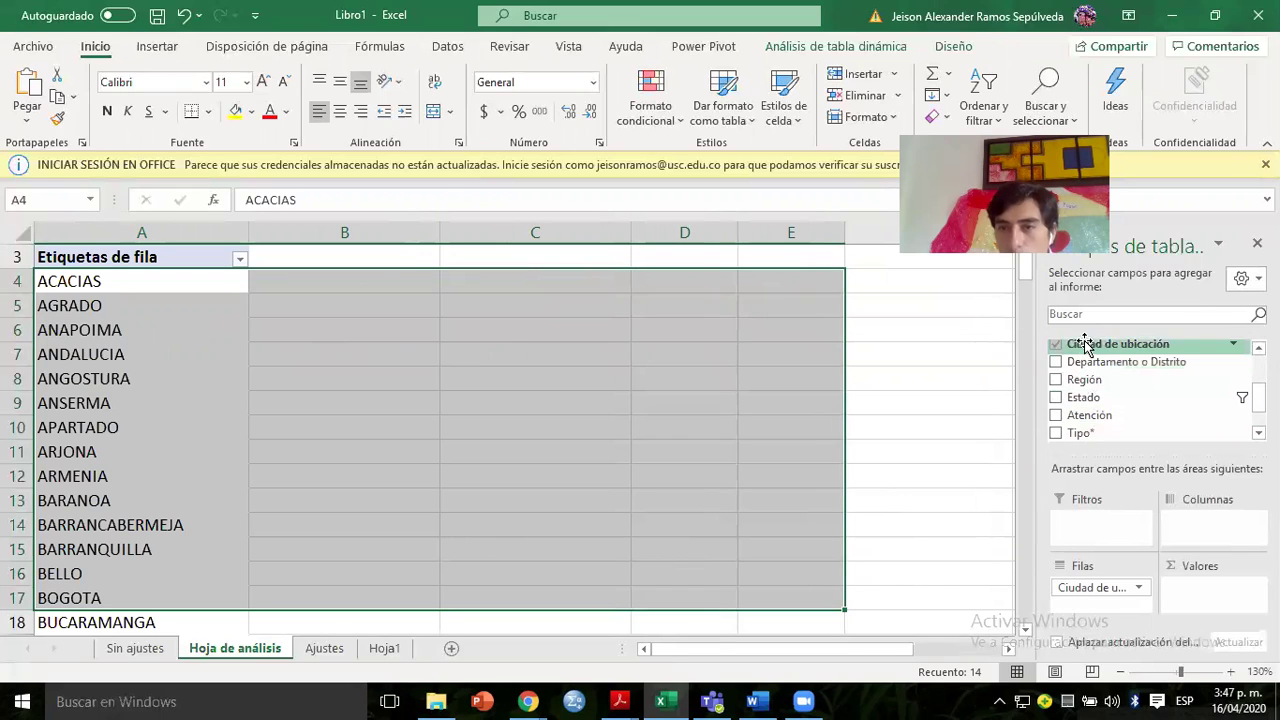
drag(1083, 345, 1191, 598)
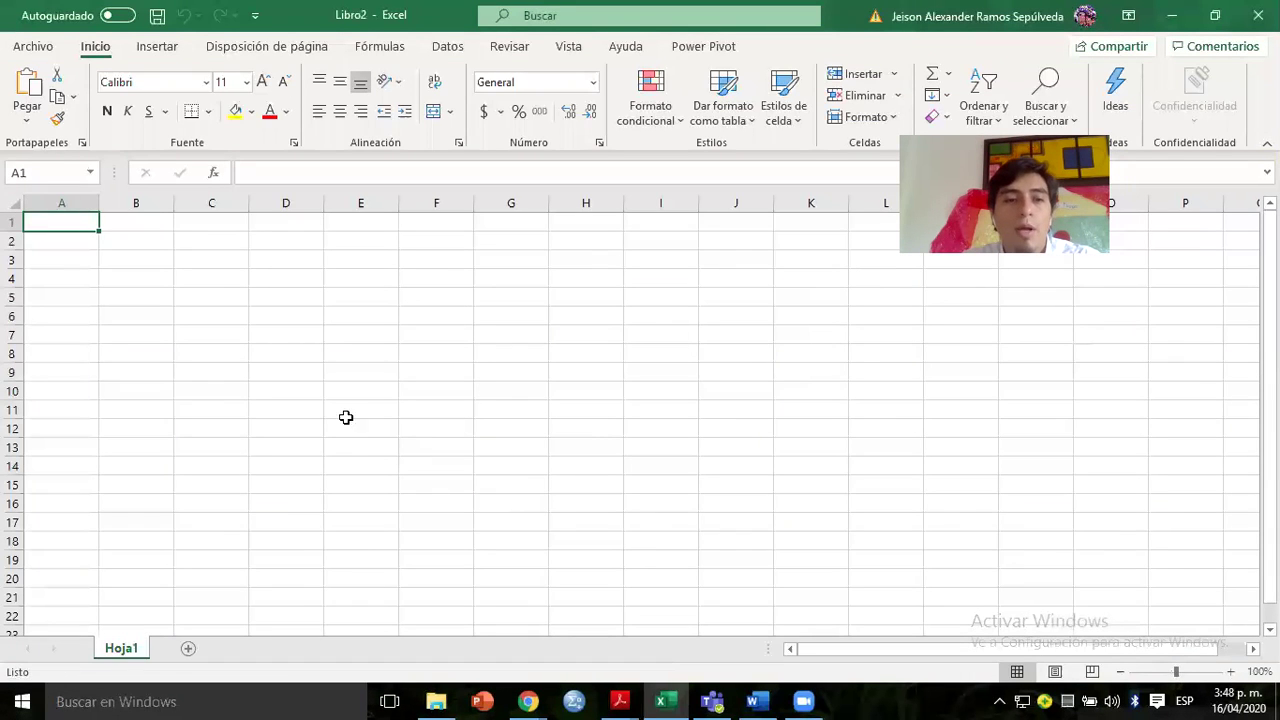
Reopen the autorecovered workbook Libro1 (version 1) in Excel and return to its pivot table on Hoja de análisis.
click(28, 47)
key(Escape)
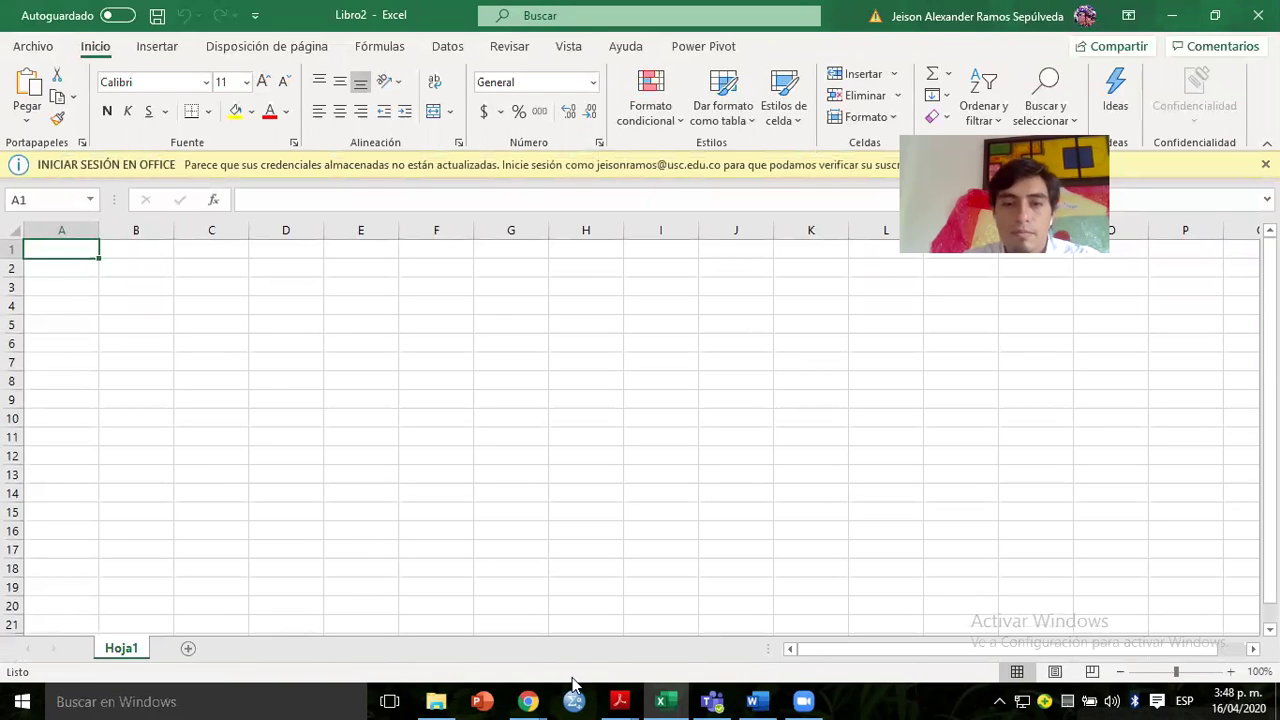
click(662, 700)
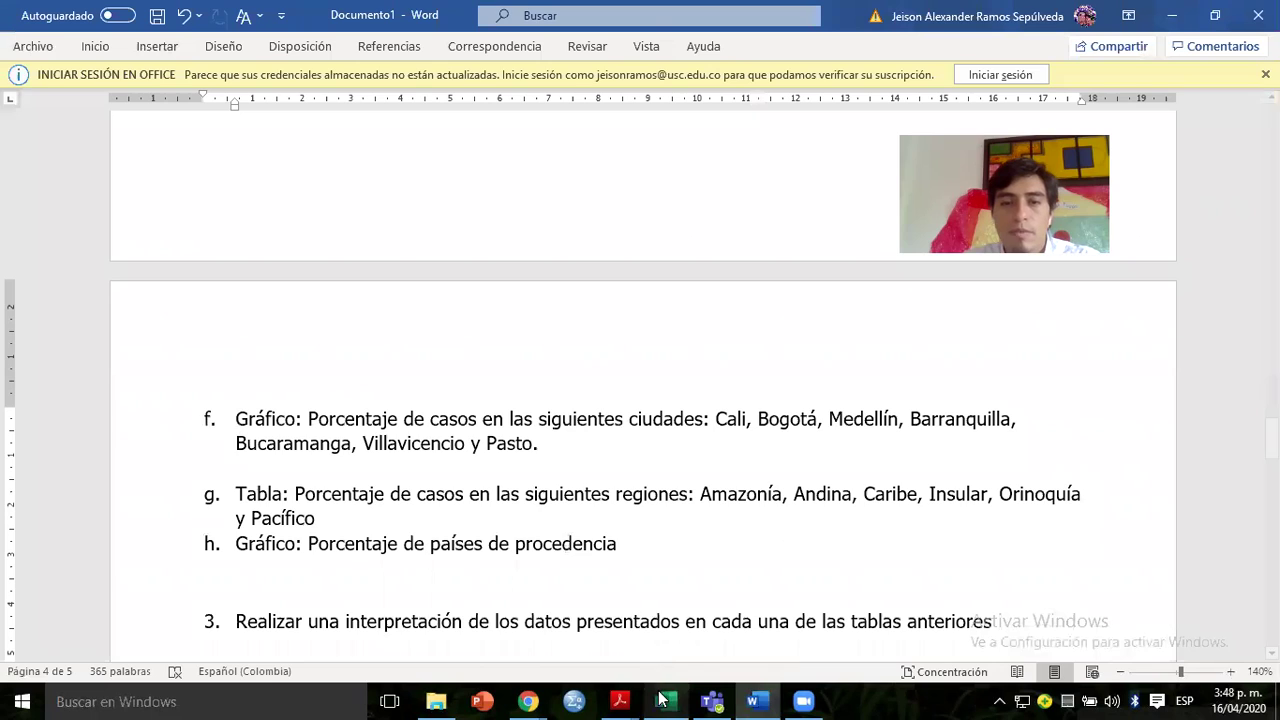
click(662, 700)
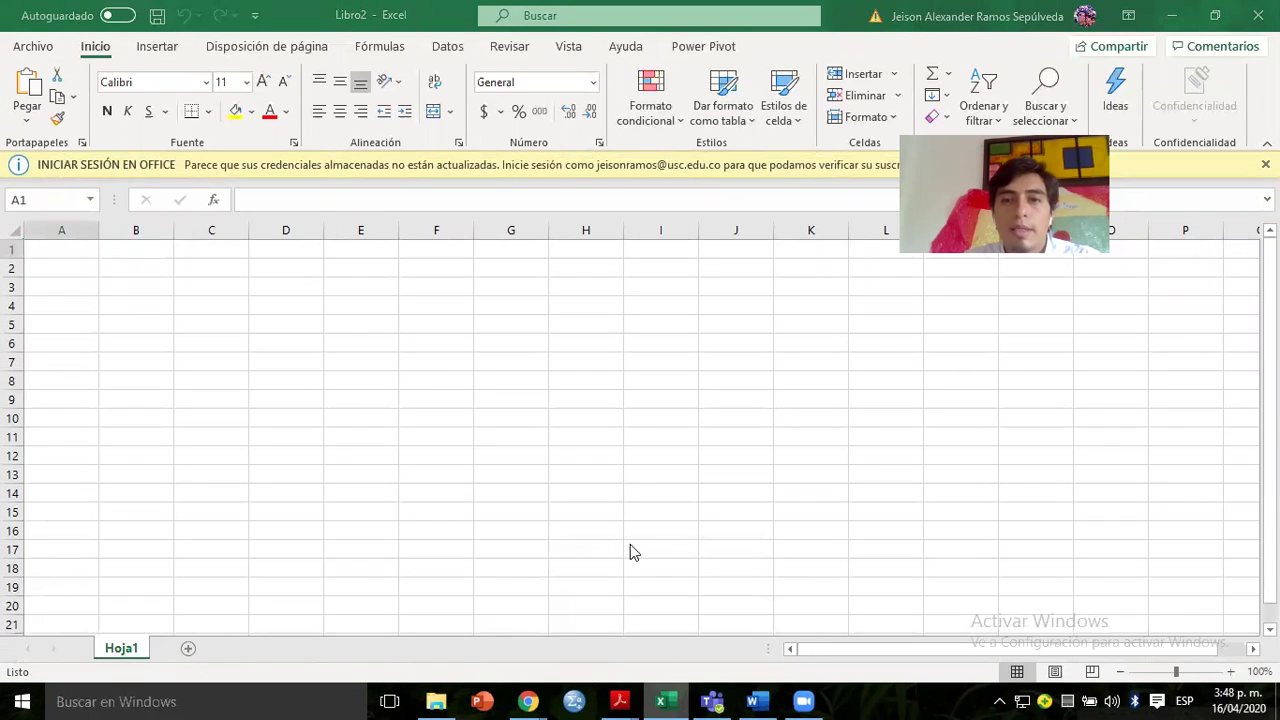
right_click(666, 700)
click(454, 366)
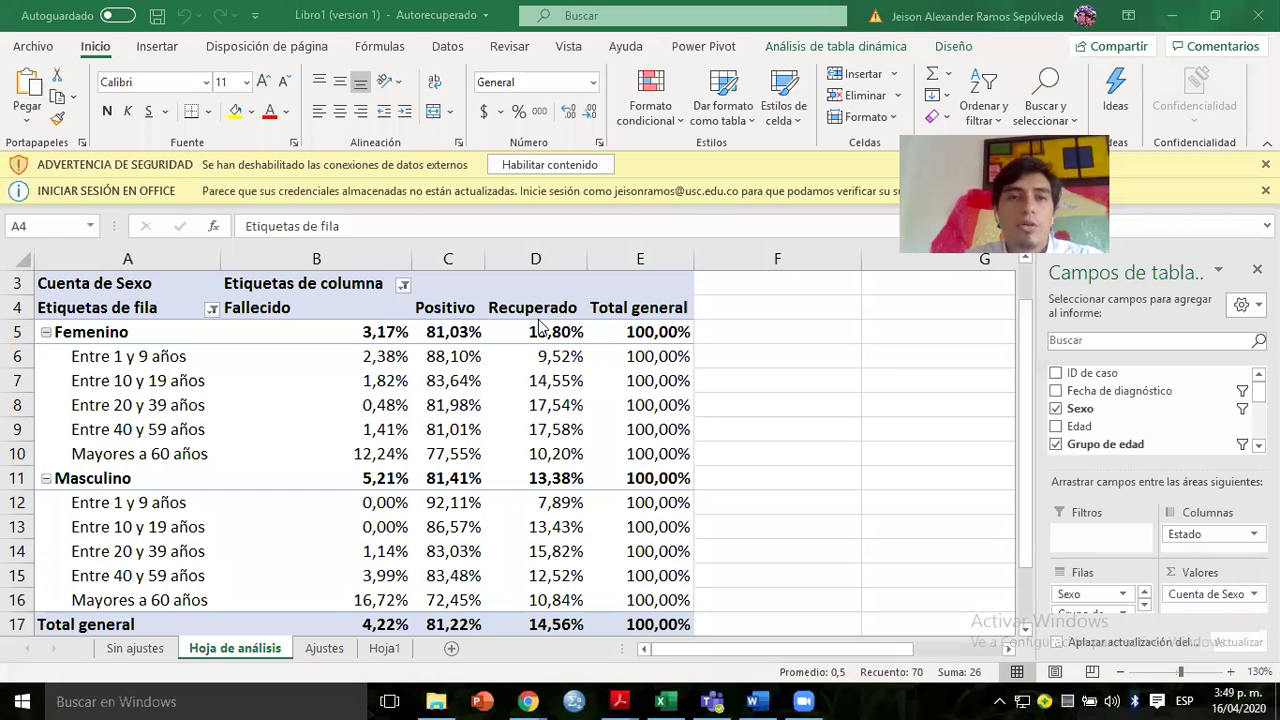
click(365, 357)
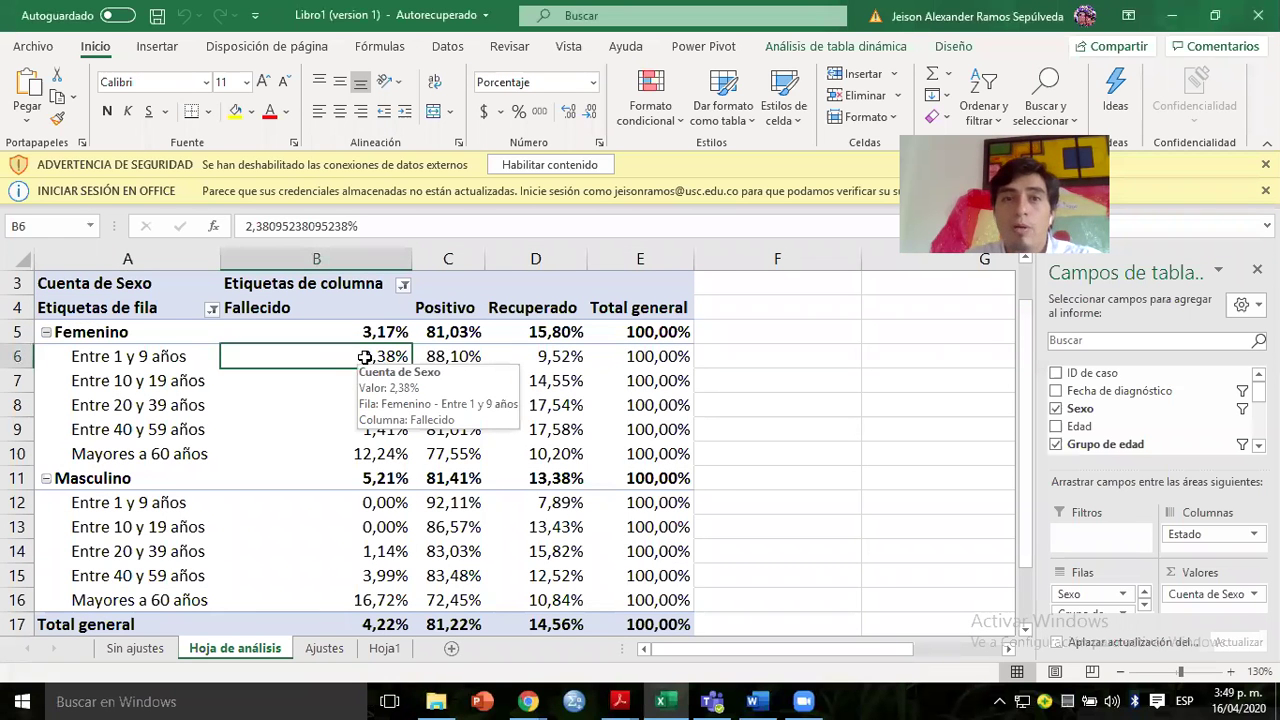
Save the recovered workbook as an Excel workbook (*.xlsx) named "Base covid Colombia 15-abril".
click(33, 47)
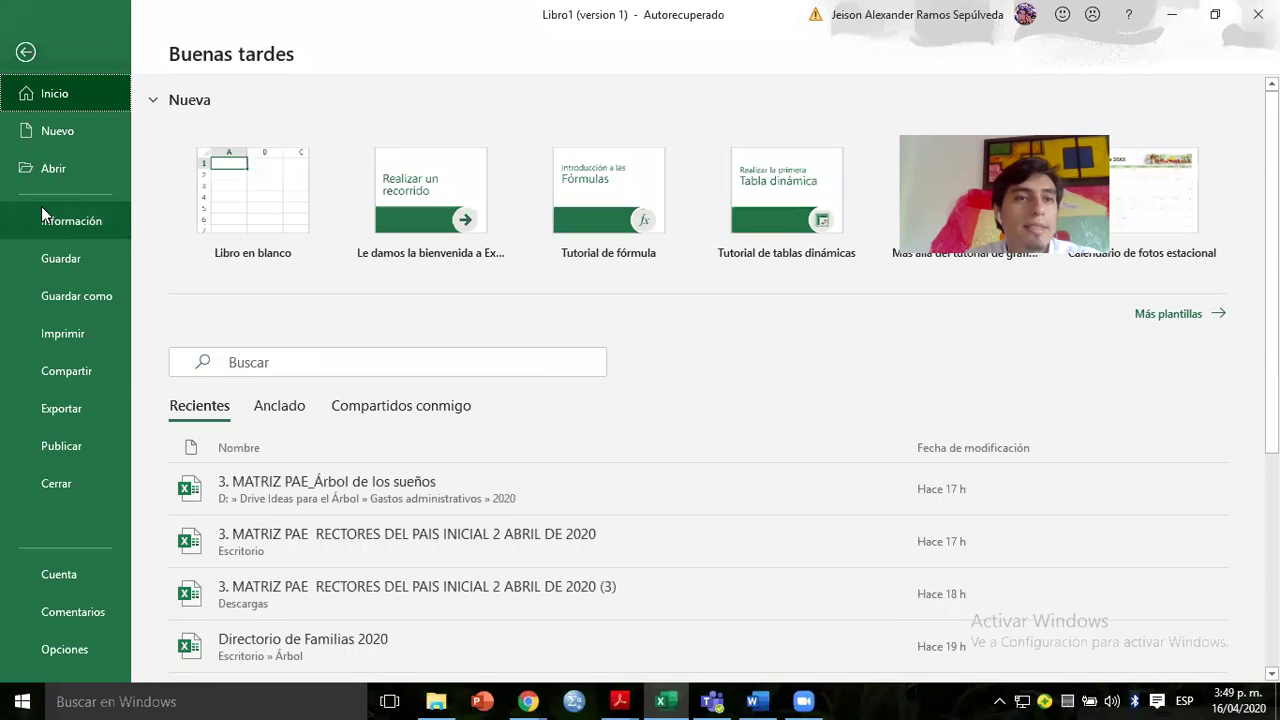
click(60, 298)
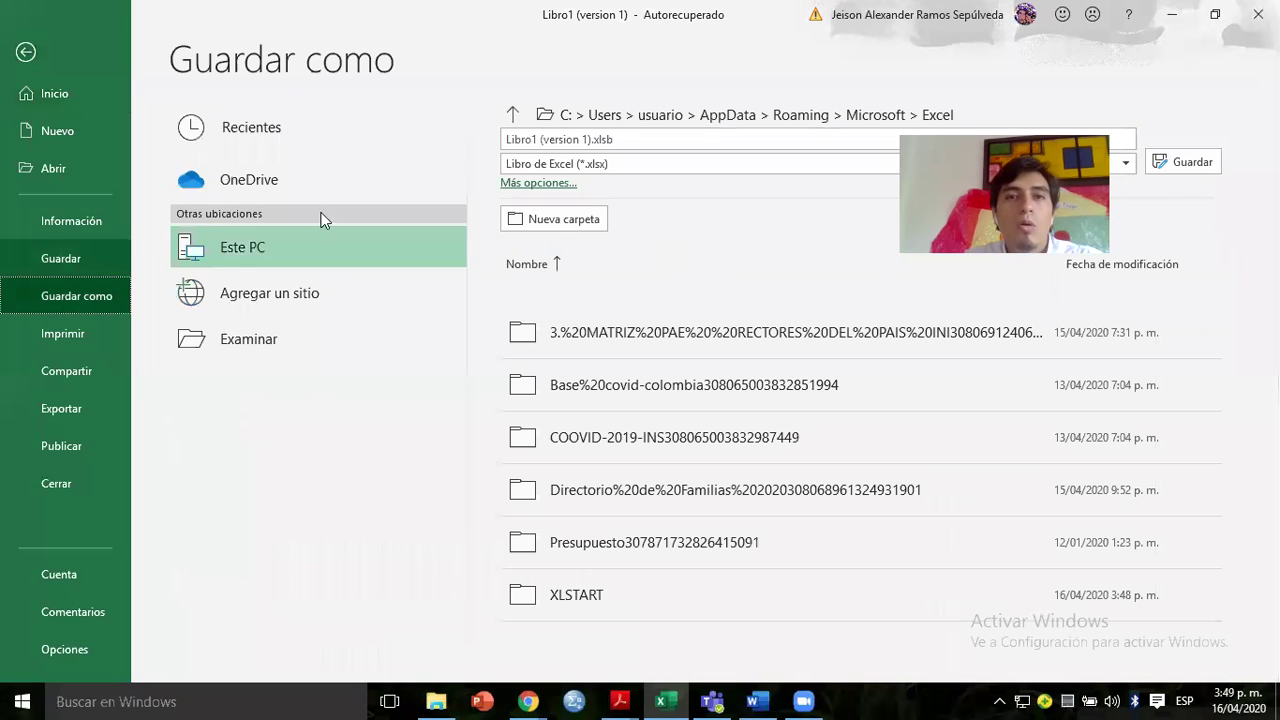
double_click(568, 150)
triple_click(568, 150)
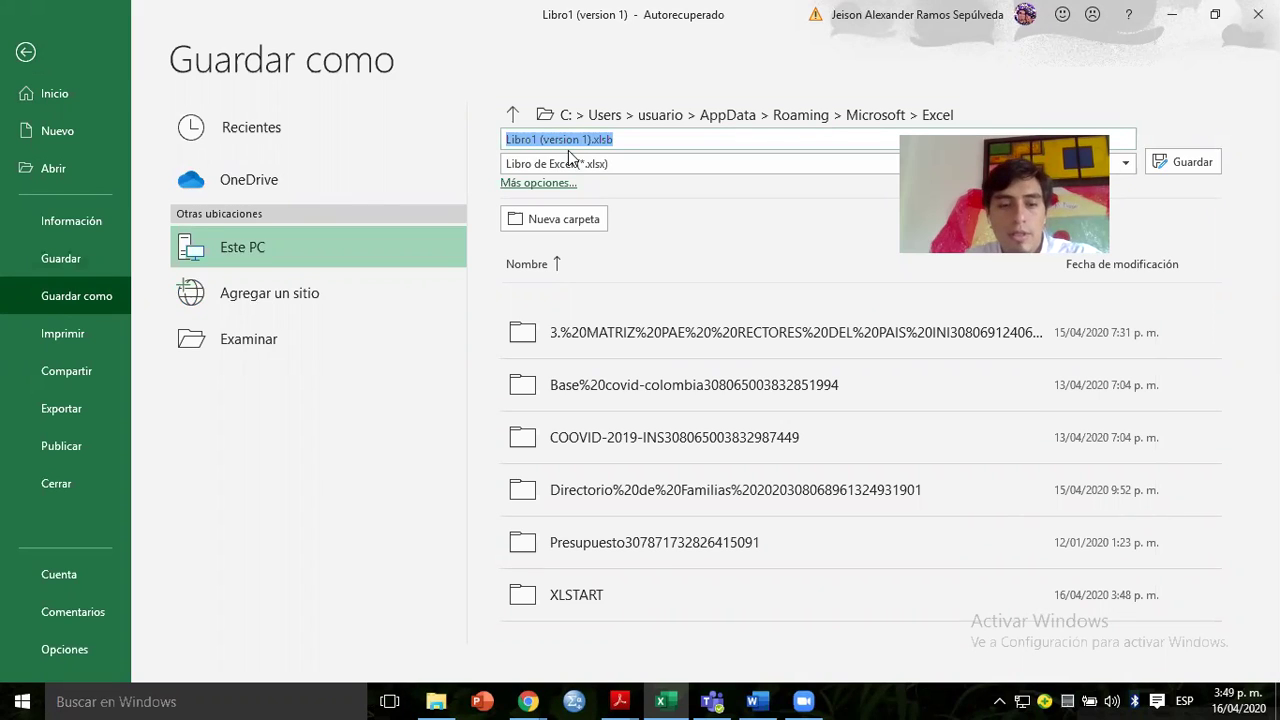
text(Base covid)
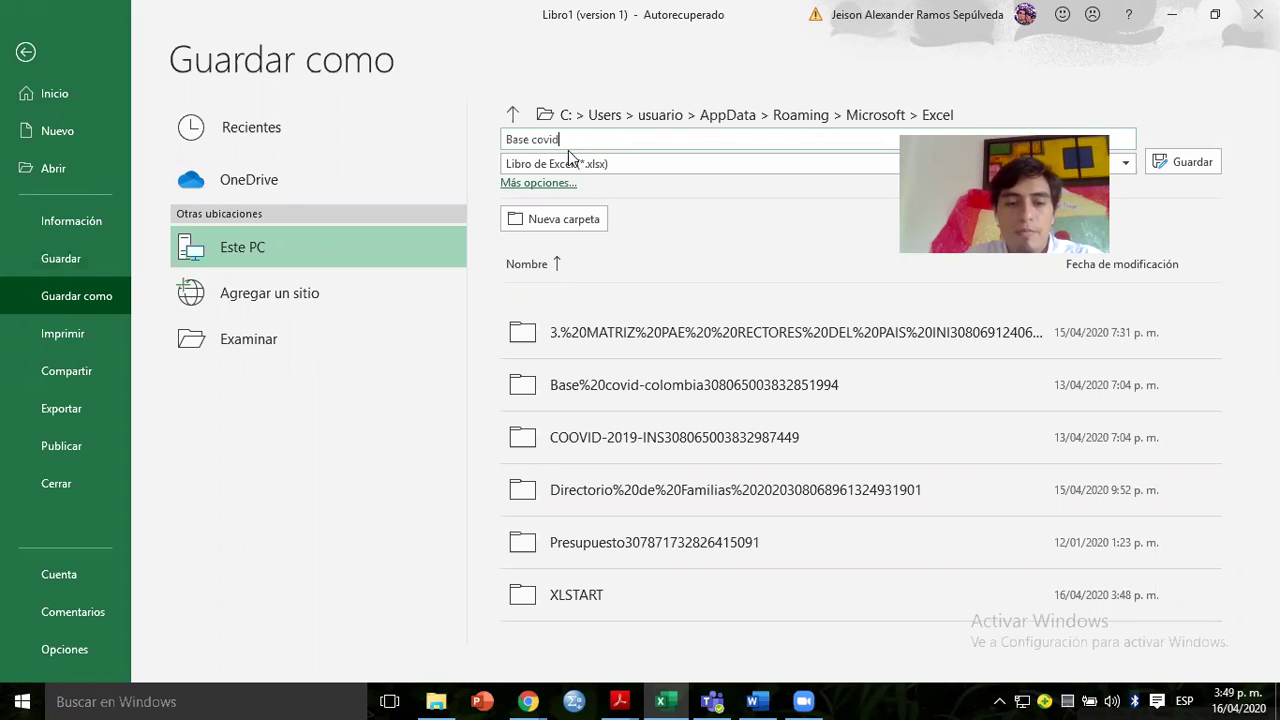
text( Colombia )
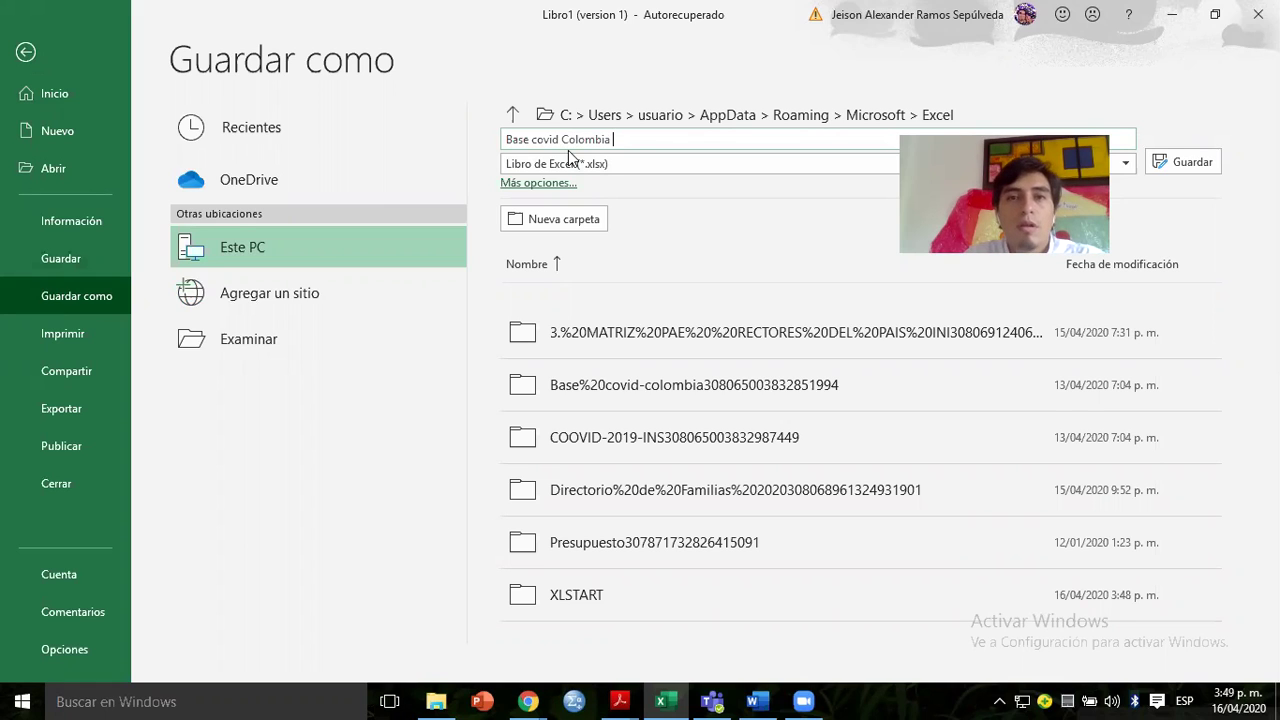
text(15-)
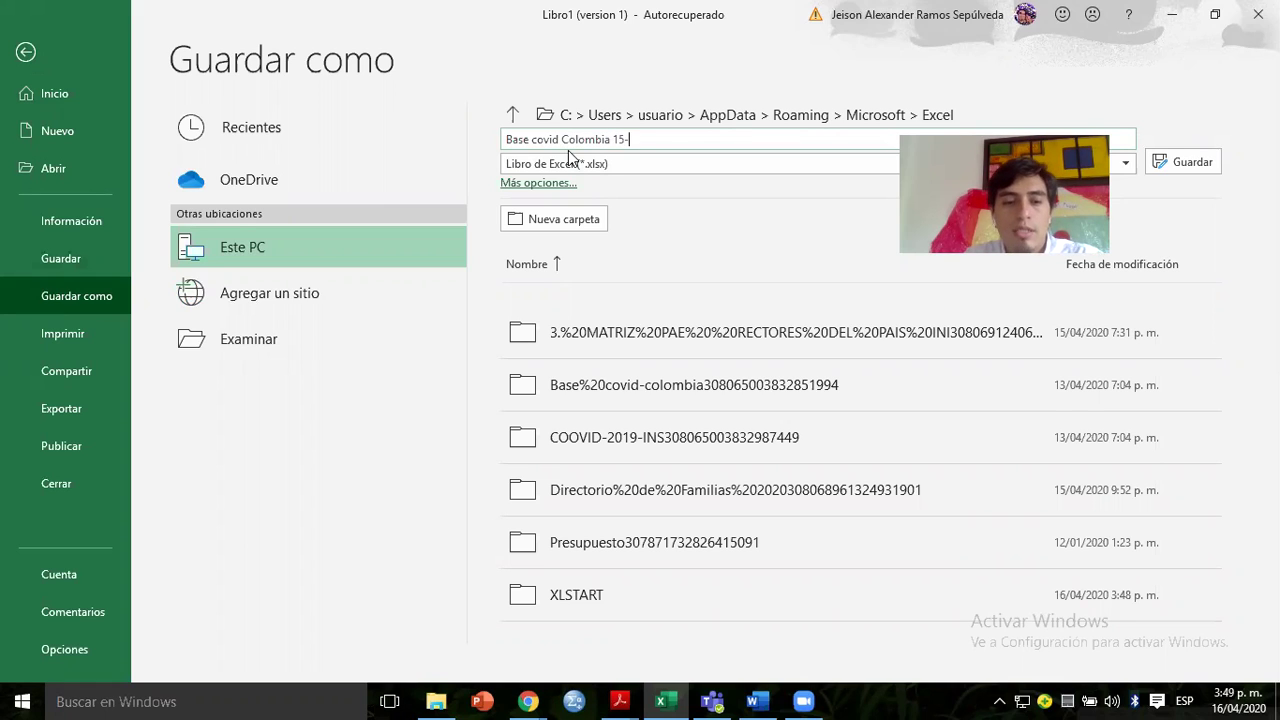
text(abril)
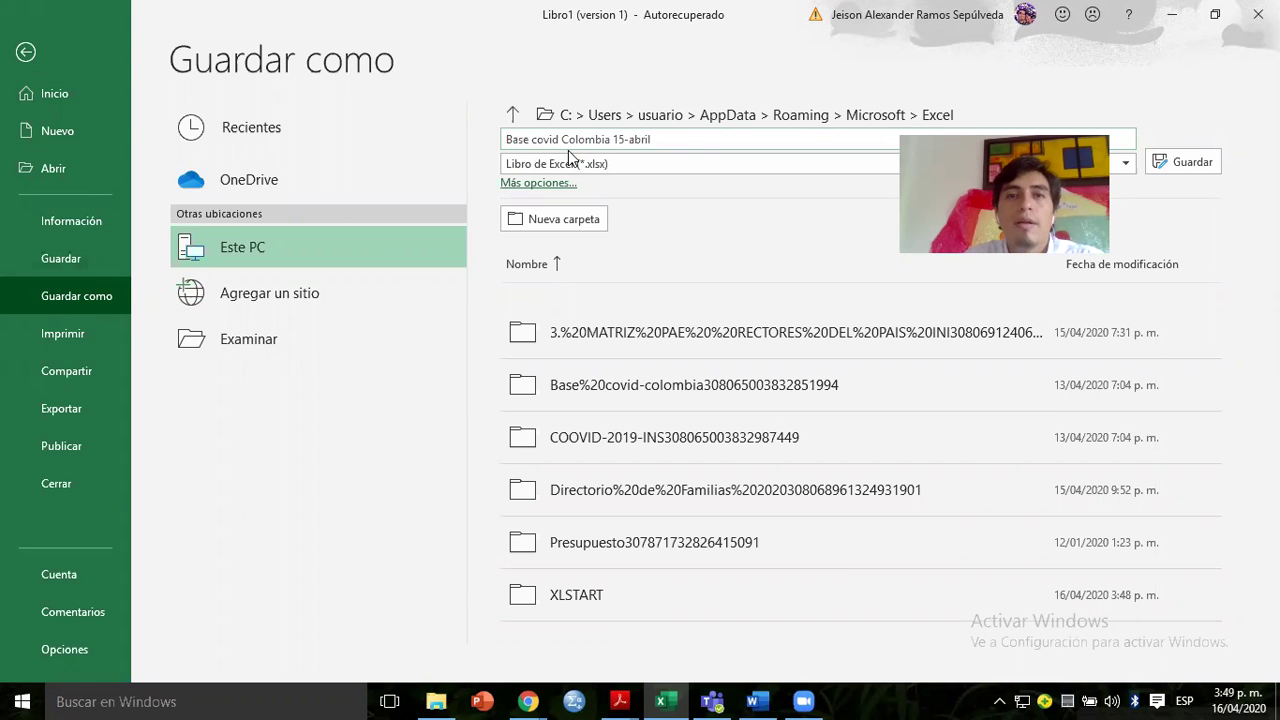
key(Return)
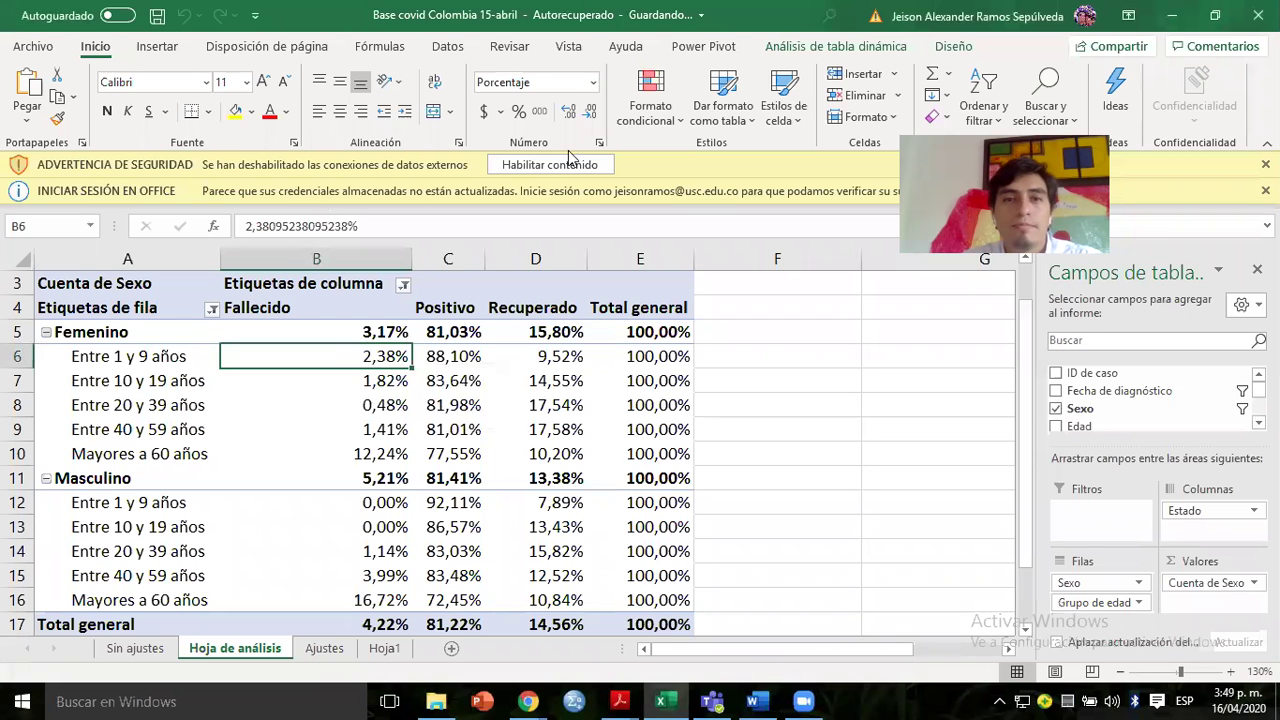
Remove the Sexo, Estado and Grupo de edad fields from the recovered pivot table.
click(447, 362)
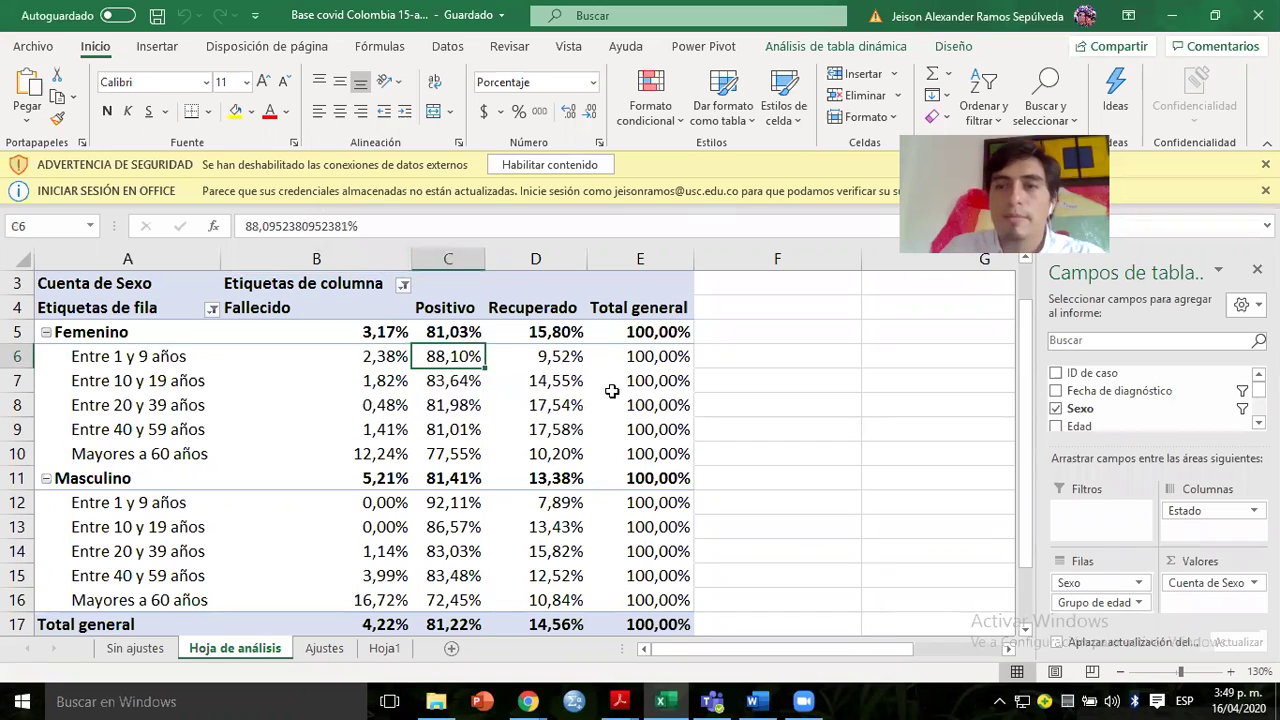
click(399, 385)
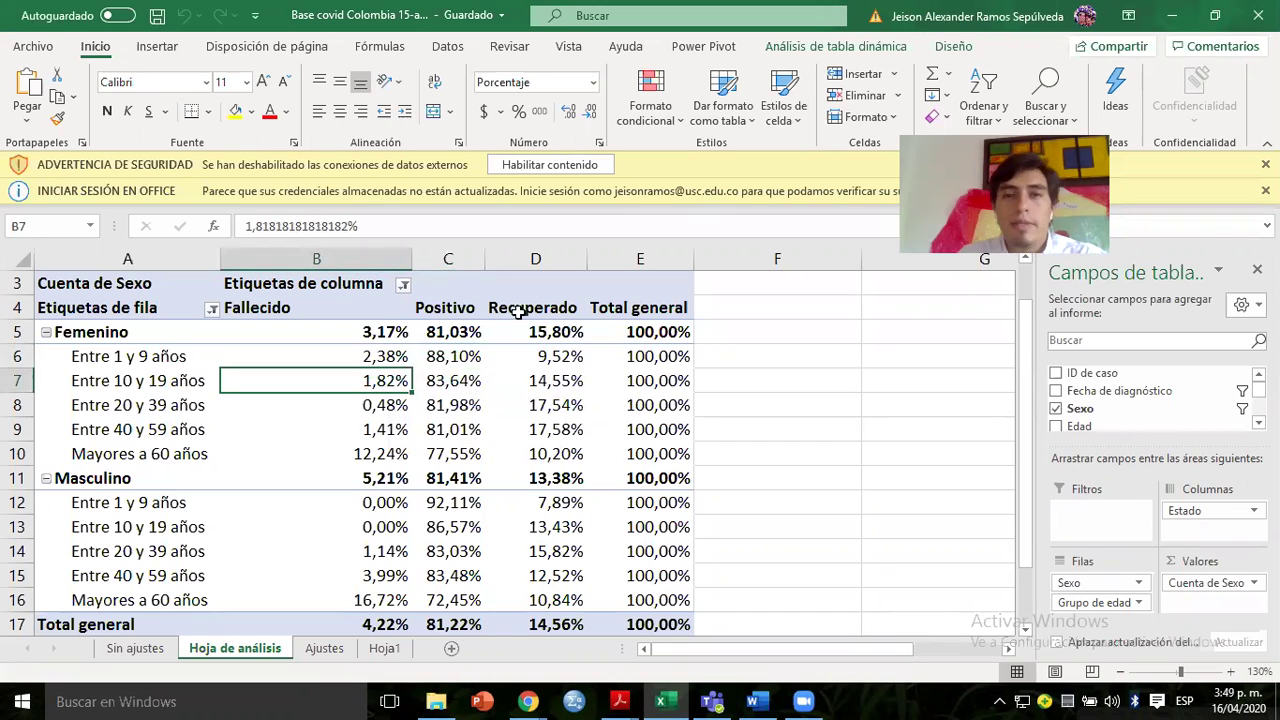
click(1056, 408)
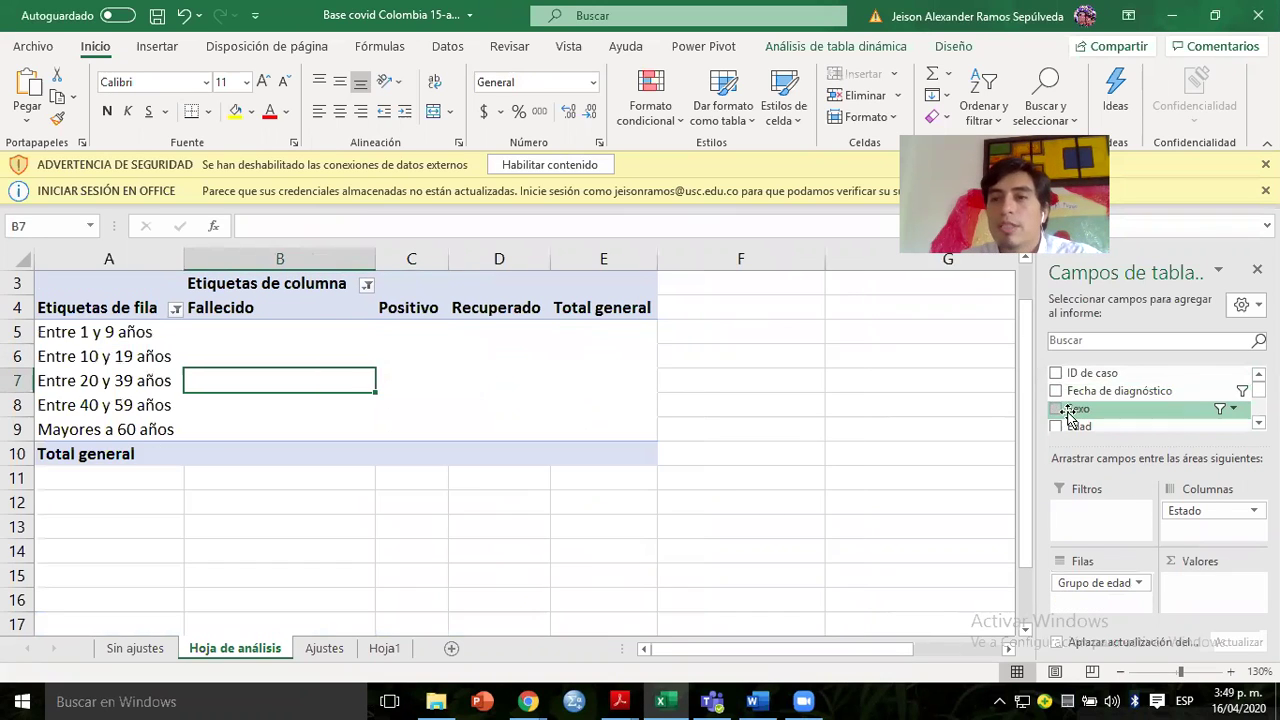
scroll(1200, 390, down, 3)
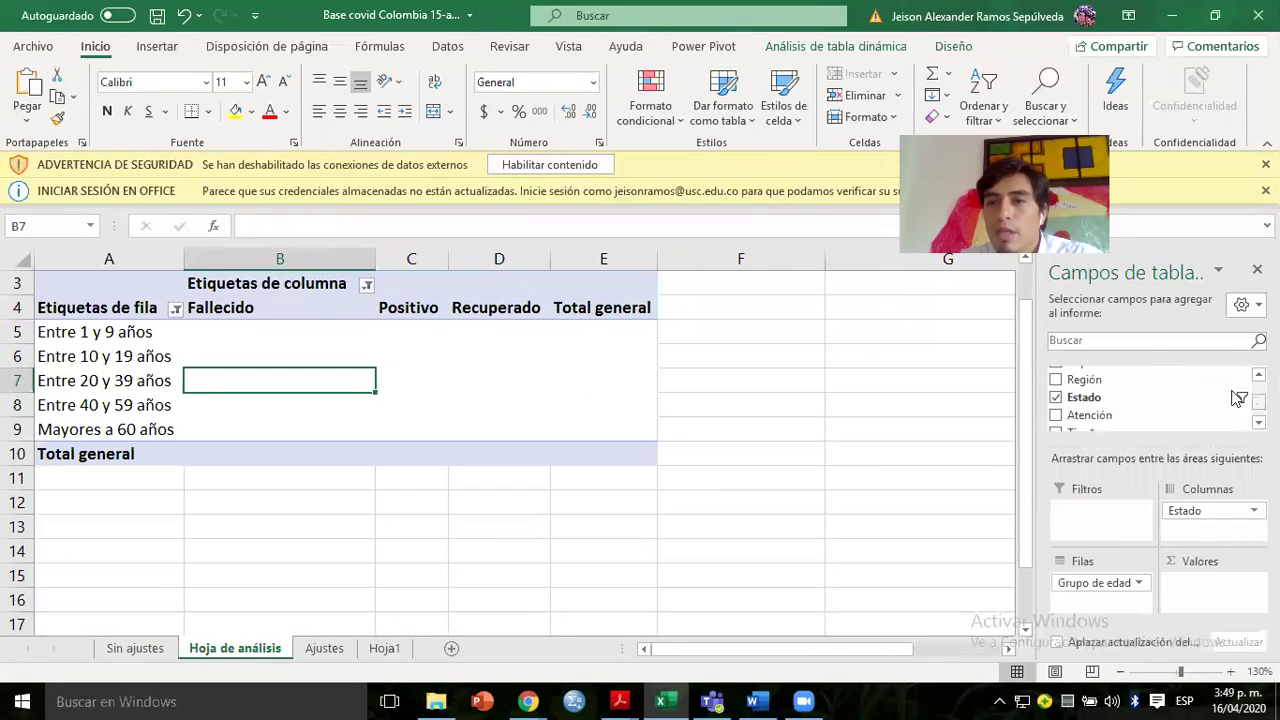
click(1056, 398)
scroll(1150, 400, down, 1)
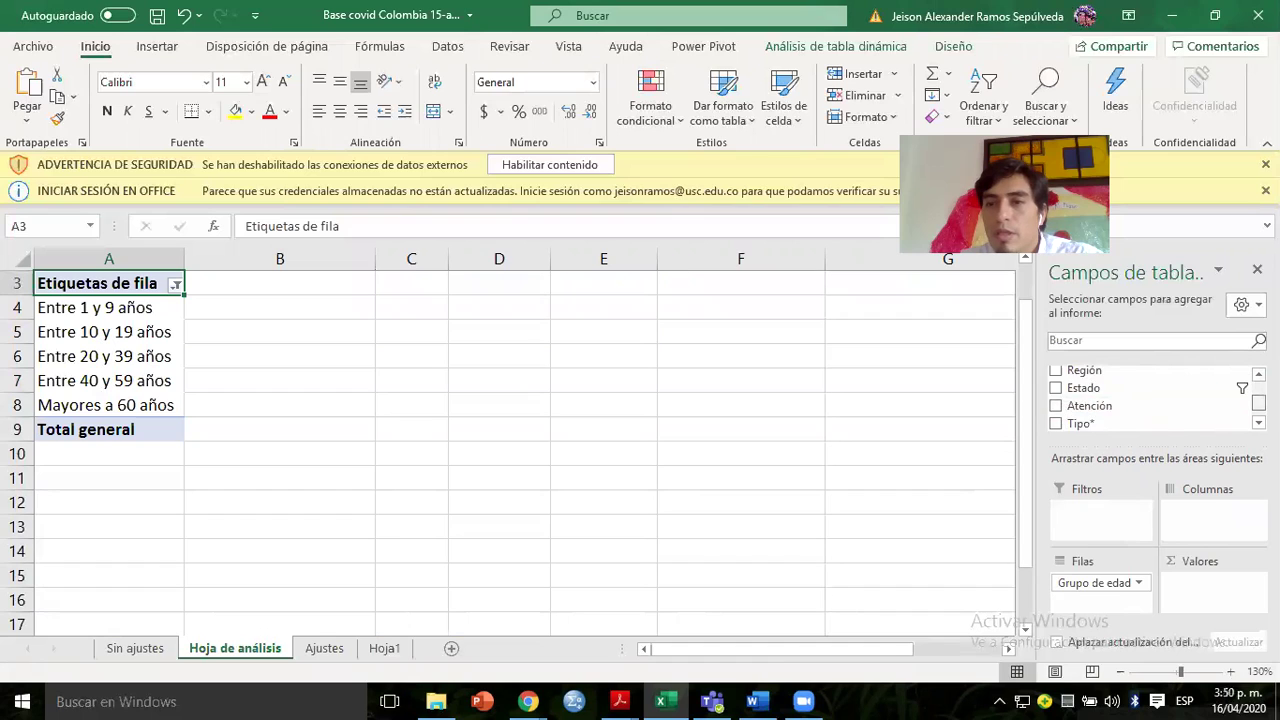
scroll(1100, 400, up, 2)
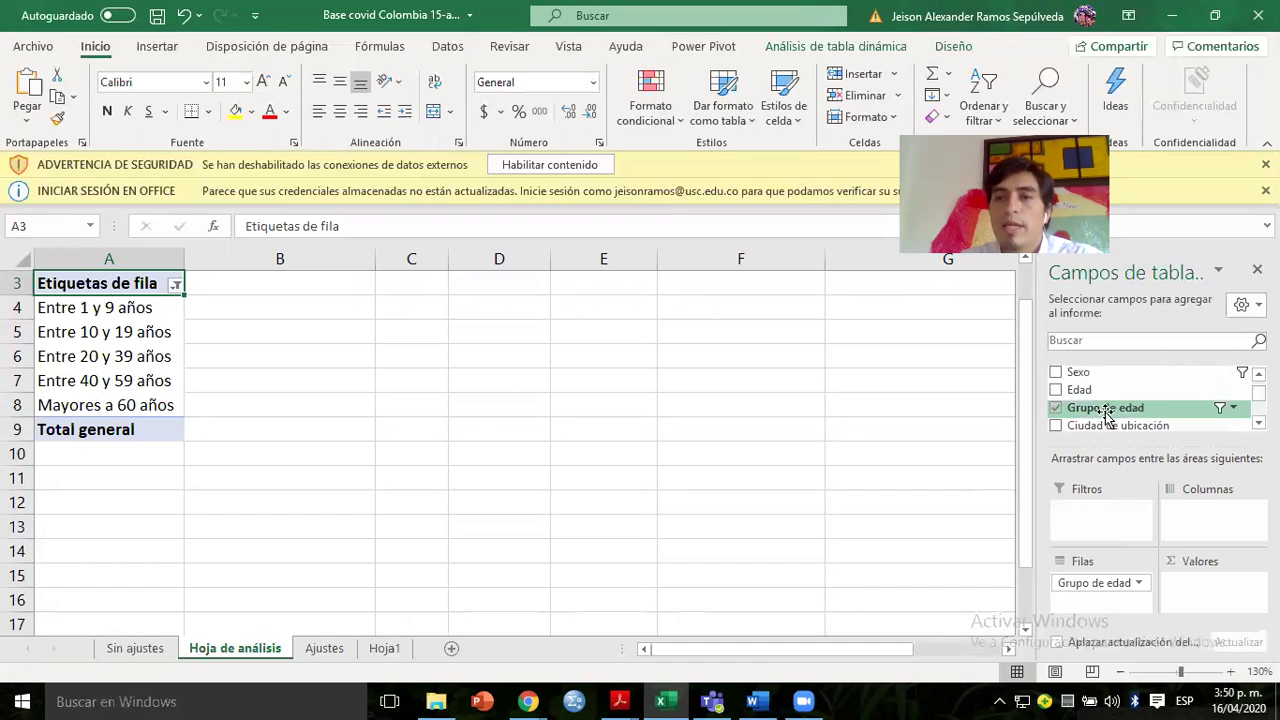
click(1056, 408)
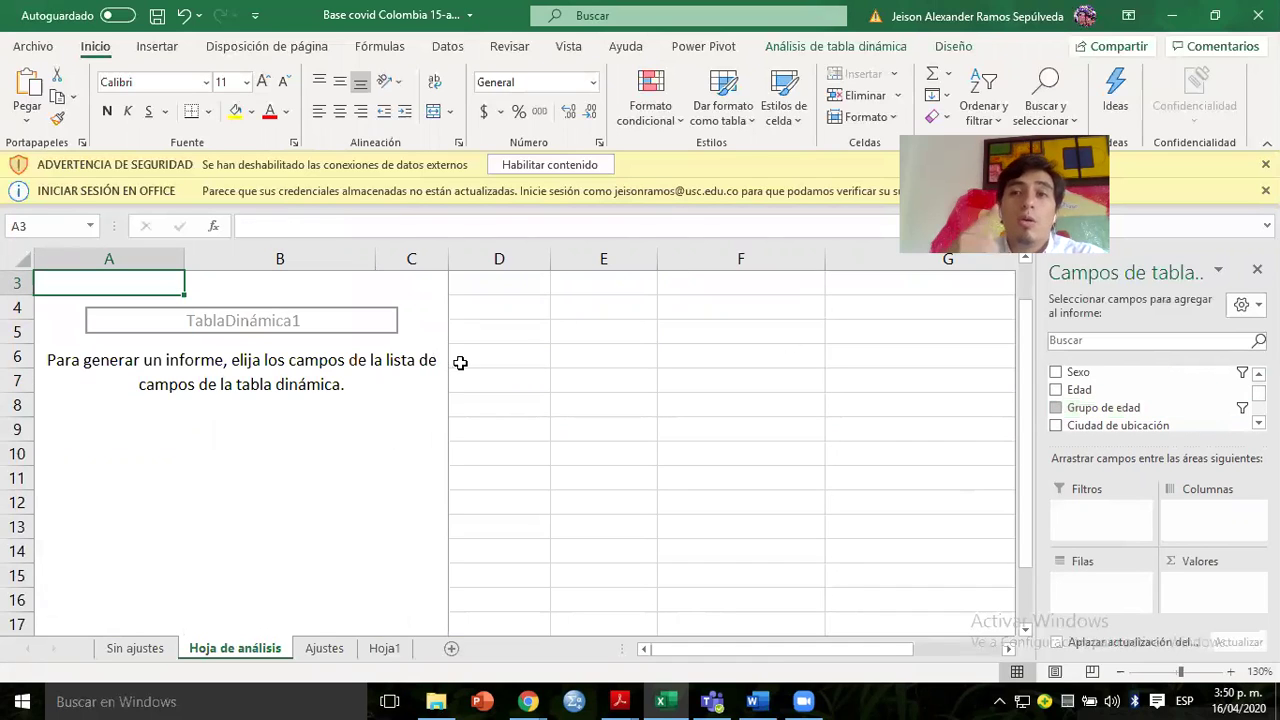
Add Ciudad de ubicación to the pivot table's rows and to its values as a count.
drag(1062, 425, 1060, 440)
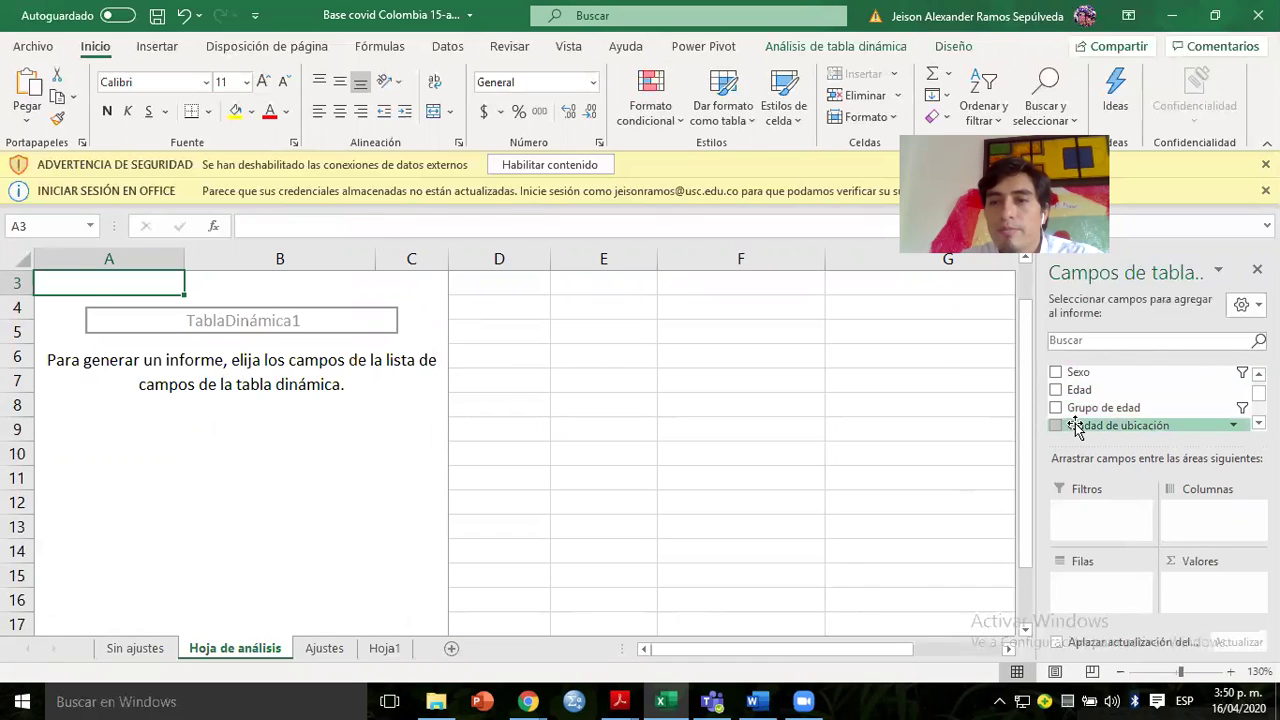
click(1059, 425)
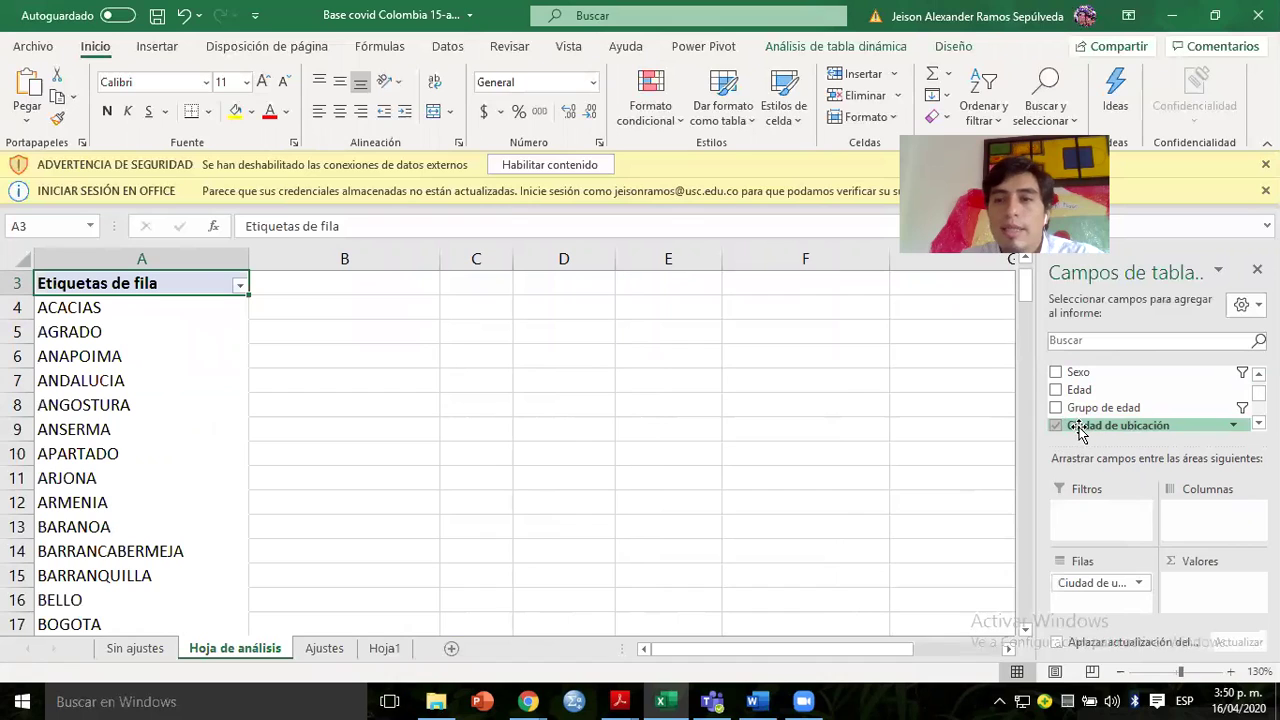
drag(1087, 430, 1193, 593)
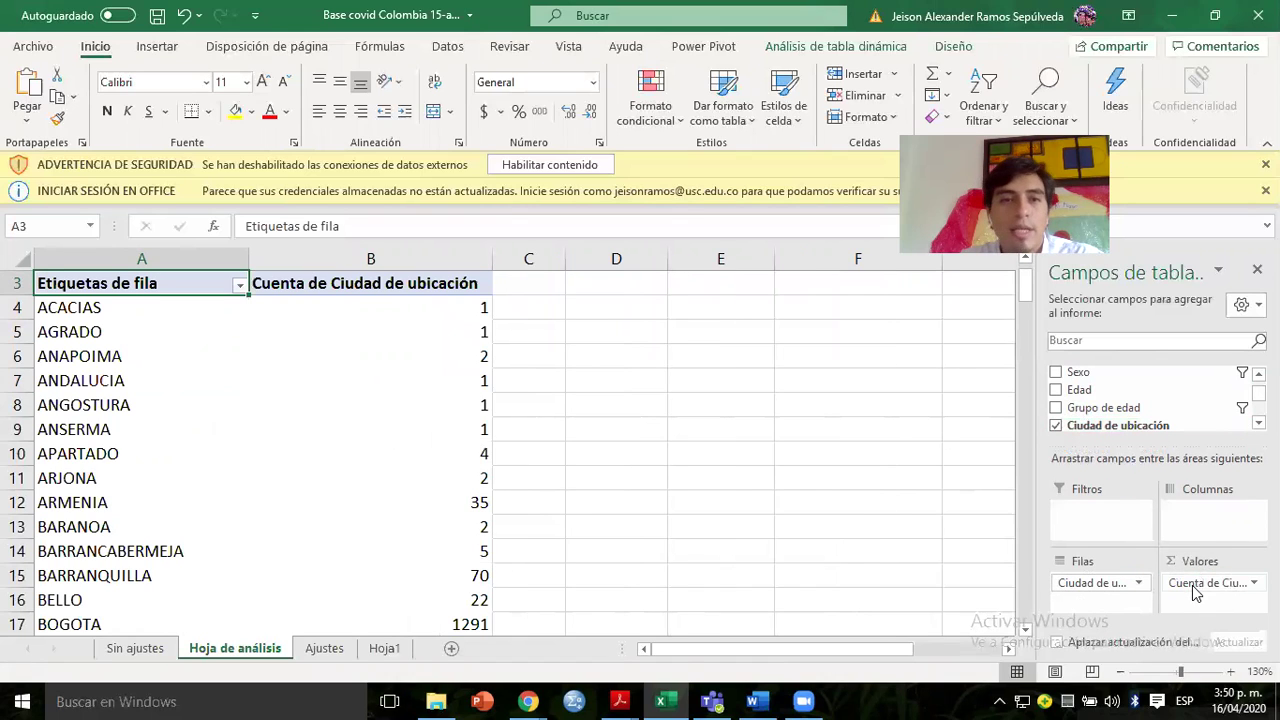
click(180, 345)
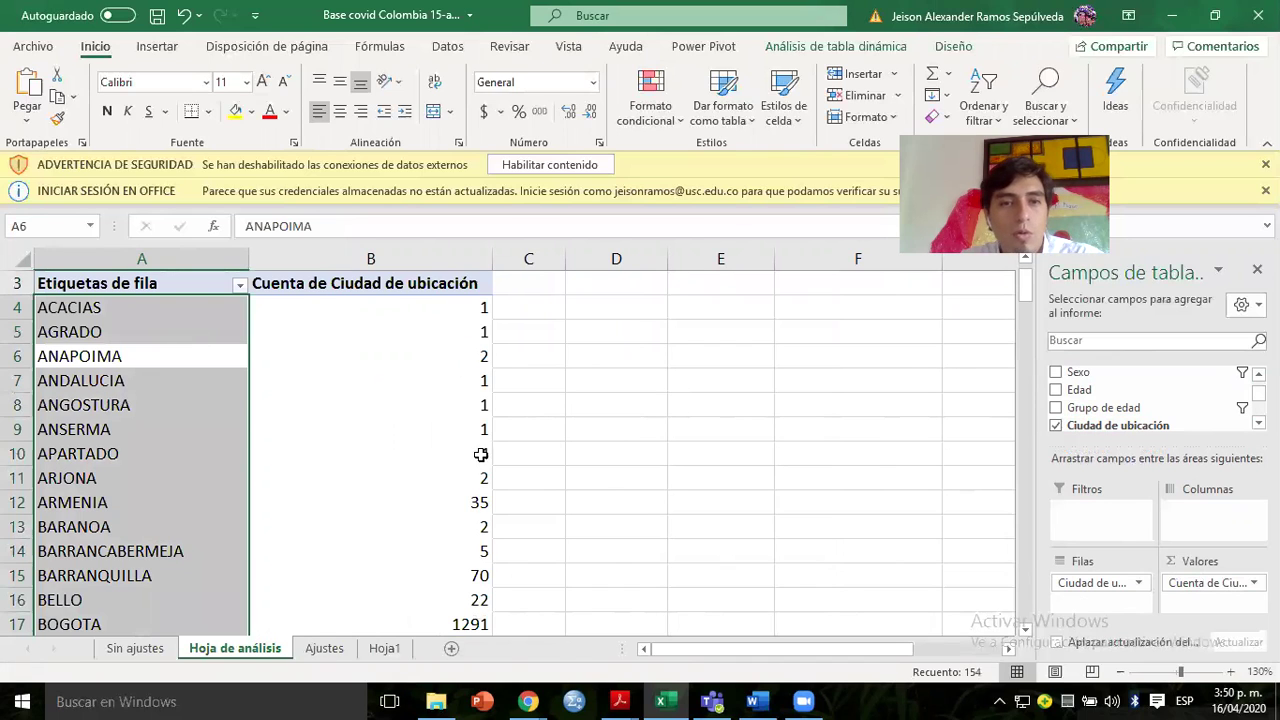
click(401, 492)
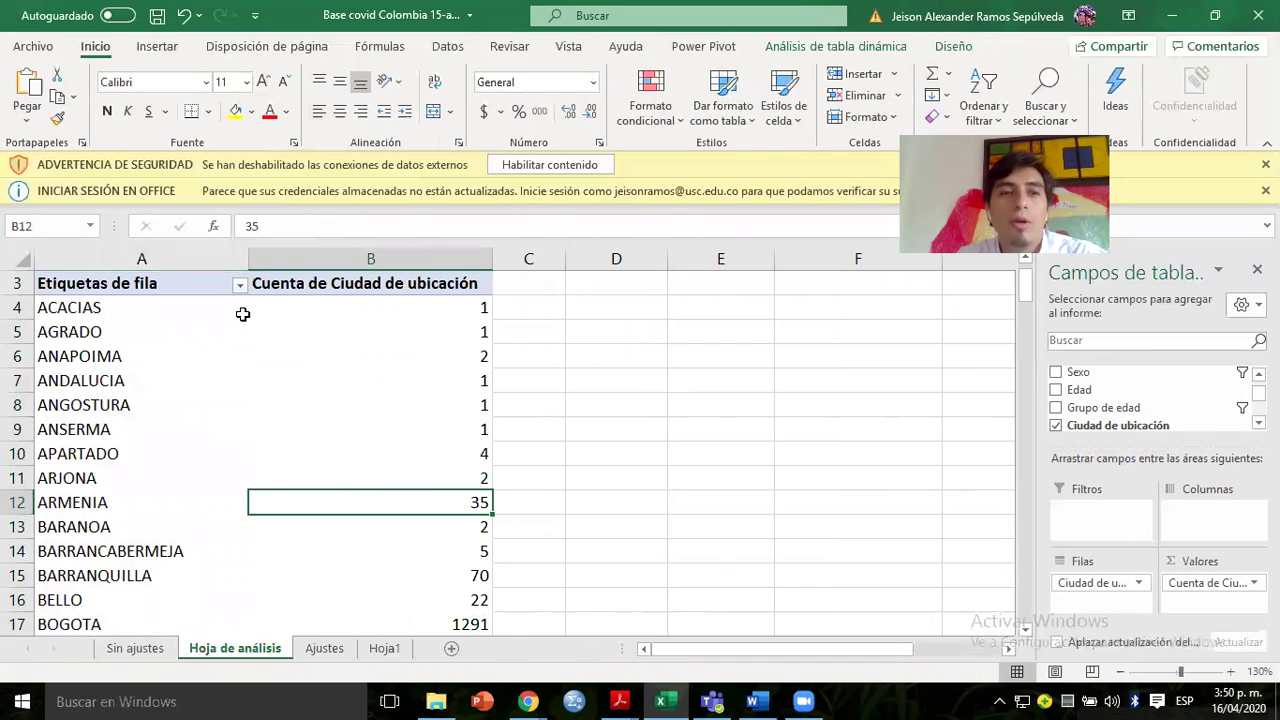
Switch to the Word document and replace "Porcentaje" with "Número" in item f.
key(alt+Tab)
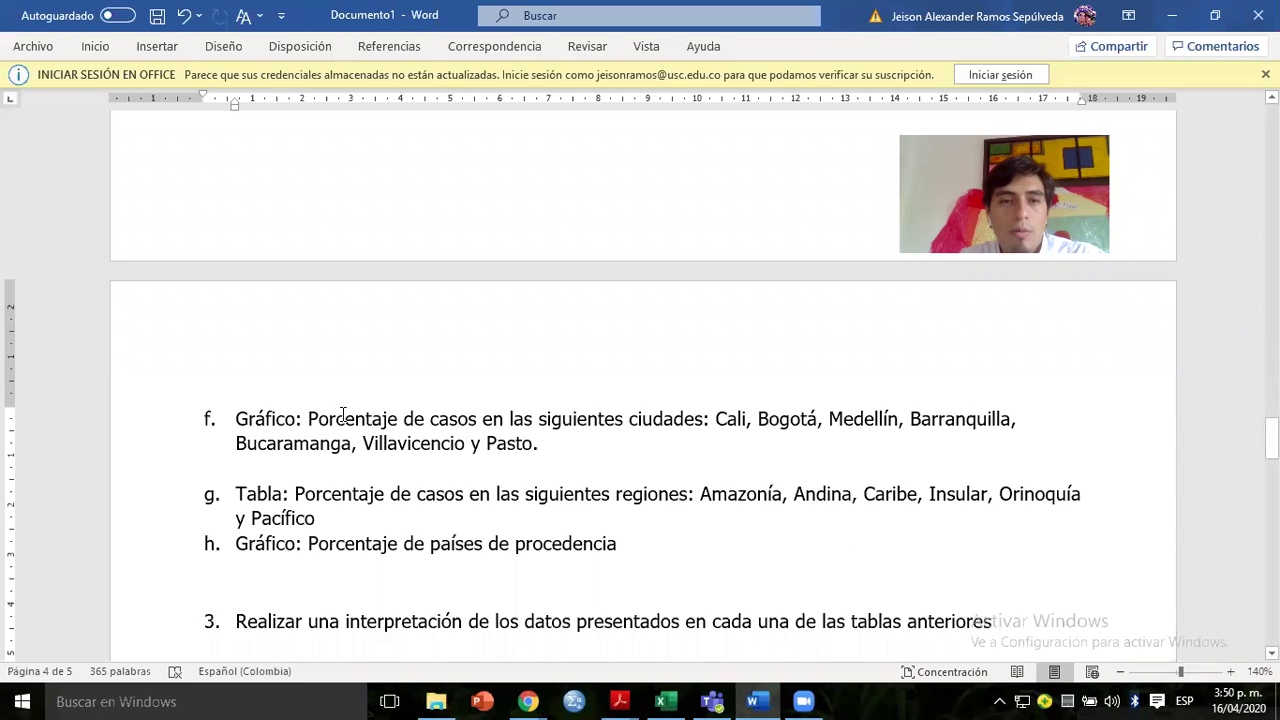
double_click(343, 415)
text(Núm)
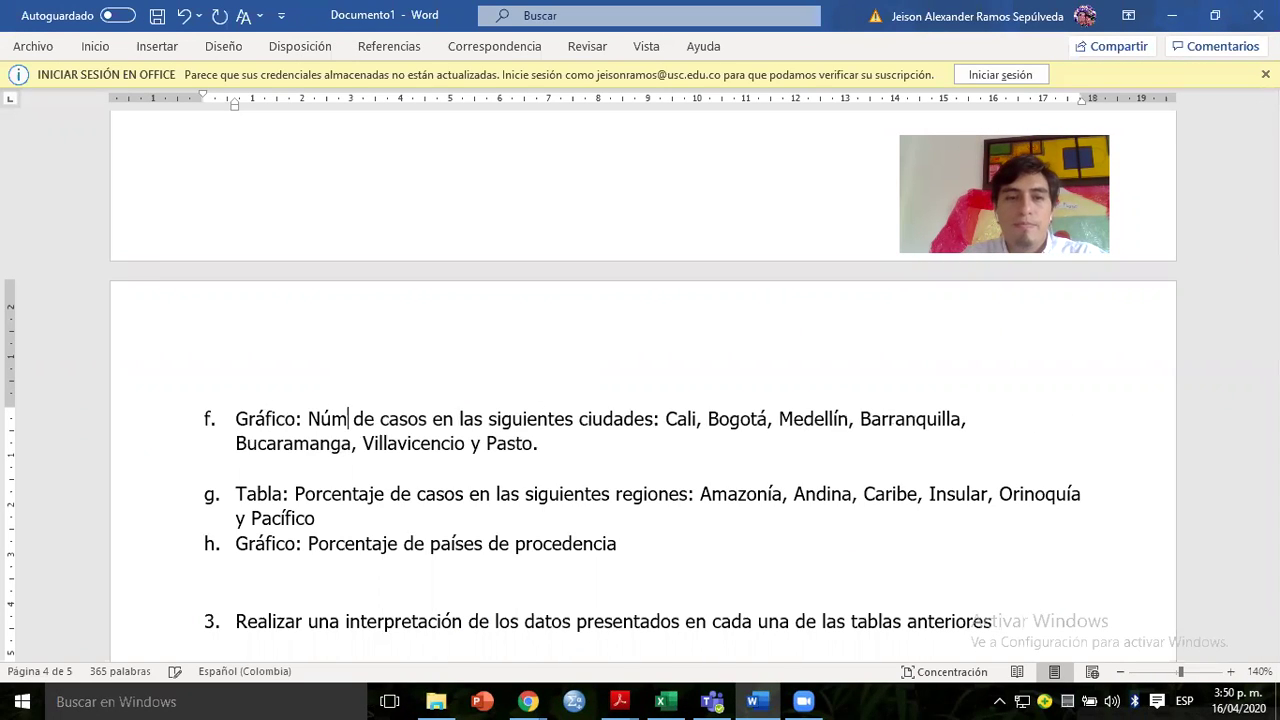
text(ero)
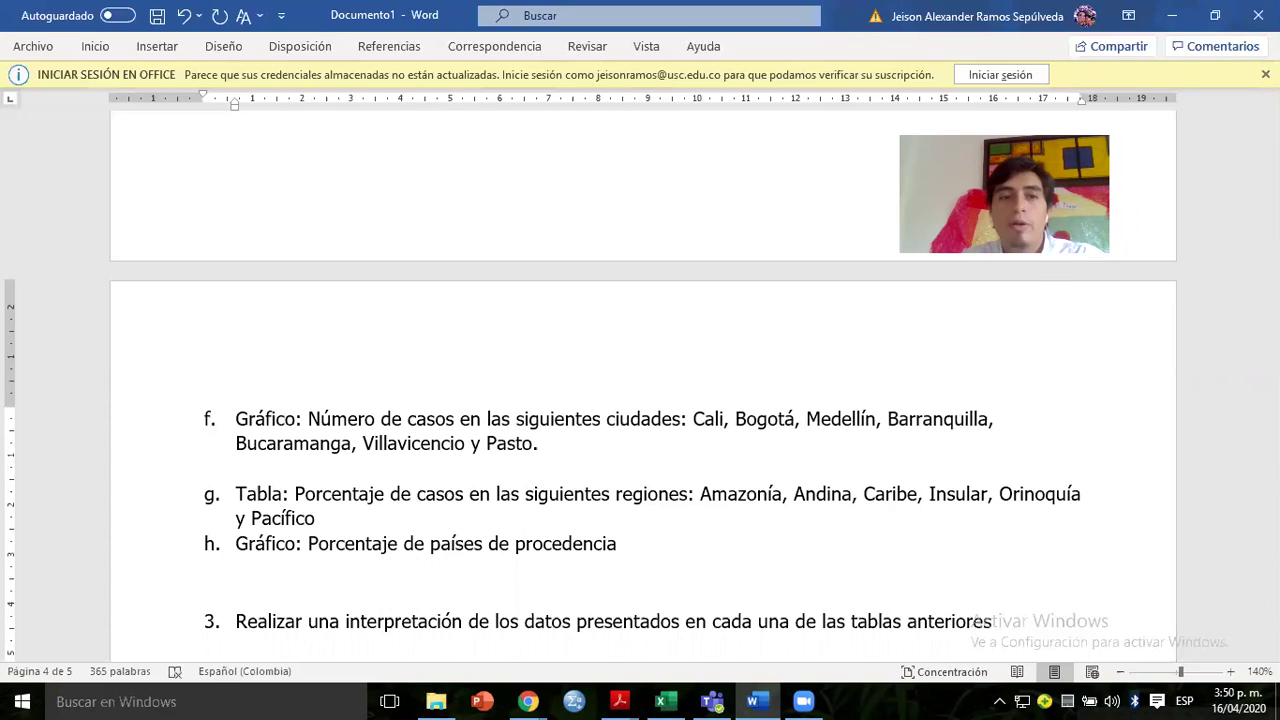
double_click(332, 494)
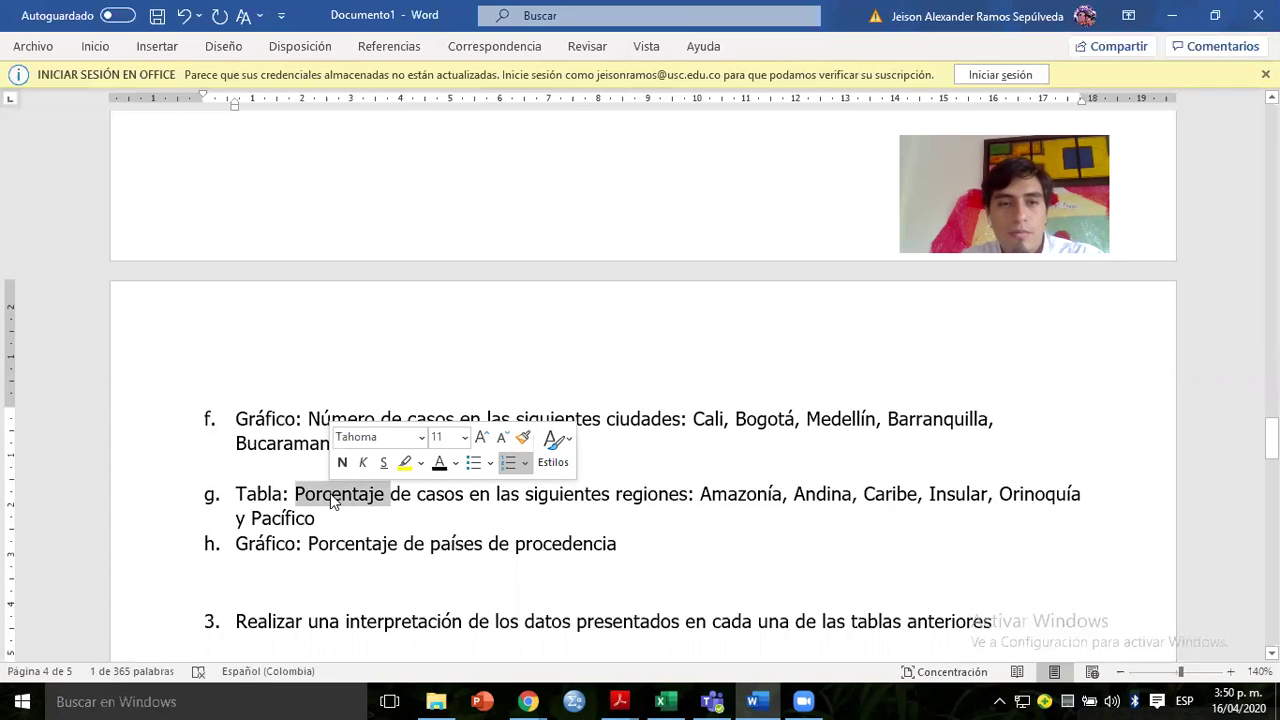
click(355, 520)
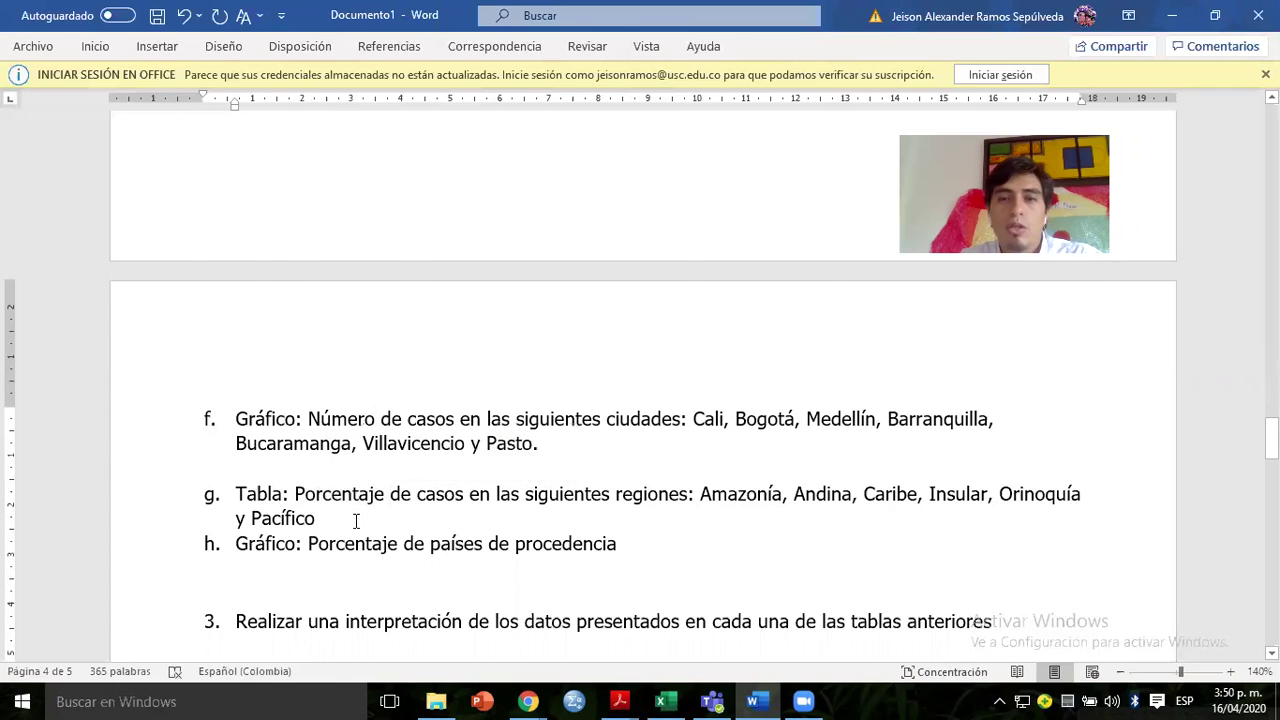
Compare the city counts in the Excel pivot table with the cities requested in item f of the Word document.
key(alt+Tab)
click(353, 334)
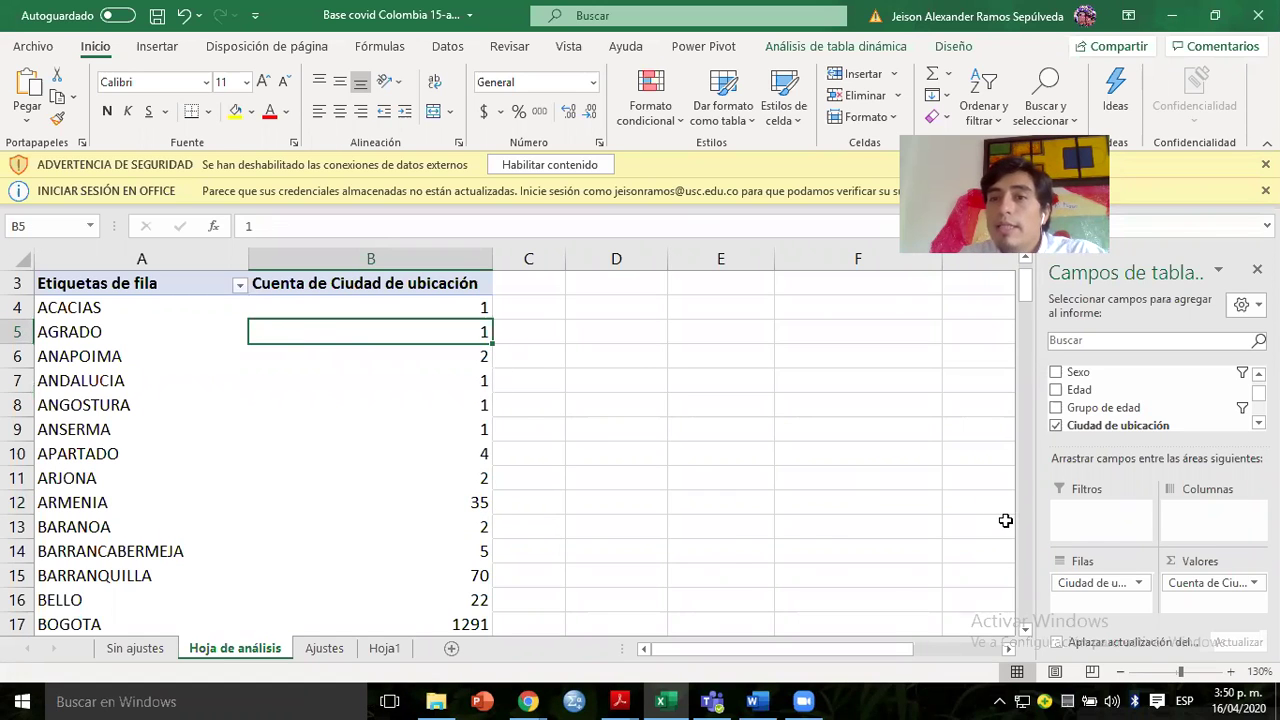
key(alt+Tab)
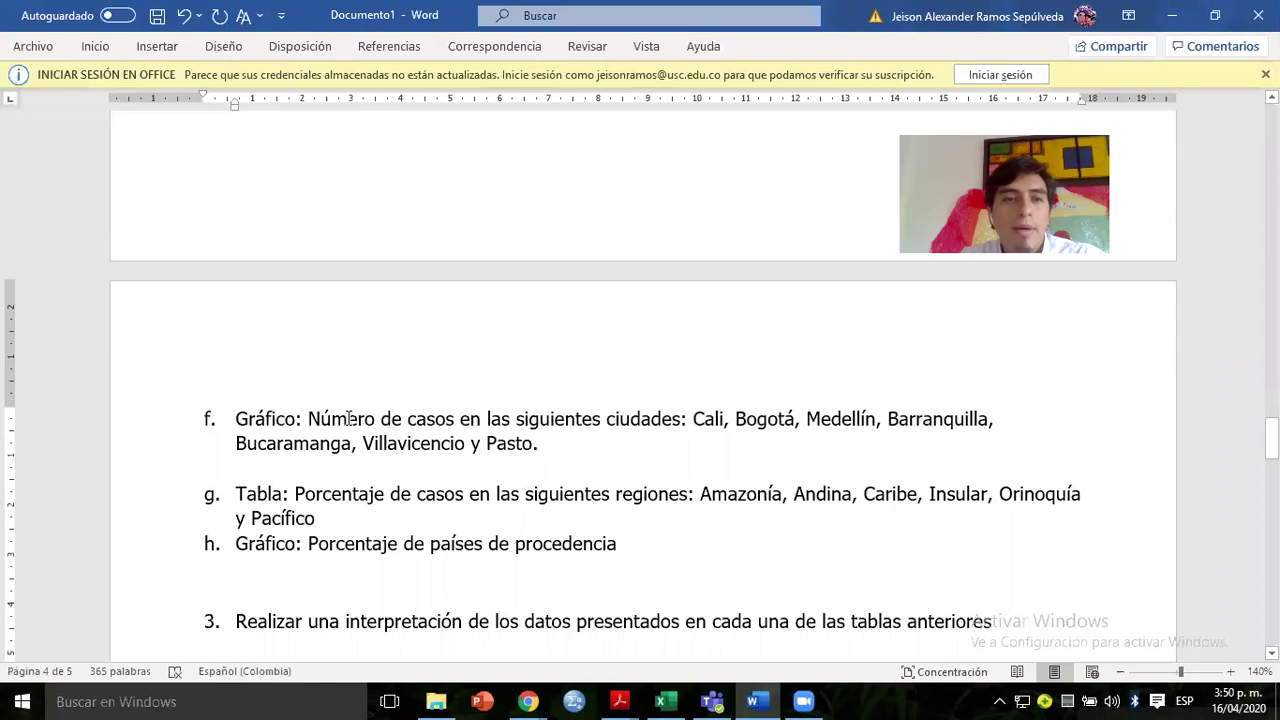
key(alt+Tab)
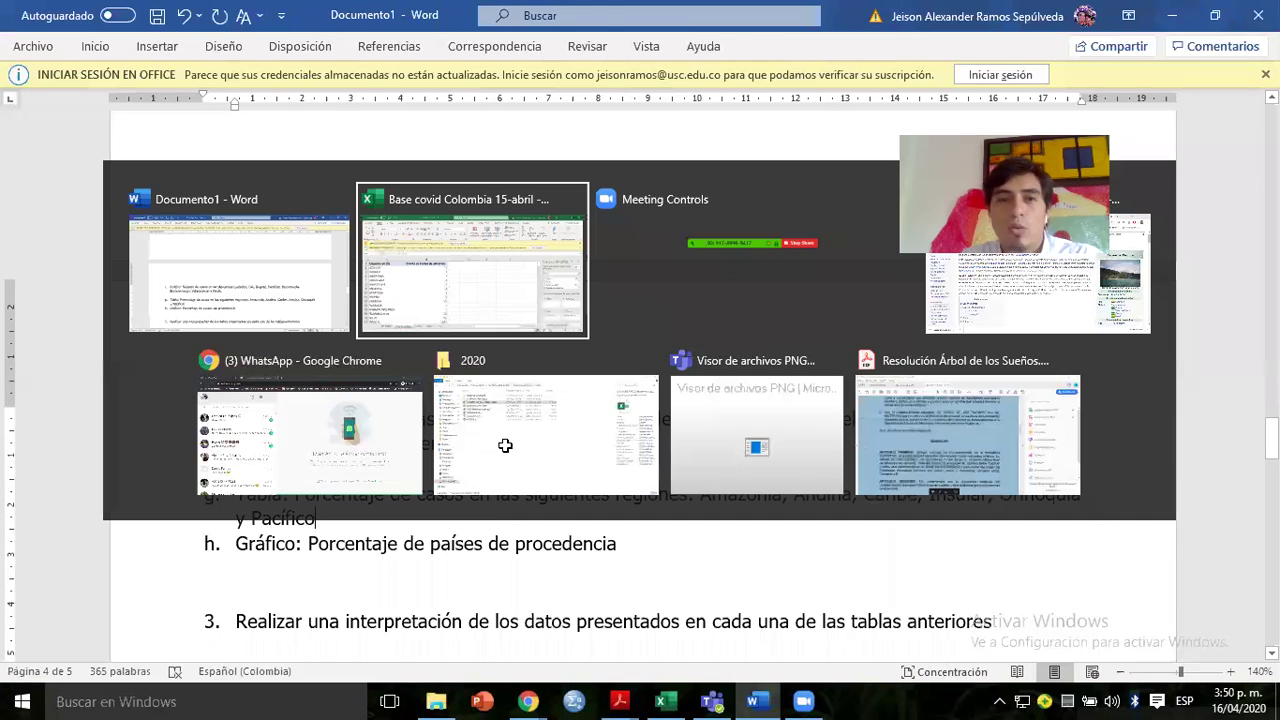
click(239, 287)
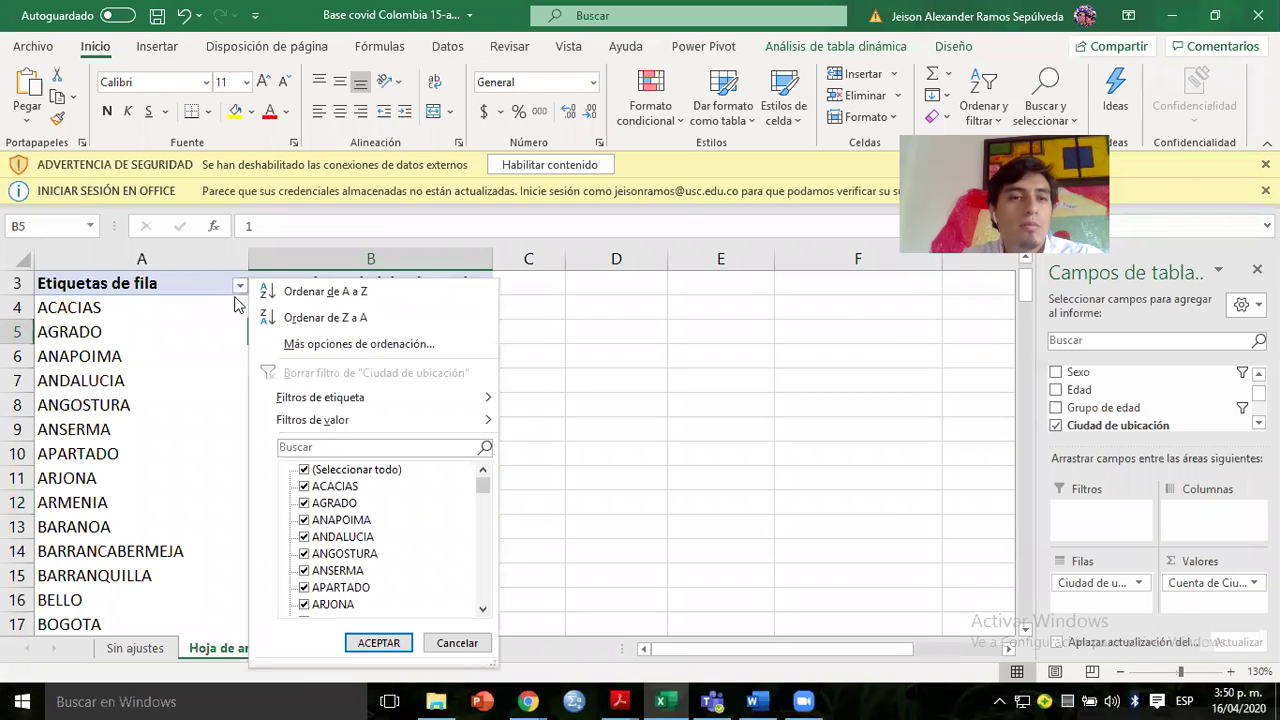
click(304, 470)
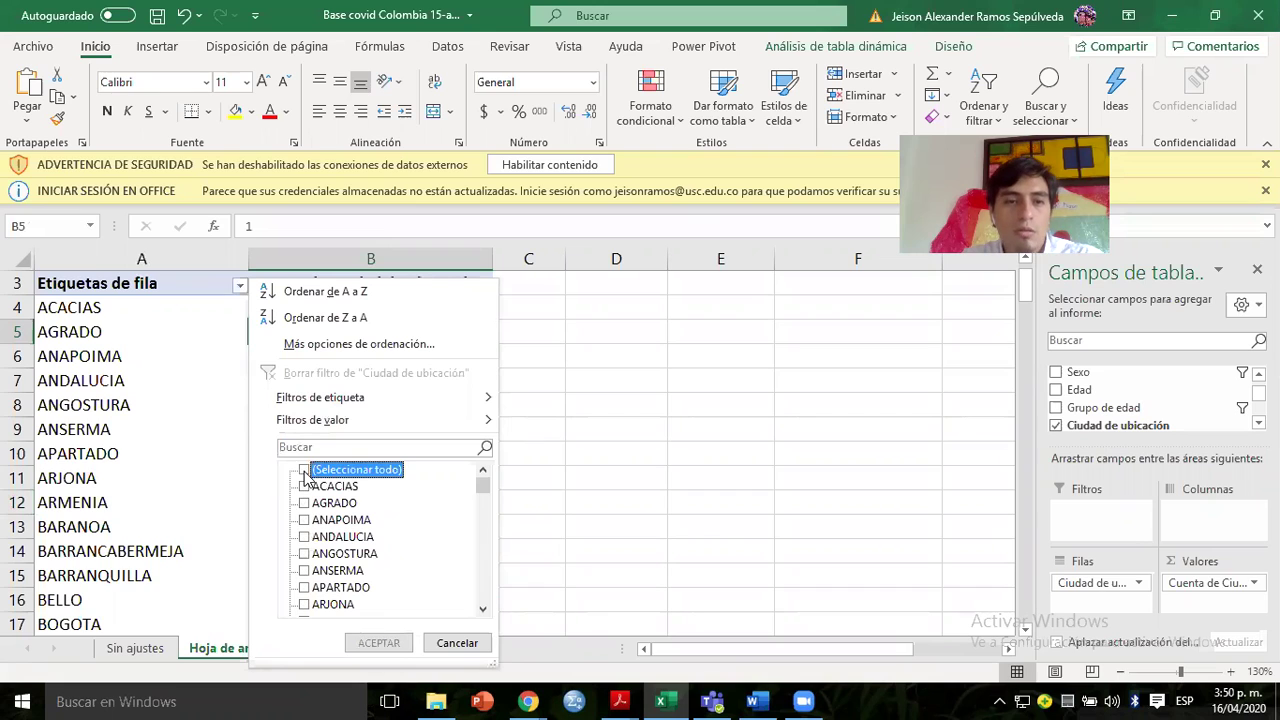
drag(478, 490, 483, 500)
click(324, 539)
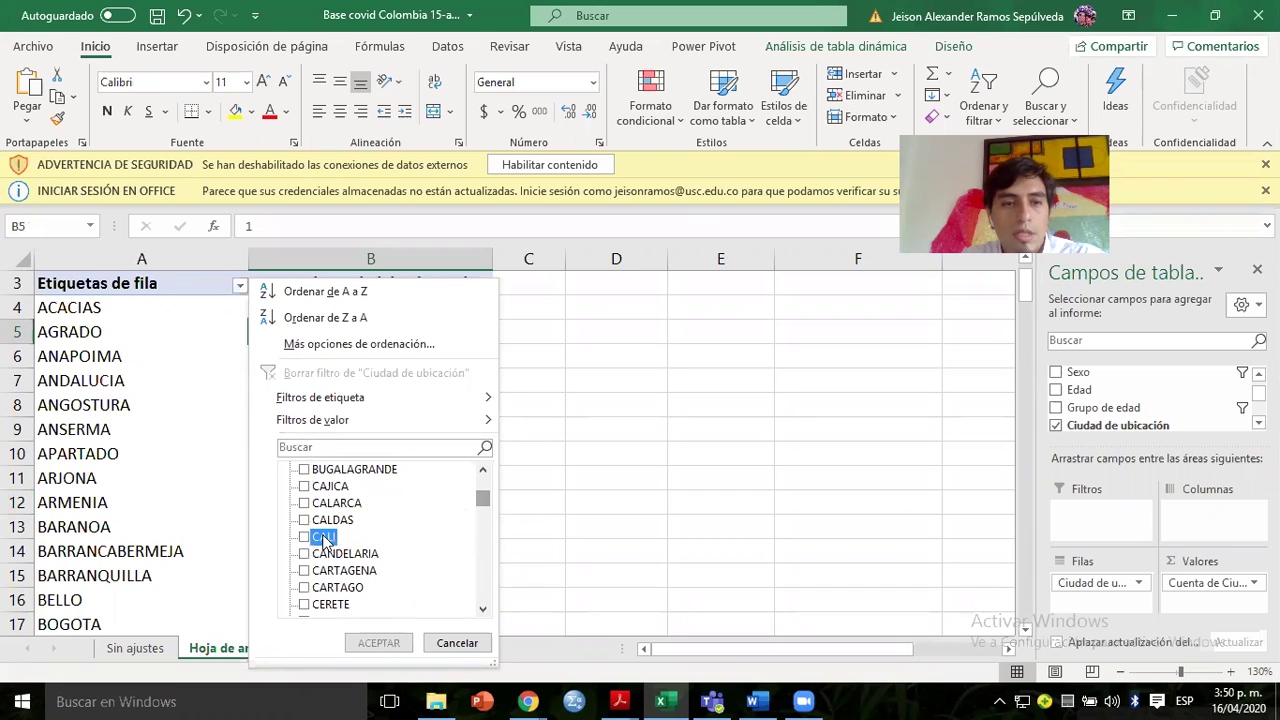
click(304, 537)
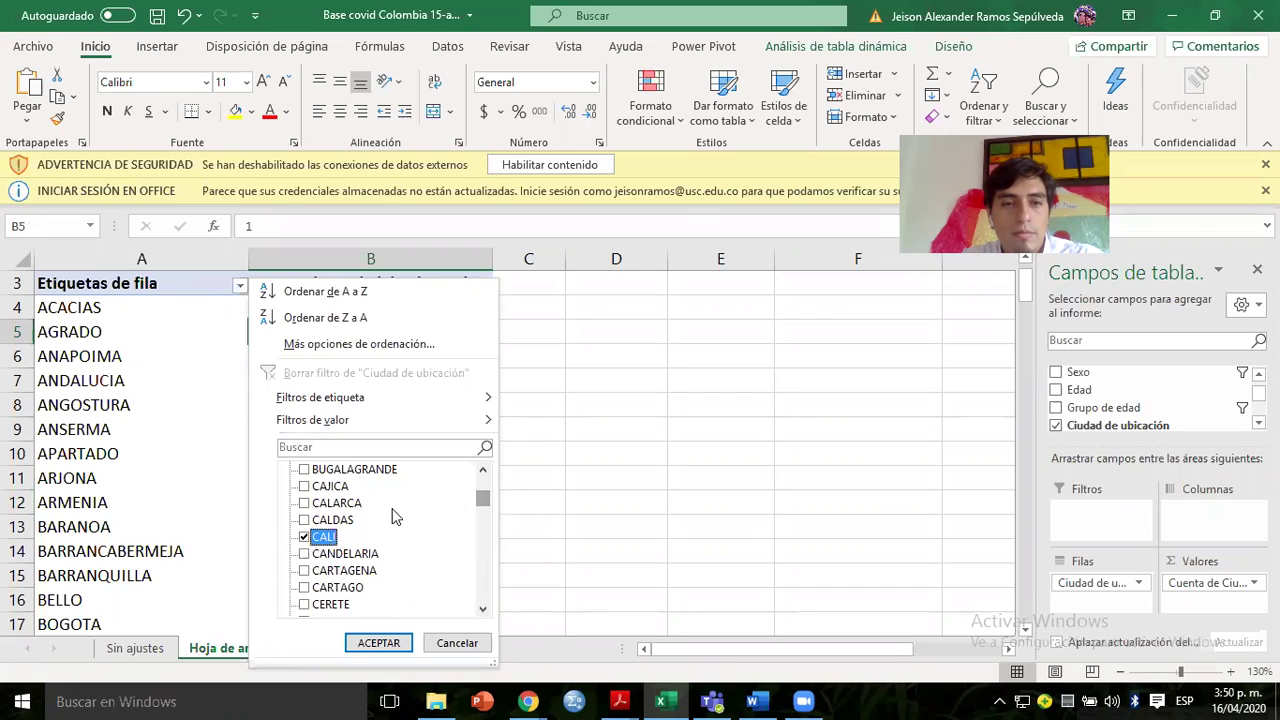
drag(482, 503, 480, 491)
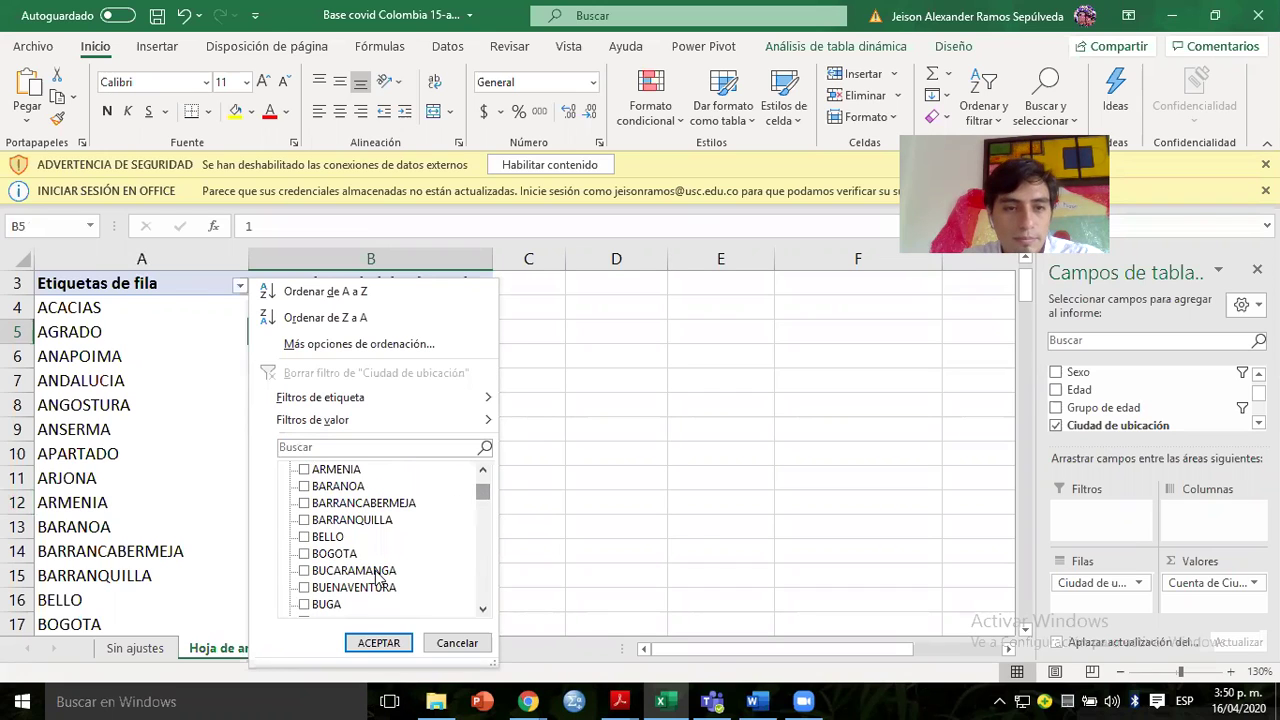
click(305, 555)
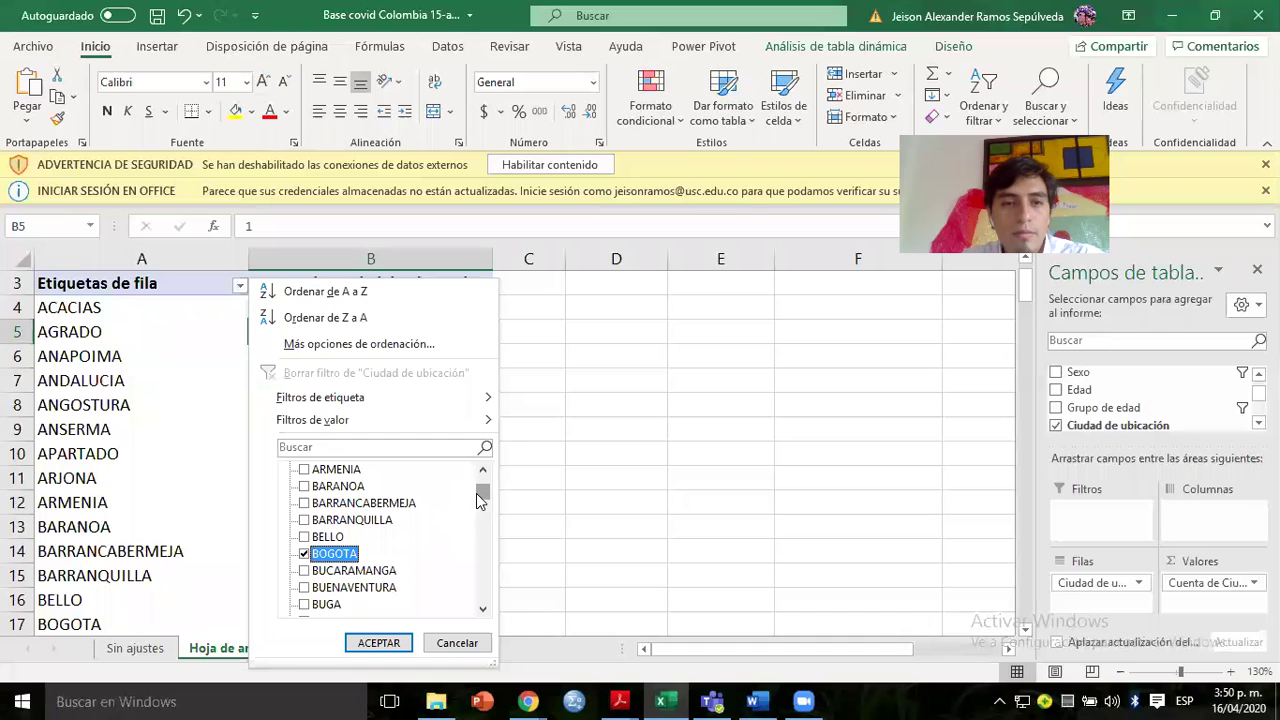
click(304, 520)
key(Return)
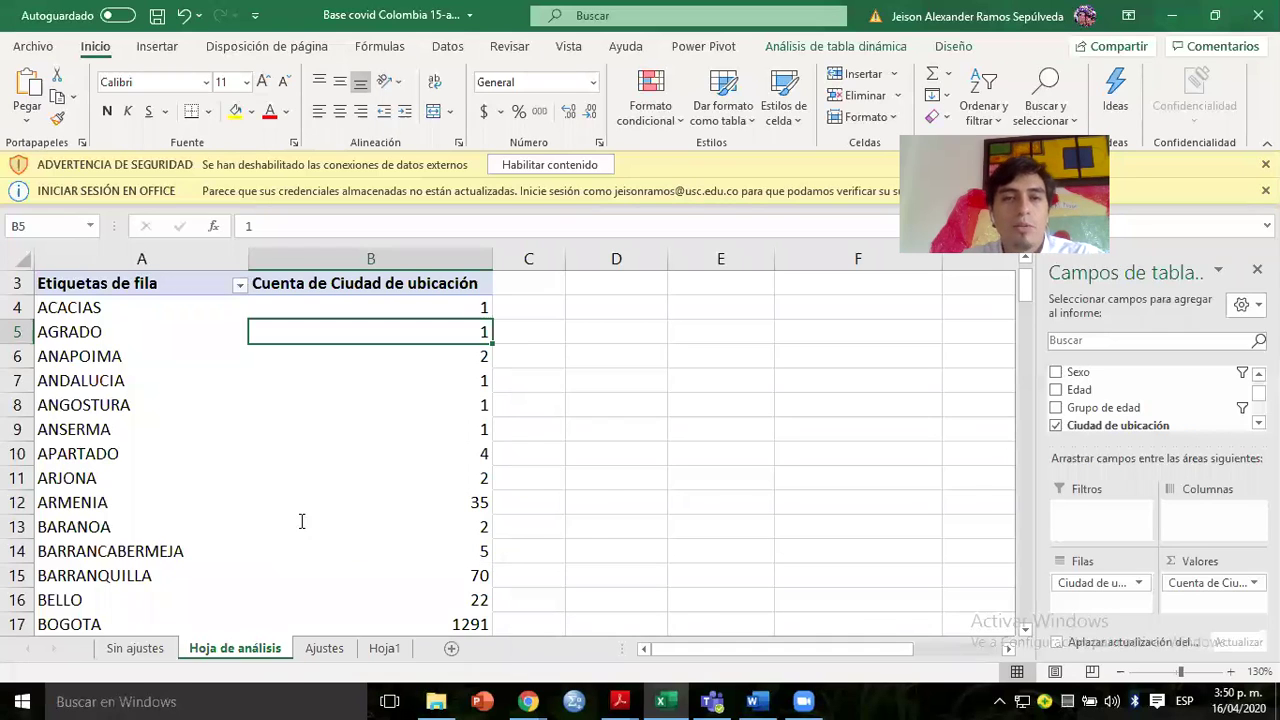
key(alt+Tab)
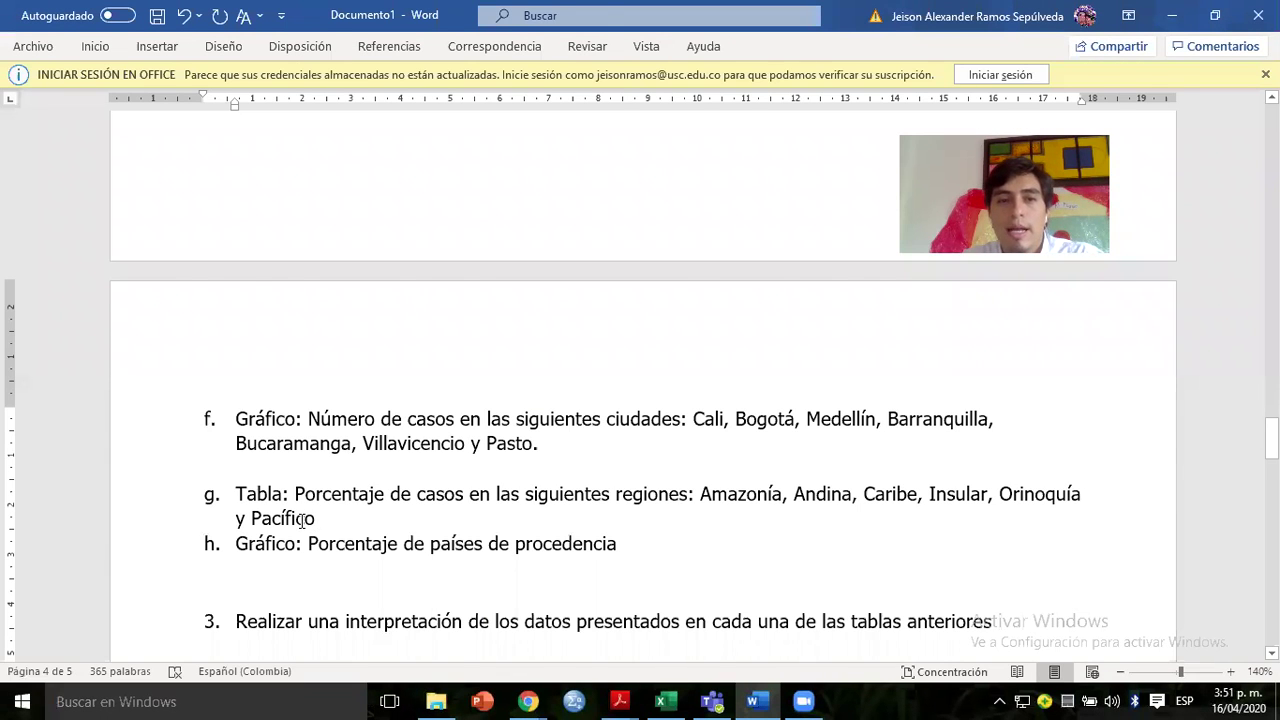
Switch to the Excel pivot table, clear all cities in the row label filter and select BOGOTA, BUCARAMANGA and BARRANQUILLA.
key(alt+Tab)
click(241, 287)
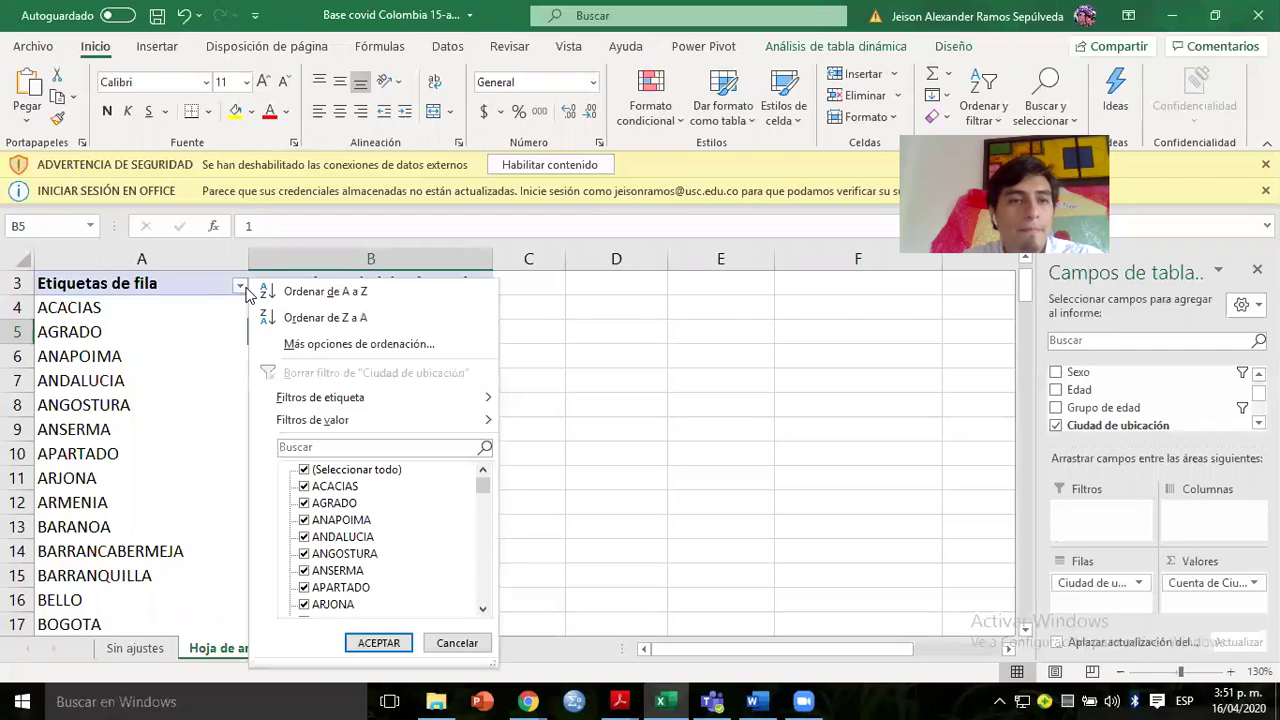
click(324, 472)
click(324, 472)
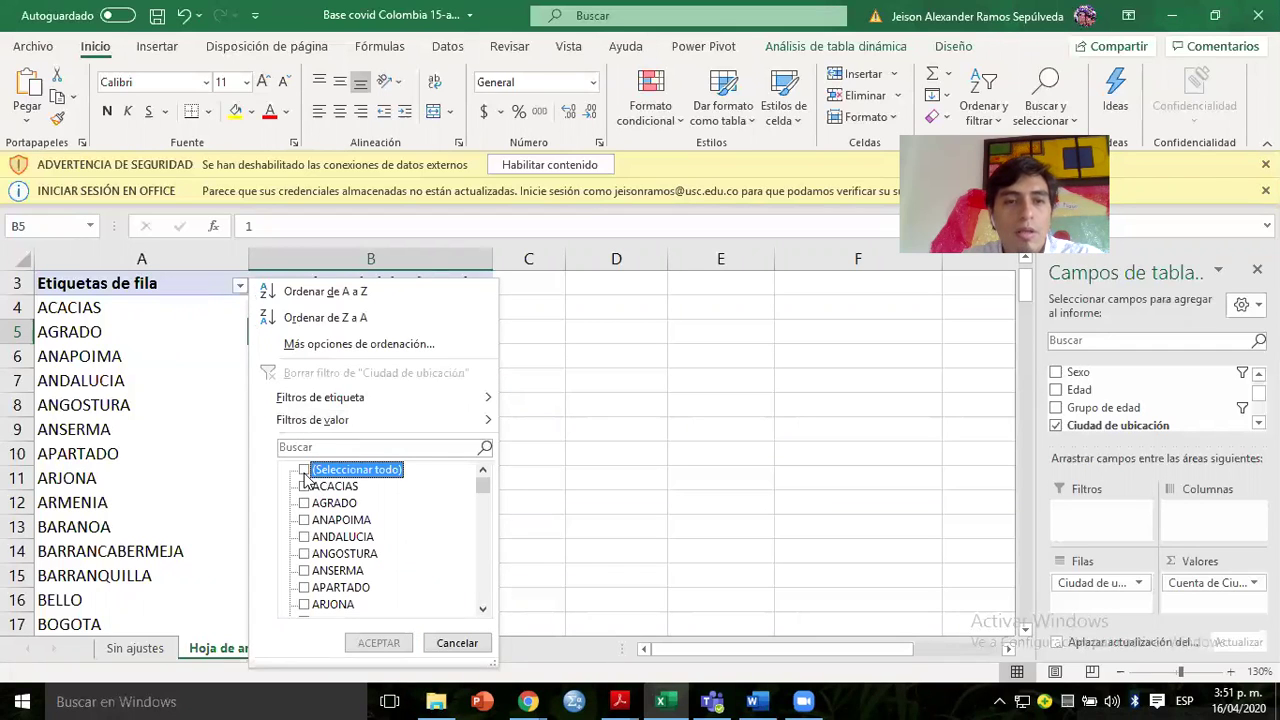
scroll(476, 489, down, 5)
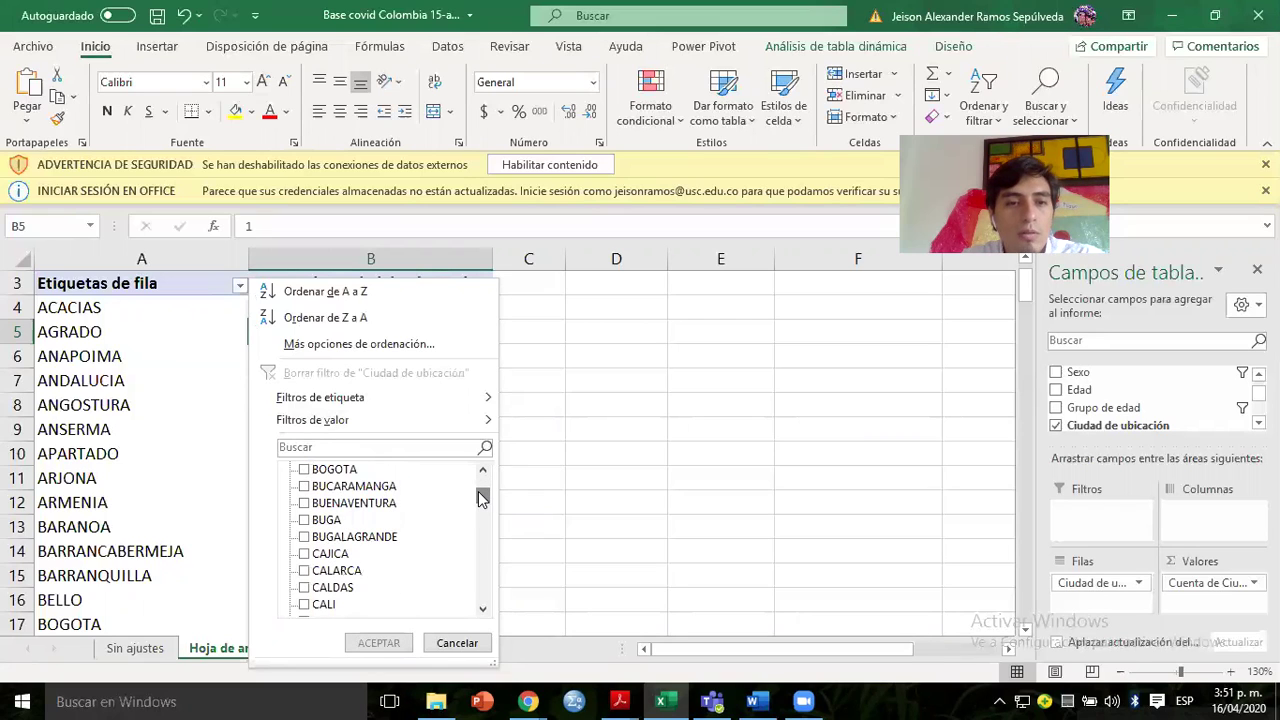
click(305, 471)
click(305, 487)
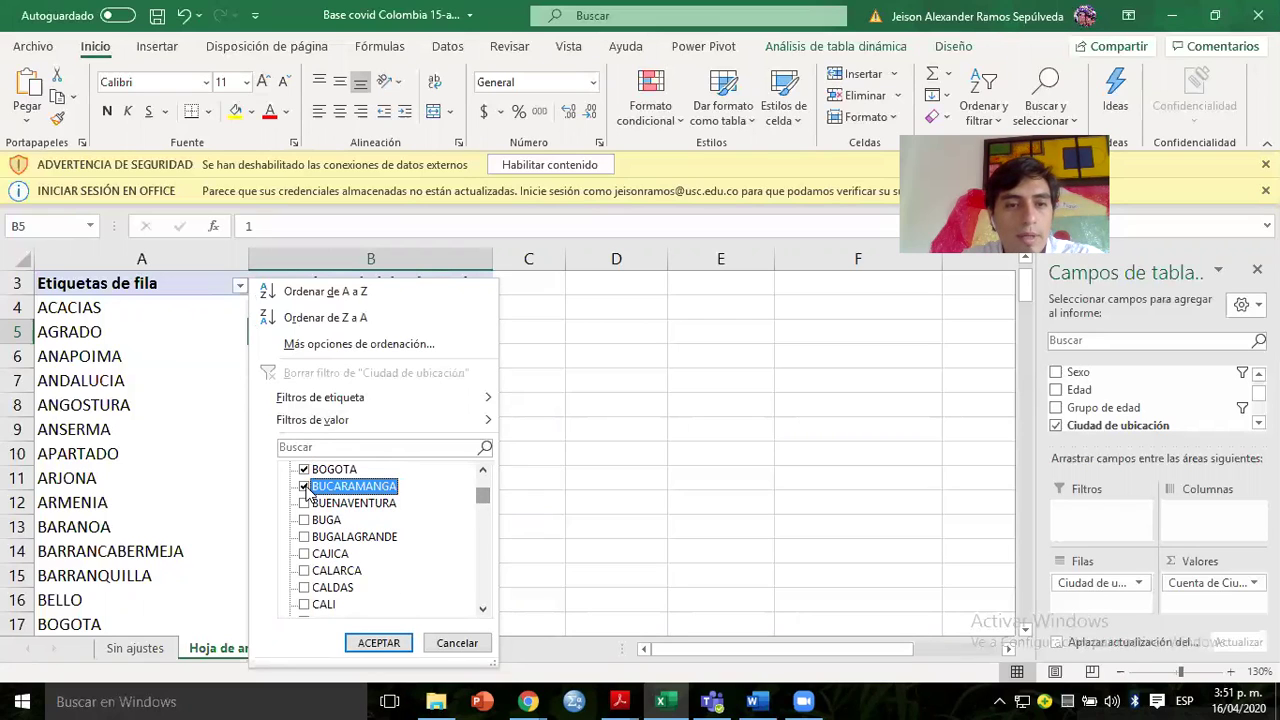
click(483, 474)
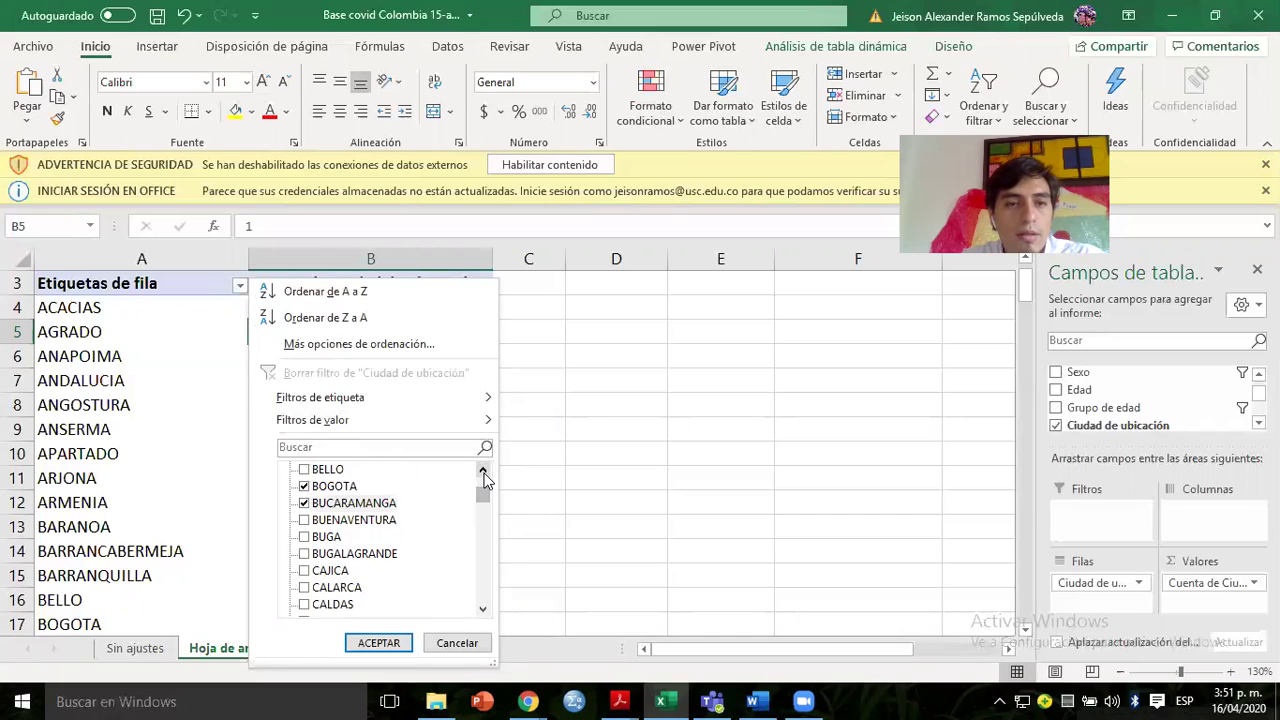
click(483, 472)
click(483, 472)
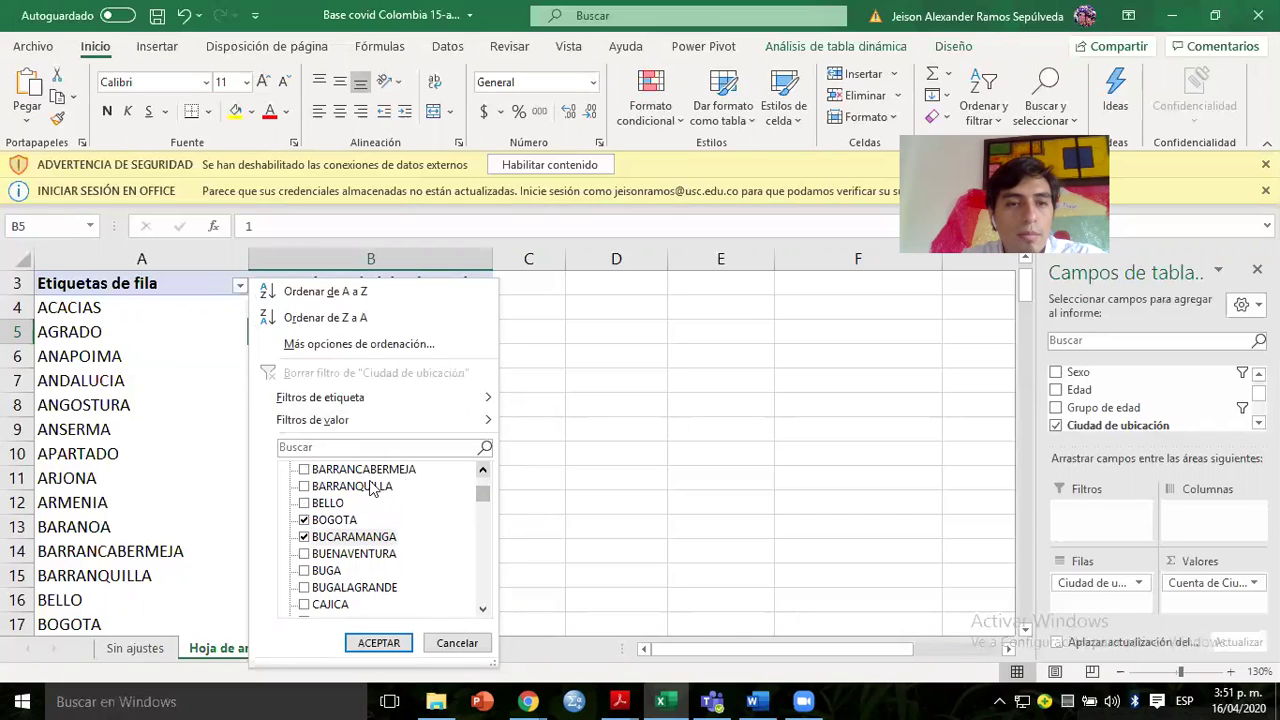
click(305, 487)
Add CALI, MEDELLIN, PASTO and VILLAVICENCIO to the city filter selection and apply the filter.
click(483, 612)
click(483, 612)
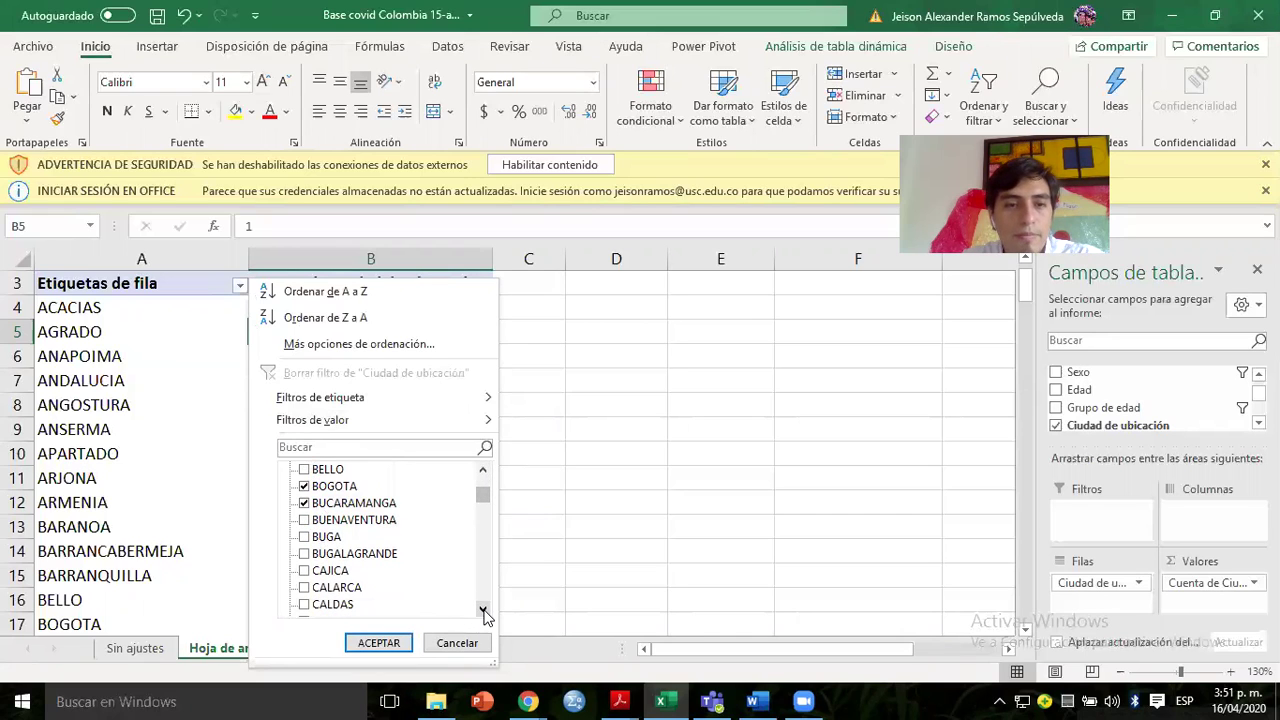
click(483, 610)
click(483, 610)
click(483, 610)
click(304, 571)
click(483, 609)
click(483, 609)
click(483, 609)
click(483, 609)
click(483, 609)
click(483, 609)
drag(483, 611, 483, 611)
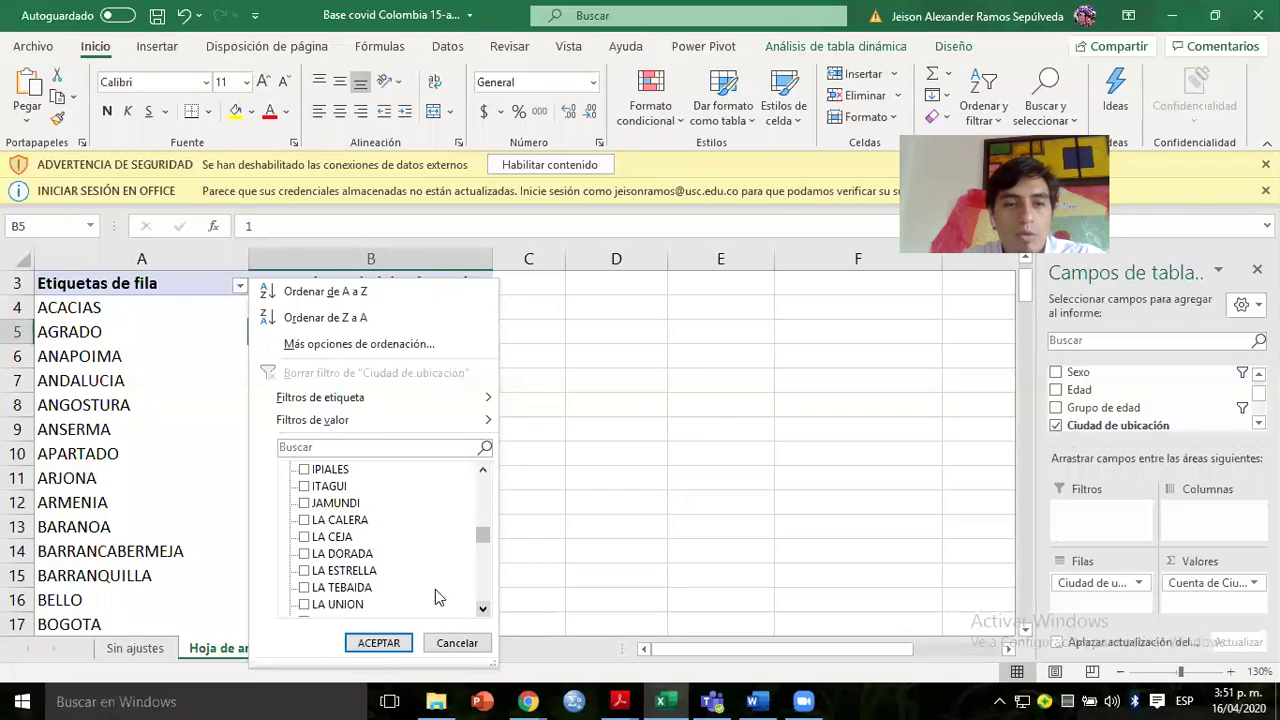
drag(483, 611, 490, 618)
click(304, 555)
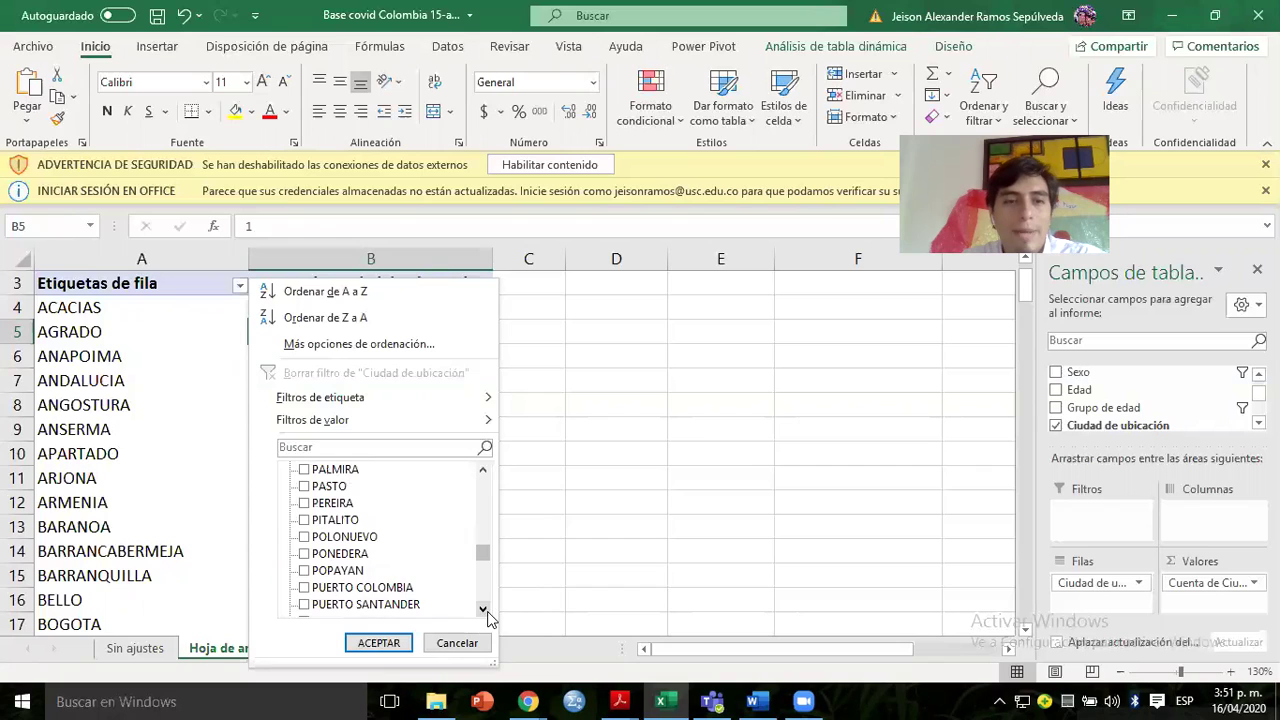
click(304, 487)
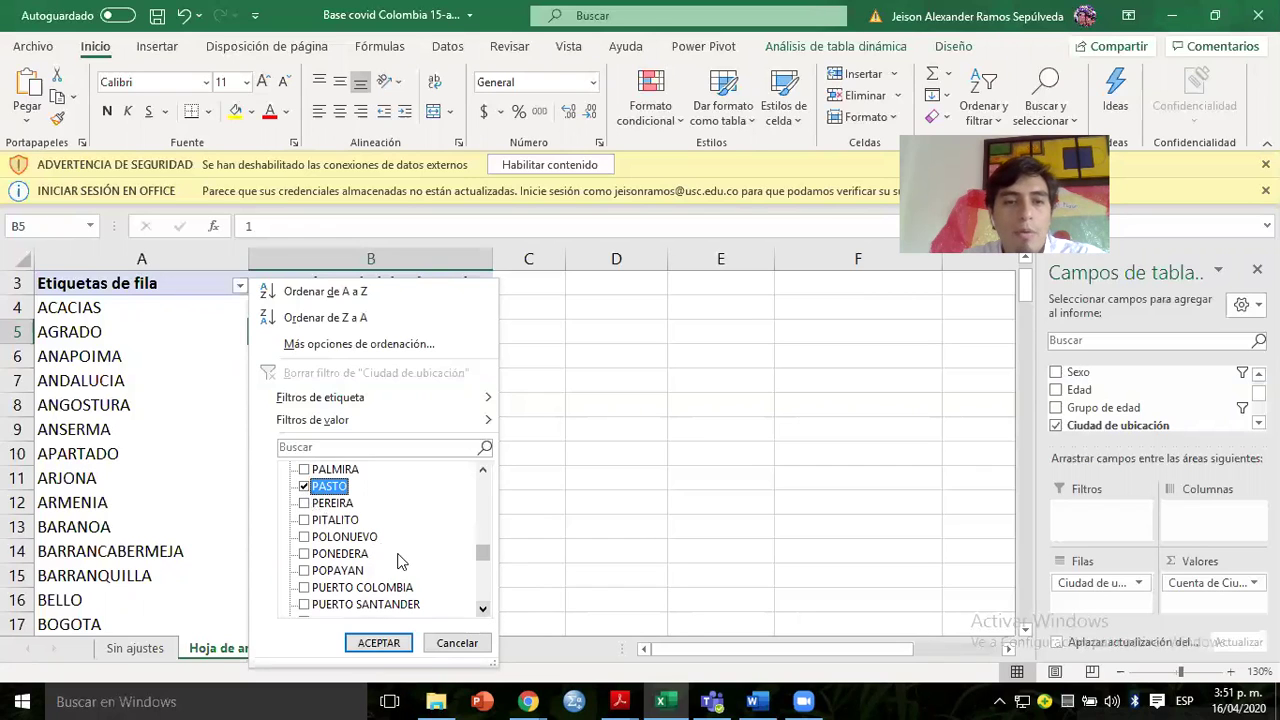
drag(483, 609, 483, 613)
click(304, 571)
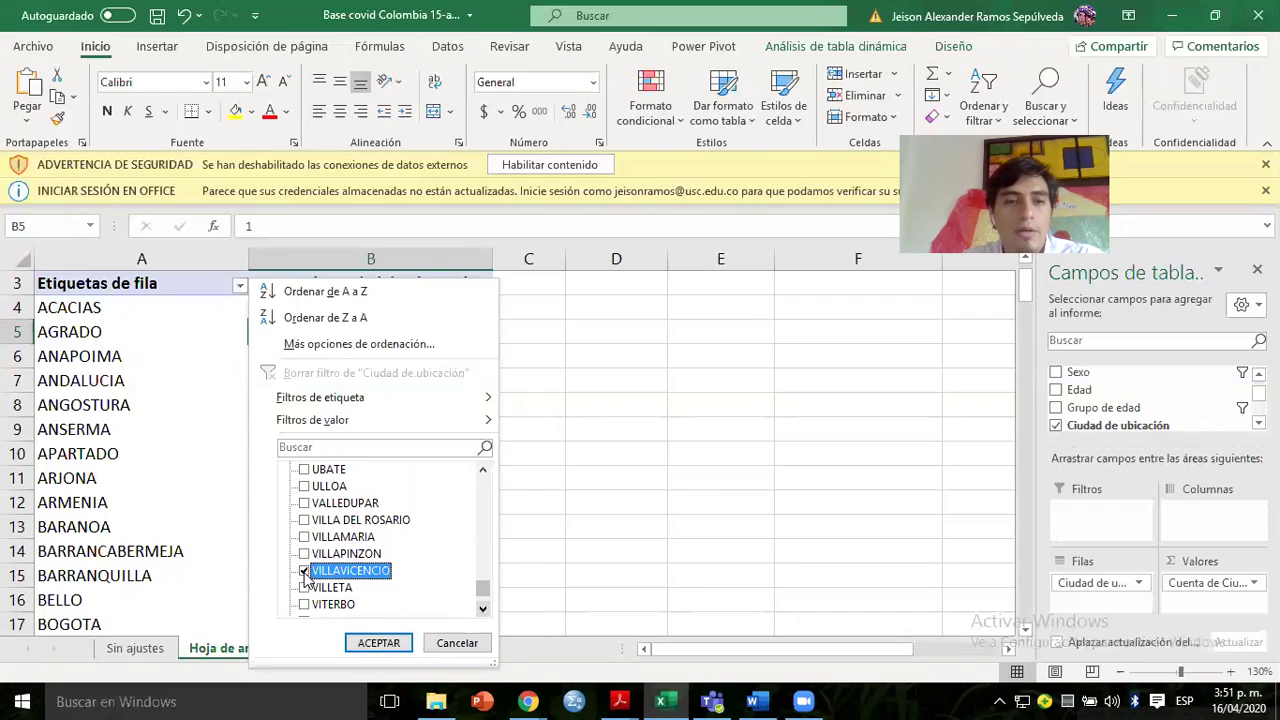
click(369, 643)
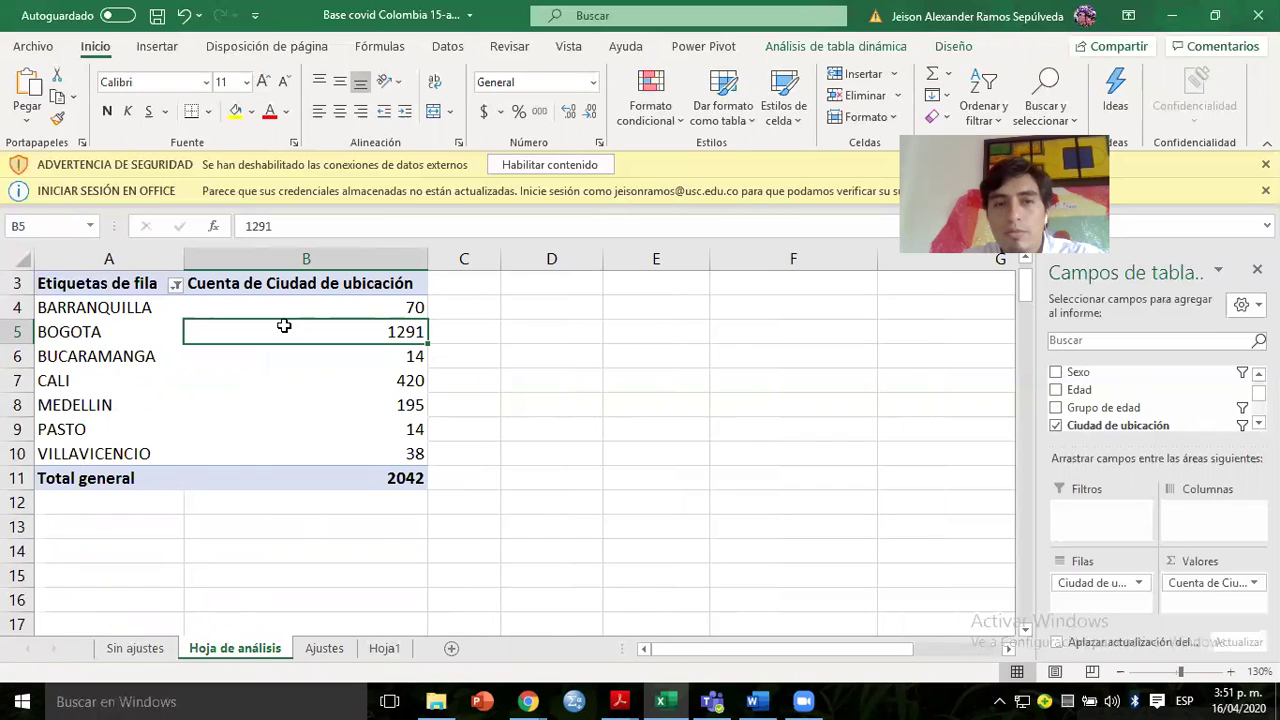
Review the filtered case counts per city and check them against item f in the Word document.
click(316, 447)
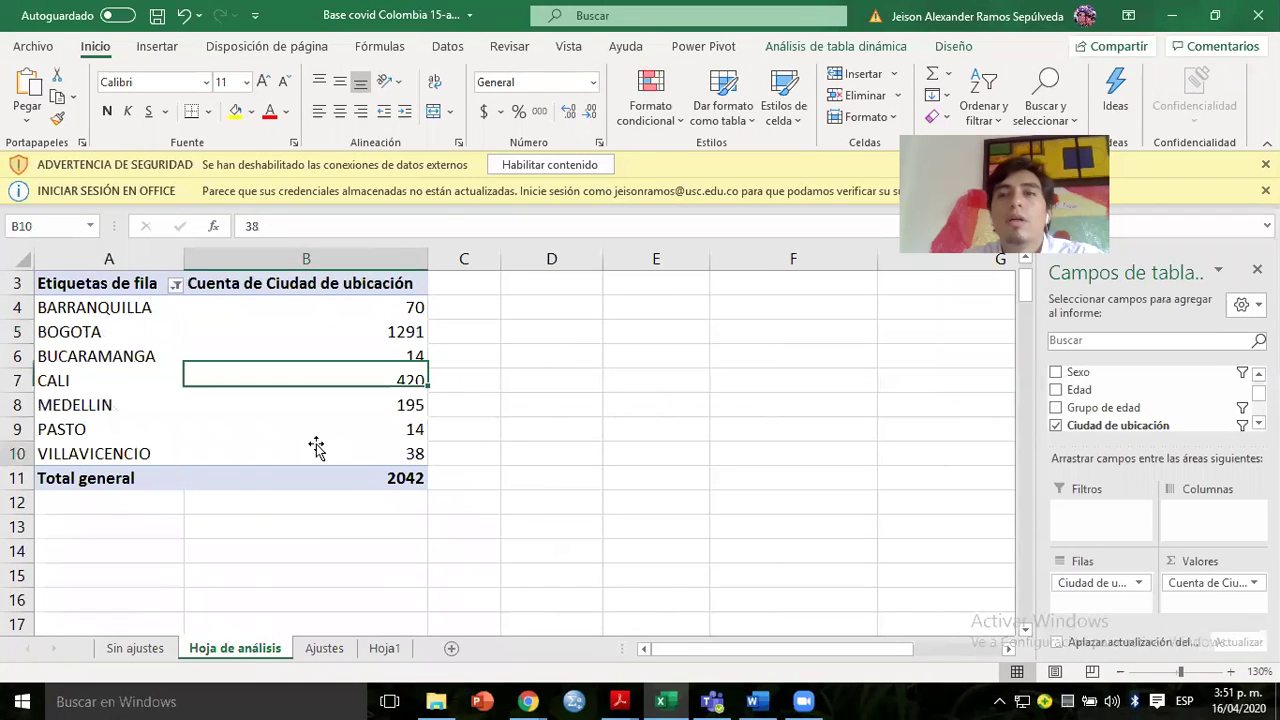
click(329, 331)
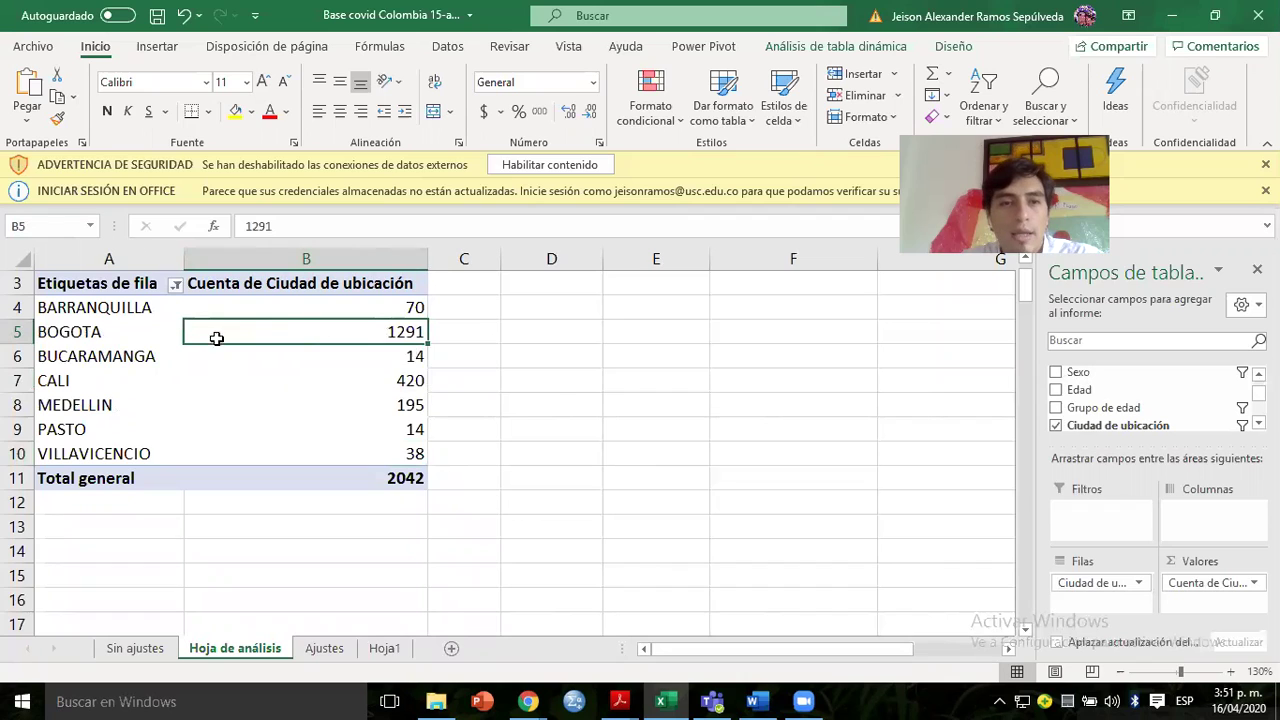
click(170, 378)
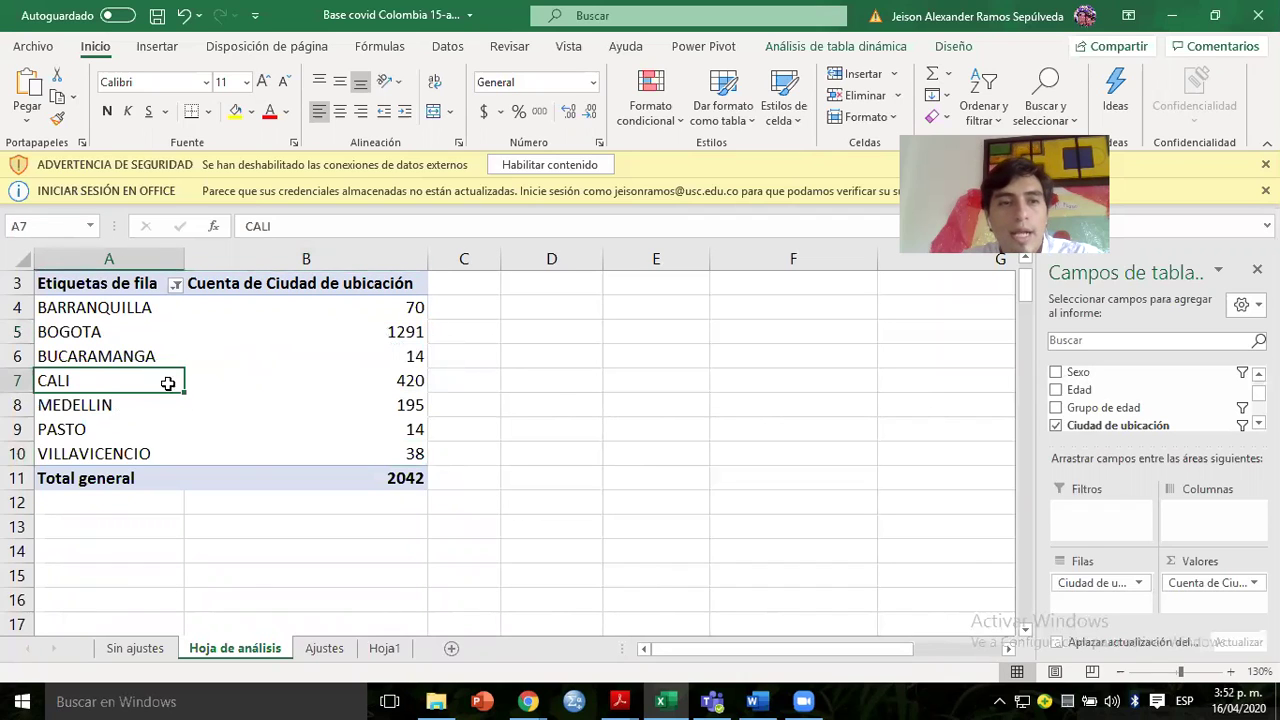
click(350, 404)
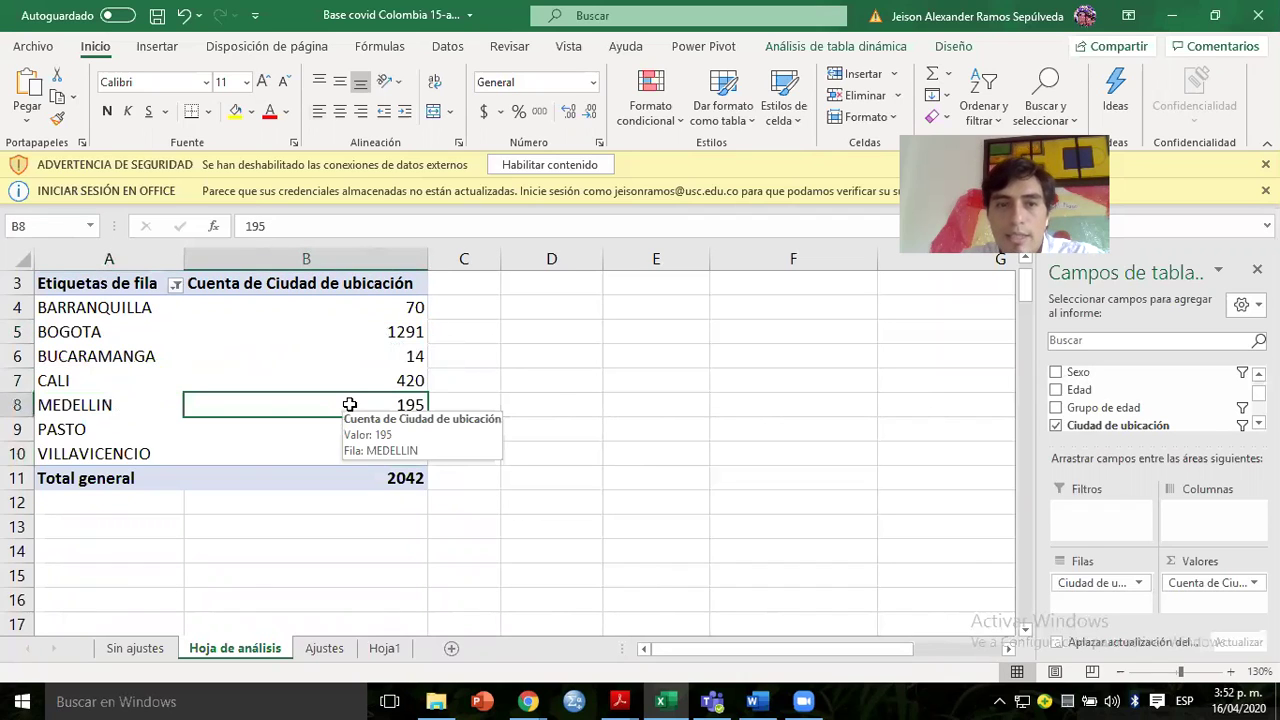
drag(189, 380, 181, 383)
click(90, 428)
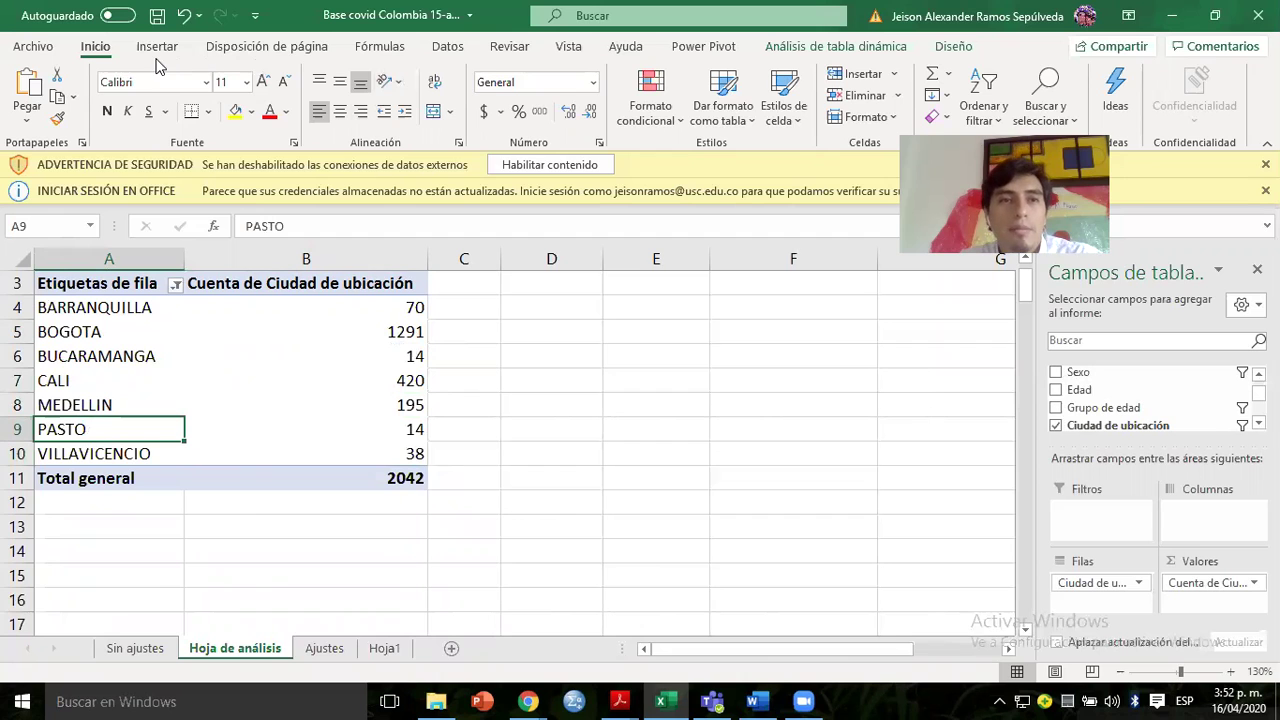
key(alt+Tab)
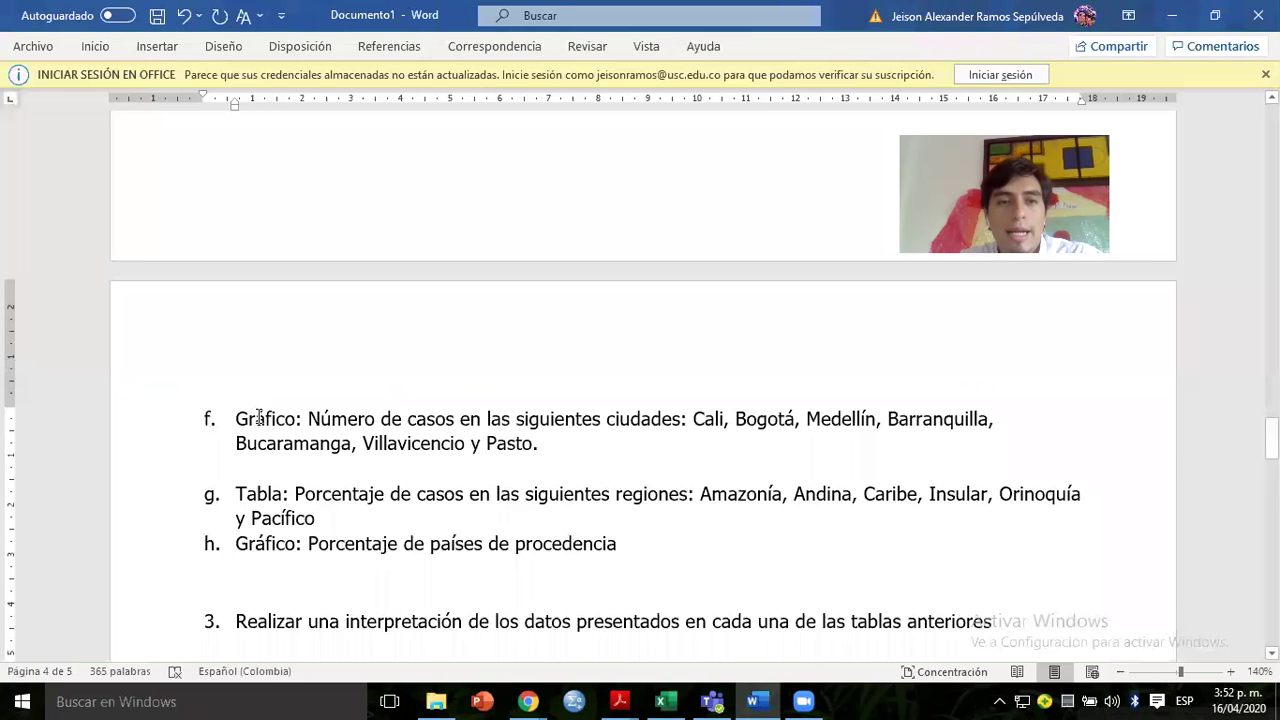
key(alt+Tab)
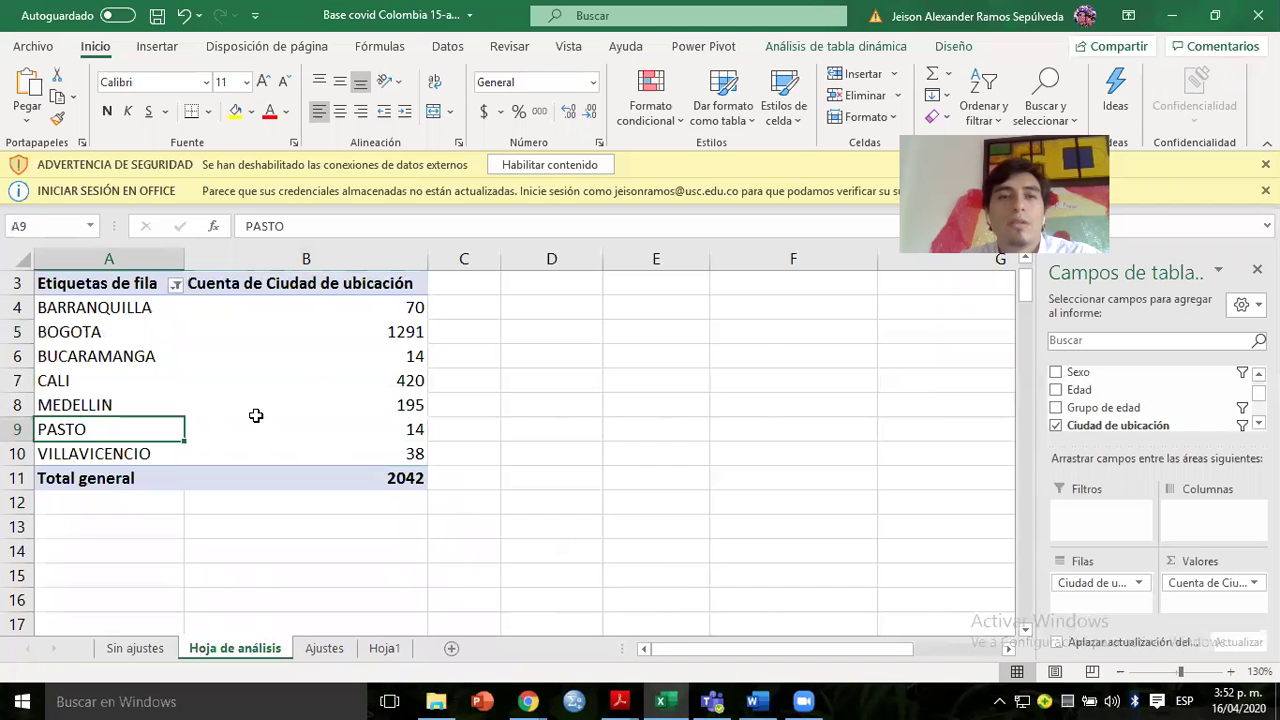
Insert a clustered column chart of the filtered city counts and place it beside the pivot table without covering the data.
click(100, 307)
click(158, 50)
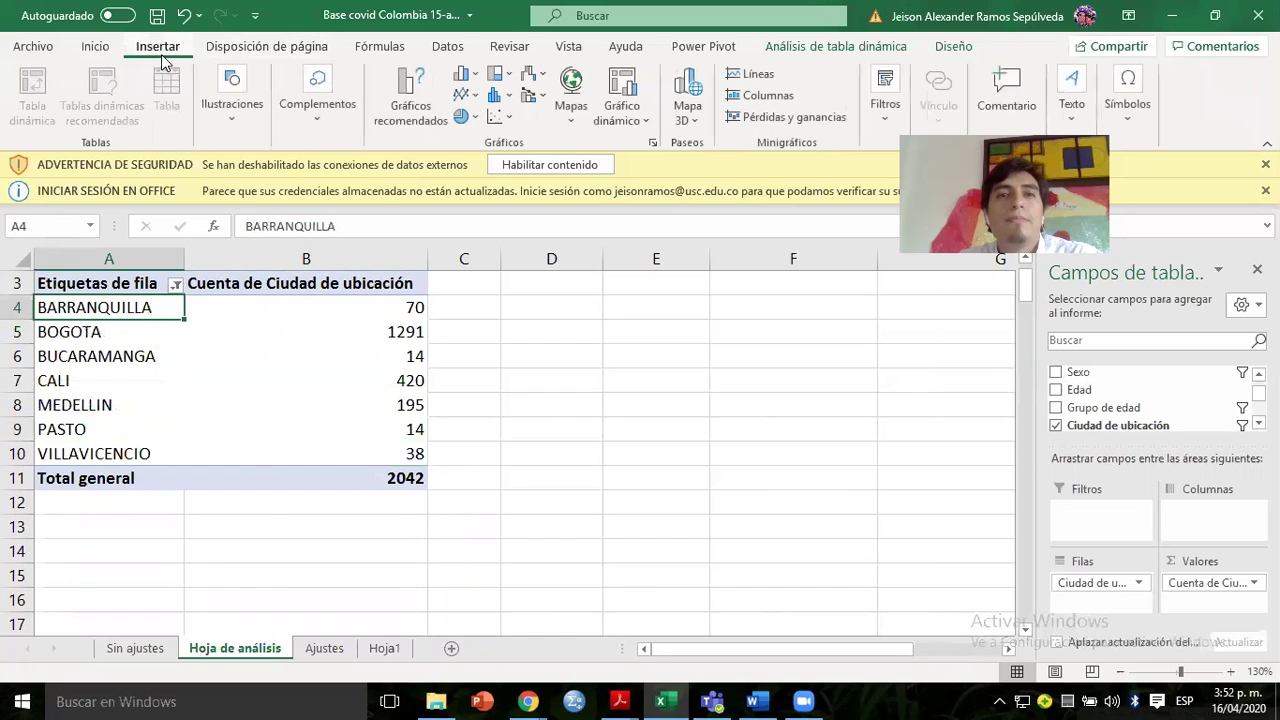
click(448, 95)
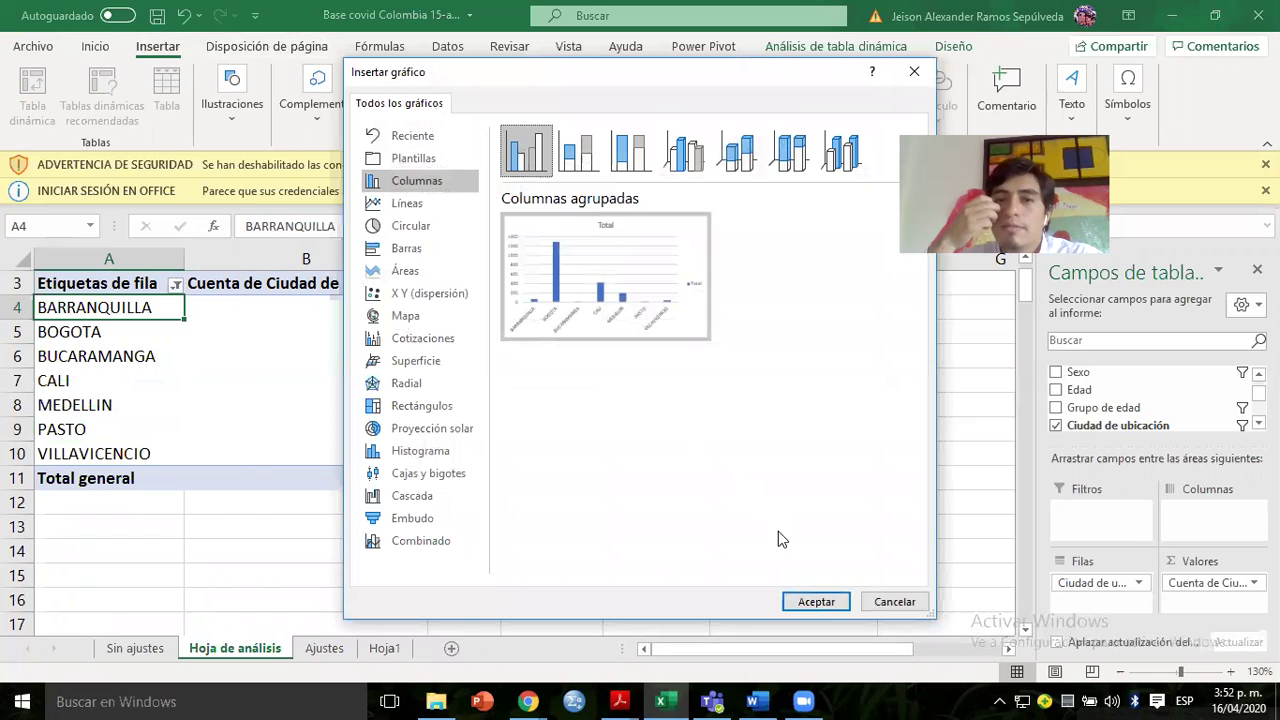
click(798, 600)
drag(480, 322, 556, 286)
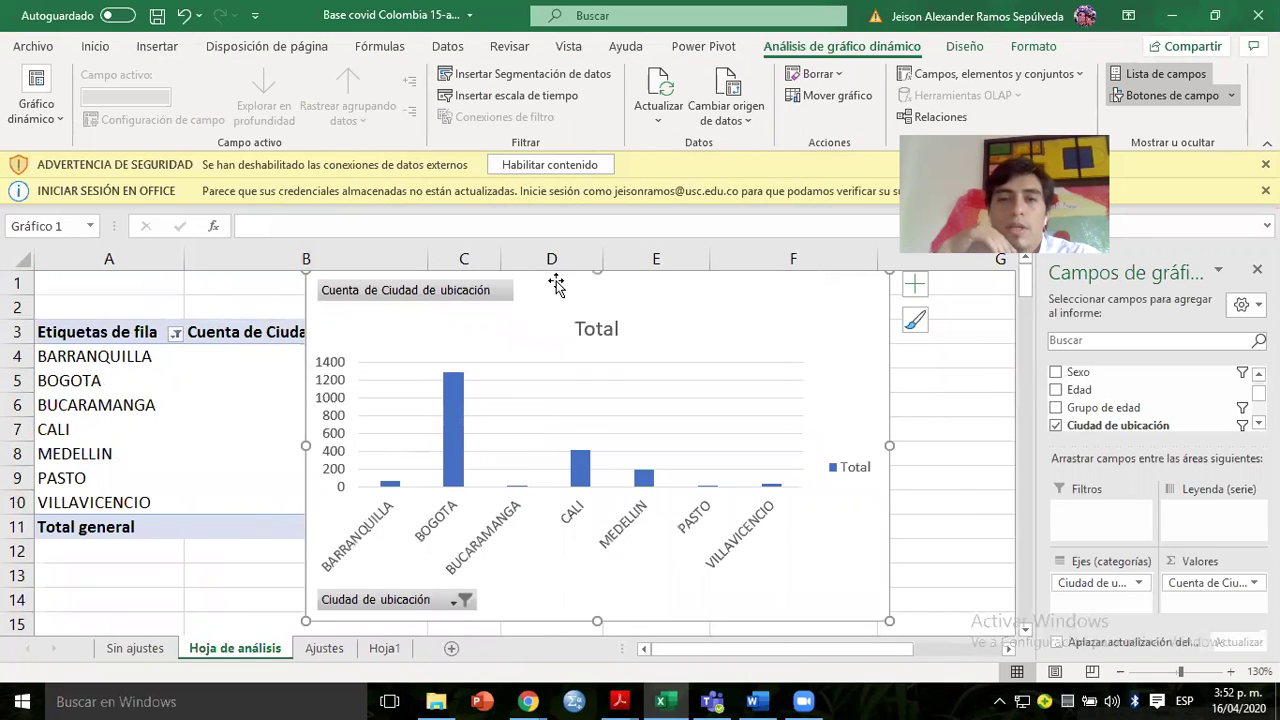
drag(588, 314, 646, 289)
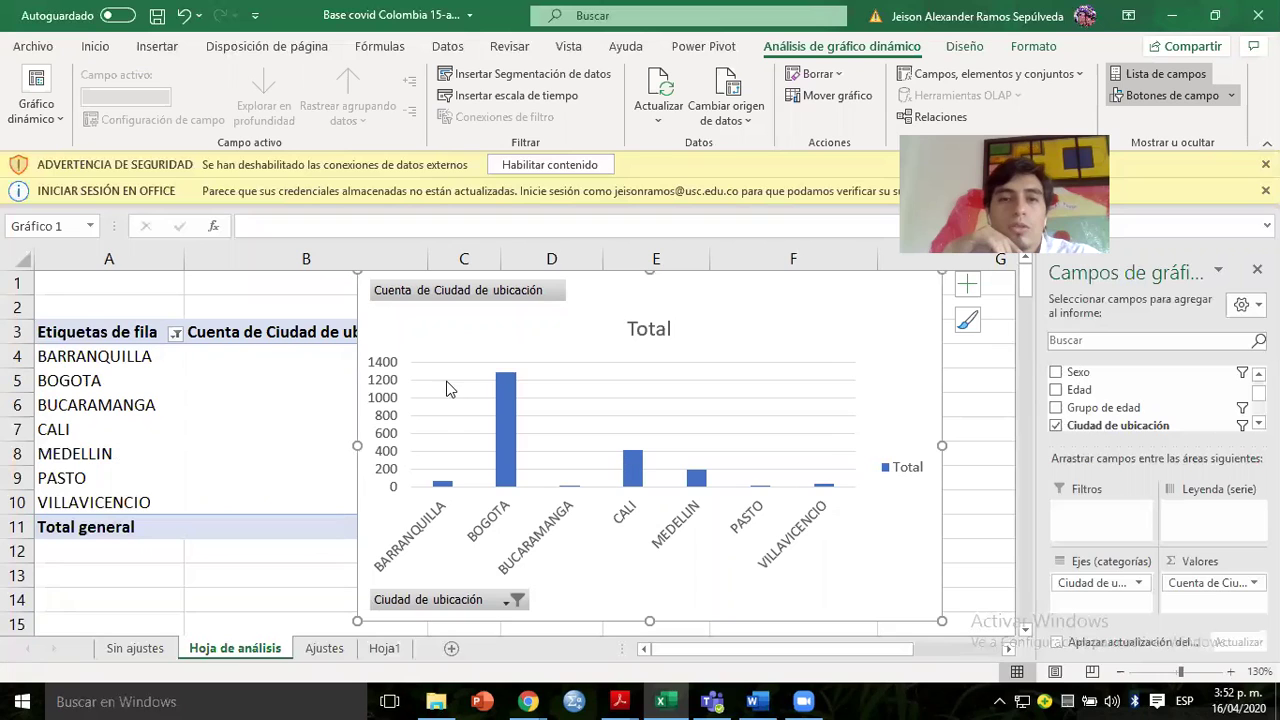
drag(574, 323, 717, 327)
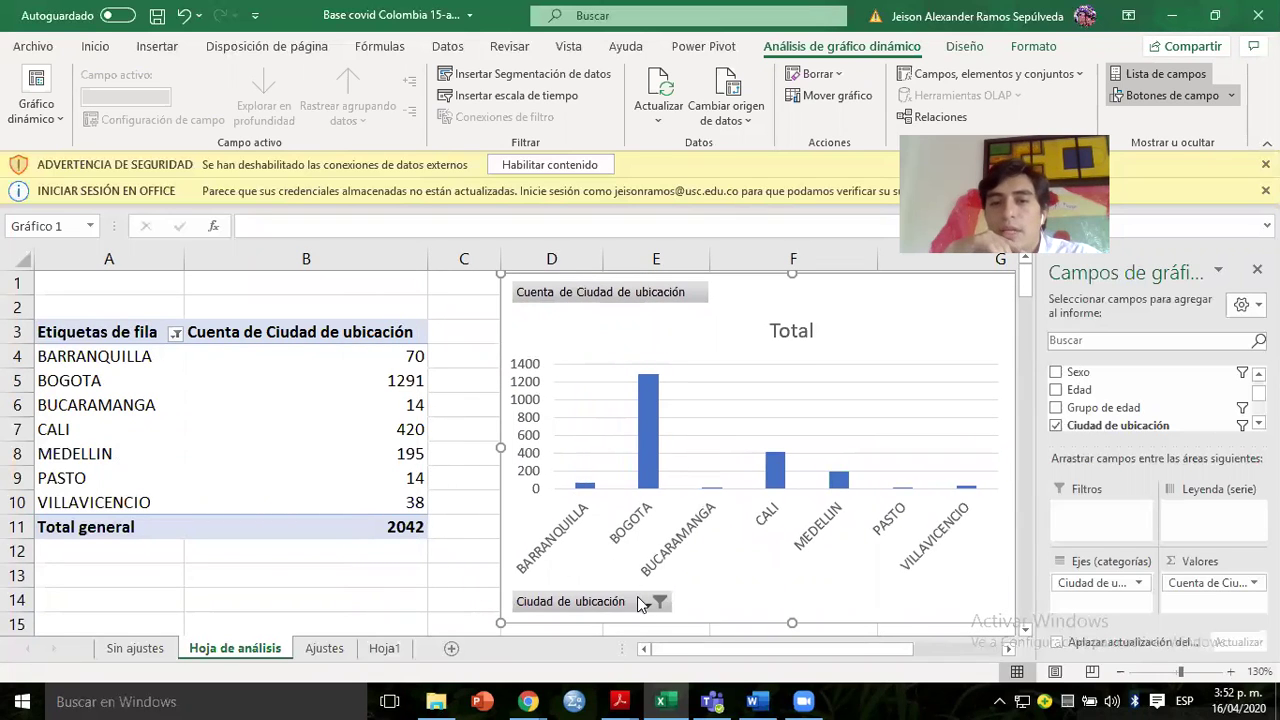
Remove BARRANQUILLA, BUCARAMANGA, PASTO and VILLAVICENCIO from the pivot table's city filter, keeping only BOGOTA, CALI and MEDELLIN.
click(703, 515)
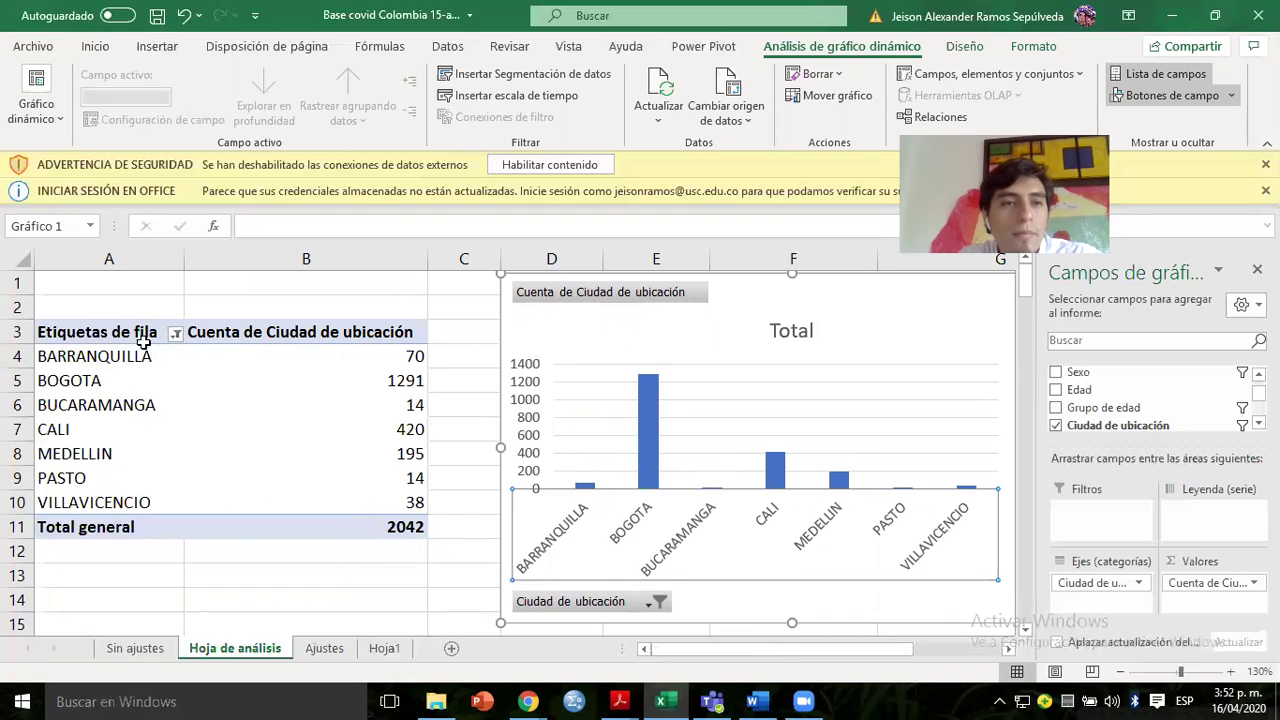
click(176, 334)
scroll(418, 500, down, 5)
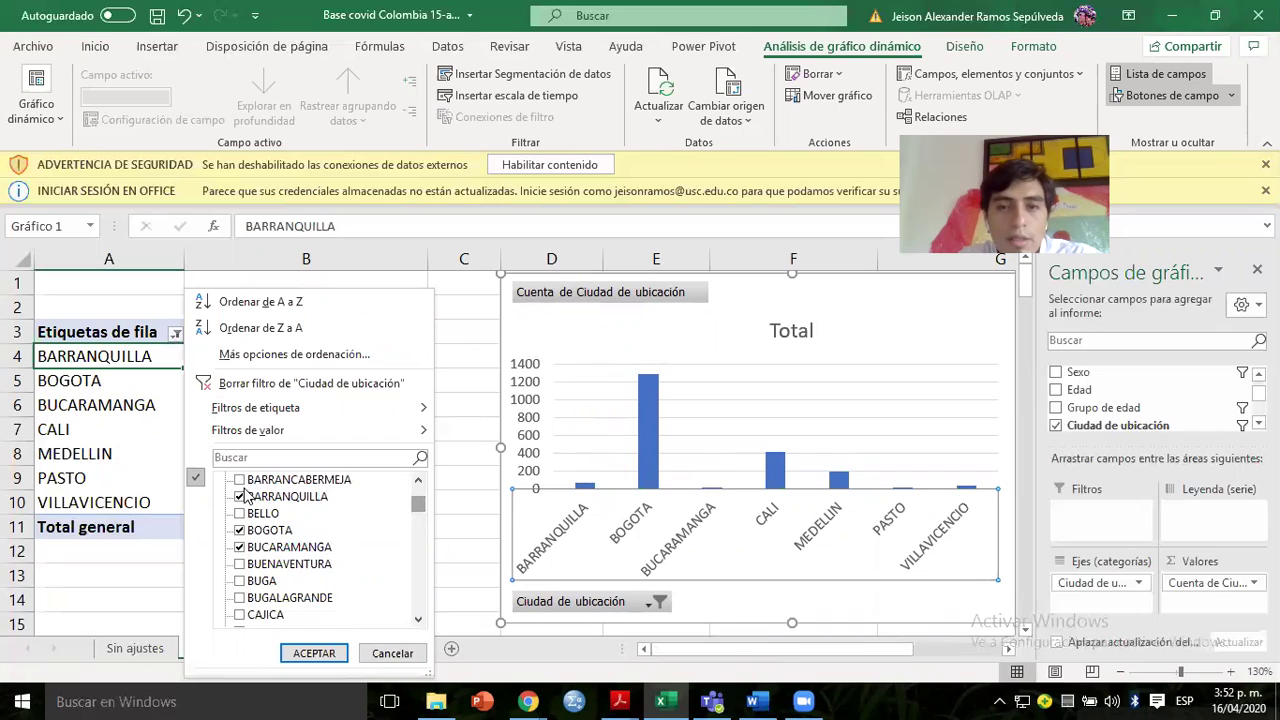
click(240, 498)
click(239, 548)
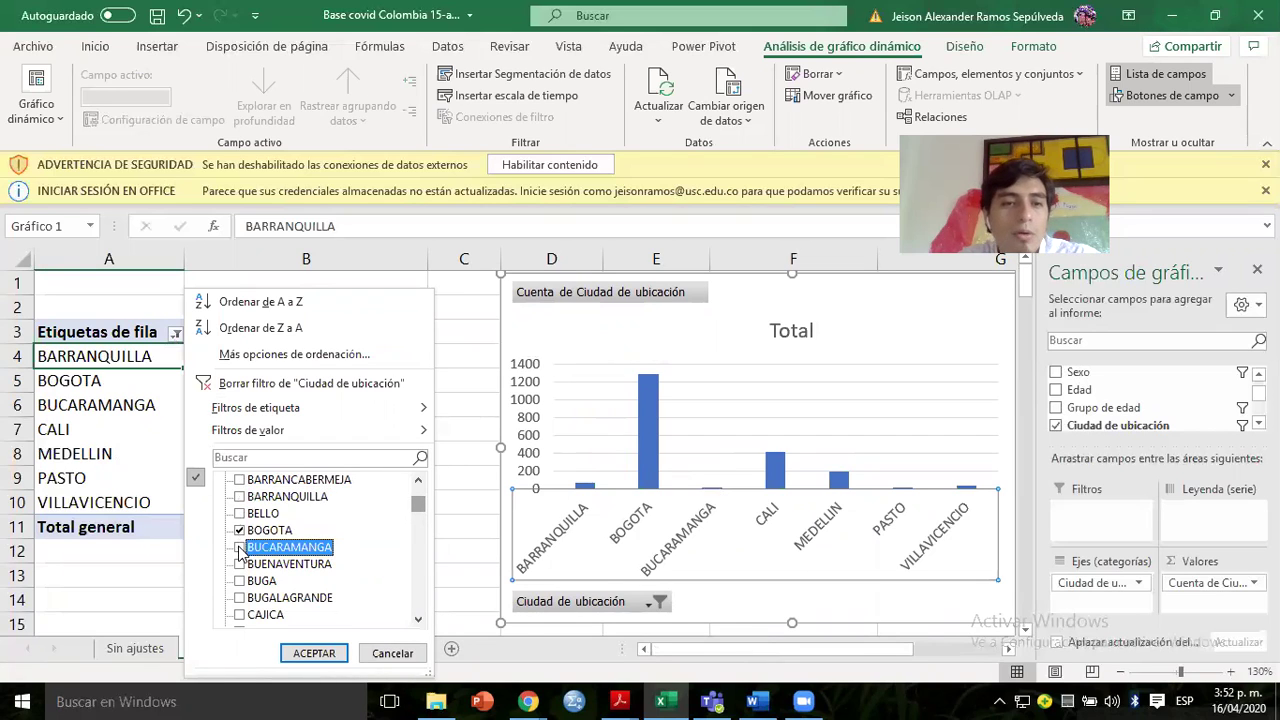
drag(418, 511, 418, 616)
click(240, 533)
click(240, 481)
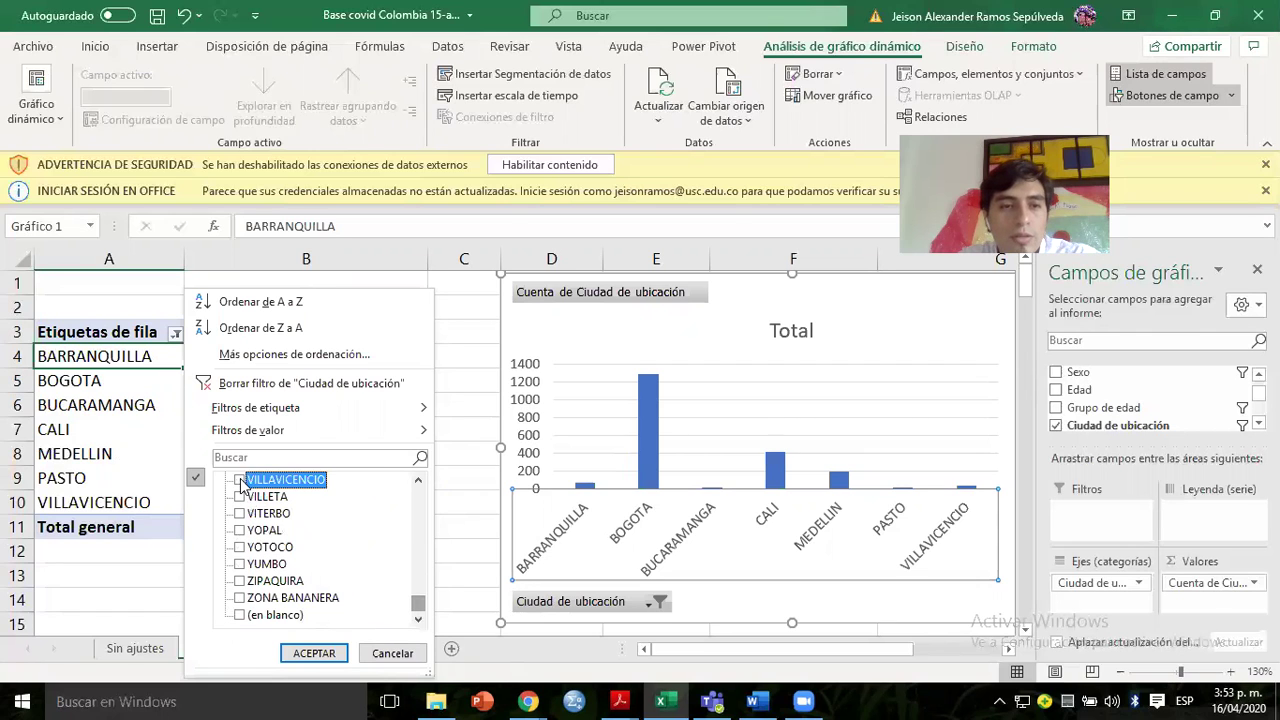
click(314, 653)
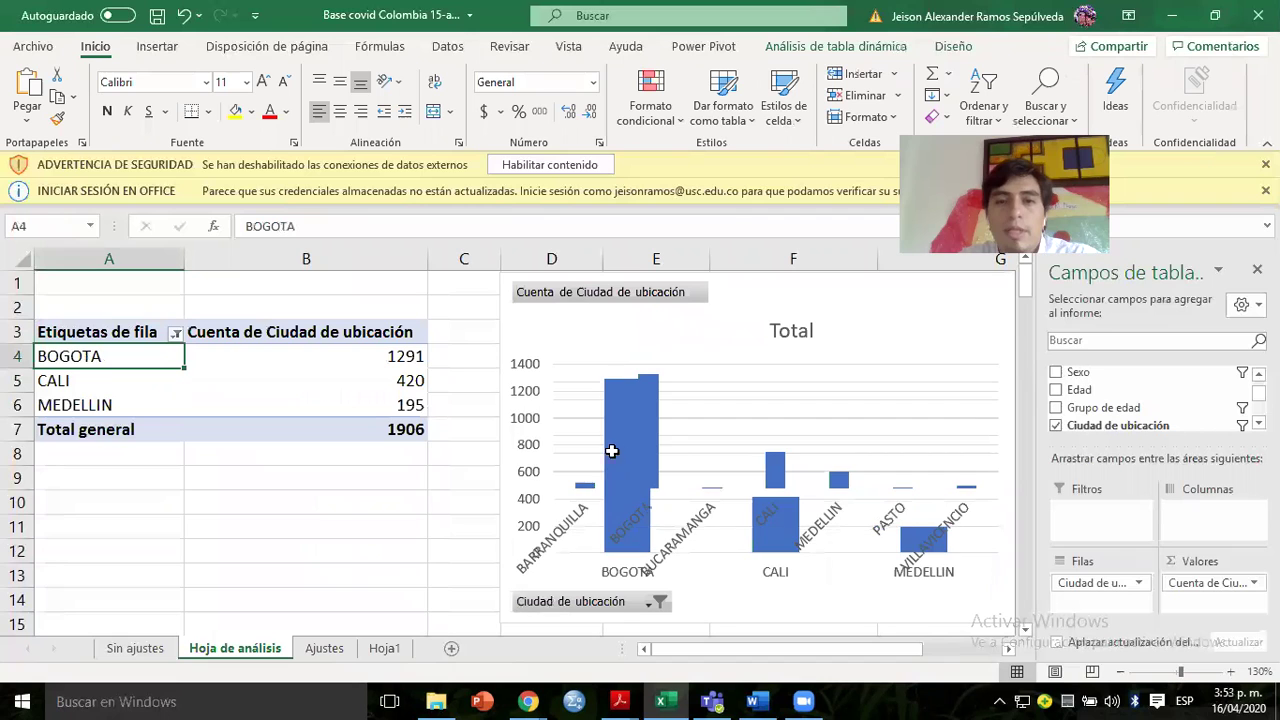
Delete the city column chart beside the pivot table.
drag(723, 289, 582, 289)
drag(517, 258, 485, 250)
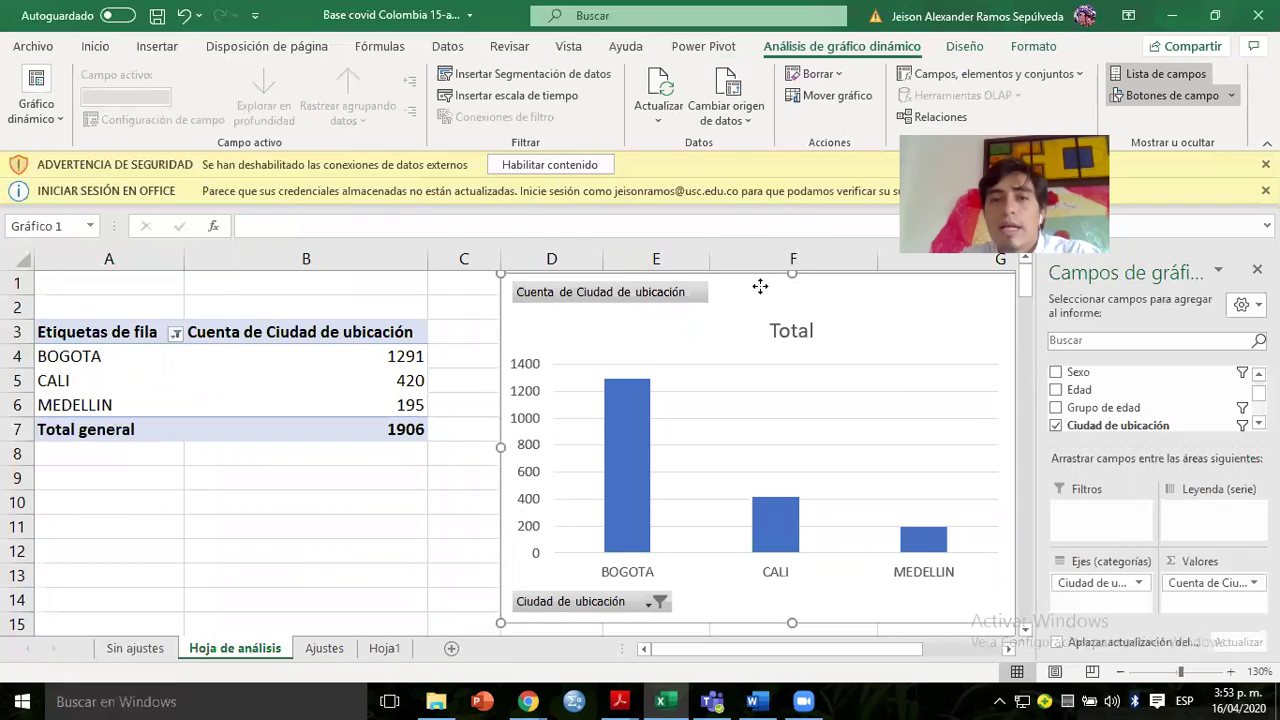
drag(760, 286, 692, 286)
drag(520, 236, 519, 237)
drag(541, 301, 500, 311)
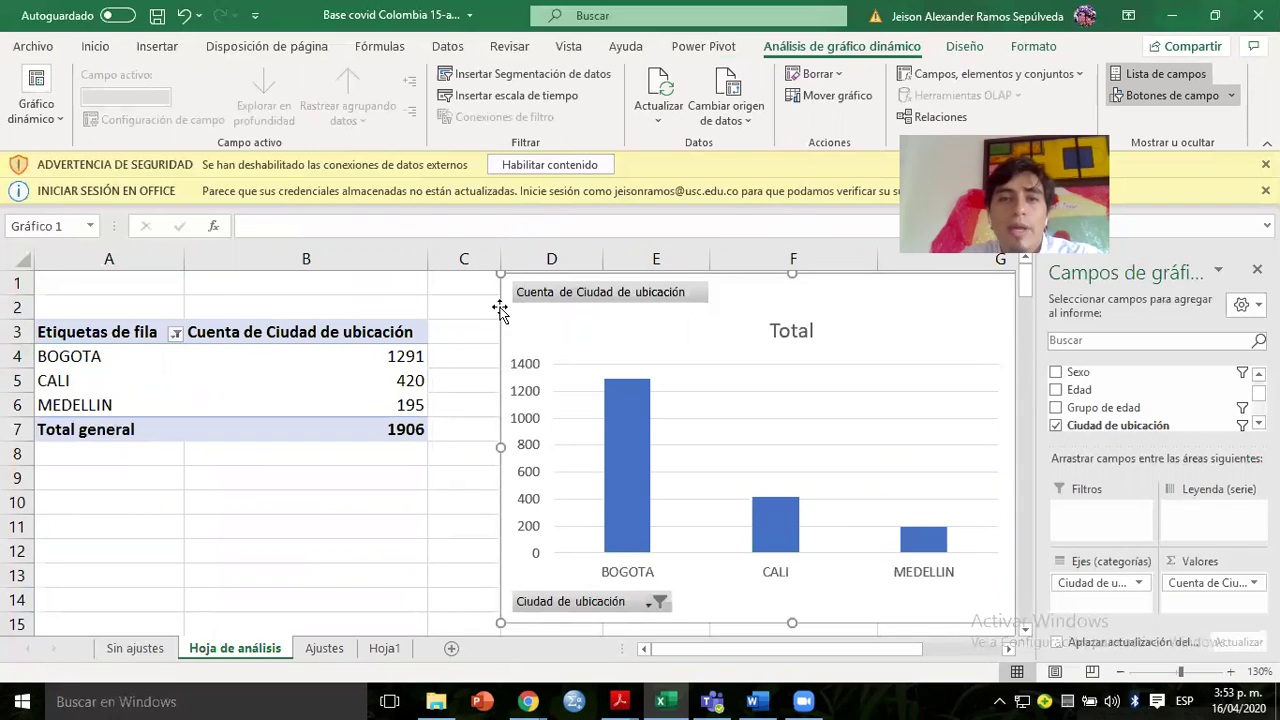
key(Delete)
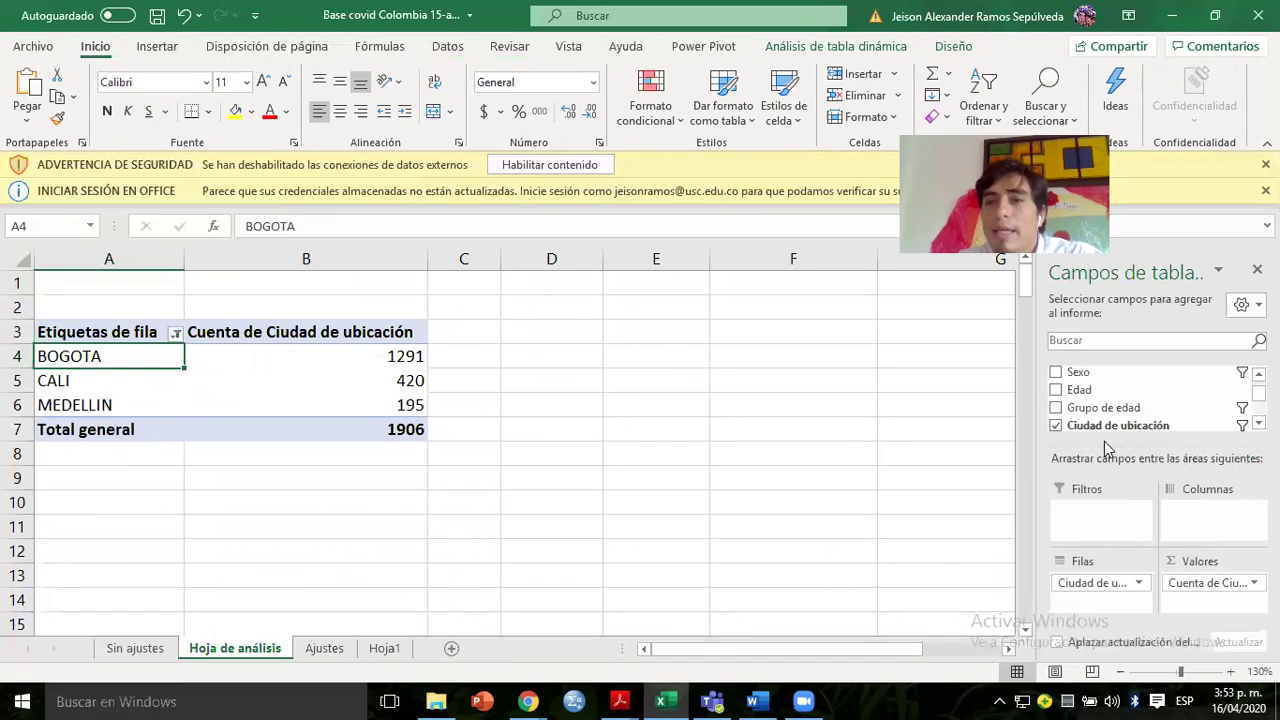
Add the Atención field to the pivot table's columns to break down each city's cases by type of care.
scroll(1240, 430, down, 3)
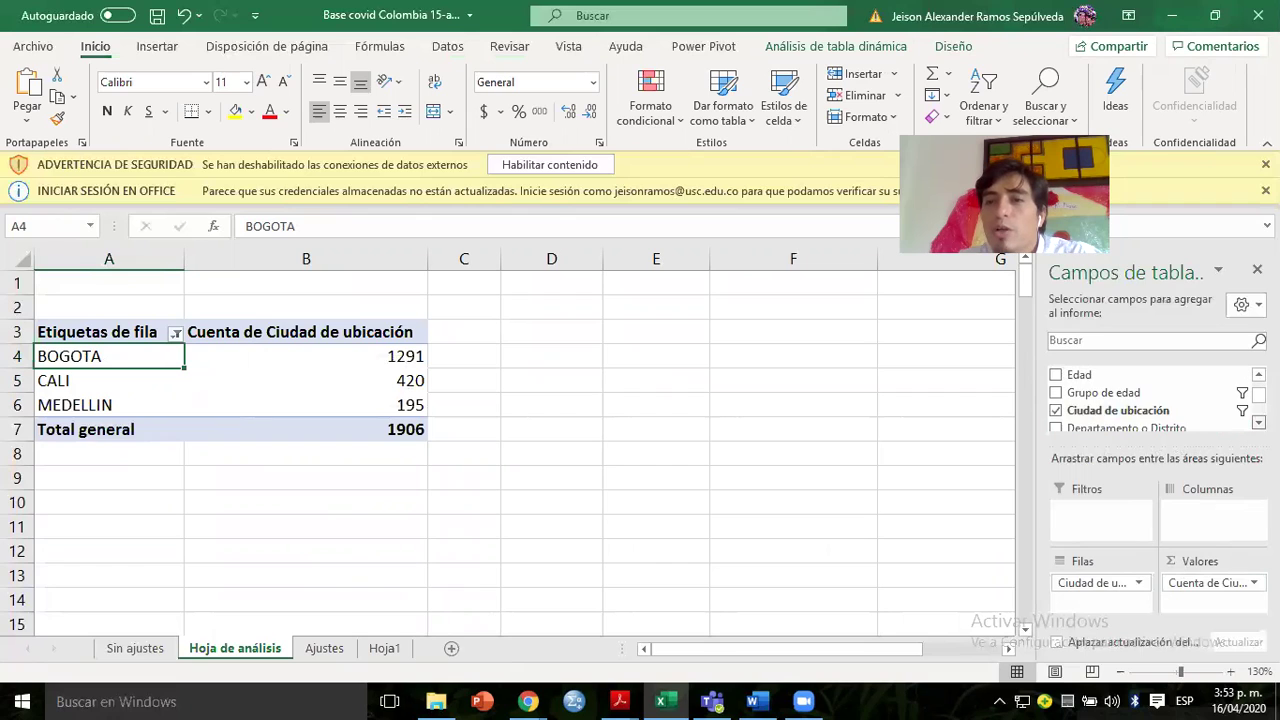
scroll(1255, 420, down, 1)
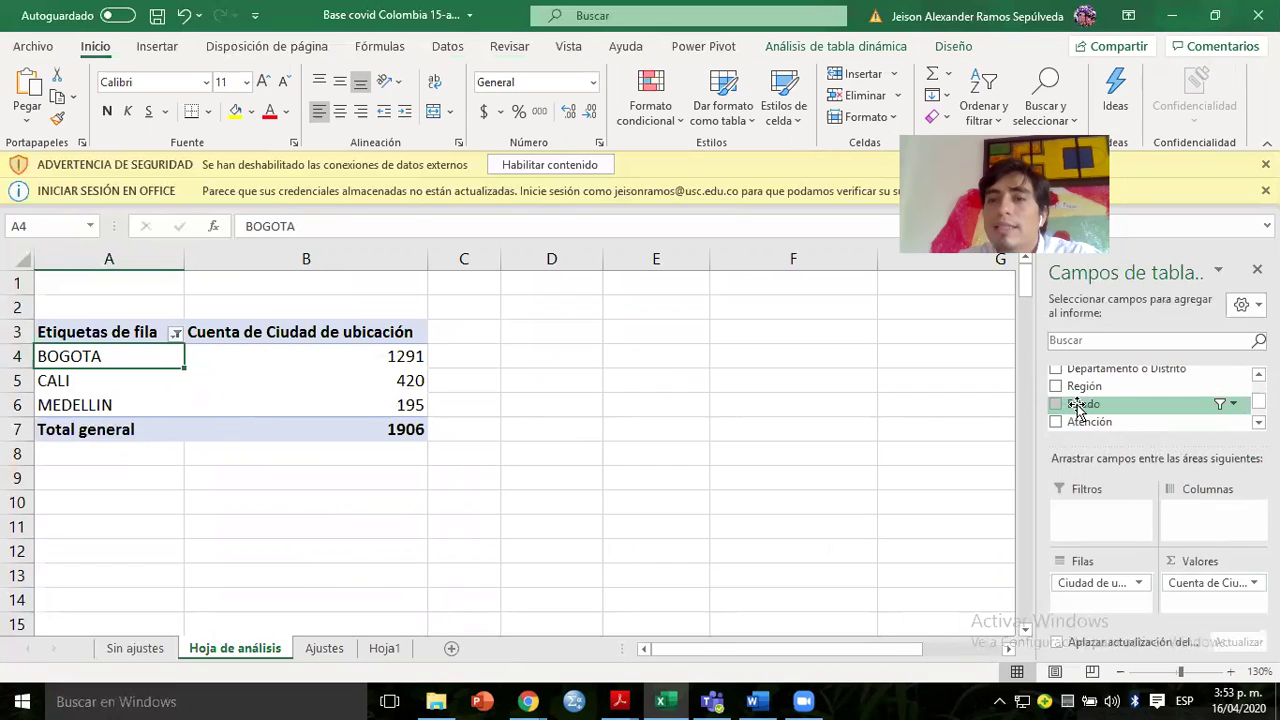
drag(1065, 420, 1187, 513)
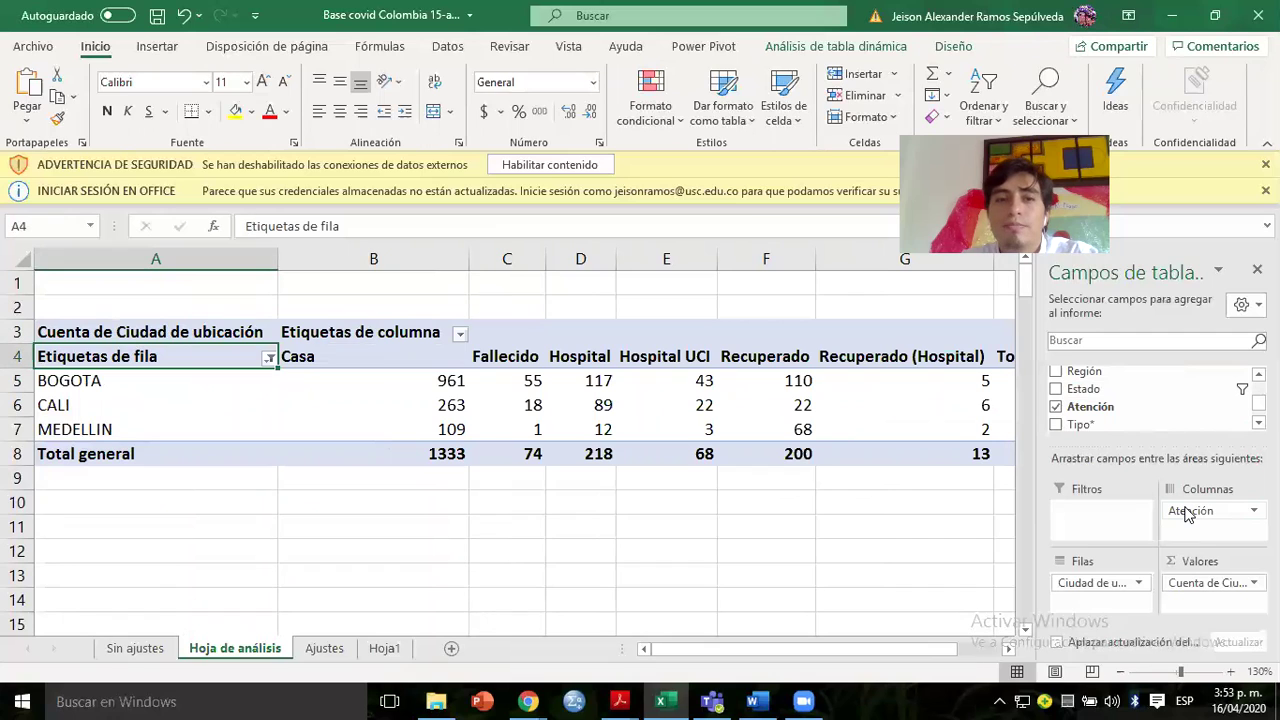
Centre the contents of the pivot table from its header rows through the total row, up to the Recuperado (Hospital) column.
click(150, 334)
drag(363, 380, 987, 455)
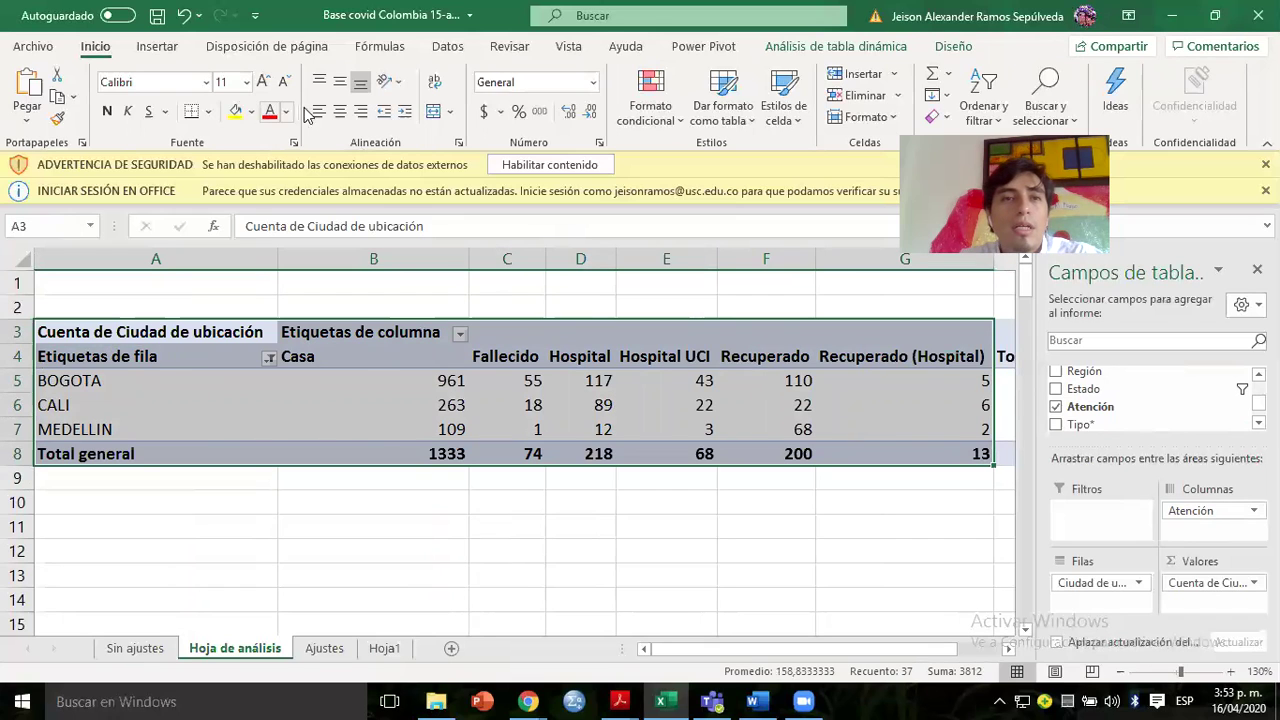
click(340, 111)
click(255, 428)
click(349, 386)
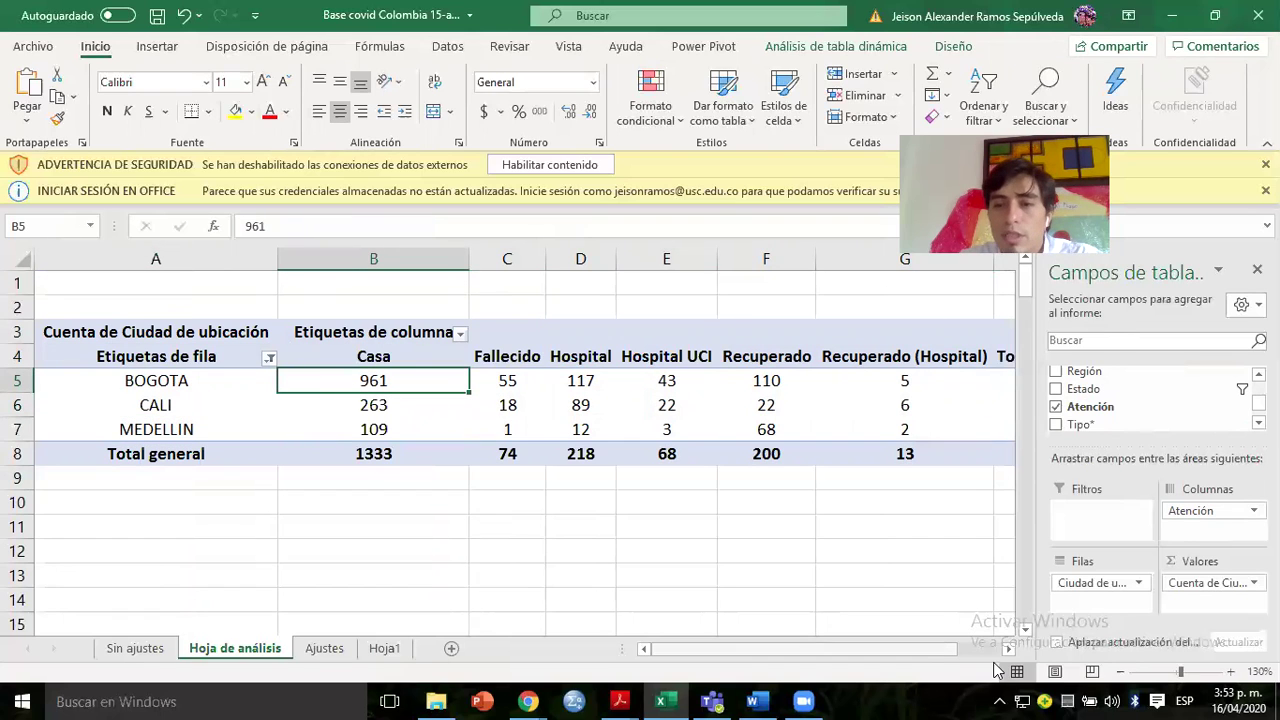
Examine how the cases in BOGOTA, CALI and MEDELLIN are distributed across the Atención categories, with the sheet zoomed to 110%.
click(1121, 672)
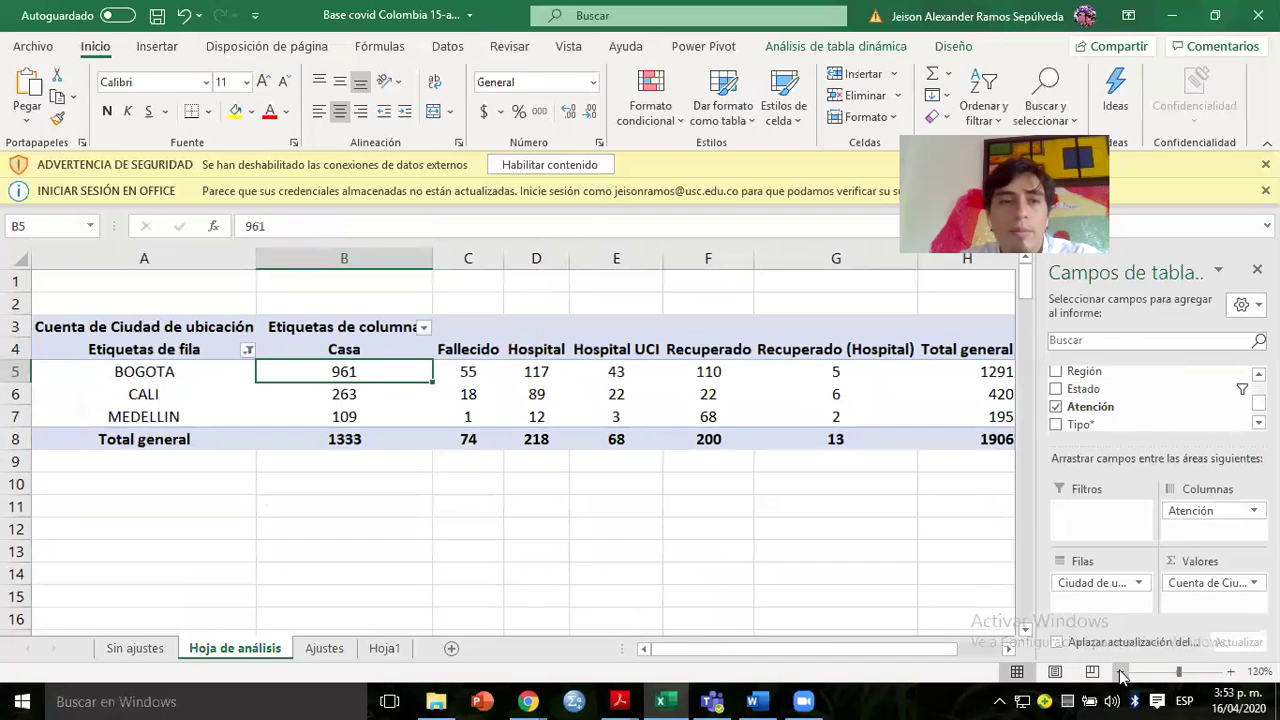
click(1121, 672)
click(918, 360)
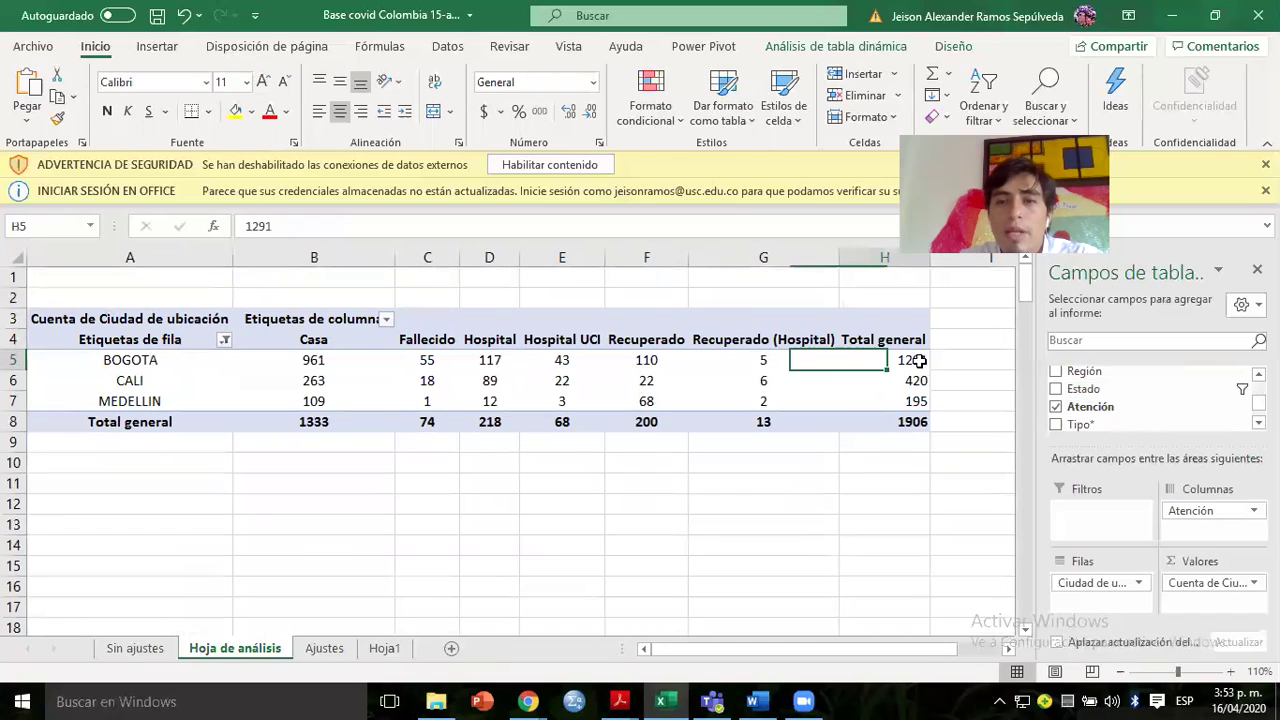
click(795, 360)
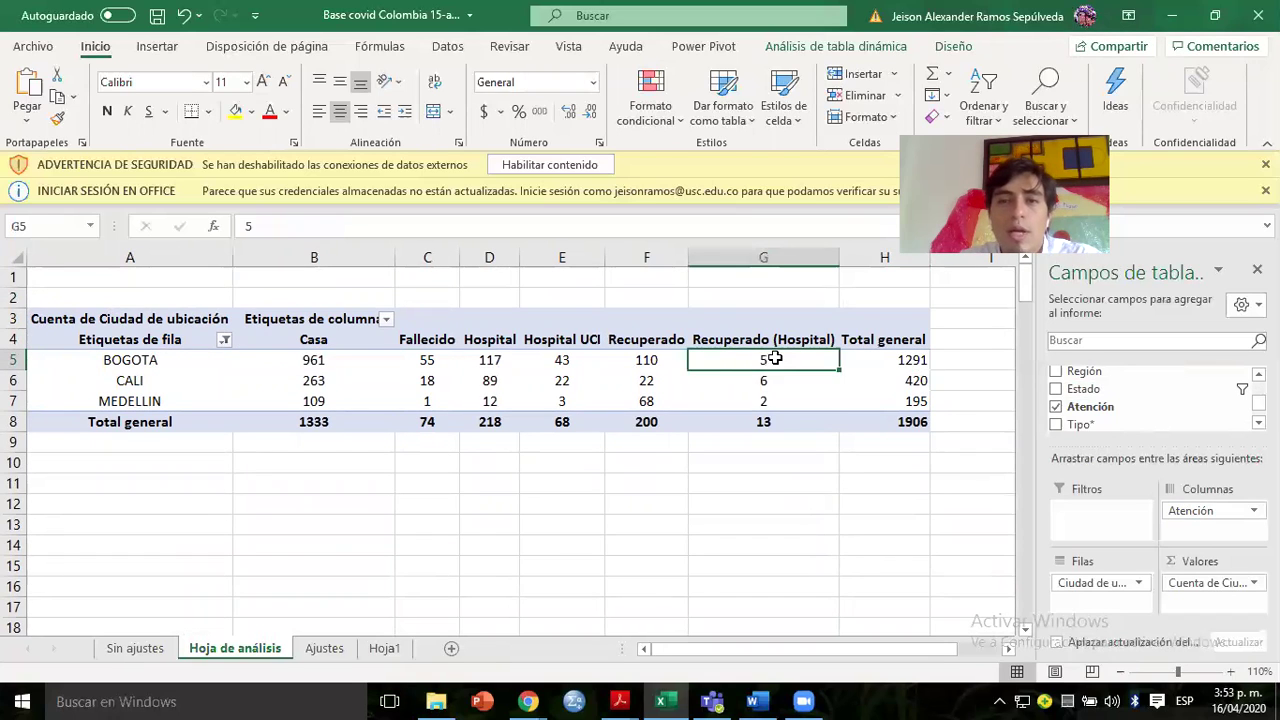
drag(640, 340, 731, 366)
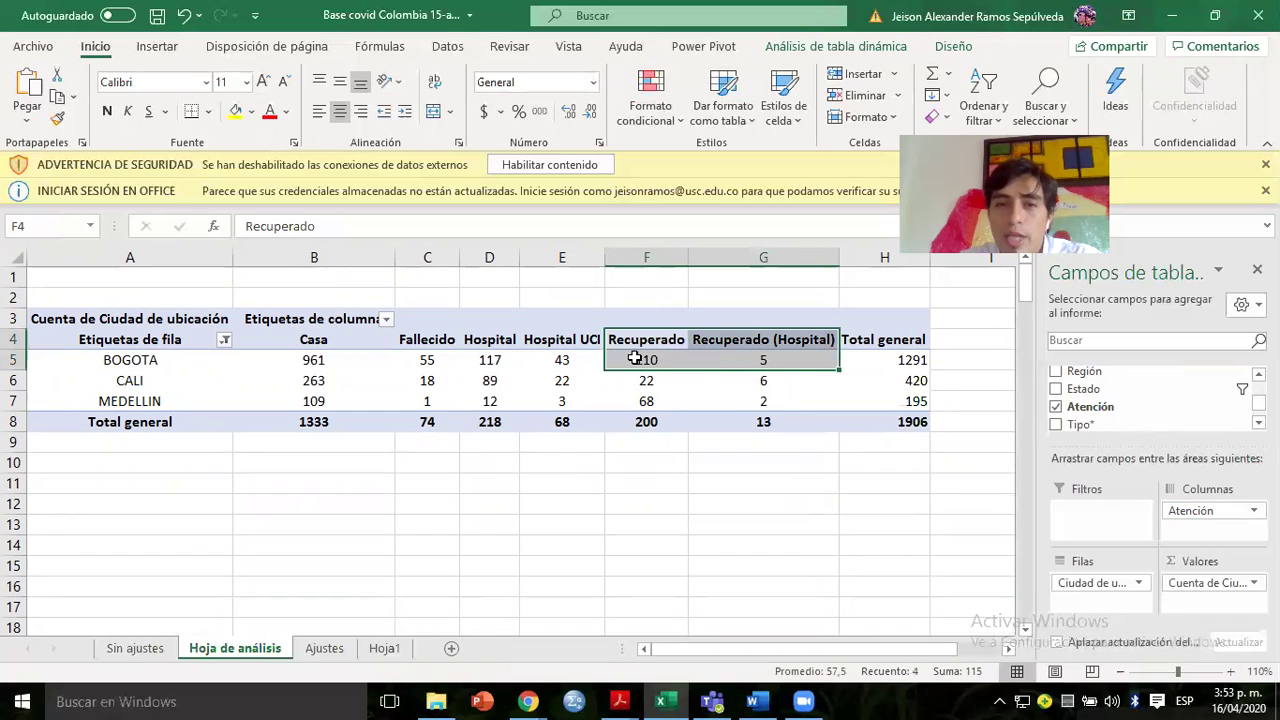
click(767, 362)
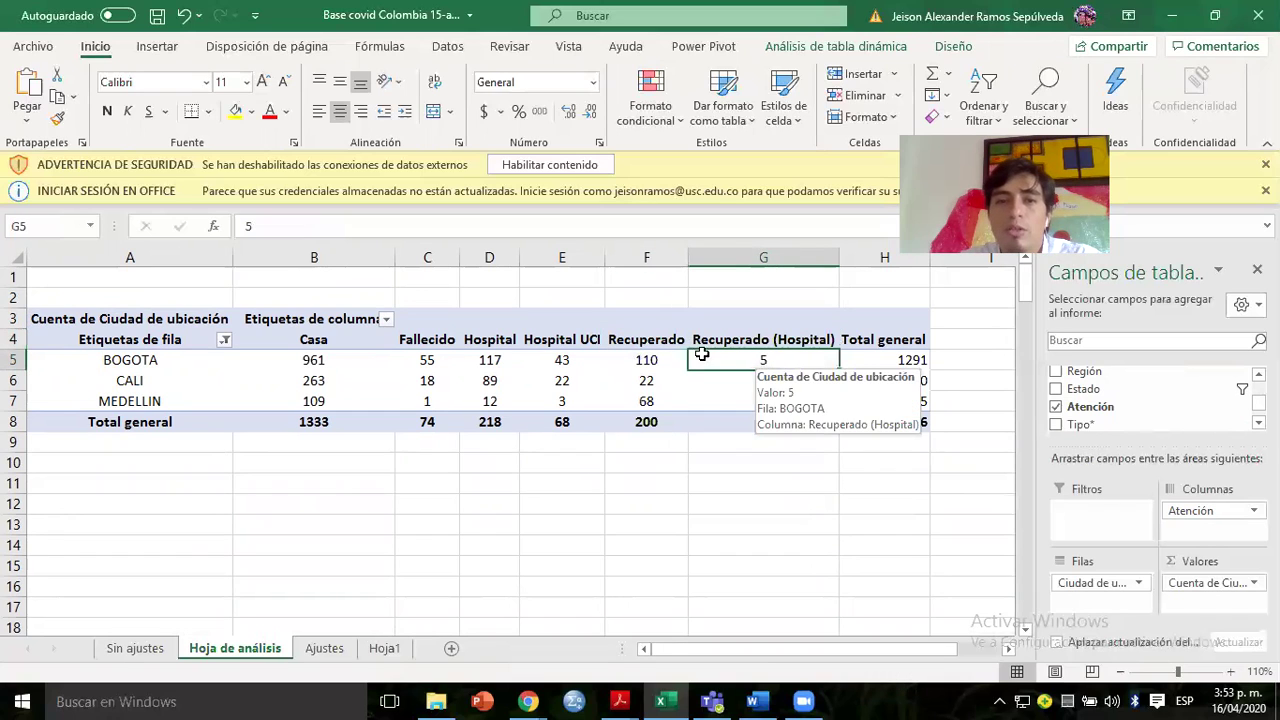
click(634, 340)
click(638, 363)
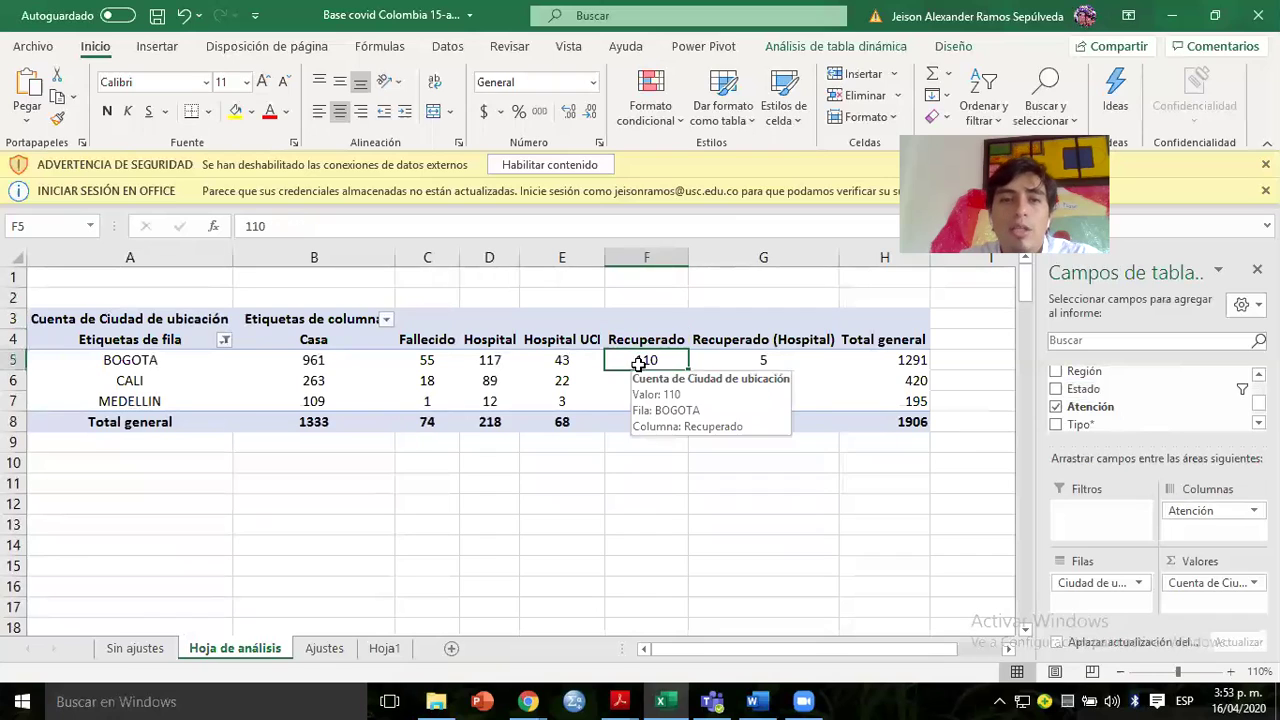
click(547, 360)
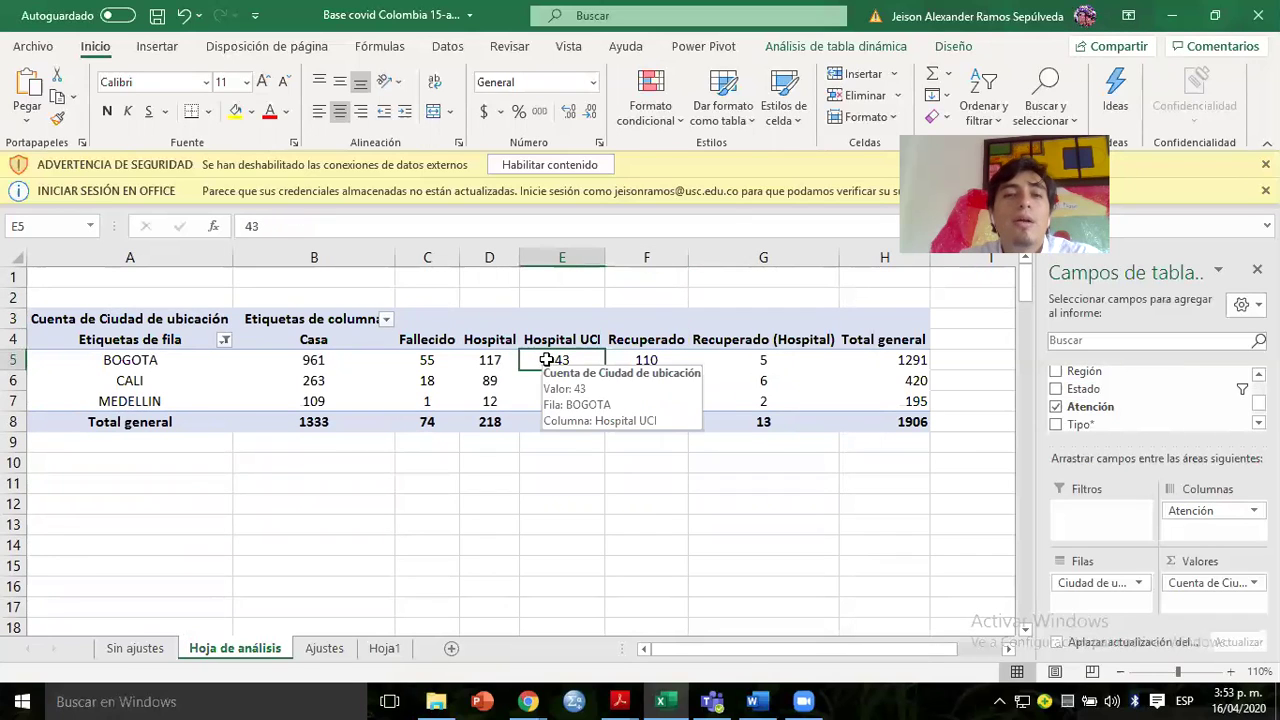
drag(557, 338, 552, 357)
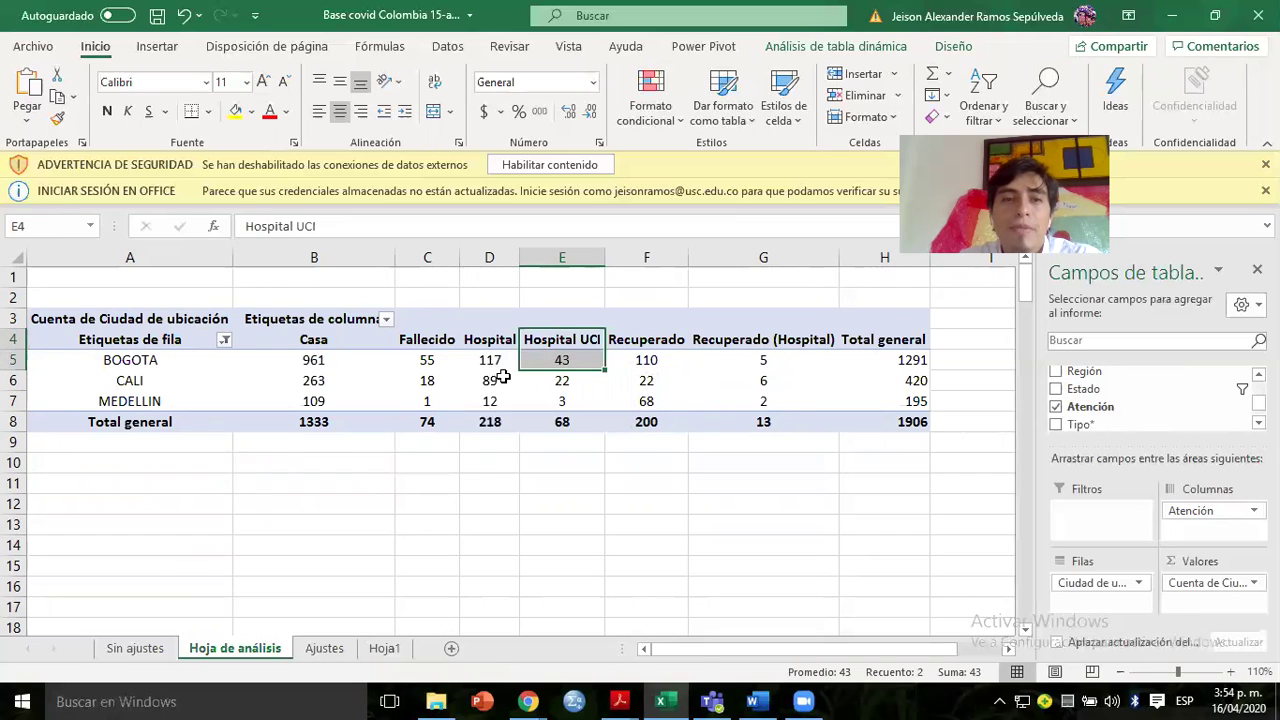
mouse_move(486, 360)
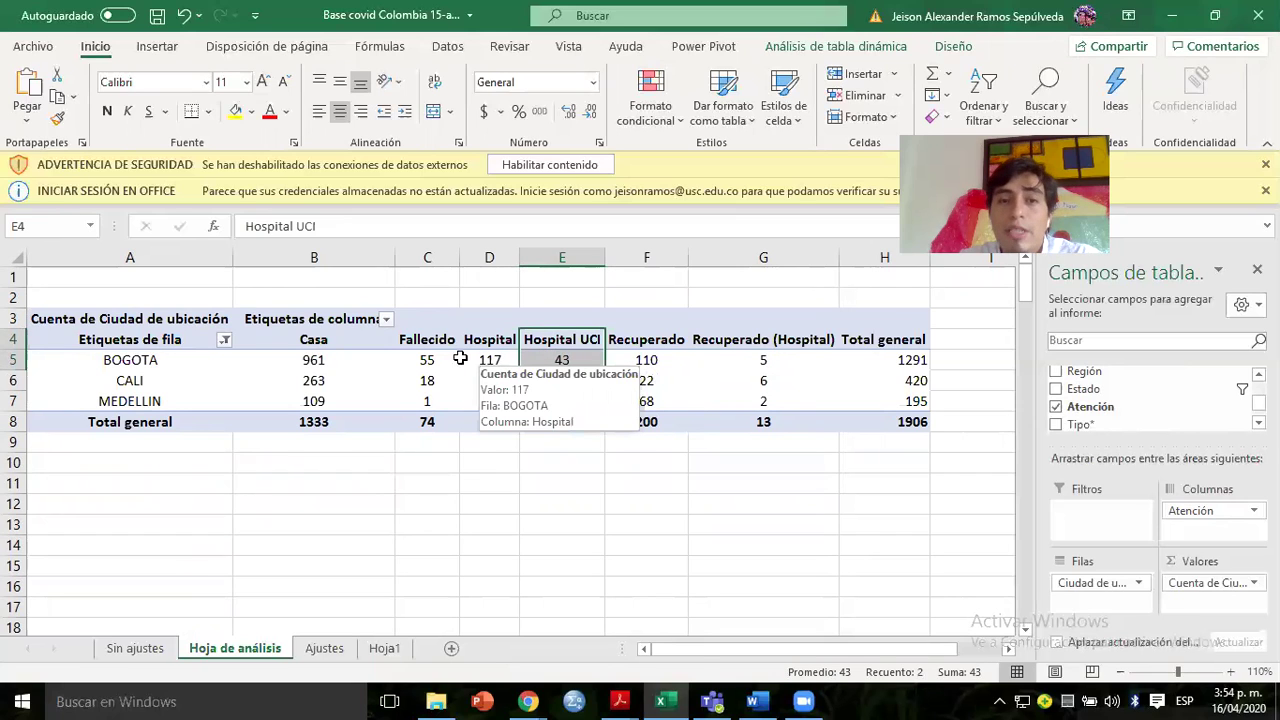
click(484, 360)
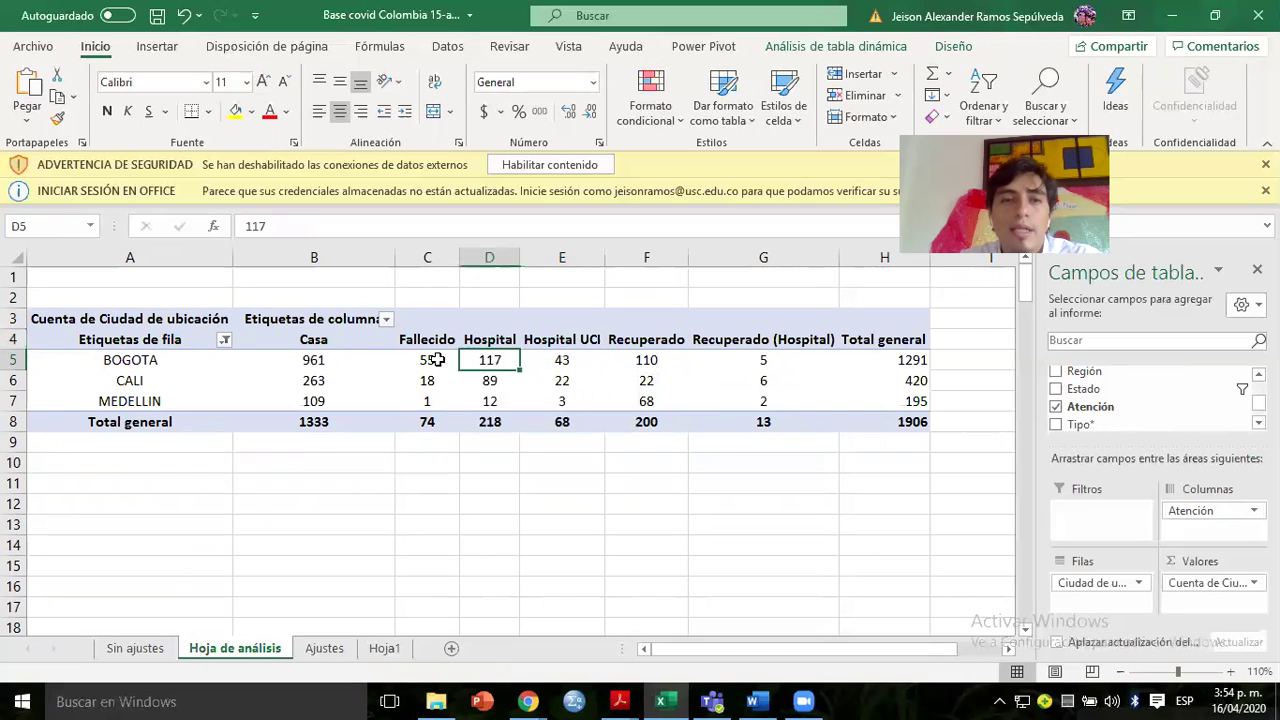
click(432, 360)
click(345, 358)
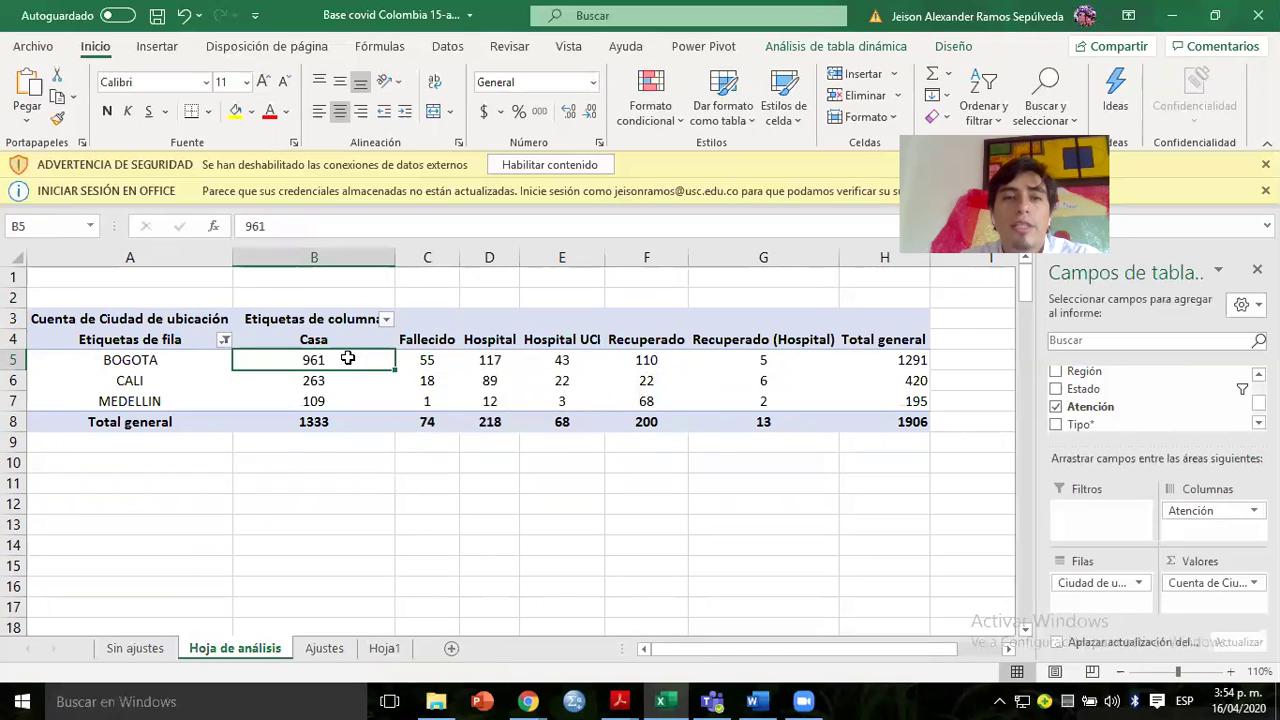
click(425, 362)
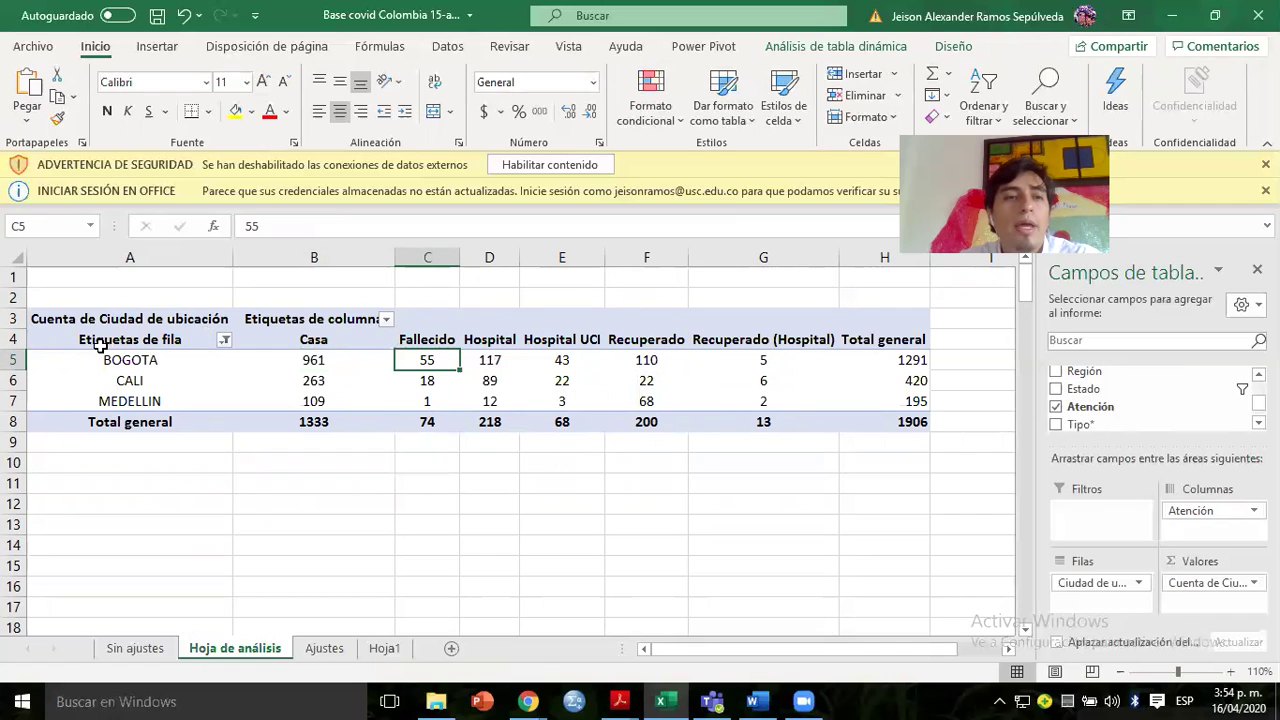
click(80, 320)
drag(86, 340, 857, 424)
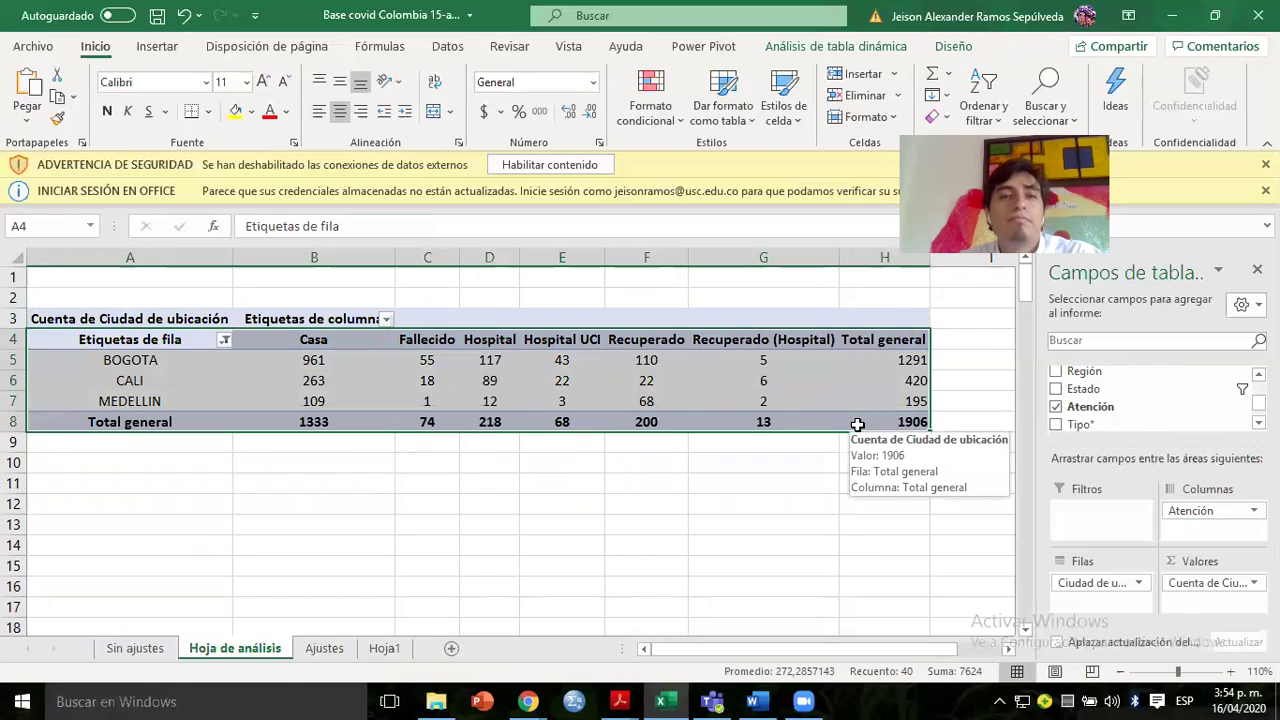
Switch to the Word document and insert a blank line between list items g and h.
key(alt+Tab)
key(Down)
key(Down)
key(Down)
key(Down)
key(Down)
key(Down)
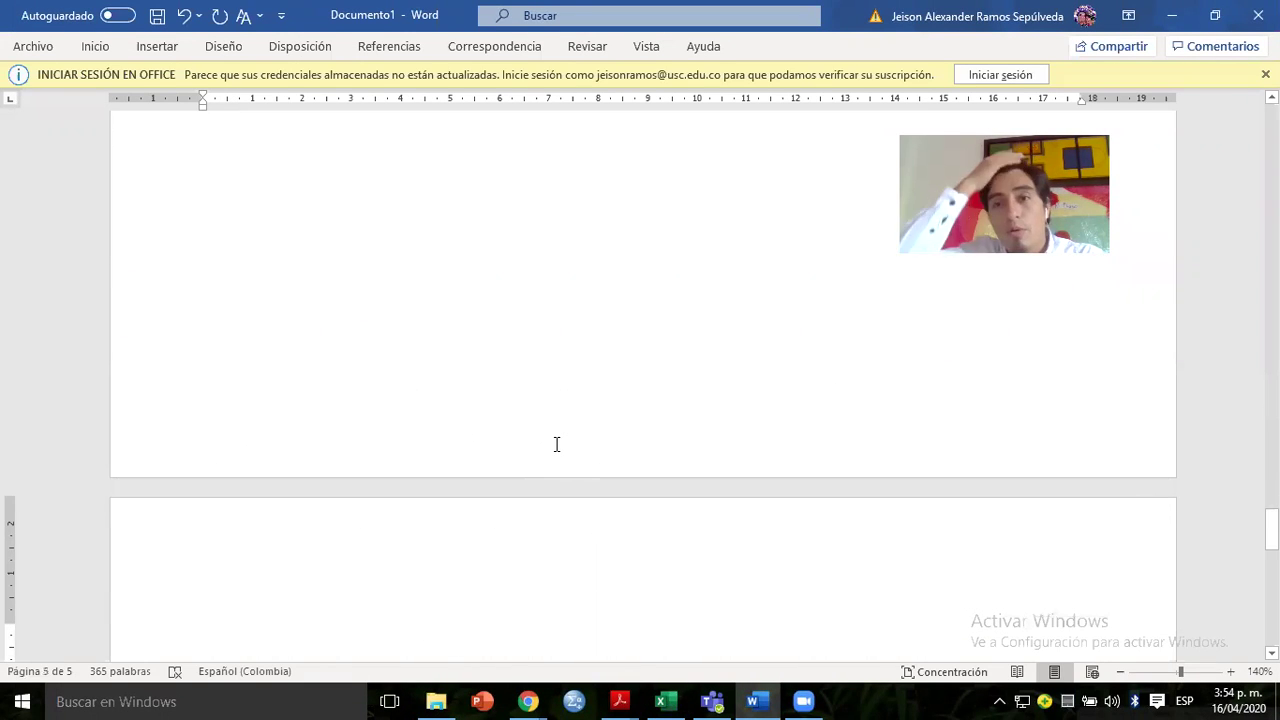
key(BackSpace)
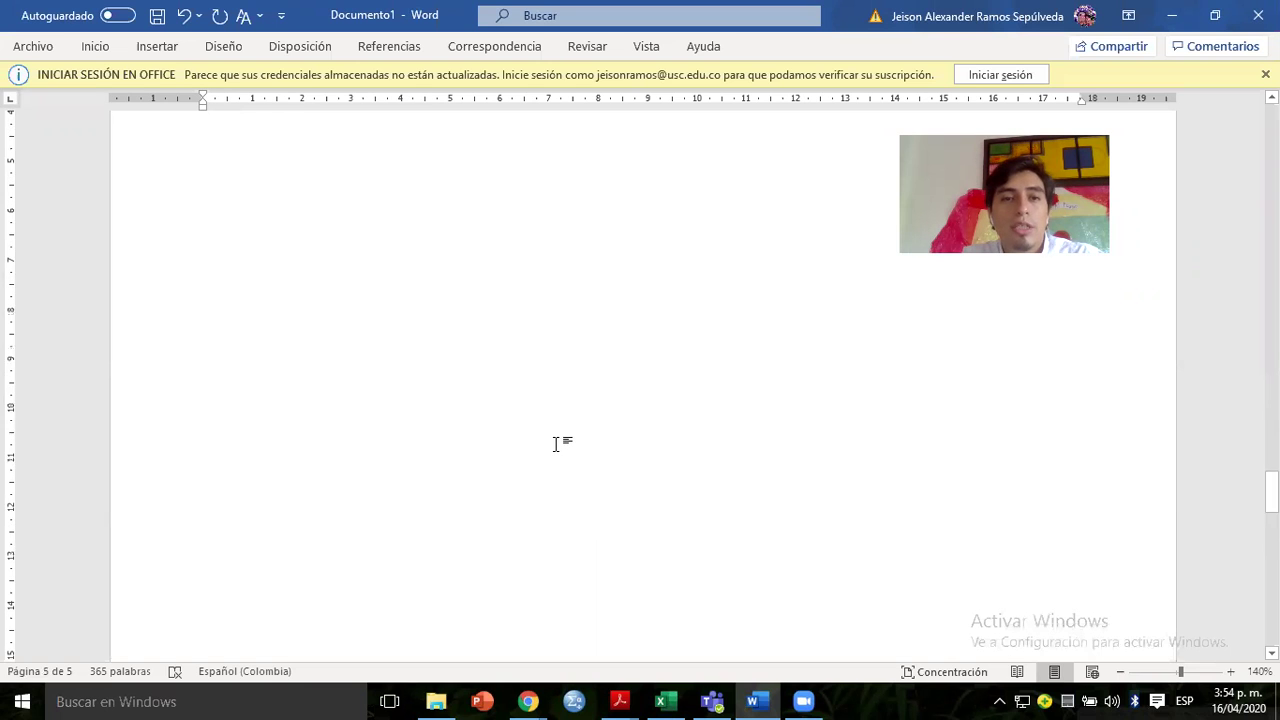
scroll(556, 444, up, 10)
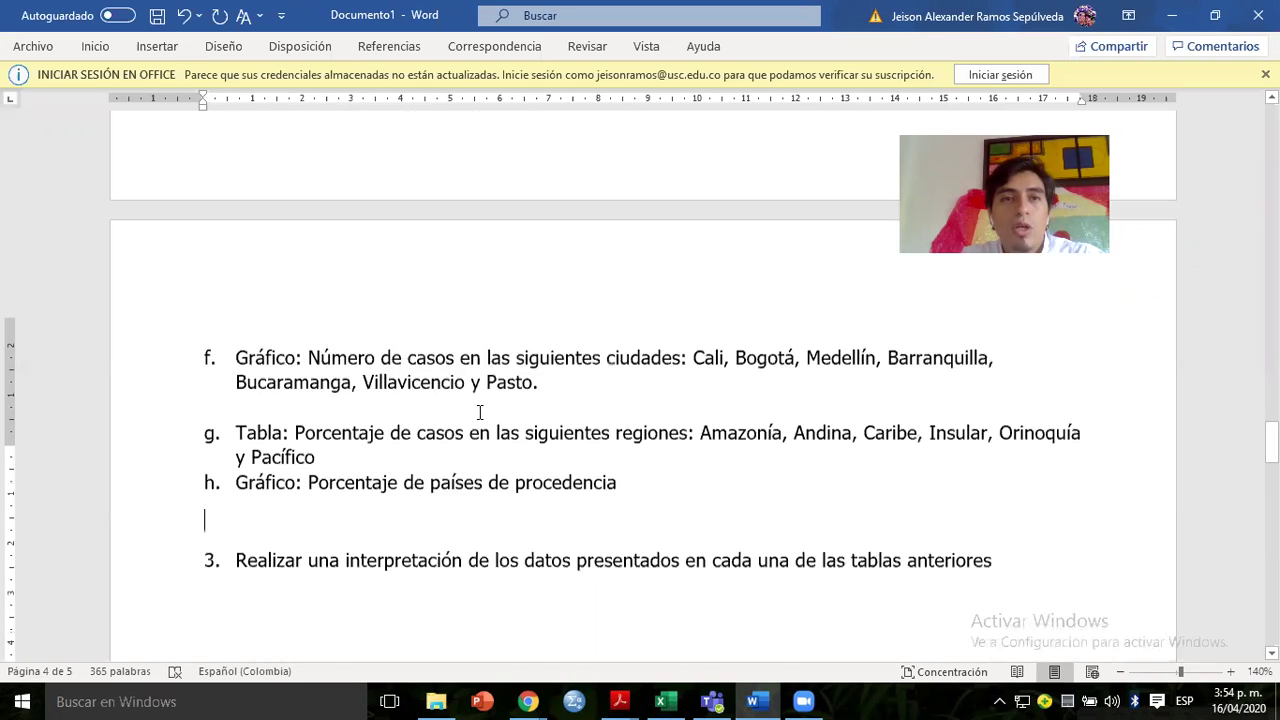
click(392, 464)
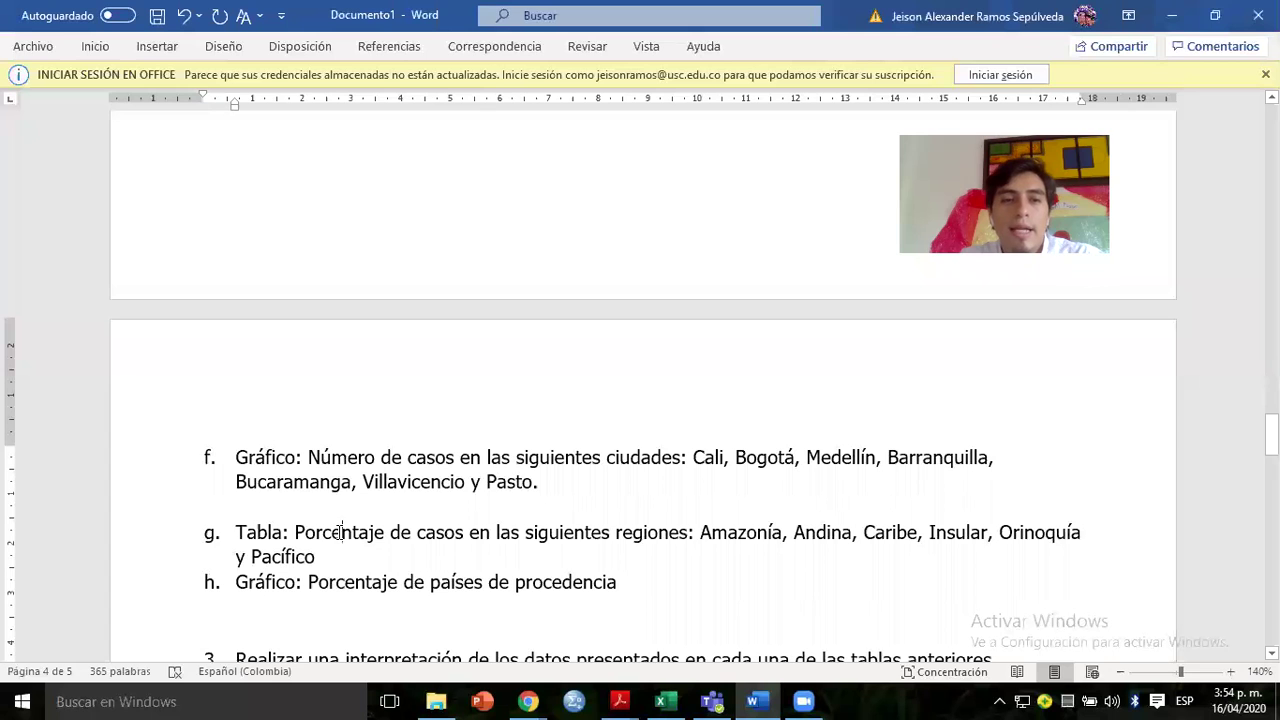
key(Return)
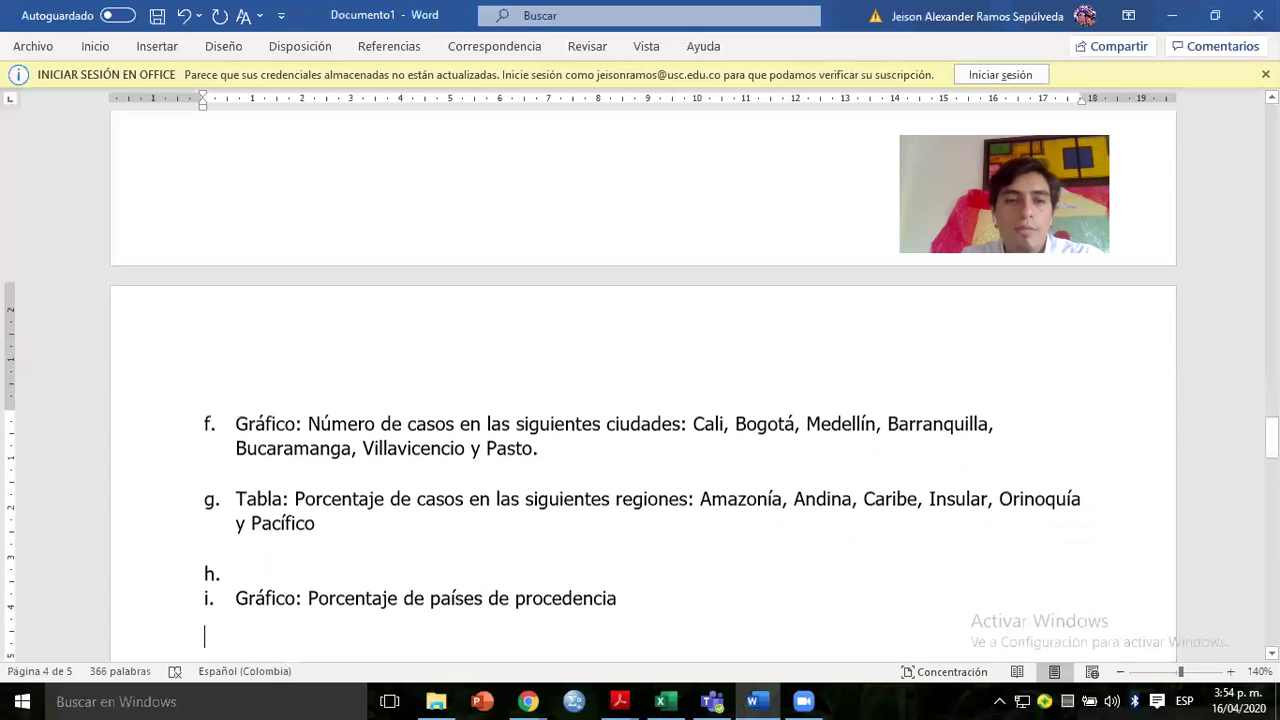
key(BackSpace)
Review task 3 of the Word document, on interpreting the data presented in each of the tables.
key(ctrl+End)
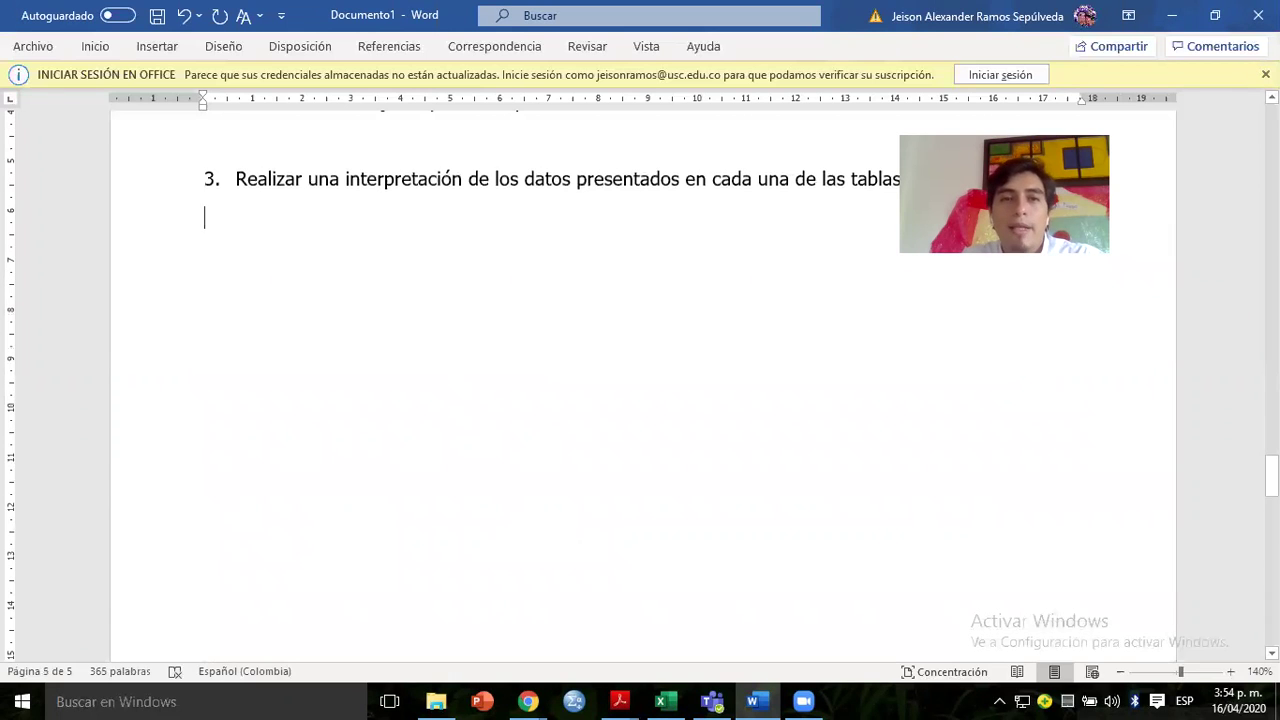
scroll(269, 273, up, 1)
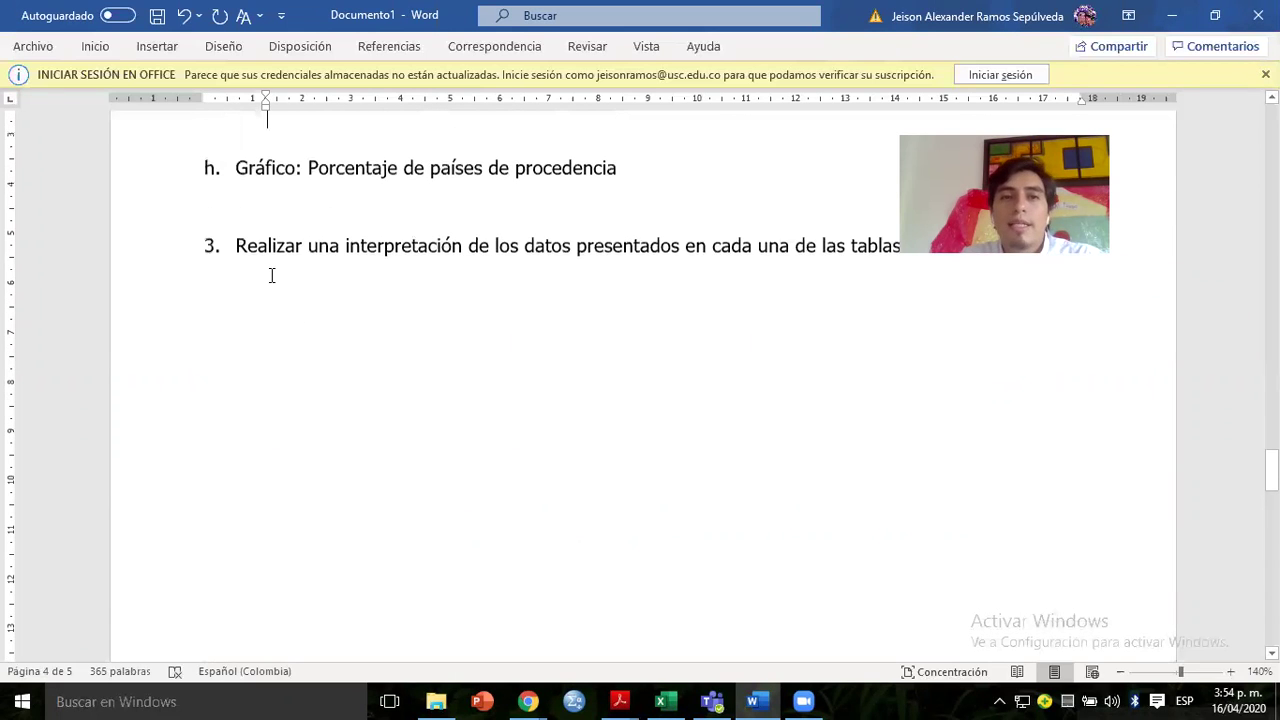
click(163, 254)
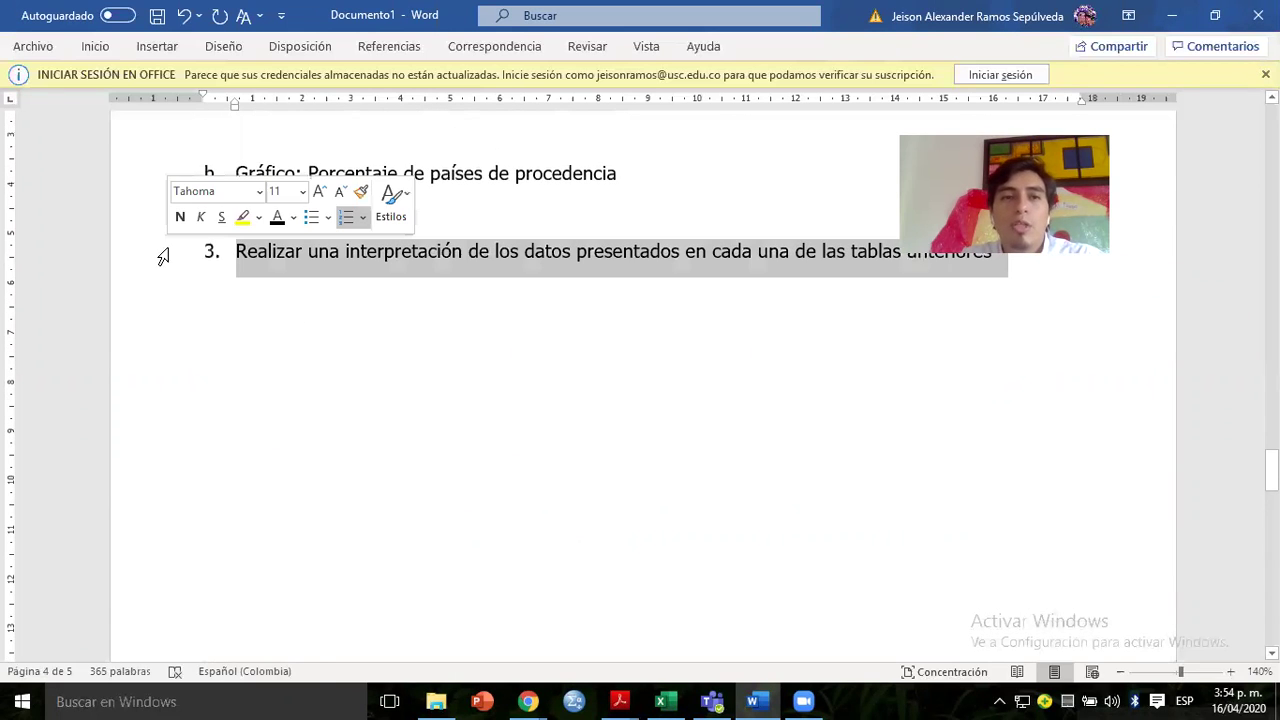
click(455, 284)
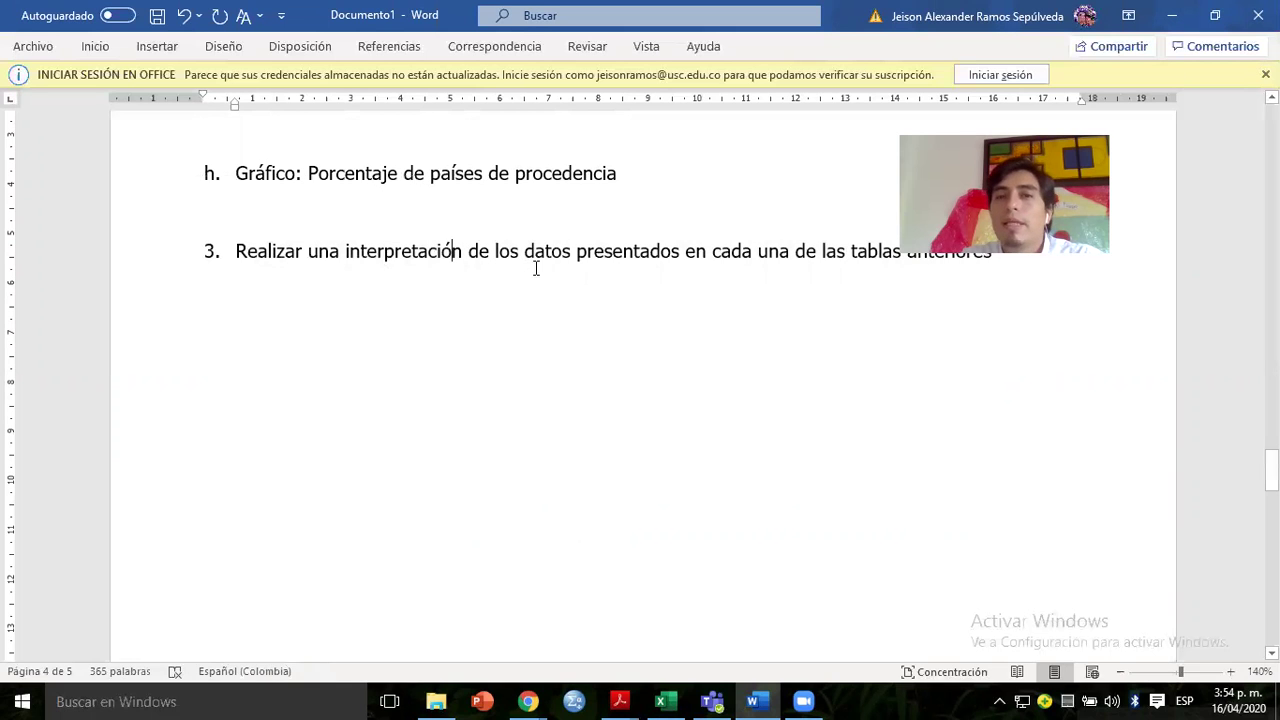
Go back to item a in the Word document and review the table of average age by age group.
key(Up)
key(Up)
key(Up)
key(Up)
key(Up)
key(Up)
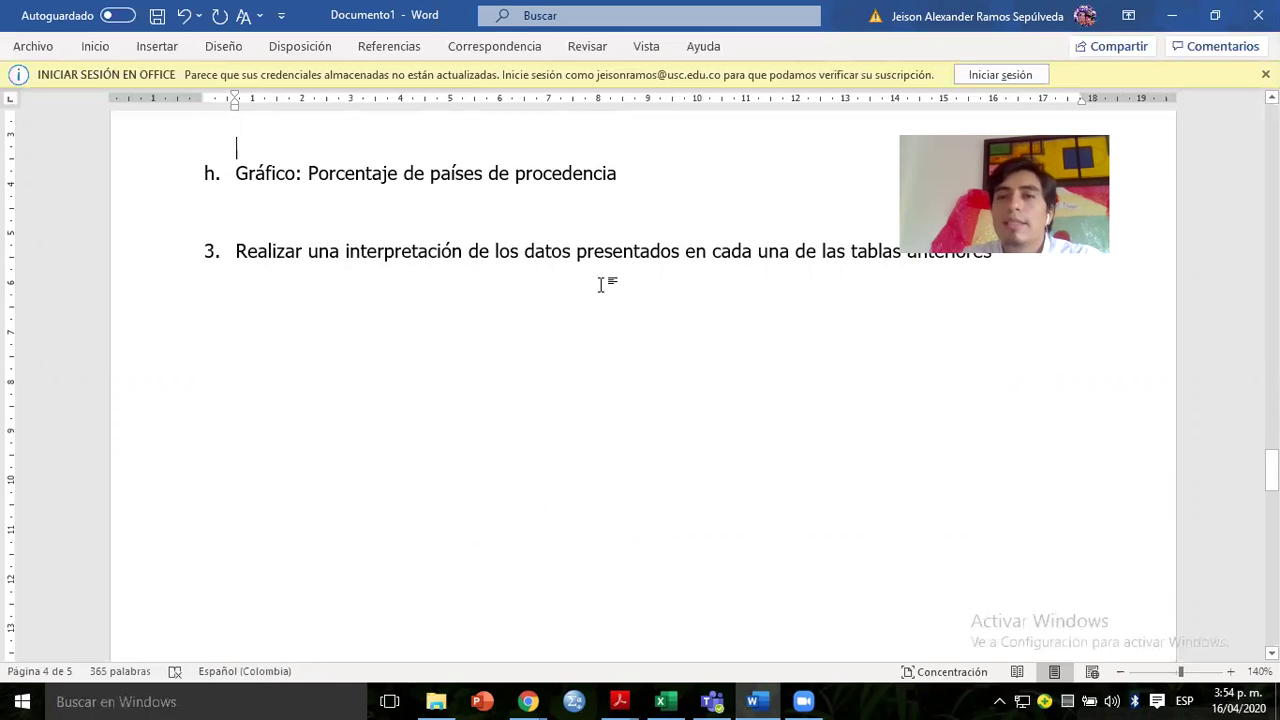
key(Up)
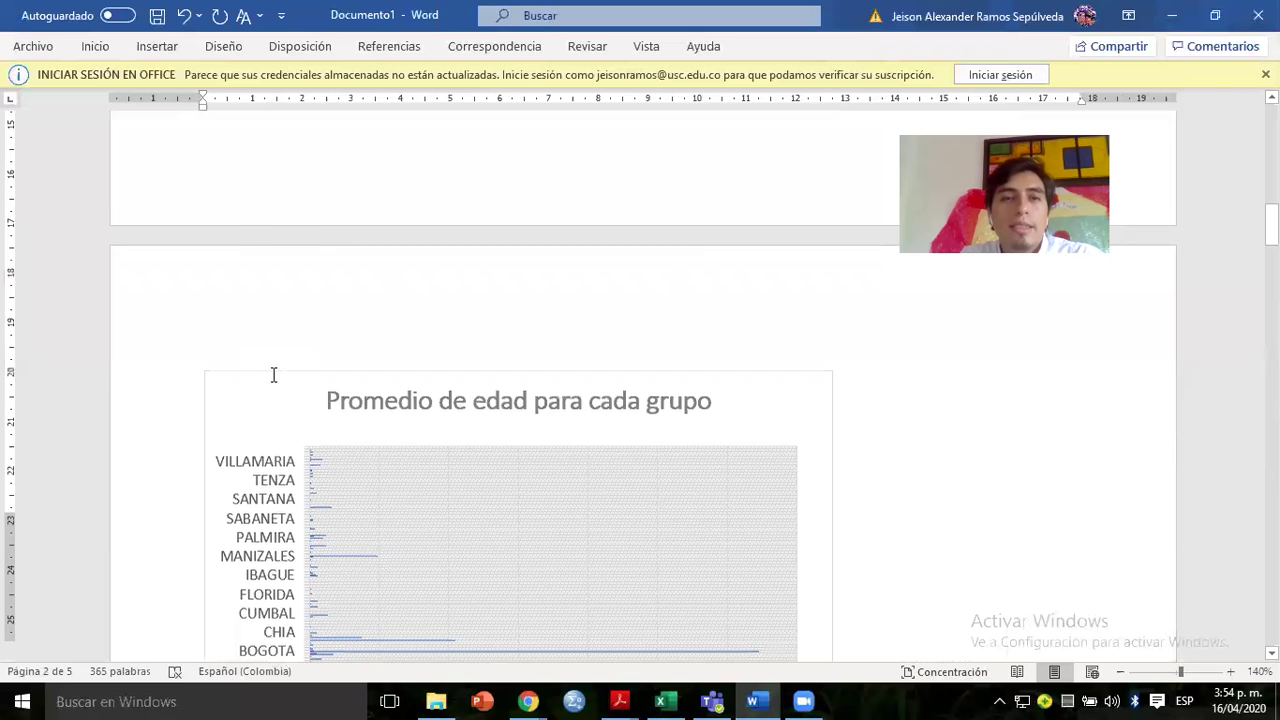
scroll(274, 375, up, 12)
scroll(274, 374, down, 7)
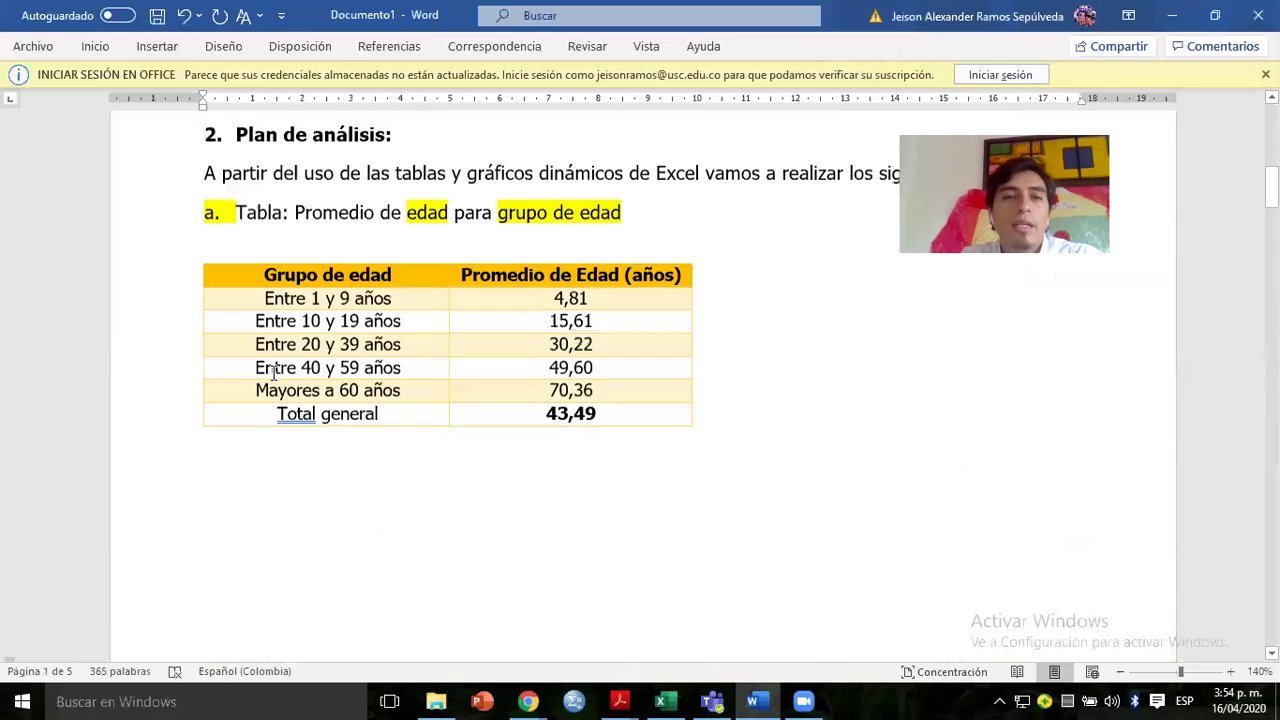
click(270, 320)
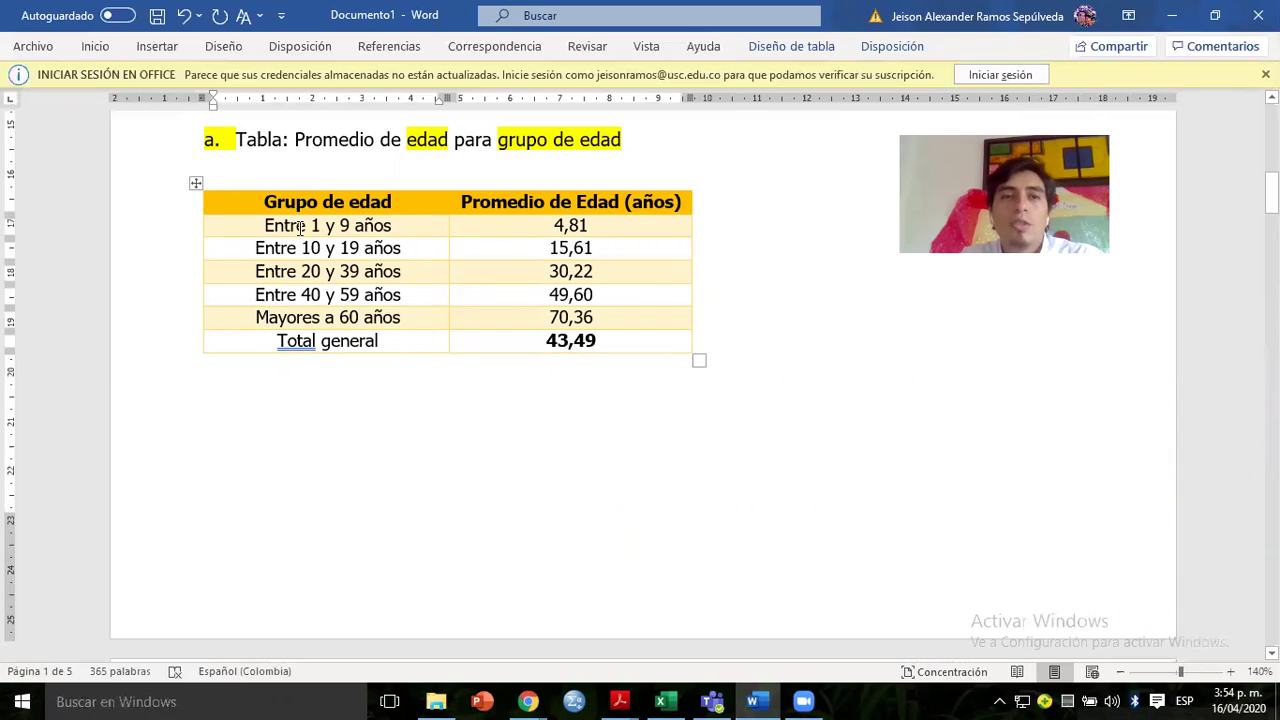
click(515, 230)
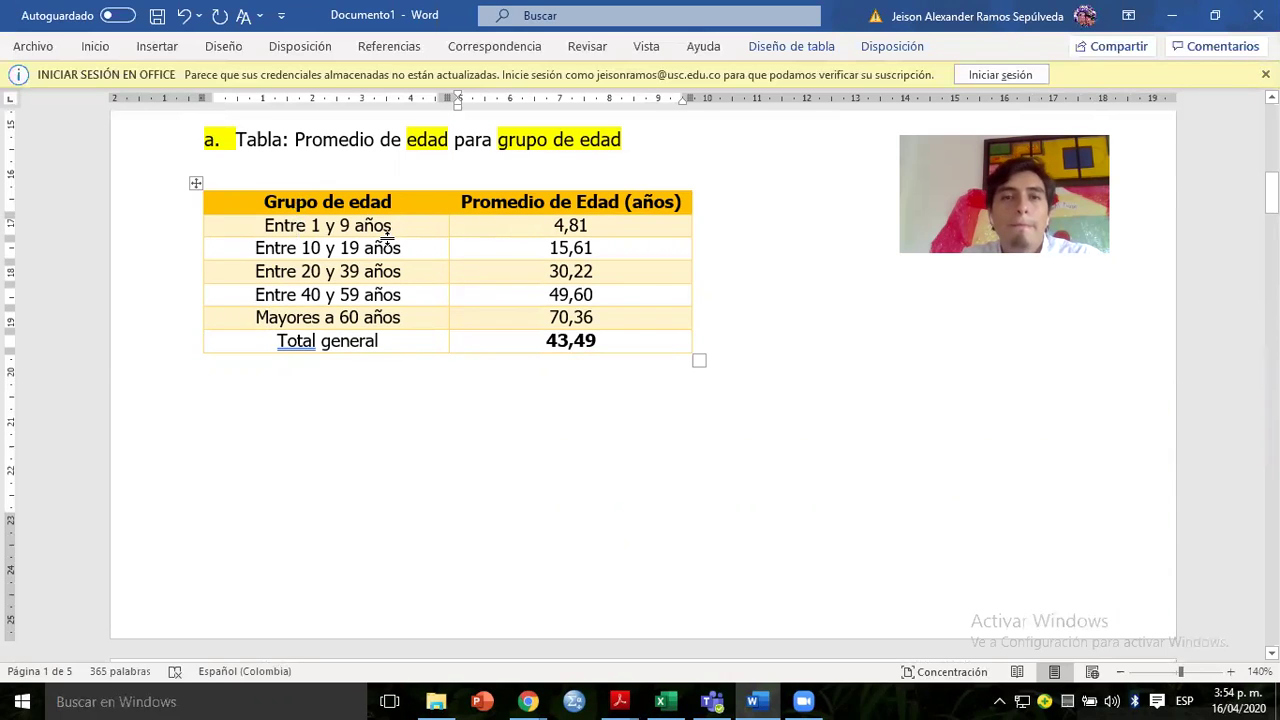
Enter filler text on the blank line between the item a heading and its table, and remove it.
click(350, 180)
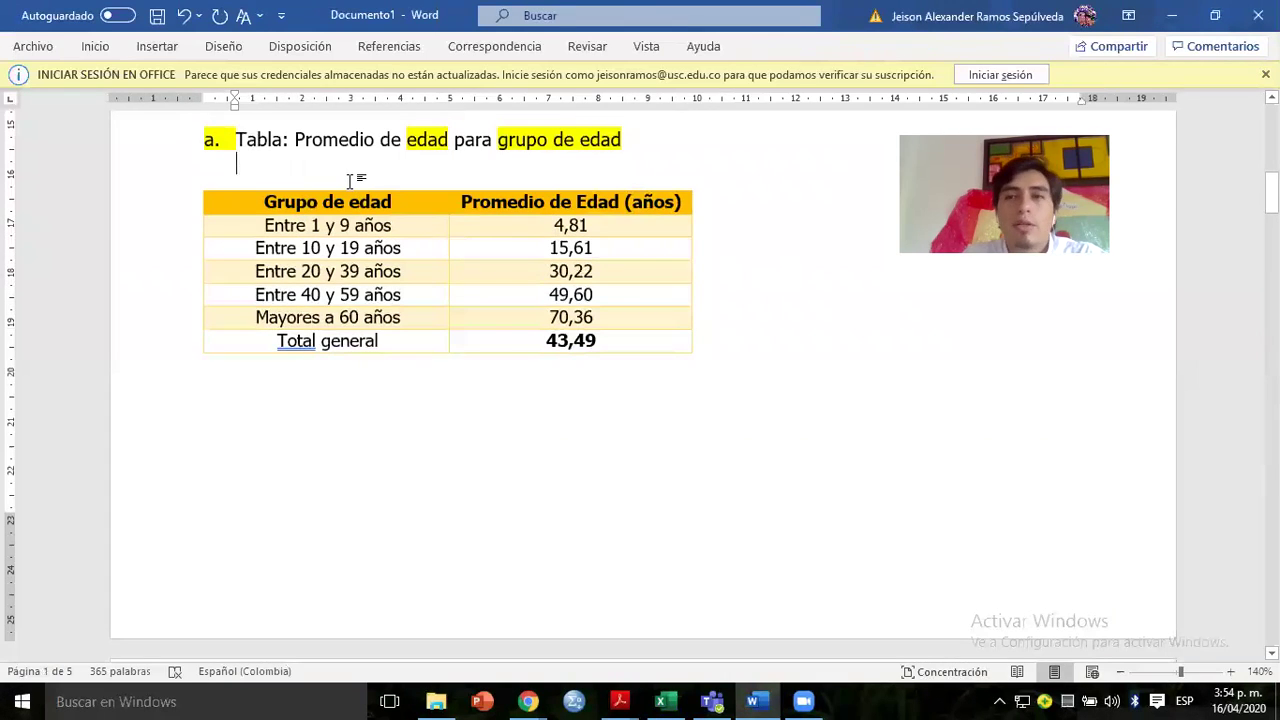
text(Vd..as,.ma.)
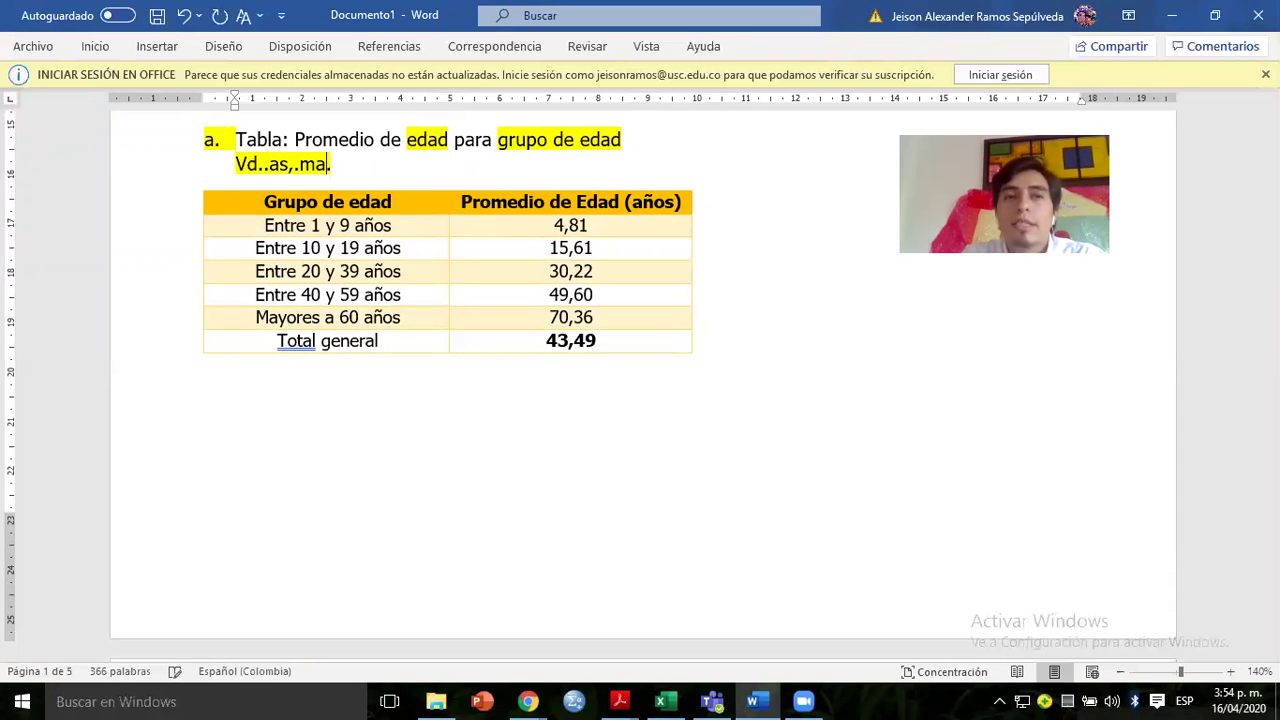
text(,ms.,dmas.,dma.,md.,asdm)
triple_click(350, 180)
key(BackSpace)
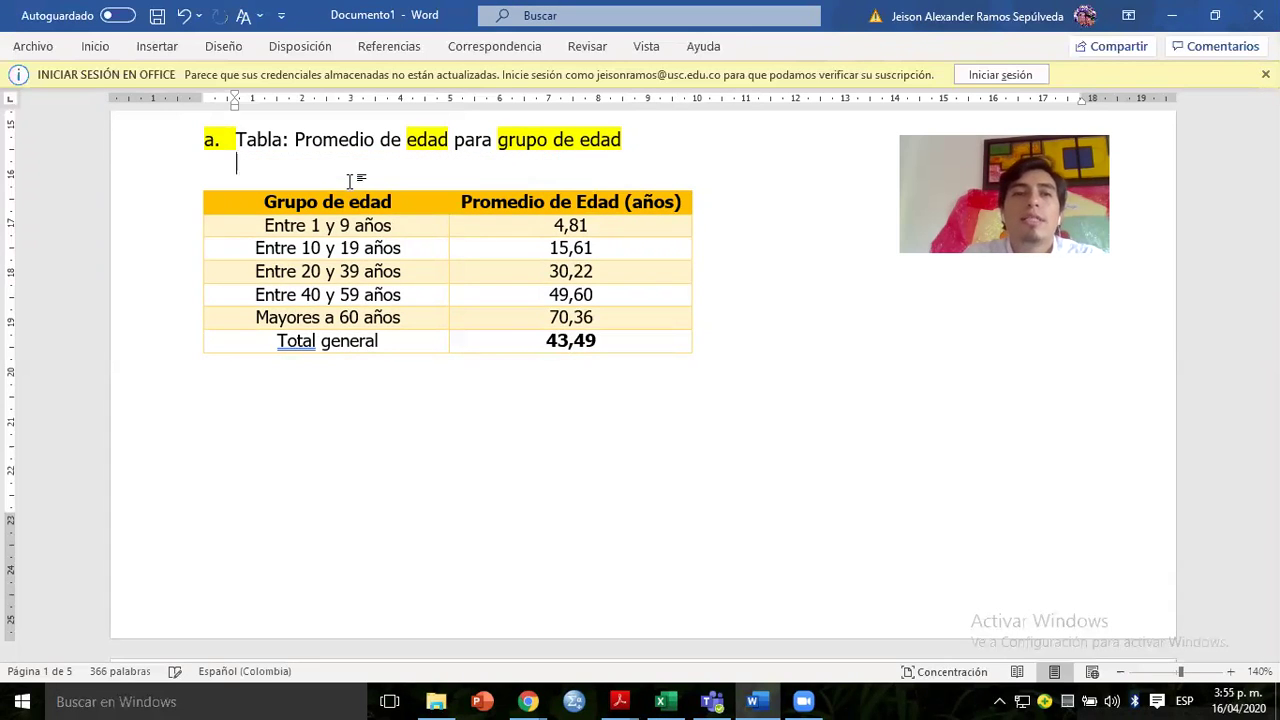
key(Delete)
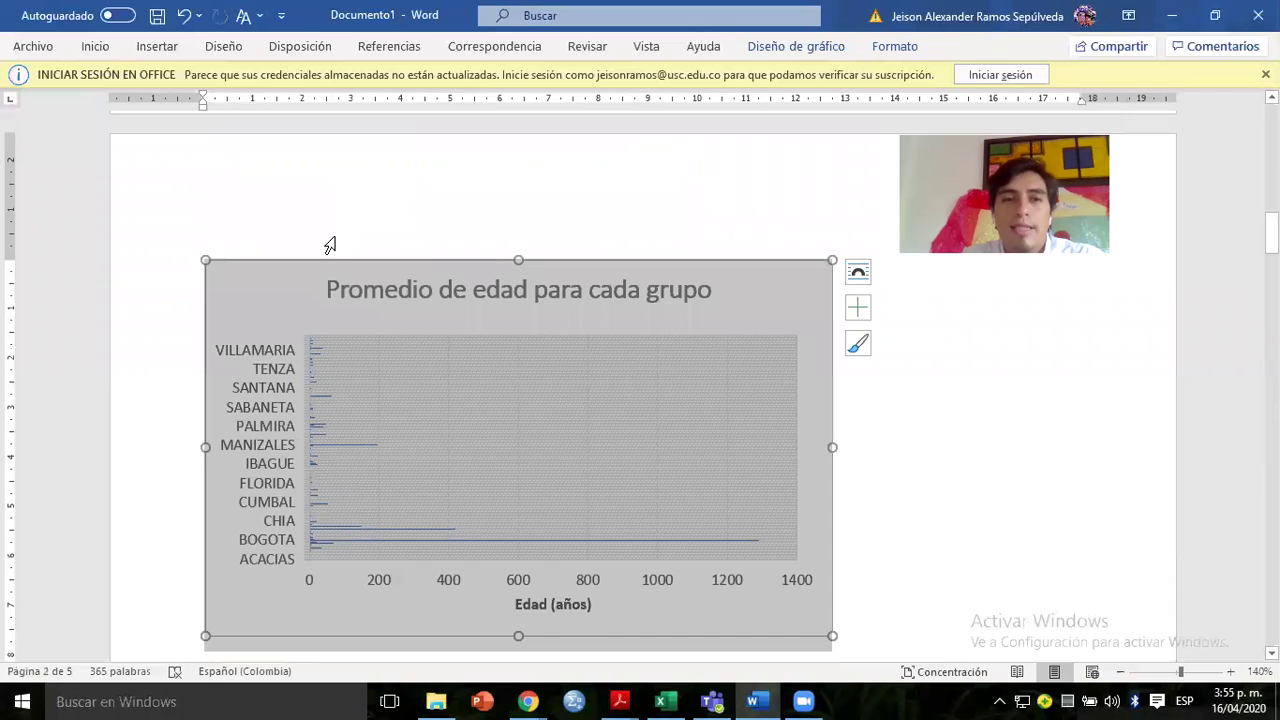
Insert two blank lines between list items f and g, under the chart task on number of cases per city.
key(Page_Down)
key(Page_Down)
key(Page_Down)
key(Page_Down)
key(Page_Down)
scroll(335, 238, down, 7)
scroll(335, 238, up, 10)
scroll(337, 238, up, 6)
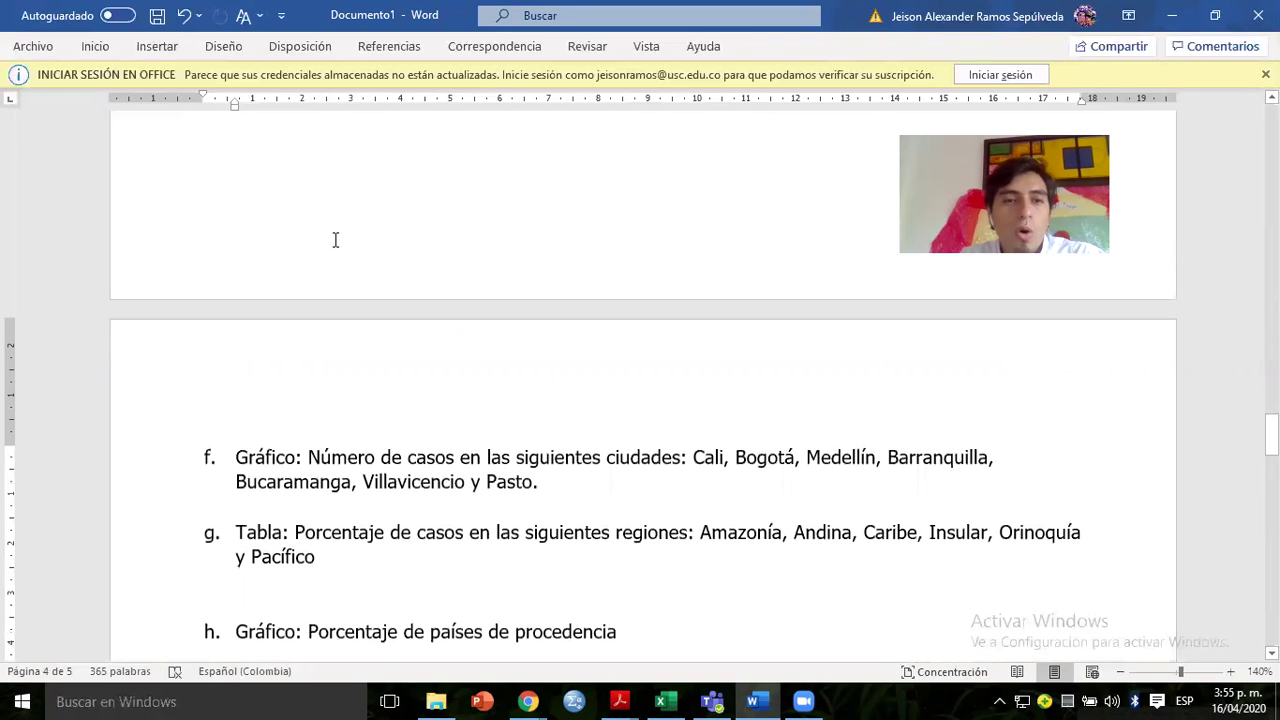
scroll(279, 462, up, 5)
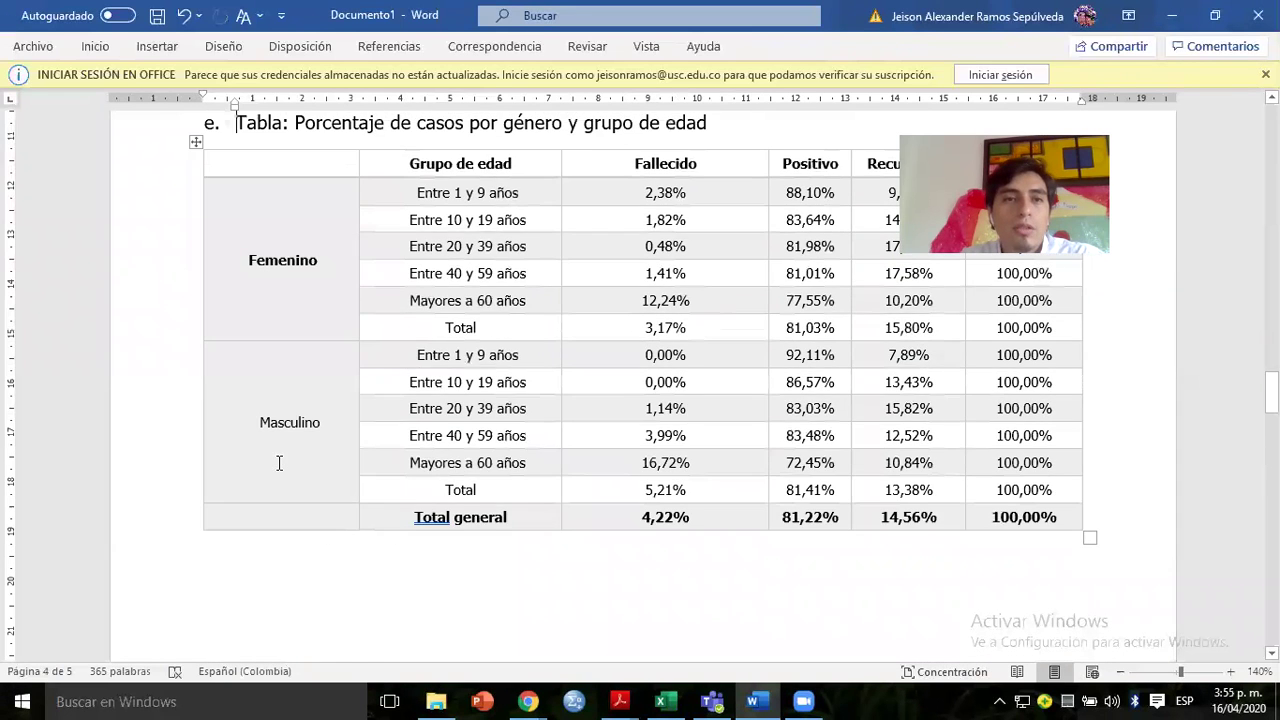
scroll(279, 462, down, 8)
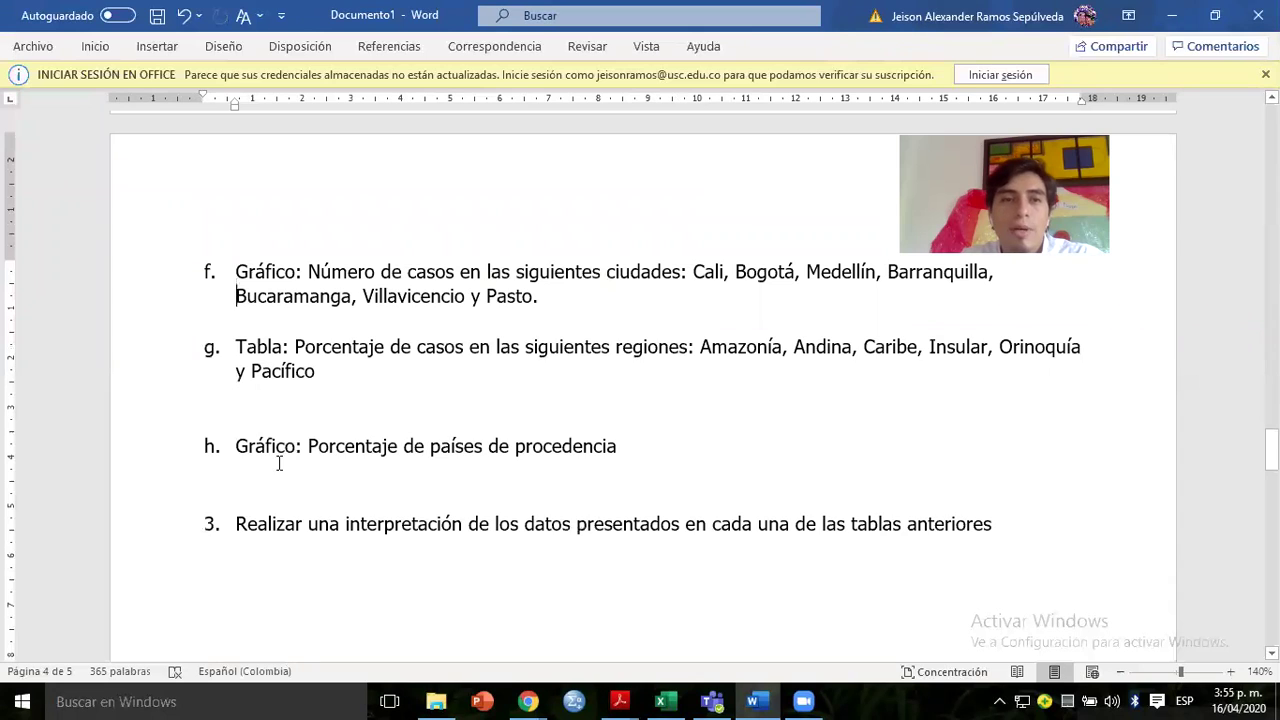
key(Return)
key(Return)
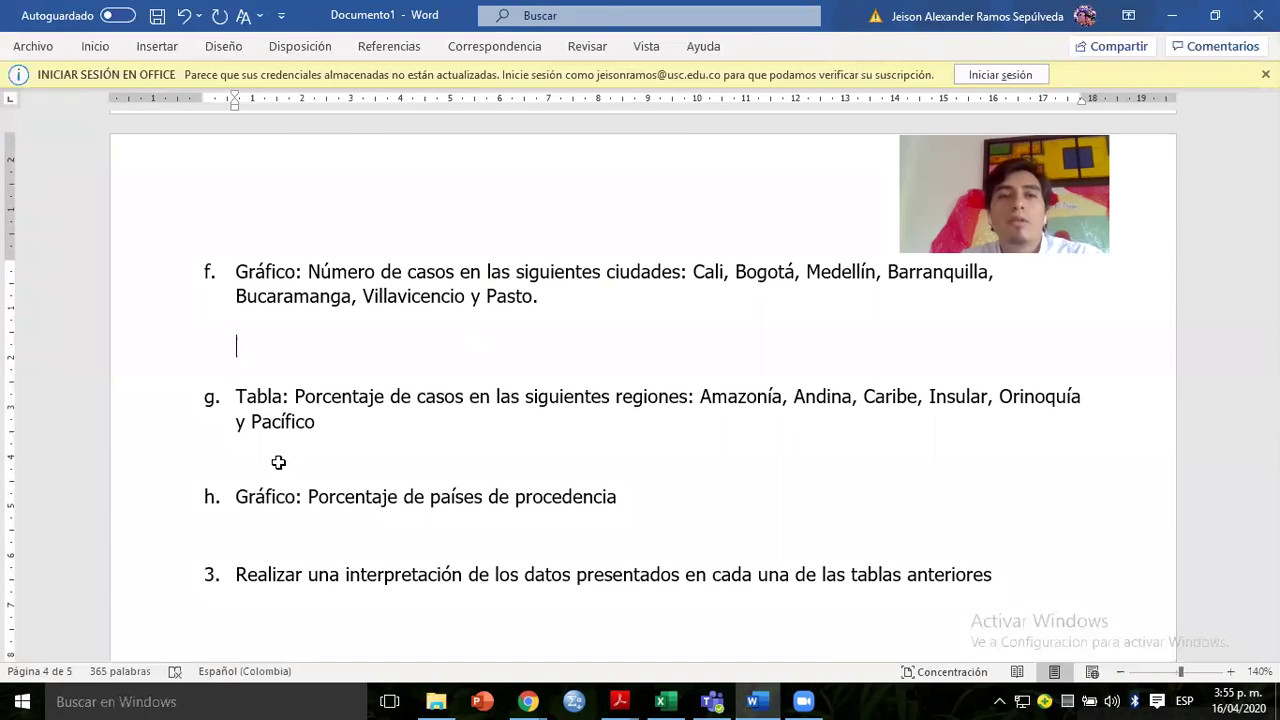
Switch to the Excel workbook and remove the Atención field from the pivot table's columns.
key(alt+Tab)
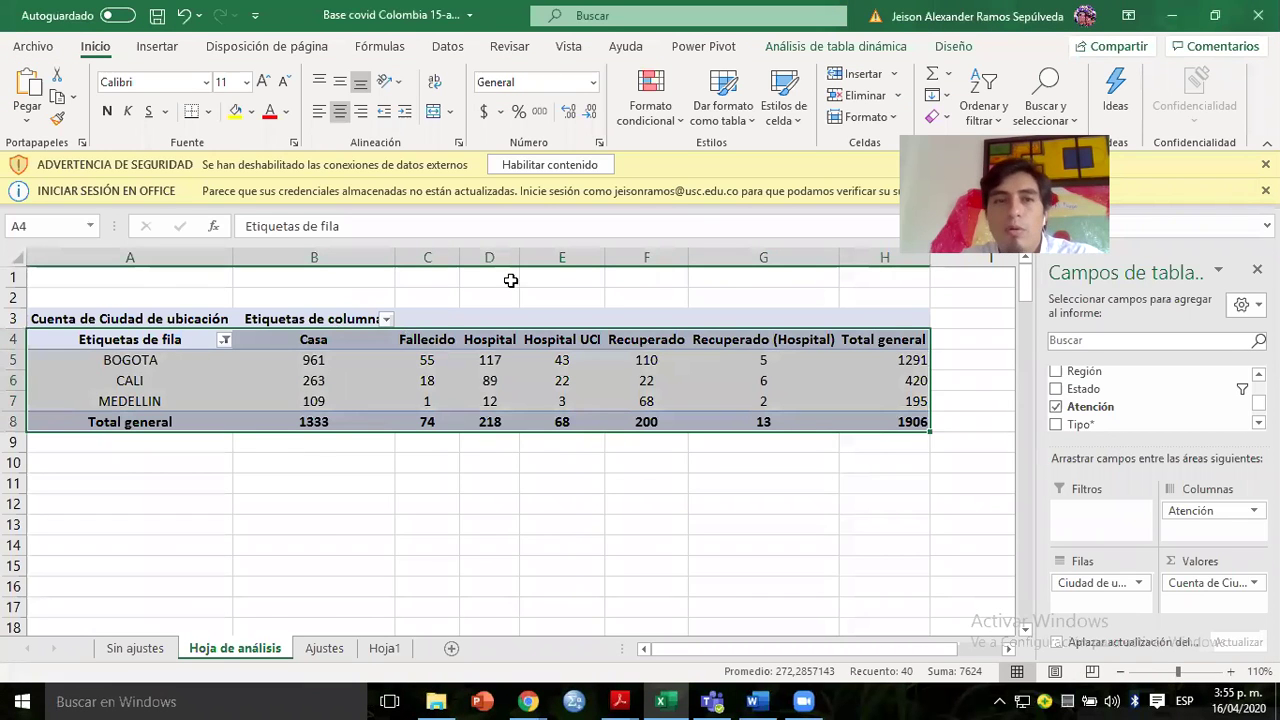
click(1184, 518)
click(1182, 515)
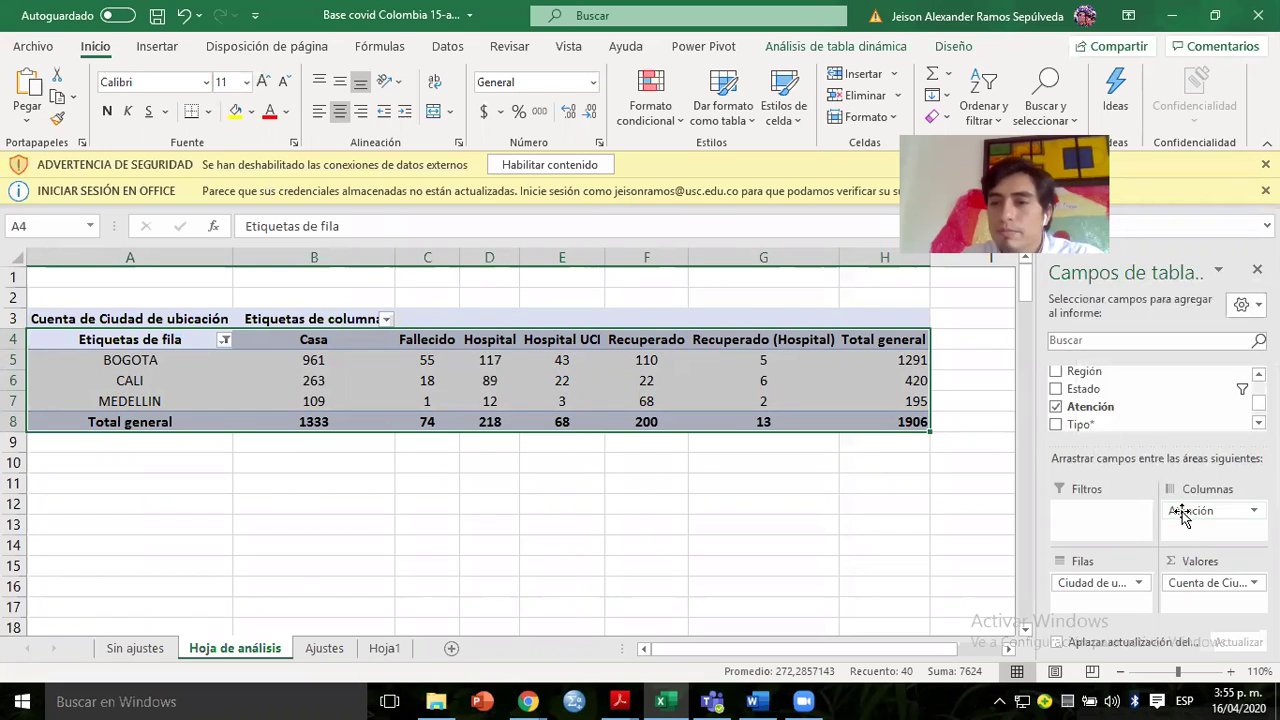
click(1183, 515)
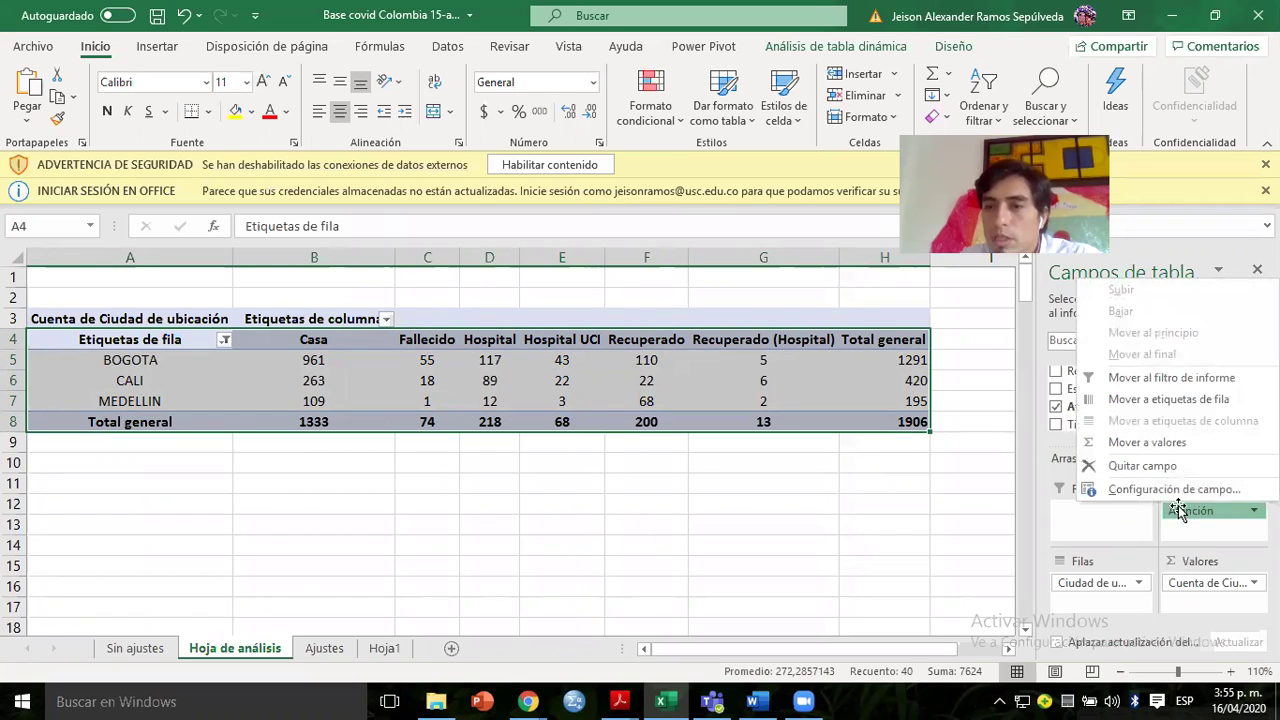
click(1130, 466)
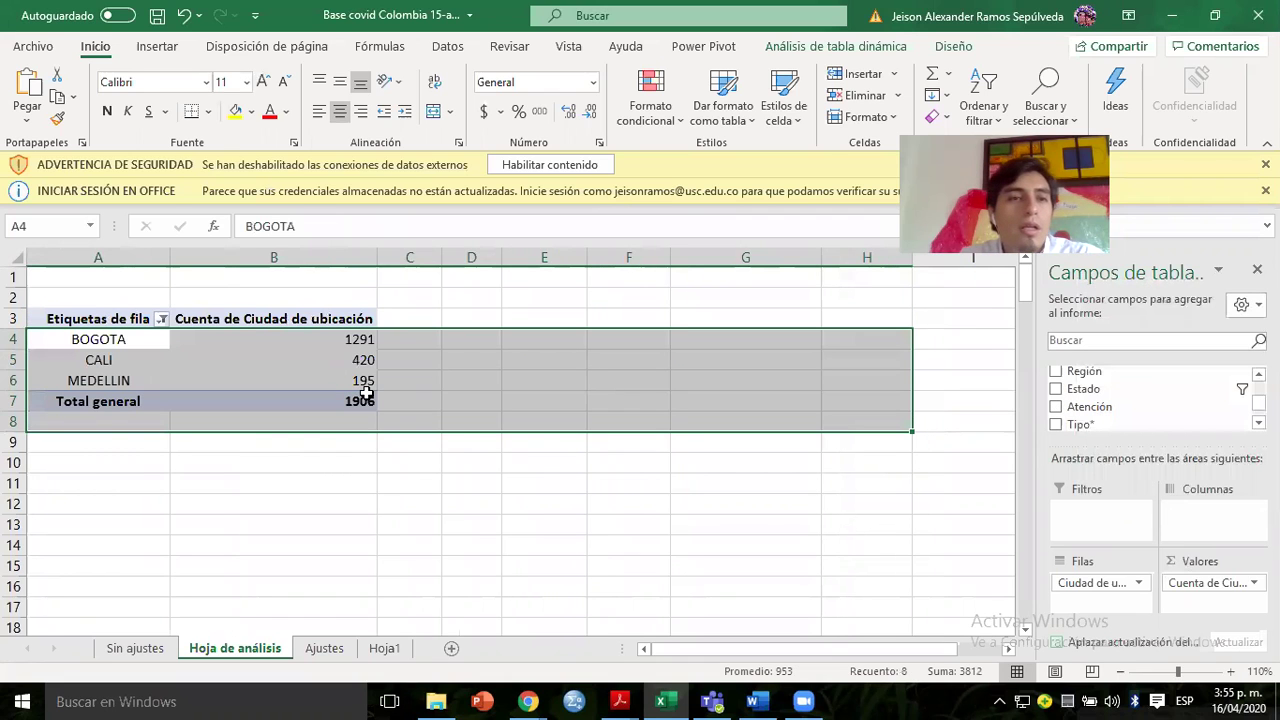
Insert a clustered column pivot chart of the case counts per city and apply the design style with a hatched plot area.
click(283, 363)
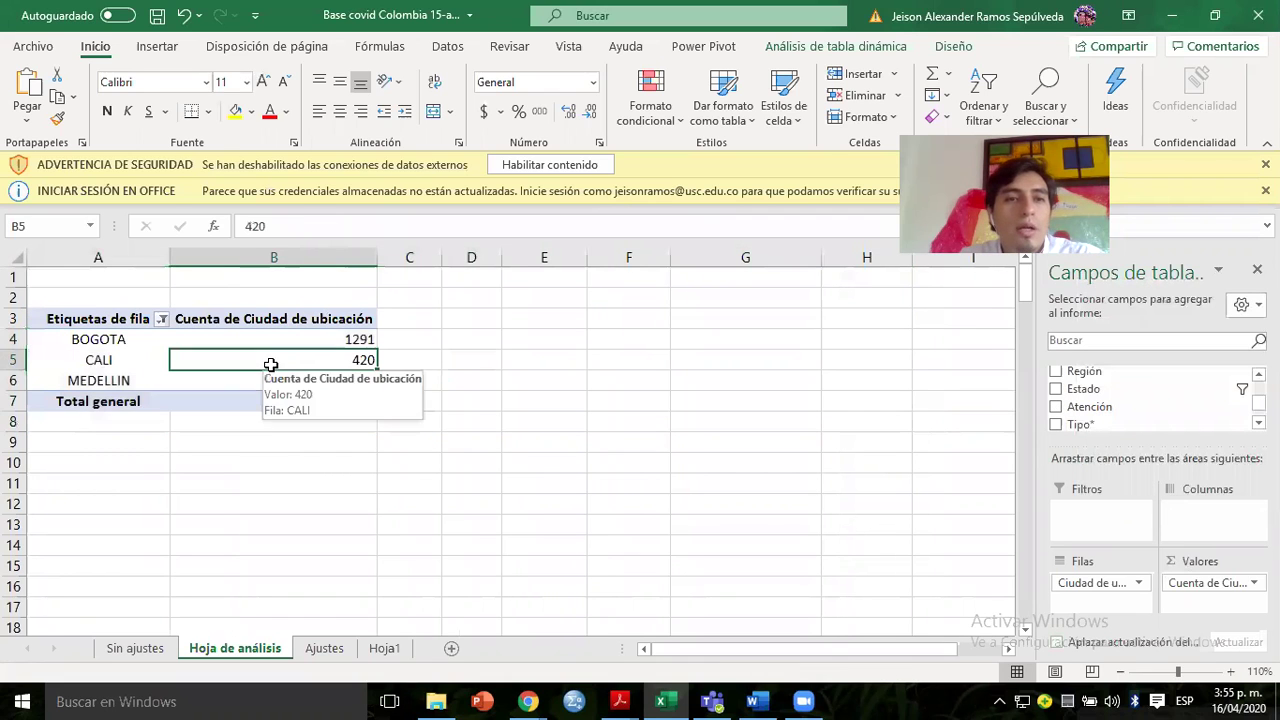
click(157, 47)
click(400, 105)
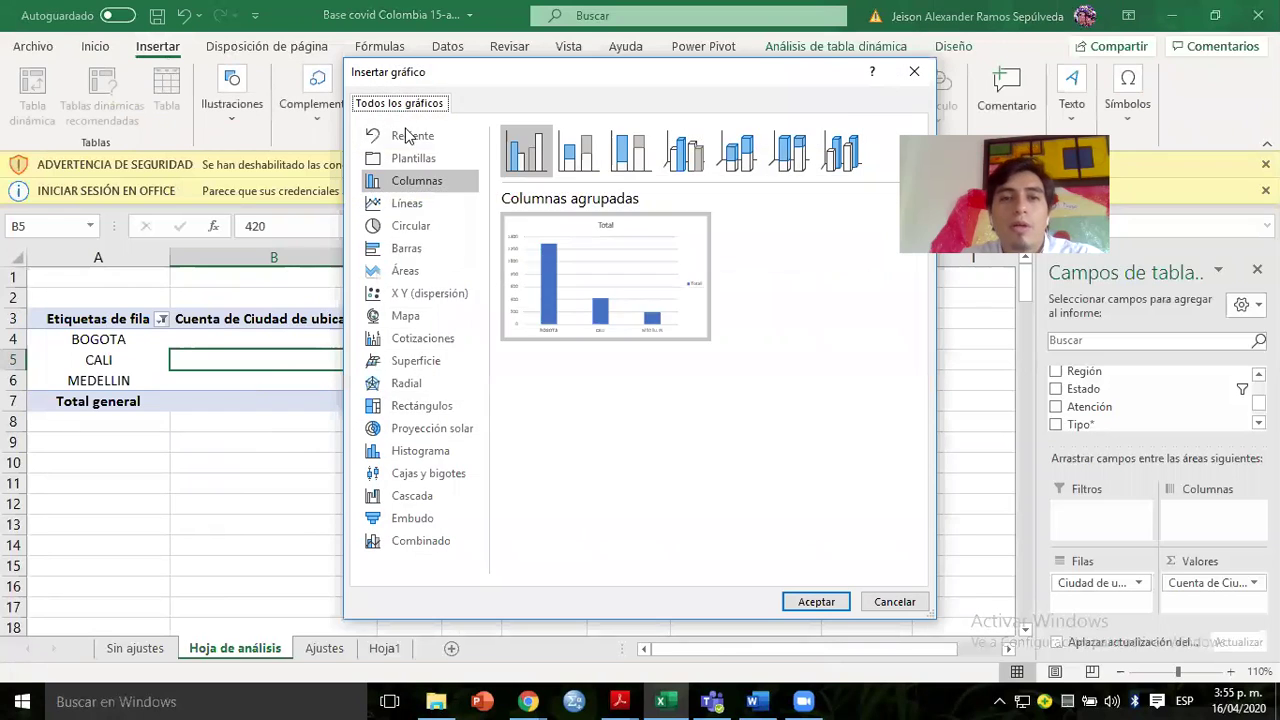
click(800, 600)
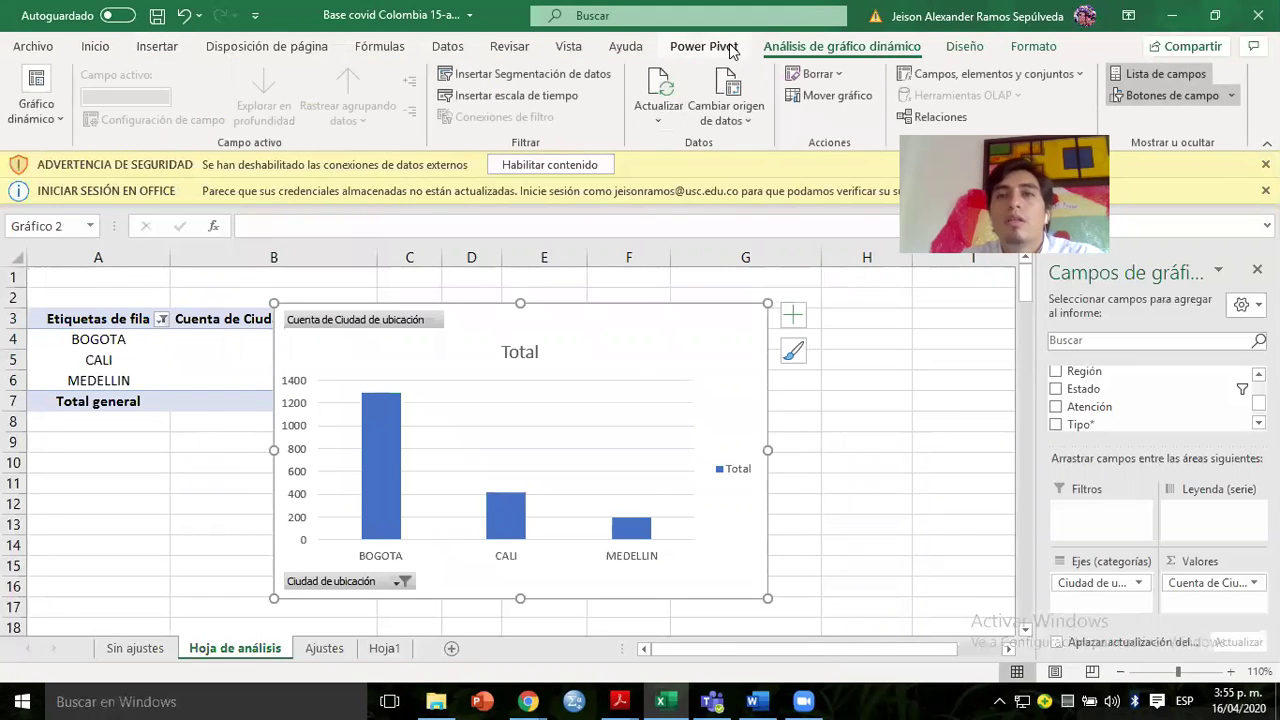
click(965, 46)
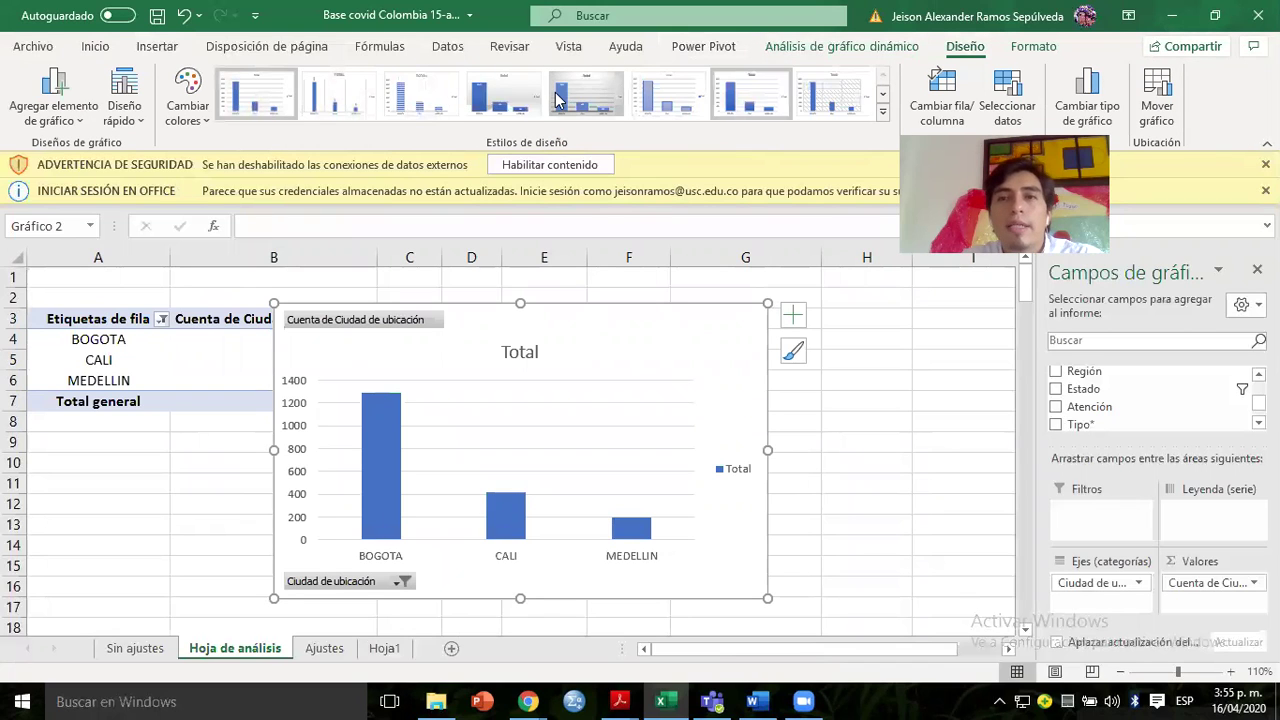
click(833, 95)
Change the chart title to "Número de casos en las ciudades principales" and close the formatting pane.
click(526, 352)
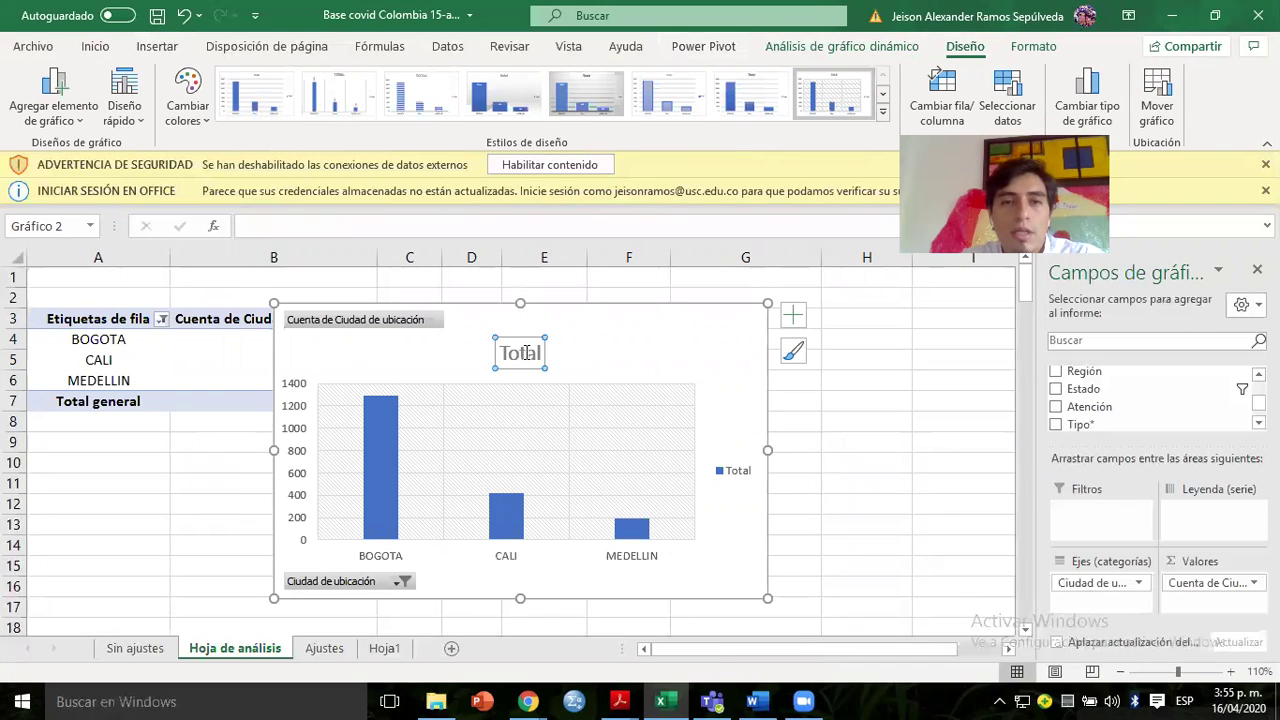
double_click(526, 352)
double_click(526, 352)
text(Casos en las)
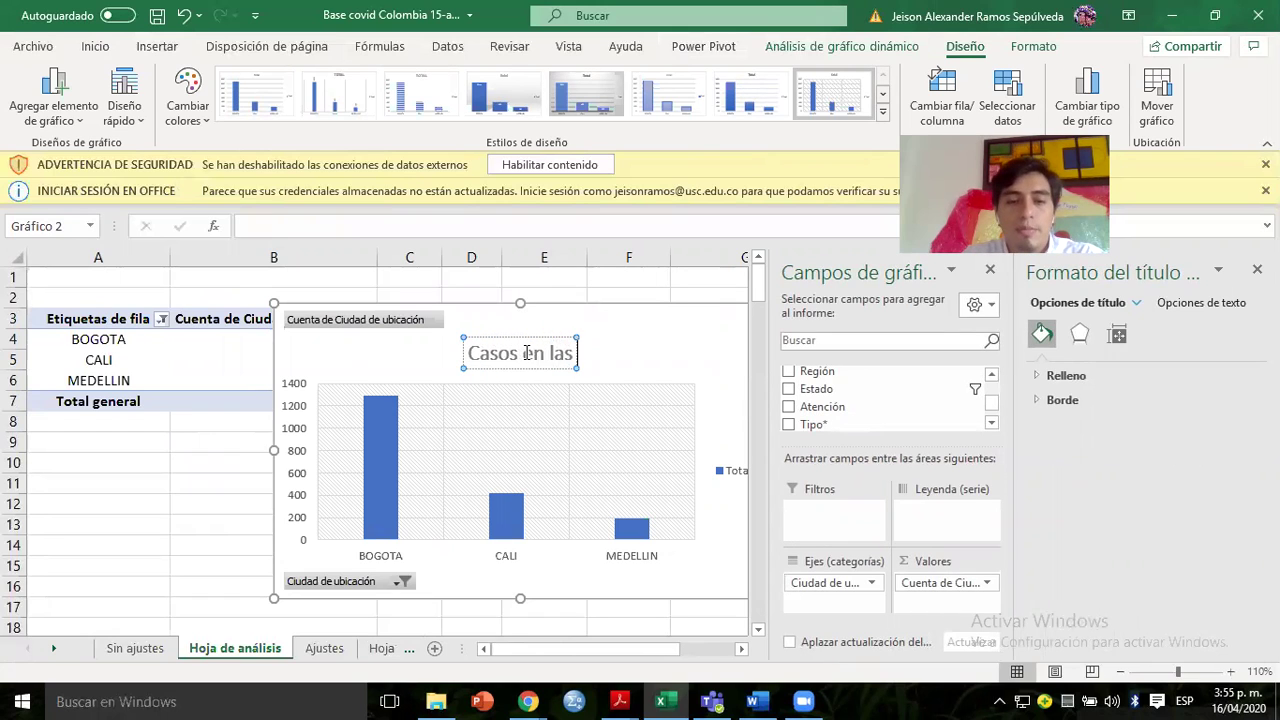
text( ciudades pr)
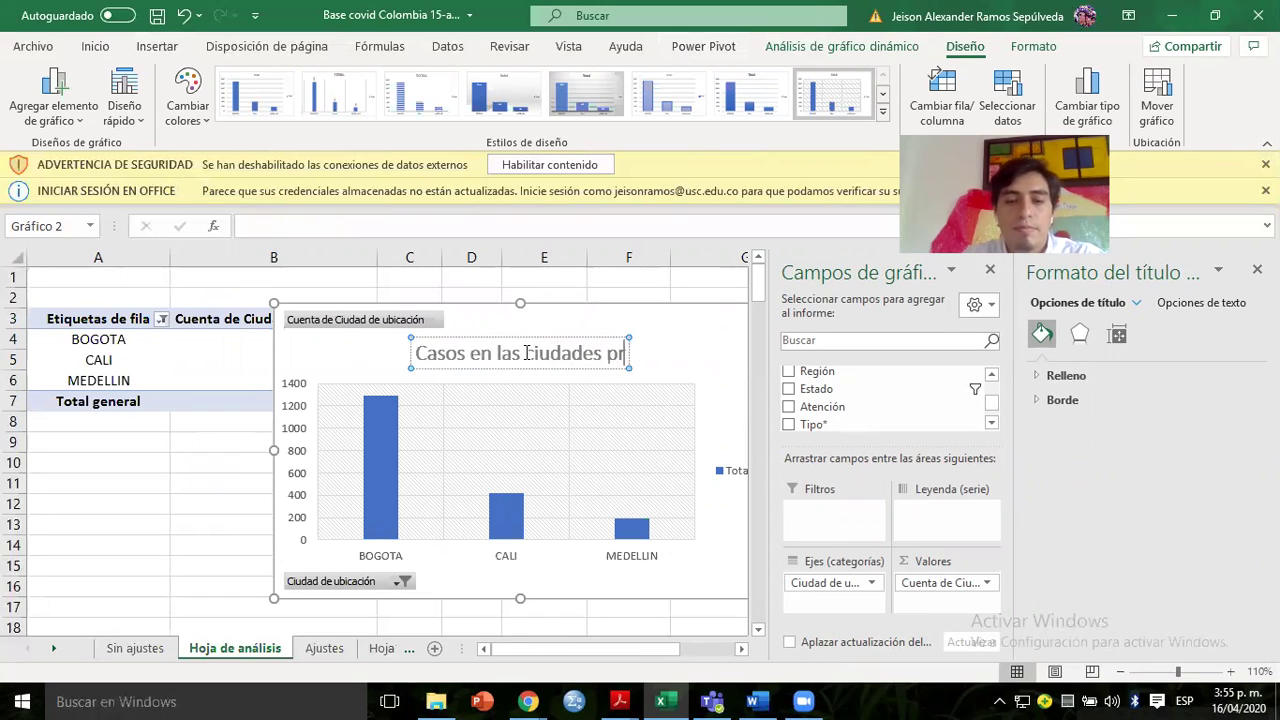
text(incipales)
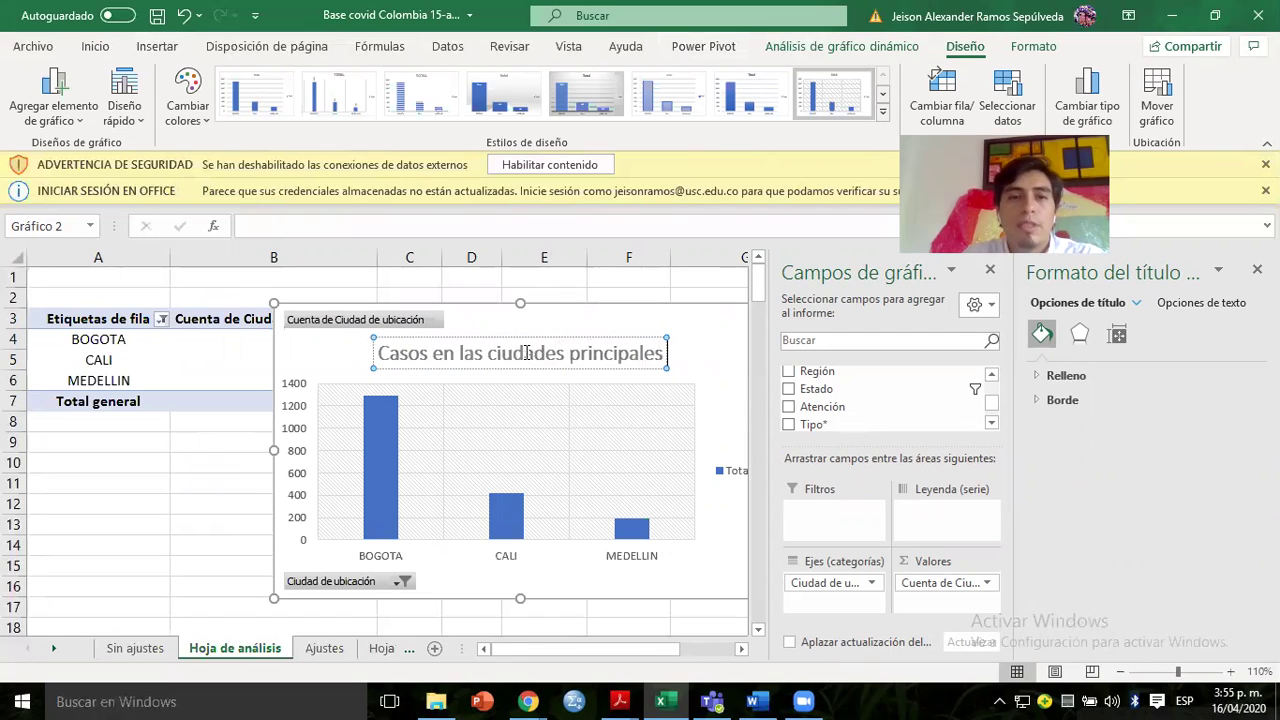
text(Número de)
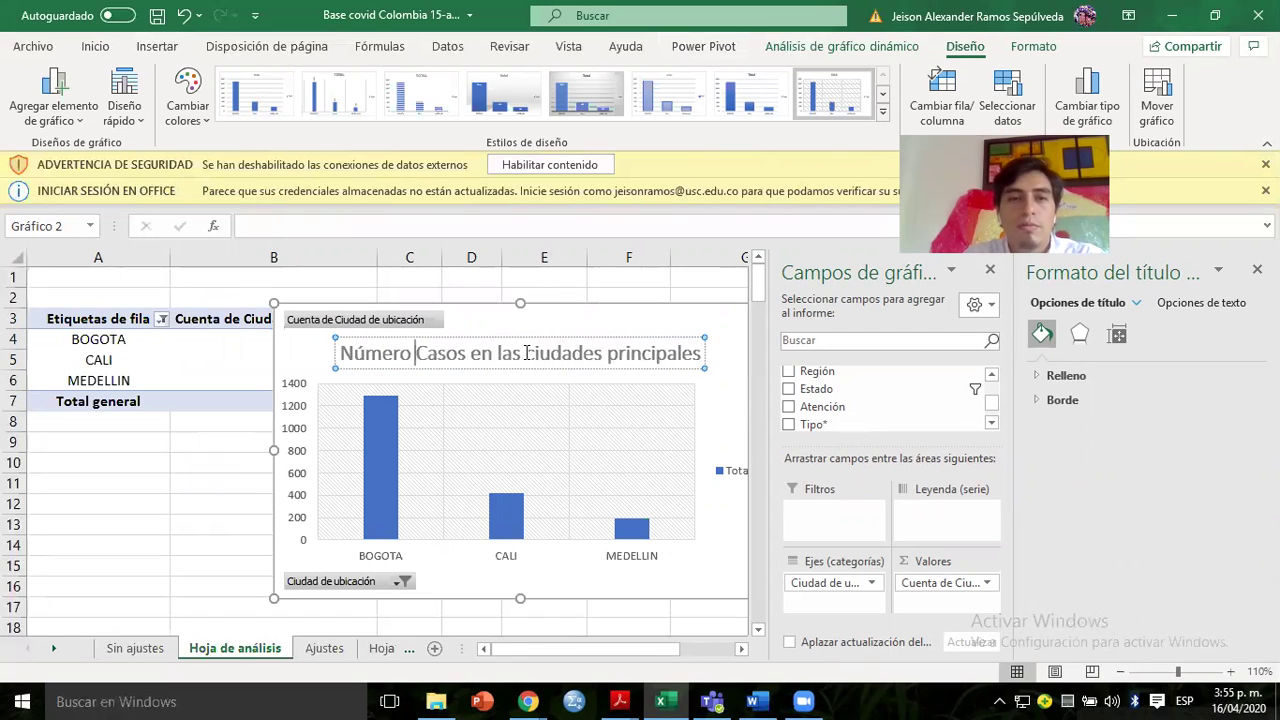
key(Delete)
text(c)
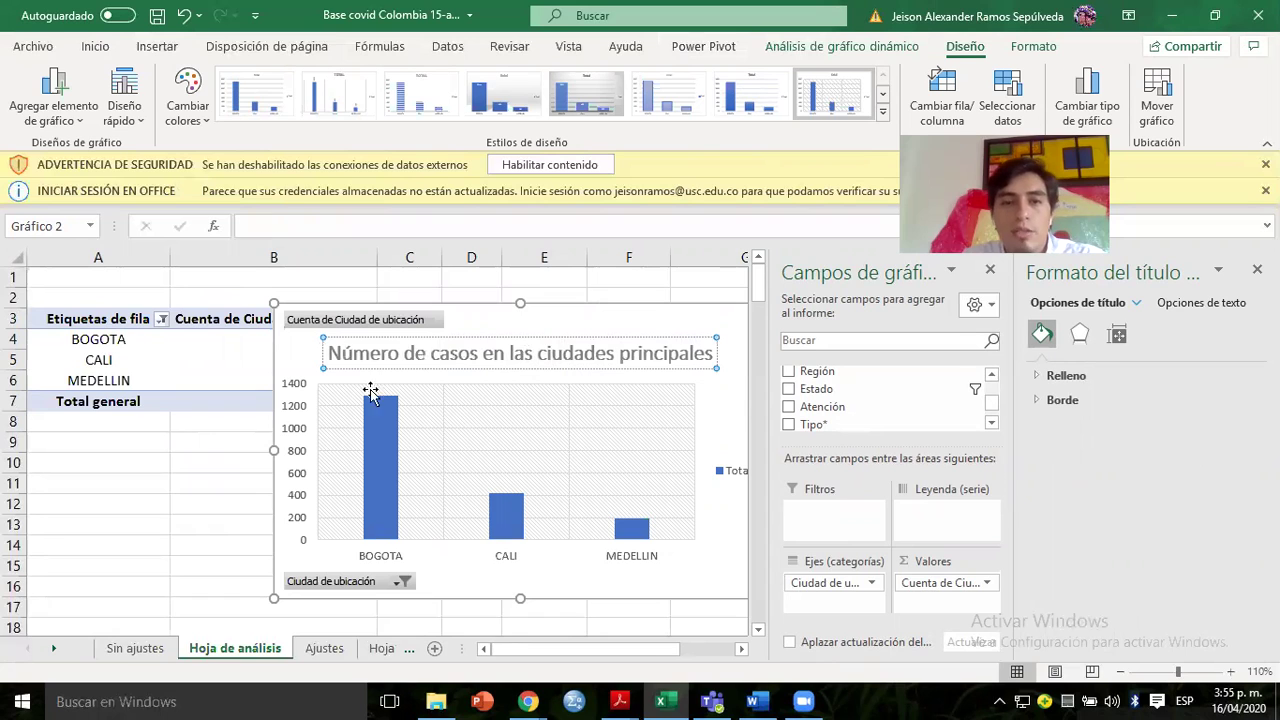
click(271, 447)
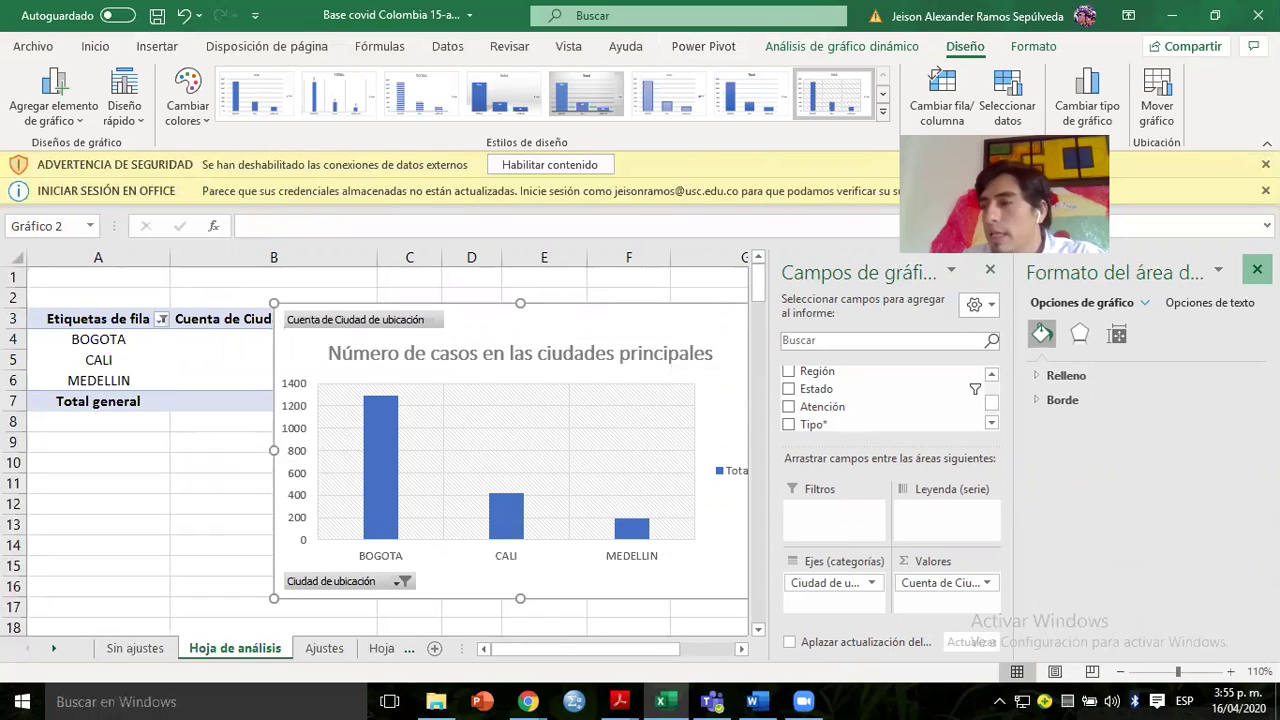
click(1257, 269)
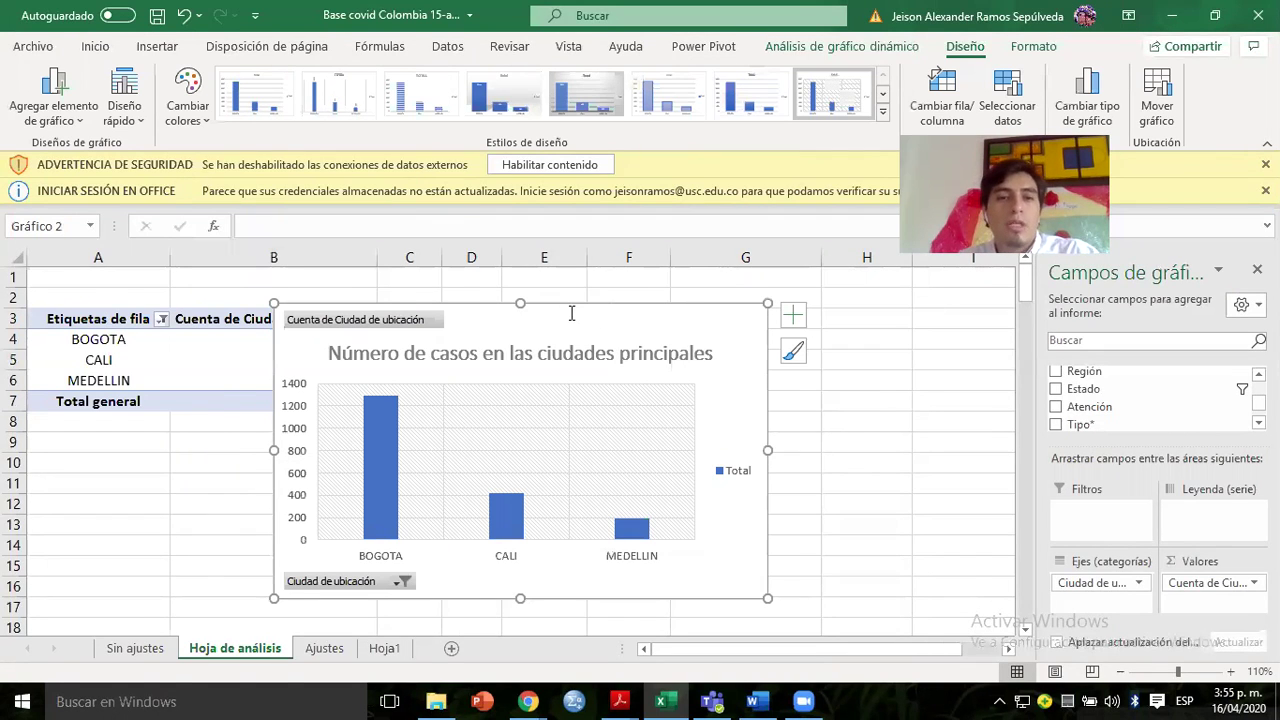
Copy the city chart into the Word document below item f, using the destination theme with linked data.
key(alt+Tab)
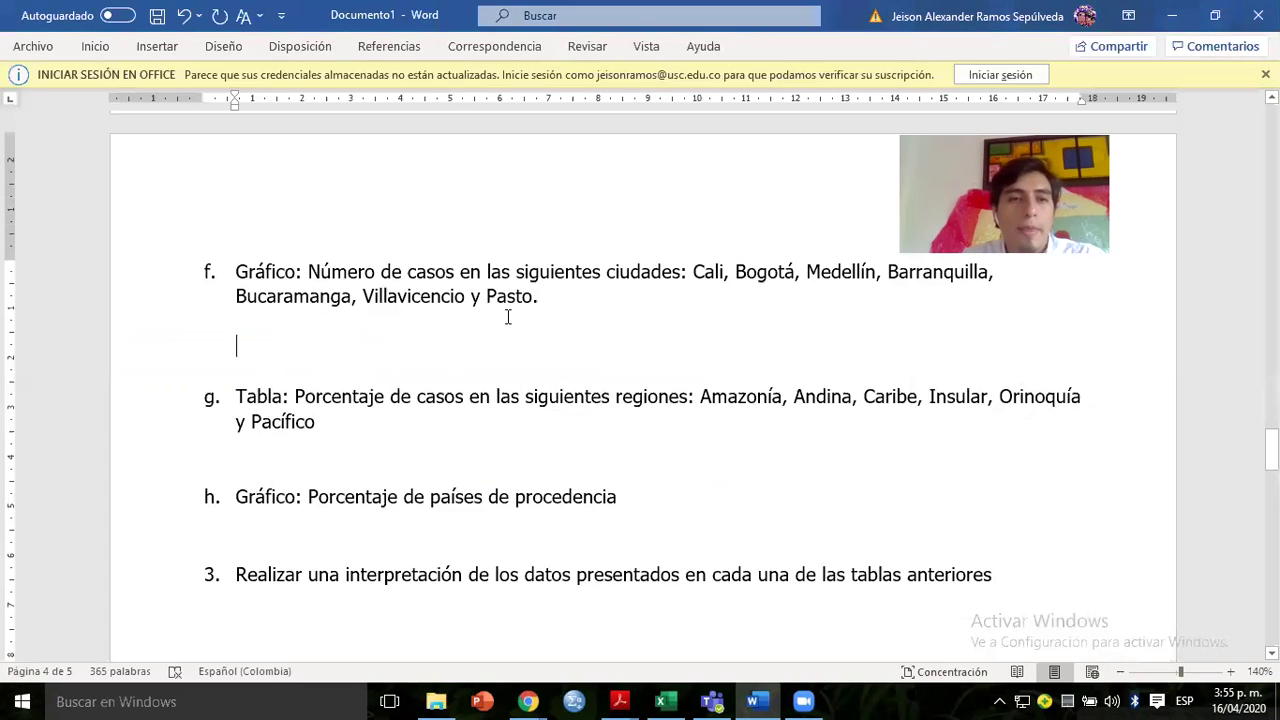
click(95, 46)
click(31, 120)
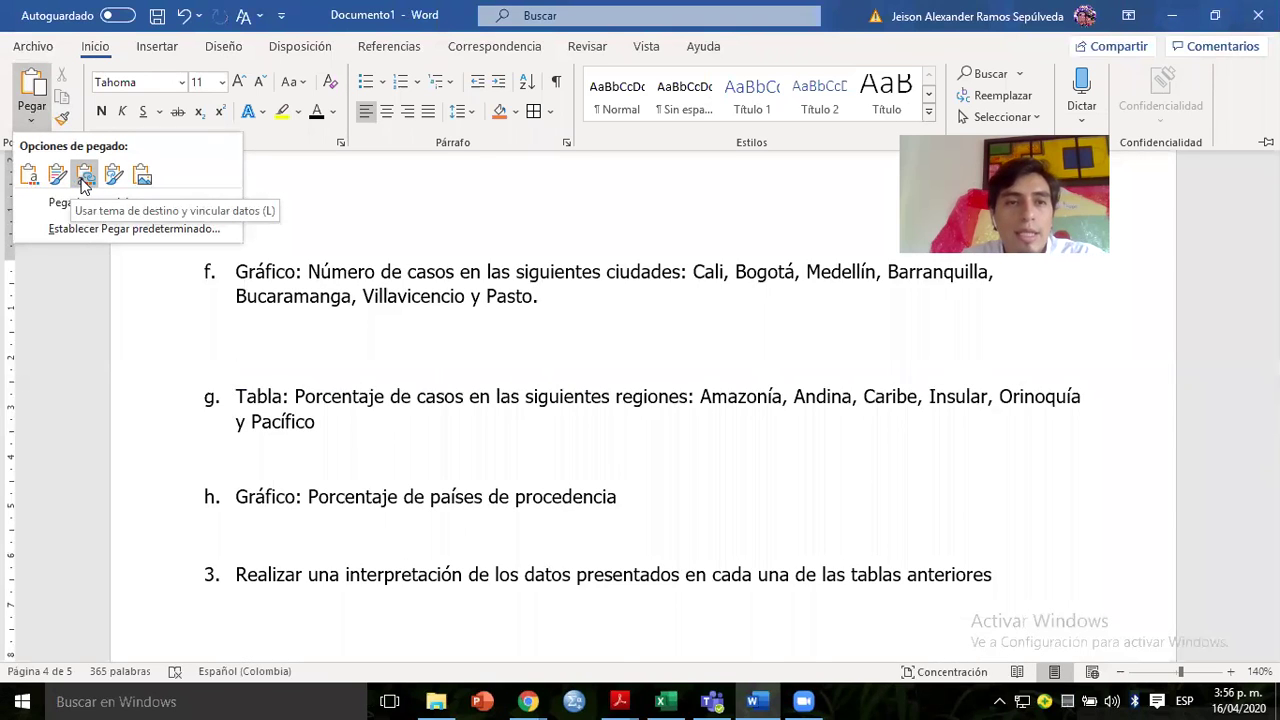
click(85, 176)
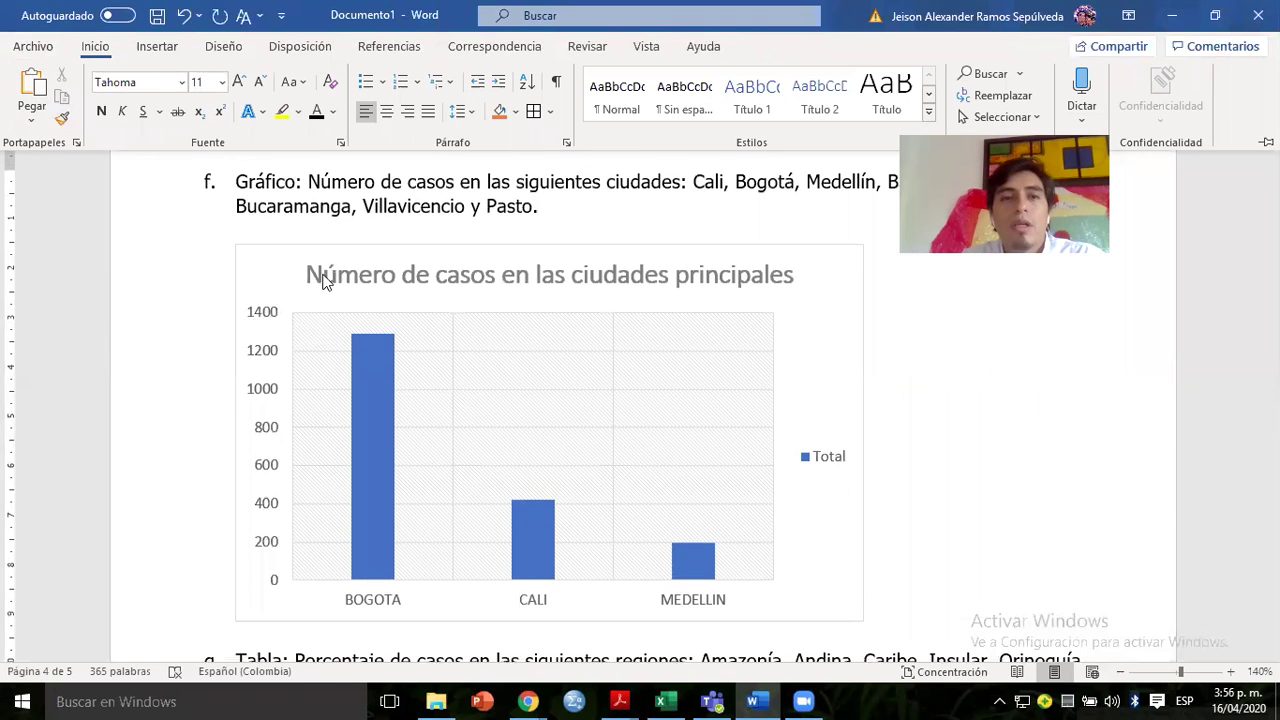
click(307, 251)
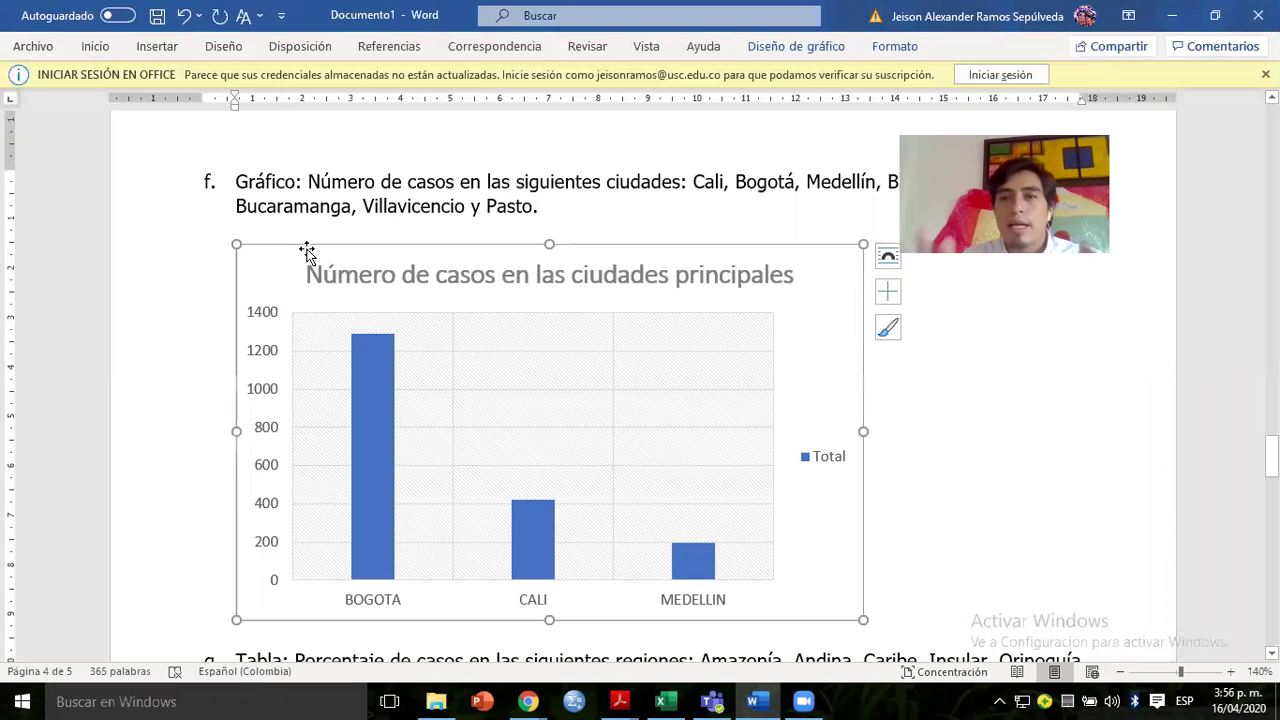
click(293, 224)
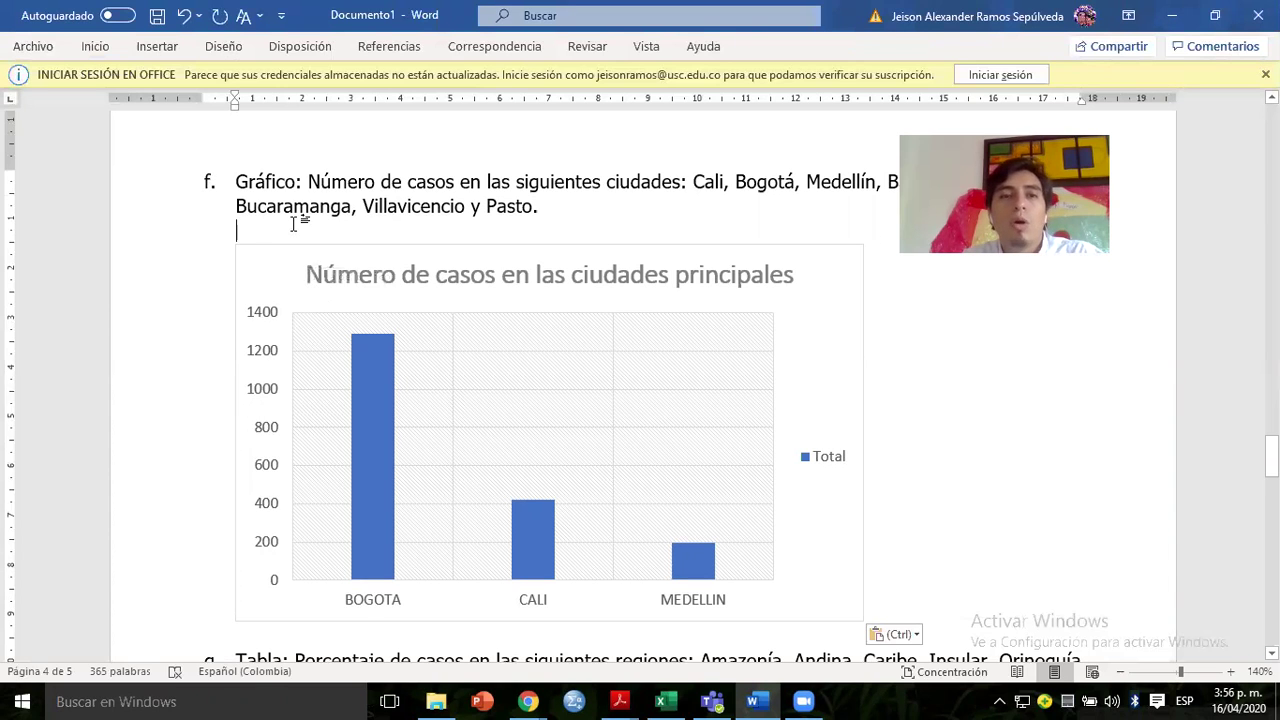
Switch back to the Excel workbook and delete the pivot chart from the Hoja de análisis sheet.
key(alt+Tab)
key(Delete)
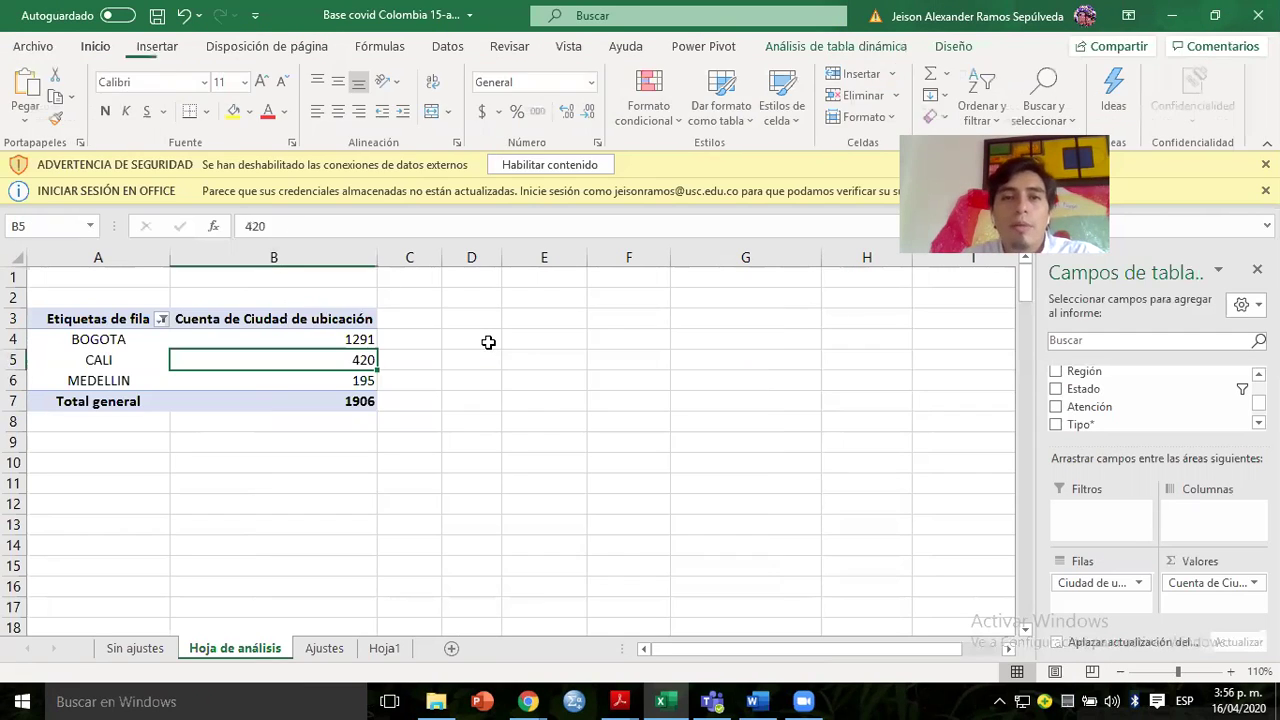
Switch to the Word document and examine the pasted charts and tables from item f back to the line chart above item d.
key(alt+Tab)
click(477, 331)
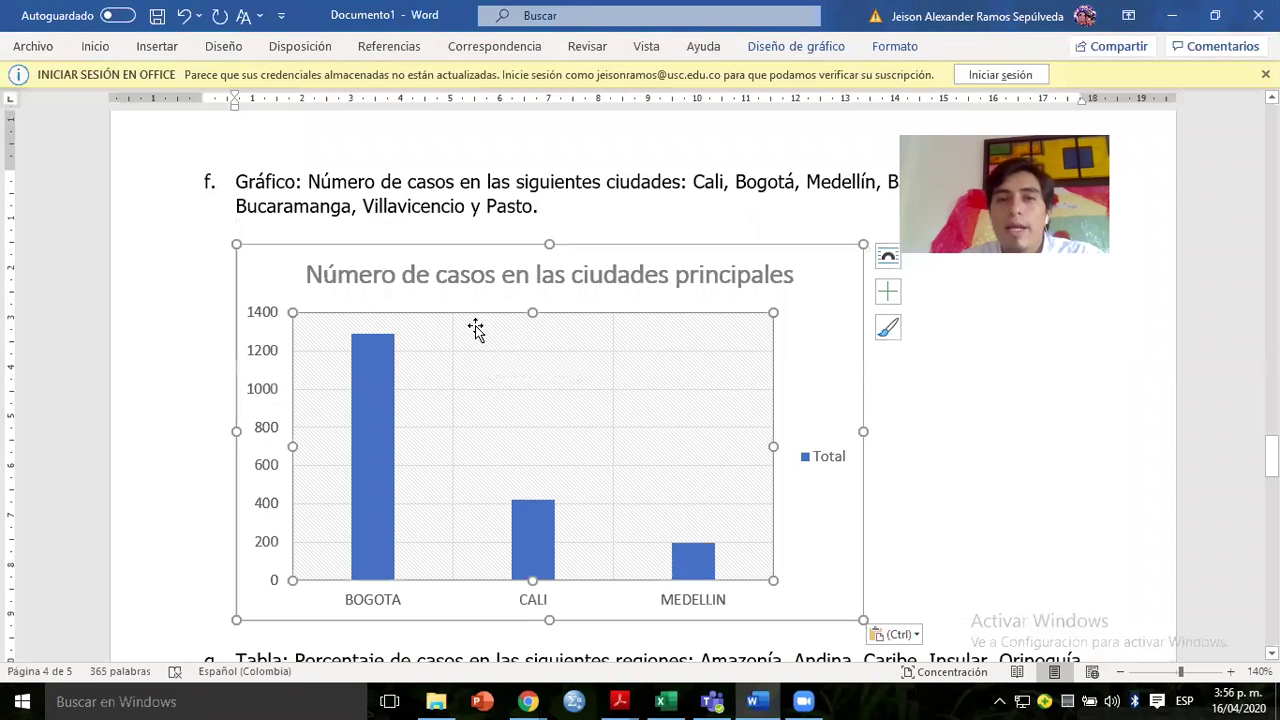
key(Page_Up)
key(Page_Up)
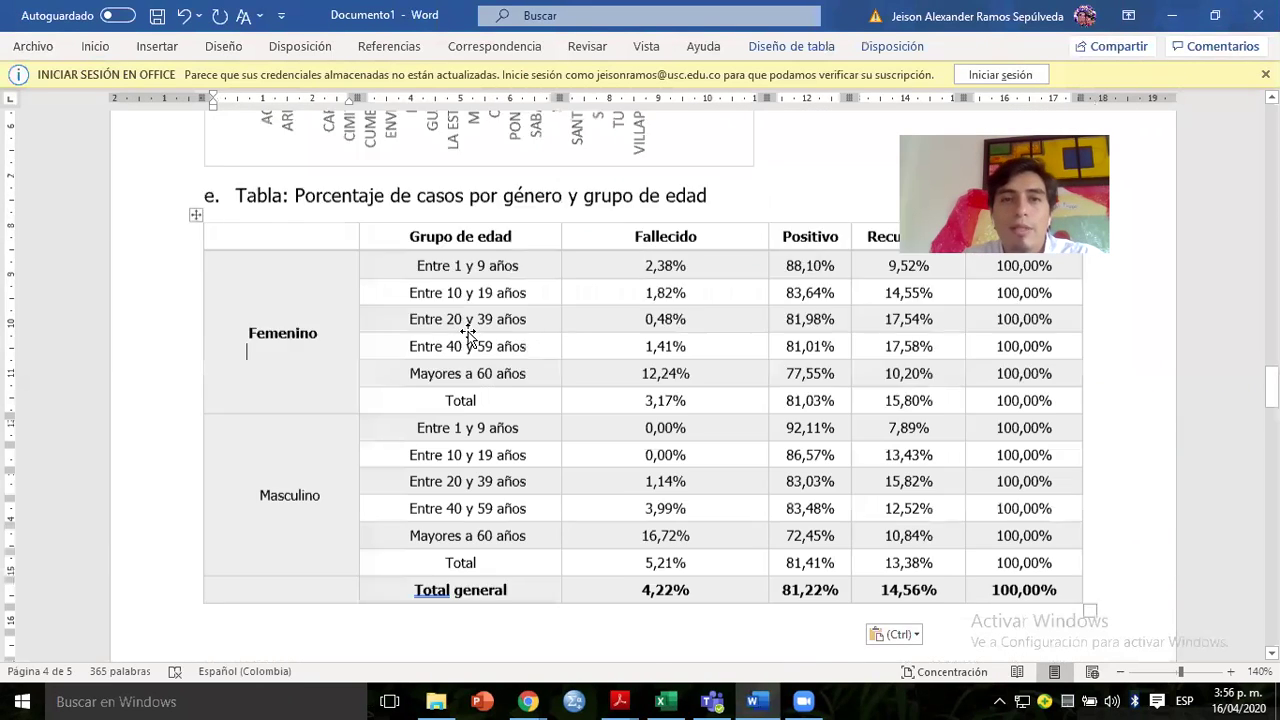
click(402, 215)
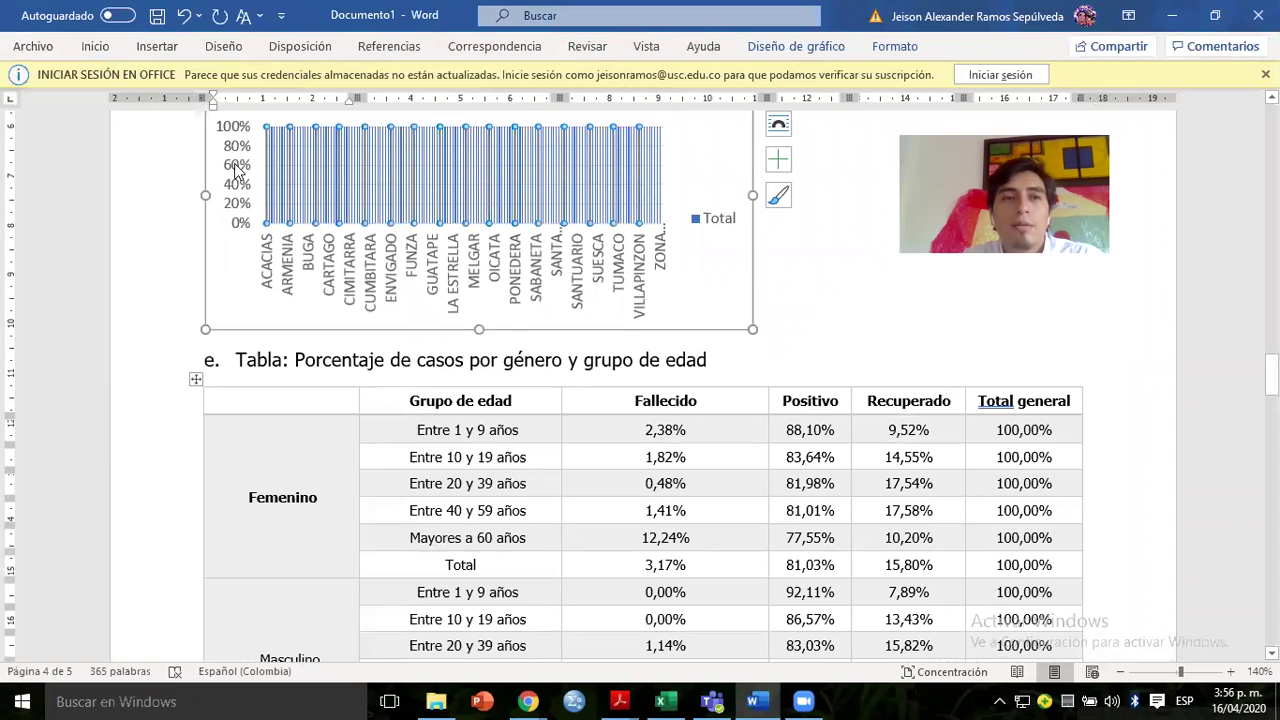
key(ctrl+z)
key(ctrl+z)
key(ctrl+z)
key(ctrl+z)
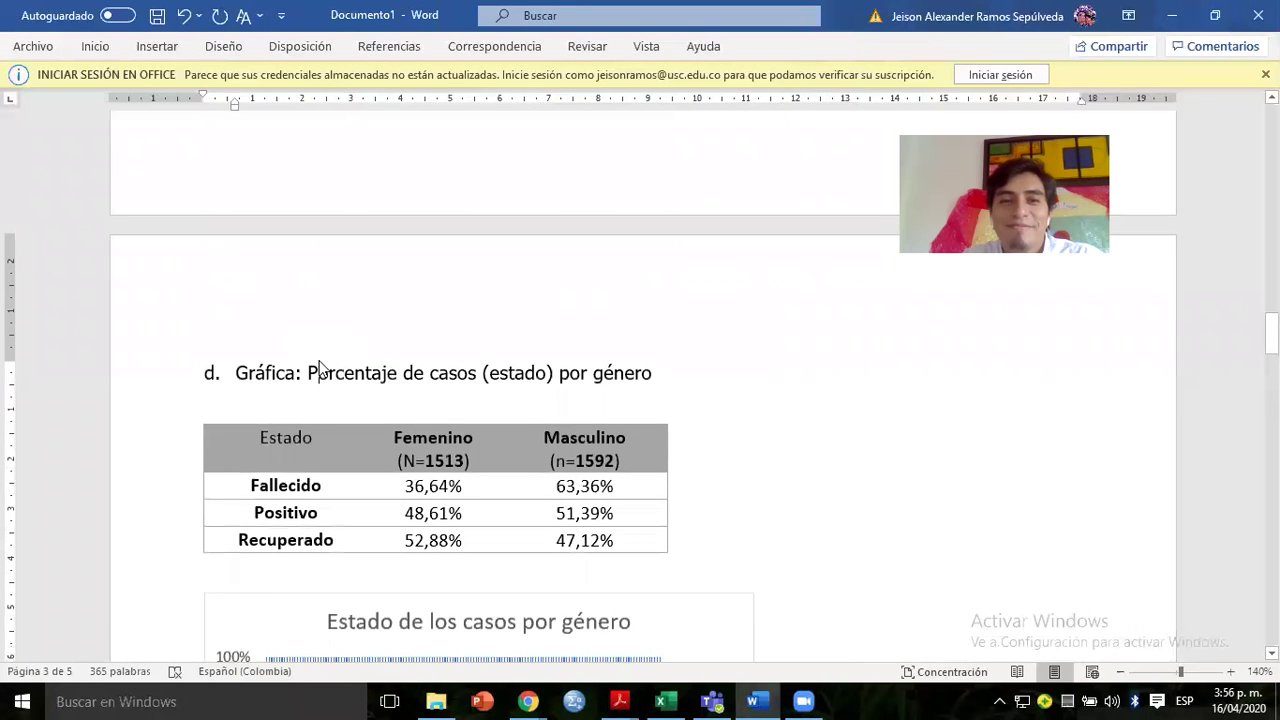
key(ctrl+z)
key(ctrl+z)
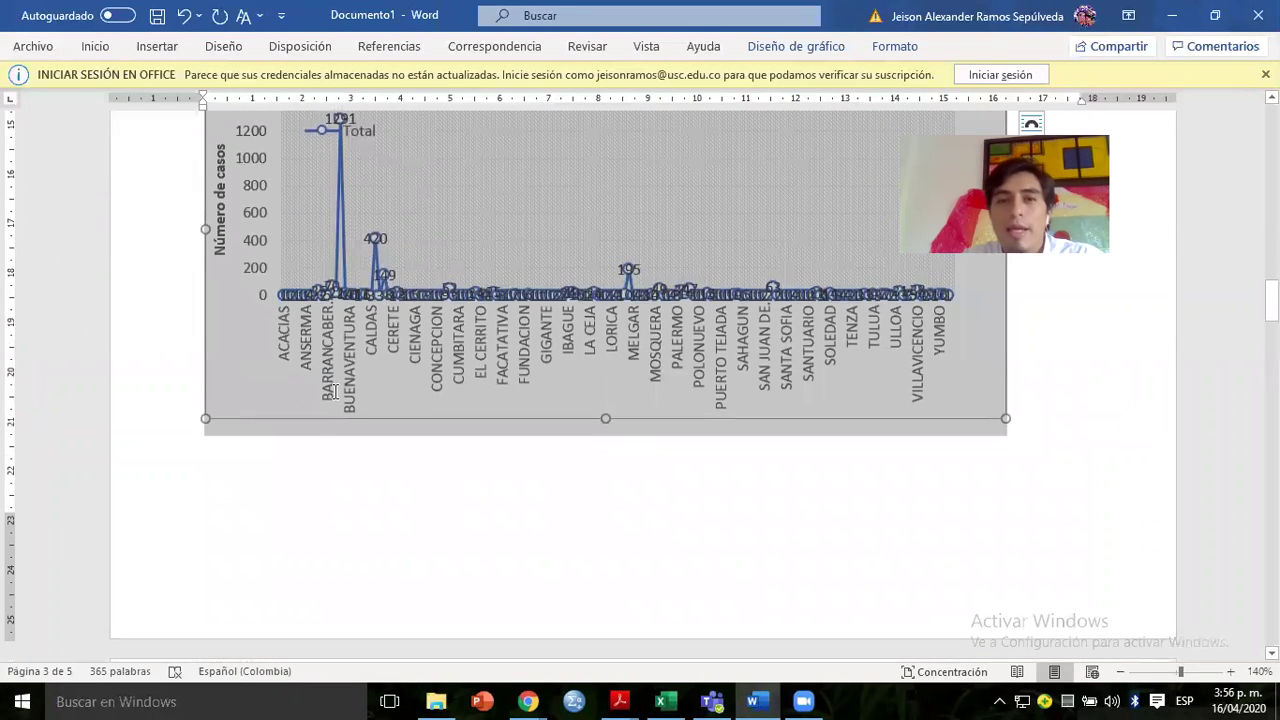
key(ctrl+z)
key(ctrl+z)
key(ctrl+z)
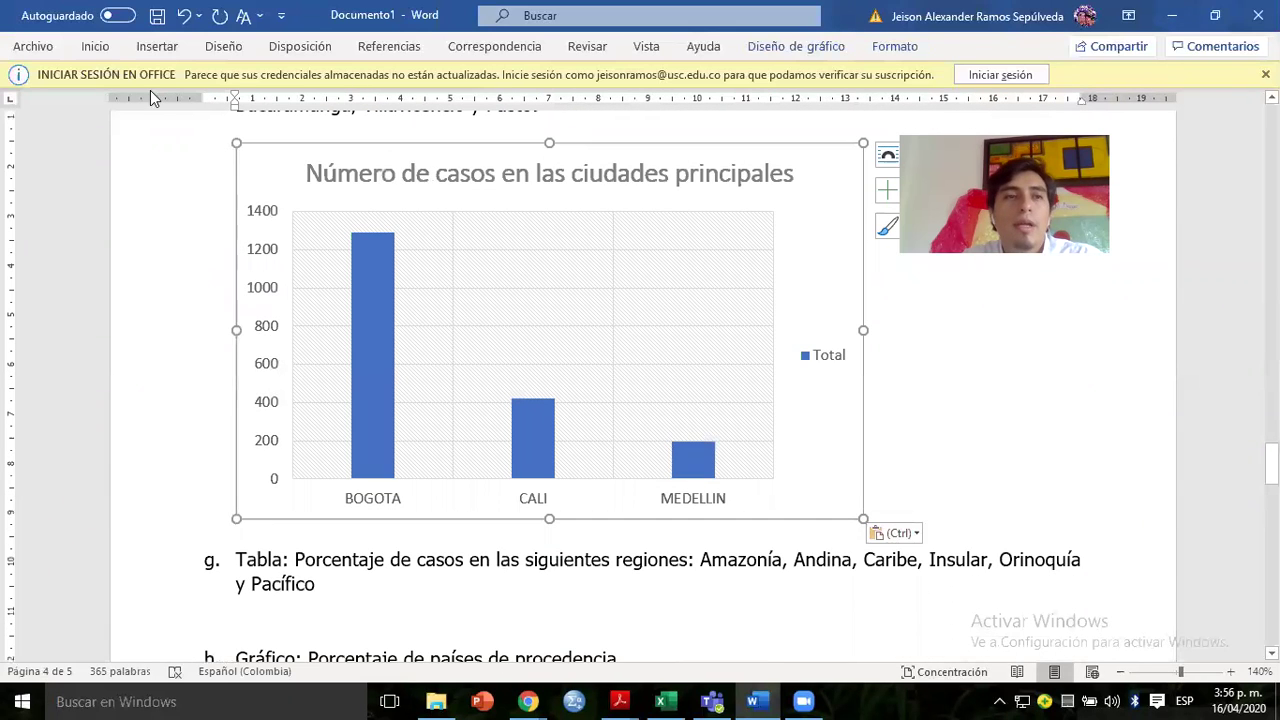
Preview the paste option that uses the destination theme and links data, dismiss it without pasting, and return to the document's beginning.
click(96, 47)
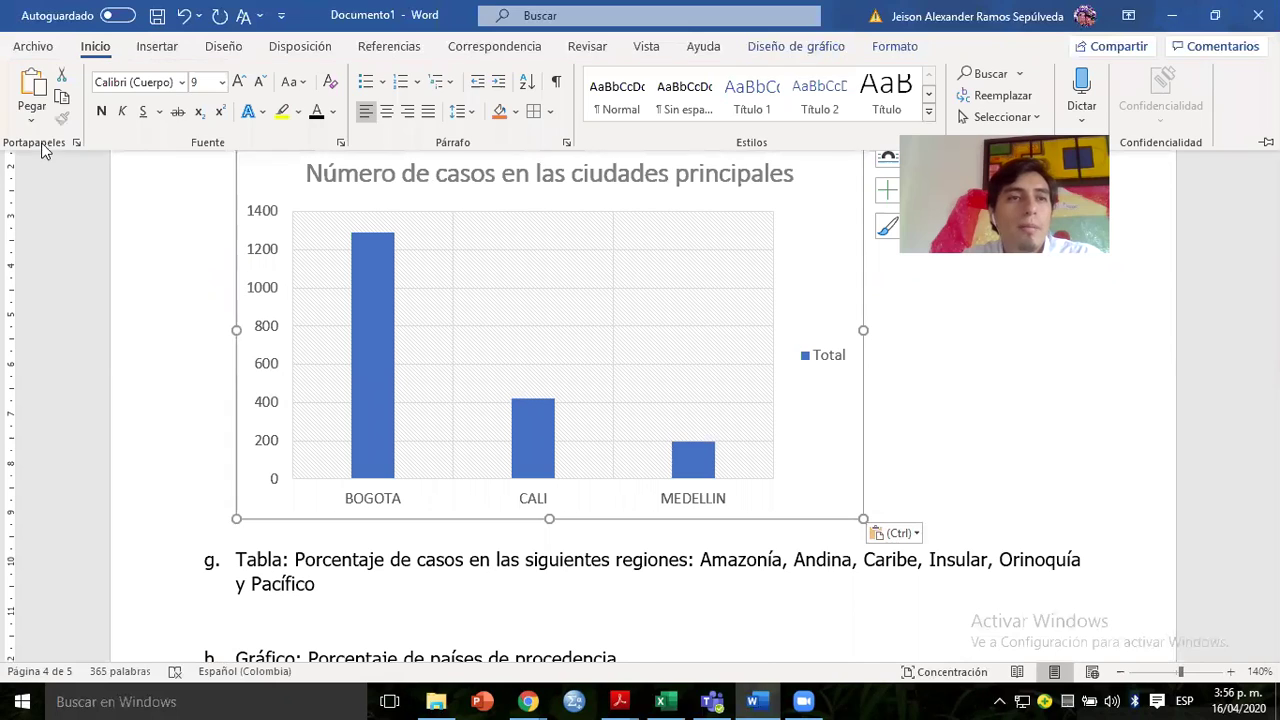
click(32, 124)
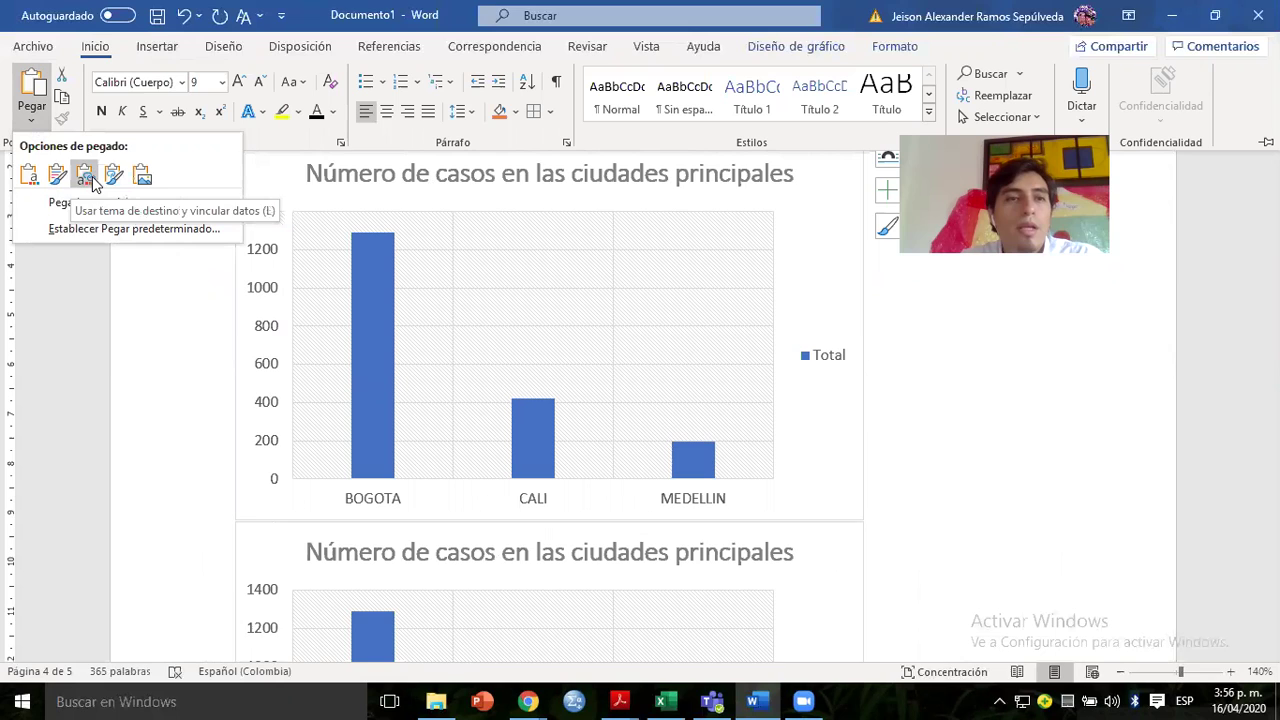
key(Escape)
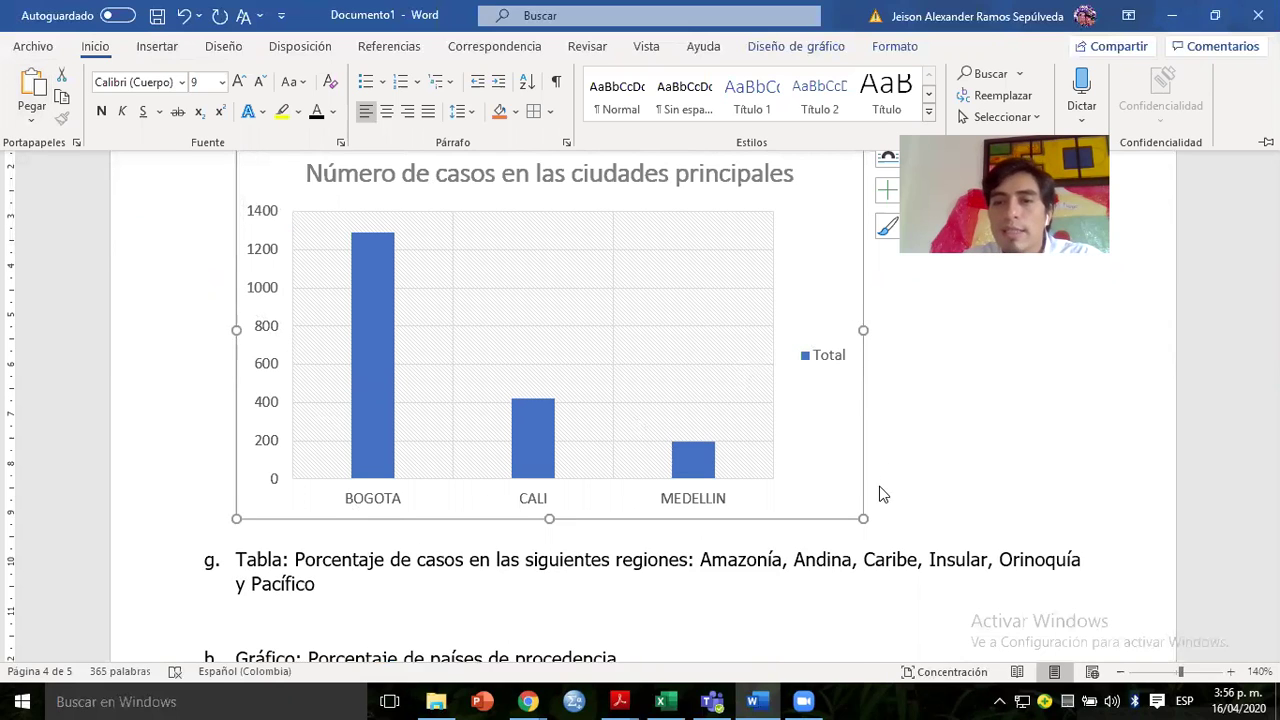
key(ctrl+Home)
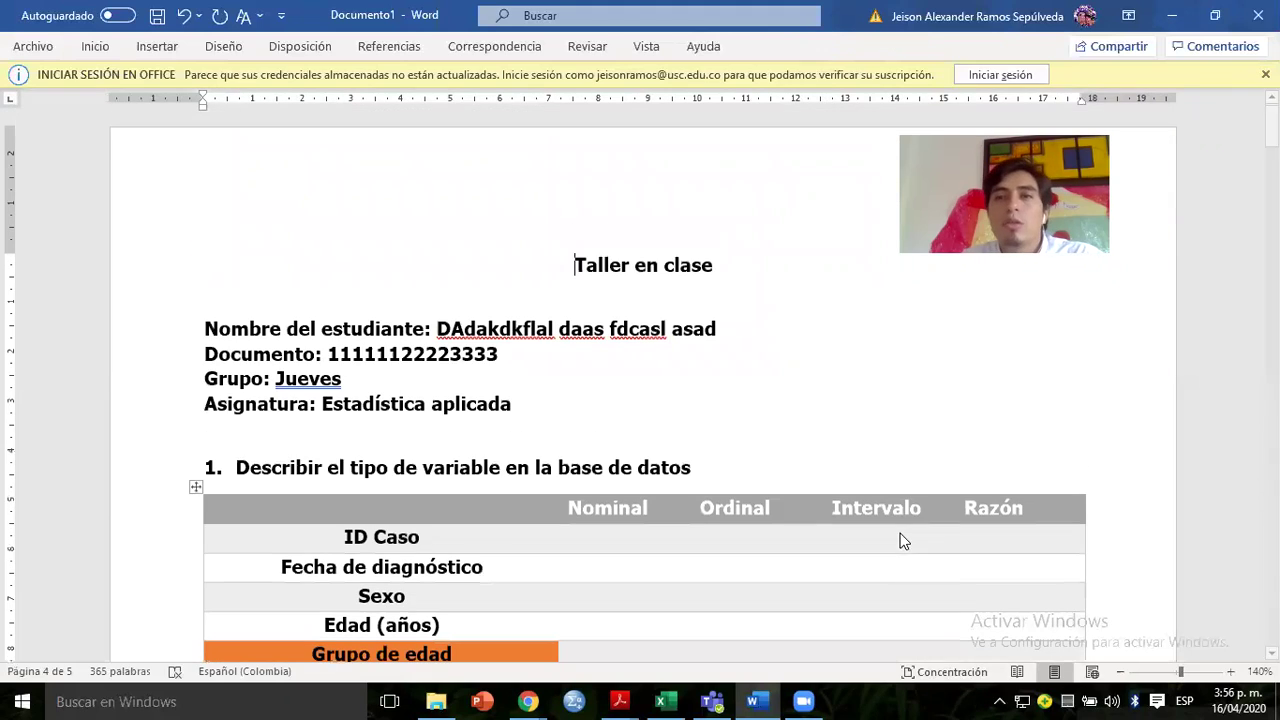